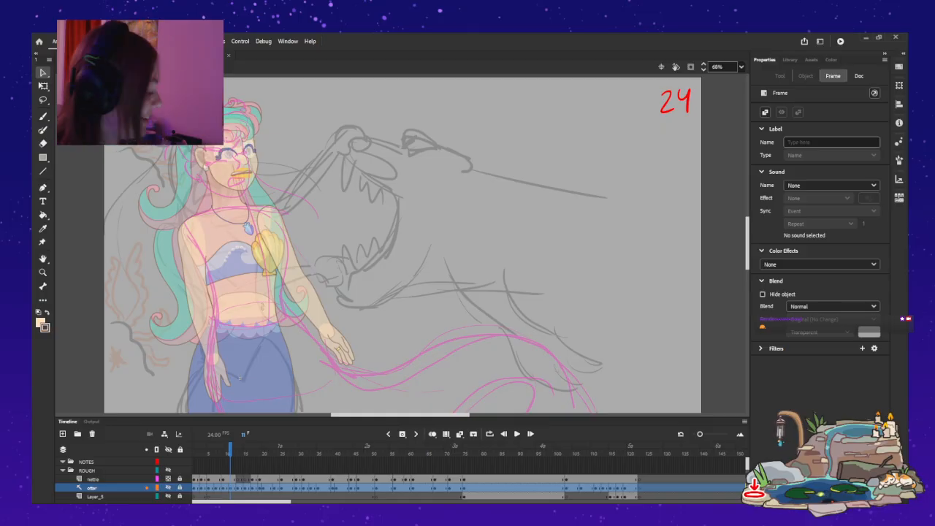
Play back the scene to review the mermaid and monster action in shot 24.
mouse_move(830, 449)
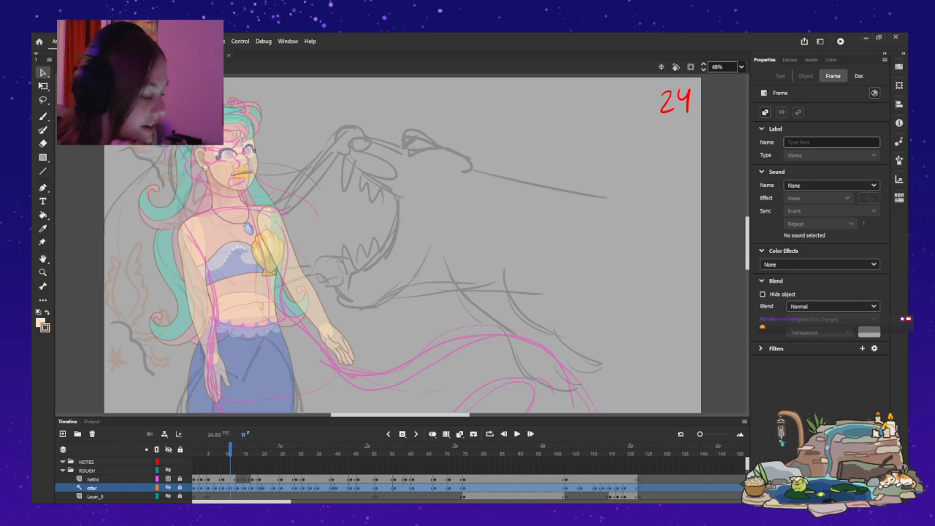
left_click(239, 379)
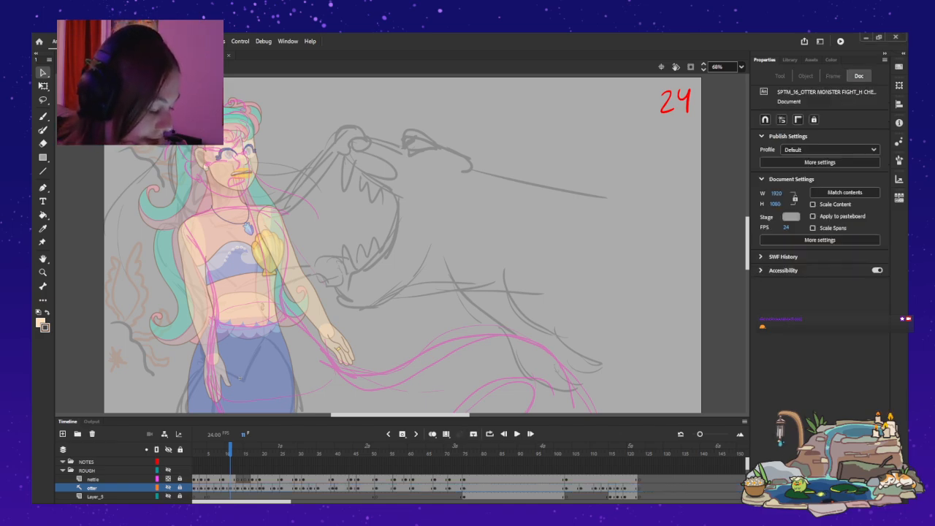
key("Return")
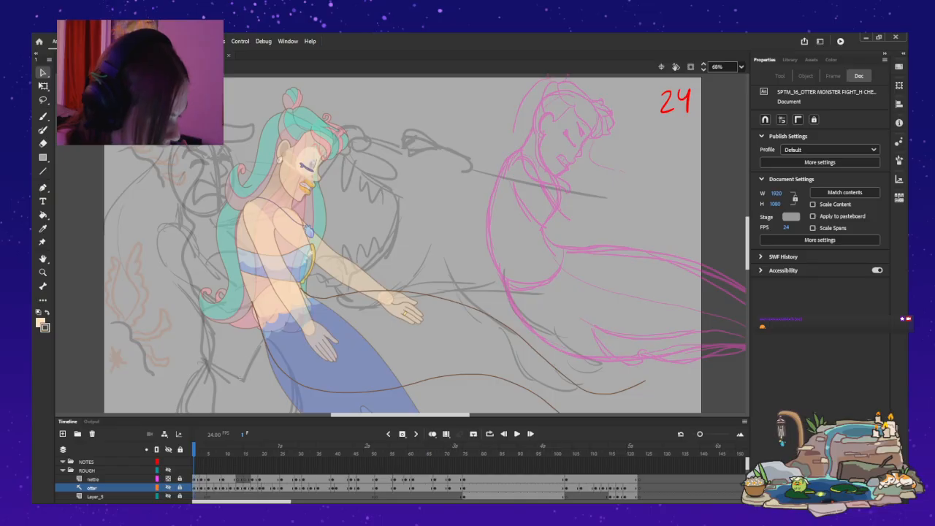
key("Return")
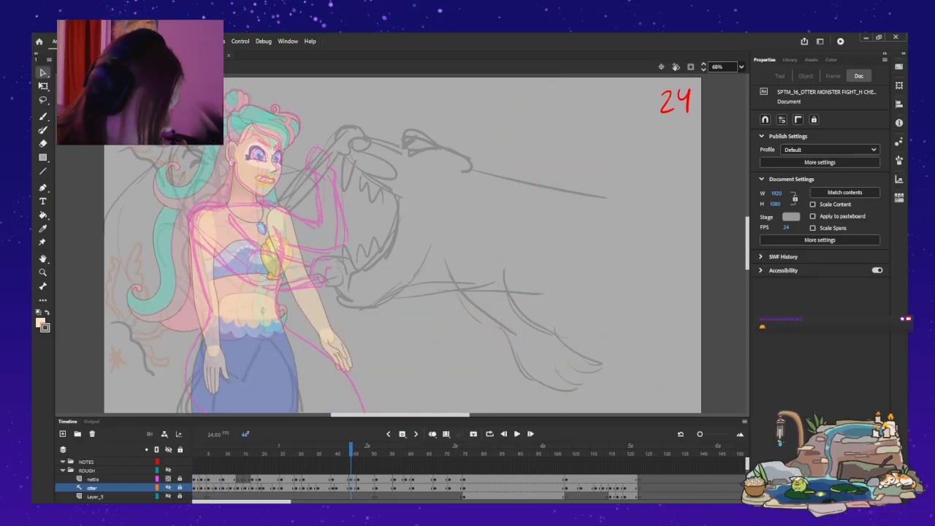
Examine the opening frames of shot 24 one by one, ending on frame 1.
key("comma")
key("comma")
key("comma")
key("shift+comma")
key("period")
key("period")
key("period")
key("period")
key("period")
key("period")
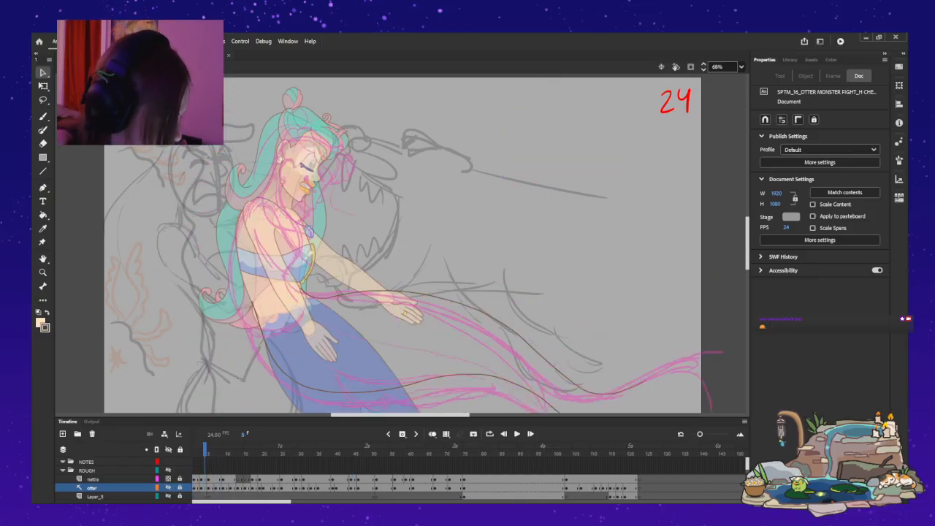
key("comma")
key("comma")
key("comma")
key("comma")
key("comma")
key("comma")
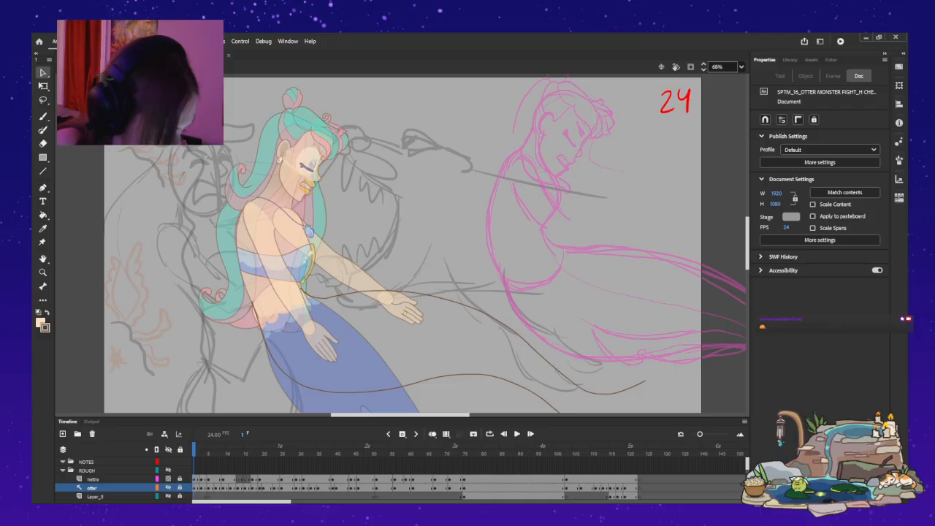
Briefly show the otter rough layer on frame 1 and hide it again.
left_click(92, 488)
left_click(168, 488)
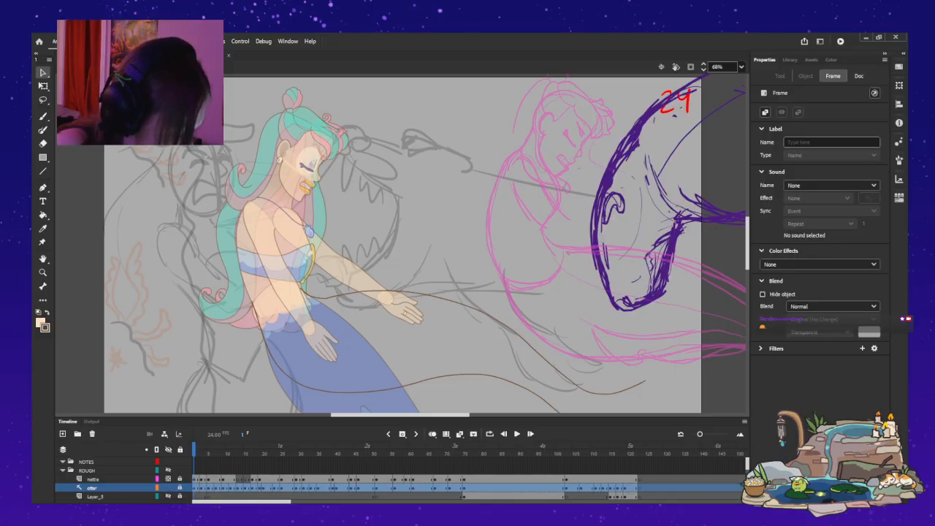
left_click(168, 488)
mouse_move(194, 450)
left_mouse_down()
mouse_move(303, 450)
mouse_move(194, 449)
left_mouse_up()
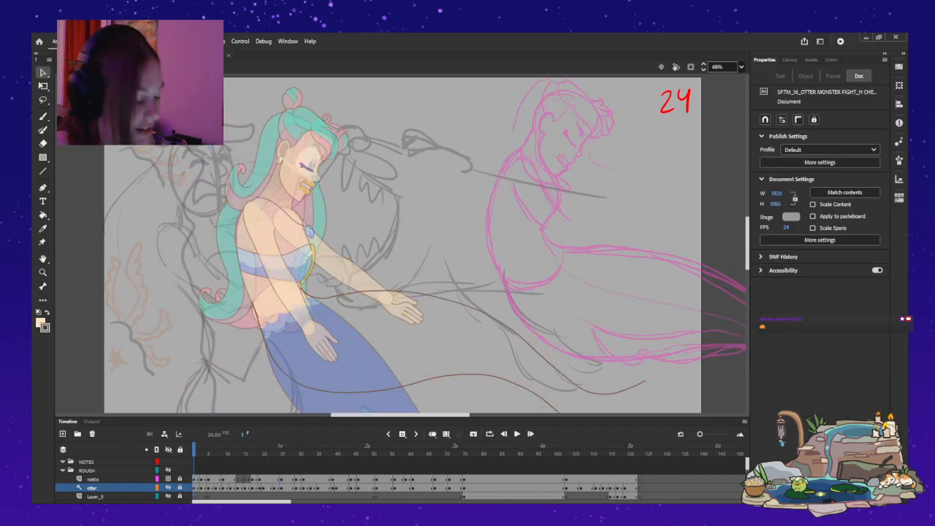
Clear the selection and play the scene from frame 1 through shot 25 into shot 26.
key("Return")
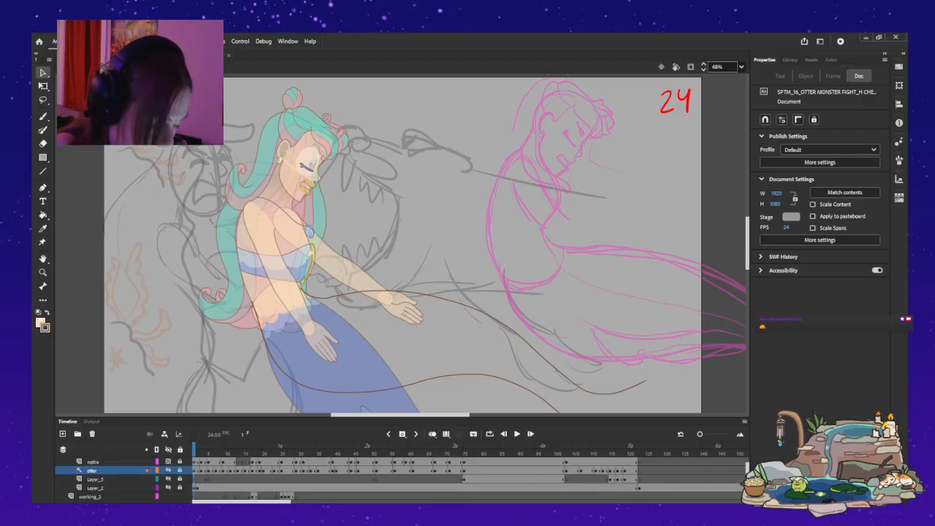
double_click(240, 379)
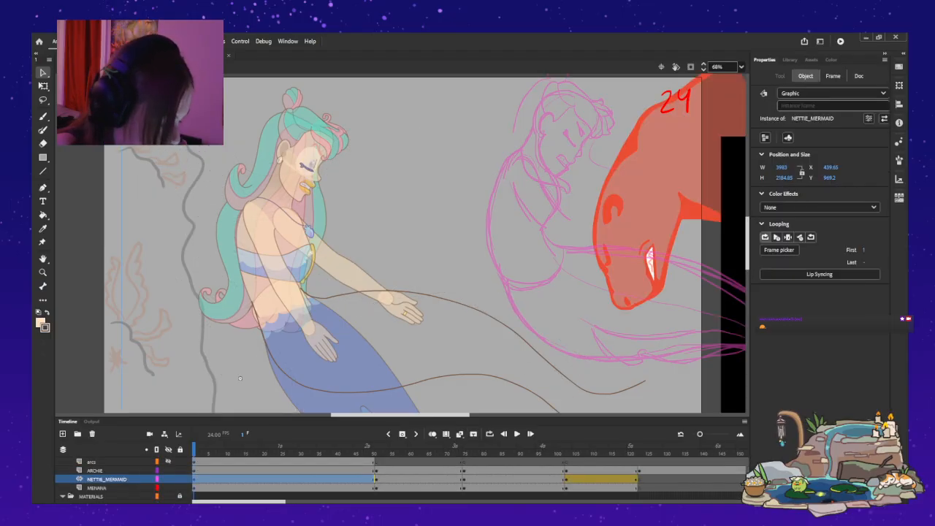
left_click(239, 378)
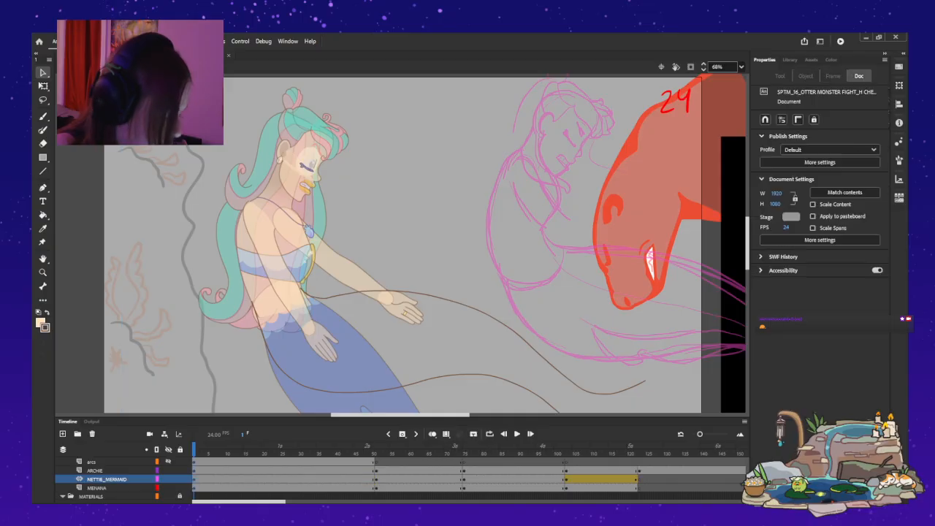
left_click(517, 434)
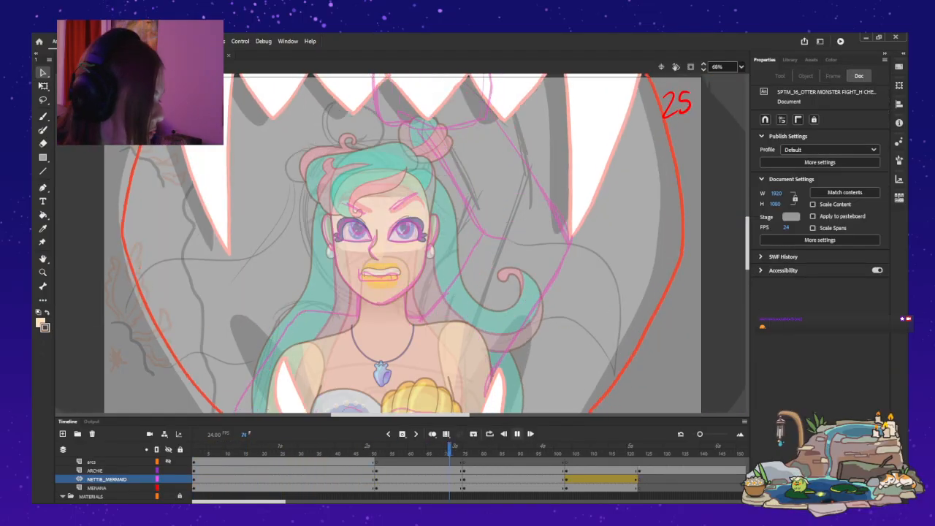
key("Return")
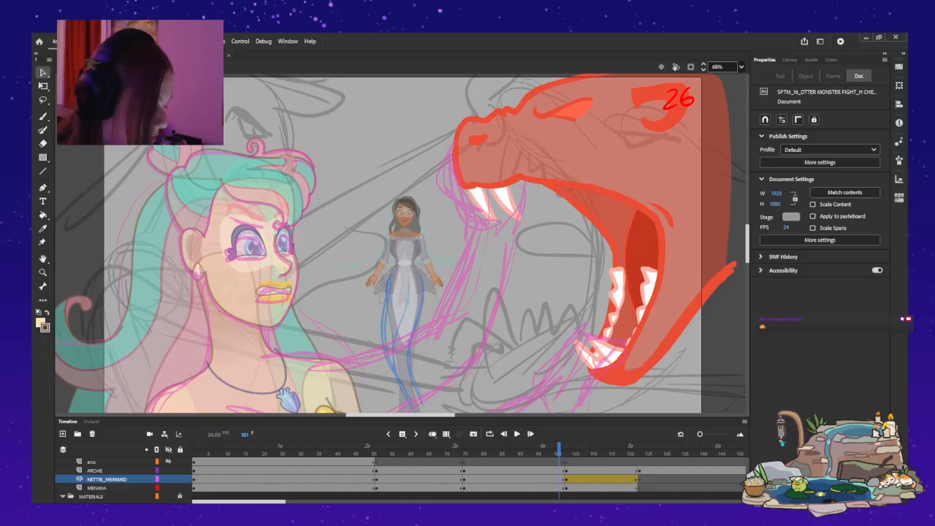
Open the small dark-haired mermaid symbol in shot 26 for editing in place and go to its frame 9.
mouse_move(559, 450)
left_mouse_down()
mouse_move(501, 450)
mouse_move(545, 450)
left_mouse_up()
double_click(406, 257)
left_click_drag(275, 450, 223, 450)
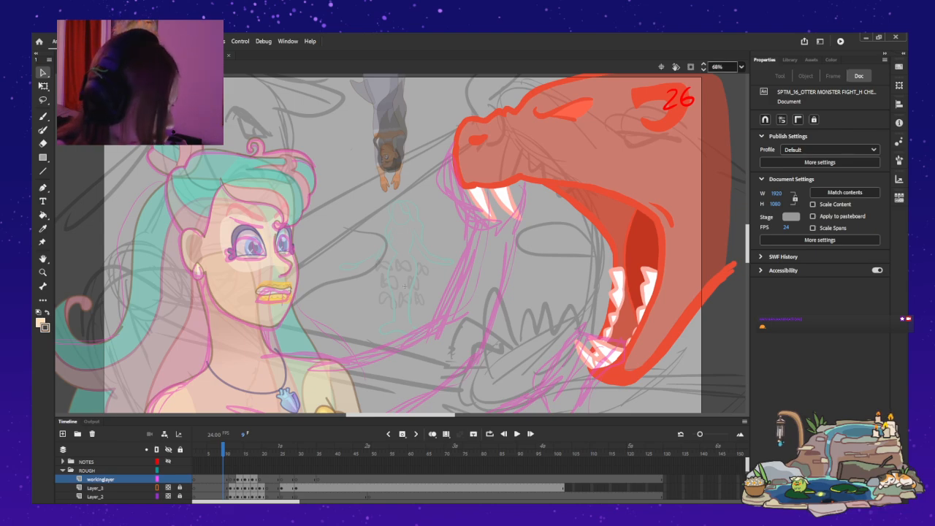
Examine the upside-down mermaid's tail poses between frames 9 and 13 at 200% magnification against the rough sketches.
key("ctrl+=")
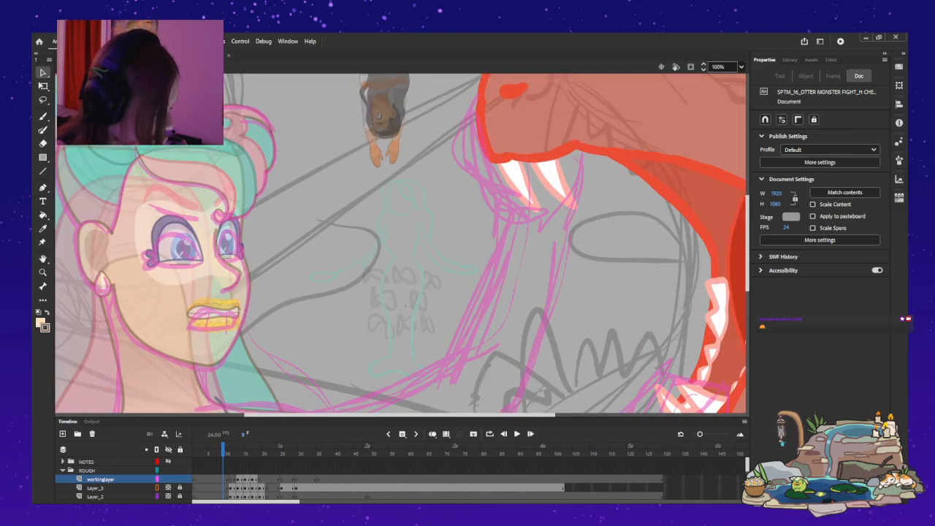
scroll(402, 243, "up", 3)
key("ctrl+=")
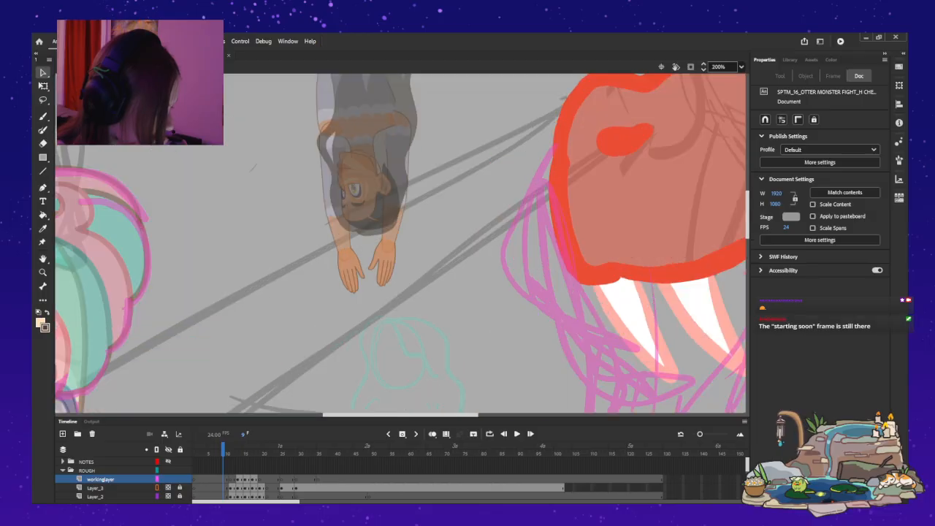
scroll(401, 243, "up", 3)
key("period")
key("period")
key("comma")
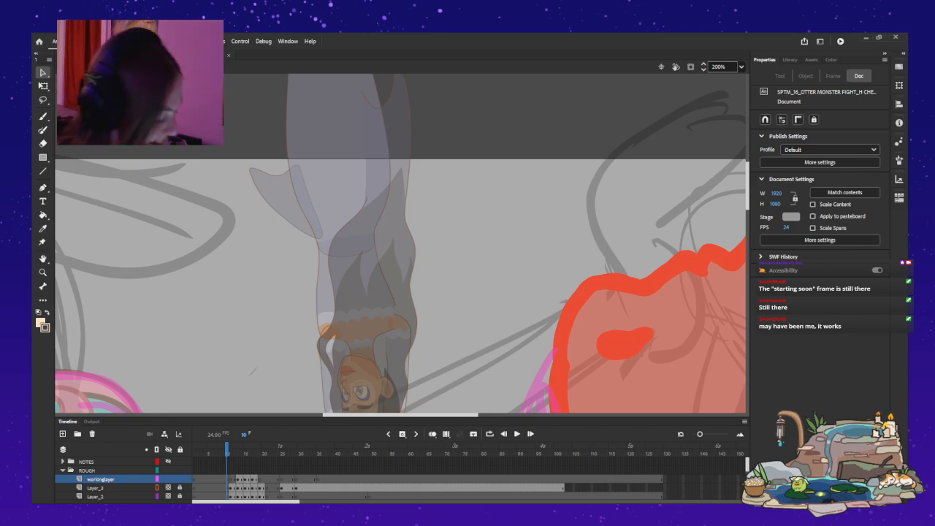
key("period")
key("period")
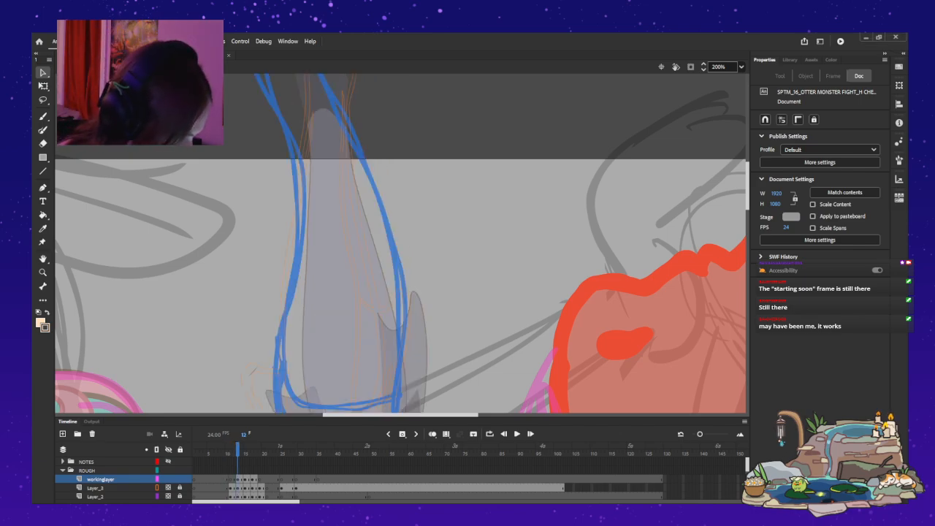
key("period")
key("comma")
key("period")
key("comma")
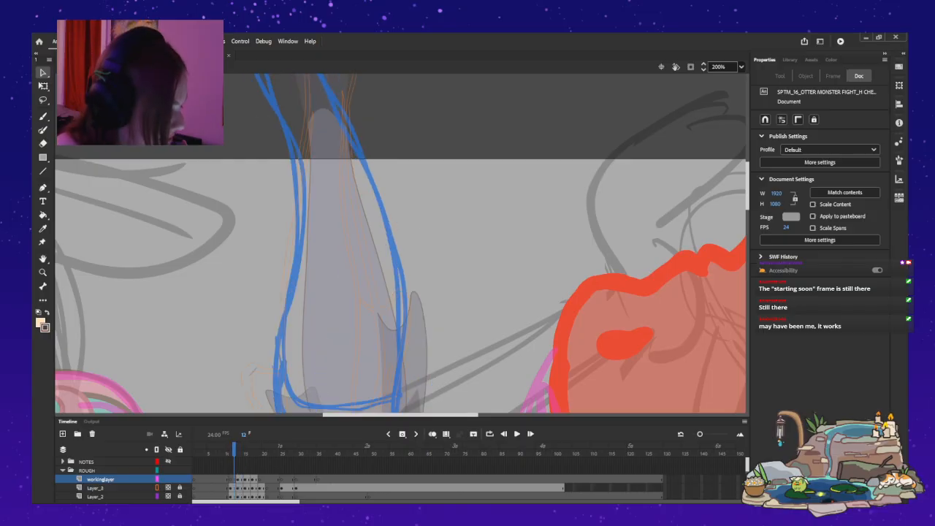
scroll(401, 243, "down", 2)
scroll(400, 243, "down", 2)
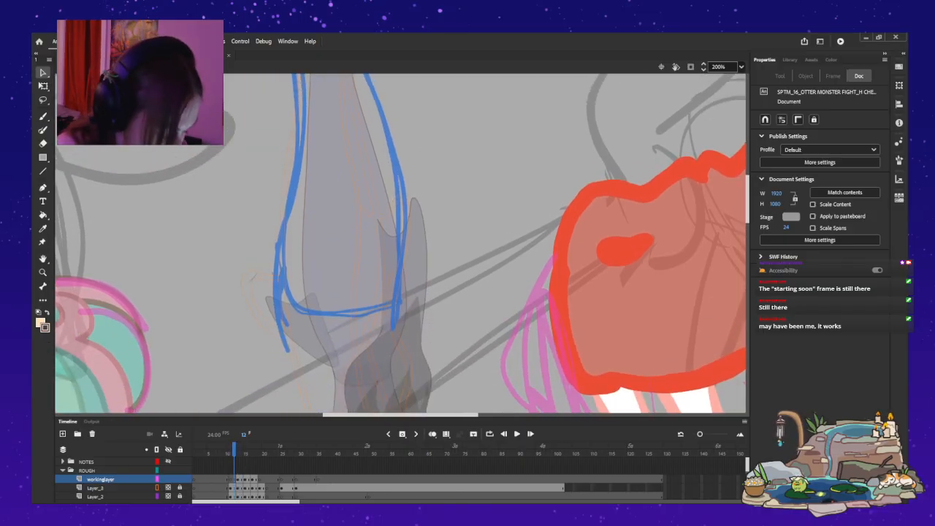
scroll(110, 480, "down", 1)
Look through the symbol's rough and character layers and make workinglayer the active layer.
left_click(102, 488)
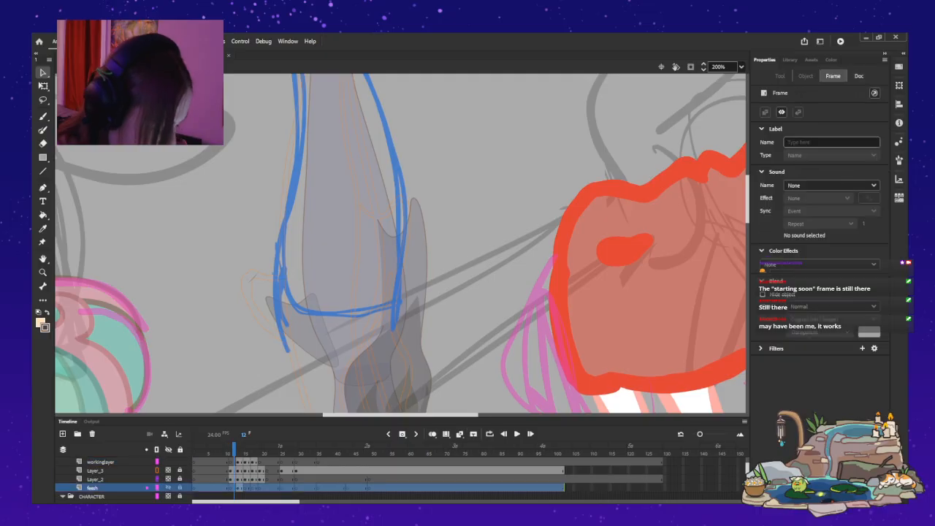
scroll(109, 480, "down", 3)
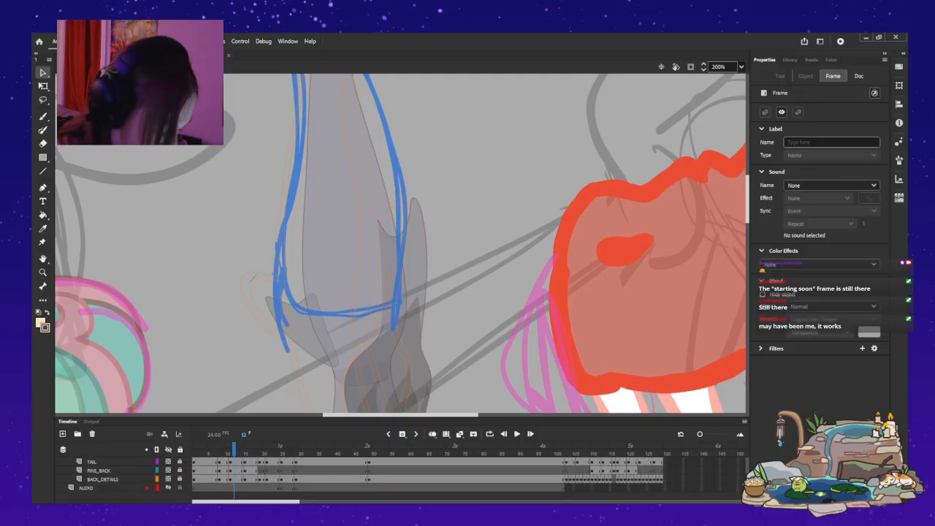
scroll(110, 479, "up", 4)
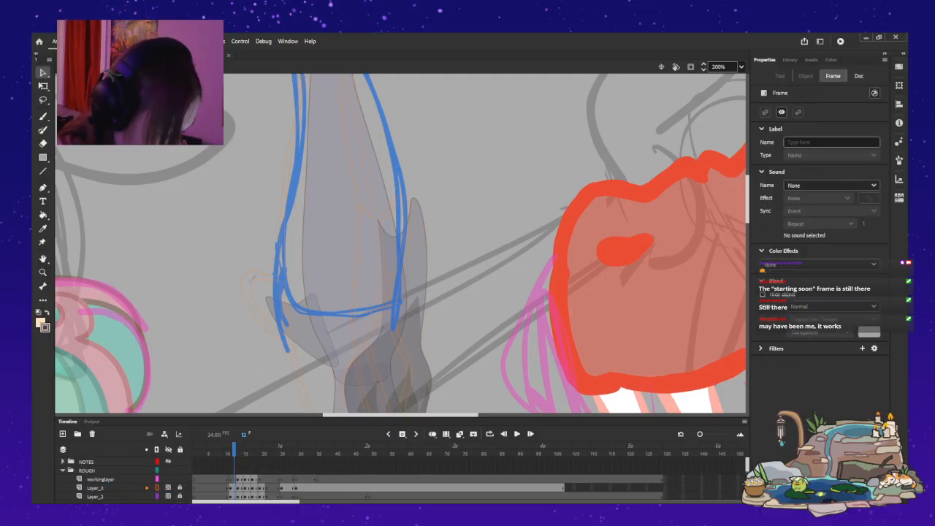
left_click(103, 487)
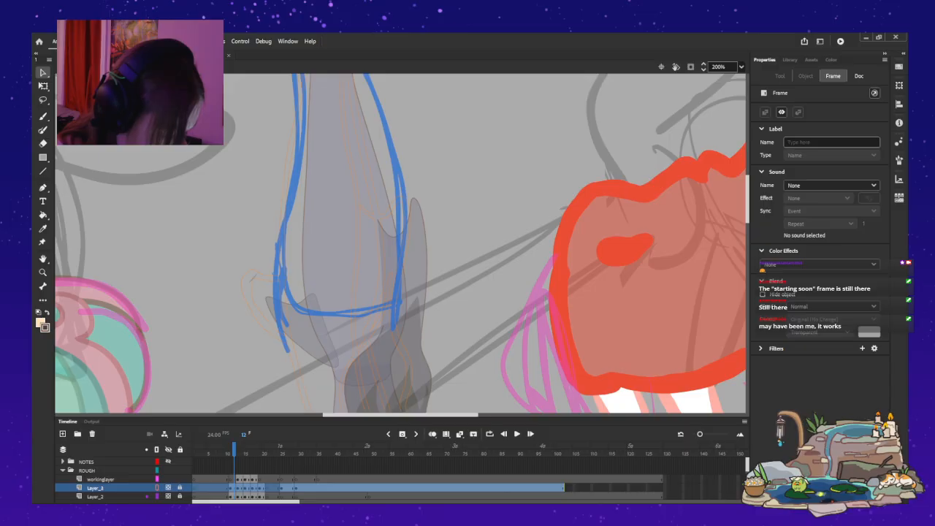
left_click(102, 496)
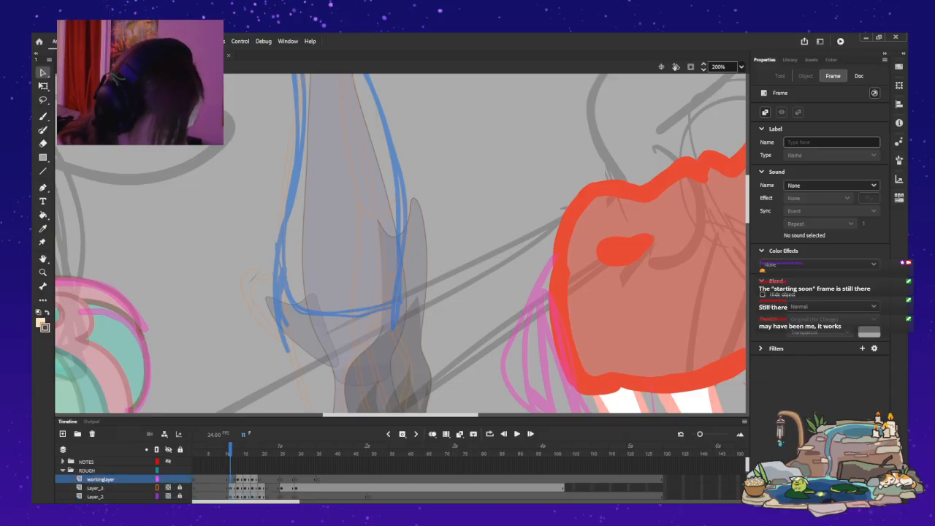
Flip between the frames around frame 12 to compare the tail drawings with the blue rough sketch.
key("period")
key("period")
key("period")
key("comma")
key("comma")
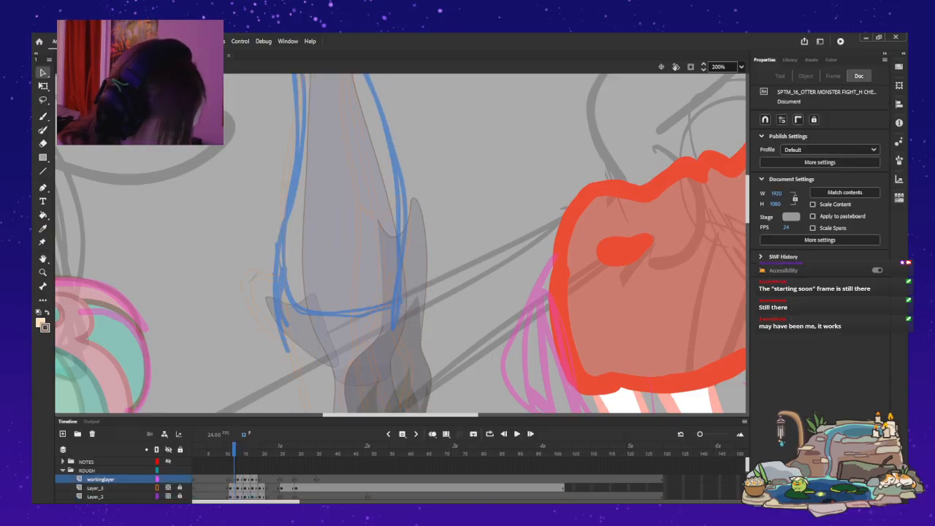
scroll(401, 243, "up", 2)
scroll(400, 244, "down", 1)
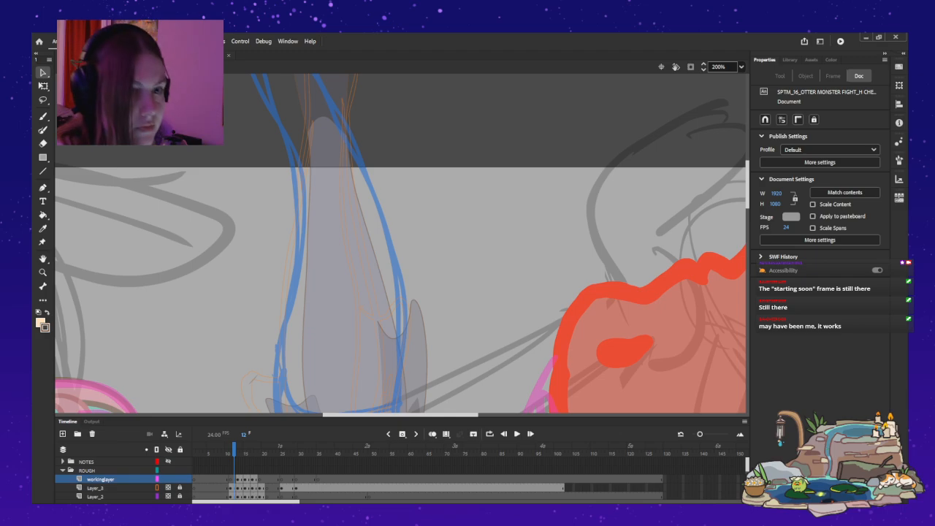
key("period")
key("comma")
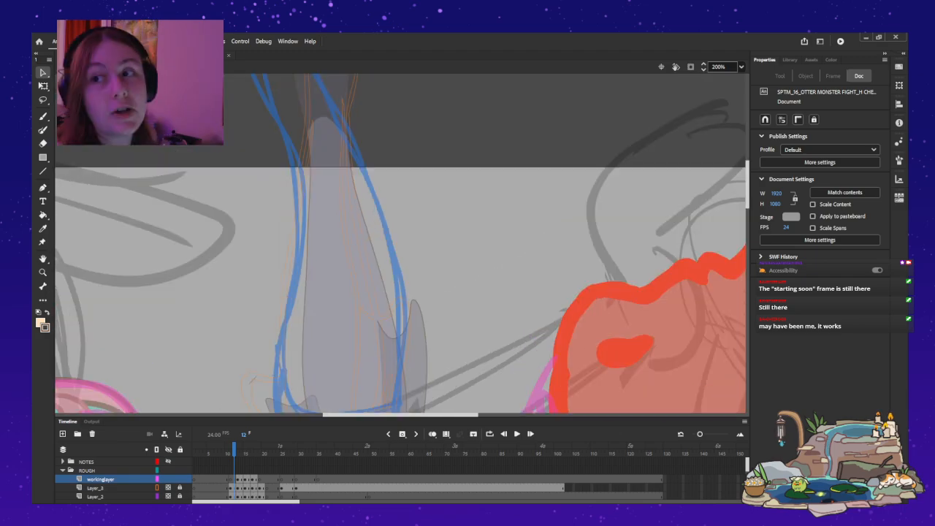
Draw brown outlines along both sides of the tail on frame 12 of workinglayer with the Paint Brush, following the blue rough sketch.
key("b")
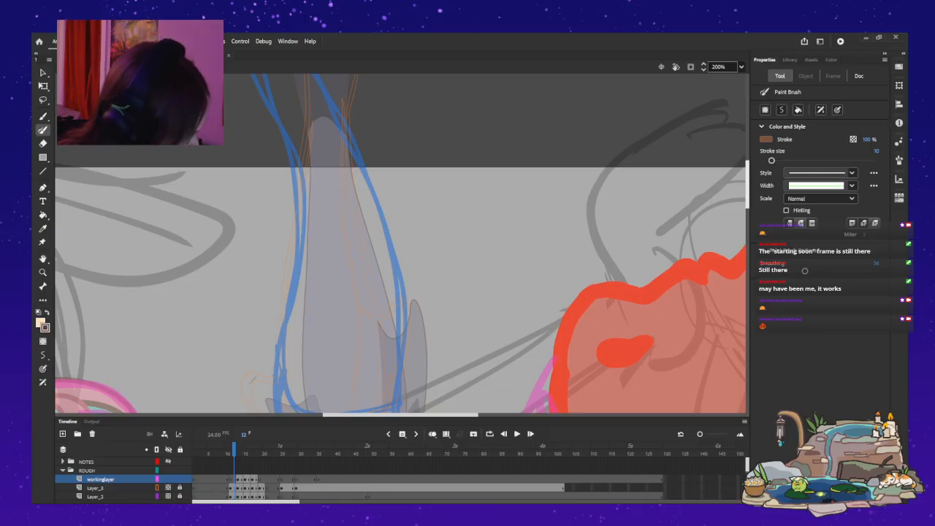
scroll(402, 243, "down", 3)
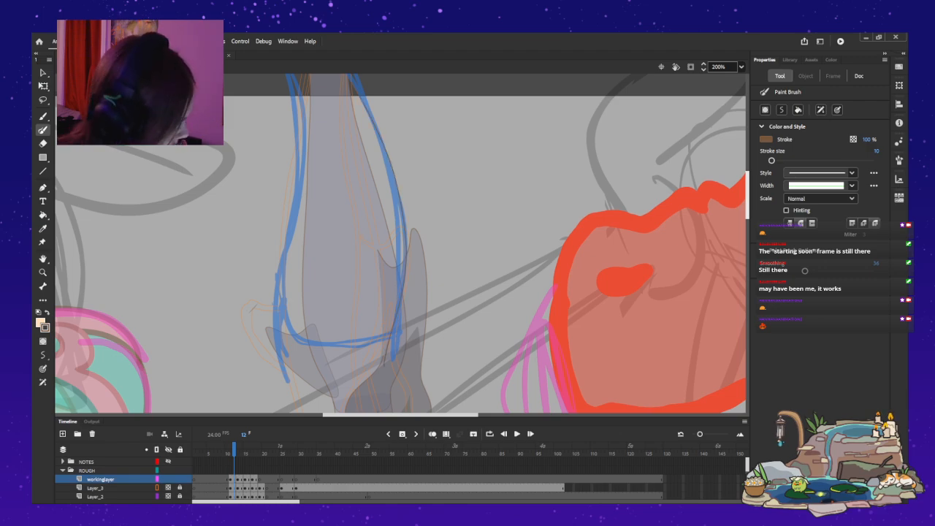
scroll(402, 244, "up", 5)
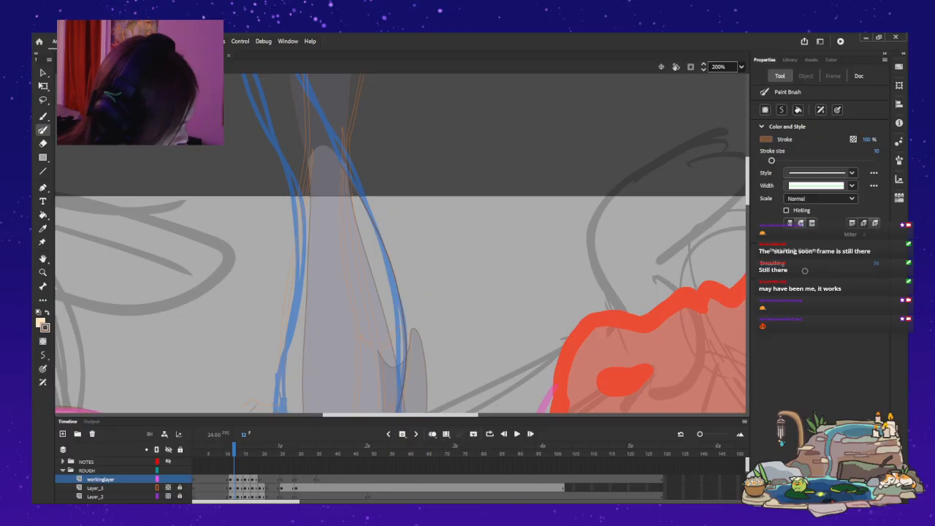
key("ctrl+minus")
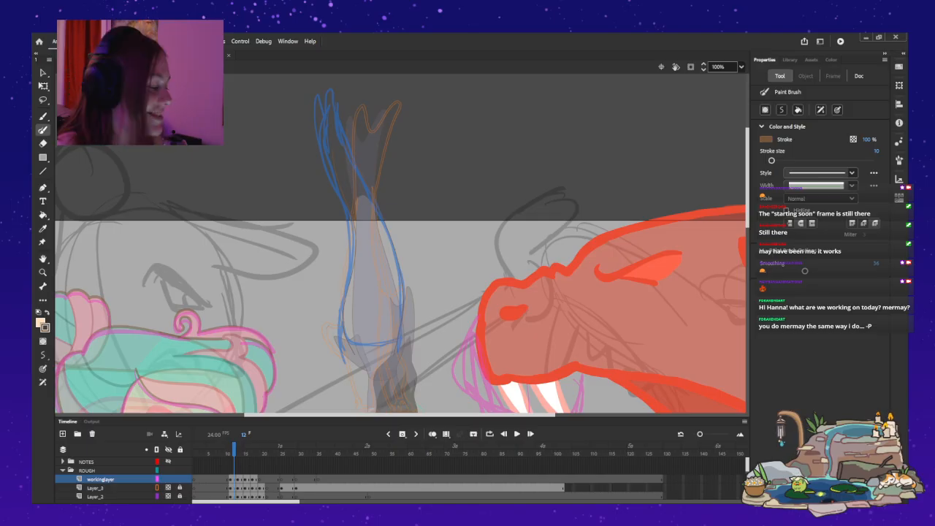
key("ctrl+equal")
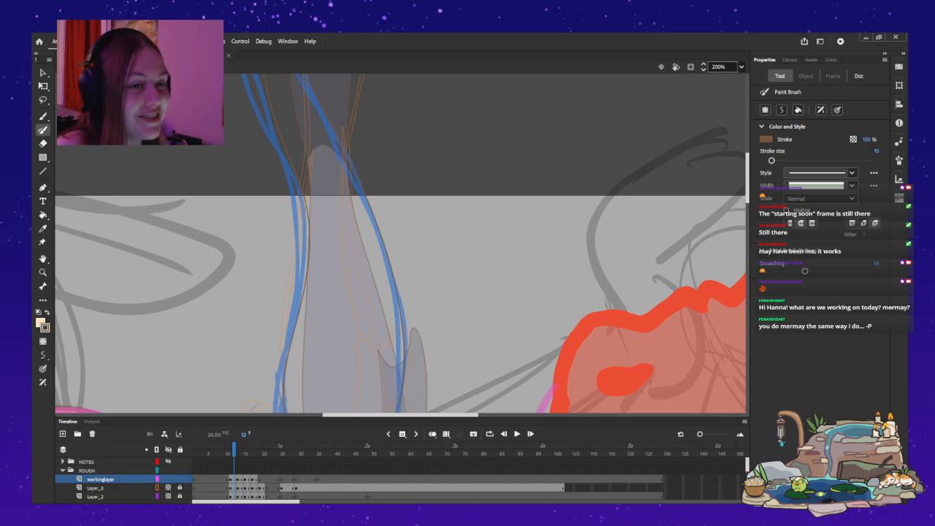
scroll(401, 244, "down", 5)
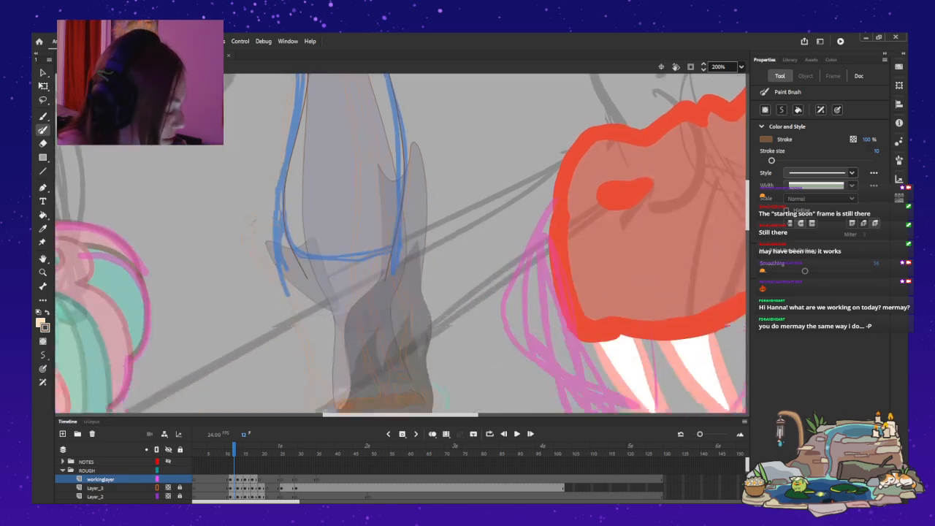
key("v")
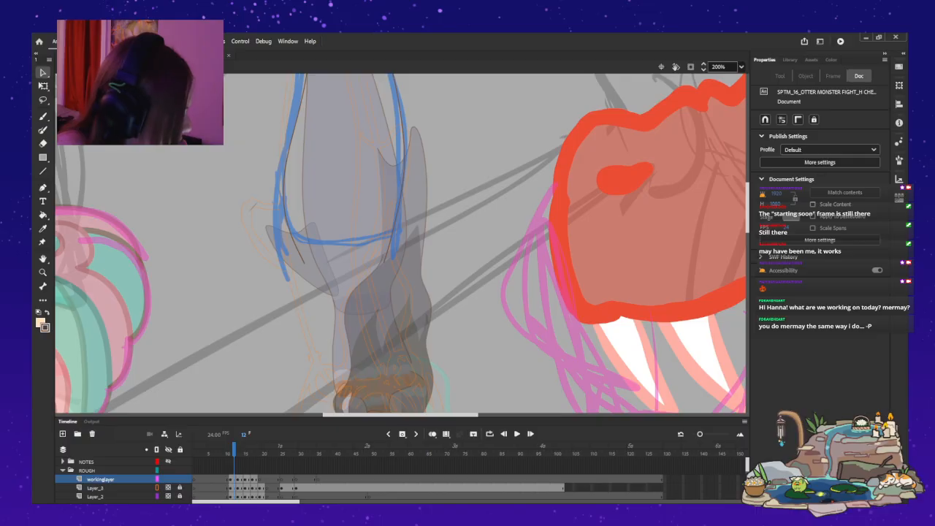
Draw a brown outline from the lower tail edge down to the mermaid's upper body on frame 12 of workinglayer with the Paint Brush.
scroll(400, 243, "down", 2)
scroll(400, 243, "down", 1)
key("b")
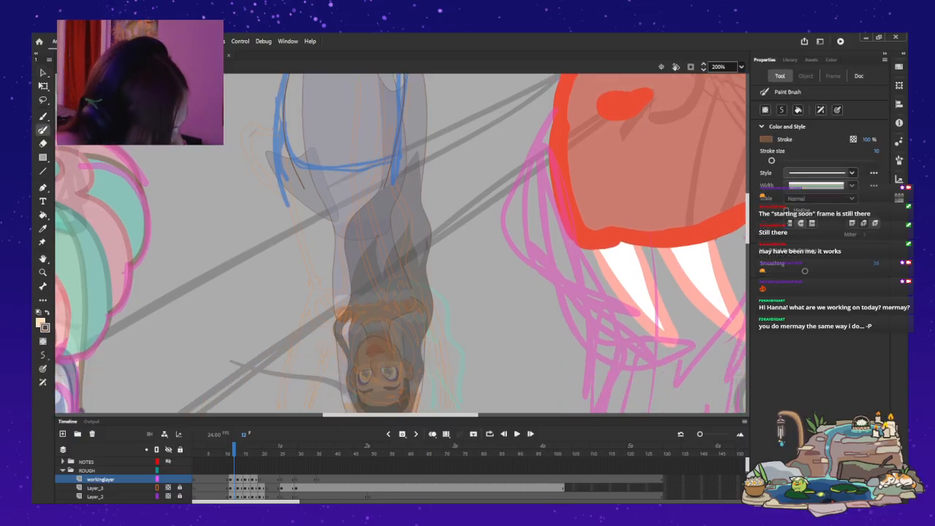
mouse_move(303, 205)
left_mouse_down()
mouse_move(321, 290)
mouse_move(337, 297)
left_mouse_up()
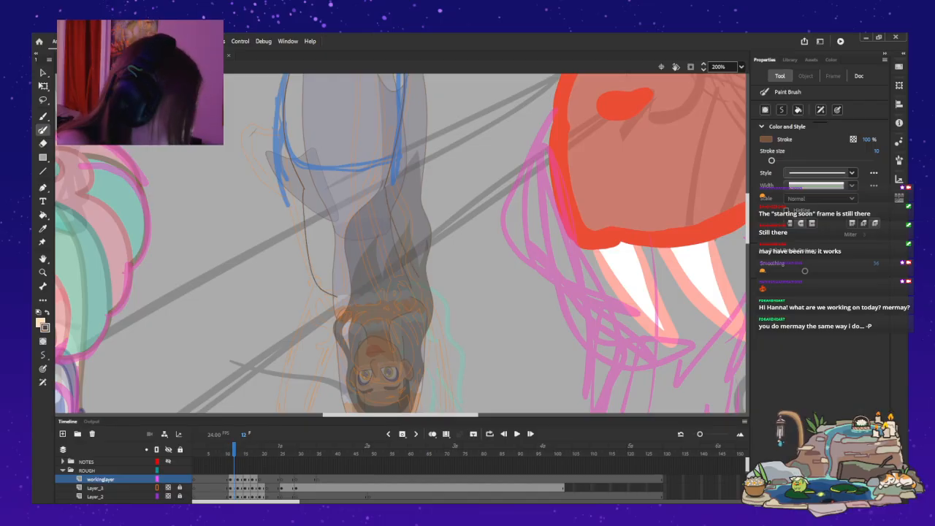
key("v")
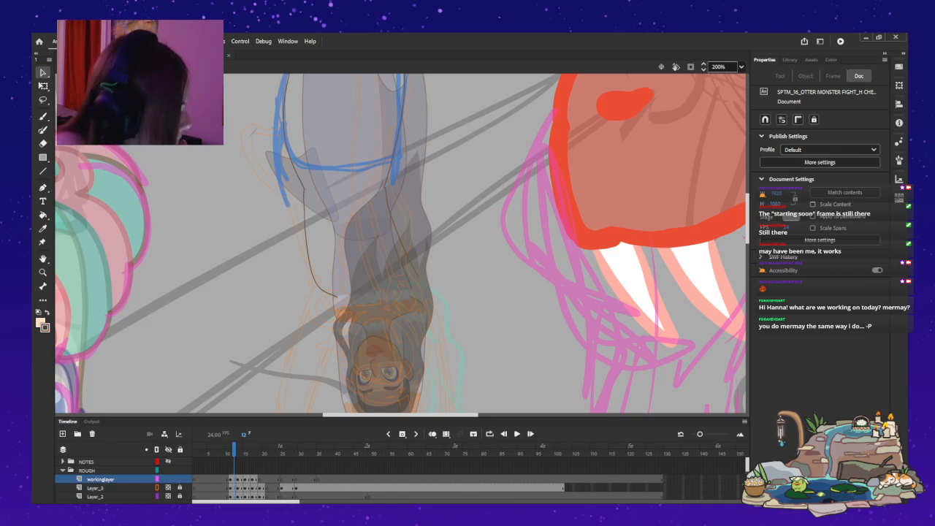
Leave the small mermaid's symbol and go to frame 1 of the main timeline on the ARCHIE layer.
key("ctrl+2")
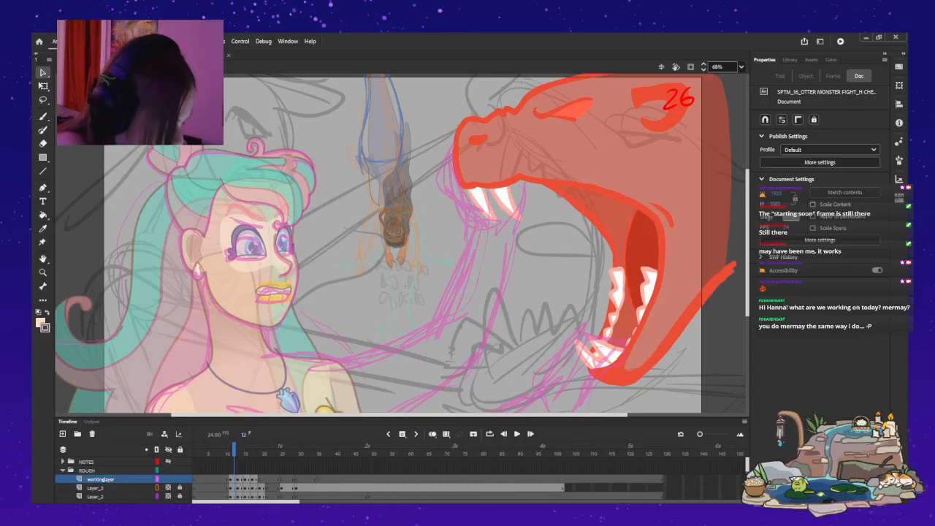
key("comma")
key("comma")
key("comma")
key("comma")
key("comma")
key("comma")
key("comma")
key("comma")
key("comma")
key("comma")
key("comma")
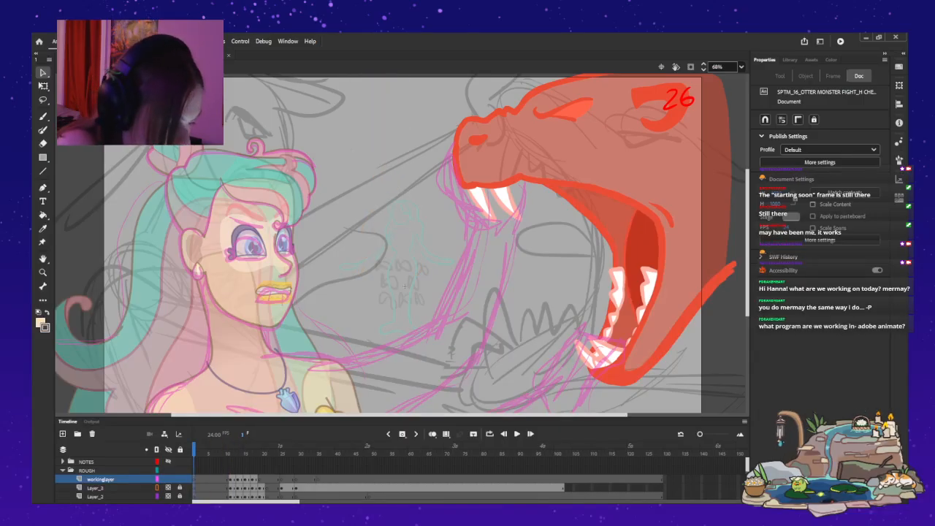
double_click(405, 287)
left_click(195, 462)
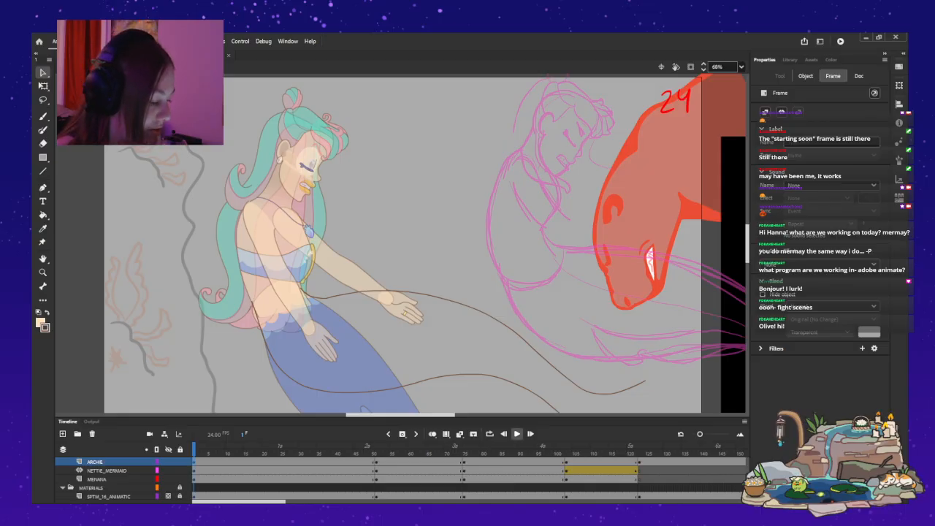
Play the fight sequence from frame 1 of the main timeline several times to review the shots.
left_click(516, 433)
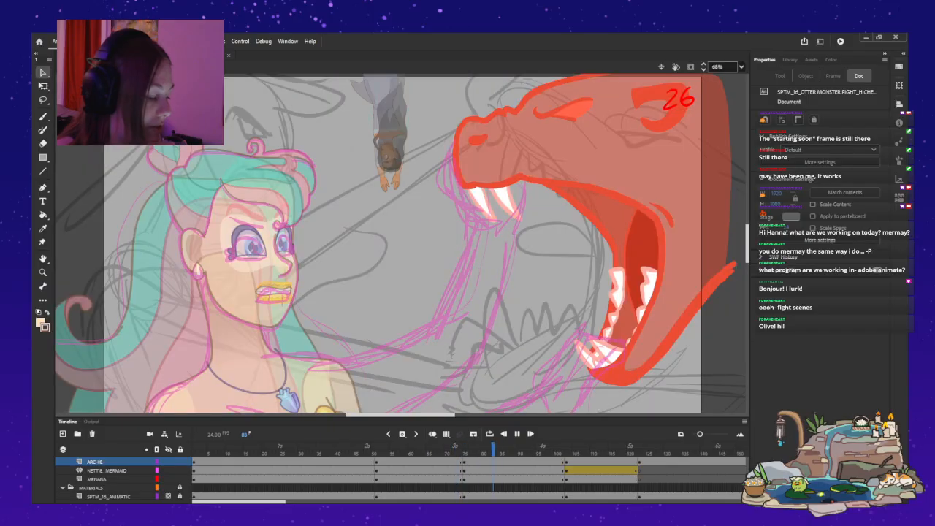
key("Return")
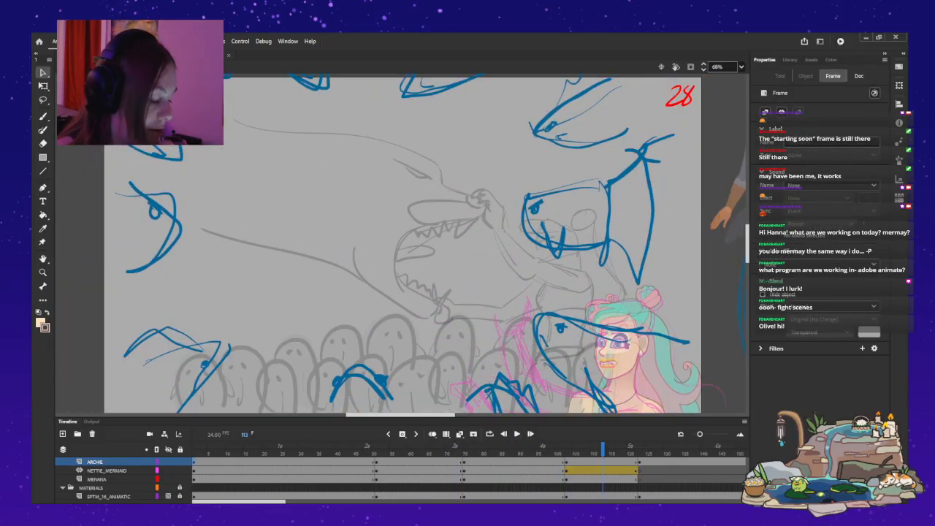
key("shift+comma")
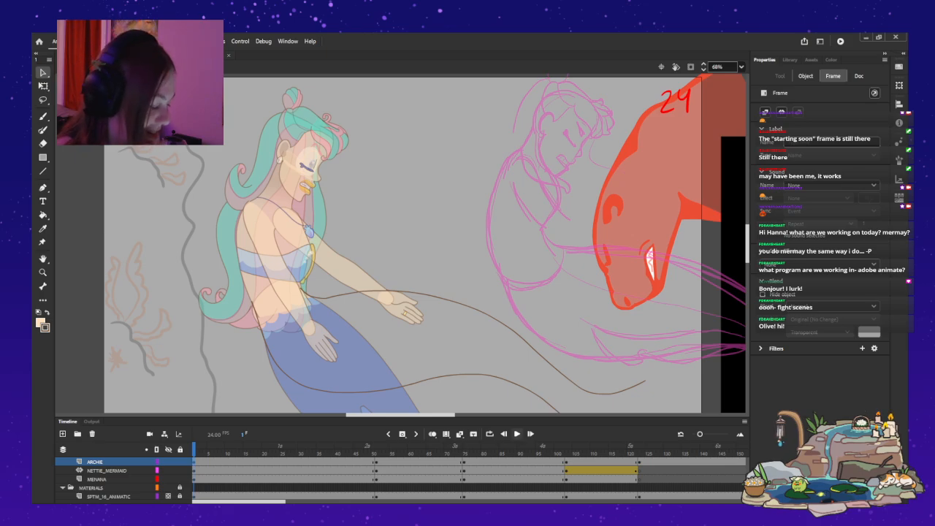
left_click(517, 433)
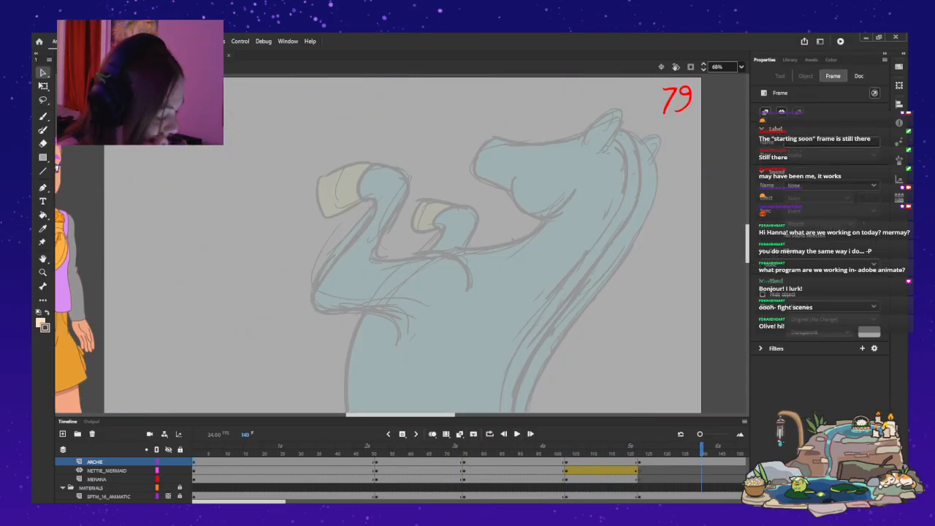
key("Return")
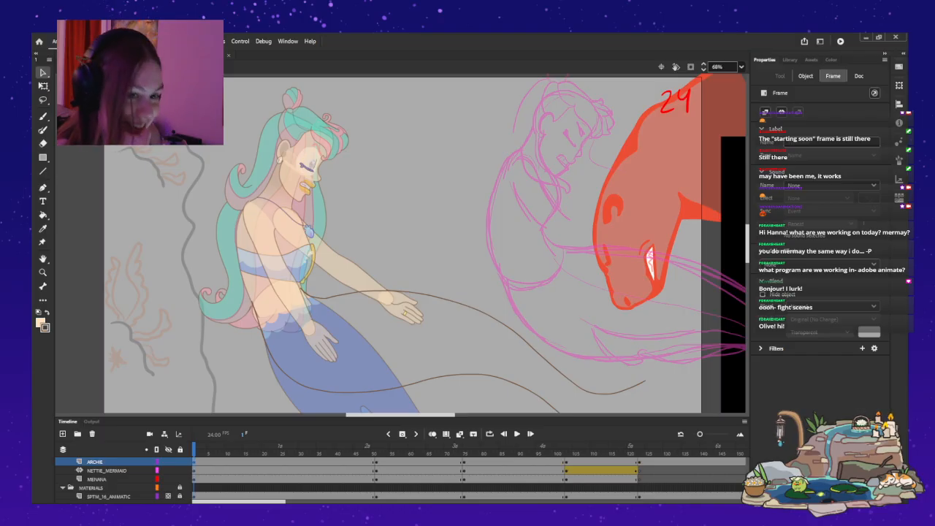
key("Return")
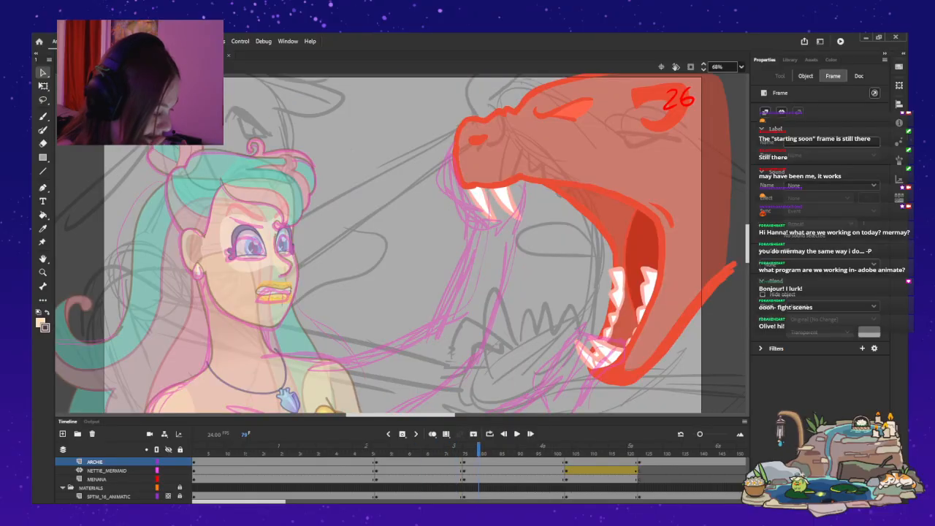
Reopen the small mermaid's symbol in shot 26 and go to frame 13 at 200% magnification.
left_click_drag(478, 448, 519, 449)
double_click(407, 287)
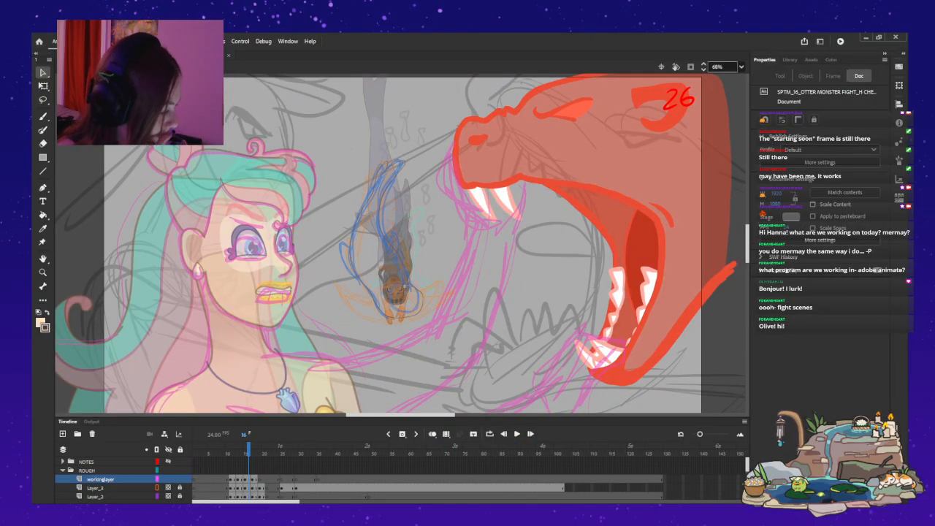
key("ctrl+1")
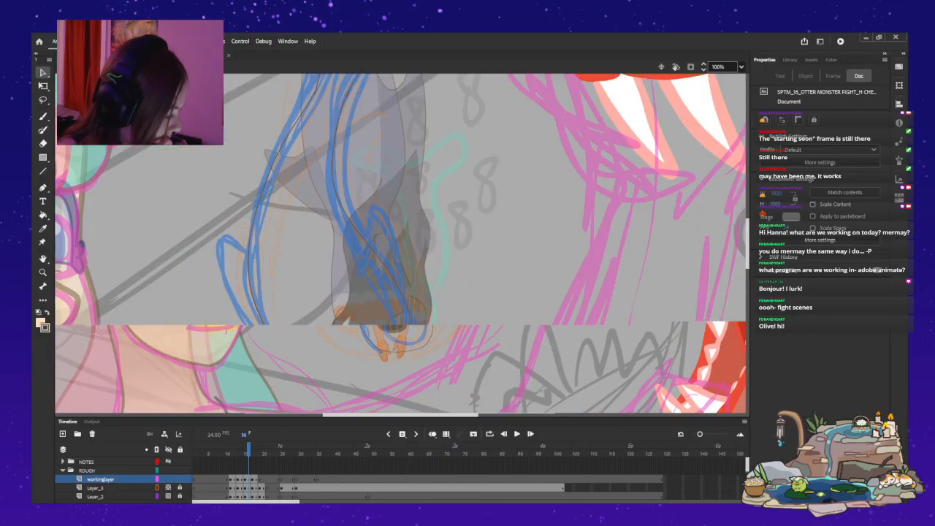
key("ctrl+equal")
key("comma")
key("comma")
key("comma")
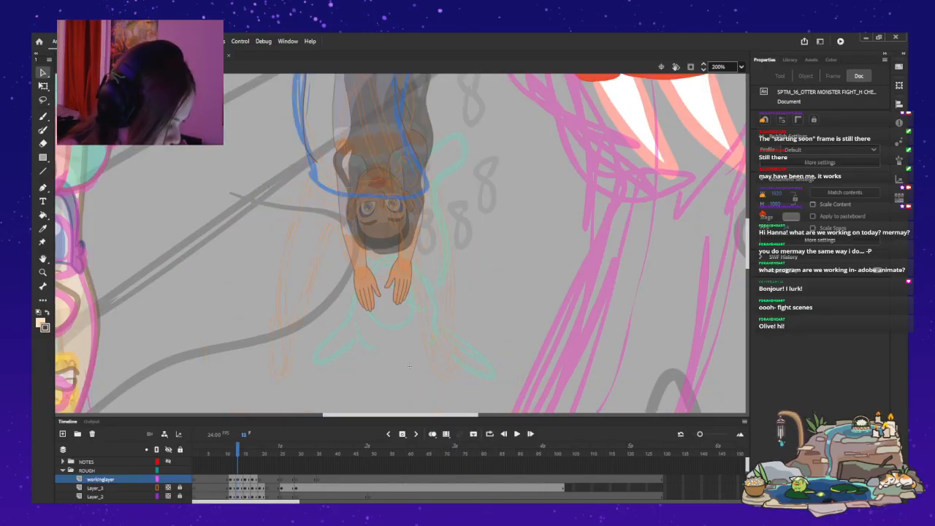
Draw brown outlines along both sides of the tail and a hooked fin line on frame 13 with the Paint Brush, following the blue rough sketch.
scroll(409, 365, "up", 3)
scroll(400, 243, "down", 2)
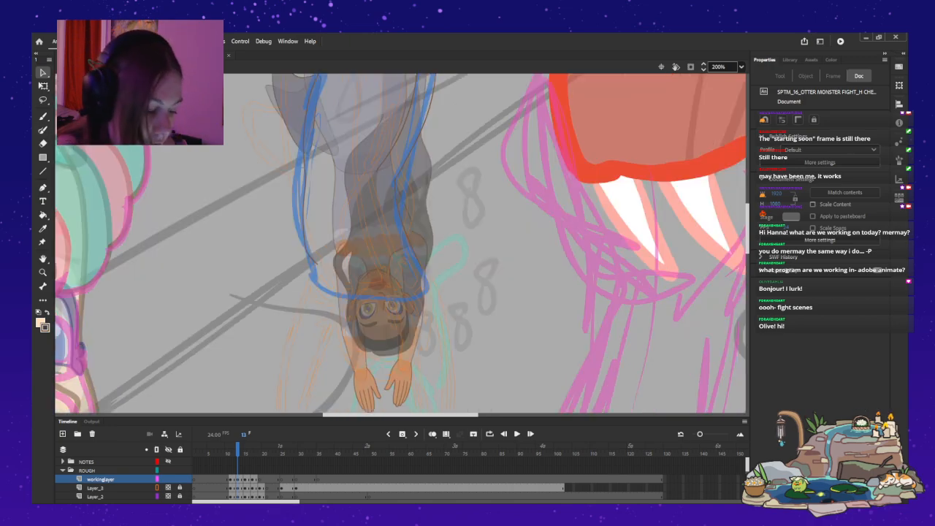
key("y")
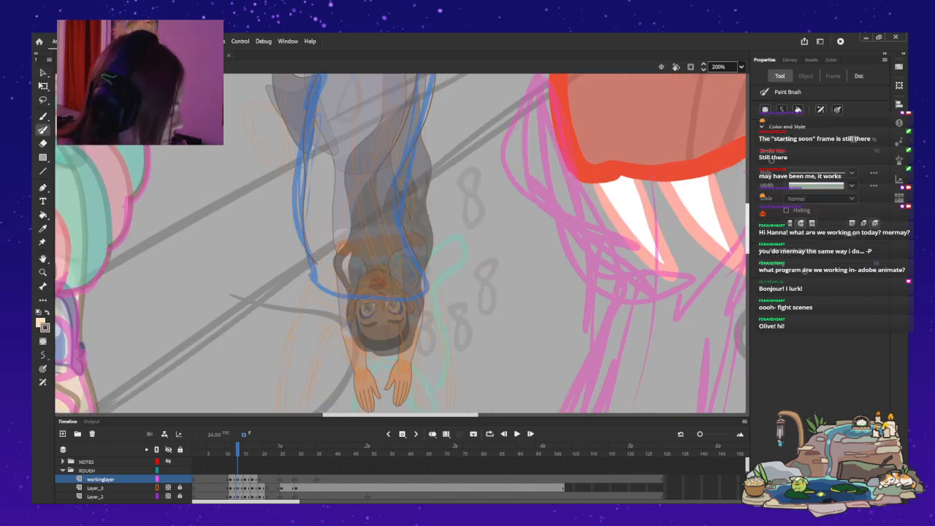
scroll(401, 243, "up", 2)
scroll(402, 243, "up", 1)
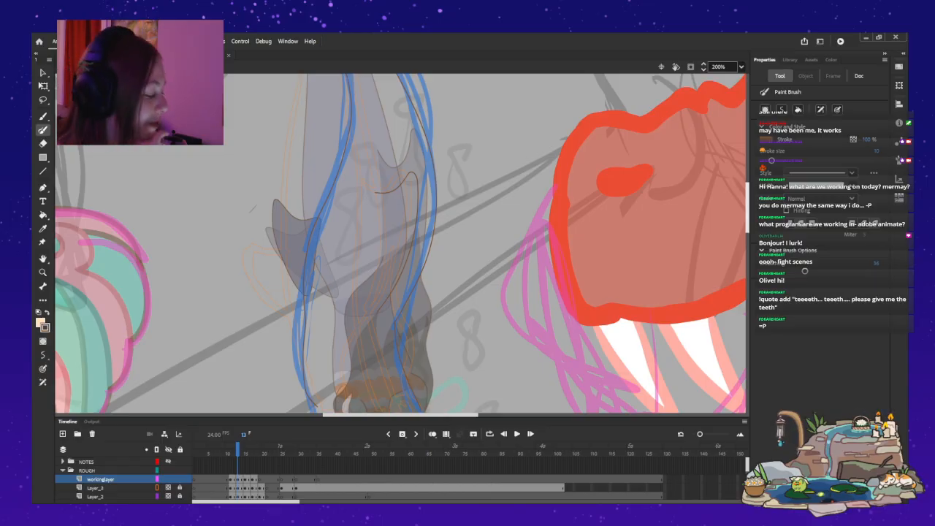
scroll(402, 243, "up", 3)
scroll(402, 244, "up", 4)
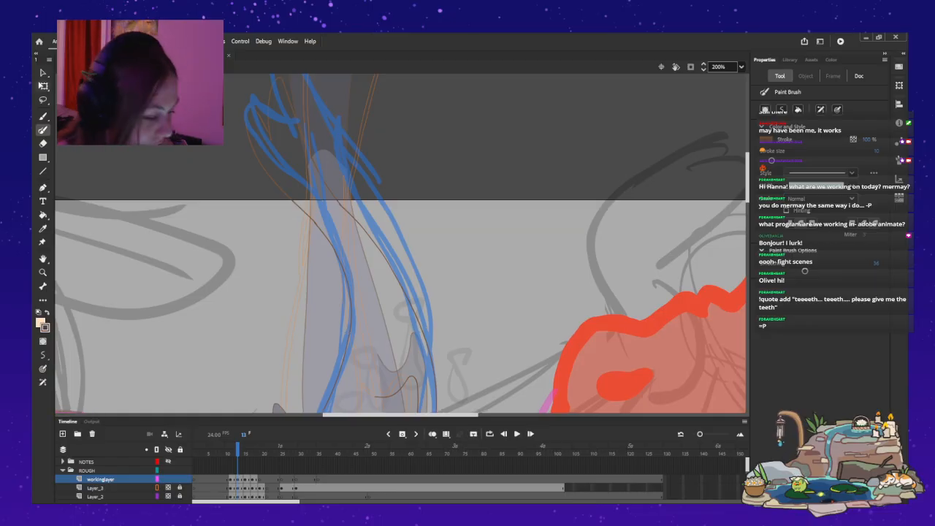
key("v")
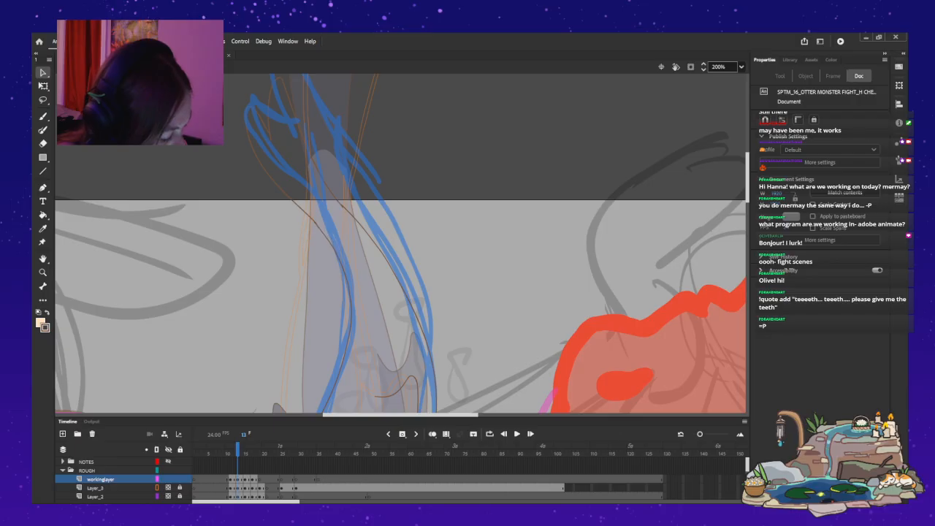
scroll(402, 243, "down", 5)
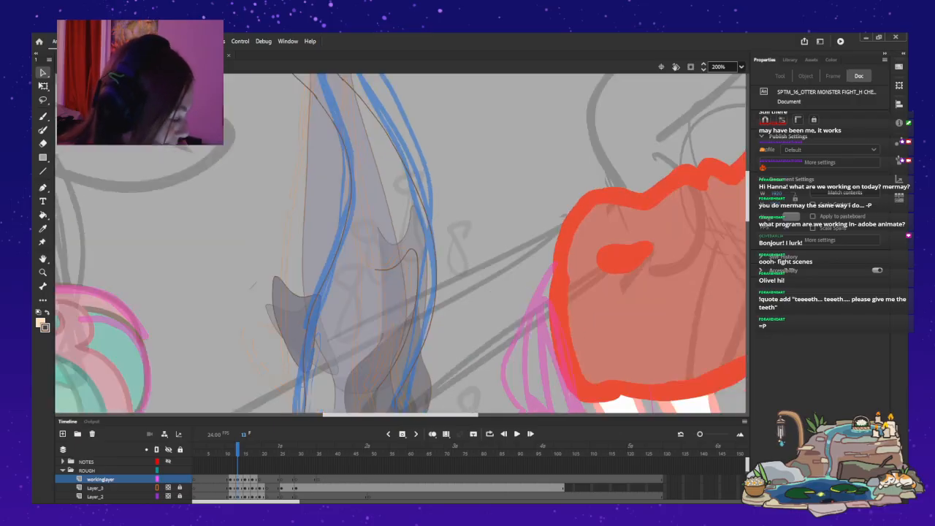
scroll(402, 243, "down", 2)
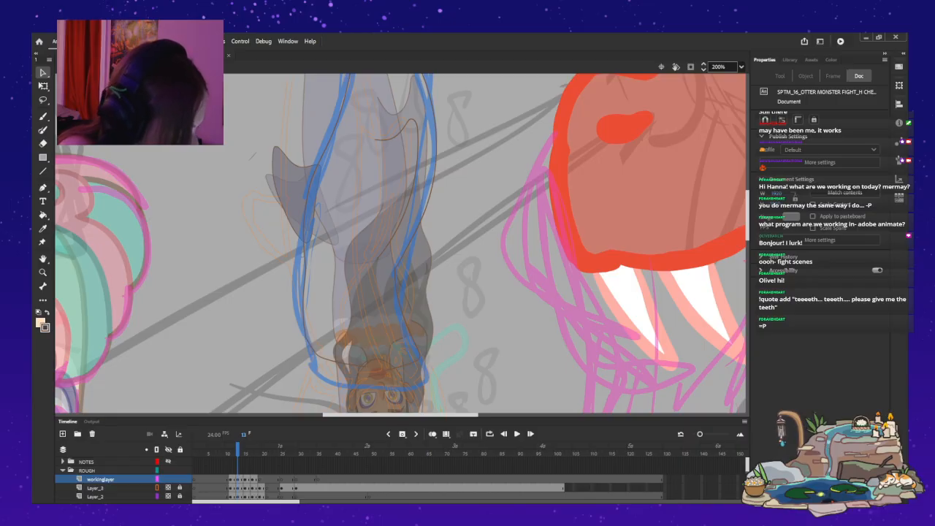
Draw a matching hooked fin line inside the tail outline on frame 12 of workinglayer with the Paint Brush.
mouse_move(748, 216)
left_mouse_down()
mouse_move(748, 175)
mouse_move(748, 226)
mouse_move(747, 215)
left_mouse_up()
key("comma")
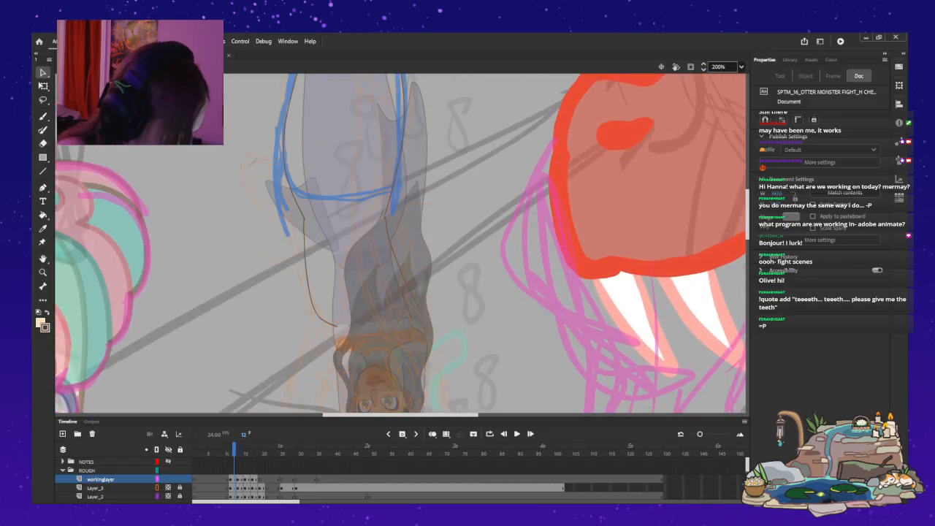
scroll(401, 243, "up", 5)
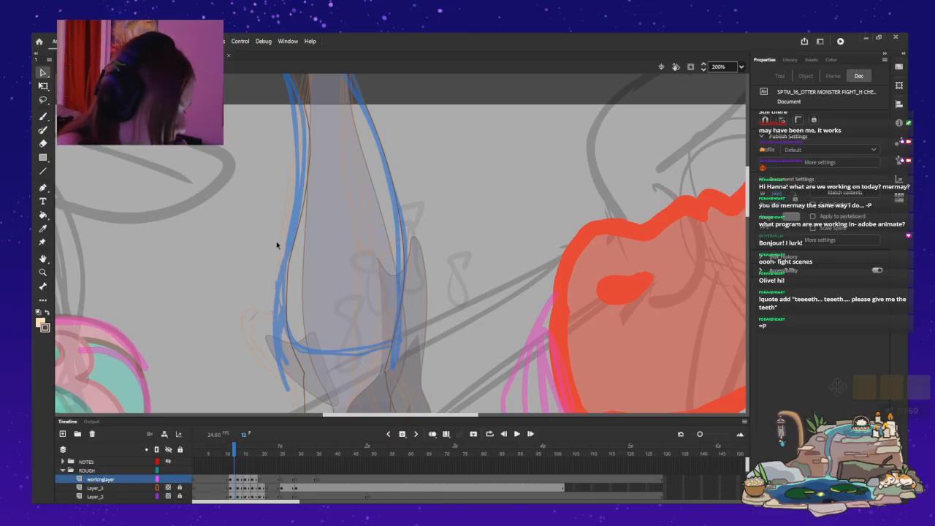
left_click(289, 263)
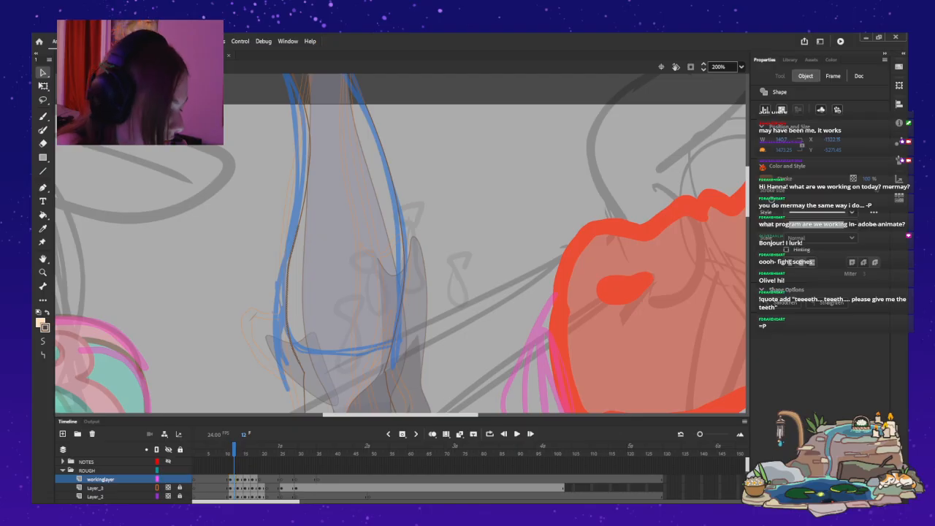
key("Escape")
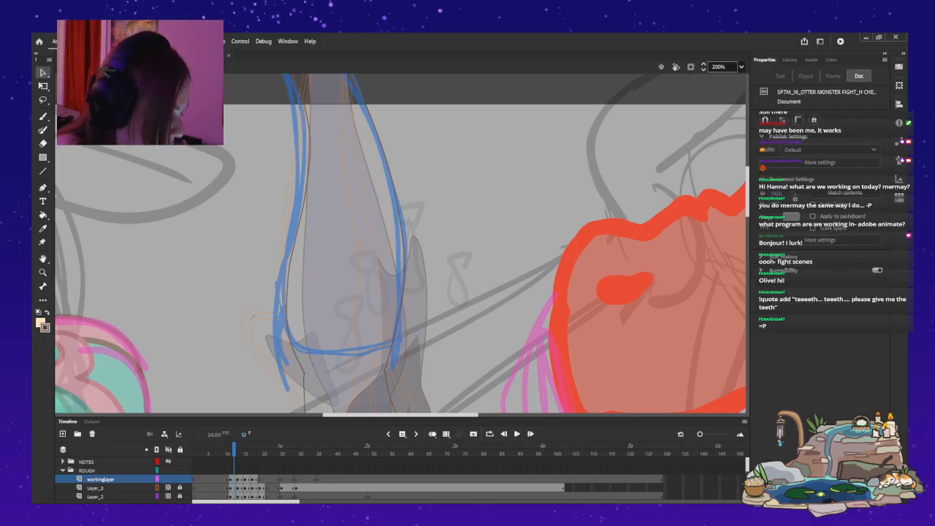
scroll(402, 244, "down", 7)
scroll(402, 244, "up", 3)
key("y")
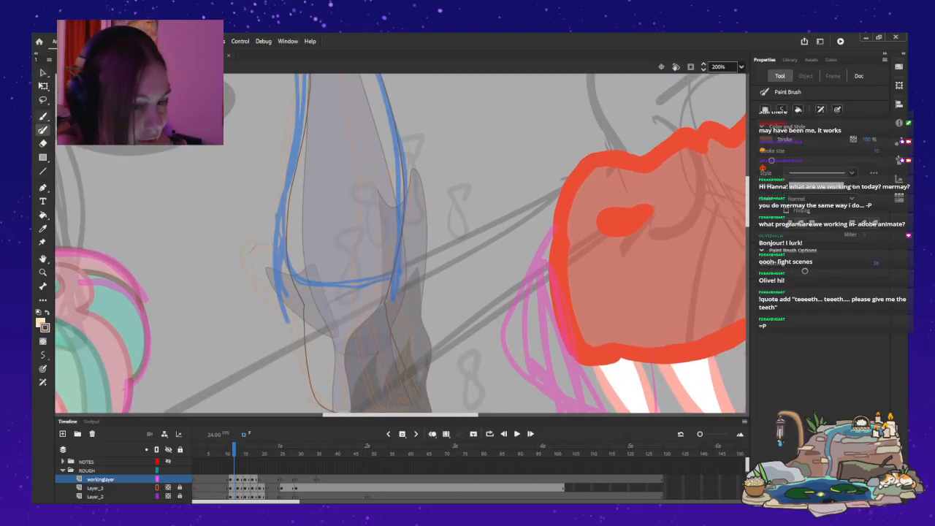
mouse_move(369, 272)
left_mouse_down()
mouse_move(389, 182)
mouse_move(381, 154)
mouse_move(357, 176)
left_mouse_up()
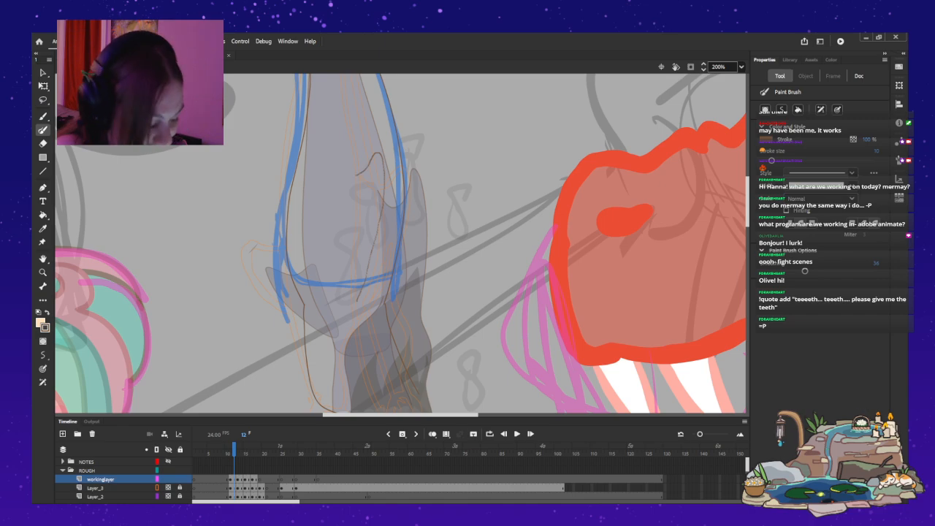
key("v")
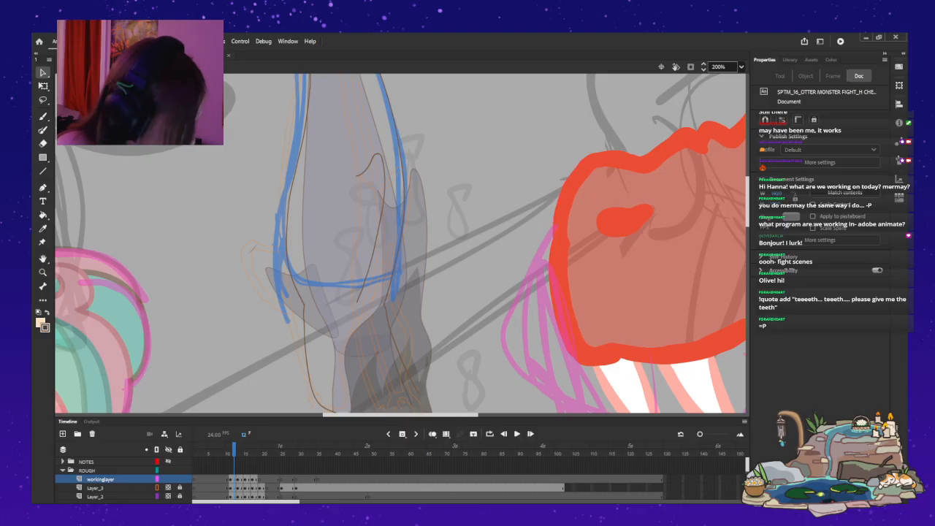
Select the pelvic fin on frame 13 to locate its layer, compare the neighbouring tail drawings, and make that layer active at frame 11.
key(".")
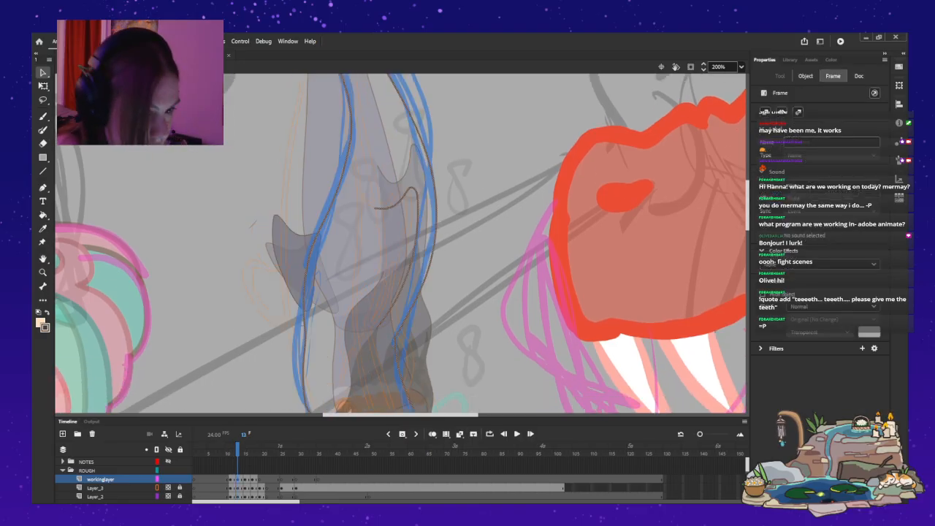
key("Escape")
left_click(292, 261)
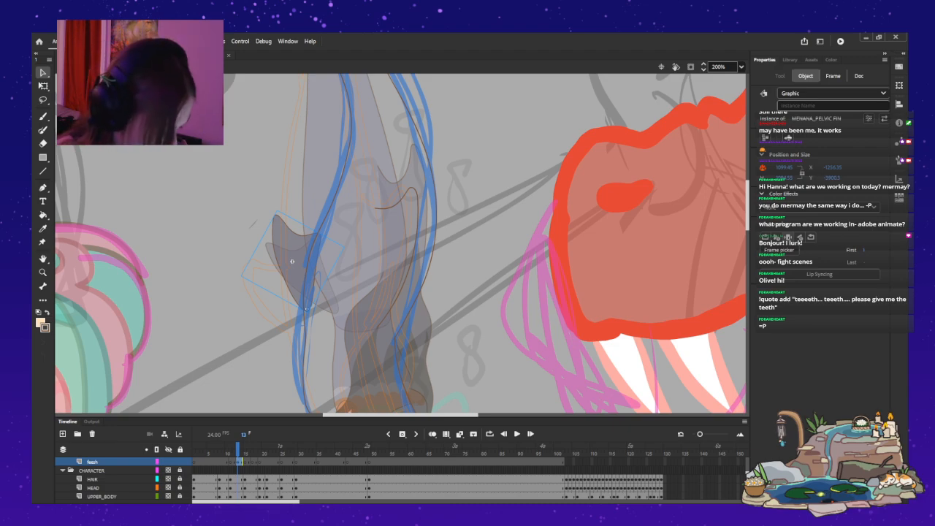
scroll(360, 479, "up", 3)
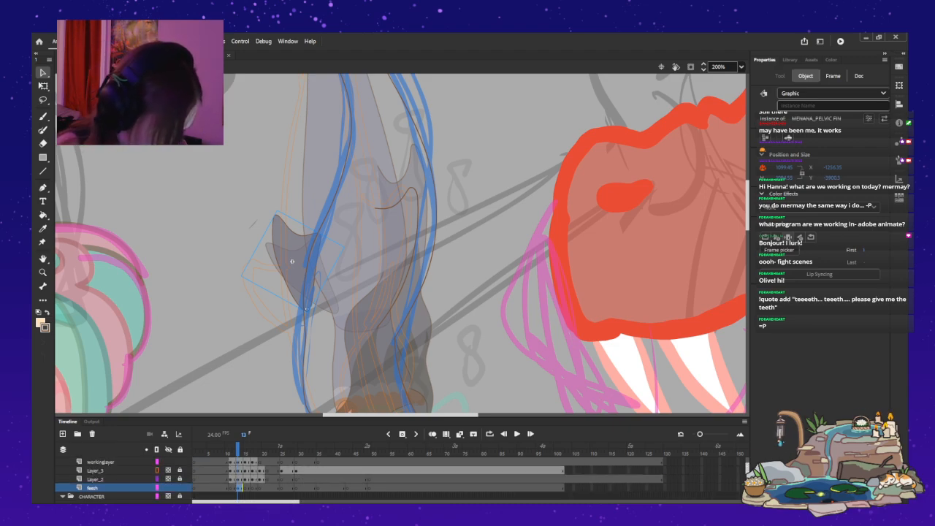
scroll(360, 479, "up", 1)
left_click(100, 470)
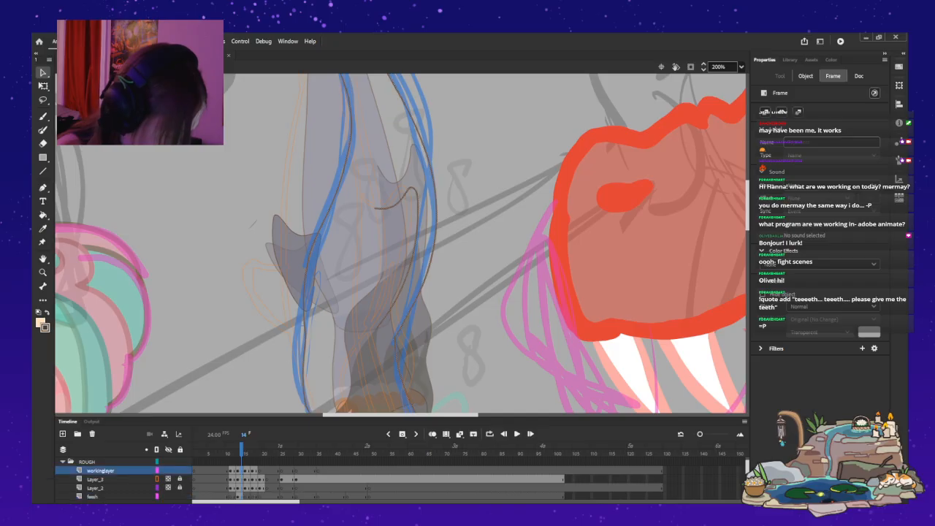
key("comma")
key("comma")
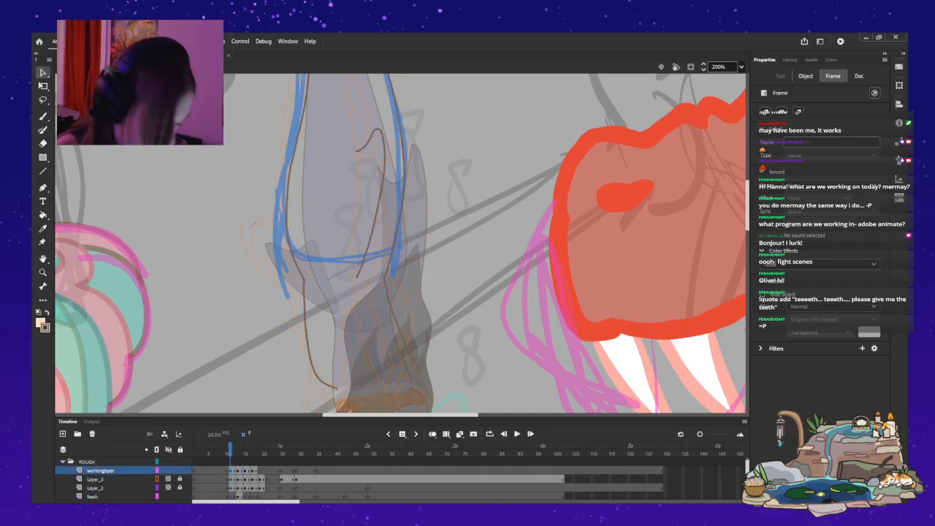
left_click(93, 495)
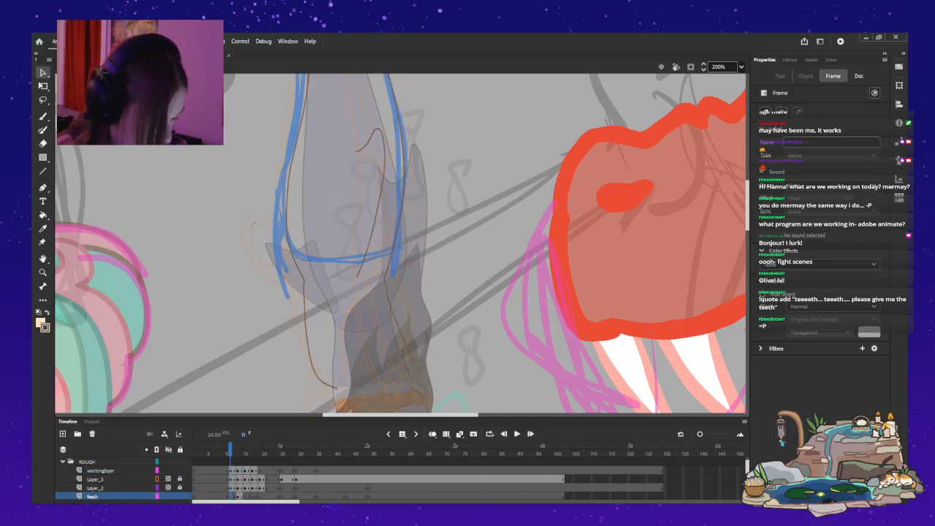
Move and rotate the pelvic fin on frame 11 so it sticks outward from the tail's outer edge.
left_click(291, 261)
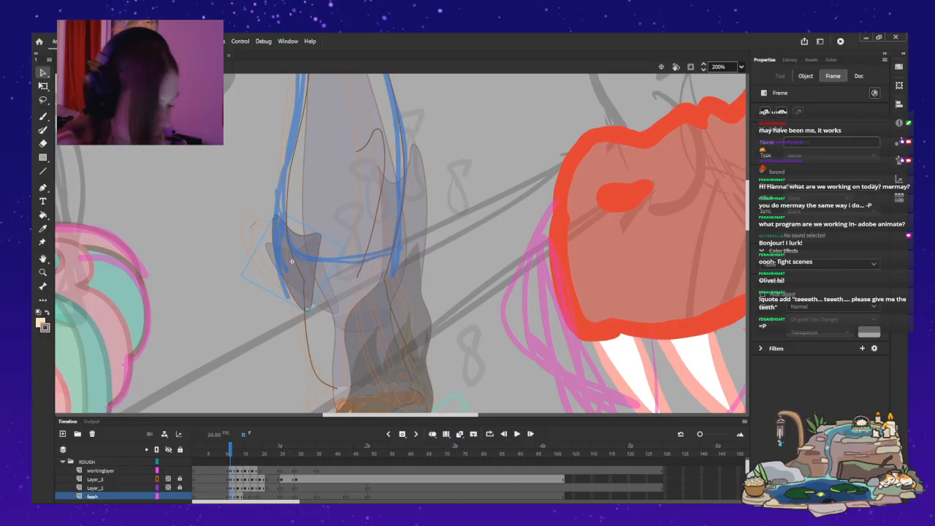
key("q")
left_click_drag(292, 261, 283, 217)
left_click_drag(265, 162, 239, 174)
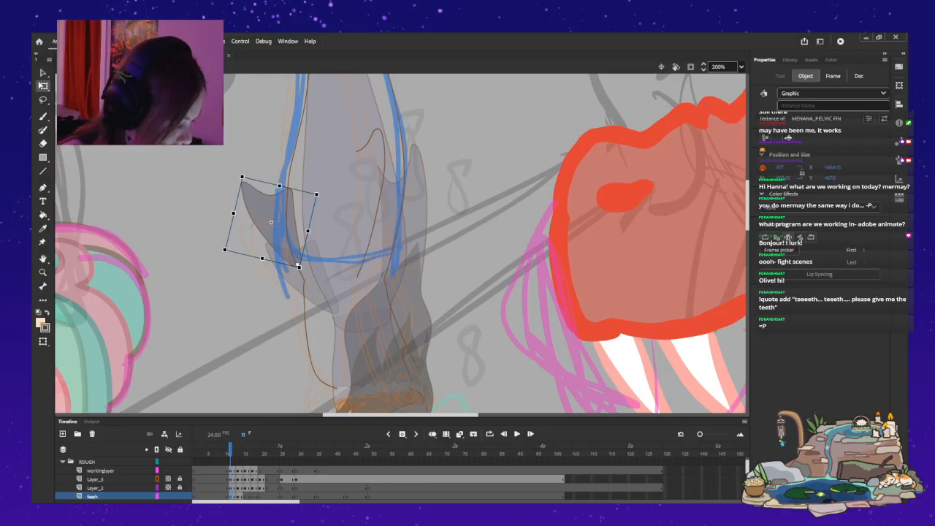
left_click_drag(240, 174, 241, 172)
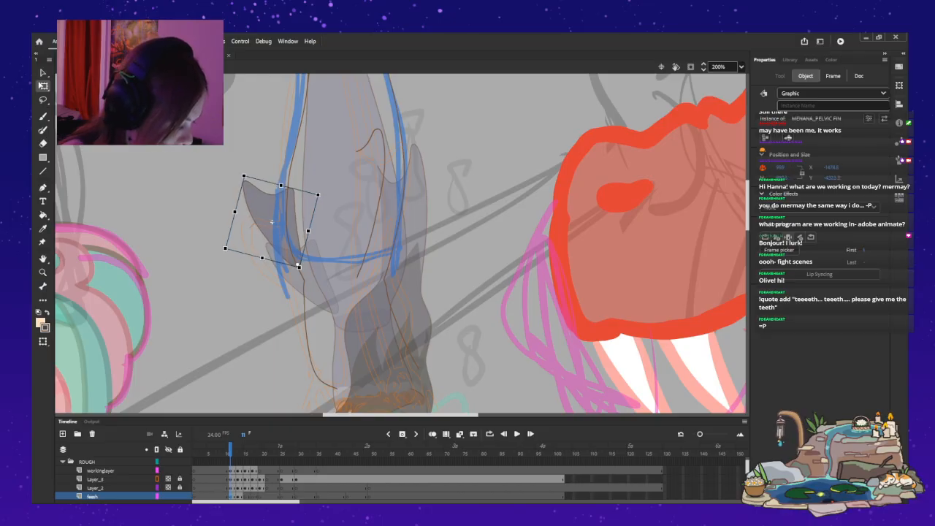
left_click_drag(272, 221, 269, 217)
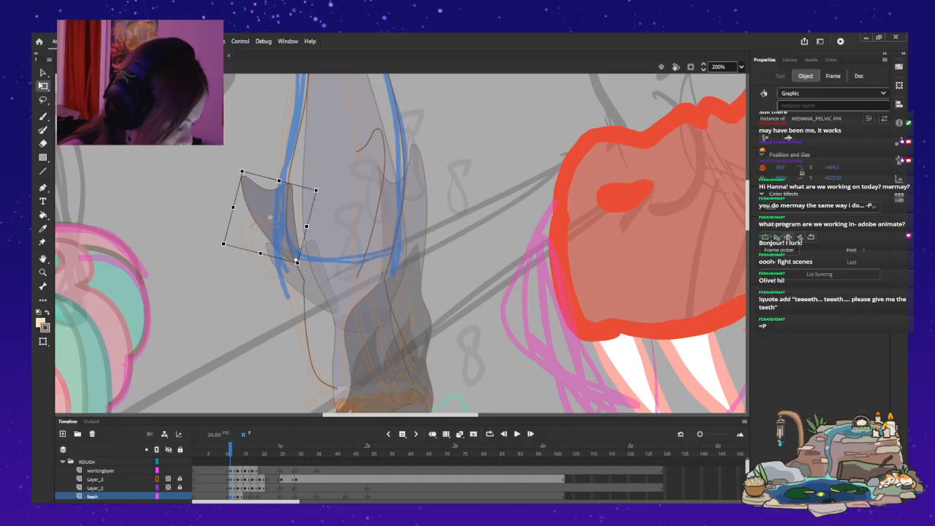
Insert a keyframe for the pelvic fin on frame 15 of the feesh layer and bring the fin beside the tail's outer edge, rotated outward.
key("period")
key("period")
key("period")
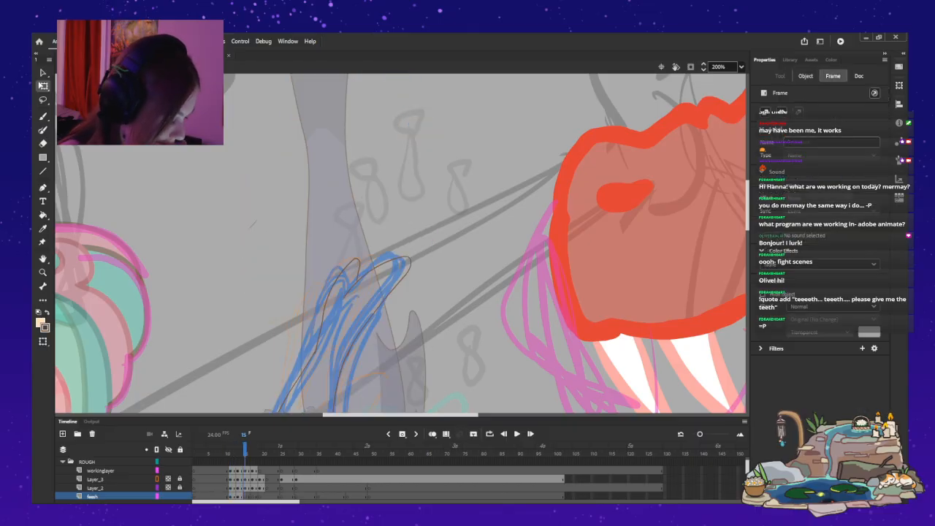
key("period")
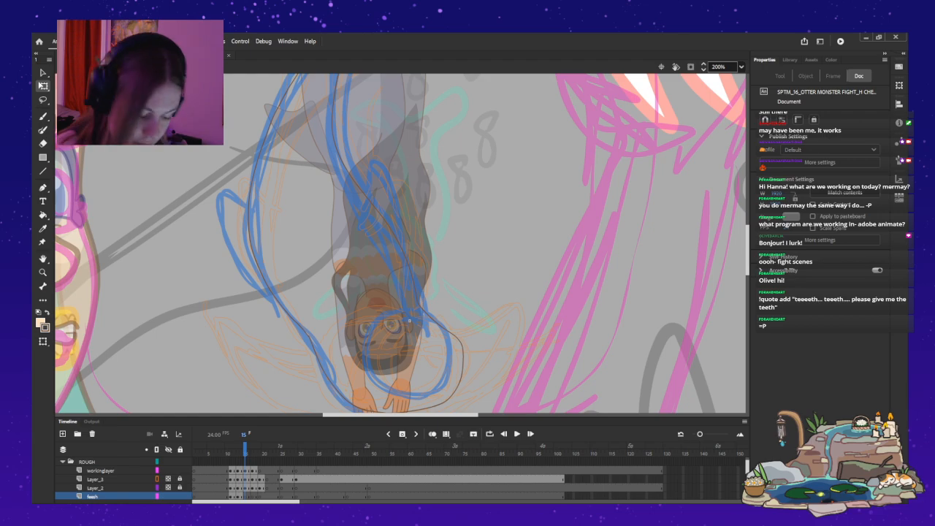
key("F6")
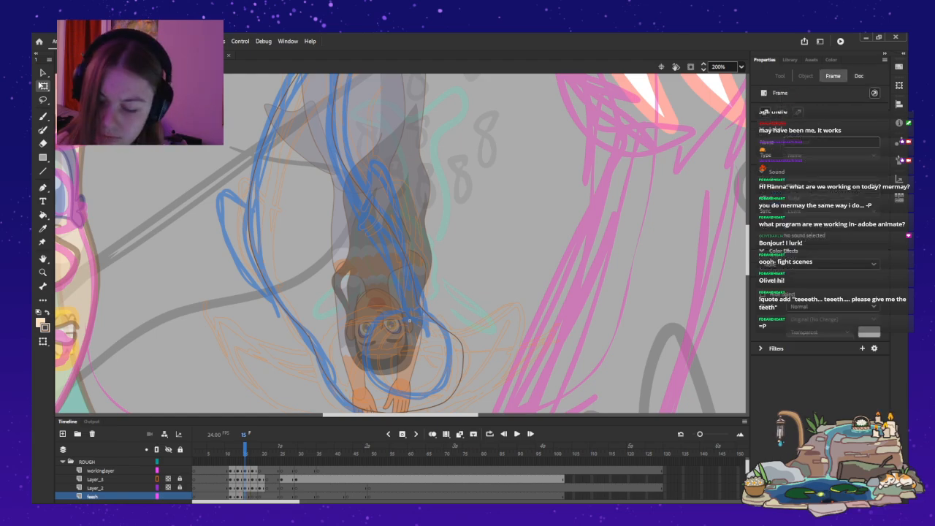
left_click(403, 246)
left_click_drag(403, 246, 226, 237)
left_click_drag(209, 190, 143, 251)
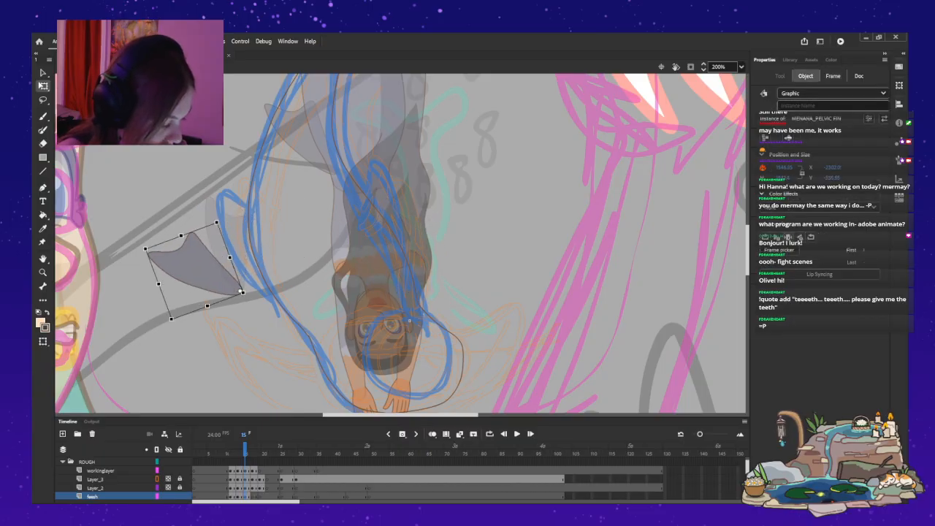
Position, rotate and flatten the pelvic fin on frame 15 so its base sits on the tail's outer outline.
left_click_drag(194, 271, 239, 267)
left_click_drag(187, 242, 207, 214)
left_click_drag(248, 254, 240, 258)
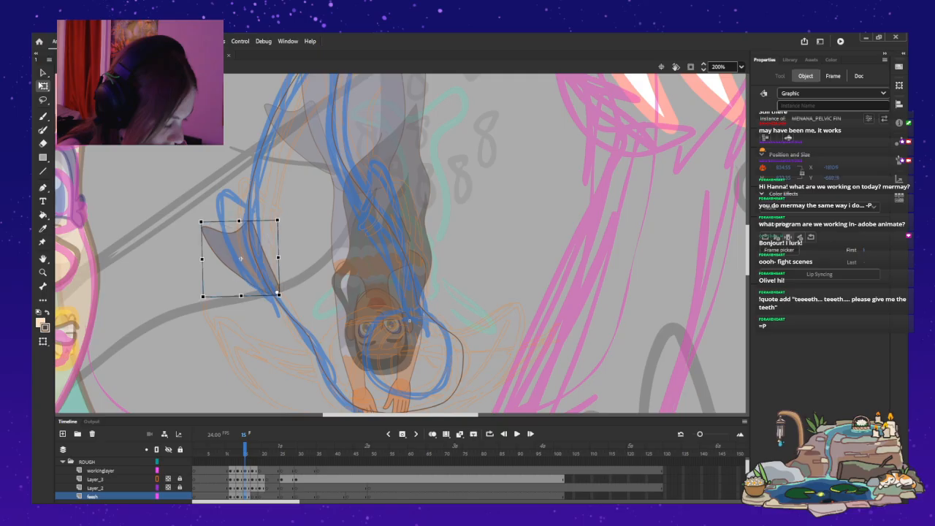
left_click_drag(239, 220, 233, 257)
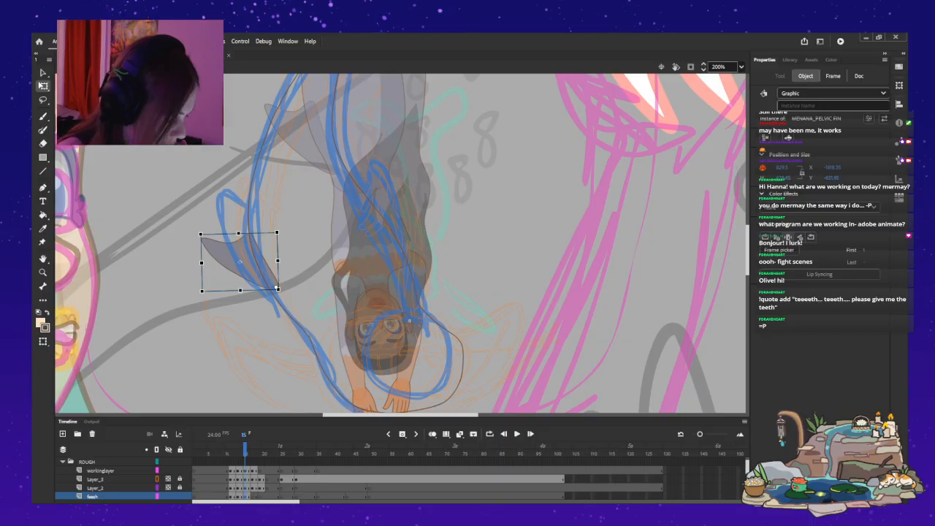
key("Escape")
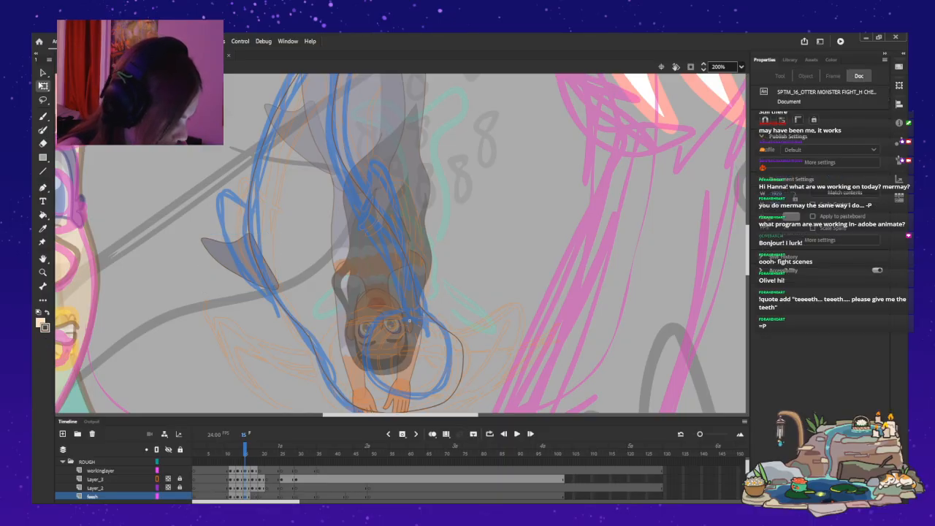
left_click(237, 259)
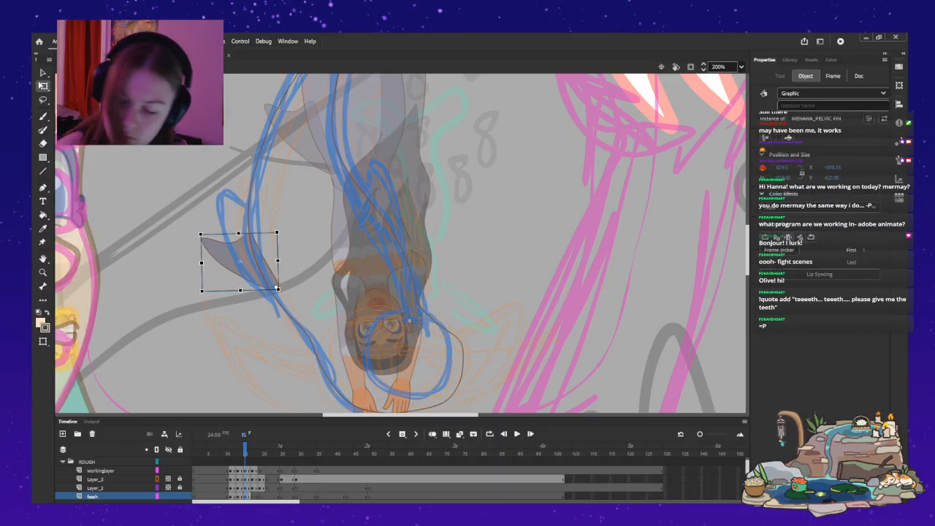
left_click_drag(201, 234, 197, 232)
left_click_drag(239, 261, 241, 266)
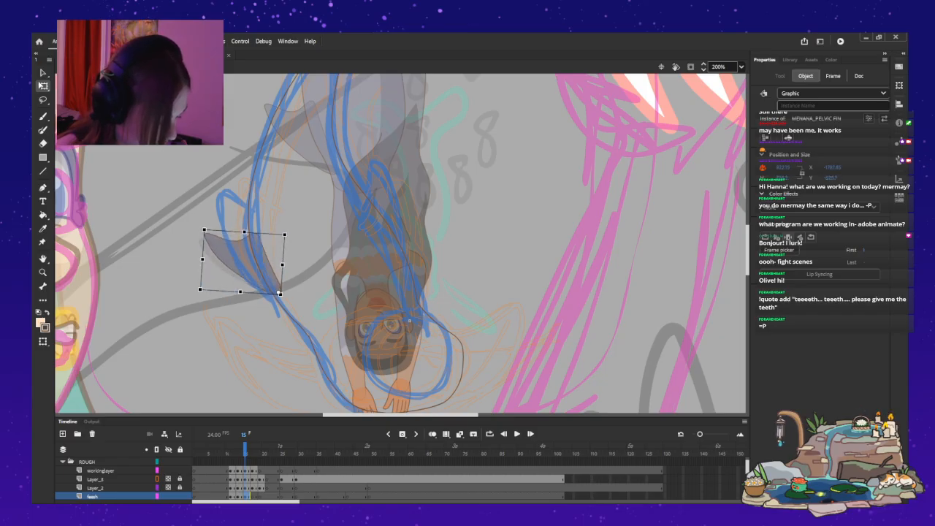
left_click_drag(240, 235, 242, 264)
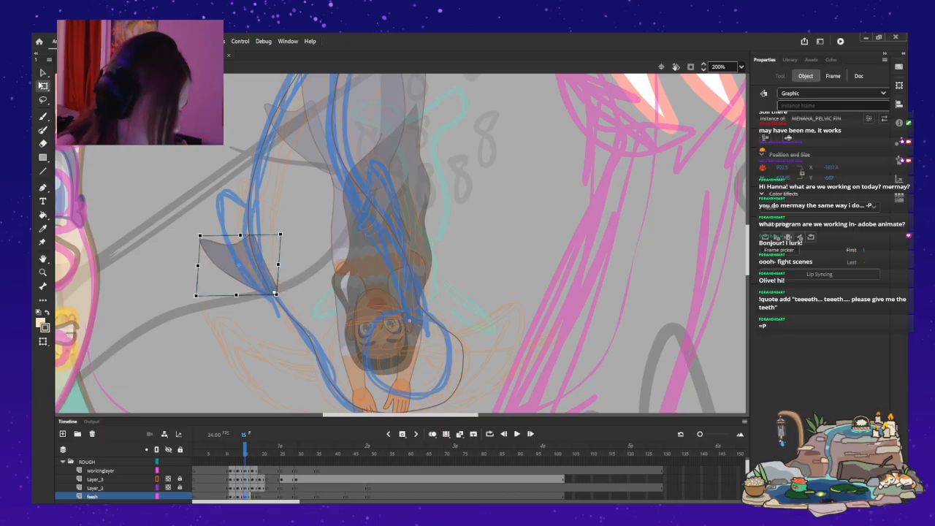
key("Escape")
Inspect the tail drawing on frame 17 and delete the stray line segment near the mermaid's head on workinglayer.
key("period")
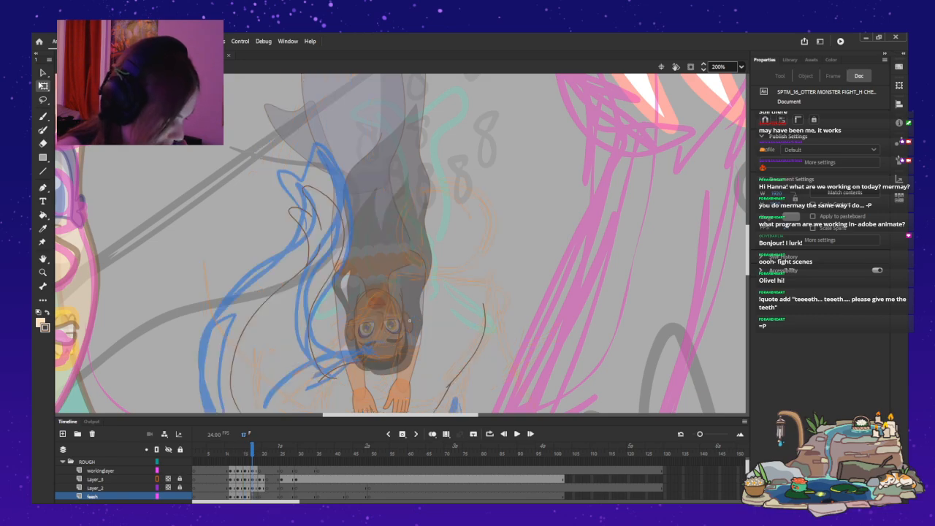
key("period")
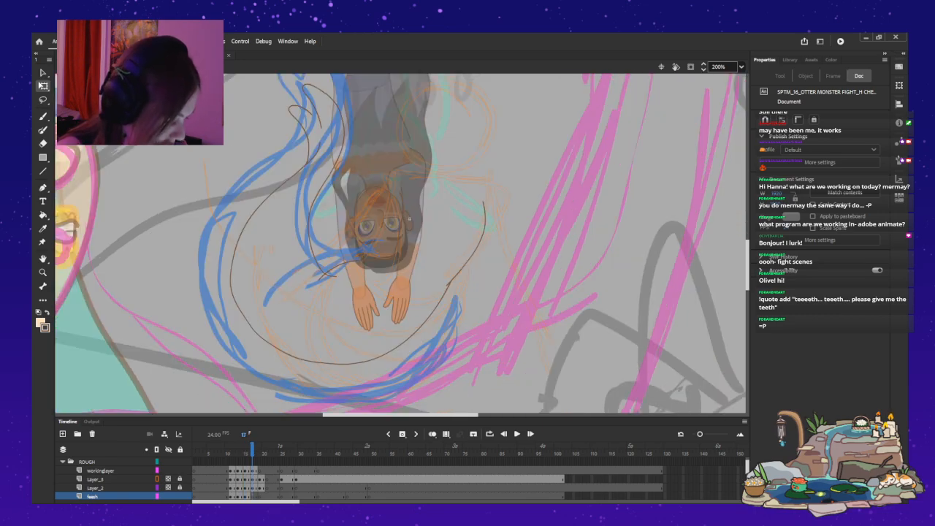
scroll(400, 243, "up", 3)
scroll(401, 244, "up", 3)
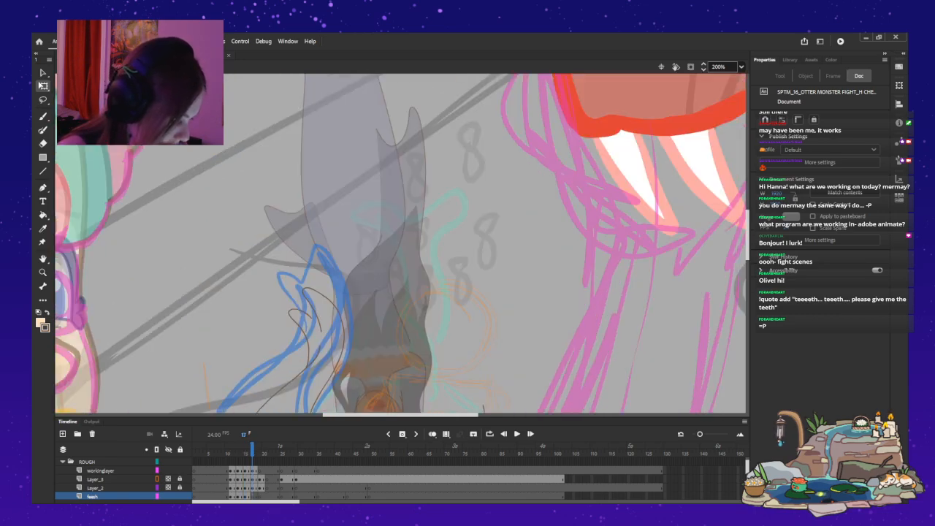
scroll(400, 244, "down", 3)
scroll(400, 243, "down", 3)
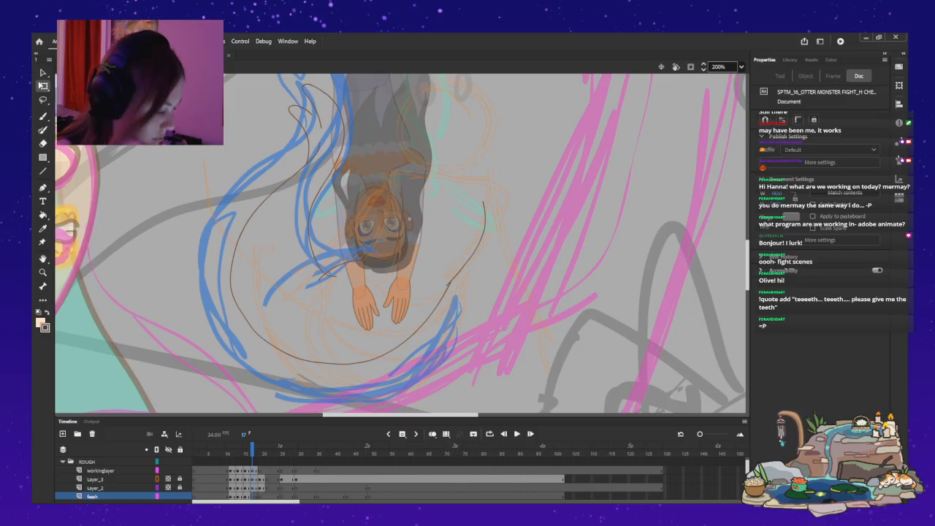
key("v")
left_click(409, 218)
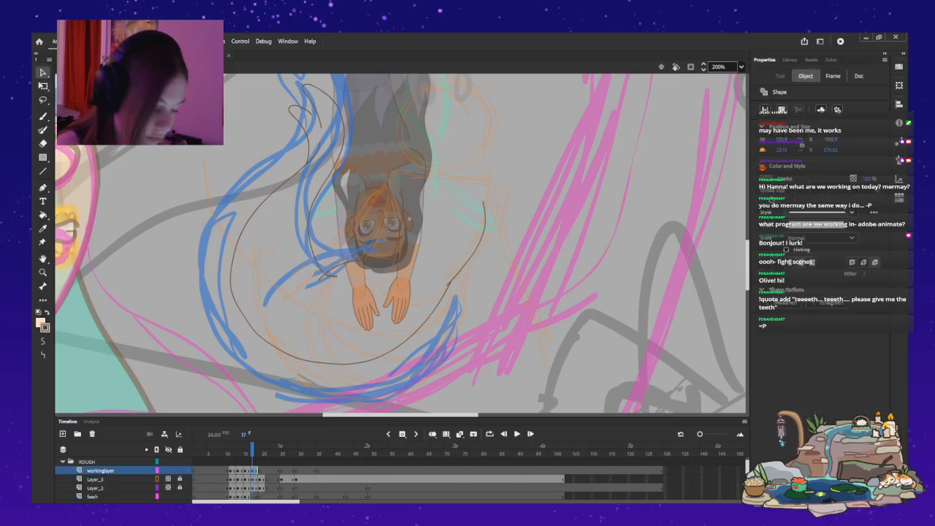
key("Delete")
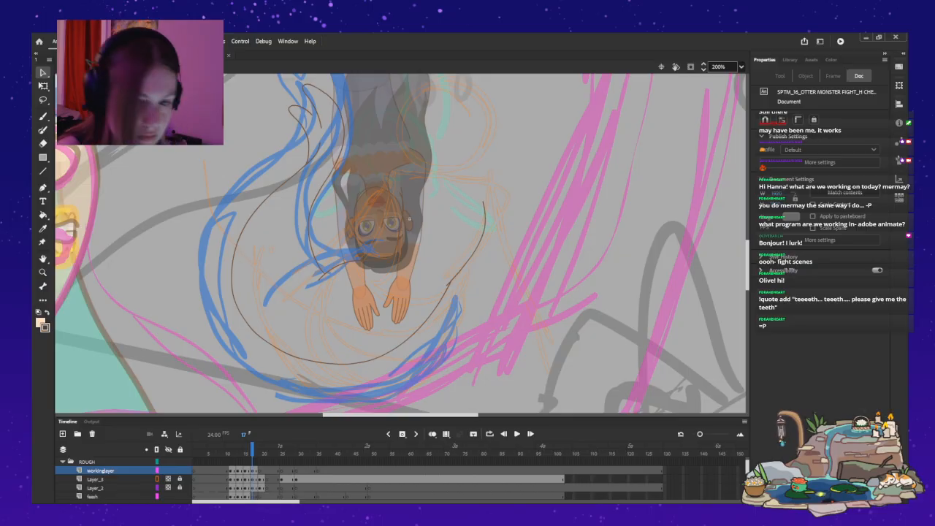
Reshape the brown lines of the smaller hooked fin on frame 17 at 400% magnification so they join the neighbouring fin line.
key("z")
left_click(312, 116)
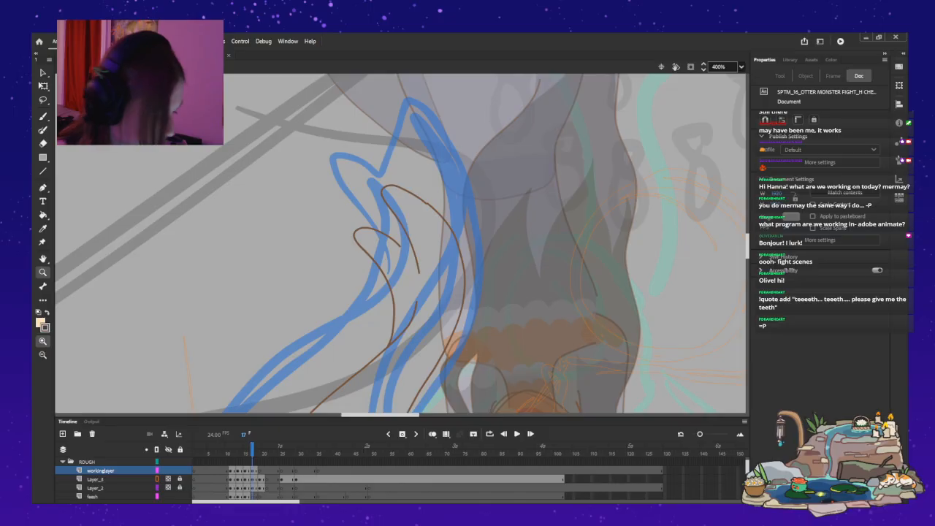
key("v")
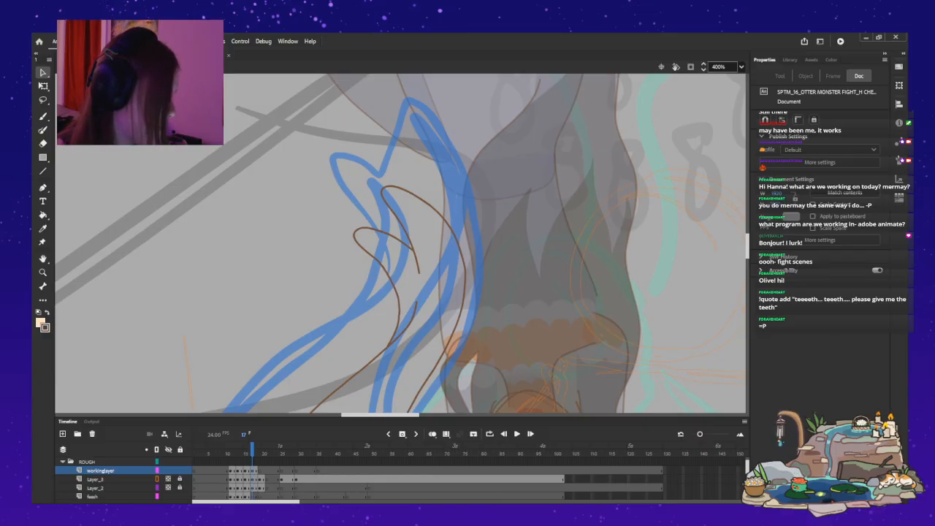
key("z")
left_click(429, 347, "alt")
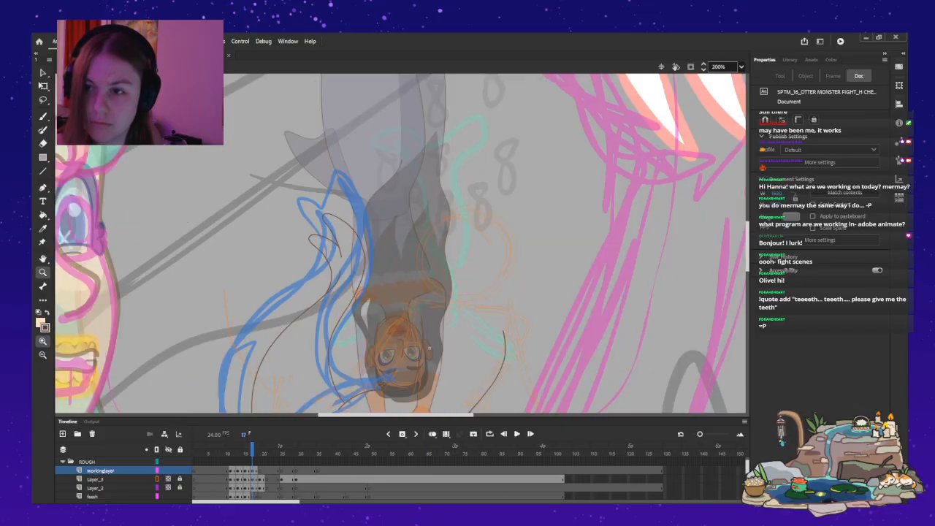
Hide the CHARACTER folder and delete the short vertical line beyond the inner tail outline on frame 17 of workinglayer.
left_click_drag(430, 348, 398, 211)
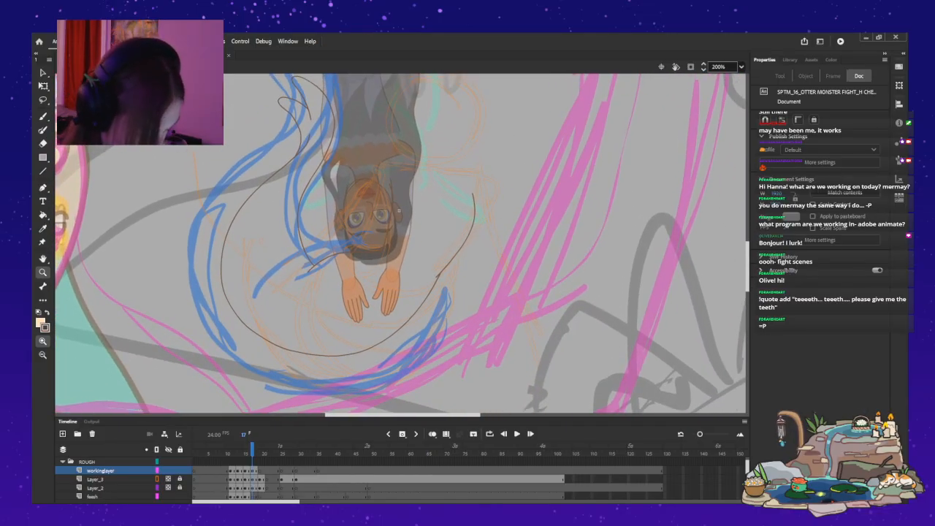
scroll(132, 471, "down", 1)
left_click(168, 488)
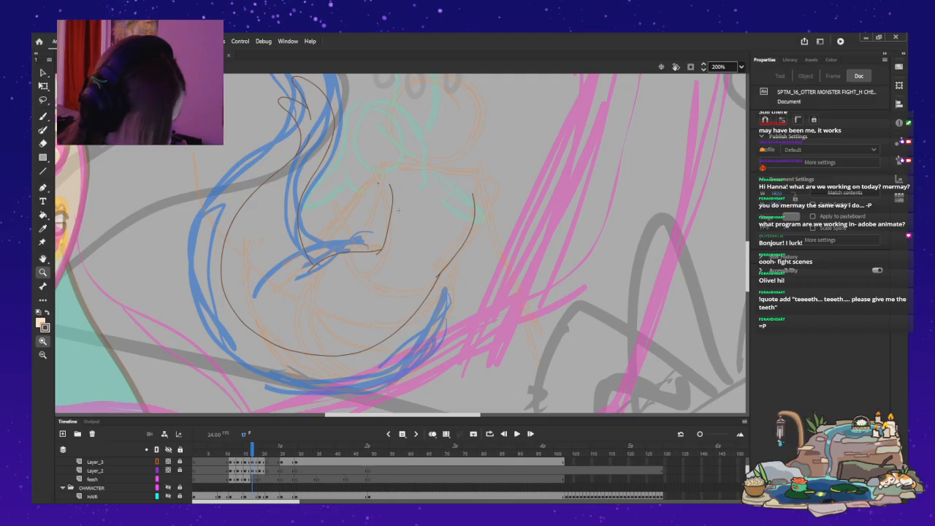
left_click_drag(399, 210, 399, 312)
key("v")
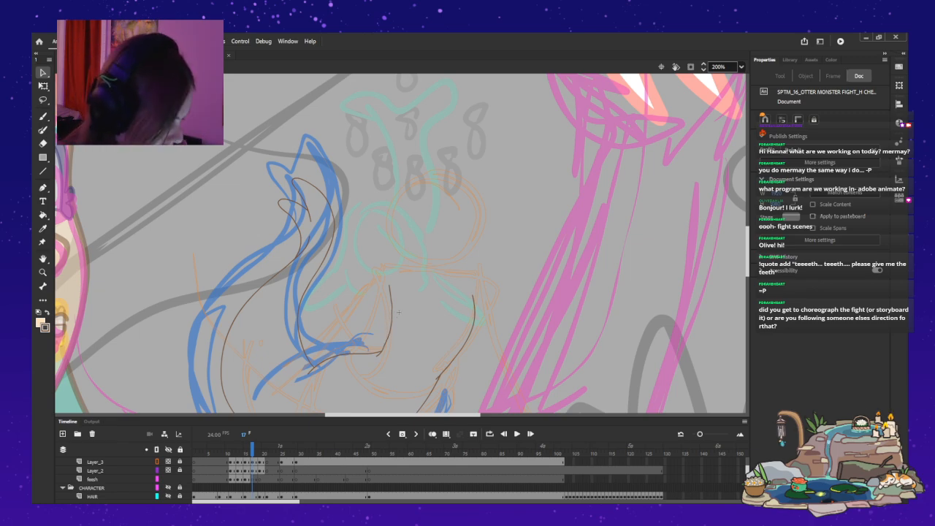
left_click(398, 312)
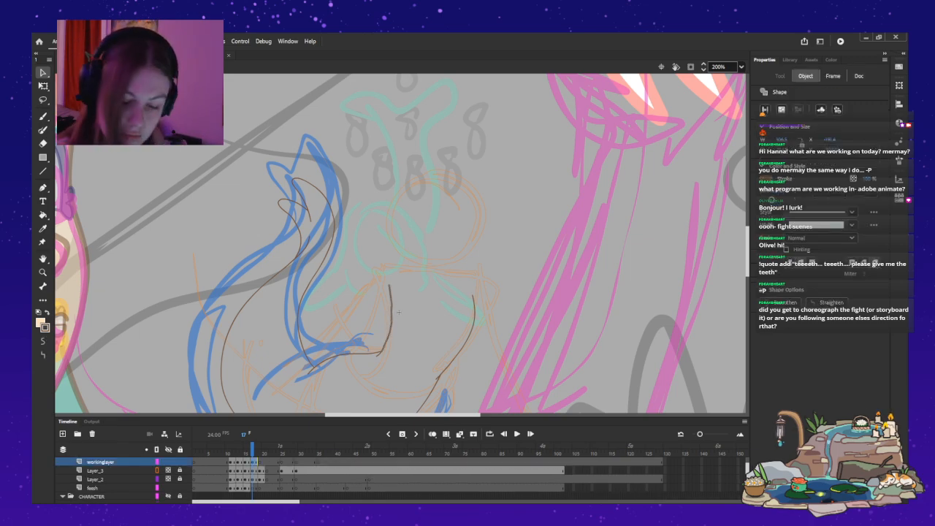
key("Delete")
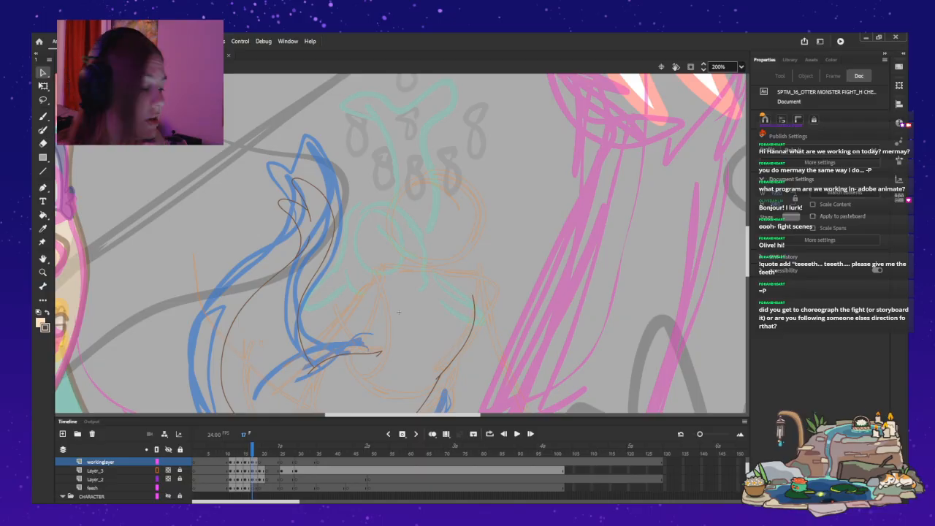
Leave the mermaid's symbol, fit the whole stage in view and play the main timeline from near the start of shot 24.
double_click(399, 312)
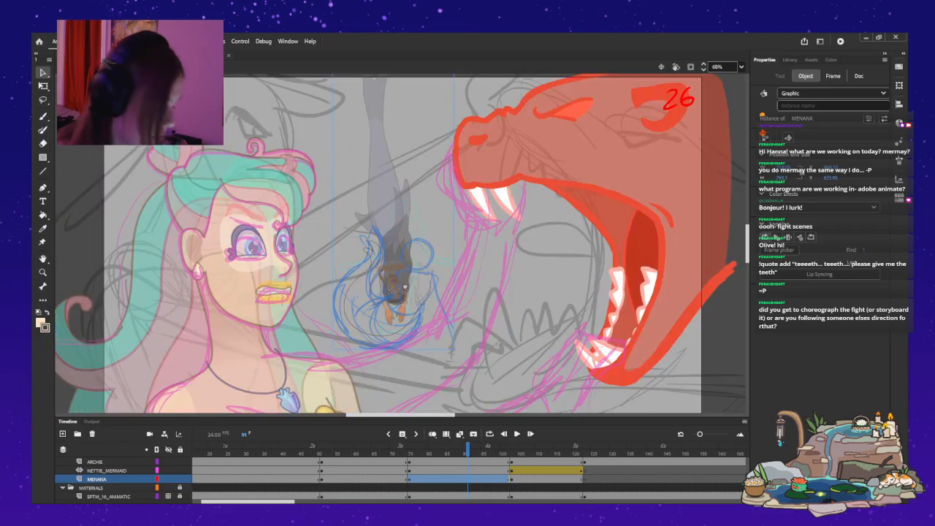
key("ctrl+2")
left_click(195, 471)
scroll(194, 471, "down", 1)
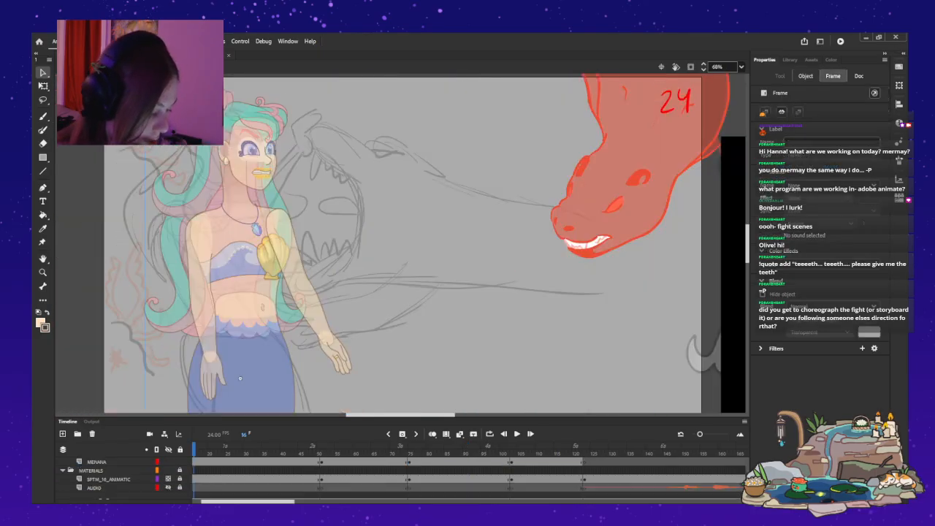
key("Return")
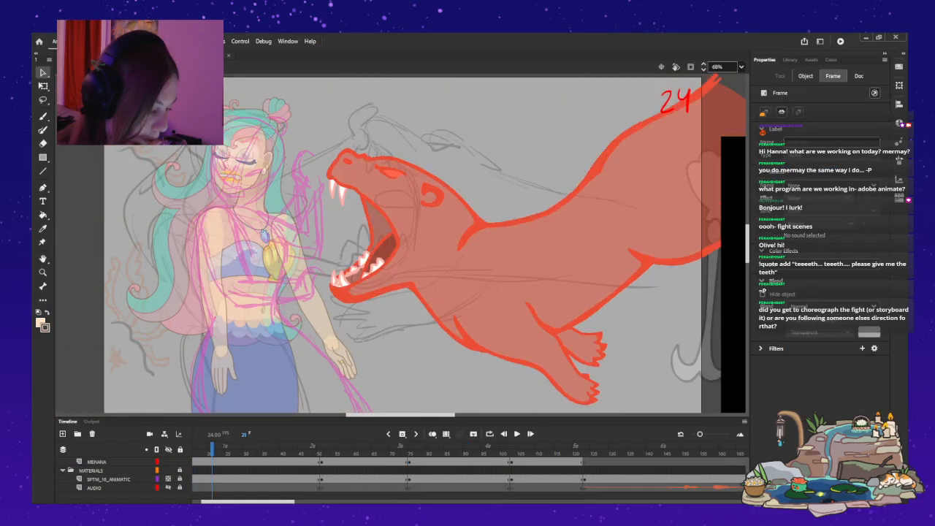
Play the storyboard sketches from frame 1 of shot 24 onward with the HEROES folder hidden.
scroll(168, 478, "up", 3)
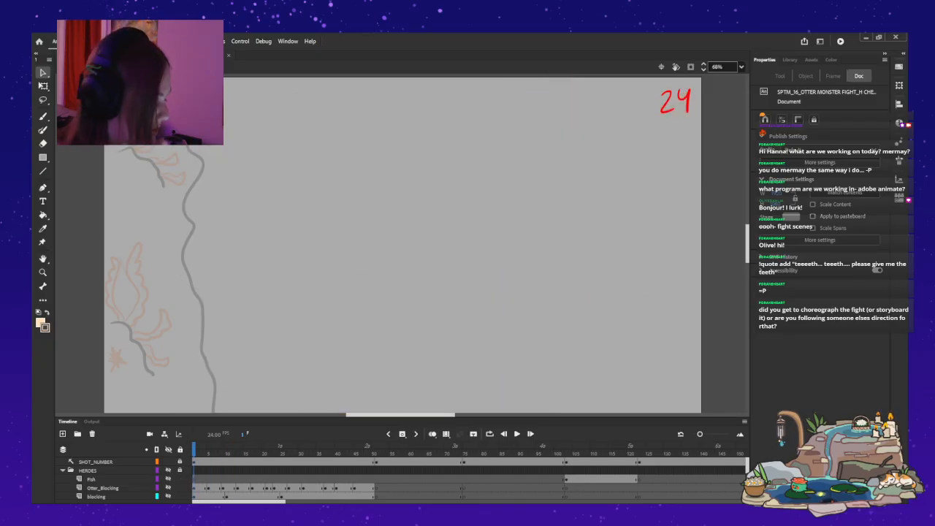
key("Return")
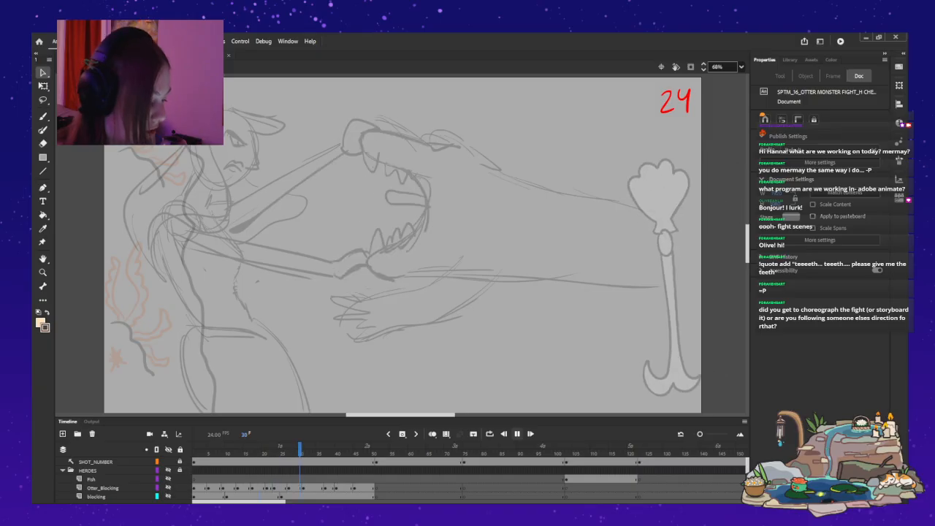
key("Return")
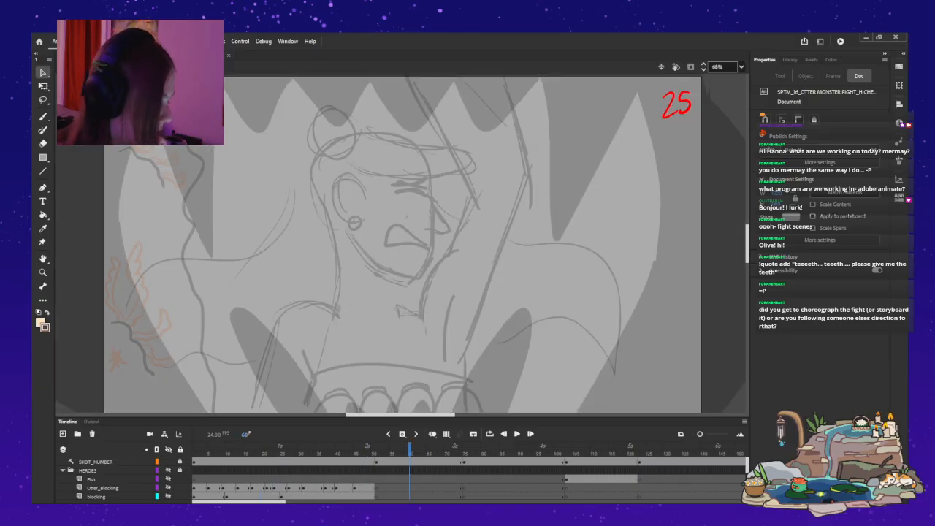
key("Return")
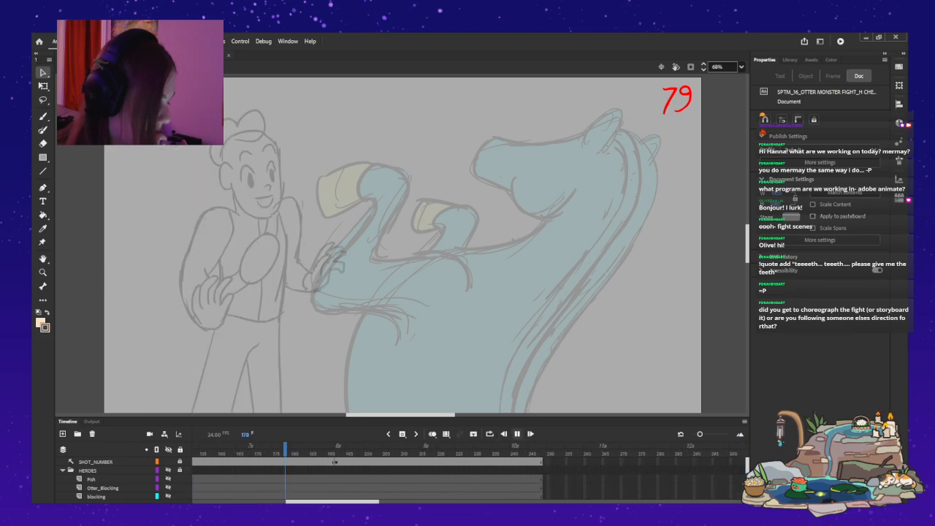
Show the HEROES folder again, hide the arcs layer and play shot 24 from frame 1.
key("Return")
left_click_drag(332, 502, 235, 502)
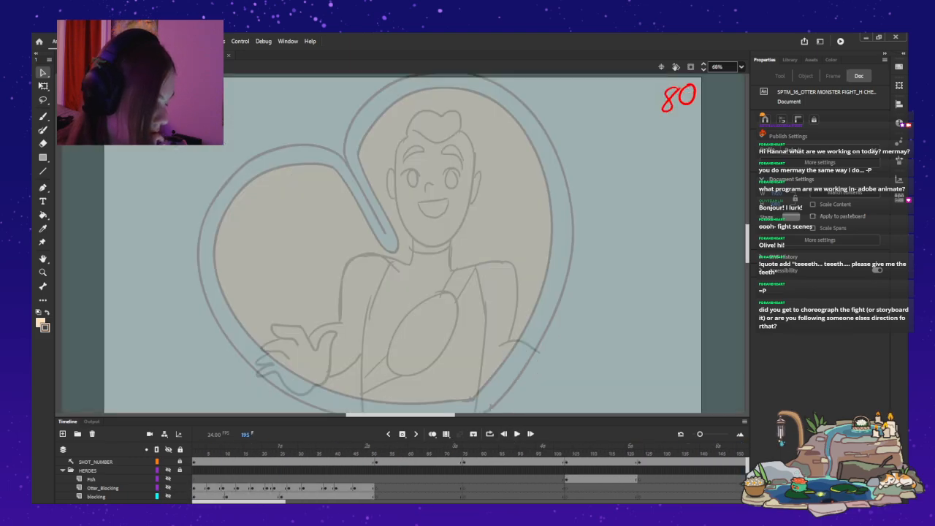
left_click(194, 461)
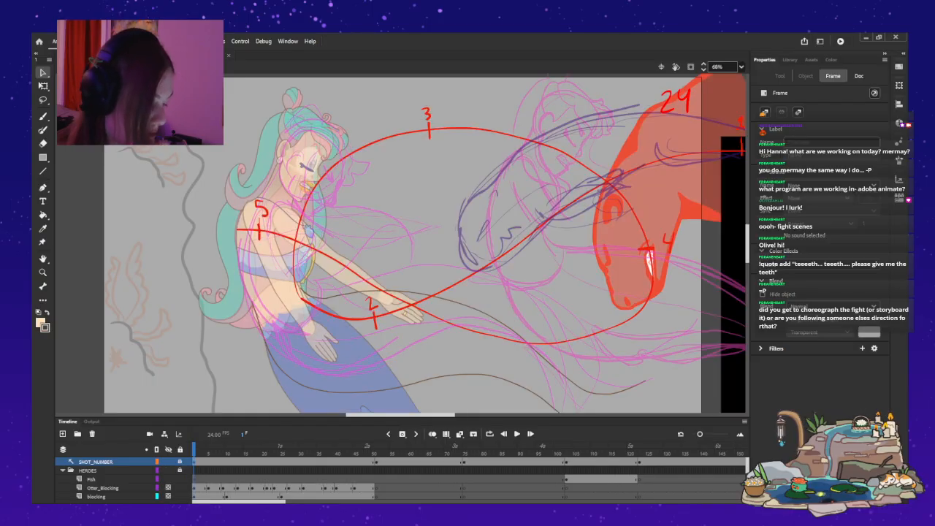
scroll(168, 478, "down", 1)
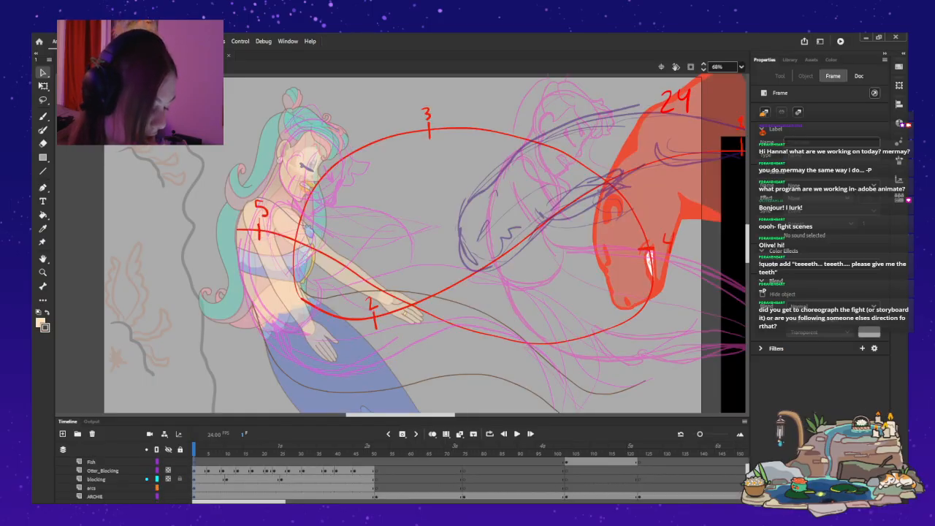
left_click(168, 487)
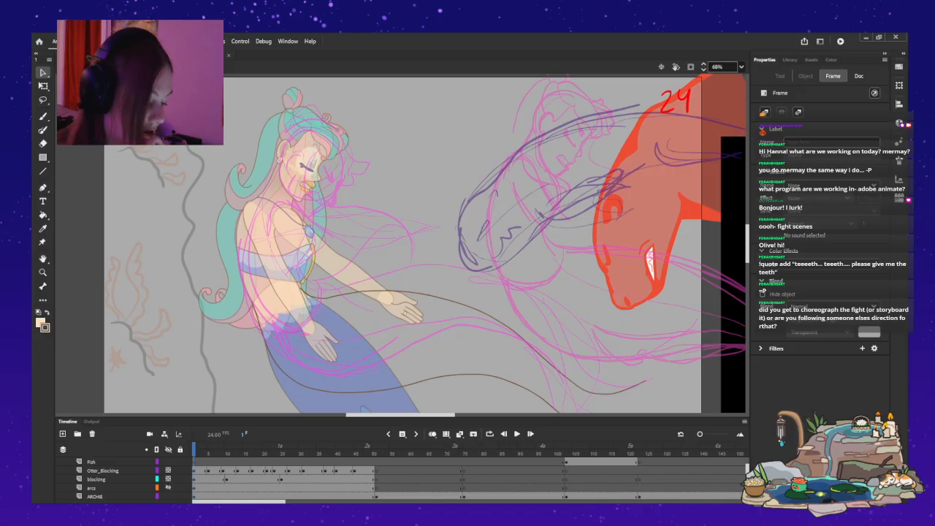
key("Return")
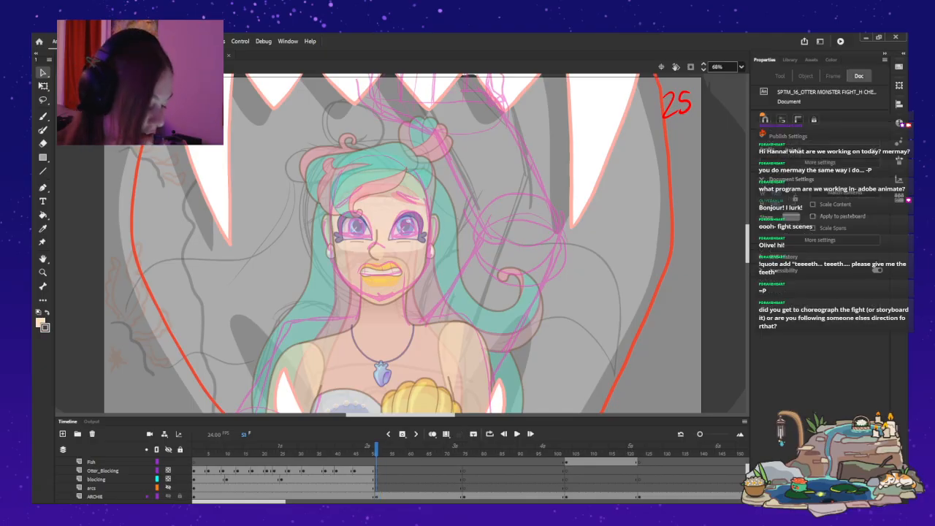
Hide the Otter_Blocking layer and scrub shot 24 from frame 1 to frame 8.
scroll(124, 478, "up", 1)
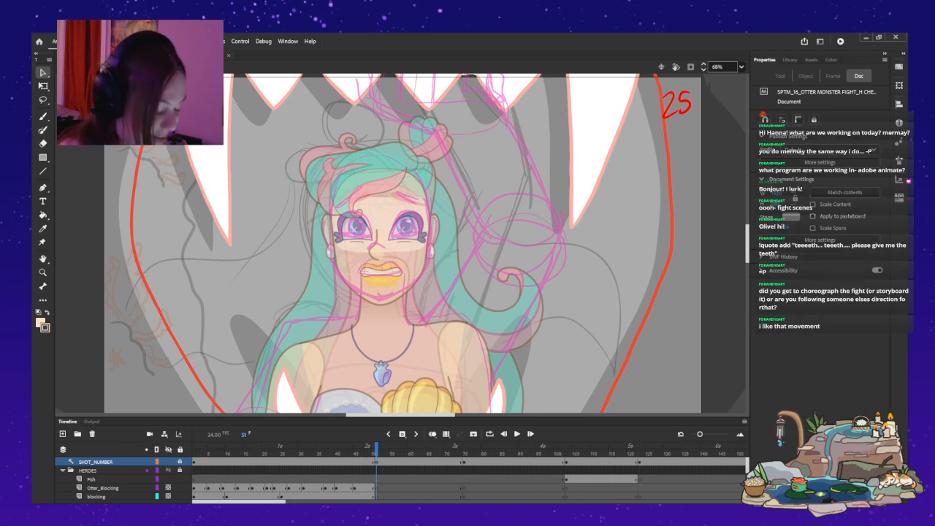
scroll(110, 478, "down", 2)
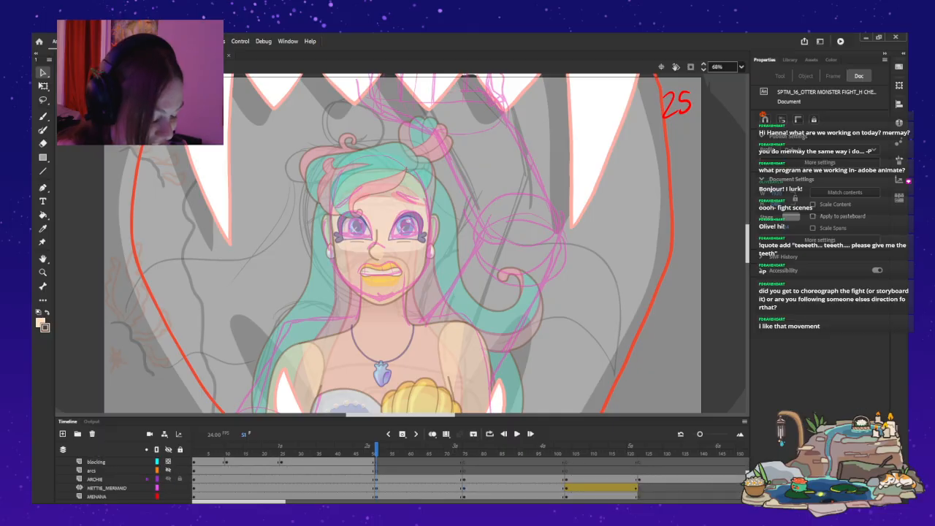
left_click(211, 461)
mouse_move(211, 452)
left_mouse_down()
mouse_move(253, 453)
mouse_move(194, 453)
left_mouse_up()
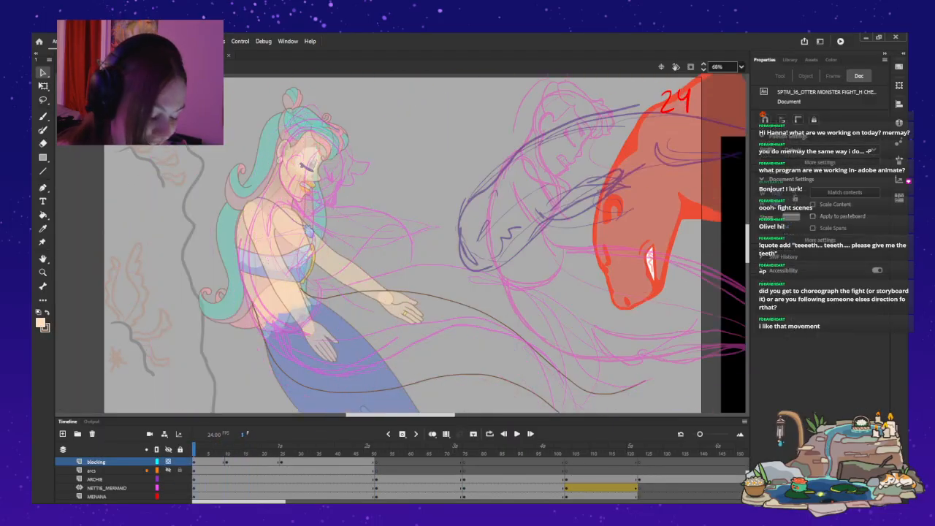
scroll(109, 478, "up", 1)
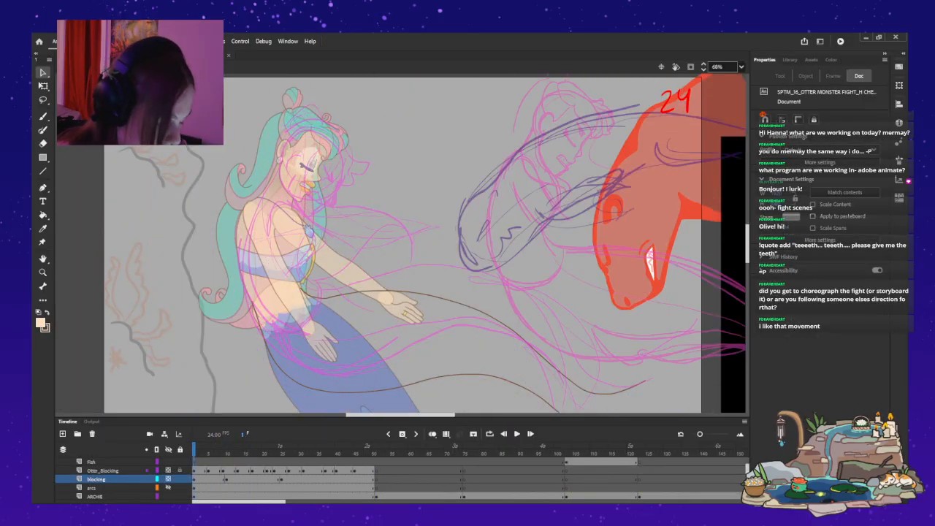
left_click(168, 470)
mouse_move(194, 453)
left_mouse_down()
mouse_move(350, 453)
mouse_move(219, 452)
left_mouse_up()
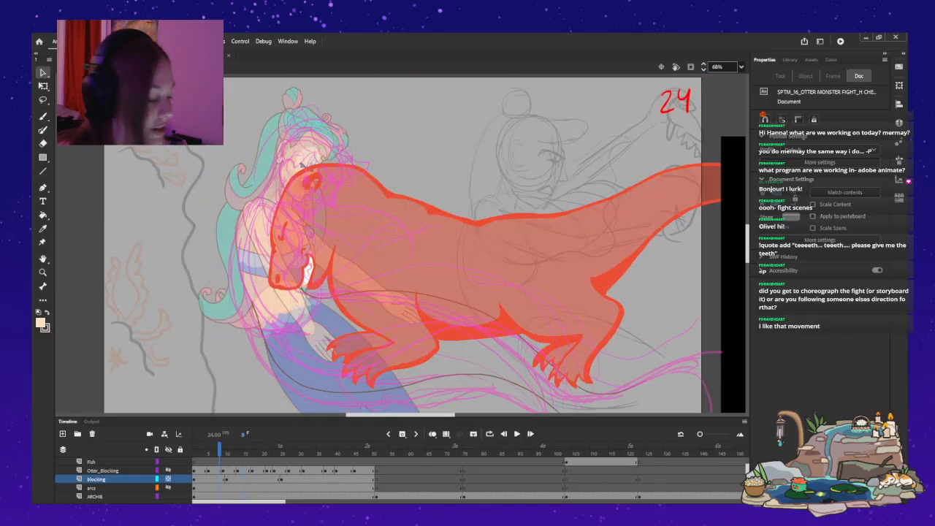
Open the NETTIE_MERMAID symbol for editing and show its red otter layer below working_2 at frame 1.
left_click(293, 321)
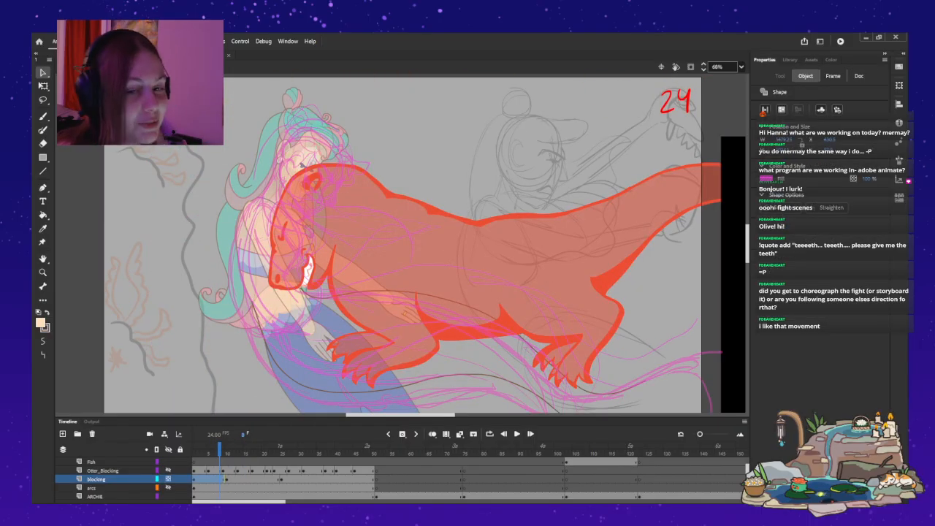
left_click(300, 358)
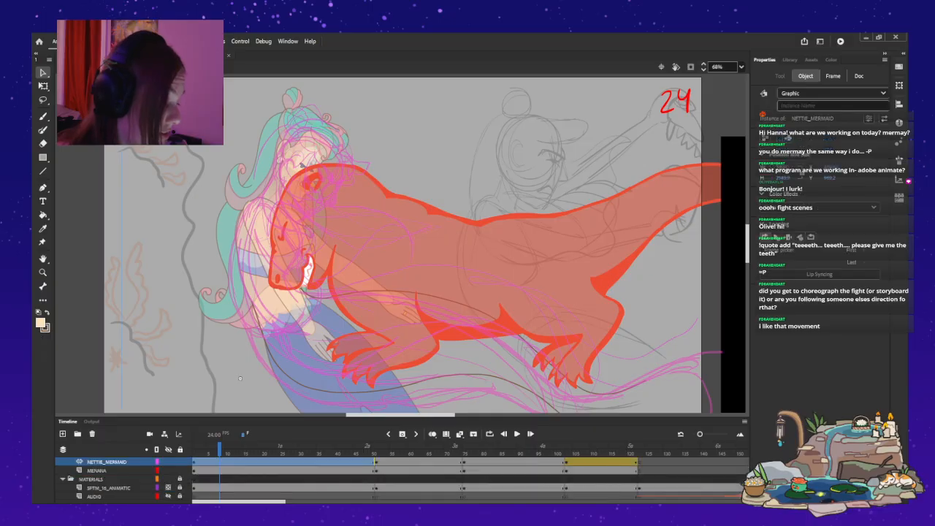
double_click(240, 378)
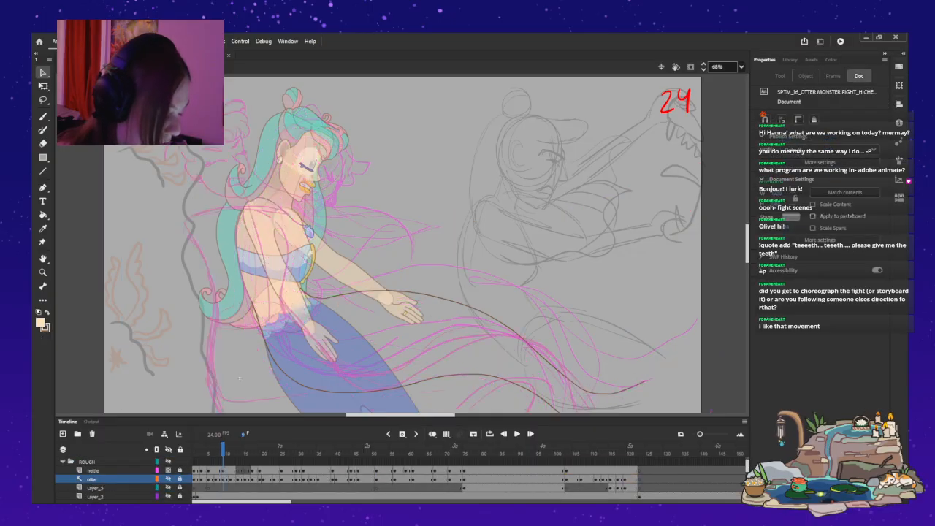
key("period")
left_click_drag(552, 448, 194, 448)
scroll(402, 479, "up", 1)
scroll(402, 478, "down", 2)
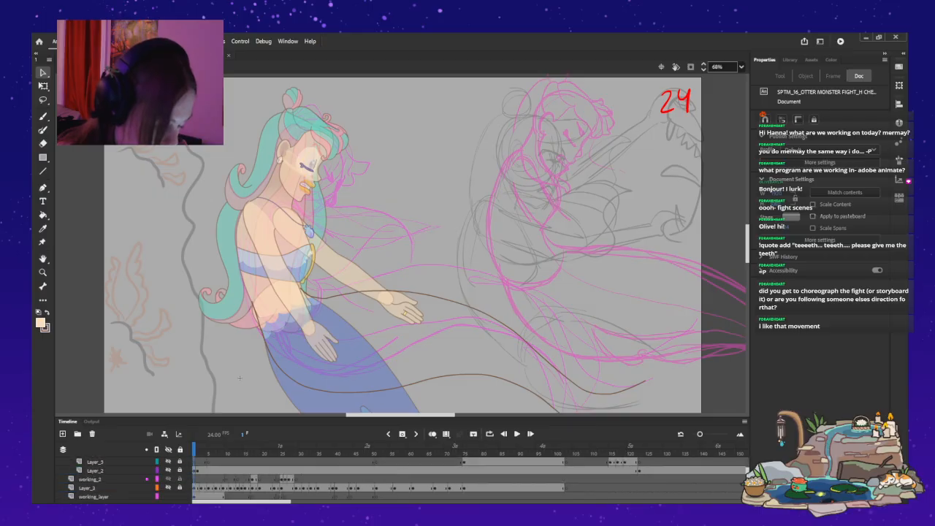
left_click(168, 488)
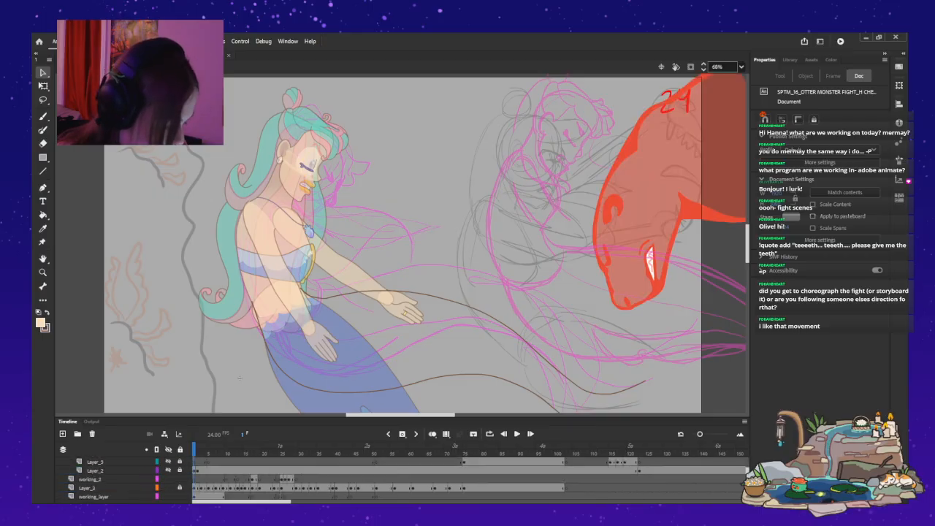
Sample the red otter's body colour on frame 14 and try a Classic Brush stroke along its raised front leg.
left_click_drag(192, 480, 191, 480)
left_click_drag(194, 448, 240, 448)
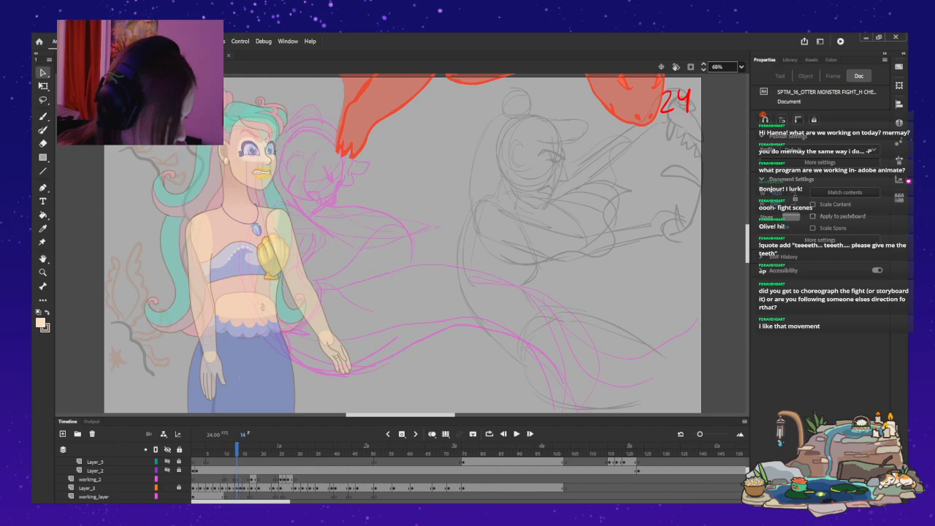
scroll(401, 244, "up", 5)
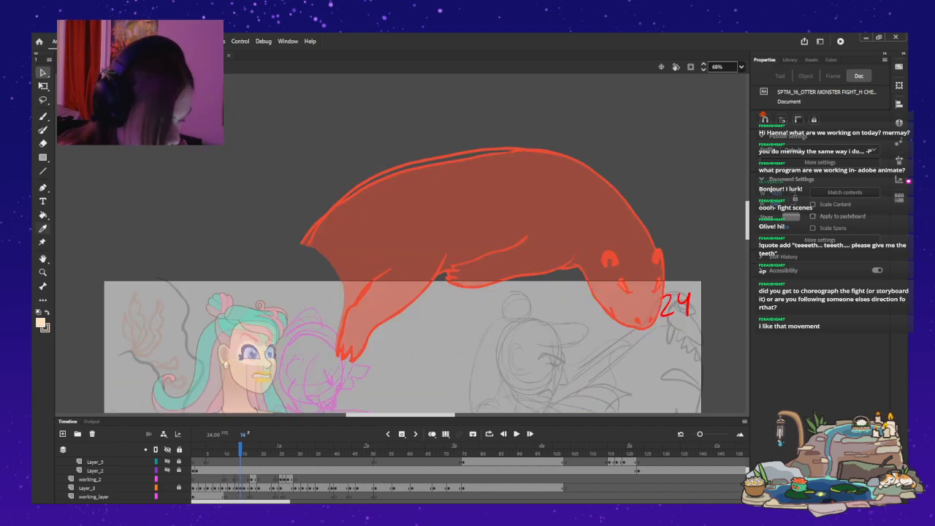
key("i")
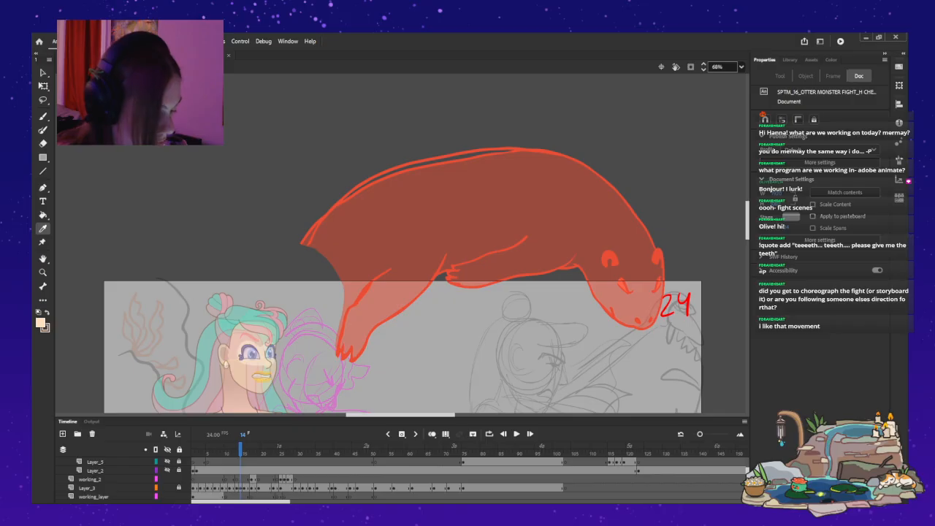
left_click(468, 212)
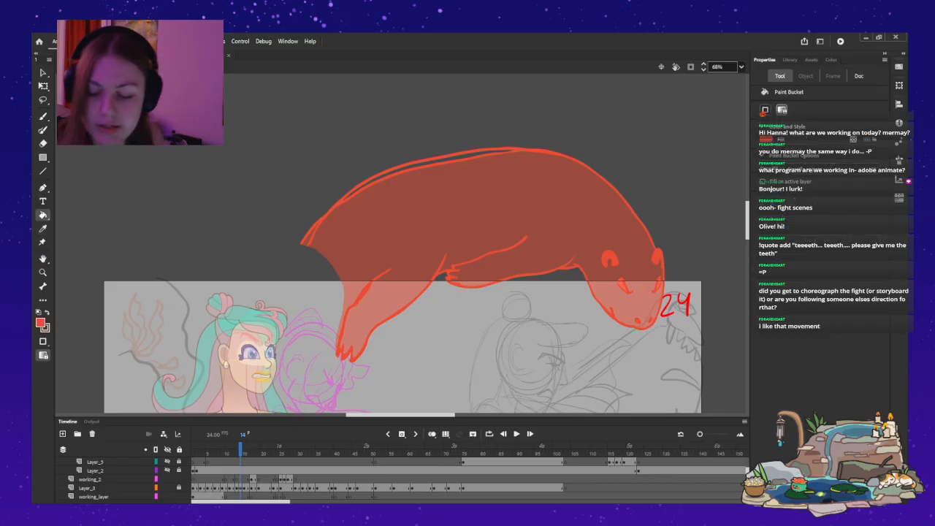
key("b")
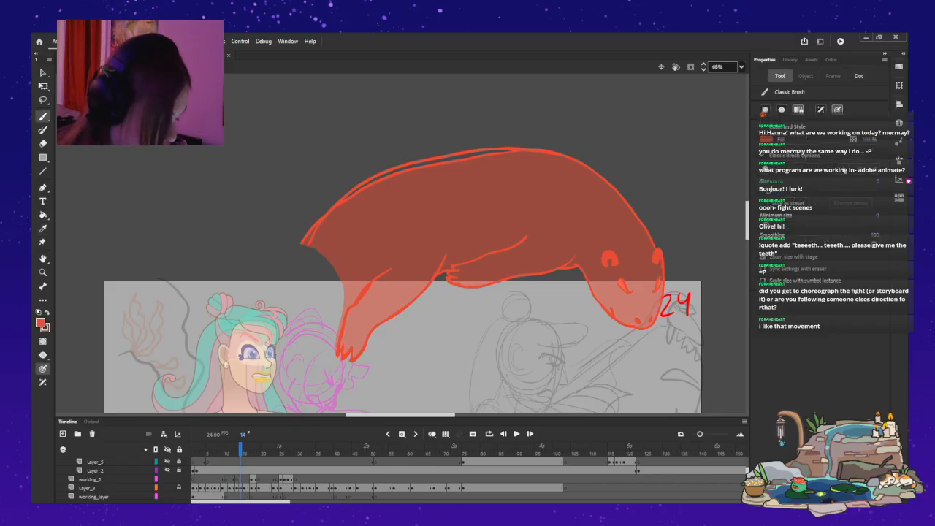
left_click_drag(370, 284, 348, 309)
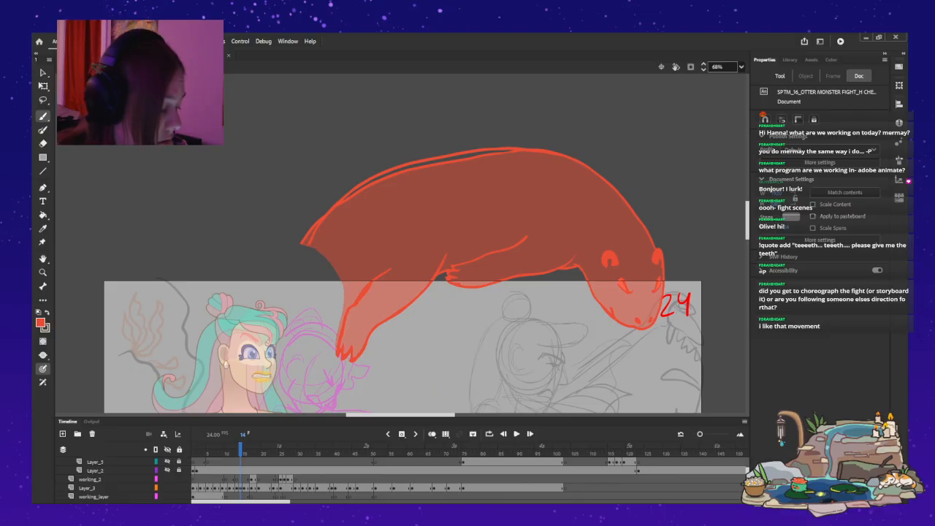
Unlock and activate the red otter's Layer_3, switch to the Fluid Brush and turn on onion skinning at frame 14.
left_click(88, 488)
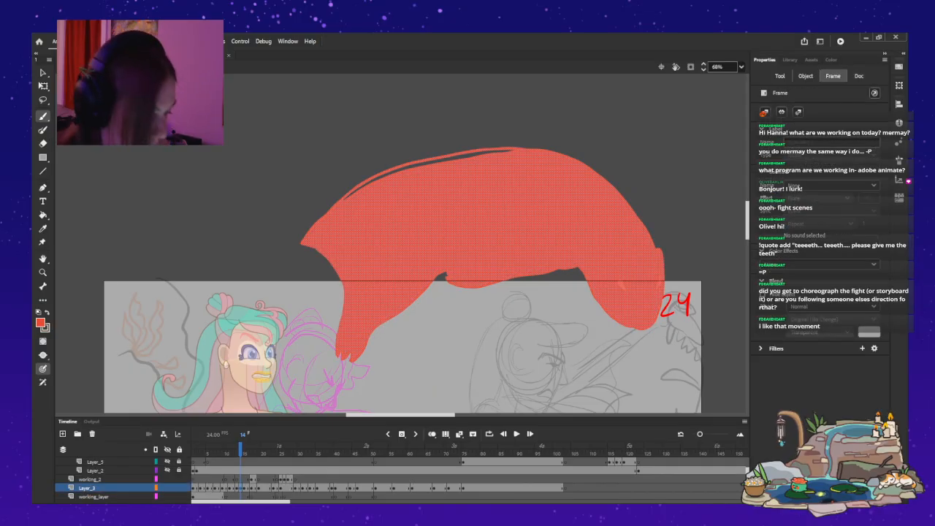
left_click(43, 73)
left_click(248, 183)
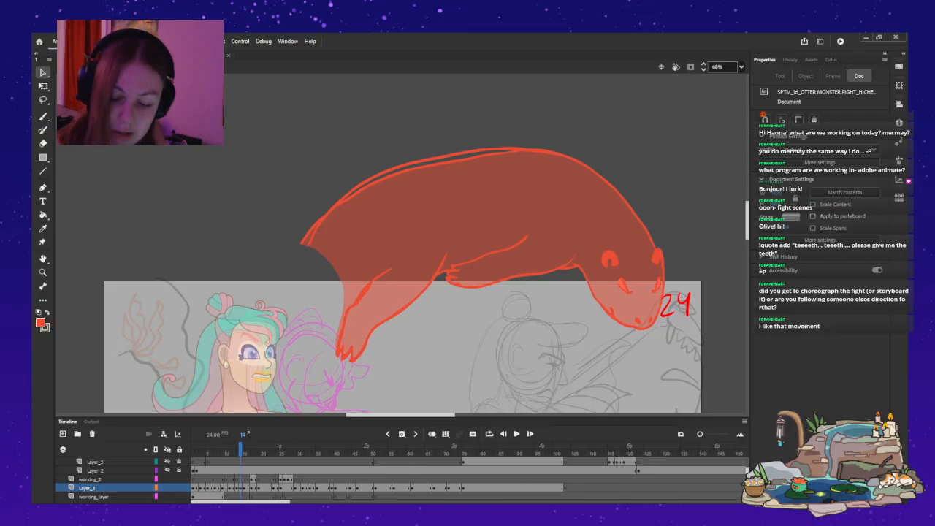
key("b")
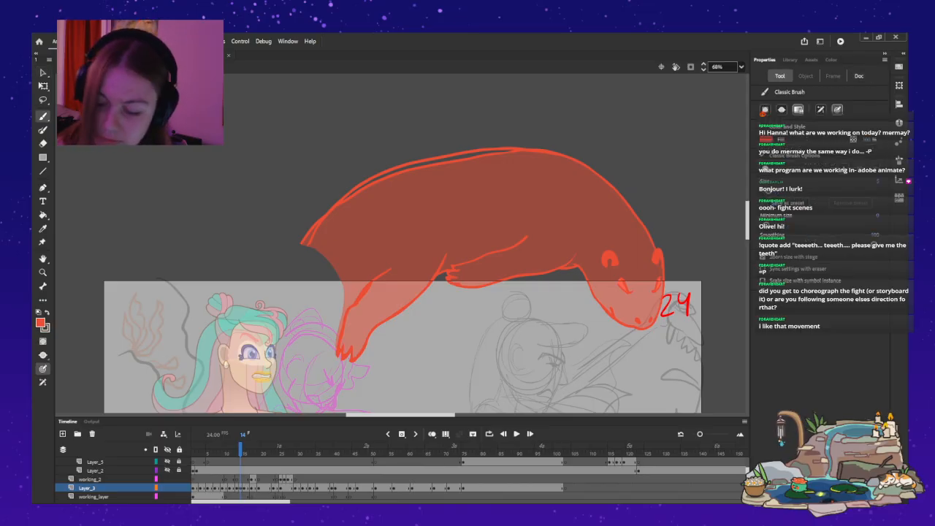
key("b")
left_click_drag(747, 221, 747, 236)
left_click(432, 434)
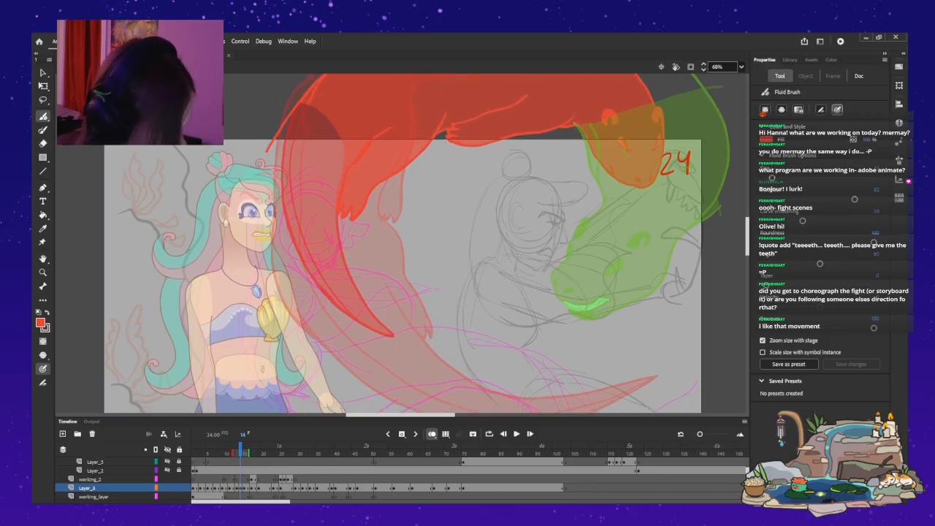
Try two curved red tail strokes beside the mermaid on frame 14 of Layer_3, undoing each one.
mouse_move(250, 204)
left_mouse_down()
mouse_move(258, 274)
mouse_move(279, 309)
left_mouse_up()
key("ctrl+z")
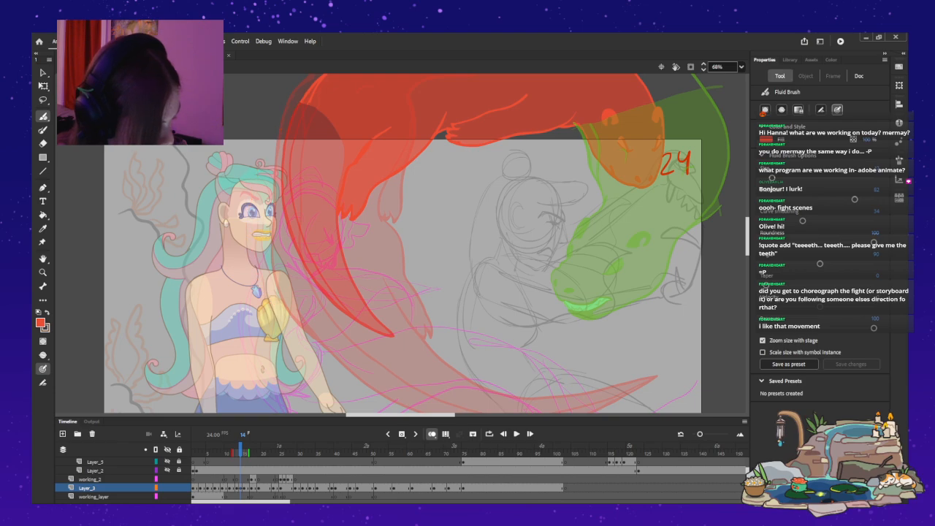
mouse_move(337, 168)
left_mouse_down()
mouse_move(285, 247)
mouse_move(281, 328)
left_mouse_up()
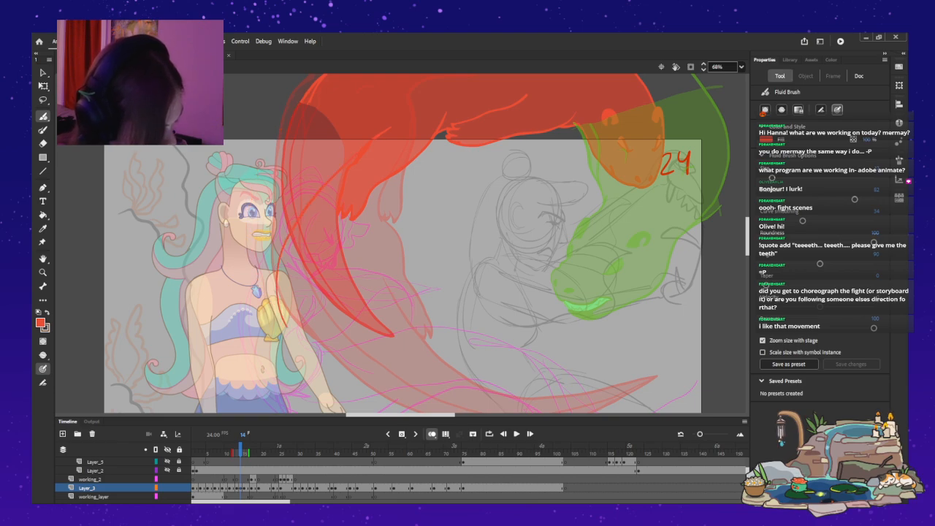
key("ctrl+z")
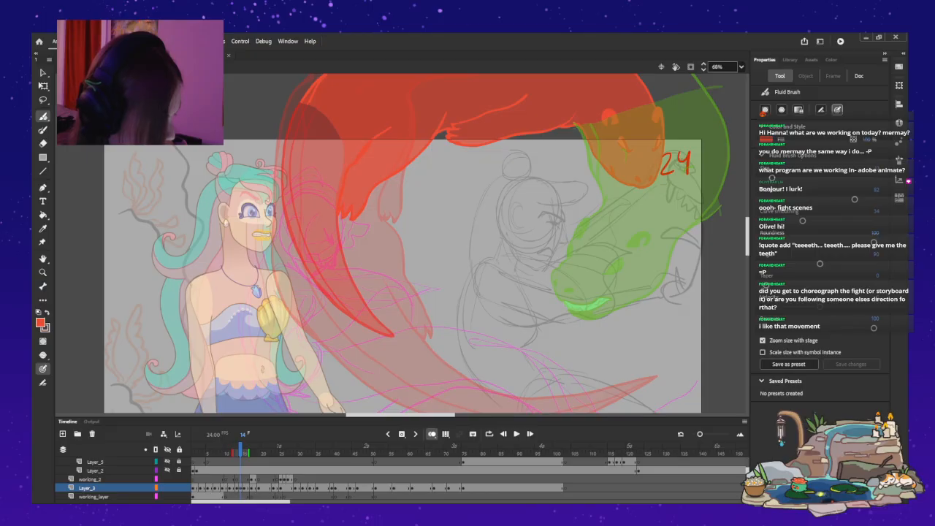
Turn off onion skinning and flip back and forth between frames 5 and 14 to examine the otter's movement.
scroll(239, 396, "down", 3)
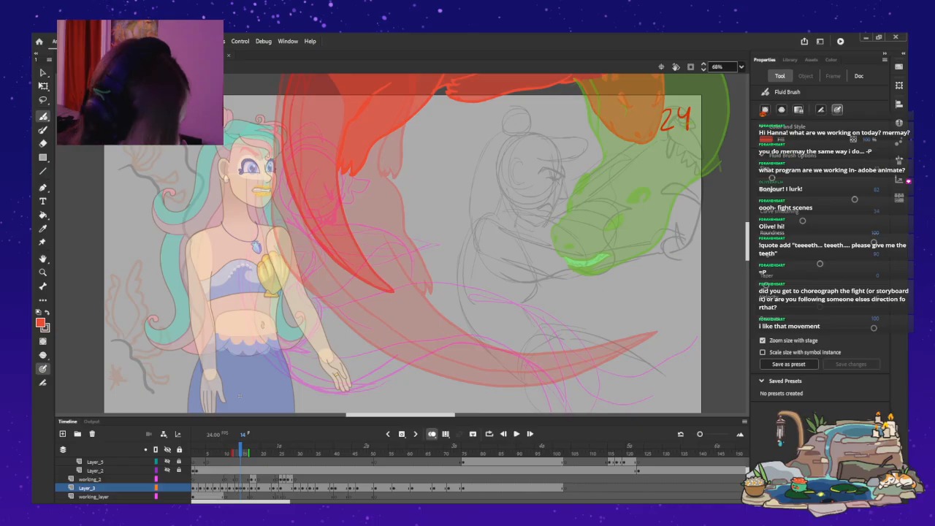
key("alt+shift+o")
key("comma")
key("comma")
key("comma")
key("comma")
key("comma")
key("comma")
key("comma")
key("comma")
key("comma")
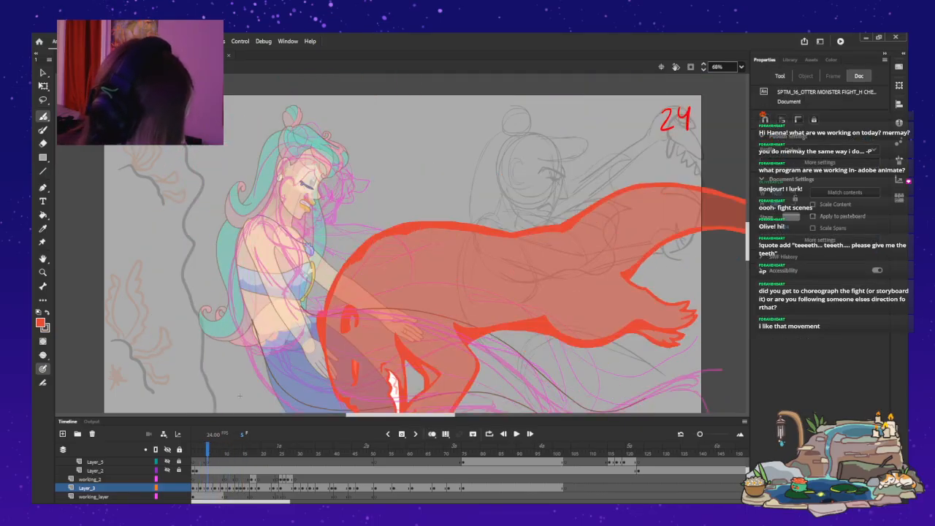
key("period")
key("period")
key("period")
key("period")
key("period")
key("period")
key("period")
key("period")
key("comma")
key("comma")
key("period")
key("period")
key("comma")
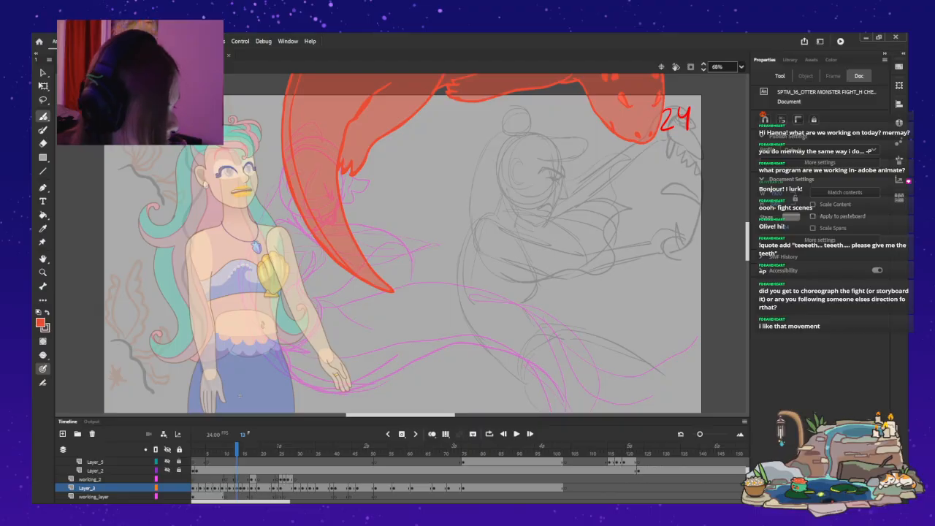
key("period")
scroll(240, 396, "up", 2)
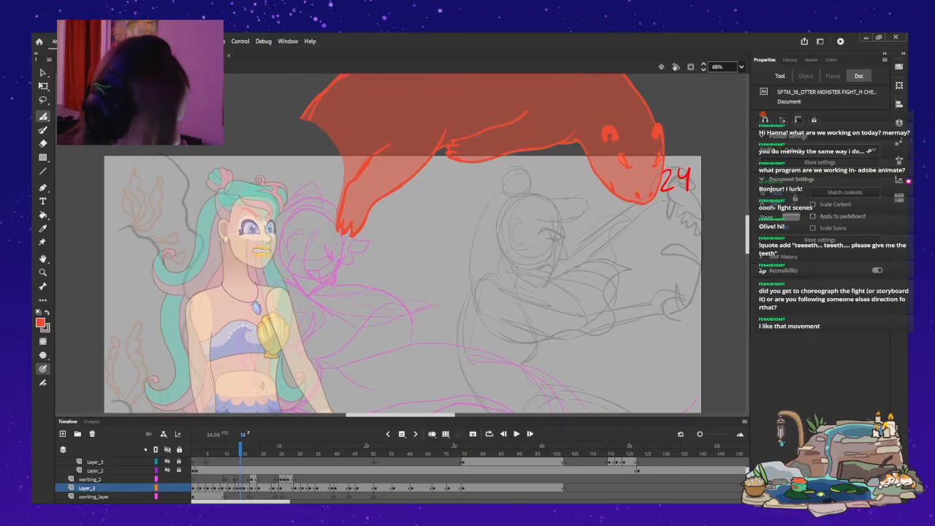
Try a tail stroke from the otter's open rear end on frame 14 of Layer_3, undo it and clear the selection.
left_click(241, 488)
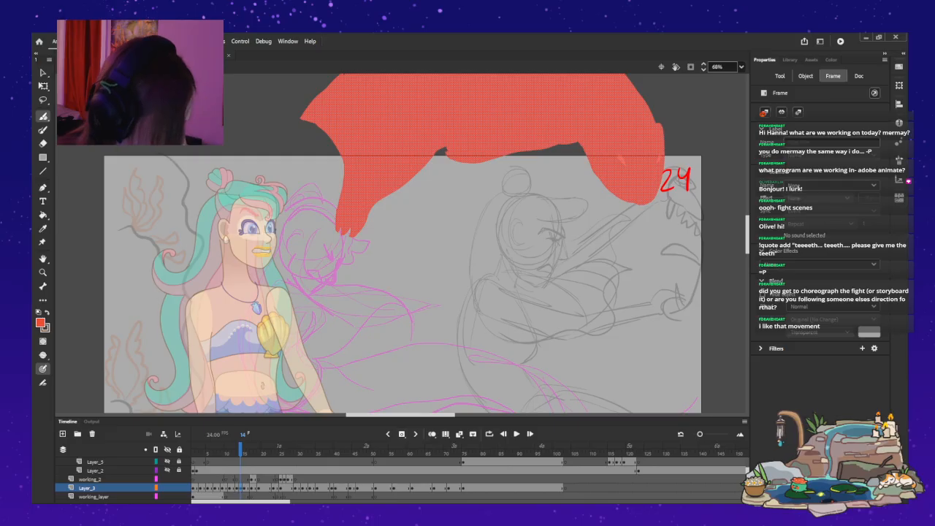
left_click(806, 76)
left_click_drag(304, 116, 245, 164)
key("ctrl+z")
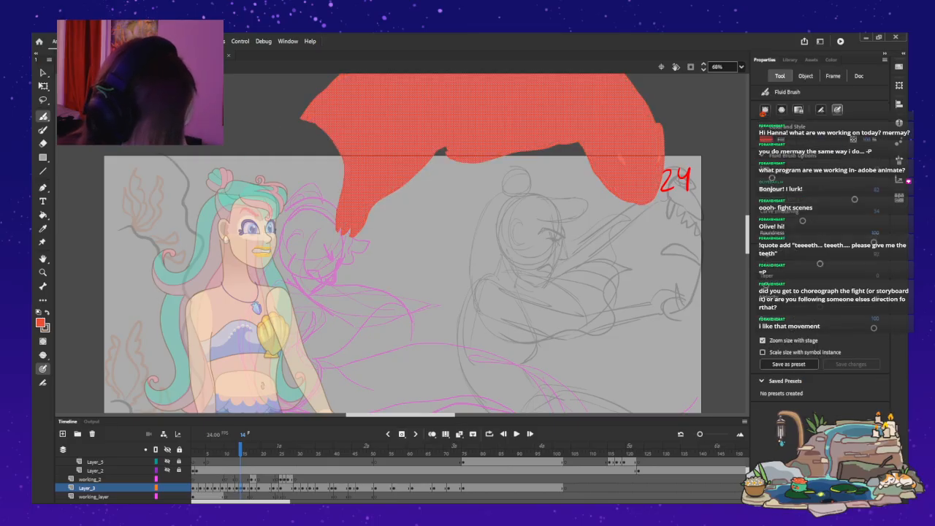
key("v")
key("Escape")
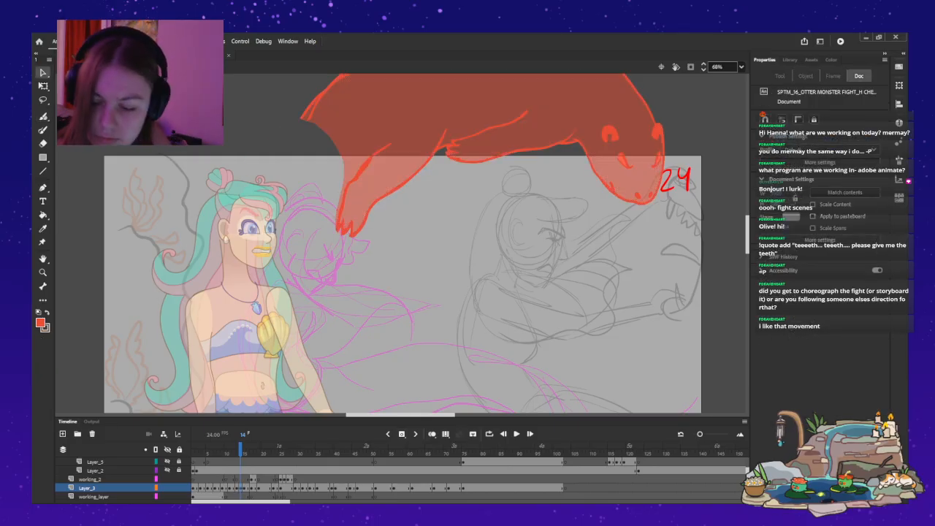
Try a long Fluid Brush tail stroke from the otter's rear on frame 14, undo it and turn on onion skinning.
key("b")
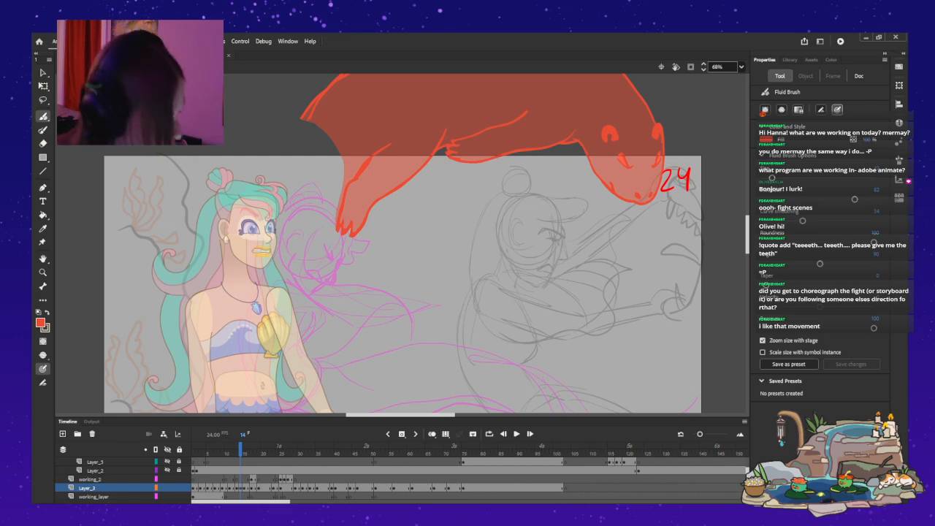
mouse_move(311, 115)
left_mouse_down()
mouse_move(241, 224)
mouse_move(269, 356)
left_mouse_up()
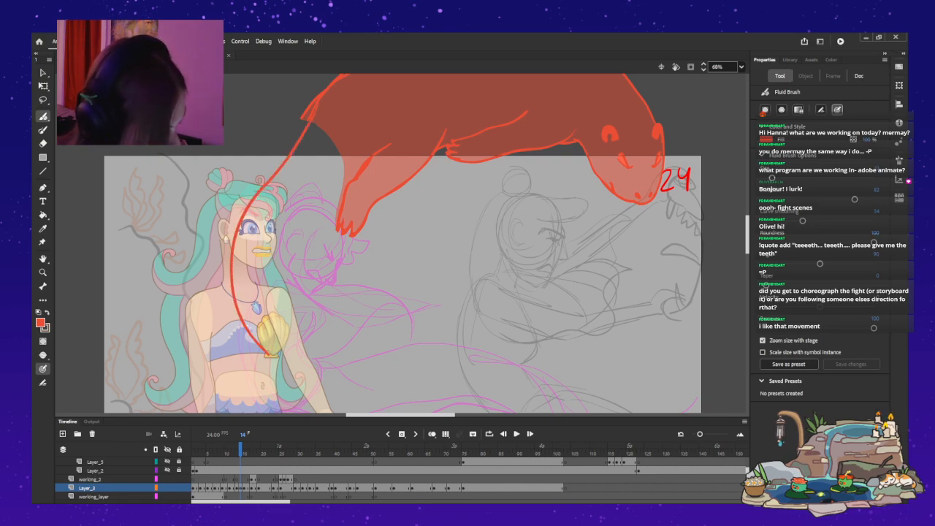
key("ctrl+z")
key("alt+shift+o")
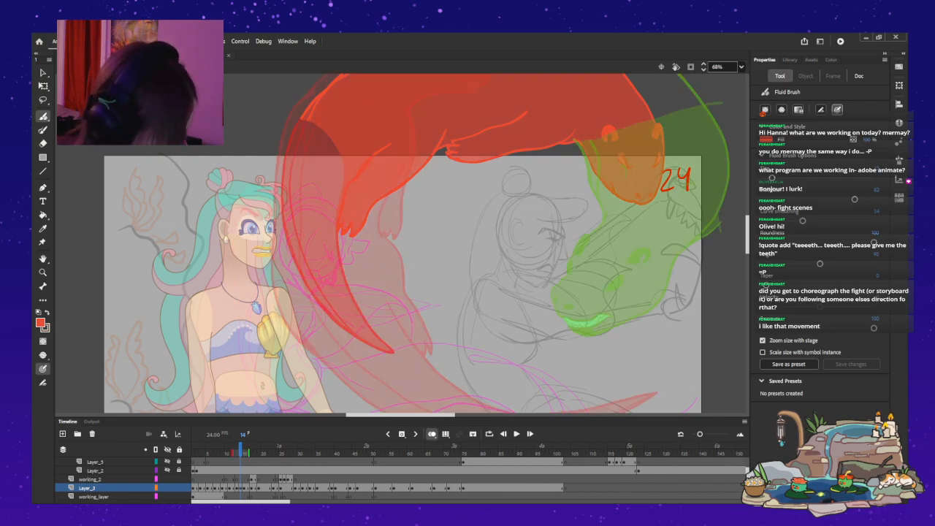
Try several curved tail outlines from the otter's rear across the mermaid's shoulder on frame 14, undoing all of them.
mouse_move(327, 86)
left_mouse_down()
mouse_move(283, 132)
mouse_move(245, 199)
mouse_move(241, 228)
left_mouse_up()
mouse_move(287, 122)
left_mouse_down()
mouse_move(248, 201)
mouse_move(277, 308)
left_mouse_up()
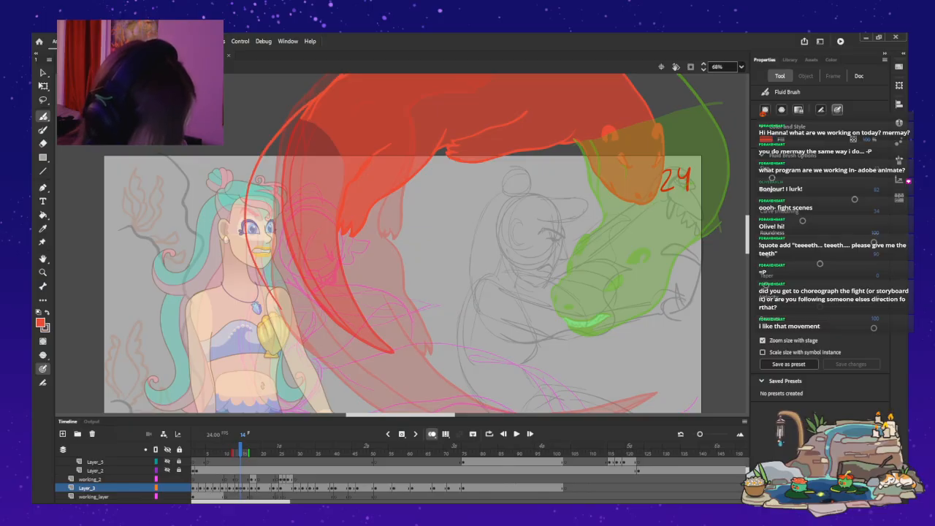
mouse_move(295, 273)
left_mouse_down()
mouse_move(357, 374)
mouse_move(311, 345)
mouse_move(253, 276)
mouse_move(247, 185)
mouse_move(298, 116)
left_mouse_up()
key("ctrl+z")
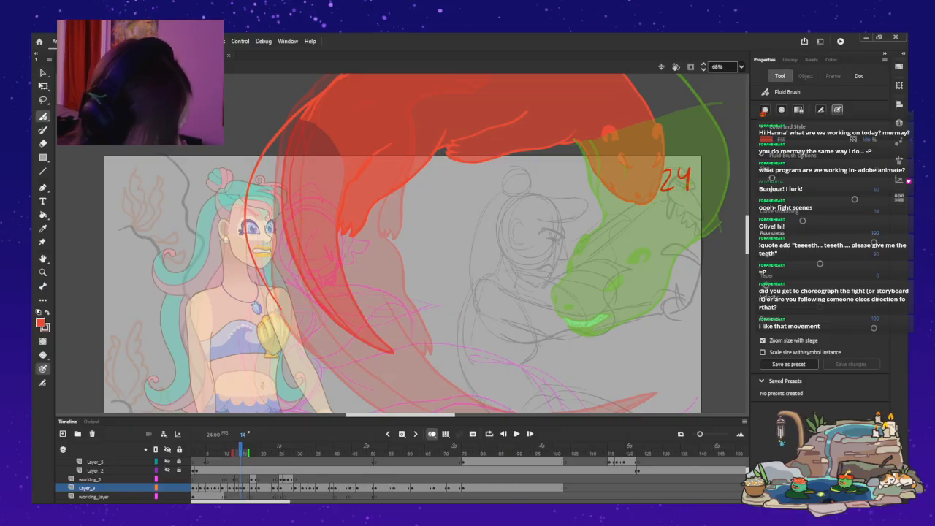
mouse_move(281, 120)
left_mouse_down()
mouse_move(247, 196)
mouse_move(253, 277)
mouse_move(300, 330)
mouse_move(354, 363)
left_mouse_up()
key("ctrl+z")
mouse_move(298, 121)
left_mouse_down()
mouse_move(266, 168)
mouse_move(257, 273)
mouse_move(333, 366)
left_mouse_up()
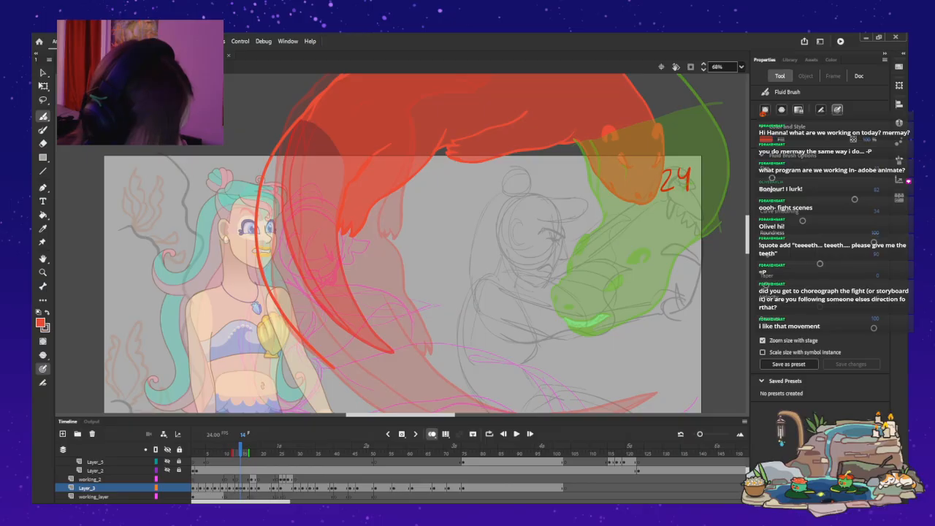
mouse_move(318, 246)
left_mouse_down()
mouse_move(343, 359)
mouse_move(381, 408)
left_mouse_up()
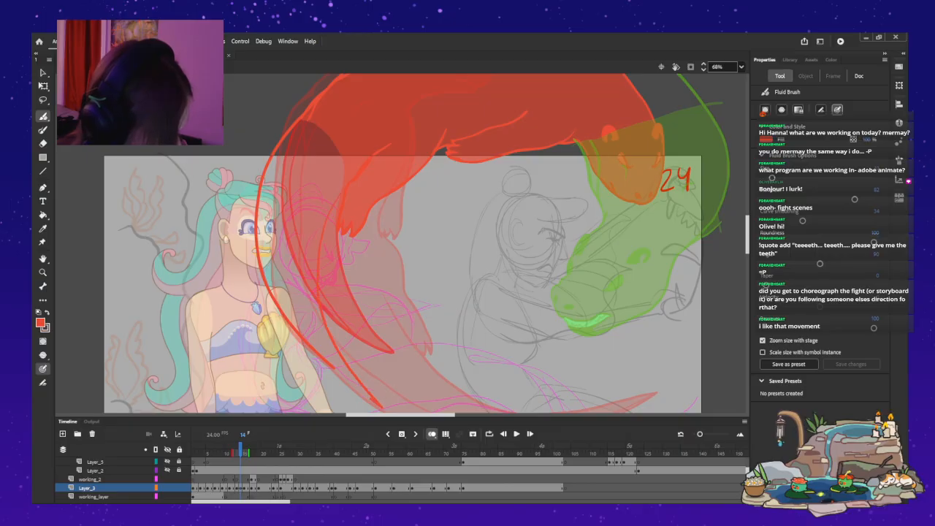
key("ctrl+z")
key("ctrl+z")
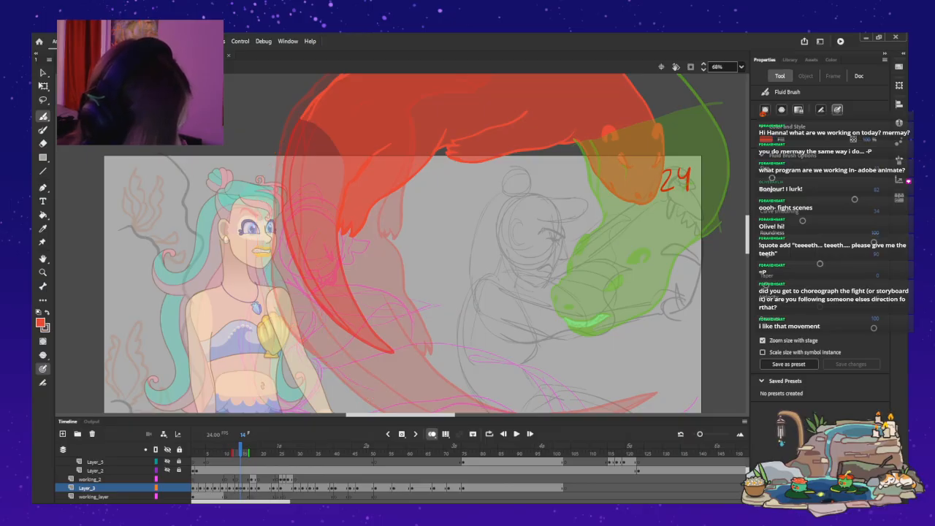
Try a longer, thicker outer tail curve with a pointed inner edge reaching the mermaid's waist on frame 14, undoing every stroke.
mouse_move(303, 119)
left_mouse_down()
mouse_move(257, 203)
mouse_move(278, 323)
mouse_move(339, 396)
mouse_move(323, 352)
mouse_move(317, 267)
left_mouse_up()
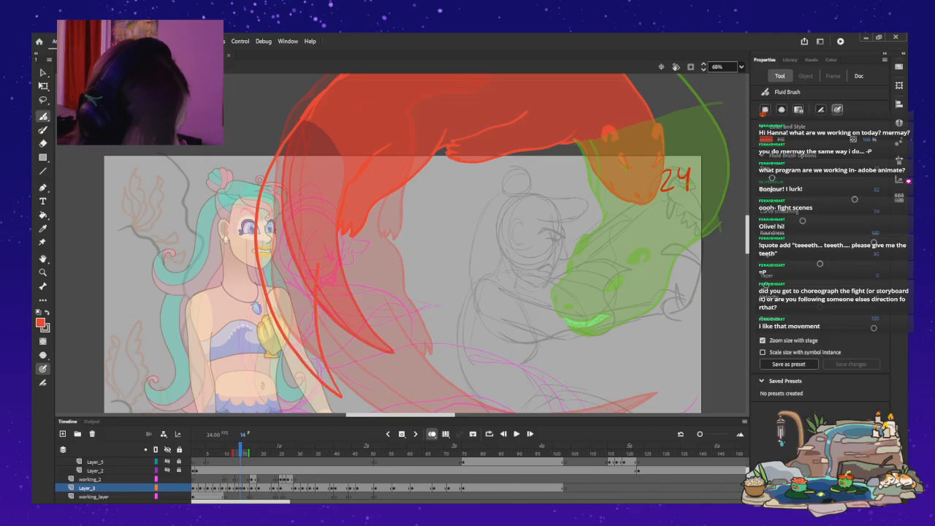
key("ctrl+z")
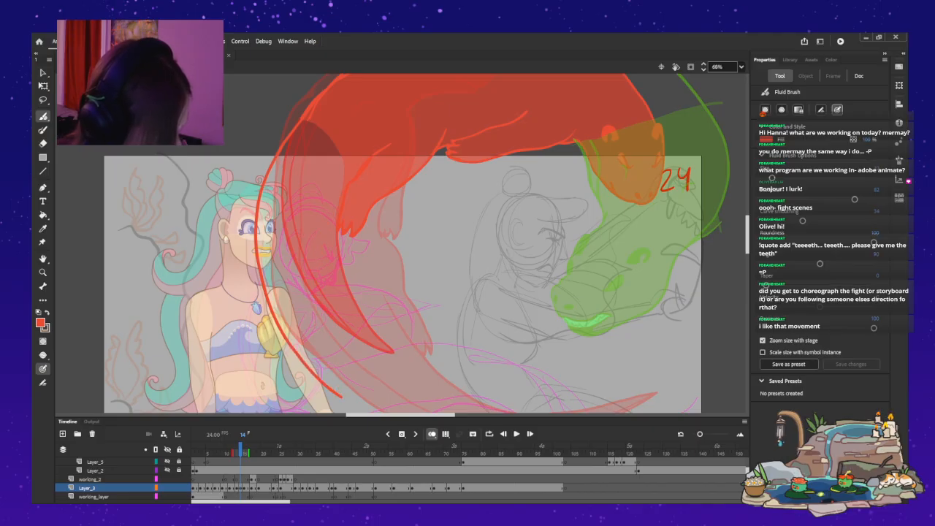
mouse_move(298, 119)
left_mouse_down()
mouse_move(252, 222)
mouse_move(250, 272)
left_mouse_up()
mouse_move(296, 119)
left_mouse_down()
mouse_move(256, 211)
mouse_move(256, 282)
mouse_move(289, 352)
left_mouse_up()
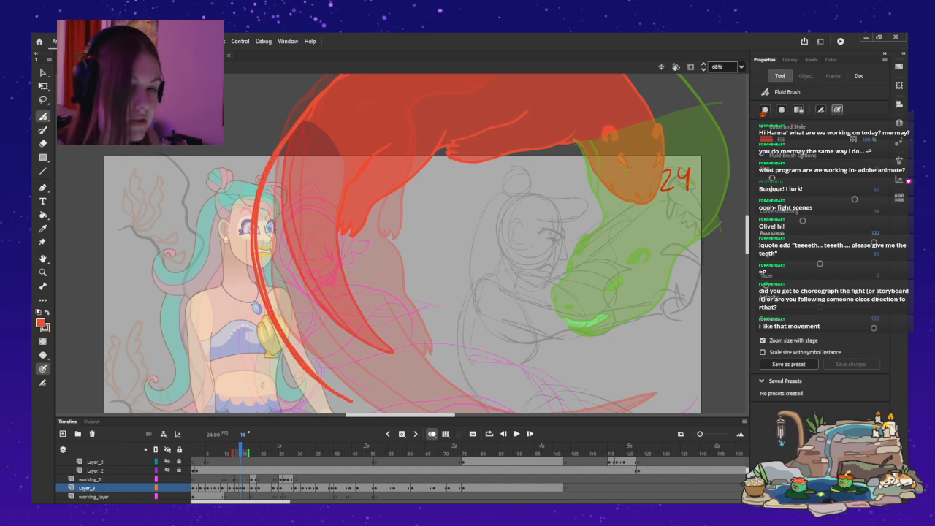
mouse_move(353, 401)
left_mouse_down()
mouse_move(324, 296)
mouse_move(337, 202)
left_mouse_up()
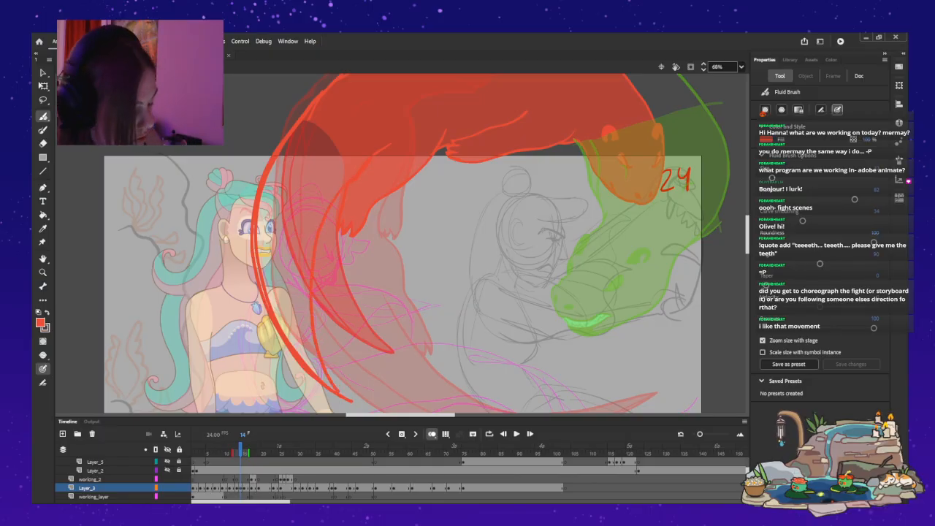
key("ctrl+z")
left_click_drag(352, 400, 324, 340)
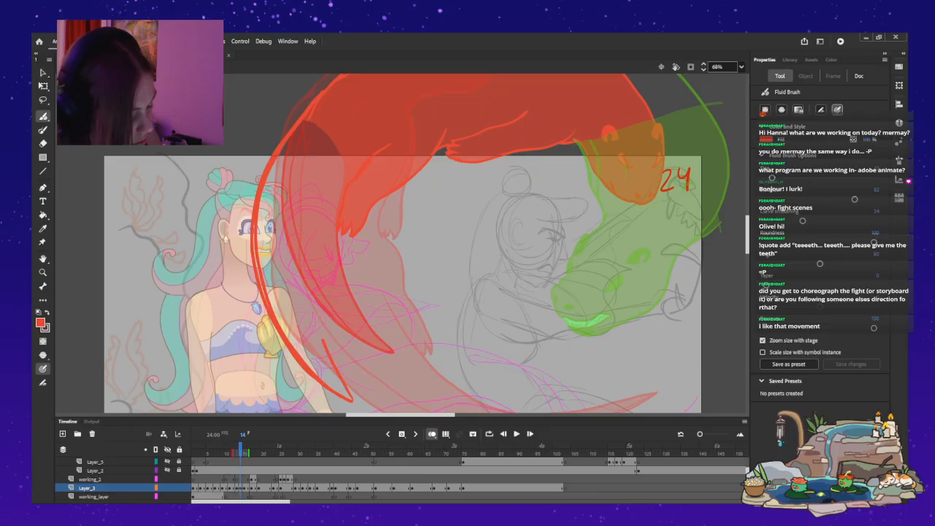
key("ctrl+z")
key("ctrl+z")
key("ctrl+z")
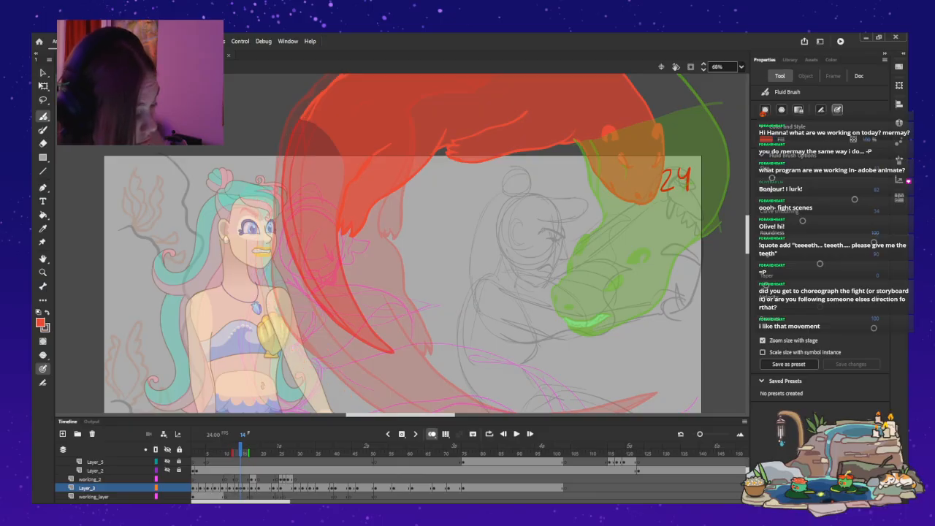
Draw the outer and inner edges of the otter's tail on frame 14, curving down to a point beside the mermaid's waist.
mouse_move(298, 120)
left_mouse_down()
mouse_move(260, 206)
mouse_move(258, 274)
mouse_move(295, 337)
mouse_move(335, 374)
mouse_move(310, 301)
mouse_move(319, 237)
mouse_move(338, 199)
mouse_move(323, 236)
left_mouse_up()
key("ctrl+z")
left_click_drag(325, 310, 338, 374)
key("ctrl+z")
mouse_move(334, 196)
left_mouse_down()
mouse_move(314, 249)
mouse_move(312, 321)
mouse_move(336, 371)
left_mouse_up()
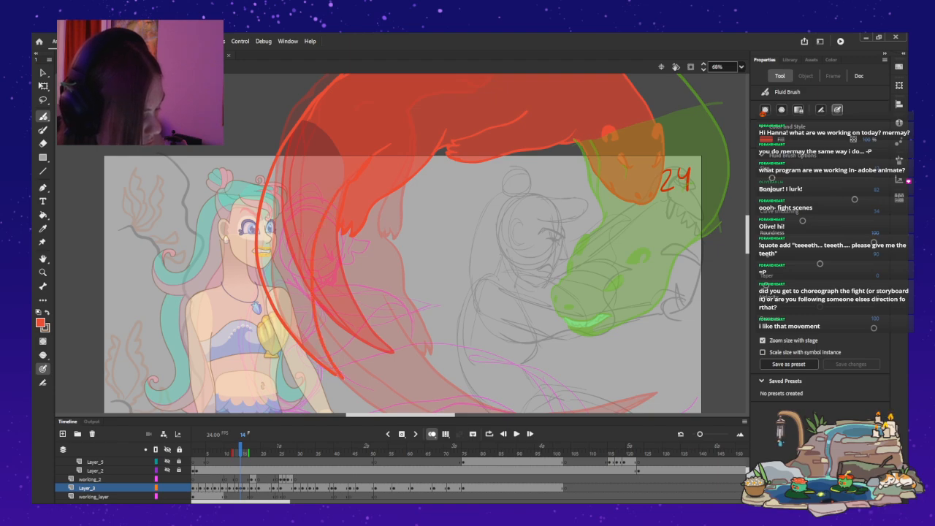
Reinforce the tail's outer edge up to the otter's back and redraw the inner edge to meet it in a thicker pointed tip.
left_click_drag(329, 372, 268, 302)
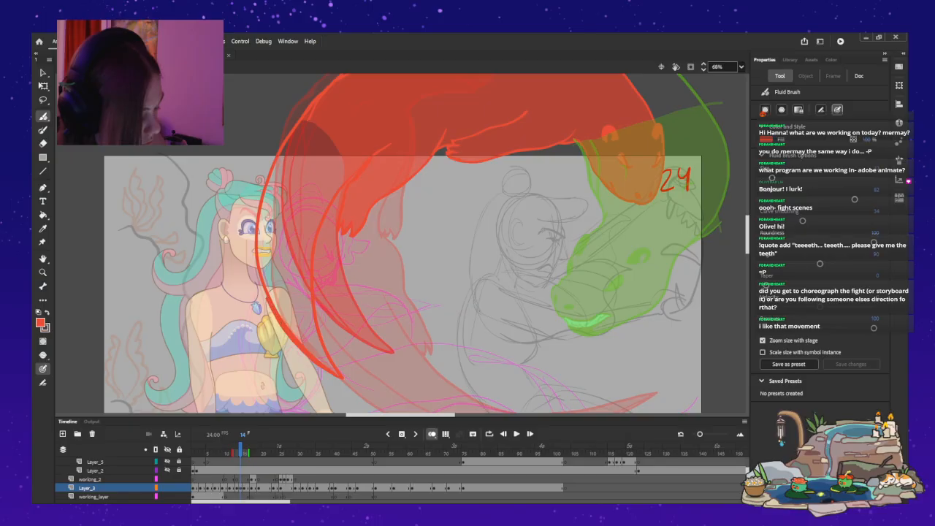
mouse_move(256, 254)
left_mouse_down()
mouse_move(261, 195)
mouse_move(298, 113)
mouse_move(255, 245)
mouse_move(274, 317)
mouse_move(342, 377)
left_mouse_up()
mouse_move(344, 182)
left_mouse_down()
mouse_move(308, 264)
mouse_move(314, 333)
mouse_move(335, 372)
mouse_move(319, 249)
mouse_move(335, 181)
mouse_move(311, 282)
mouse_move(346, 371)
left_mouse_up()
mouse_move(247, 249)
left_mouse_down()
mouse_move(264, 299)
mouse_move(316, 376)
left_mouse_up()
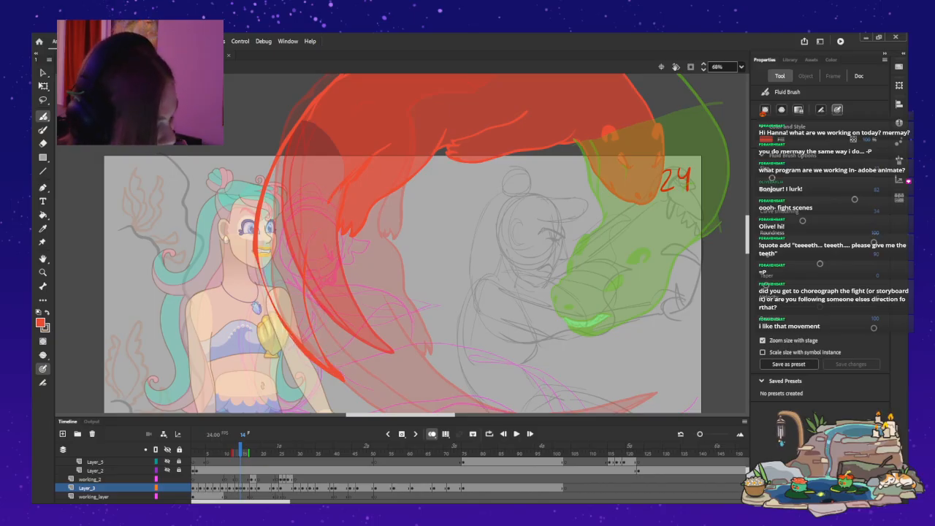
mouse_move(301, 281)
left_mouse_down()
mouse_move(332, 377)
mouse_move(291, 343)
mouse_move(260, 277)
left_mouse_up()
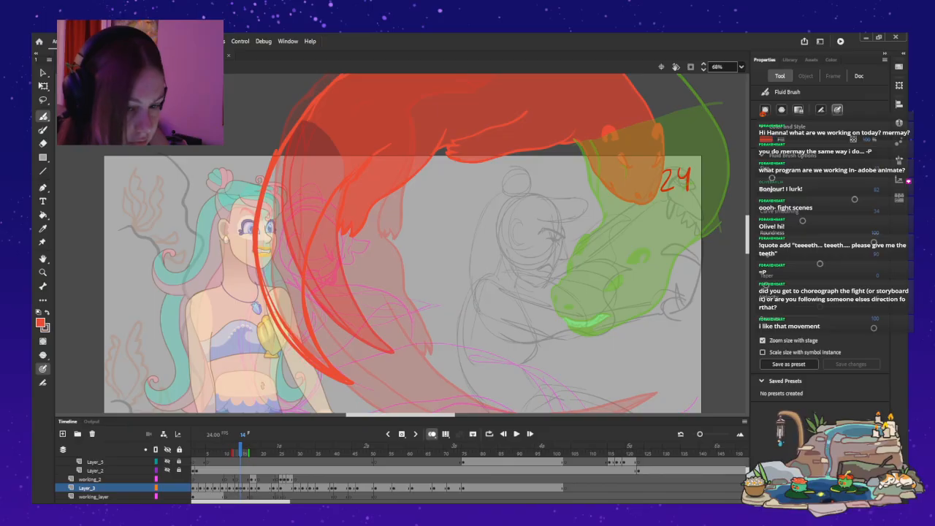
mouse_move(282, 166)
left_mouse_down()
mouse_move(266, 222)
mouse_move(275, 303)
left_mouse_up()
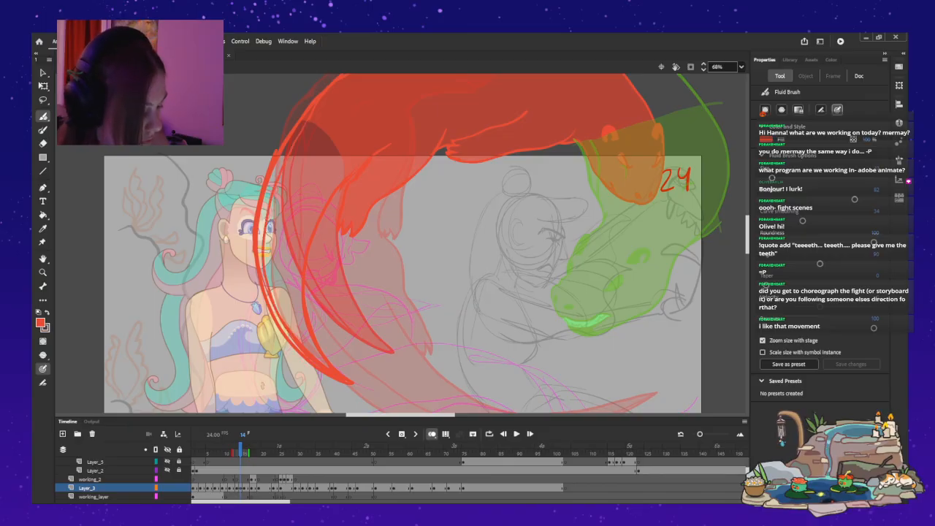
key("ctrl+z")
mouse_move(307, 121)
left_mouse_down()
mouse_move(275, 196)
mouse_move(266, 277)
mouse_move(282, 320)
left_mouse_up()
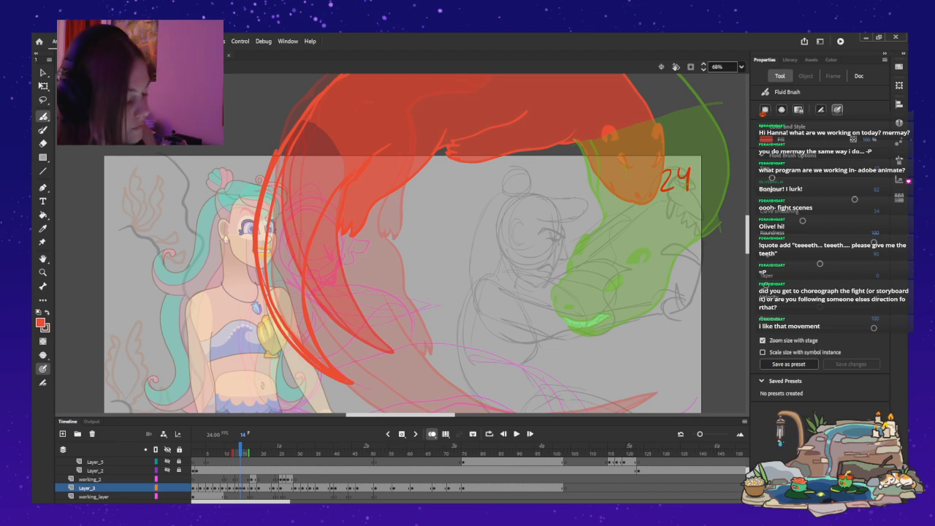
Turn off onion skinning and flip between frames 14 and 15 to compare the new tail with the otter's next pose.
key("period")
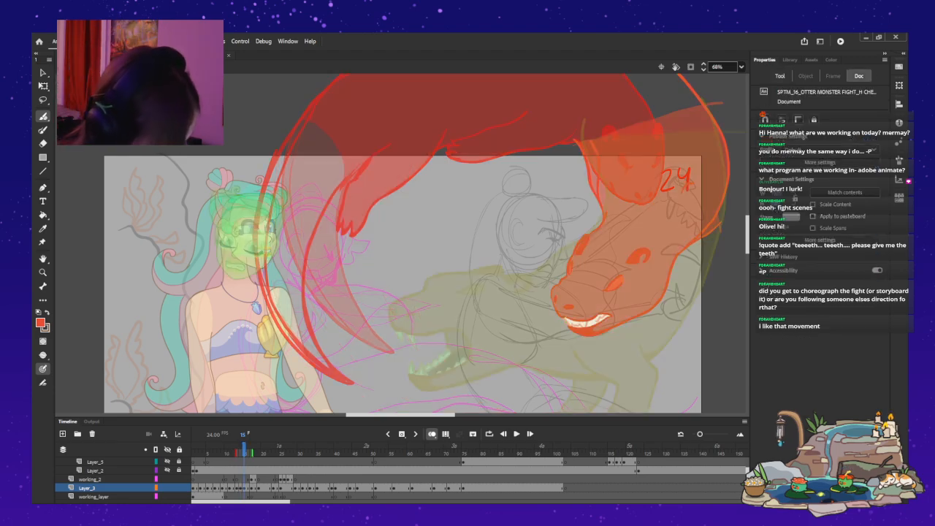
key("alt+shift+o")
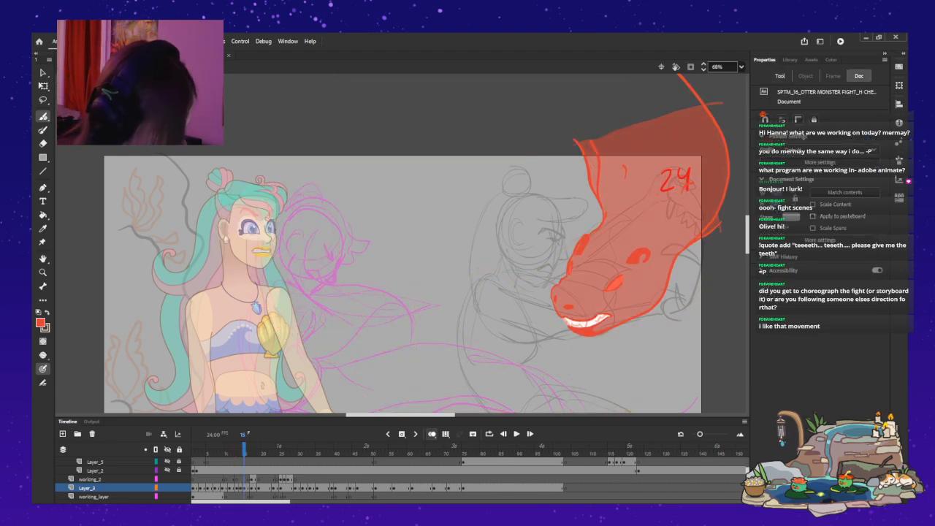
key("comma")
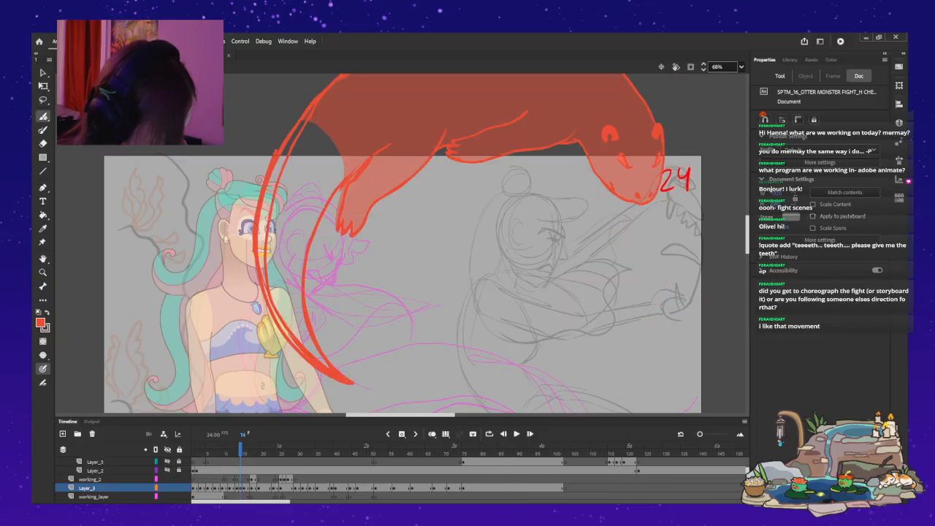
key("period")
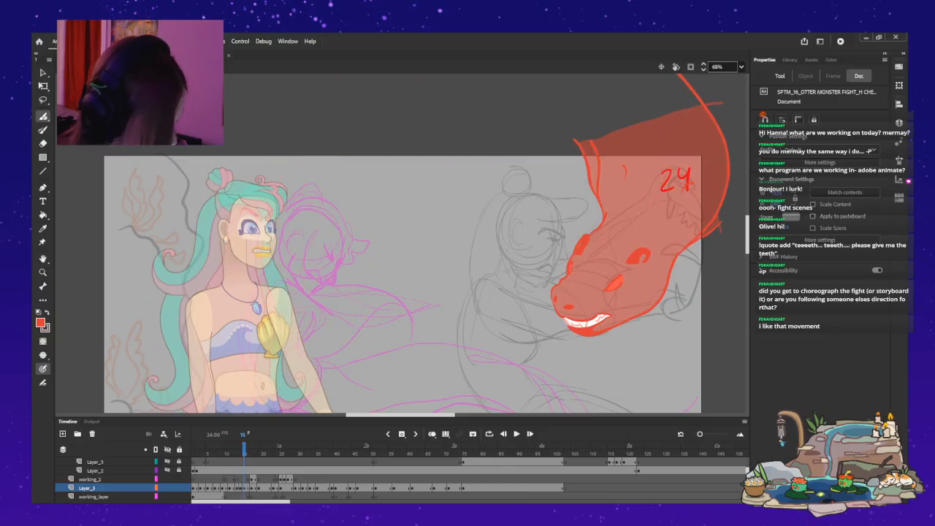
Try large arcing tail strokes on frame 15 from the otter's back to above the mermaid's head, undoing them all.
mouse_move(291, 171)
left_mouse_down()
mouse_move(358, 130)
mouse_move(406, 119)
left_mouse_up()
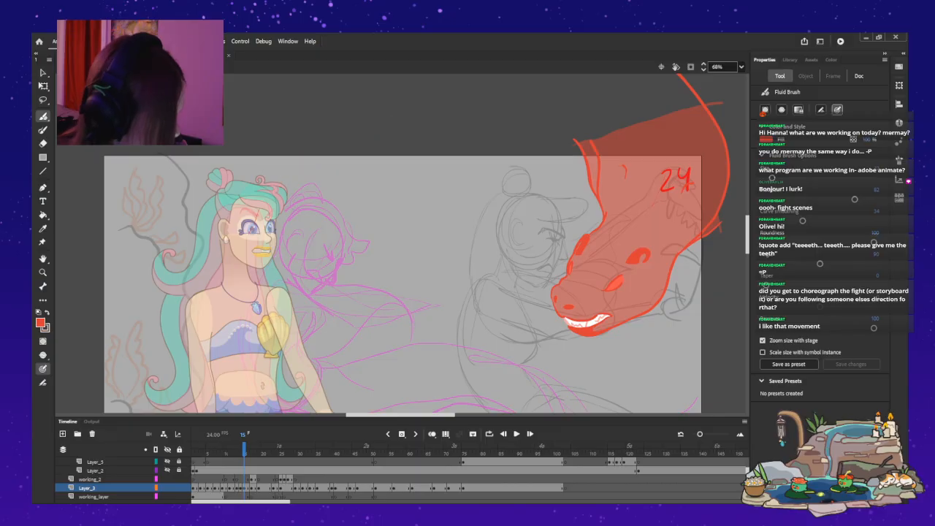
scroll(427, 243, "up", 4)
mouse_move(257, 254)
left_mouse_down()
mouse_move(313, 199)
mouse_move(346, 146)
mouse_move(628, 117)
left_mouse_up()
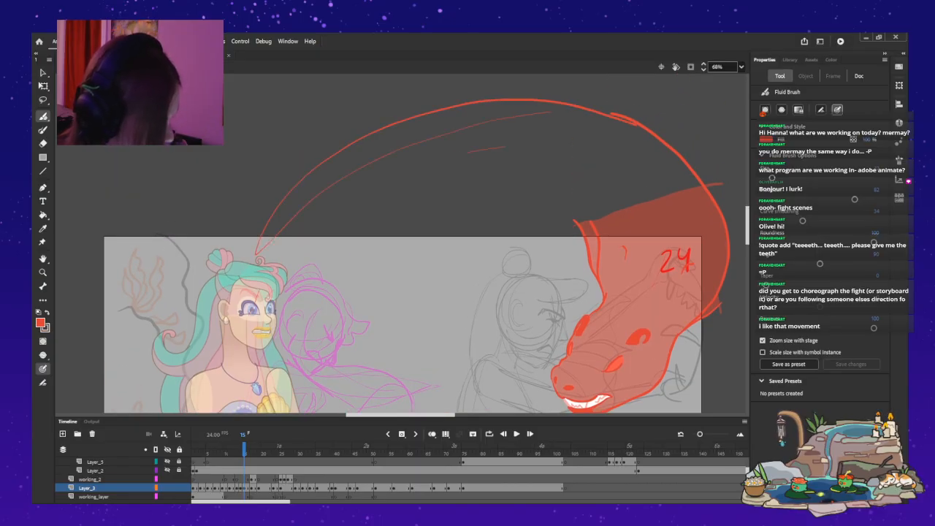
left_click_drag(314, 225, 451, 168)
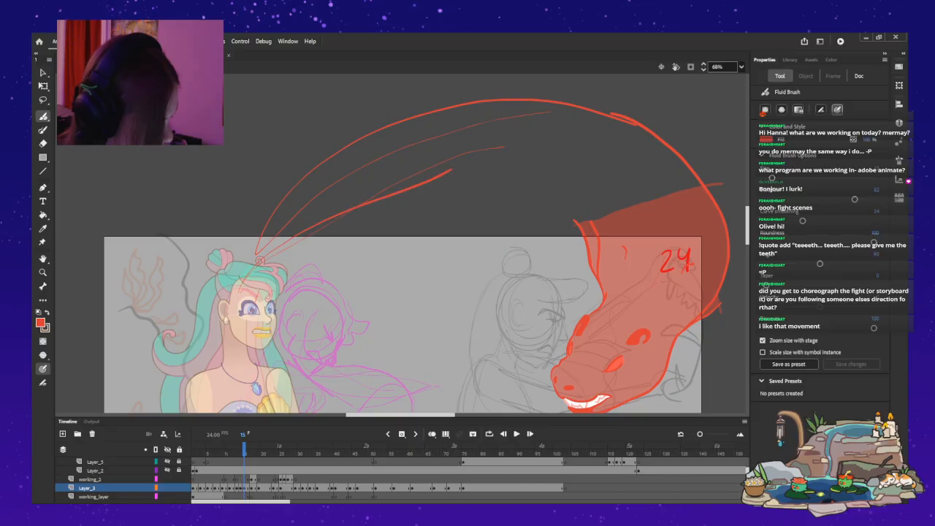
key("ctrl+z")
key("ctrl+z")
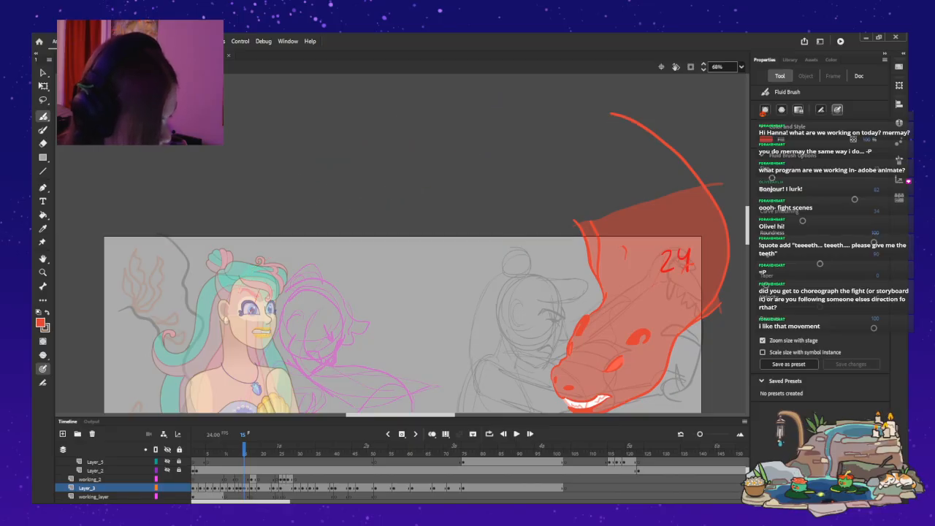
key("ctrl+z")
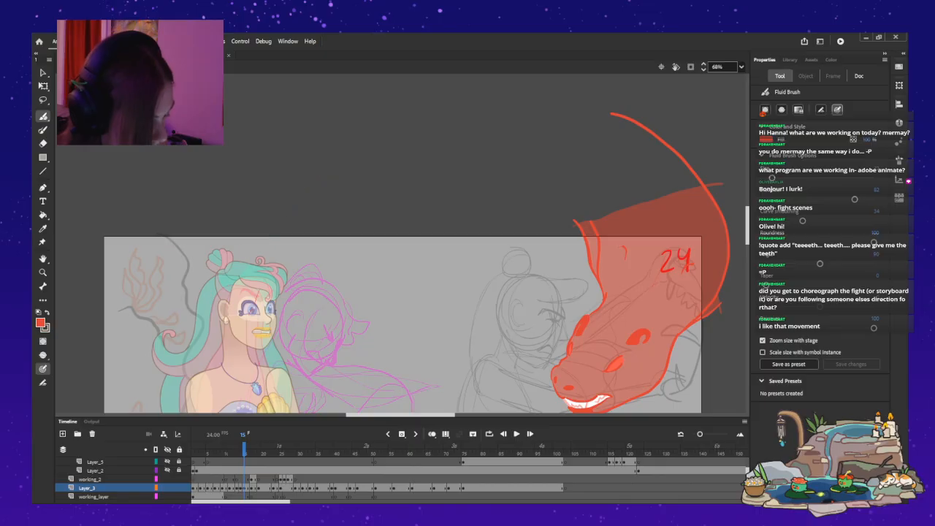
Draw two short curved strokes on frame 15 meeting in a pointed tail tip at the top of the mermaid's head.
mouse_move(261, 254)
left_mouse_down()
mouse_move(305, 225)
mouse_move(430, 184)
left_mouse_up()
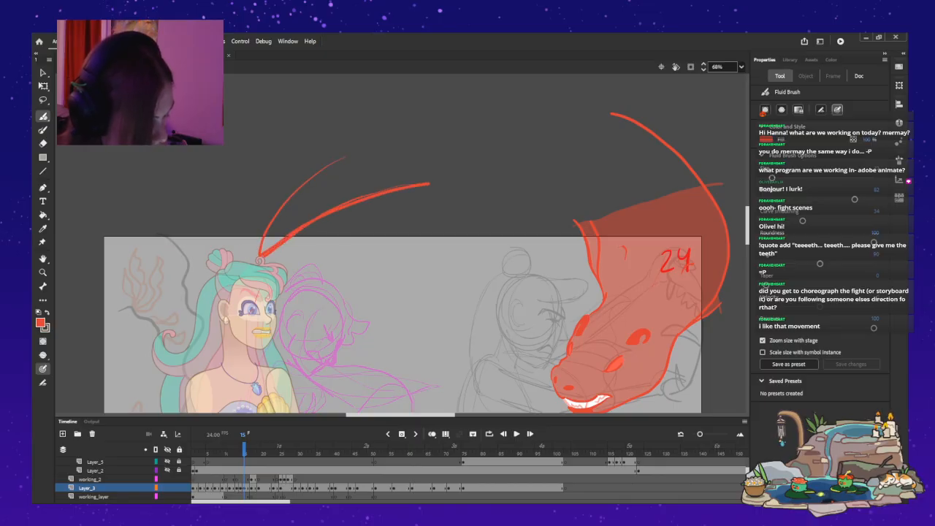
mouse_move(263, 248)
left_mouse_down()
mouse_move(281, 206)
mouse_move(391, 134)
left_mouse_up()
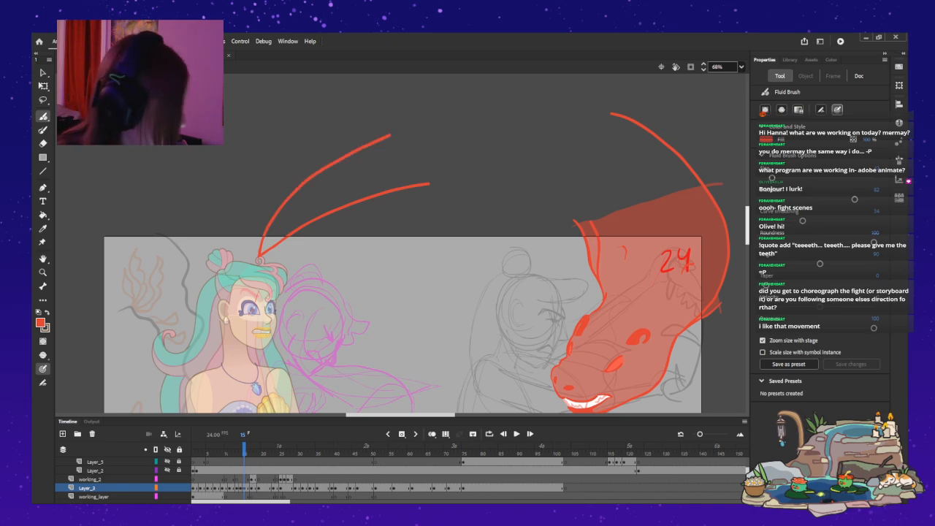
Play back the tail frames and select the mermaid's head instance on frame 14 of the HEAD layer.
scroll(238, 387, "down", 4)
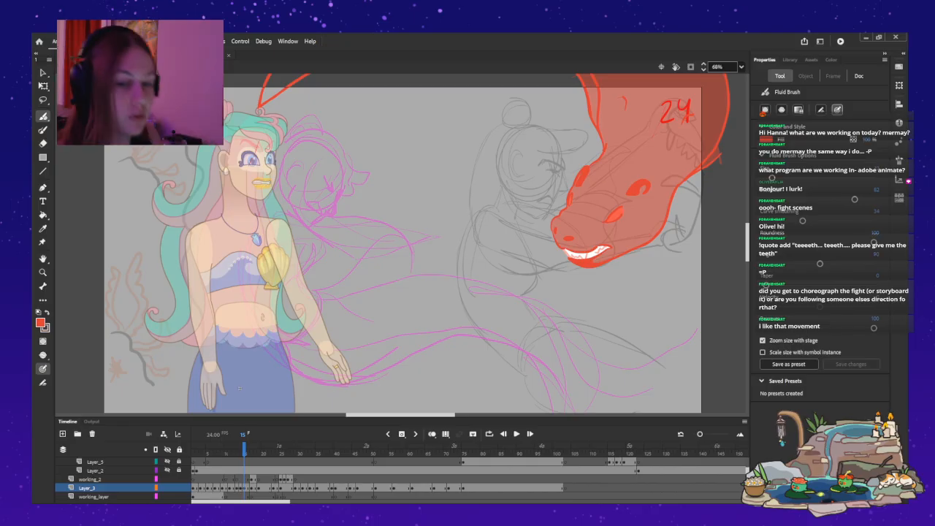
key("Return")
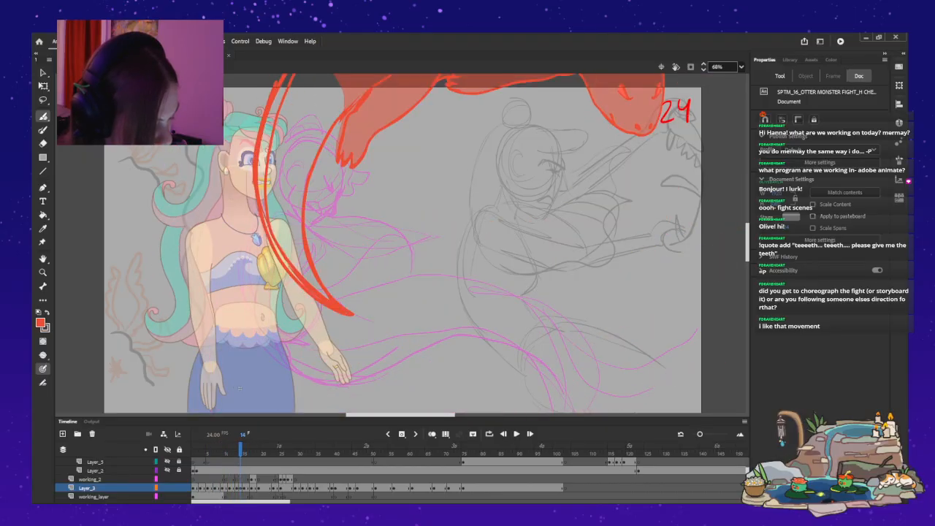
key("v")
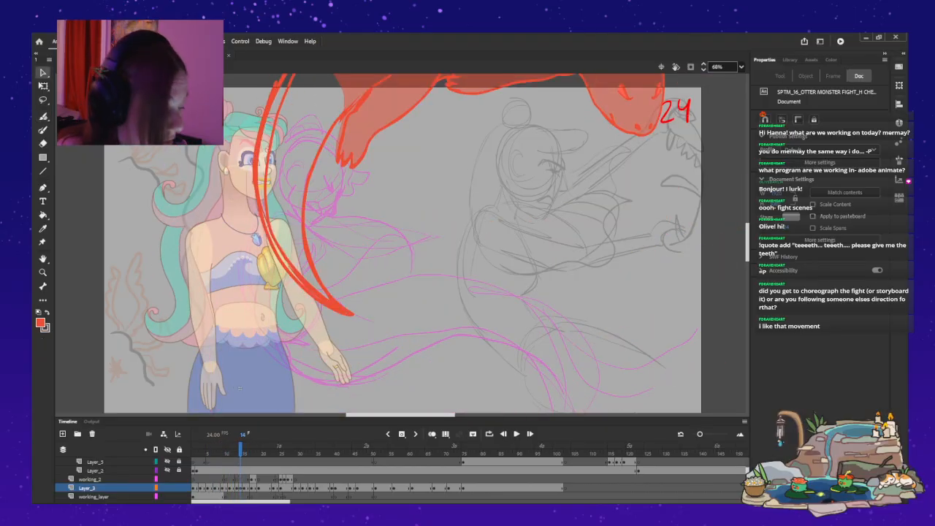
left_click(325, 293)
key("Escape")
scroll(399, 479, "down", 1)
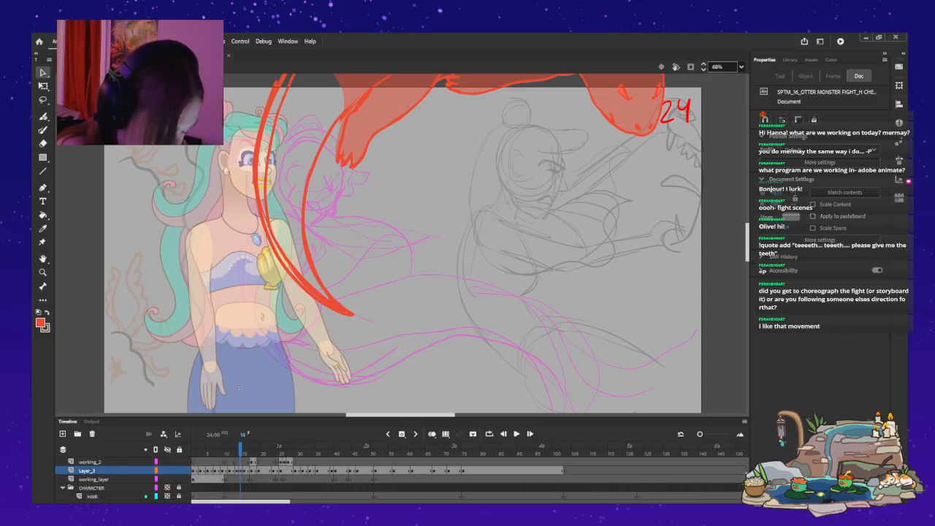
scroll(398, 479, "down", 2)
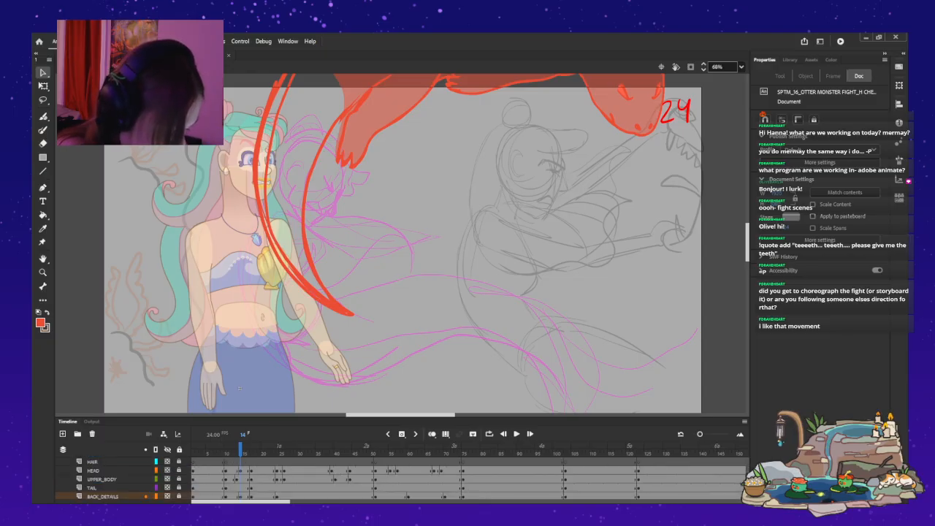
left_click(241, 471)
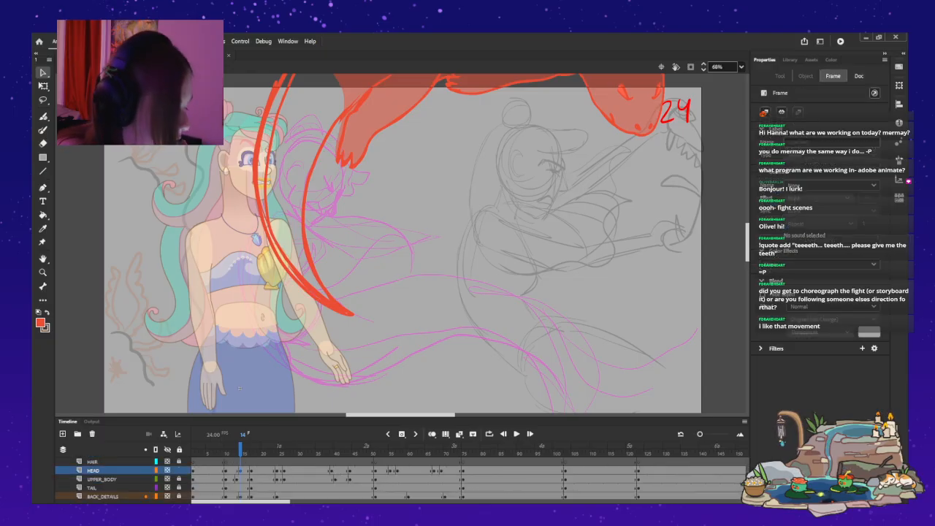
left_click(244, 169)
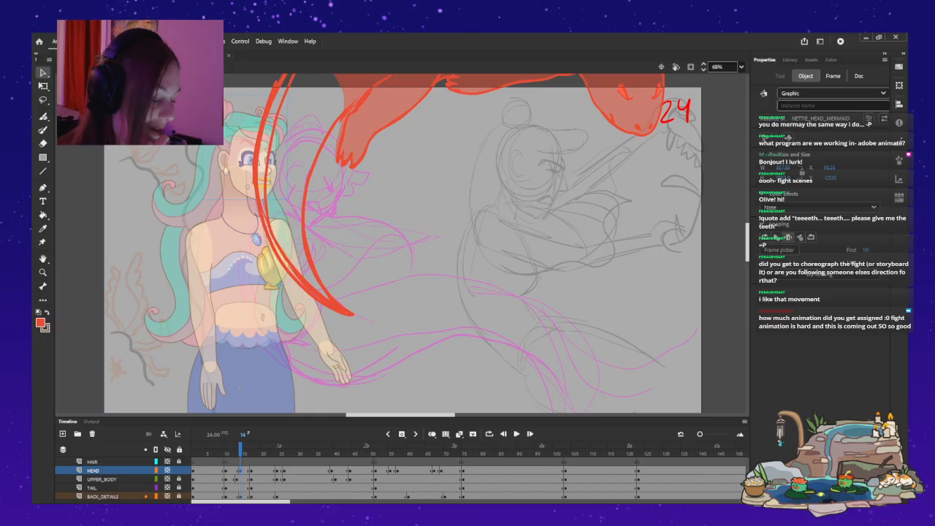
Leave the mermaid symbol and view the end of the scene at frame 248 before returning to frame 1.
key("ctrl+e")
left_click_drag(238, 502, 351, 502)
left_click(423, 462)
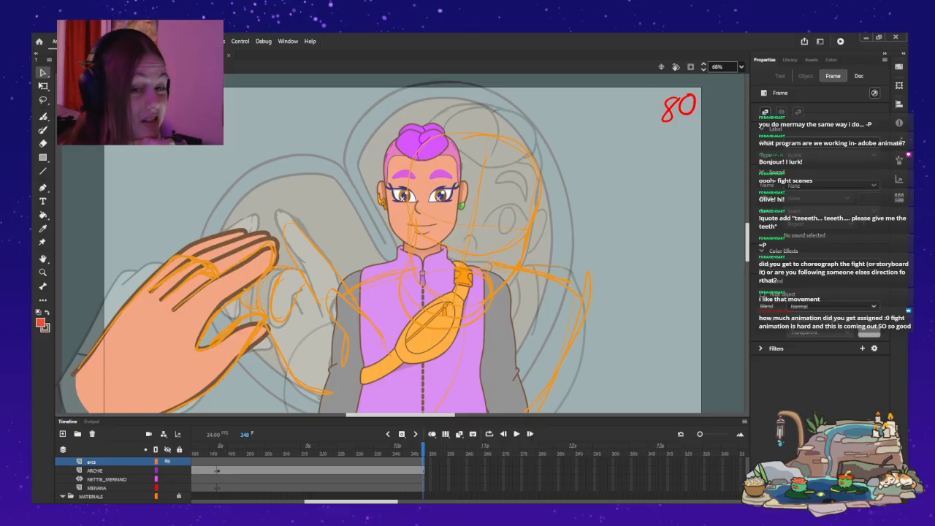
left_click_drag(350, 502, 236, 501)
left_click(193, 450)
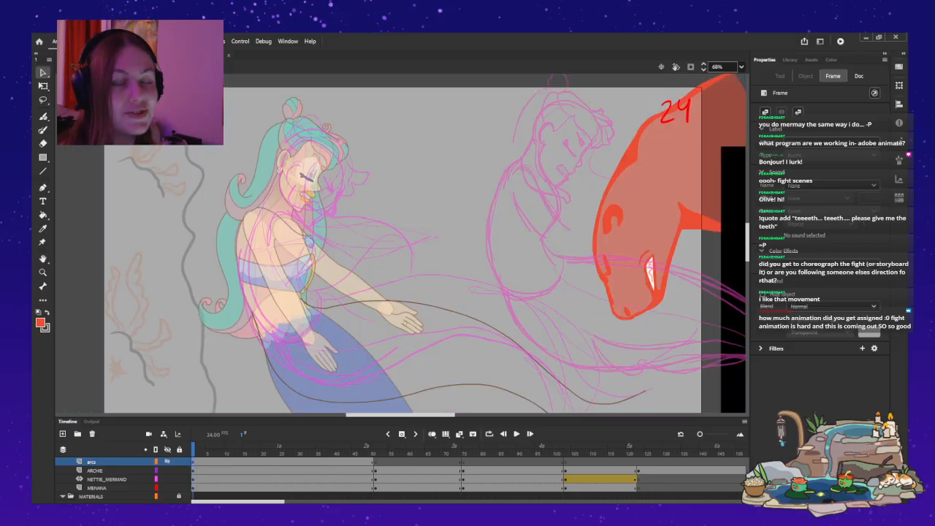
Play the opening frames inside the mermaid symbol, return to the main timeline and replay the fight from frame 1.
double_click(306, 238)
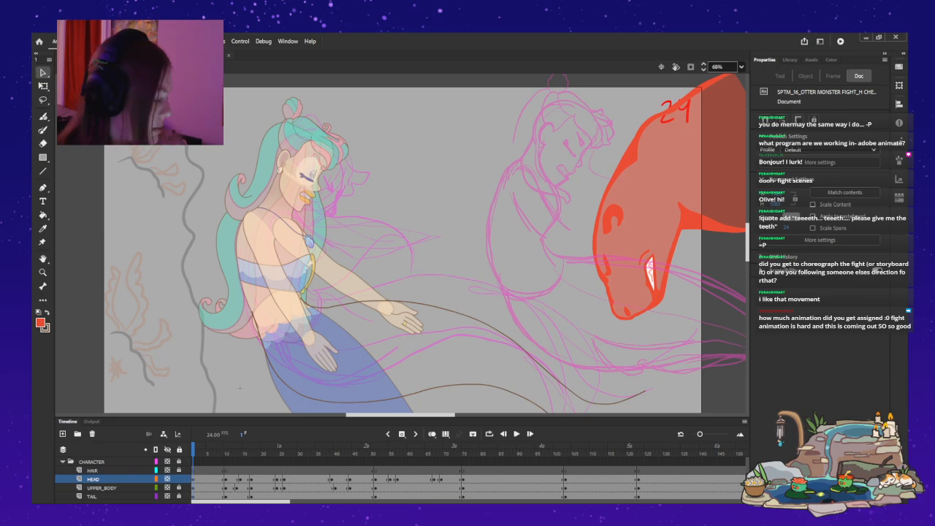
key("Return")
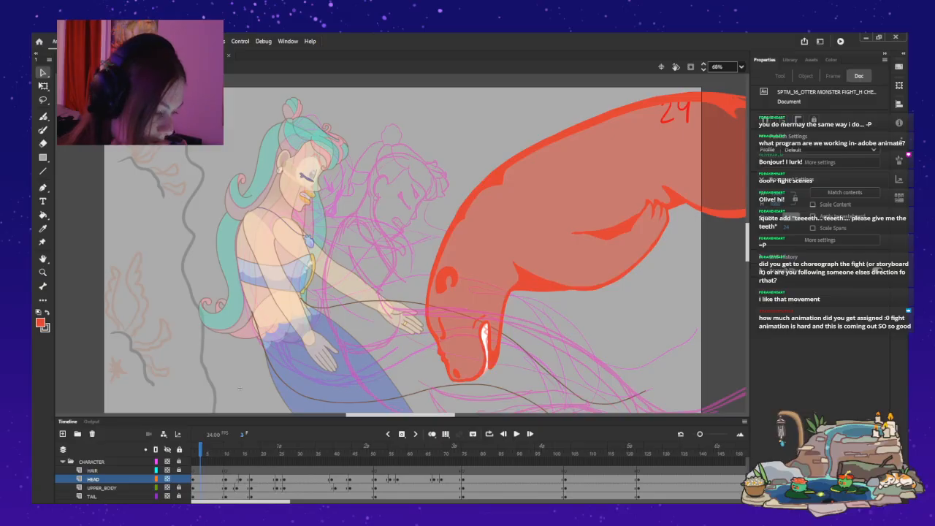
left_click(239, 388)
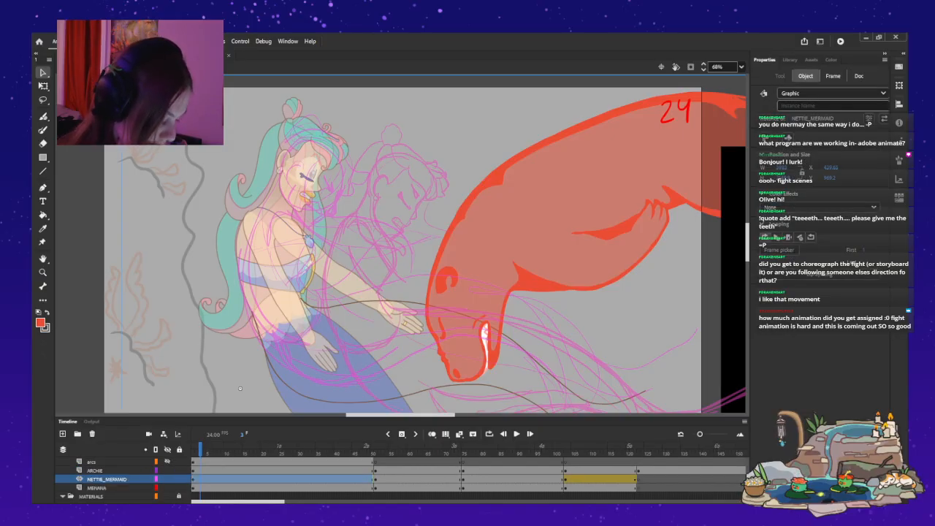
left_click_drag(200, 448, 193, 447)
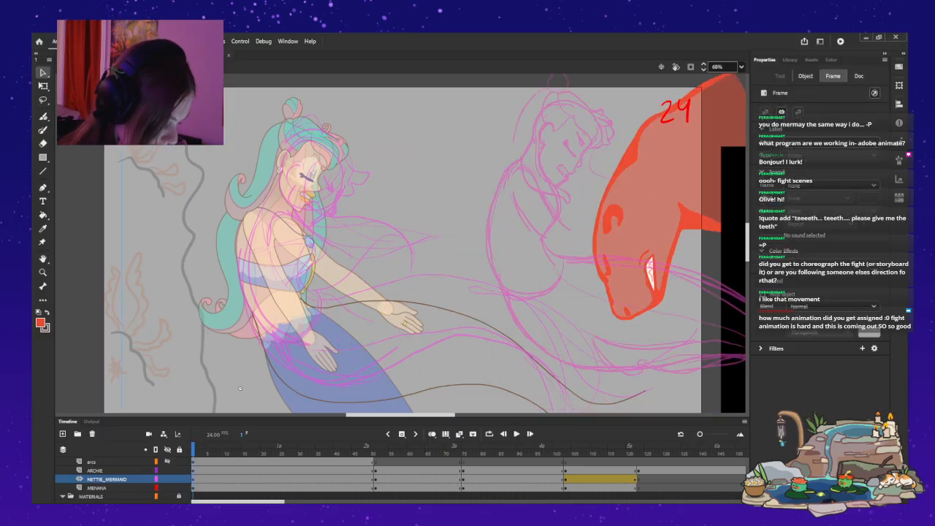
key("Return")
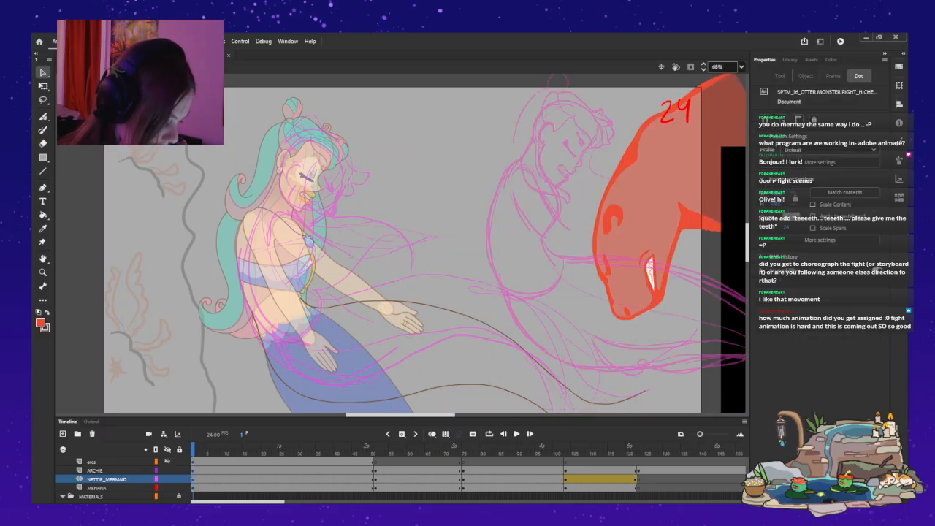
scroll(468, 478, "down", 1)
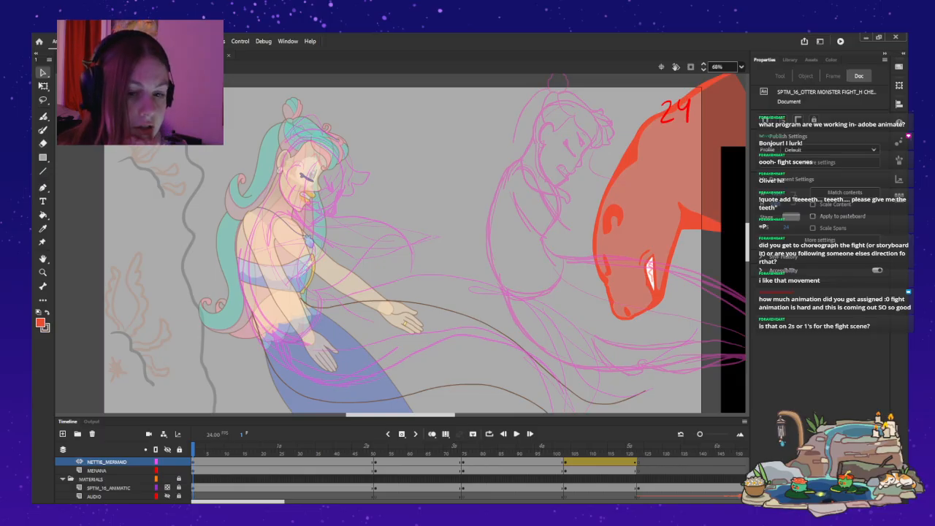
Reopen the mermaid symbol, play the otter fight from frame 1 and go back to frame 14.
double_click(289, 270)
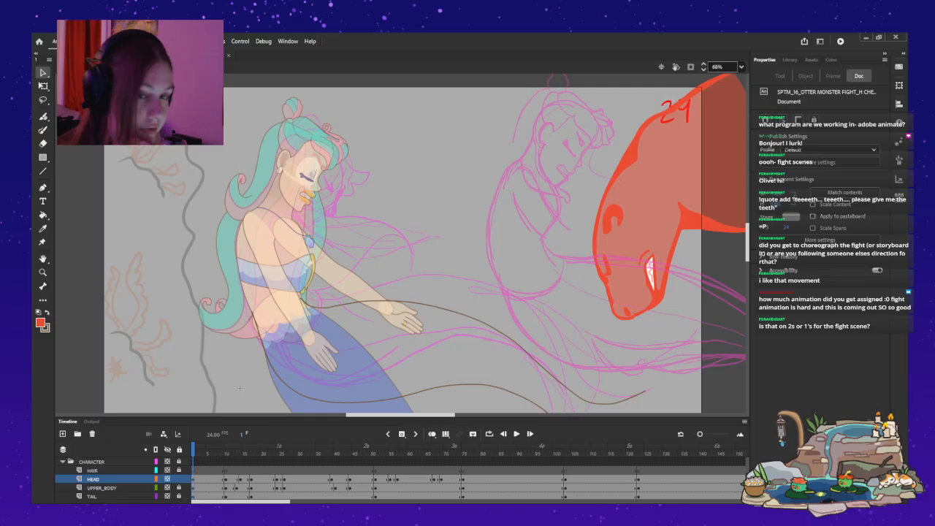
key("Return")
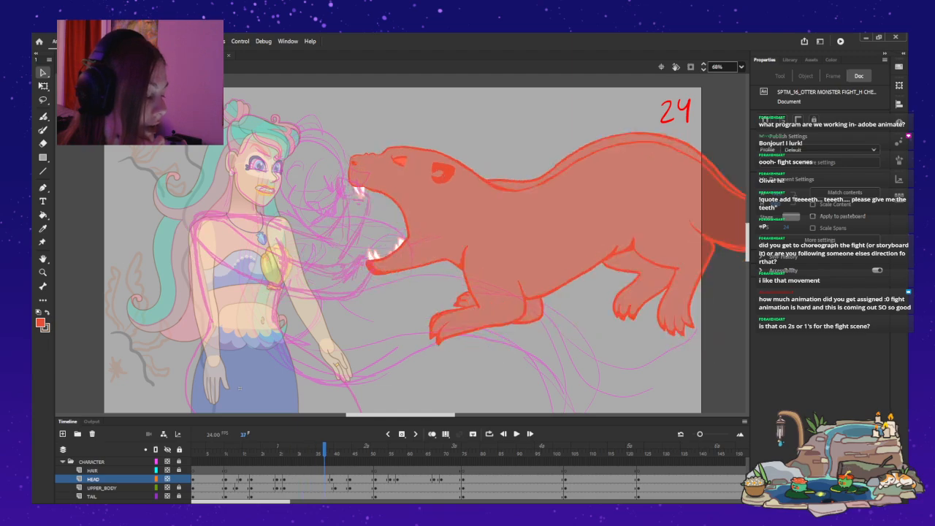
key("comma")
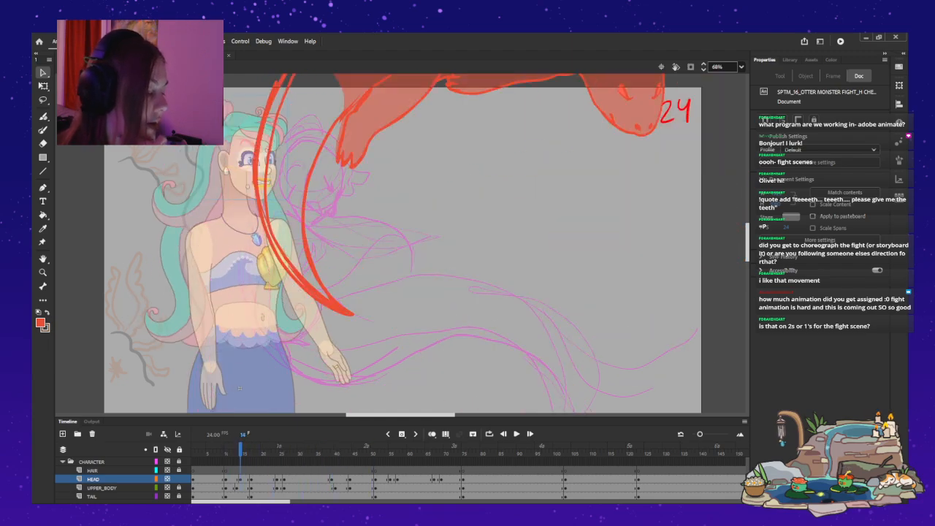
Flip between frames 13 and 14 of Layer_3 to compare the filled tail with the newly drawn tail outline.
scroll(238, 479, "up", 2)
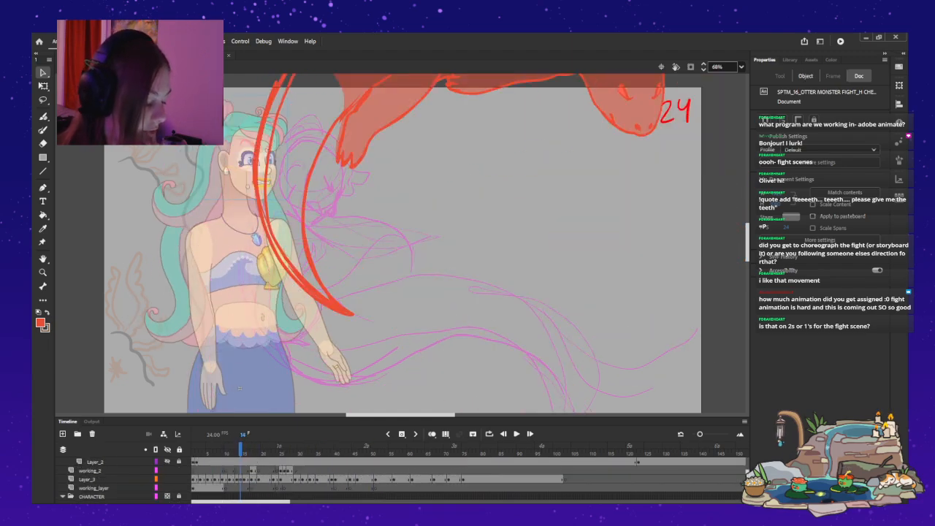
left_click(237, 480)
left_click(240, 479)
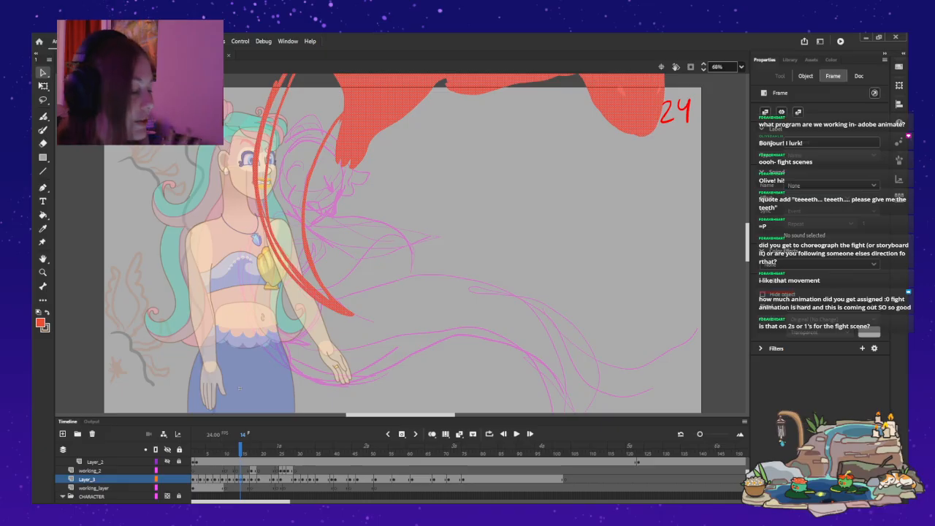
left_click(238, 388)
left_click(236, 479)
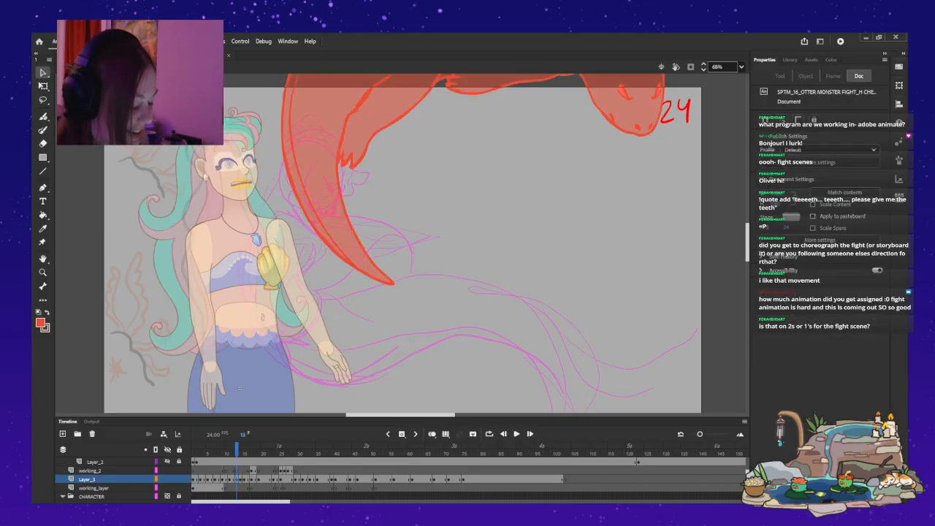
left_click(240, 479)
left_click(240, 388)
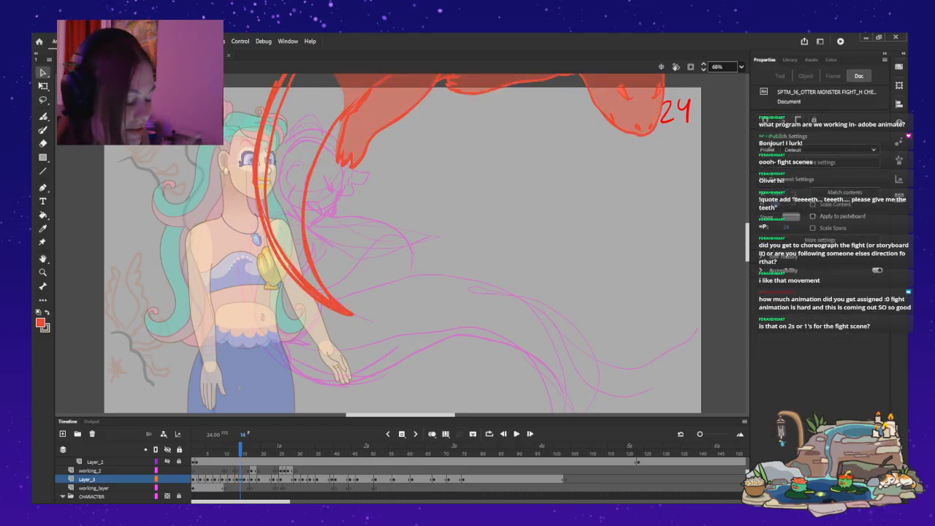
key("comma")
key("period")
key("comma")
key("period")
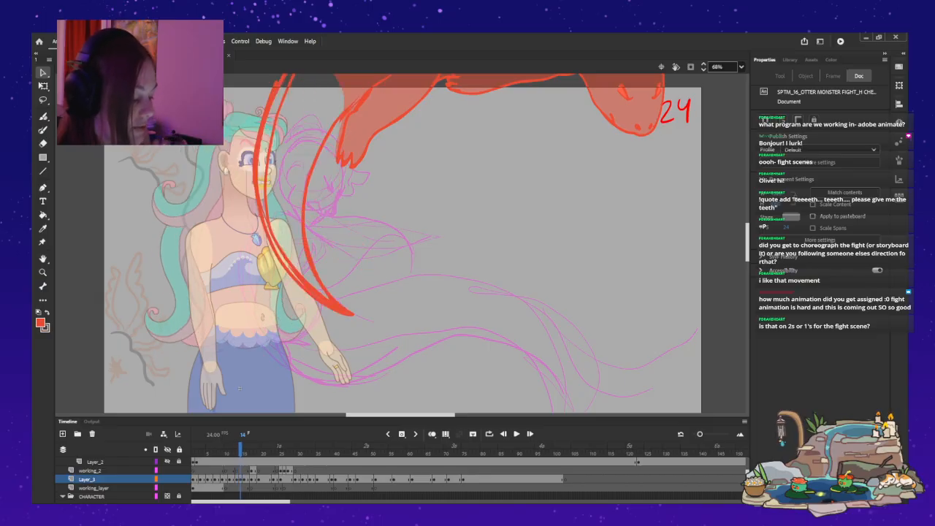
key("comma")
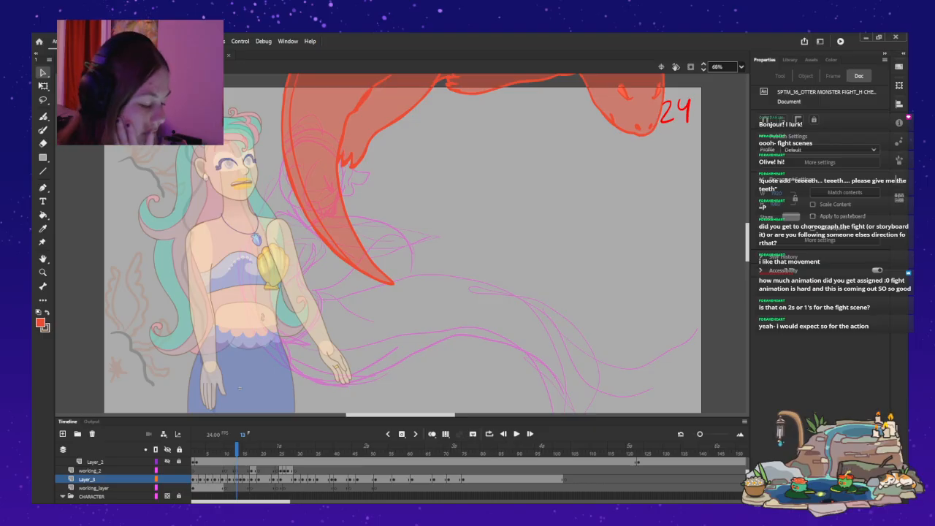
Play and step back and forth through frames 9 to 18 to check the otter's turn against the mermaid's pose, ending on frame 15.
key("Return")
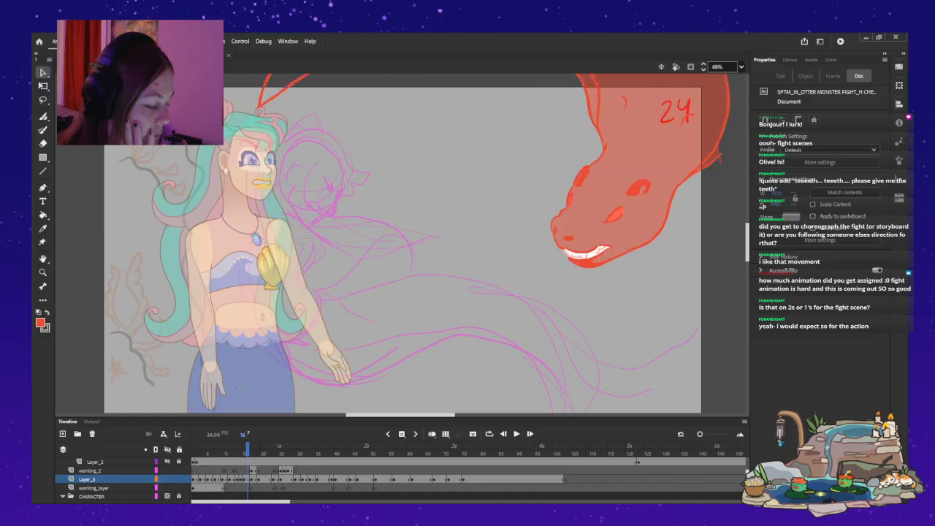
key("period")
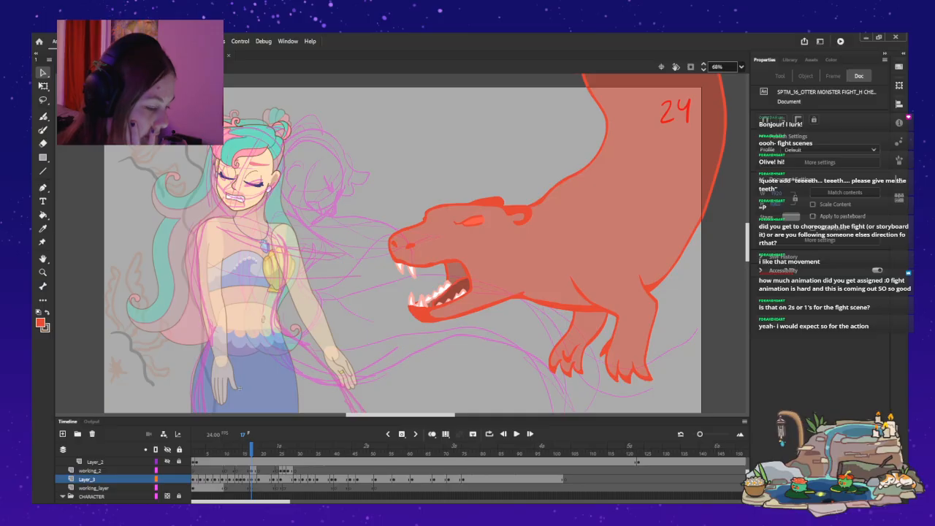
key("comma")
key("comma")
key("comma")
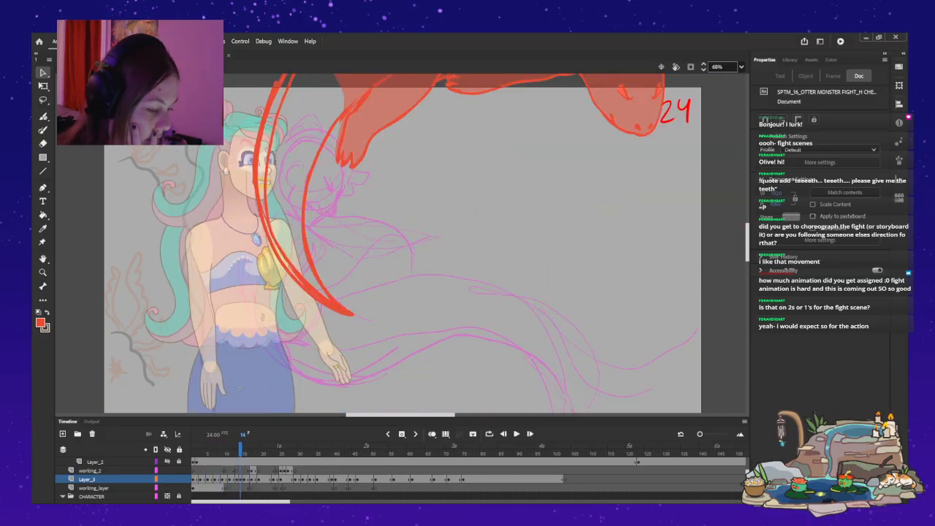
key("period")
key("period")
key("period")
key("period")
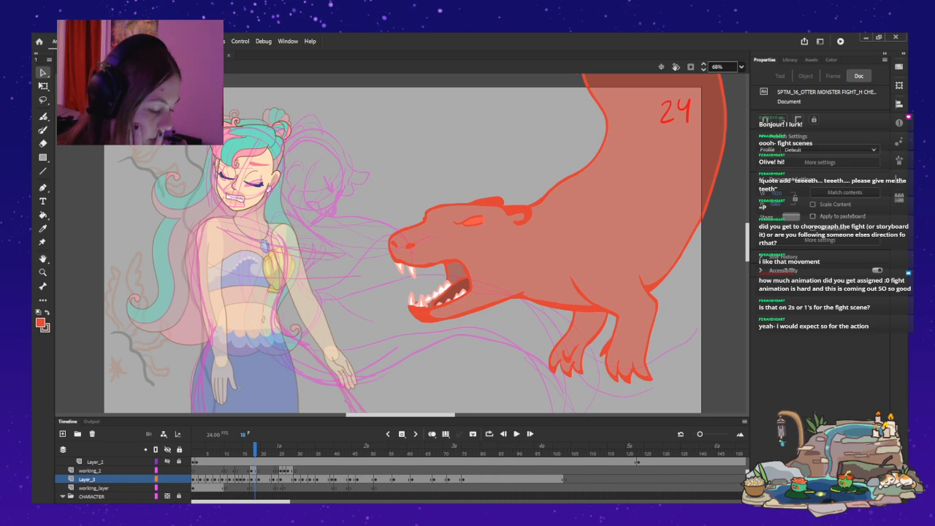
key("comma")
key("comma")
key("comma")
key("comma")
key("comma")
key("comma")
key("comma")
key("comma")
key("comma")
key("comma")
key("comma")
key("period")
key("period")
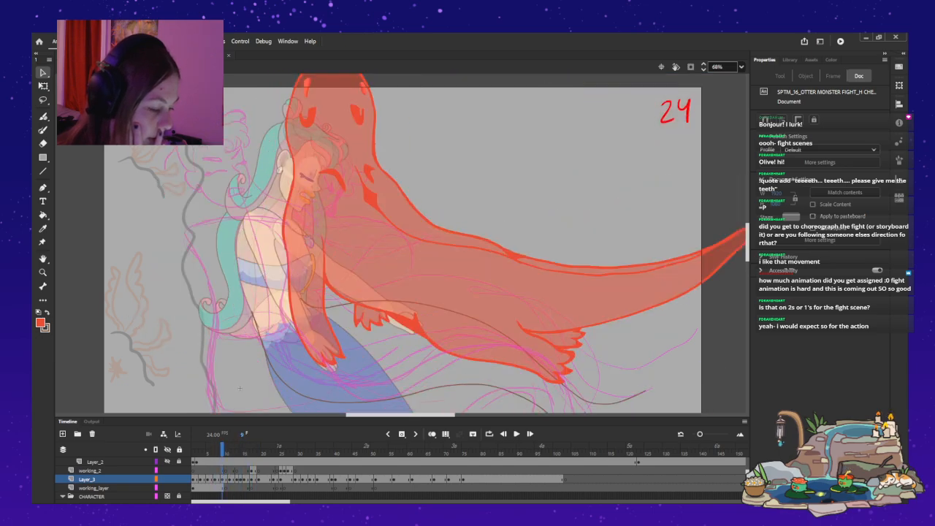
key("period")
key("period")
key("period")
key("period")
key("period")
key("period")
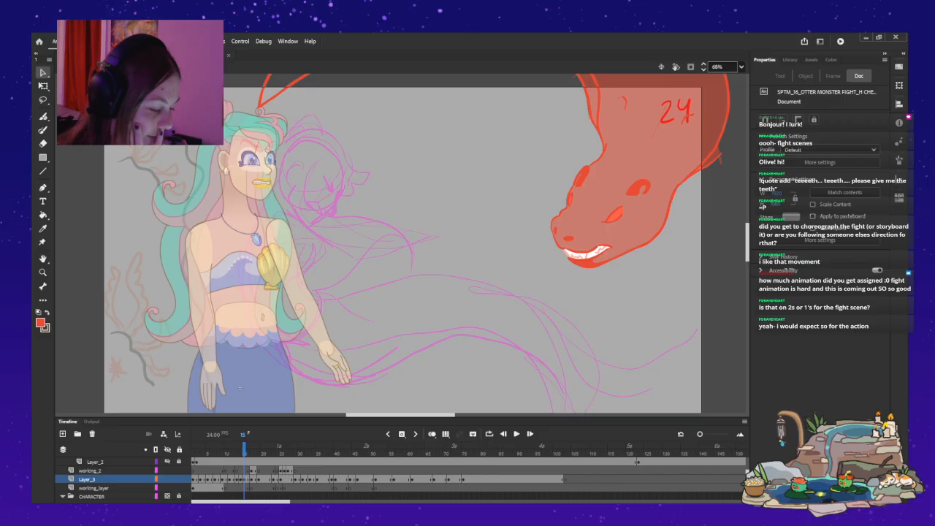
On frame 15 of the HEAD layer, change the mermaid's head to the front-facing pose with lowered eyelids and nudge it left.
key("ctrl+e")
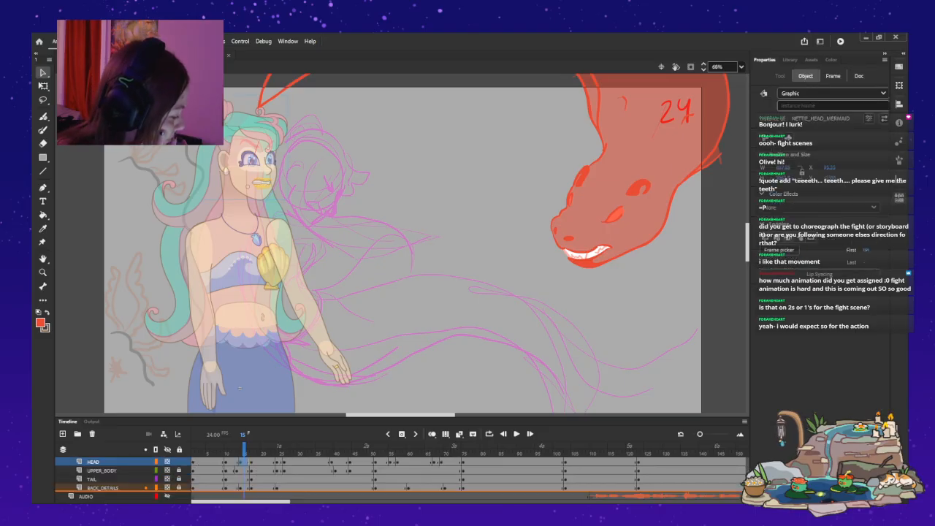
key("ctrl+z")
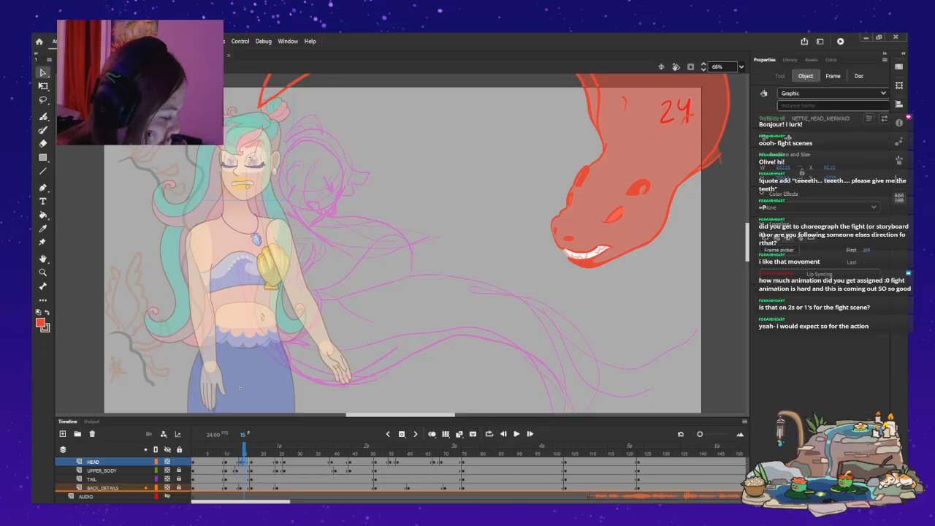
key("shift+Left")
key("shift+Left")
key("shift+Left")
key("shift+Left")
key("shift+Left")
key("shift+Left")
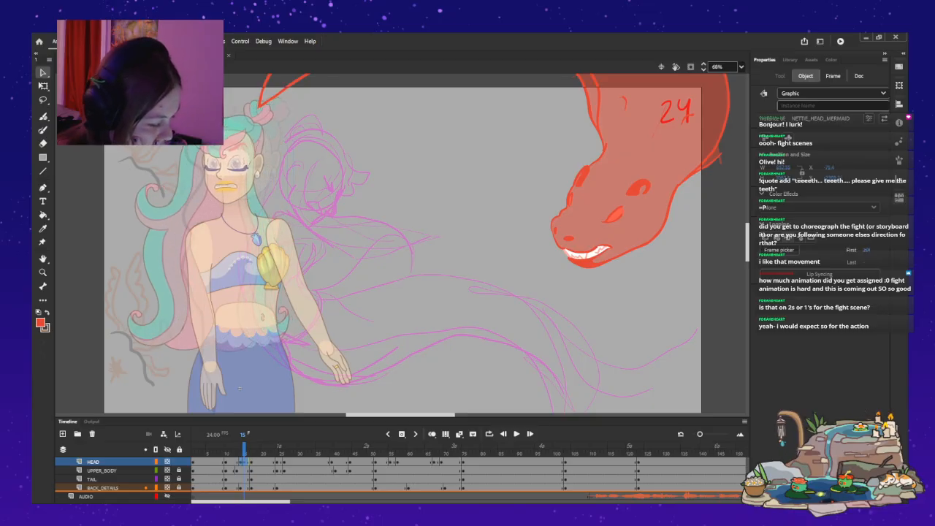
key("Left")
key("Left")
key("Left")
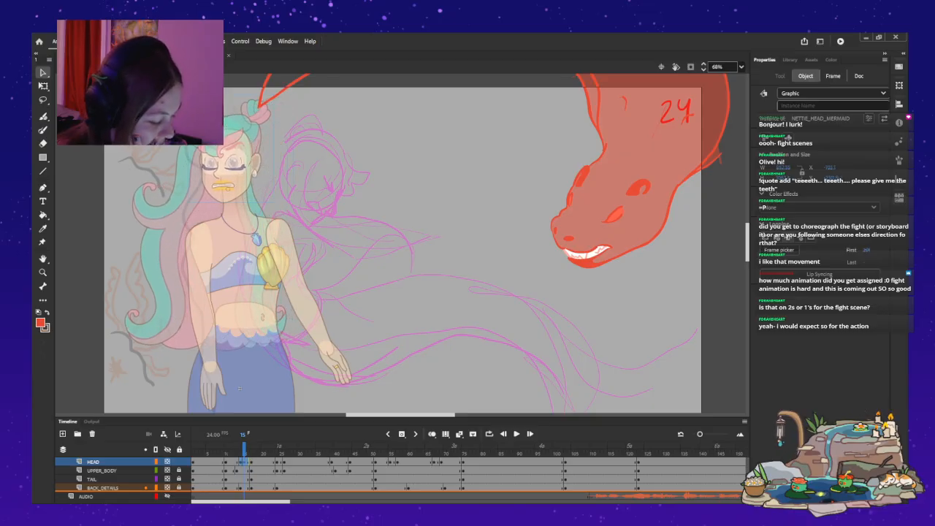
key("Escape")
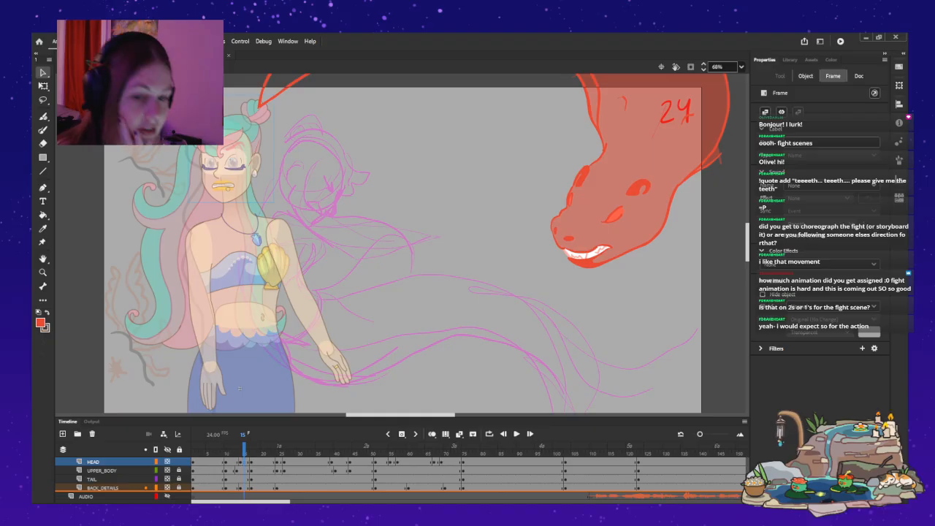
Compare the mermaid's head pose across frames 13 to 15 and undo the last adjustment to her head.
key("comma")
key("comma")
key("comma")
key("comma")
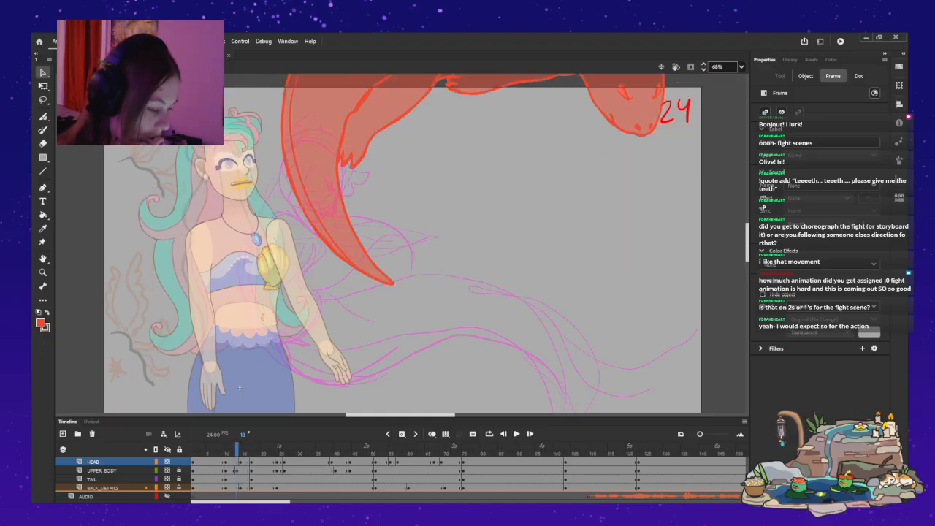
key("period")
key("period")
key("period")
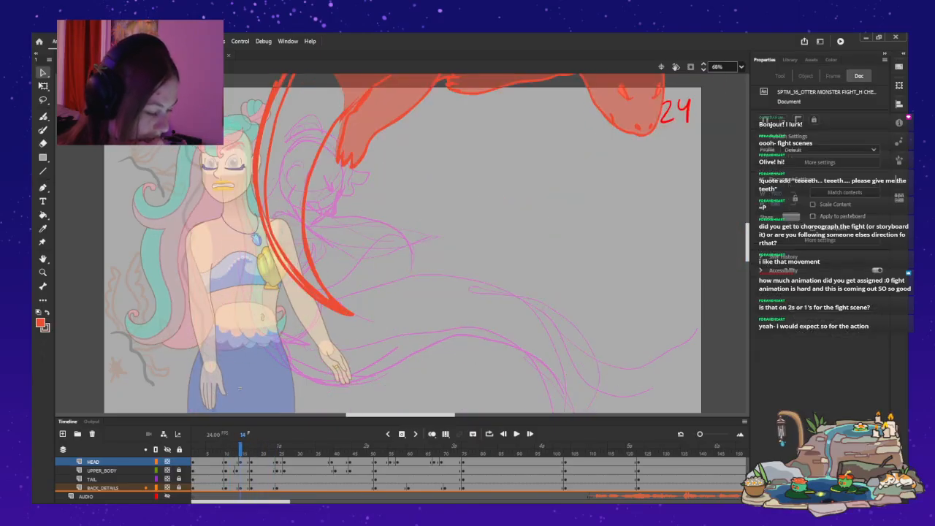
key("ctrl+z")
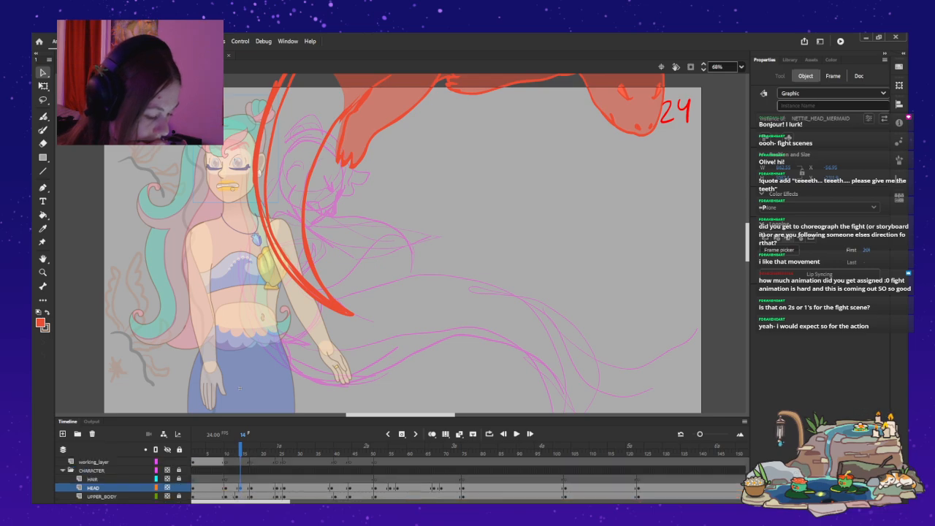
Step back and forth through frames 13 to 15 to check the mermaid's head turn, then return to frame 1.
key("period")
key("period")
key("period")
key("period")
key("period")
key("period")
key("comma")
key("comma")
key("comma")
key("comma")
key("comma")
key("comma")
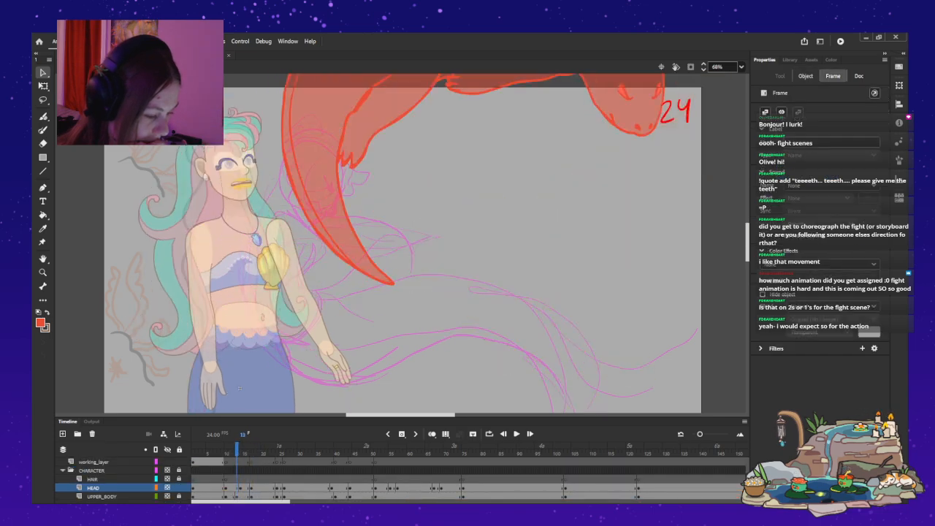
key("period")
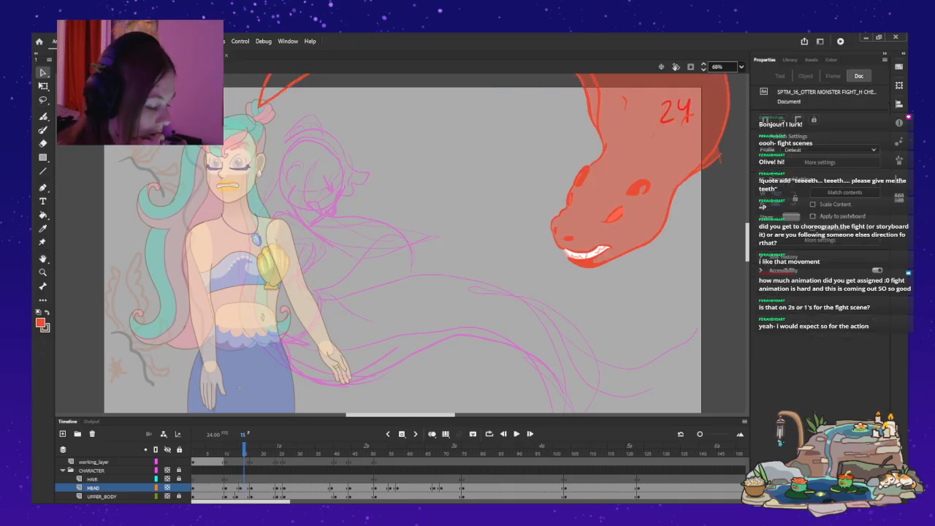
key("comma")
key("comma")
key("comma")
key("comma")
key("comma")
key("comma")
key("comma")
key("comma")
key("comma")
key("comma")
key("comma")
key("comma")
key("comma")
key("comma")
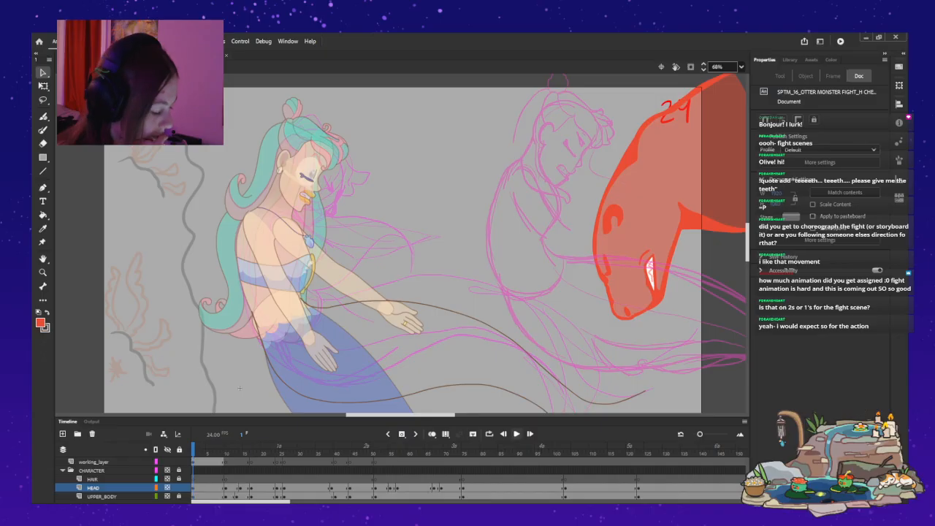
Play the otter fight from frame 1 to frame 56, then go back to frame 26 at the otter's open-mouthed attack.
key("Return")
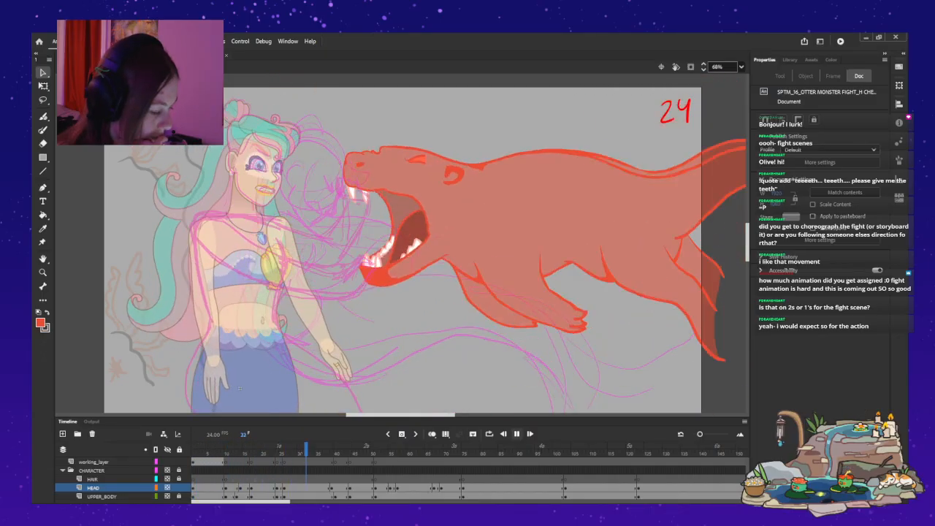
key("Return")
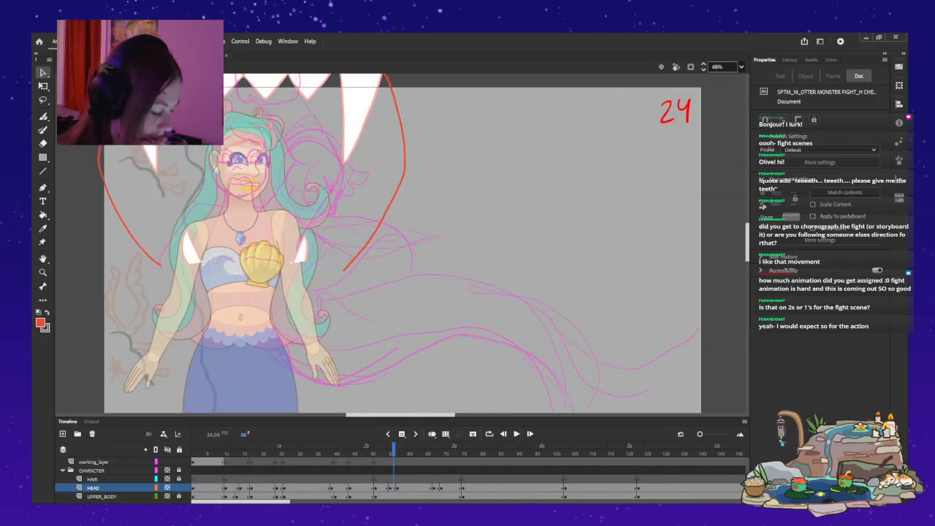
key("comma")
key("comma")
key("comma")
key("comma")
key("comma")
key("comma")
key("comma")
key("comma")
key("comma")
key("comma")
key("comma")
key("comma")
key("comma")
key("comma")
key("comma")
key("comma")
key("comma")
key("comma")
key("comma")
key("comma")
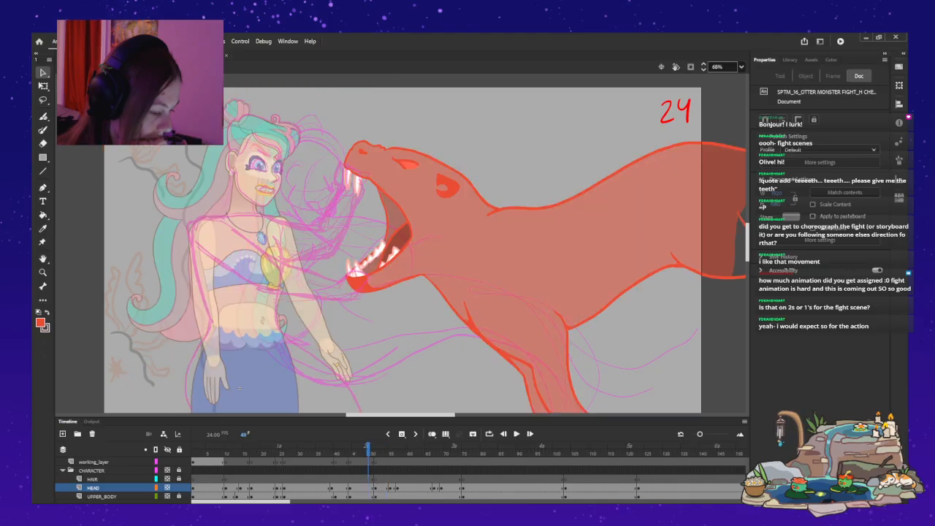
key("comma")
key("comma")
key("comma")
key("comma")
key("comma")
key("comma")
key("comma")
key("comma")
key("comma")
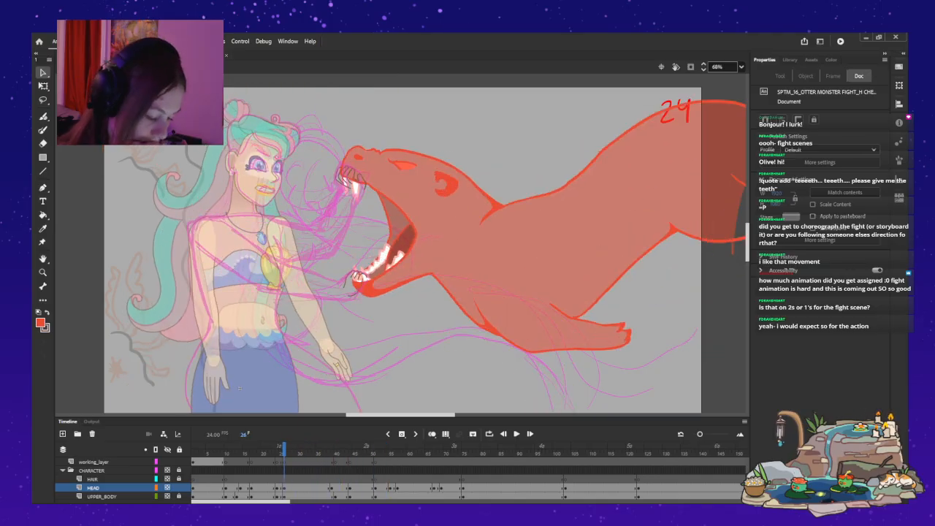
Select the working_2 layer and flip between frames 25 to 27 to compare the fingers gripping the otter's upper jaw.
scroll(402, 478, "up", 1)
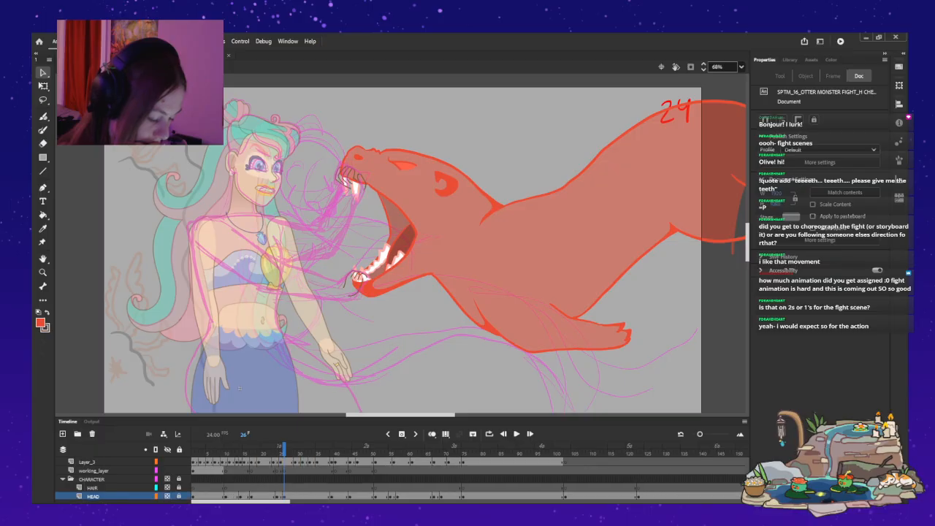
scroll(401, 478, "up", 1)
left_click(90, 462)
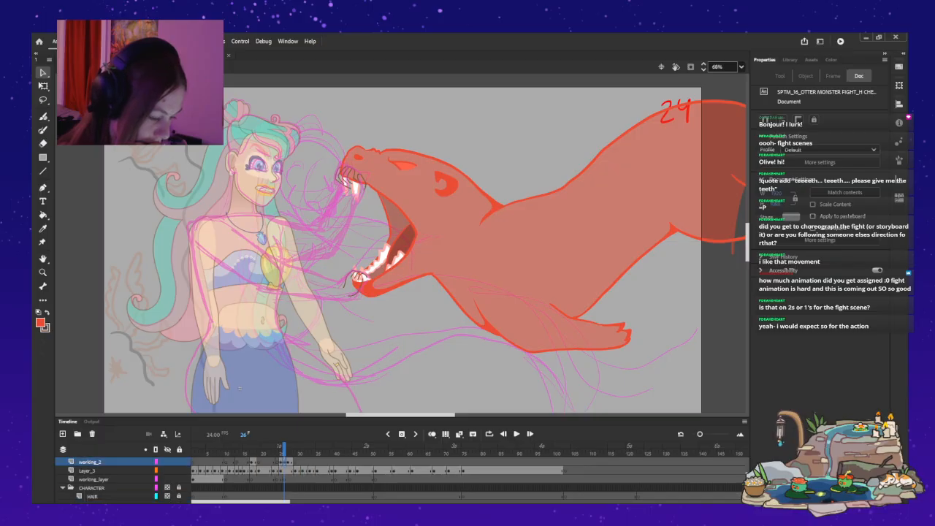
key("period")
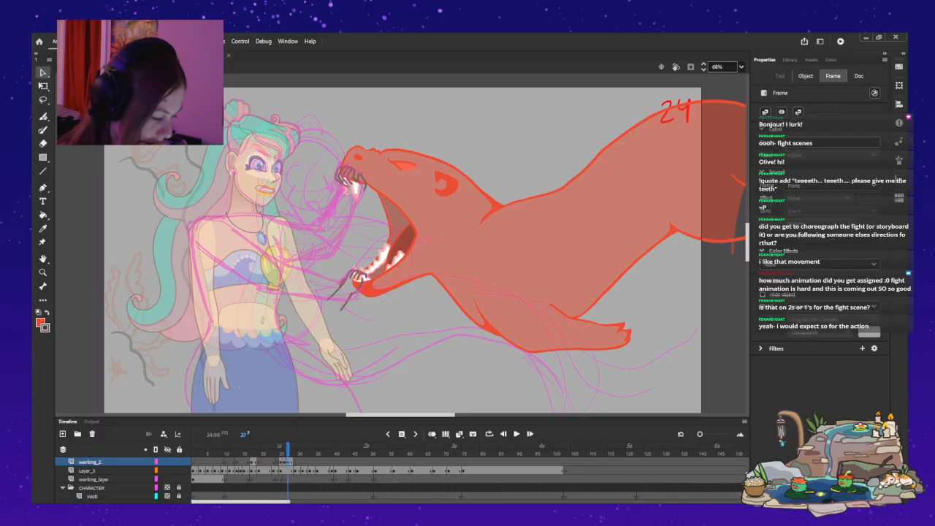
key("F6")
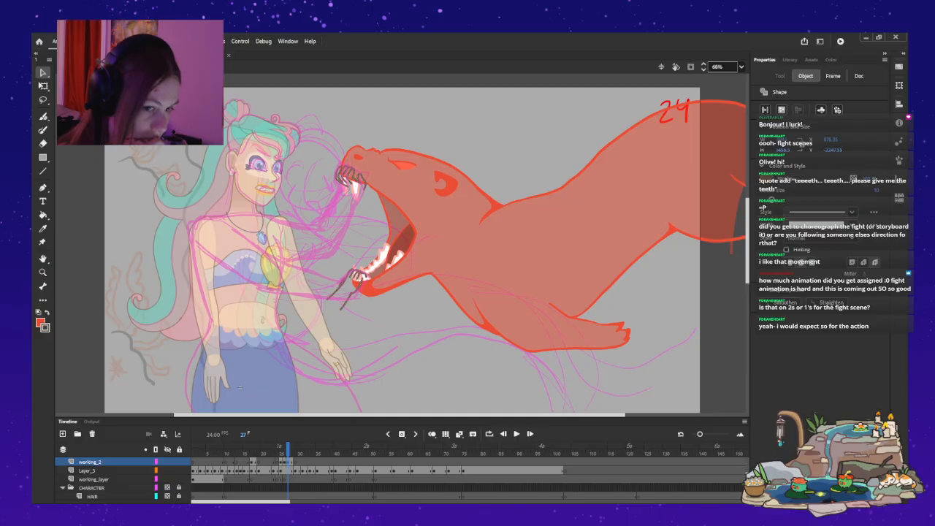
key("ctrl+=")
key("ctrl+=")
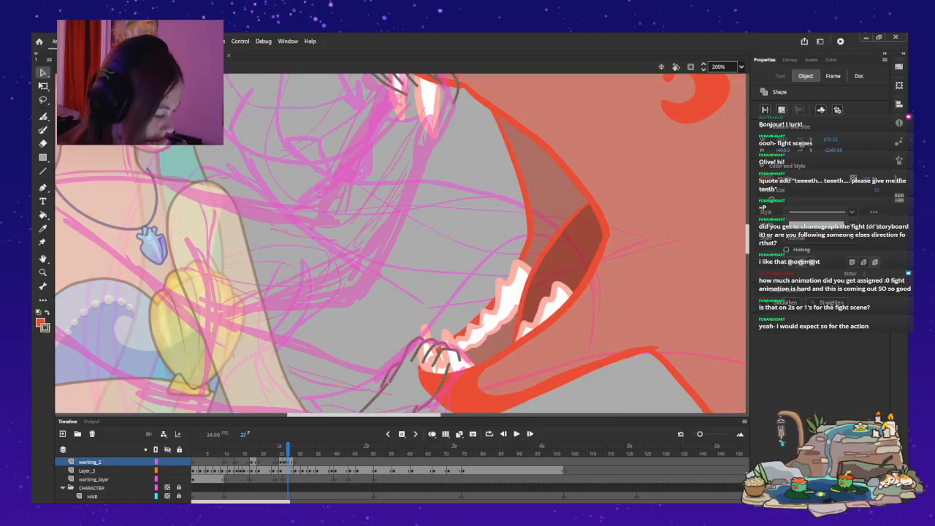
scroll(401, 243, "up", 3)
key("comma")
key("period")
key("comma")
key("comma")
key("period")
key("period")
key("comma")
key("period")
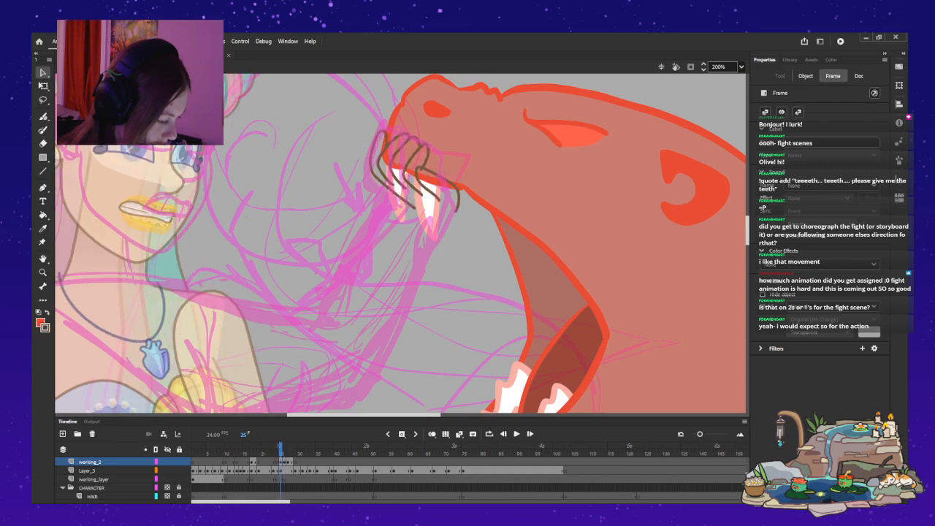
key("comma")
Flip between frames 25 to 27 to compare the hand drawings on the otter's lower jaw.
scroll(400, 243, "down", 3)
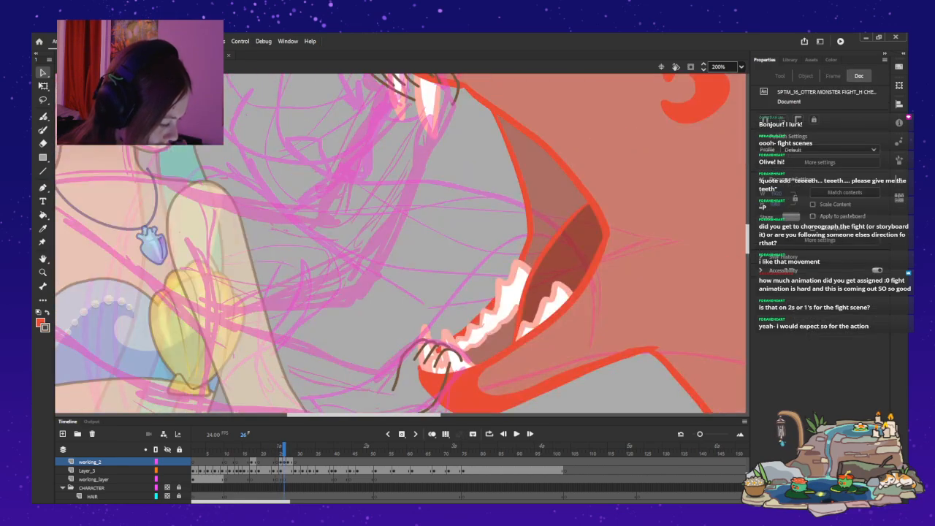
key("period")
key("comma")
key("comma")
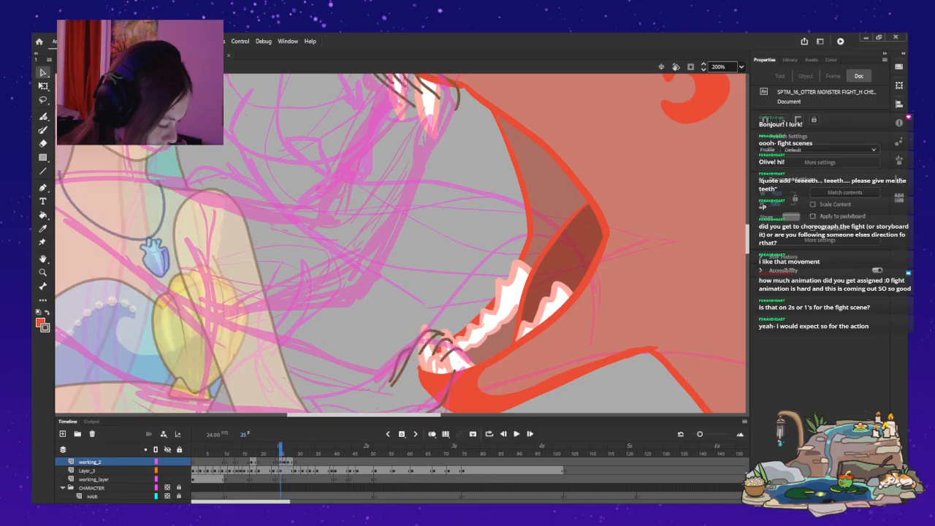
key("period")
key("comma")
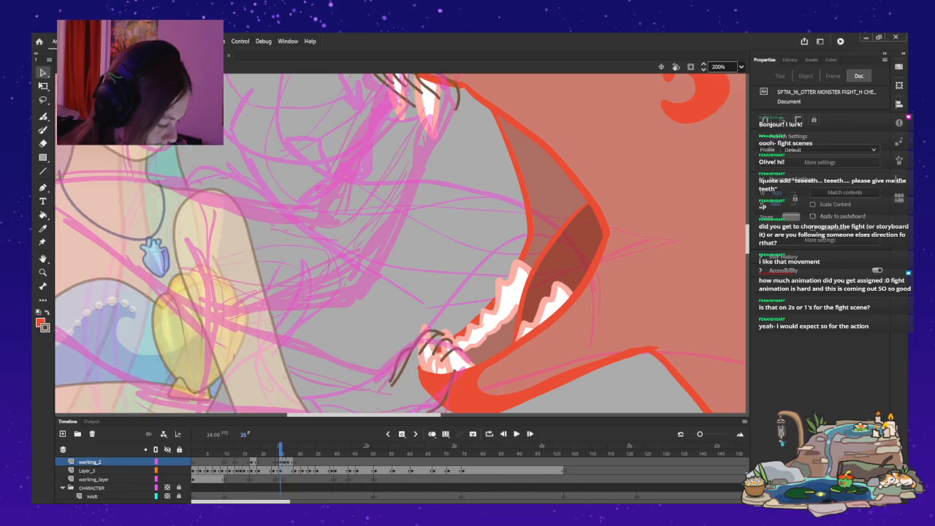
key("period")
key("period")
Move the working_2 drawing from frame 26 to frame 28 and insert a blank keyframe on frame 26.
left_click(284, 462)
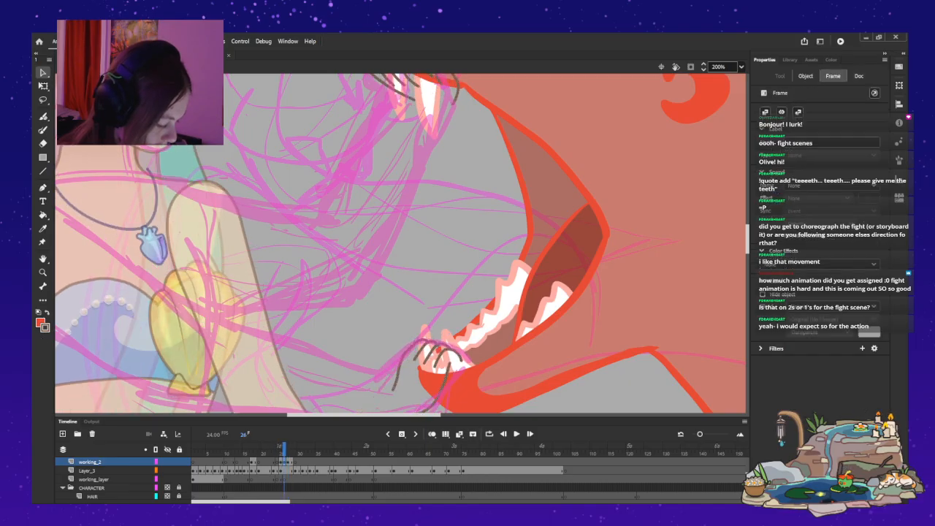
key("comma")
key("period")
left_click_drag(284, 461, 291, 461)
key("comma")
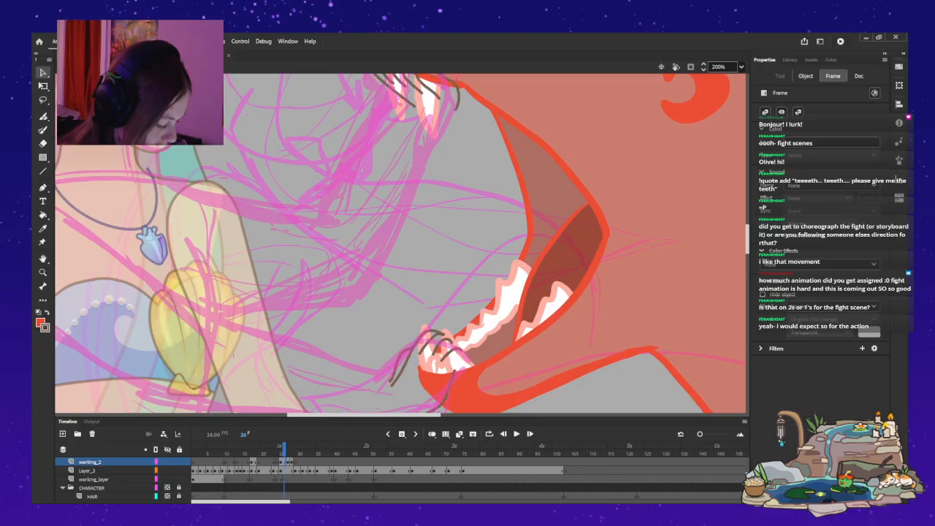
key("F7")
scroll(400, 243, "up", 3)
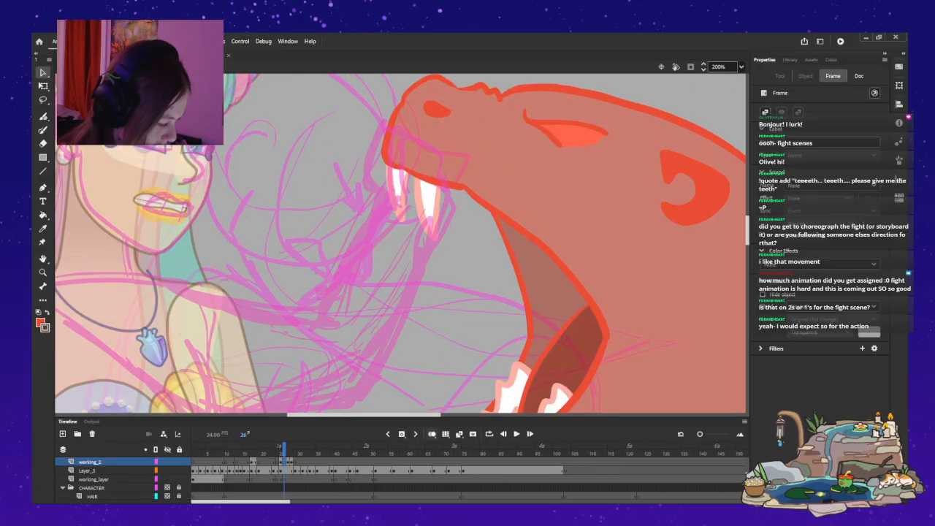
Turn on onion skinning with Layer_3 locked, and select the nettie layer in the ROUGH folder.
left_click(432, 434)
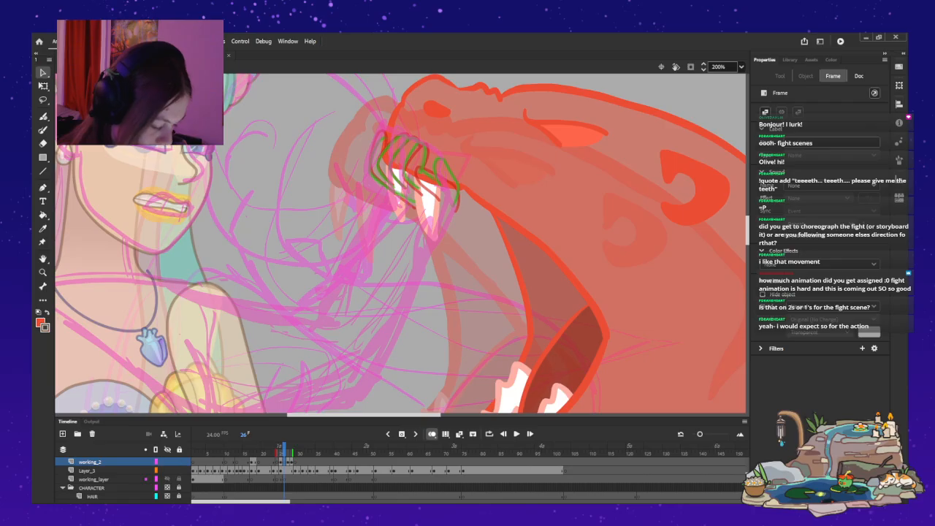
left_click(179, 470)
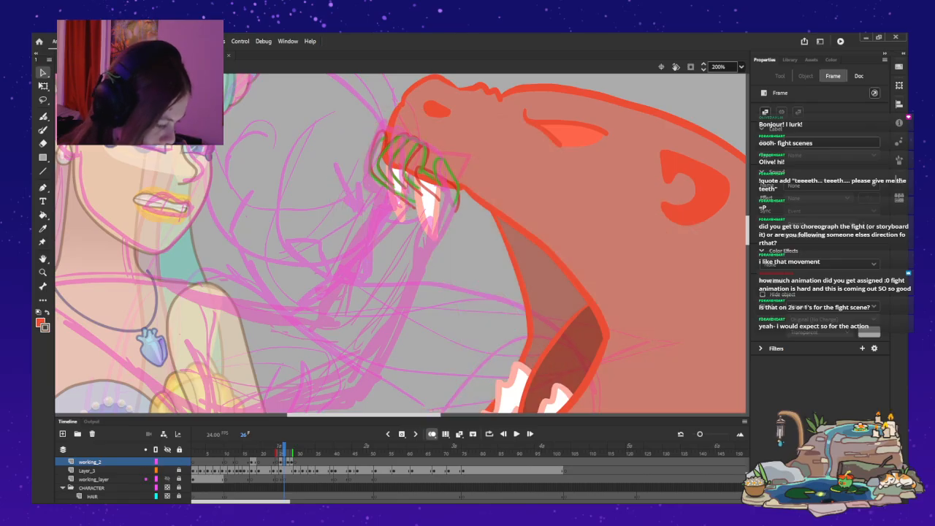
scroll(175, 479, "up", 3)
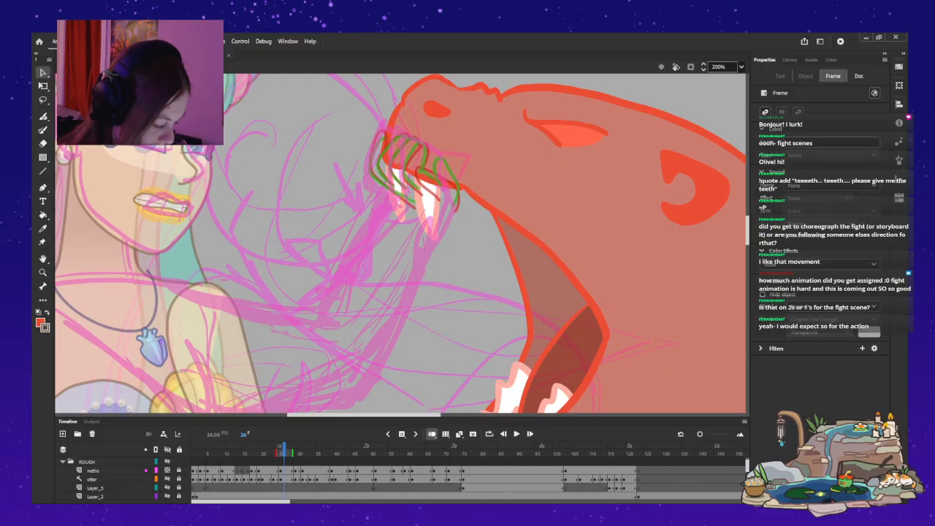
left_click(93, 471)
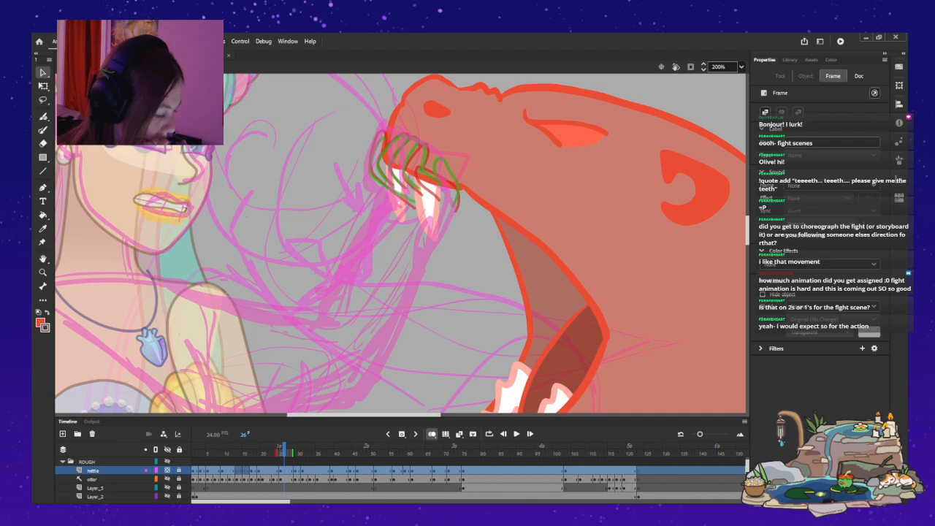
scroll(400, 243, "up", 3)
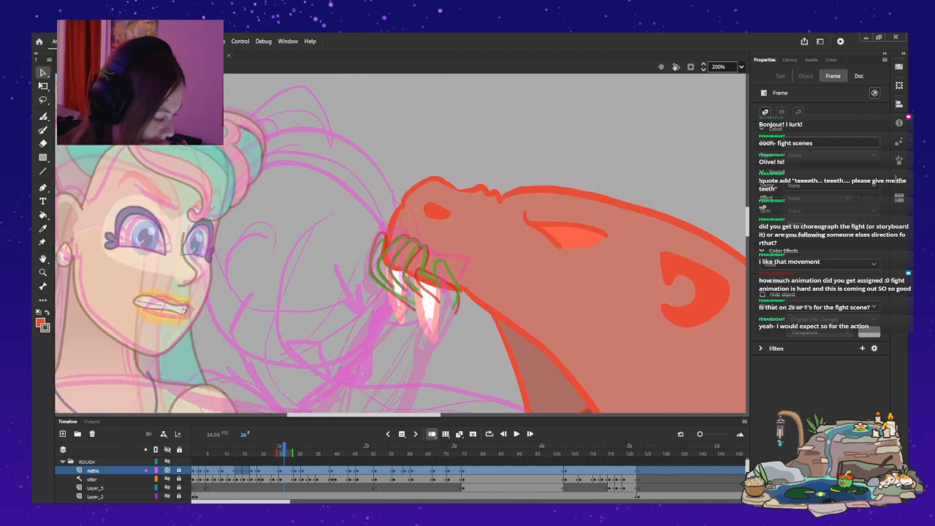
Hide the blocking layer in the main scene and reopen the mermaid symbol on frame 26.
key("ctrl+2")
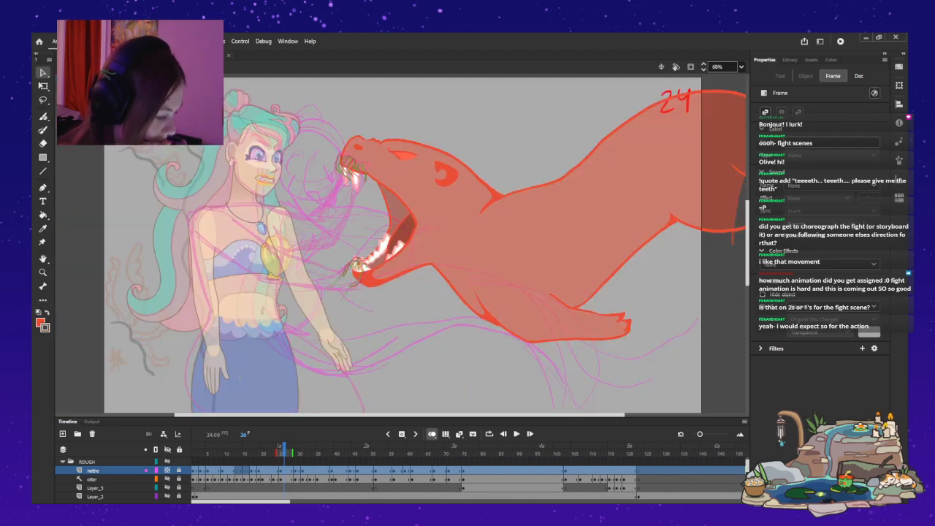
double_click(240, 379)
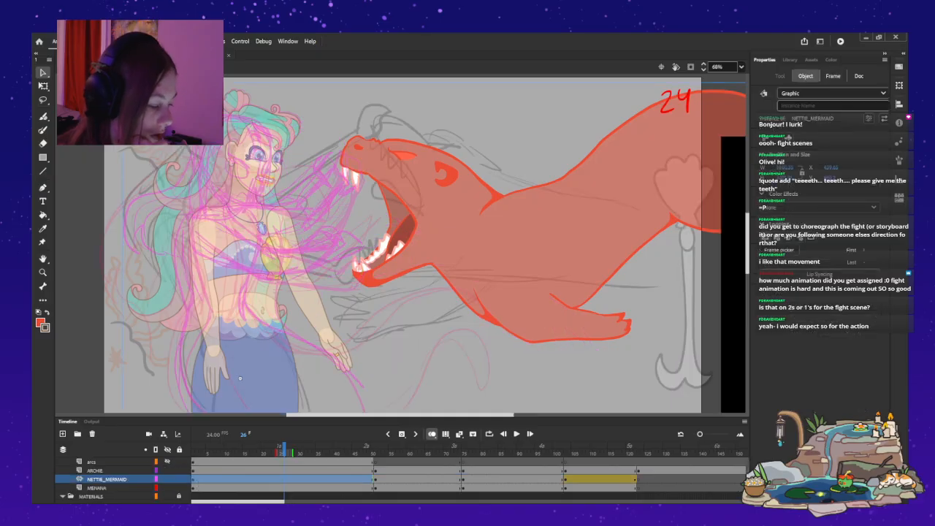
left_click(179, 479)
scroll(179, 479, "up", 2)
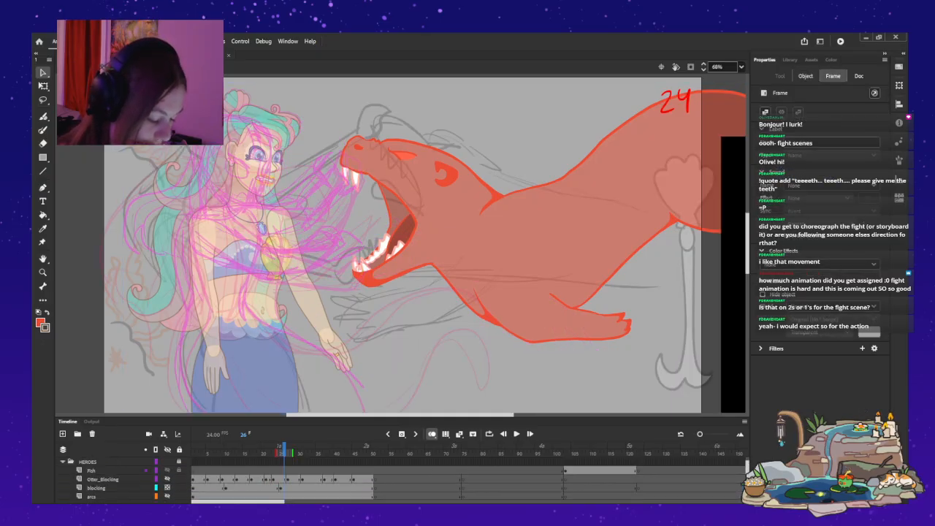
left_click(167, 488)
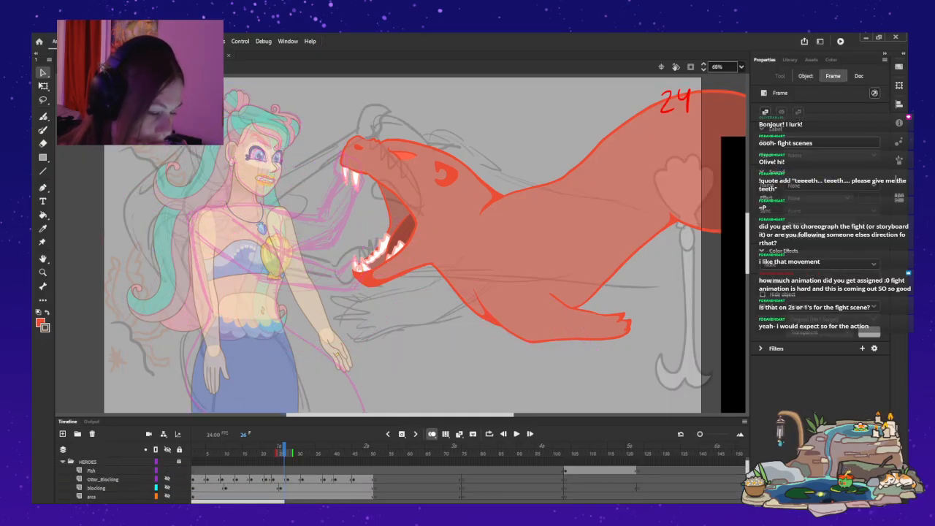
double_click(239, 378)
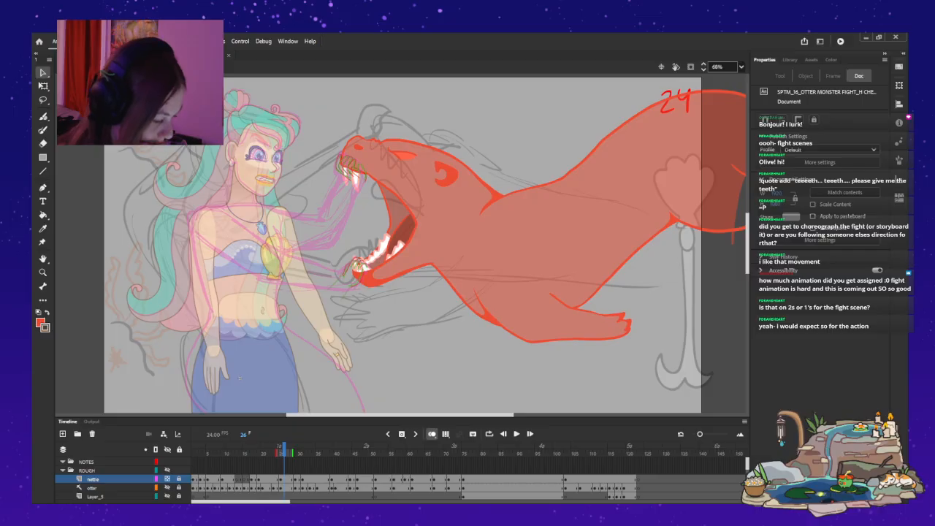
scroll(240, 378, "down", 3)
key("ctrl+equal")
key("ctrl+equal")
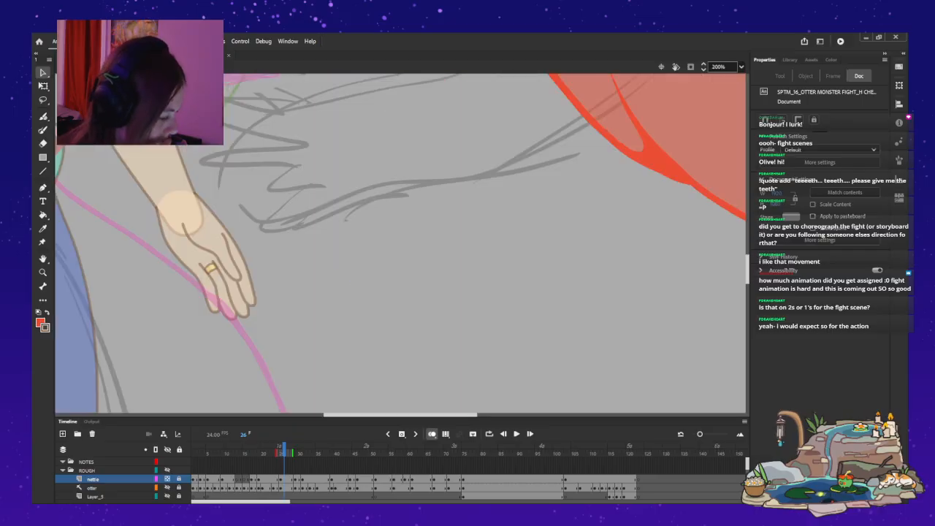
scroll(401, 243, "up", 3)
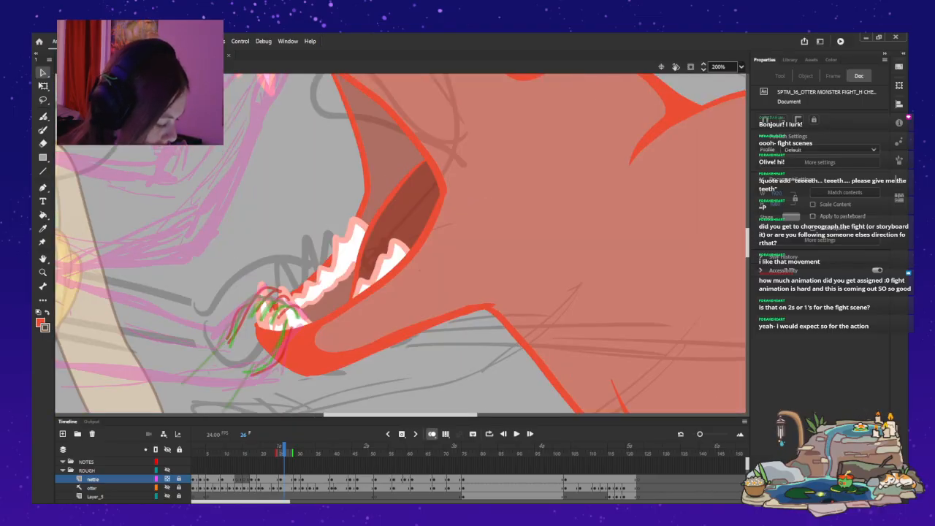
scroll(400, 245, "left", 3)
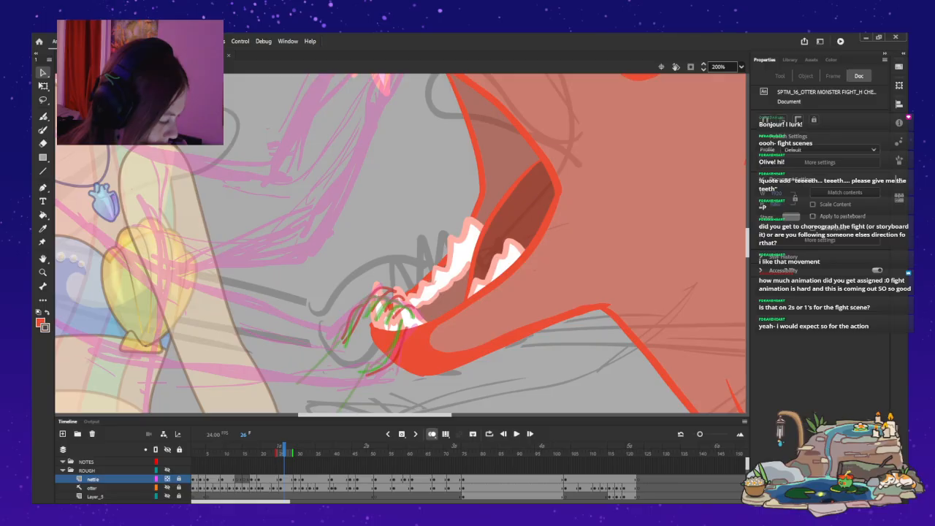
Select the working_2 layer for painting and shorten the onion skin range to end at frame 26.
scroll(401, 246, "up", 1)
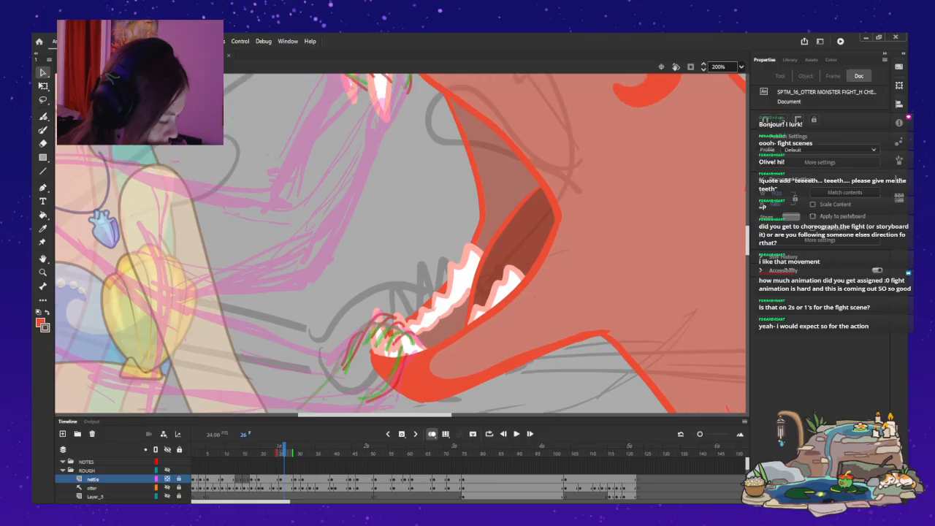
key("y")
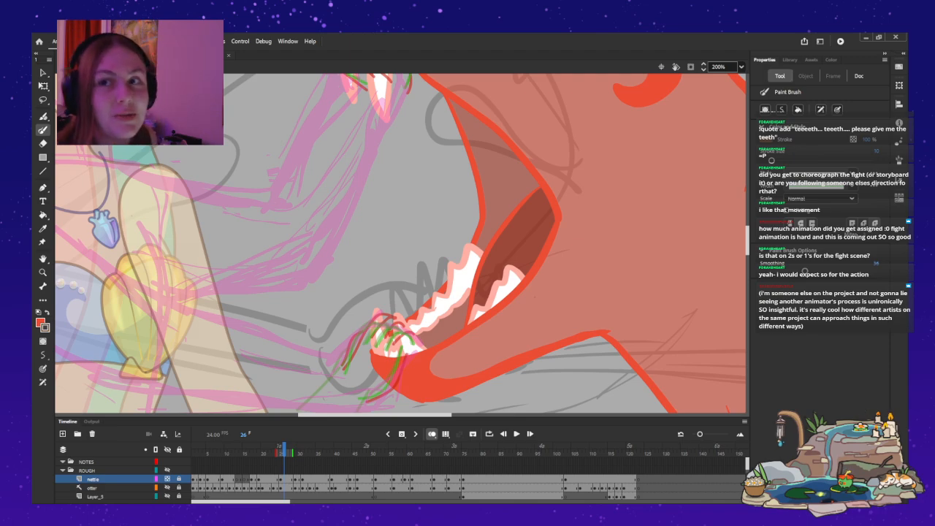
scroll(79, 487, "down", 2)
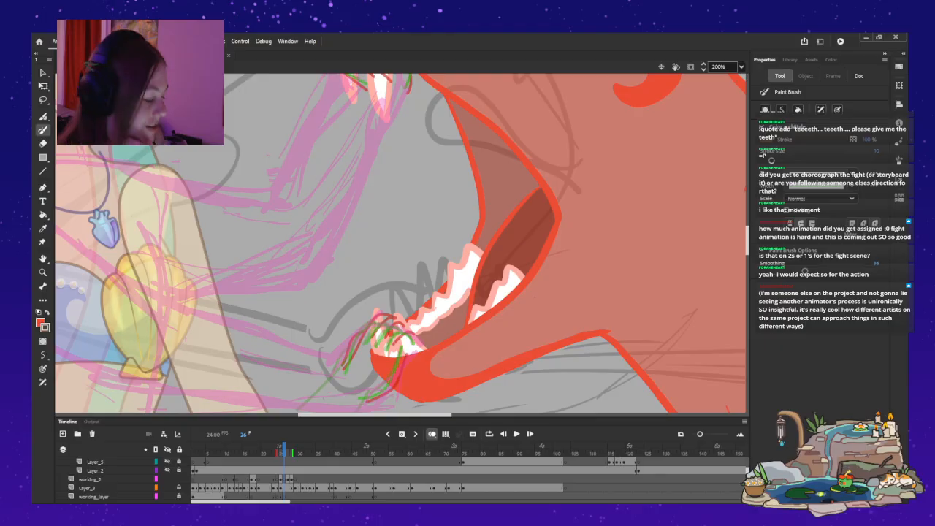
left_click(89, 479)
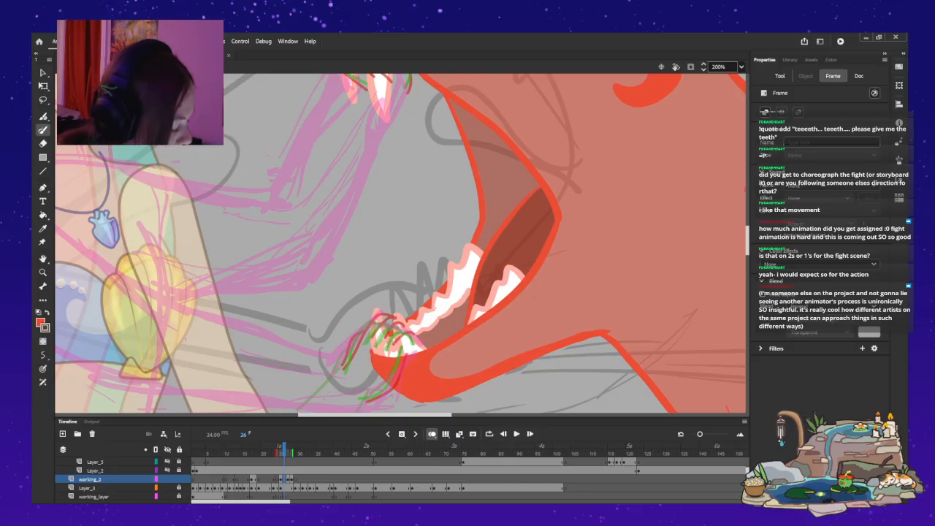
left_click_drag(292, 453, 284, 453)
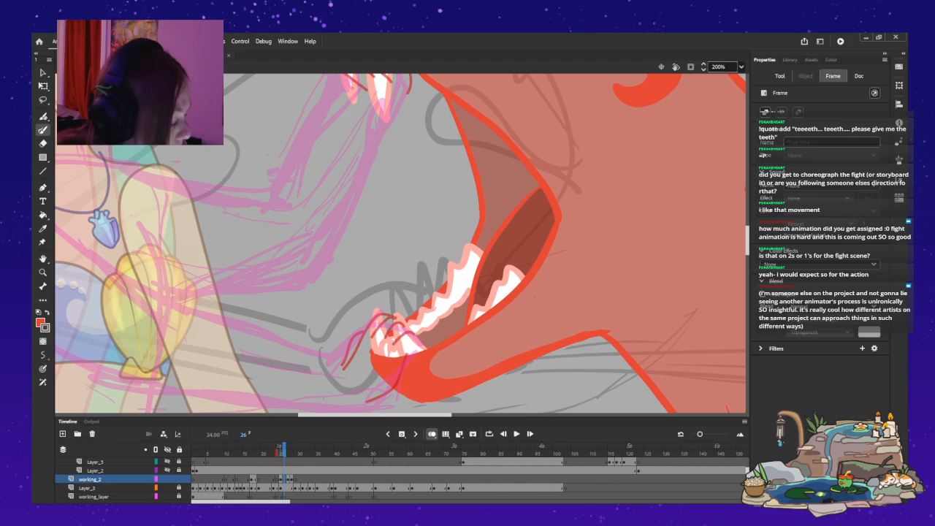
Paint the fingers and wrist edges of the mermaid's hand gripping the otter's lower jaw on frame 26.
scroll(400, 244, "down", 5)
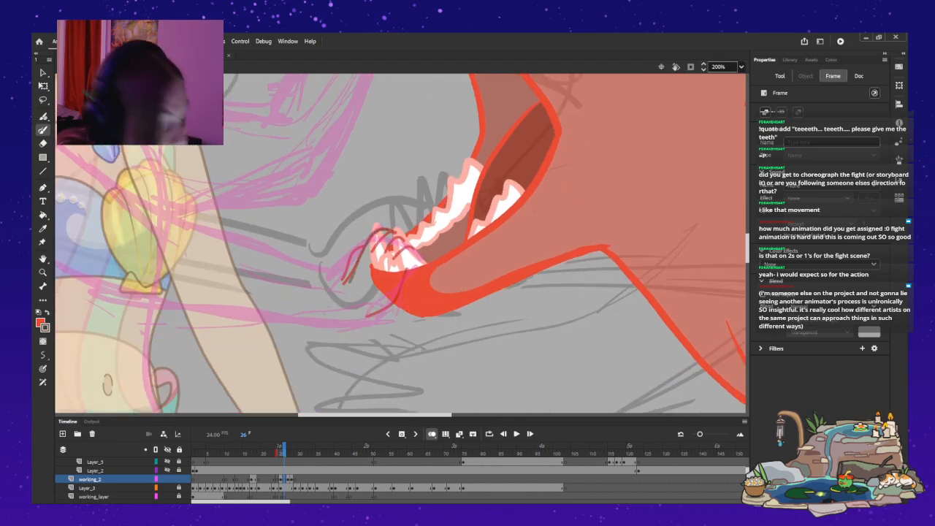
mouse_move(387, 231)
left_mouse_down()
mouse_move(349, 284)
mouse_move(387, 227)
left_mouse_up()
key("ctrl+z")
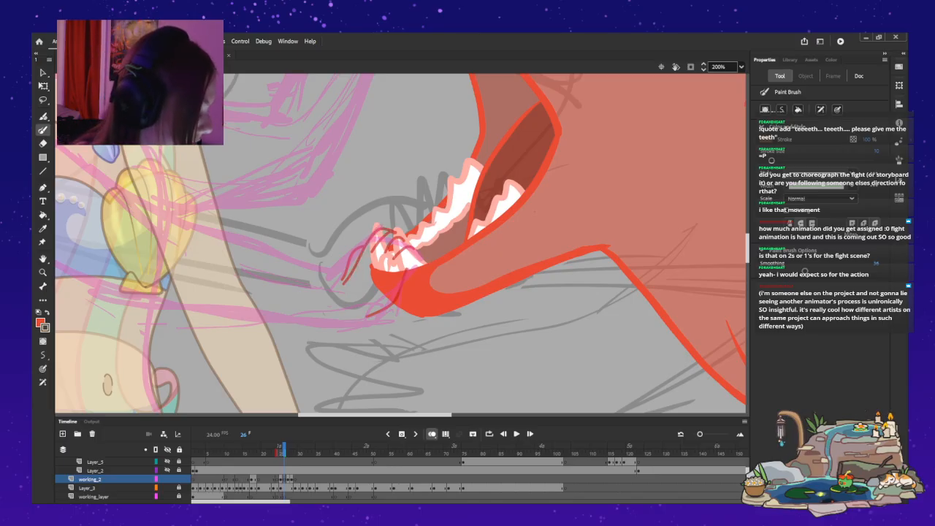
mouse_move(372, 253)
left_mouse_down()
mouse_move(388, 232)
mouse_move(405, 236)
left_mouse_up()
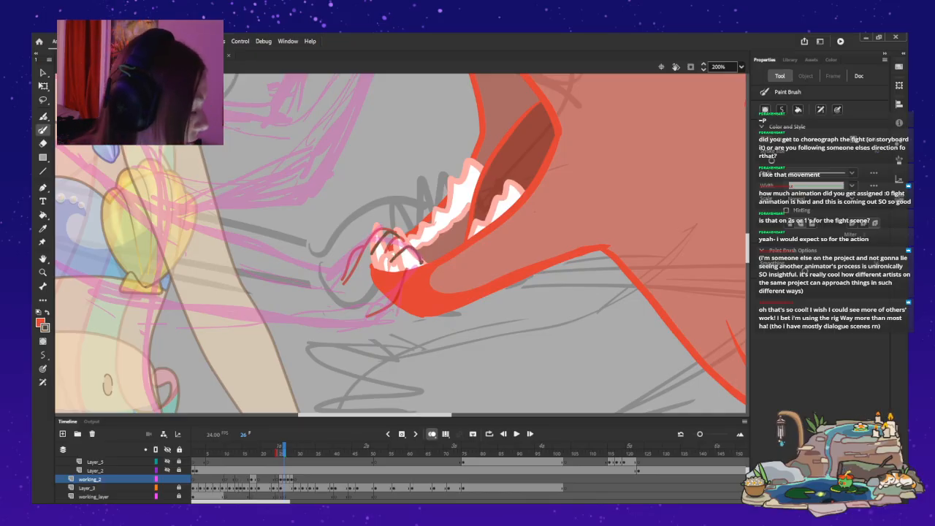
mouse_move(394, 259)
left_mouse_down()
mouse_move(404, 249)
mouse_move(421, 261)
left_mouse_up()
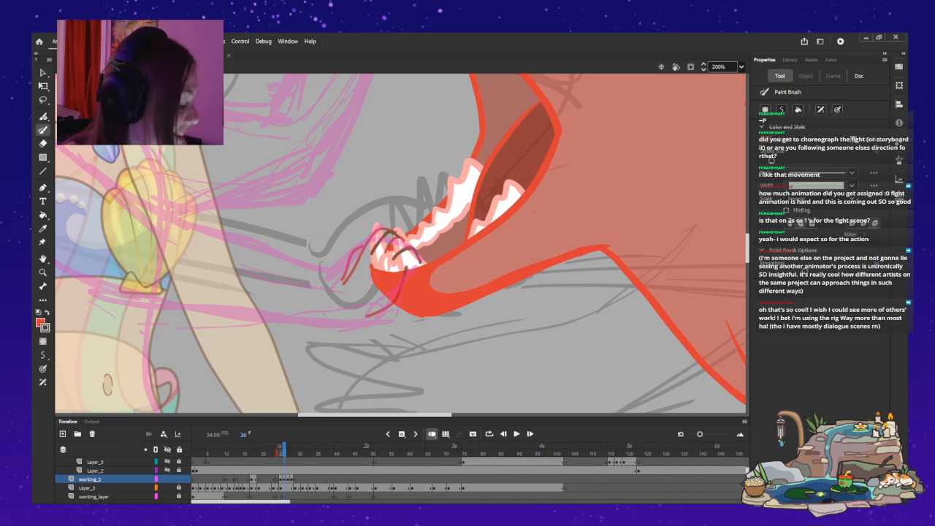
left_click_drag(394, 293, 367, 318)
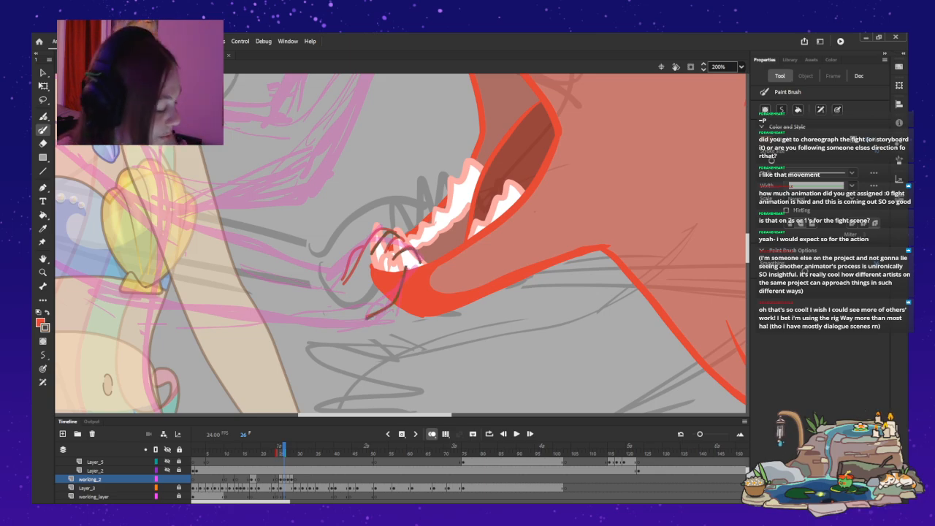
left_click_drag(392, 244, 411, 247)
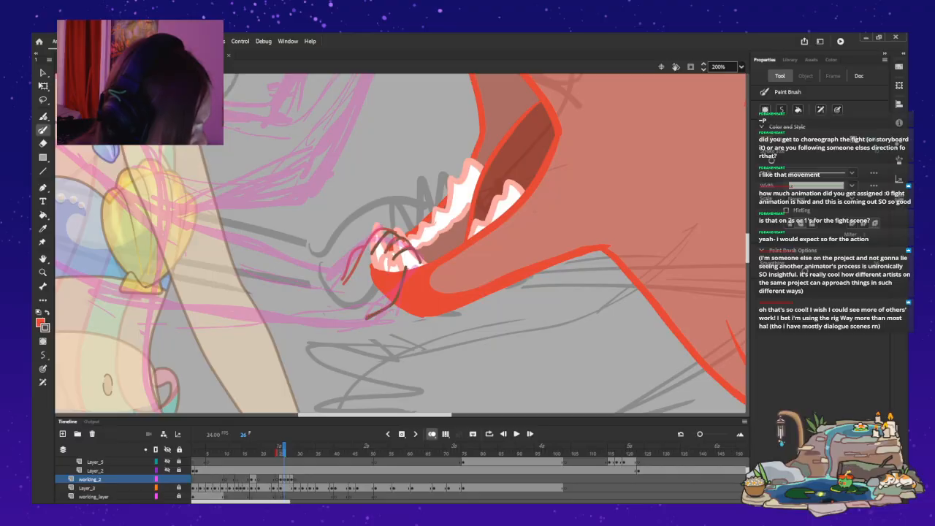
key("ctrl+z")
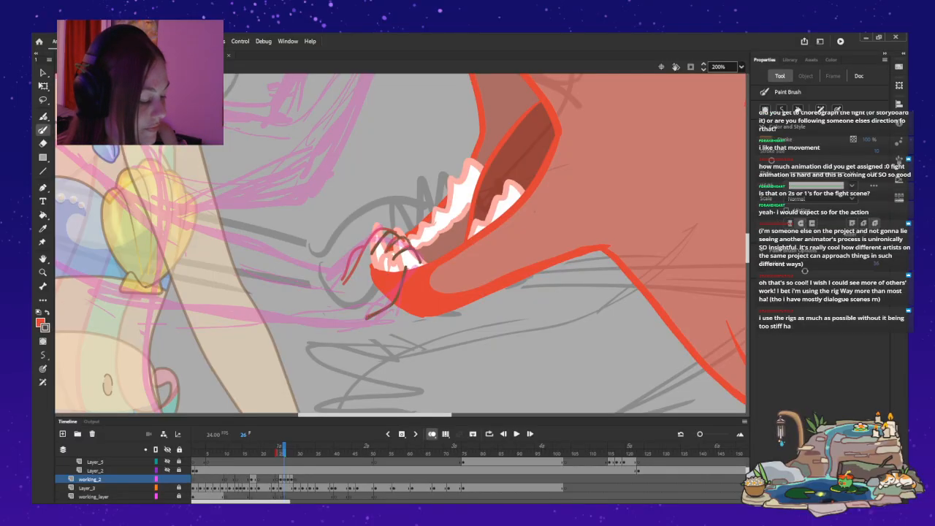
left_click_drag(386, 251, 411, 245)
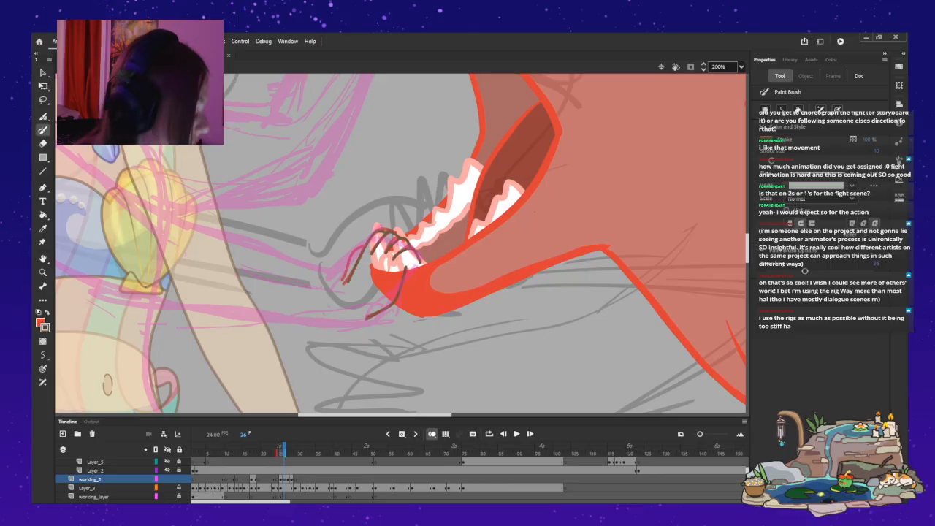
mouse_move(343, 288)
left_mouse_down()
mouse_move(356, 248)
mouse_move(350, 254)
left_mouse_up()
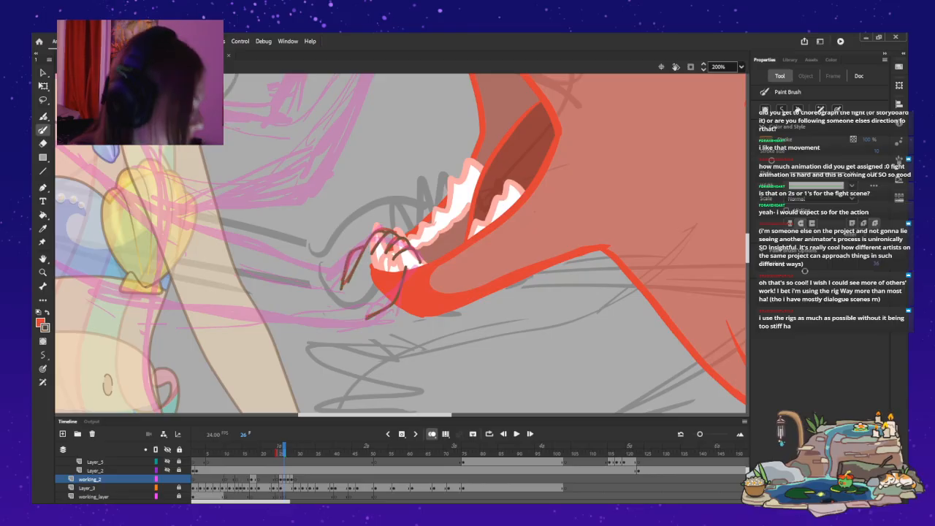
Paint the finger lines of the mermaid's other hand curling over the otter's upper jaw and teeth on frame 26.
scroll(400, 243, "up", 5)
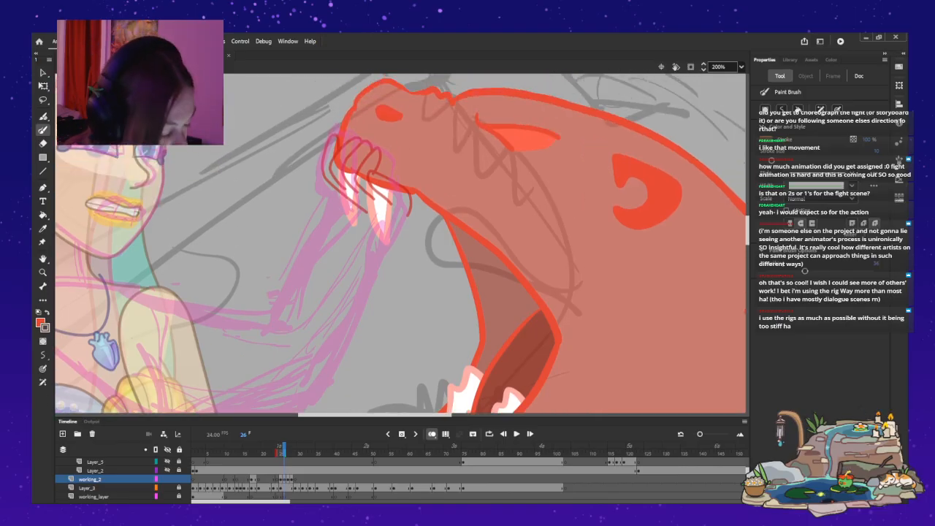
mouse_move(356, 176)
left_mouse_down()
mouse_move(372, 198)
mouse_move(393, 201)
left_mouse_up()
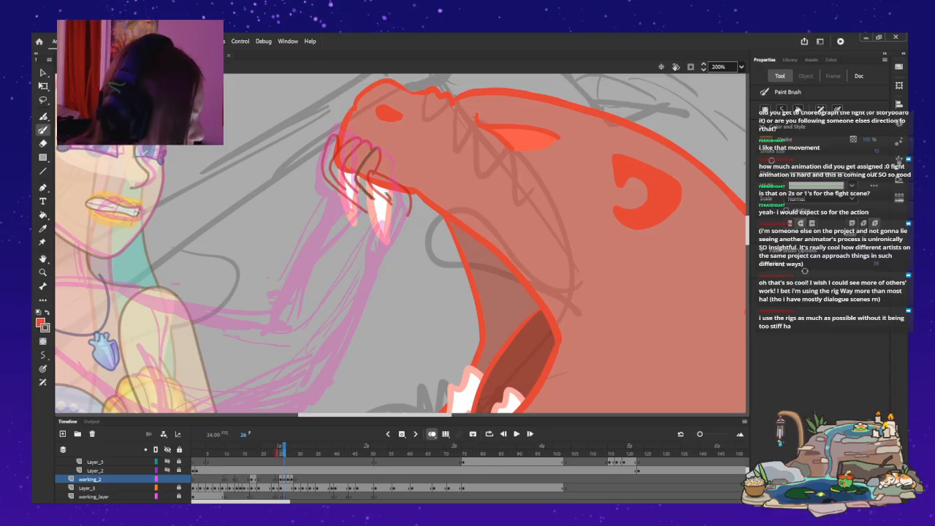
mouse_move(384, 165)
left_mouse_down()
mouse_move(406, 187)
mouse_move(408, 217)
left_mouse_up()
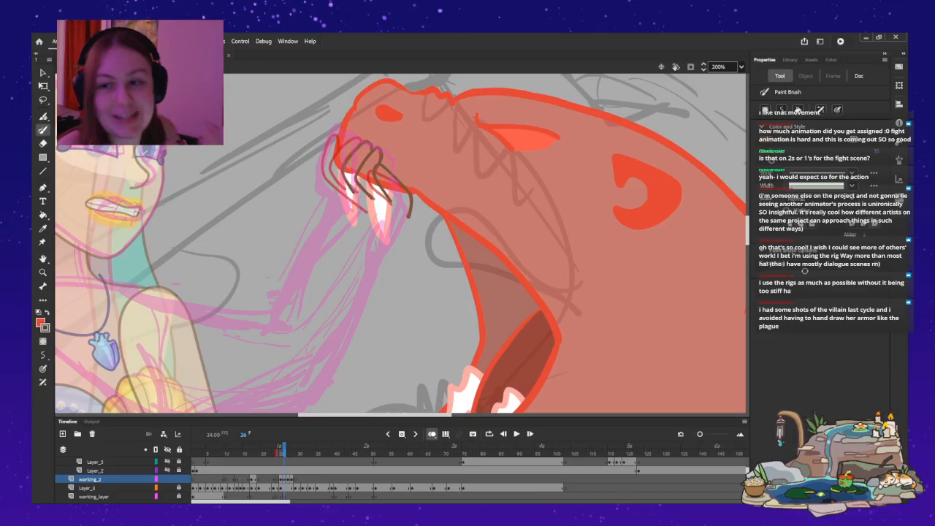
key("v")
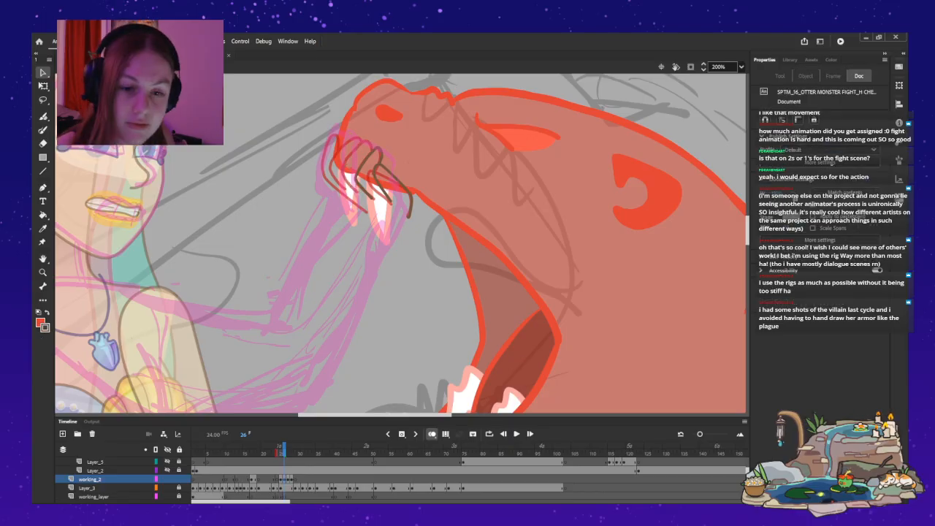
Redraw the outer edge of the hand on the otter's upper jaw and refine its finger strokes.
key("b")
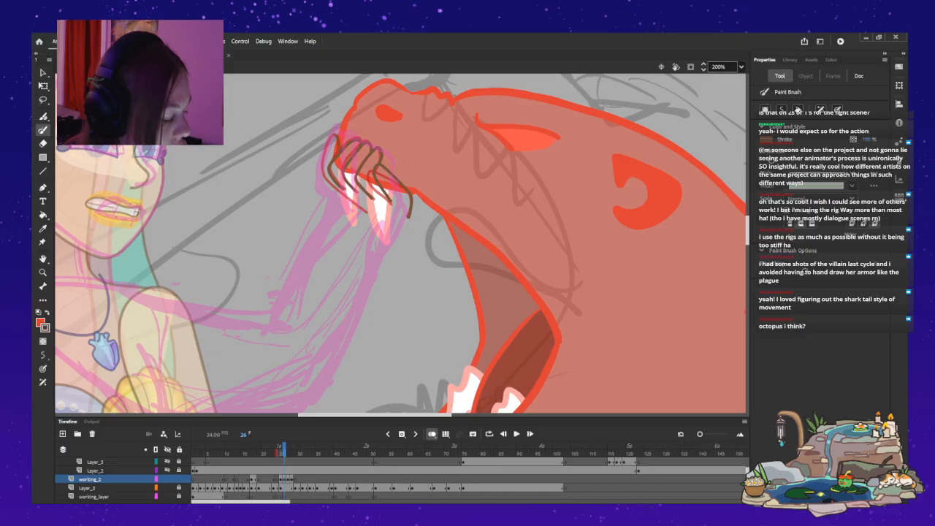
mouse_move(322, 158)
left_mouse_down()
mouse_move(321, 174)
mouse_move(366, 214)
left_mouse_up()
key("ctrl+z")
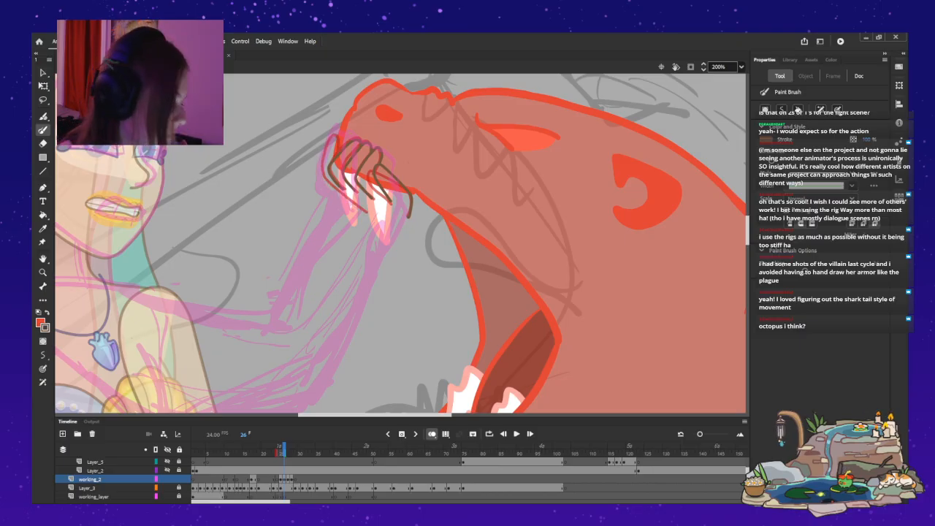
key("ctrl+z")
key("v")
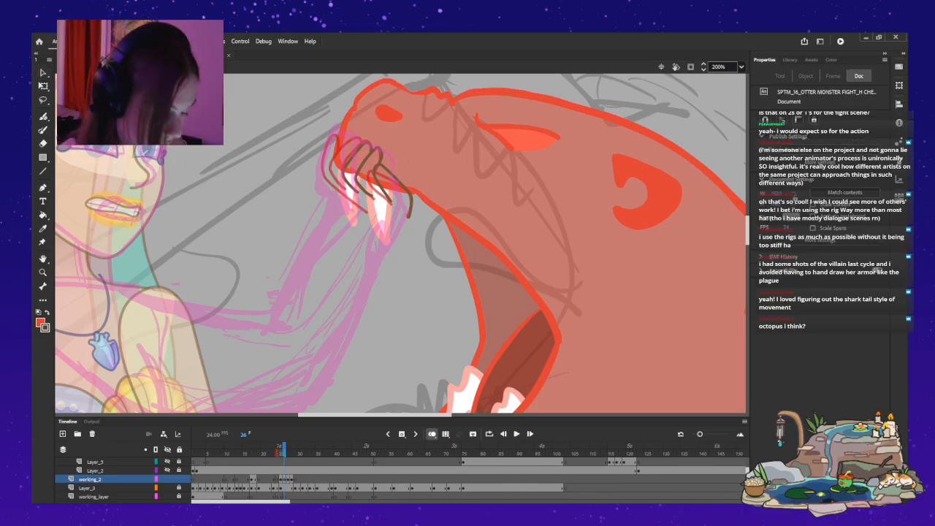
key("b")
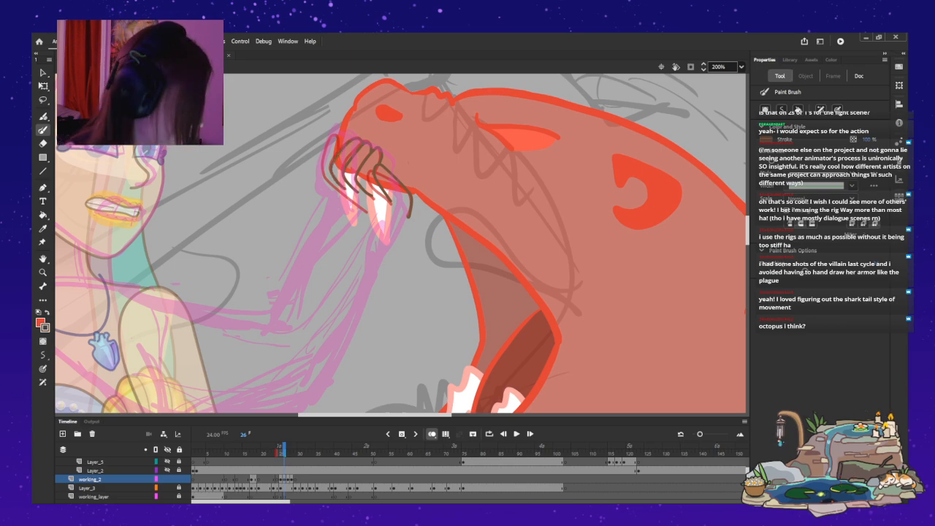
mouse_move(366, 212)
left_mouse_down()
mouse_move(322, 175)
mouse_move(336, 135)
left_mouse_up()
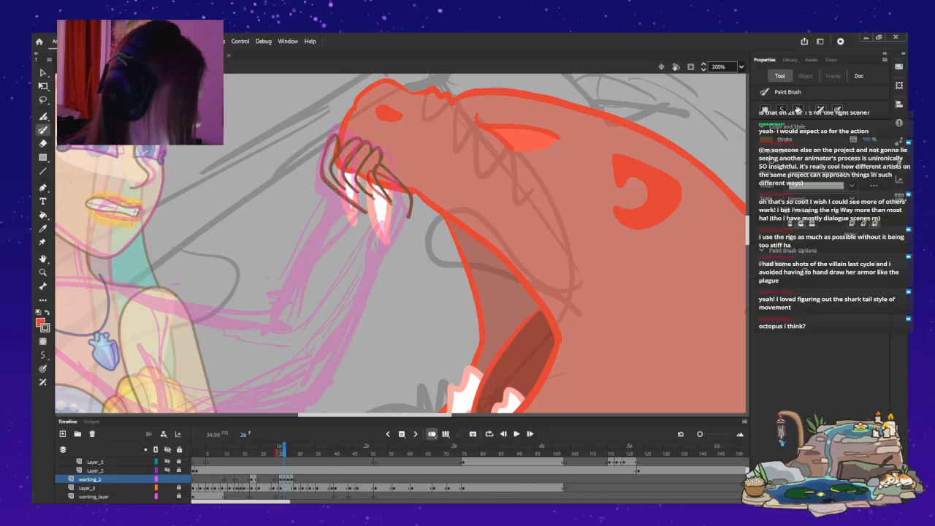
key("ctrl+z")
mouse_move(333, 136)
left_mouse_down()
mouse_move(324, 172)
mouse_move(363, 208)
left_mouse_up()
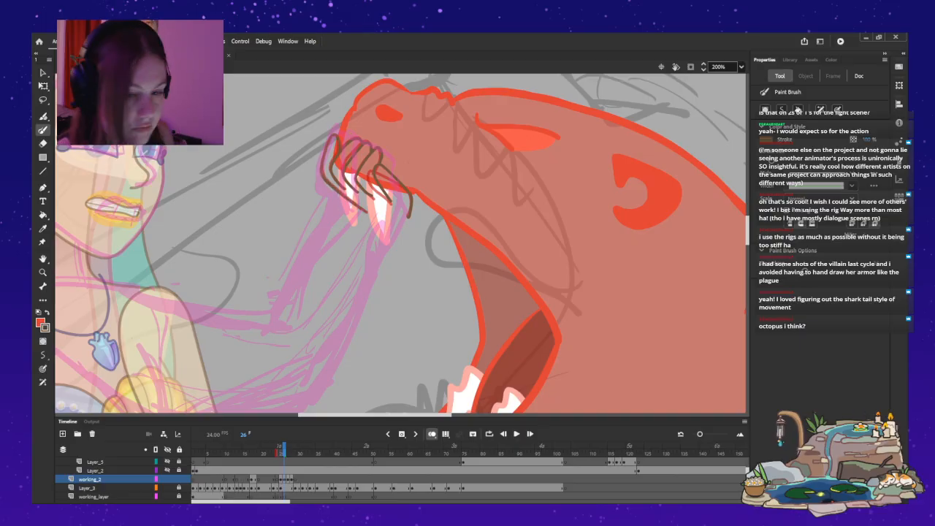
key("v")
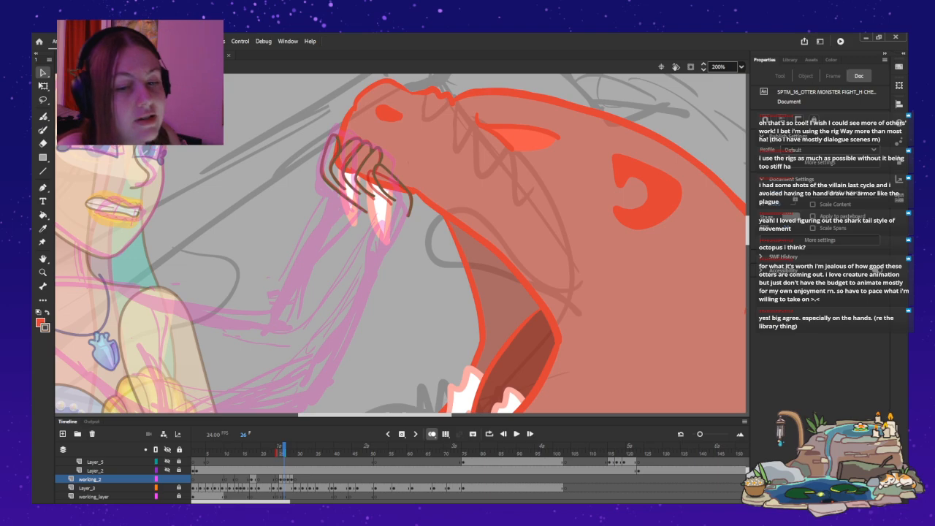
key("b")
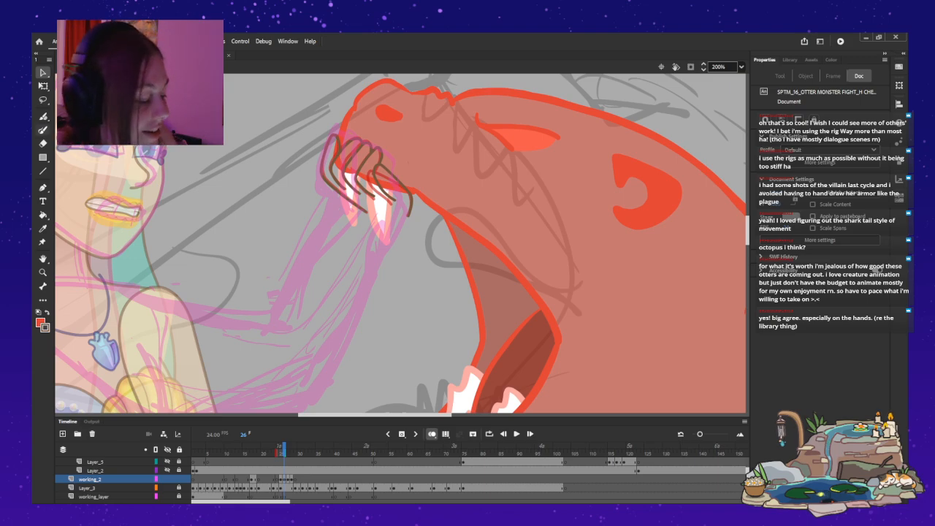
key("v")
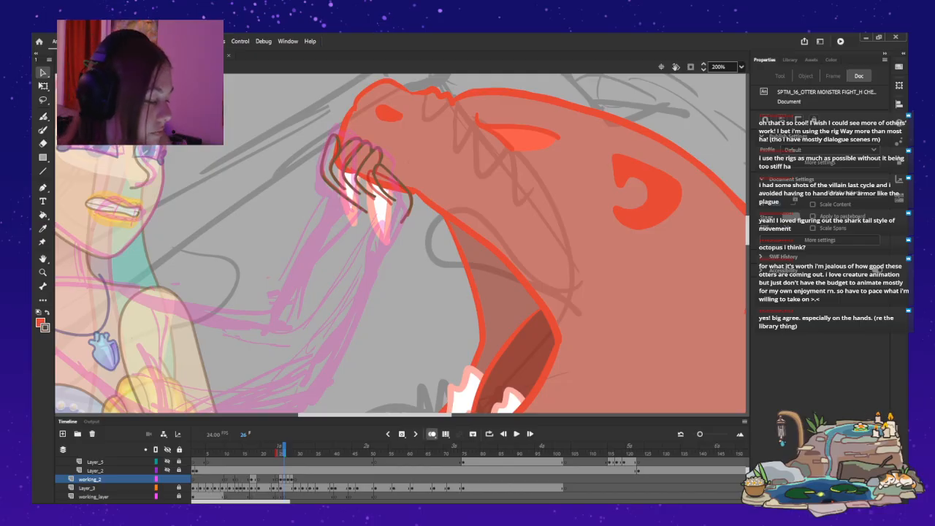
key("y")
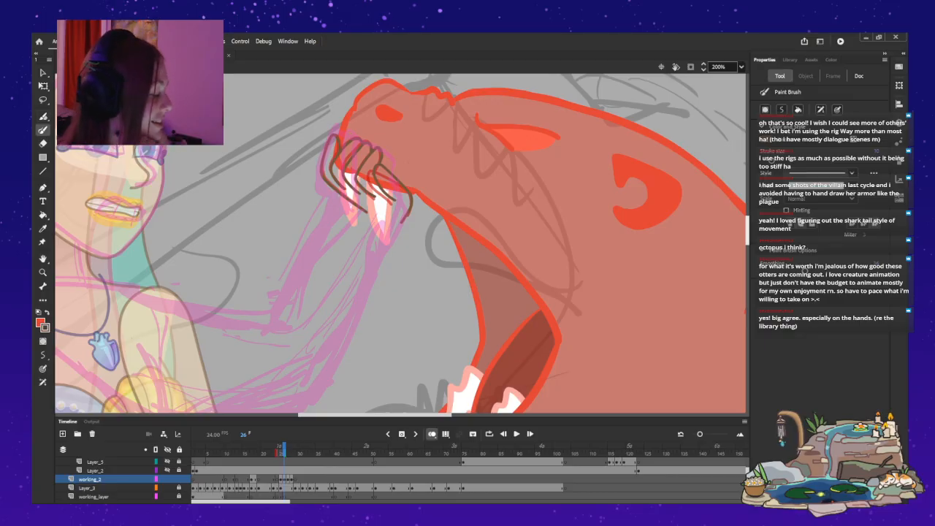
scroll(400, 243, "down", 5)
mouse_move(367, 383)
left_mouse_down()
mouse_move(252, 380)
mouse_move(98, 348)
left_mouse_up()
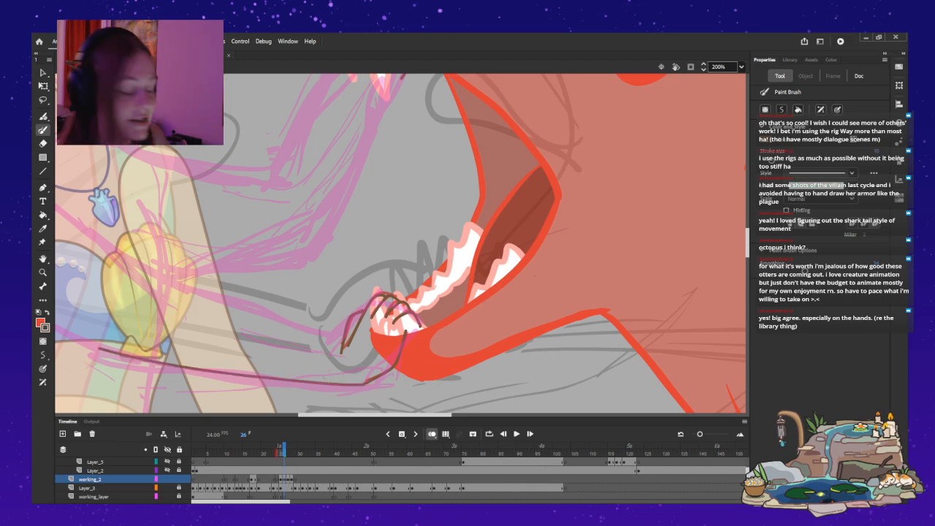
key("ctrl+z")
key("v")
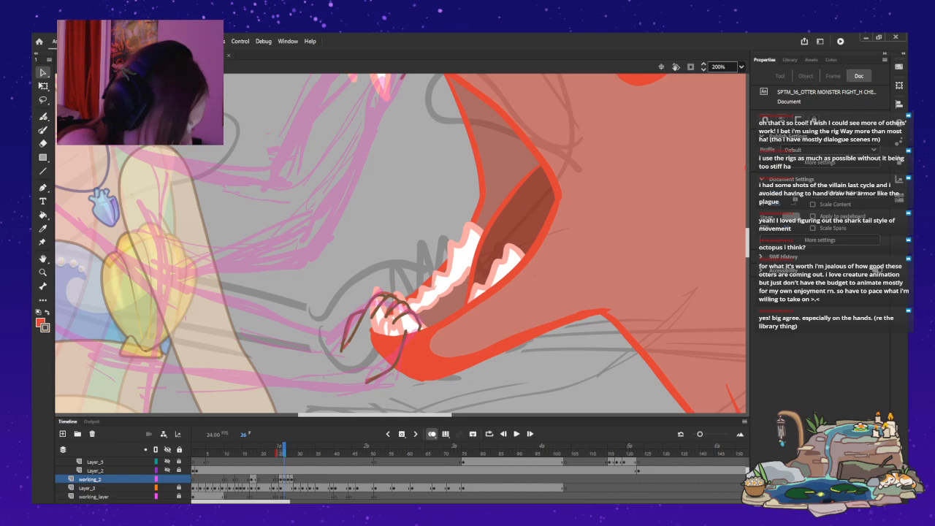
Check both hand drawings against the full pose on frame 26, then inspect the upper jaw grip up close.
key("ctrl+2")
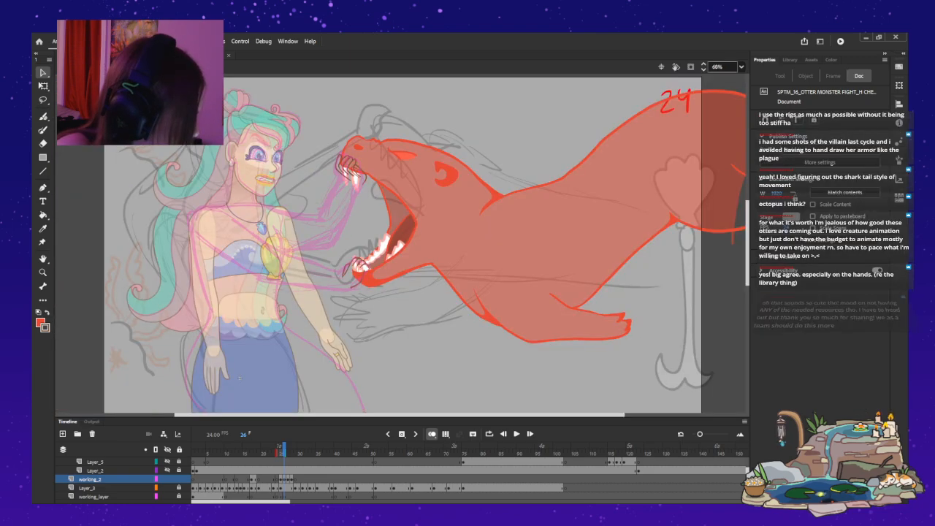
key("ctrl+equal")
key("ctrl+equal")
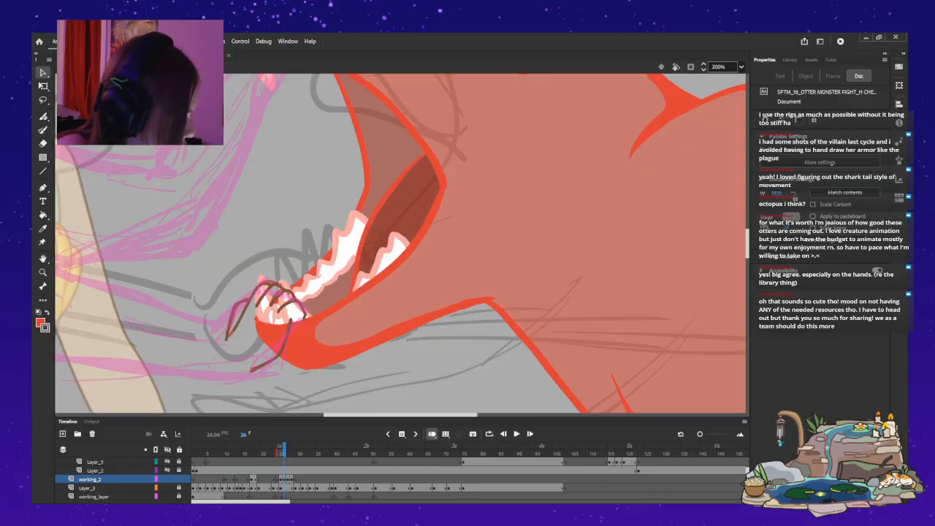
scroll(401, 243, "up", 5)
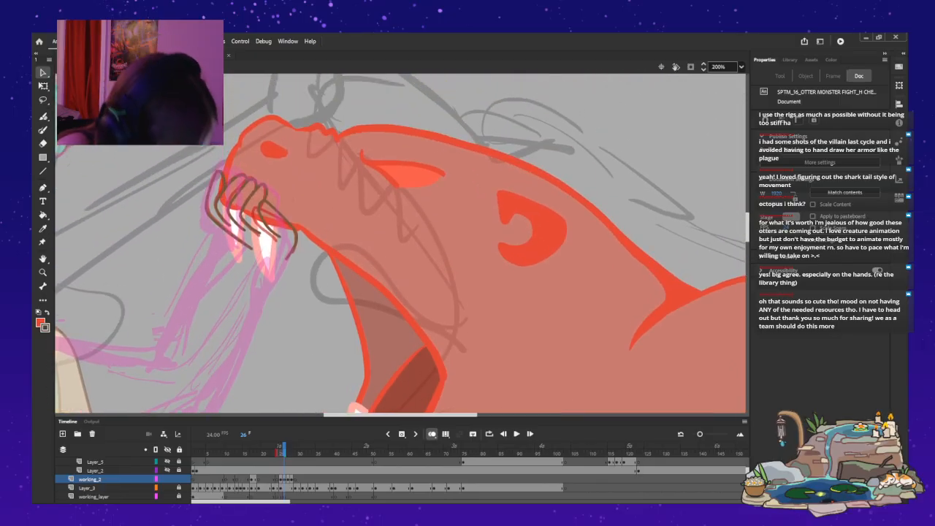
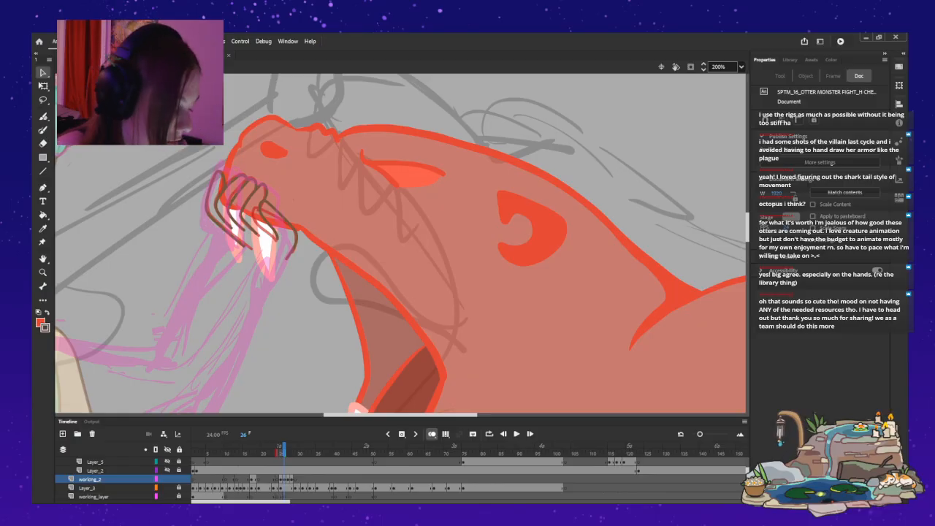
Select the mermaid's hand drawing on the otter's upper jaw and rotate it slightly counterclockwise to fit the snout.
key("l")
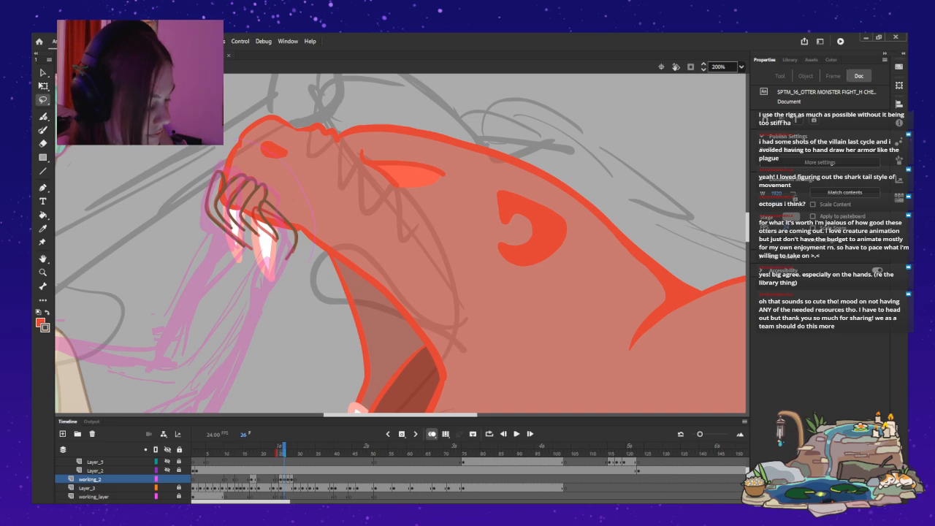
left_click_drag(210, 167, 206, 175)
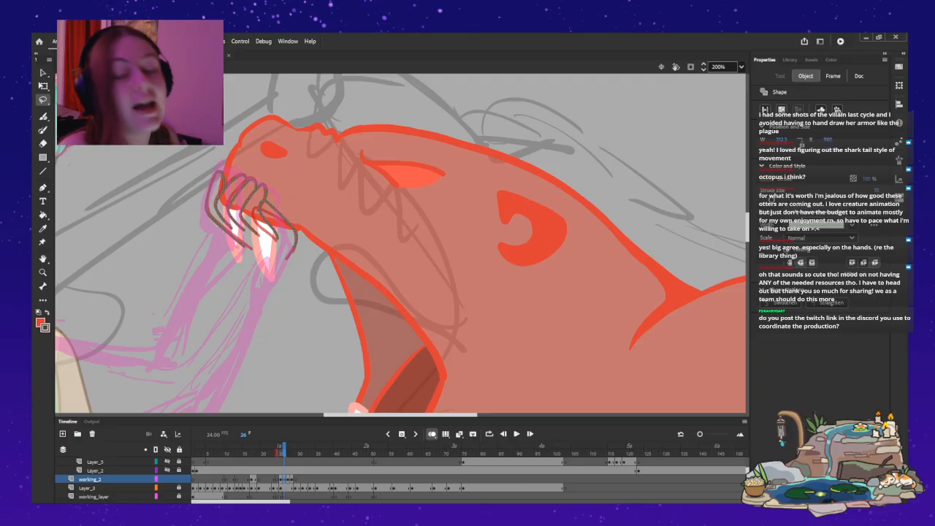
key("q")
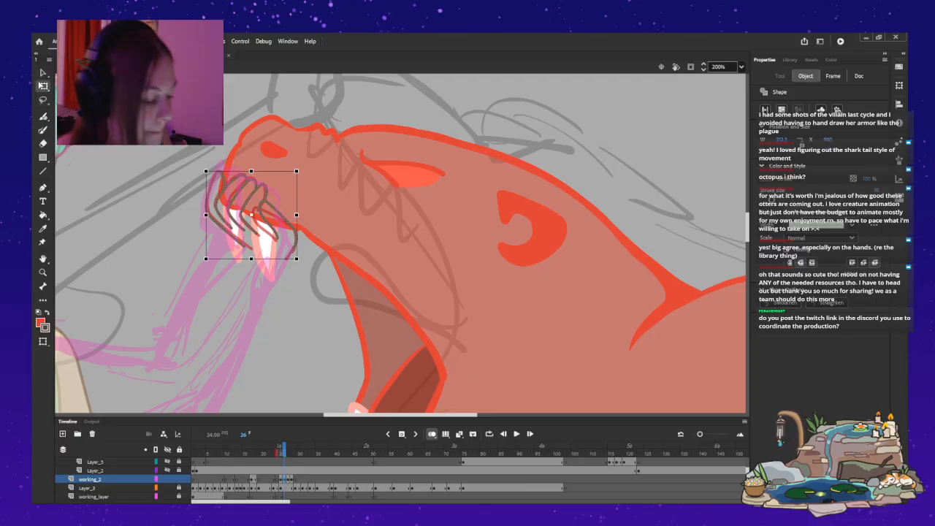
left_click_drag(300, 262, 306, 257)
left_click_drag(255, 209, 259, 208)
left_click_drag(309, 256, 306, 259)
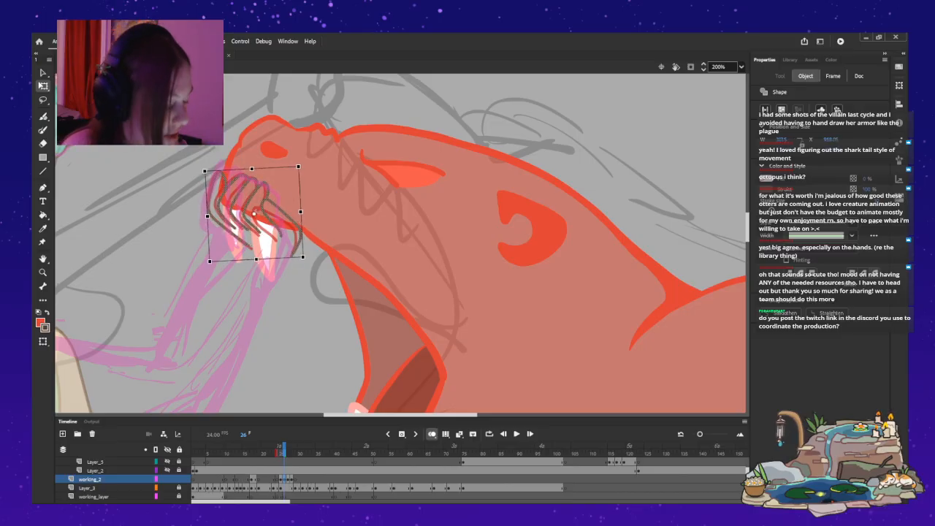
key("Escape")
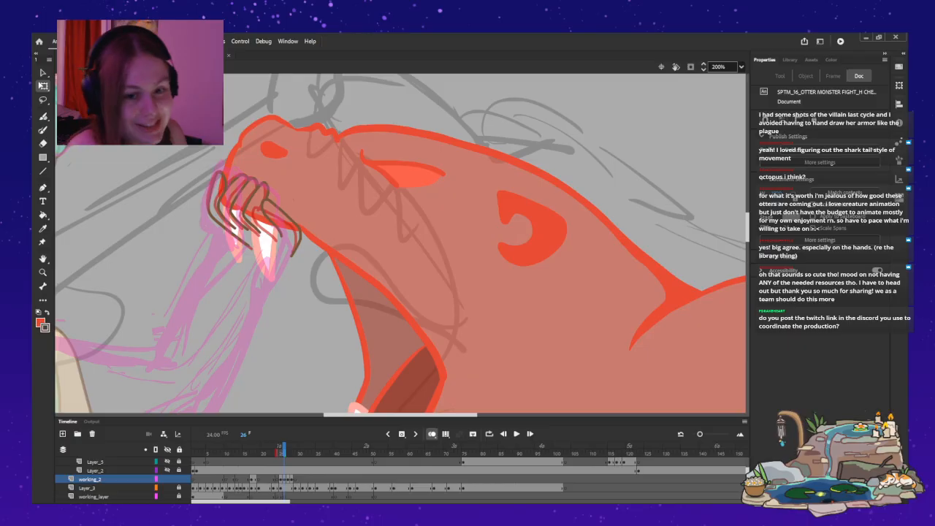
Turn off onion skinning and step through frames 25 to 29 to compare the hand drawings against the full pose.
key("b")
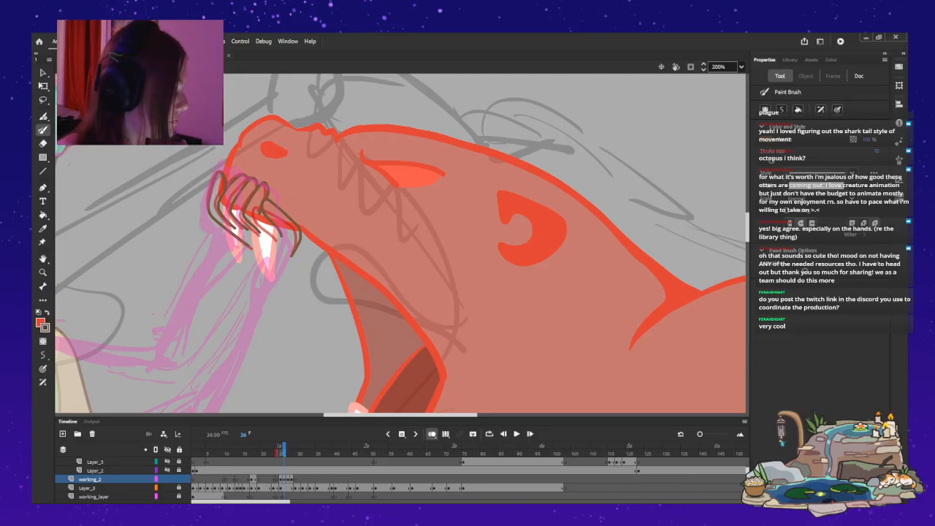
key("ctrl+2")
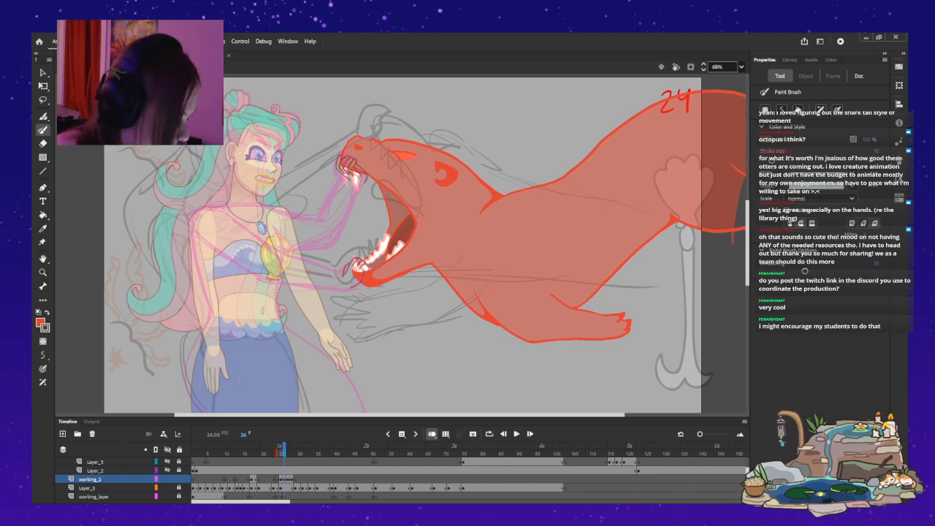
left_click(432, 434)
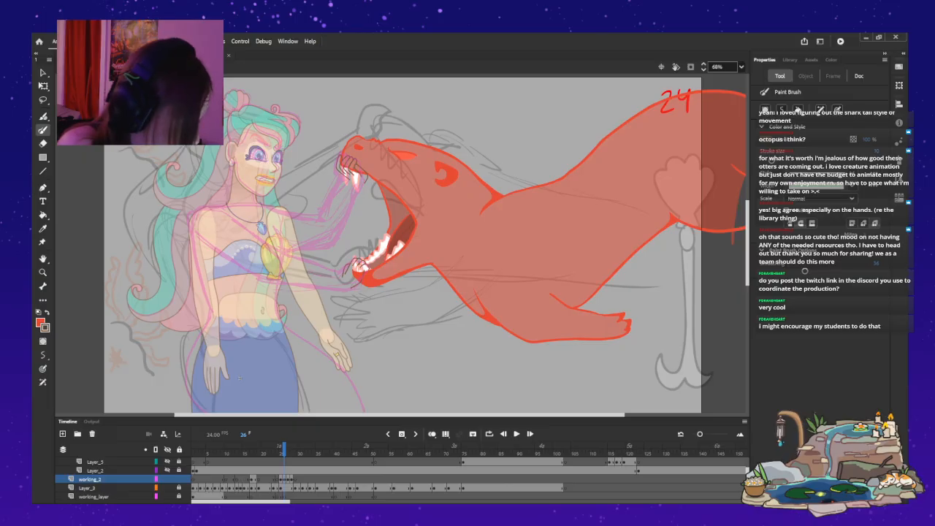
key("period")
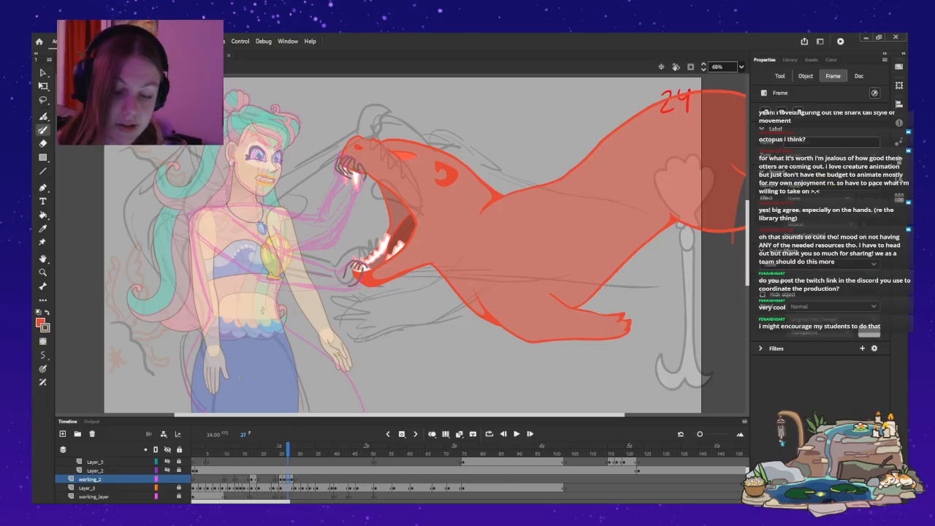
key("period")
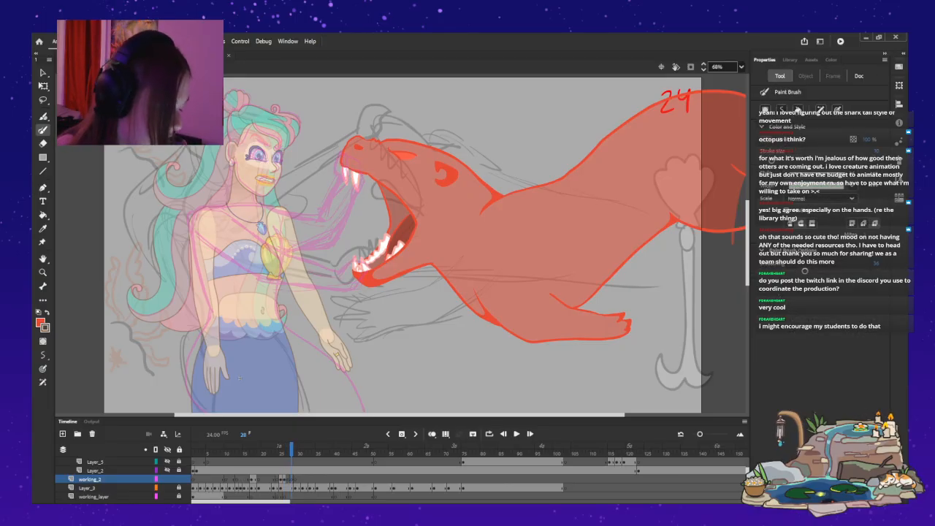
key("period")
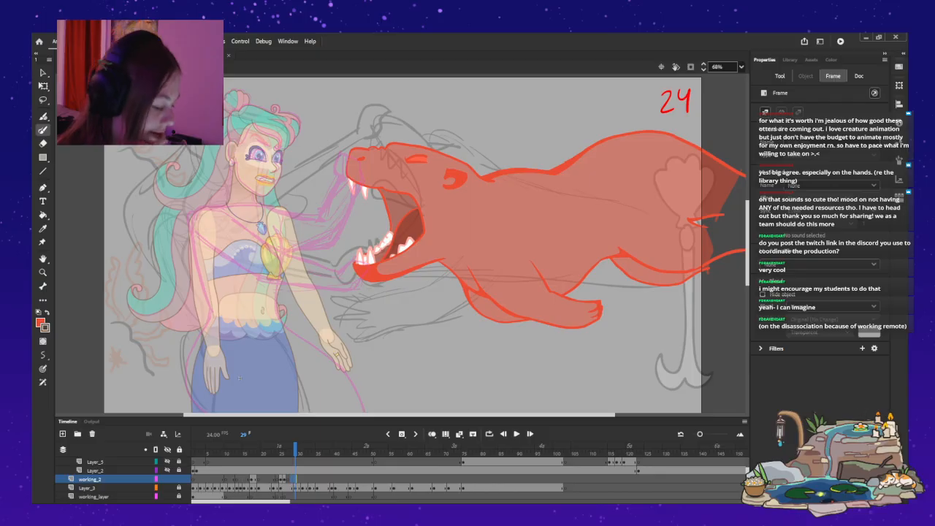
key("comma")
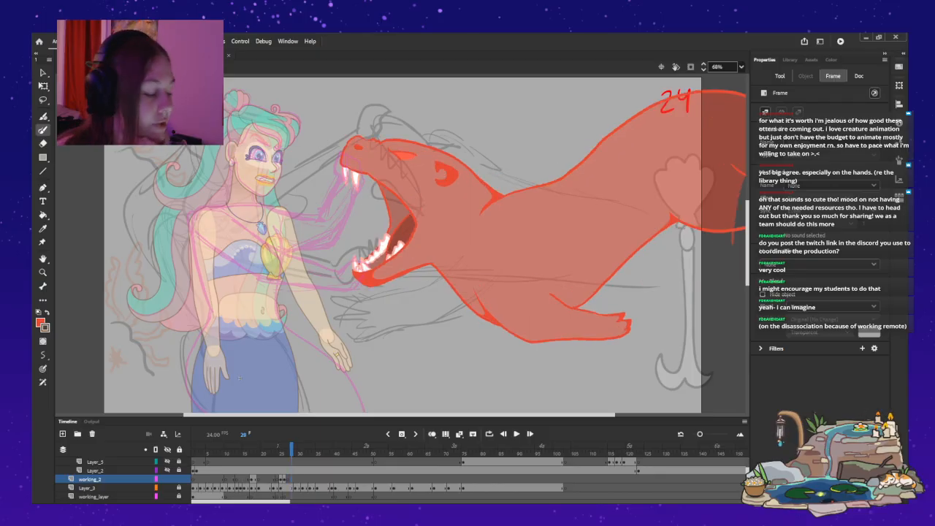
key("comma")
key("comma")
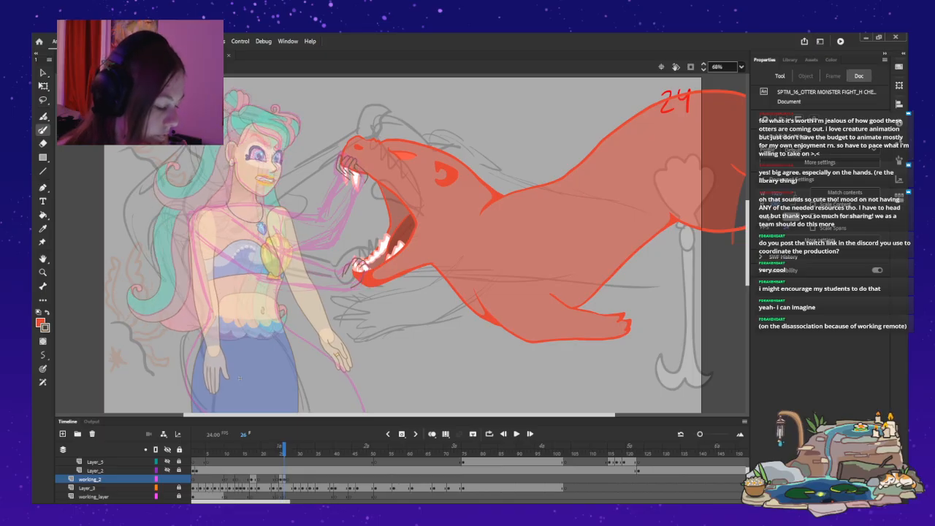
key("comma")
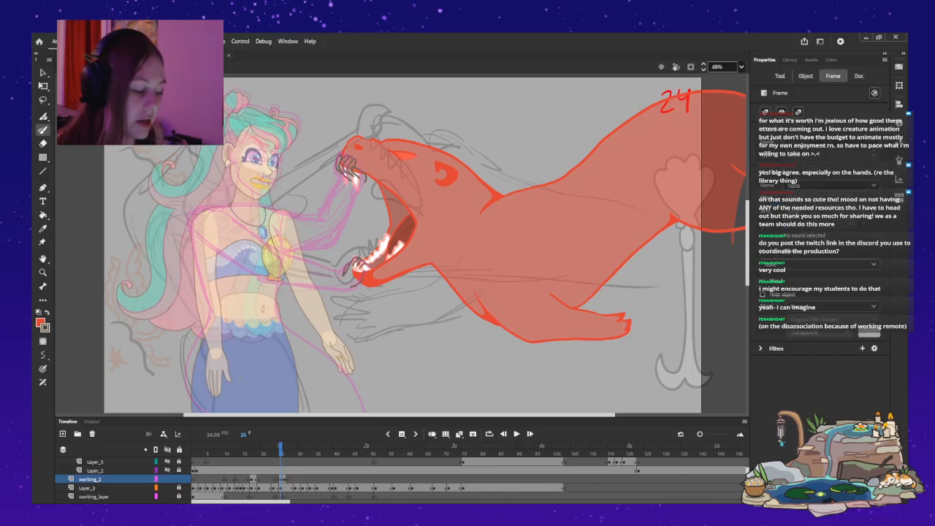
key("period")
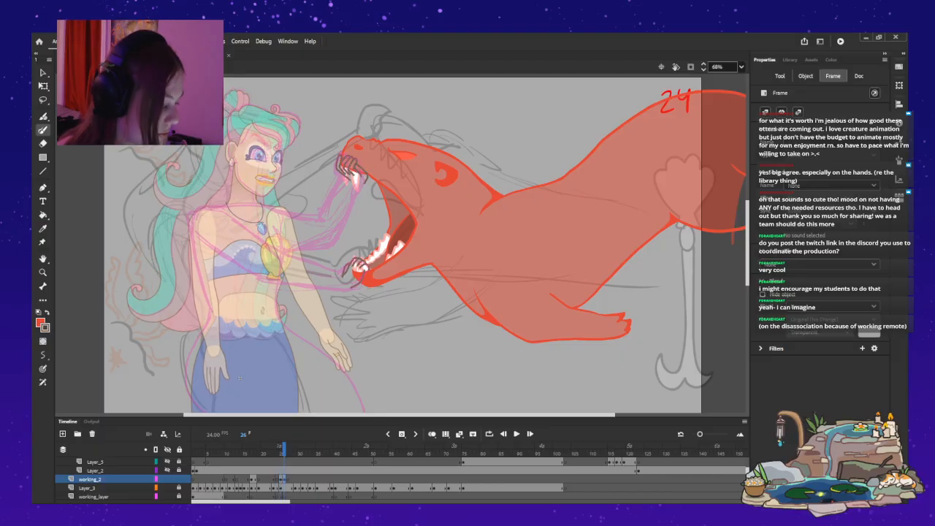
Sample the peach skin tone from the mermaid's face on frame 18 as the fill colour and return to frame 26.
key("z")
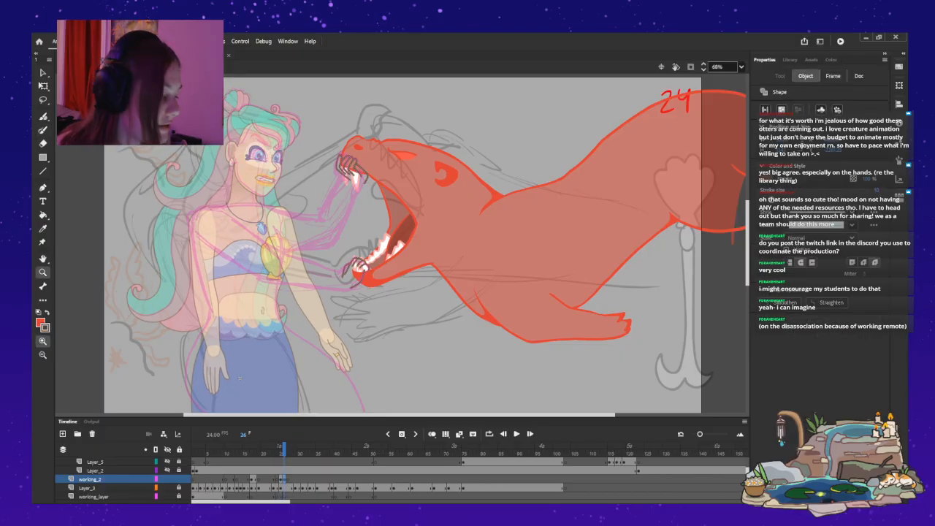
left_click(388, 183)
left_click(337, 217)
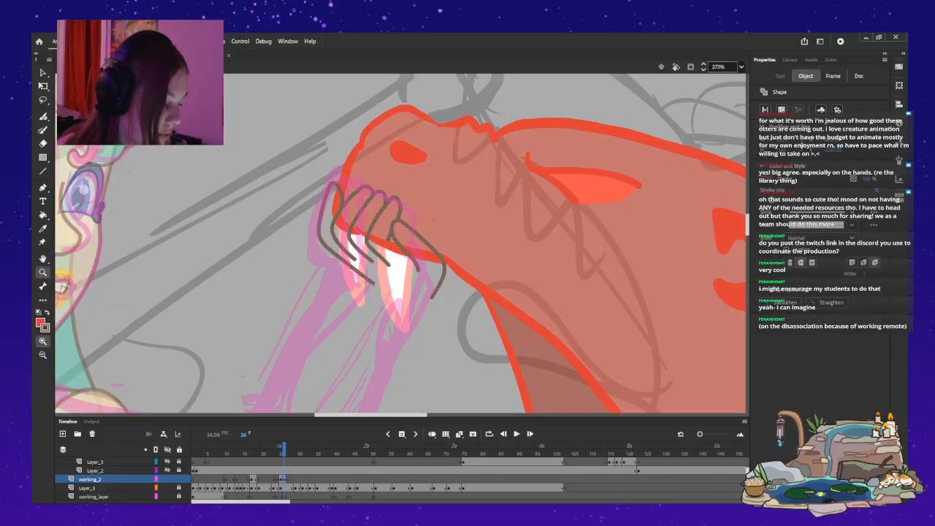
key("comma")
key("comma")
key("comma")
key("comma")
key("comma")
key("comma")
key("comma")
key("comma")
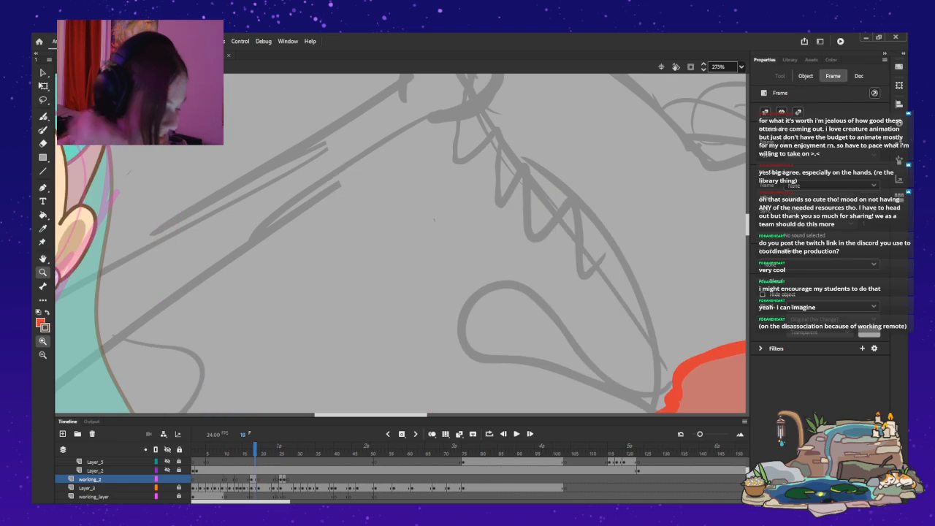
left_click_drag(434, 219, 683, 219)
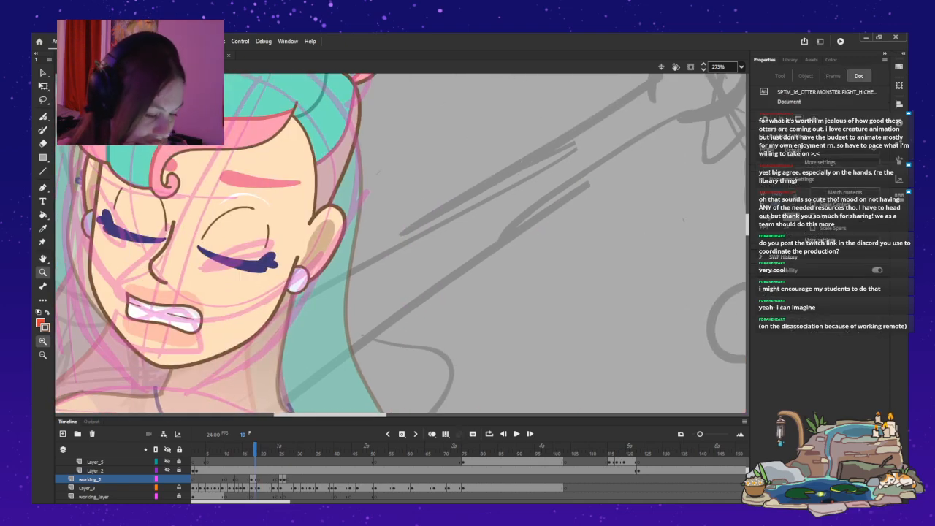
key("k")
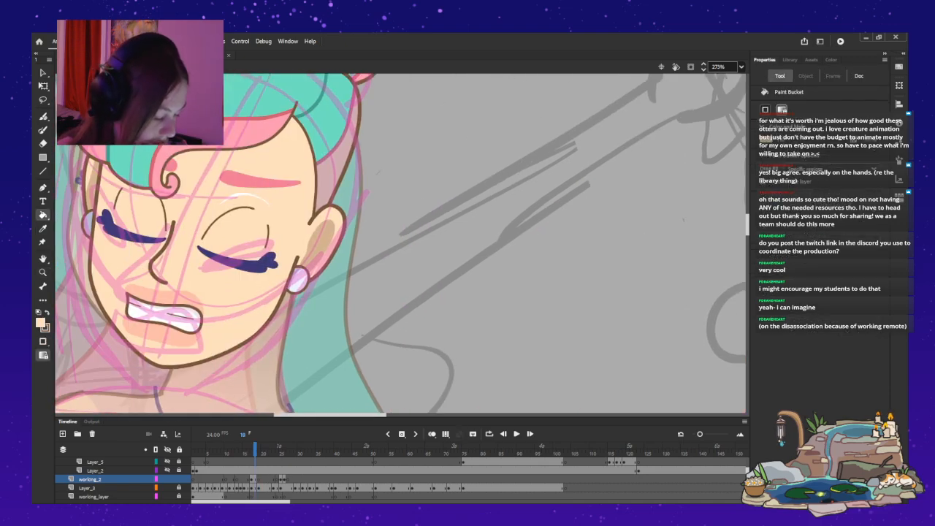
left_click_drag(329, 415, 376, 415)
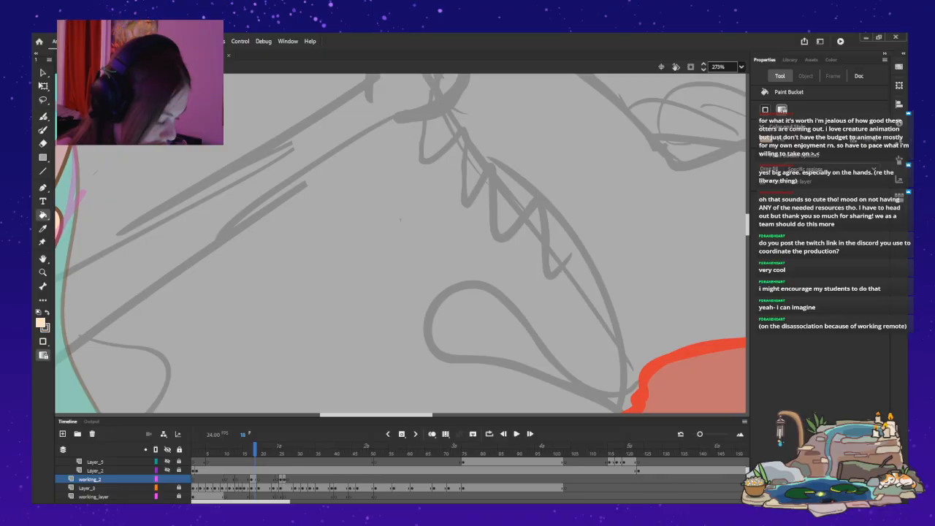
left_click(283, 480)
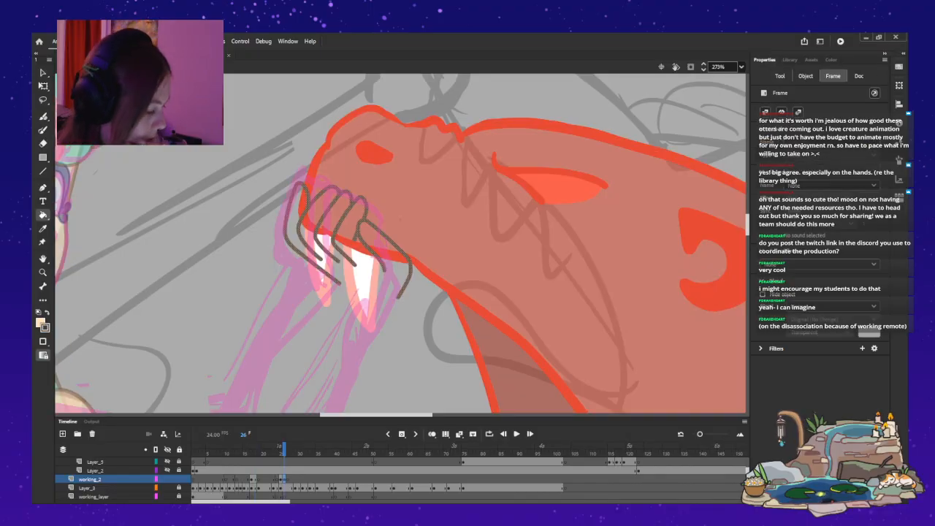
Paint a short brown line at the base of the thumb on the upper jaw hand, redoing the stroke once.
key("b")
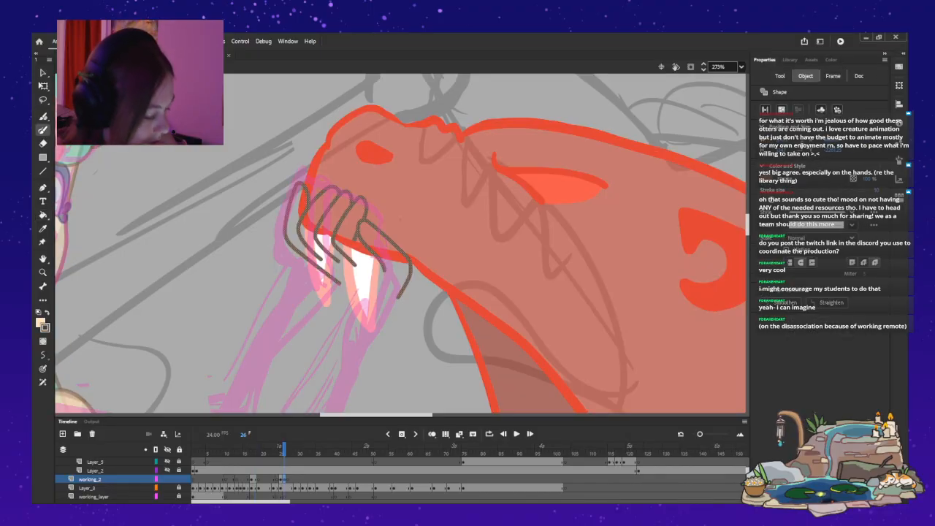
left_click_drag(362, 222, 357, 239)
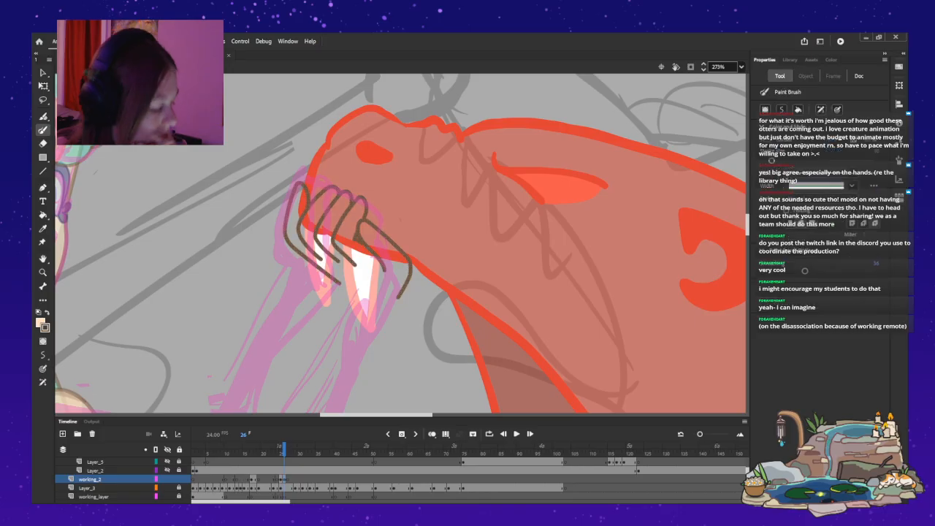
key("ctrl+z")
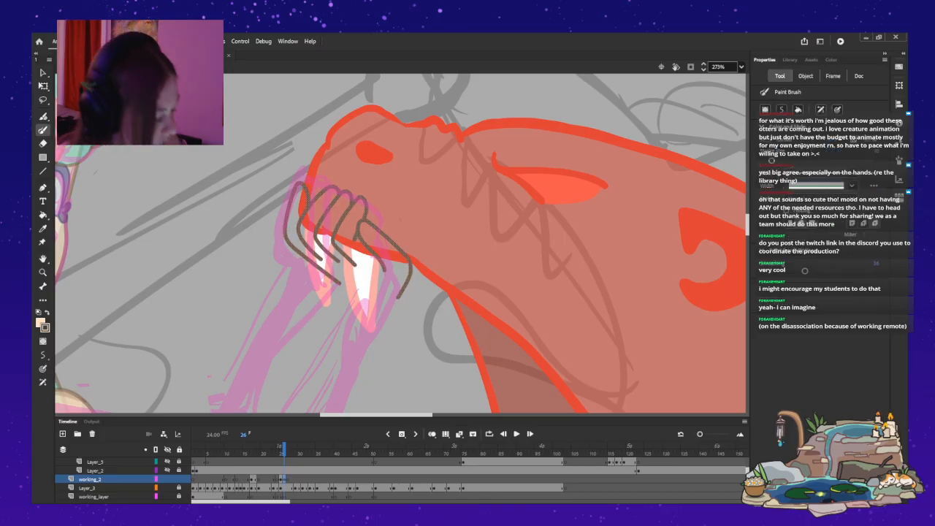
left_click_drag(362, 222, 356, 240)
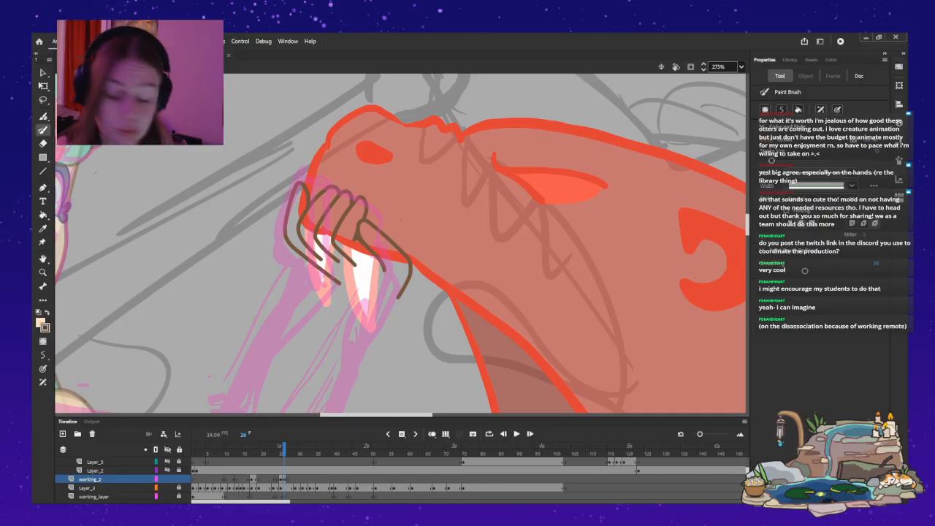
key("v")
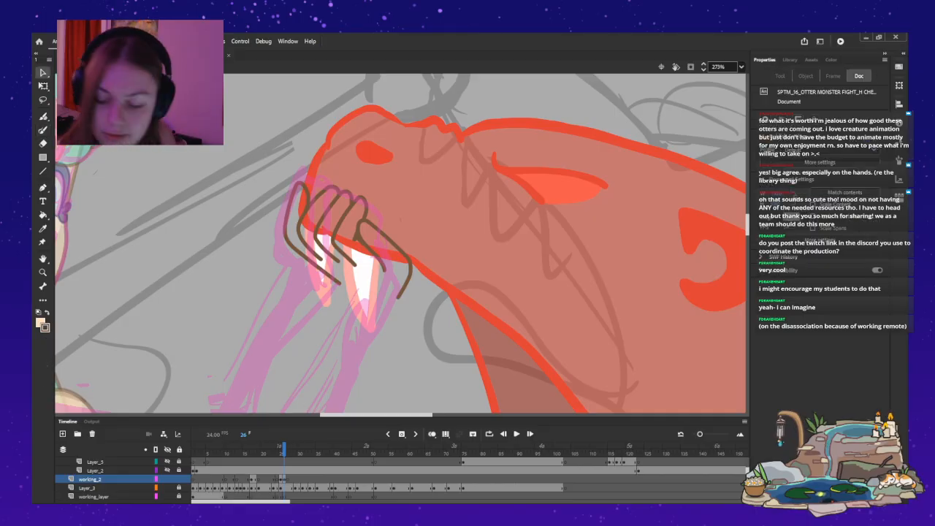
Close the wrist opening and finger gaps of the upper jaw hand with thin skin-coloured Classic Brush strokes.
key("b")
left_click_drag(399, 296, 338, 282)
key("ctrl+z")
left_click_drag(398, 295, 337, 282)
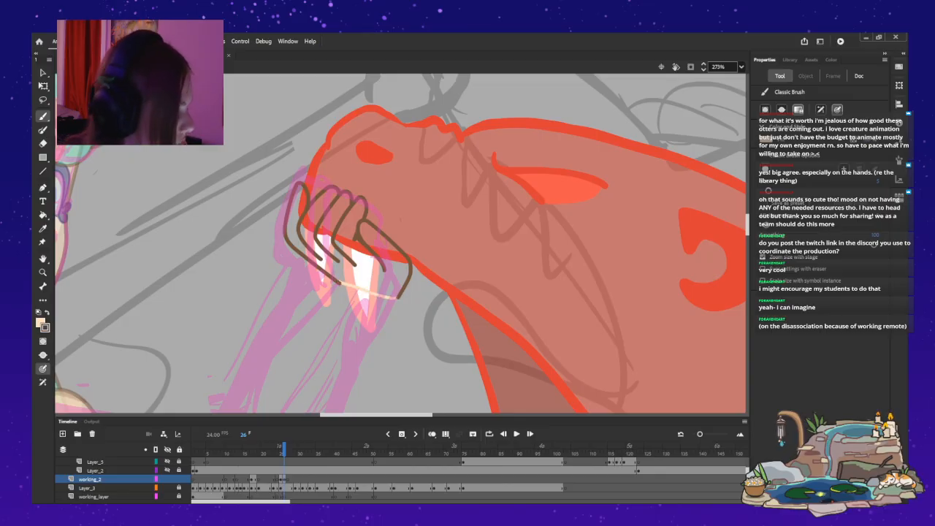
mouse_move(363, 220)
left_mouse_down()
mouse_move(362, 199)
mouse_move(334, 189)
left_mouse_up()
key("ctrl+z")
key("ctrl+z")
key("ctrl+z")
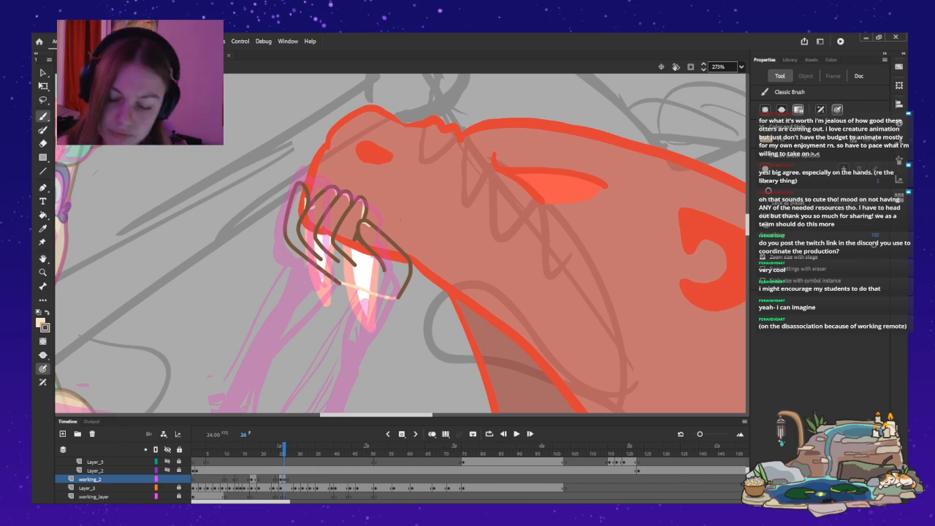
Fill the upper jaw hand with the peach skin tone and convert the hand into a drawing object.
key("k")
left_click(372, 268)
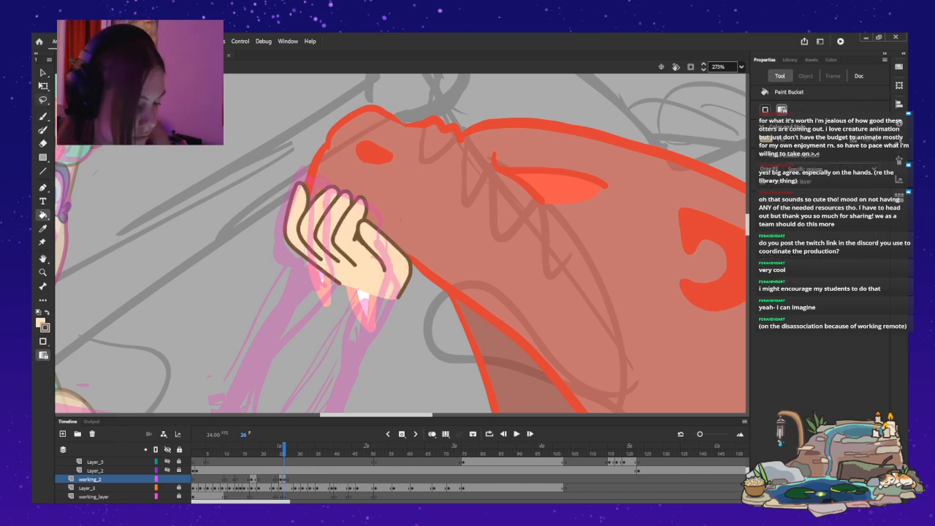
key("l")
key("ctrl+a")
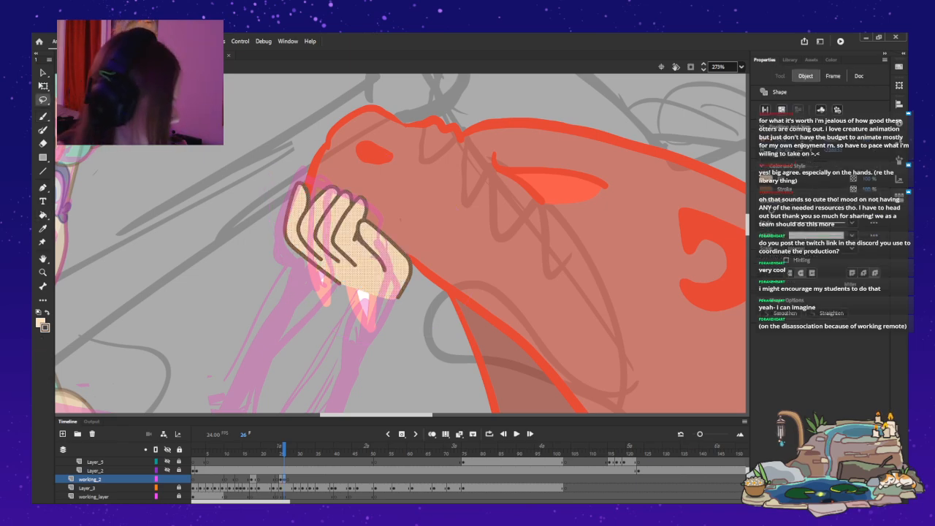
left_click(782, 109)
Close the wrist opening of the hand gripping the otter's lower jaw with a skin-coloured Classic Brush line.
left_click_drag(747, 224, 748, 244)
scroll(400, 243, "down", 1)
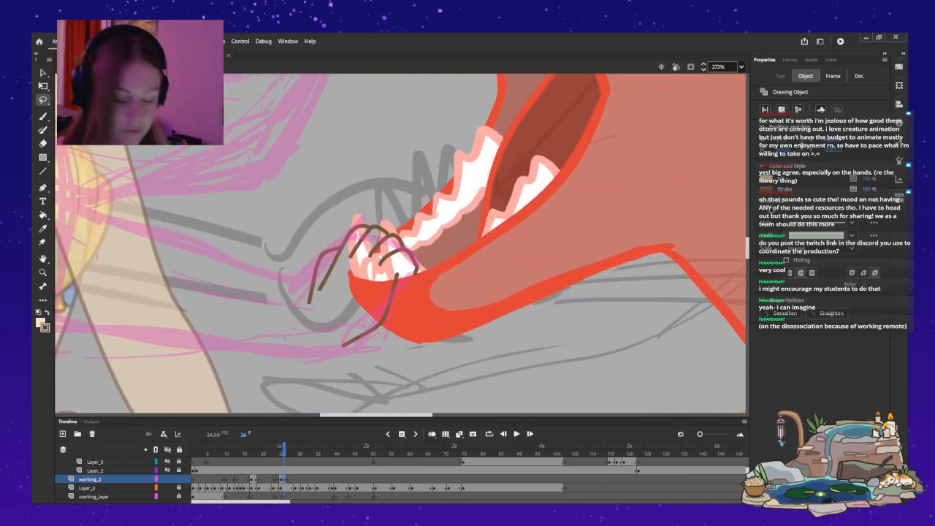
key("Escape")
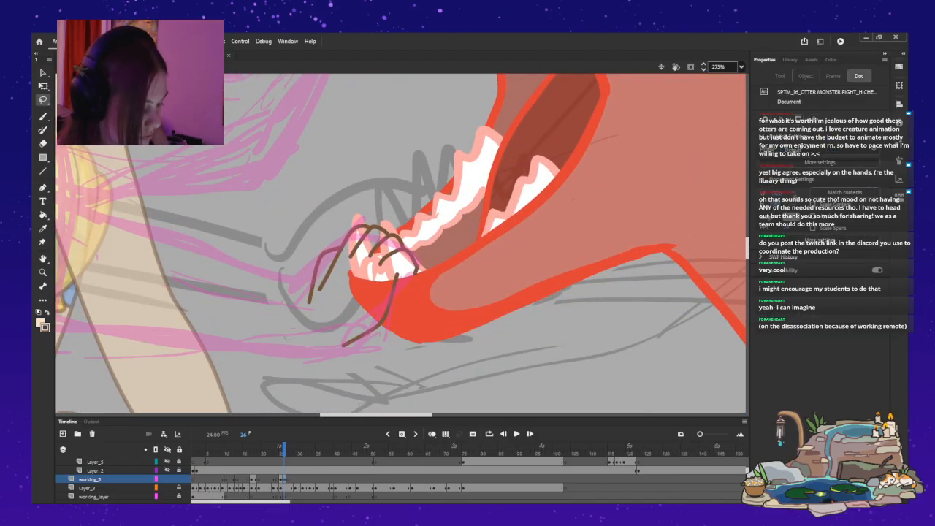
key("b")
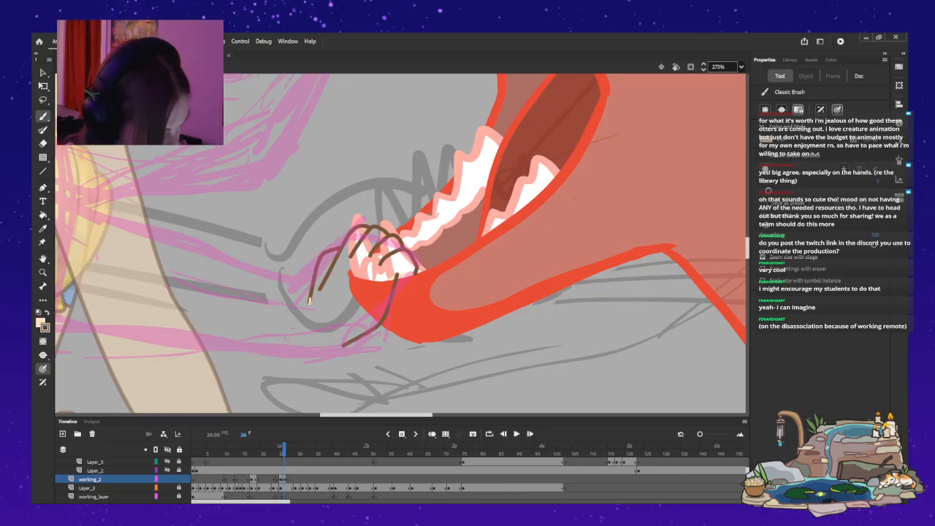
left_click_drag(310, 300, 322, 320)
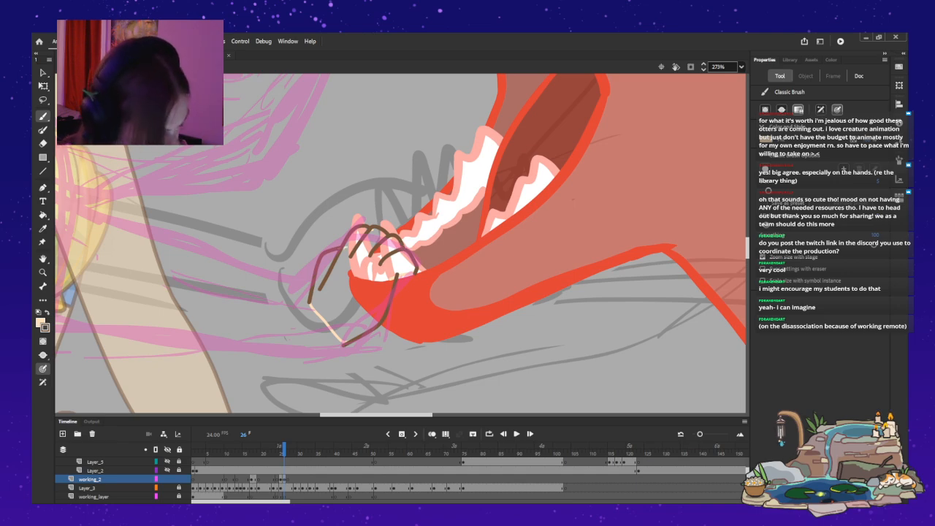
Fill the hand gripping the otter's lower jaw with the peach skin tone and convert it into a drawing object.
key("k")
left_click(361, 282)
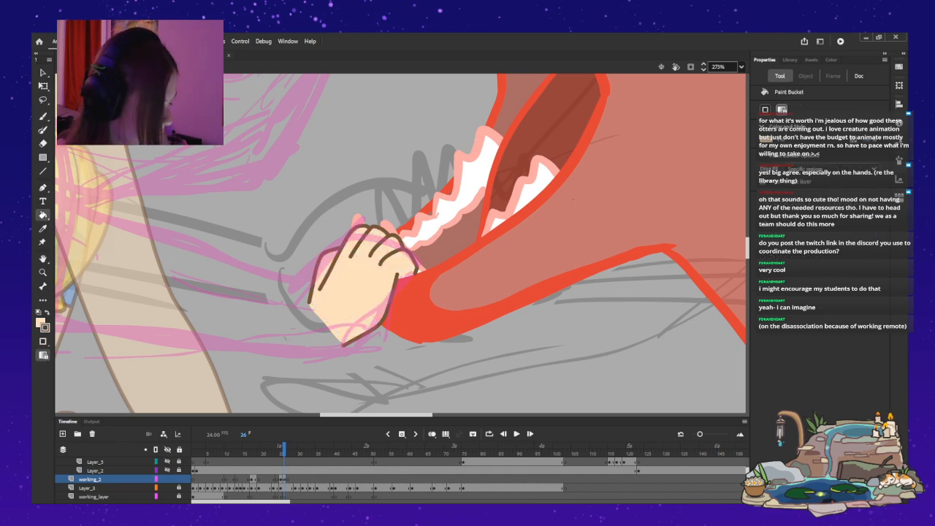
key("l")
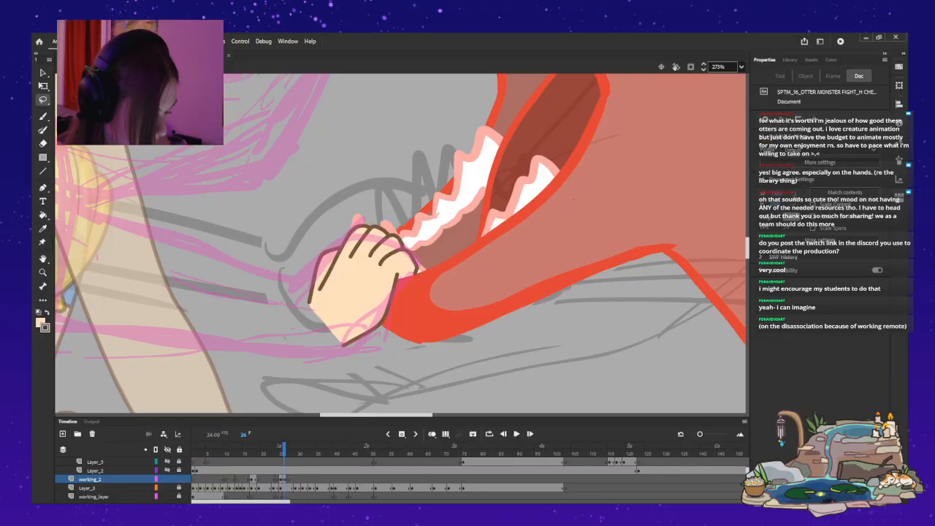
mouse_move(442, 228)
left_mouse_down()
mouse_move(328, 185)
mouse_move(439, 237)
left_mouse_up()
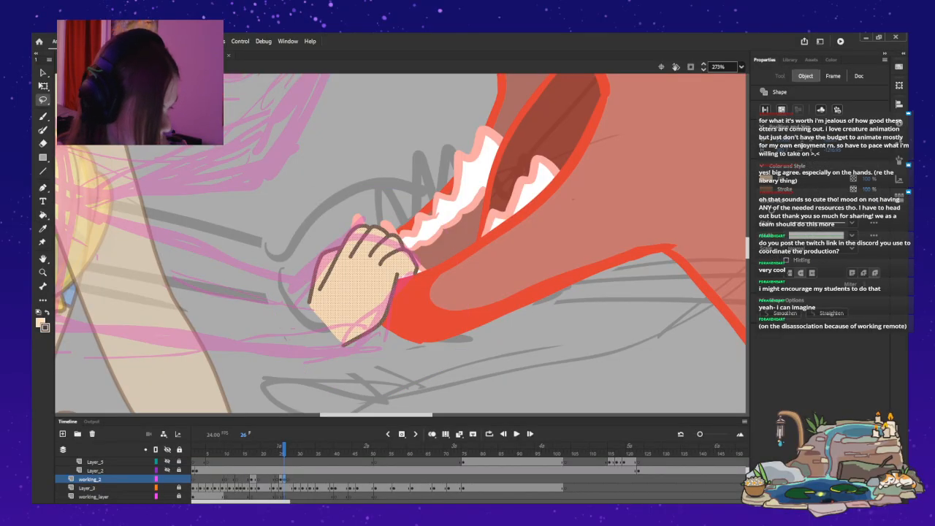
left_click(781, 109)
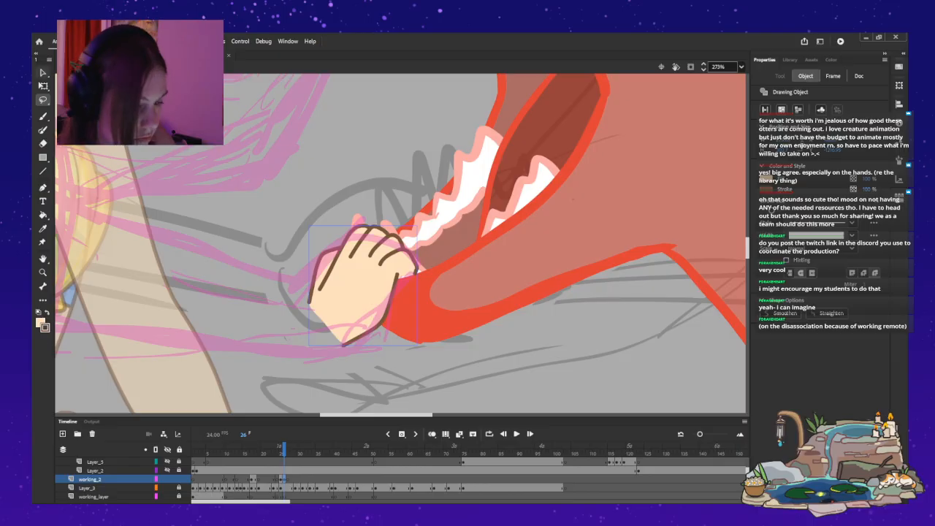
key("v")
key("ctrl+shift+a")
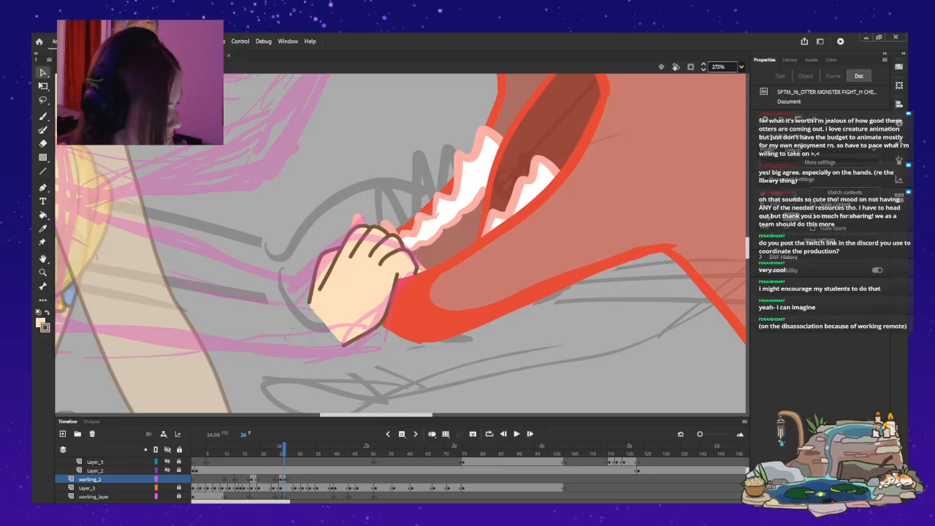
key("ctrl+2")
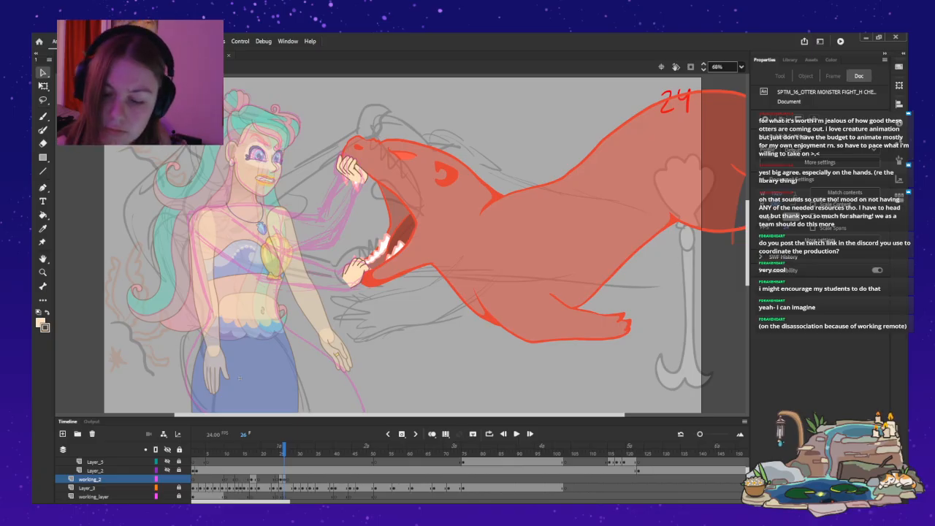
key("b")
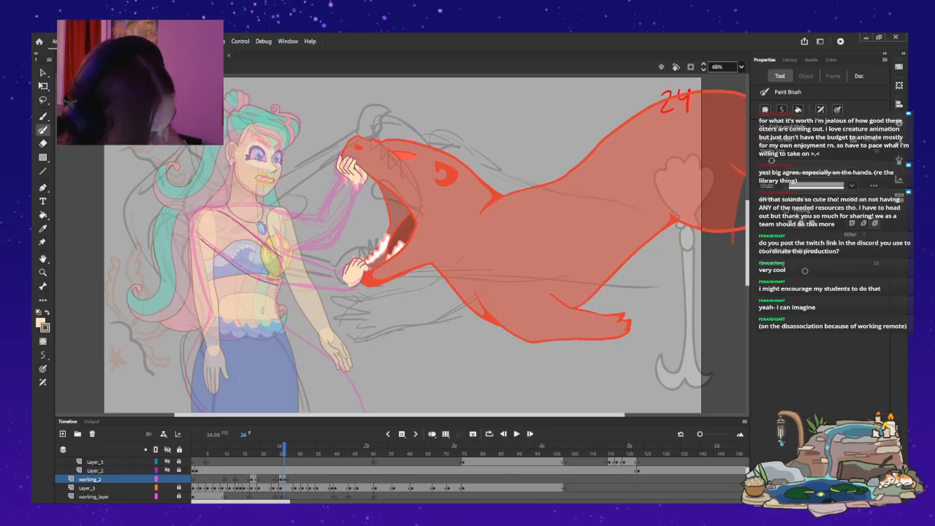
left_click_drag(289, 256, 341, 274)
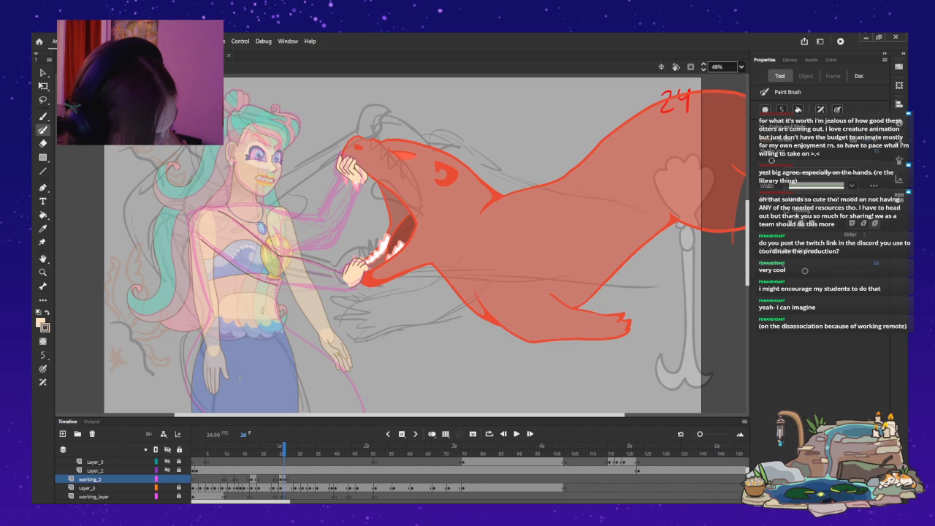
key("ctrl+z")
key("ctrl+z")
key("ctrl+z")
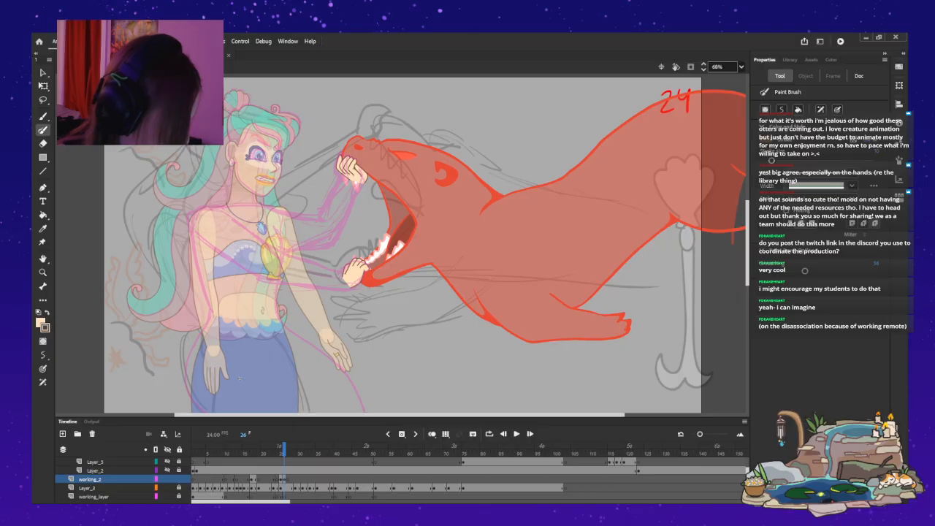
Enlarge the hand gripping the otter's lower jaw very slightly with Free Transform.
key("v")
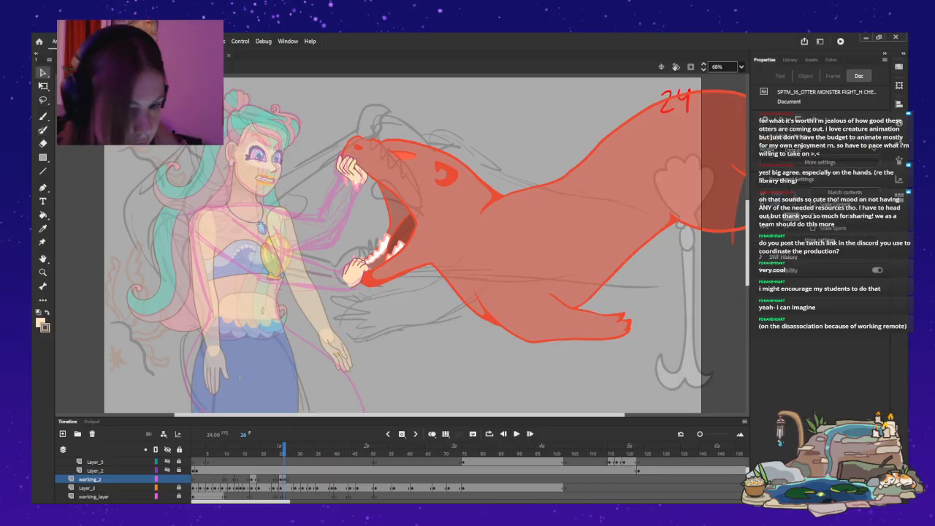
left_click(356, 272)
key("q")
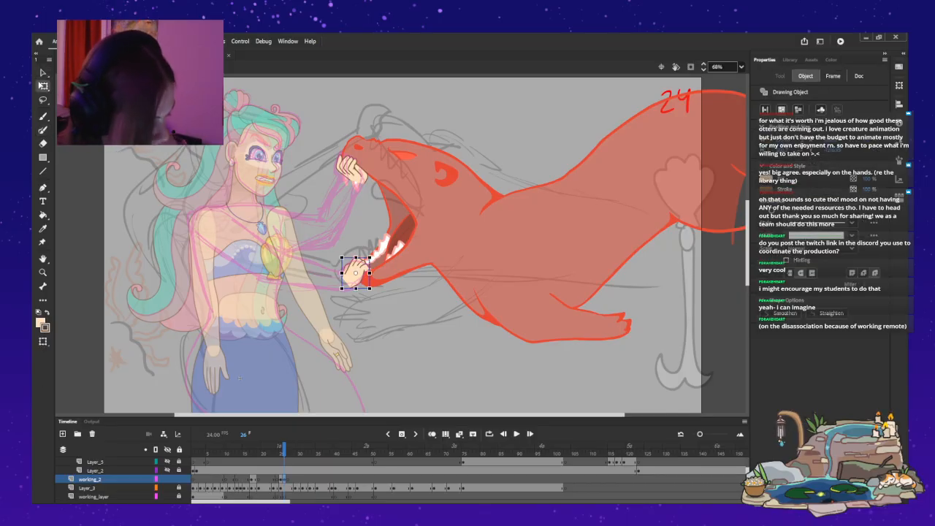
left_click_drag(370, 257, 371, 255)
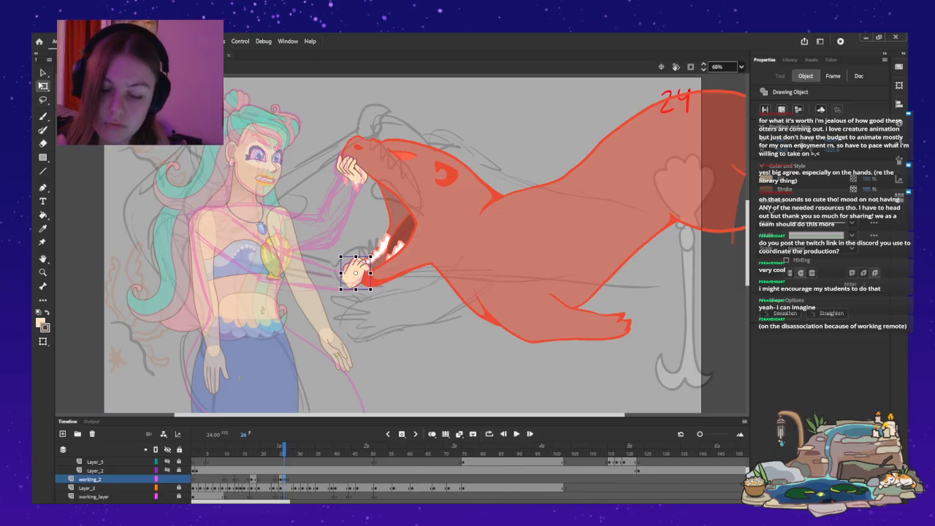
Play back the animation, return to frame 1 and step through to frame 26 to examine the motion leading to the jaw grip.
key("Return")
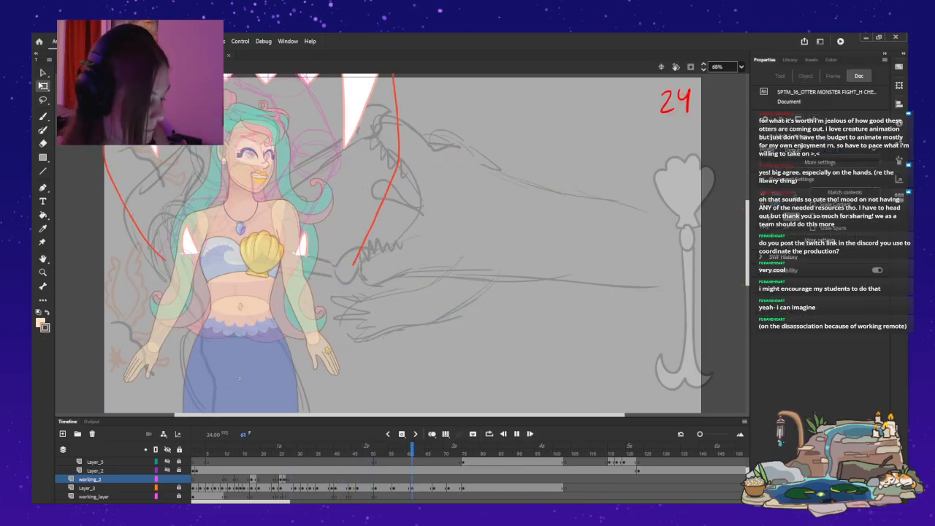
key("Return")
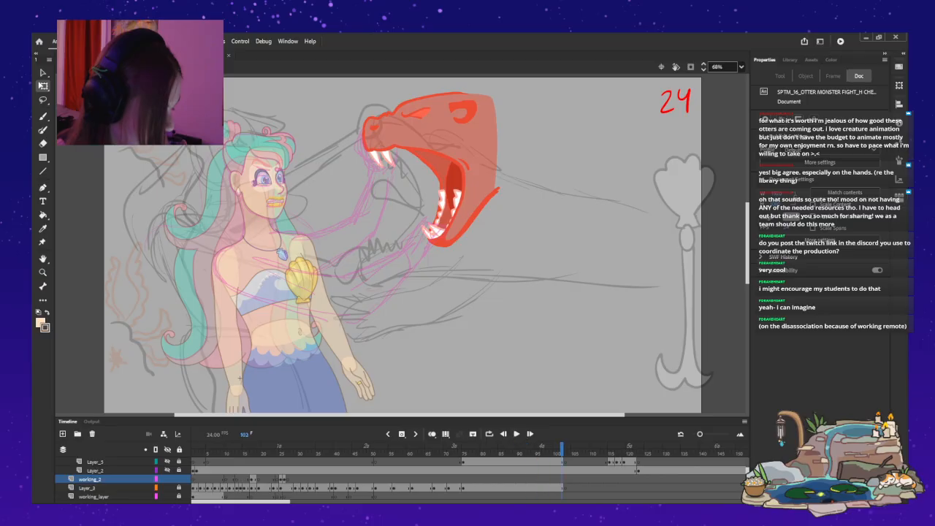
key("shift+comma")
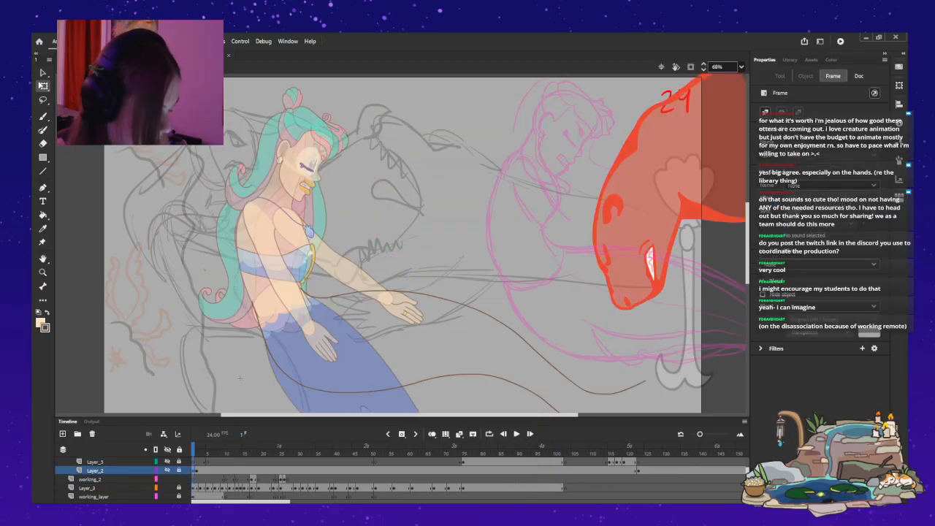
key("period")
key("period")
key("period")
key("period")
key("period")
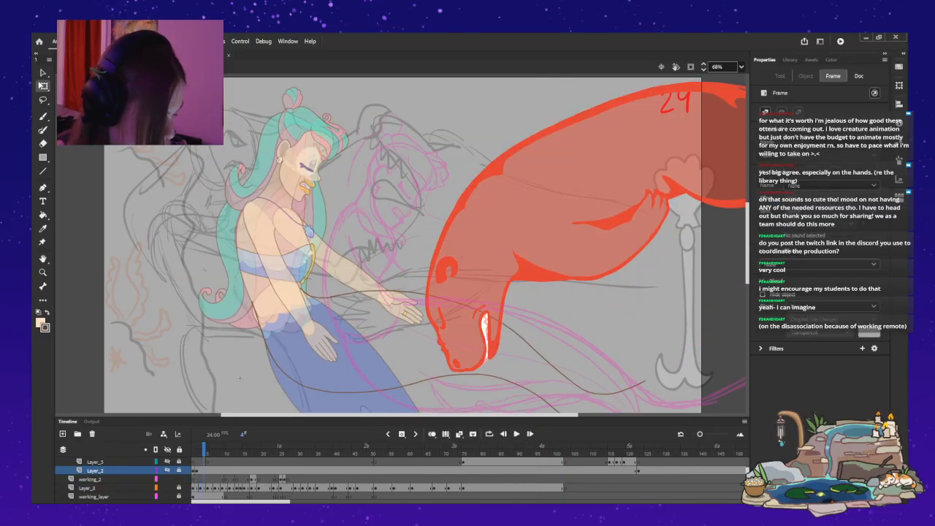
key("period")
key("period")
key("period")
key("period")
key("period")
key("period")
key("period")
key("period")
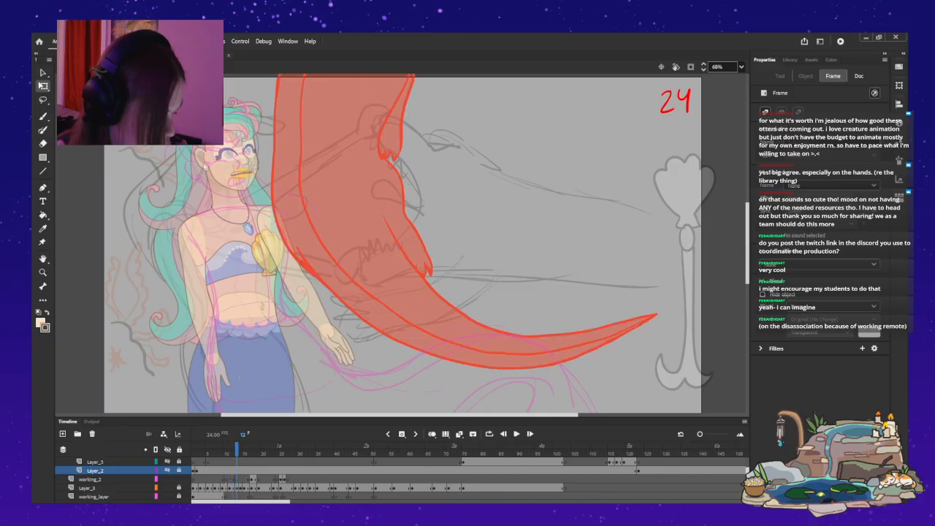
key("period")
key("period")
key("period")
key("period")
key("period")
key("period")
key("period")
key("period")
key("period")
key("period")
key("period")
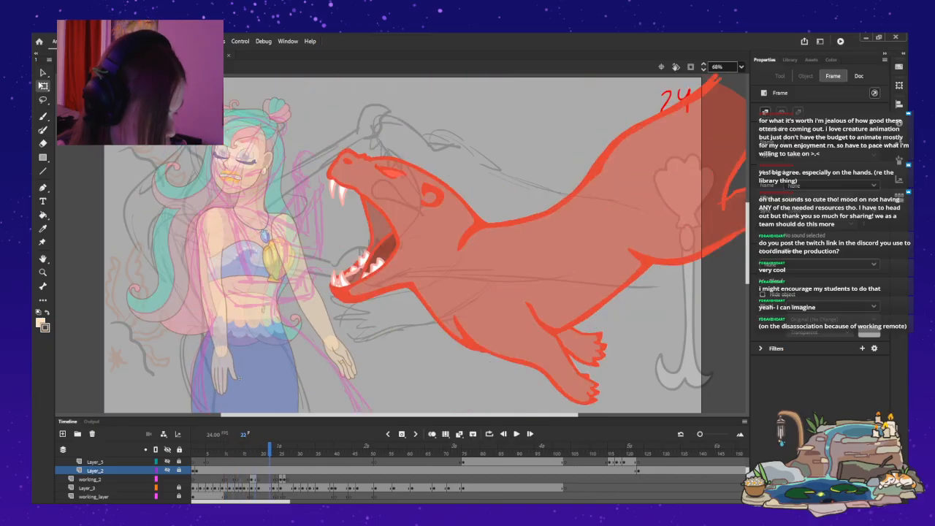
key("period")
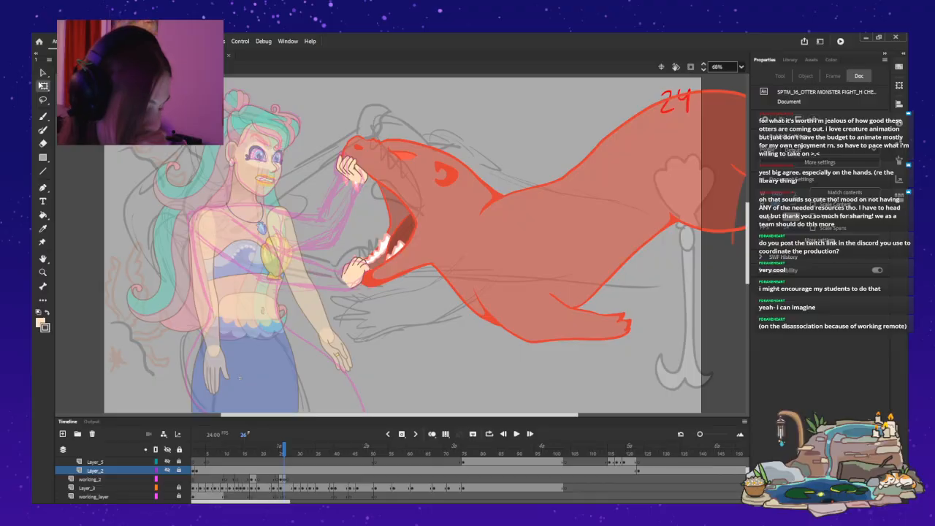
Paint thin brown upper and lower outlines for the arm reaching the lower jaw hand on the working_2 layer, redoing the underside stroke until it fits.
key("b")
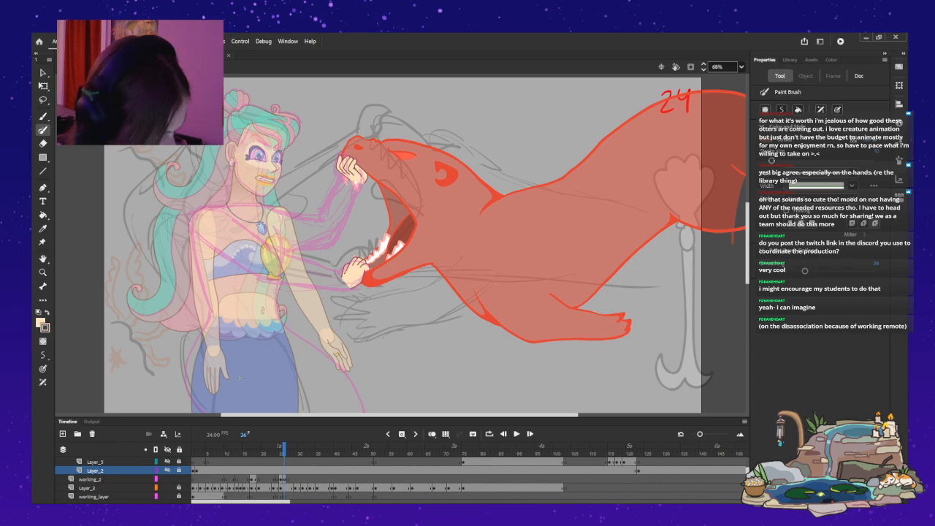
left_click(90, 479)
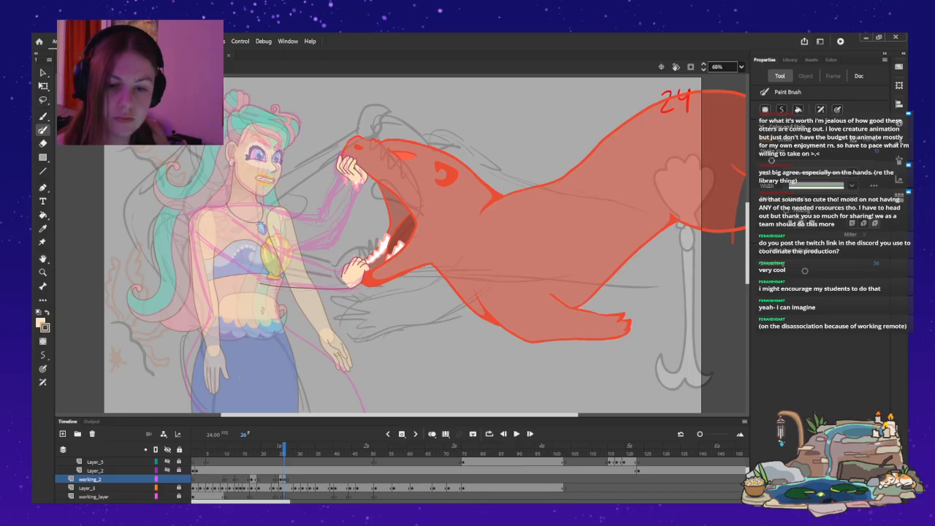
key("ctrl+z")
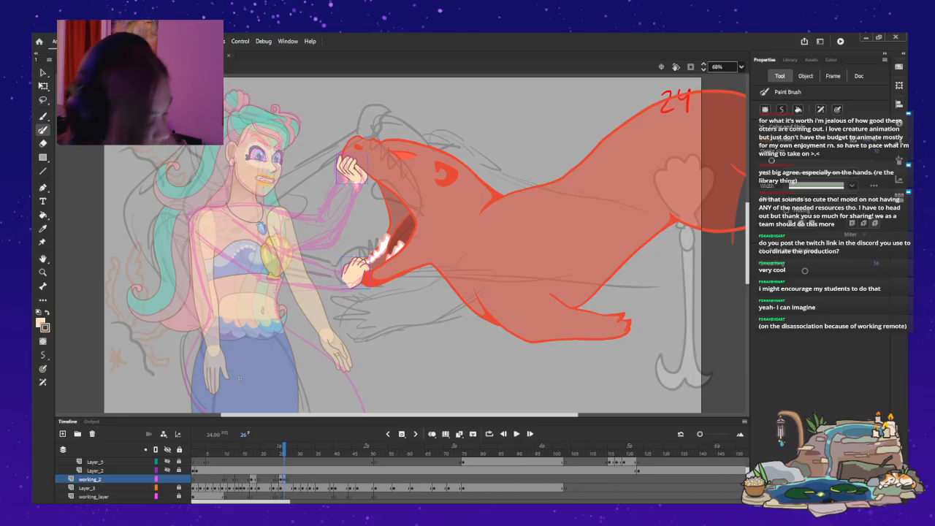
left_click_drag(201, 239, 269, 286)
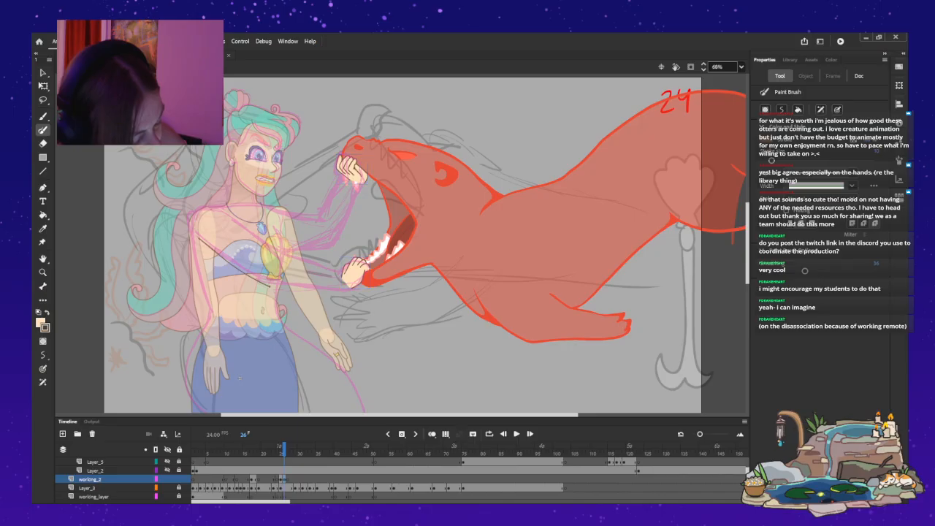
key("ctrl+z")
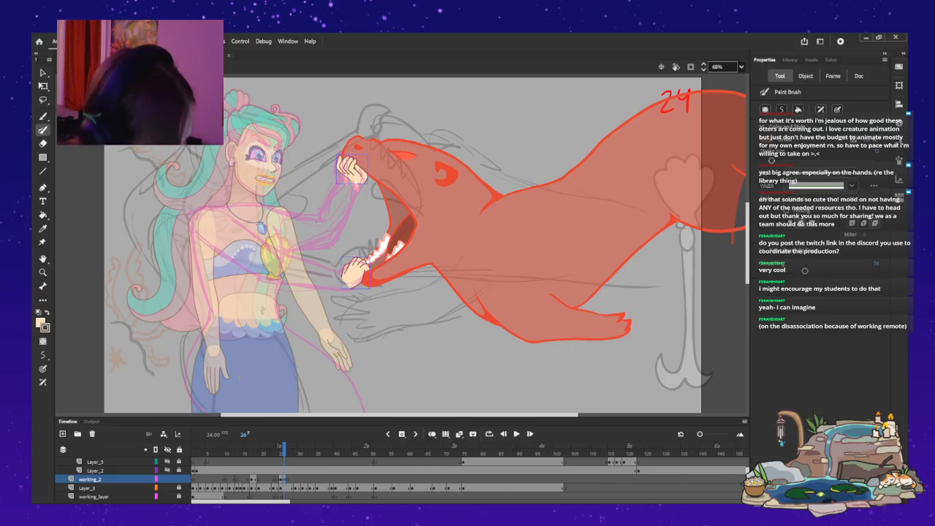
mouse_move(197, 237)
left_mouse_down()
mouse_move(254, 279)
mouse_move(346, 285)
mouse_move(262, 280)
left_mouse_up()
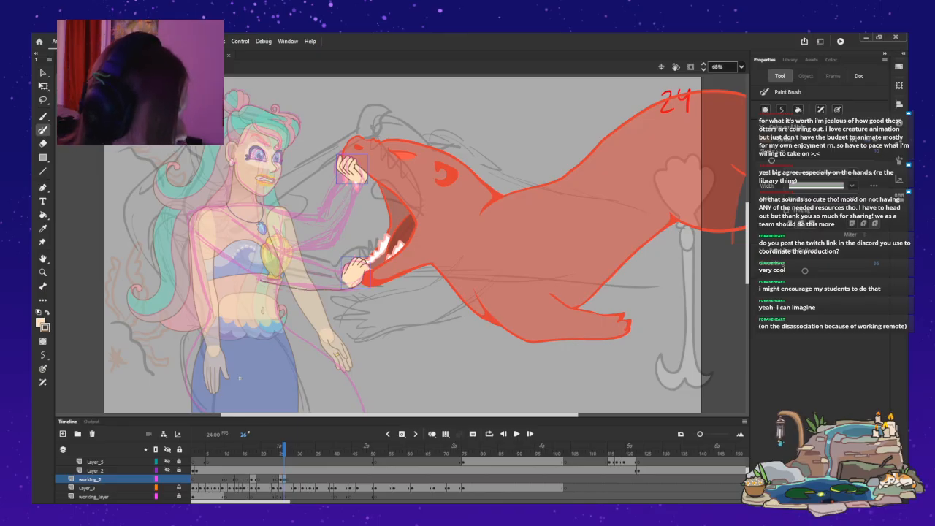
key("ctrl+z")
left_click_drag(347, 290, 267, 285)
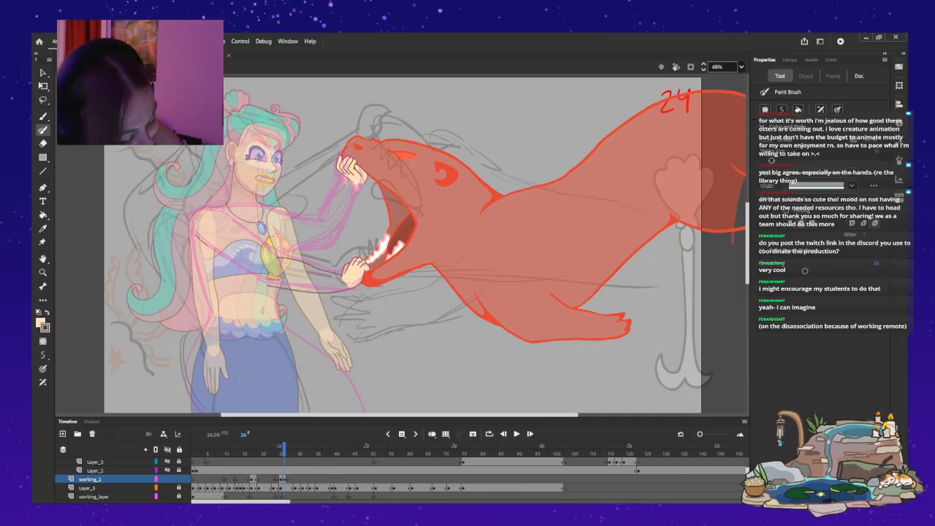
left_click_drag(242, 271, 268, 286)
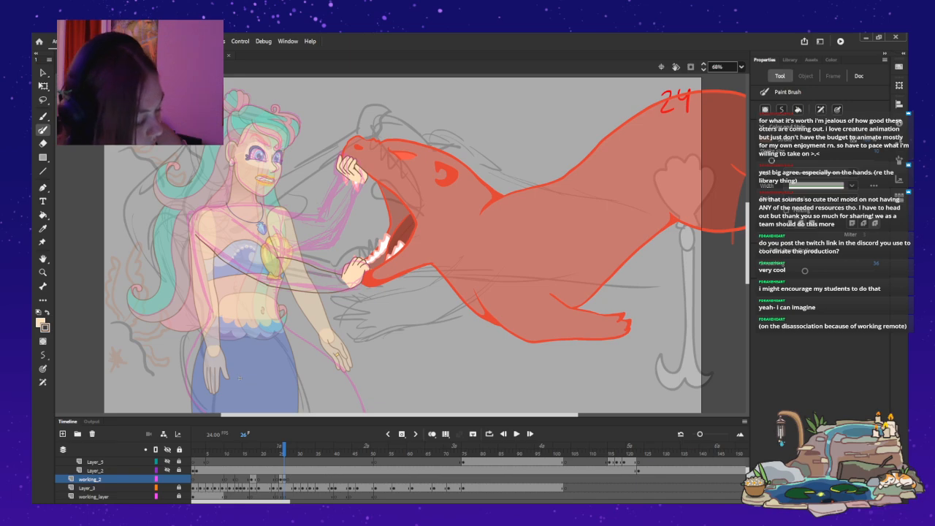
mouse_move(210, 212)
left_mouse_down()
mouse_move(227, 213)
mouse_move(273, 255)
left_mouse_up()
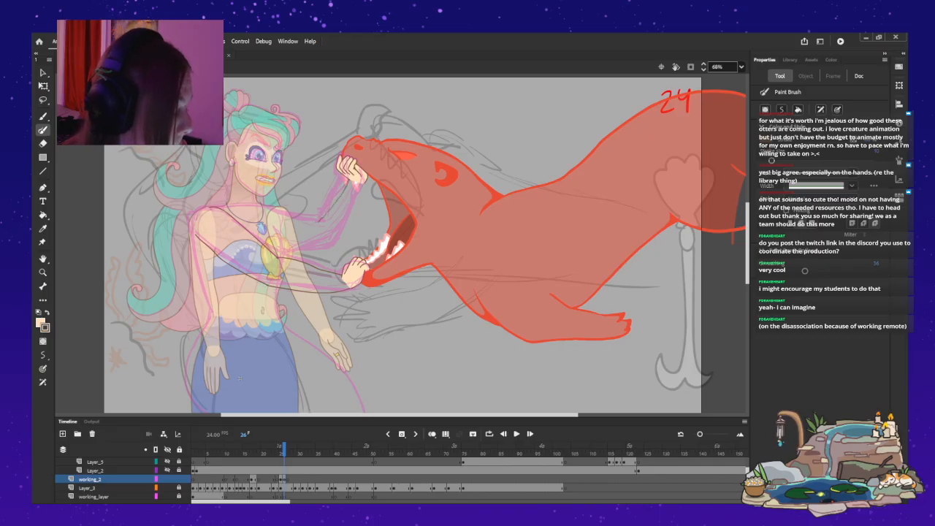
Enlarge the hand gripping the otter's upper jaw very slightly with Free Transform.
key("v")
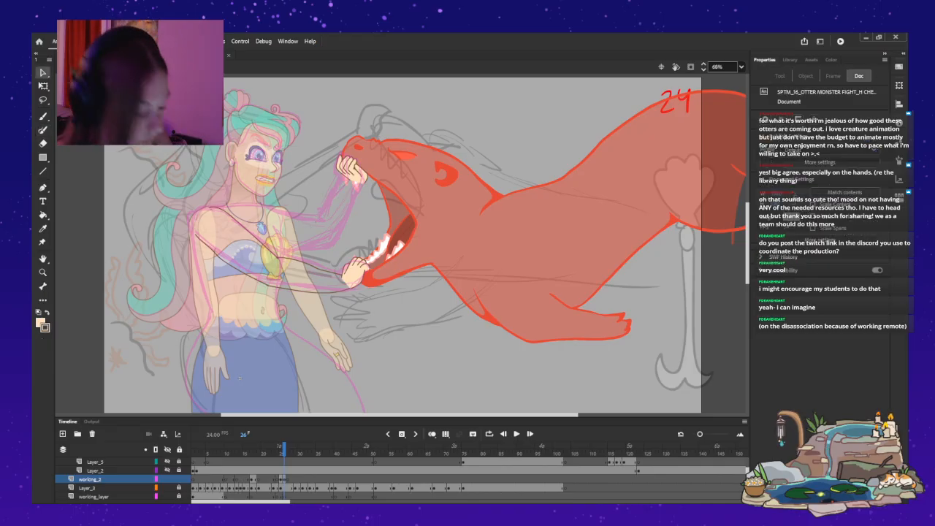
left_click(352, 170)
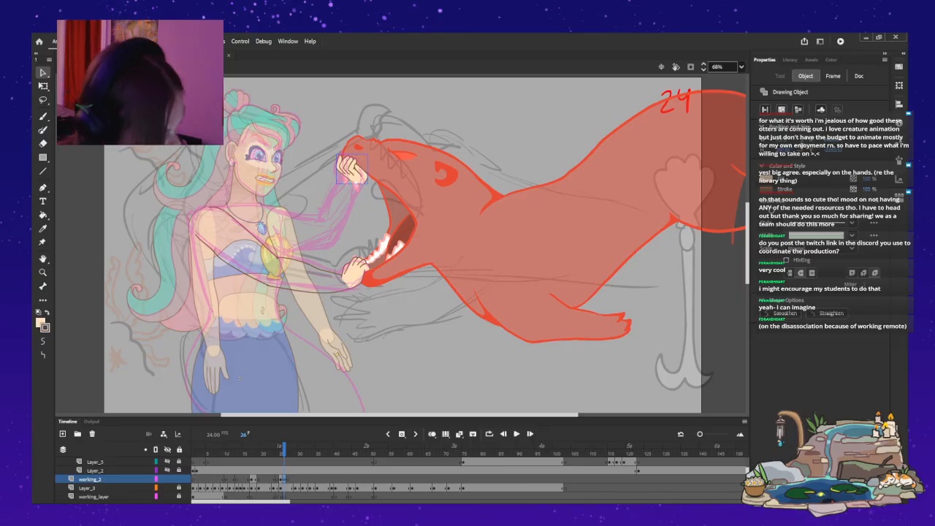
key("q")
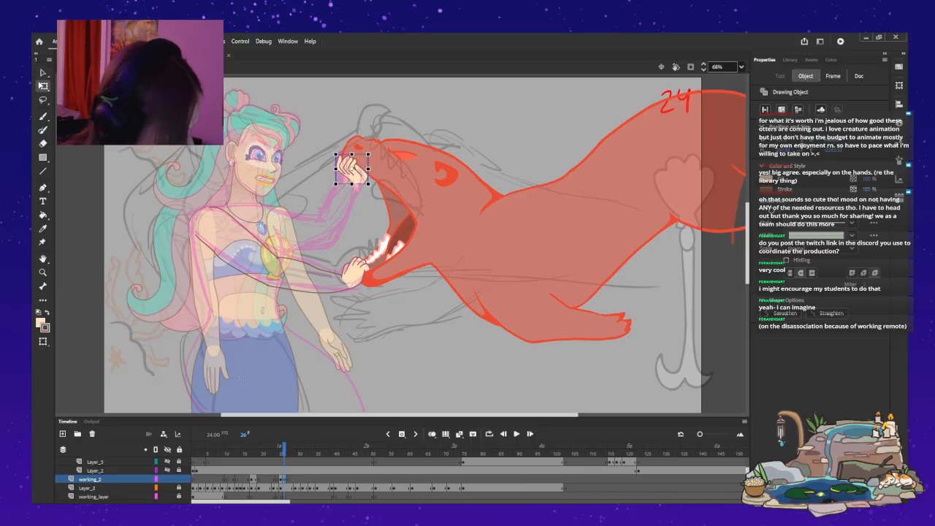
left_click_drag(368, 185, 368, 185)
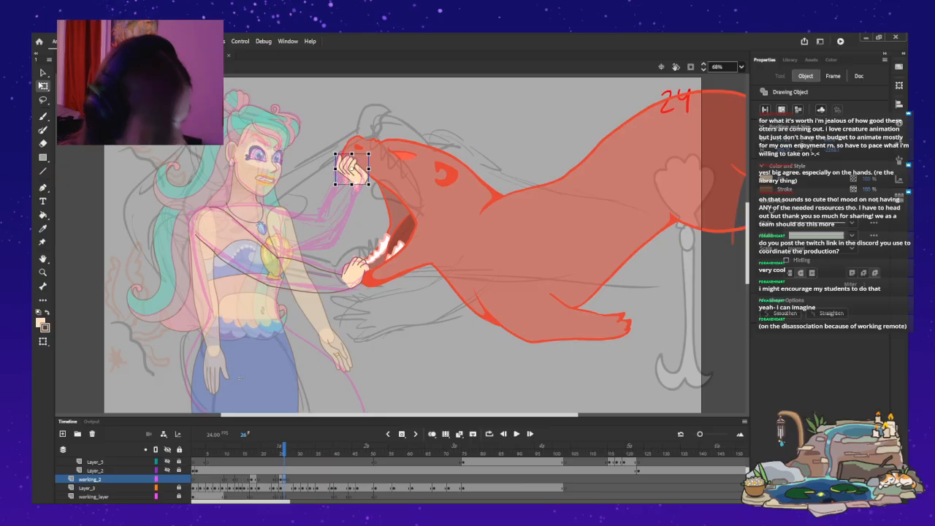
Play the animation and replay it from the first frame to check the new arm and hands in motion.
key("Return")
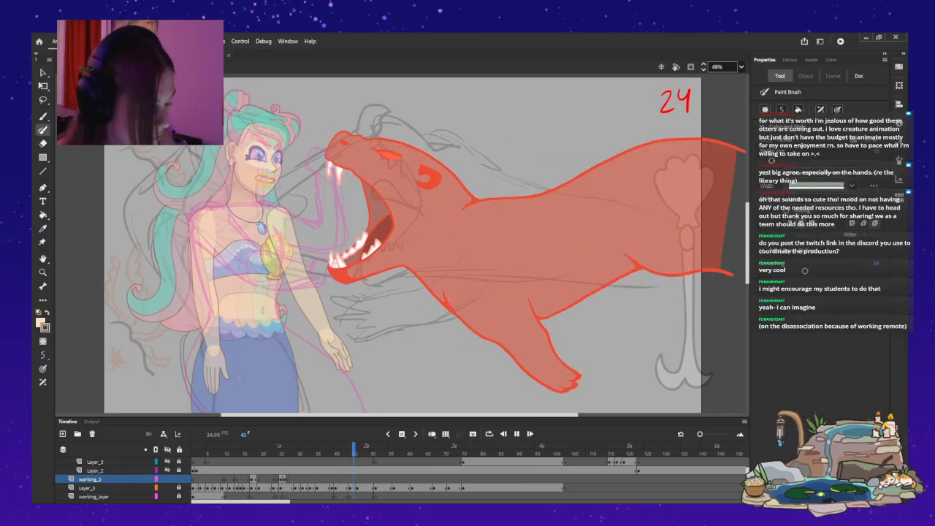
key("Return")
key("shift+comma")
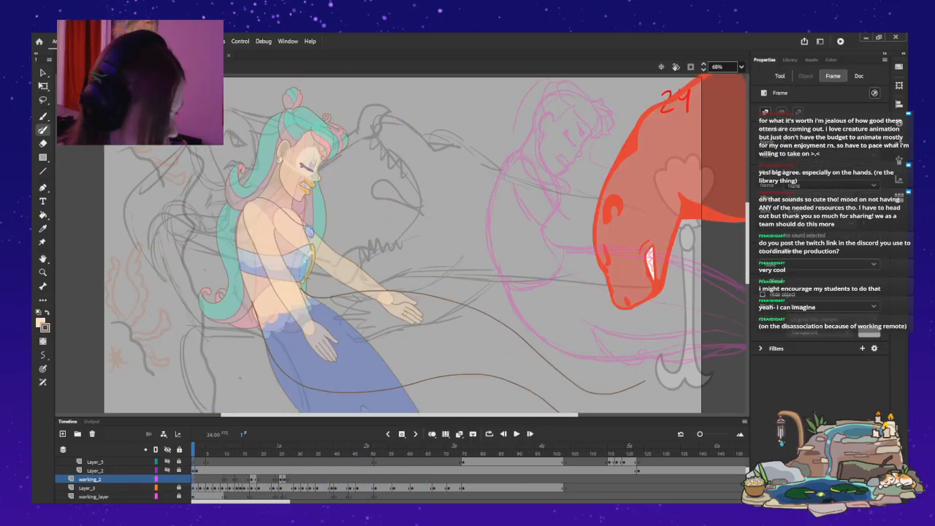
key("Return")
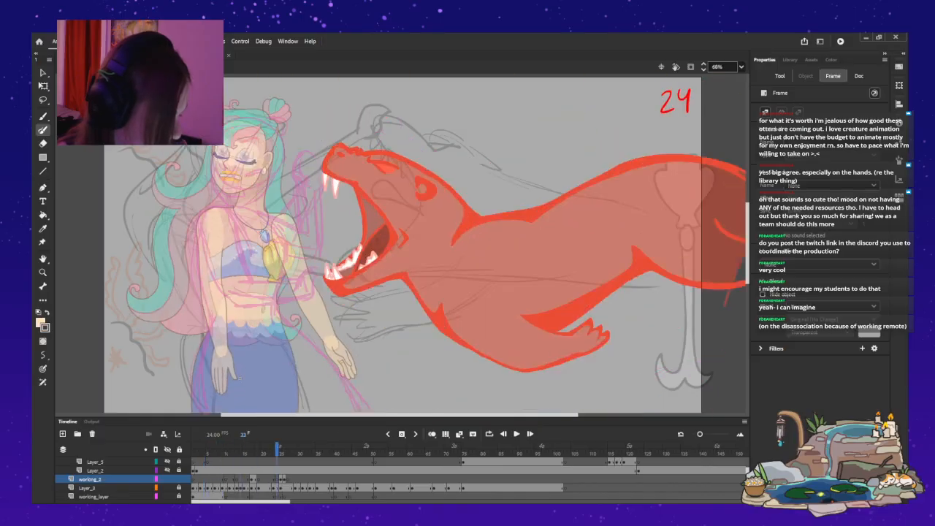
Paint thin brown outlines for the bent arm reaching the hand on the otter's upper jaw, redoing strokes until they fit.
key("Return")
key("y")
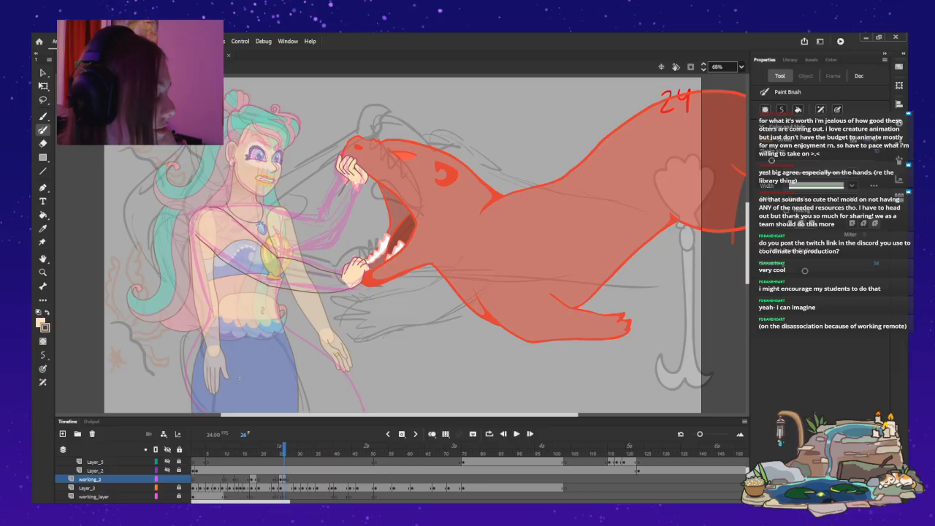
left_click_drag(346, 181, 313, 224)
left_click_drag(362, 187, 326, 246)
key("ctrl+z")
key("ctrl+z")
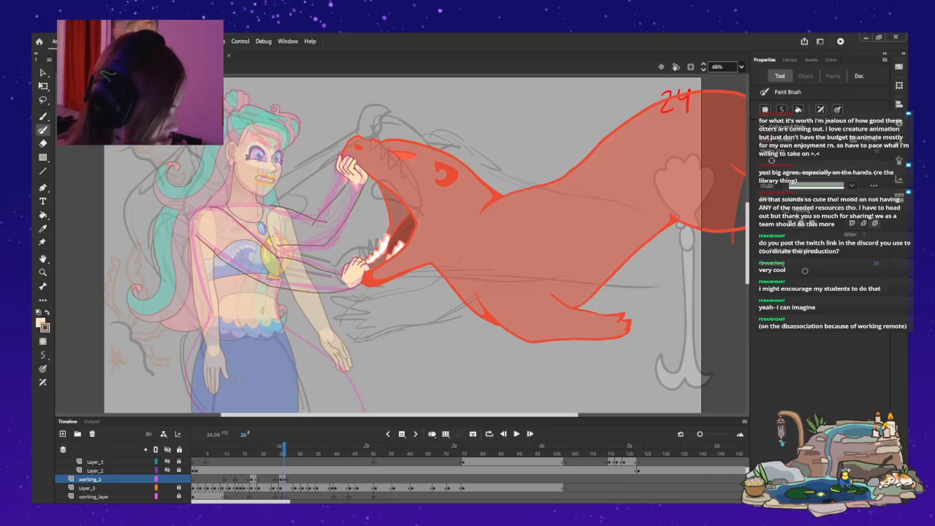
Reshape the outlines of the arm reaching the lower jaw hand, bending the underside stroke to fit at the wrist.
key("ctrl+equal")
key("ctrl+equal")
left_click_drag(400, 414, 366, 415)
key("v")
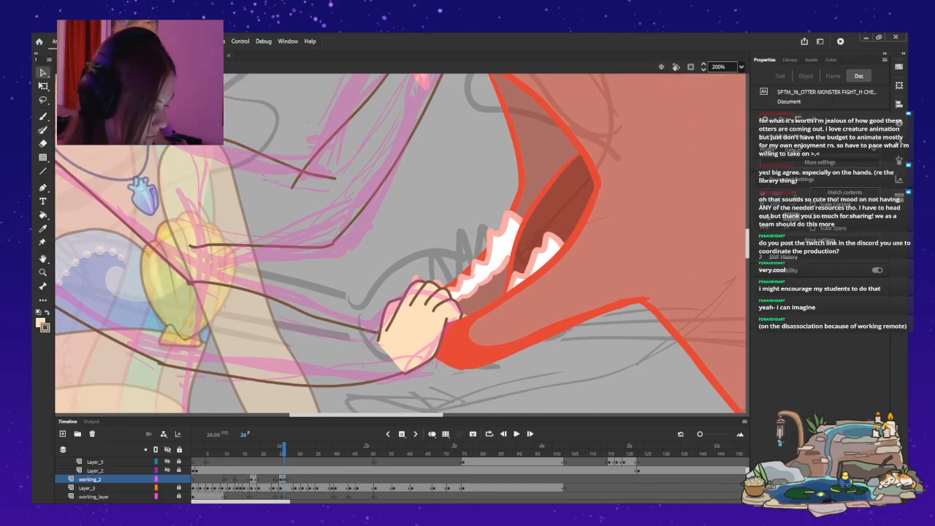
key("a")
left_click(298, 310)
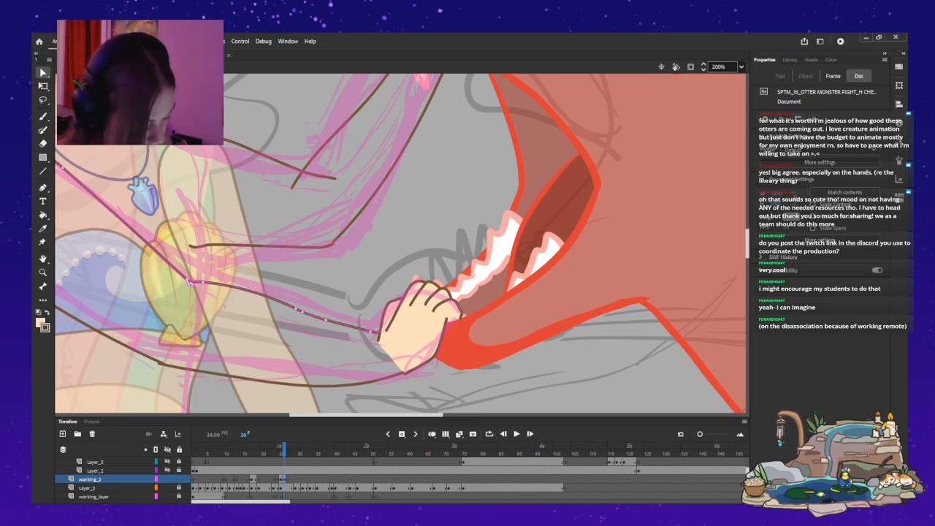
key("Escape")
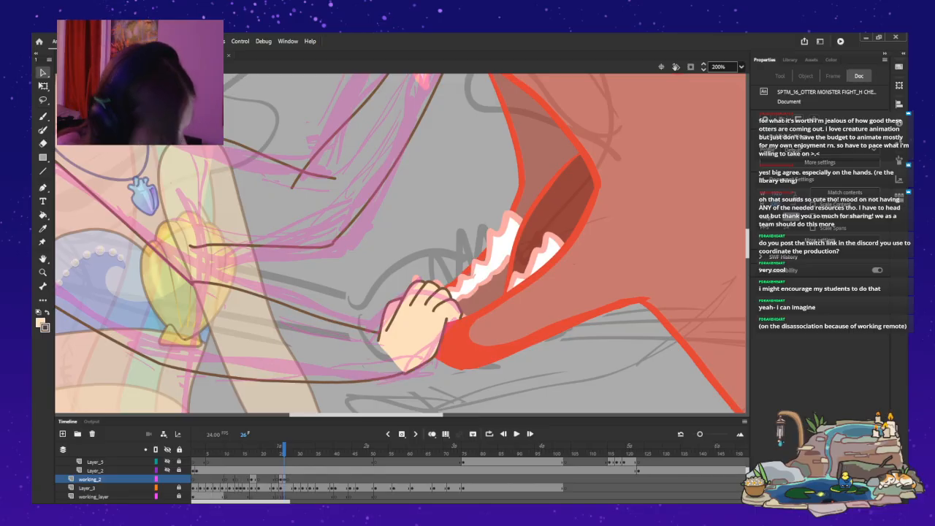
left_click_drag(397, 376, 396, 386)
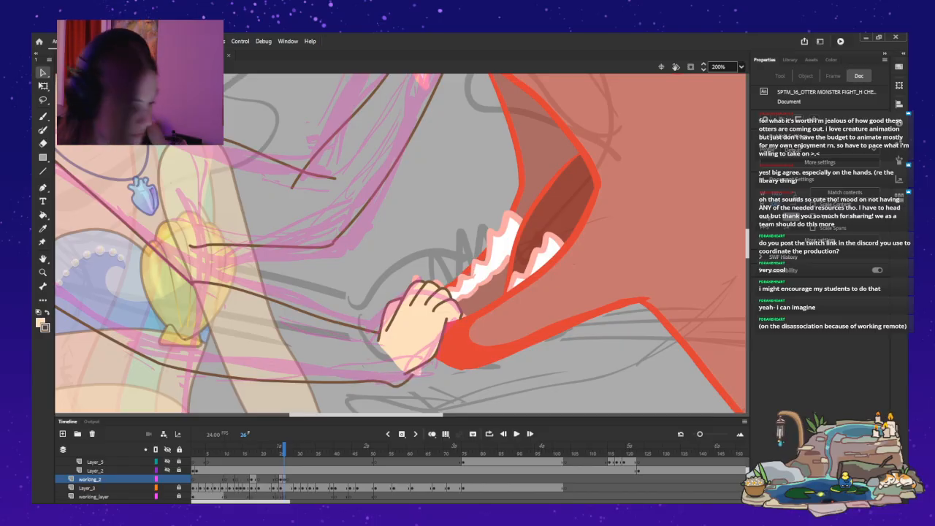
Move the lower jaw hand aside into the otter's mouth and adjust the wrist ends of both forearm outlines beneath it.
left_click(416, 371)
left_click_drag(418, 332, 510, 258)
key("Escape")
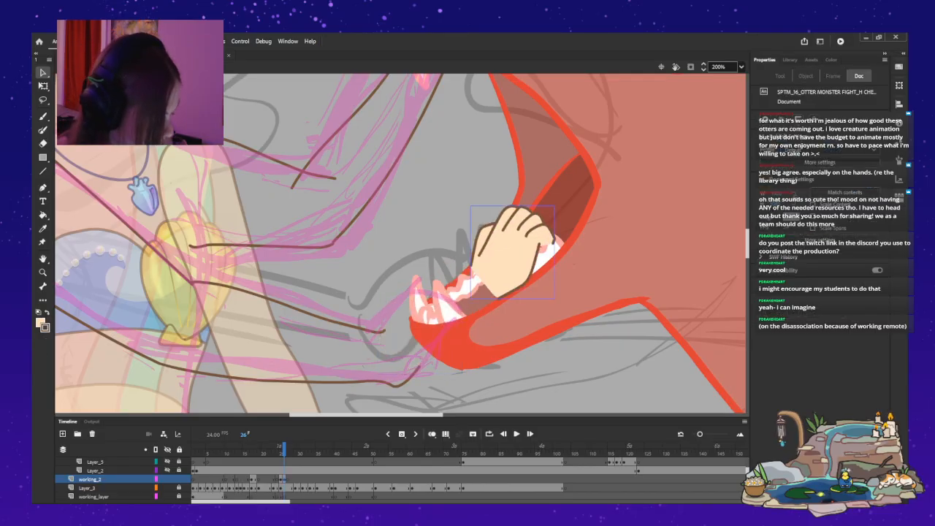
left_click_drag(422, 371, 403, 388)
left_click_drag(392, 322, 394, 326)
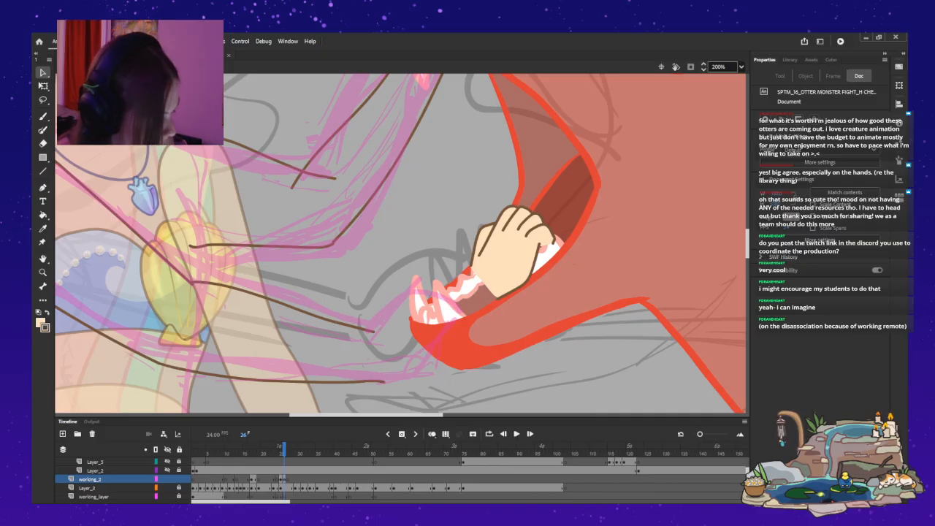
Move the hand back to the tip of the otter's lower jaw so it covers the forearm outlines' wrist ends.
left_click(509, 260)
mouse_move(510, 260)
left_mouse_down()
mouse_move(395, 345)
mouse_move(413, 333)
mouse_move(404, 339)
left_mouse_up()
key("Escape")
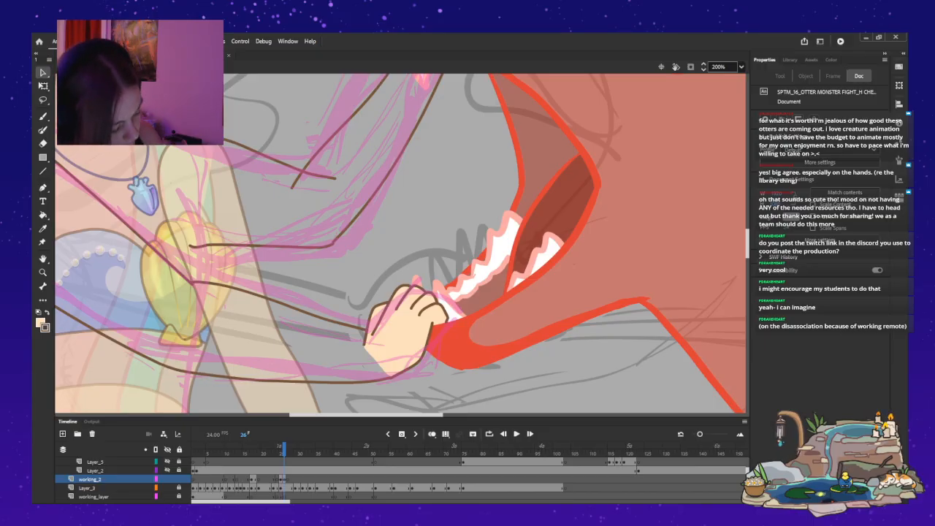
Try to reshape the end of the upper forearm outline at the wrist with the hand in place.
left_click_drag(365, 329, 363, 336)
left_click_drag(356, 321, 379, 339)
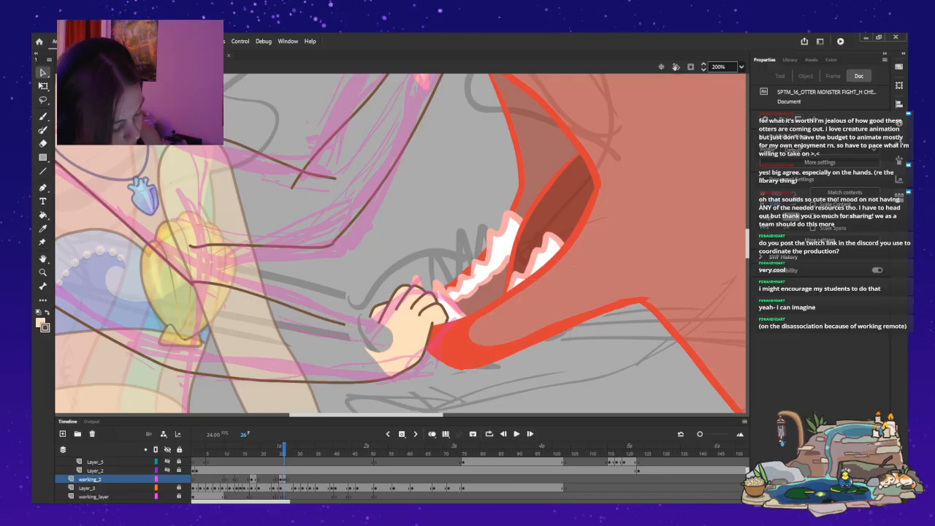
key("ctrl+z")
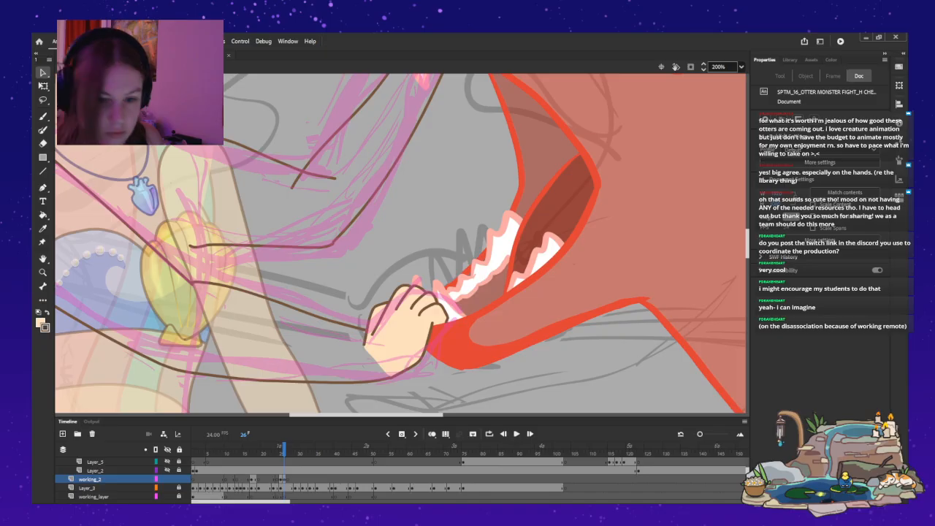
Shift the lower jaw hand off the wrist again and fine-tune the ends of the upper and lower forearm outlines.
left_click_drag(401, 330, 472, 271)
left_click(349, 325)
mouse_move(337, 321)
left_mouse_down()
mouse_move(369, 335)
mouse_move(336, 318)
left_mouse_up()
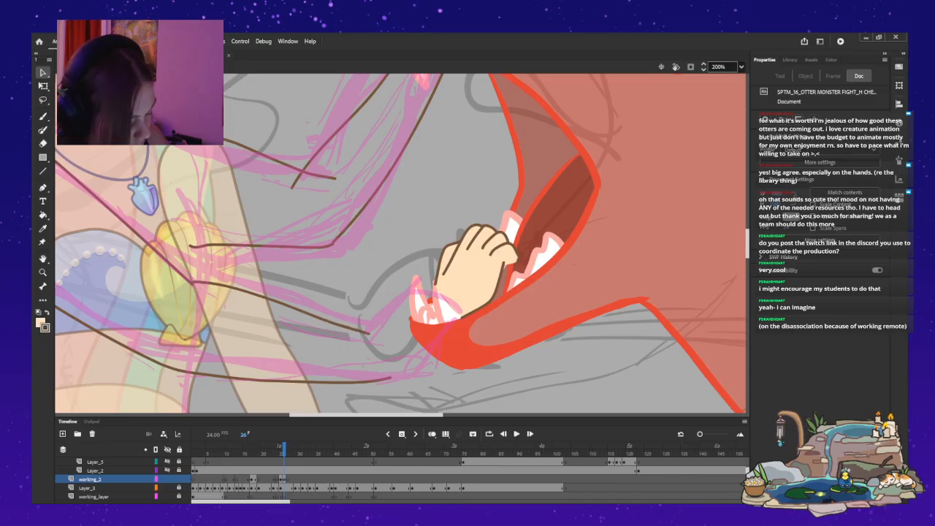
left_click_drag(391, 378, 385, 382)
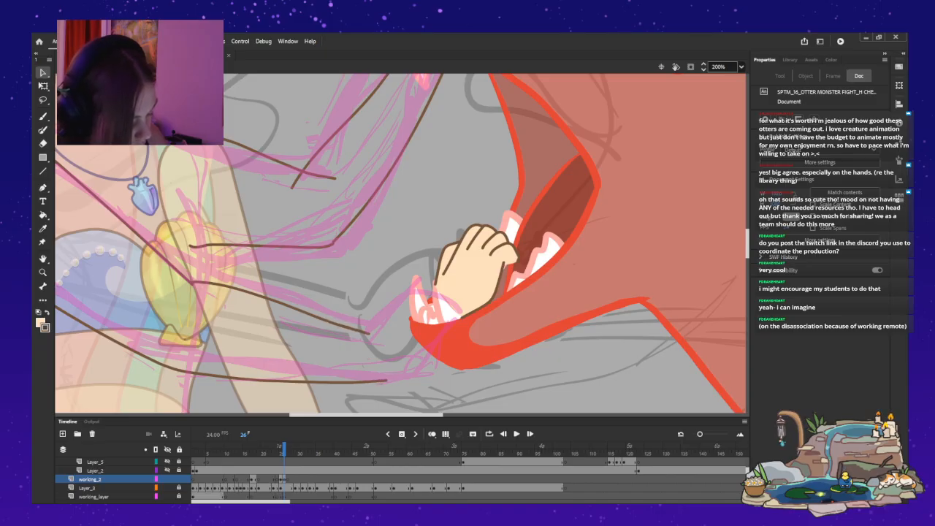
Return the hand to the wrist, rotate it slightly clockwise with Free Transform and nudge it to line up with the forearm outlines.
left_click(475, 256)
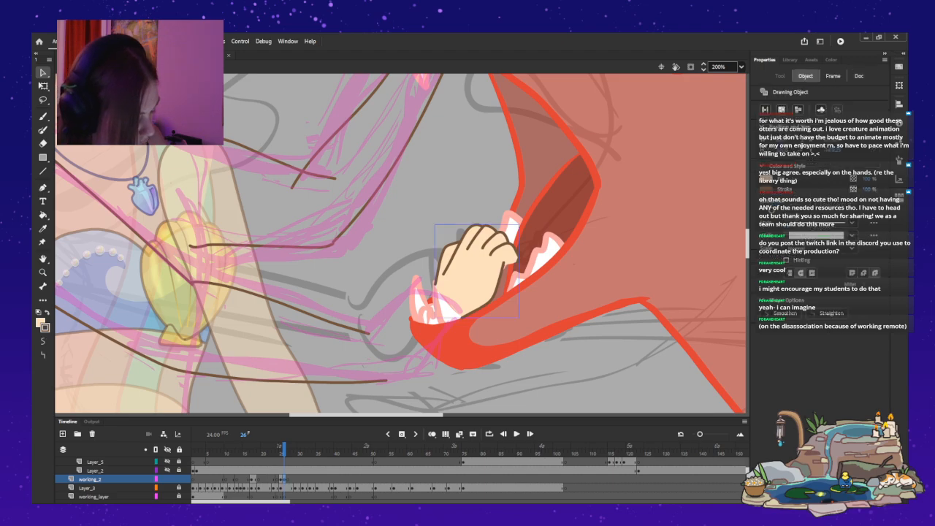
mouse_move(475, 256)
left_mouse_down()
mouse_move(407, 309)
mouse_move(399, 328)
left_mouse_up()
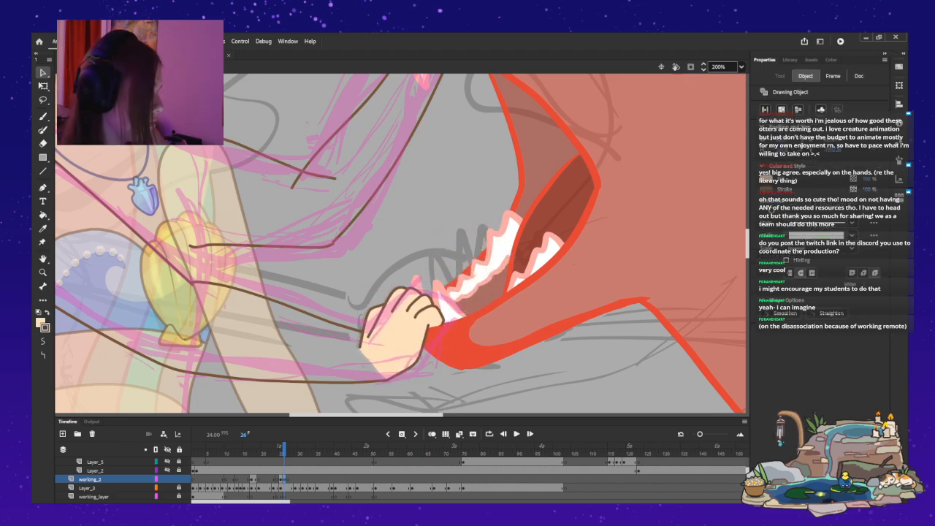
key("q")
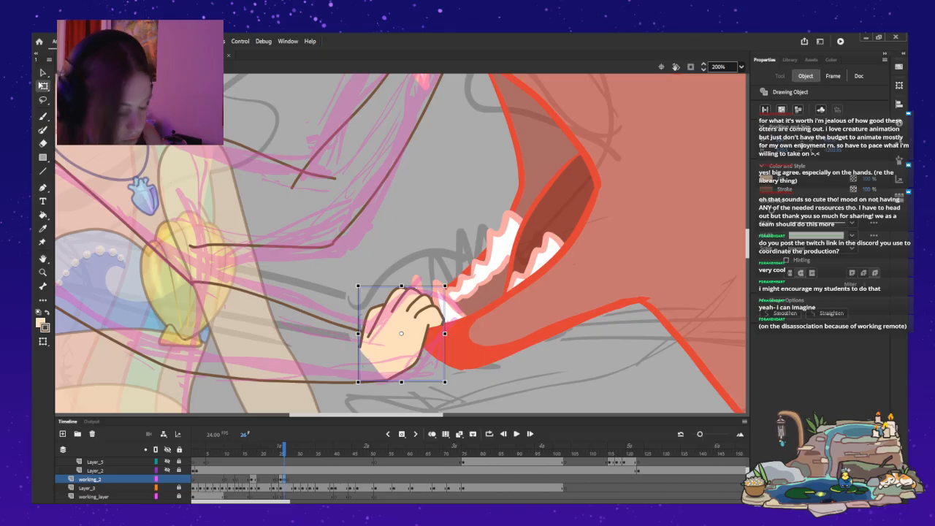
left_click_drag(448, 281, 453, 287)
left_click_drag(401, 336, 406, 333)
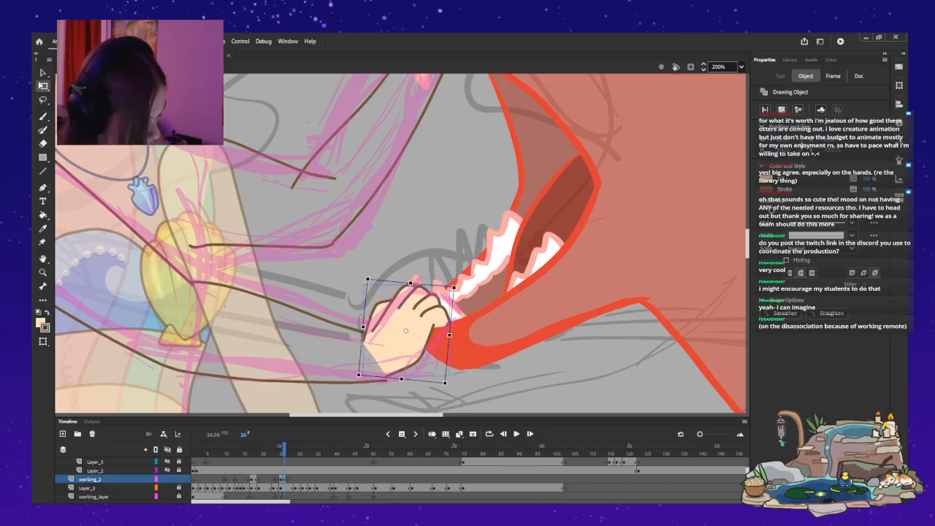
key("Escape")
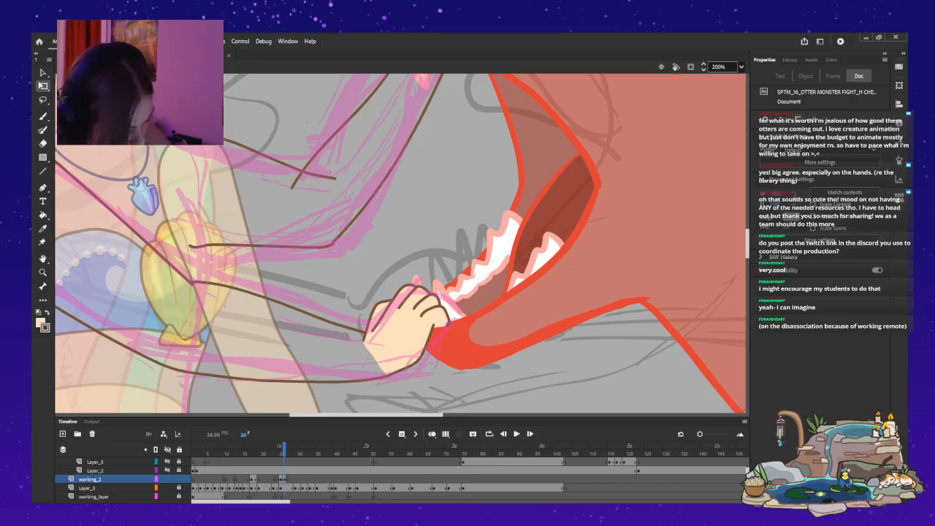
left_click_drag(335, 380, 335, 381)
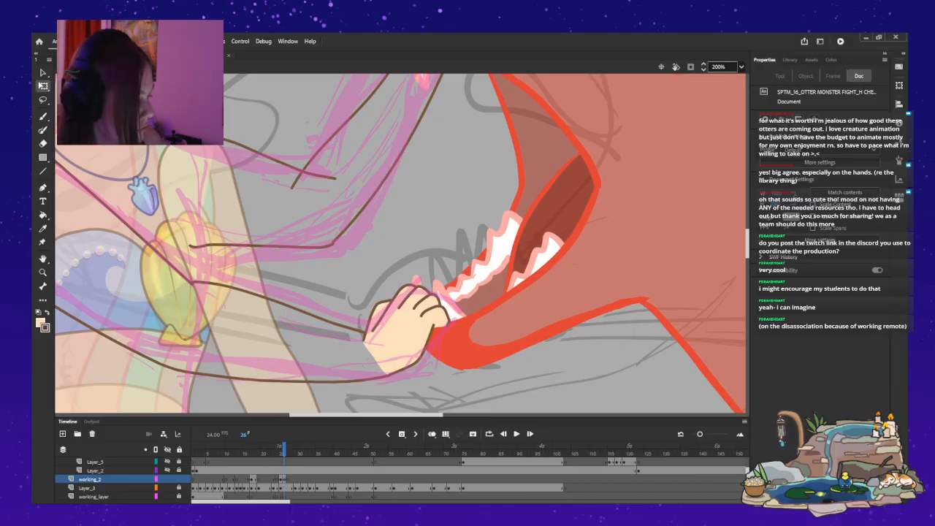
key("ctrl+minus")
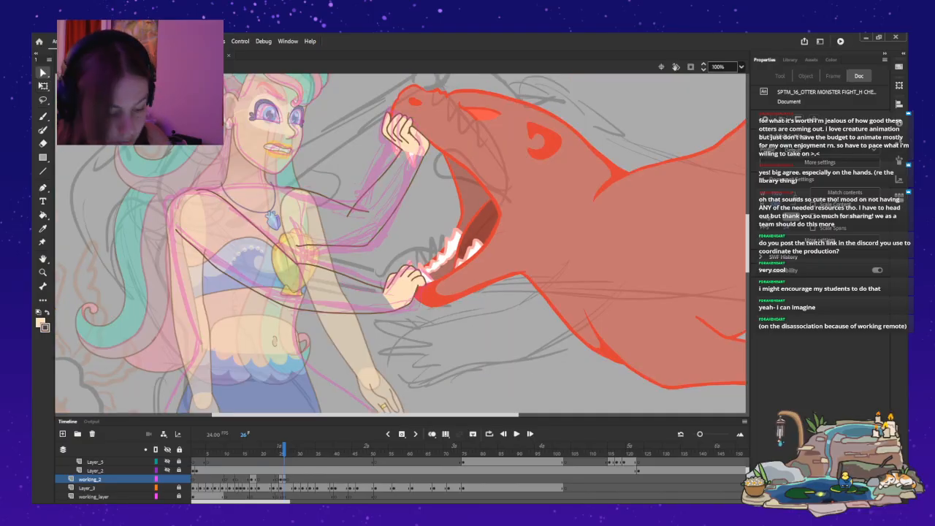
left_click(211, 263)
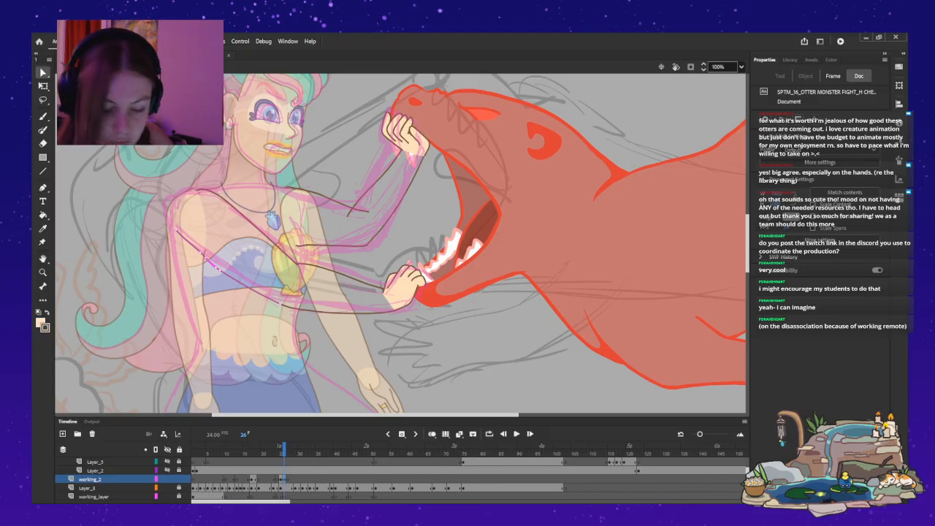
key("ctrl+Tab")
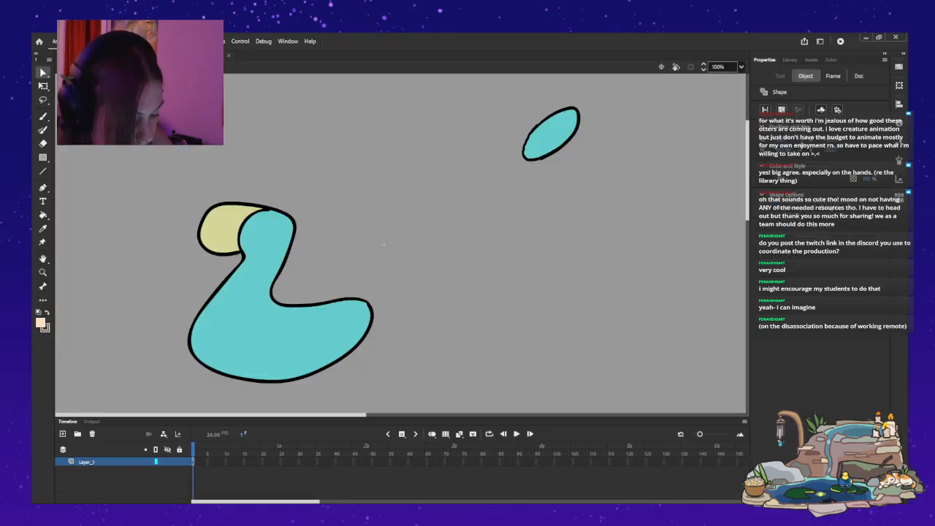
key("ctrl+Tab")
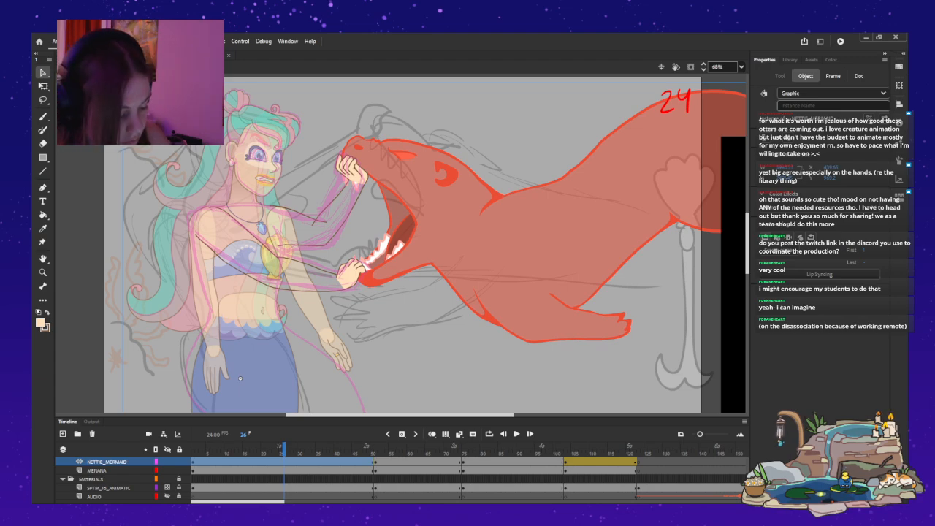
double_click(239, 378)
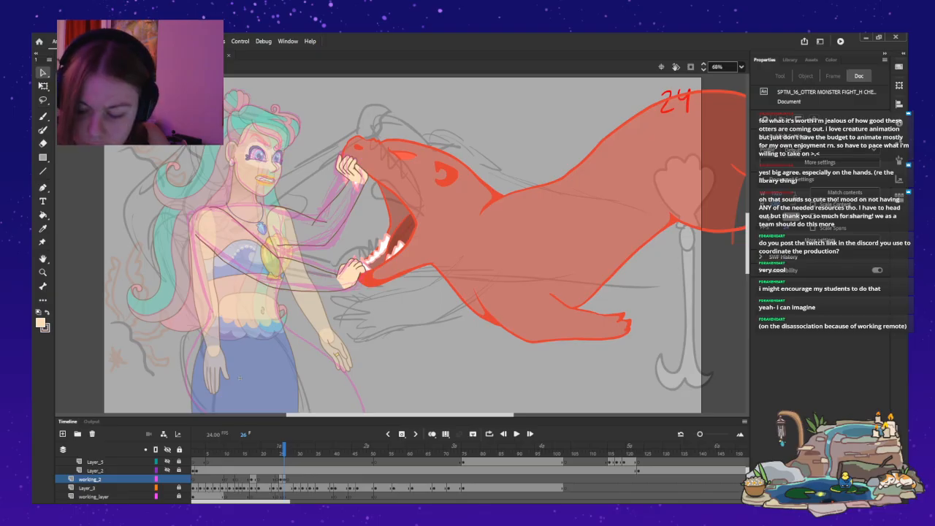
Shorten the shoulder end of the lower arm's underside outline so it starts near the armpit.
key("z")
left_click(250, 252)
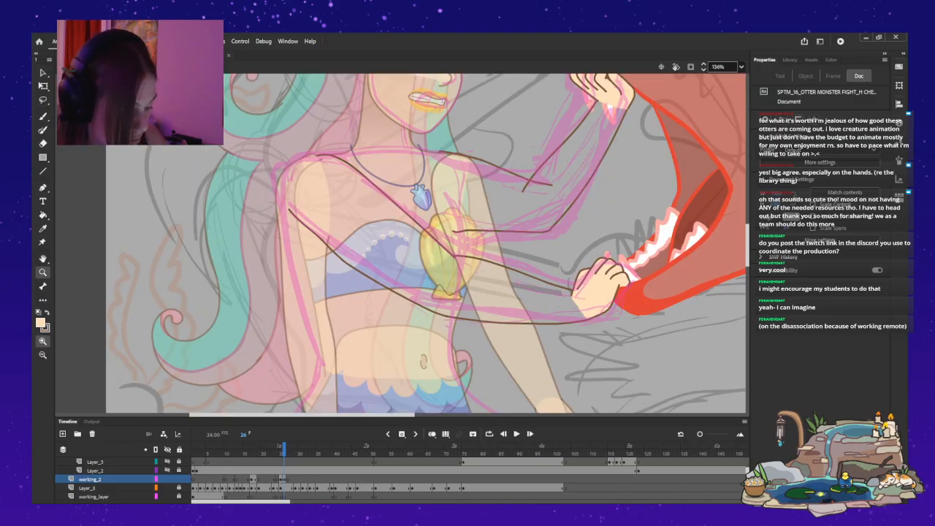
left_click_drag(561, 267, 528, 262)
key("v")
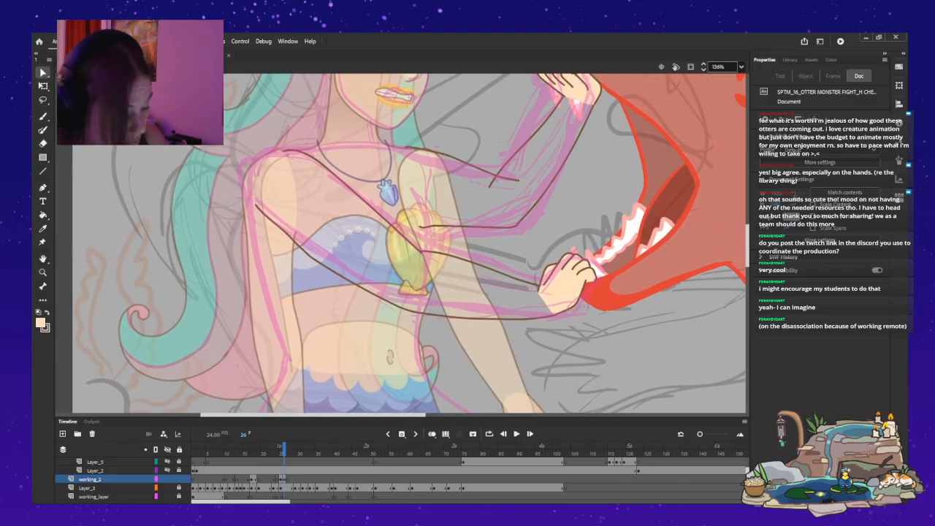
left_click(314, 259)
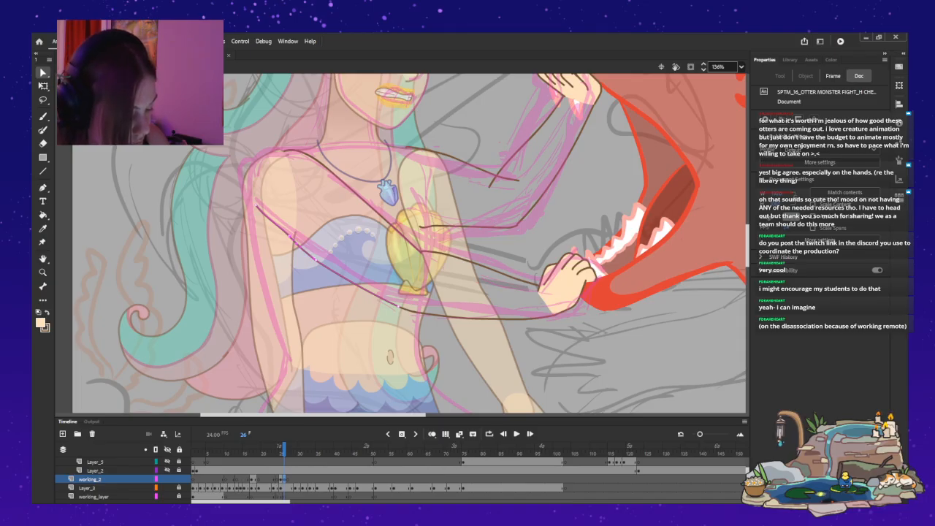
left_click_drag(290, 237, 288, 239)
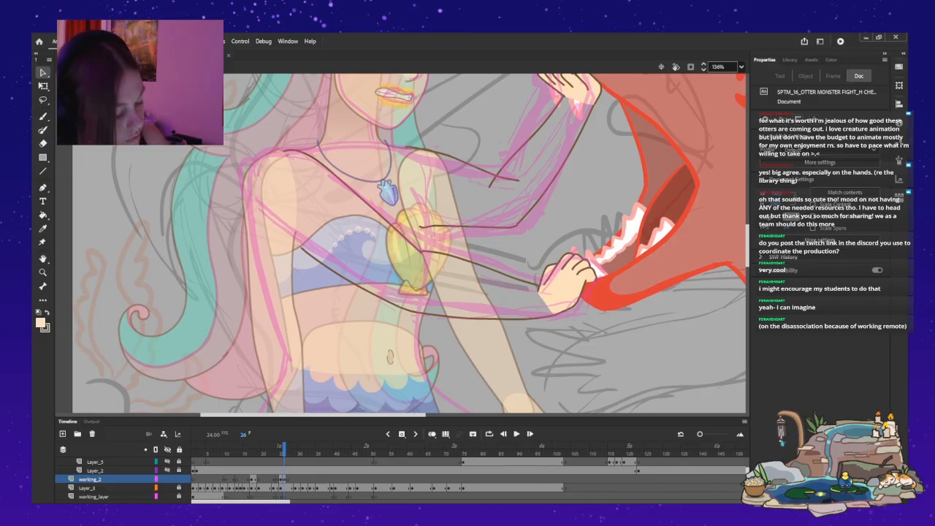
left_click_drag(302, 249, 292, 243)
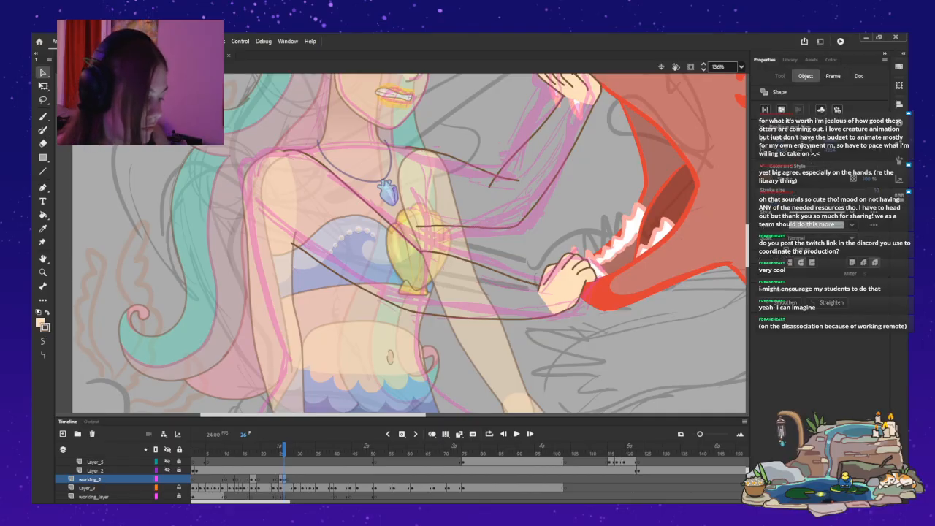
Delete the upper arm's underside stroke for the arm gripping the upper jaw and repaint it from the elbow to the chest.
left_click(450, 226)
key("Delete")
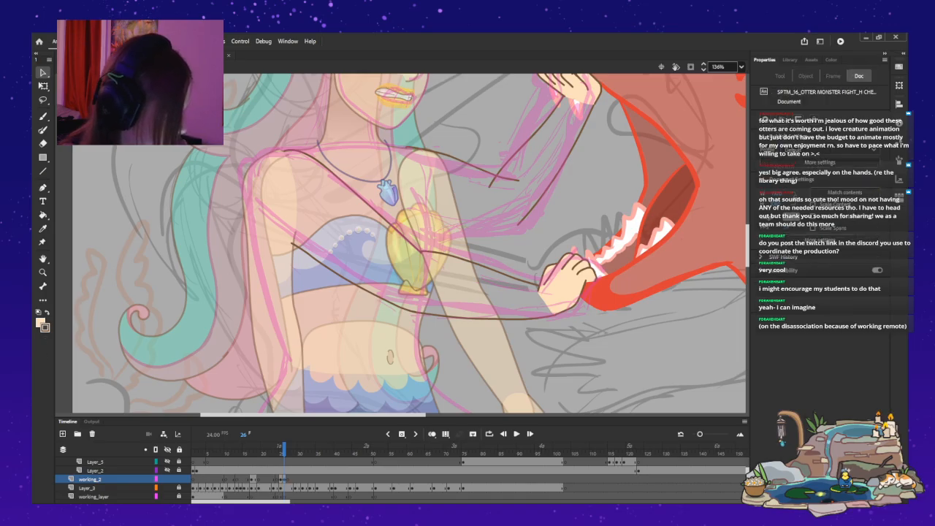
key("y")
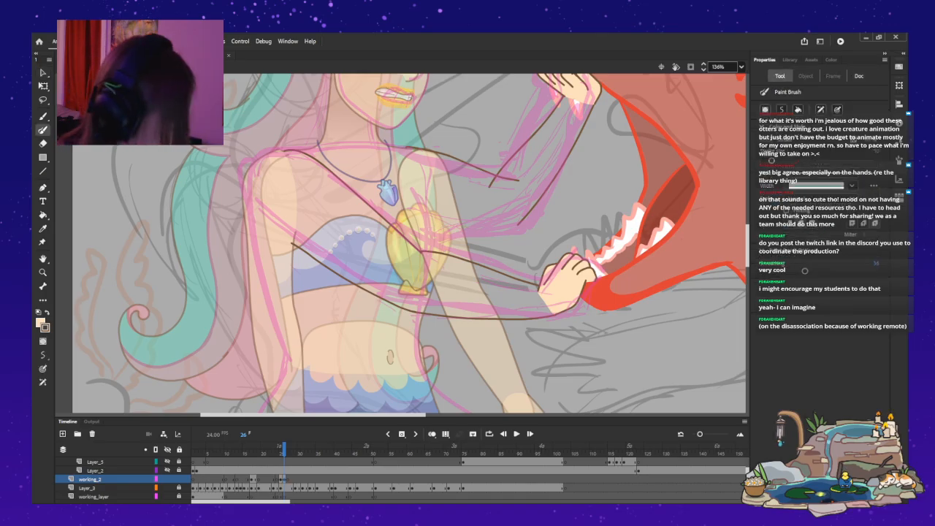
left_click_drag(515, 225, 416, 224)
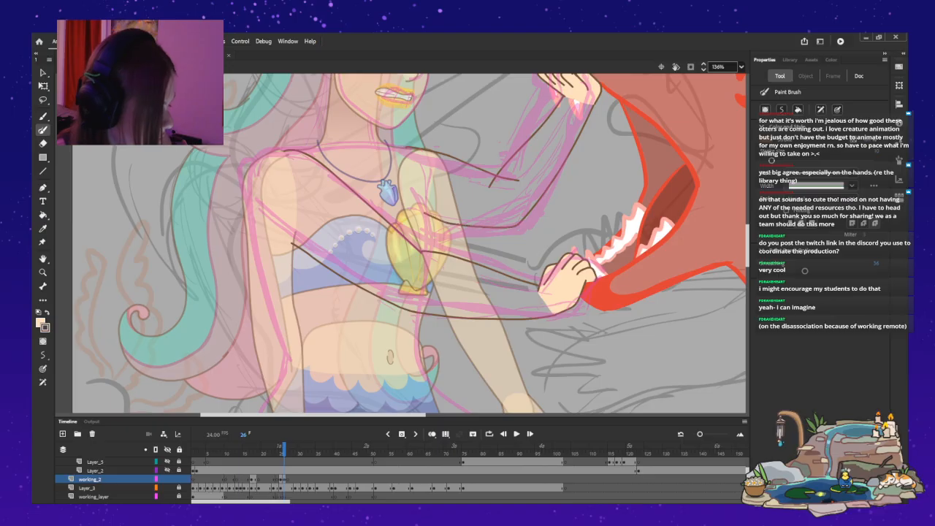
key("ctrl+z")
left_click_drag(516, 227, 425, 212)
key("ctrl+z")
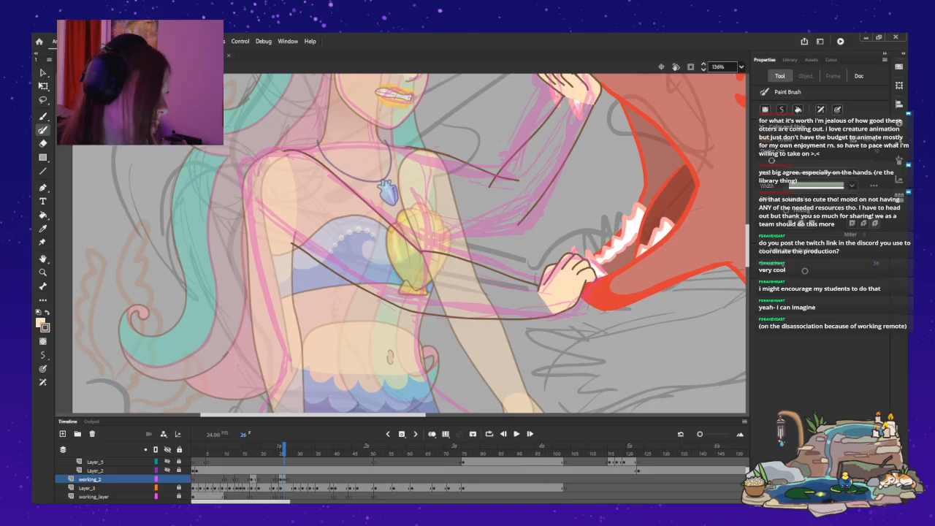
left_click_drag(514, 226, 430, 227)
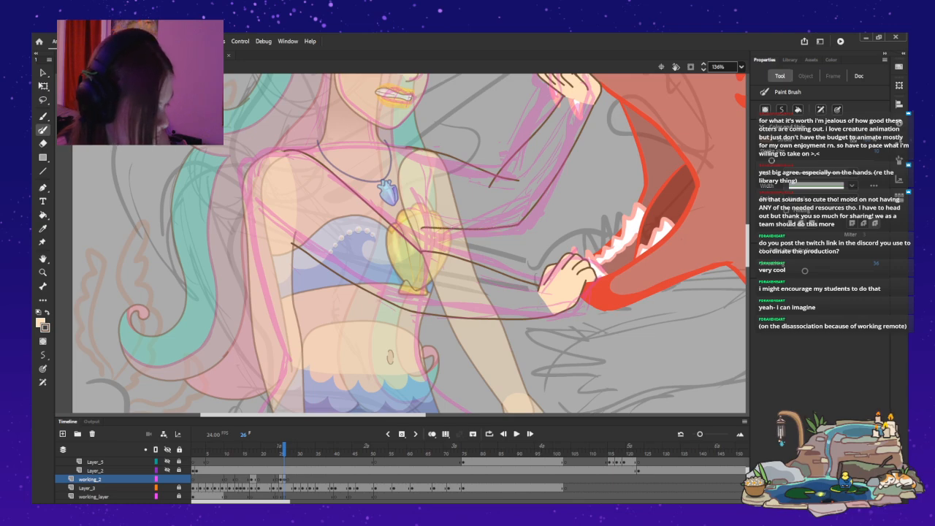
key("v")
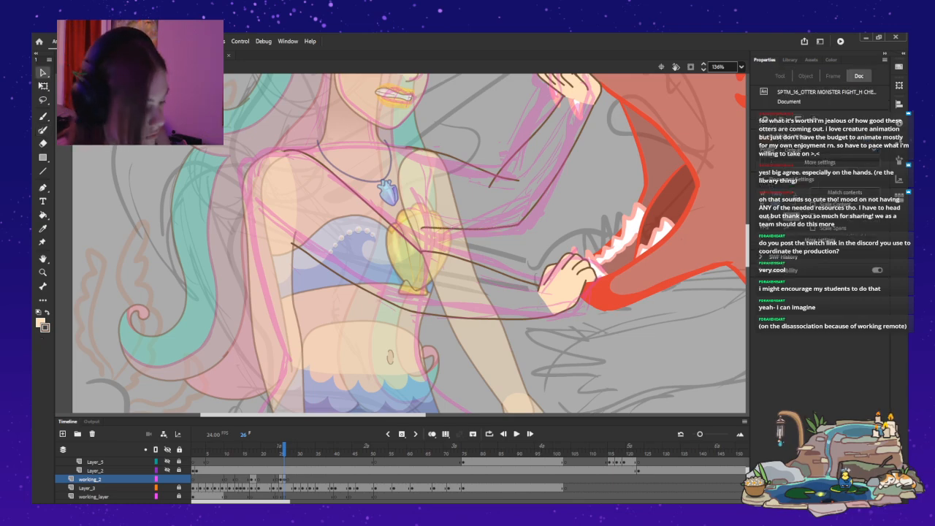
Delete the overshooting stroke fragment at the raised arm's elbow and reshape the end of the neighbouring outline to curve around the elbow.
left_click(468, 228)
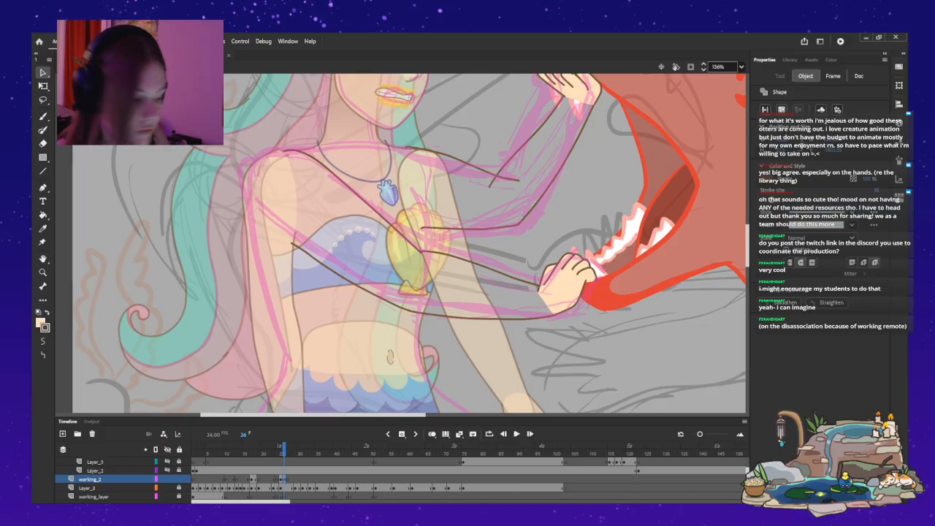
key("Delete")
left_click_drag(519, 180, 519, 190)
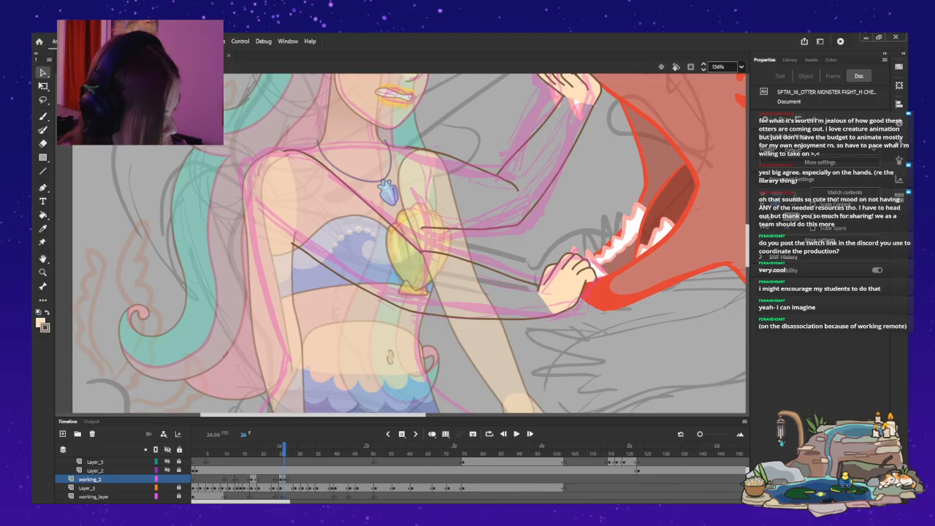
Review the arm poses and head turn by flipping back and forth through the frames from 26 down to the teens.
key("ctrl+minus")
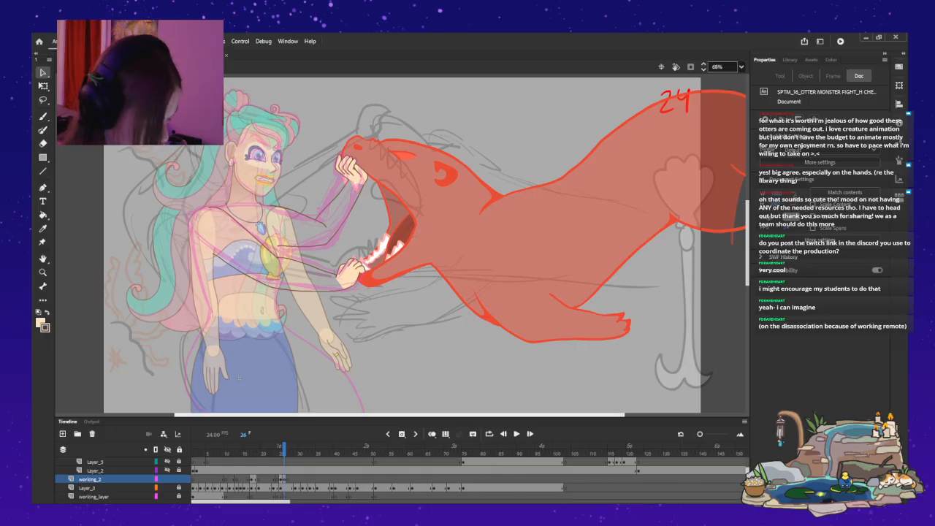
left_click_drag(239, 377, 308, 378)
key("comma")
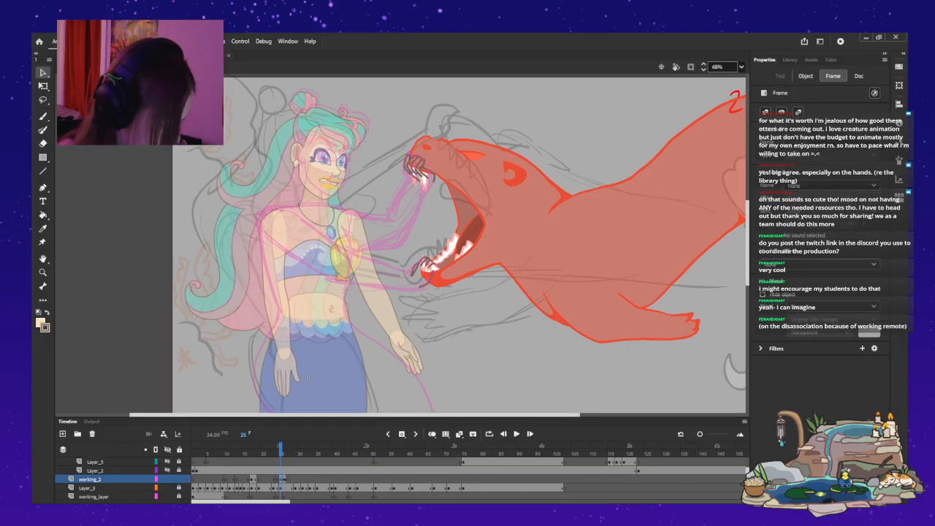
key("period")
key("comma")
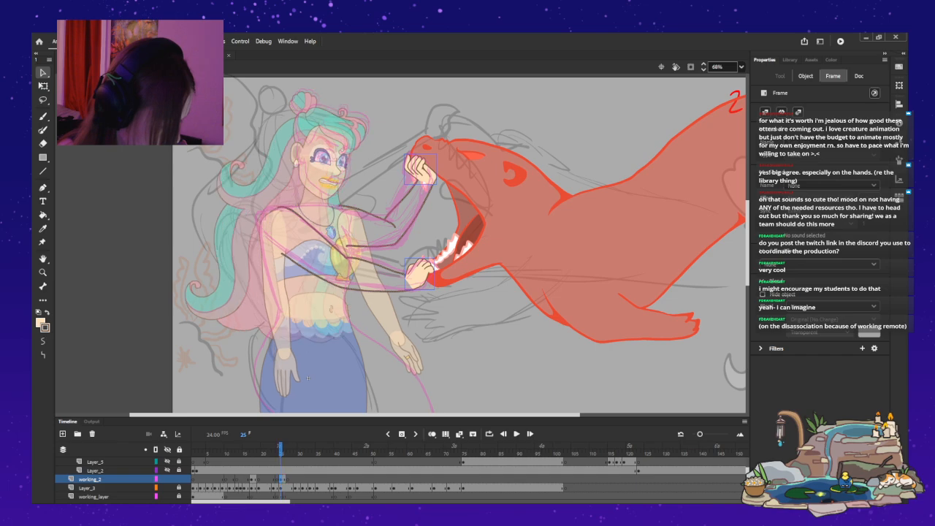
key("comma")
key("comma")
key("comma")
key("comma")
key("comma")
key("comma")
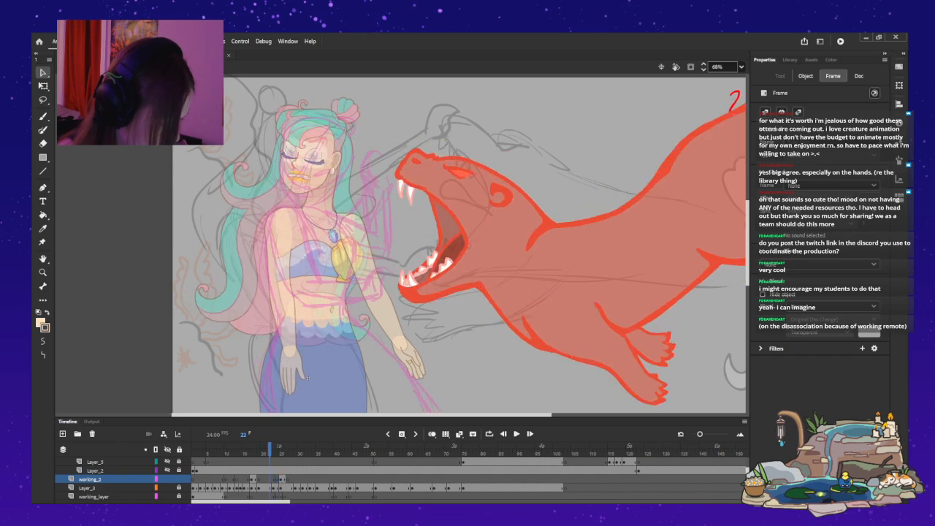
key("comma")
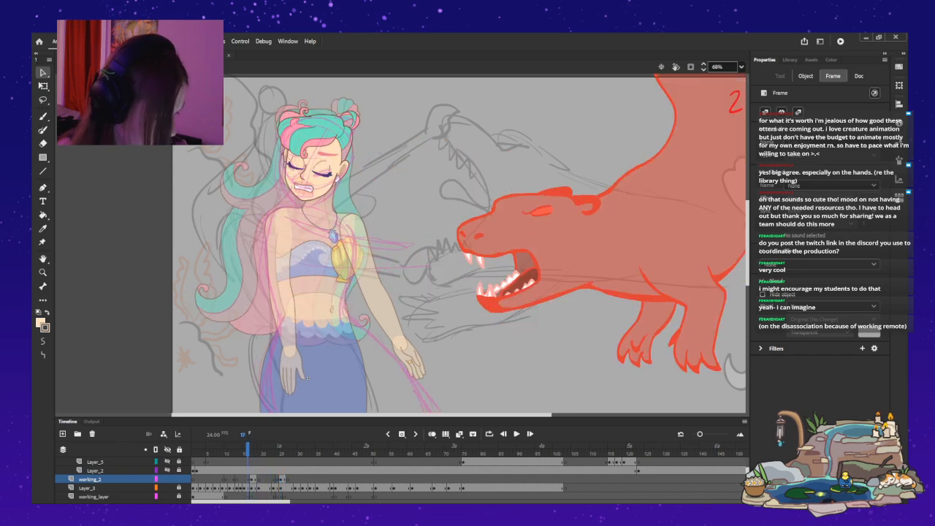
key("comma")
key("comma")
key("comma")
key("comma")
key("period")
key("period")
key("period")
key("period")
key("period")
key("period")
key("period")
key("comma")
key("comma")
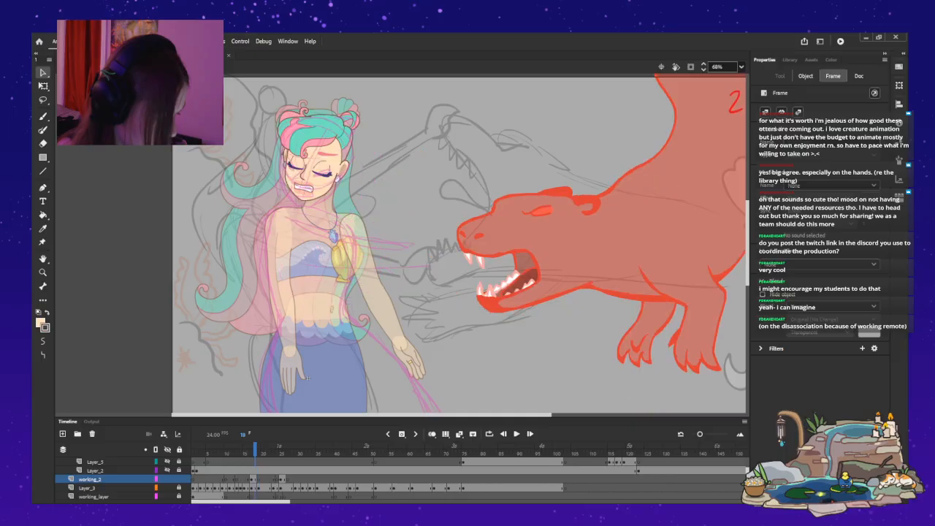
Inside the half-down head symbol on frame 18, paint skin colour over the white sliver above the eyelid under the visible brow.
left_click(308, 378)
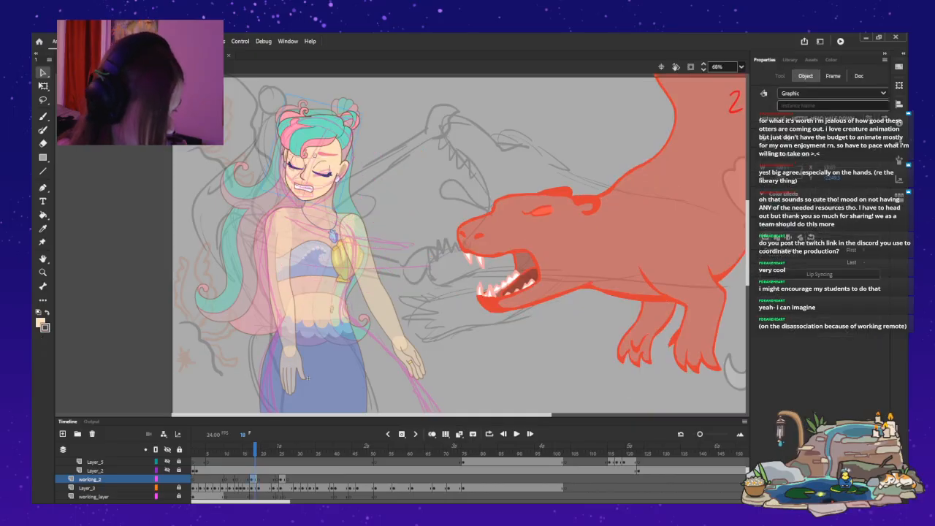
double_click(314, 155)
key("z")
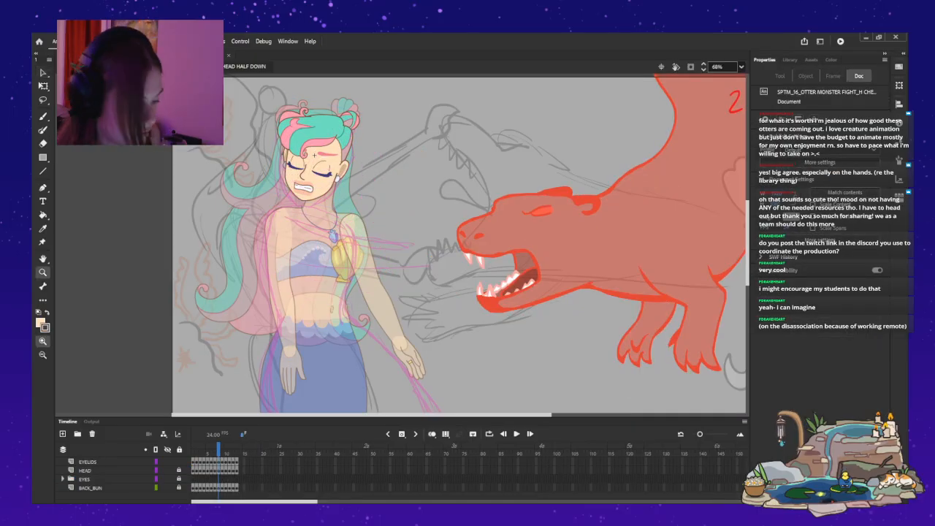
left_click(314, 155)
left_click(303, 209)
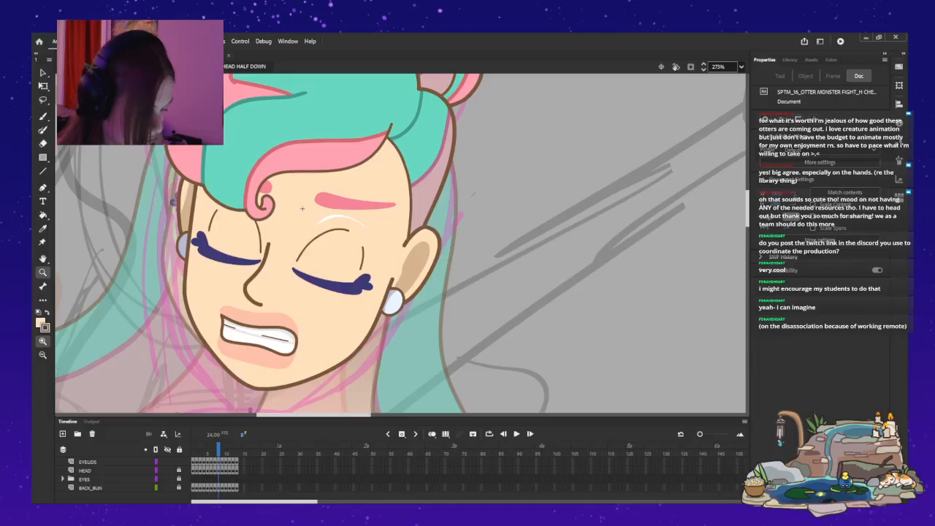
key("k")
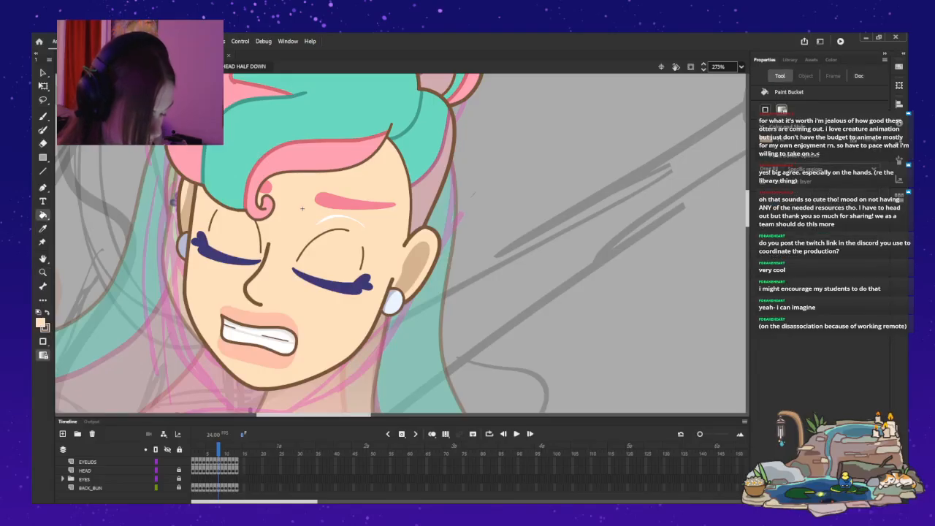
key("ctrl+a")
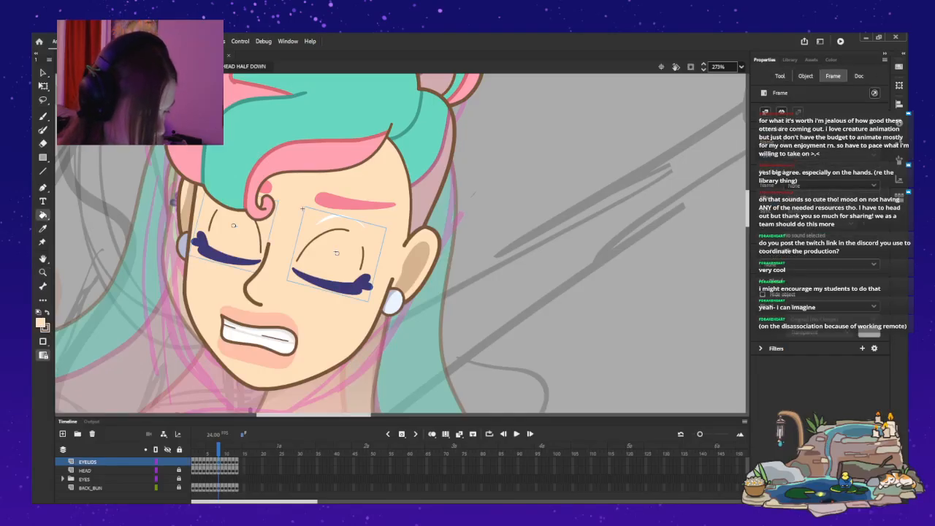
key("b")
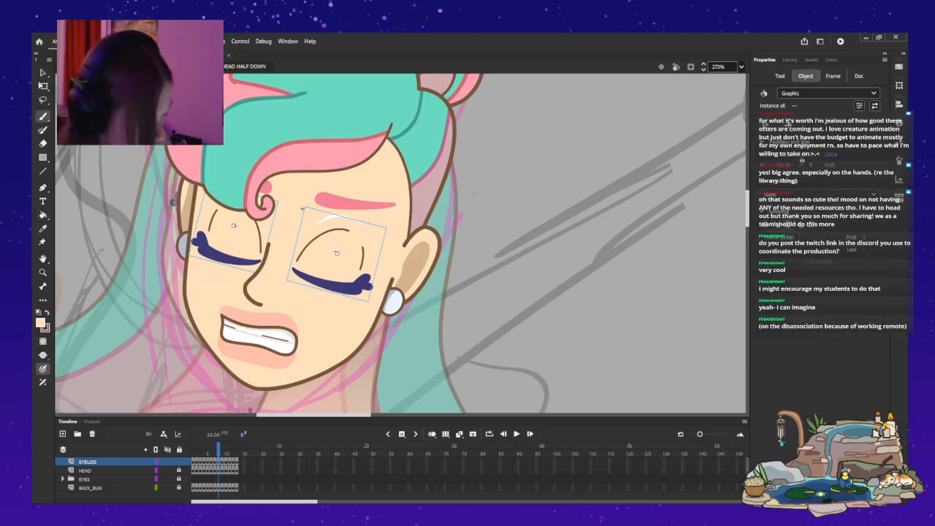
left_click_drag(322, 219, 344, 218)
key("ctrl+z")
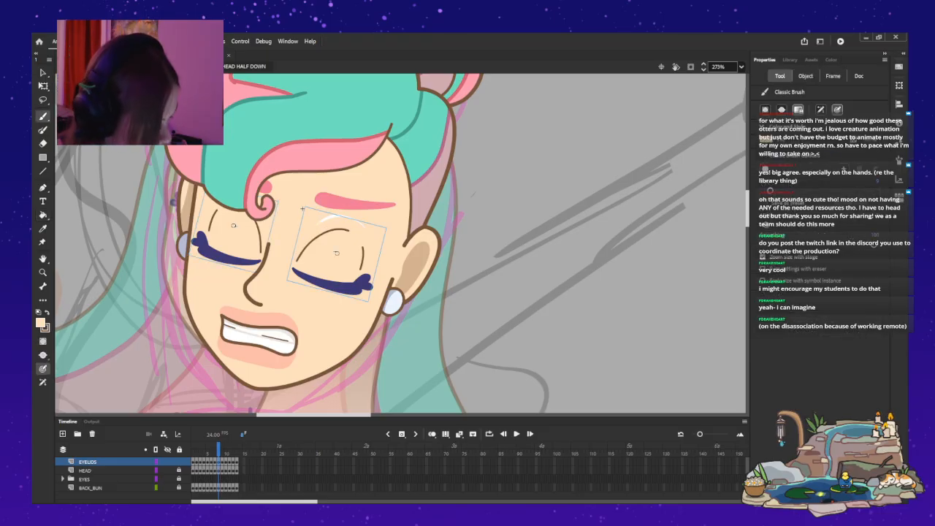
key("Escape")
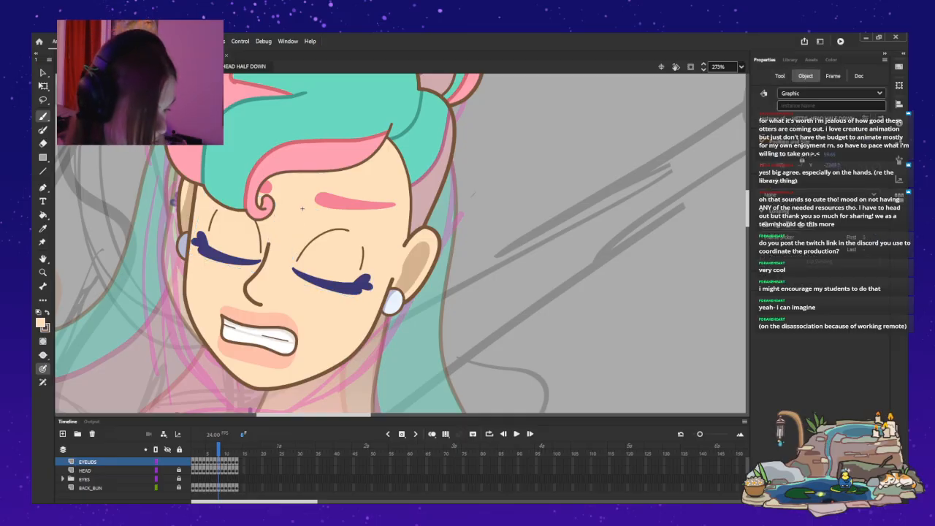
key("ctrl+e")
Sample the golden yellow of the lips from the mermaid's head symbol on frame 13 as the fill colour.
key("comma")
key("comma")
key("comma")
key("comma")
key("comma")
key("comma")
key("comma")
key("comma")
key("comma")
key("comma")
mouse_move(219, 450)
left_mouse_down()
mouse_move(194, 450)
mouse_move(273, 450)
mouse_move(237, 450)
left_mouse_up()
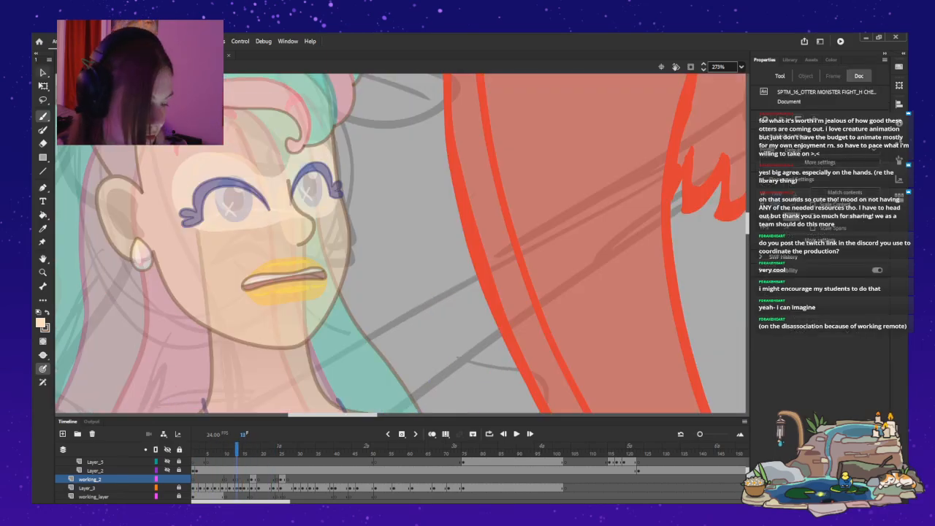
key("v")
key("ctrl+e")
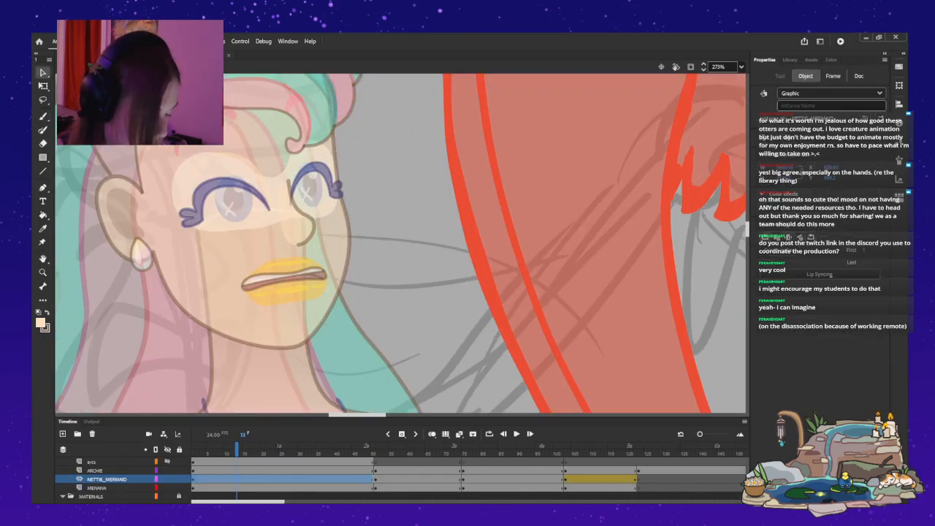
key("ctrl+e")
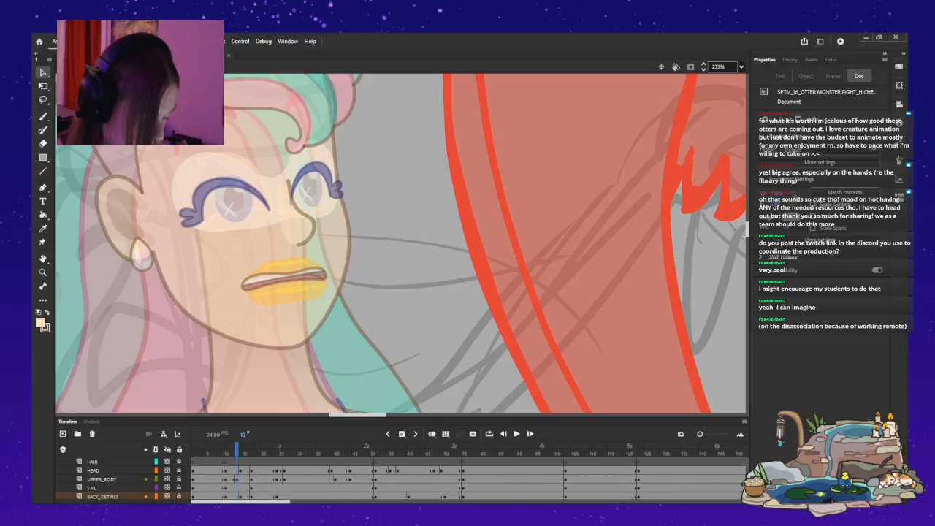
double_click(302, 114)
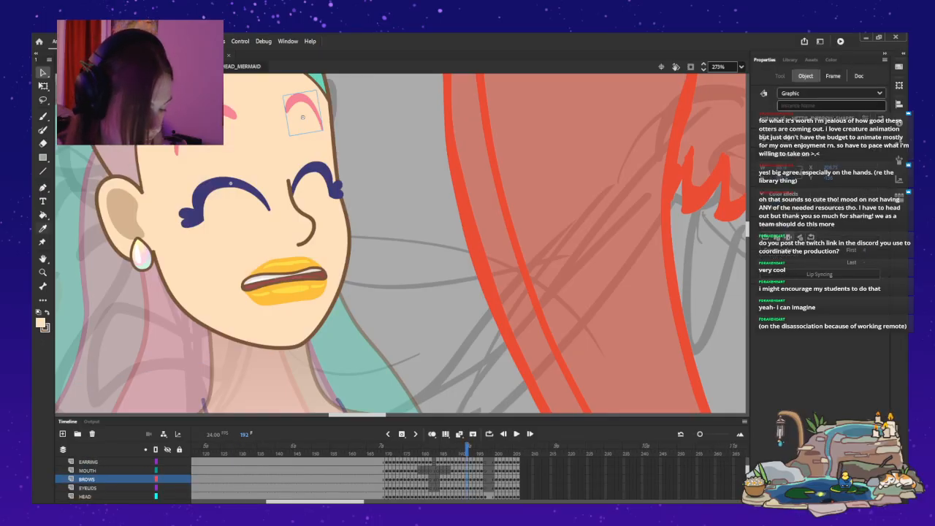
left_click(43, 228)
left_click(286, 293)
left_click(46, 312)
left_click(43, 228)
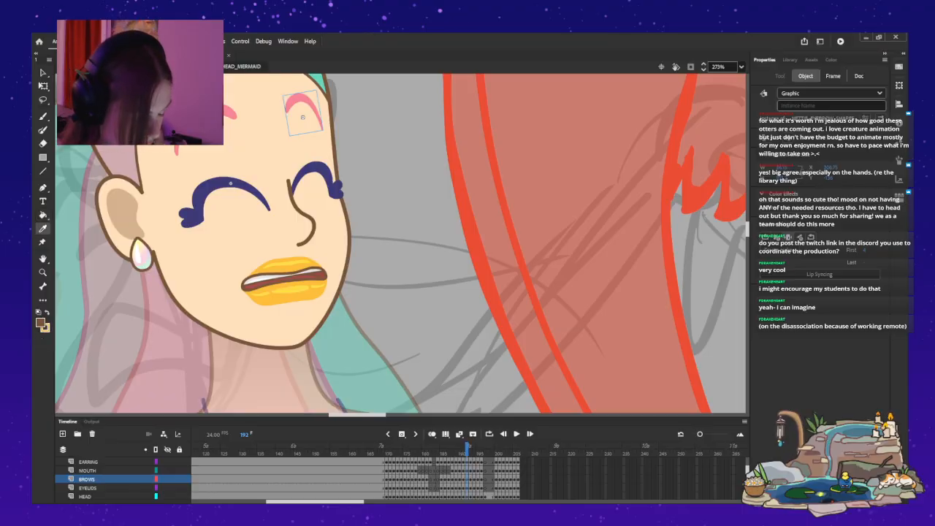
left_click(294, 265)
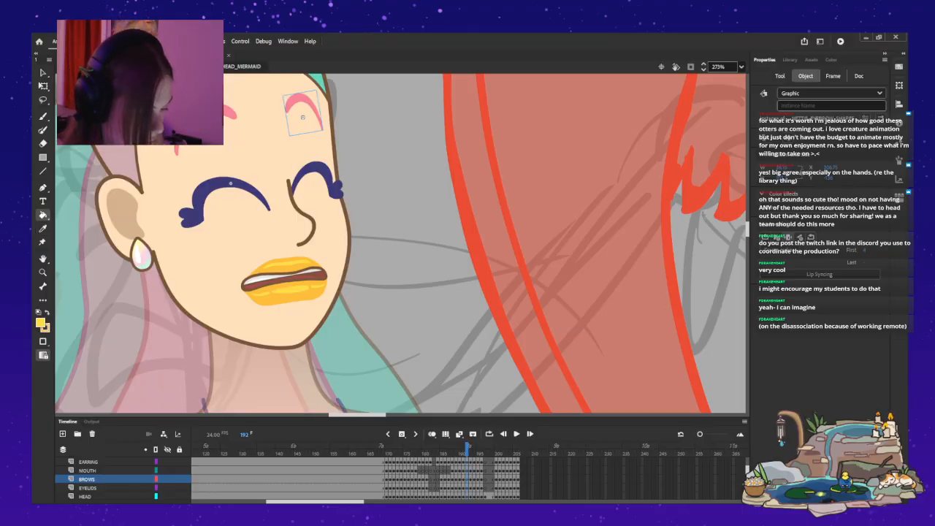
key("ctrl+e")
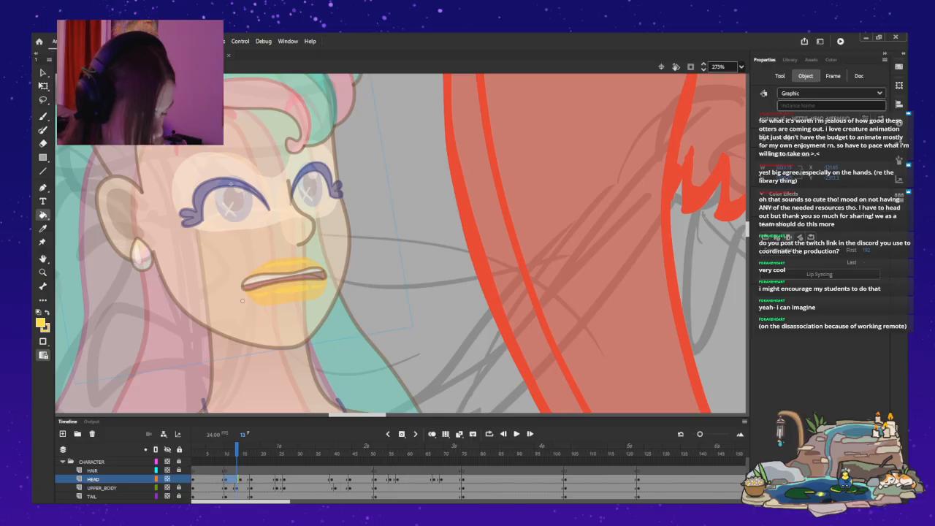
Reopen the half-down head symbol on frame 18 and lock its HEAD layer.
key("comma")
key("comma")
key("comma")
key("comma")
key("comma")
key("comma")
key("comma")
key("comma")
key("comma")
key("period")
key("period")
key("period")
key("period")
key("period")
key("period")
key("period")
key("period")
key("period")
key("period")
key("period")
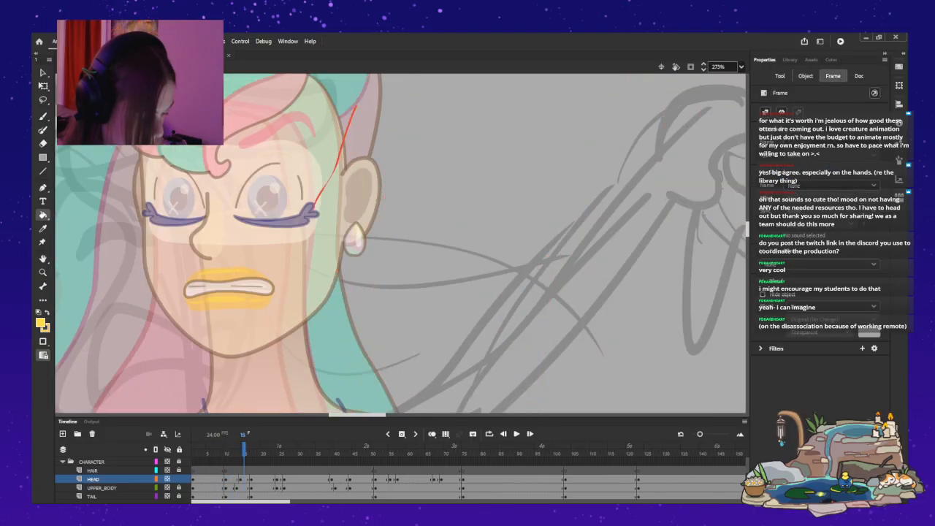
key("period")
key("period")
key("period")
key("v")
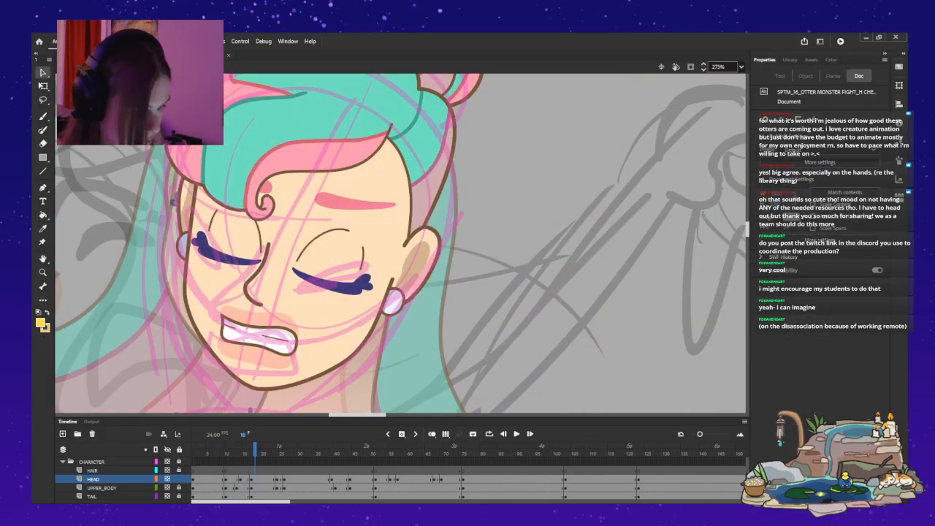
double_click(302, 209)
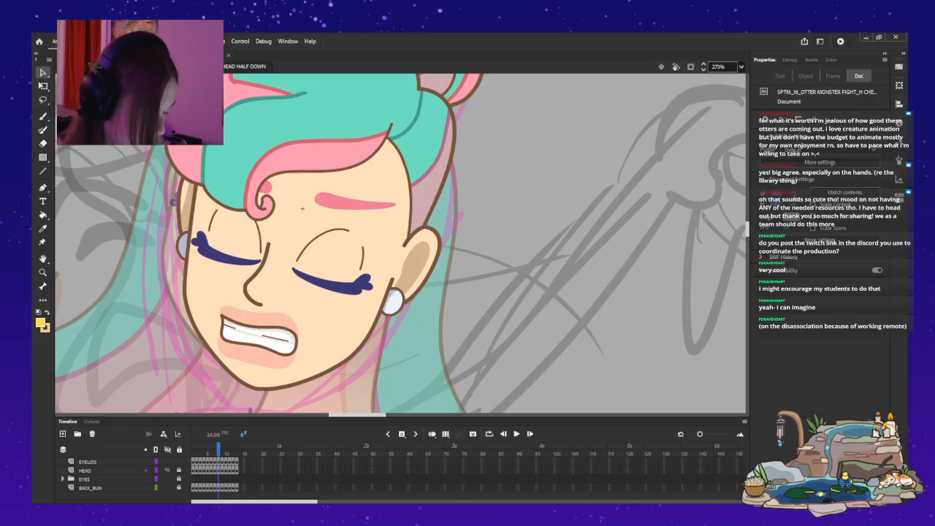
left_click(302, 209)
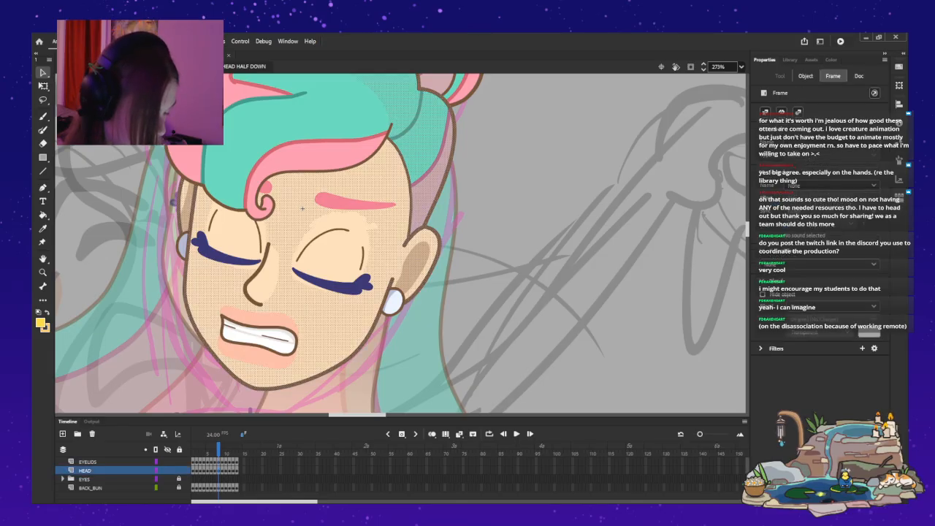
key("ctrl+alt+l")
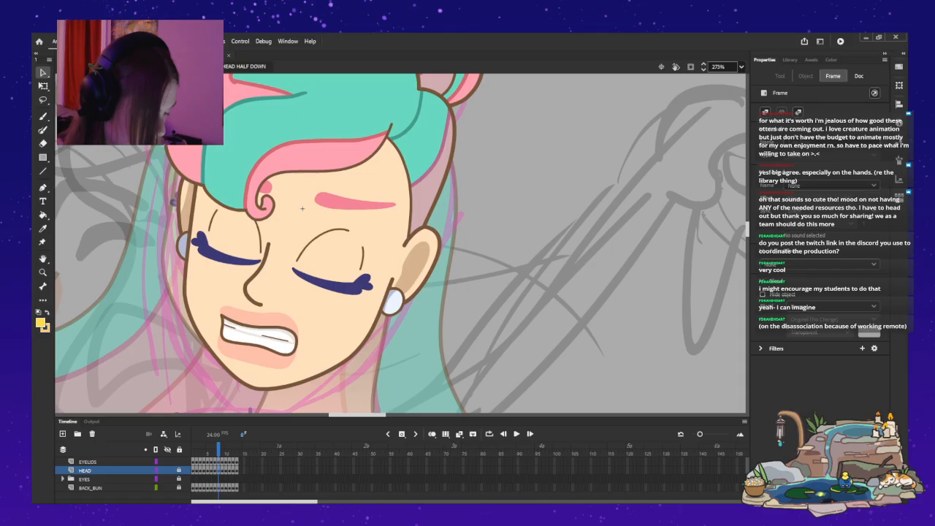
Fill the upper and lower lips in the head's nested mouth symbol with golden yellow and compare the result with frame 16.
left_click(259, 337)
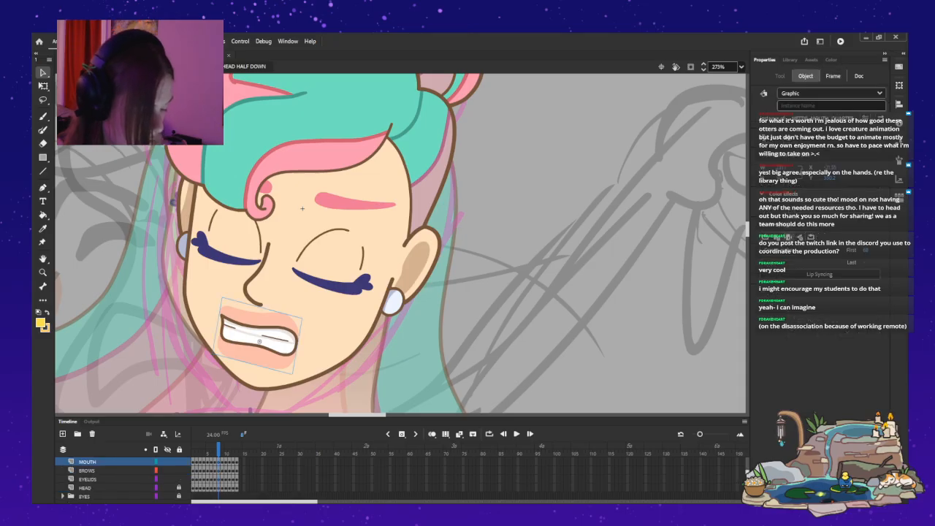
double_click(258, 340)
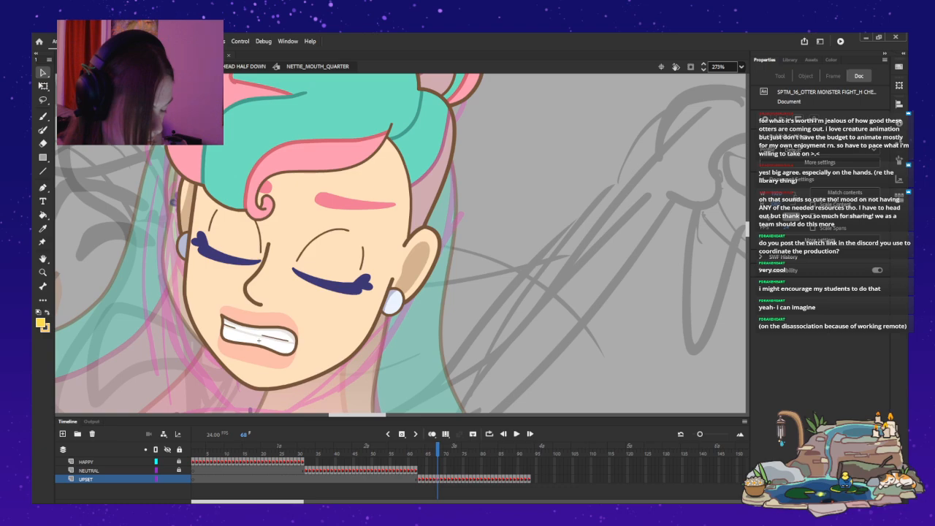
left_click(43, 214)
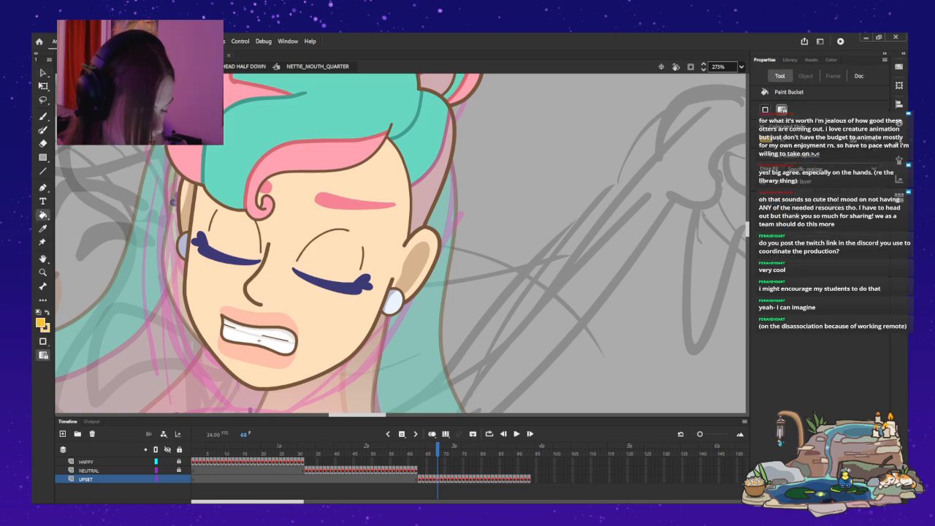
left_click(258, 356)
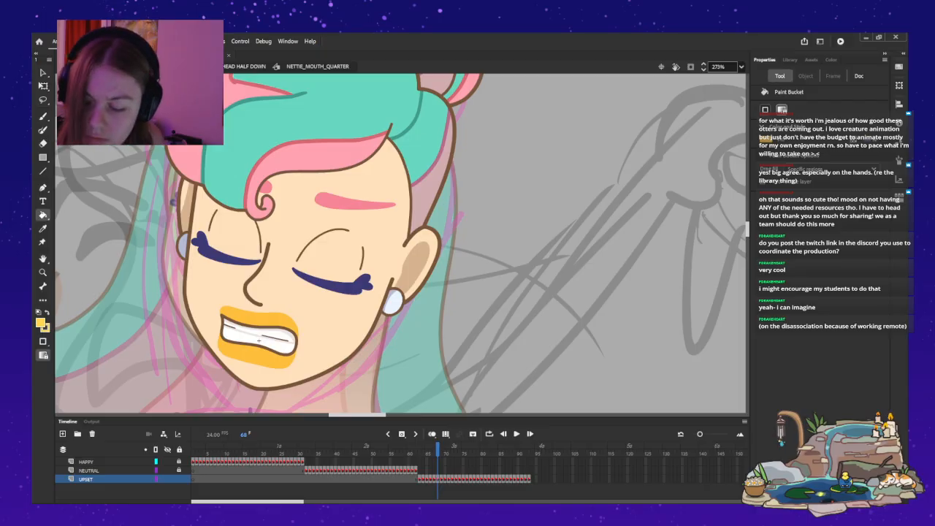
key("b")
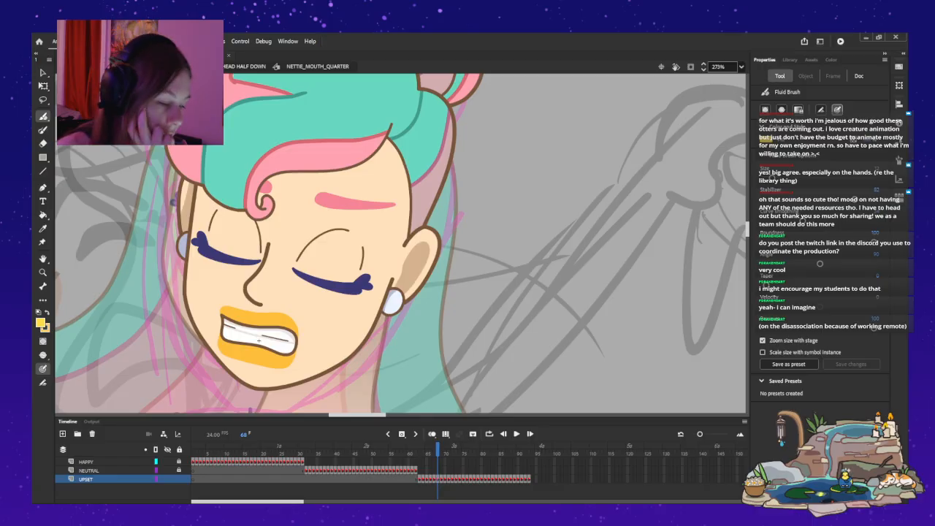
key("ctrl+e")
key("ctrl+e")
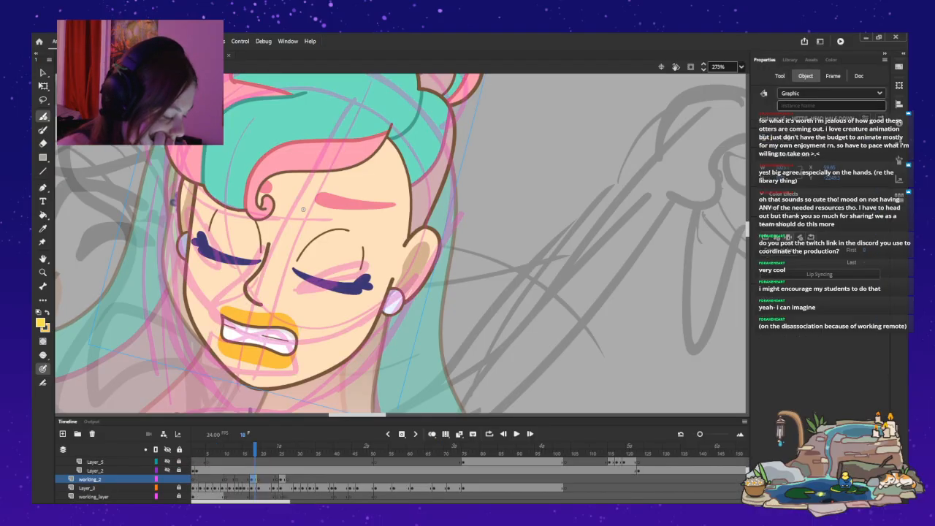
key("comma")
key("comma")
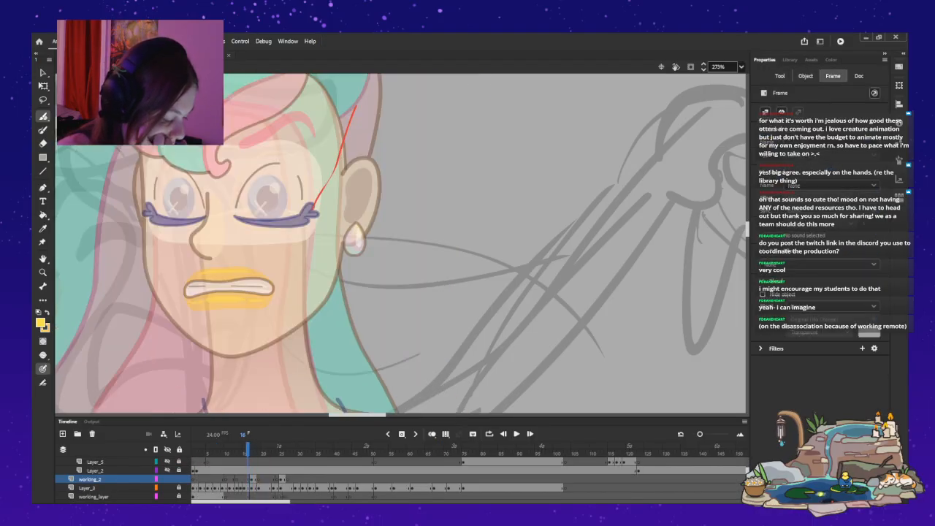
Try brushing a golden yellow highlight onto the upper lip directly inside the half-down head symbol.
key("period")
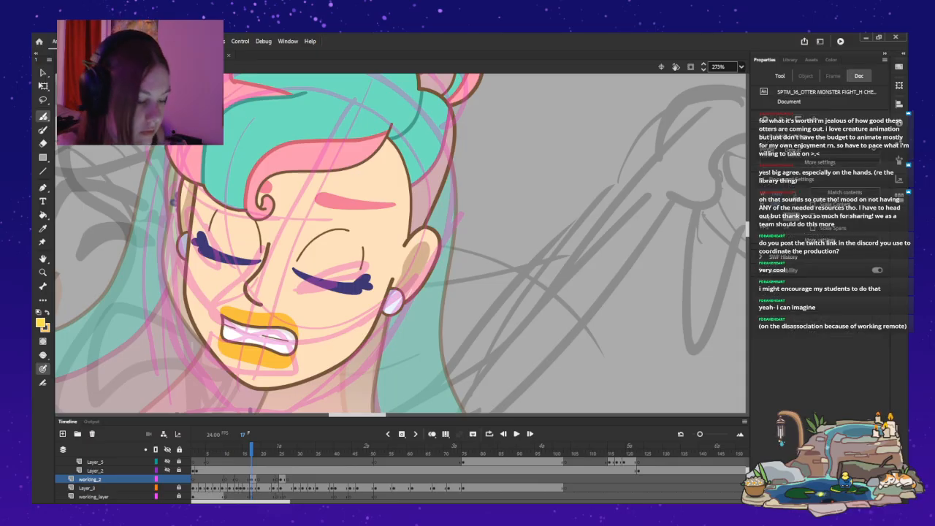
key("v")
double_click(301, 208)
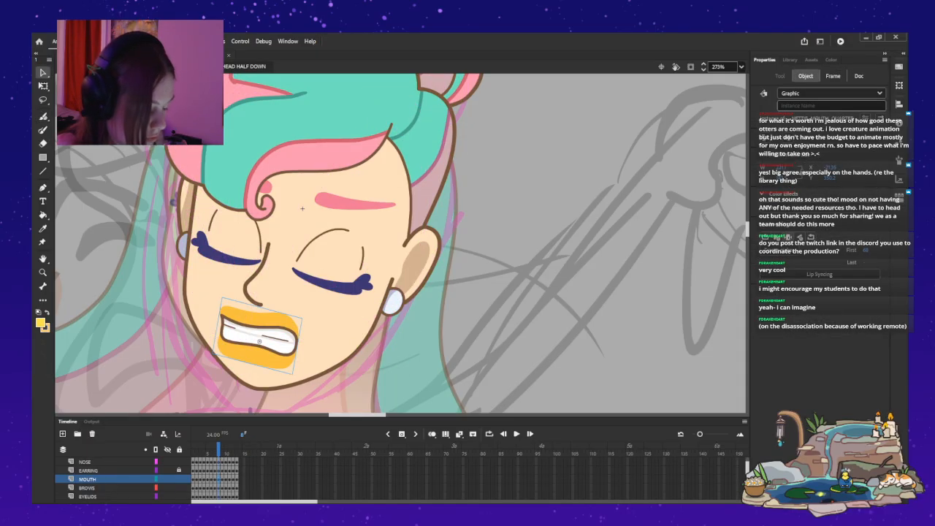
key("b")
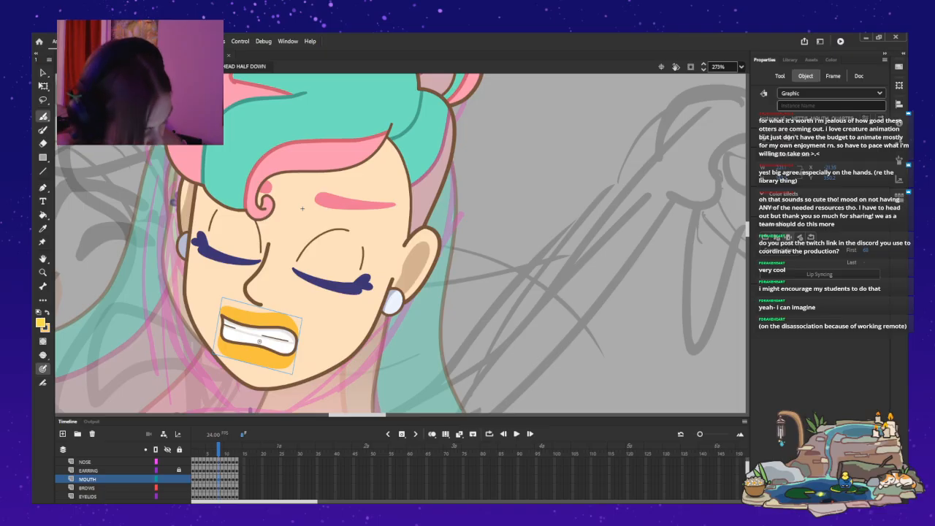
left_click_drag(250, 317, 268, 319)
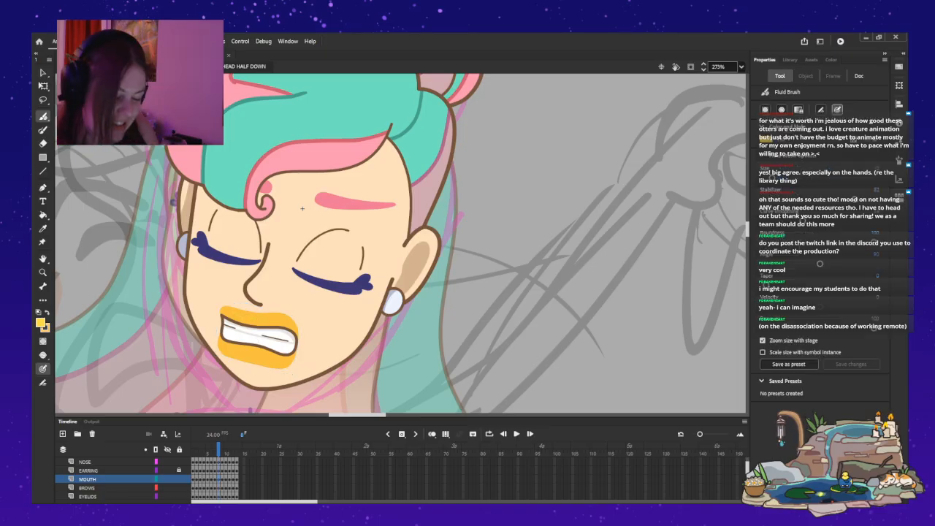
key("ctrl+z")
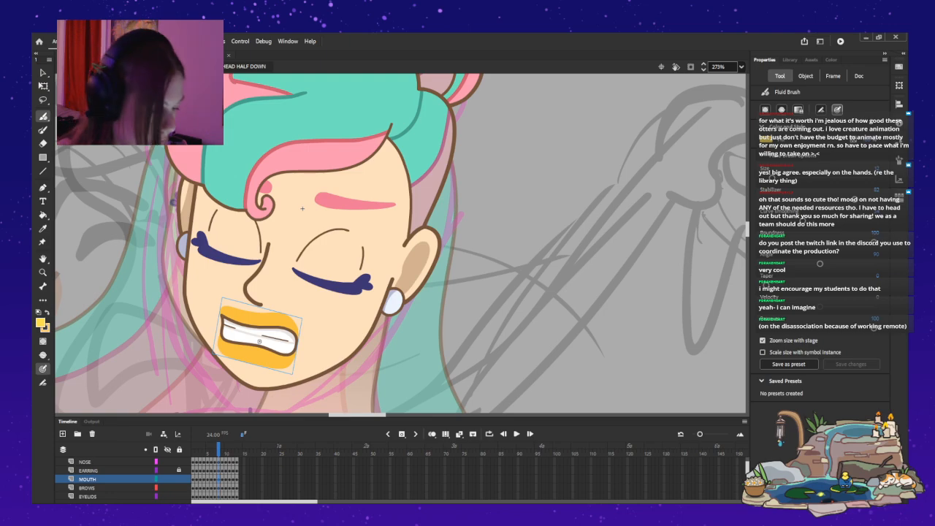
Try golden yellow highlight strokes on the upper and lower lips inside the nested mouth symbol, and return to the main timeline.
key("v")
double_click(259, 340)
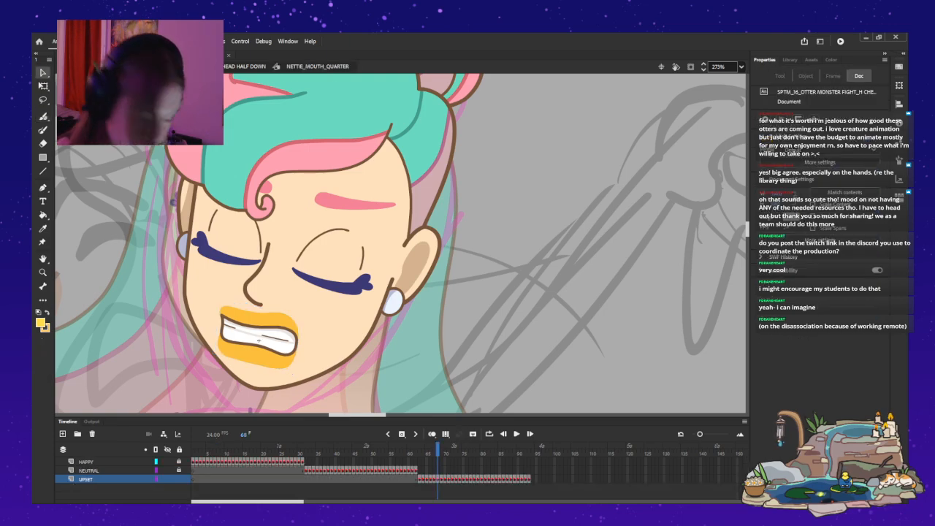
key("b")
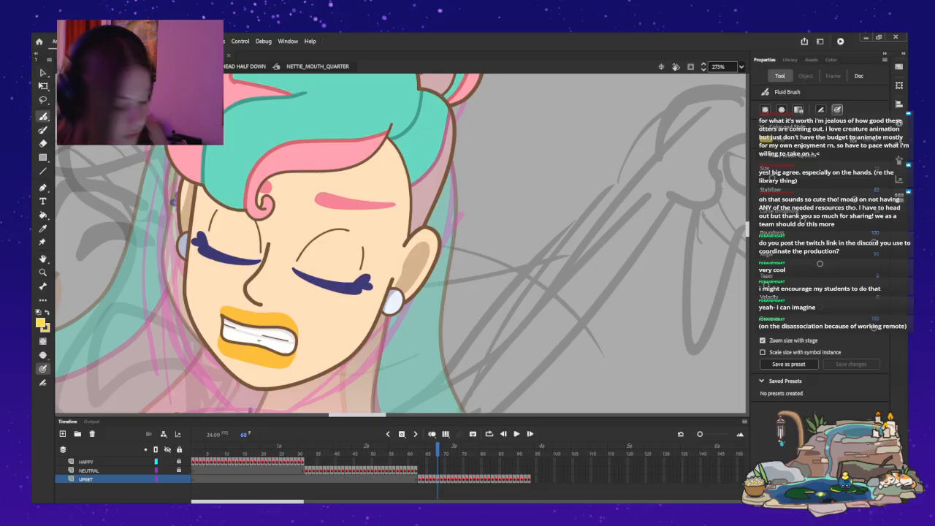
left_click_drag(234, 315, 253, 319)
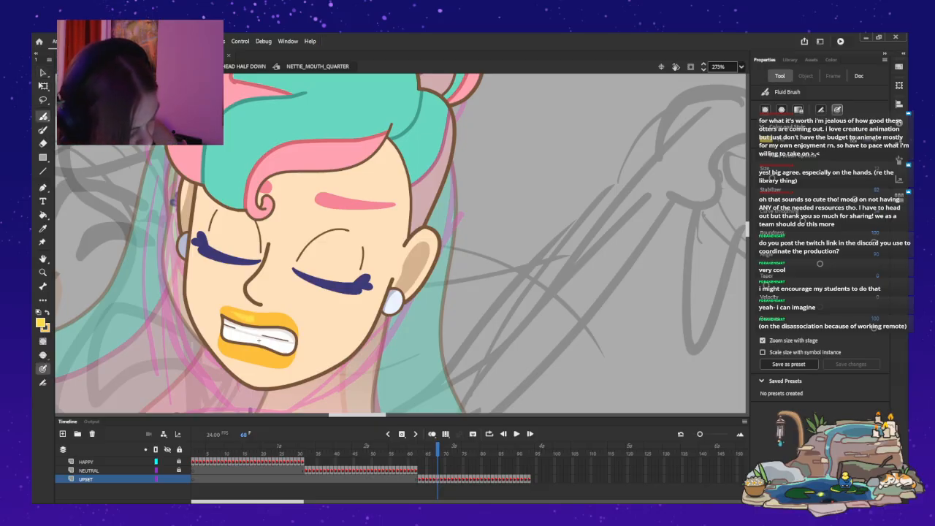
key("ctrl+z")
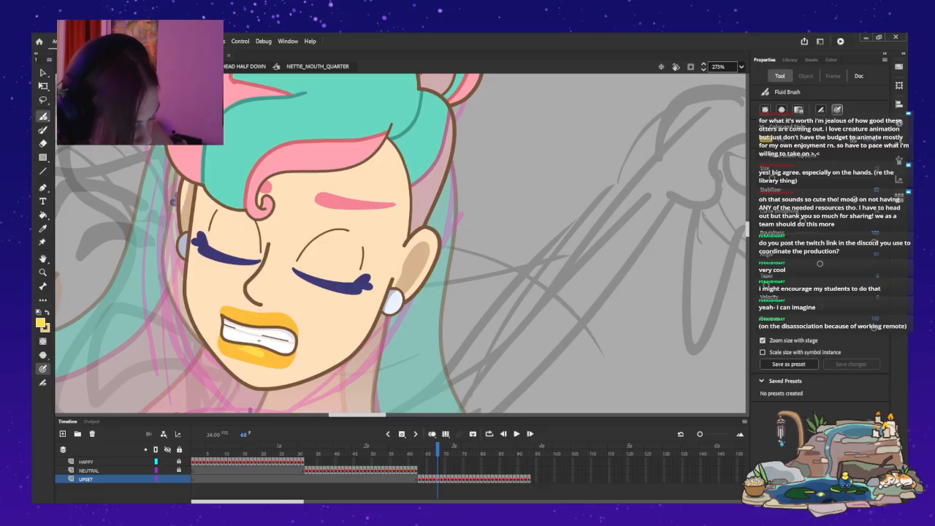
mouse_move(238, 349)
left_mouse_down()
mouse_move(263, 352)
mouse_move(239, 347)
left_mouse_up()
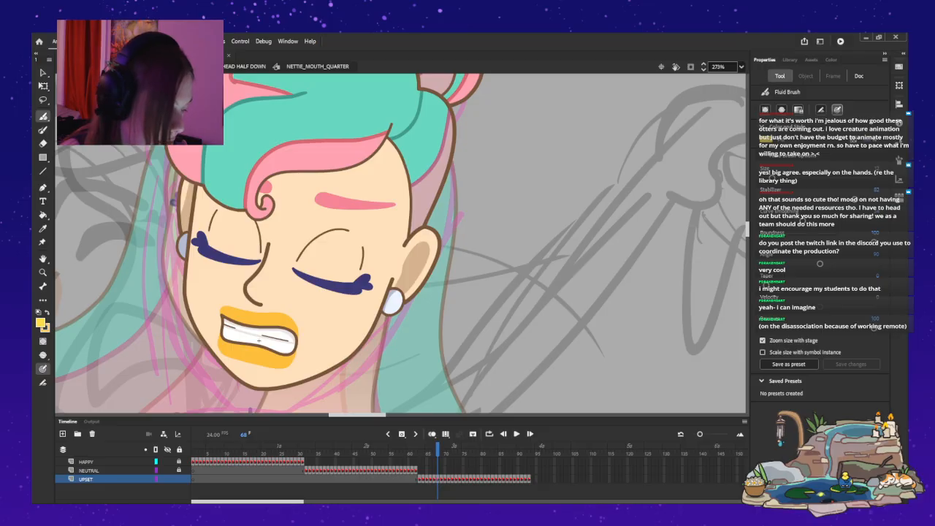
key("ctrl+e")
key("v")
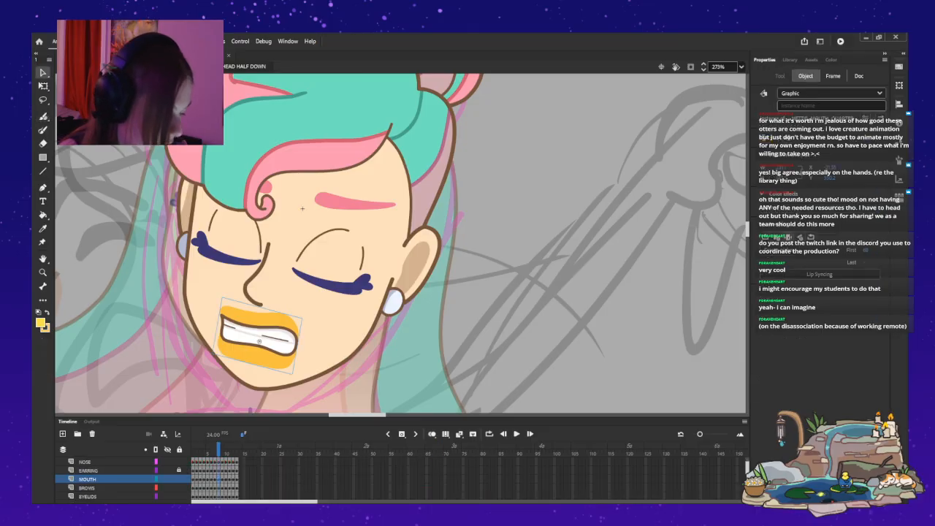
key("ctrl+e")
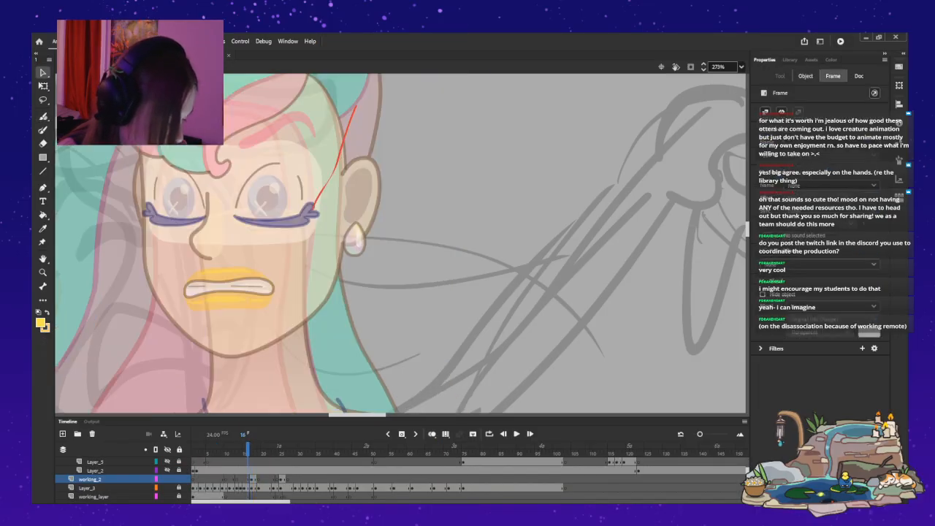
Open the nested mouth symbol of the mermaid's head on frame 16 and look through its mouth shapes for the clenched-teeth pose on frame 68.
double_click(228, 294)
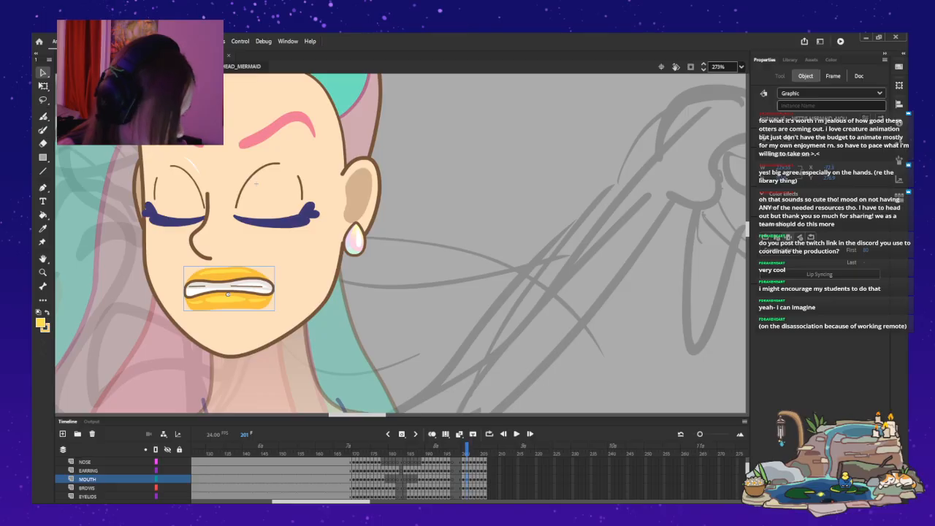
double_click(228, 293)
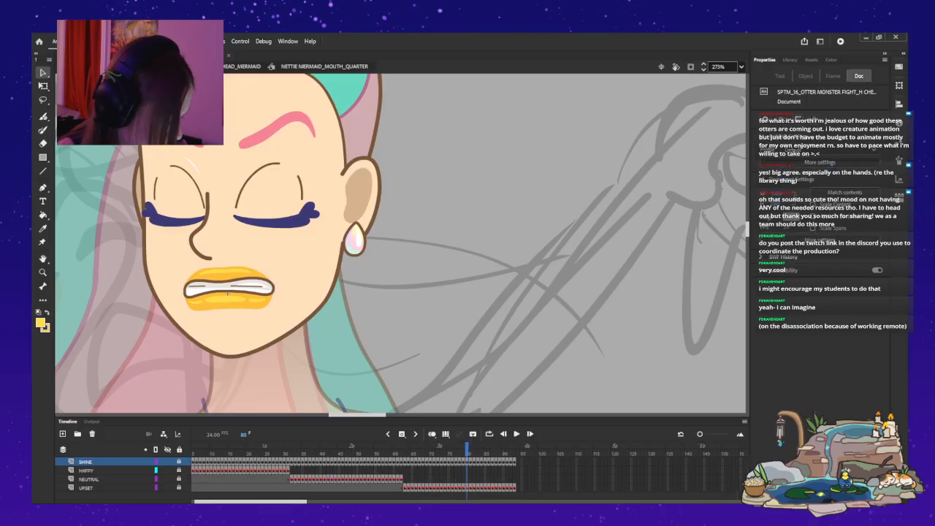
key(".")
key(".")
key(".")
key(".")
key(".")
key(".")
key(".")
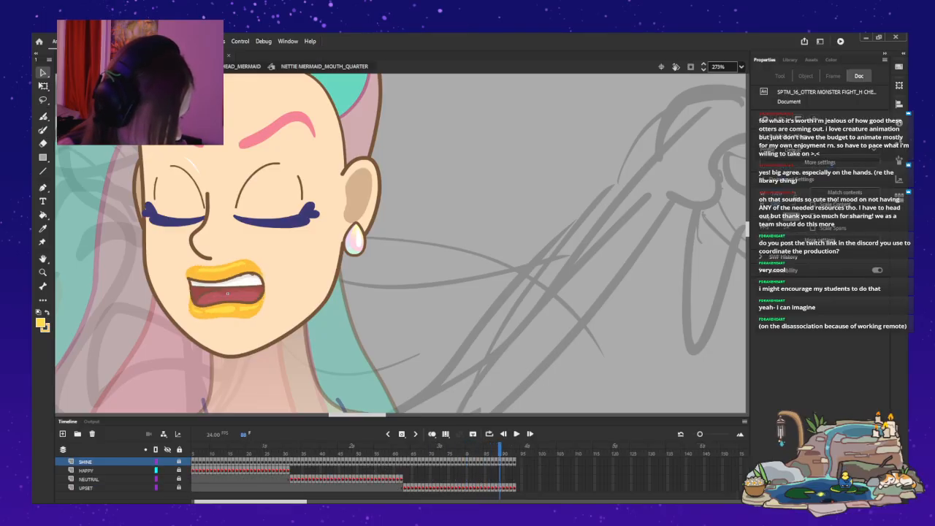
key(".")
key(".")
key(".")
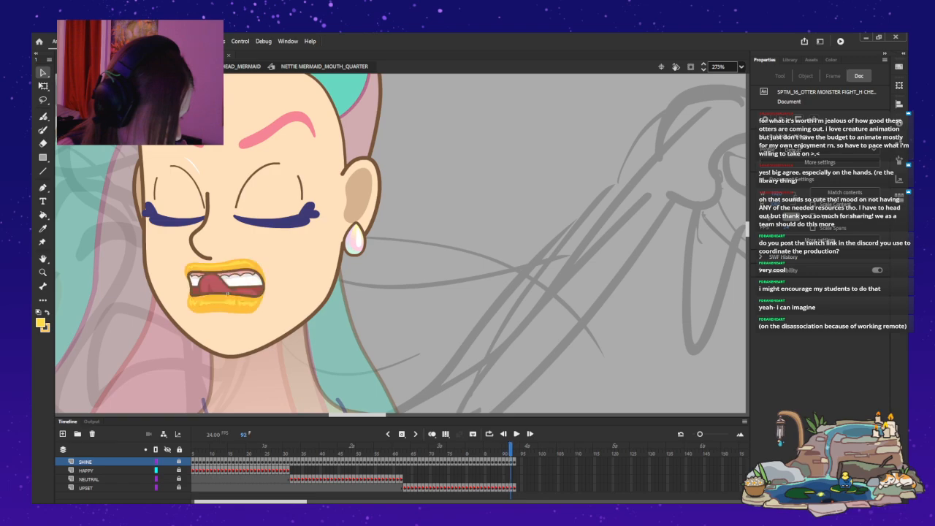
key("comma")
key("comma")
key("comma")
key("comma")
key("comma")
key("comma")
key("comma")
key("comma")
key("comma")
key("comma")
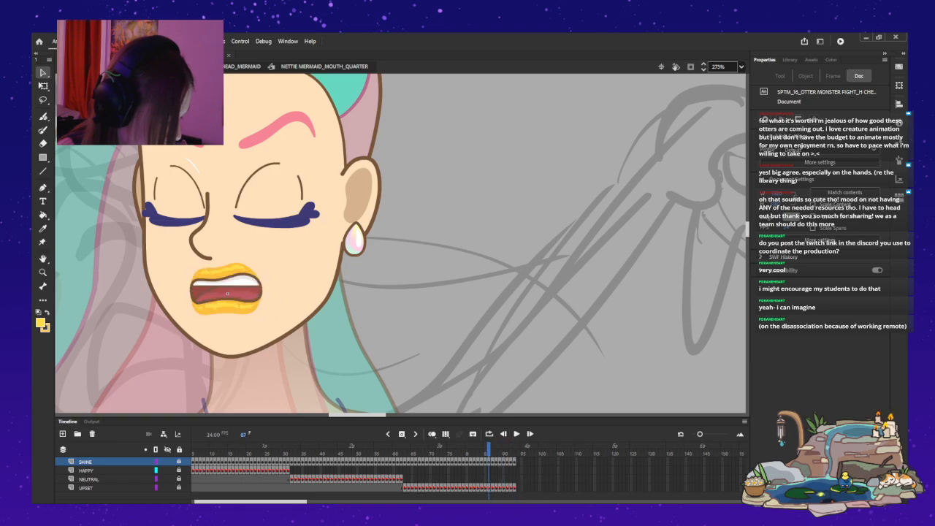
key("comma")
key("comma")
key("comma")
key("comma")
key("comma")
key("comma")
key("comma")
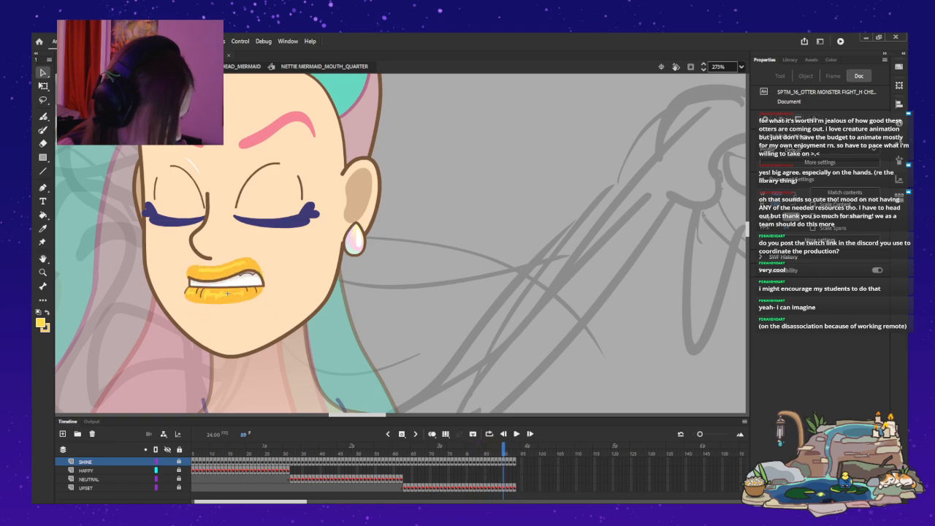
key("comma")
key("comma")
key("comma")
key("comma")
key("comma")
key("comma")
key("comma")
key("comma")
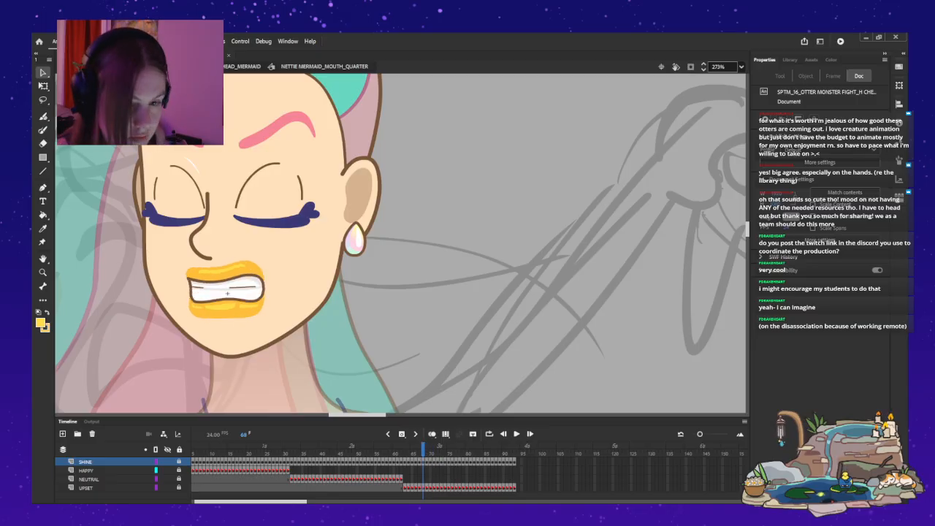
Select the lip highlights on the mouth symbol's SHINE layer at frame 68 and return to the main timeline.
left_click(86, 488)
left_click(179, 488)
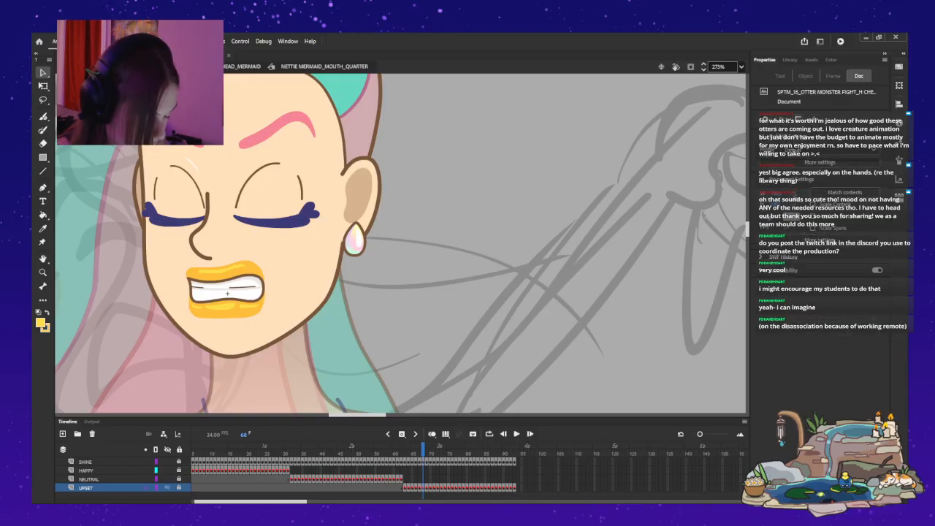
left_click(227, 292)
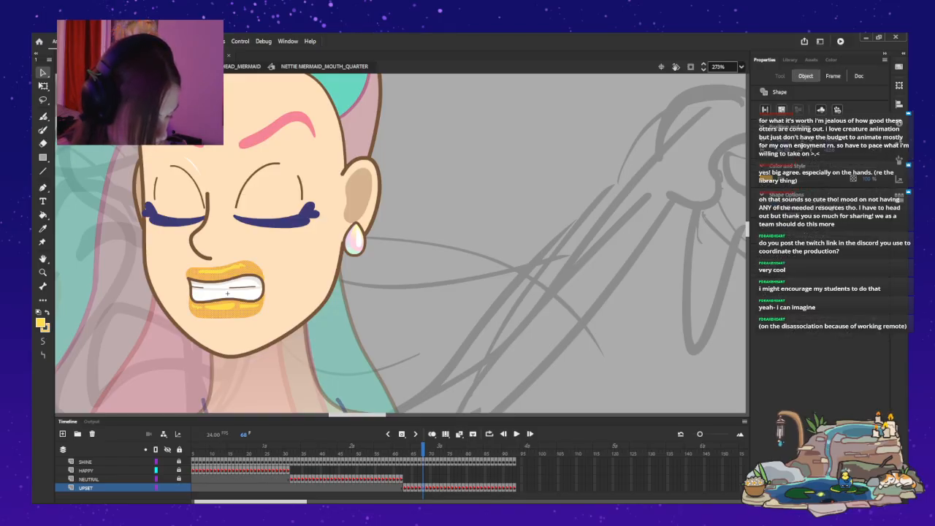
key("ctrl+a")
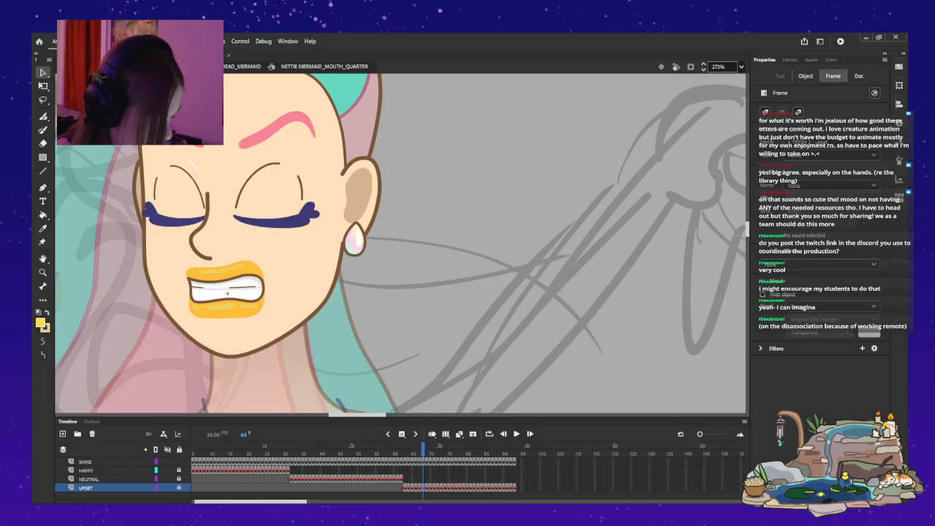
left_click(85, 461)
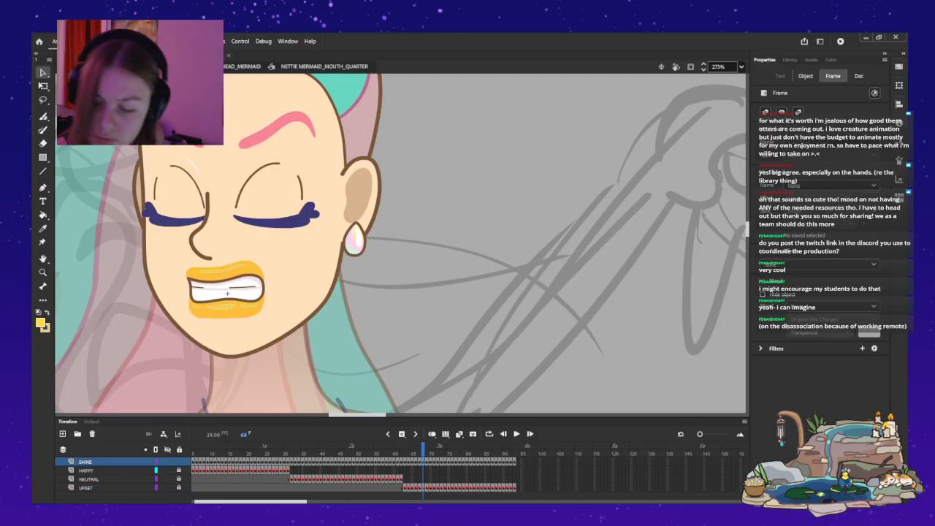
left_click(242, 66)
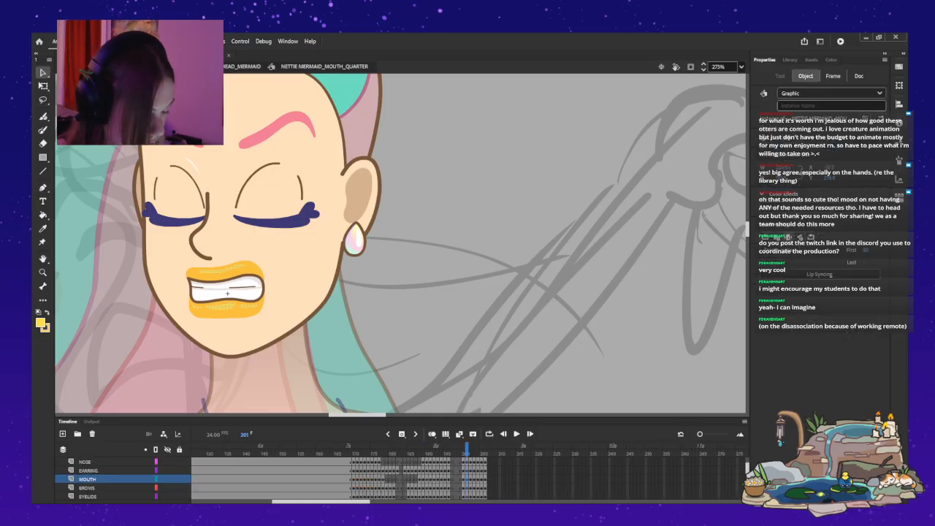
key("ctrl+e")
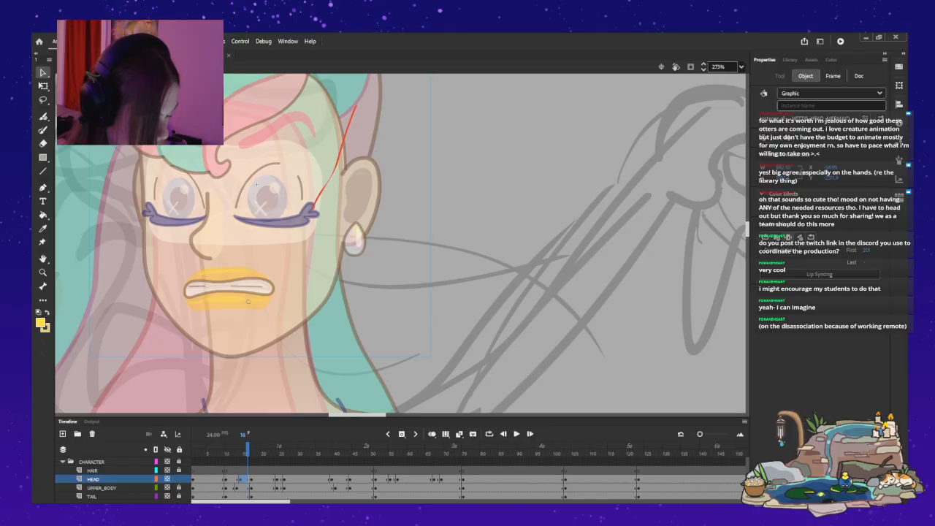
Go to frame 18 and open the nested mouth symbol inside the half-down head.
key("period")
key("period")
key("period")
key("comma")
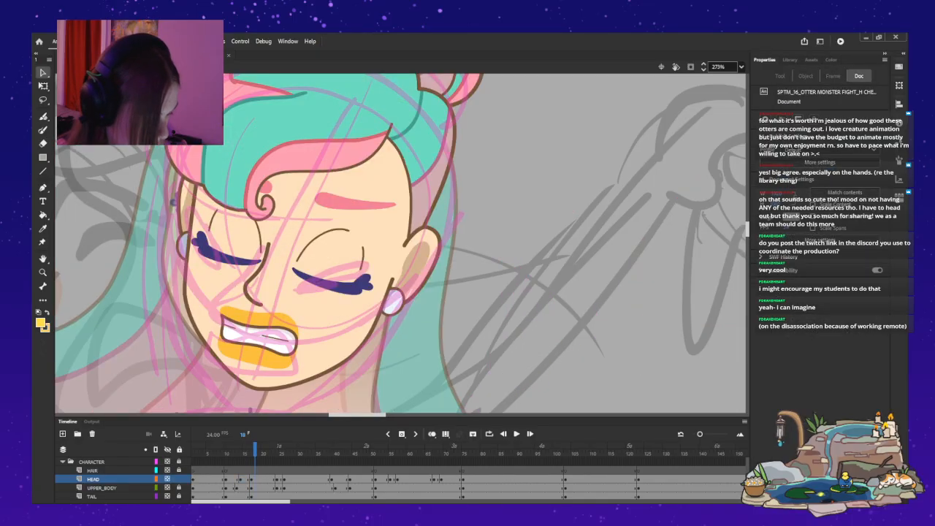
double_click(260, 339)
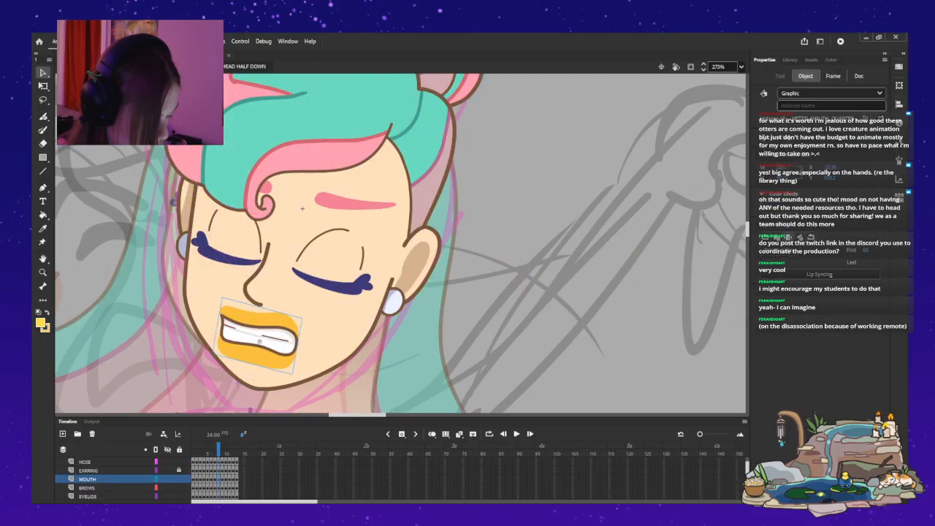
double_click(260, 340)
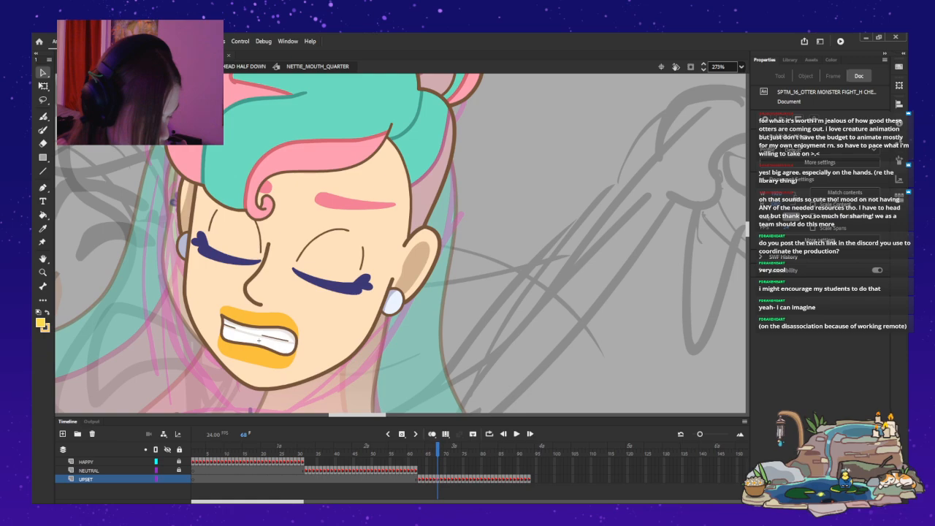
Extend the HAPPY layer to frame 68, add a blank keyframe there, and check the layer's keyframes at frames 32 and 68.
key("Up")
key("Up")
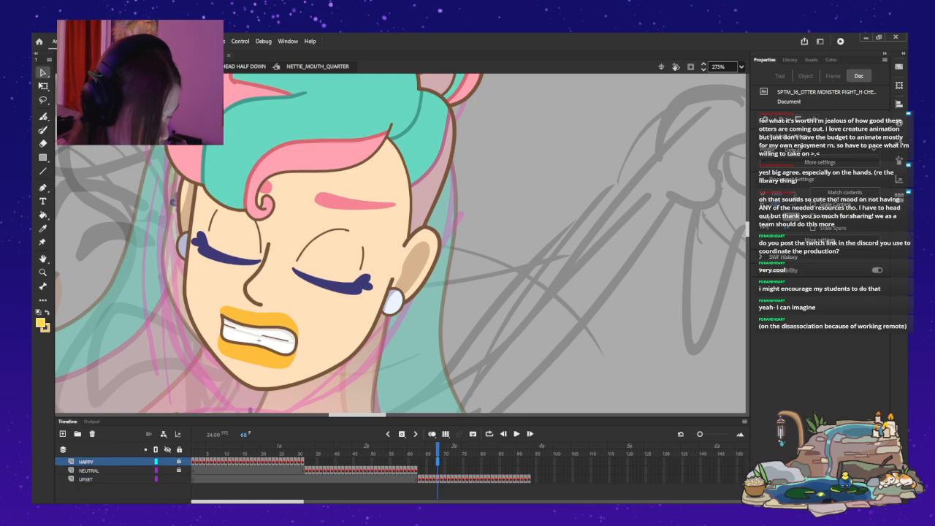
key("F5")
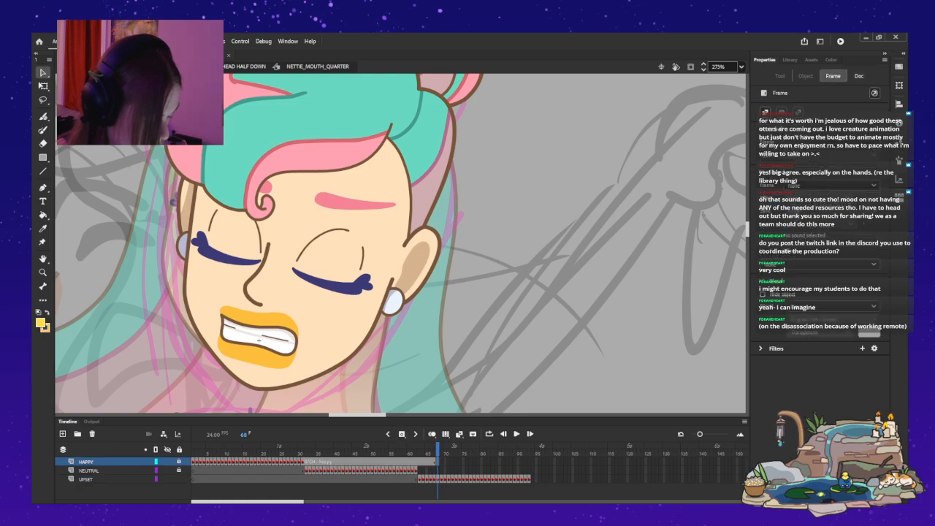
key("comma")
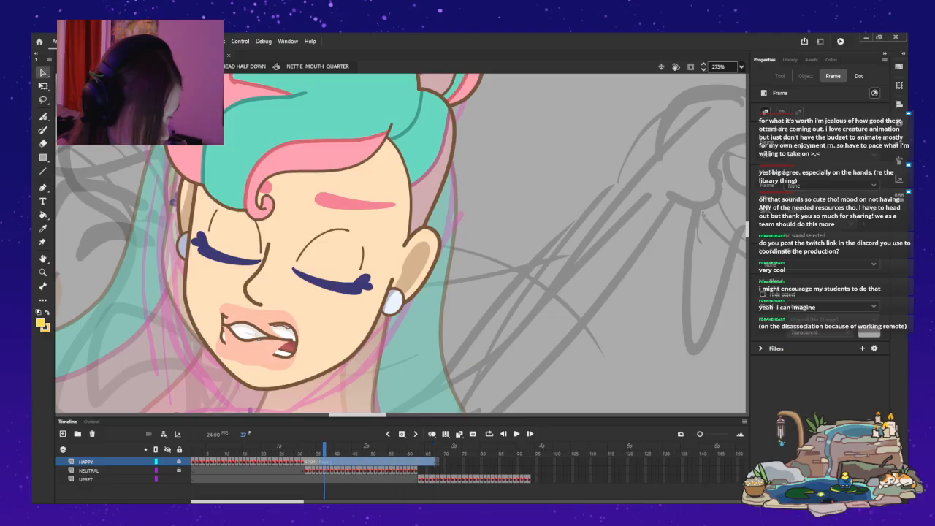
key("comma")
key("comma")
key("comma")
key("comma")
key("comma")
key("comma")
key("comma")
key("F7")
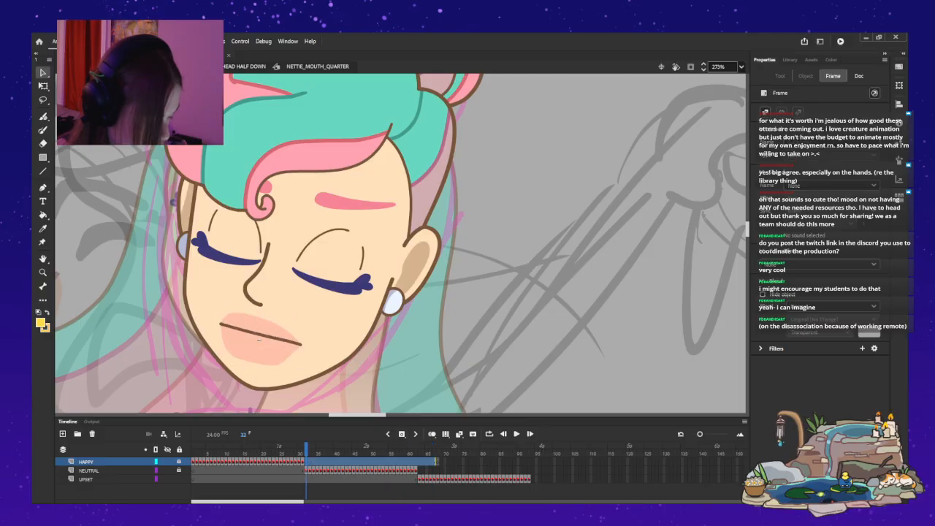
key("alt+period")
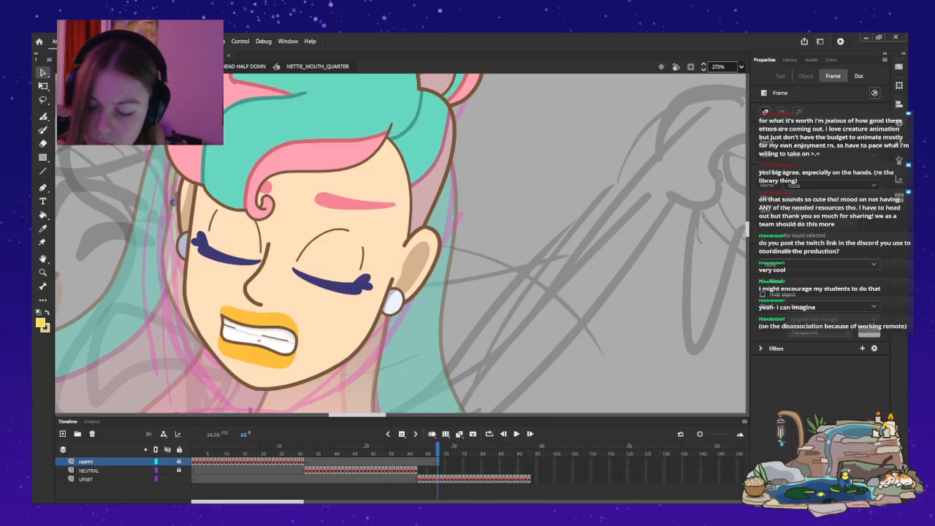
key("alt+comma")
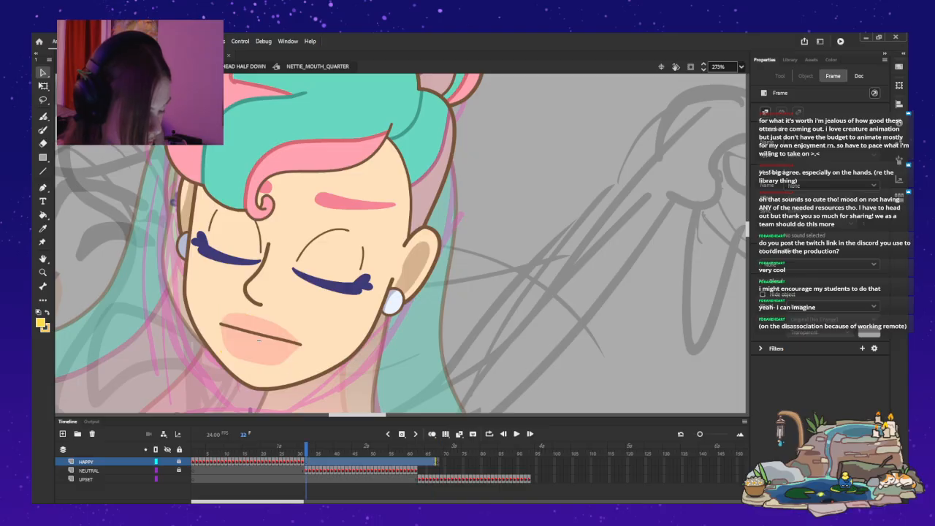
key("alt+period")
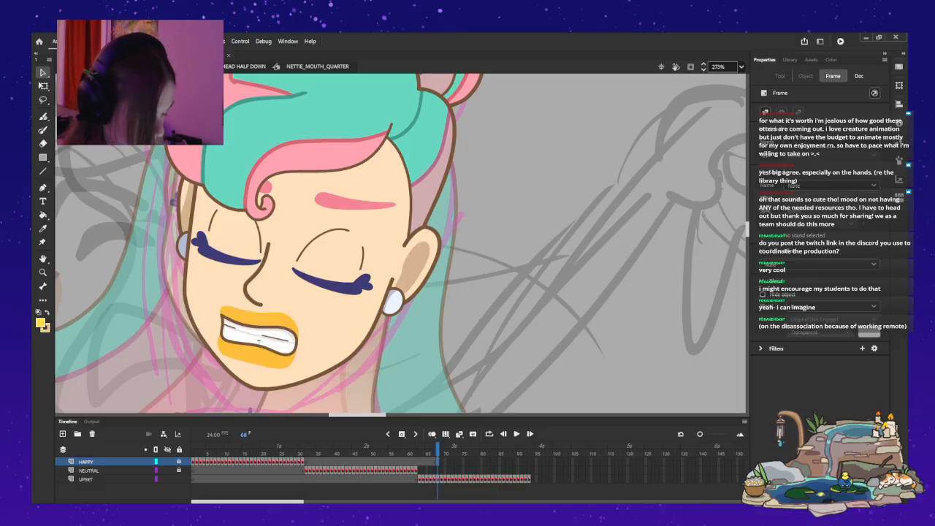
Paste the lip highlights in place on the mouth symbol's HAPPY layer at frame 68 and return to the main timeline.
key("ctrl+a")
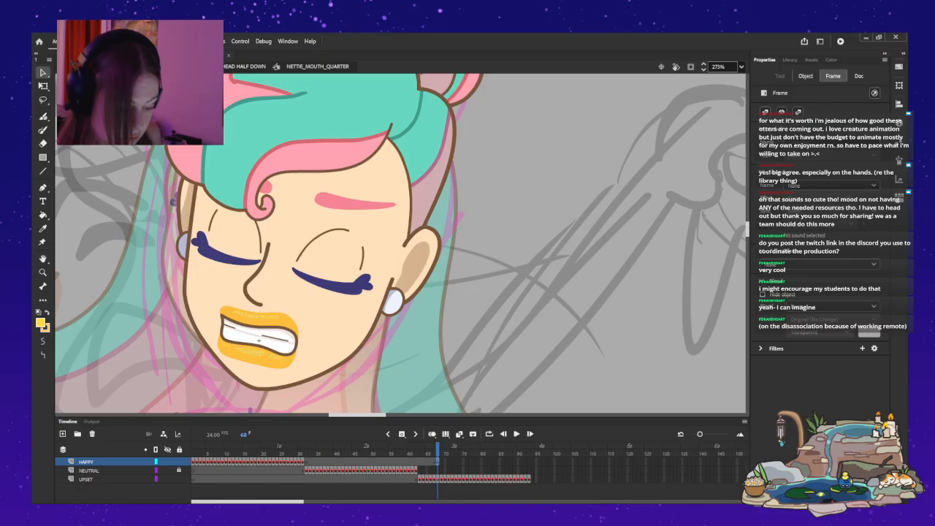
key("ctrl+shift+a")
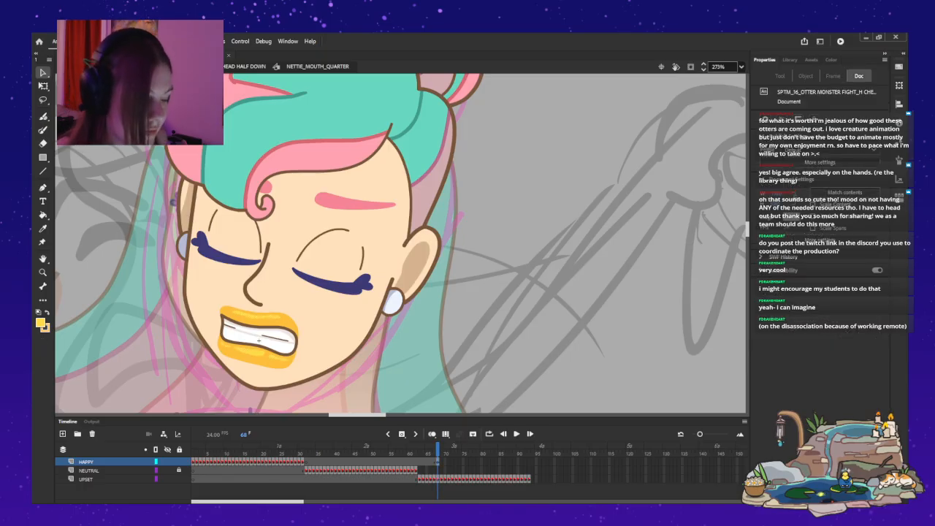
double_click(303, 208)
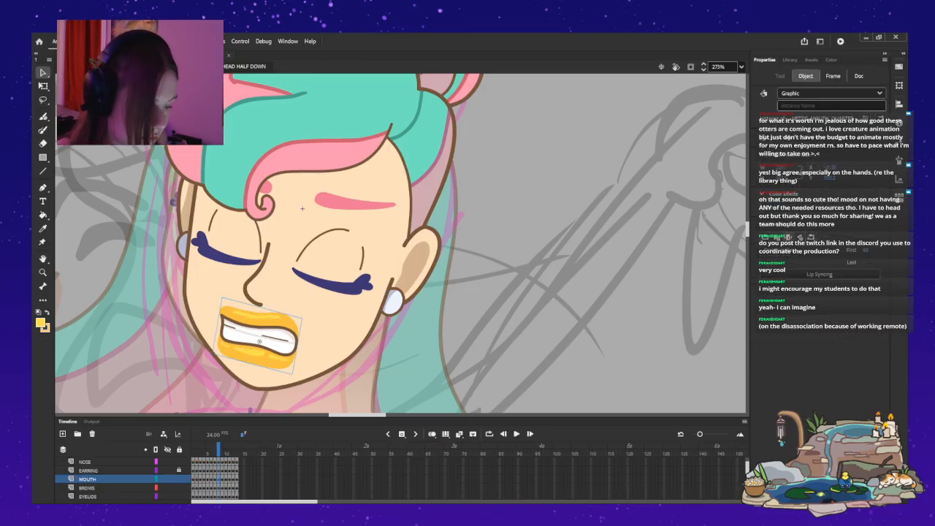
double_click(302, 209)
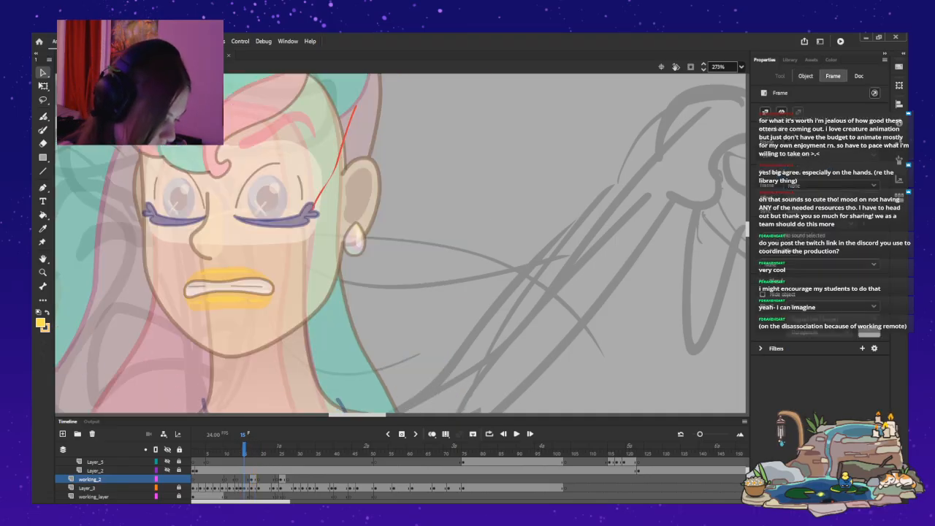
Step through the main timeline's keyframes up to frame 36 to check the mermaid's head poses and mouths.
key("period")
key("period")
key("period")
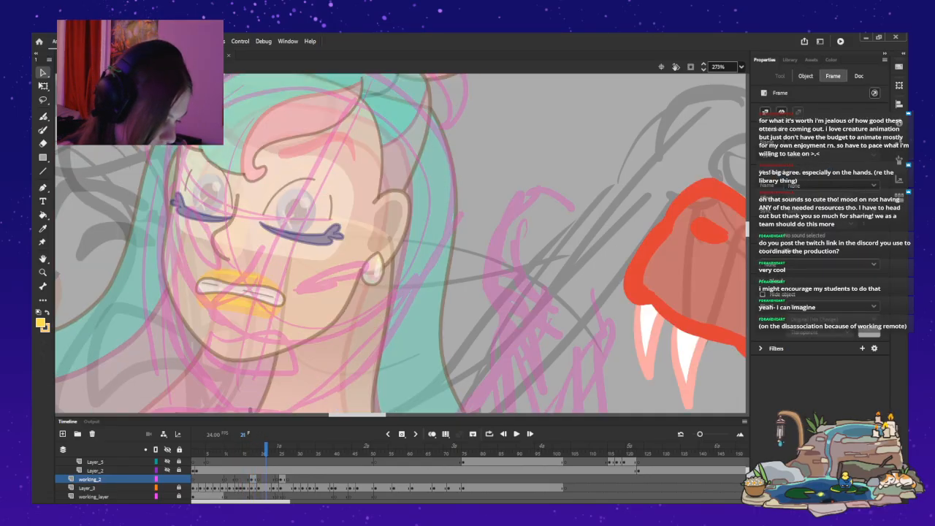
key("comma")
key("comma")
key("comma")
key("comma")
key("comma")
key("comma")
key("comma")
key("period")
key("period")
key("period")
key("period")
key("period")
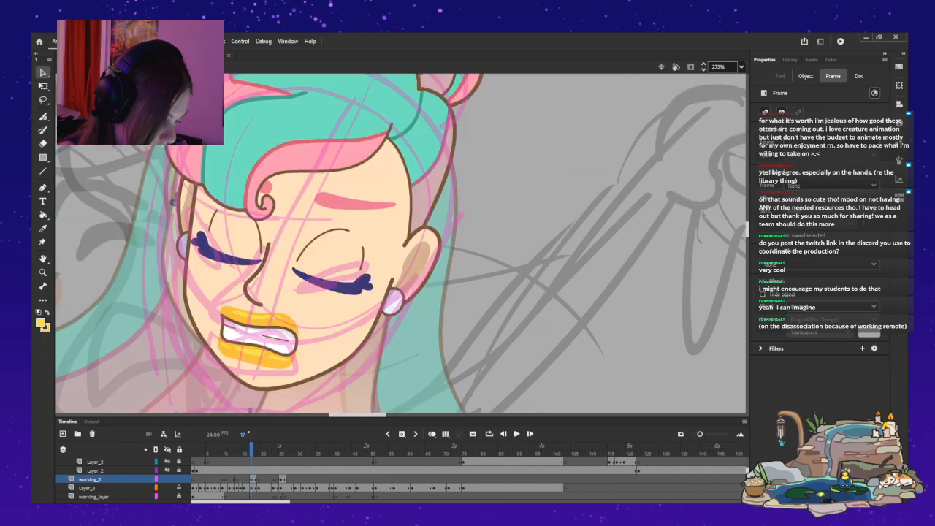
key("comma")
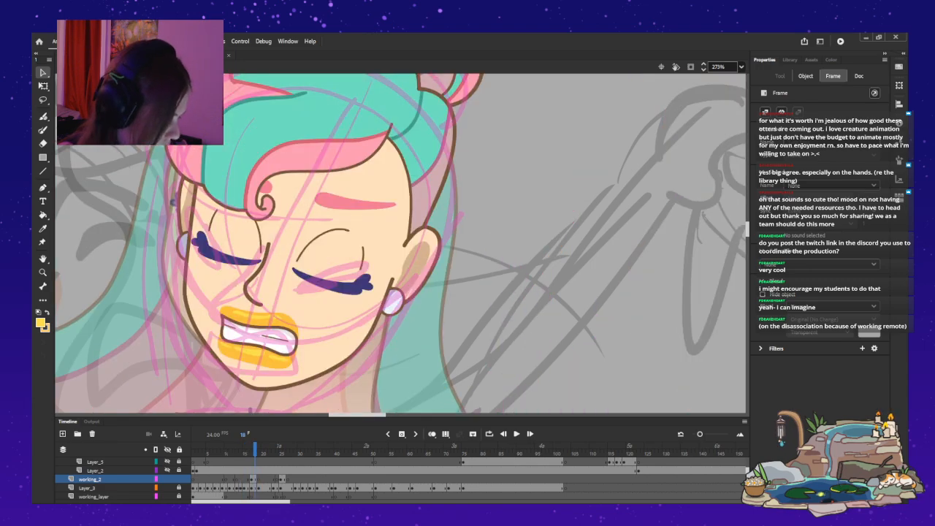
key("period")
key("period")
key("period")
key("period")
key("period")
key("period")
key("period")
key("period")
key("period")
key("period")
key("period")
key("period")
key("period")
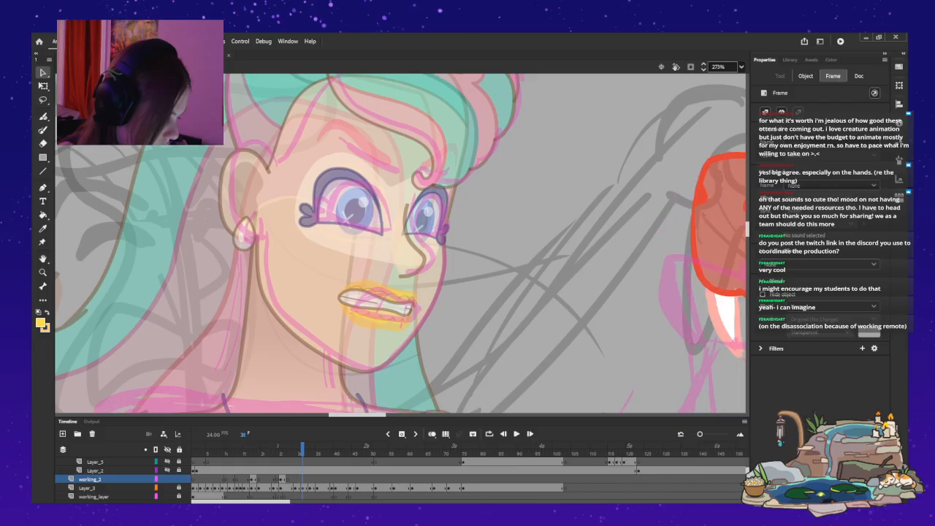
key("period")
key("period")
key("period")
key("period")
key("period")
key("period")
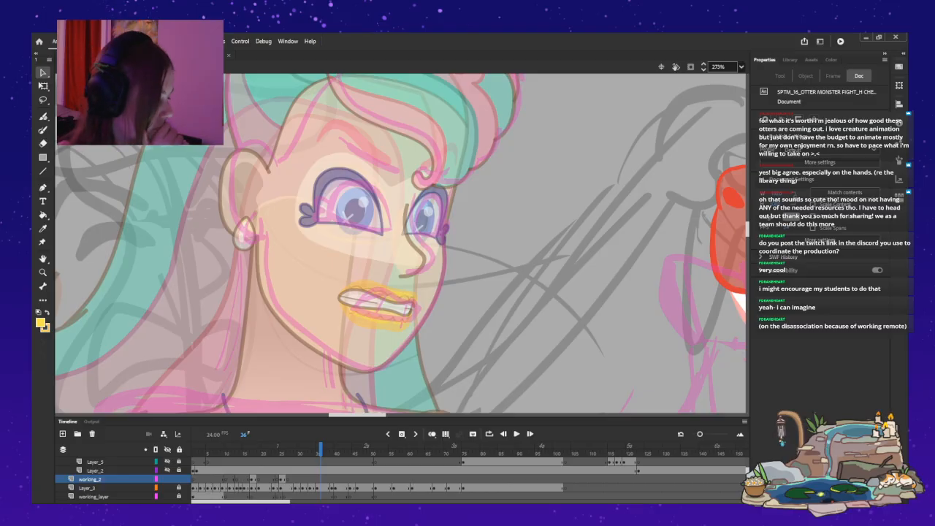
Fit the whole shot in view and compare the mermaid's arm poses with the otter's jaws across frames 14 to 25.
key("ctrl+2")
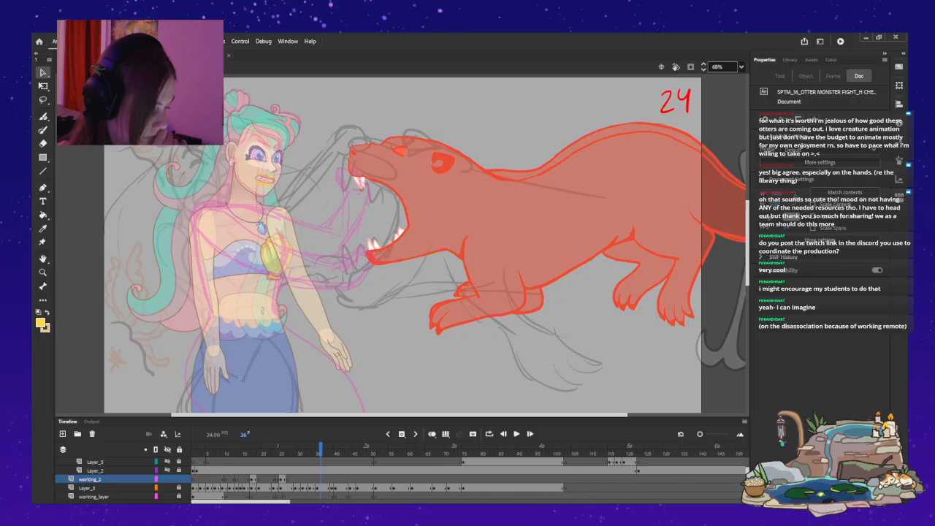
key("comma")
key("comma")
key("comma")
key("comma")
key("comma")
key("comma")
key("comma")
key("comma")
key("comma")
key("comma")
key("comma")
key("comma")
key("comma")
key("comma")
key("comma")
key("comma")
key("comma")
key("comma")
key("comma")
key("comma")
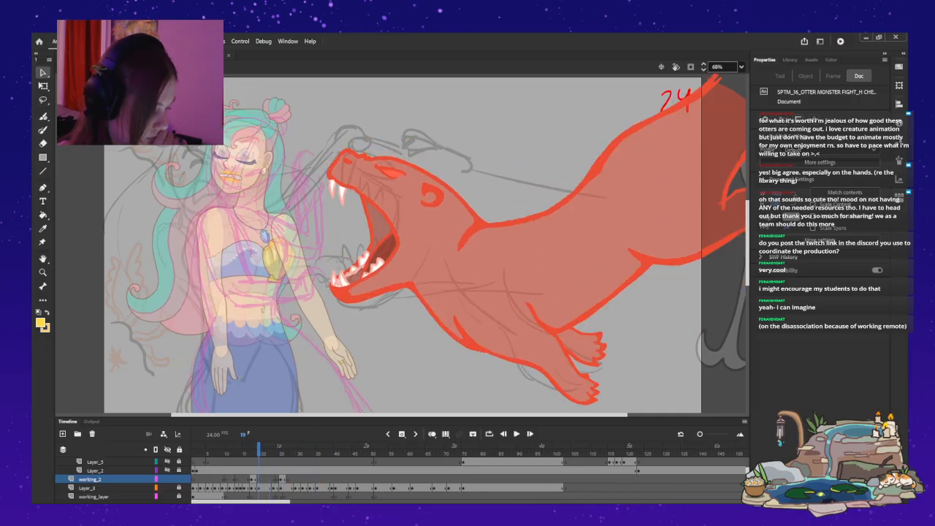
key("period")
key("period")
key("period")
key("period")
key("comma")
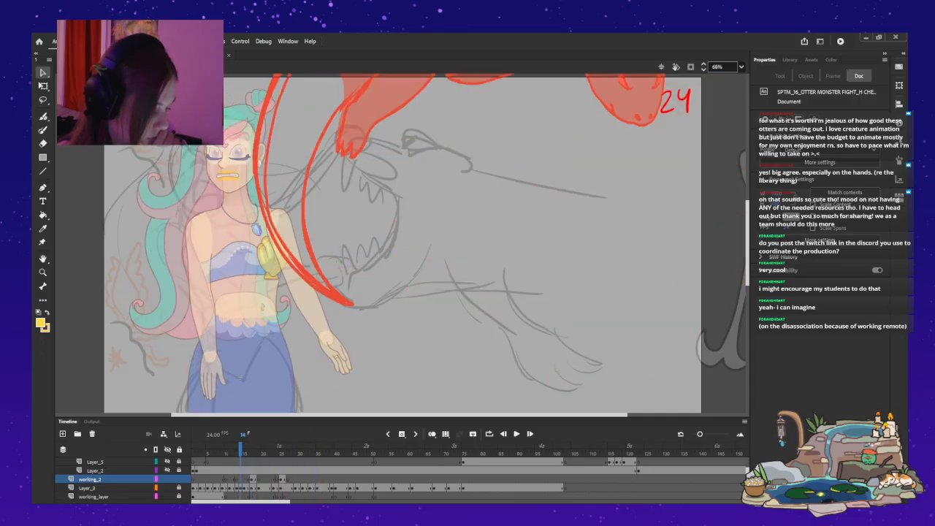
key("period")
key("period")
key("period")
key("period")
key("period")
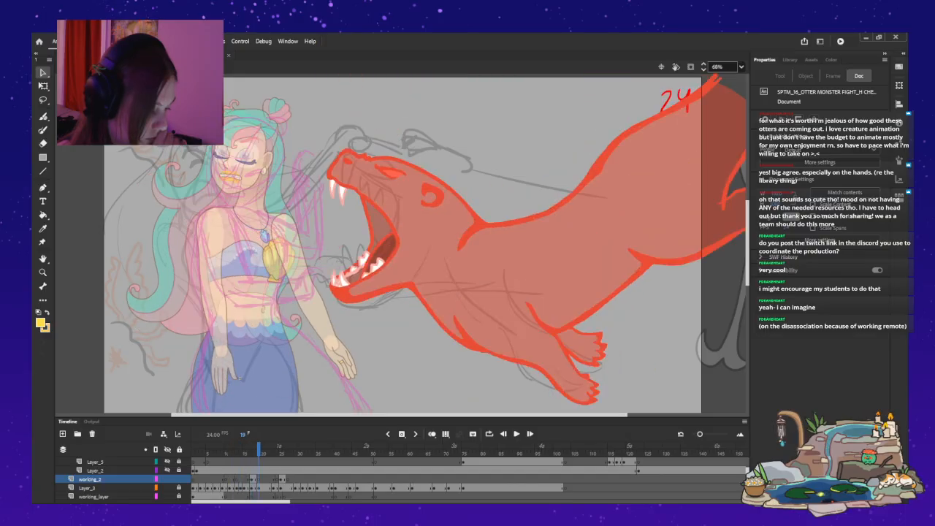
key("comma")
key("comma")
key("comma")
key("comma")
key("comma")
key("comma")
key("comma")
key("comma")
key("comma")
key("comma")
key("comma")
key("comma")
key("comma")
key("comma")
key("comma")
key("comma")
key("comma")
key("period")
key("period")
key("period")
key("period")
key("period")
key("period")
key("period")
key("period")
key("period")
key("period")
key("period")
key("period")
key("period")
key("period")
key("period")
key("period")
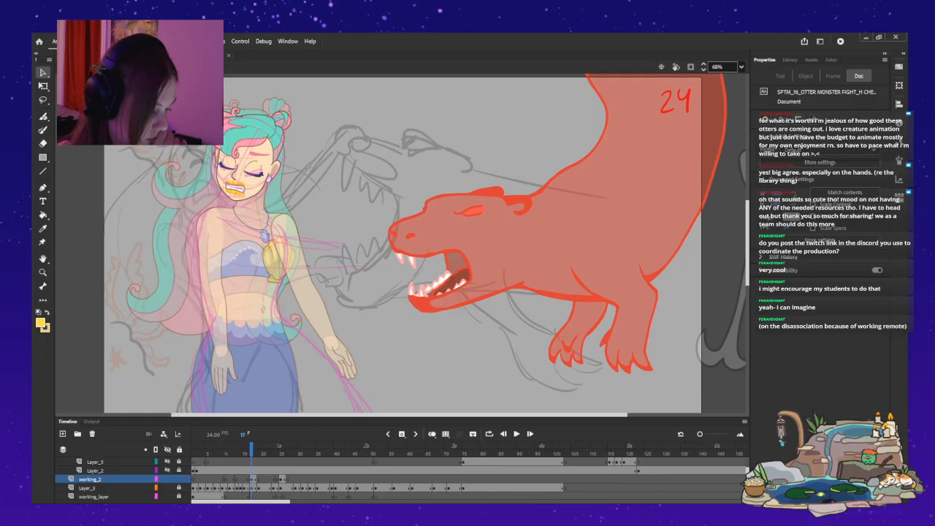
key("period")
key("period")
key("period")
key("period")
key("period")
key("period")
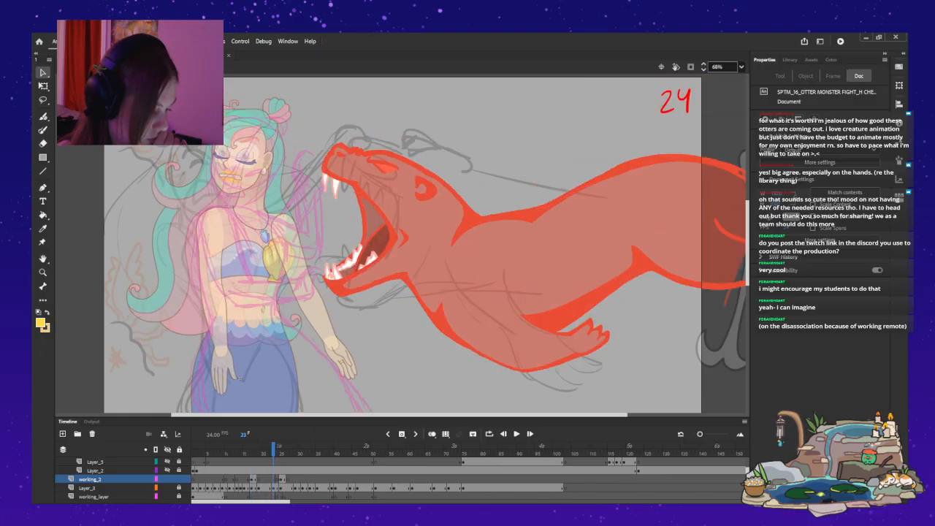
key("comma")
key("period")
key("period")
key("period")
key("comma")
key("period")
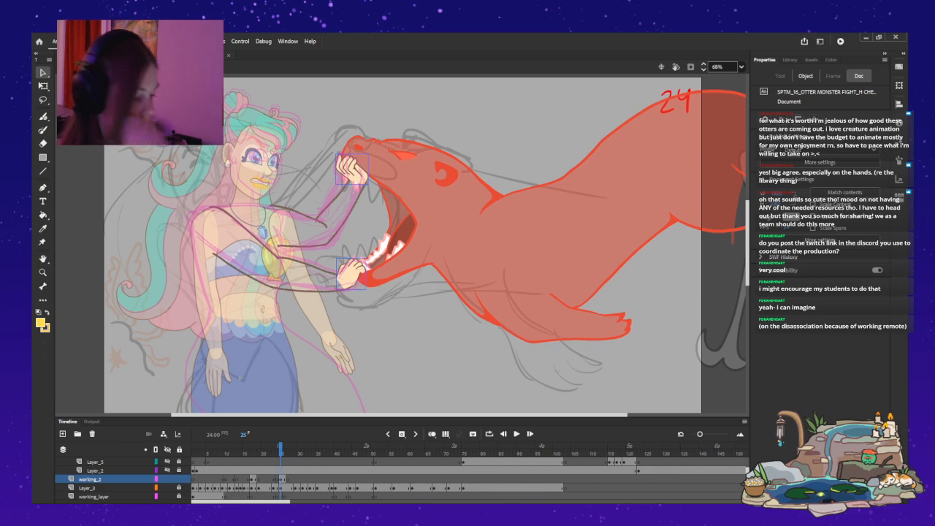
Copy the mermaid's two gripping hands from frame 25 and paste them on the working_2 layer at frame 19.
left_click(352, 170)
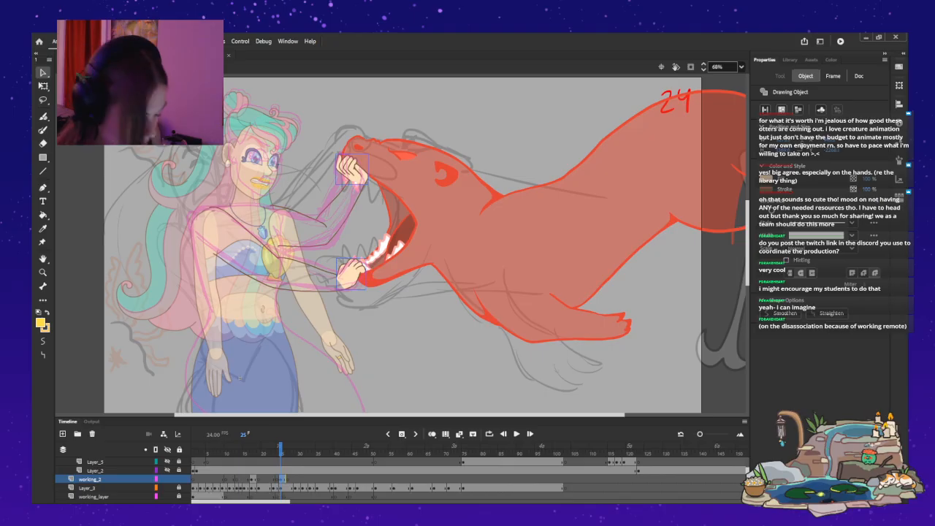
key("comma")
key("comma")
key("comma")
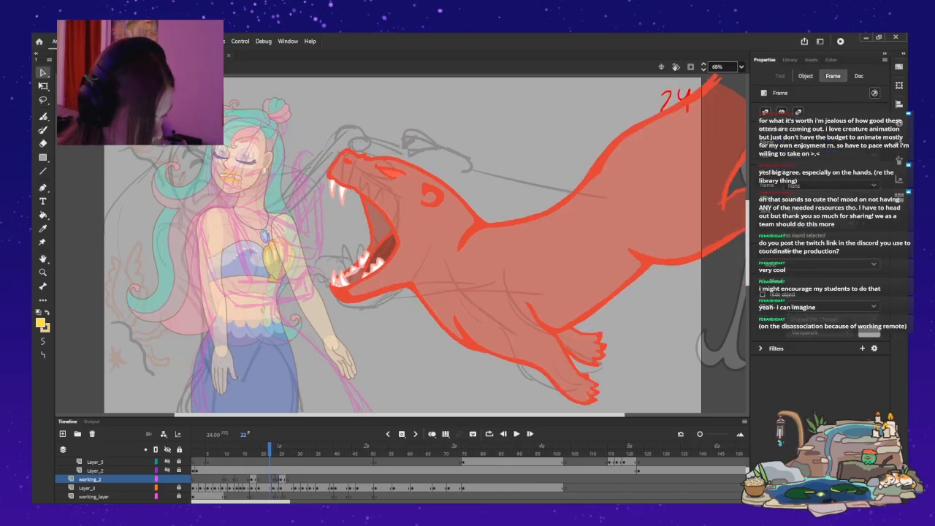
key("comma")
key("comma")
key("period")
key("period")
key("ctrl+shift+v")
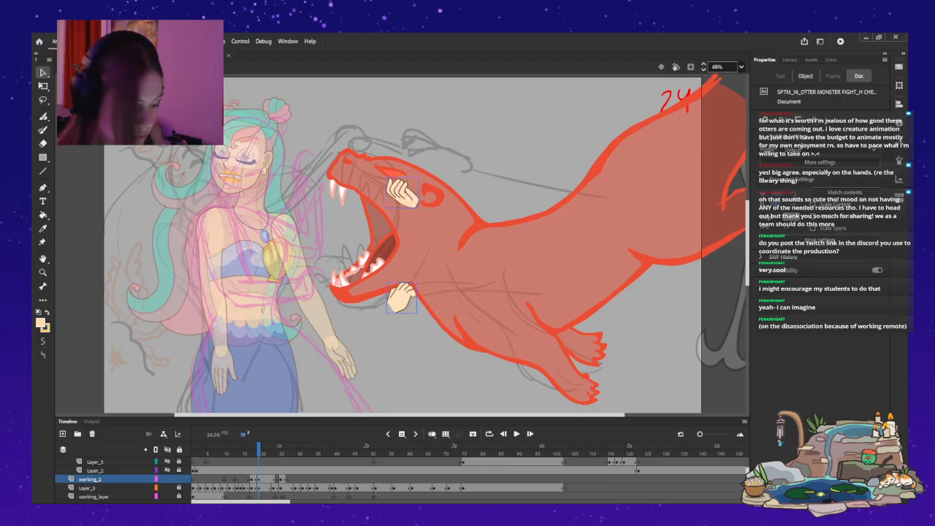
Move the pasted hands together onto the tips of the otter's upper and lower jaws.
left_click_drag(402, 194, 329, 184)
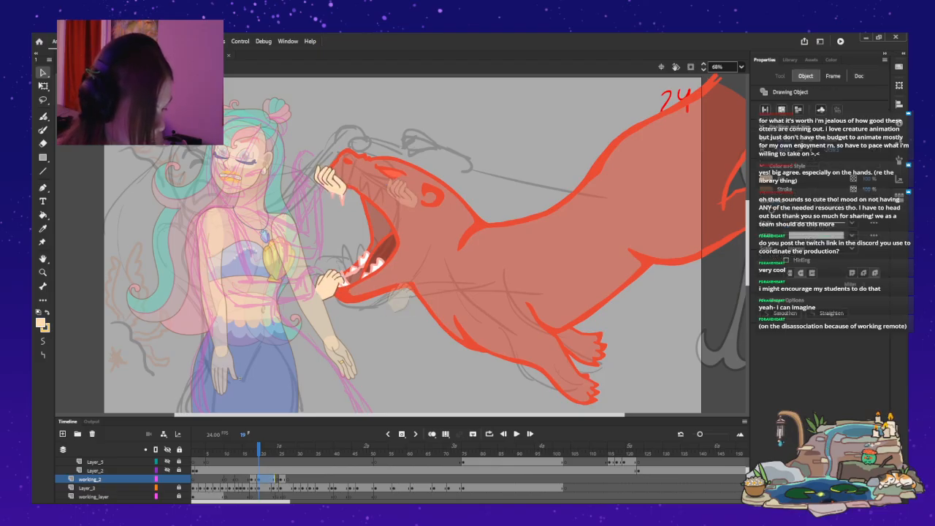
key("shift+Down")
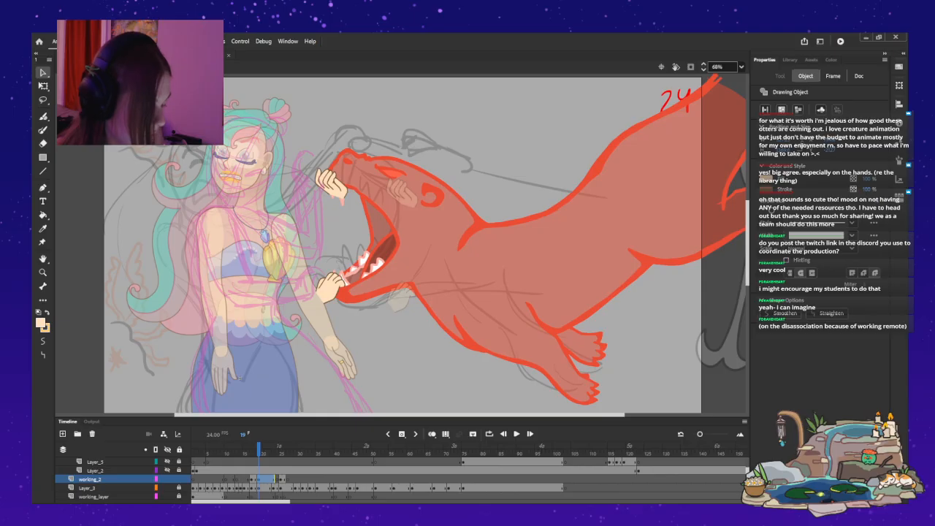
key("Left")
key("Left")
key("Left")
key("Left")
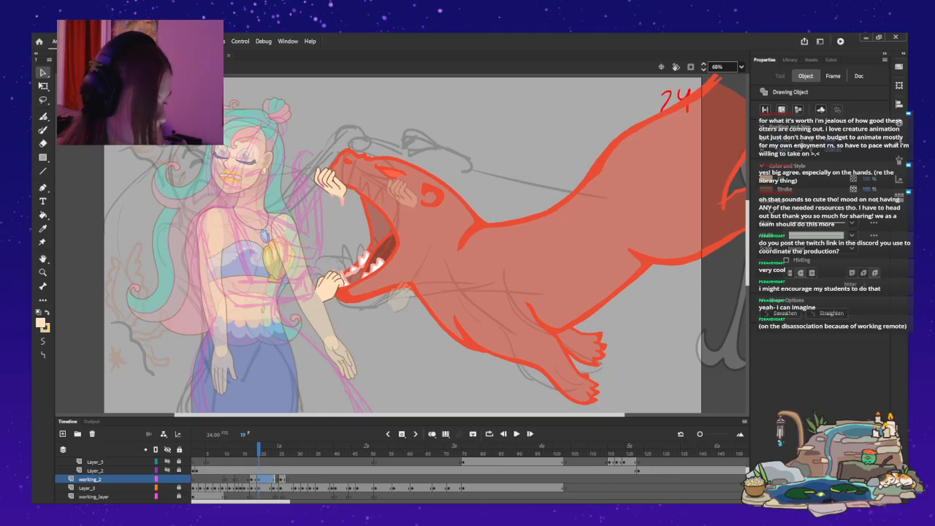
key("Escape")
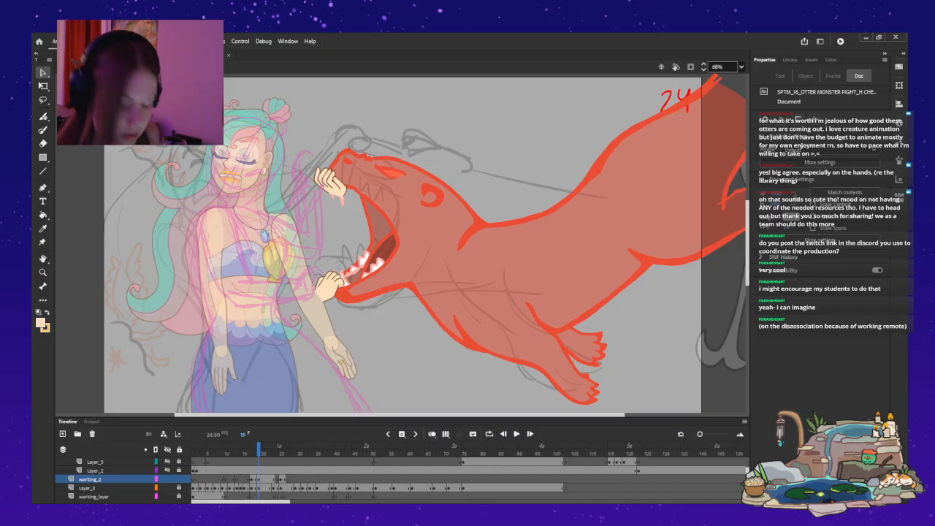
Shift both hands at frame 19 further left, off the jaws and over the pink arm sketch.
key("ctrl+a")
key("shift+Left")
key("shift+Left")
key("shift+Left")
key("shift+Left")
key("shift+Left")
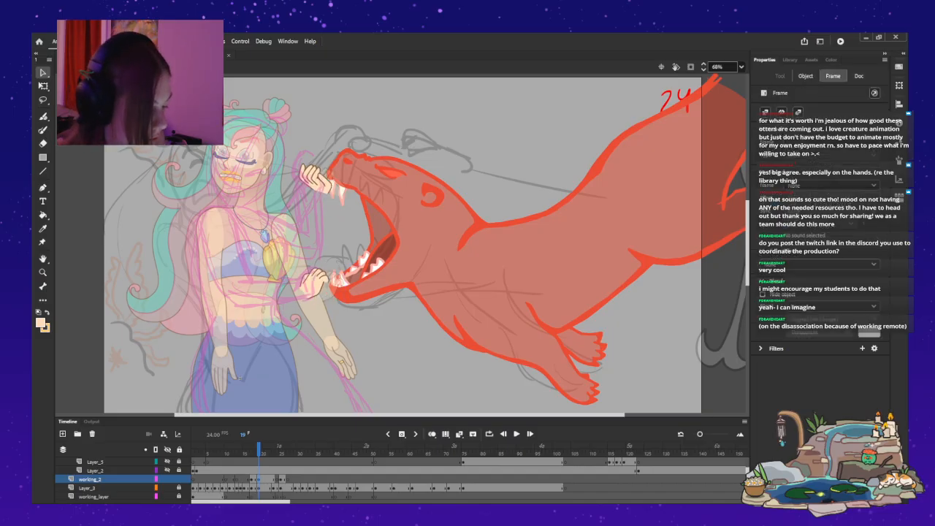
key("Right")
key("Right")
key("Right")
key("Right")
key("Right")
key("Right")
key("Right")
key("Right")
key("Right")
key("Right")
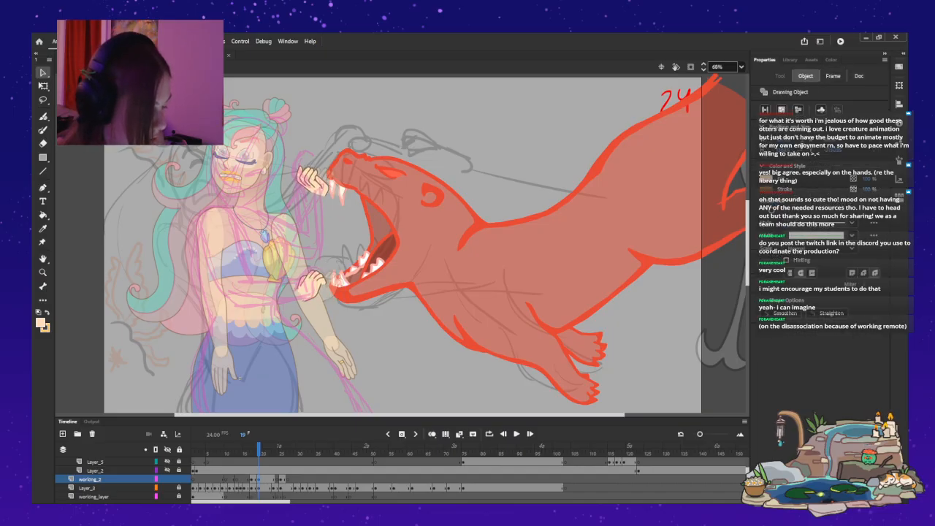
key("shift+Left")
key("ctrl+shift+a")
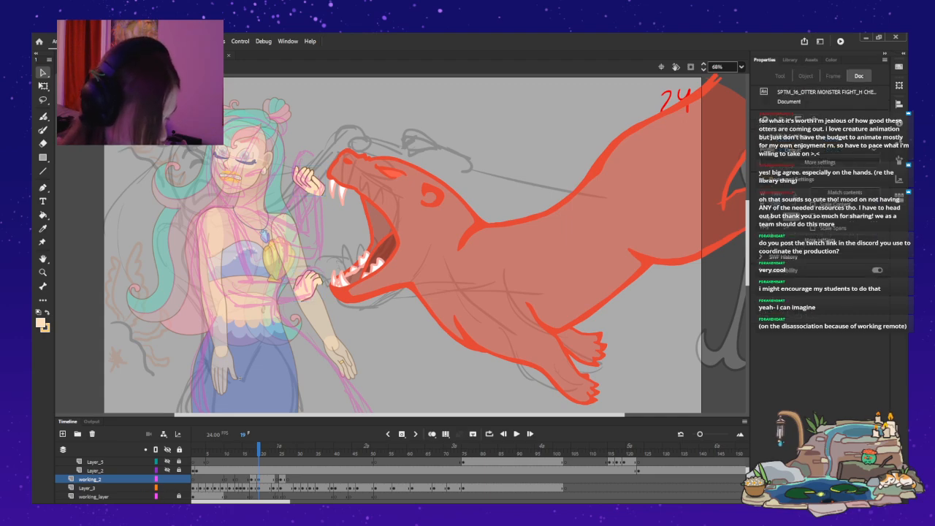
Try shifting the otter drawing on Layer_3 at frame 19 left towards the mermaid's hands.
left_click(88, 488)
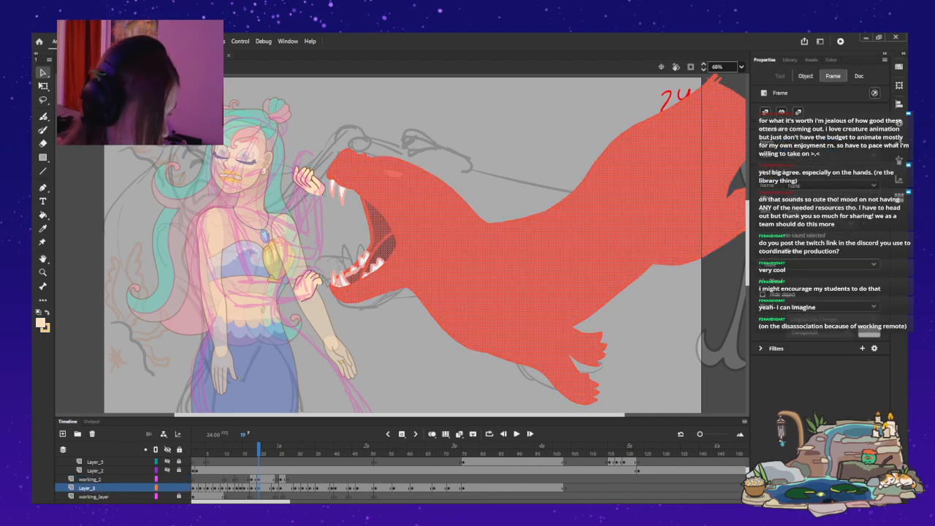
key("shift+Left")
key("shift+Left")
key("shift+Left")
key("shift+Left")
key("shift+Left")
key("shift+Left")
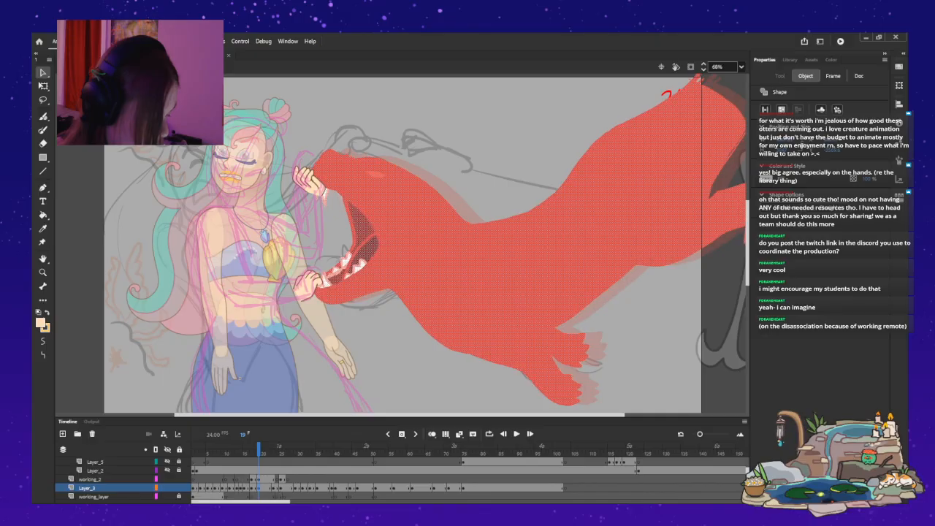
key("shift+Left")
key("ctrl+z")
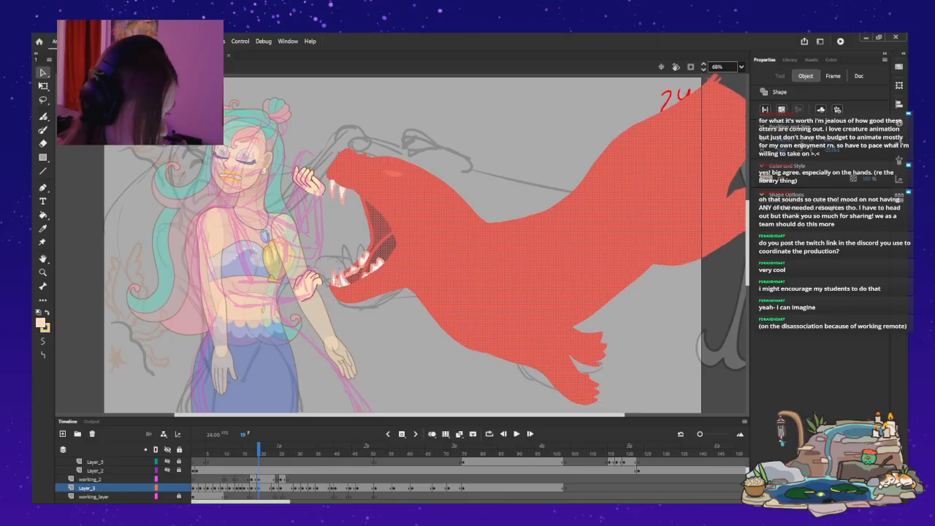
Flip through the frames around frame 19 to compare the otter's position with the neighbouring drawings.
key("comma")
key("period")
key("period")
key("period")
key("period")
key("period")
key("period")
key("period")
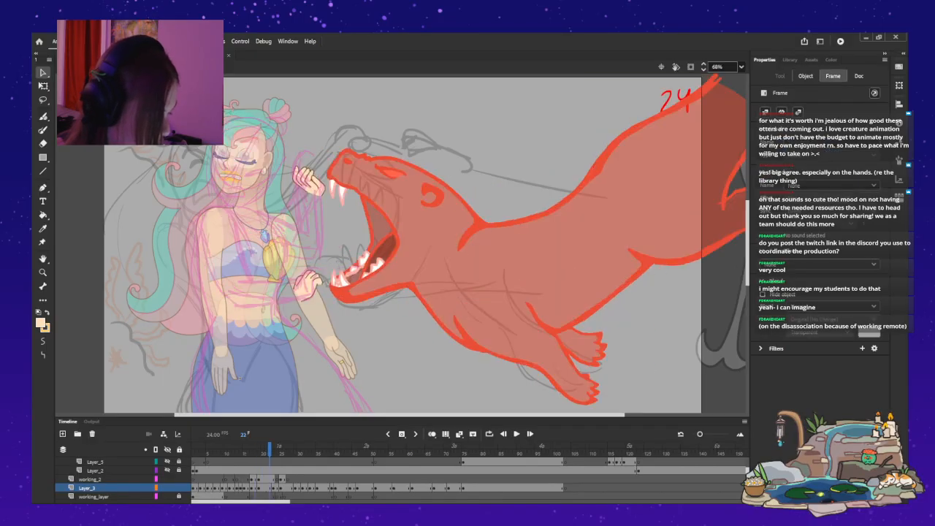
key("comma")
key("comma")
key("comma")
key("comma")
key("comma")
key("comma")
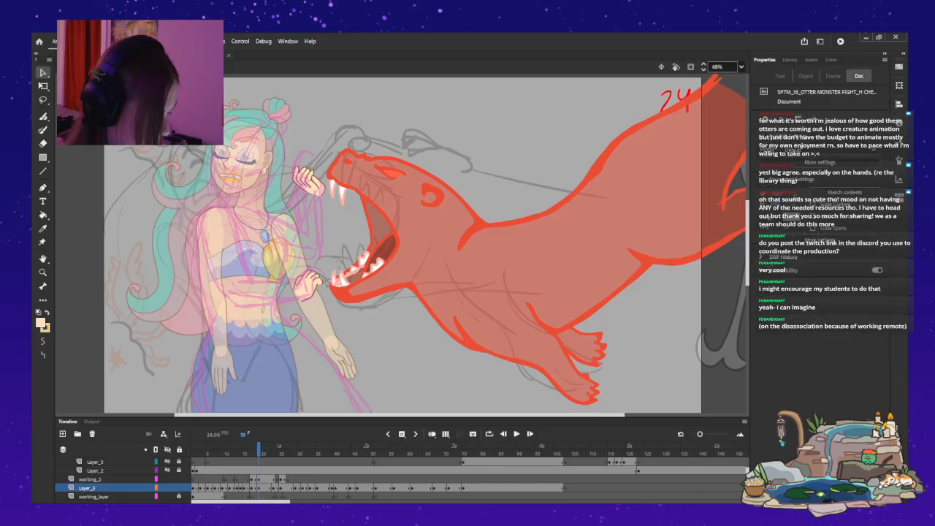
Move the whole otter drawing at frame 19 left and slightly up so its jaws meet the mermaid's hands.
key("ctrl+a")
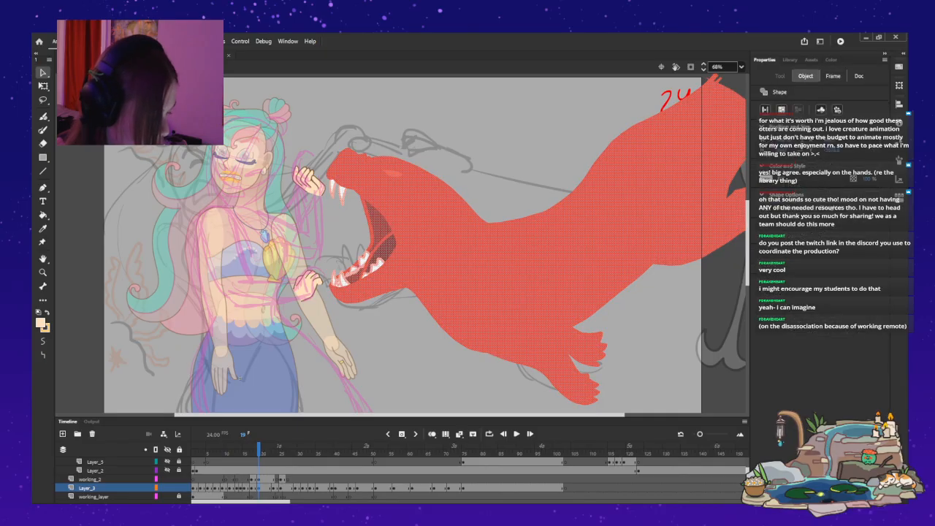
key("shift+Left")
key("shift+Left")
key("shift+Left")
key("shift+Left")
key("shift+Left")
key("shift+Left")
key("shift+Left")
key("shift+Left")
key("shift+Up")
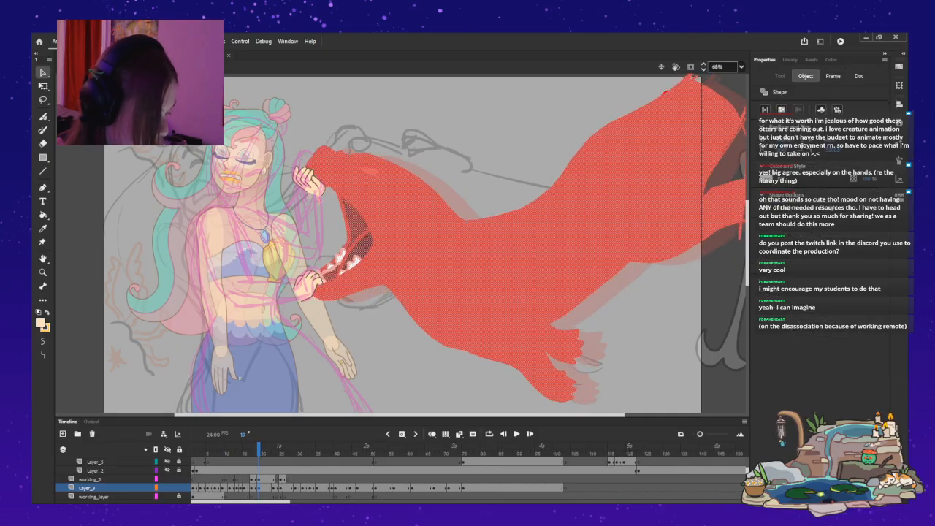
key("Down")
key("Down")
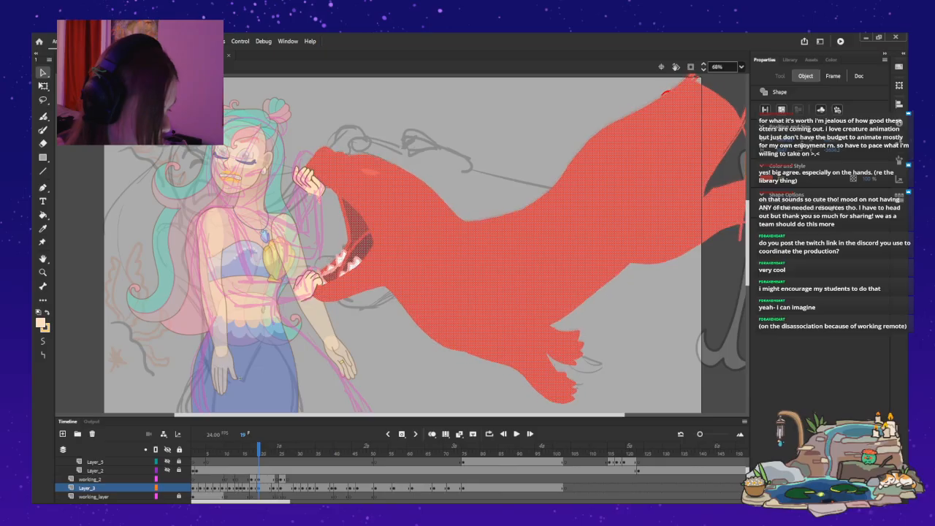
left_click(238, 376)
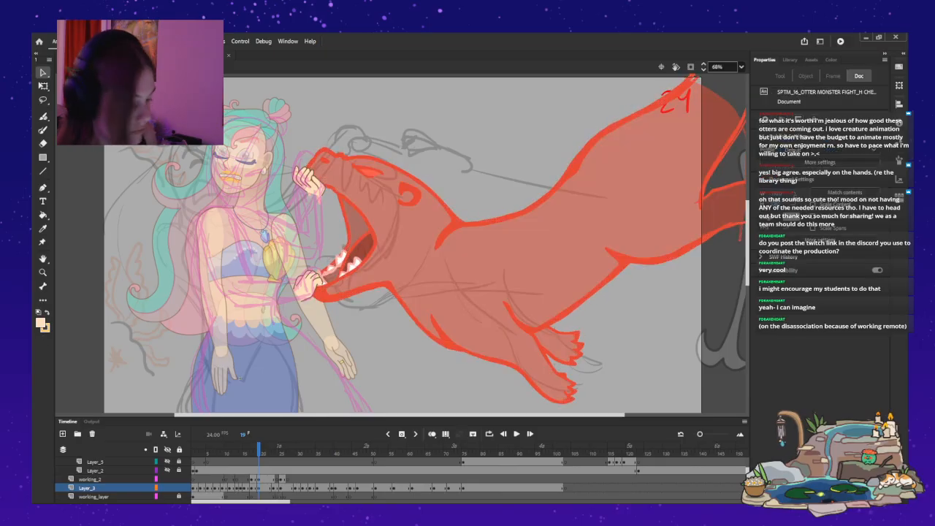
Flip back and forth through frames 15 to 27 to check the otter's lunge against the mermaid's gripping hands.
key("comma")
key("comma")
key("comma")
key("period")
key("period")
key("period")
key("period")
key("period")
key("period")
key("period")
key("period")
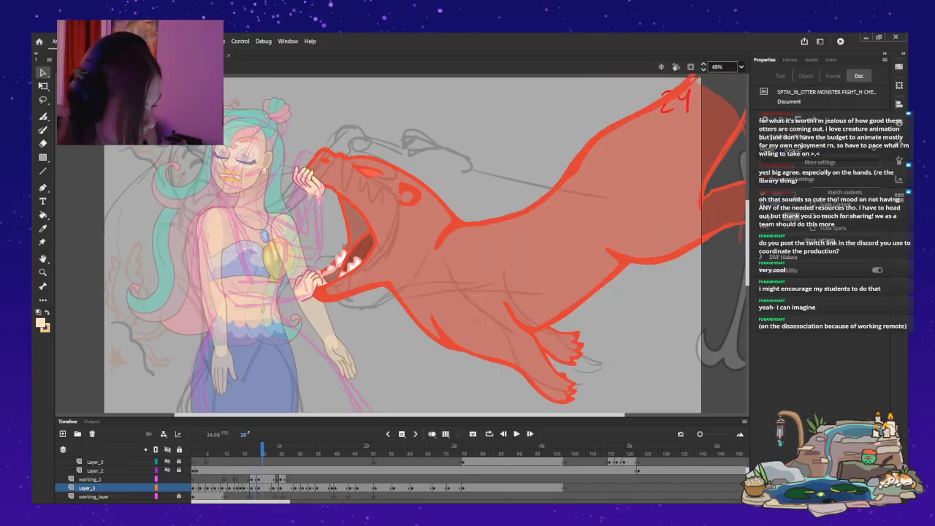
key("comma")
key("comma")
key("comma")
key("comma")
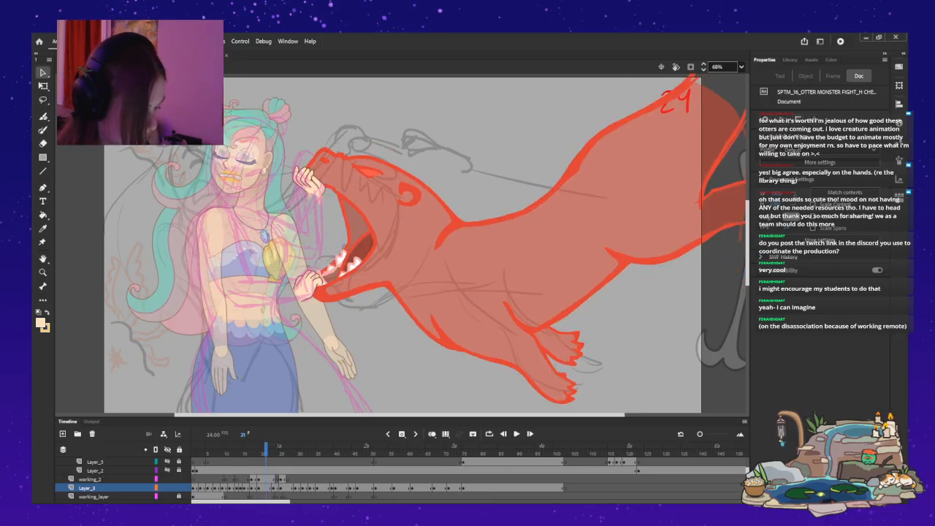
key("comma")
key("comma")
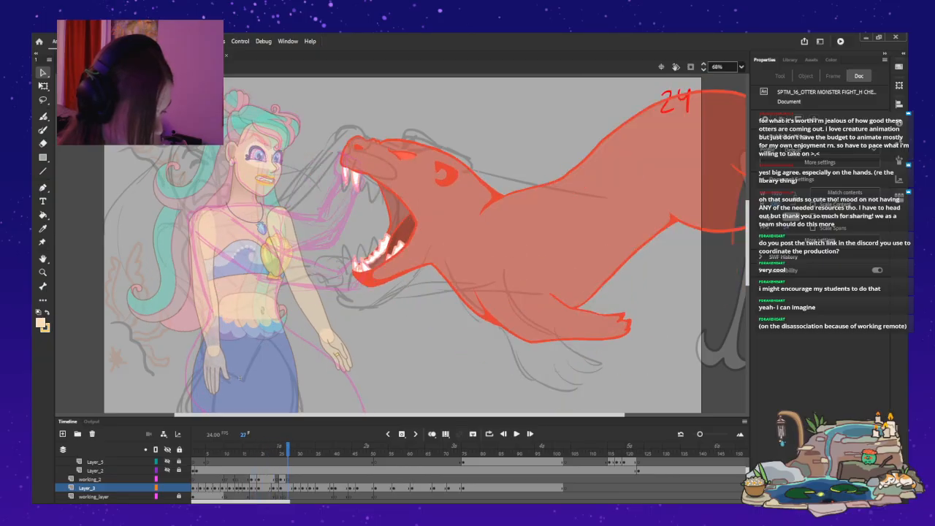
key("comma")
key("period")
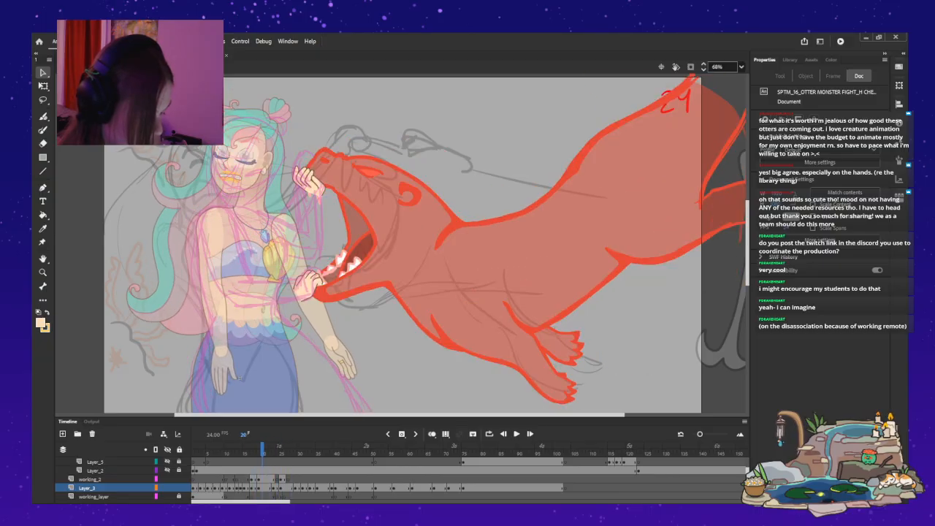
key("comma")
key("comma")
key("comma")
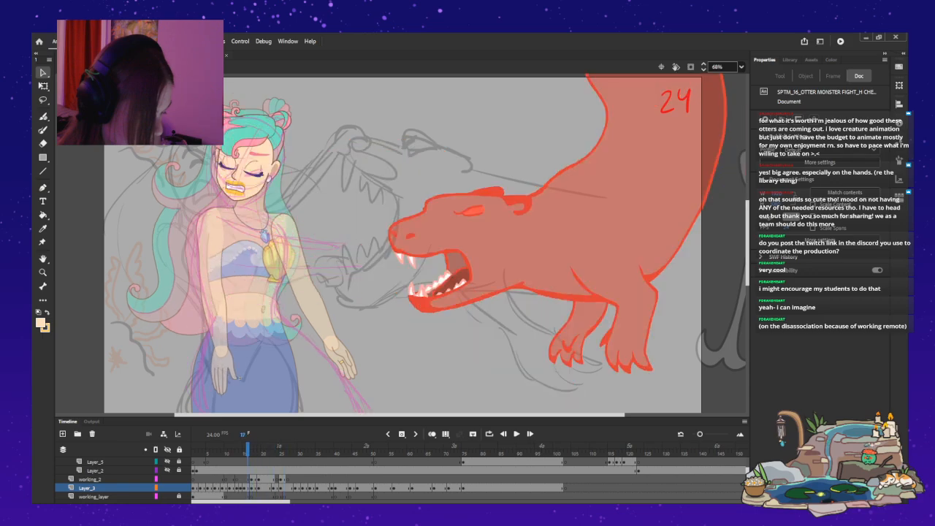
key("comma")
key("comma")
key("comma")
key("comma")
key("comma")
key("comma")
key("comma")
key("comma")
key("period")
key("period")
key("period")
key("period")
key("period")
key("period")
key("period")
key("comma")
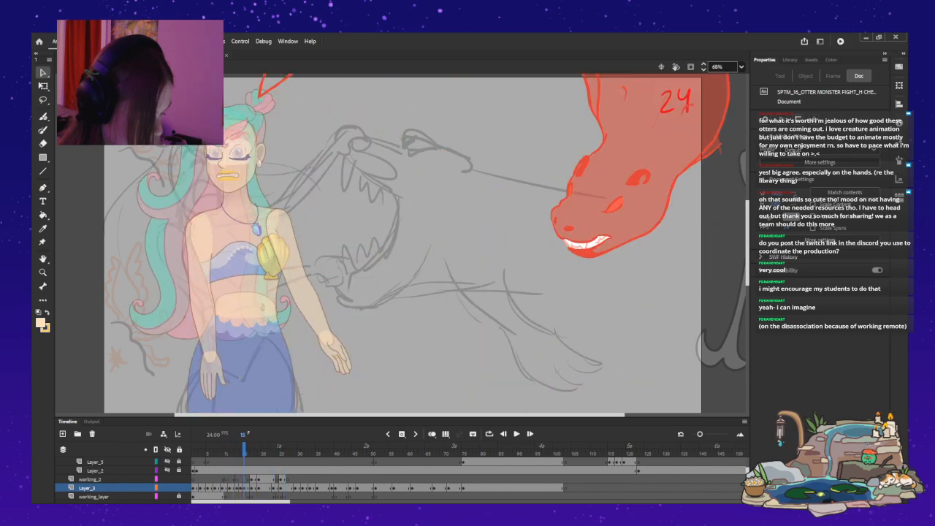
key("period")
key("period")
key("period")
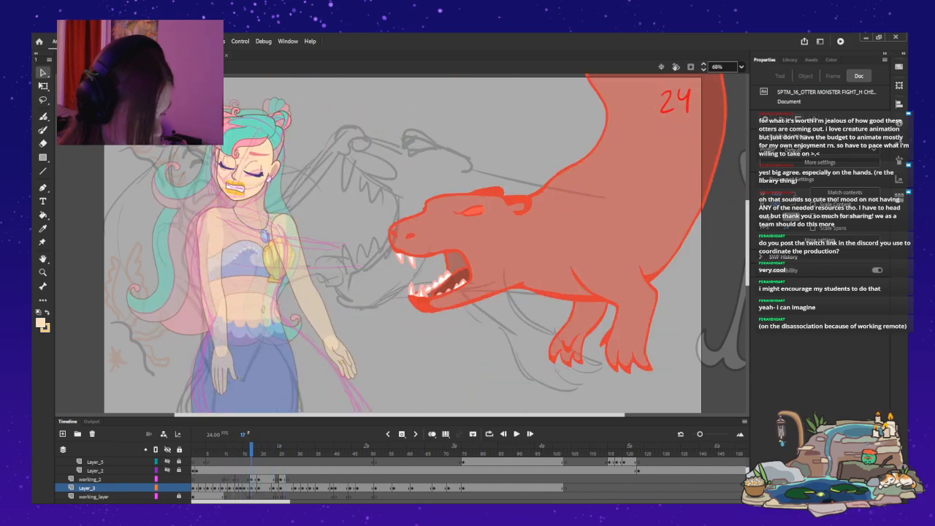
key("period")
Step through the working_2 drawings around frames 17 to 20 to compare the mermaid's head and hands.
left_click(251, 480)
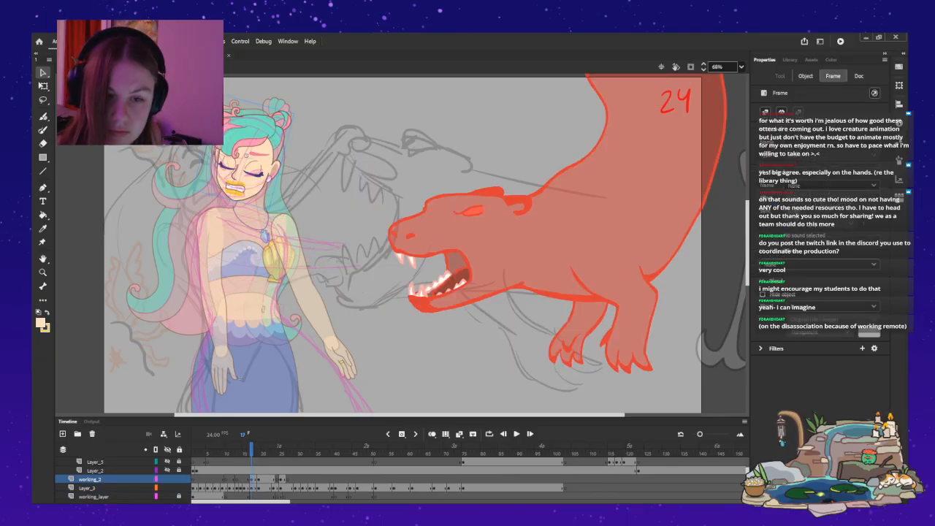
key("period")
key("period")
key("period")
key("period")
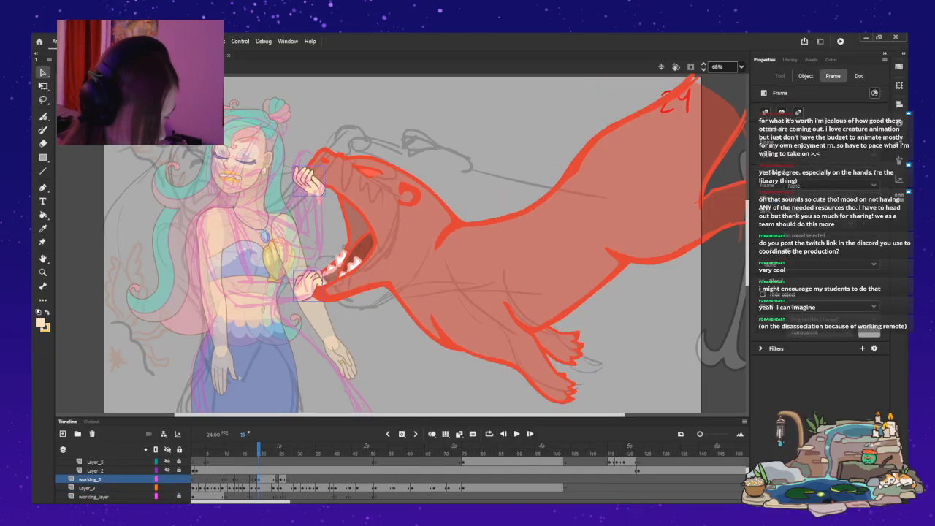
key("comma")
key("comma")
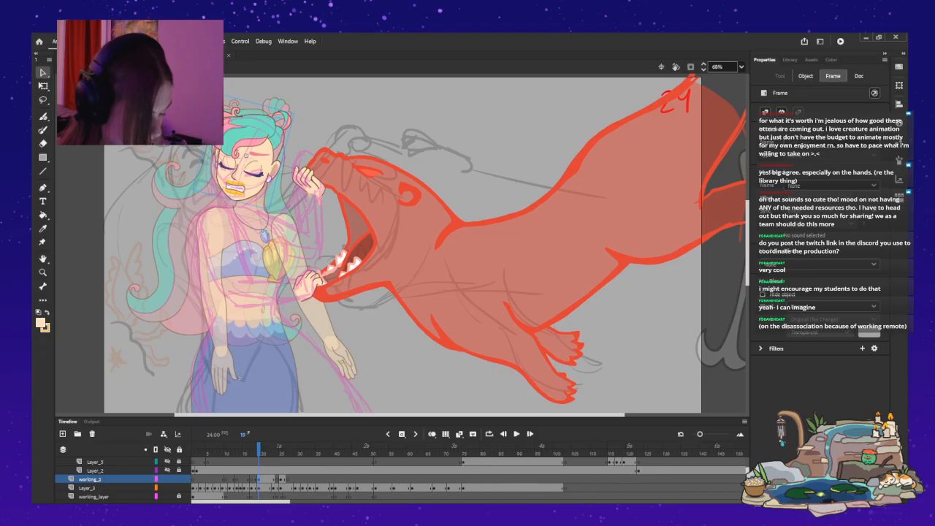
key("comma")
key("comma")
key("period")
key("period")
key("period")
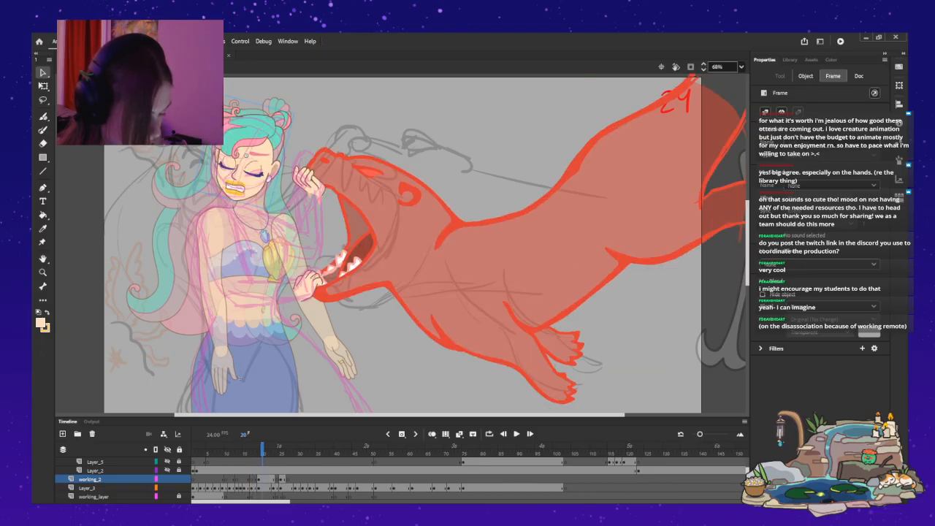
key("comma")
Shift the mermaid's head on the HEAD layer around frame 18 slightly right and down, comparing it with the neighbouring drawings.
left_click(247, 157)
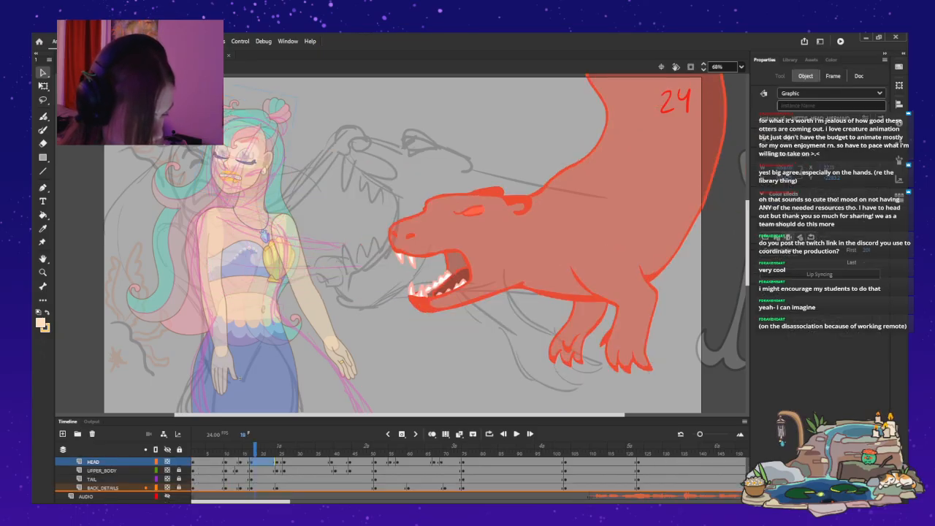
left_click_drag(246, 157, 251, 163)
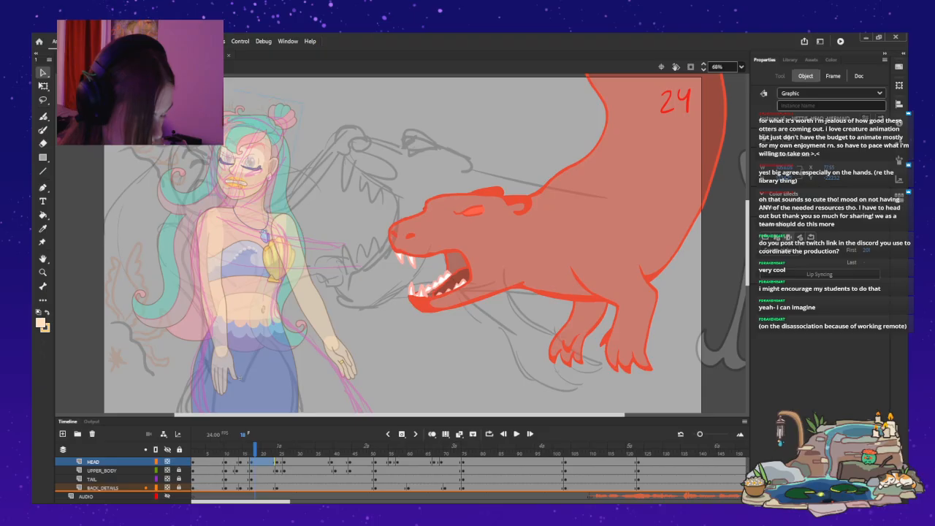
key("period")
key("period")
key("period")
key("period")
key("period")
key("period")
key("period")
key("period")
key("period")
key("comma")
key("comma")
key("comma")
key("comma")
key("comma")
key("comma")
key("comma")
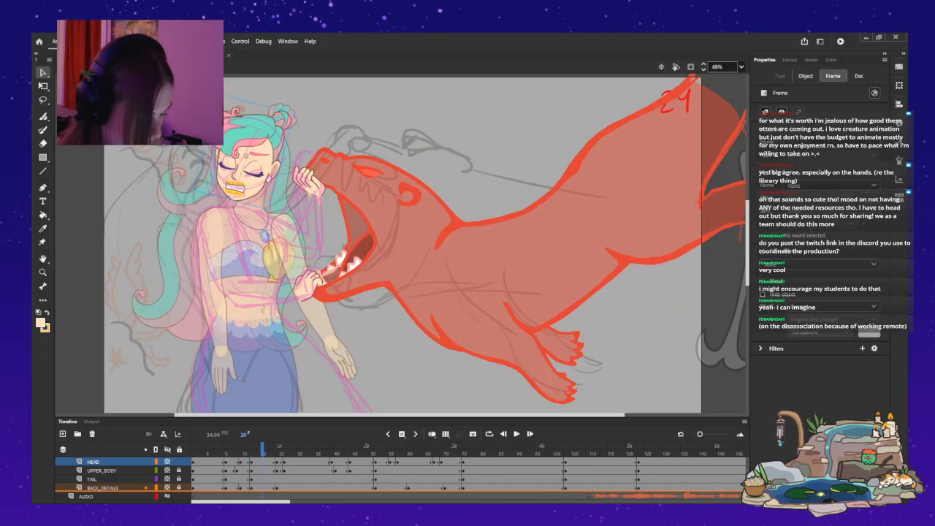
key("comma")
key("comma")
key("comma")
key("comma")
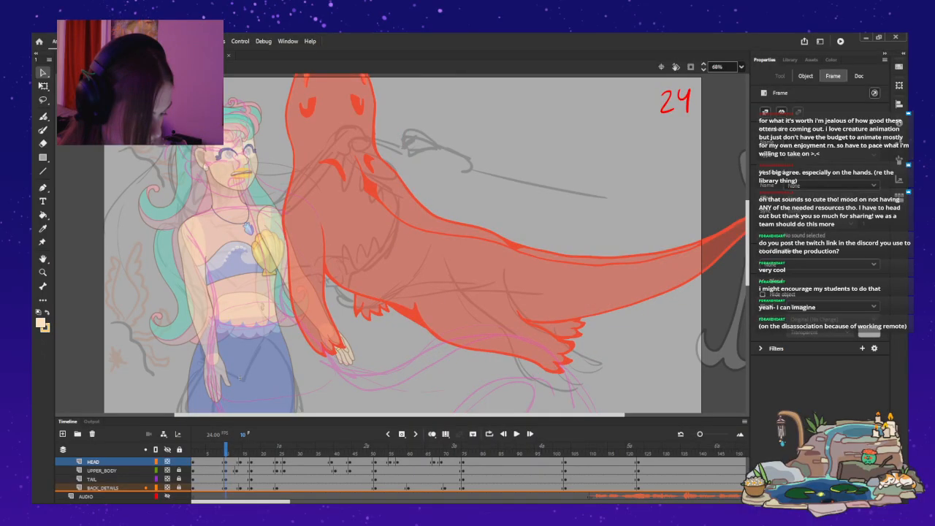
key("period")
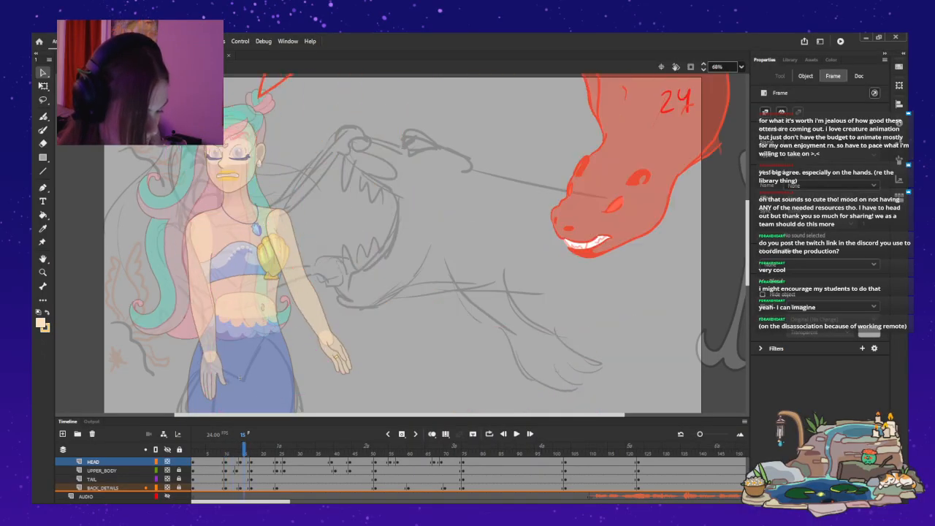
key("period")
key("comma")
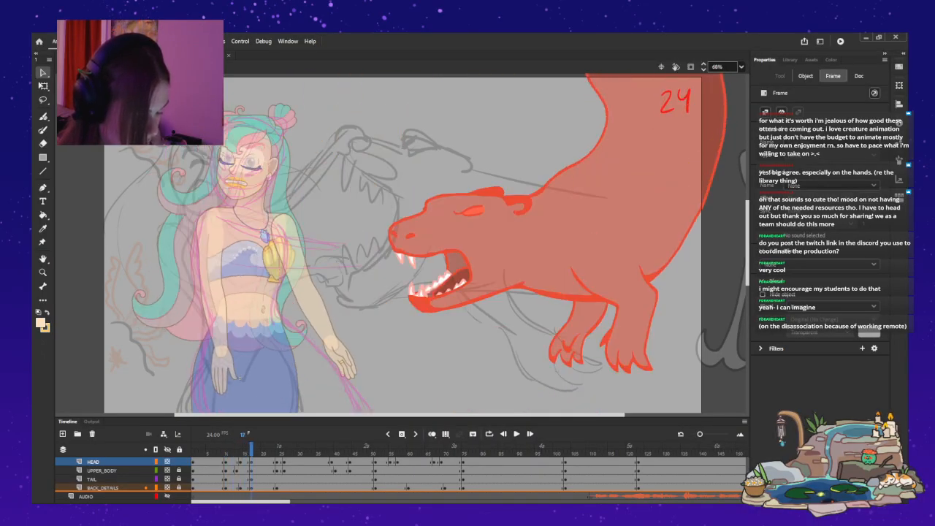
Change the mermaid's head at frame 17 to the pose turned towards the otter and position it further right over her neck.
left_click(239, 378)
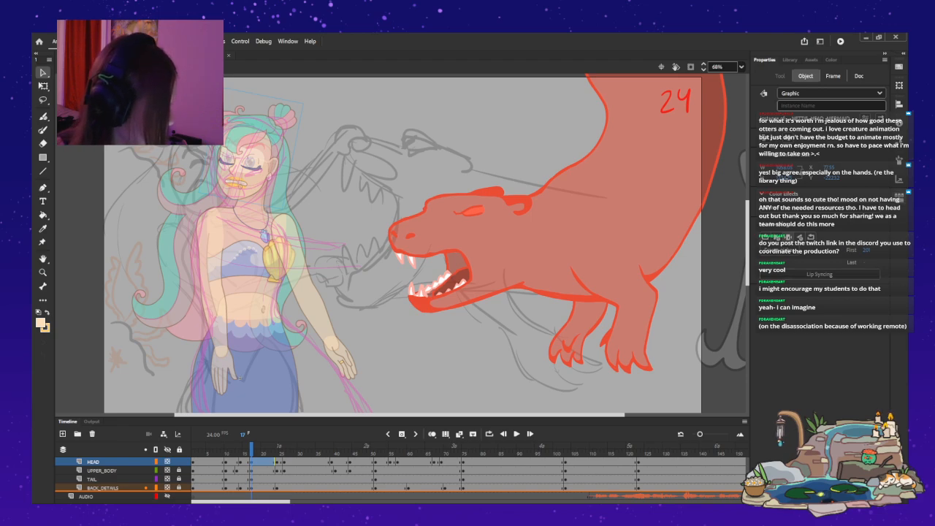
key("ctrl+z")
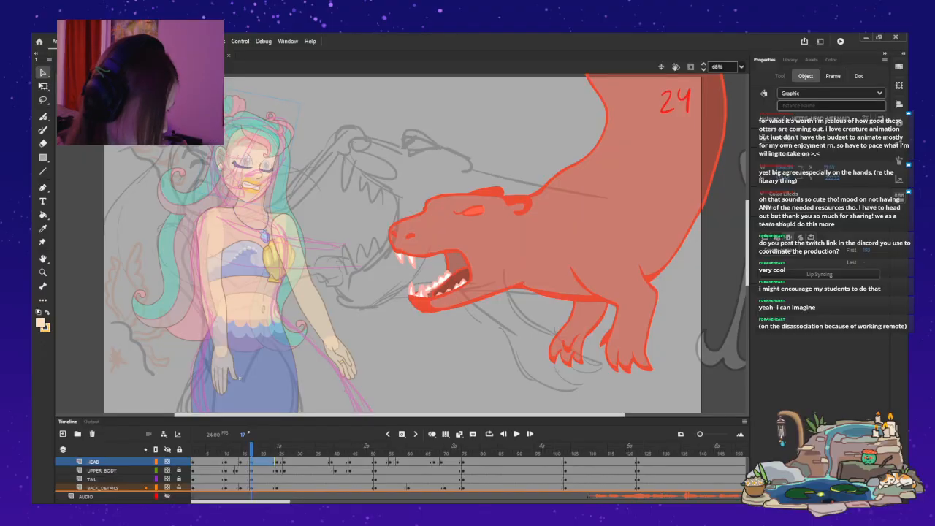
key("ctrl+z")
key("ctrl+z")
key("ctrl+z")
key("ctrl+z")
key("ctrl+z")
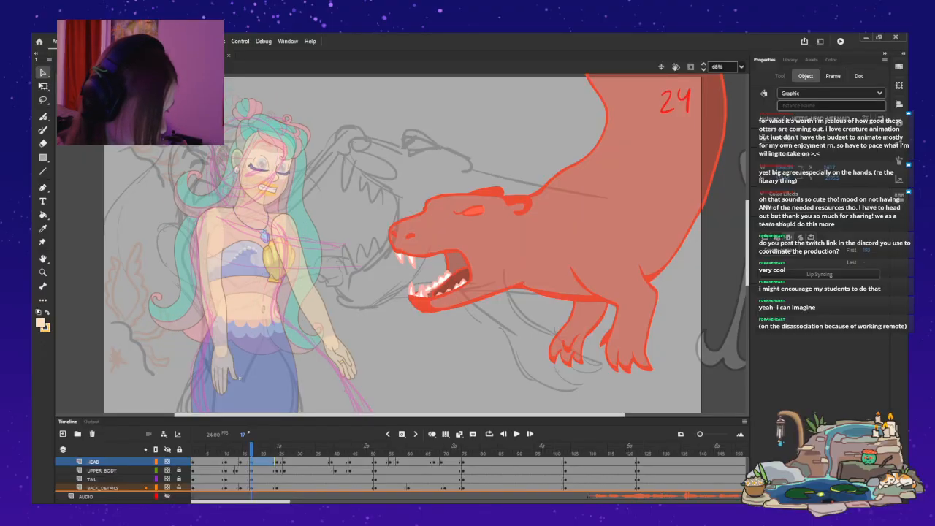
key("ctrl+z")
key("ctrl+z")
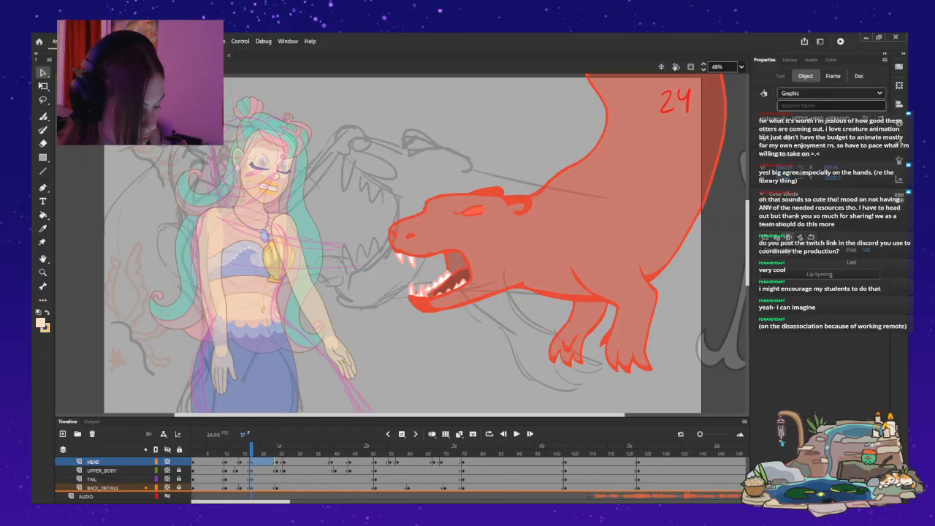
Flip through the shot from frame 33 back to frame 2 to check the mermaid's turned head against the other drawings.
key(".")
key(".")
key(".")
key(".")
key(".")
key(".")
key(".")
key(".")
key(".")
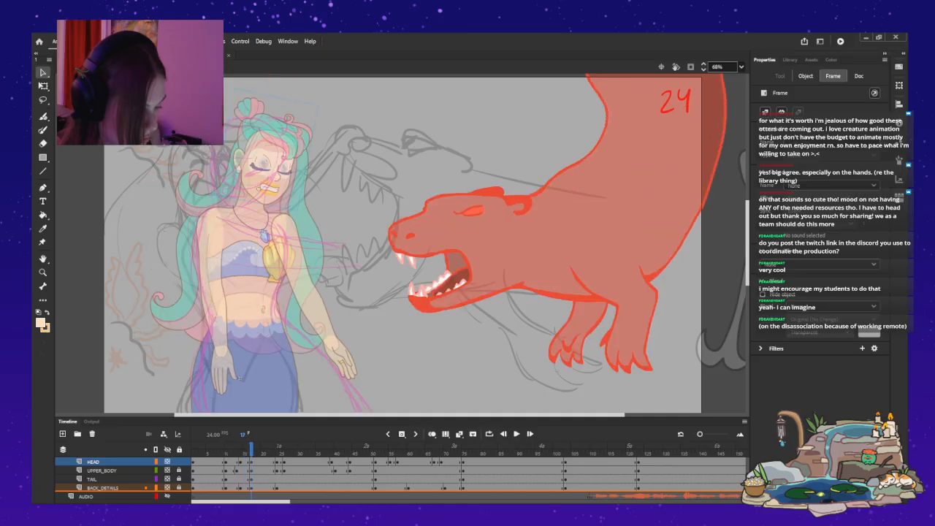
key("comma")
key("comma")
key("comma")
key("comma")
key("comma")
key("comma")
key("comma")
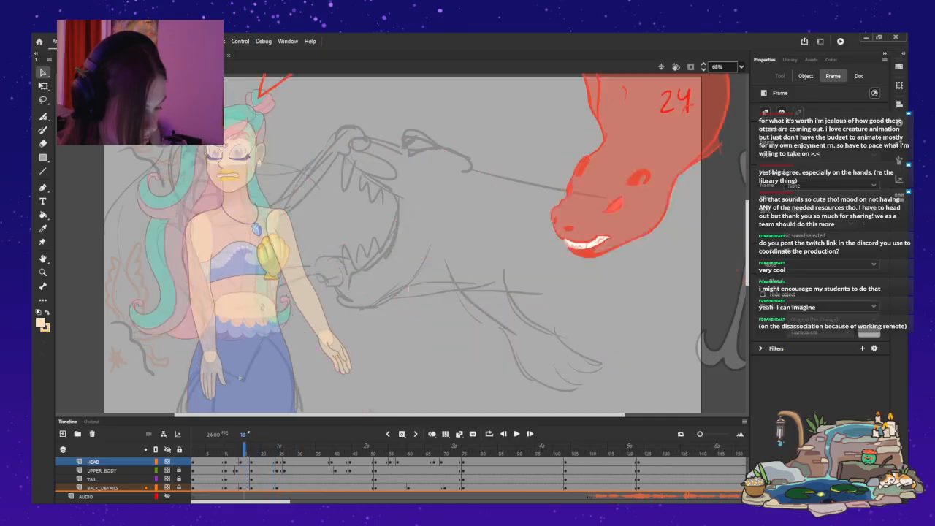
key("period")
key("period")
key("period")
key("period")
key("period")
key("period")
key("period")
key("period")
key("period")
key("period")
key("period")
key("period")
key("period")
key("period")
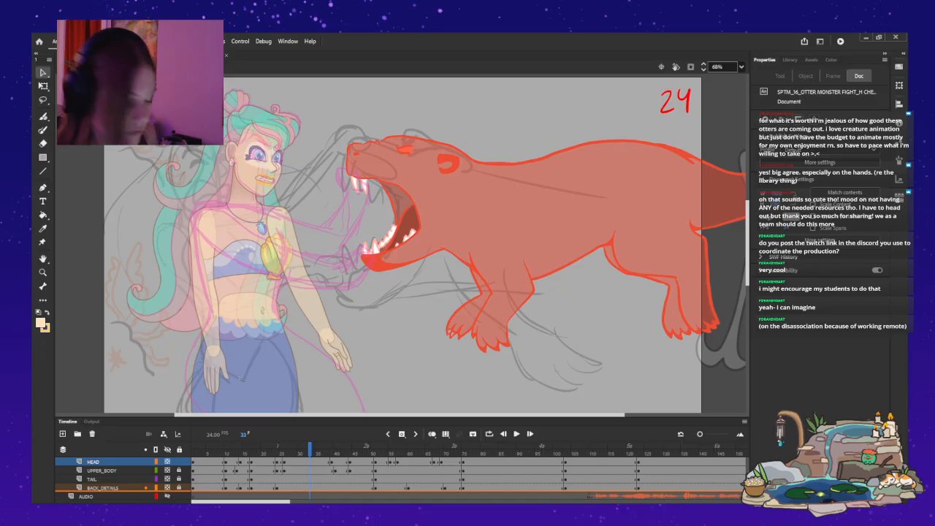
key("comma")
key("comma")
key("comma")
key("comma")
key("comma")
key("comma")
key("comma")
key("comma")
key("comma")
key("comma")
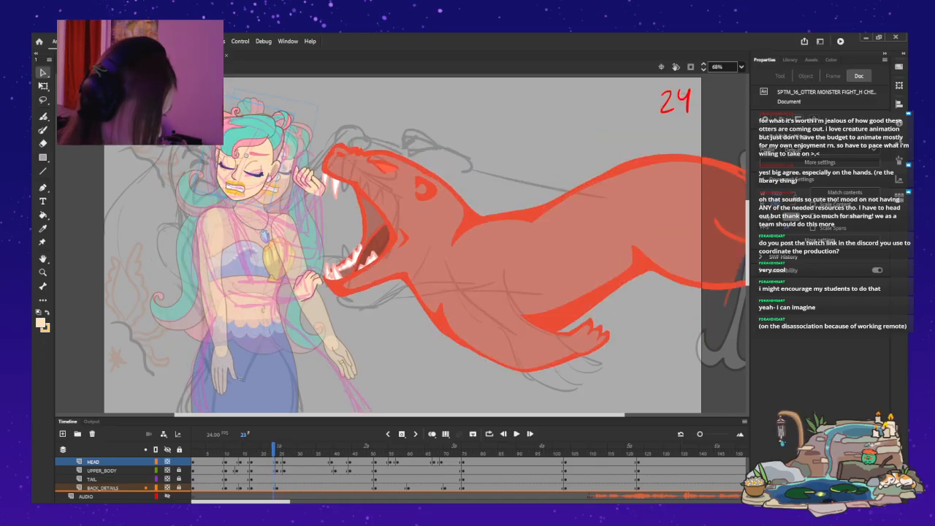
key("comma")
key("comma")
key("comma")
key("comma")
key("comma")
key("comma")
key("comma")
key("comma")
key("comma")
key("comma")
key("comma")
key("comma")
key("comma")
key("comma")
key("comma")
key("comma")
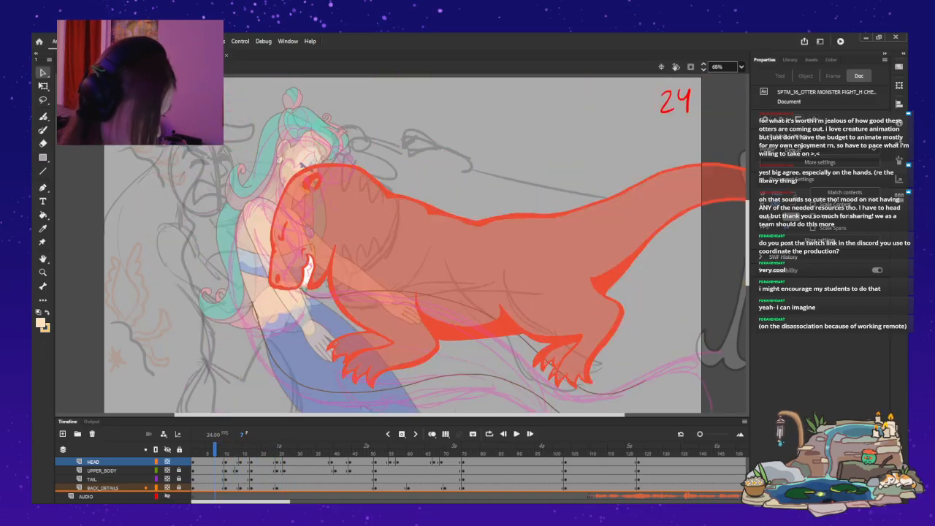
key("comma")
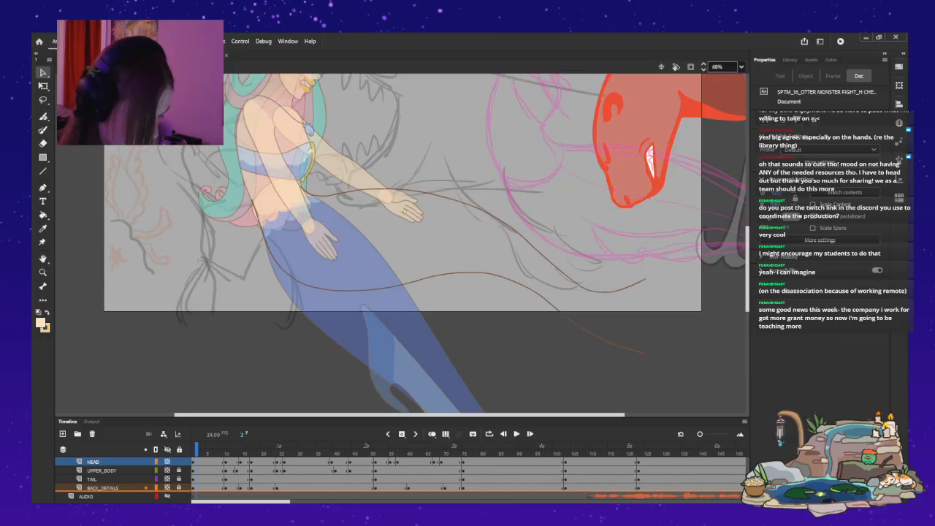
Sample the brown of the long curved lines beside the mermaid's tail at frame 2 and ready the Paint Brush with it.
key("i")
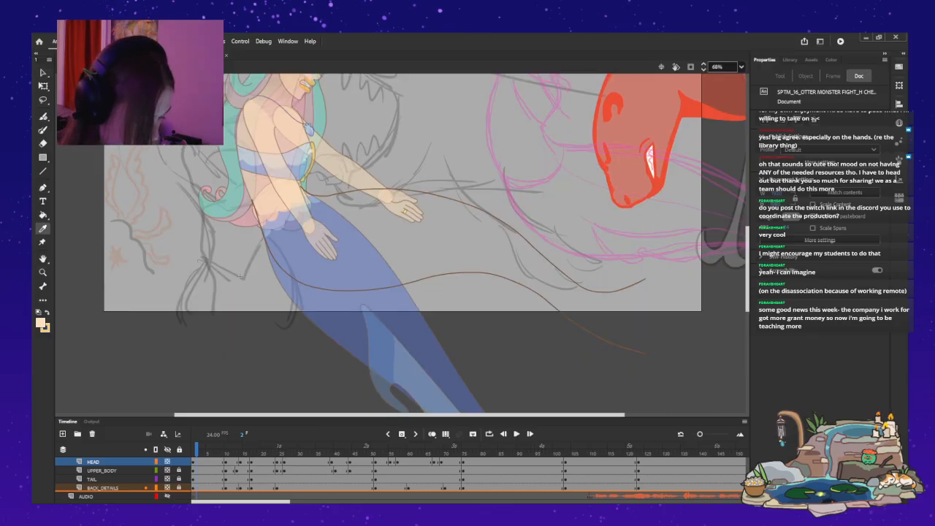
left_click(239, 276)
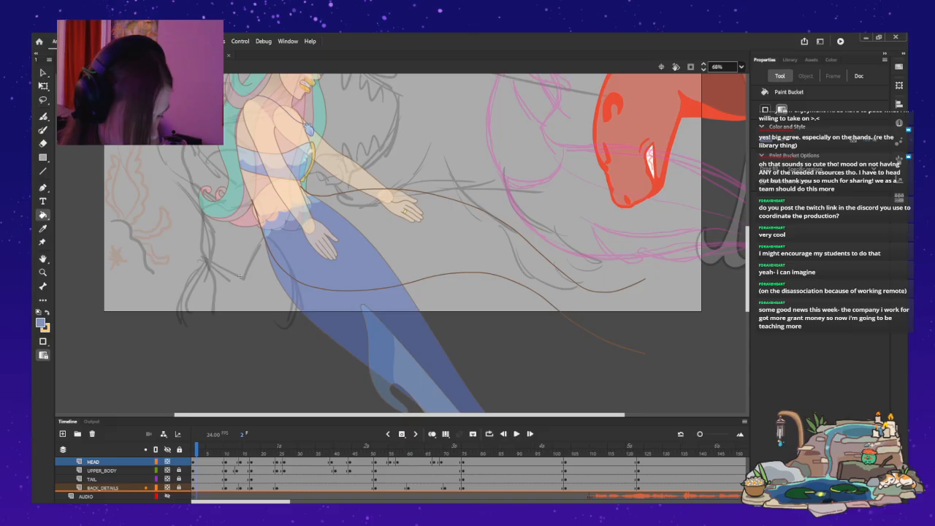
left_click(43, 228)
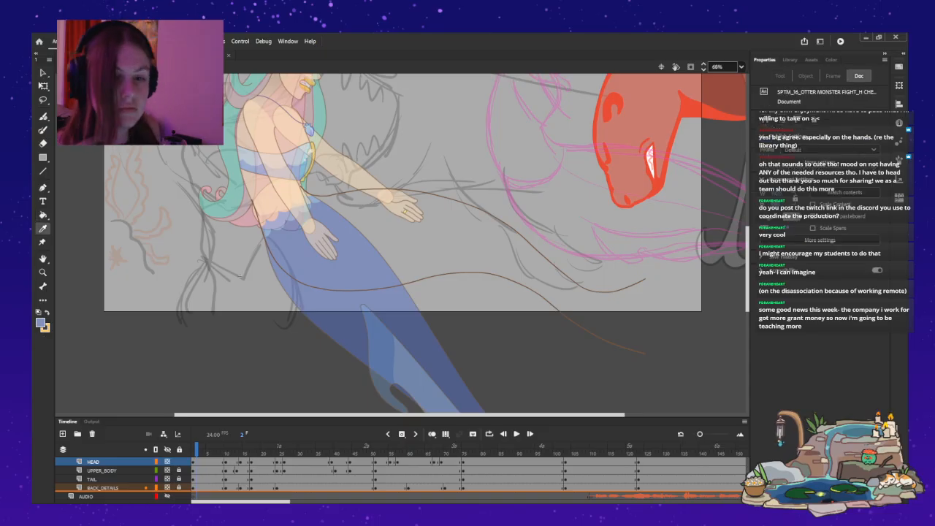
left_click(239, 276)
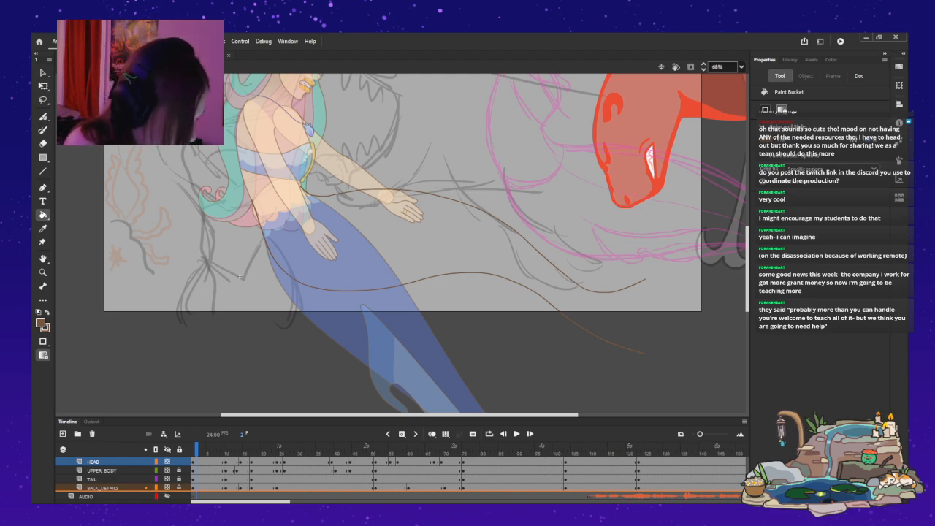
scroll(239, 276, "down", 5)
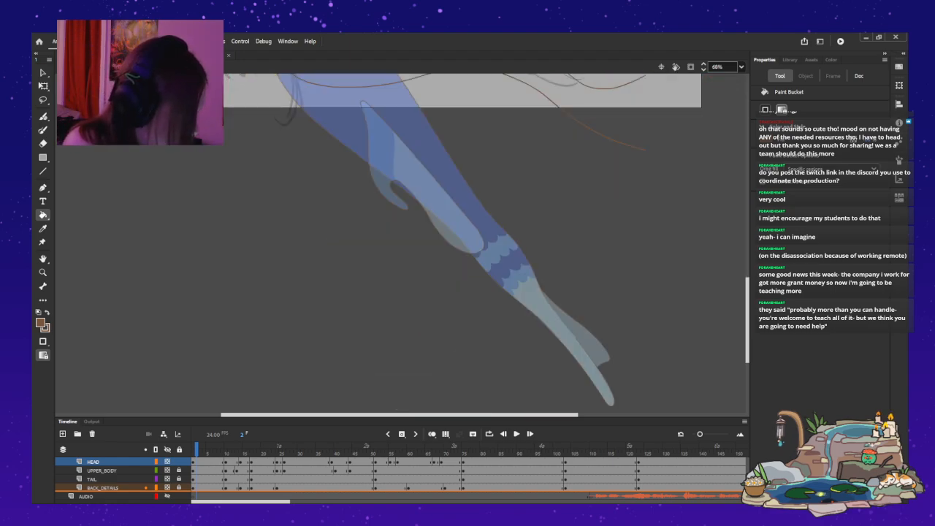
scroll(240, 173, "up", 4)
scroll(239, 174, "down", 2)
scroll(239, 174, "down", 2)
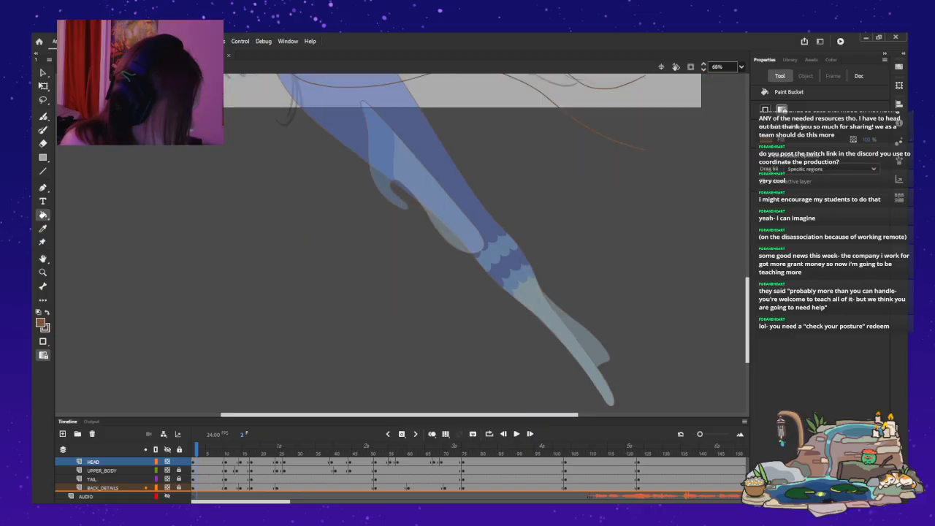
scroll(240, 174, "up", 4)
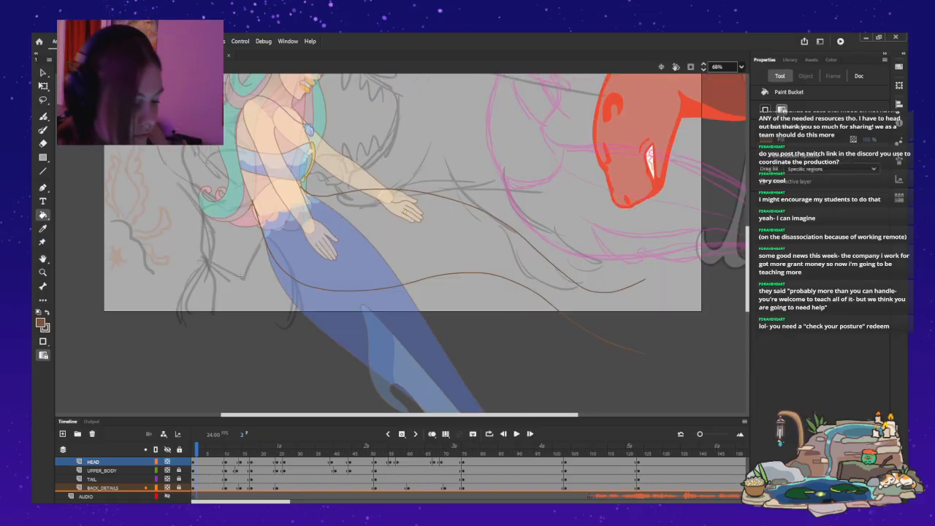
key("y")
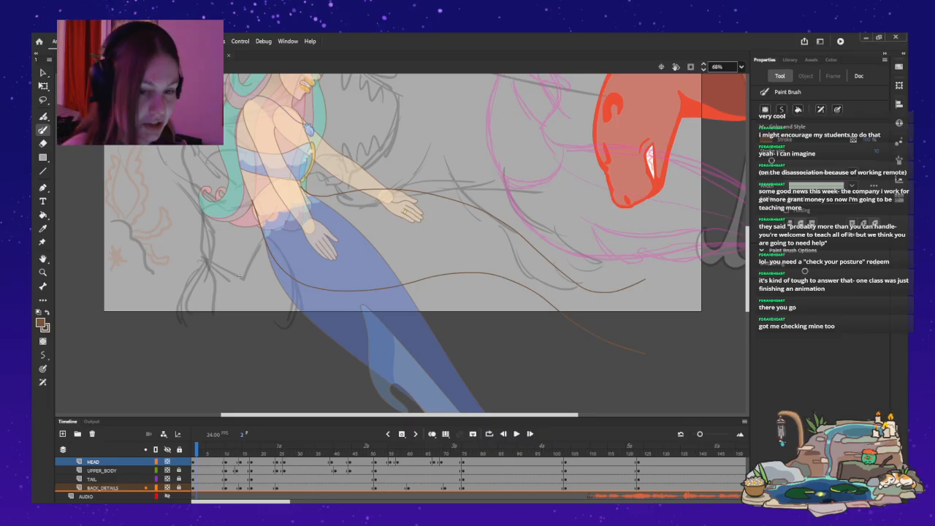
Select working_layer at frame 2, hide and show it again to identify the long brown curves, and unlock it for drawing.
scroll(240, 276, "up", 1)
scroll(211, 479, "up", 1)
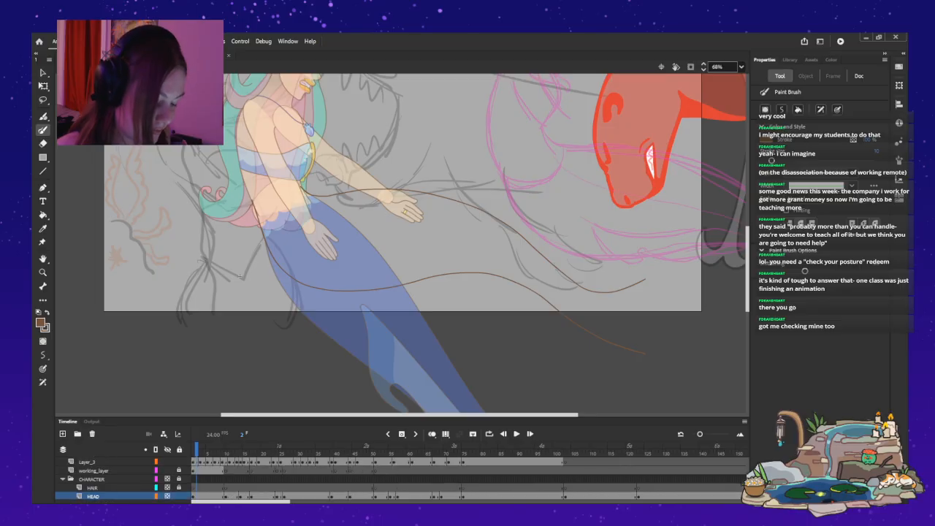
left_click(211, 471)
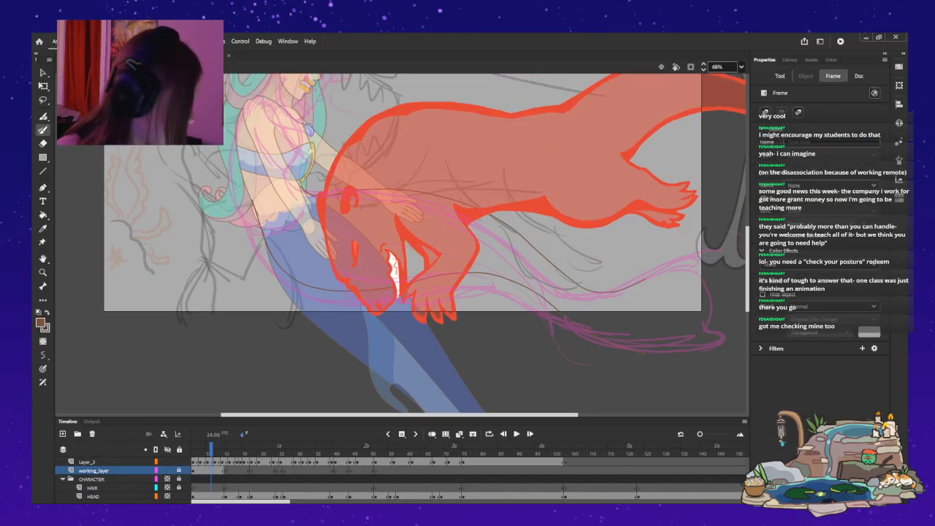
left_click(197, 453)
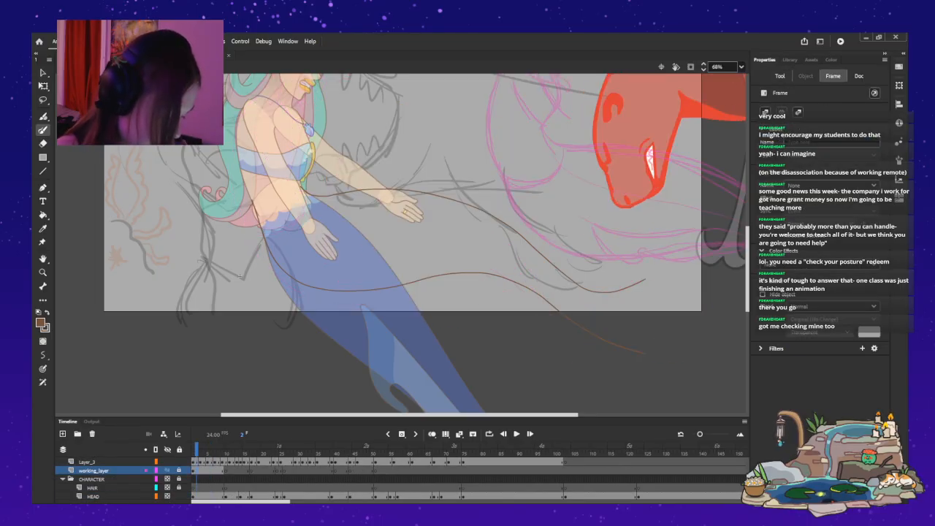
left_click(167, 471)
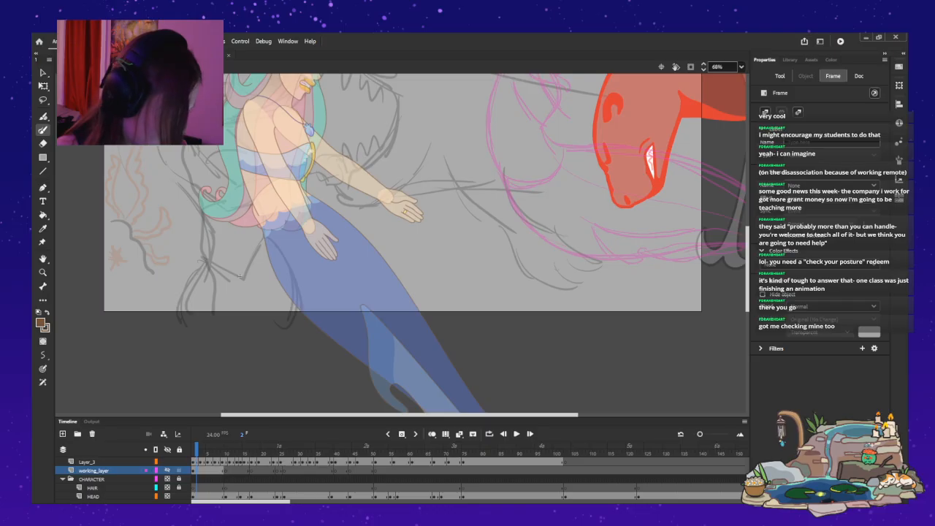
left_click(167, 470)
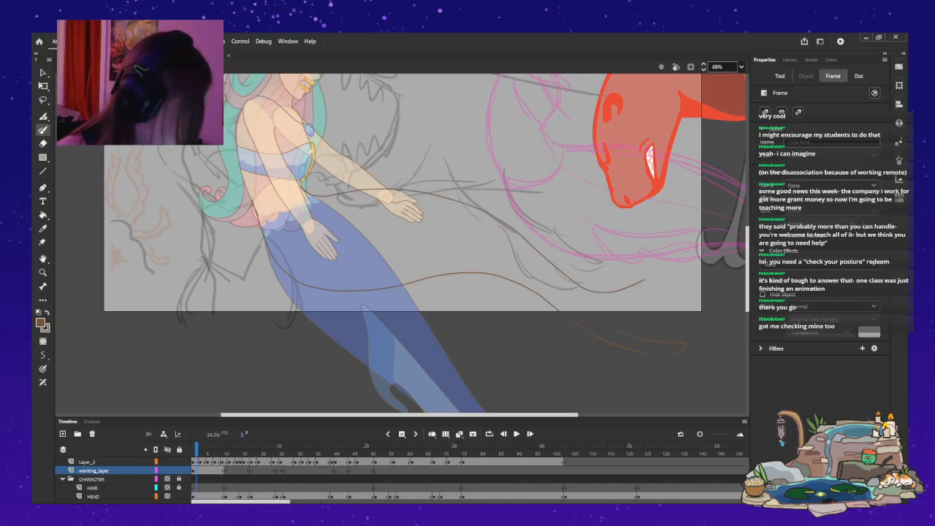
Extend the lower brown curve on working_layer at frame 2 into a rounded hooked end, and undo the trial extension of the upper curve.
left_click(239, 276)
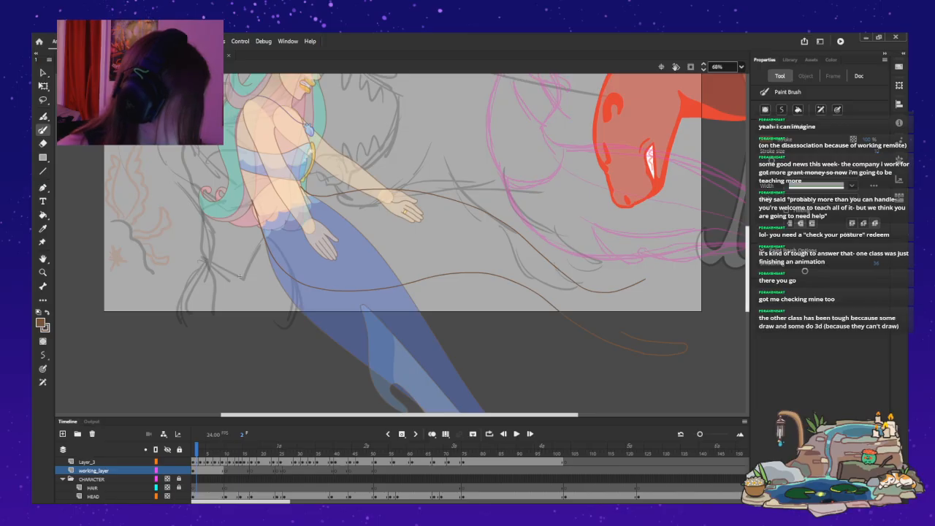
scroll(239, 276, "down", 5)
scroll(426, 243, "up", 5)
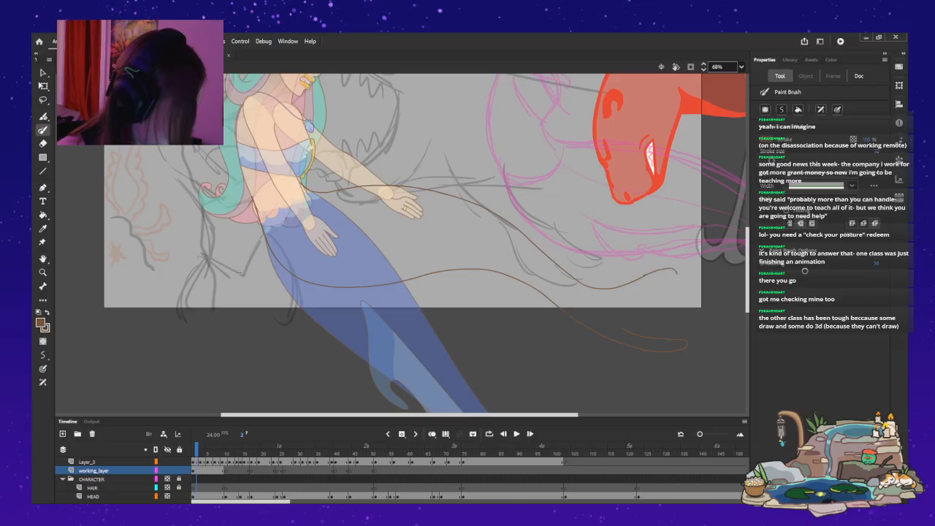
key("ctrl+z")
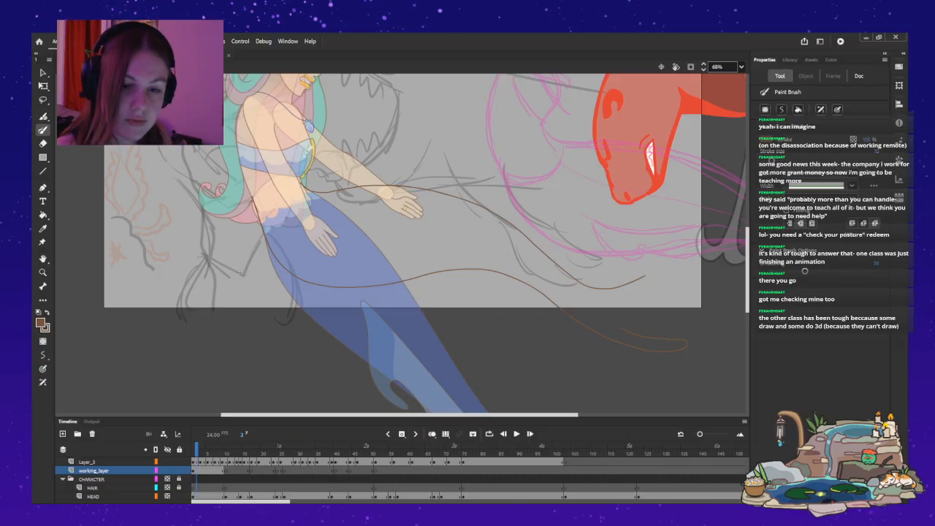
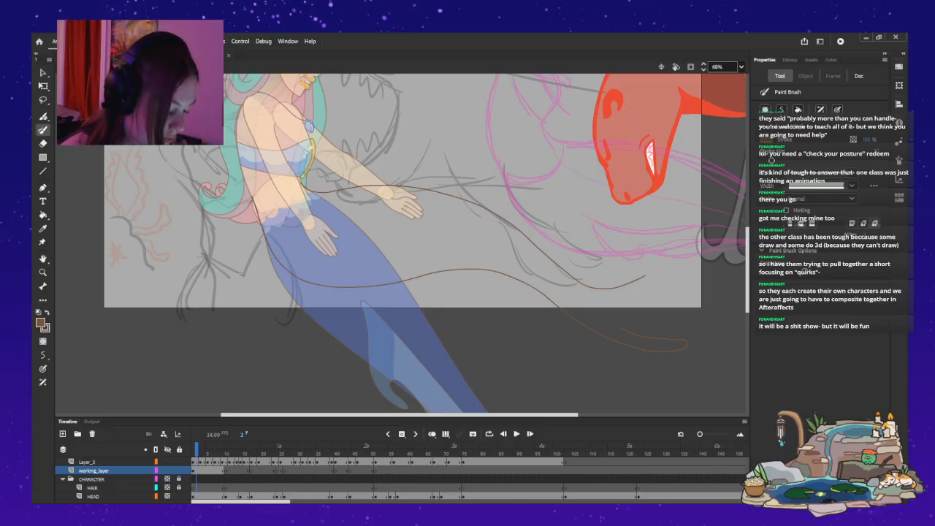
Flip three frames forward from frame 2 and back to check the extended brown curve against the neighbouring drawings.
key("period")
key("period")
key("period")
key("period")
key("period")
key("period")
key("comma")
key("comma")
key("comma")
key("comma")
key("comma")
key("comma")
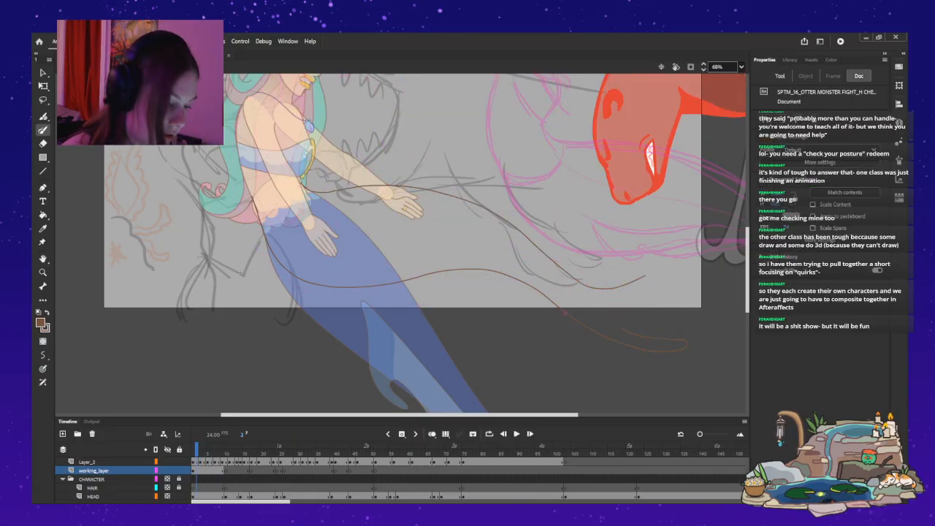
Unlock the TAIL layer and select the mermaid's tail at frame 2.
key("v")
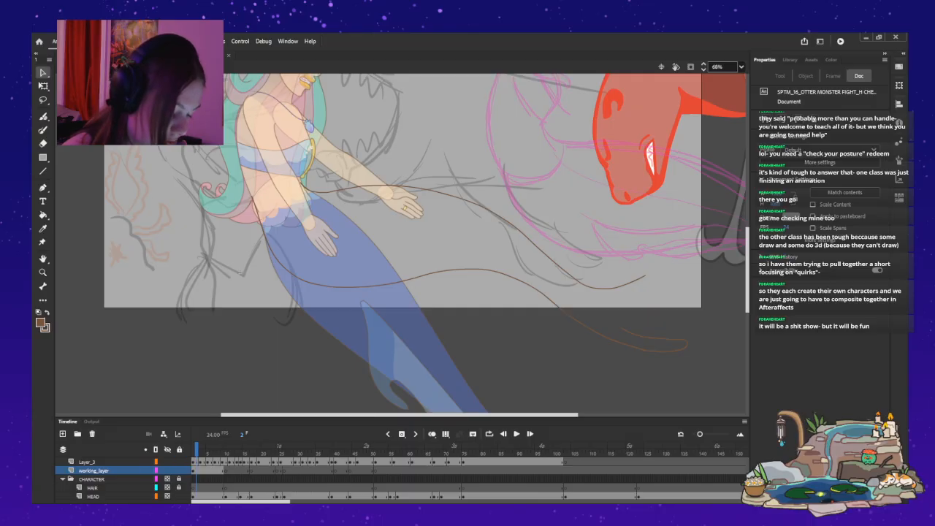
scroll(400, 479, "down", 2)
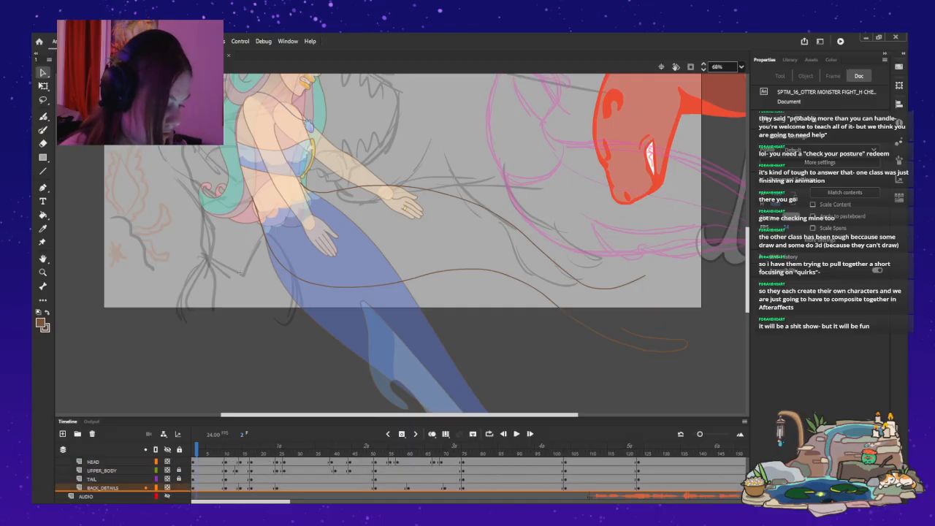
left_click(179, 479)
left_click(351, 292)
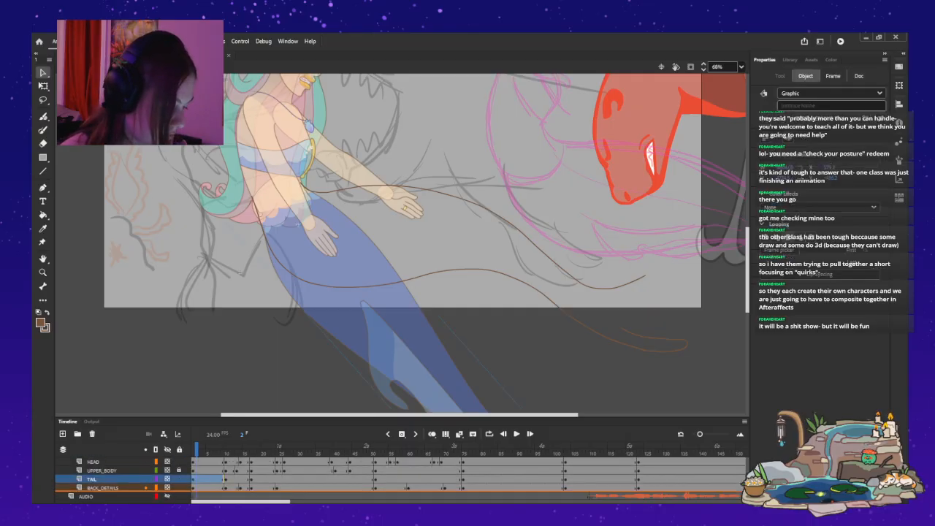
double_click(351, 292)
scroll(400, 245, "down", 3)
scroll(240, 273, "up", 3)
double_click(239, 273)
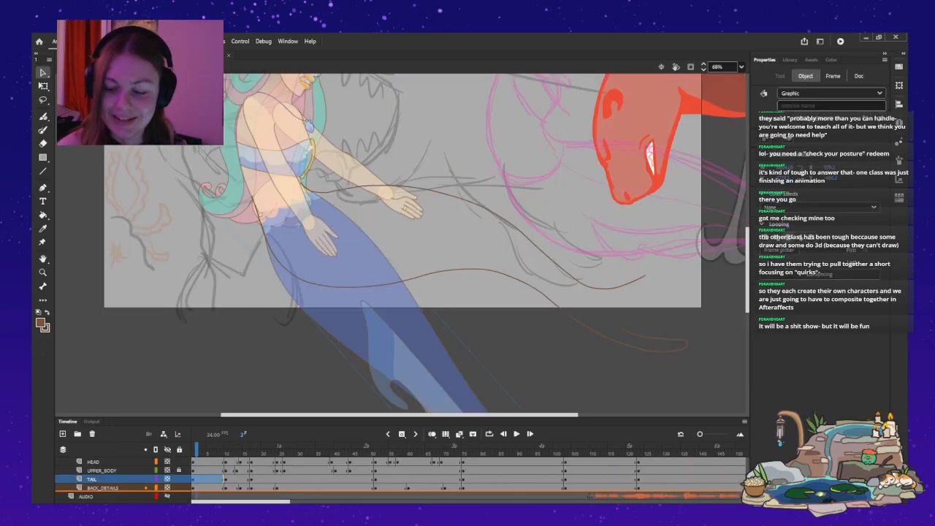
Paste a copy of the mermaid's tail on the TAIL layer, placing it beneath the otter's head and rotating it nearly upright.
key("ctrl+x")
key("ctrl+v")
mouse_move(365, 205)
left_mouse_down()
mouse_move(402, 234)
mouse_move(197, 285)
mouse_move(599, 314)
mouse_move(660, 272)
left_mouse_up()
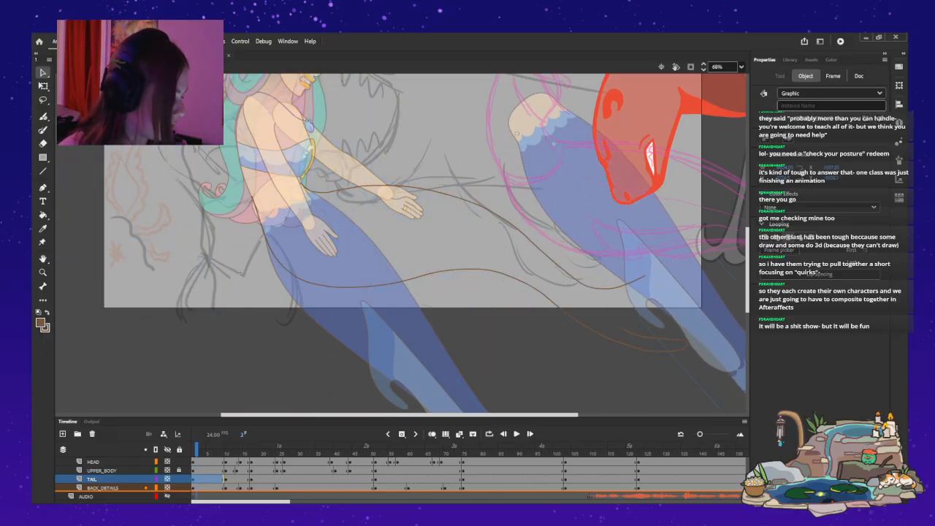
key("q")
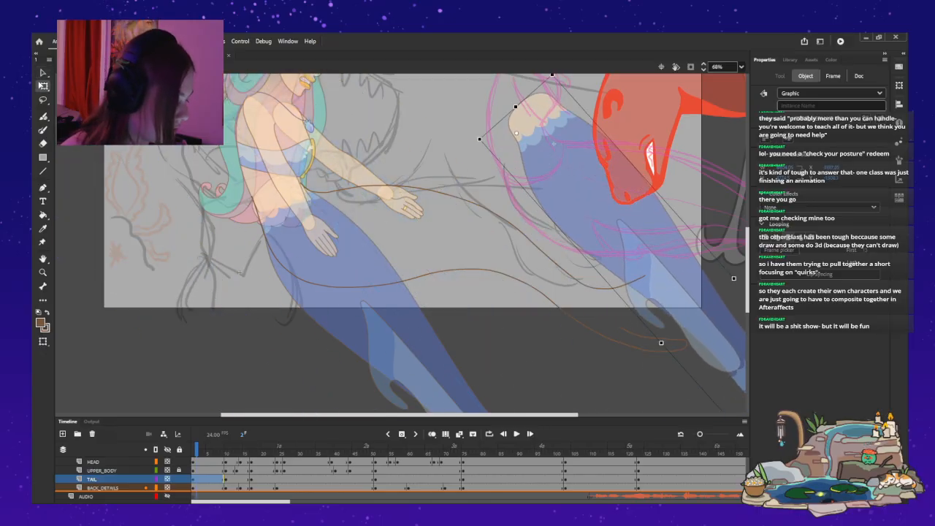
left_click_drag(476, 141, 480, 113)
left_click_drag(548, 241, 664, 250)
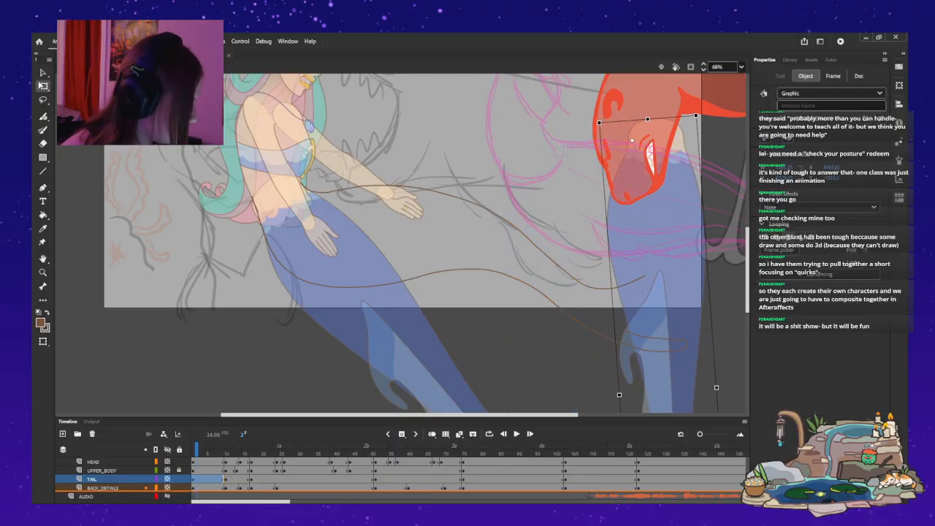
scroll(238, 273, "down", 5)
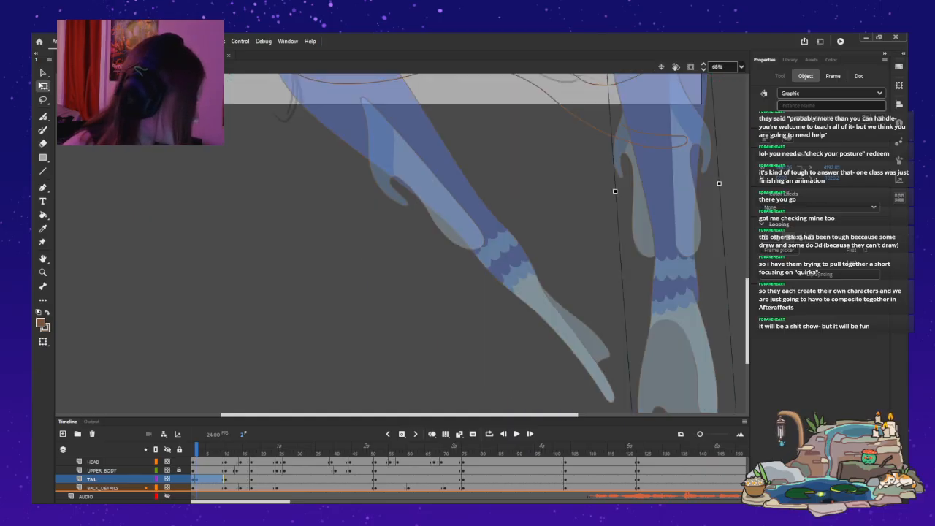
key("ctrl+z")
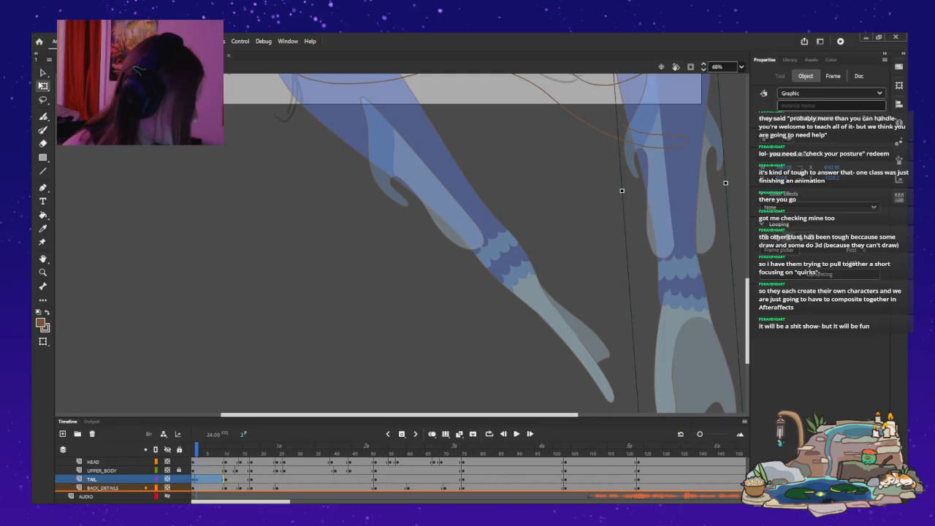
Move the tail copy to the mermaid's waist and rotate it so the fin swings out toward the lower right of the stage.
left_click_drag(676, 219, 324, 279)
scroll(324, 279, "up", 3)
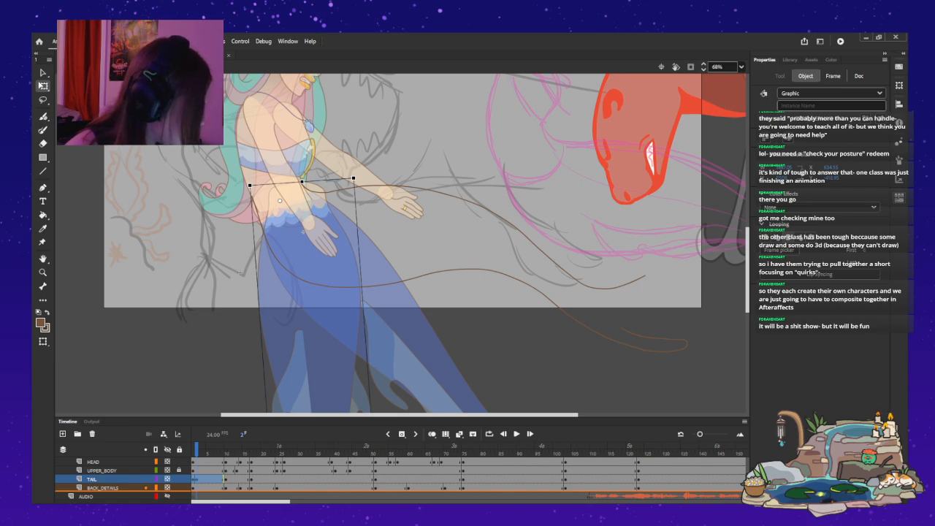
key("ctrl+z")
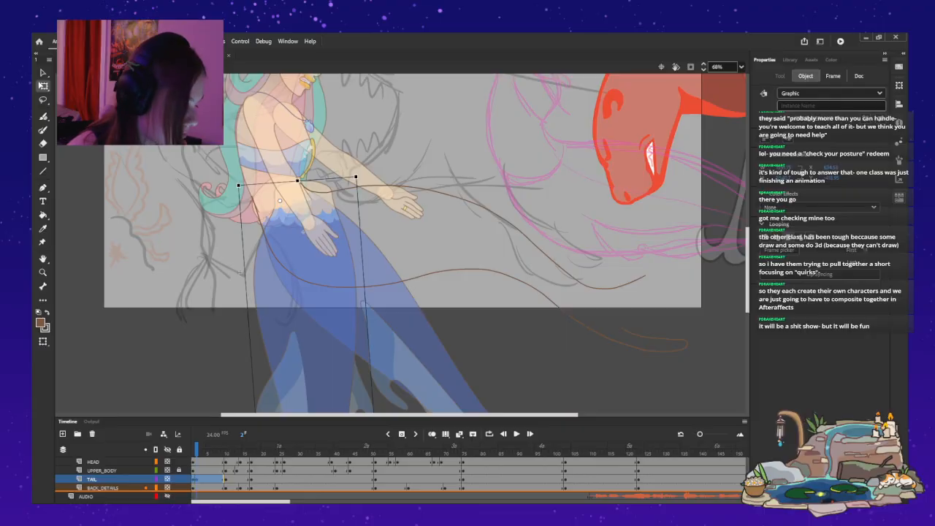
left_click_drag(358, 175, 297, 121)
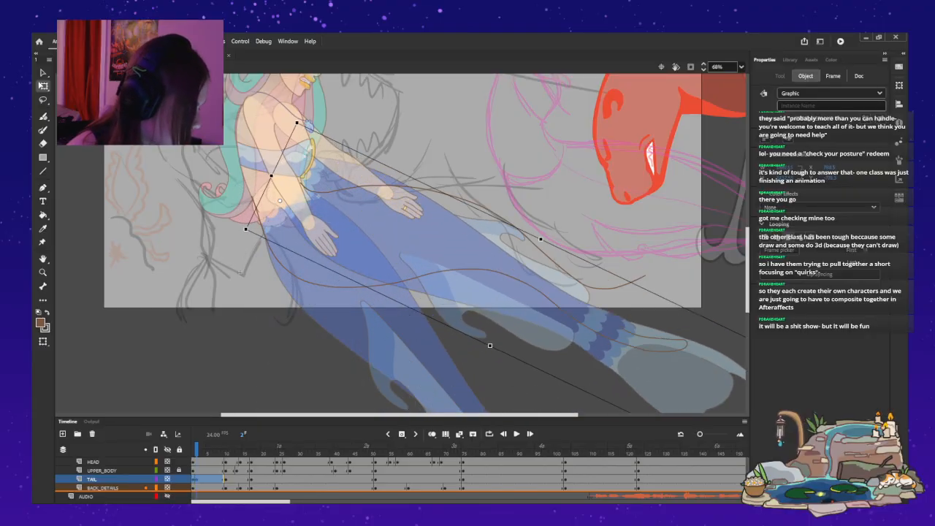
Move the tail copy below the original tail and rotate it flatter, with its fin pointing right beneath the stage.
scroll(427, 243, "down", 3)
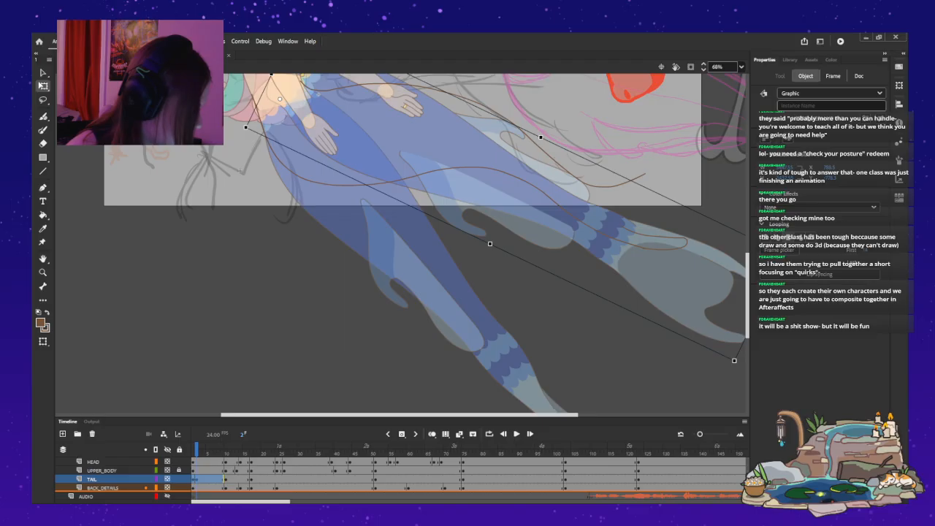
left_click_drag(239, 170, 71, 170)
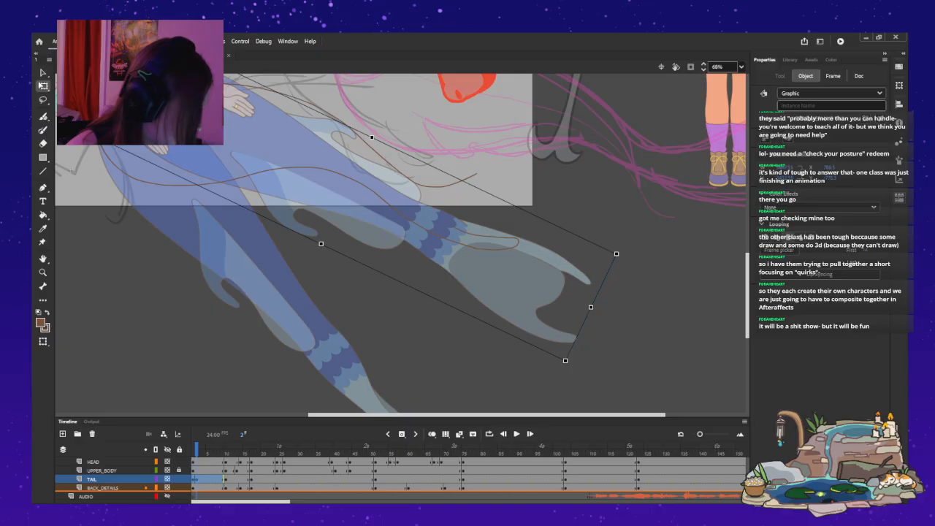
left_click_drag(351, 182, 284, 329)
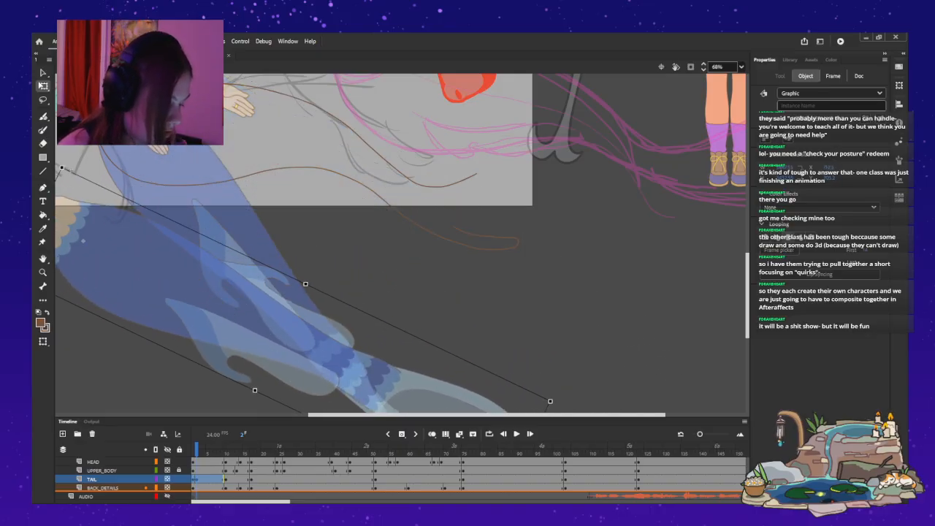
left_click_drag(62, 168, 67, 223)
left_click_drag(567, 342, 573, 299)
left_click(599, 292)
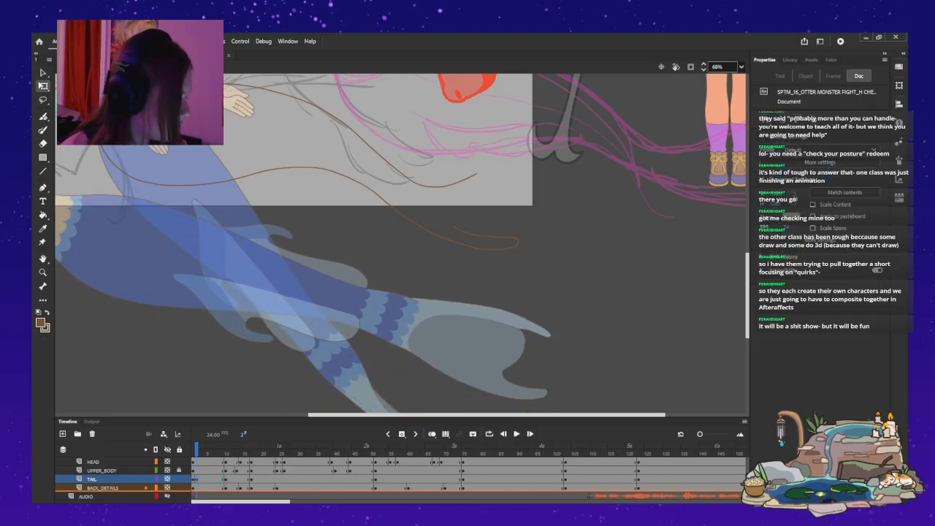
Reshape the free end of the upper brown curve so it reaches farther right toward the stage edge.
key("ctrl+equal")
scroll(400, 243, "up", 2)
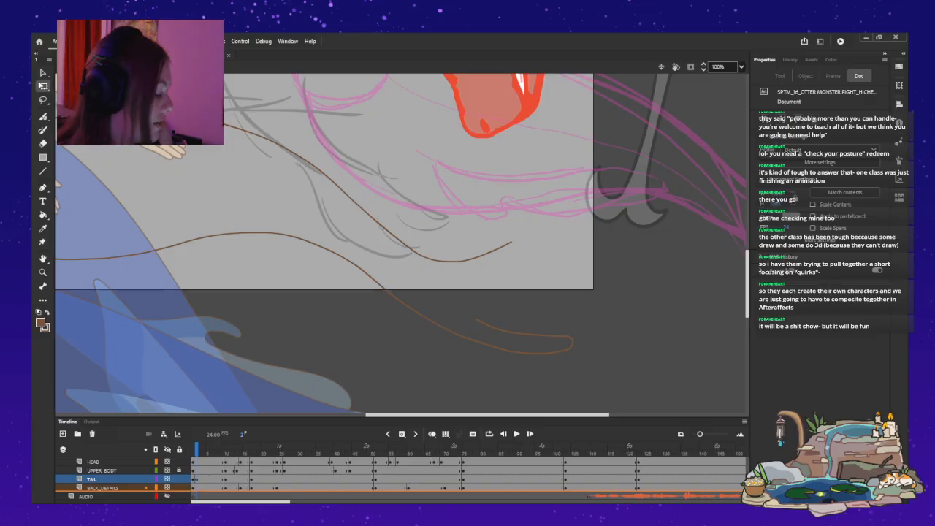
left_click_drag(504, 245, 555, 229)
key("ctrl+z")
mouse_move(454, 261)
left_mouse_down()
mouse_move(558, 233)
mouse_move(470, 259)
left_mouse_up()
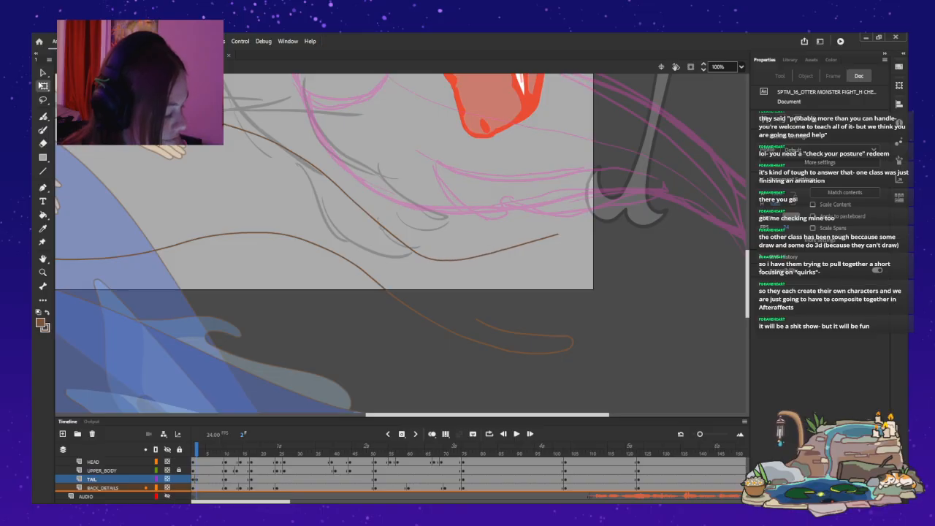
left_click_drag(558, 233, 564, 237)
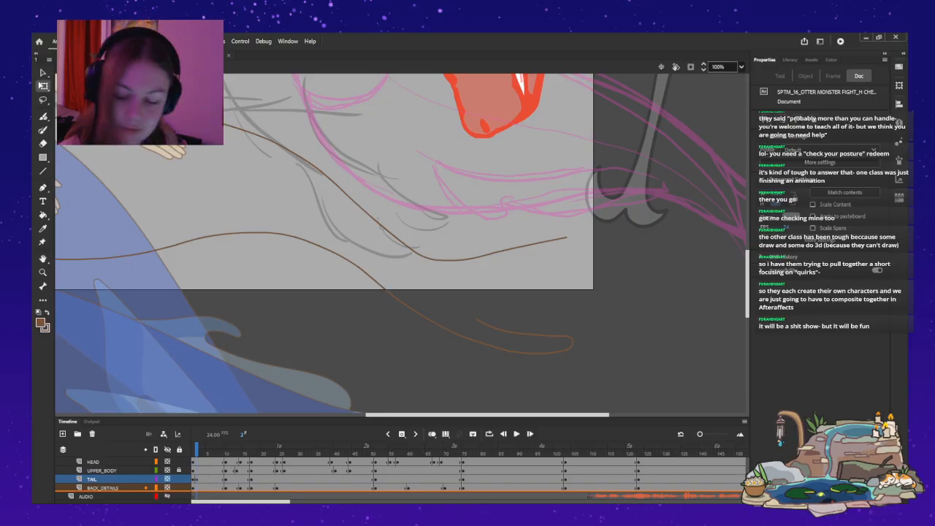
Try a Paint Brush stroke that curls from the upper brown curve's end down to the lower curve's hook.
key("b")
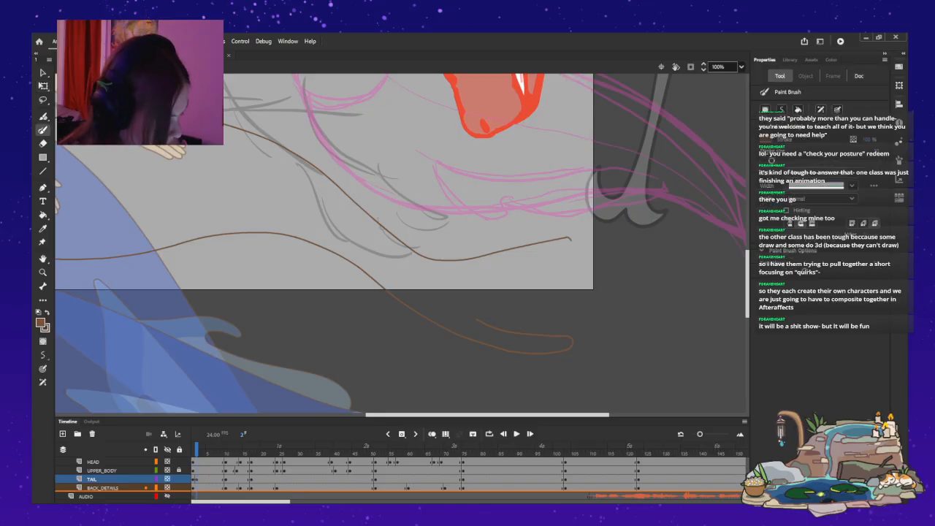
mouse_move(557, 257)
left_mouse_down()
mouse_move(575, 319)
mouse_move(536, 335)
left_mouse_up()
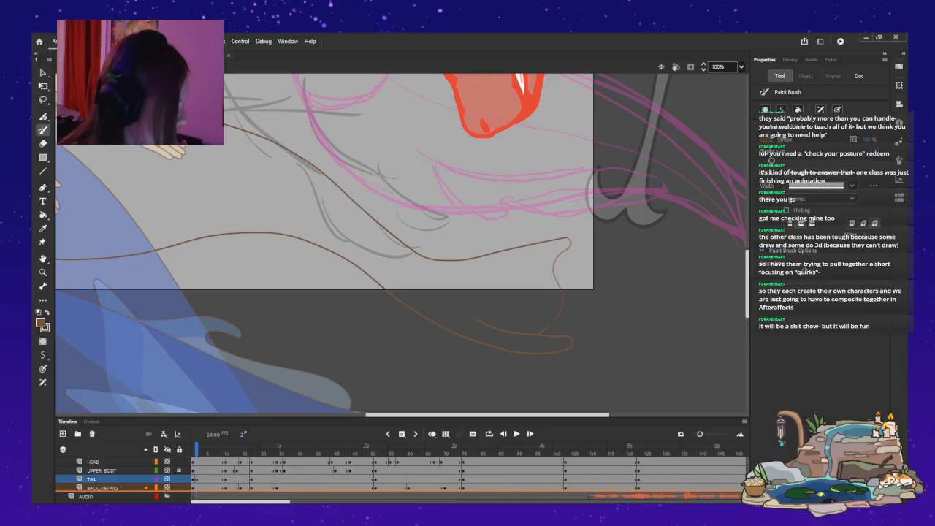
key("ctrl+z")
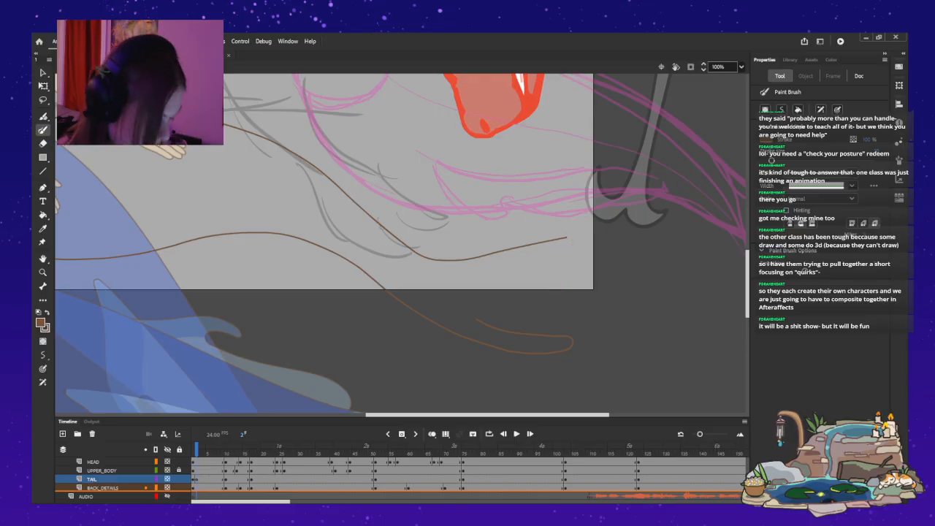
Select working_layer at frame 3 and try small rounded hooks at the upper brown curve's end, undoing them.
scroll(200, 475, "up", 3)
left_click(200, 461)
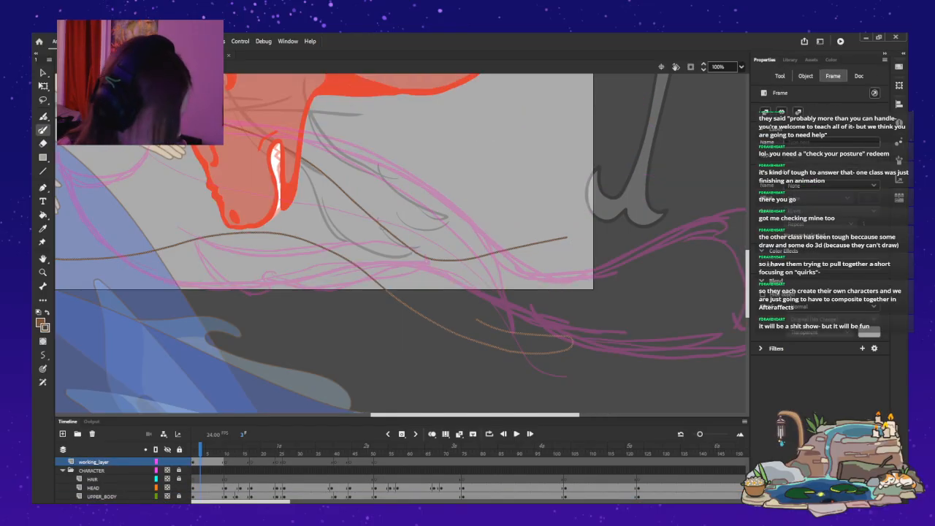
left_click_drag(567, 237, 569, 246)
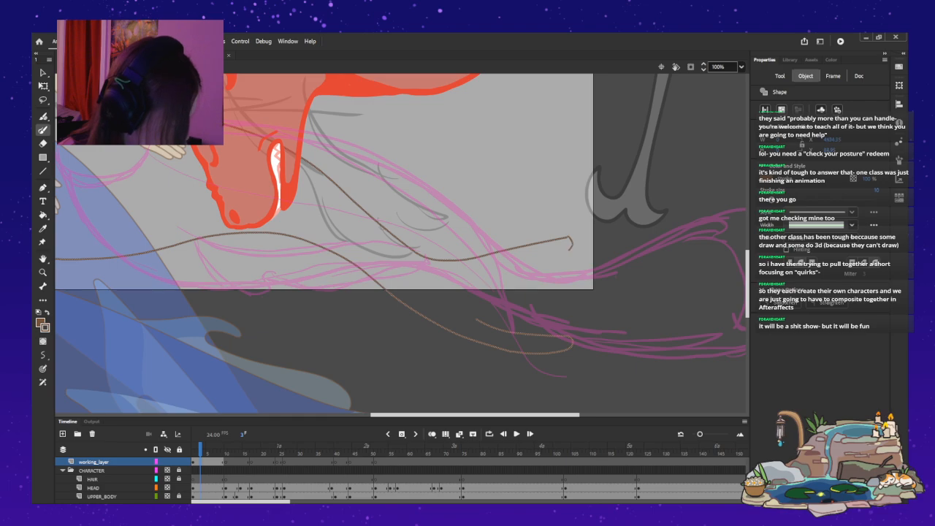
key("ctrl+z")
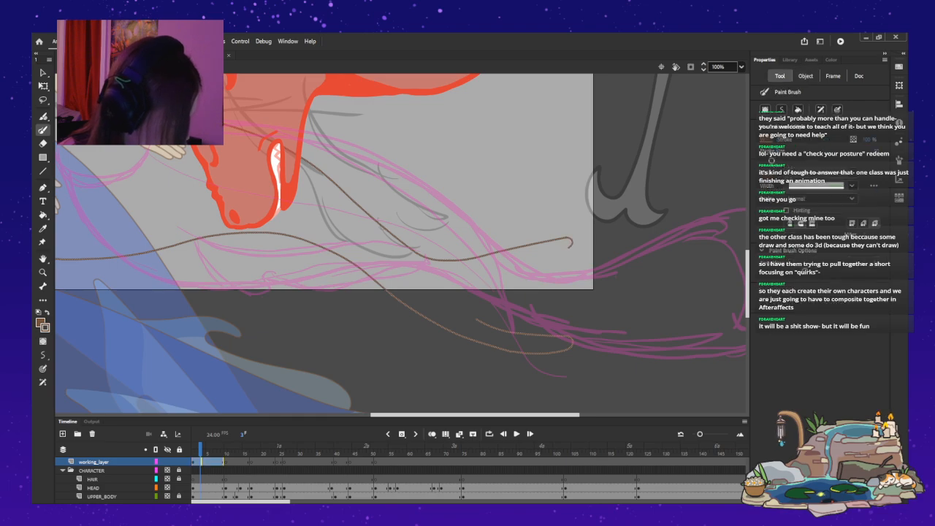
mouse_move(566, 248)
left_mouse_down()
mouse_move(552, 260)
mouse_move(553, 290)
left_mouse_up()
key("ctrl+z")
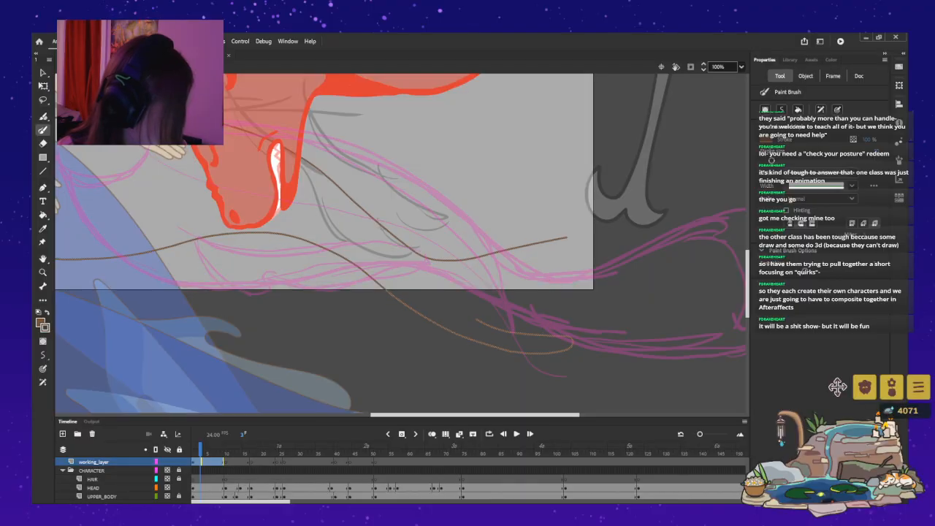
Try several brush strokes that round off the upper brown curve's end and wave down toward the lower hook, undoing each.
mouse_move(566, 238)
left_mouse_down()
mouse_move(574, 241)
mouse_move(558, 263)
left_mouse_up()
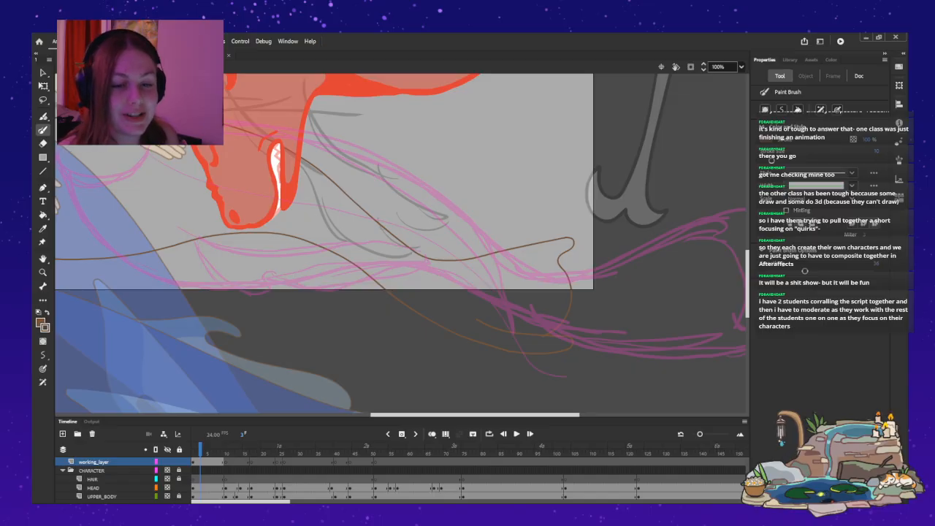
key("ctrl+z")
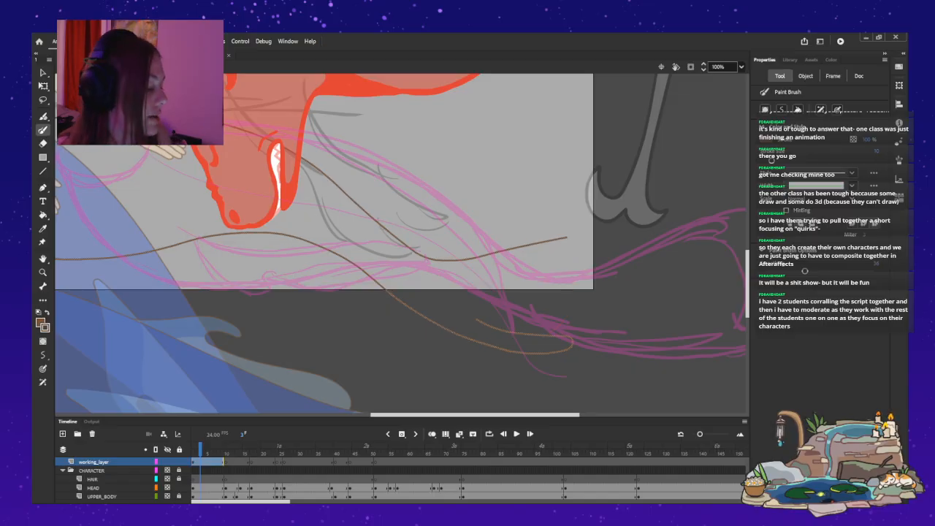
mouse_move(564, 237)
left_mouse_down()
mouse_move(577, 238)
mouse_move(578, 291)
left_mouse_up()
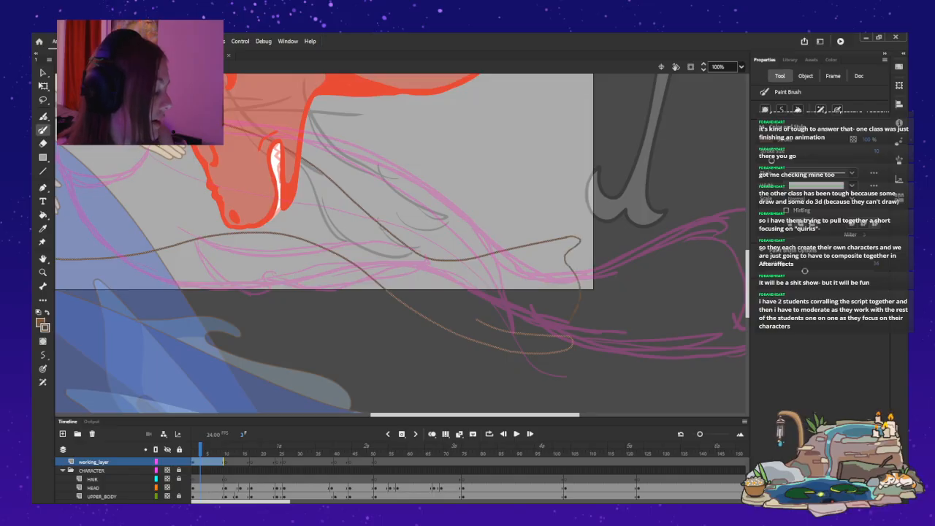
key("ctrl+z")
key("ctrl+z")
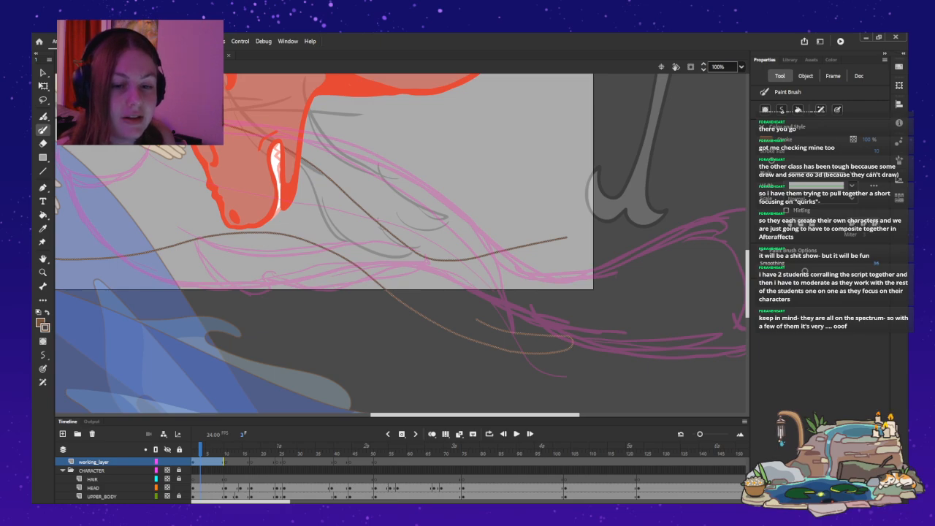
mouse_move(566, 237)
left_mouse_down()
mouse_move(579, 242)
mouse_move(553, 268)
mouse_move(567, 295)
left_mouse_up()
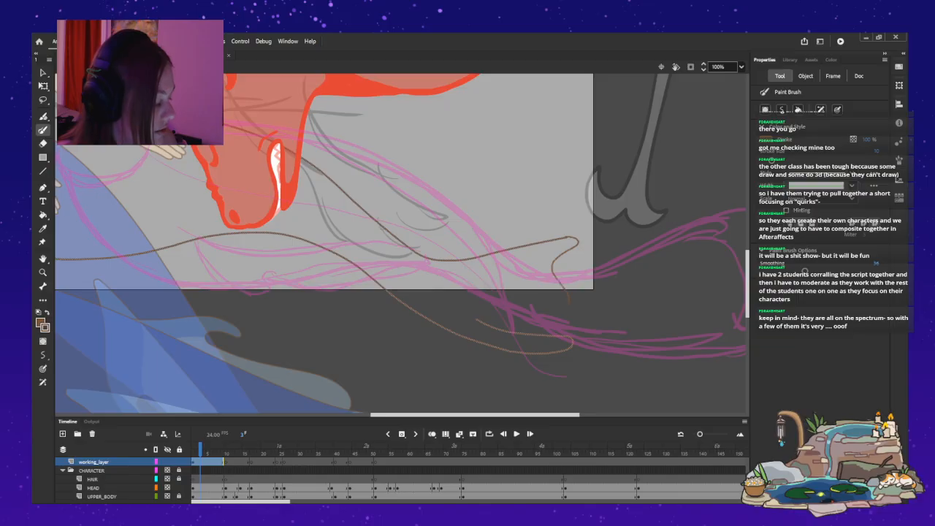
key("ctrl+z")
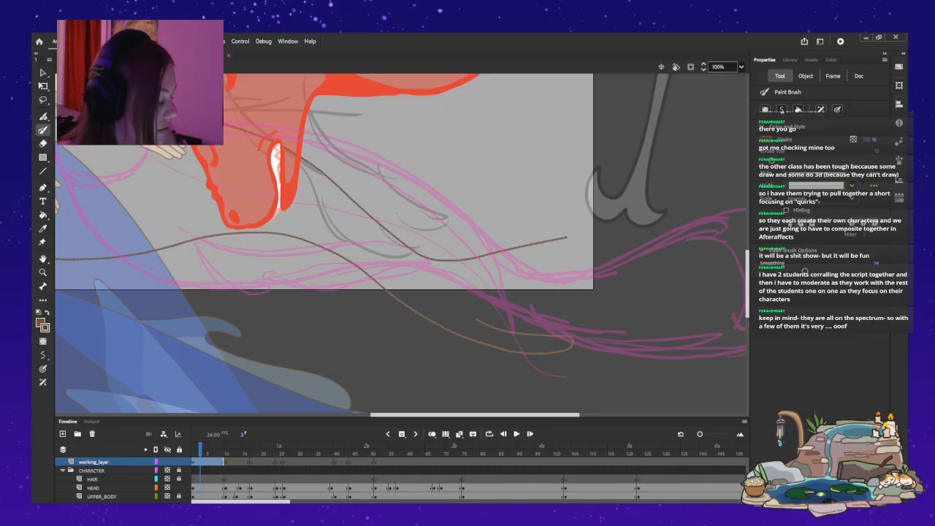
left_click_drag(569, 237, 560, 264)
key("ctrl+z")
scroll(400, 244, "down", 5)
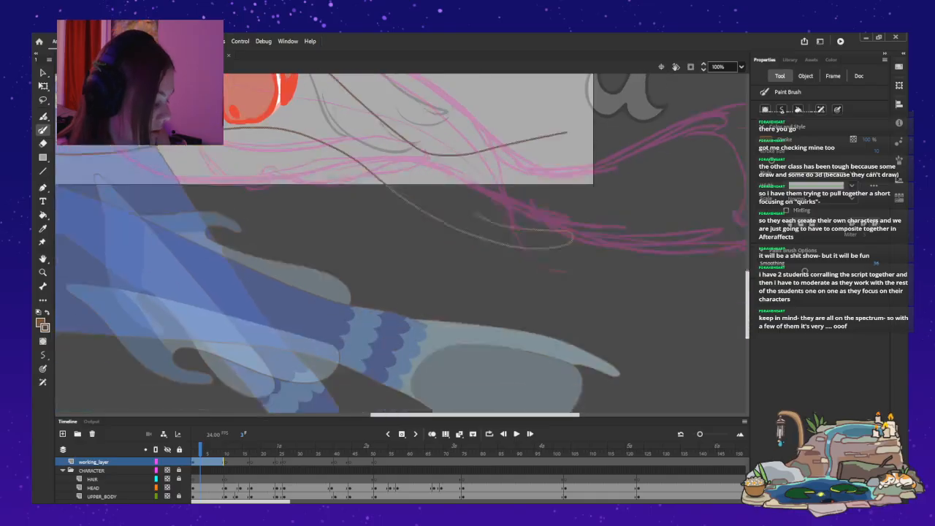
scroll(400, 243, "down", 4)
scroll(400, 243, "up", 11)
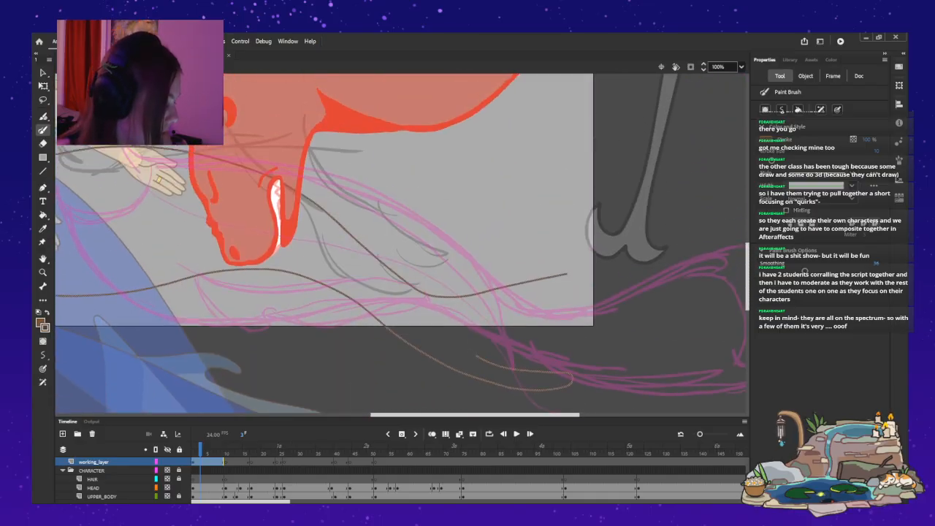
Try a brush stroke from the upper brown curve's free end down toward the lower curve's hook, and undo it.
mouse_move(566, 286)
left_mouse_down()
mouse_move(583, 290)
mouse_move(555, 317)
mouse_move(570, 360)
left_mouse_up()
key("ctrl+z")
key("ctrl+z")
Check the mermaid's tail fin, then bend the dip of the upper brown curve higher with the Selection tool.
key("v")
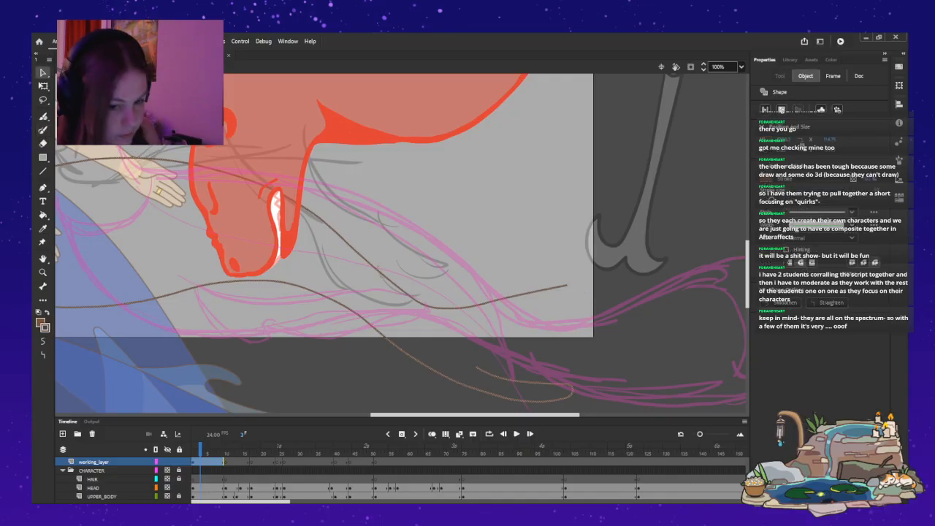
scroll(401, 243, "down", 10)
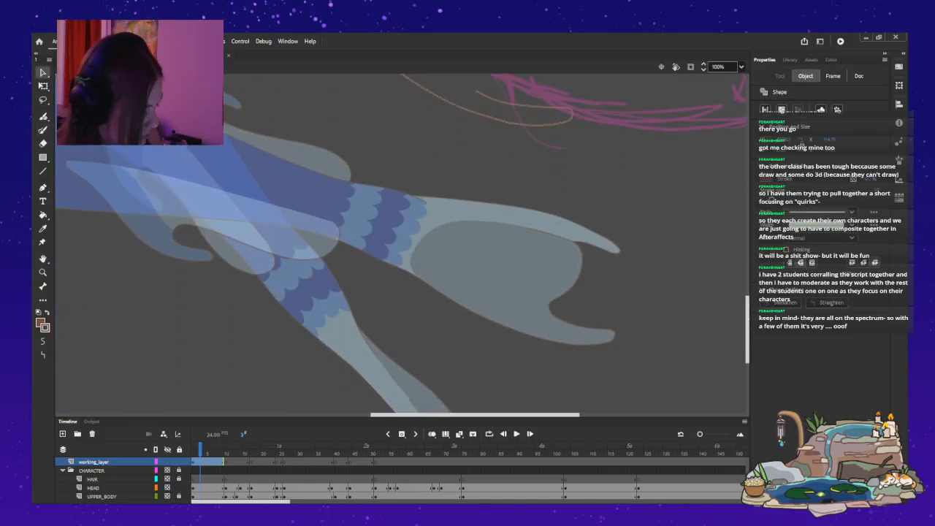
scroll(402, 243, "up", 6)
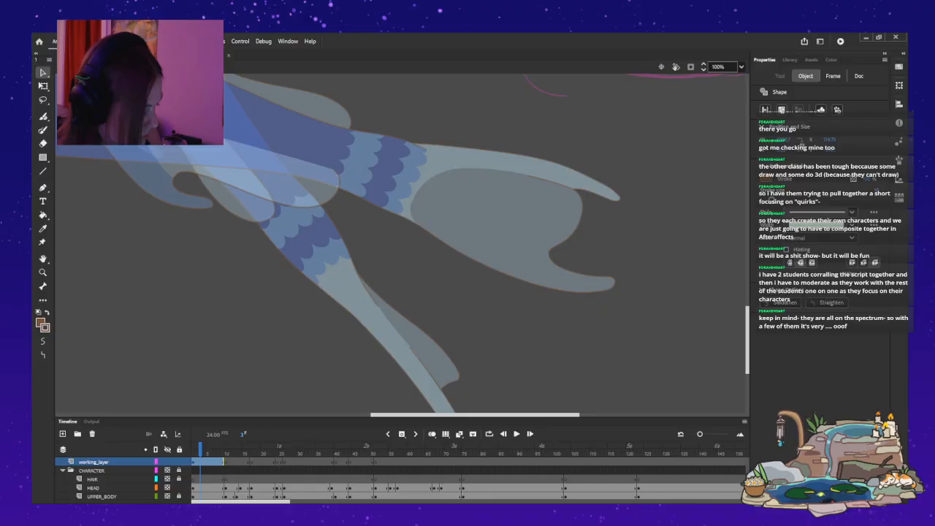
scroll(402, 244, "up", 6)
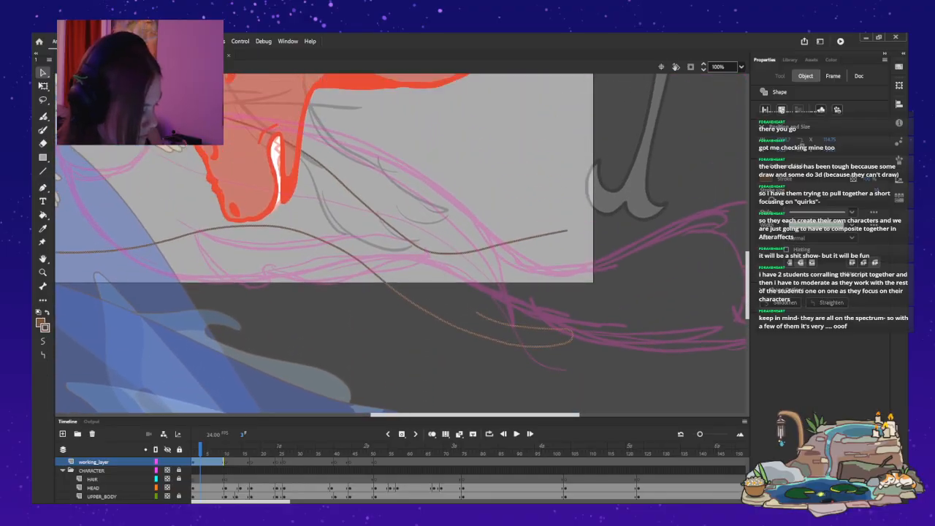
scroll(402, 243, "down", 4)
scroll(402, 243, "up", 3)
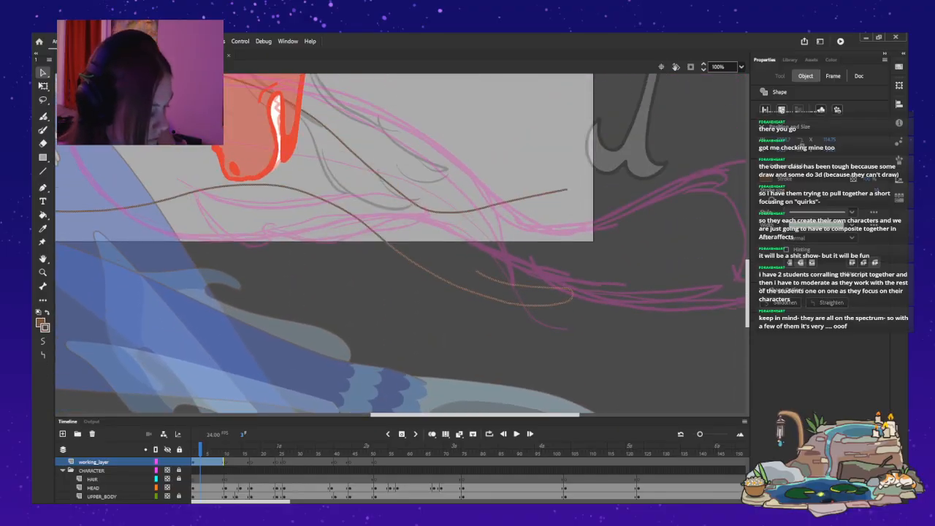
key("Escape")
mouse_move(399, 195)
left_mouse_down()
mouse_move(408, 185)
mouse_move(471, 203)
left_mouse_up()
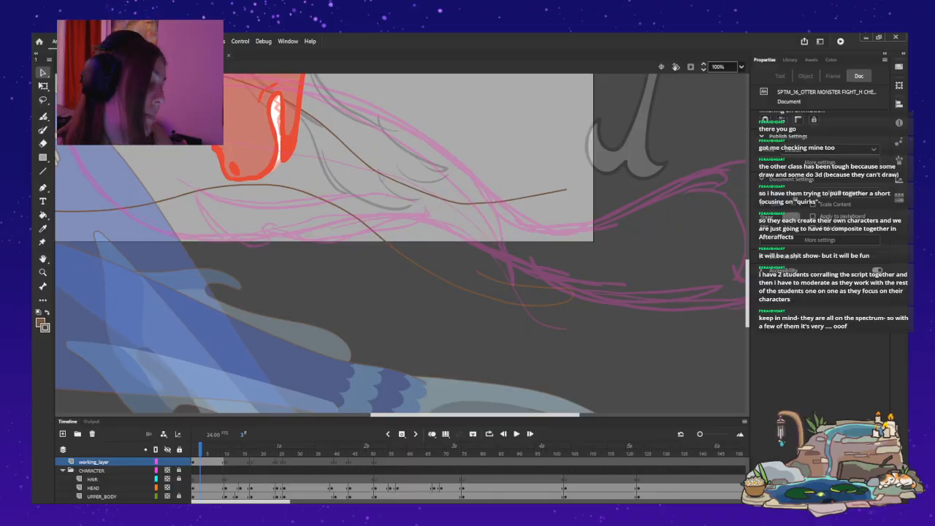
mouse_move(398, 182)
left_mouse_down()
mouse_move(401, 192)
mouse_move(365, 166)
left_mouse_up()
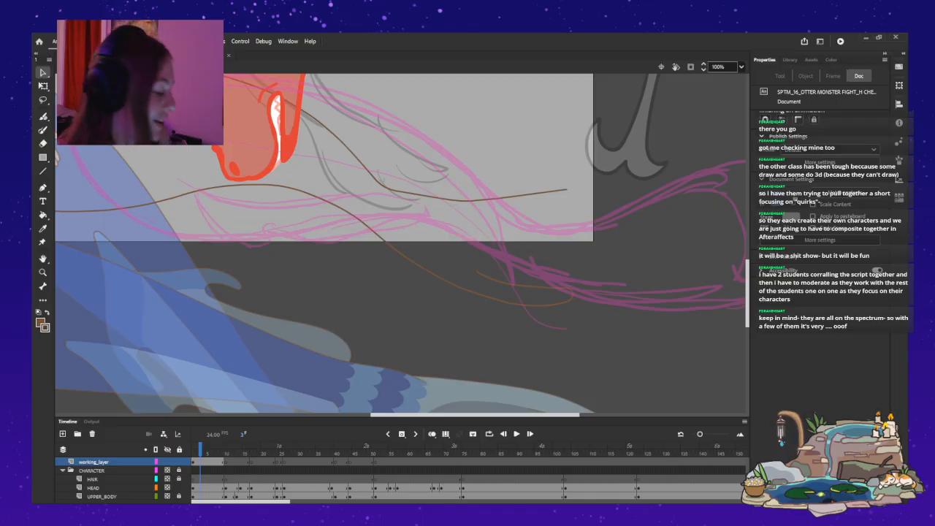
Smooth the dip of the upper brown curve and nudge its free end slightly upward near the stage edge.
left_click(414, 194)
left_click(423, 219)
left_click_drag(413, 194, 414, 200)
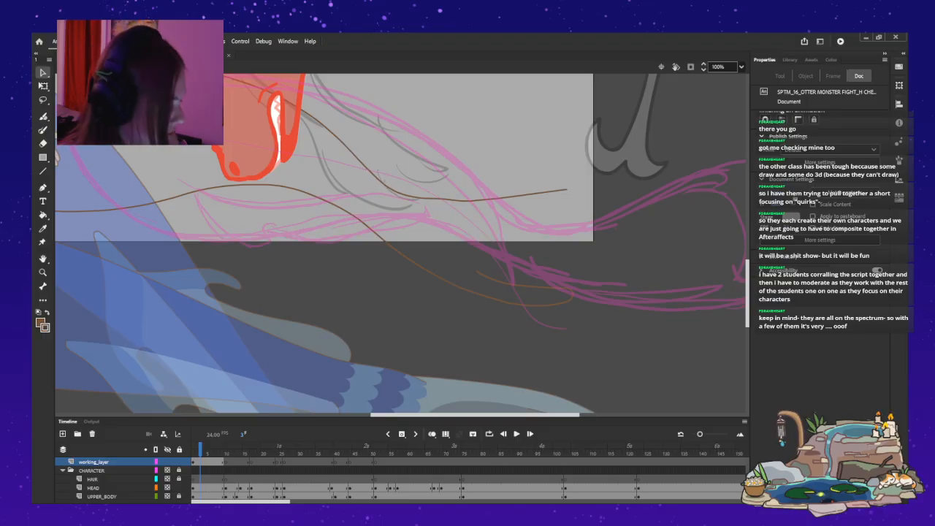
left_click_drag(567, 190, 567, 186)
left_click_drag(447, 200, 479, 202)
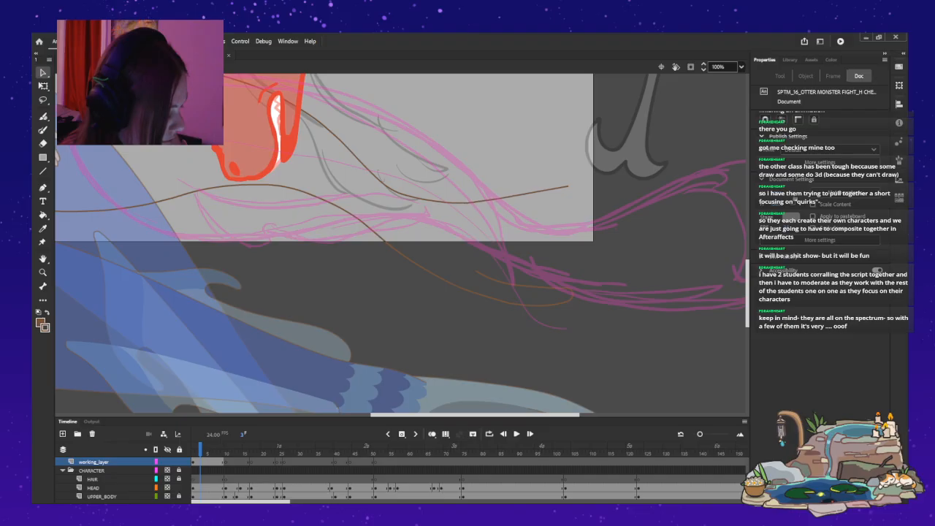
left_click_drag(568, 186, 569, 185)
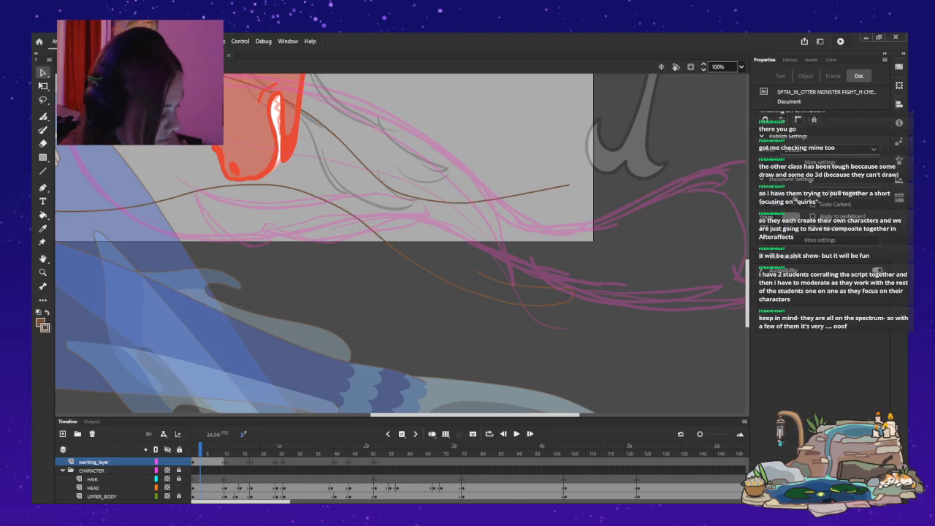
Try a narrow hook with the Paint Brush from the upper curve's end down to the lower curve's hook, and undo it.
key("y")
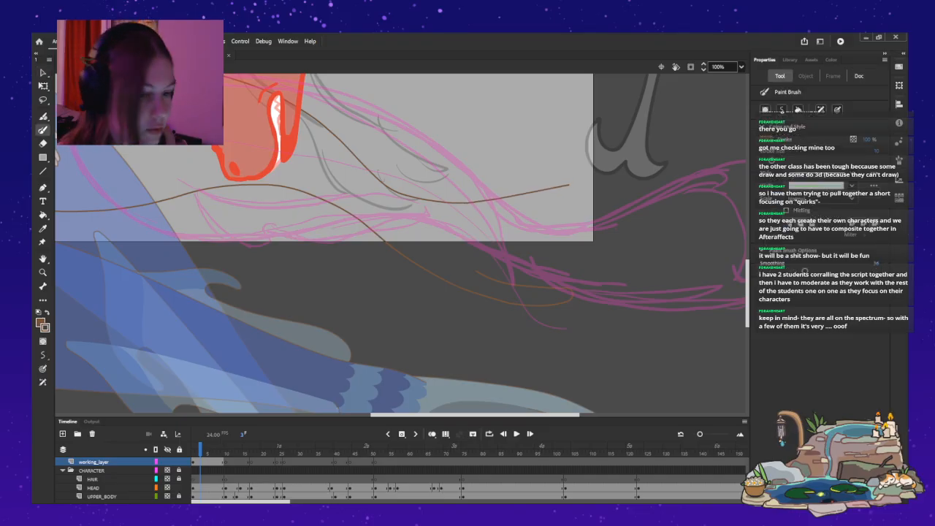
left_click_drag(569, 187, 554, 223)
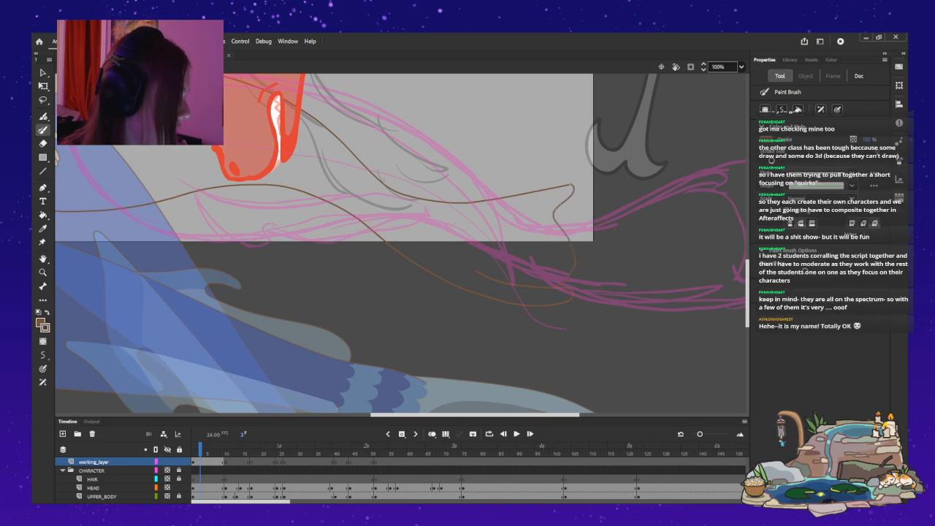
key("ctrl+z")
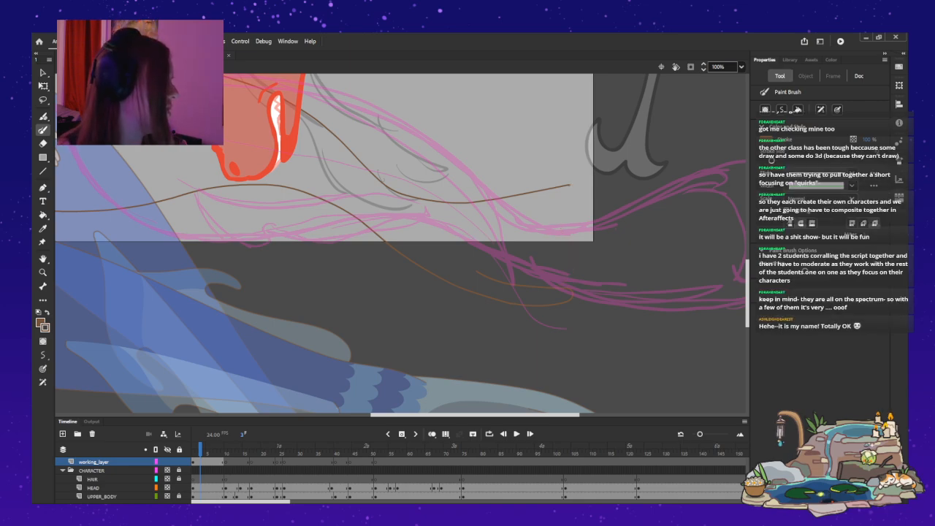
key("ctrl+z")
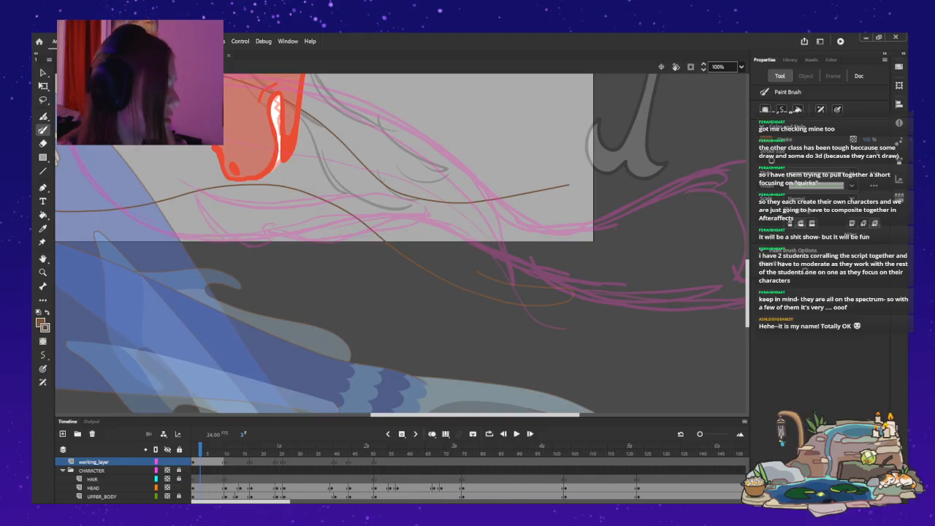
Draw a rounded tip that folds back under the upper brown curve's end, undoing the wavy line below it.
mouse_move(570, 199)
left_mouse_down()
mouse_move(549, 218)
mouse_move(564, 232)
left_mouse_up()
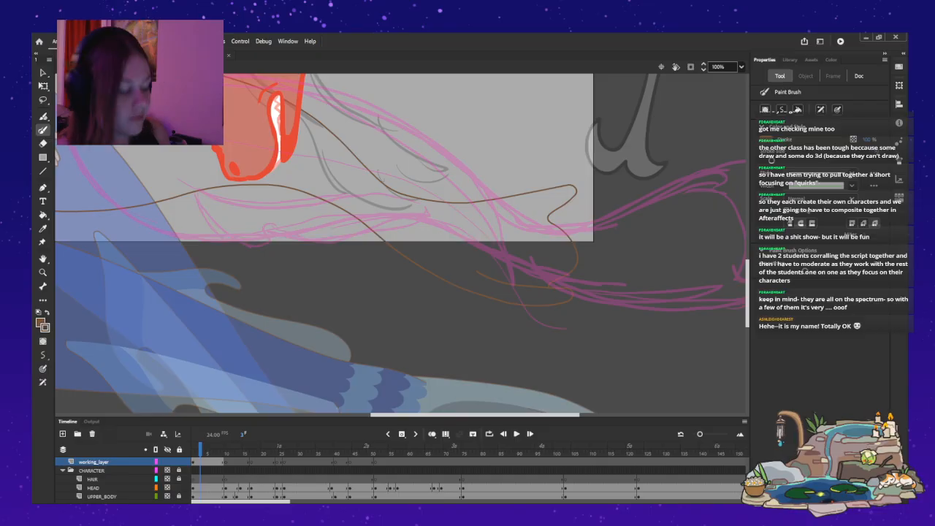
key("v")
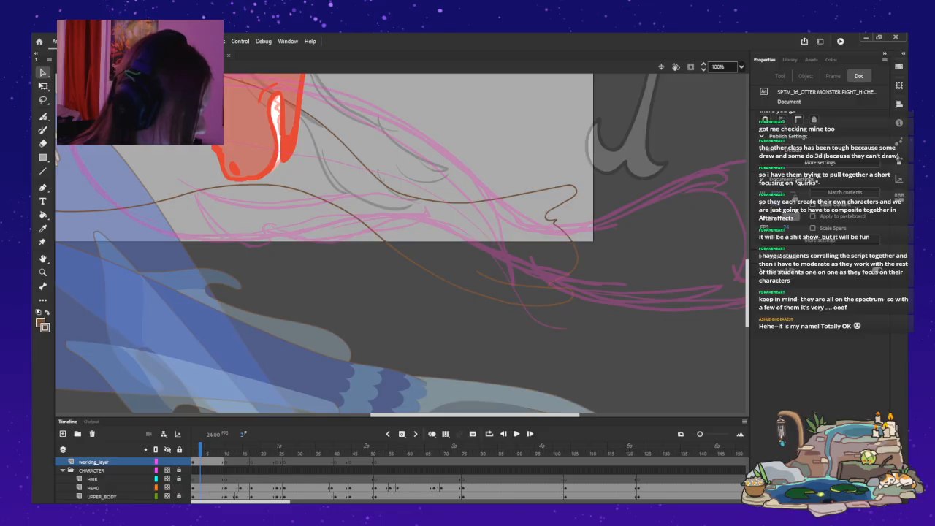
mouse_move(544, 217)
left_mouse_down()
mouse_move(566, 230)
mouse_move(578, 259)
left_mouse_up()
key("ctrl+z")
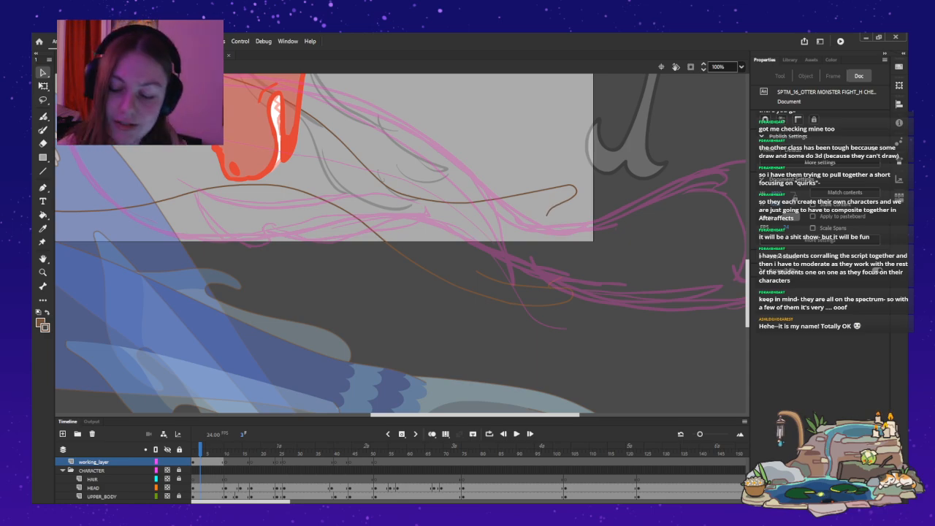
Draw a wavy Paint Brush line from the folded tip down to the lower curve's hook, redoing it once to close the fin shape.
key("y")
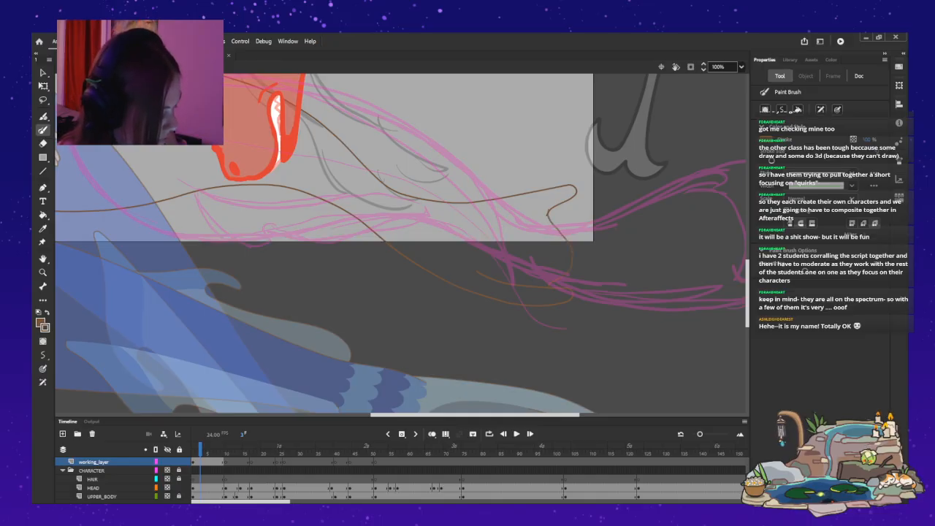
key("ctrl+z")
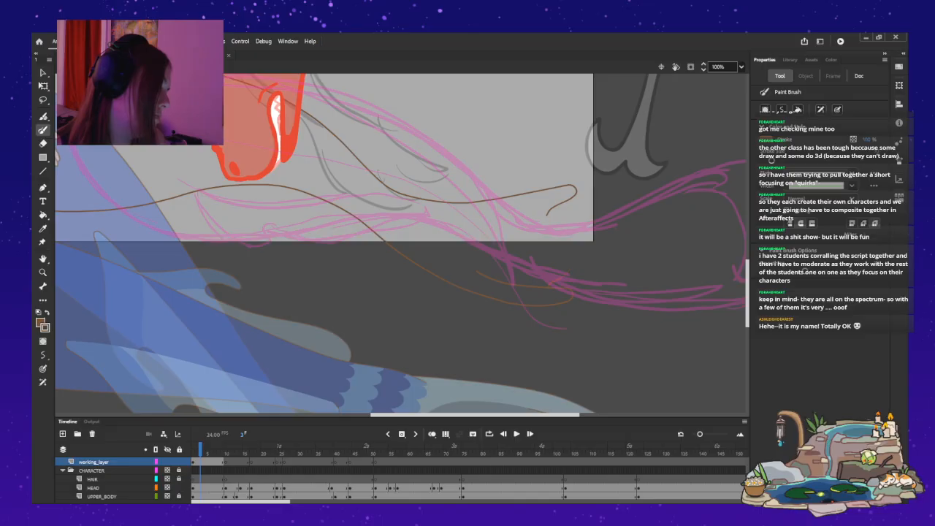
mouse_move(552, 203)
left_mouse_down()
mouse_move(548, 214)
mouse_move(576, 253)
mouse_move(569, 272)
mouse_move(549, 284)
left_mouse_up()
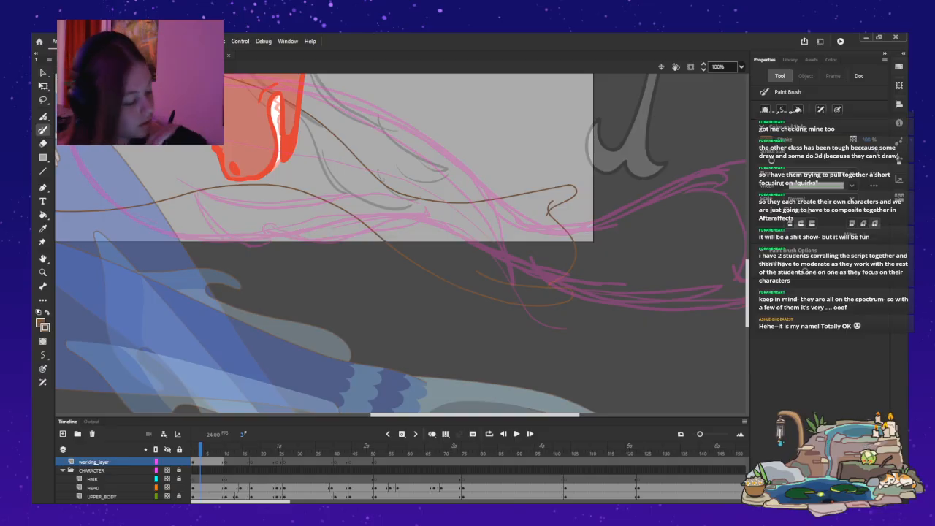
key("v")
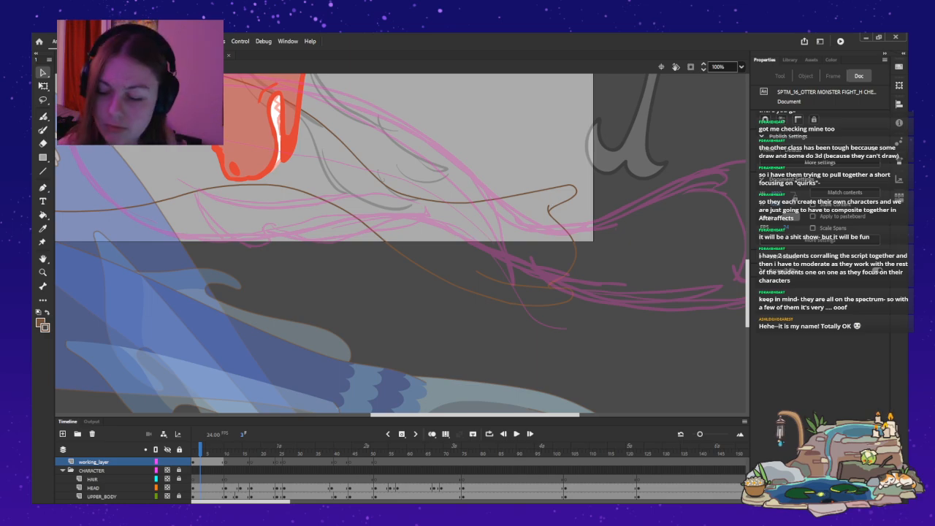
Examine the mermaid and otter monster poses frame by frame against the new brown tail curves and the pink sketch.
left_click_drag(475, 415, 421, 414)
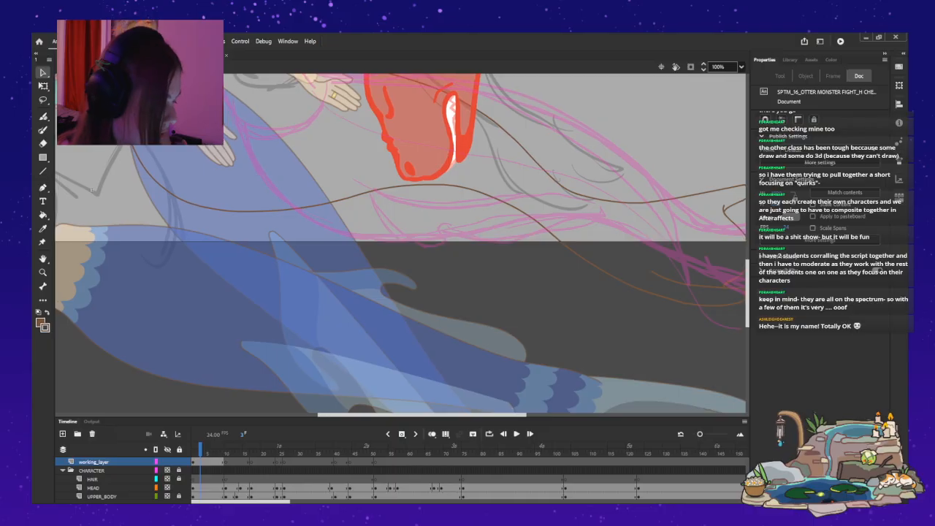
left_click_drag(747, 293, 747, 273)
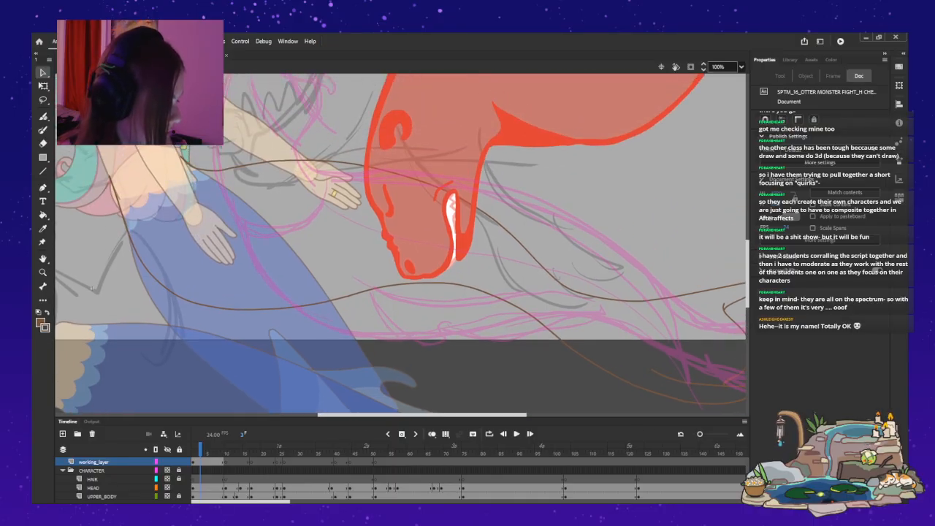
key("ctrl+minus")
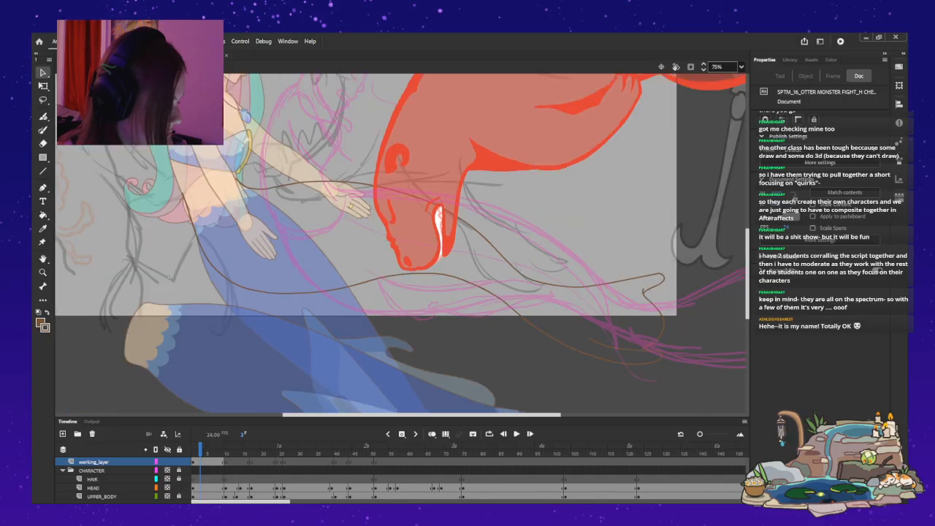
left_click_drag(747, 274, 747, 263)
scroll(401, 243, "up", 8)
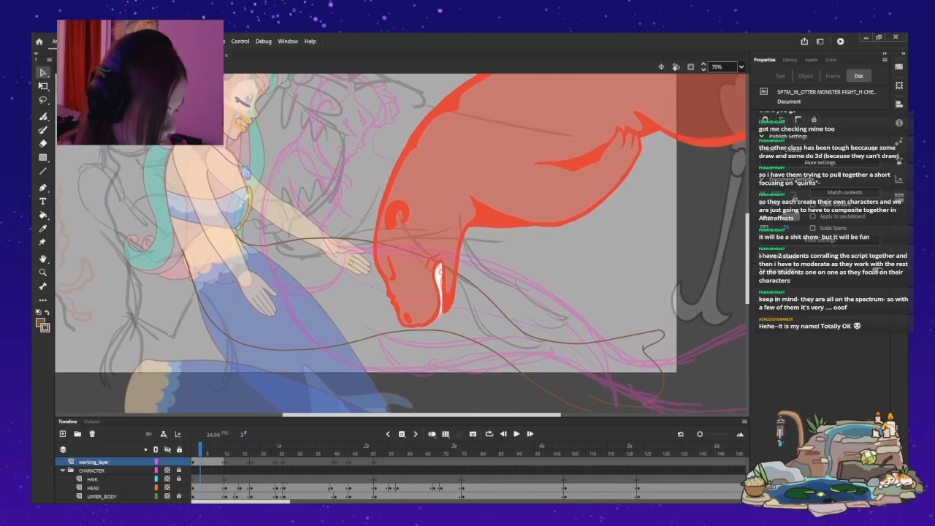
key("period")
key("period")
key("period")
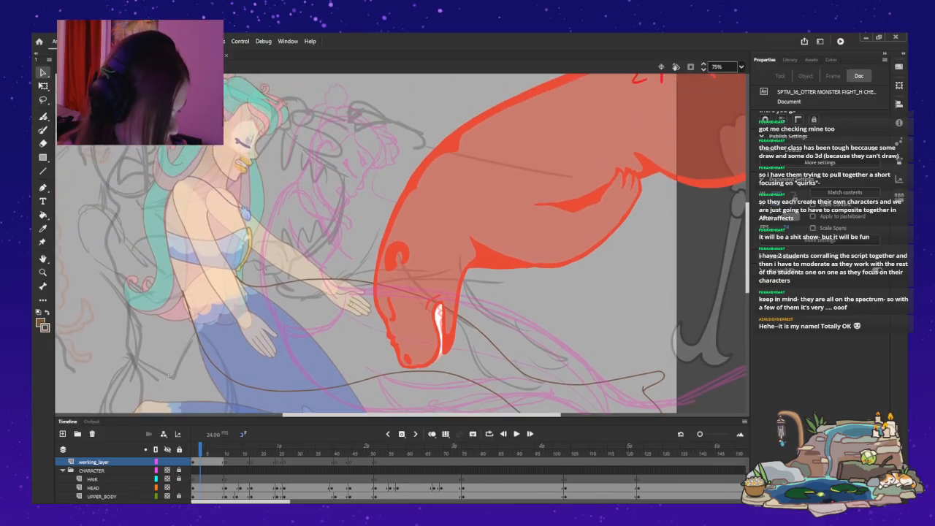
key("period")
key("period")
key("period")
key("period")
key("period")
key("period")
key("period")
key("period")
key("period")
key("period")
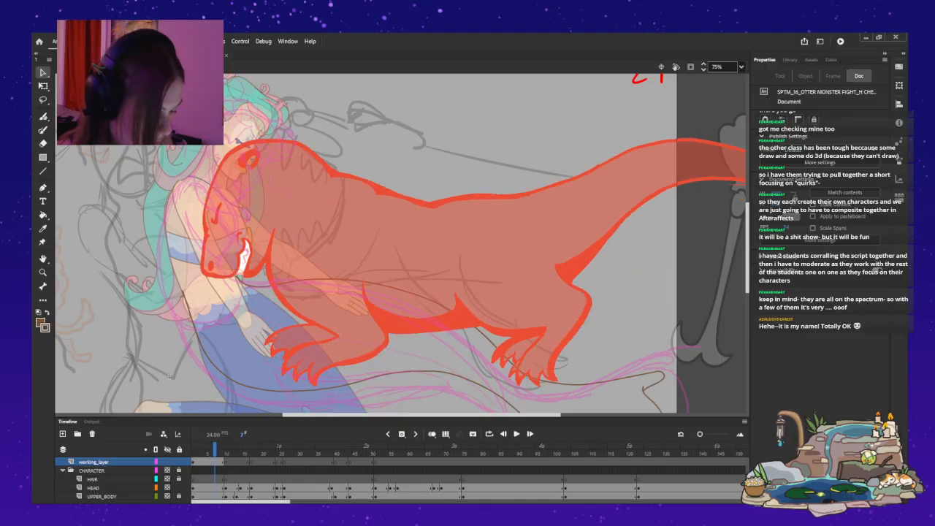
key("period")
key("period")
key("period")
key("period")
key("period")
key("period")
key("period")
key("period")
key("period")
key("period")
key("period")
key("period")
key("period")
key("period")
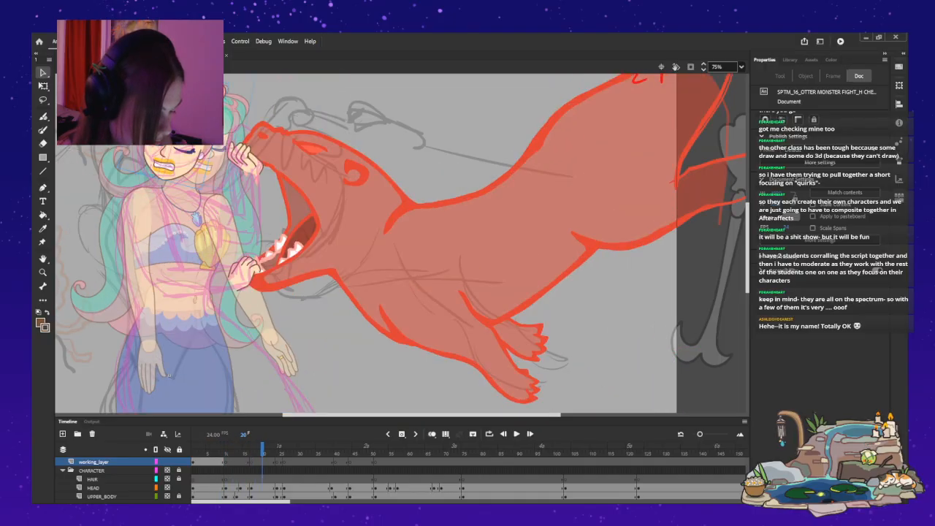
key("comma")
key("comma")
key("comma")
key("comma")
key("comma")
key("comma")
key("comma")
key("comma")
key("comma")
key("comma")
key("comma")
key("comma")
key("comma")
key("comma")
key("comma")
key("comma")
key("comma")
key("comma")
key("comma")
key("comma")
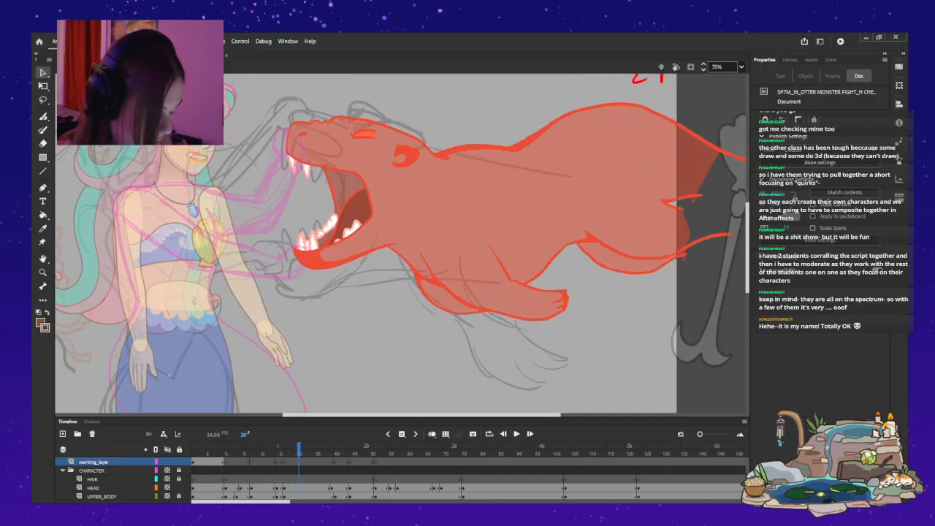
key("period")
key("period")
key("period")
key("period")
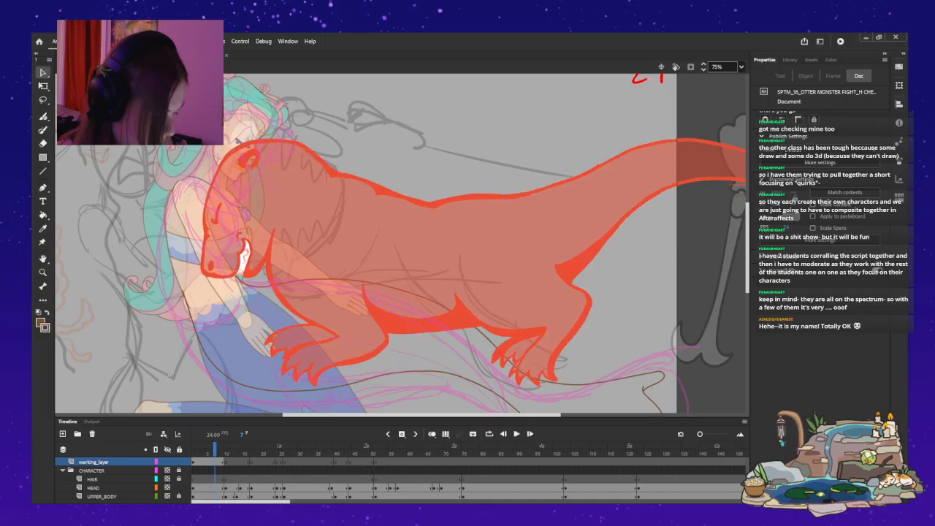
key("period")
key("period")
key("period")
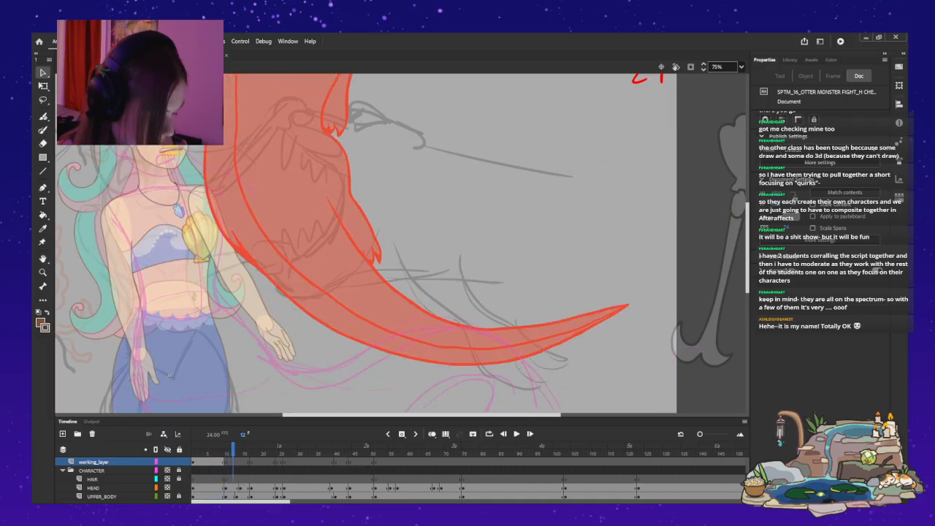
Try Paint Brush strokes down from the mermaid's waist on frame 10 of working_layer, and undo them.
scroll(366, 241, "down", 5)
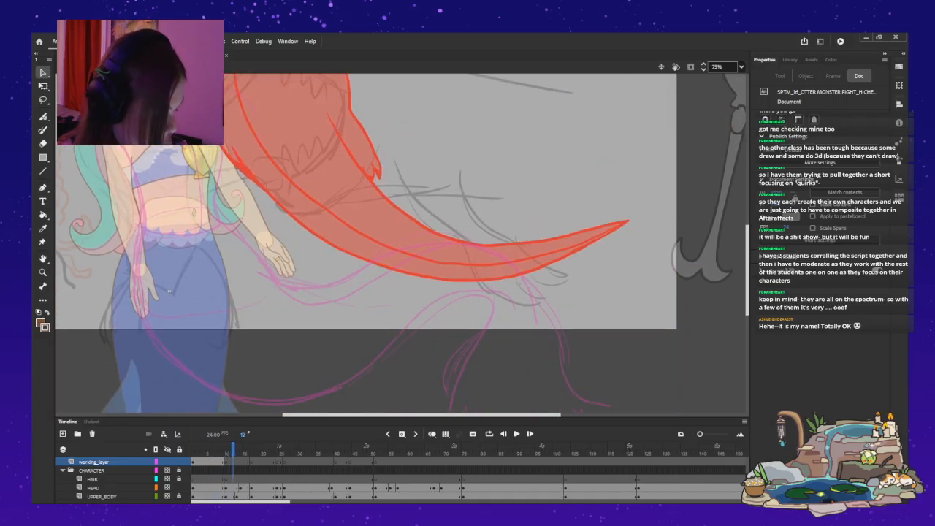
key("comma")
key("comma")
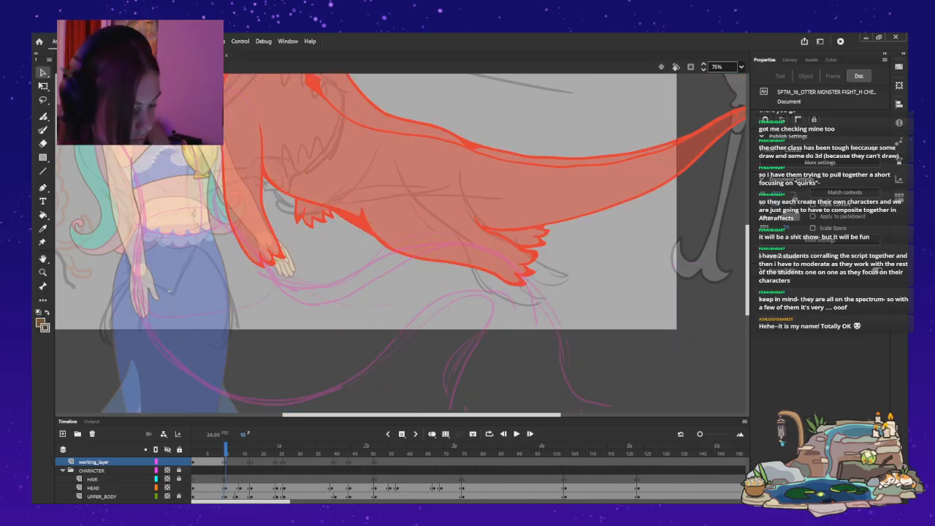
key("b")
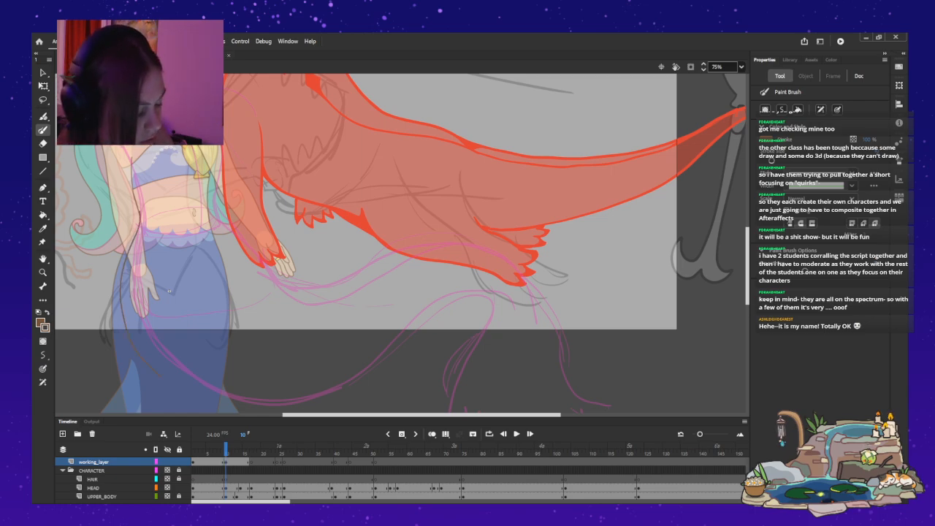
left_click_drag(209, 228, 248, 317)
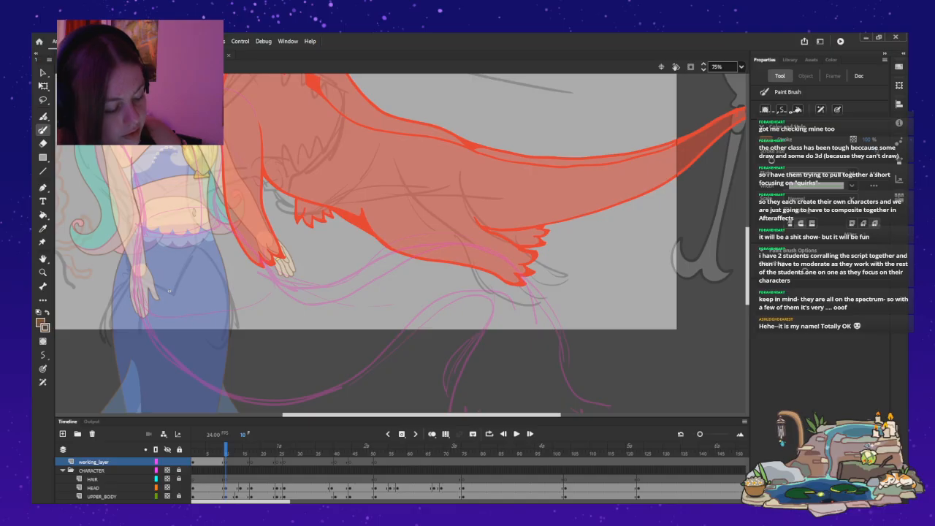
left_click_drag(178, 146, 171, 288)
key("ctrl+z")
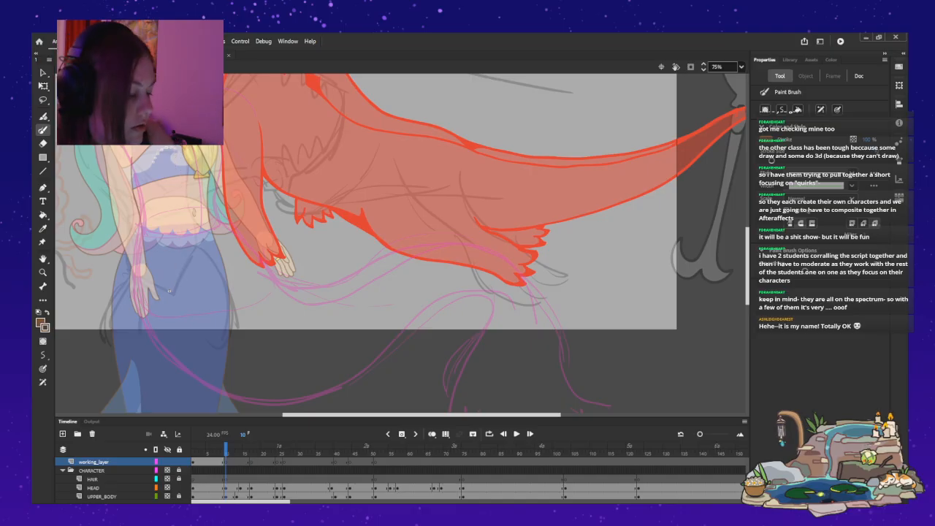
left_click_drag(177, 194, 175, 274)
key("ctrl+z")
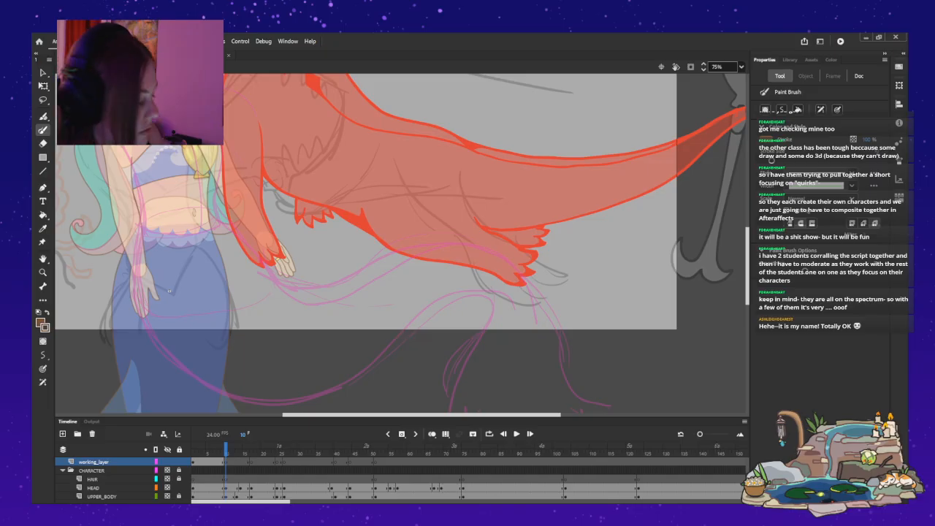
Check the mermaid's pose and brown tail curves on frame 7, and return to frame 10 of working_layer.
scroll(400, 243, "up", 4)
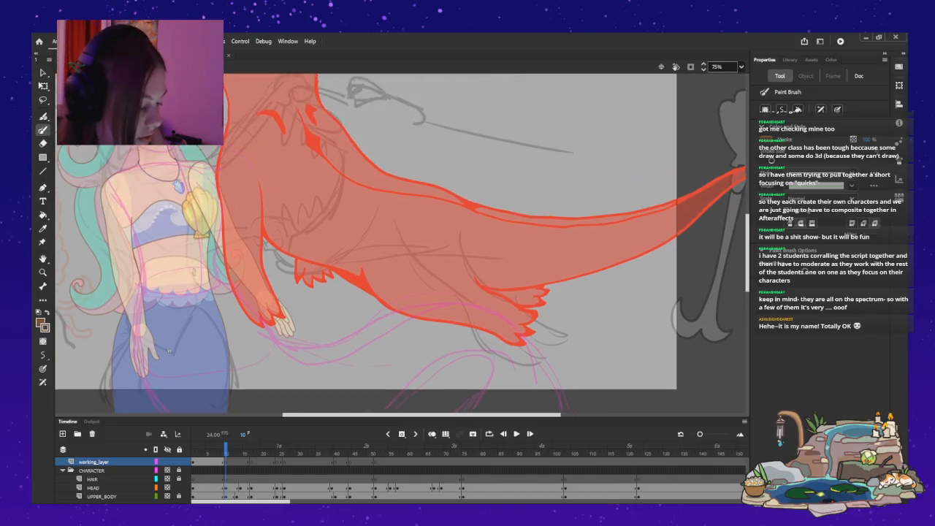
scroll(401, 244, "down", 2)
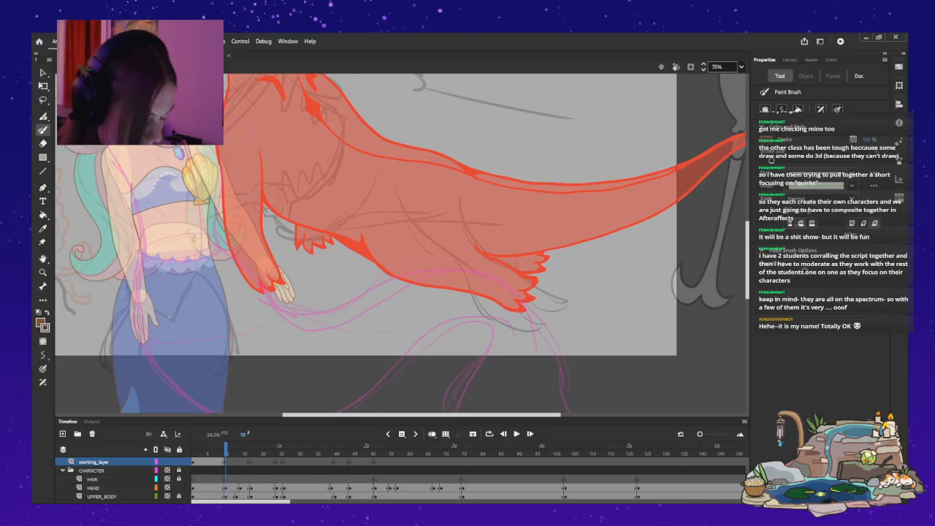
scroll(401, 478, "down", 1)
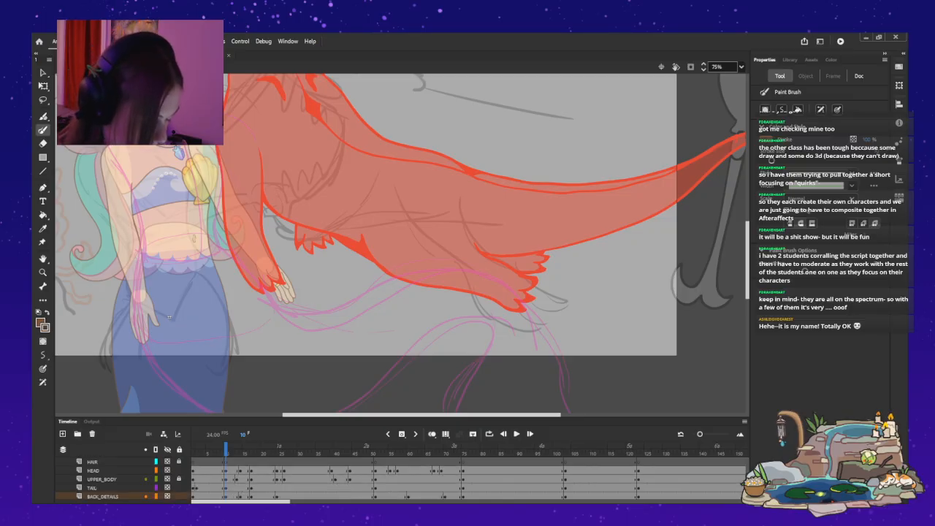
left_click(214, 479)
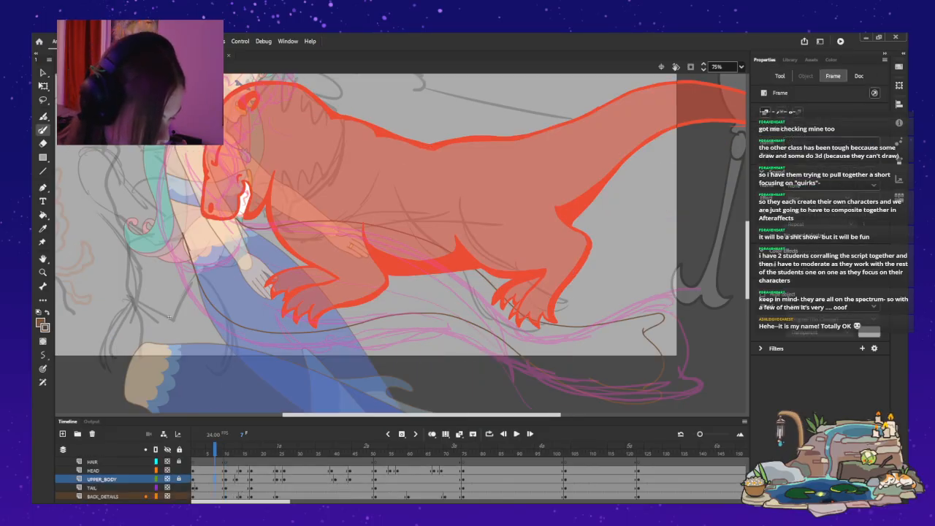
scroll(401, 479, "up", 2)
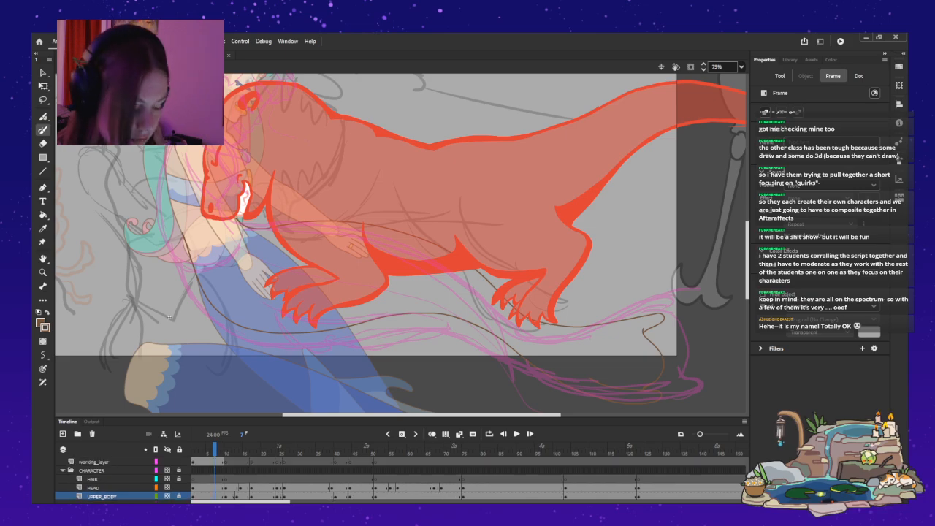
left_click(226, 461)
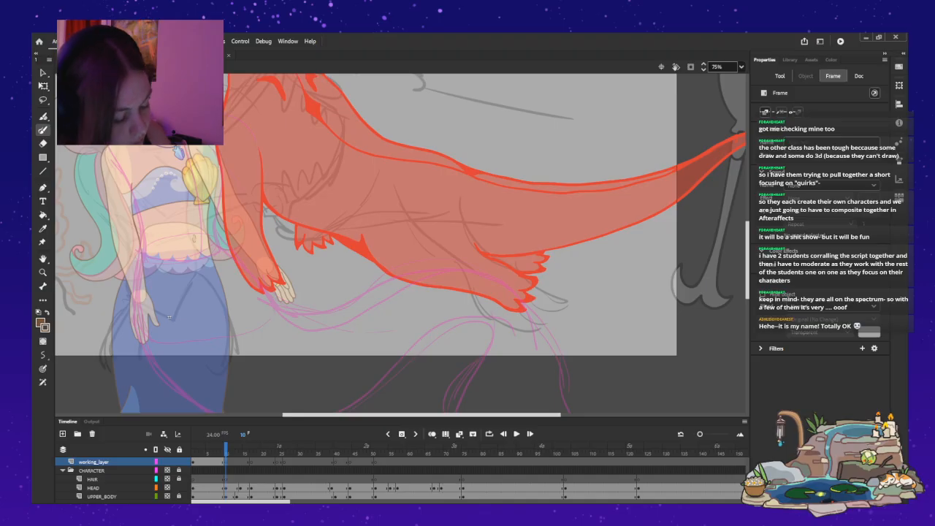
Draw the lower brown tail curve from the mermaid's waist around her hip, below the stage edge and over a hump, undoing stray strokes.
mouse_move(136, 255)
left_mouse_down()
mouse_move(113, 313)
mouse_move(111, 349)
mouse_move(135, 393)
left_mouse_up()
mouse_move(203, 225)
left_mouse_down()
mouse_move(225, 279)
mouse_move(281, 345)
left_mouse_up()
key("ctrl+z")
left_click_drag(210, 252, 225, 283)
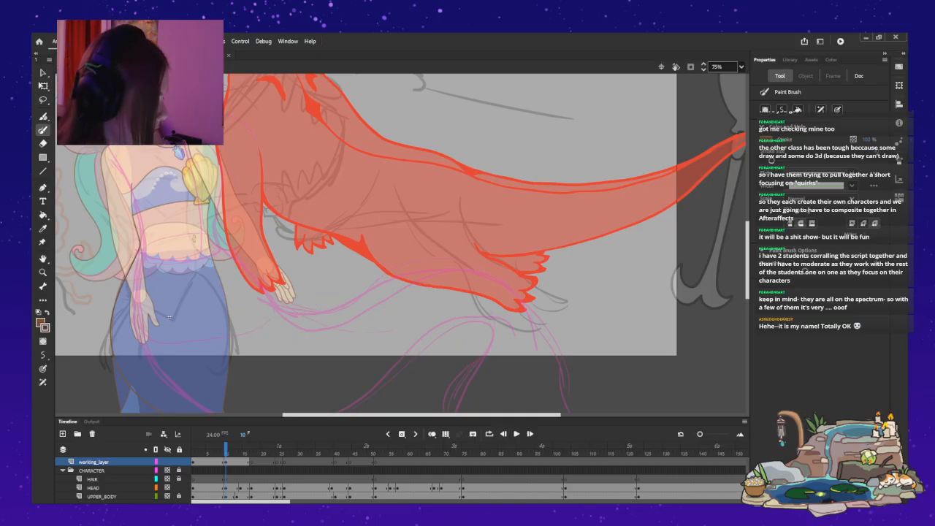
scroll(400, 242, "down", 2)
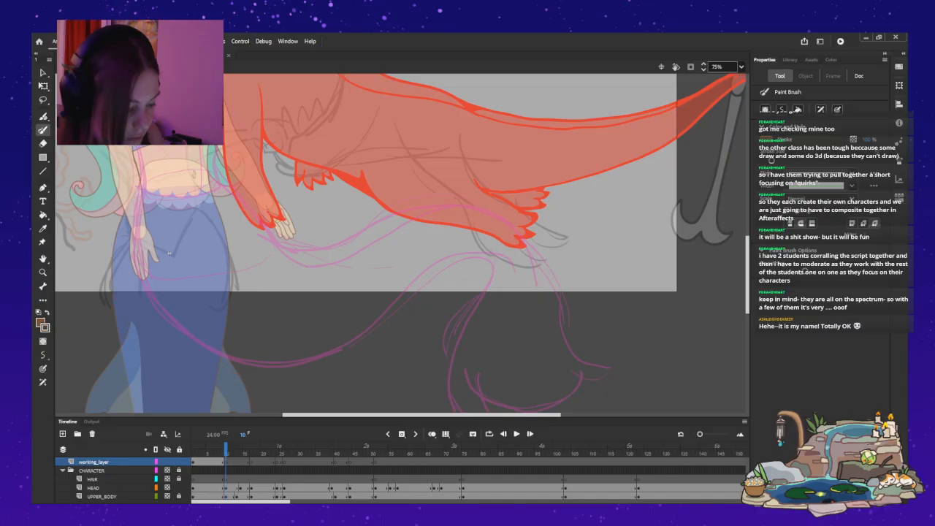
left_click_drag(138, 163, 111, 277)
key("ctrl+z")
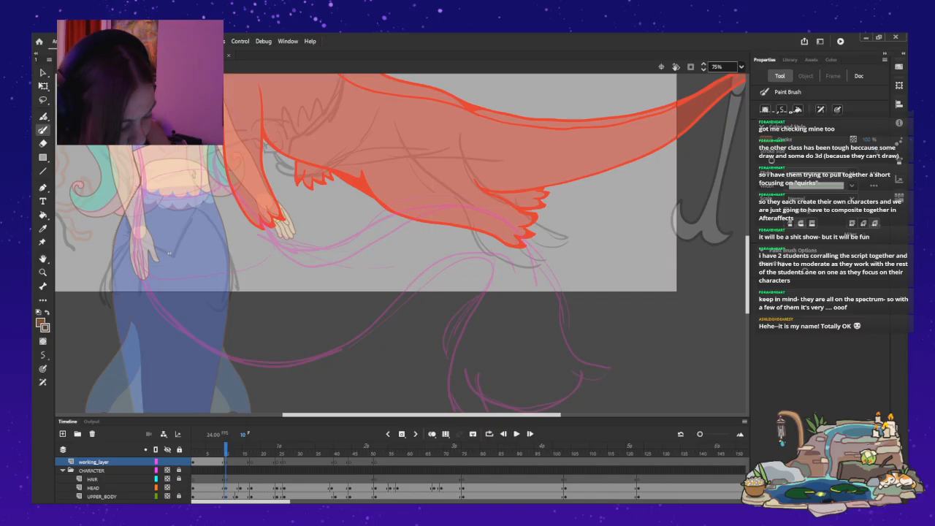
key("ctrl+y")
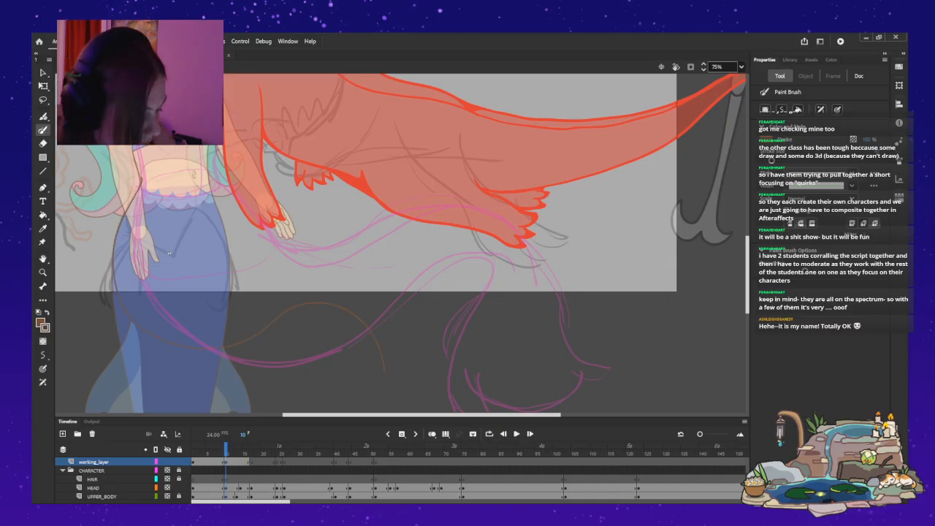
Draw the upper brown tail curve from the waist past the hand and downward, and bend the lower curve's end back toward the body.
mouse_move(209, 177)
left_mouse_down()
mouse_move(215, 212)
mouse_move(260, 243)
mouse_move(380, 272)
mouse_move(396, 401)
left_mouse_up()
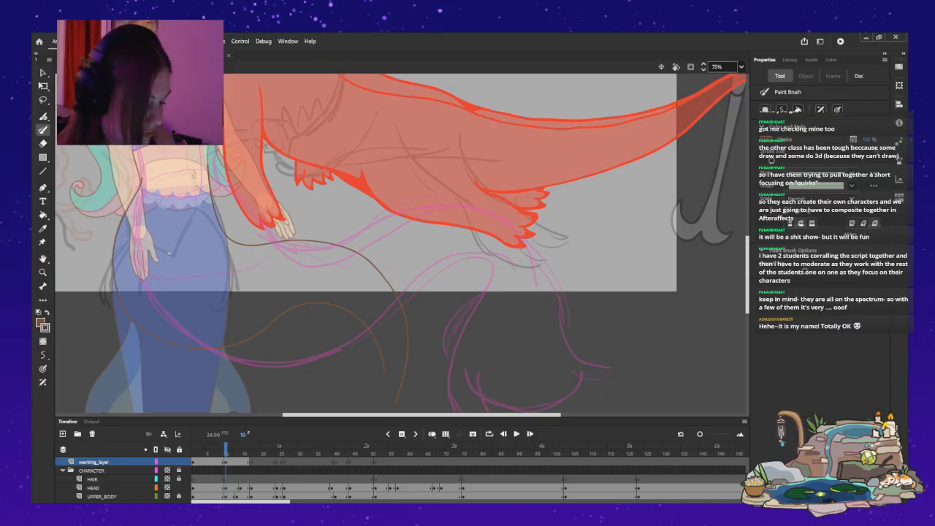
key("v")
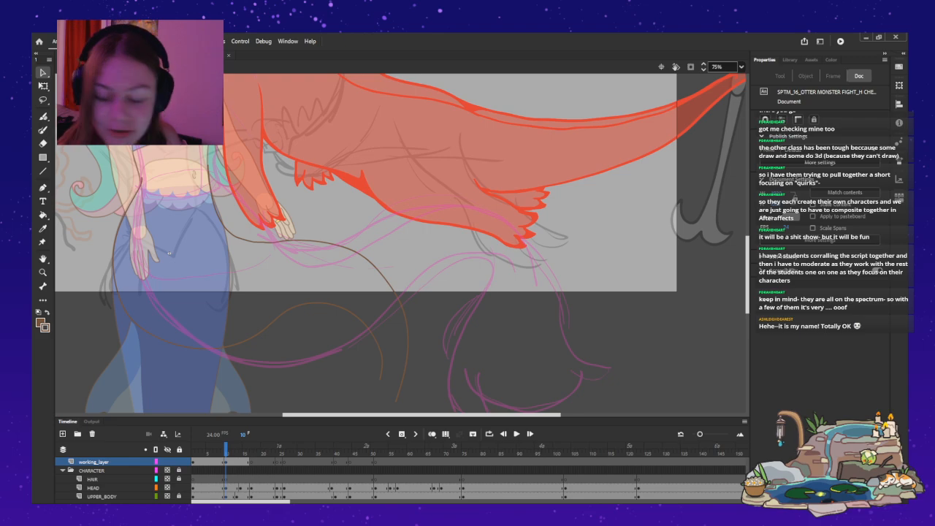
key("a")
left_click(394, 293)
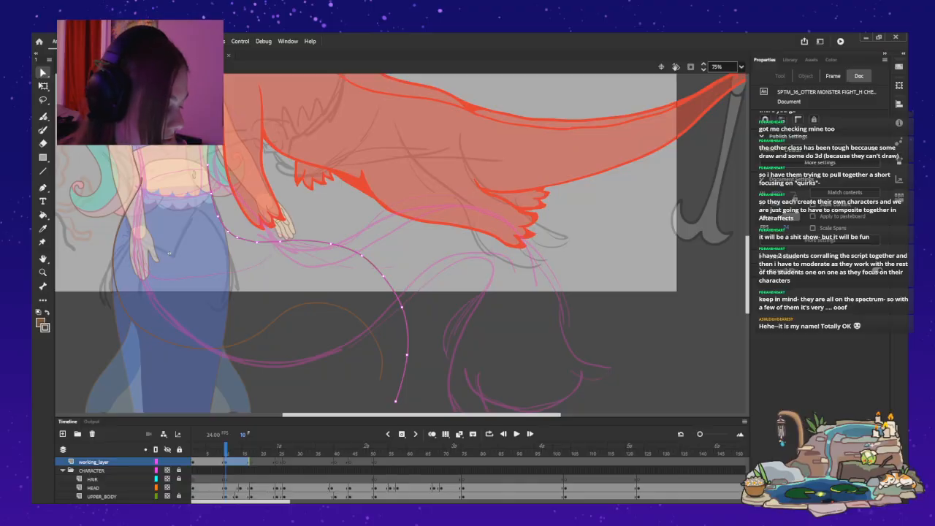
key("Escape")
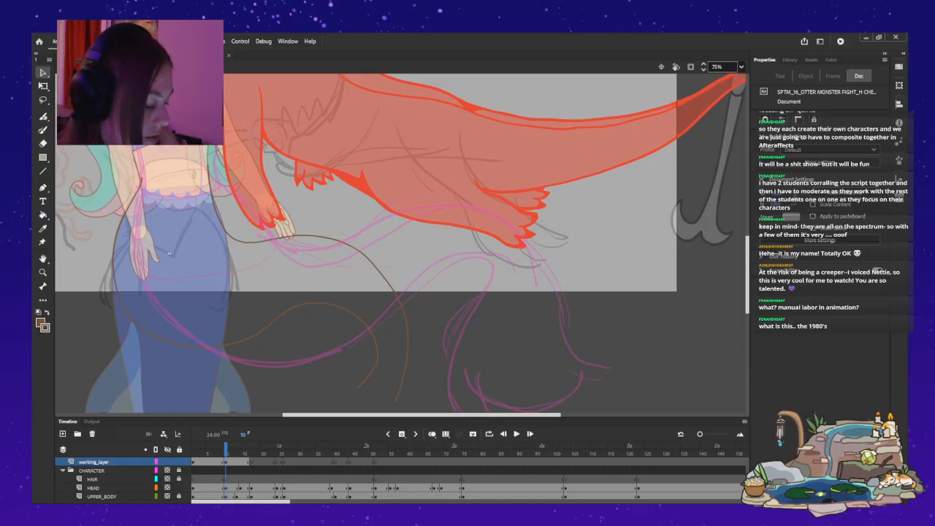
Shorten the upper brown tail curve vertically and widen it away from the mermaid with Free Transform, undoing unwanted adjustments.
key("ctrl+a")
key("q")
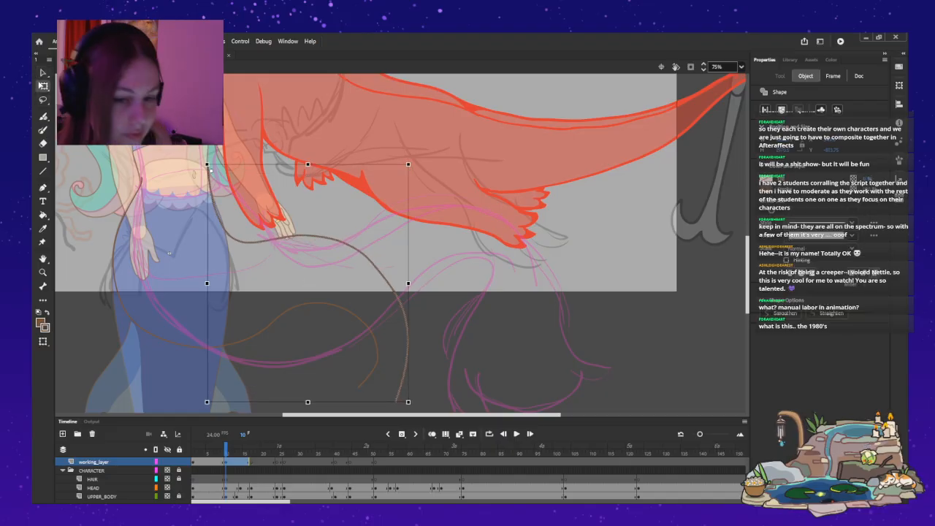
left_click_drag(307, 401, 308, 361)
key("Escape")
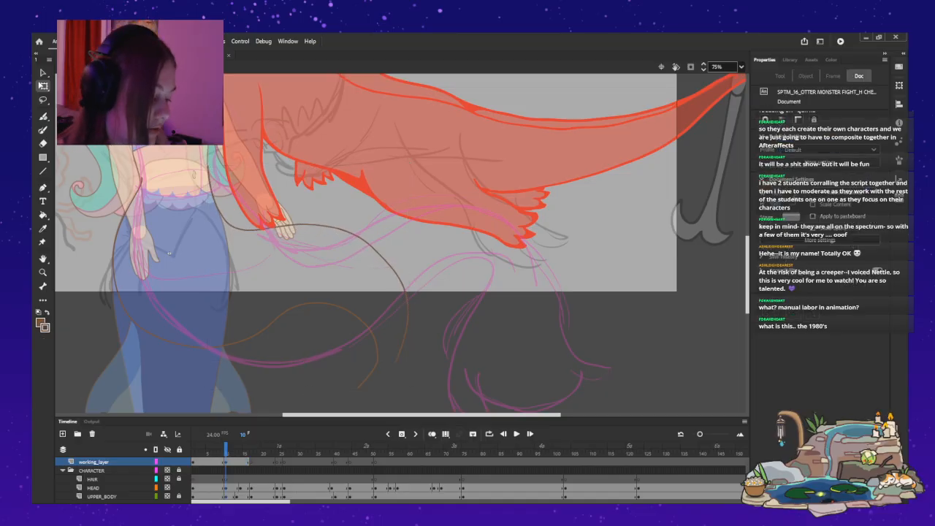
key("ctrl+z")
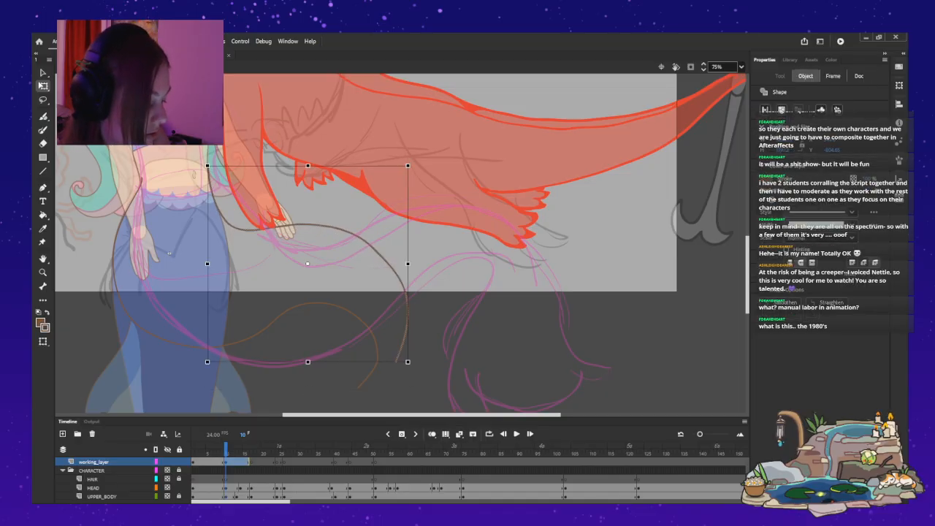
key("ctrl+z")
key("ctrl+z")
key("ctrl+z")
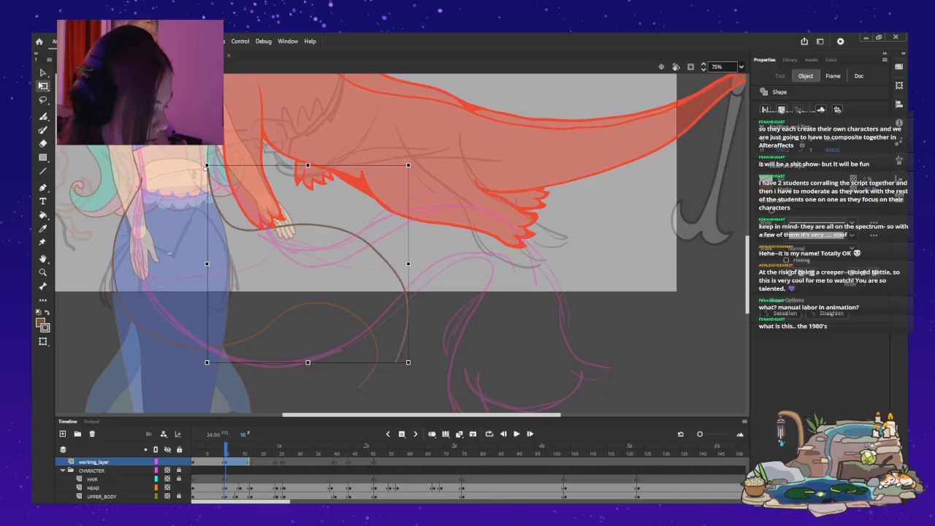
key("ctrl+z")
key("ctrl+z")
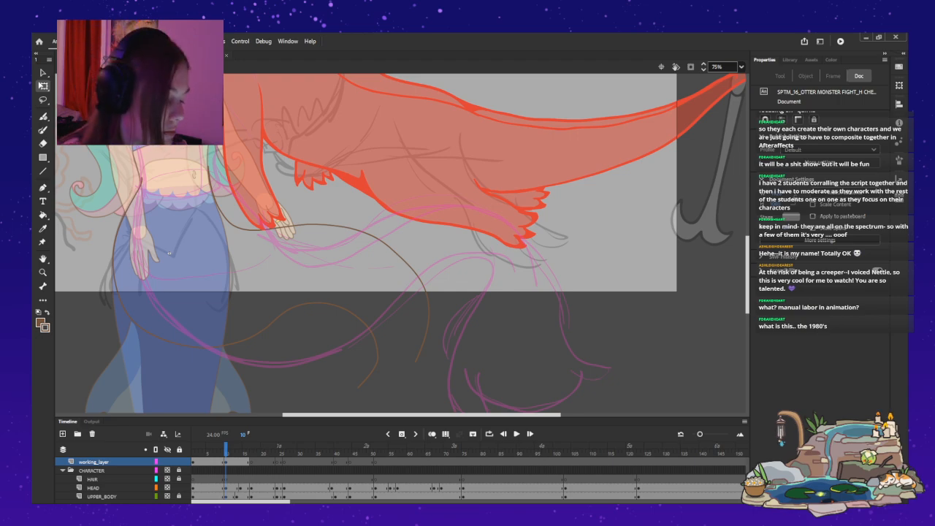
Select the whole lower brown curve, move its transform pivot to the waist and squash the curve slightly.
left_click(169, 254)
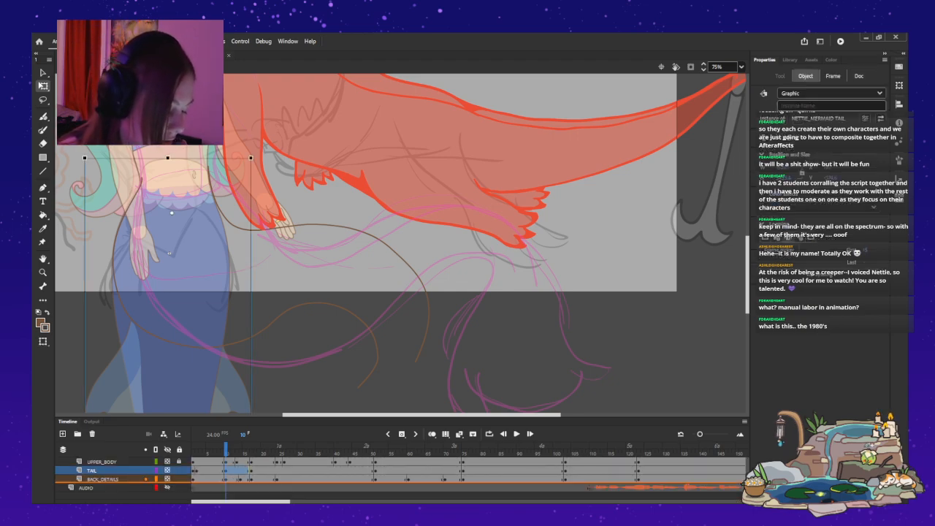
left_click(169, 254)
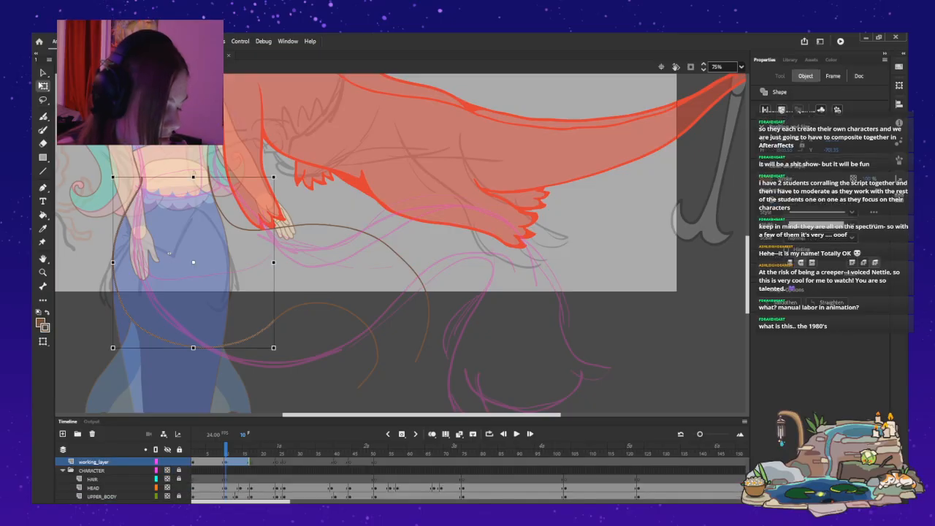
left_click_drag(274, 347, 377, 387)
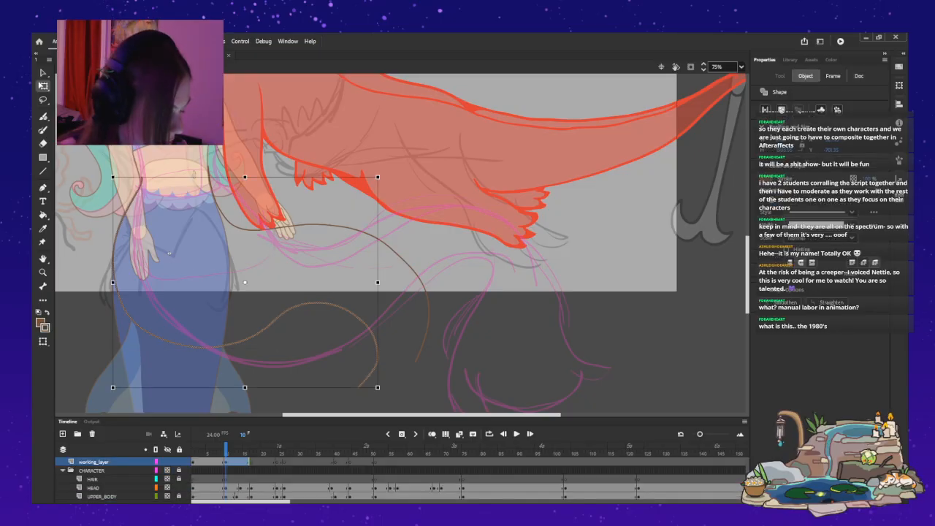
left_click_drag(245, 282, 139, 180)
mouse_move(244, 388)
left_mouse_down()
mouse_move(244, 378)
mouse_move(245, 386)
mouse_move(265, 385)
mouse_move(245, 385)
left_mouse_up()
Skew the whole upper brown curve so its lower end leans back toward the mermaid, and deselect it.
left_click(321, 225)
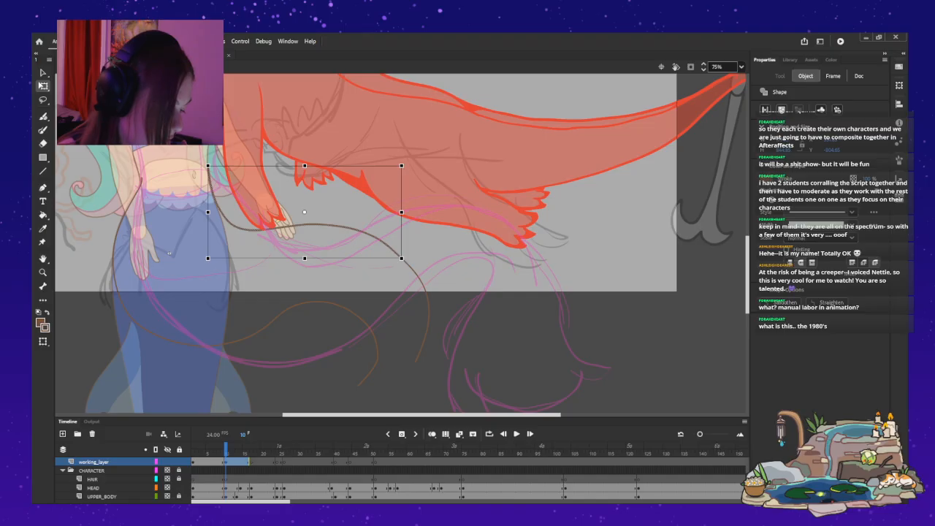
left_click_drag(401, 258, 368, 361)
left_click_drag(322, 225, 310, 226)
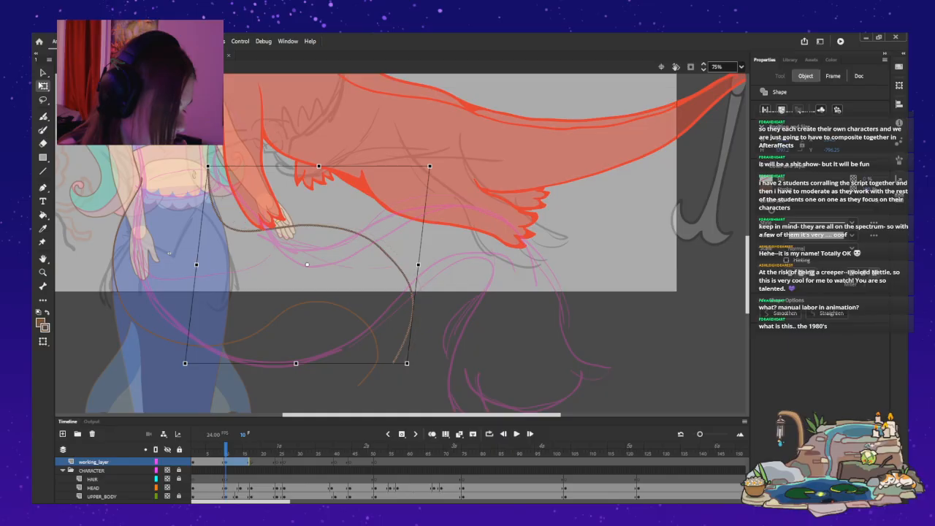
key("Escape")
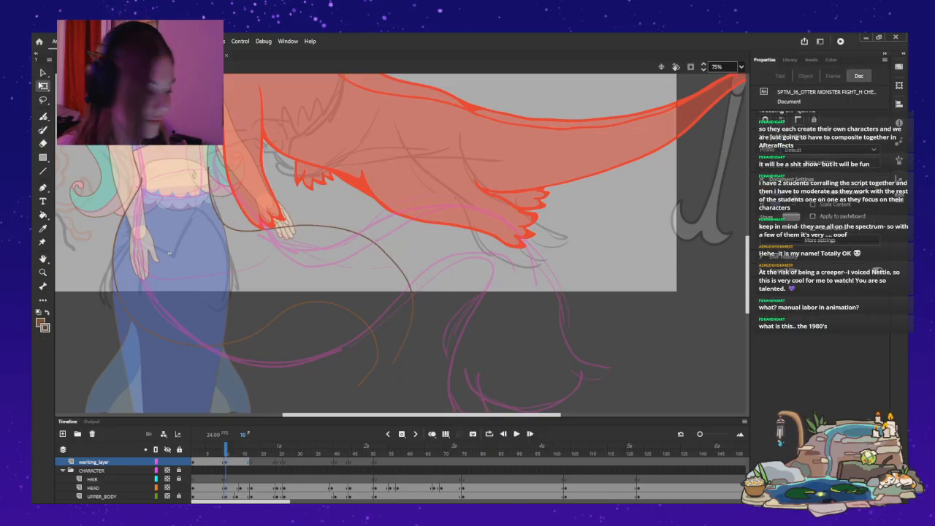
Examine the new brown tail curves against the mermaid and otter poses between frames 10 and 13, stopping at frame 13.
key("ctrl+2")
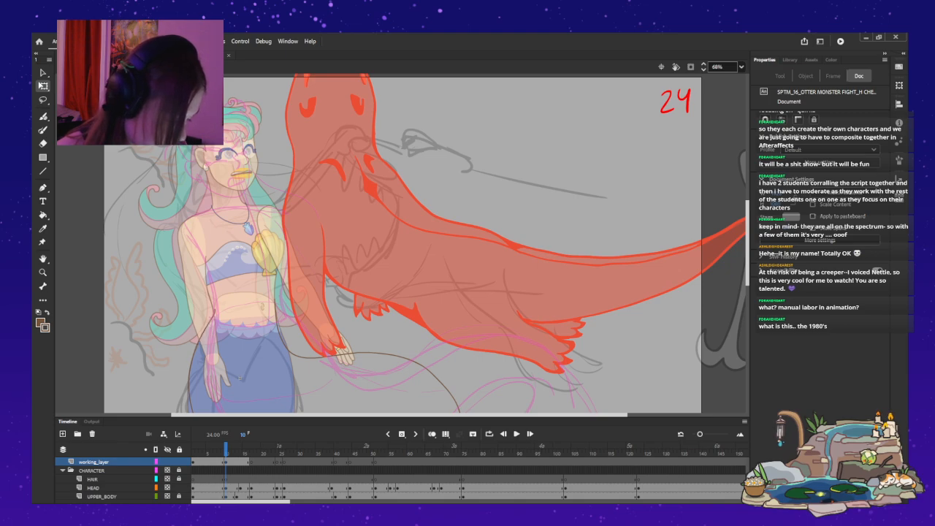
scroll(402, 241, "down", 3)
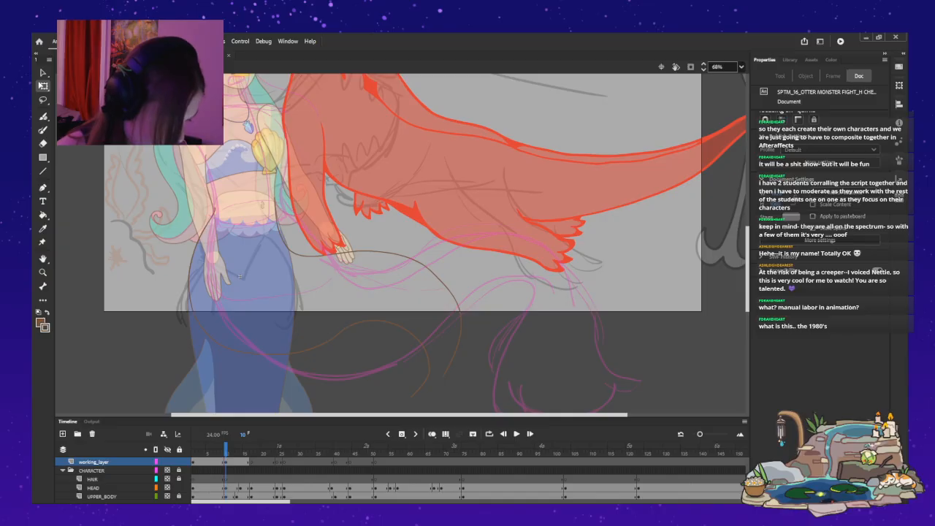
key("period")
key("period")
key("period")
key("period")
key("period")
key("comma")
key("comma")
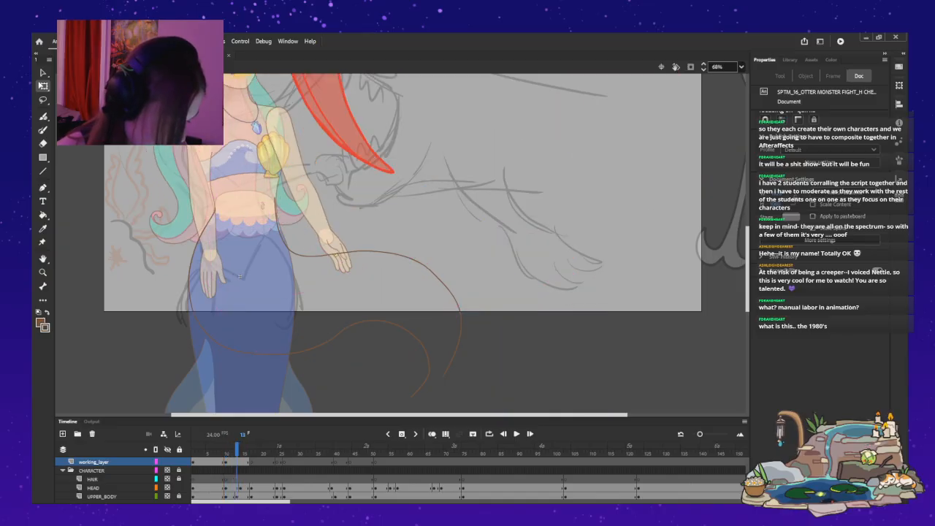
key("comma")
key("period")
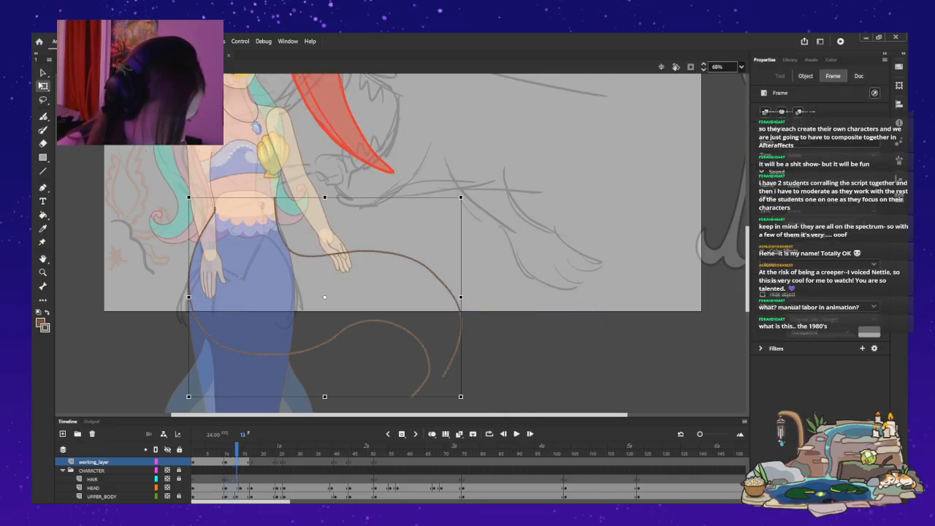
Check the tail poses around frames 10 to 18 and insert a blank keyframe on working_layer at frame 13.
key("comma")
key("comma")
key("comma")
key("period")
key("period")
key("period")
key("period")
key("period")
key("period")
key("period")
key("period")
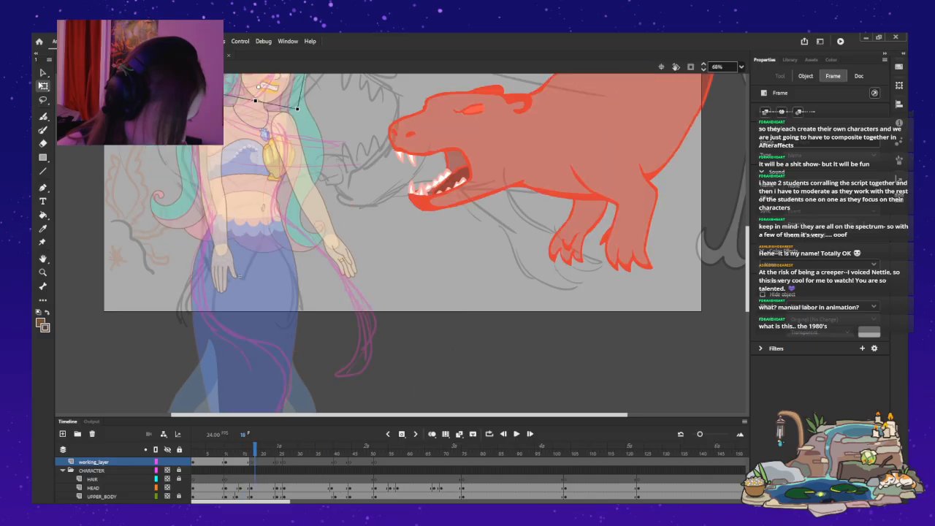
key("comma")
key("comma")
key("comma")
key("comma")
key("comma")
key("comma")
key("period")
left_click(239, 276)
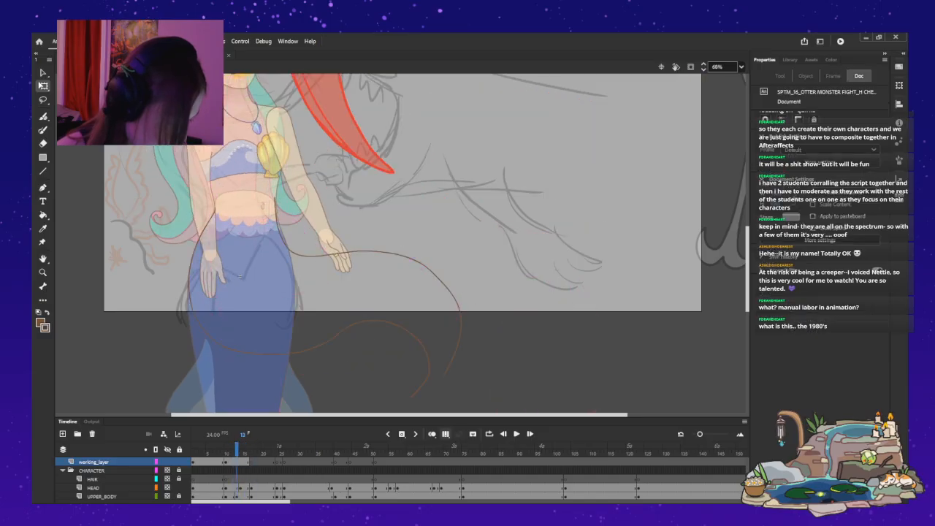
key("F7")
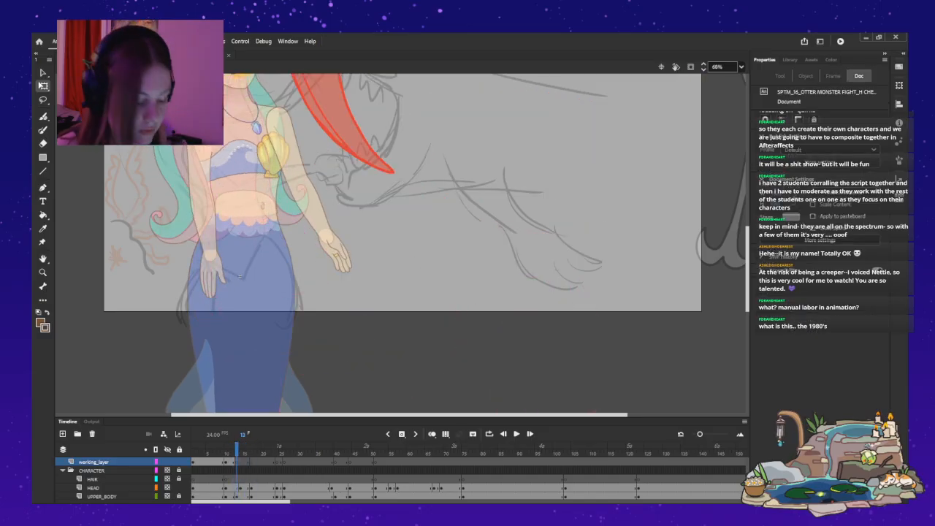
Examine the mermaid, otter and brown tail curves between frames 6 and 19, stopping at frame 19.
key("comma")
key("comma")
key("comma")
key("comma")
key("comma")
key("comma")
key("comma")
key("comma")
key("comma")
key("comma")
key("period")
key("period")
key("period")
key("period")
key("period")
key("period")
key("period")
key("period")
key("period")
key("period")
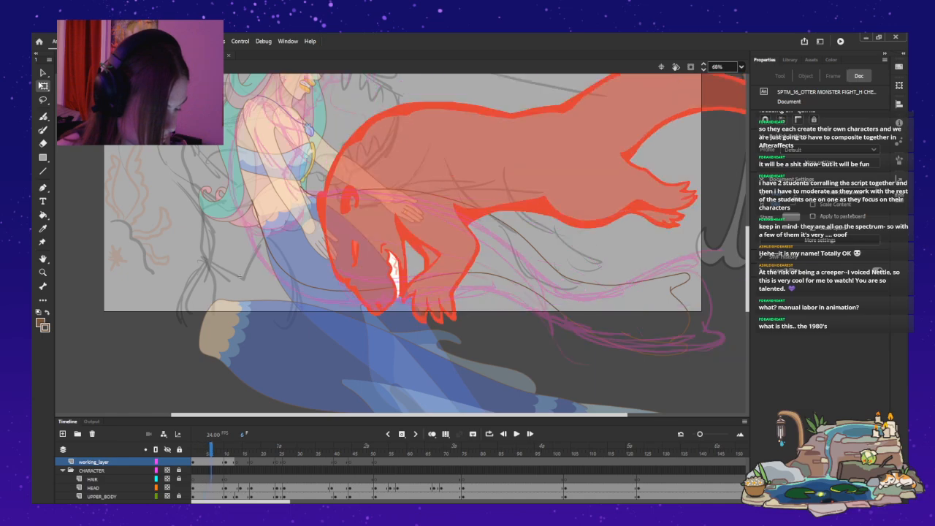
key("period")
key("period")
key("period")
key("period")
key("period")
key("period")
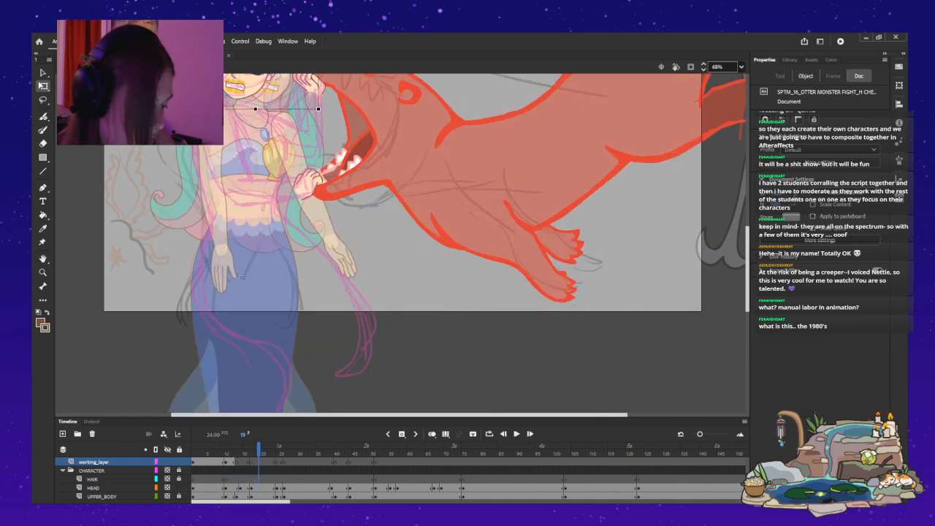
key("b")
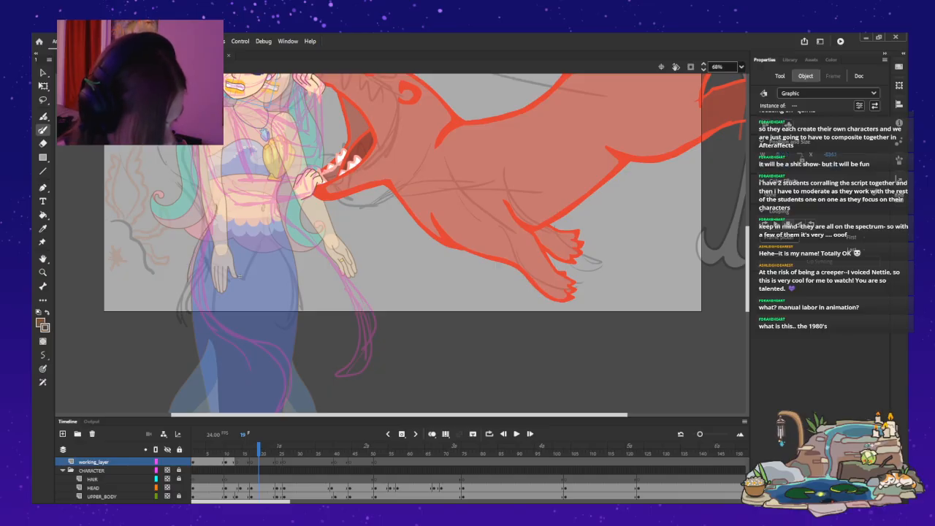
left_click_drag(217, 207, 201, 407)
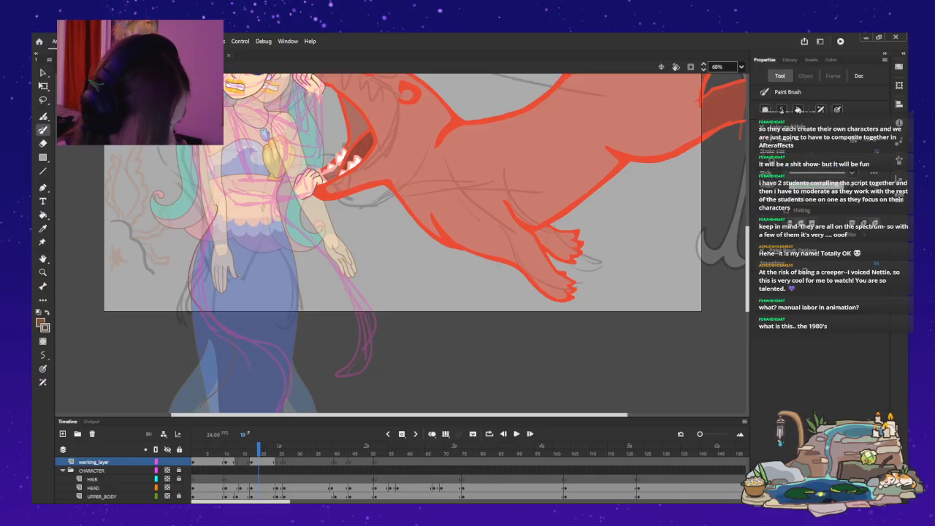
mouse_move(276, 187)
left_mouse_down()
mouse_move(282, 224)
mouse_move(328, 311)
left_mouse_up()
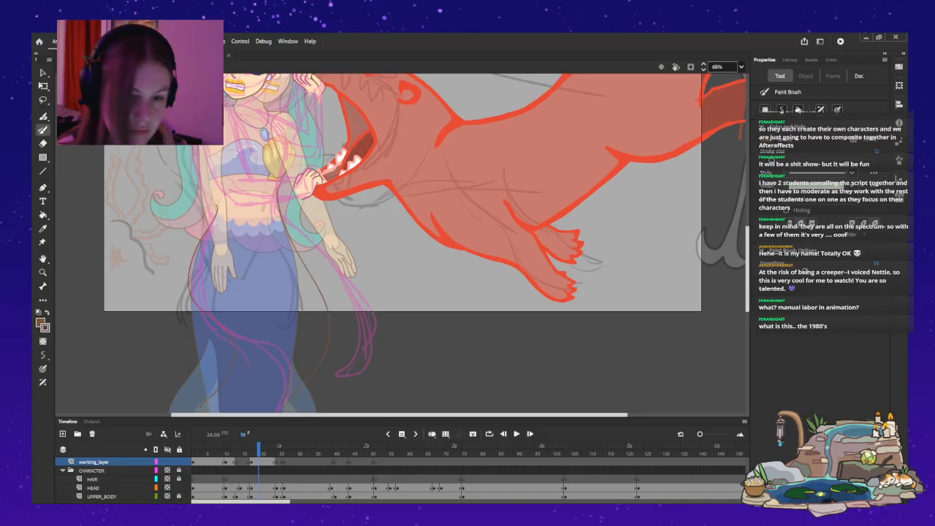
key("ctrl+z")
key("ctrl+z")
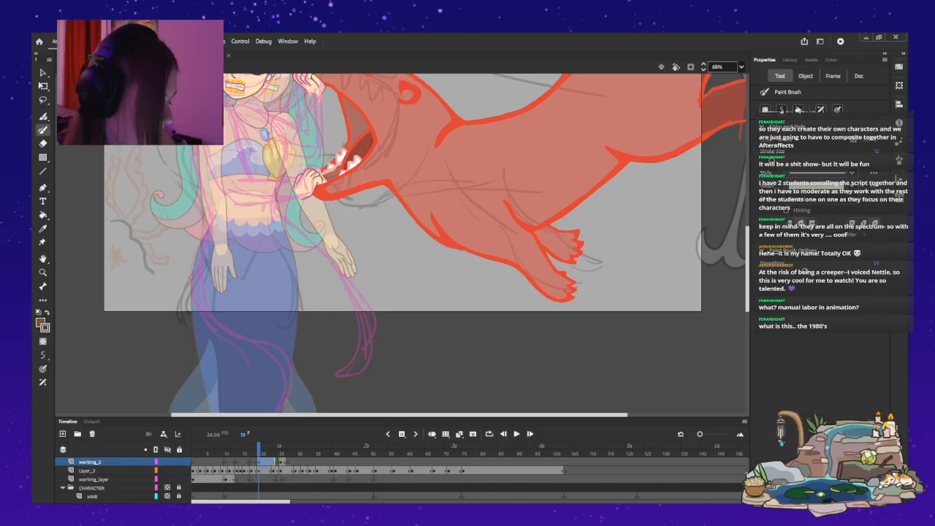
Draw brown tail curves from both sides of the mermaid's waist on working_2 at frame 19, and lock the TAIL layer.
mouse_move(292, 235)
left_mouse_down()
mouse_move(333, 283)
mouse_move(336, 339)
mouse_move(302, 377)
left_mouse_up()
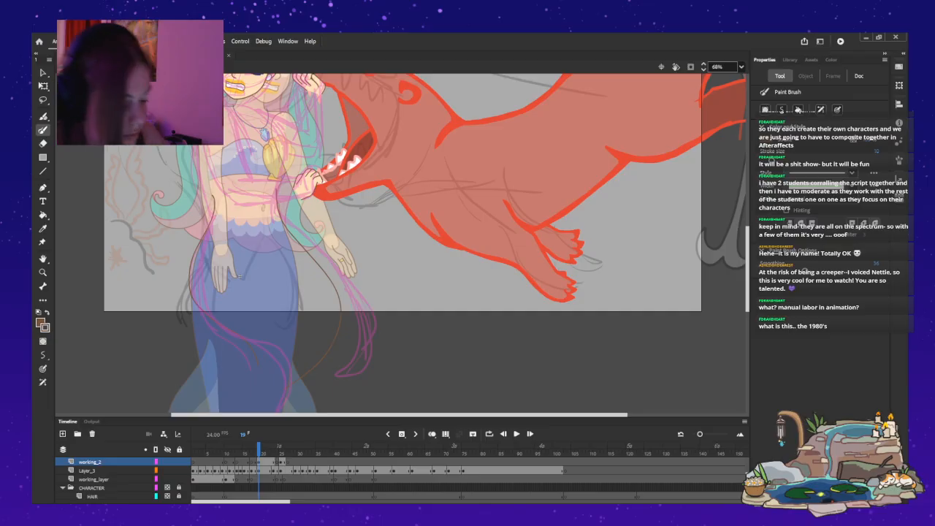
key("v")
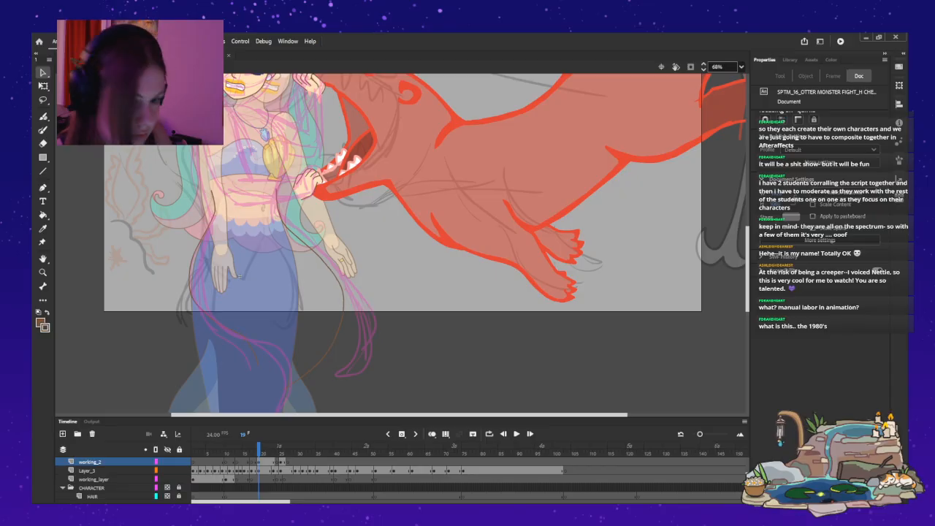
double_click(238, 276)
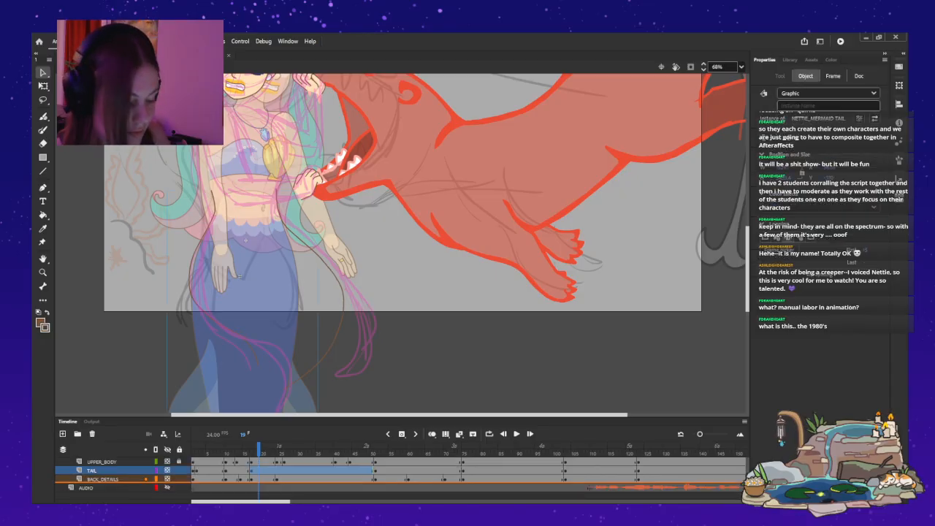
left_click(239, 276)
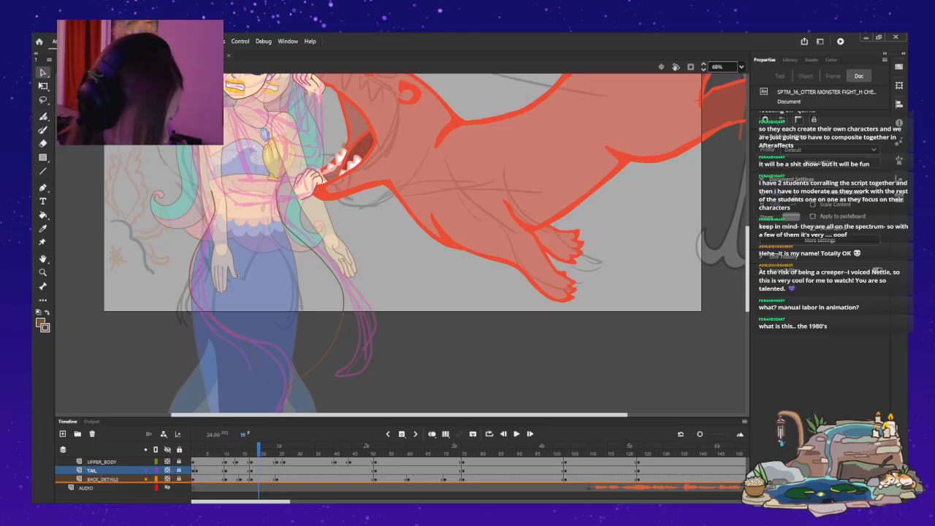
Select the whole left brown tail curve, shorten it slightly vertically with Free Transform, and save the file.
double_click(239, 276)
key("q")
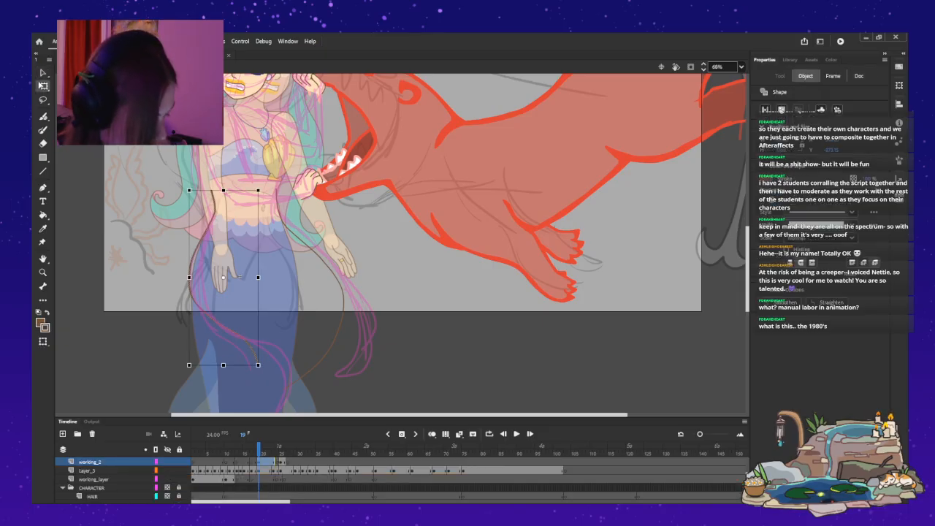
left_click_drag(224, 366, 224, 354)
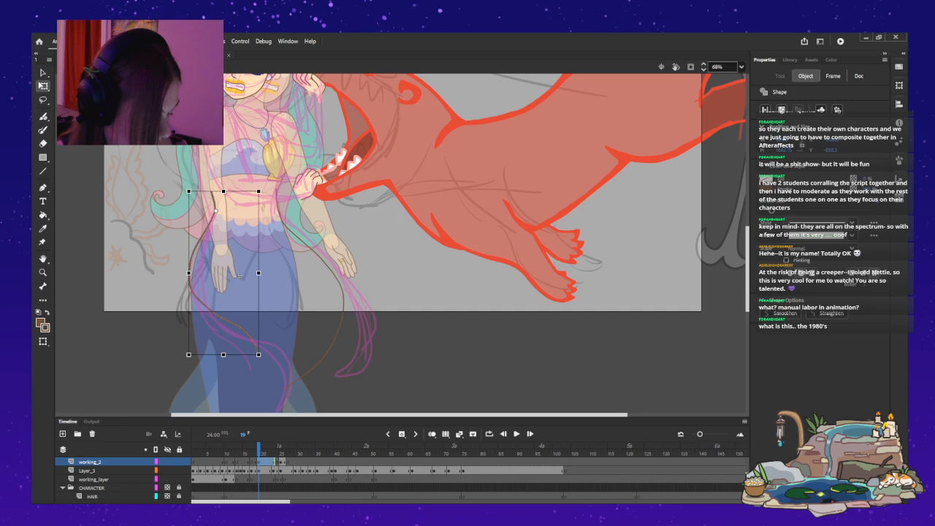
key("ctrl+s")
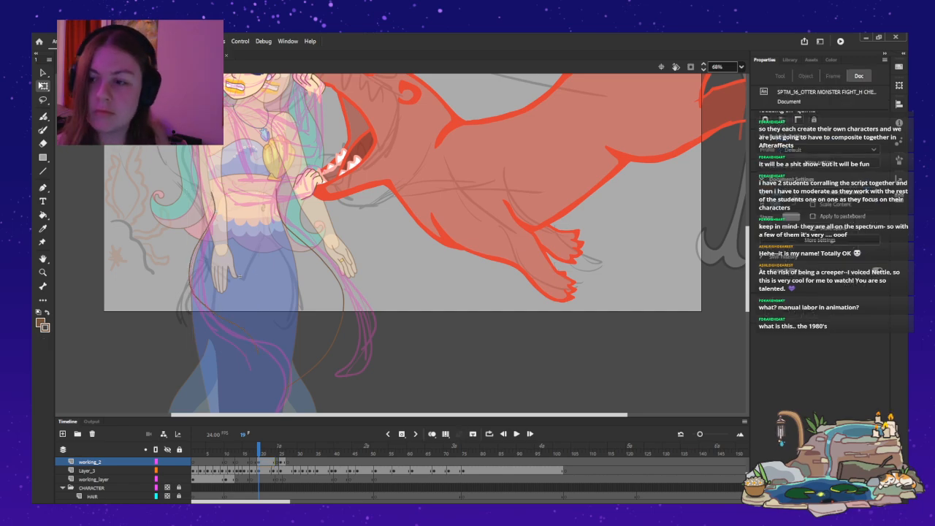
Compare the new brown tail curves with the mermaid and otter poses between frames 17 and 25, stopping at frame 25.
key("period")
key("period")
key("period")
key("period")
key("period")
key("period")
key("comma")
key("comma")
key("comma")
key("comma")
key("comma")
key("comma")
key("comma")
key("comma")
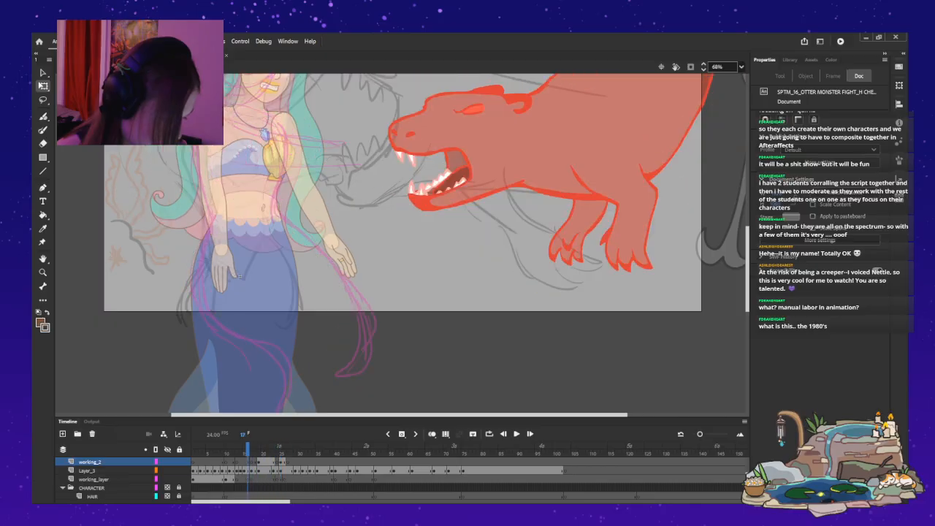
key("period")
key("period")
key("period")
key("period")
key("period")
key("period")
key("period")
key("period")
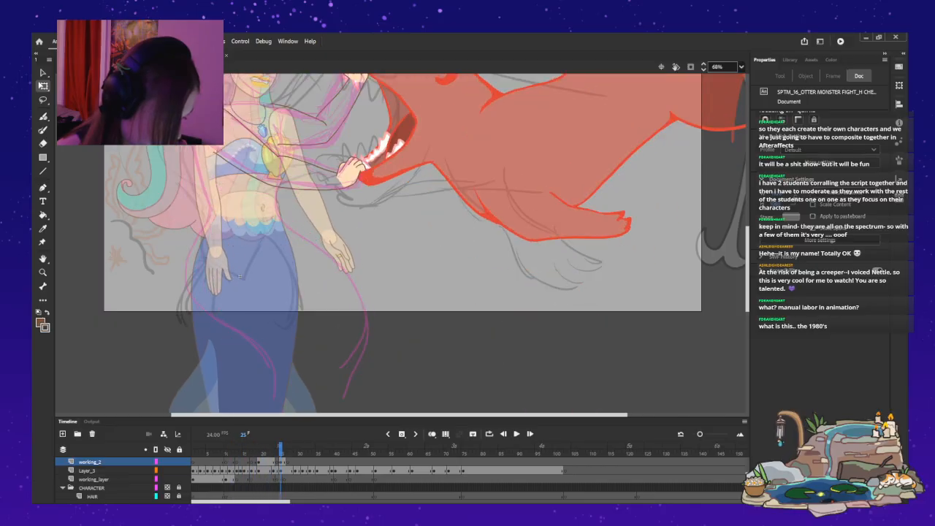
key("comma")
key("comma")
key("comma")
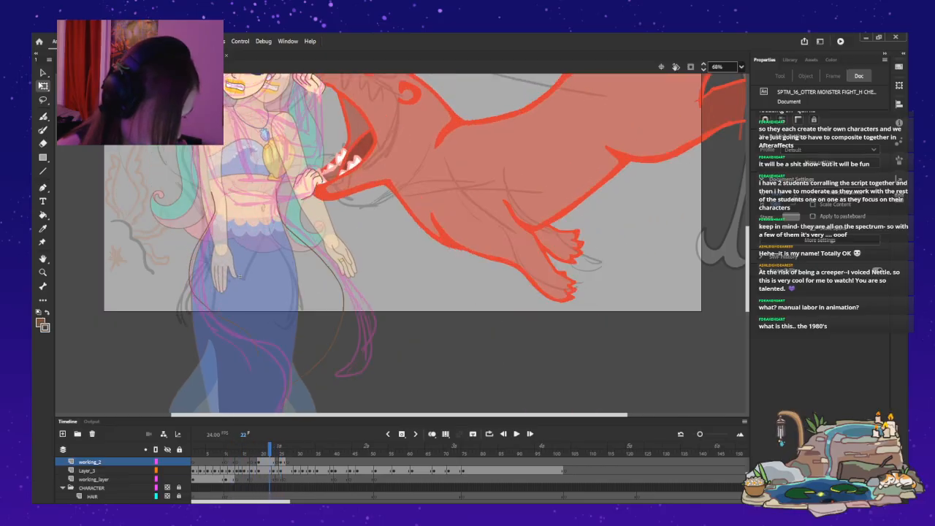
key("period")
key("period")
key("period")
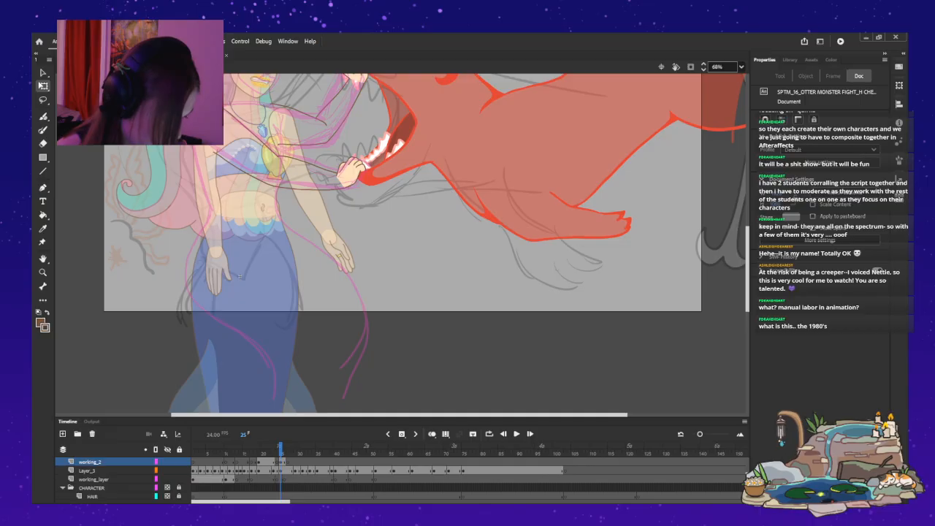
Move only the brown tail curves from working_2 to working_layer at frame 19, keeping them in the same place.
scroll(239, 276, "up", 3)
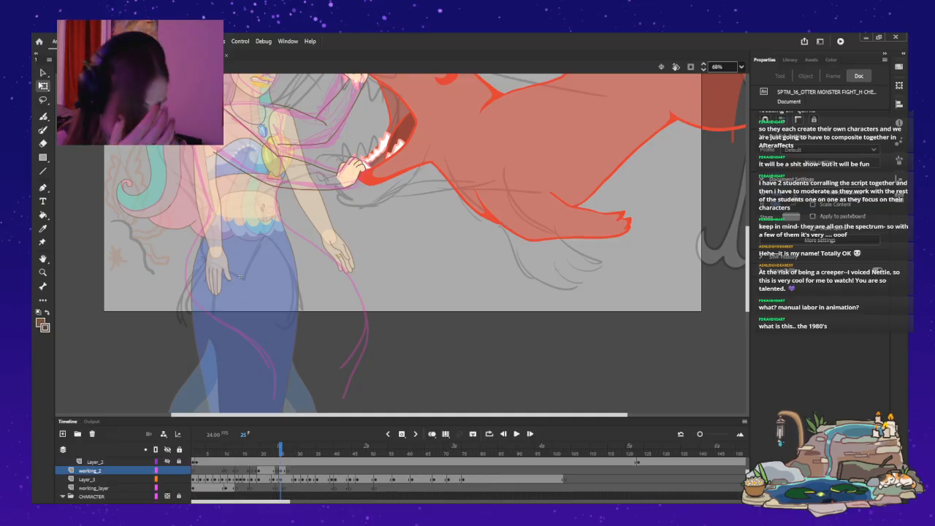
scroll(239, 276, "down", 4)
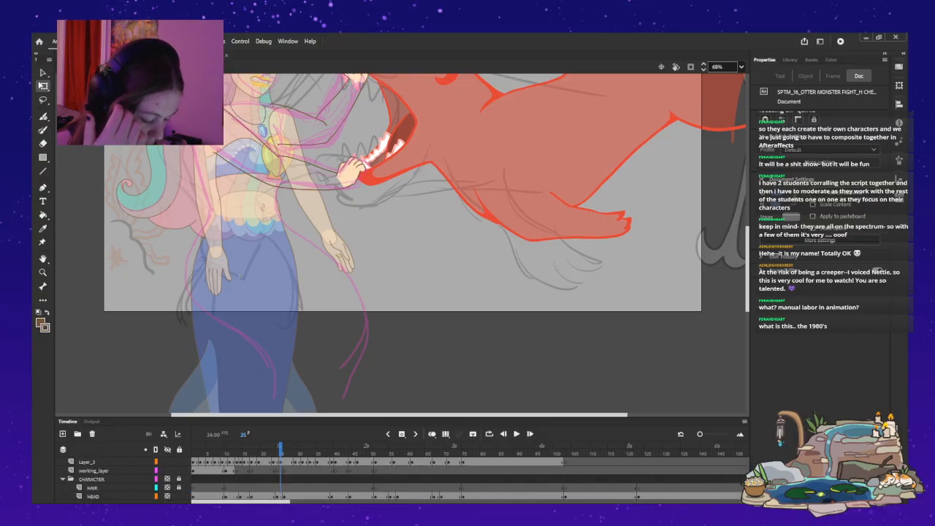
scroll(265, 478, "up", 1)
left_click(265, 462)
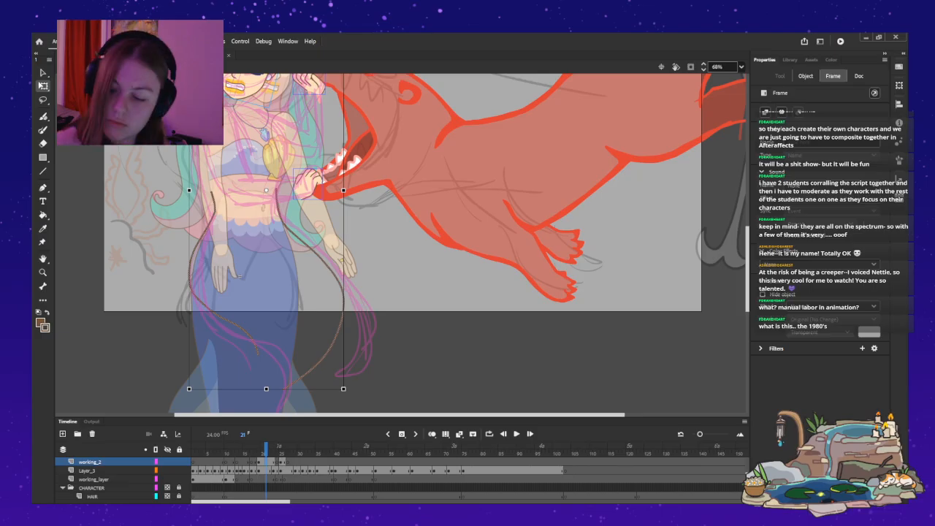
key("v")
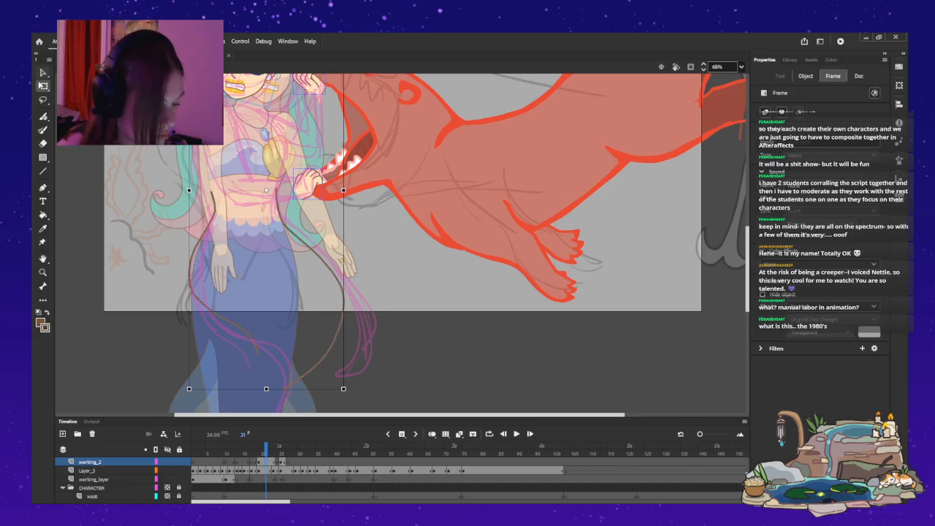
scroll(401, 241, "up", 3)
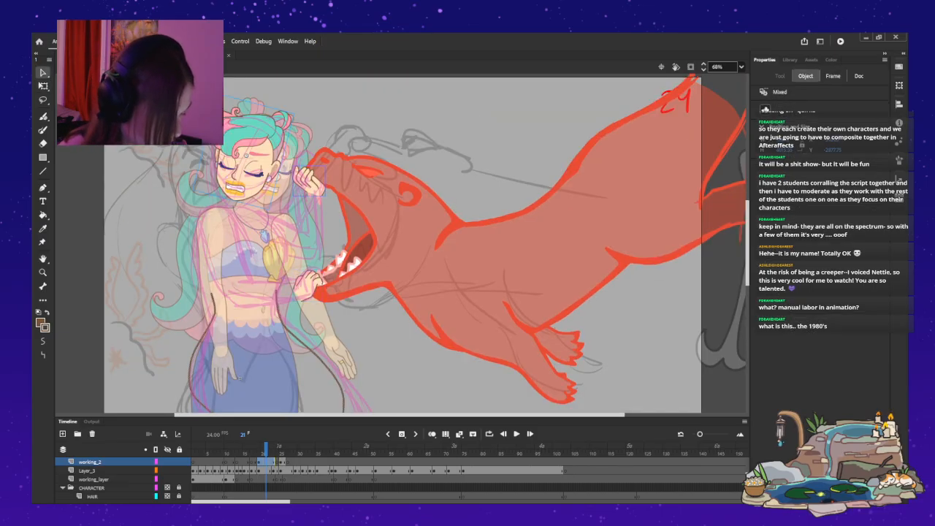
key("ctrl+b")
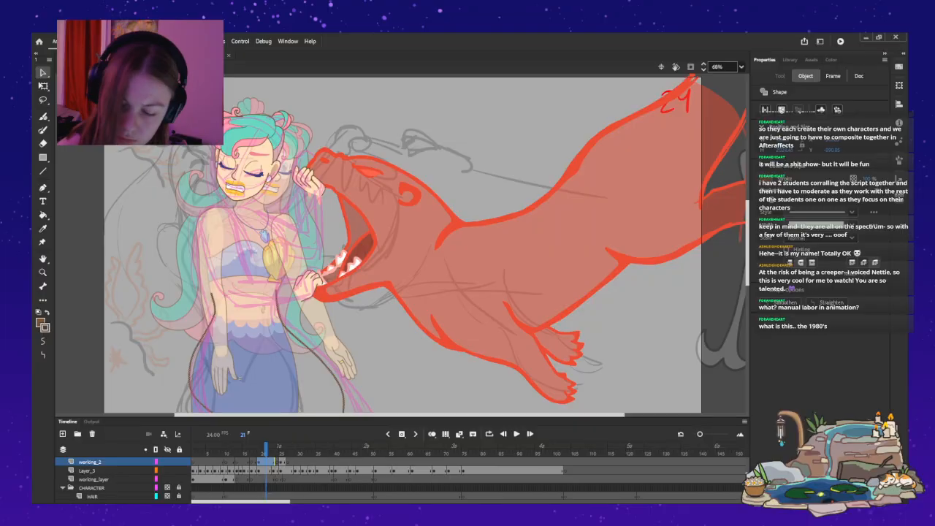
key("Delete")
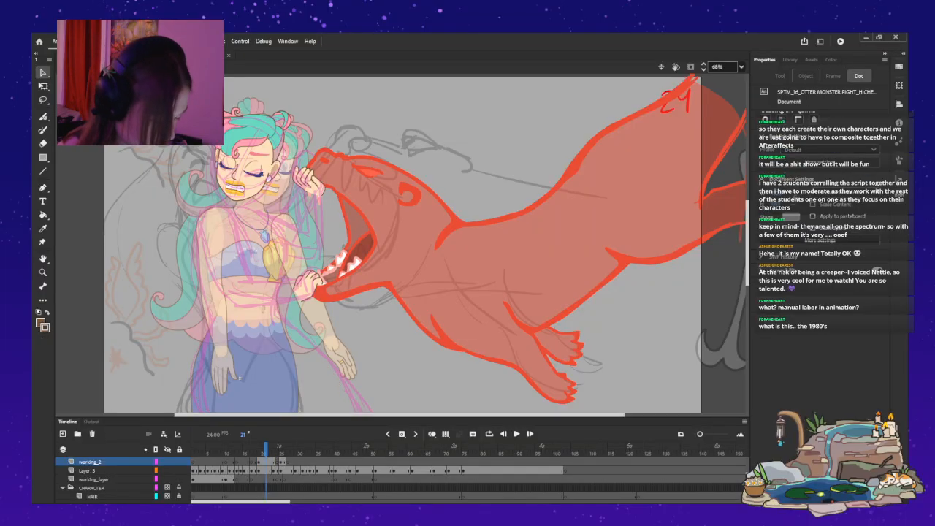
left_click(262, 479)
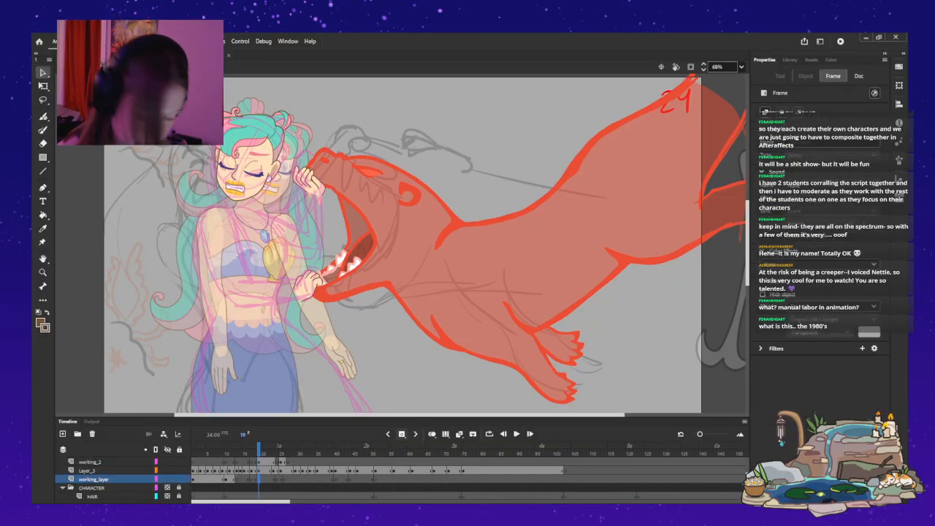
key("ctrl+z")
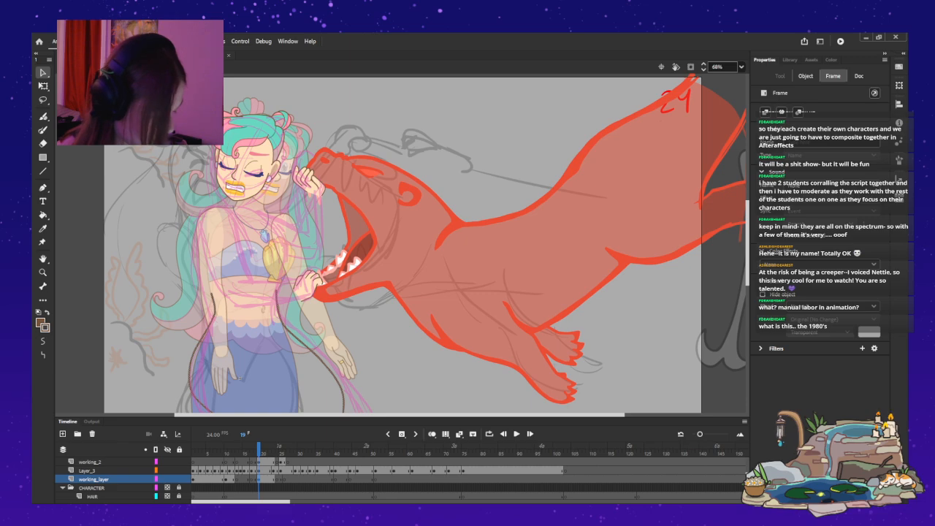
Draw brown tail curves from both sides of the mermaid's waist on working_layer at frame 25, following the pink sketch.
key("Return")
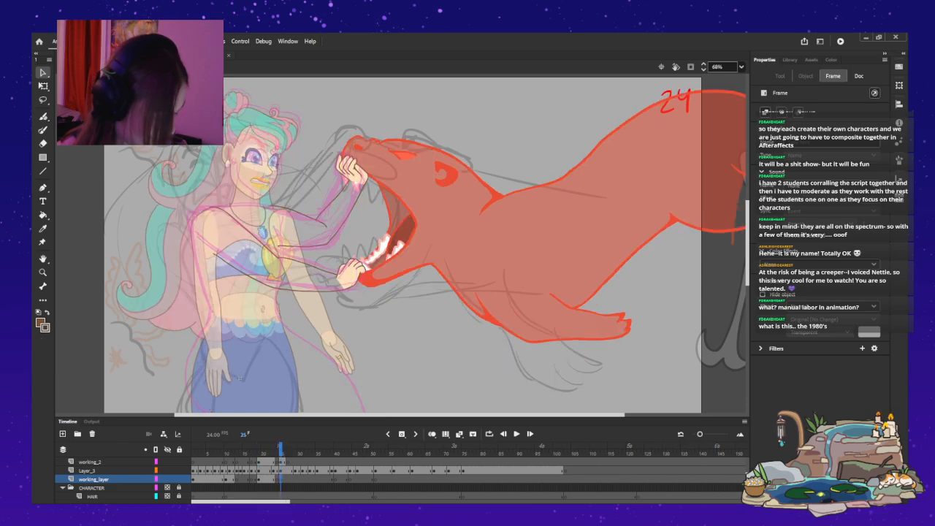
key(".")
key(".")
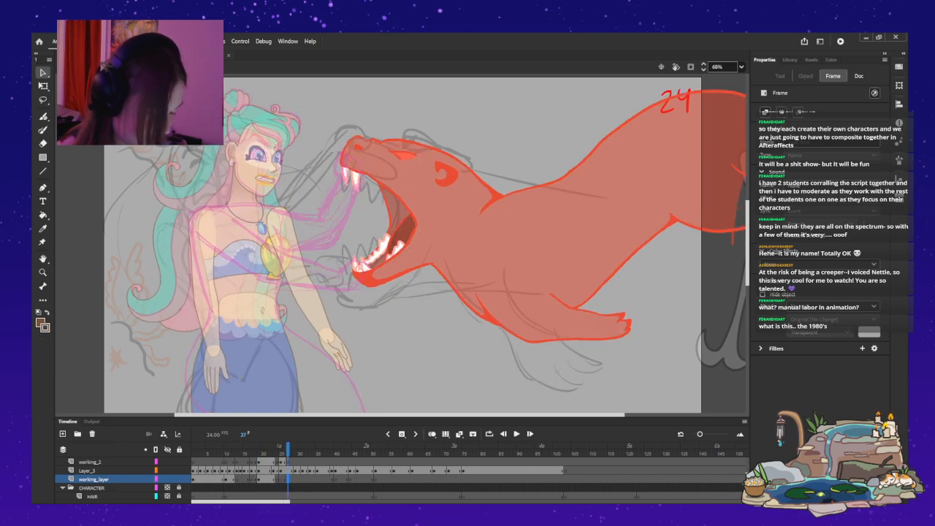
scroll(427, 244, "down", 3)
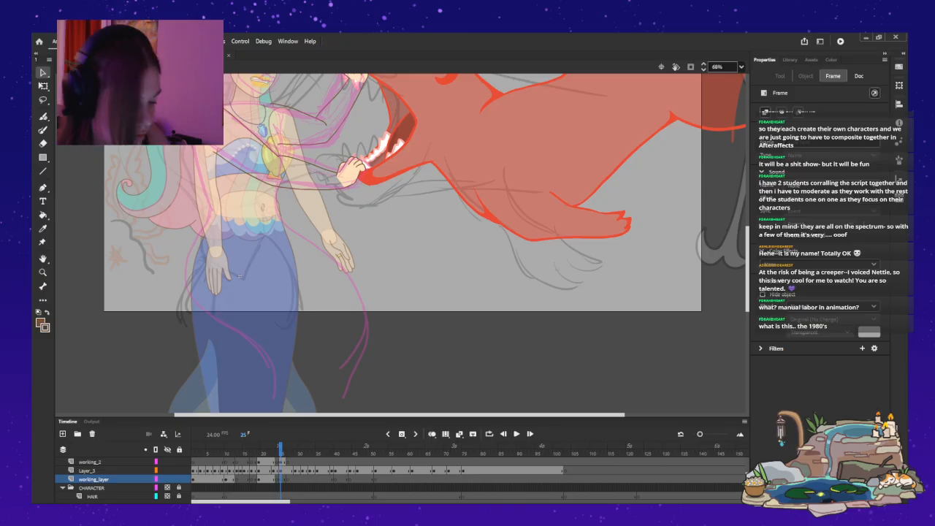
key("b")
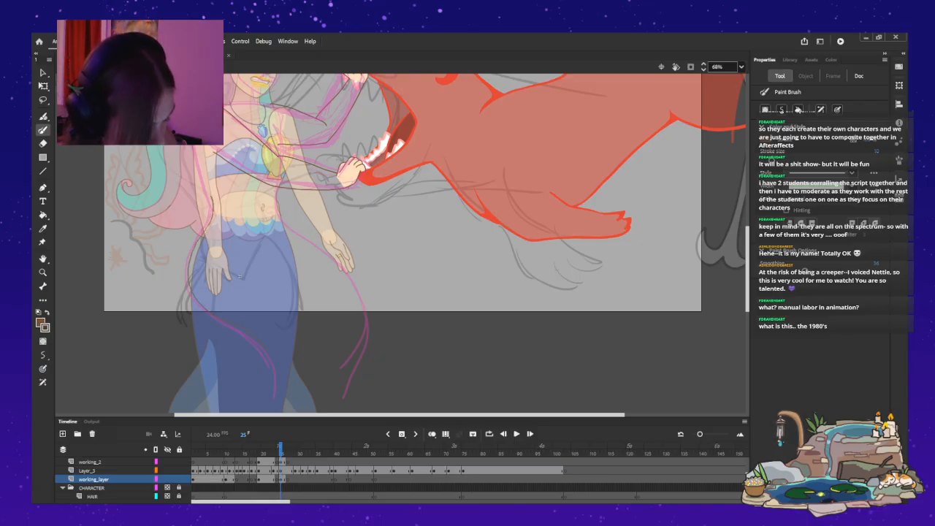
left_click_drag(278, 193, 344, 291)
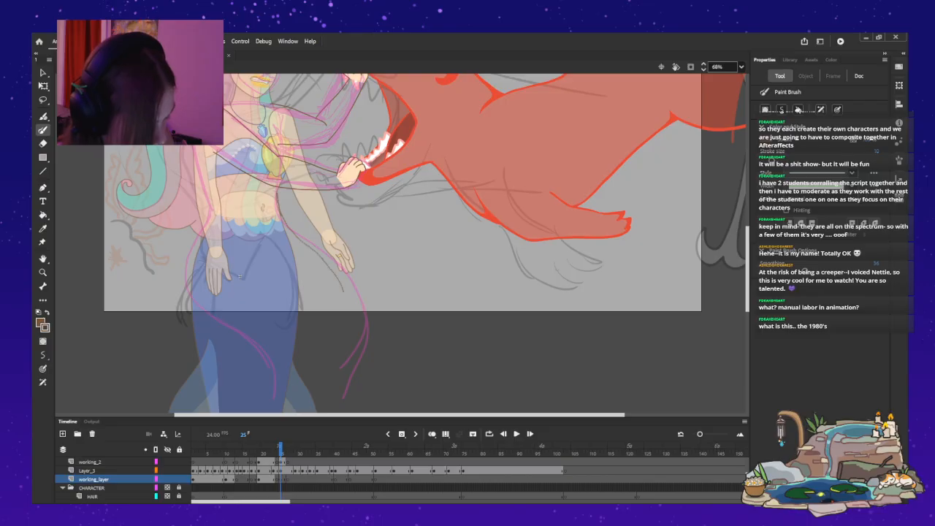
key("ctrl+z")
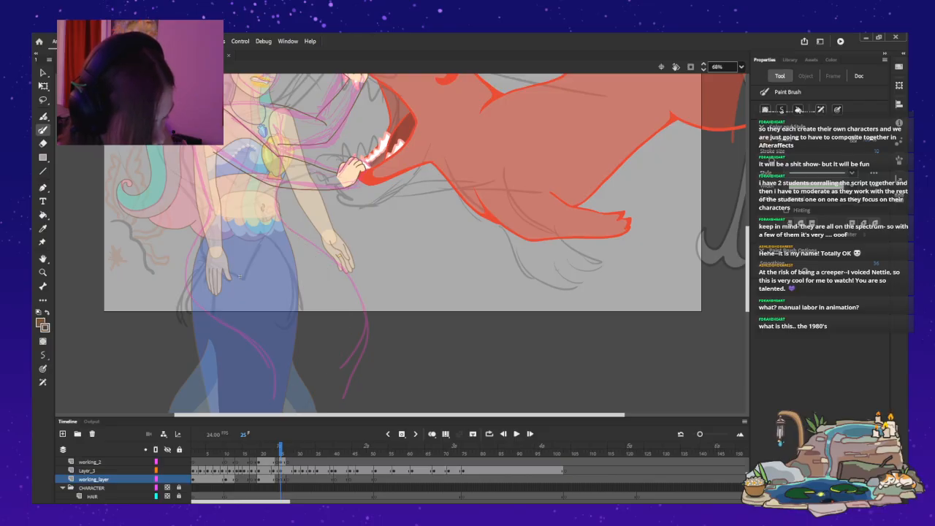
mouse_move(276, 201)
left_mouse_down()
mouse_move(351, 274)
mouse_move(365, 304)
left_mouse_up()
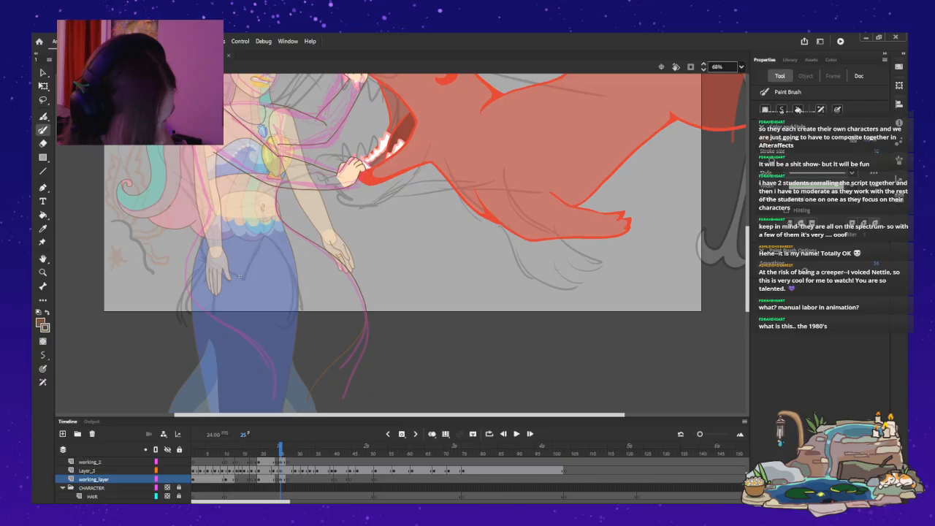
mouse_move(213, 211)
left_mouse_down()
mouse_move(193, 274)
mouse_move(266, 352)
left_mouse_up()
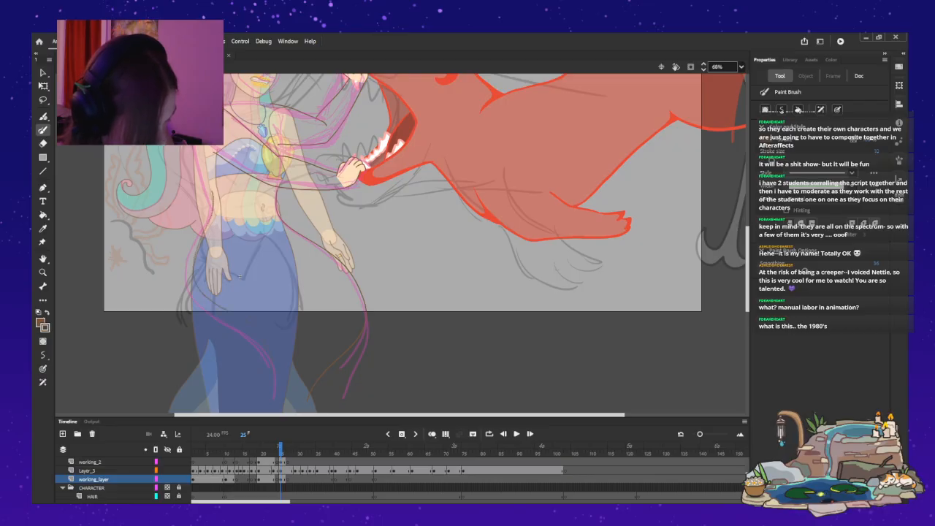
Delete the brown curve on the otter-facing side of the tail at frame 25 and redraw it as a longer sweep from the waist.
key("v")
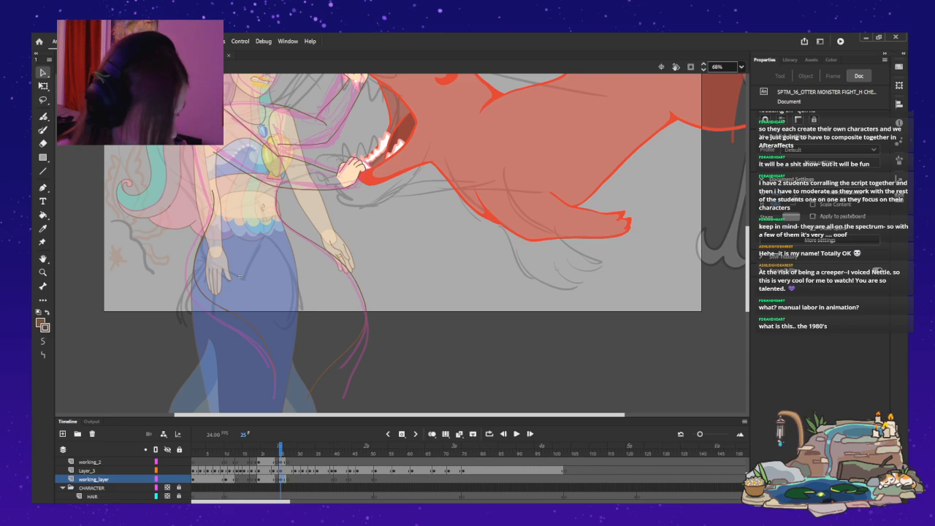
left_click(240, 276)
key("Delete")
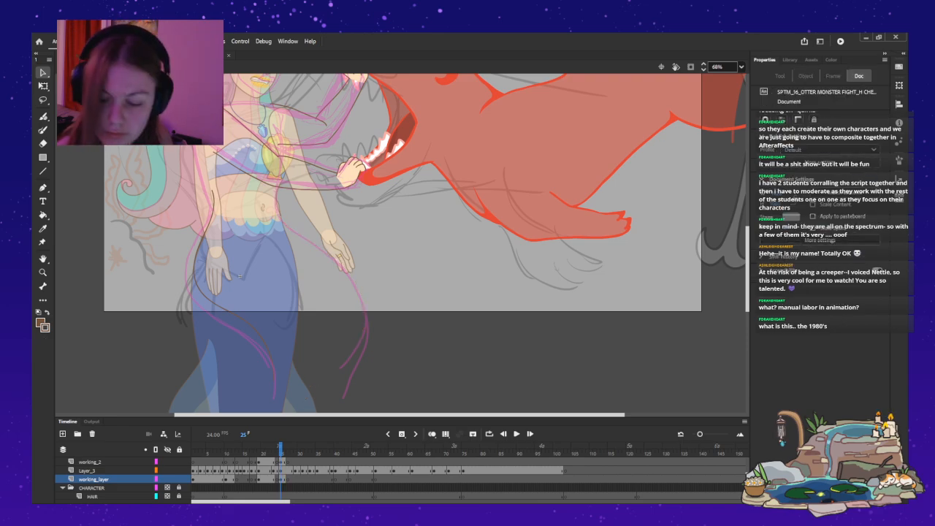
key("y")
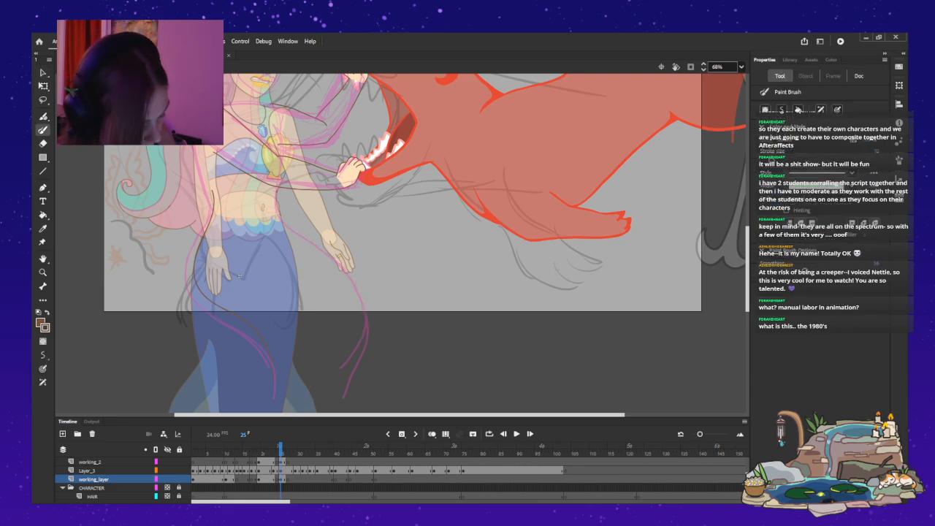
mouse_move(309, 247)
left_mouse_down()
mouse_move(360, 315)
mouse_move(317, 410)
left_mouse_up()
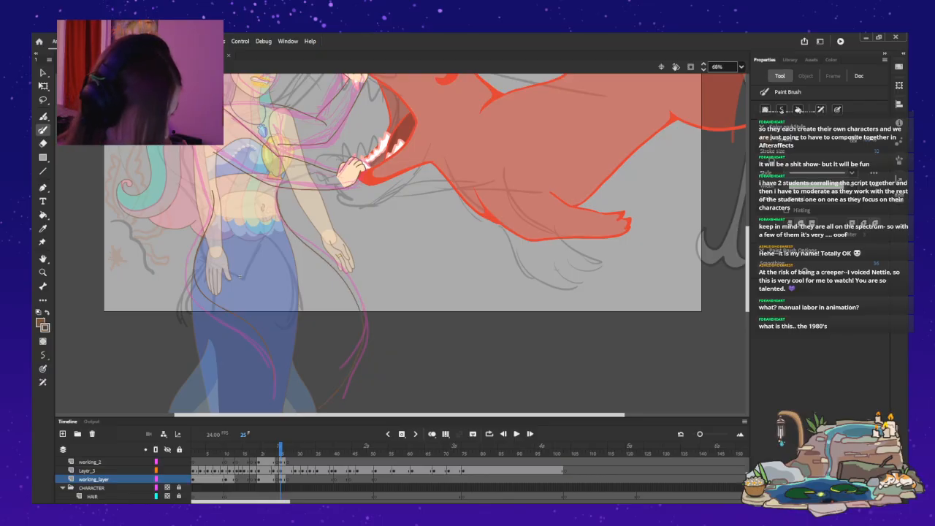
key("Return")
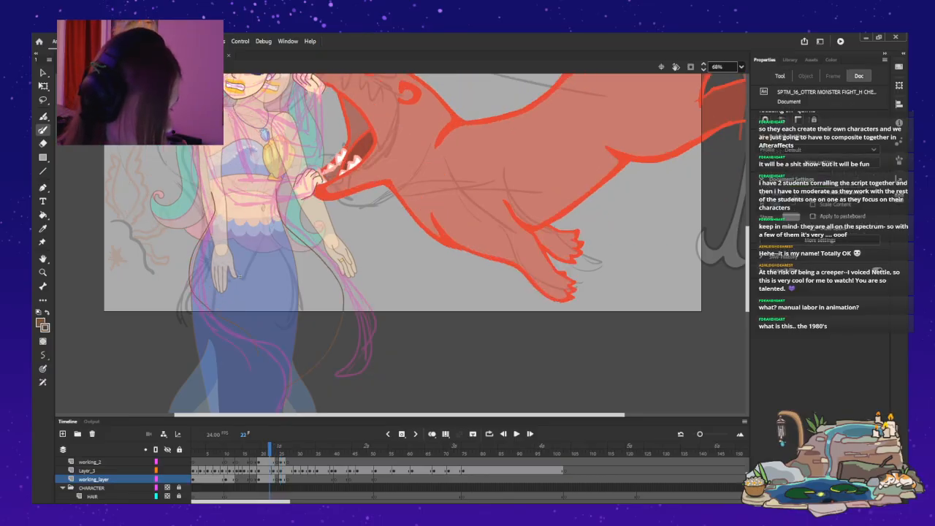
key("v")
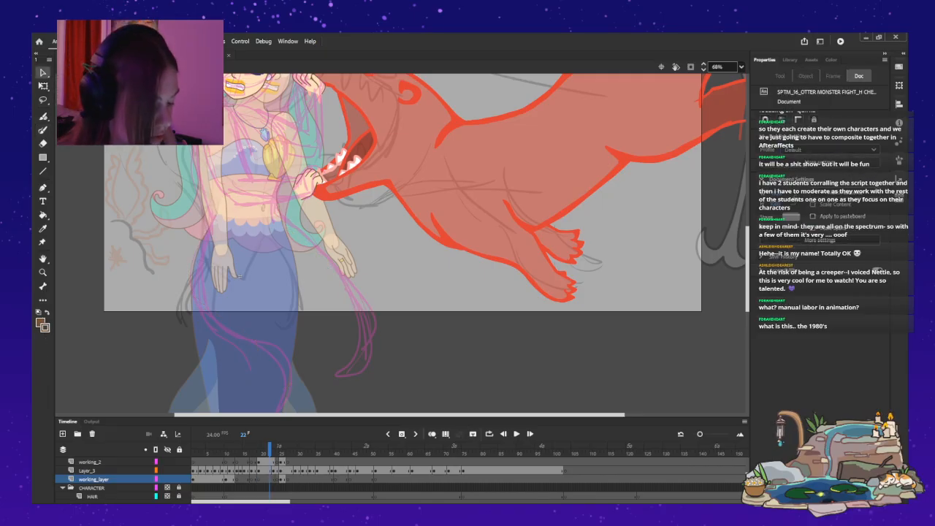
key("b")
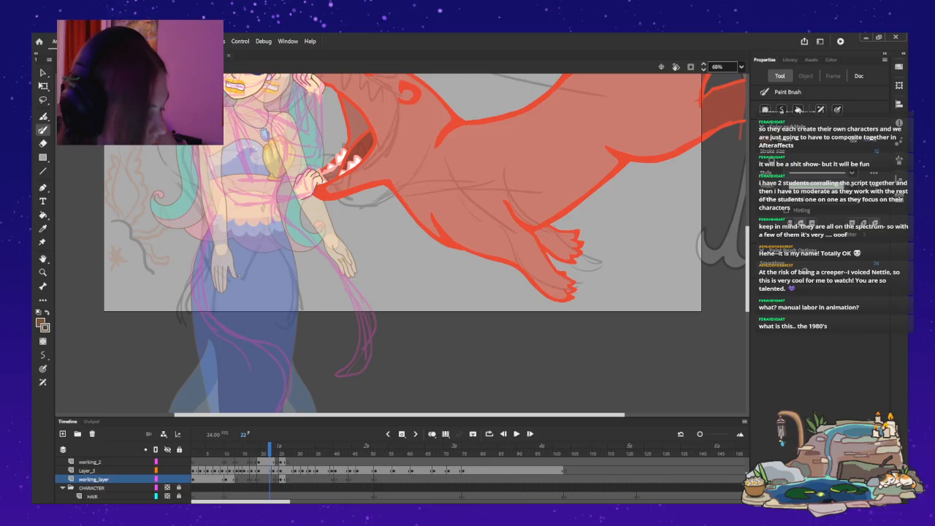
mouse_move(276, 196)
left_mouse_down()
mouse_move(298, 225)
mouse_move(347, 251)
mouse_move(358, 307)
left_mouse_up()
key("ctrl+z")
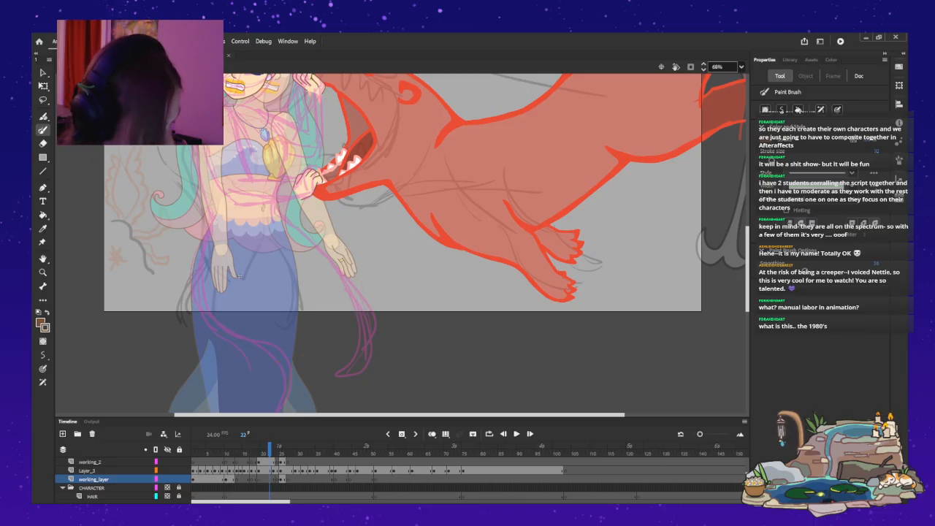
mouse_move(282, 224)
left_mouse_down()
mouse_move(329, 251)
mouse_move(372, 310)
left_mouse_up()
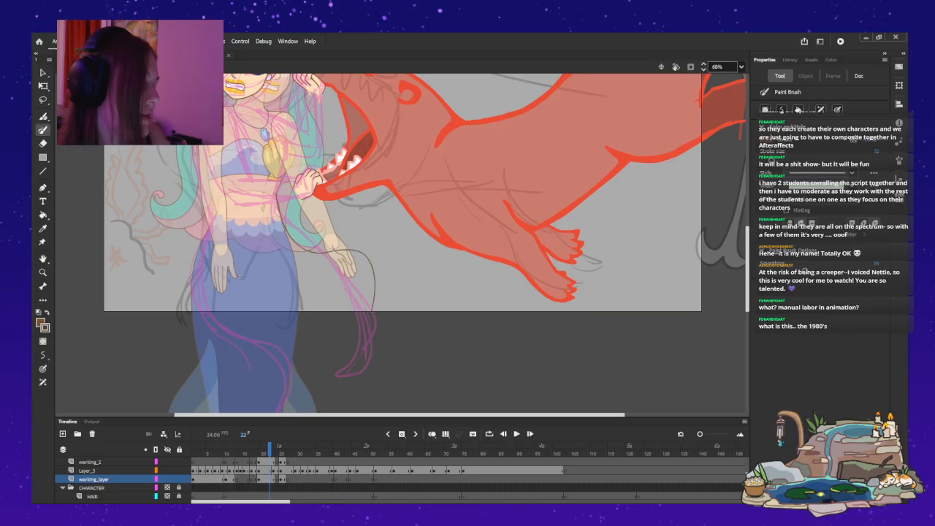
key("ctrl+z")
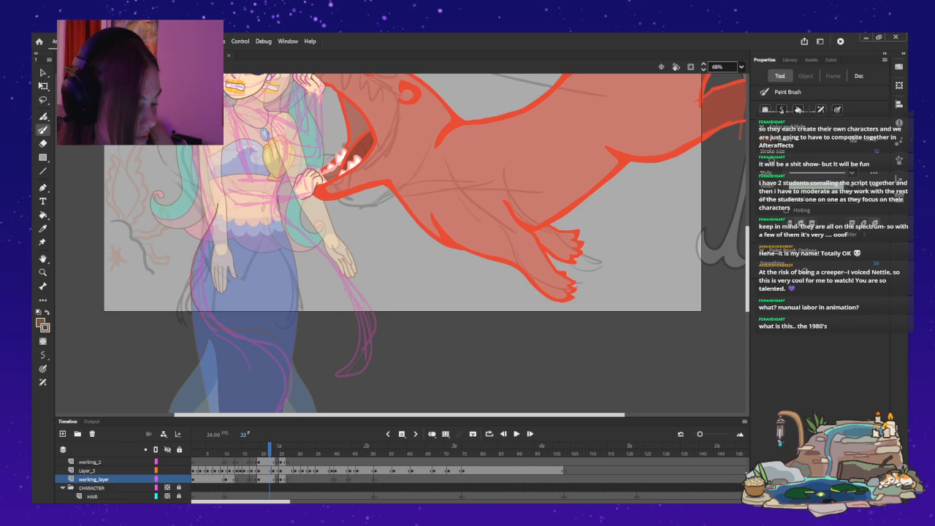
left_click_drag(308, 237, 292, 408)
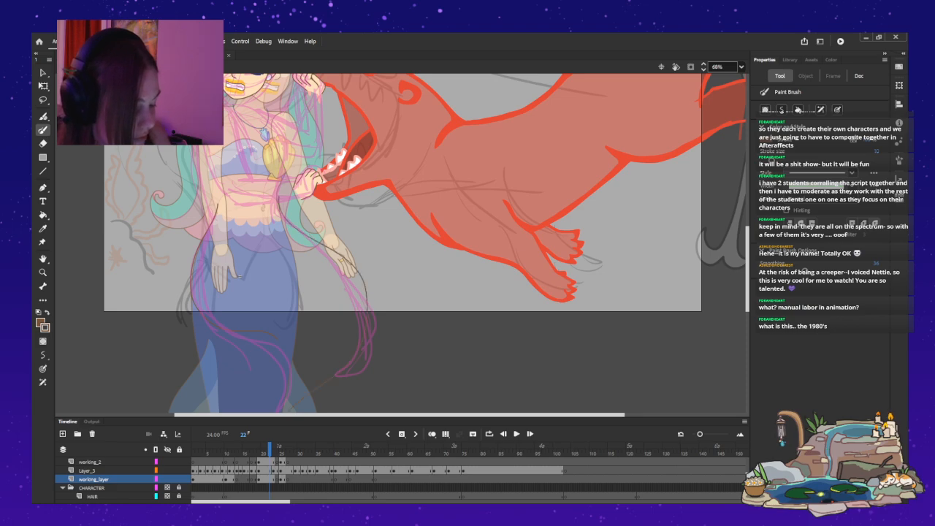
key("ctrl+z")
mouse_move(286, 221)
left_mouse_down()
mouse_move(348, 258)
mouse_move(365, 311)
left_mouse_up()
key("ctrl+z")
key(".")
key(".")
key("ctrl+z")
left_click_drag(214, 192, 196, 310)
left_click_drag(278, 188, 292, 378)
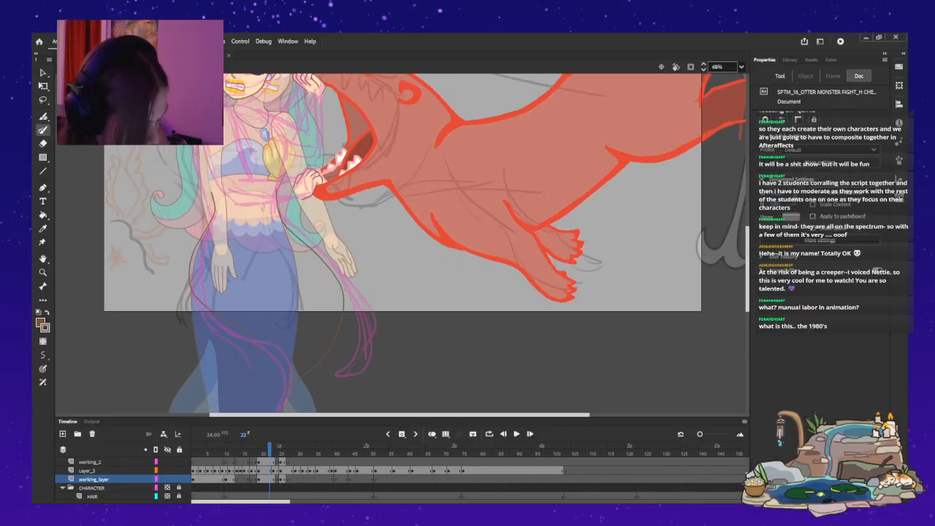
Draw a wide outward-bowing brown tail curve on the mermaid's otter-facing side on working_layer at frame 20, starting from a blank keyframe.
left_click(263, 462)
key("Delete")
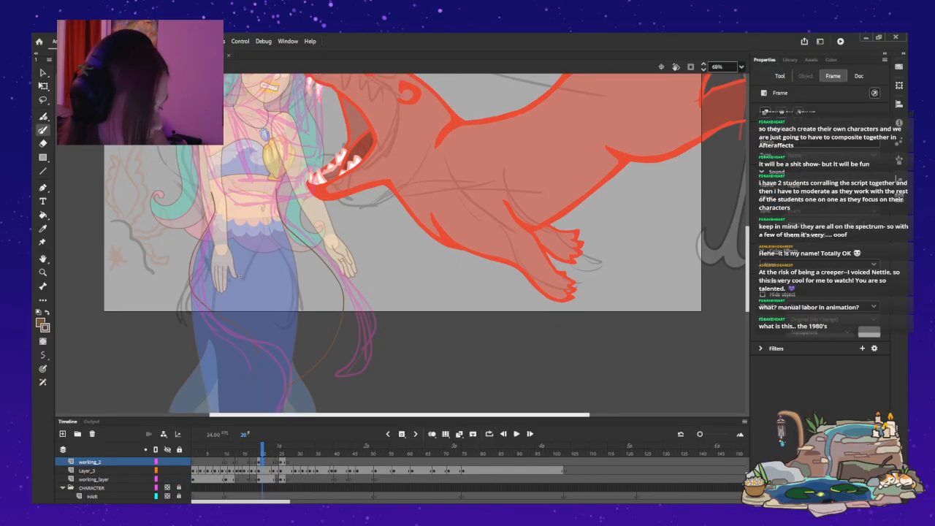
key("ctrl+z")
key("ctrl+z")
key("ctrl+z")
key("ctrl+z")
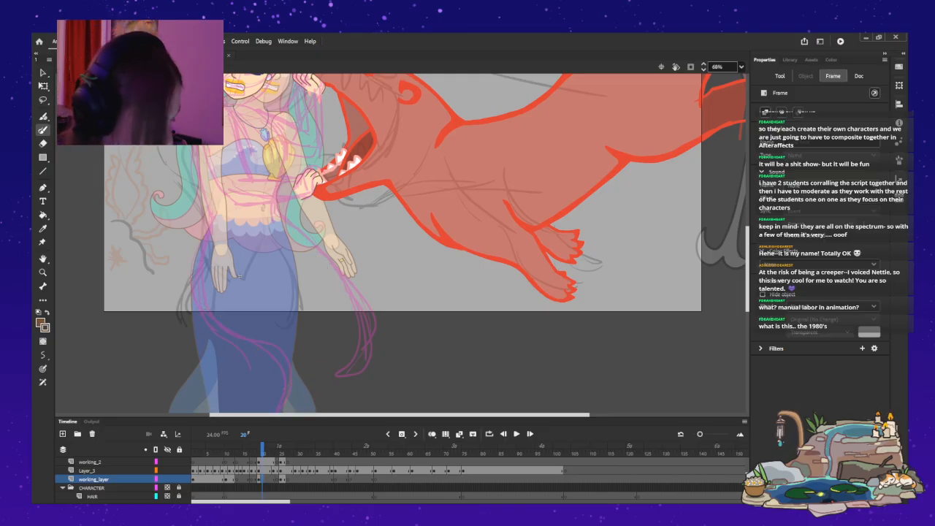
key("ctrl+z")
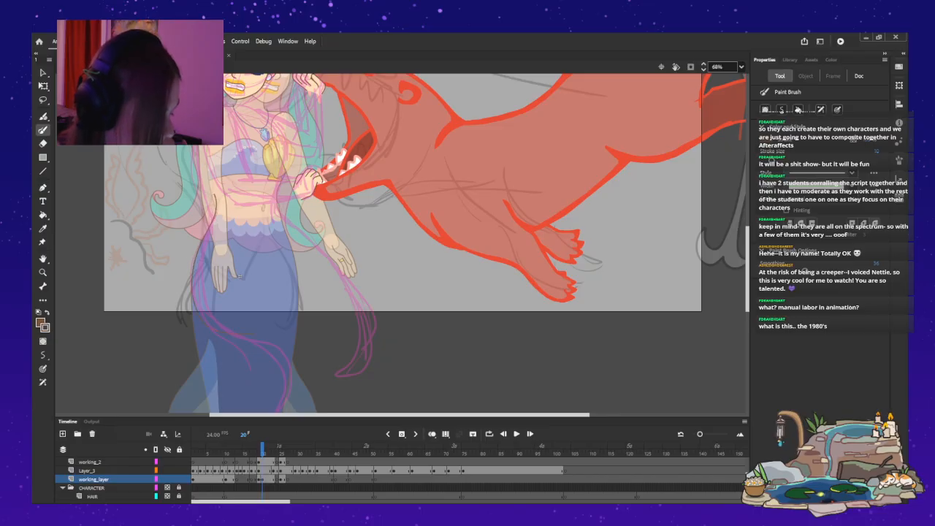
mouse_move(291, 239)
left_mouse_down()
mouse_move(349, 267)
mouse_move(372, 311)
mouse_move(283, 409)
left_mouse_up()
key("ctrl+z")
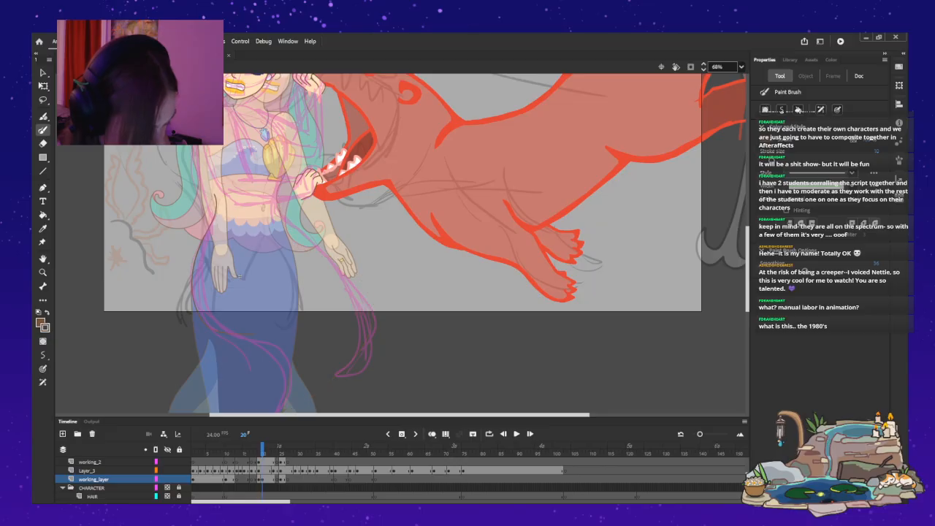
mouse_move(349, 198)
left_mouse_down()
mouse_move(363, 252)
mouse_move(292, 358)
left_mouse_up()
key("ctrl+z")
mouse_move(282, 218)
left_mouse_down()
mouse_move(371, 263)
mouse_move(363, 309)
mouse_move(299, 376)
left_mouse_up()
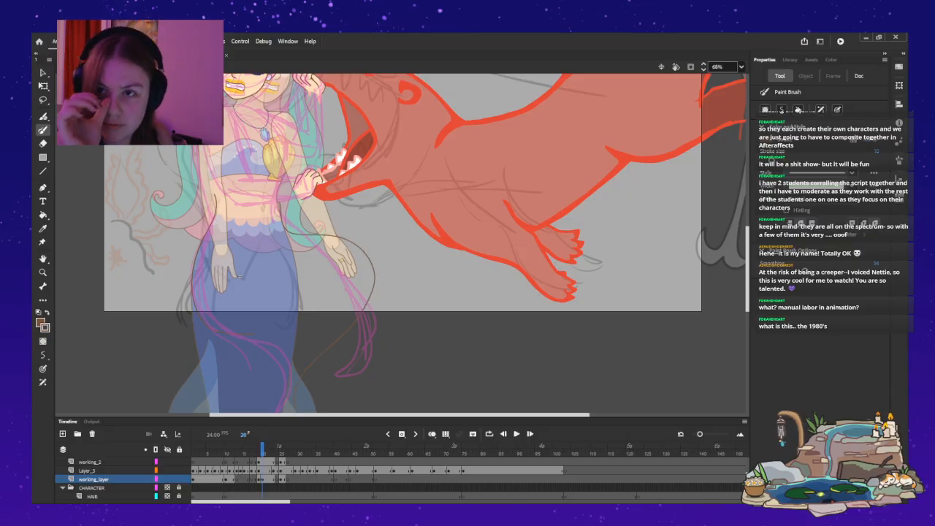
Play back the mermaid's animation from frame 1 to review the brown tail curves against her poses.
key("period")
key("Return")
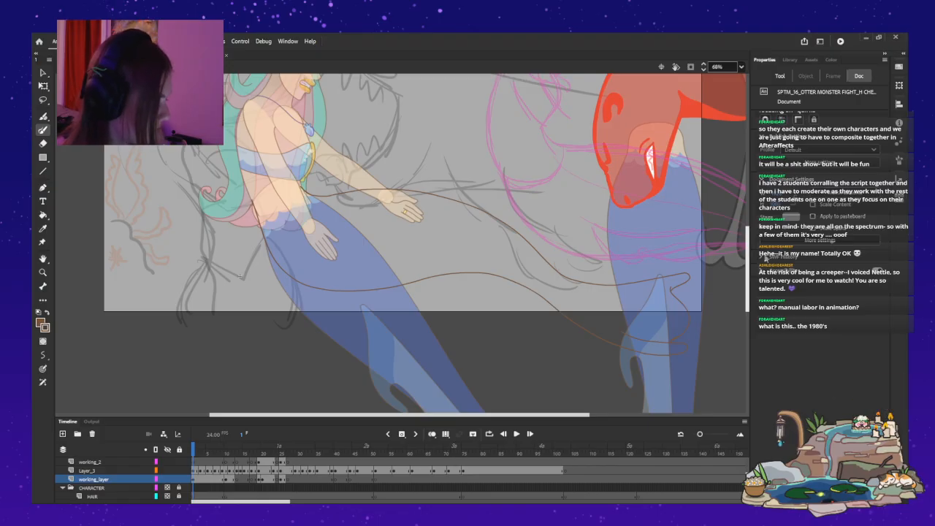
scroll(425, 244, "up", 5)
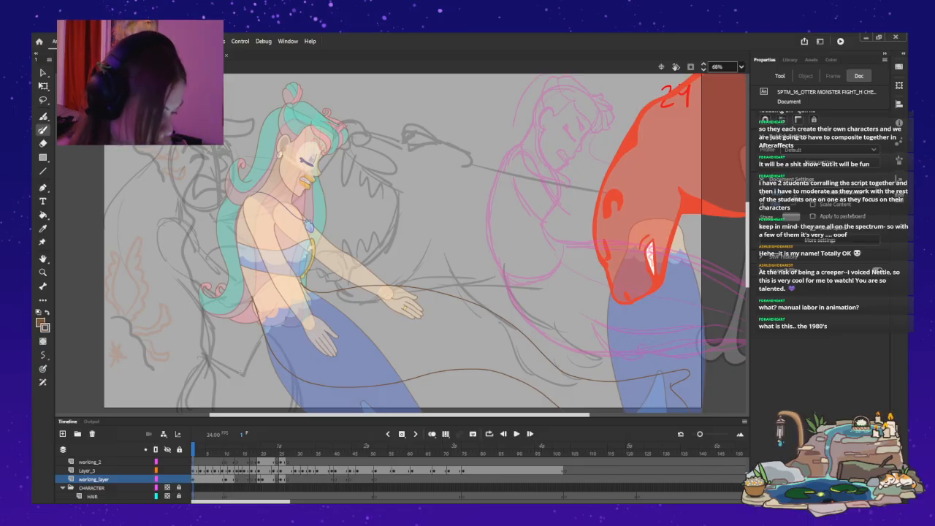
key("Return")
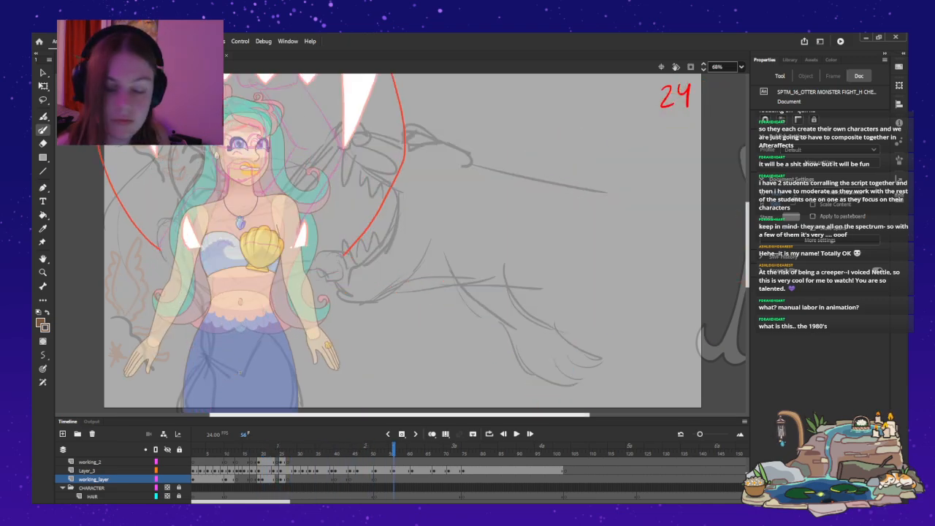
Play the whole shot from frame 1 in the main scene, and reopen the mermaid symbol at working_layer to review its opening frames.
key("ctrl+e")
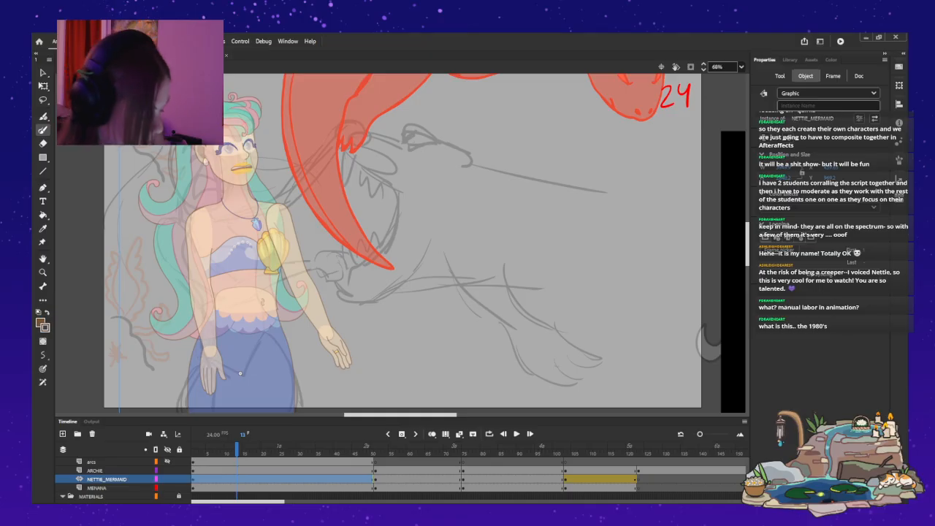
left_click_drag(237, 448, 192, 447)
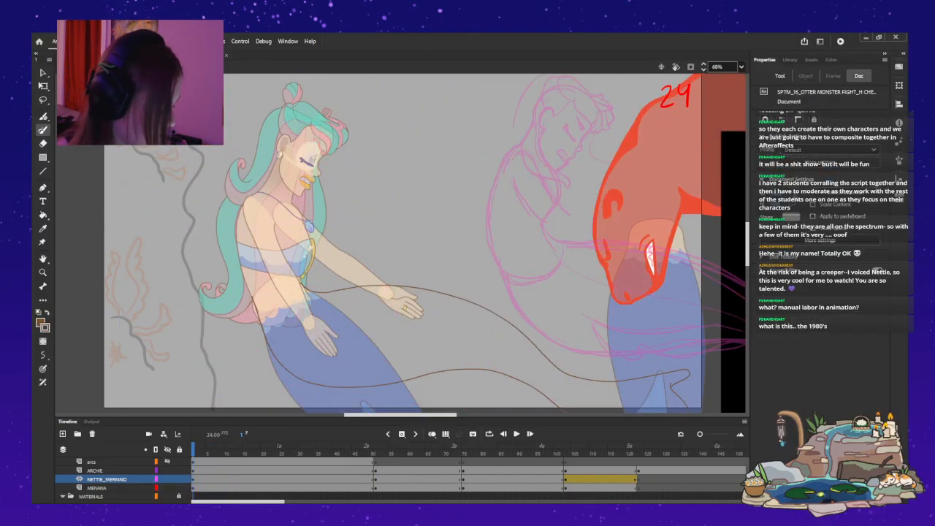
key("Return")
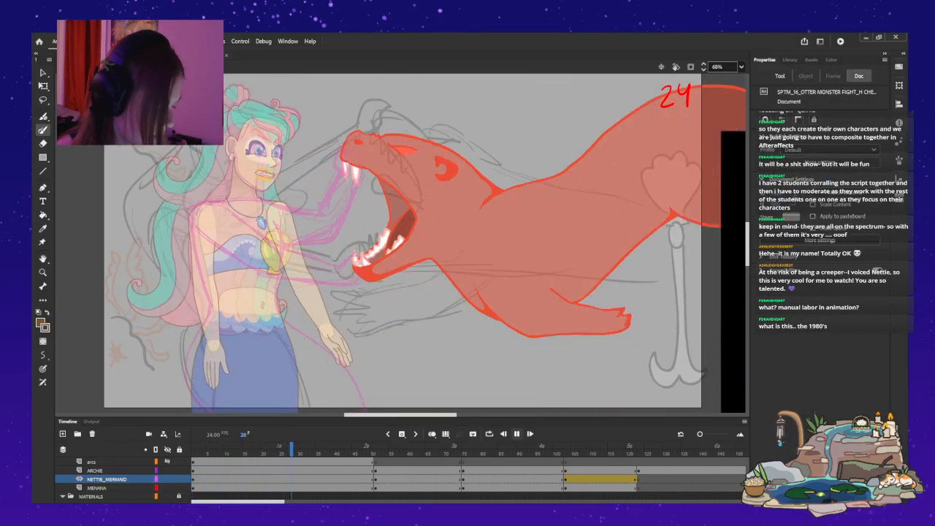
key("Return")
key("v")
double_click(238, 373)
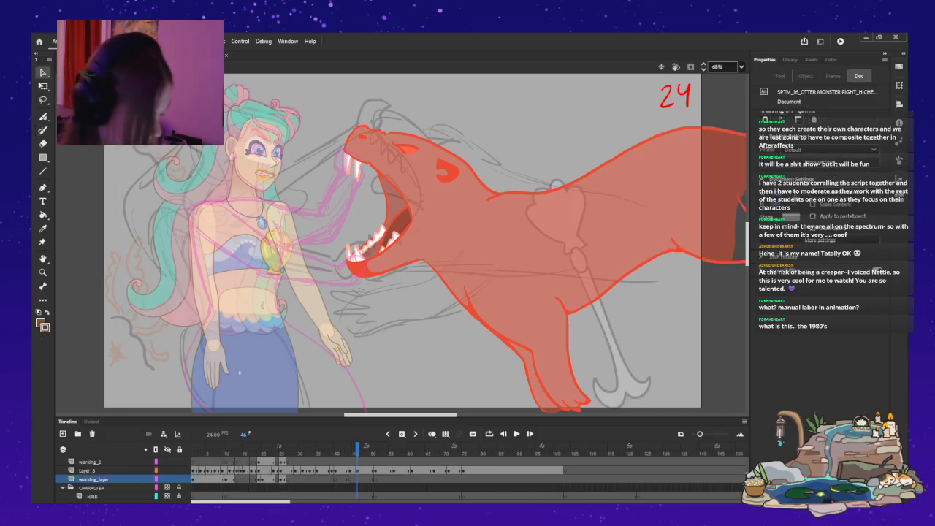
scroll(401, 478, "down", 3)
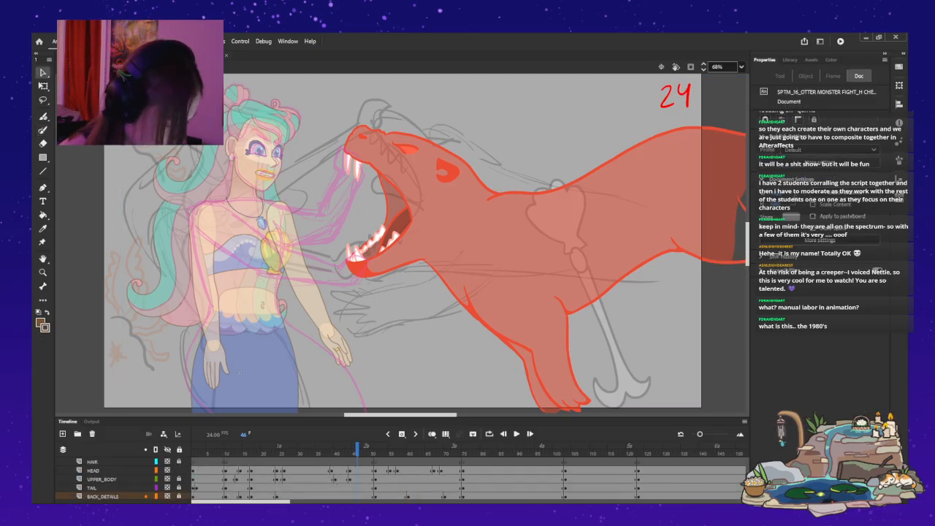
key("Return")
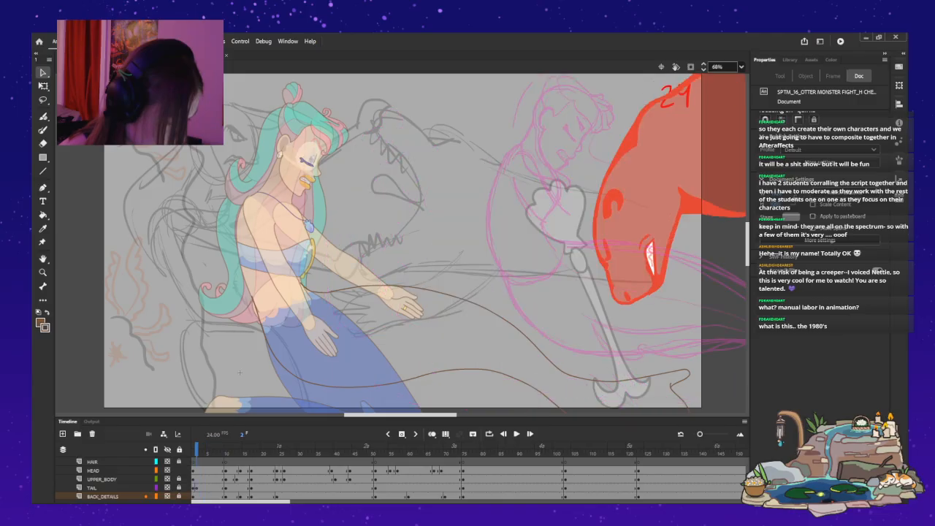
scroll(401, 479, "up", 3)
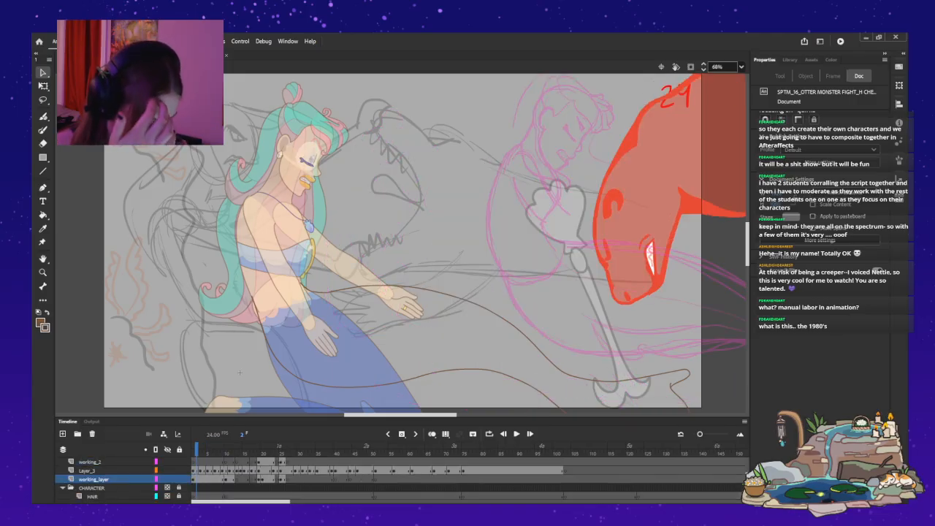
Move working_layer into the CHARACTER folder, placing it above the HAIR layer.
key(".")
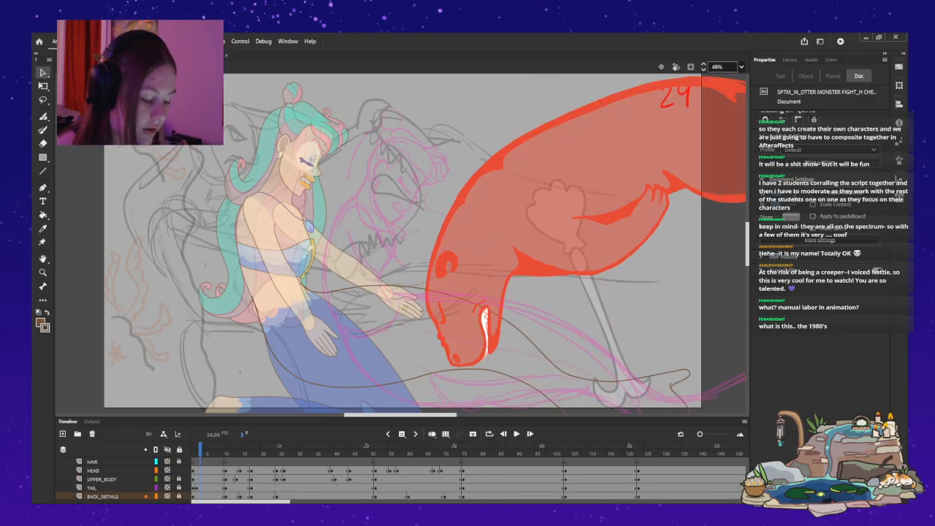
scroll(401, 478, "up", 1)
key("F6")
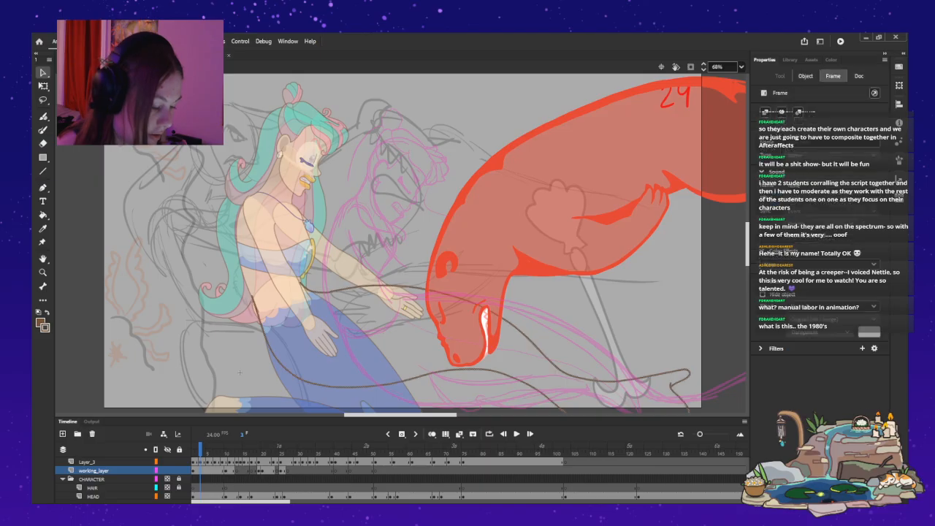
left_click(93, 471)
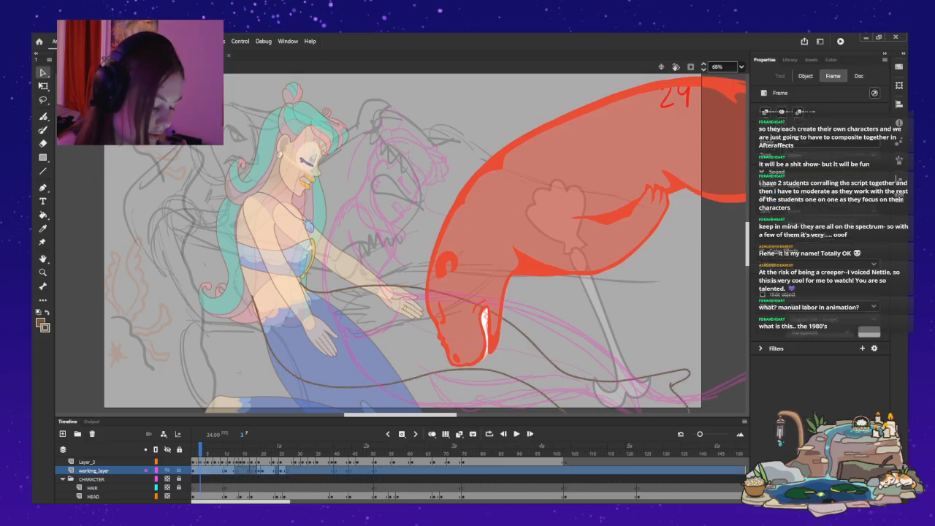
left_click_drag(93, 470, 95, 482)
left_click(240, 372)
Unlock the layers in the CHARACTER folder and insert keyframes across them at frame 3.
key(".")
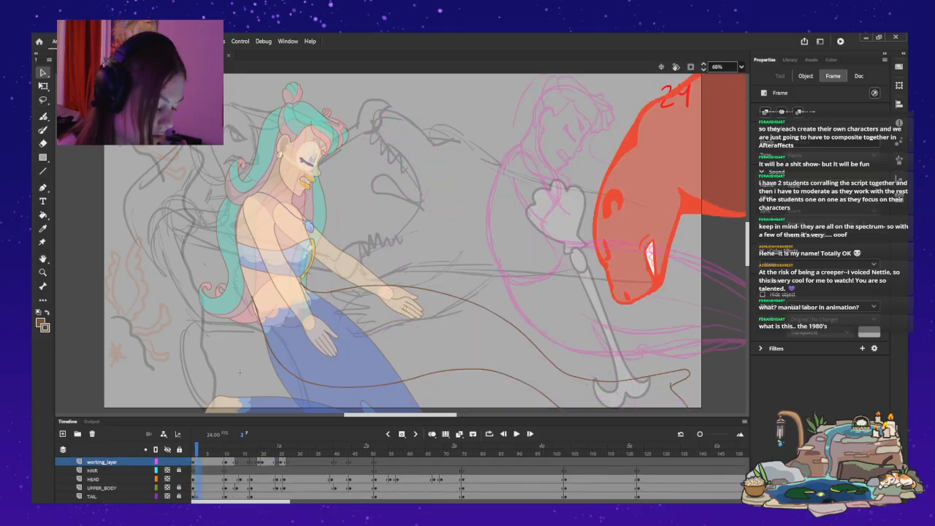
key(".")
key(".")
key(".")
key(".")
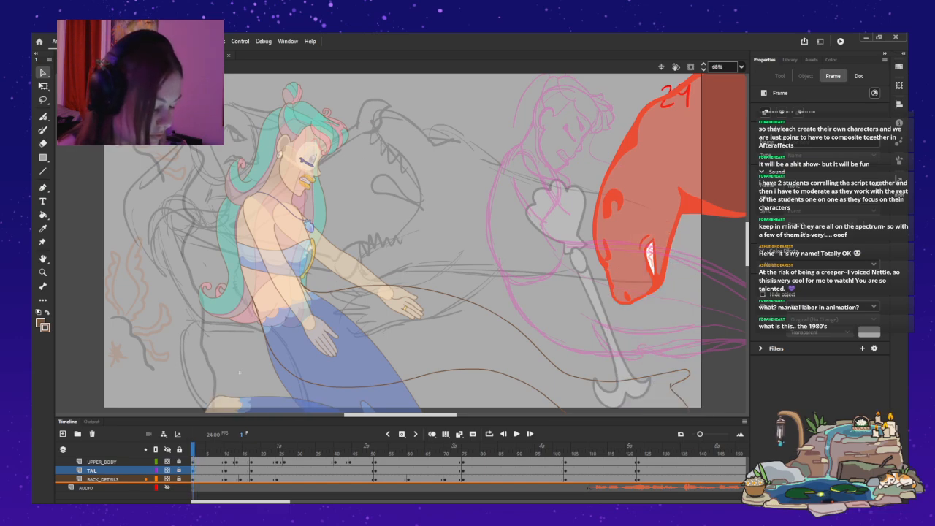
key("Down")
scroll(400, 478, "up", 3)
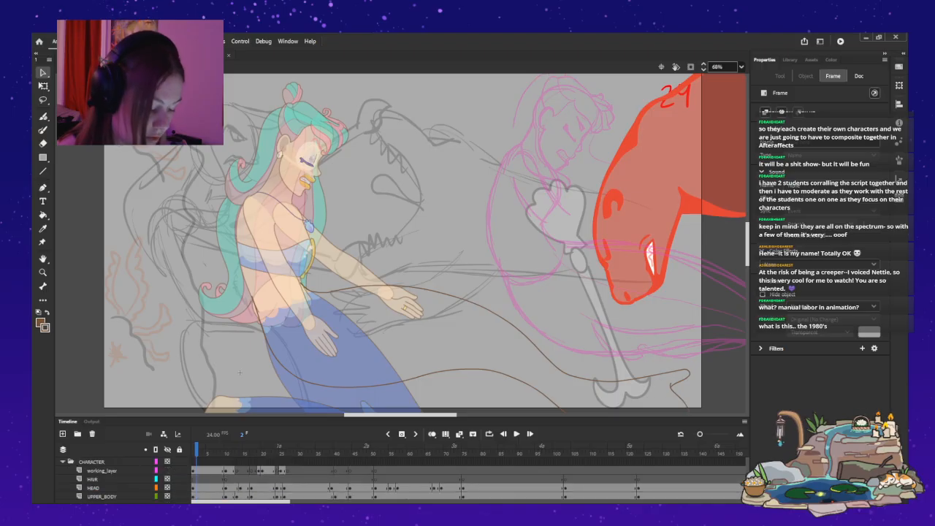
key(".")
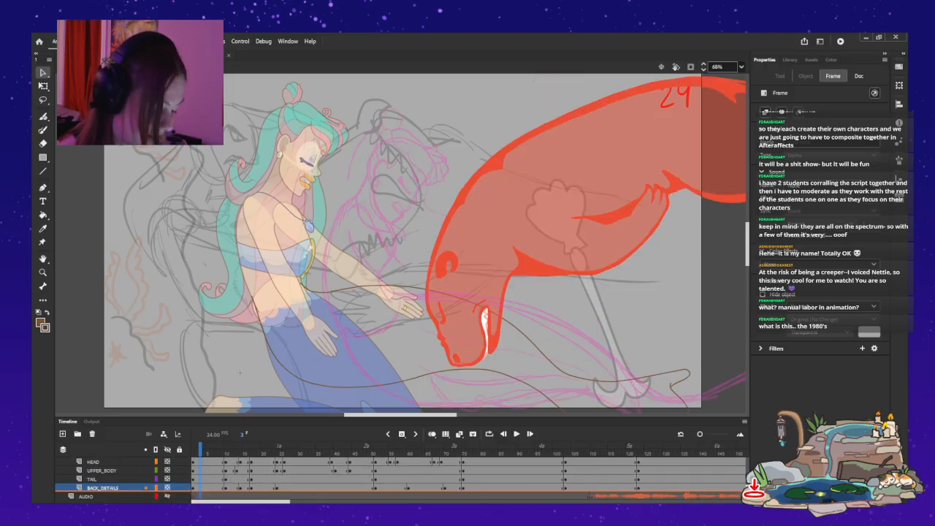
Try to move the whole mermaid with her tail curves closer to the otter monster at frame 3.
key("ctrl+a")
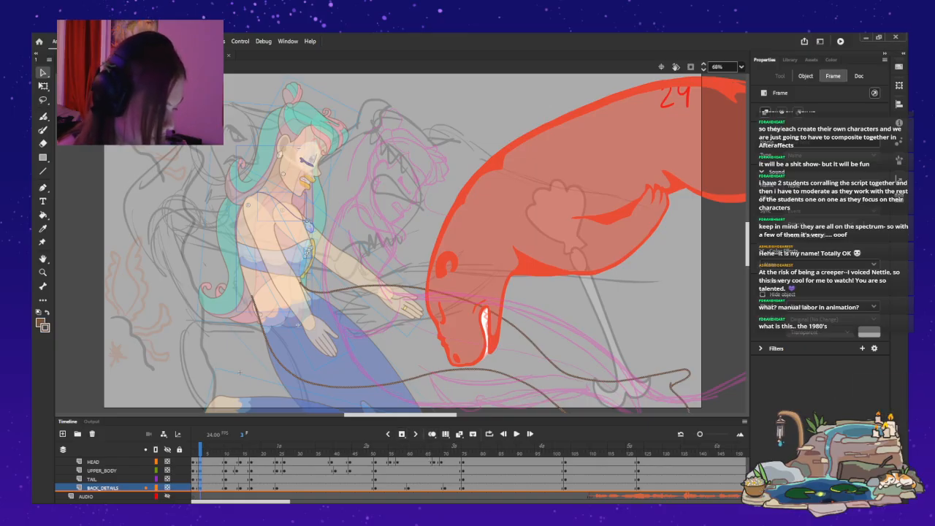
key("q")
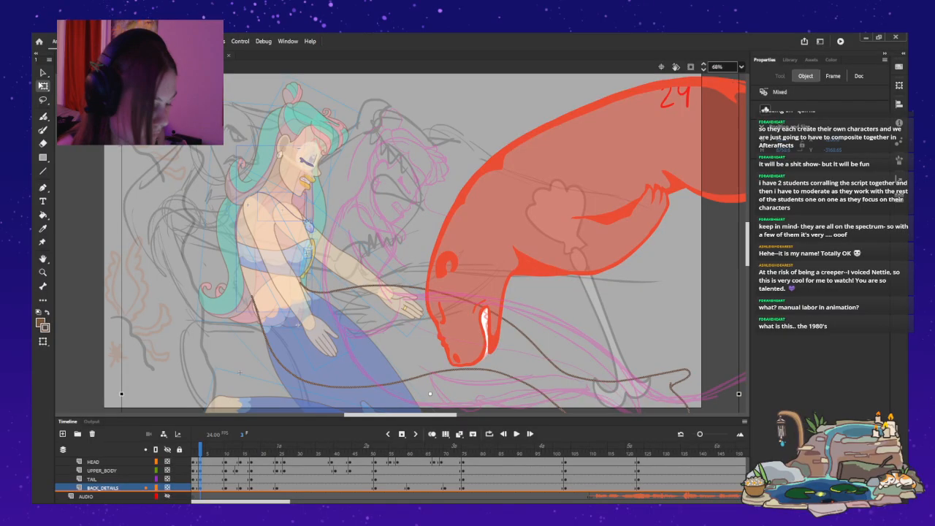
left_click_drag(292, 255, 406, 286)
key("period")
key("period")
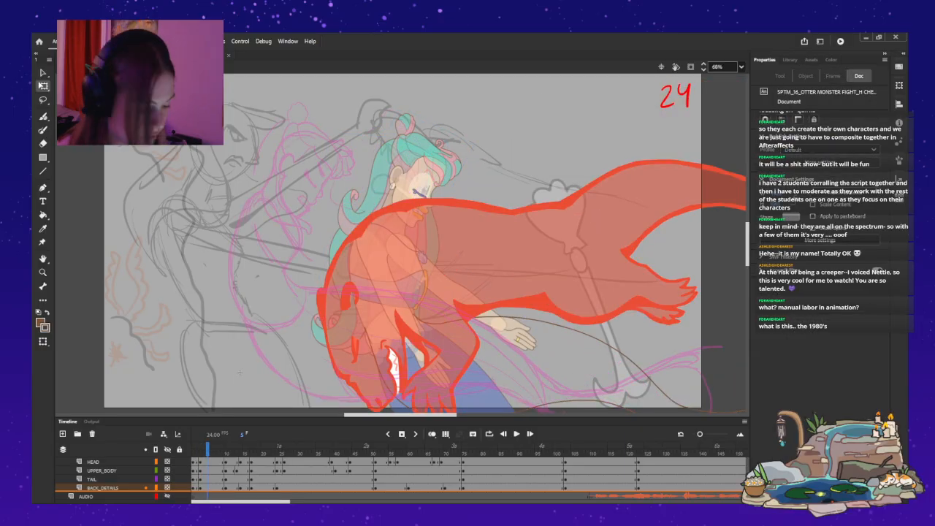
key("comma")
key("comma")
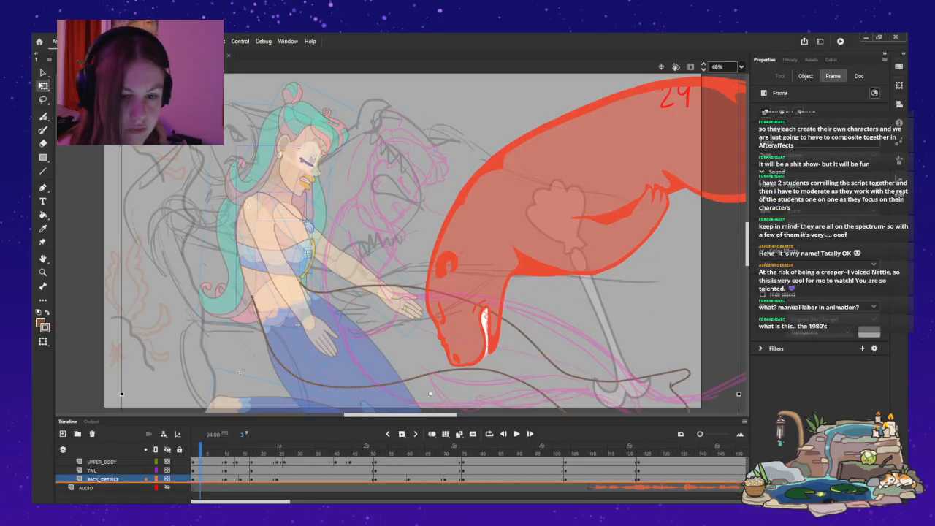
Step back and forth through frames 1 to 9 to compare the mermaid's placement with the pink sketch and red otter.
key("period")
key("period")
key("period")
key("period")
key("period")
key("period")
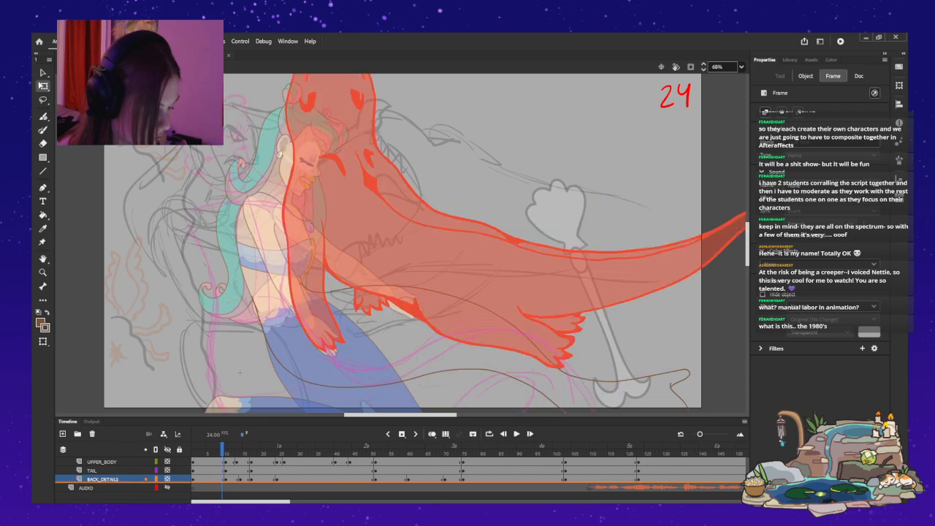
key("comma")
key("comma")
key("comma")
key("comma")
key("comma")
key("comma")
key("period")
key("period")
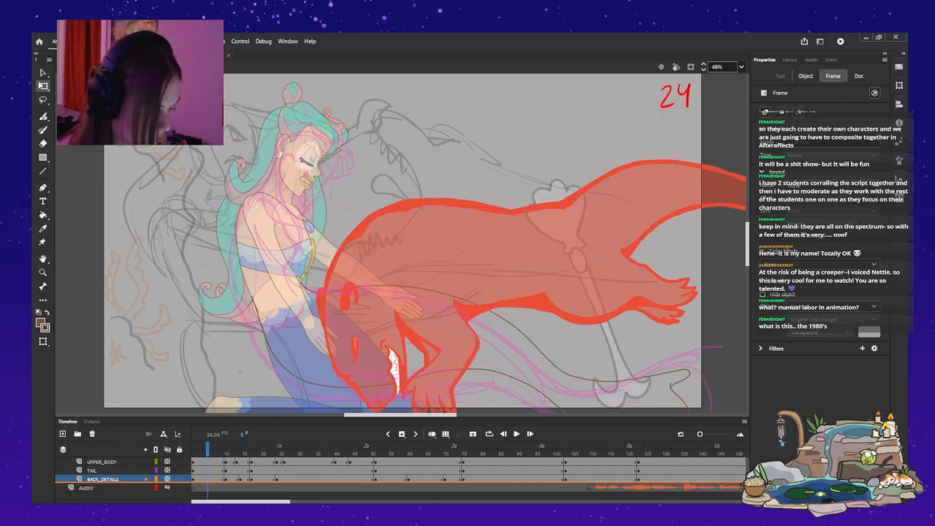
key("comma")
key("comma")
key("comma")
key("comma")
key("period")
key("period")
key("period")
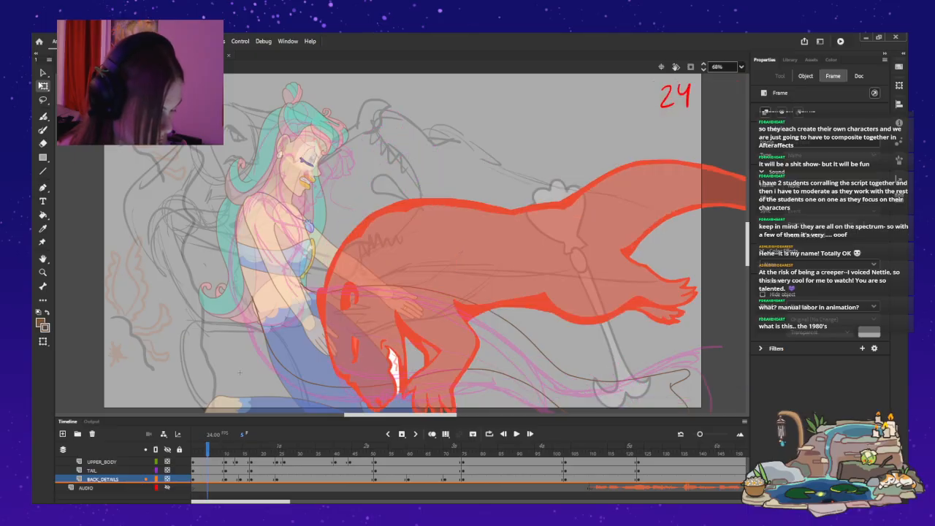
left_click(240, 373)
key("comma")
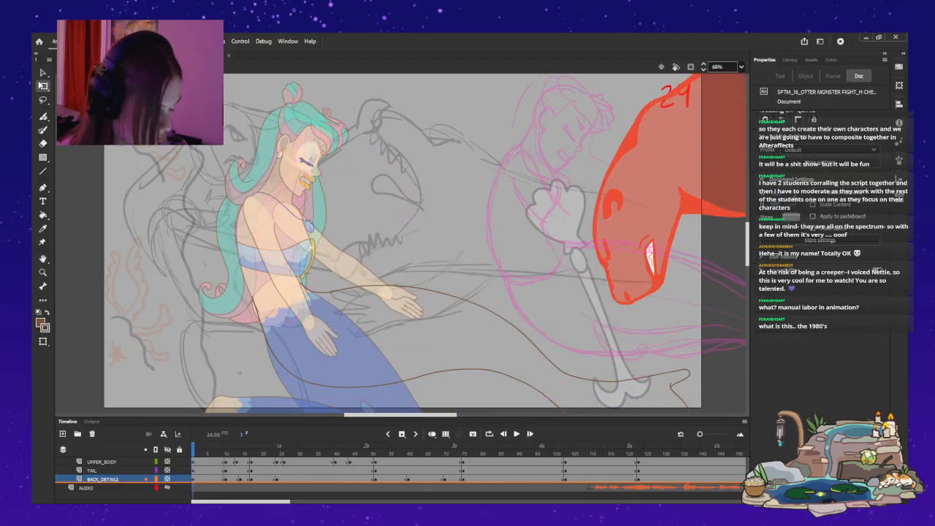
key("comma")
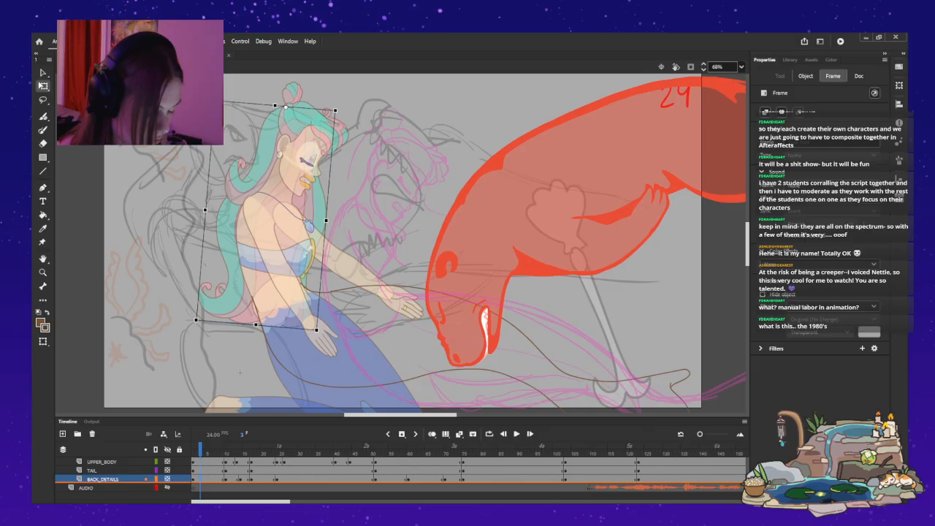
key("comma")
key("period")
key("period")
key("comma")
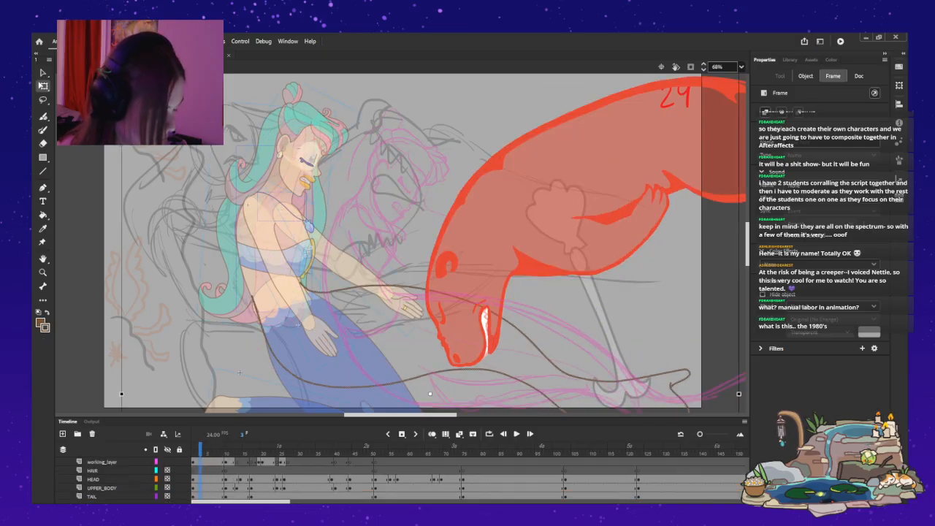
key("comma")
key("comma")
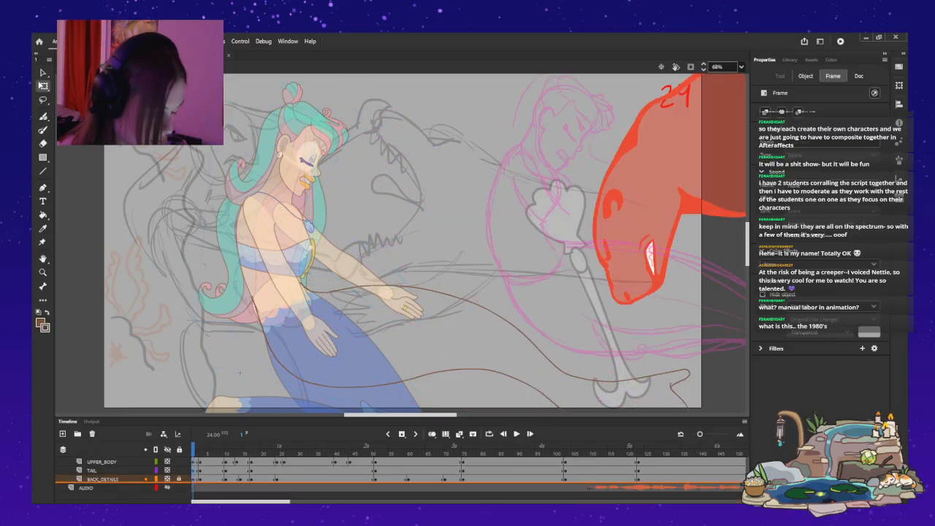
Move the entire mermaid and her brown tail curves at frame 1 onto the pink sketch beside the red otter's head.
key("period")
key("comma")
key("ctrl+a")
left_click_drag(307, 252, 576, 266)
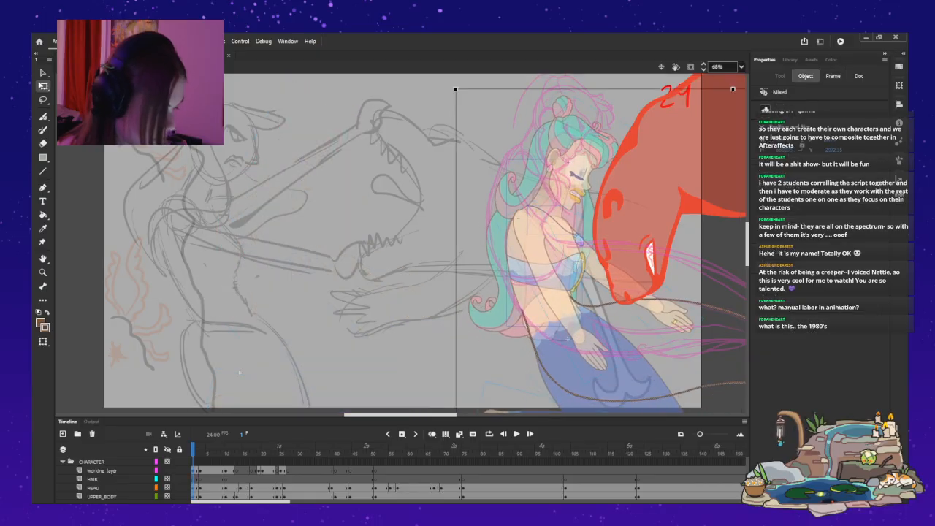
mouse_move(453, 86)
left_mouse_down()
mouse_move(424, 112)
mouse_move(441, 94)
left_mouse_up()
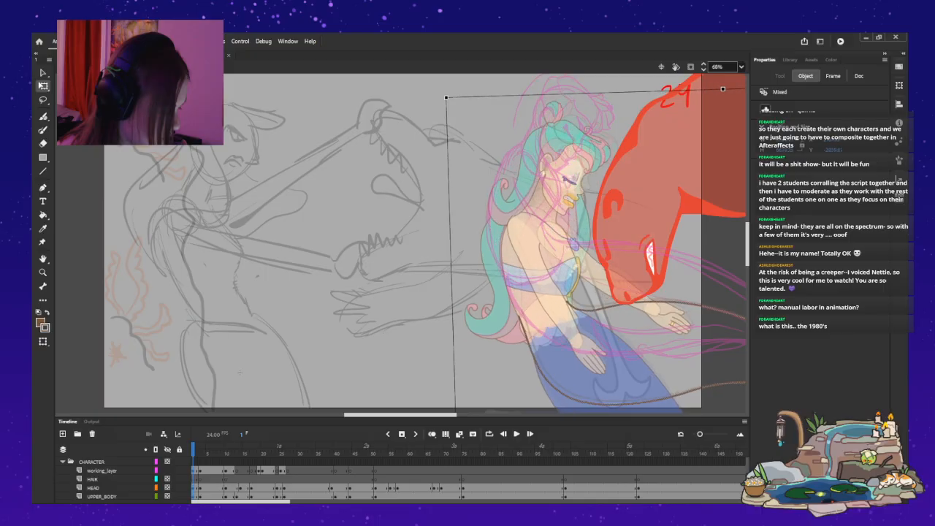
left_click_drag(562, 267, 577, 252)
Insert keyframes across the CHARACTER folder's layers at frame 5.
scroll(132, 488, "down", 1)
scroll(109, 478, "down", 2)
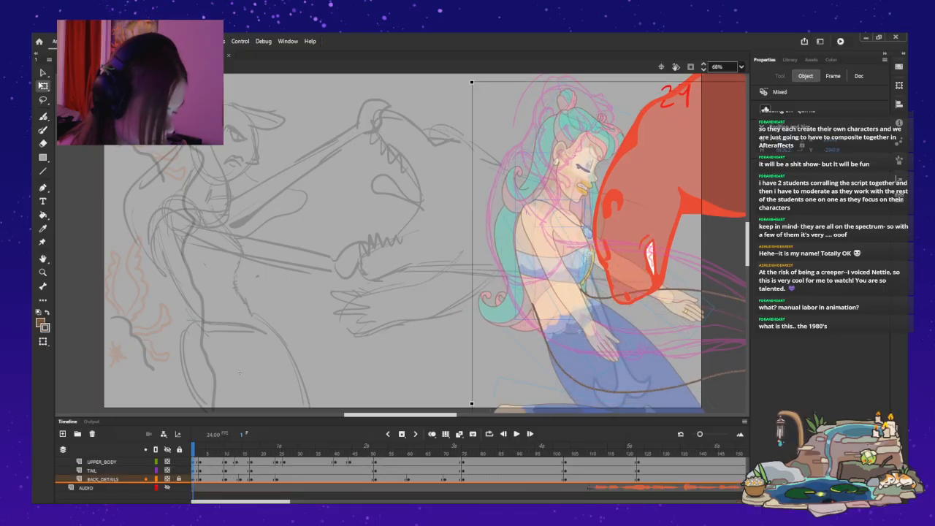
left_click(210, 479)
scroll(211, 479, "up", 3)
left_click(205, 479)
key("period")
left_click(238, 372)
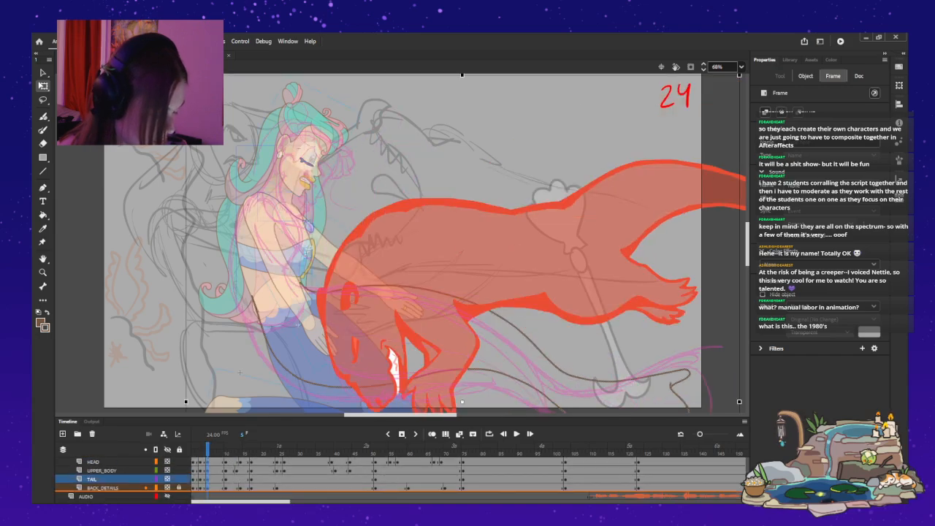
Move the whole mermaid onto the pink sketch at frame 3 and rotate her slightly counterclockwise so she leans back.
key("comma")
key("comma")
scroll(205, 479, "up", 3)
left_click_drag(306, 251, 422, 295)
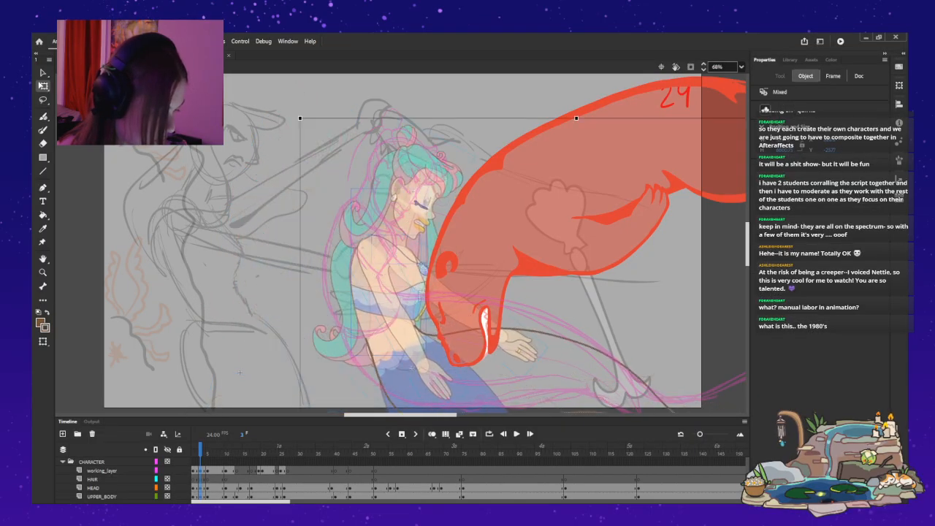
left_click_drag(296, 114, 238, 177)
left_click_drag(380, 307, 396, 301)
Nudge the tilted mermaid at frame 3 in small increments, slightly up and away from the otter monster.
key("Up")
key("Up")
key("Up")
key("Up")
key("Up")
key("Up")
key("Up")
key("Up")
key("Up")
key("Up")
key("Up")
key("Up")
key("Up")
key("Up")
key("Up")
key("Up")
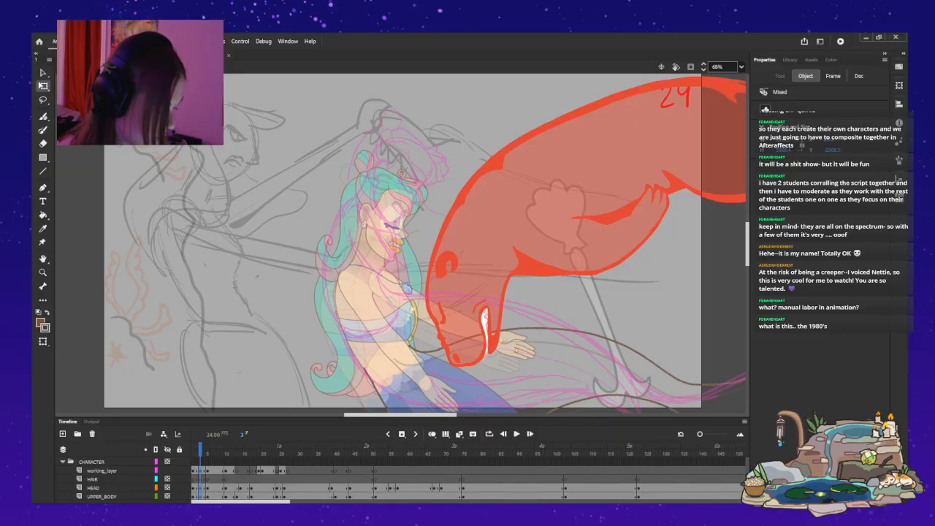
key("Right")
key("Right")
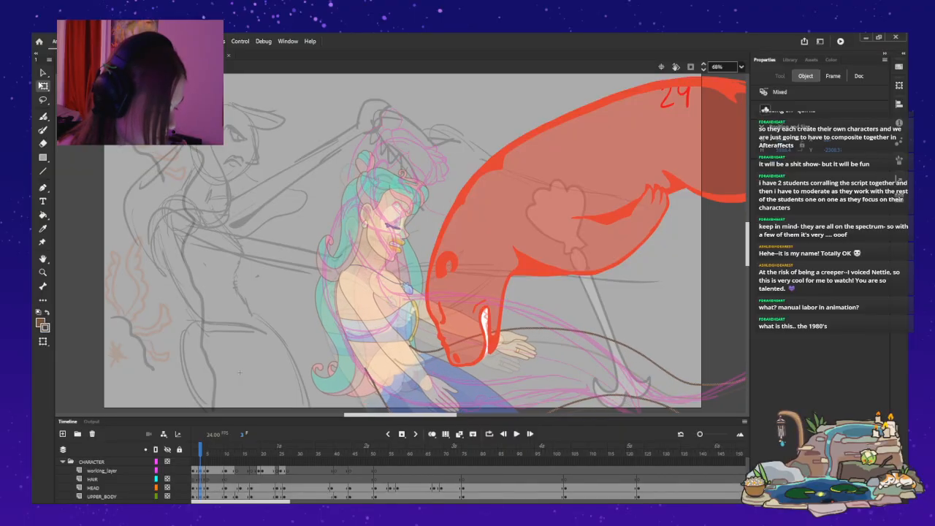
key("Left")
key("Left")
key("Left")
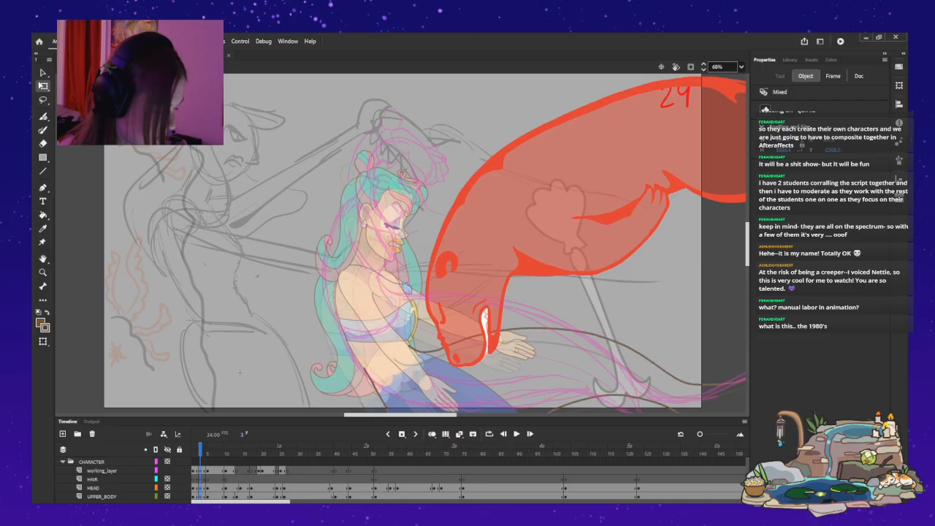
key("Up")
key("Up")
key("Up")
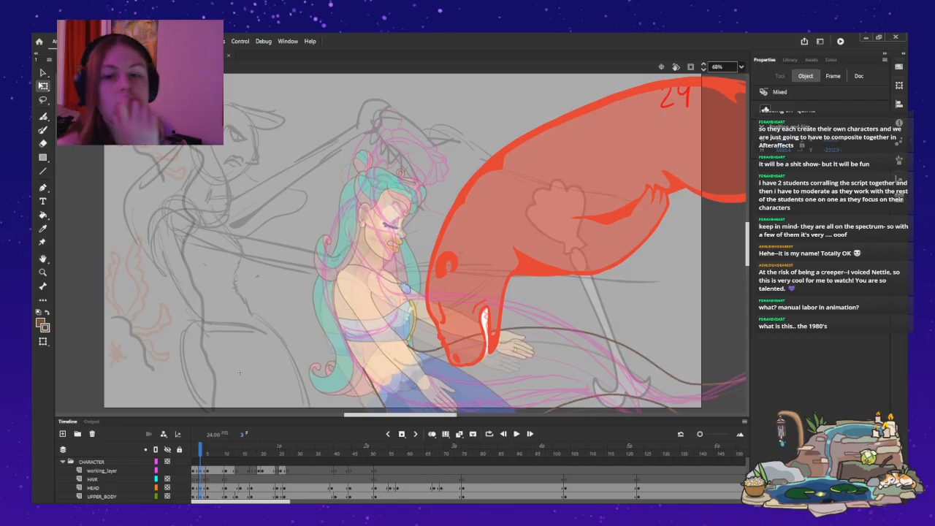
Reposition the mermaid at frame 3 in larger increments, settling her higher and slightly farther from the red otter monster.
key("shift+Up")
key("shift+Up")
key("shift+Right")
key("shift+Right")
key("shift+Up")
key("shift+Right")
key("shift+Right")
key("shift+Up")
key("shift+Up")
key("shift+Right")
key("shift+Right")
key("shift+Left")
key("shift+Left")
key("shift+Left")
key("shift+Left")
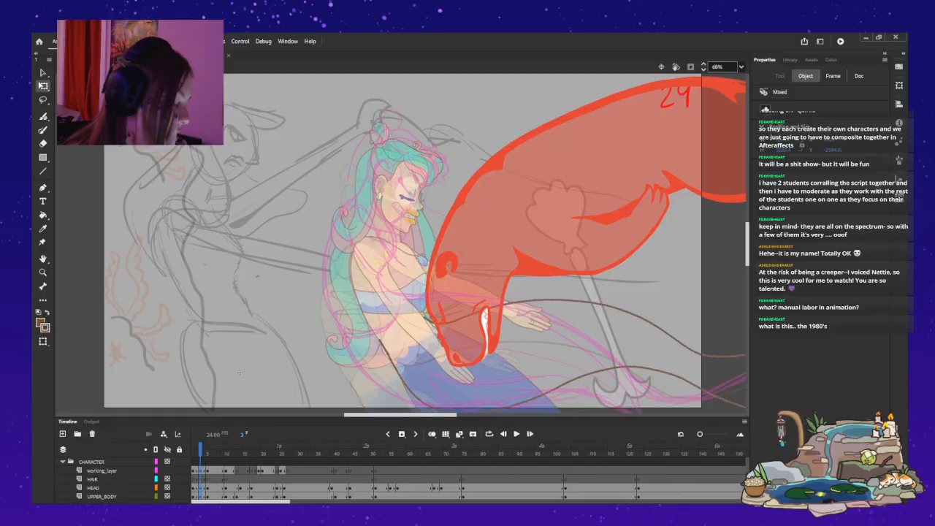
key("shift+Left")
key("shift+Right")
key("shift+Right")
key("shift+Right")
key("shift+Right")
key("shift+Up")
key("shift+Up")
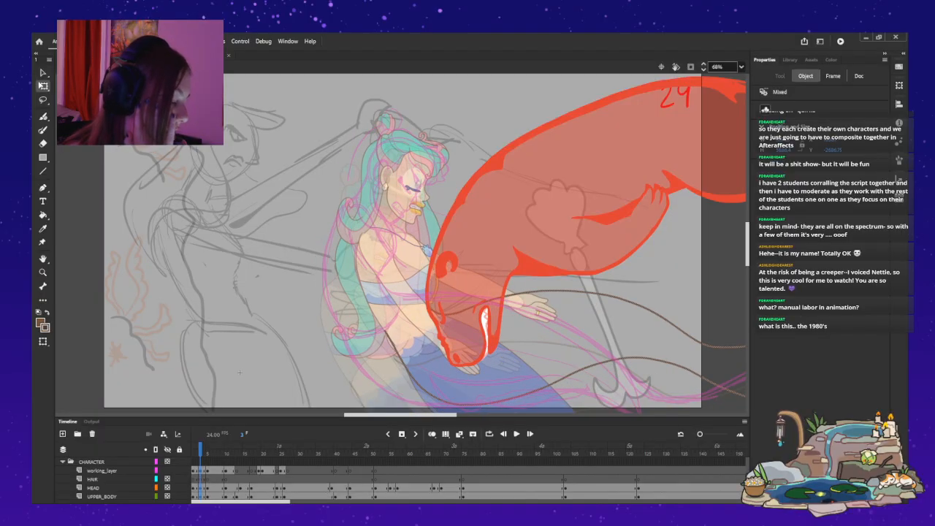
key("shift+Left")
key("shift+Left")
key("shift+Left")
key("shift+Left")
key("shift+Left")
key("shift+Left")
key("shift+Left")
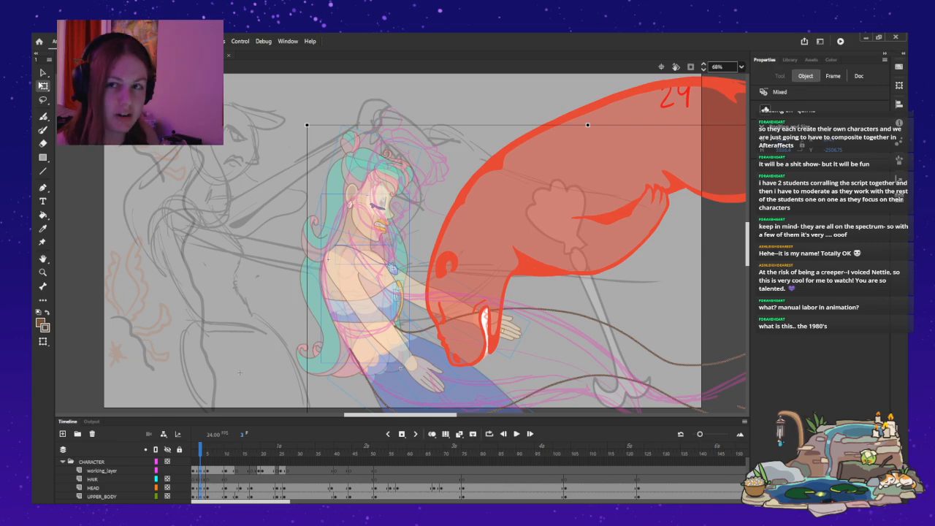
key("shift+Right")
key("shift+Right")
key("shift+Right")
key("shift+Right")
key("shift+Right")
key("shift+Up")
key("shift+Left")
key("shift+Left")
key("shift+Left")
key("shift+Left")
key("shift+Left")
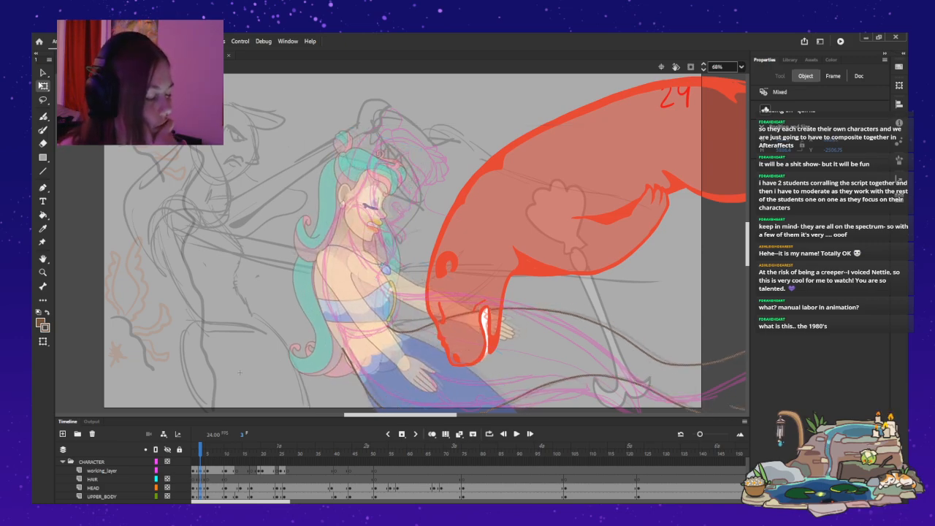
key("shift+Right")
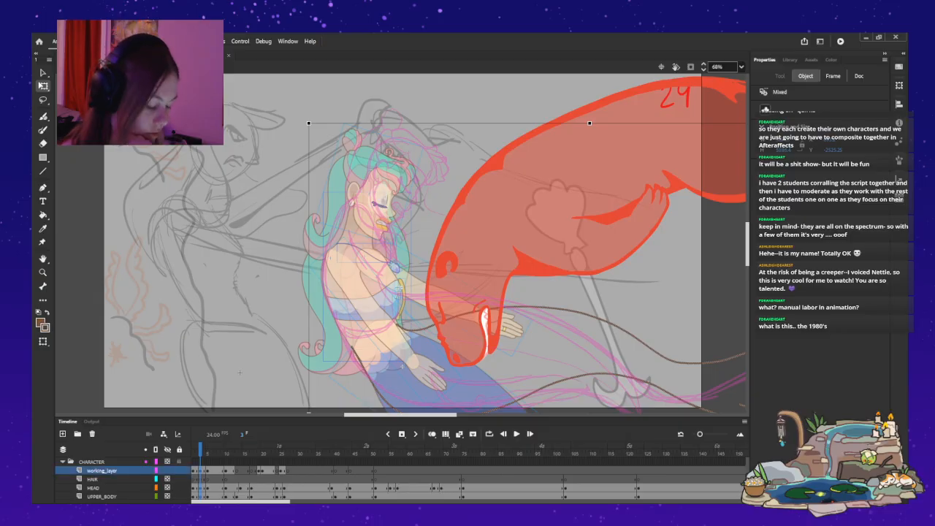
Shift the entire mermaid at frame 1 slightly away from the otter's head, after comparing her placement with frame 3.
key("comma")
key("comma")
key("period")
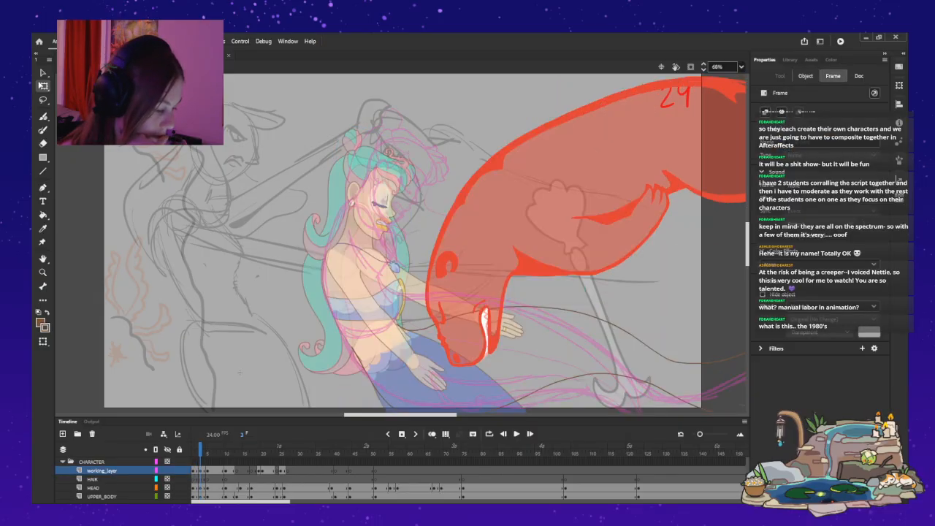
key("comma")
key("ctrl+a")
mouse_move(193, 479)
left_mouse_down()
mouse_move(192, 459)
mouse_move(193, 479)
left_mouse_up()
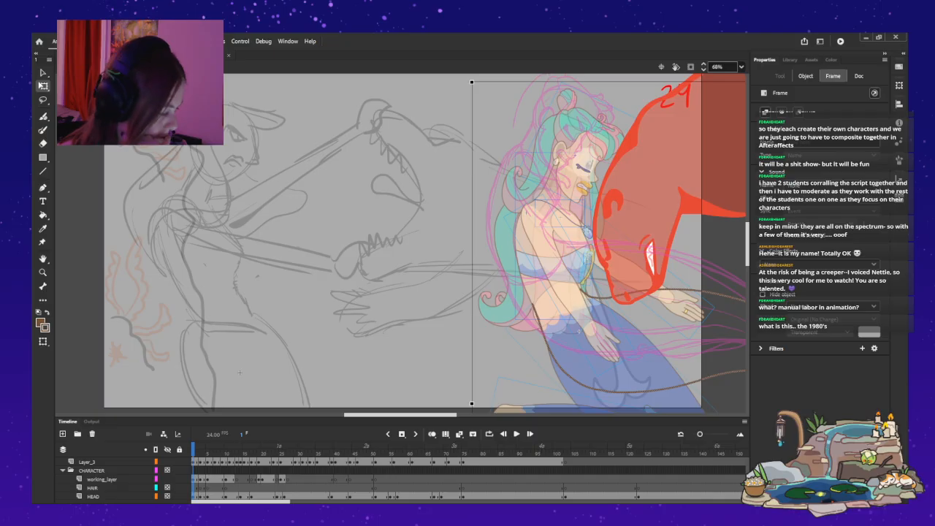
left_click_drag(588, 298, 578, 296)
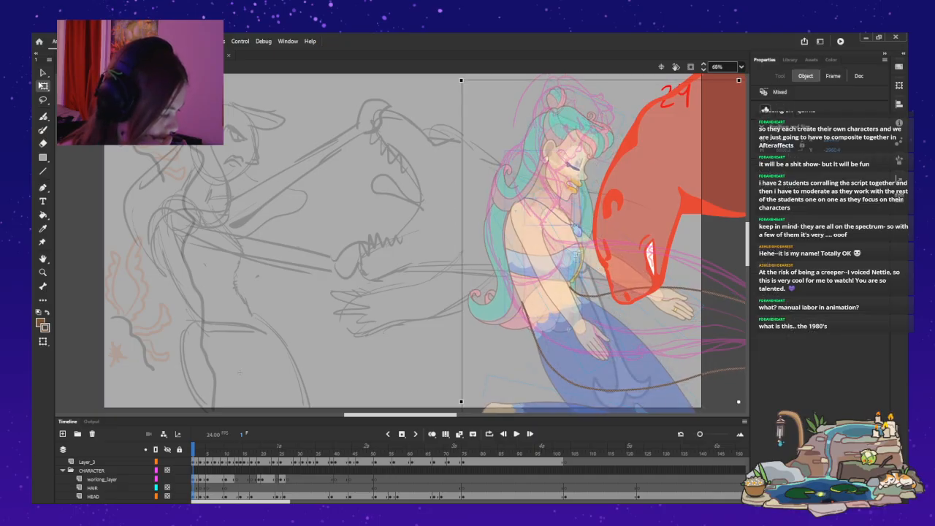
Tilt the whole mermaid at frame 1 slightly and adjust her position against the pink sketch, comparing her with the poses up to frame 5.
left_click_drag(458, 78, 447, 88)
left_click_drag(566, 335, 572, 329)
key("period")
key("period")
key("period")
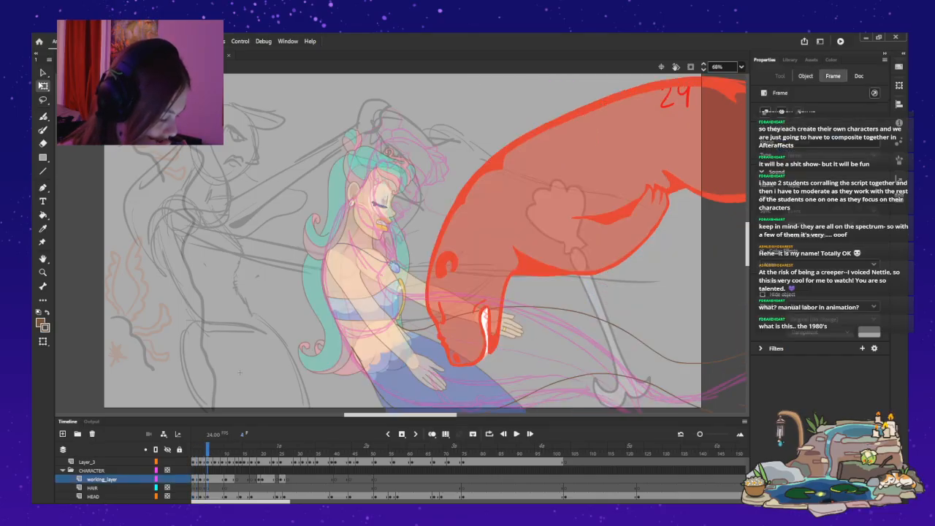
key("period")
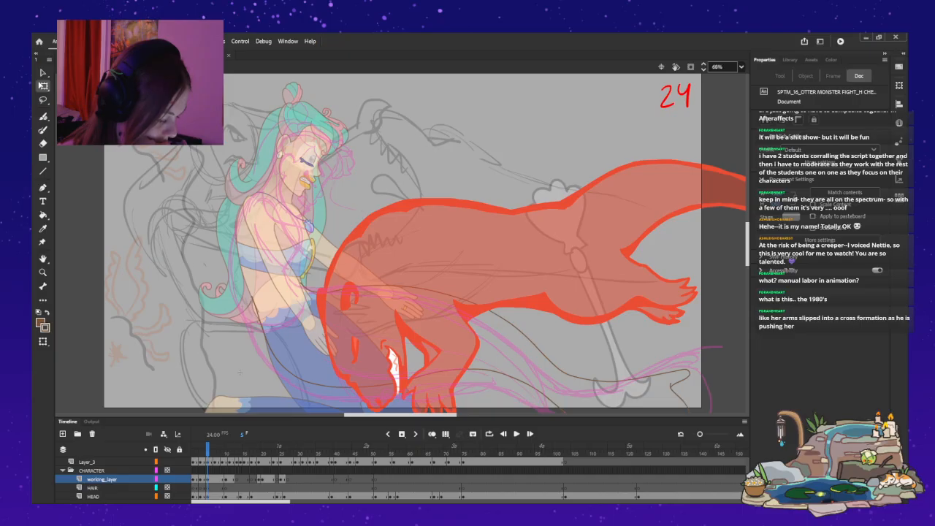
Step back and forth through frames 5 to 11 to examine the mermaid's poses and tail outlines against the pink sketch.
scroll(400, 478, "down", 3)
scroll(400, 479, "up", 4)
left_click(102, 479)
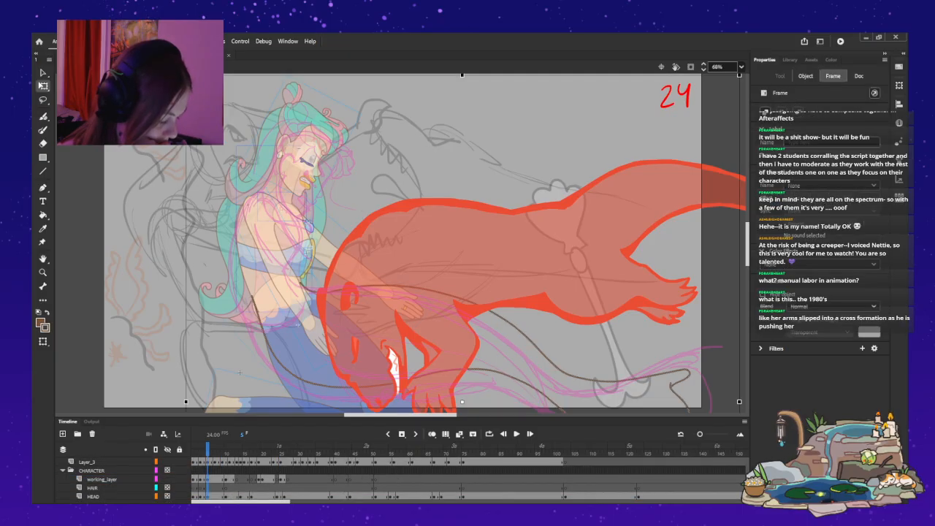
key("period")
key("period")
key("period")
key("period")
key("comma")
key("comma")
key("comma")
key("period")
key("period")
key("period")
key("period")
key("period")
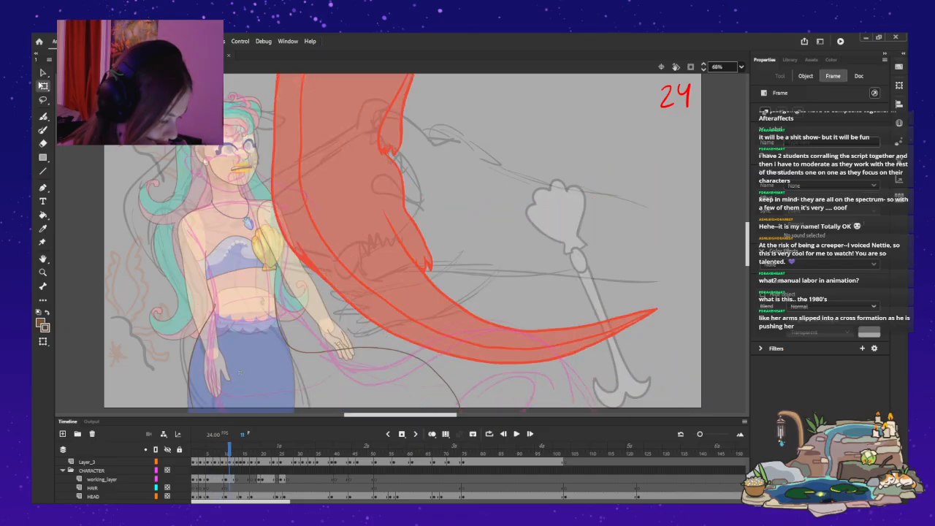
key("comma")
key("comma")
key("comma")
key("comma")
key("comma")
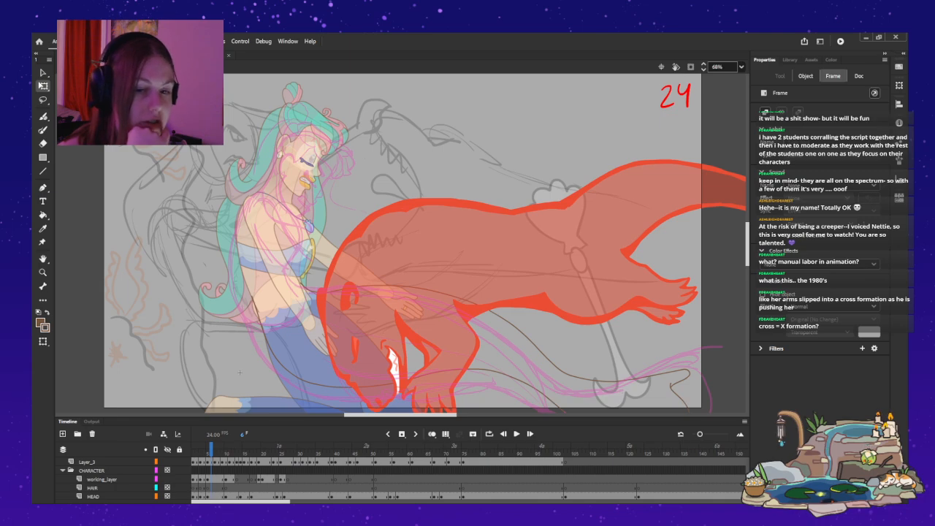
left_click(239, 372)
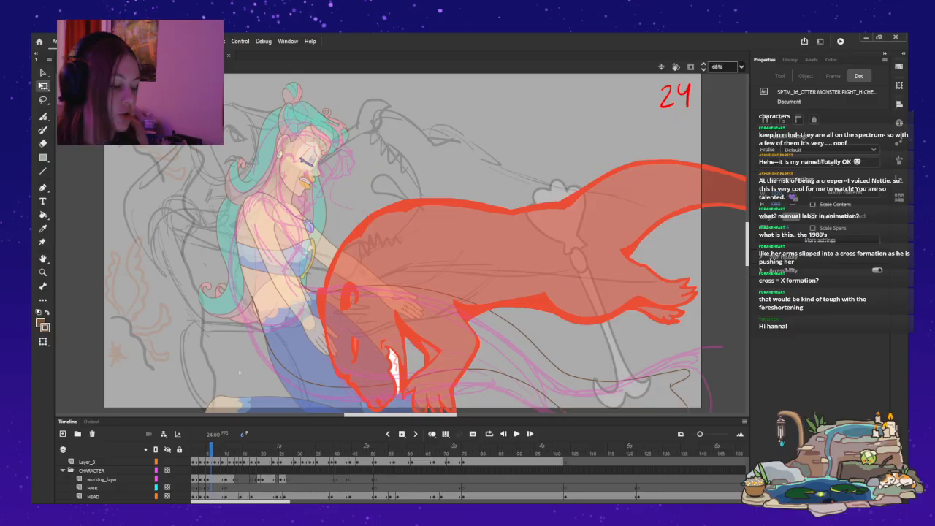
key("Return")
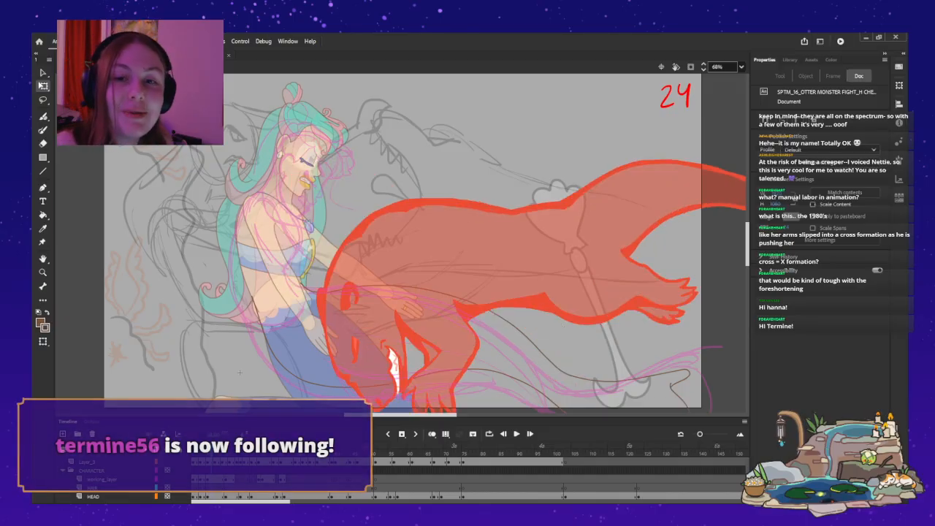
key("b")
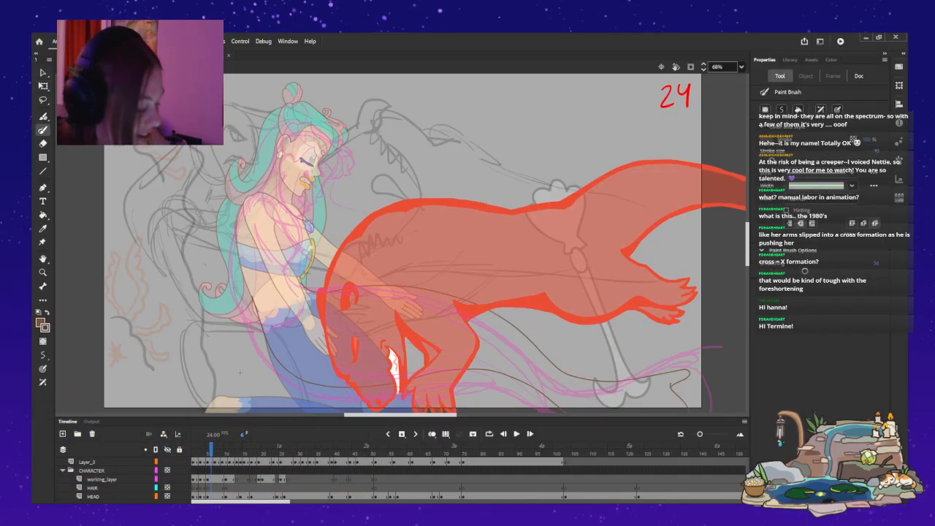
Select the whole mermaid with her tail outlines at frame 1 and raise her in large increments.
key("comma")
key("comma")
key("comma")
key("comma")
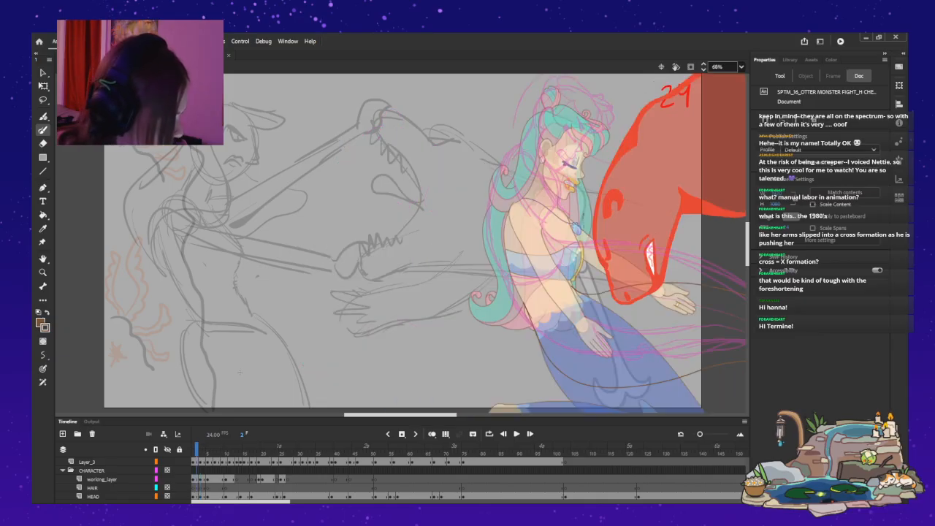
key("b")
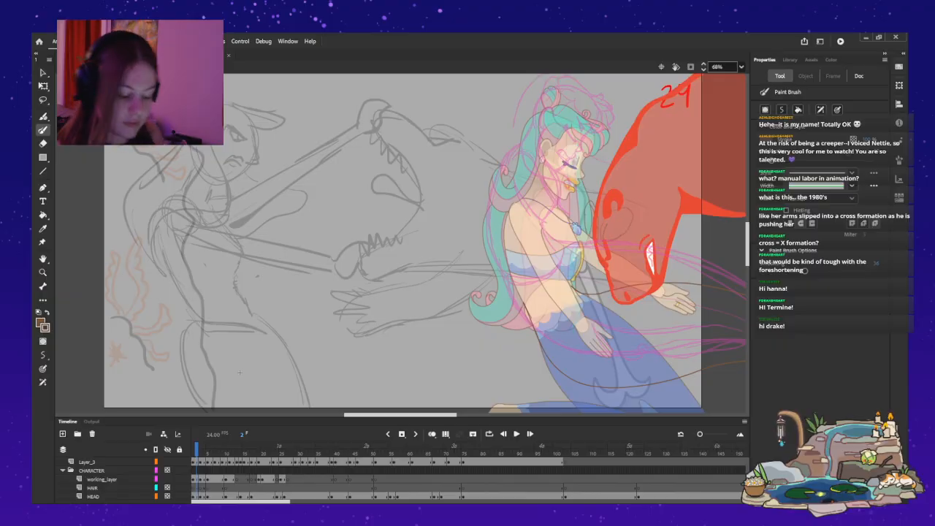
scroll(400, 479, "down", 5)
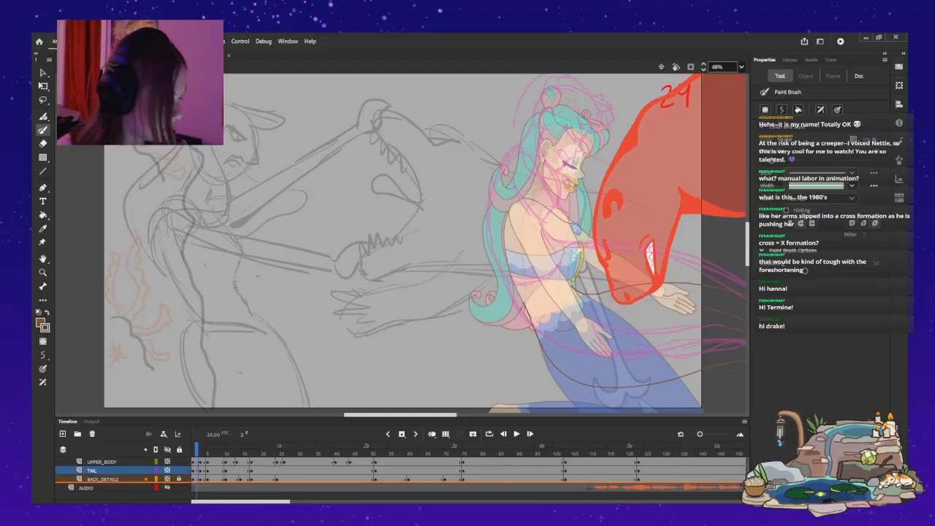
left_click(101, 462)
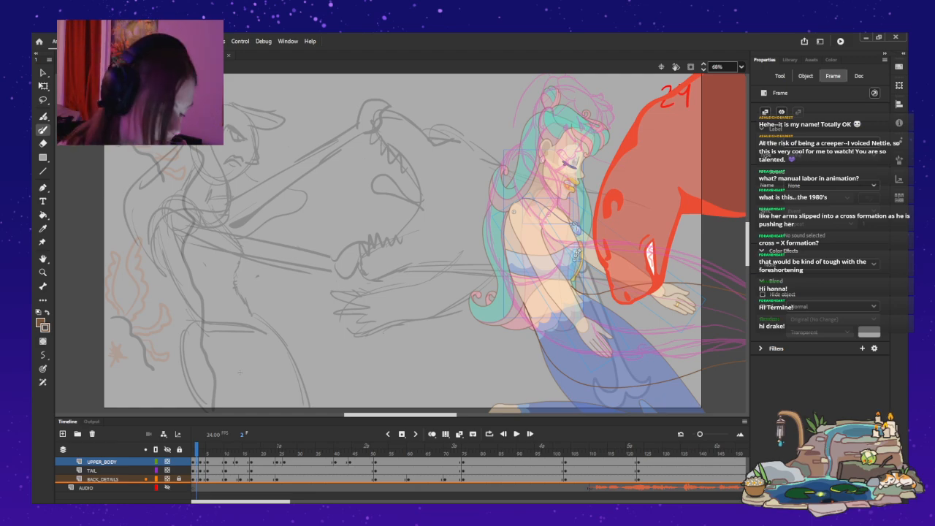
key("comma")
scroll(401, 478, "up", 5)
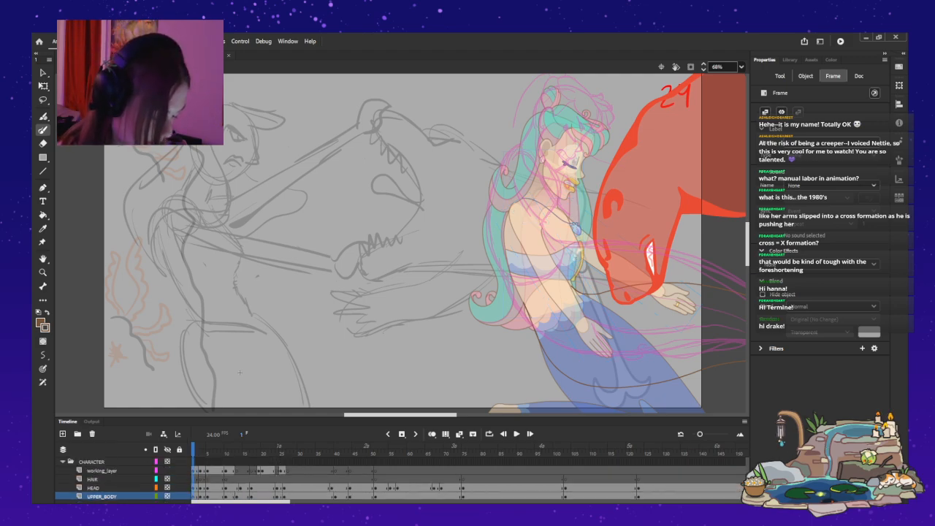
key("ctrl+a")
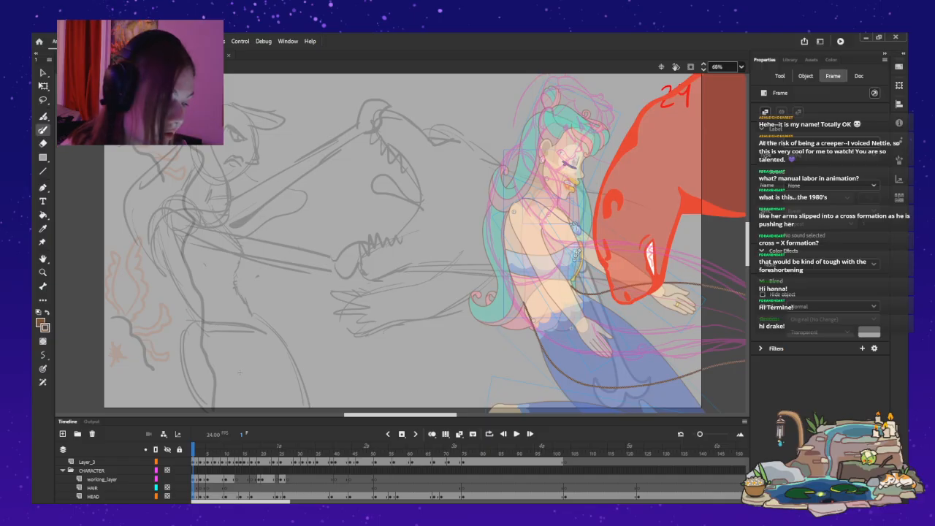
key("q")
key("shift+Up")
key("shift+Up")
key("shift+Up")
key("shift+Up")
key("shift+Up")
key("shift+Up")
key("shift+Up")
key("shift+Up")
key("shift+Up")
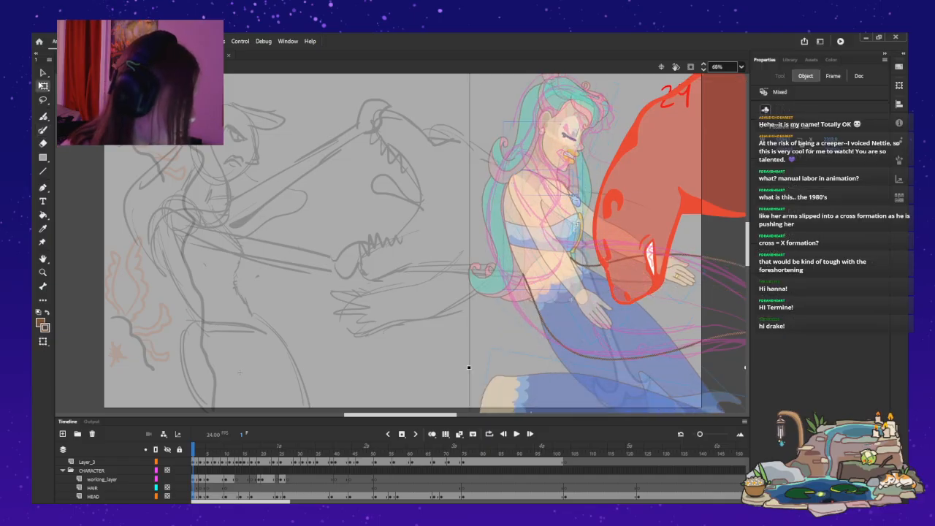
Rotate the raised mermaid at frame 1 slightly clockwise and shift her away from the otter's head onto the pink sketch.
scroll(239, 372, "up", 3)
left_click_drag(465, 149, 510, 113)
left_click_drag(555, 307, 526, 325)
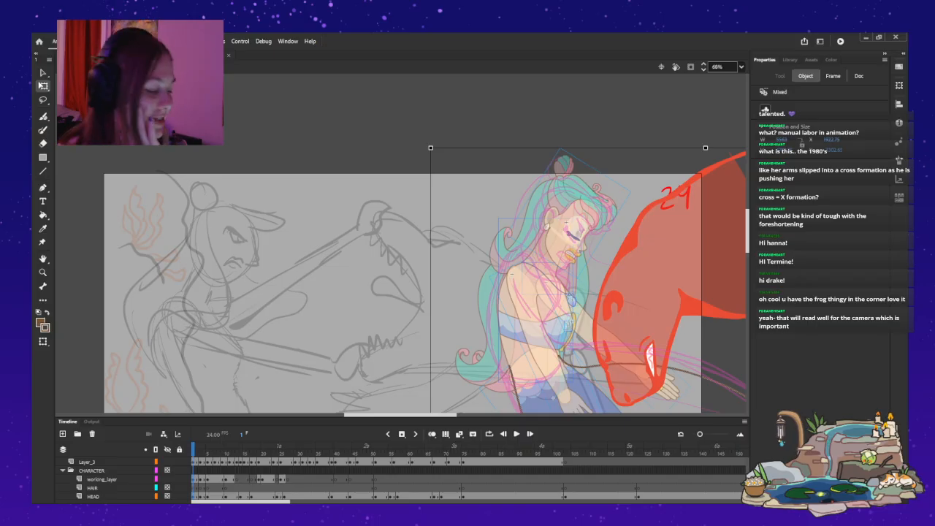
left_click(43, 73)
key("Escape")
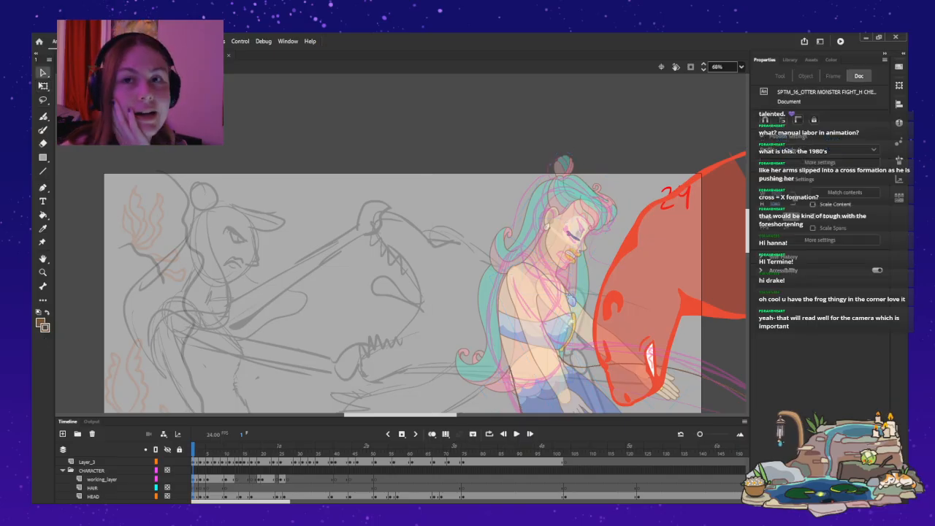
Rotate the whole mermaid at frame 3 slightly clockwise so she leans forward, and move her over the pink sketch.
left_click(101, 479)
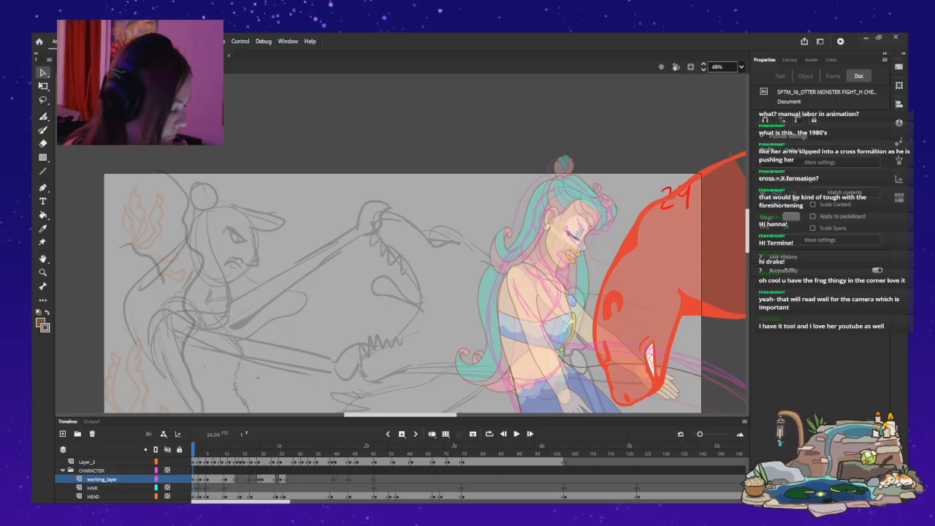
scroll(239, 390, "down", 3)
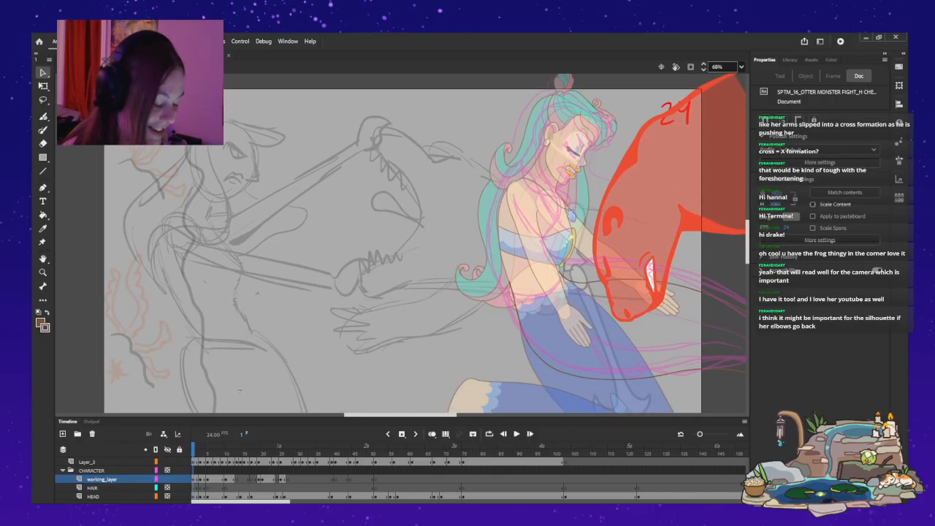
key("Return")
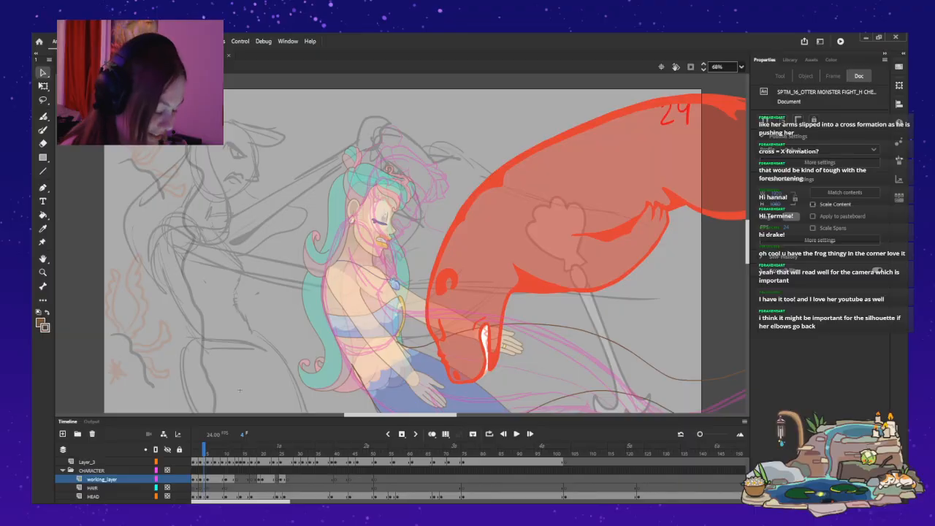
key("comma")
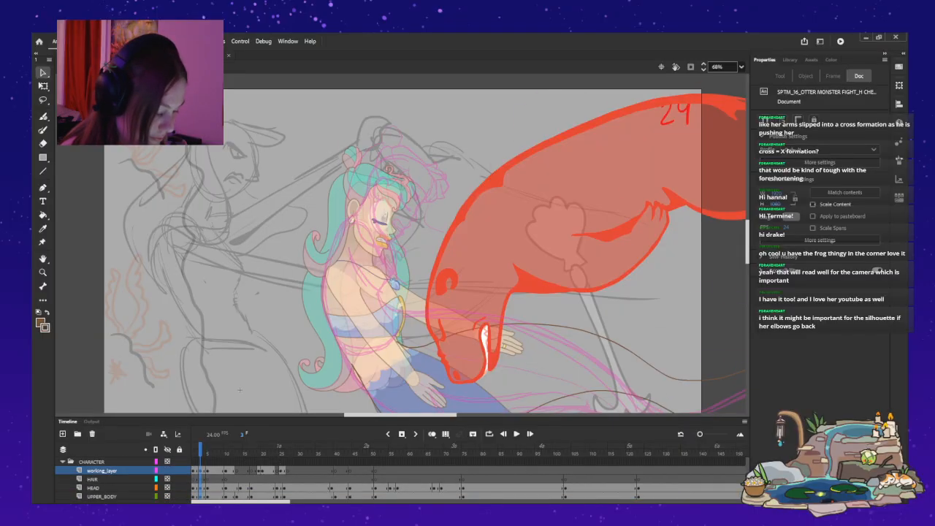
key("ctrl+a")
key("q")
left_click_drag(304, 135, 339, 103)
left_click_drag(387, 292, 370, 308)
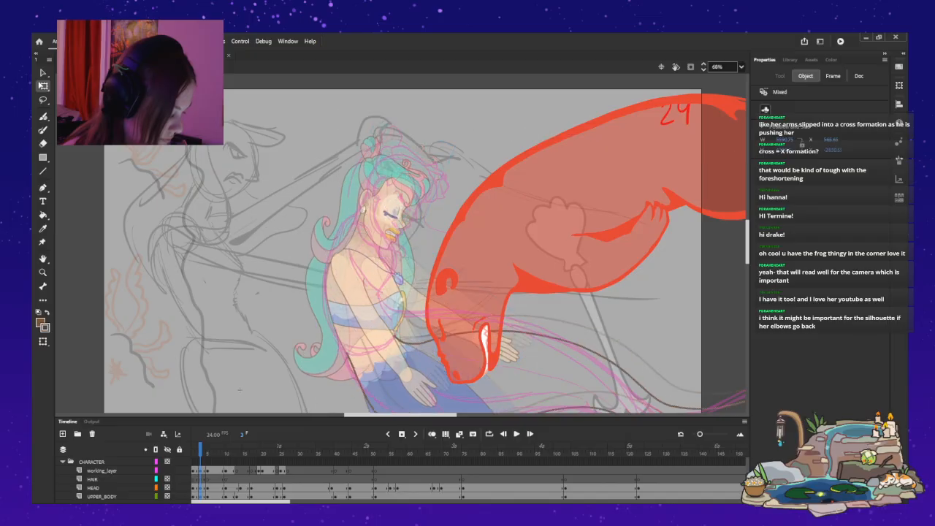
Shift the mermaid at frame 3 toward the otter and slightly down, fine-tuning her sideways placement in small increments.
key("shift+Right")
key("shift+Right")
key("shift+Right")
key("shift+Down")
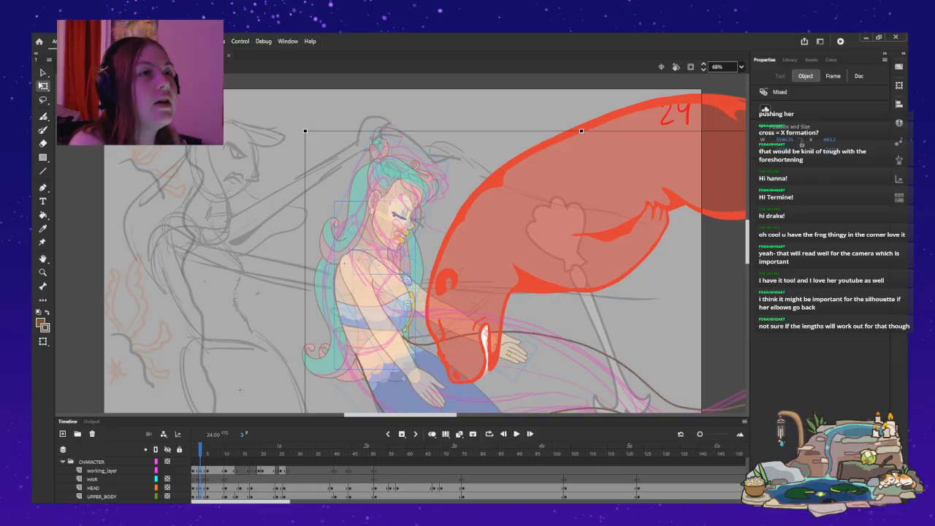
key("Left")
key("Left")
key("Left")
key("Left")
key("Left")
key("Left")
key("Left")
key("Left")
key("Left")
key("Left")
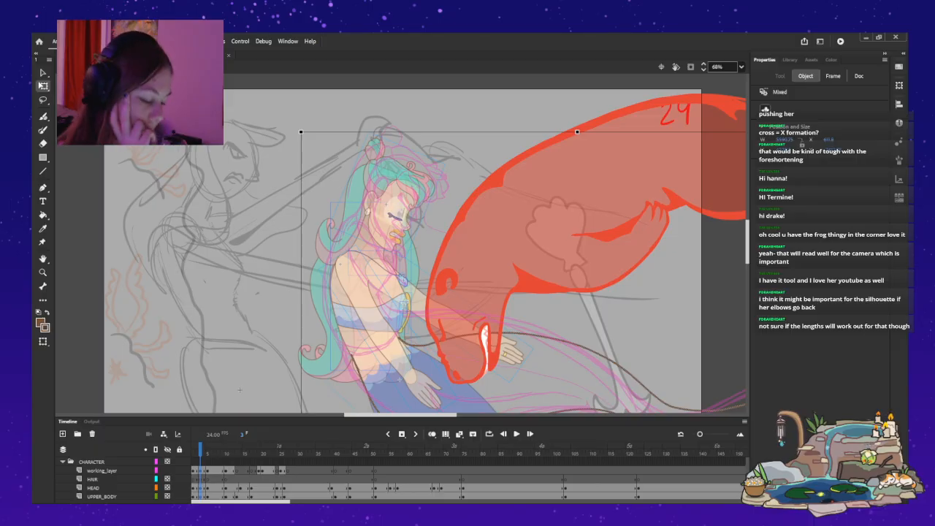
Play the animation and step between frames 11 and 27 to examine the mermaid's standing poses against the otter and pink sketch.
left_click(101, 470)
key("Return")
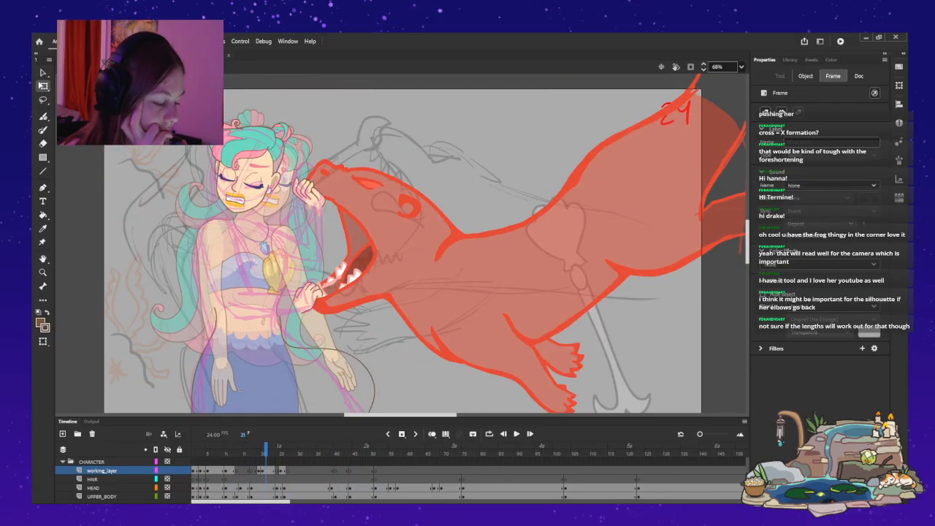
key("Return")
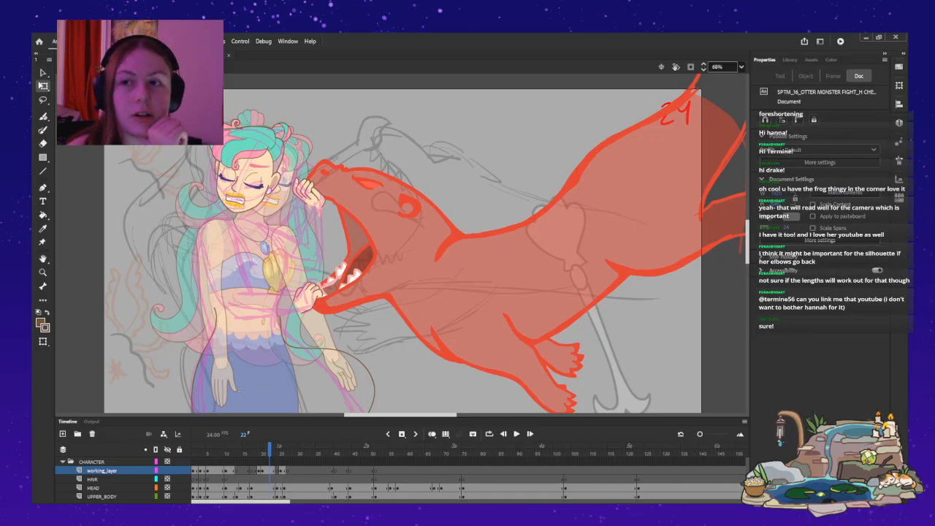
key("comma")
key("comma")
key("comma")
key("comma")
key("comma")
key("comma")
key("comma")
key("comma")
key("comma")
key("comma")
key("comma")
key("comma")
key("comma")
key("comma")
key("comma")
key("comma")
key("comma")
key("comma")
key("comma")
key("comma")
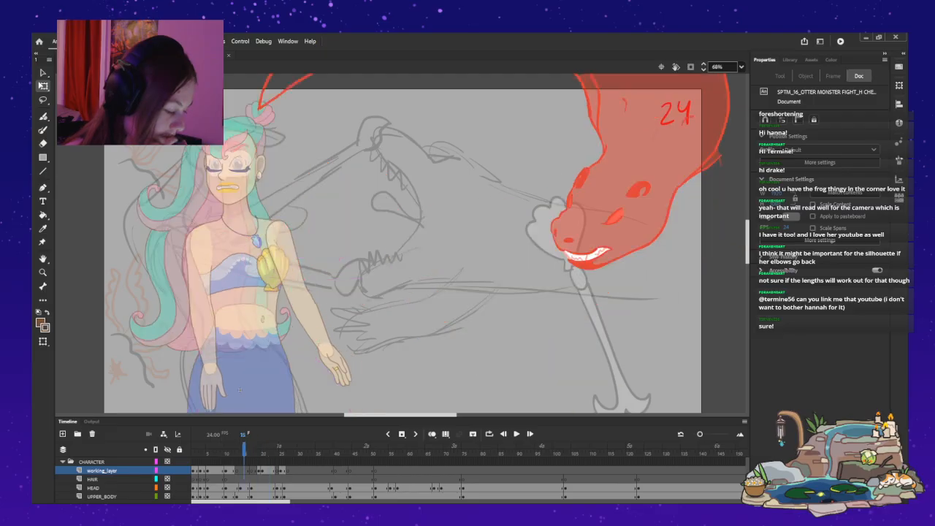
key("period")
key("period")
key("period")
key("period")
key("period")
key("period")
key("period")
key("period")
key("period")
key("period")
key("period")
key("period")
key("period")
key("period")
key("period")
key("period")
key("period")
key("period")
key("period")
key("period")
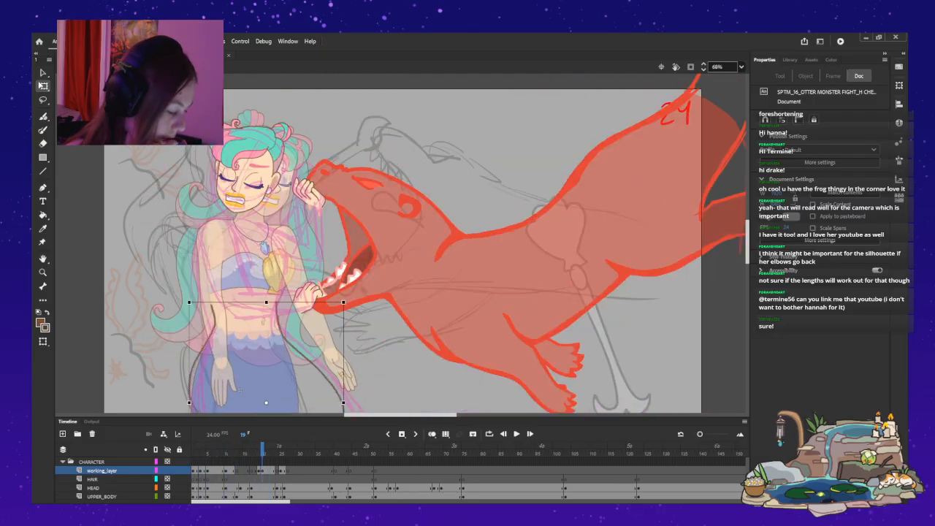
key("comma")
key("comma")
key("comma")
key("comma")
key("comma")
key("comma")
key("comma")
key("comma")
key("comma")
key("comma")
key("comma")
key("comma")
key("comma")
key("comma")
key("comma")
key("comma")
key("comma")
key("comma")
key("comma")
key("comma")
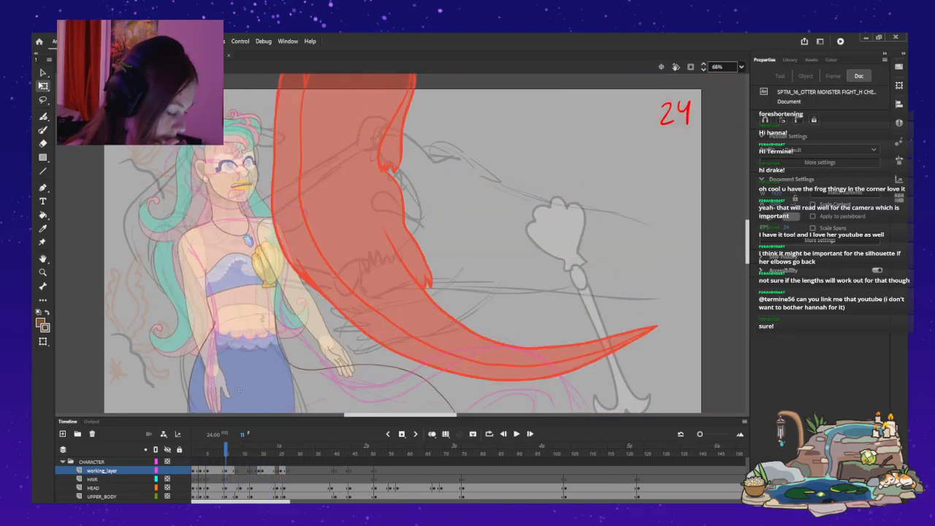
key("period")
key("period")
key("period")
key("period")
key("period")
key("period")
key("period")
key("period")
key("period")
key("period")
key("period")
key("period")
key("period")
key("period")
key("period")
key("period")
key("period")
key("period")
key("period")
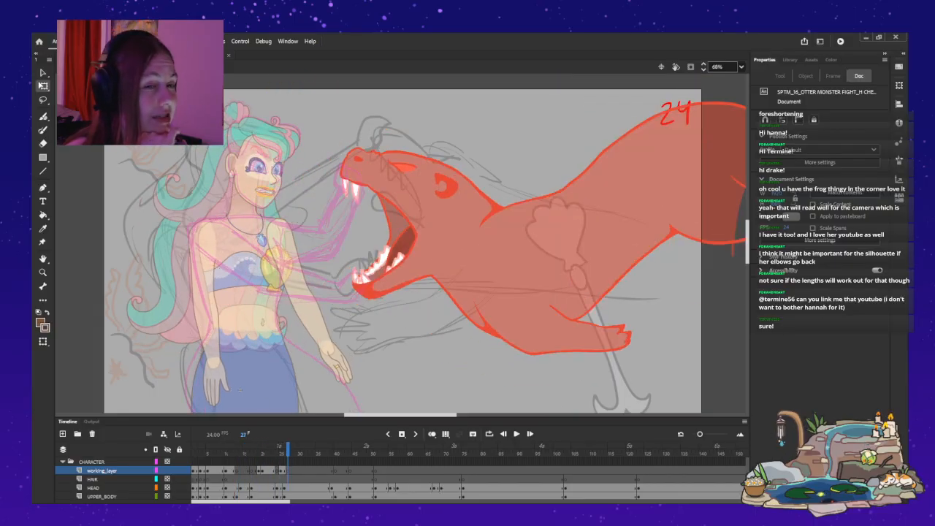
key("period")
key("period")
key("period")
key("period")
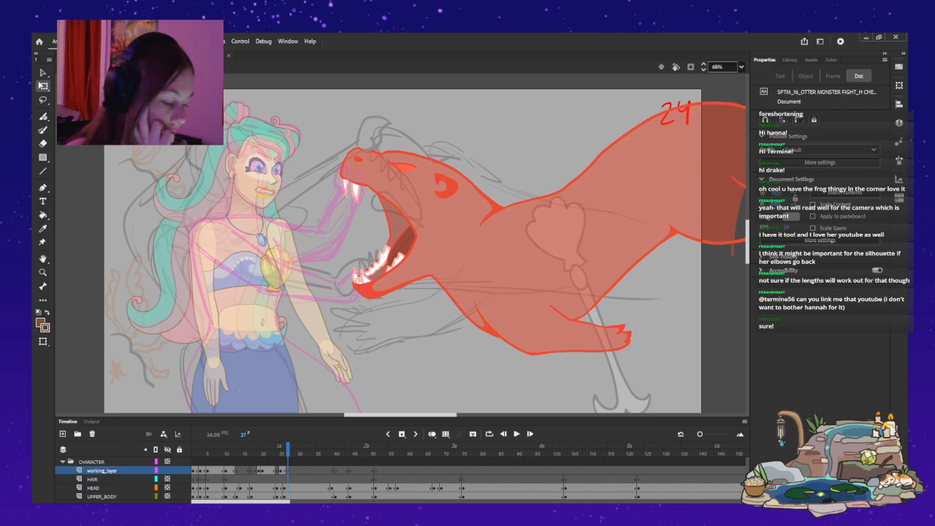
Compare the leaning mermaid at frame 7 with her standing poses between frames 10 and 33.
key("comma")
key("comma")
key("comma")
key("comma")
key("comma")
key("comma")
key("comma")
key("comma")
key("comma")
key("comma")
key("comma")
key("comma")
key("comma")
key("comma")
key("comma")
key("comma")
key("comma")
key("comma")
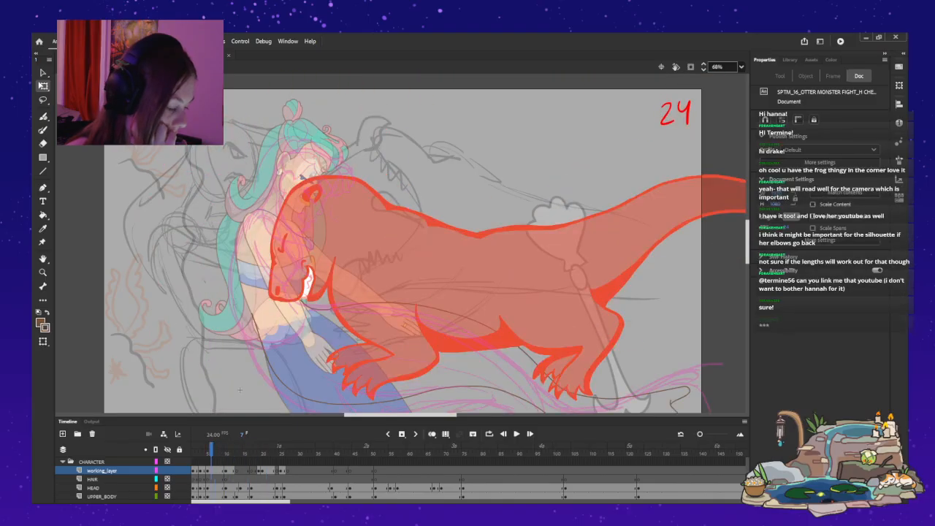
key("period")
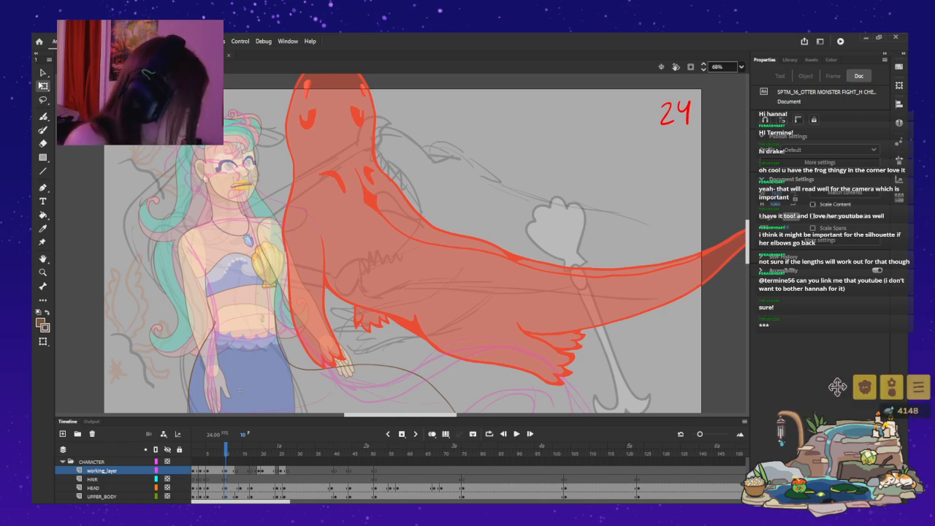
key("comma")
key("comma")
key("comma")
key("comma")
key("comma")
key("period")
key("period")
key("period")
key("period")
key("period")
key("period")
key("period")
key("period")
key("period")
key("period")
key("period")
key("period")
key("period")
key("period")
key("period")
key("period")
key("period")
key("period")
key("period")
key("period")
key("period")
key("period")
key("period")
key("period")
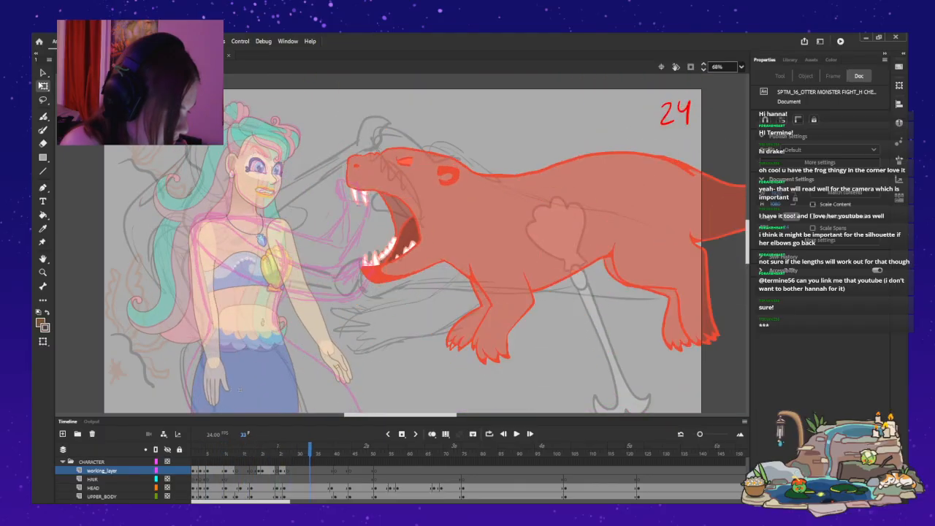
key("comma")
key("comma")
key("comma")
key("comma")
key("comma")
key("comma")
key("comma")
key("comma")
key("comma")
key("comma")
key("comma")
key("comma")
key("comma")
key("comma")
key("comma")
key("comma")
key("comma")
key("comma")
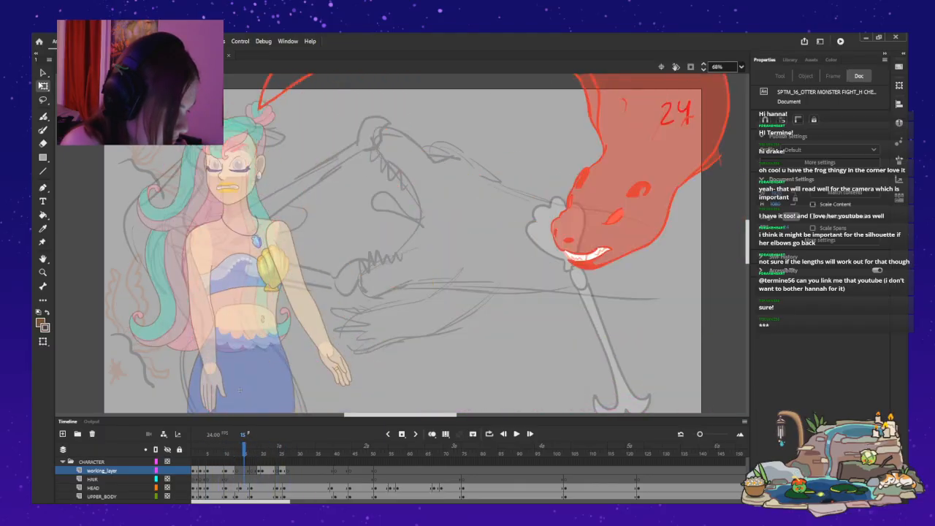
Step through frames 15 to 29 and play the animation to examine the mermaid's poses against the otter and sketch.
key("period")
key("period")
key("period")
key("period")
key("period")
key("period")
key("period")
key("period")
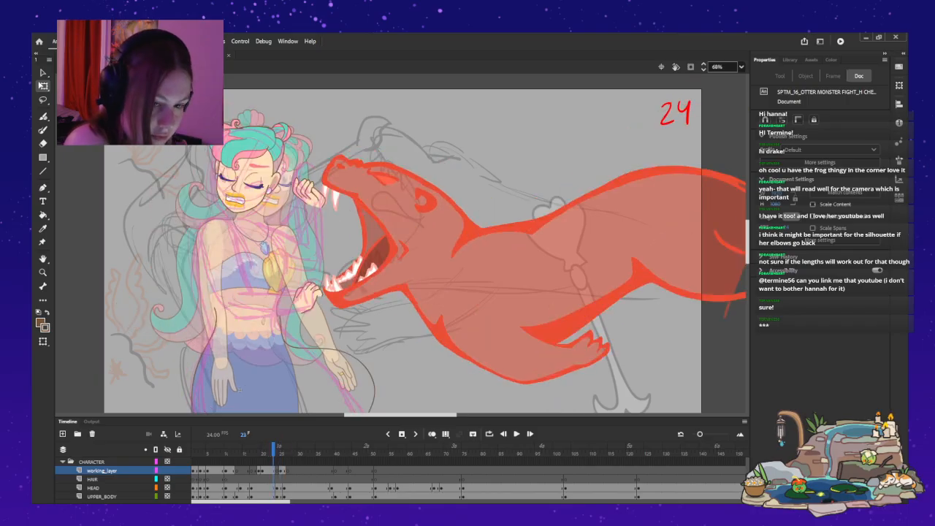
key("period")
key("period")
key("period")
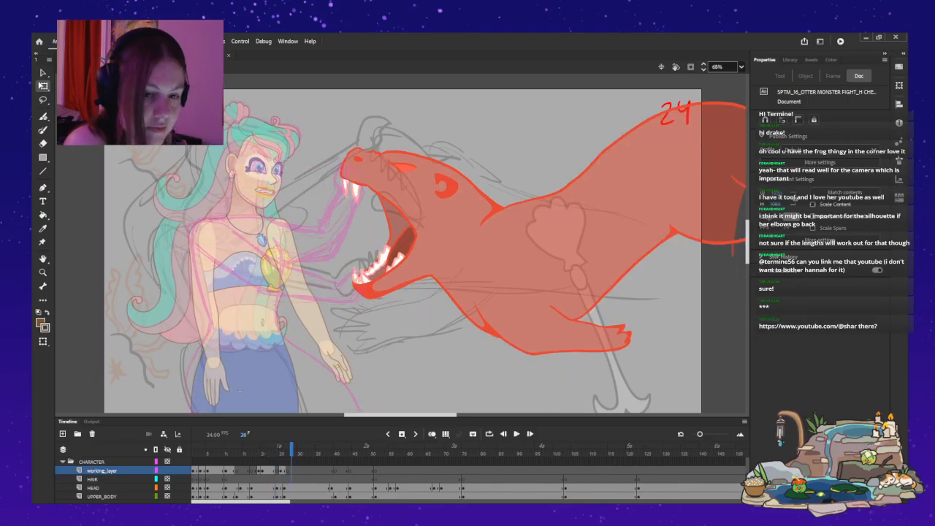
key("period")
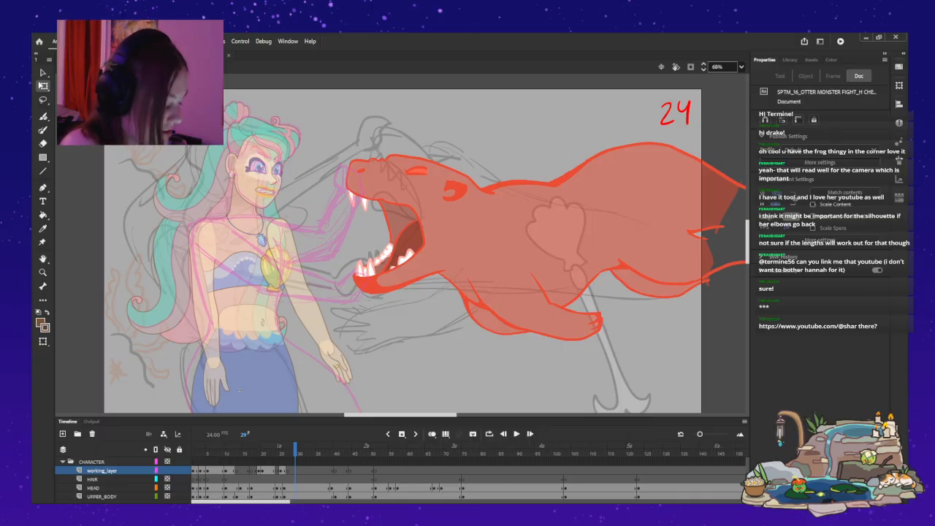
key("Return")
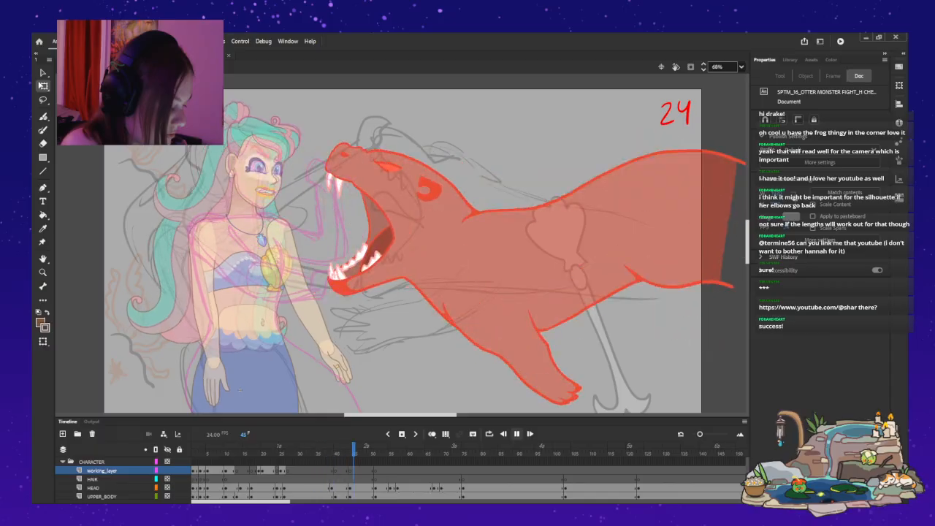
key("Return")
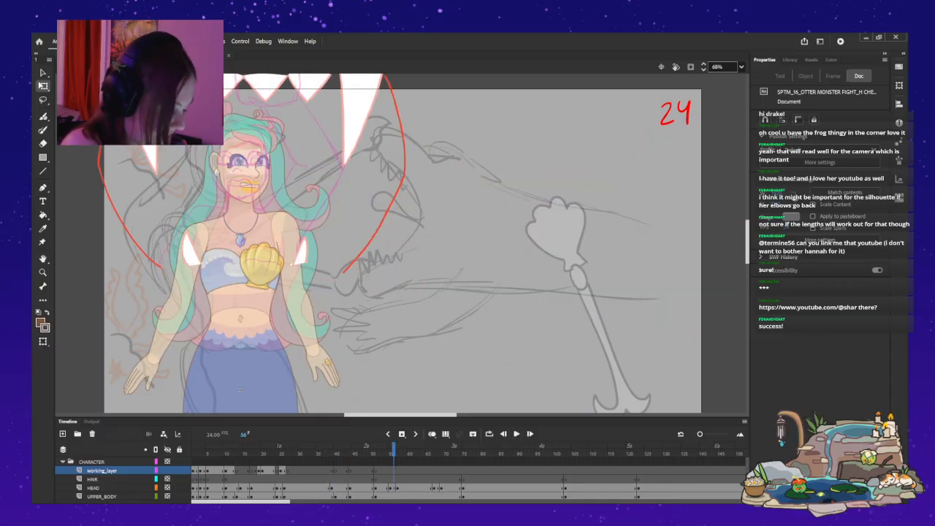
key("Return")
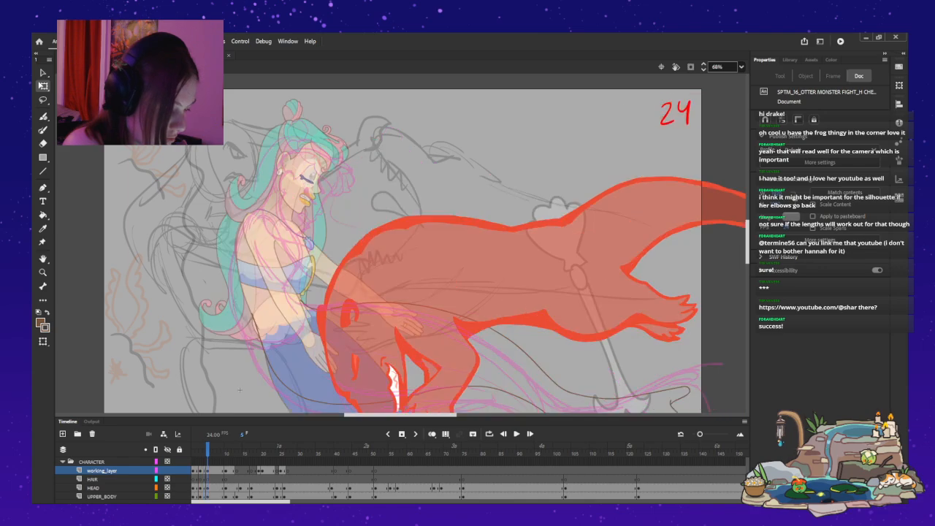
Leave the mermaid symbol and play the main scene from frame 1 to review shots 24, 25 and 26 in context.
key("ctrl+e")
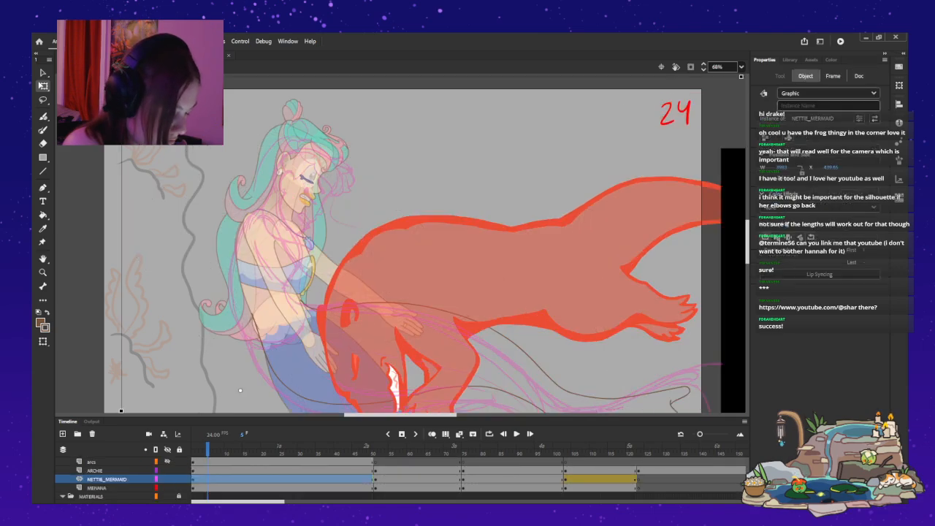
key("Return")
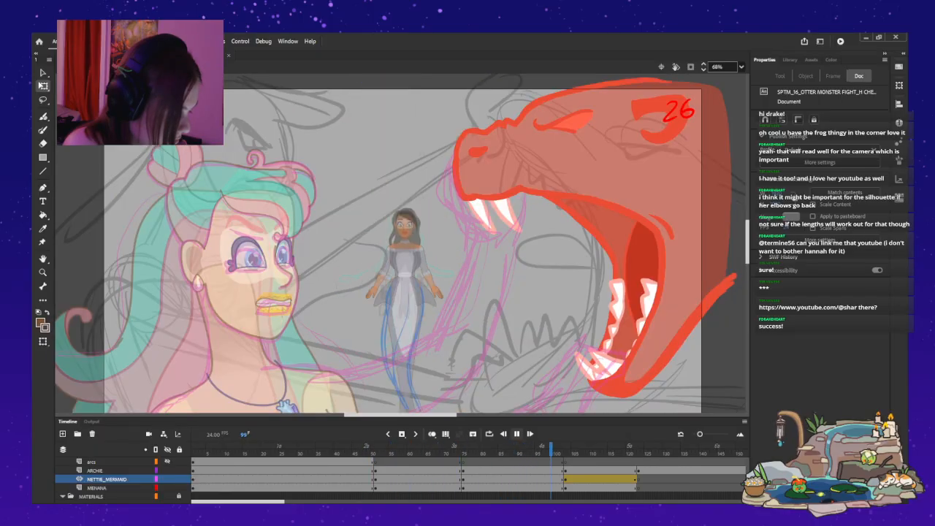
key("Return")
left_click(192, 479)
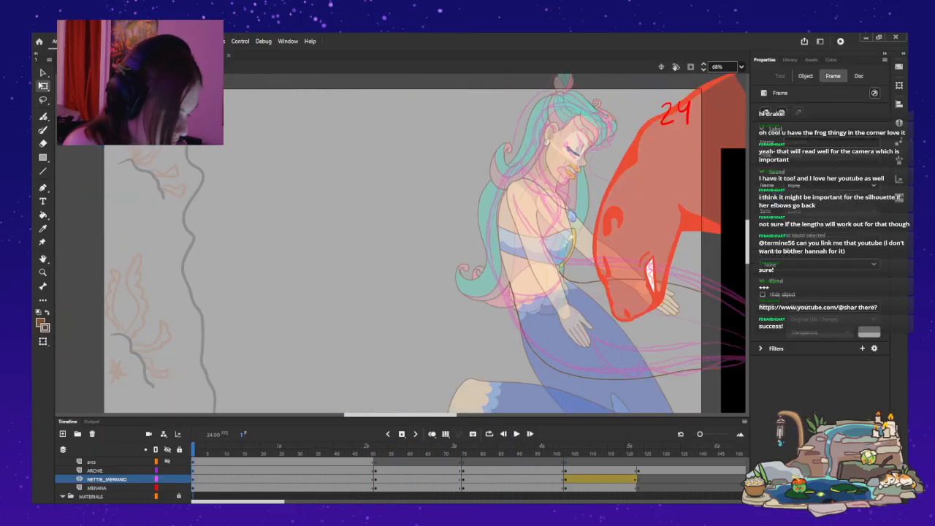
left_click(192, 470)
key("Return")
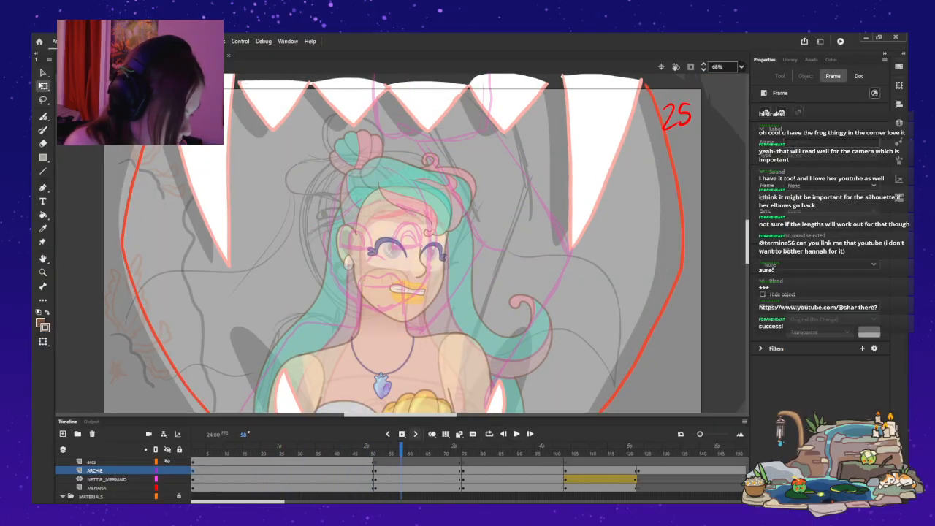
key("Return")
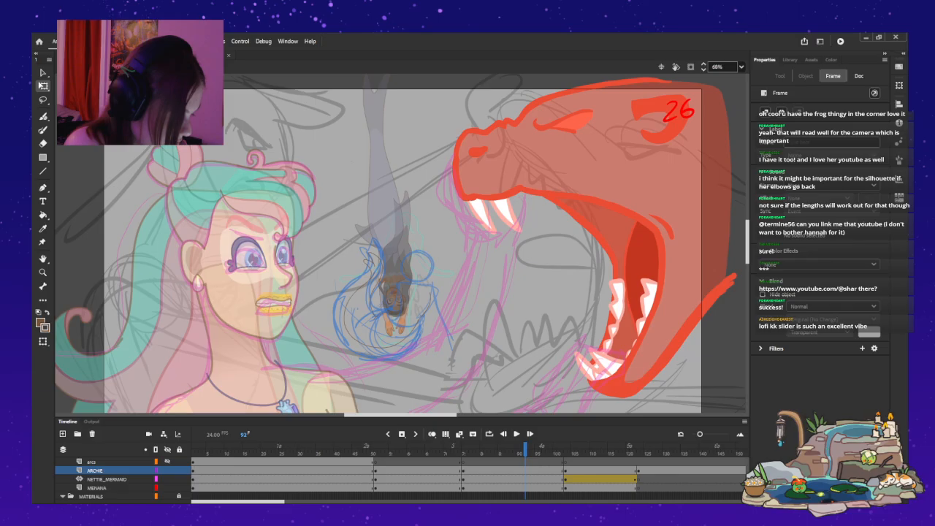
Go back from shot 26 through shot 25 to shot 24, examining the mermaid against the otter's jaws.
key("comma")
key("comma")
key("comma")
key("comma")
key("comma")
key("comma")
key("comma")
key("comma")
key("comma")
key("comma")
key("comma")
key("comma")
key("comma")
key("comma")
key("comma")
key("comma")
key("comma")
key("comma")
key("comma")
key("comma")
key("comma")
key("comma")
key("comma")
key("comma")
key("comma")
key("comma")
key("comma")
key("comma")
key("comma")
key("comma")
key("comma")
key("comma")
key("comma")
key("comma")
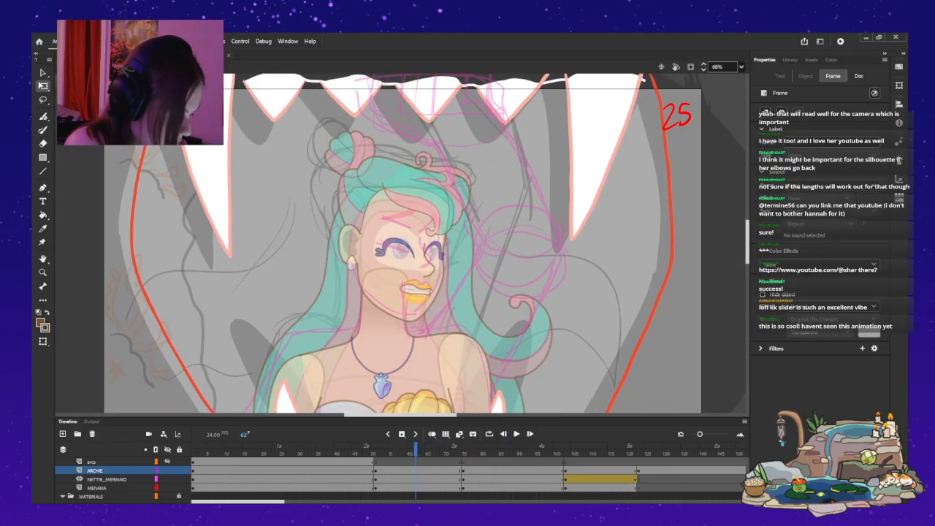
key("comma")
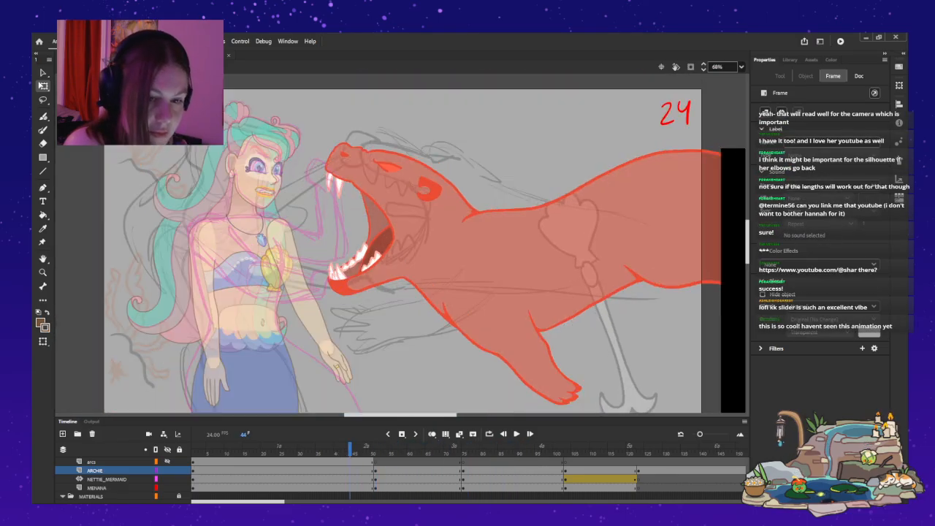
left_click_drag(350, 448, 193, 447)
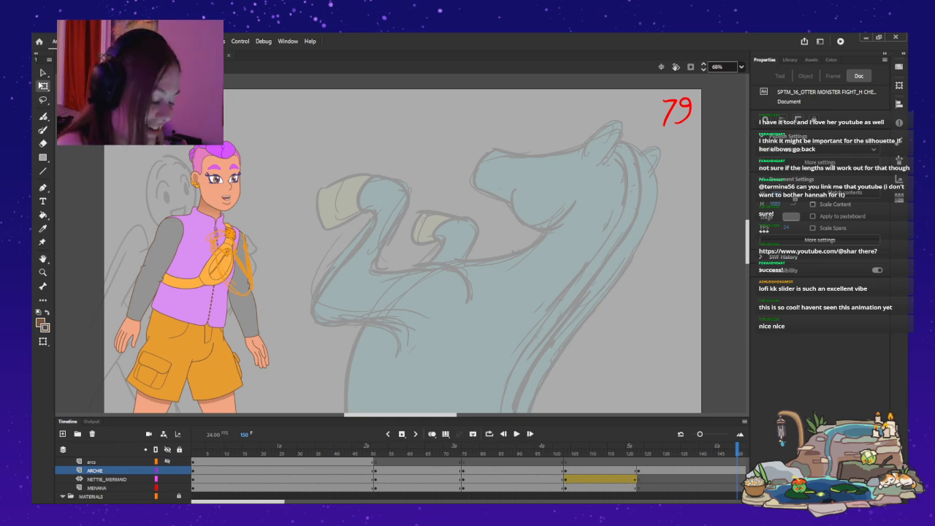
Replay shot 24 from frame 1, pausing at frames 15 and 19 to check the mermaid's poses against the otter.
key("Return")
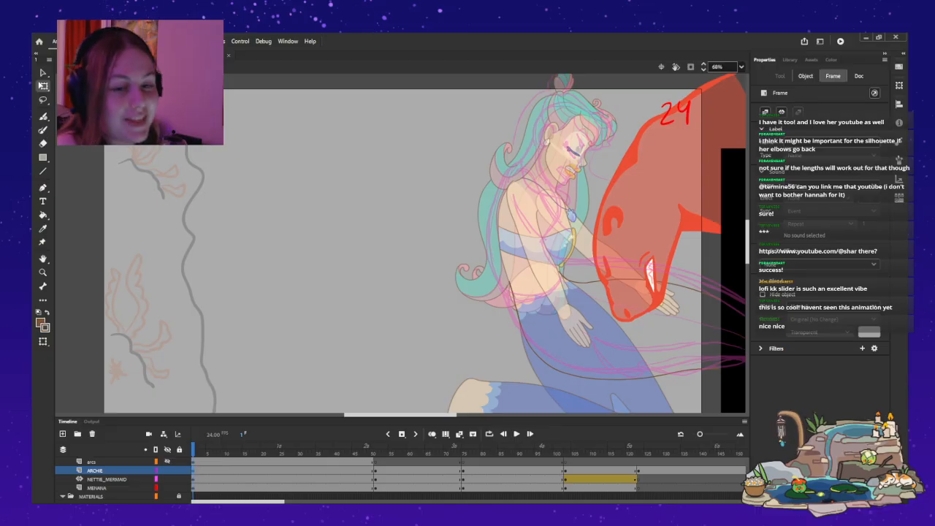
key("v")
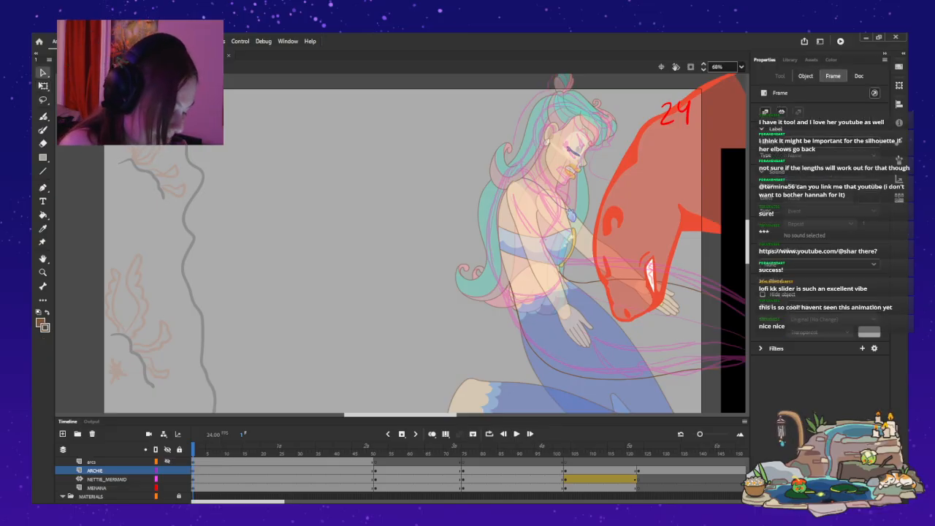
key("Return")
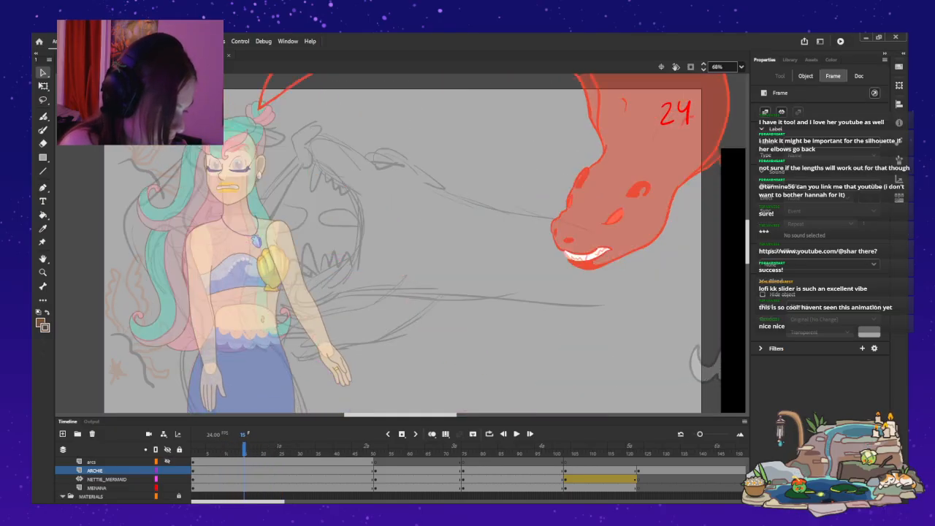
key("Return")
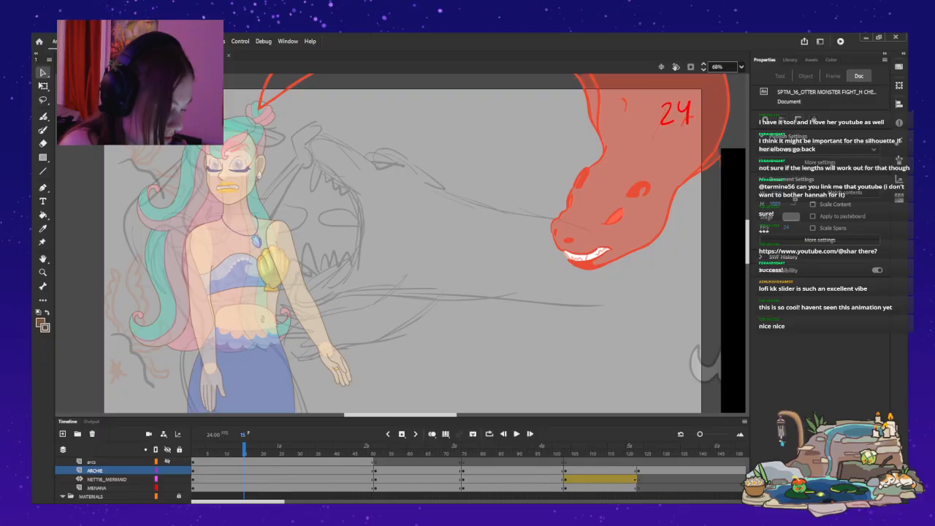
key("Return")
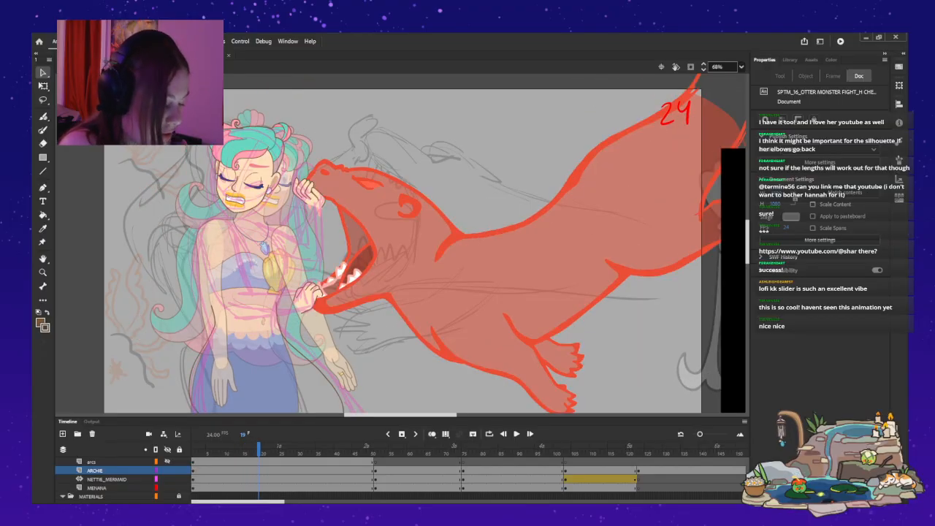
Open the mermaid symbol and step back and forth between frames 11 and 24 to compare her jaw-gripping pose with neighbouring poses.
left_click(239, 389)
key("period")
key("period")
key("period")
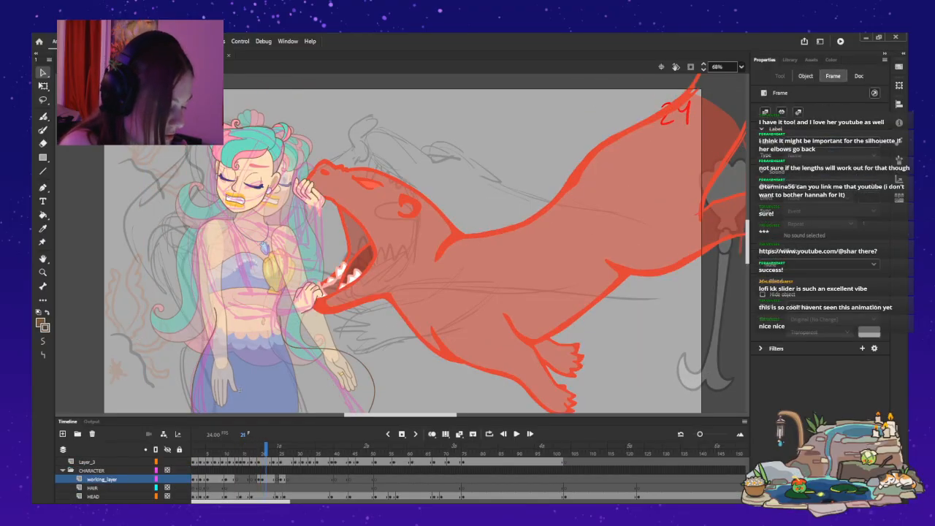
key("comma")
key("comma")
key("comma")
key("comma")
key("comma")
key("comma")
key("comma")
key("comma")
key("comma")
key("comma")
key("comma")
key("comma")
key("comma")
key("comma")
key("comma")
key("period")
key("period")
key("period")
key("period")
key("period")
key("period")
key("period")
key("period")
key("period")
key("period")
key("period")
key("period")
key("period")
key("period")
key("period")
key("period")
key("period")
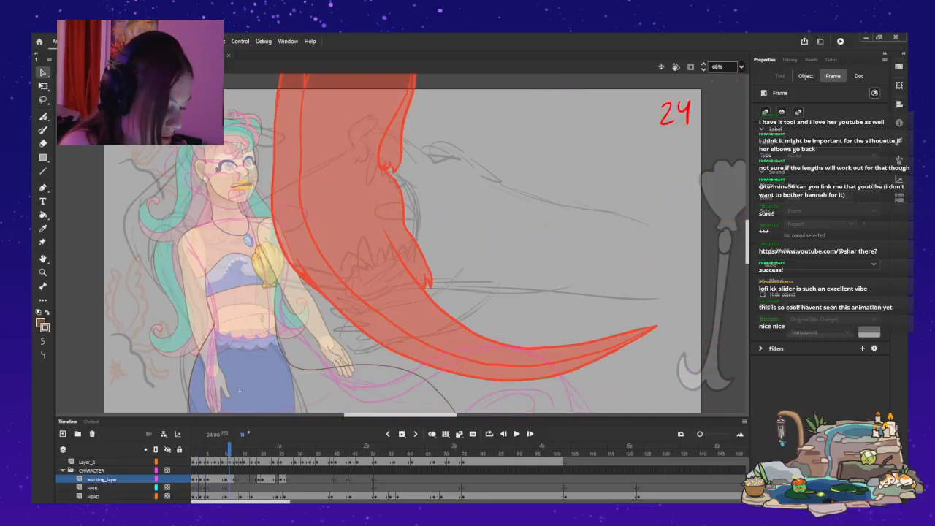
key("period")
key("comma")
key("comma")
key("comma")
key("comma")
key("period")
left_click(240, 389)
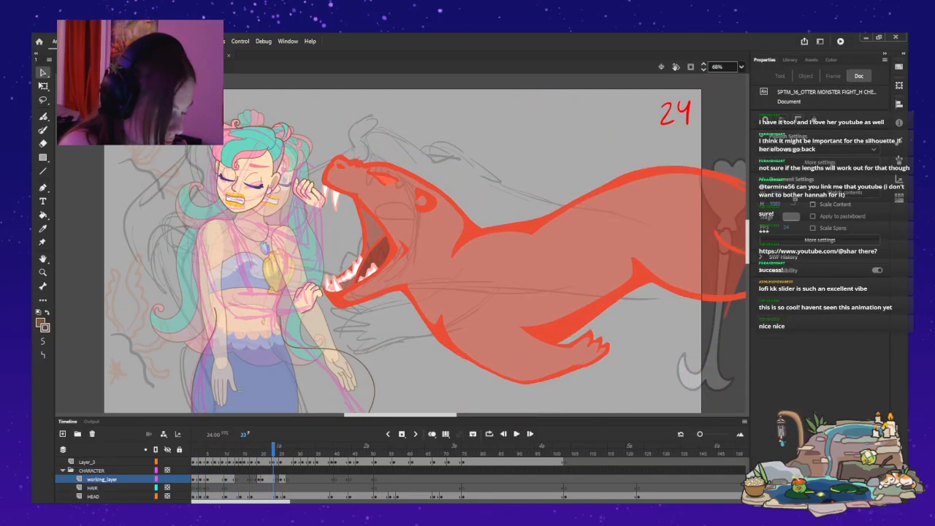
left_click(273, 479)
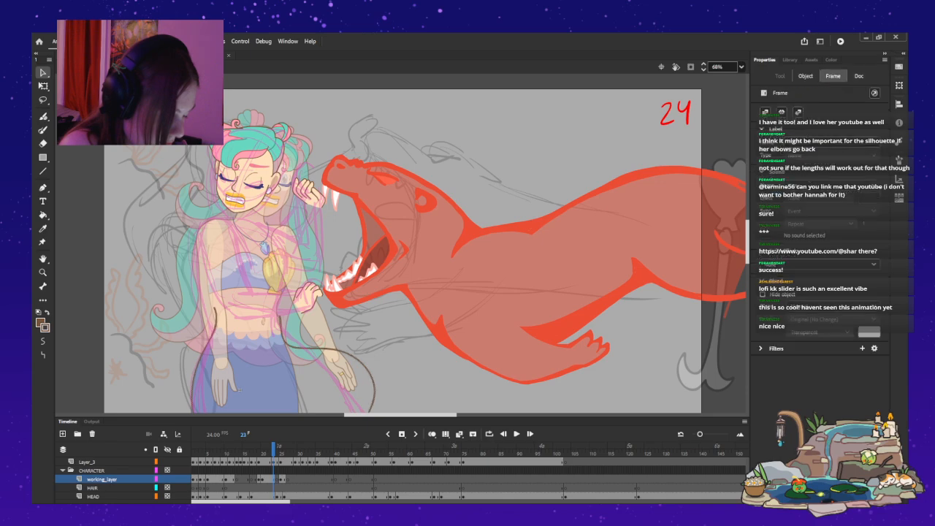
key("period")
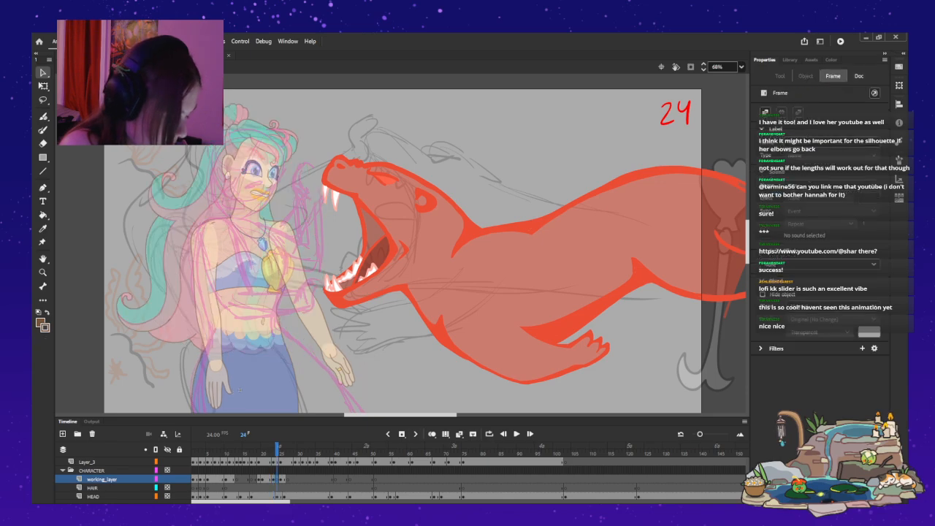
key("comma")
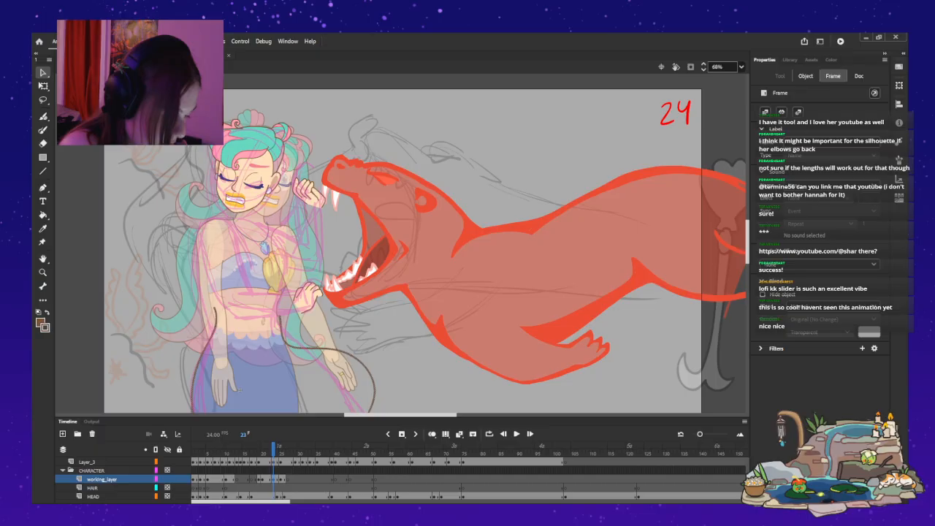
Try to shift the mermaid's head and both gripping hands together toward the otter at frame 23 on the working_2 layer.
scroll(117, 479, "up", 2)
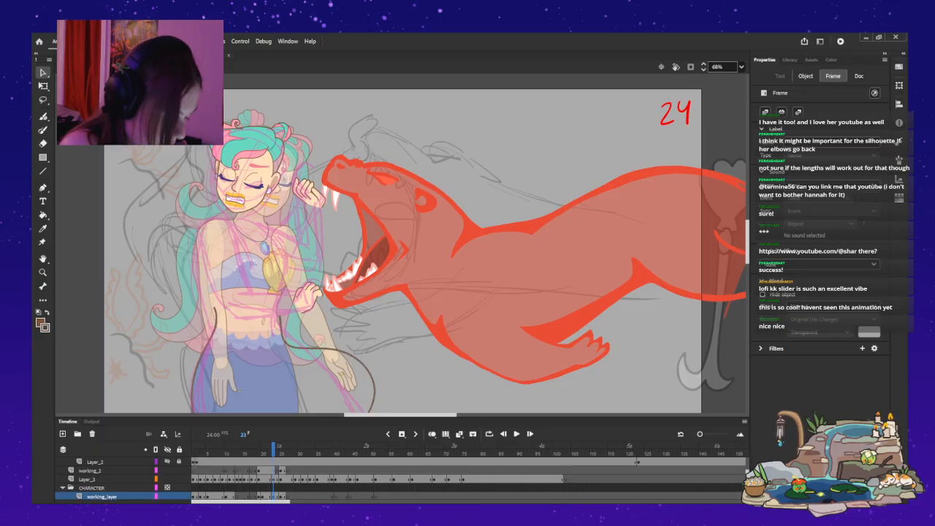
left_click(269, 471)
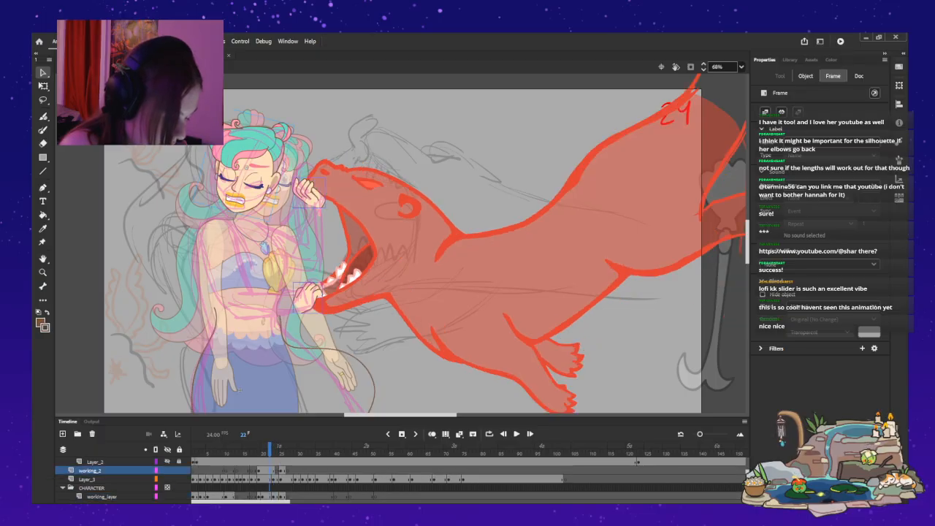
key("period")
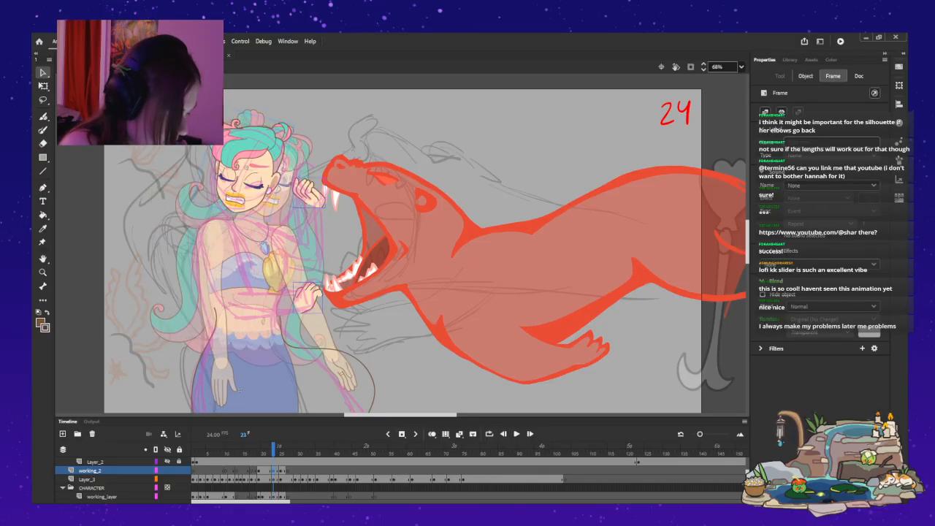
key("comma")
key("shift+Left")
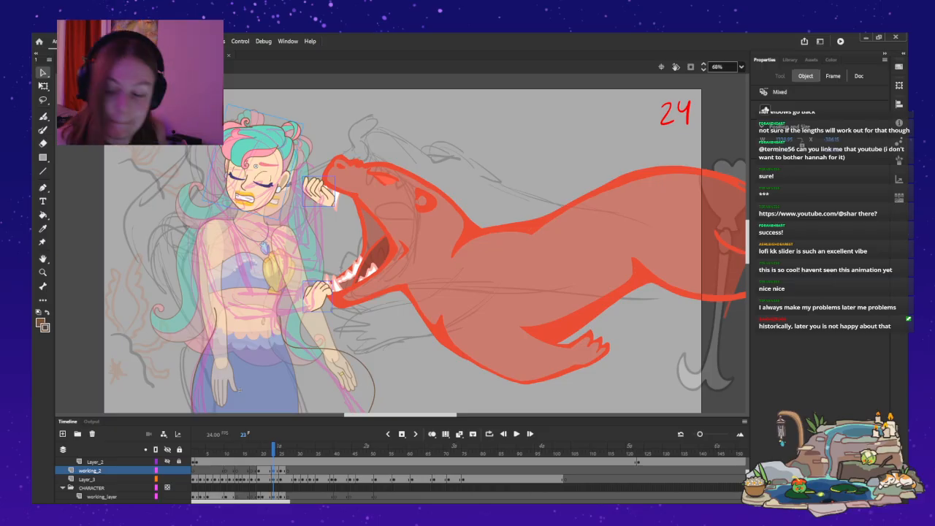
key("shift+Left")
key("shift+Left")
Move only the mermaid's two gripping hands toward the otter's open jaws at frame 23, fine-tuning their placement in small increments.
left_click(246, 175, "shift")
key("shift+Right")
key("shift+Right")
key("shift+Right")
key("shift+Right")
key("shift+Up")
key("shift+Right")
key("shift+Up")
key("Down")
key("Down")
key("Down")
key("Down")
key("Left")
key("Left")
key("Left")
key("Left")
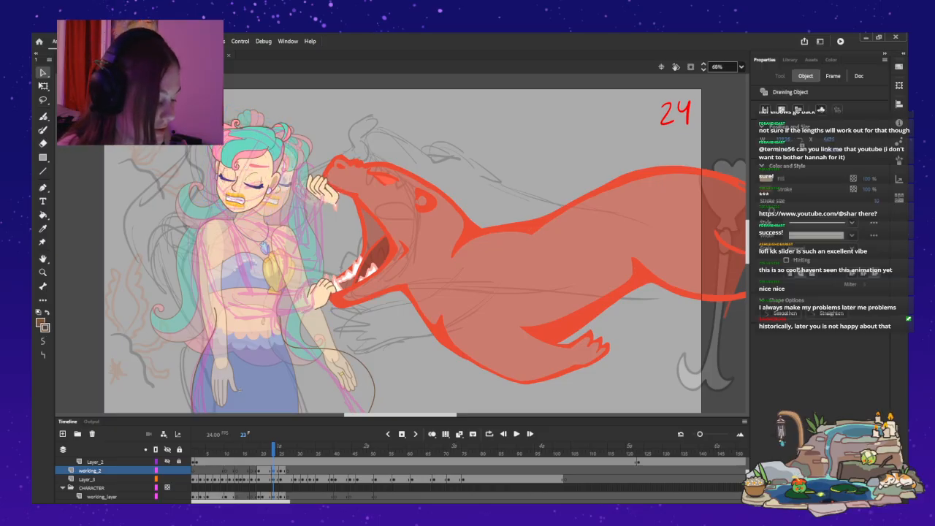
key("Right")
key("Right")
key("Right")
key("Right")
key("Right")
key("Left")
key("Left")
key("Left")
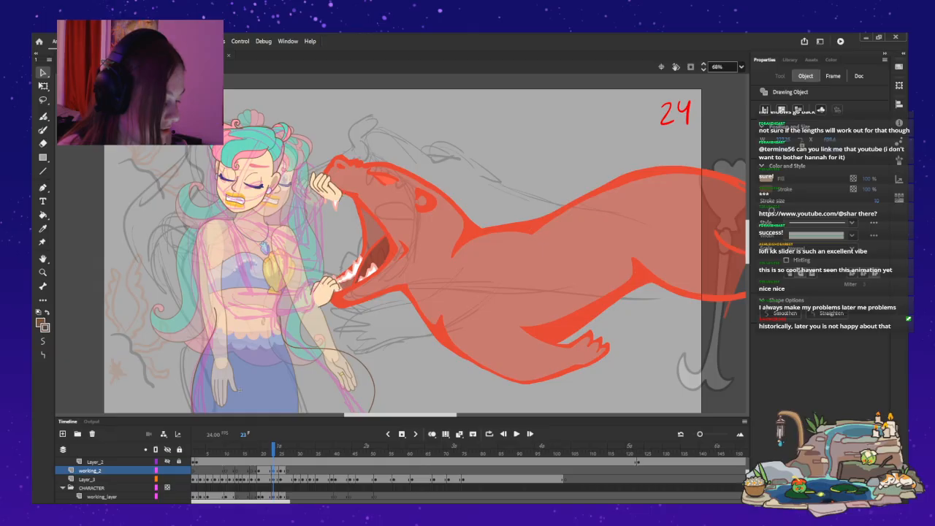
key("Right")
key("Right")
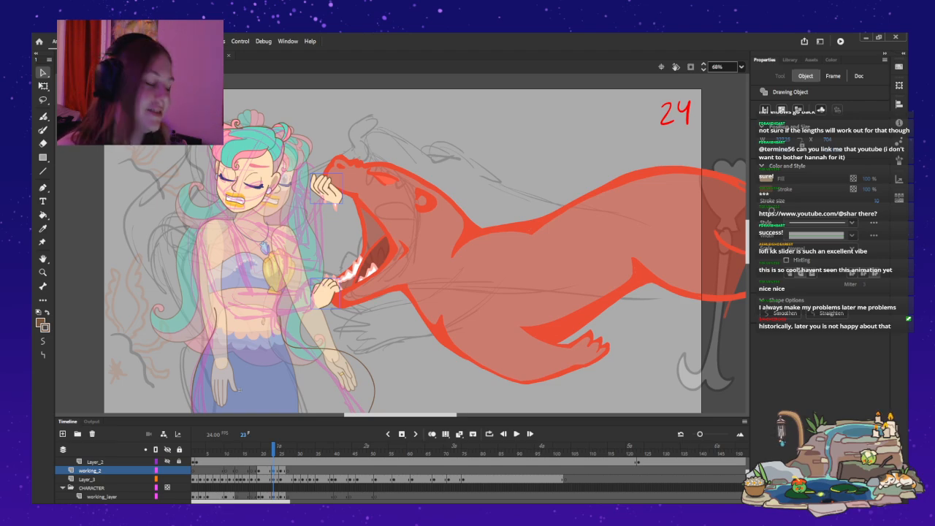
left_click(239, 389)
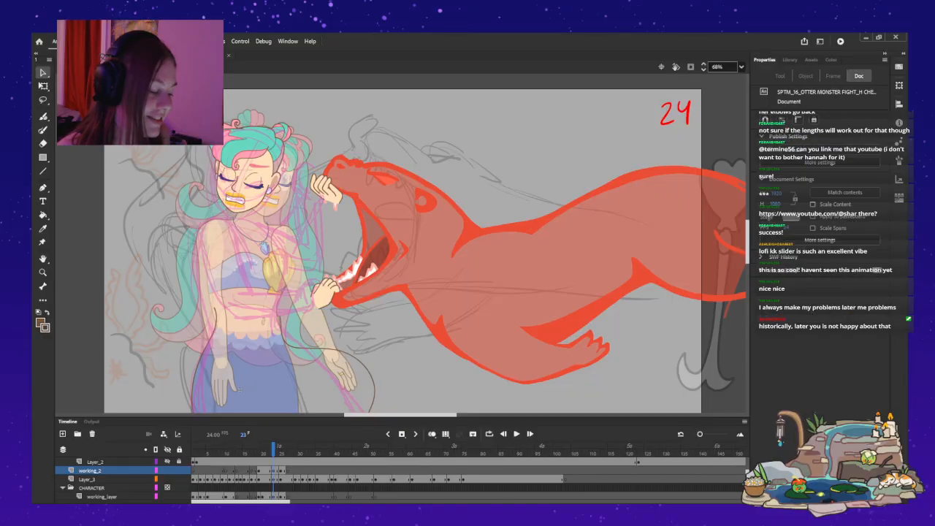
Step back and forth between frames 22 and 26 to check the gripping hands' motion with the otter's jaws.
key("comma")
key("comma")
key("comma")
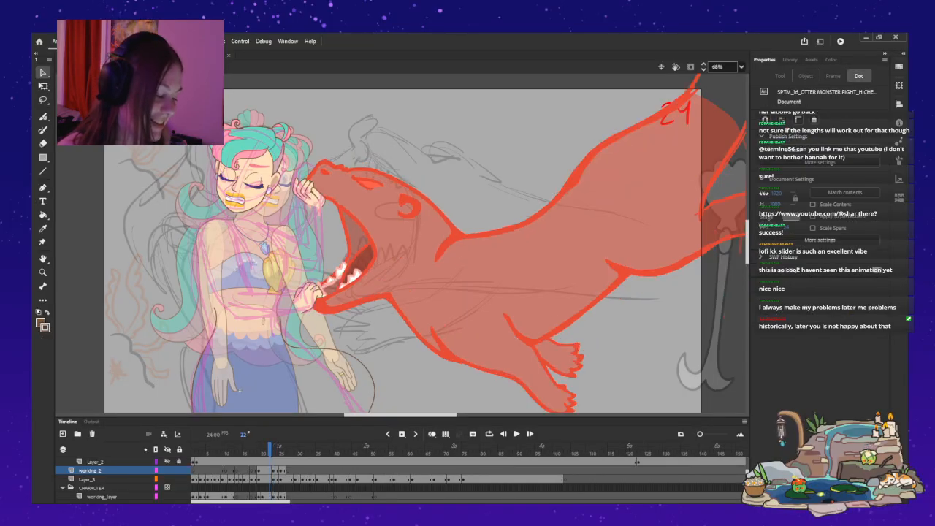
key("period")
key("period")
key("period")
key("period")
key("period")
key("period")
key("comma")
key("comma")
key("comma")
key("comma")
key("comma")
key("period")
key("period")
key("period")
key("period")
key("period")
key("period")
key("period")
key("period")
key("period")
key("period")
key("period")
key("period")
key("period")
key("period")
key("period")
key("period")
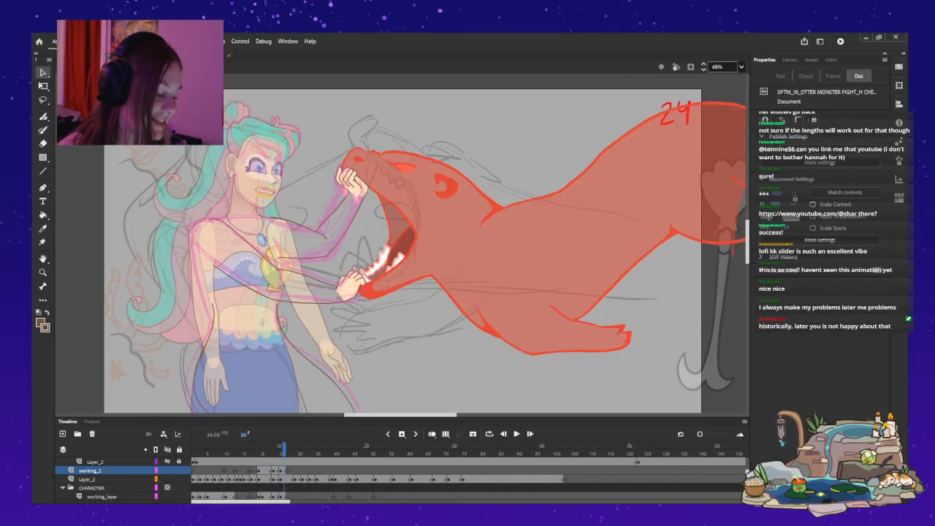
Step back and forth between frames 7 and 44 to check the mermaid's jaw-gripping poses against the otter's lunging movement.
key("comma")
key("comma")
key("comma")
key("comma")
key("comma")
key("comma")
key("comma")
key("comma")
key("comma")
key("comma")
key("comma")
key("comma")
key("comma")
key("comma")
key("comma")
key("comma")
key("comma")
key("comma")
key("comma")
key("comma")
key("period")
key("period")
key("period")
key("period")
key("period")
key("period")
key("period")
key("period")
key("period")
key("period")
key("period")
key("period")
key("period")
key("period")
key("period")
key("period")
key("period")
key("period")
key("period")
key("period")
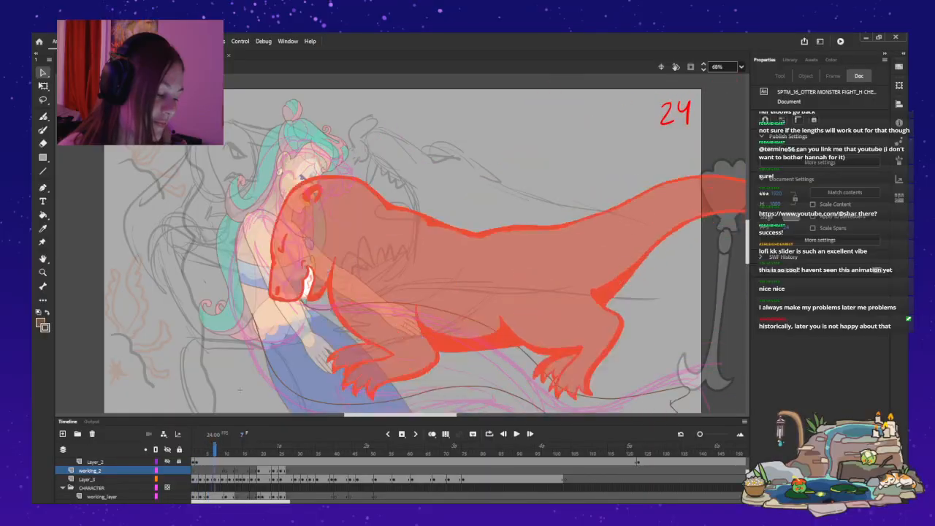
key("period")
key("period")
key("period")
key("period")
key("period")
key("period")
key("period")
key("period")
key("period")
key("period")
key("period")
key("period")
key("period")
key("period")
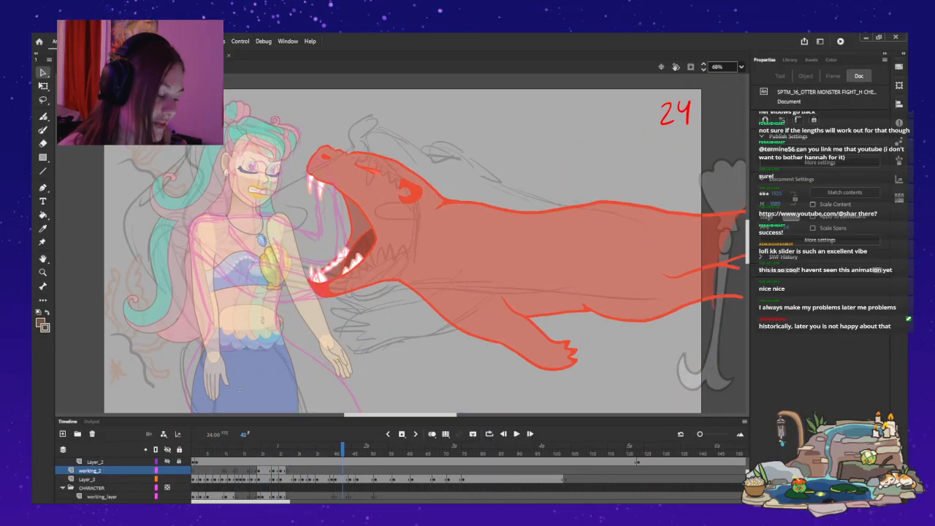
key("comma")
key("comma")
key("comma")
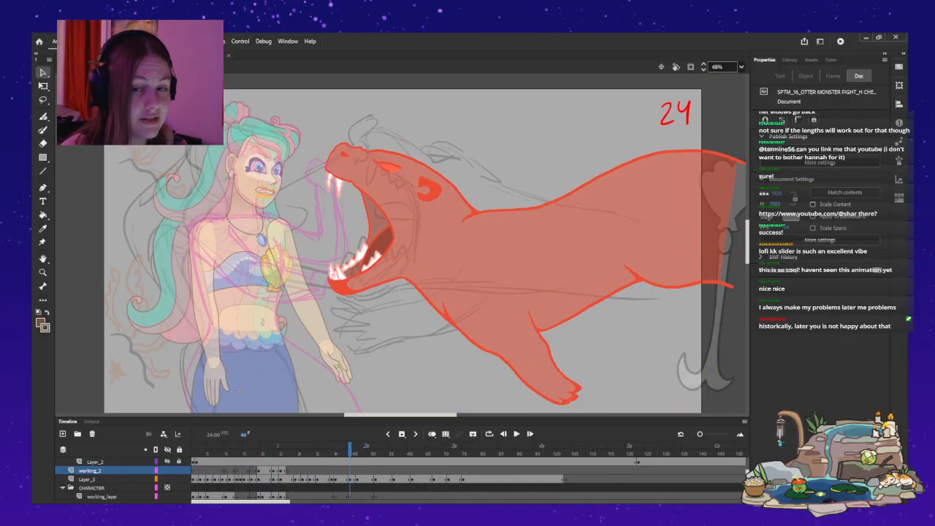
key("comma")
key("comma")
key("comma")
key("comma")
key("comma")
key("comma")
key("comma")
key("comma")
key("comma")
key("comma")
key("comma")
key("comma")
key("comma")
key("comma")
key("comma")
key("comma")
key("comma")
key("comma")
key("comma")
key("comma")
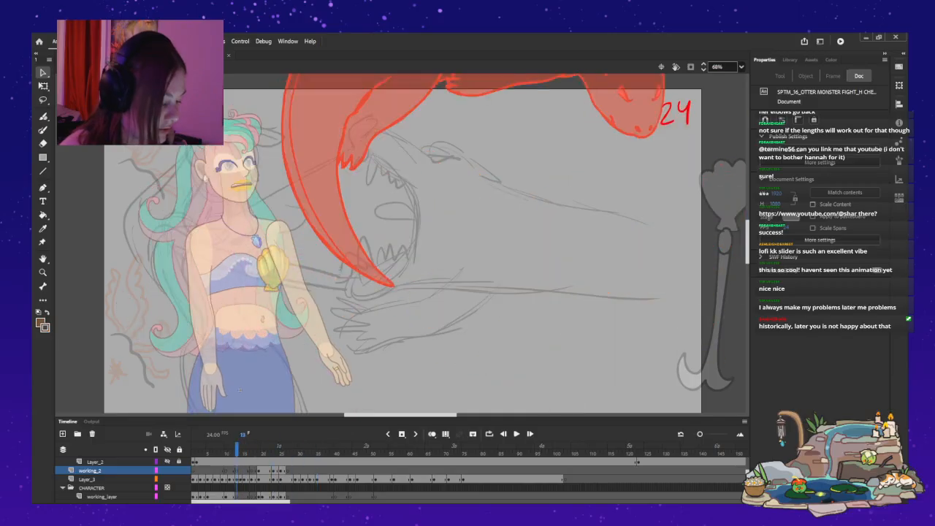
key("period")
key("period")
key("period")
key("period")
key("period")
key("period")
key("period")
key("period")
key("period")
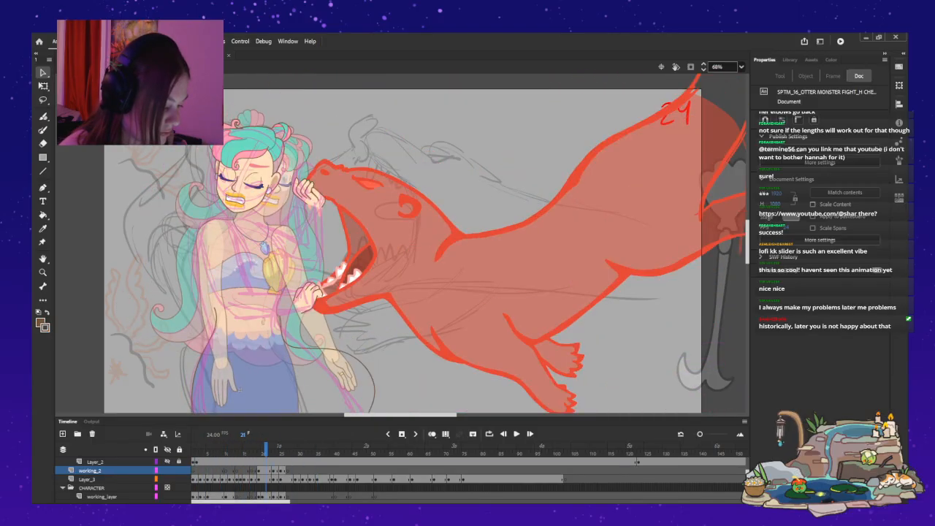
key("period")
key("comma")
key("period")
key("comma")
key("period")
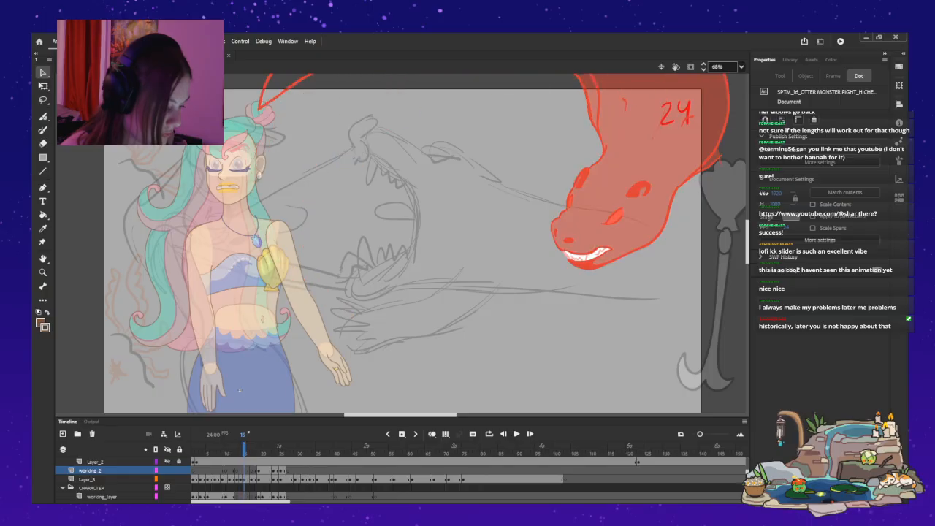
Inspect the otter drawing on Layer_3 at frame 16 and step through neighbouring frames to check its approach to the mermaid.
scroll(239, 390, "up", 3)
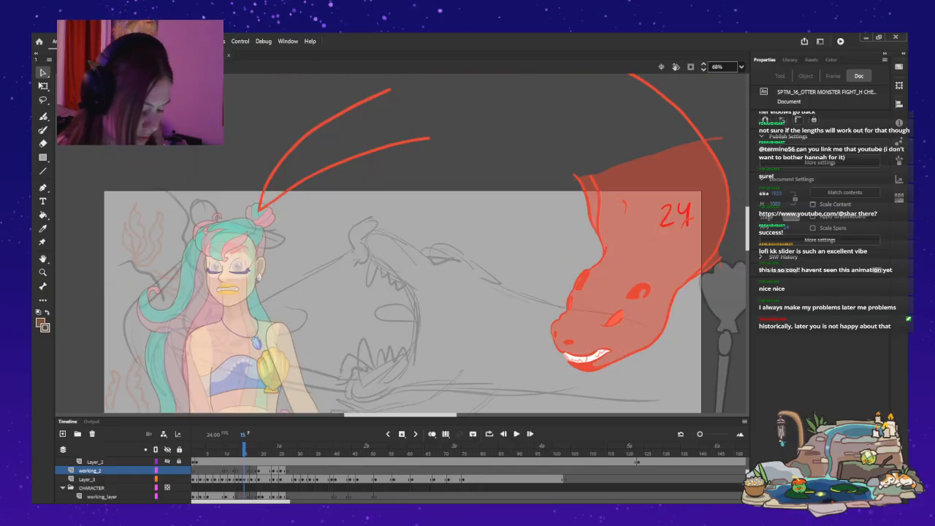
left_click(248, 480)
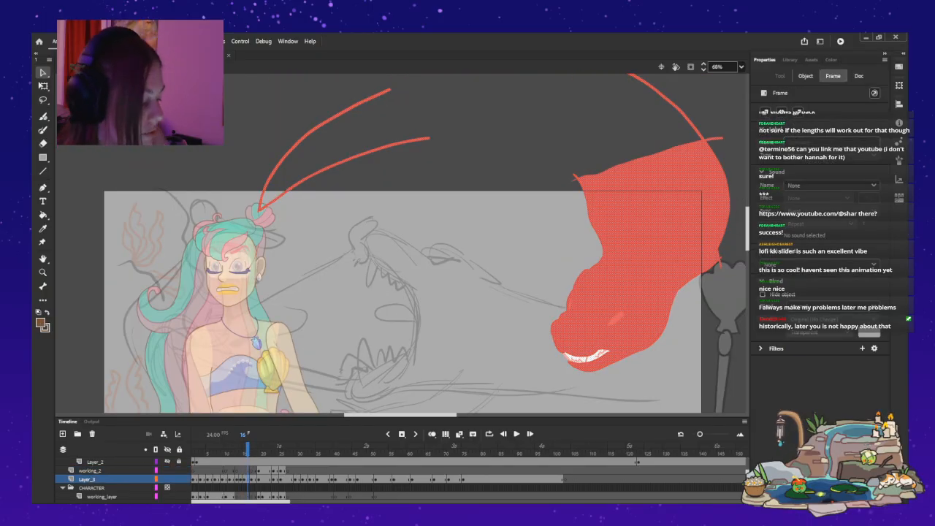
mouse_move(270, 244)
left_mouse_down()
mouse_move(246, 271)
mouse_move(251, 283)
left_mouse_up()
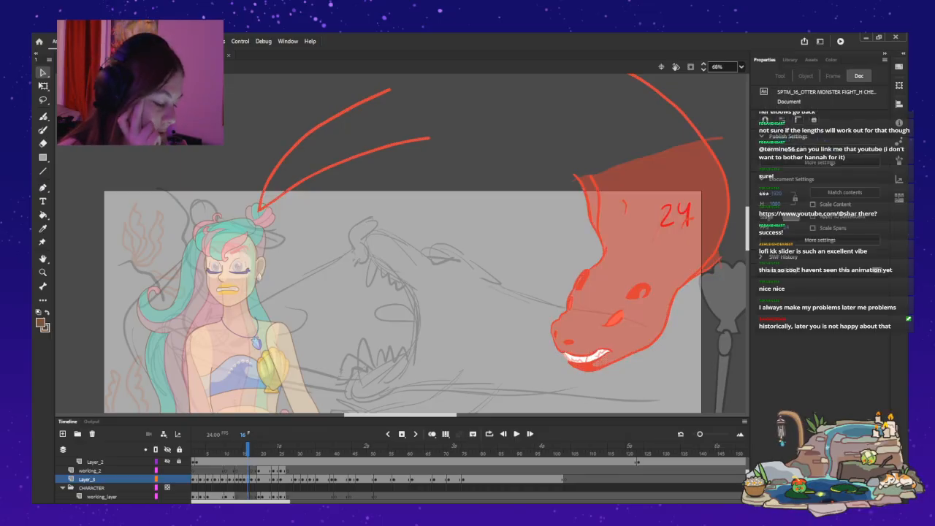
key("comma")
key("comma")
key("comma")
key("comma")
key("comma")
key("comma")
key("comma")
key("period")
key("period")
key("period")
key("period")
key("period")
key("period")
key("period")
key("period")
key("period")
key("period")
key("period")
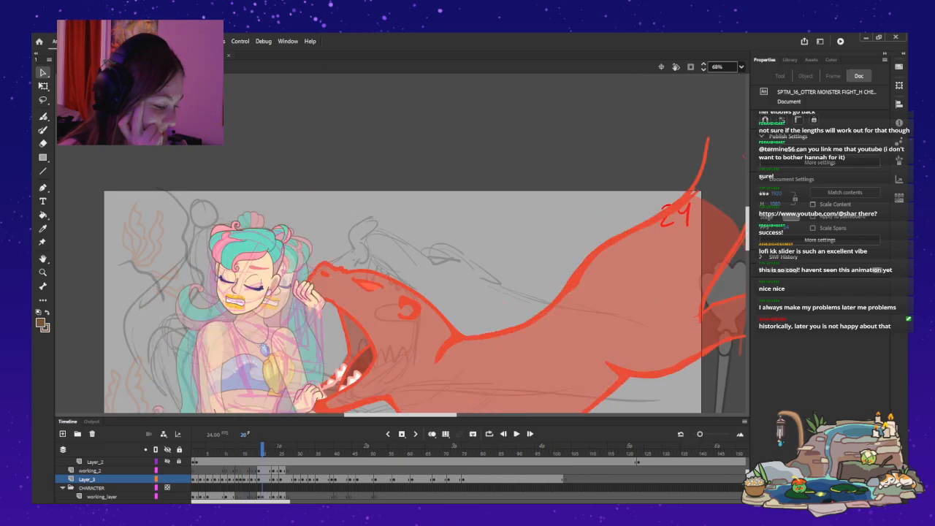
key("period")
key("period")
key("period")
key("period")
key("period")
key("period")
key("period")
key("period")
key("period")
key("period")
key("period")
Step through frames 6 to 69 with the lower body in view to examine the mermaid's tail outlines against the otter.
left_click(211, 453)
scroll(239, 288, "down", 2)
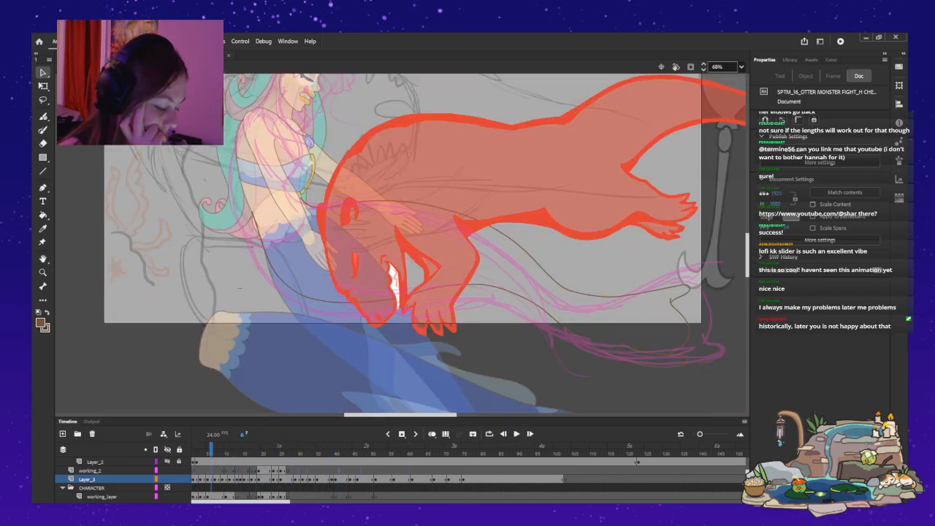
key("period")
key("period")
key("period")
key("period")
key("period")
key("period")
key("period")
key("period")
key("period")
key("period")
key("period")
key("period")
key("period")
key("period")
key("period")
key("period")
key("period")
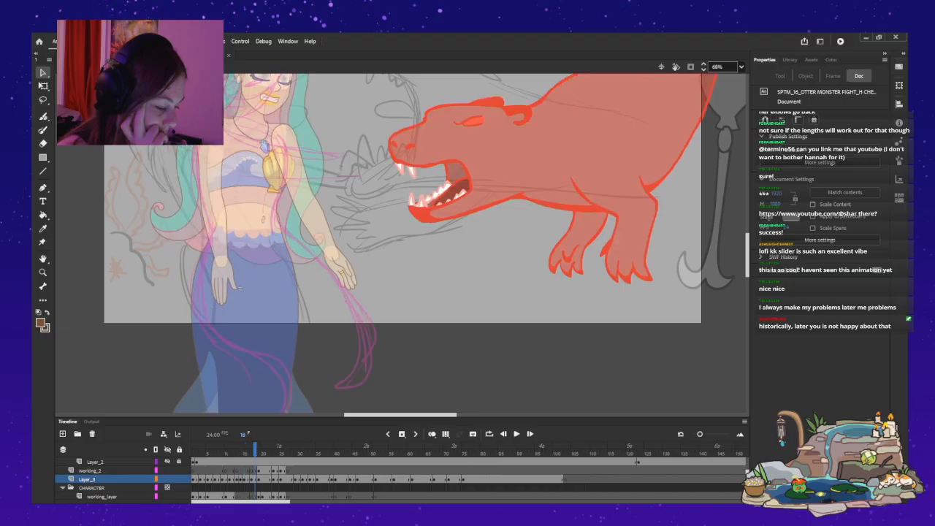
key("period")
key("period")
key("period")
key("period")
key("period")
key("period")
key("period")
key("comma")
key("comma")
key("comma")
key("comma")
key("comma")
key("comma")
key("comma")
key("comma")
key("comma")
key("comma")
key("comma")
key("comma")
key("comma")
key("comma")
key("comma")
key("comma")
key("comma")
key("comma")
key("comma")
key("comma")
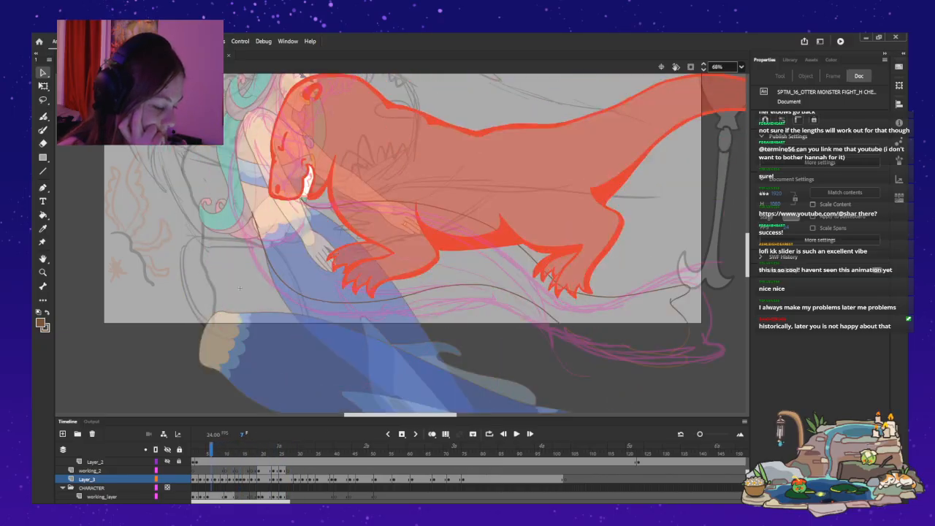
key("period")
key("period")
key("period")
key("period")
key("period")
key("period")
key("period")
key("period")
key("period")
key("period")
key("period")
key("period")
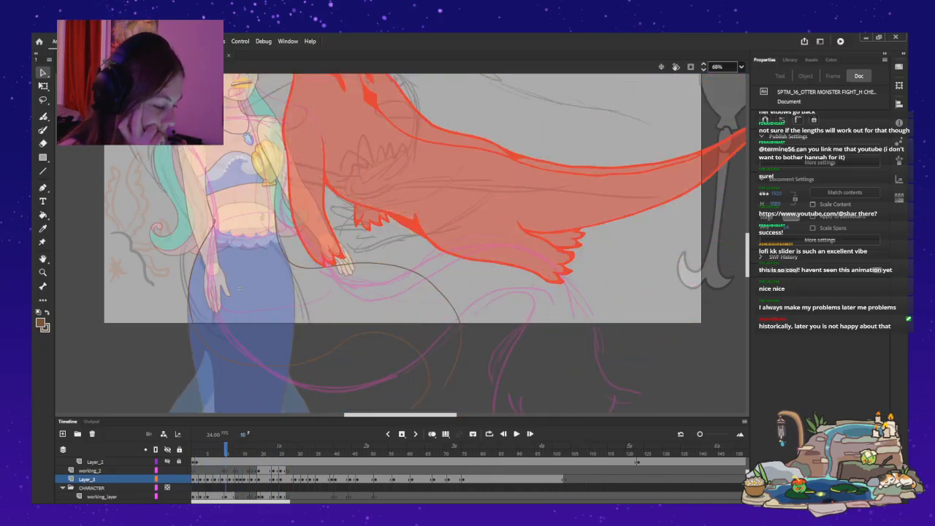
key("period")
key("period")
key("period")
key("period")
key("period")
key("period")
key("period")
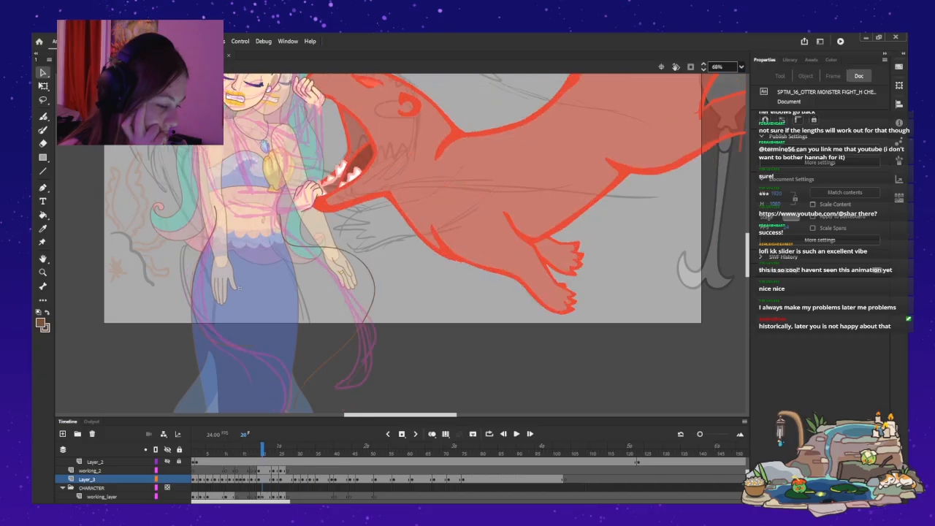
key("period")
key("period")
key("period")
key("period")
key("period")
key("period")
key("period")
key("period")
key("period")
key("period")
key("period")
key("period")
key("period")
key("period")
key("period")
key("period")
key("period")
key("period")
key("period")
key("period")
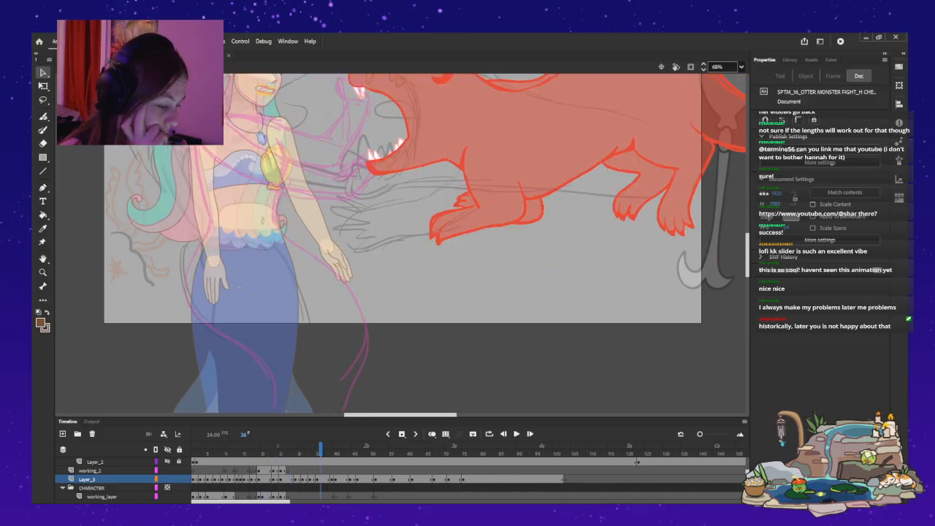
key("period")
key("period")
key("period")
key("period")
key("period")
key("period")
key("period")
key("period")
key("period")
key("period")
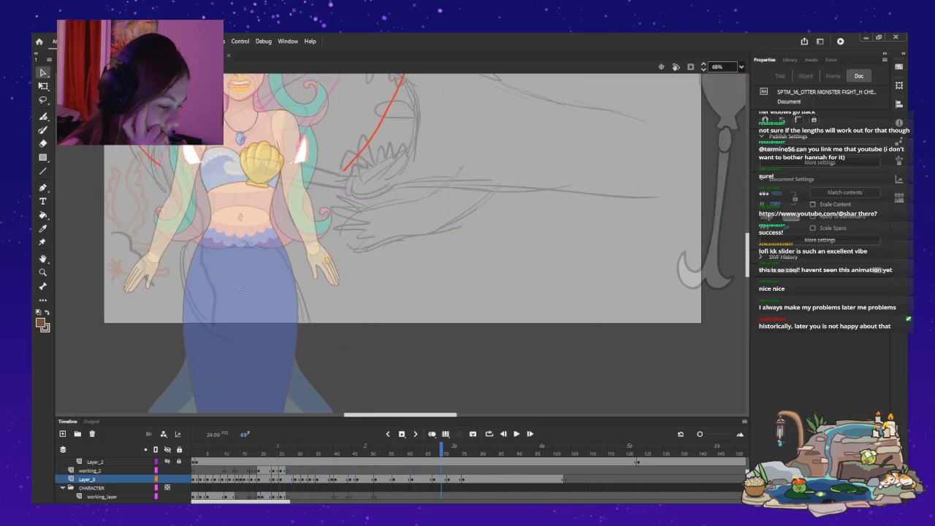
Step through frames 68 to 104 to review the mermaid's upper-body poses after the otter's jaws surround her.
left_click_drag(239, 287, 240, 389)
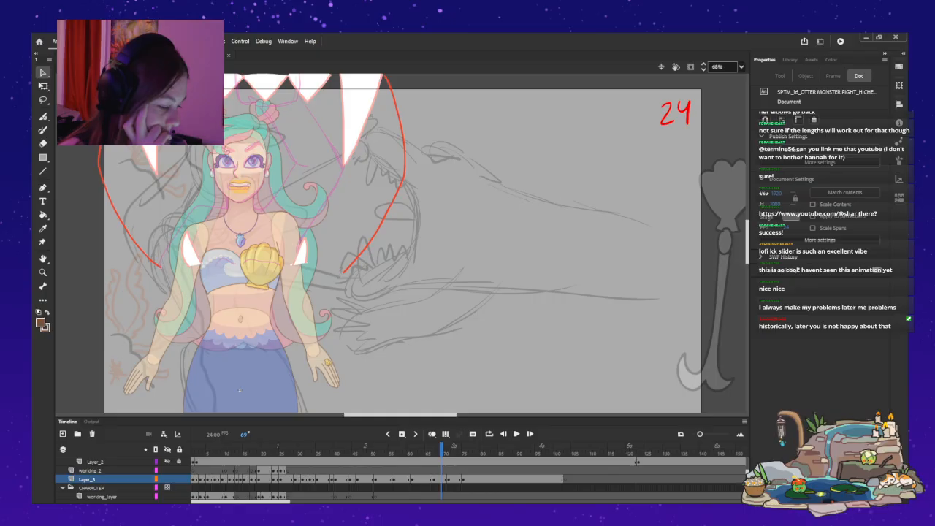
key("comma")
key("comma")
key("comma")
key("comma")
key("comma")
key("comma")
key("comma")
key("period")
key("period")
key("period")
key("period")
key("period")
key("period")
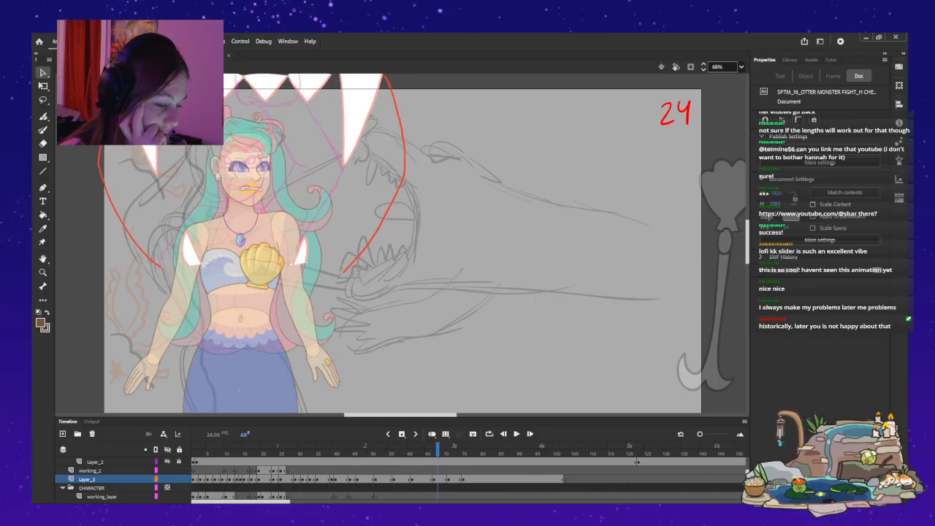
key("period")
key("period")
key("period")
key("period")
key("period")
key("period")
key("period")
key("period")
key("period")
key("period")
key("period")
key("period")
key("period")
key("period")
key("period")
key("period")
key("period")
key("period")
key("period")
key("period")
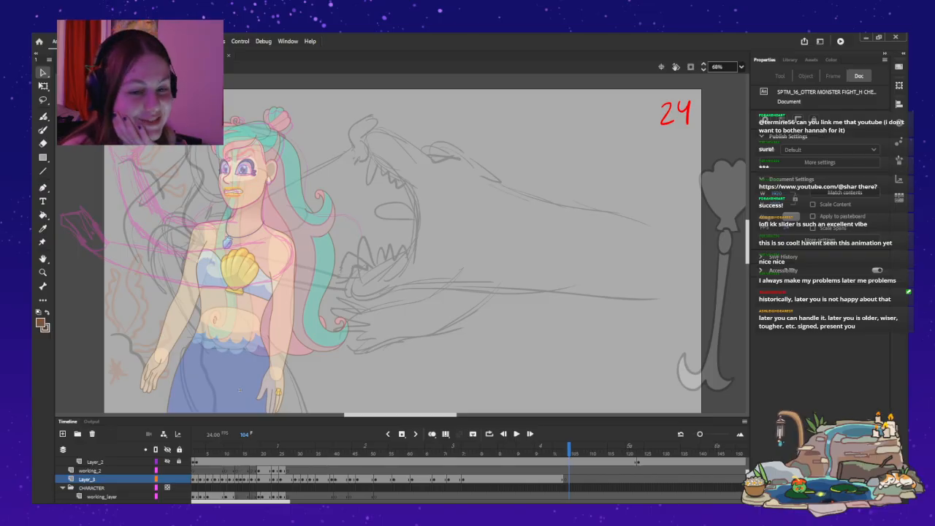
Play the mermaid symbol's fight animation from frame 1, and return to the main timeline to play the whole shot.
key("alt+comma")
key("alt+comma")
key("alt+comma")
key("alt+comma")
key("alt+comma")
key("alt+comma")
key("alt+comma")
key("alt+comma")
key("alt+comma")
key("alt+comma")
key("alt+comma")
key("alt+comma")
key("alt+comma")
key("alt+comma")
key("alt+comma")
key("alt+comma")
key("alt+comma")
key("alt+comma")
key("alt+comma")
key("alt+comma")
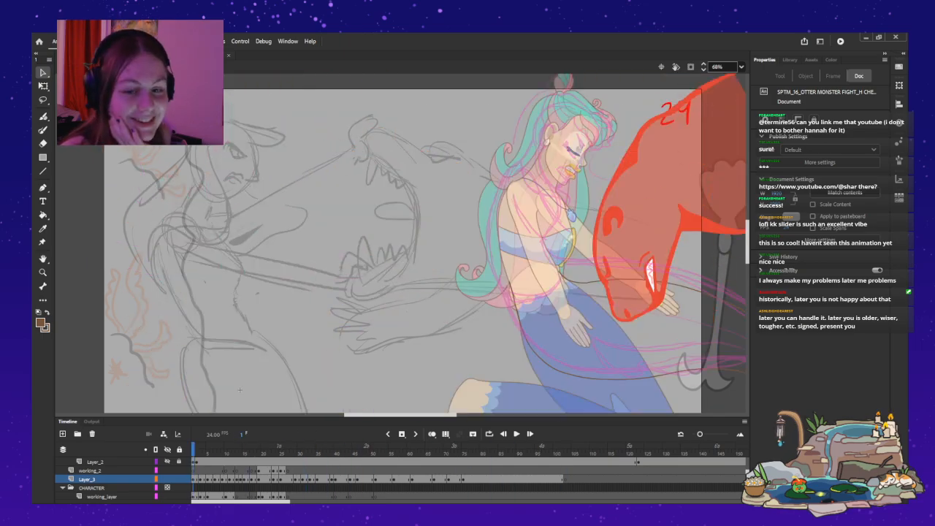
key("Return")
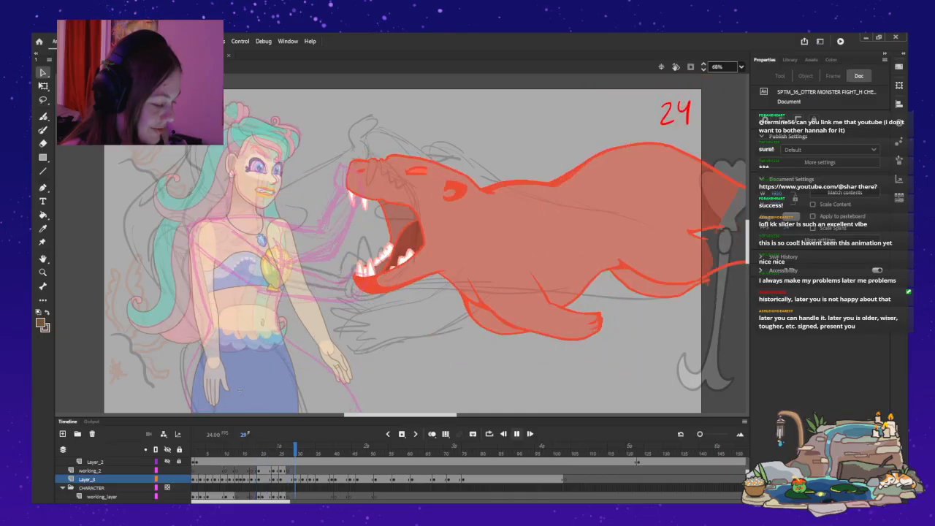
key("Return")
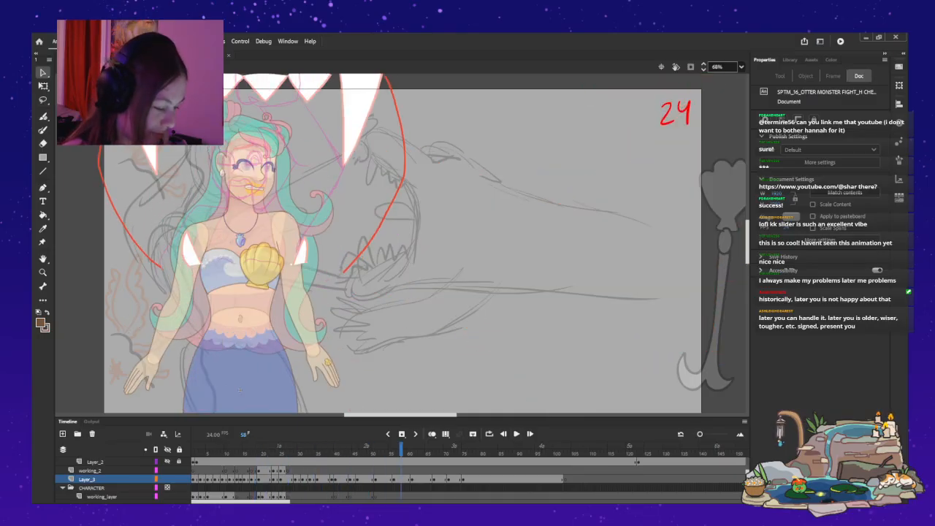
key("ctrl+e")
key("Return")
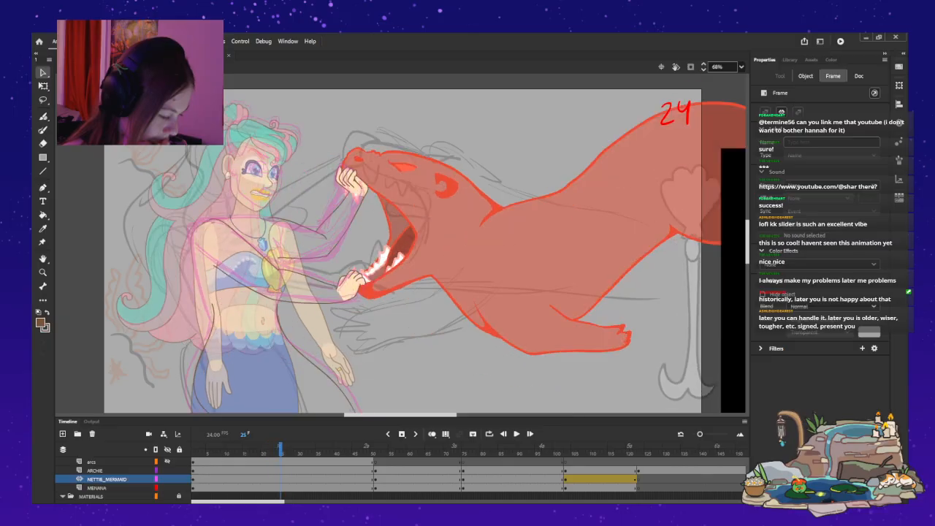
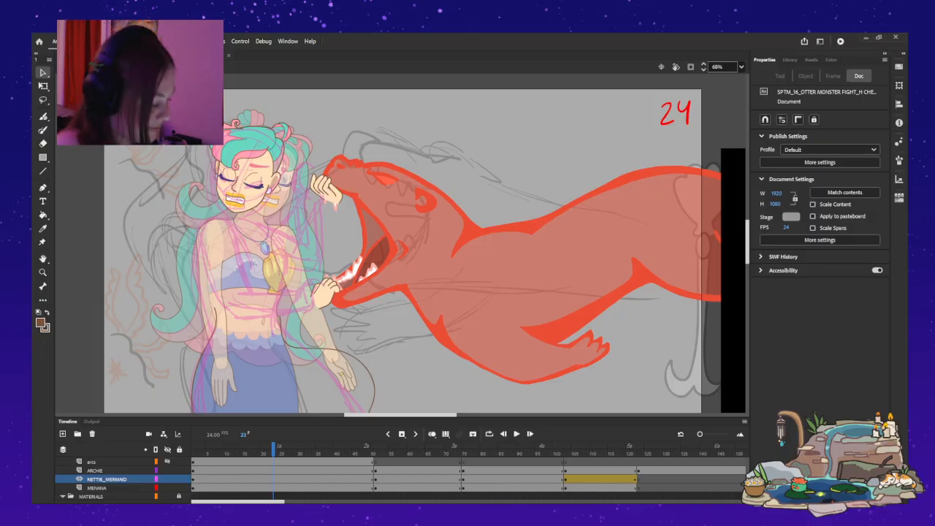
Preview the shot's animation and open the small dark-haired figure in the middle for editing.
left_click_drag(274, 450, 466, 450)
left_click(517, 434)
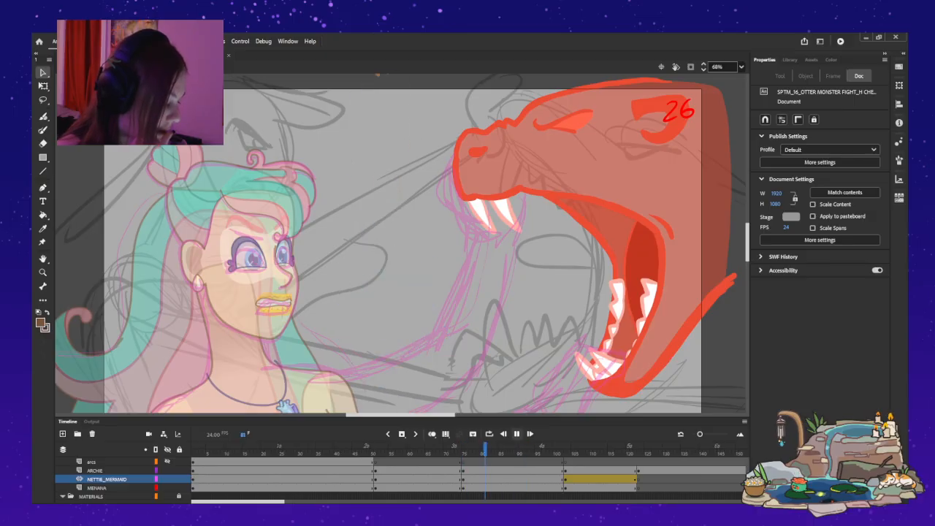
key("Return")
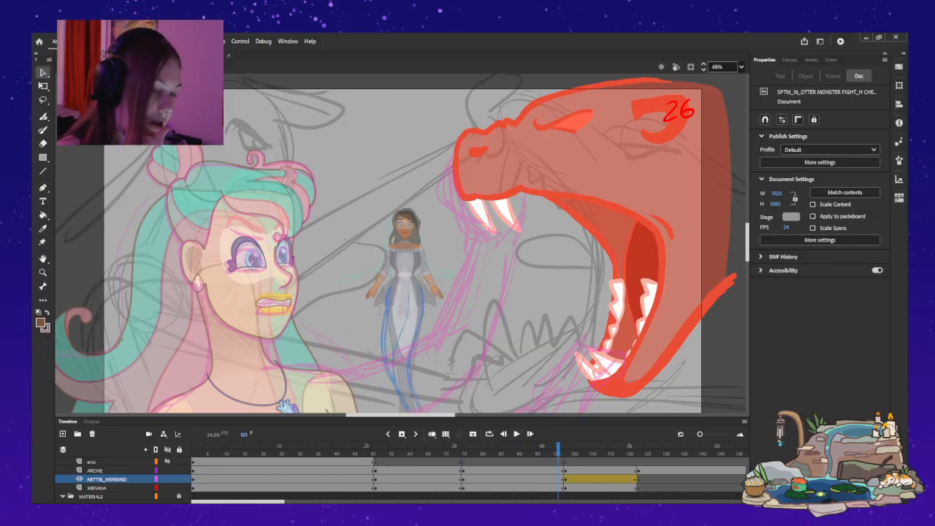
double_click(404, 297)
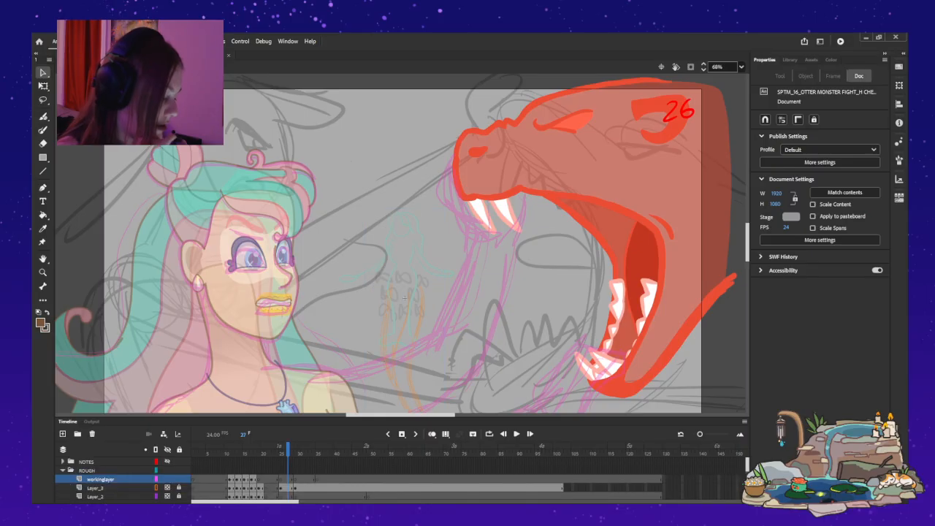
Examine the rough tail poses frame by frame up to frame 20, including a close view of the figure.
key("comma")
key("comma")
key("comma")
key("comma")
key("comma")
key("comma")
key("comma")
key("comma")
key("comma")
key("comma")
key("comma")
key("comma")
key("comma")
key("comma")
key("comma")
key("comma")
key("comma")
key("comma")
key("period")
key("period")
key("period")
key("period")
key("period")
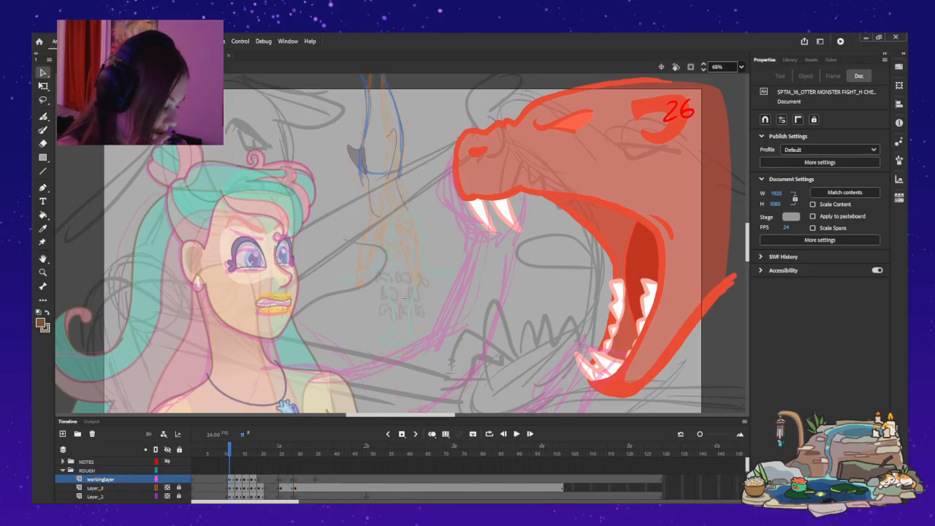
key("period")
key("period")
key("period")
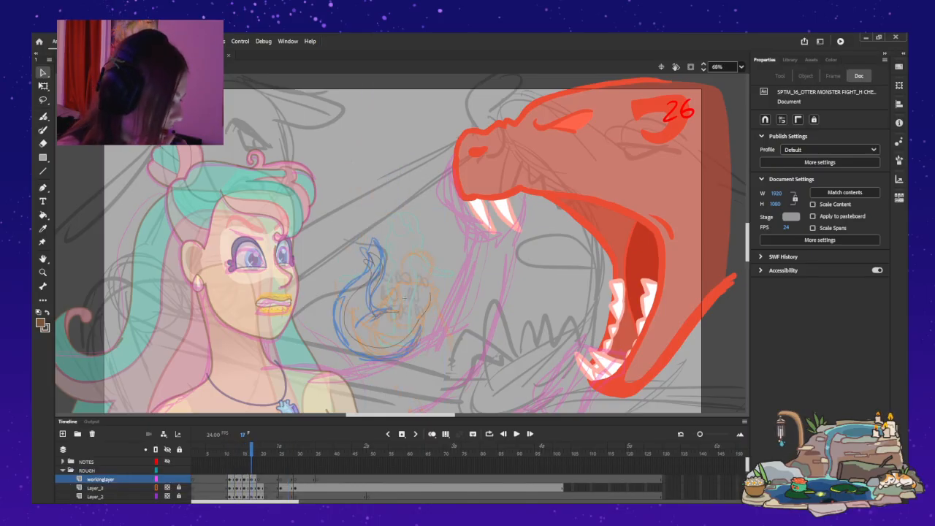
scroll(405, 297, "up", 3)
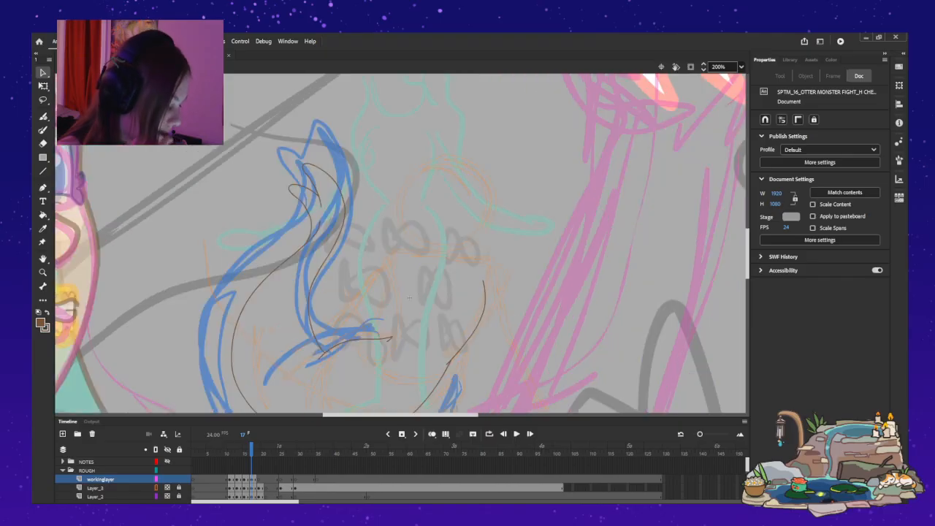
key("comma")
key("comma")
key("period")
key("period")
key("period")
key("period")
key("period")
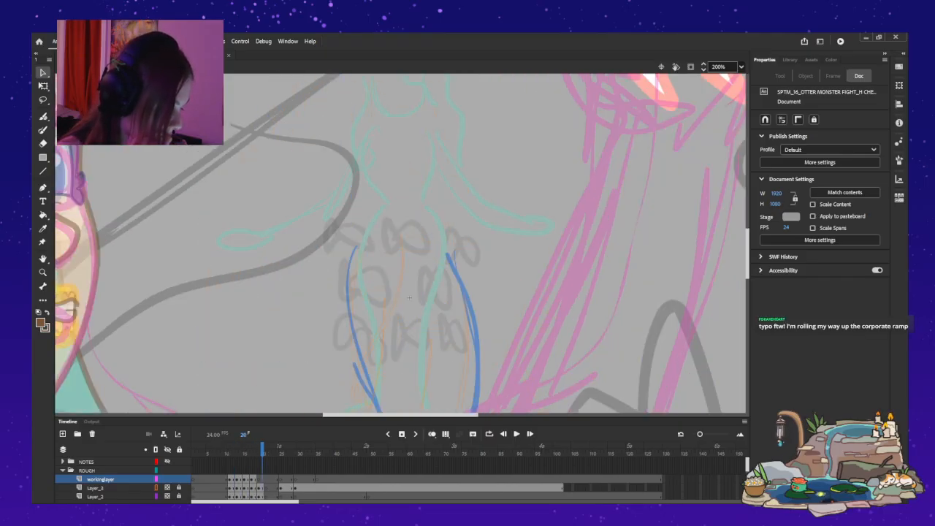
Show the CHARACTER folder's artwork as semi-transparent reference with the tail roughs.
scroll(400, 479, "down", 1)
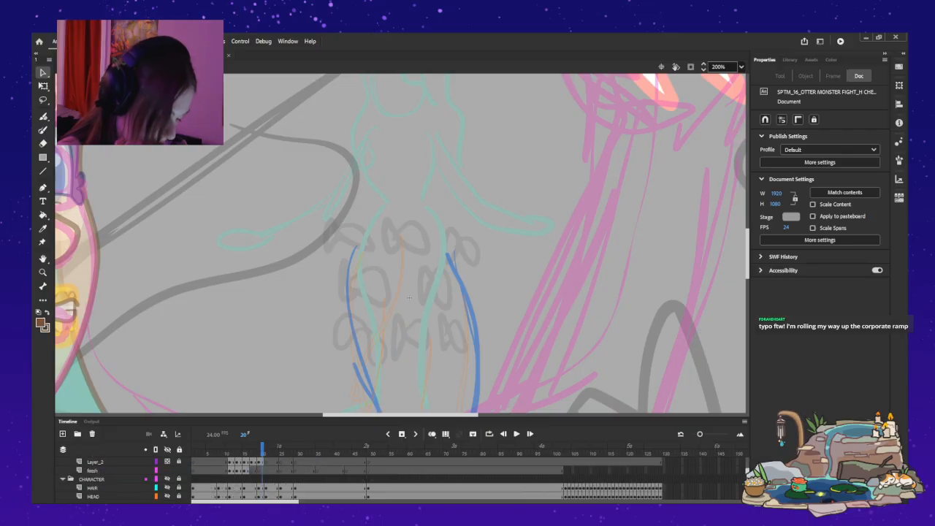
left_click(167, 479, "shift")
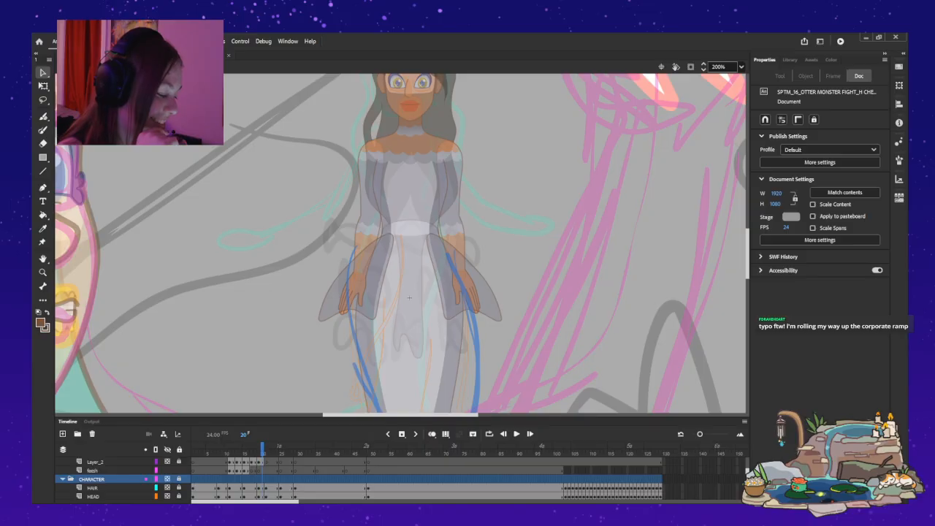
key("ctrl+z")
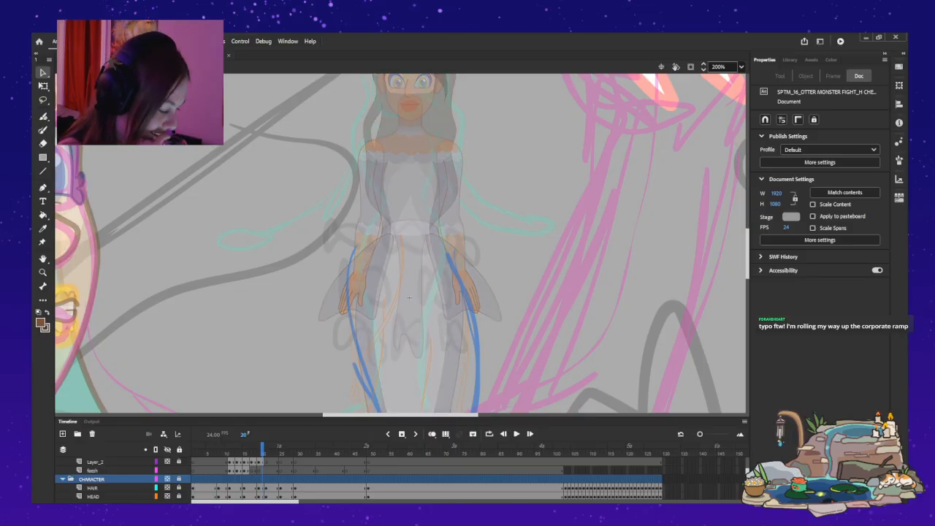
scroll(400, 243, "down", 2)
scroll(401, 243, "up", 2)
scroll(401, 243, "down", 2)
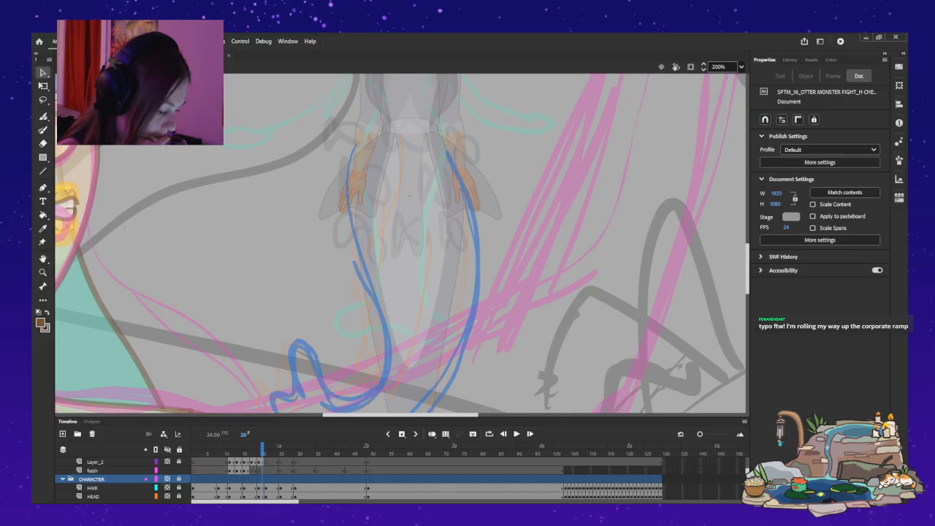
key("ctrl+z")
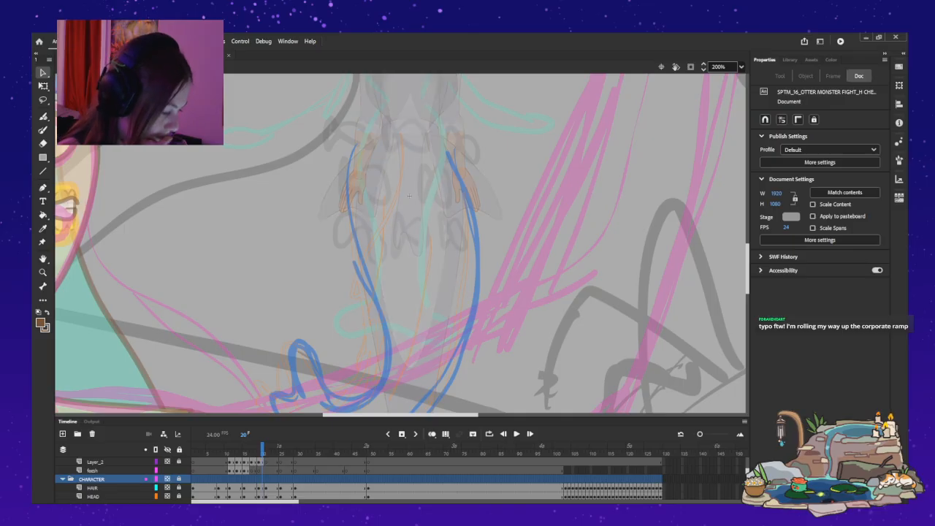
scroll(400, 244, "down", 2)
scroll(360, 478, "up", 3)
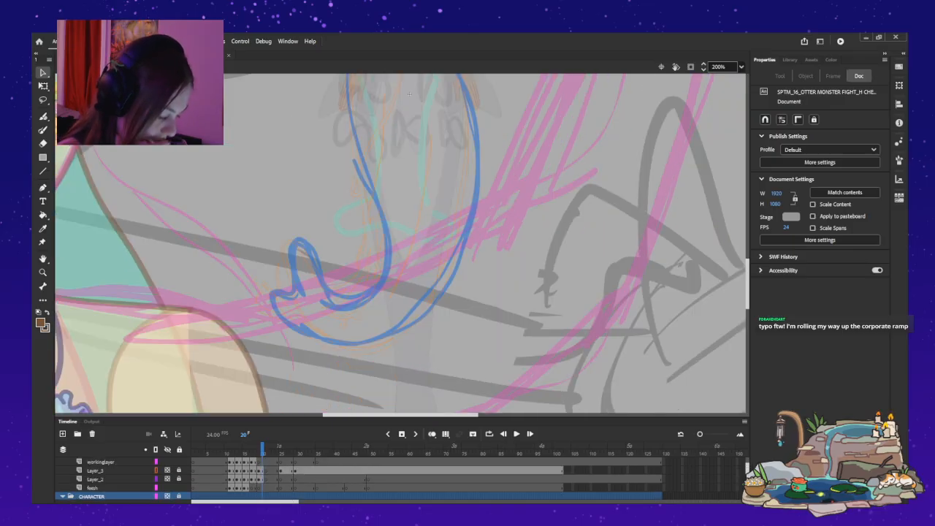
Compare the tail linework on workinglayer with the faded character artwork frame by frame, ending on frame 18.
key("period")
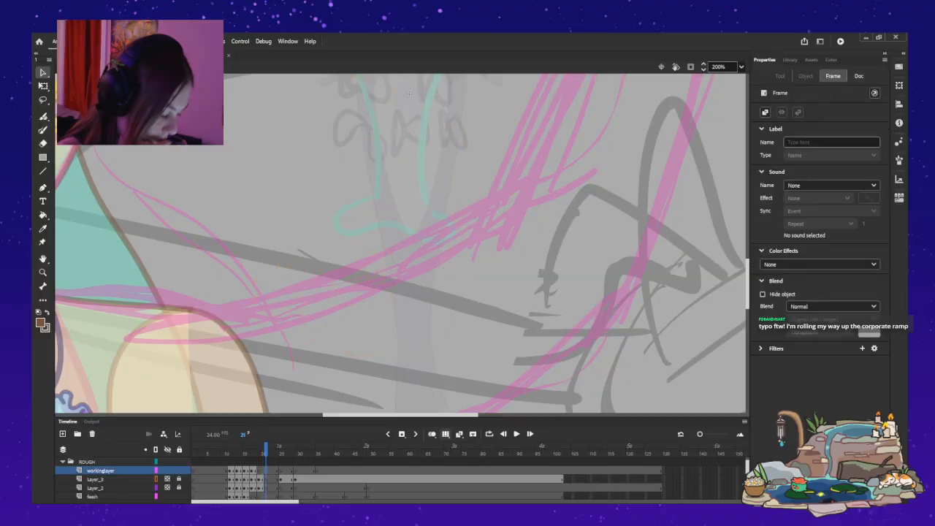
key("comma")
key("comma")
key("comma")
key("comma")
key("comma")
key("comma")
key("comma")
key("comma")
key("comma")
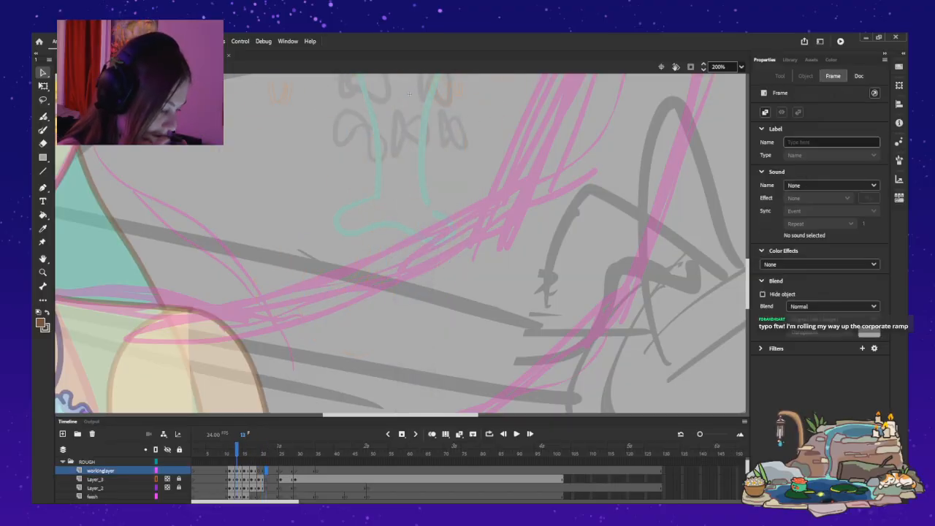
scroll(400, 243, "up", 2)
scroll(409, 195, "up", 10)
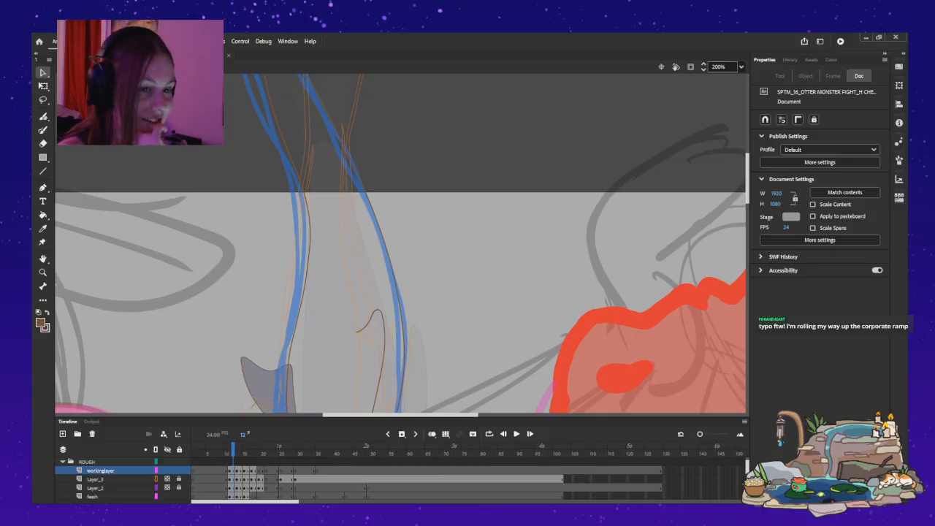
key("period")
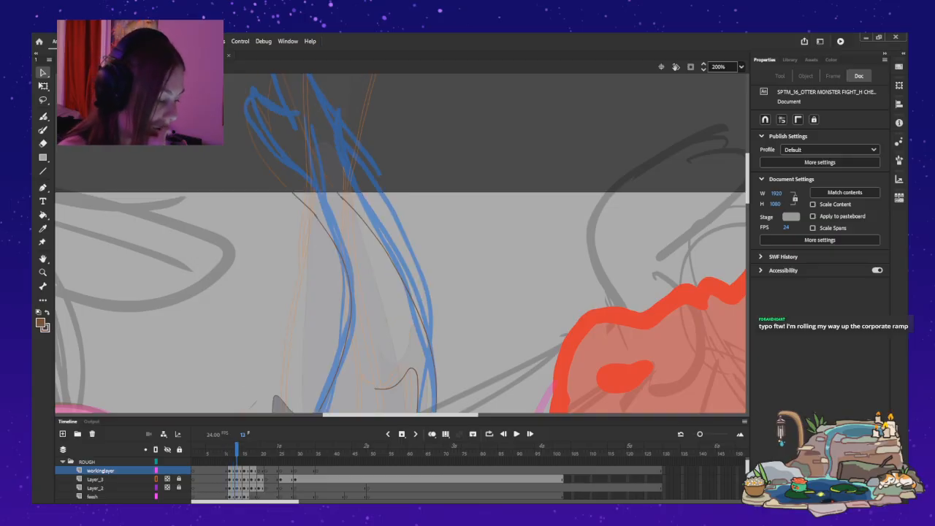
key("period")
key("period")
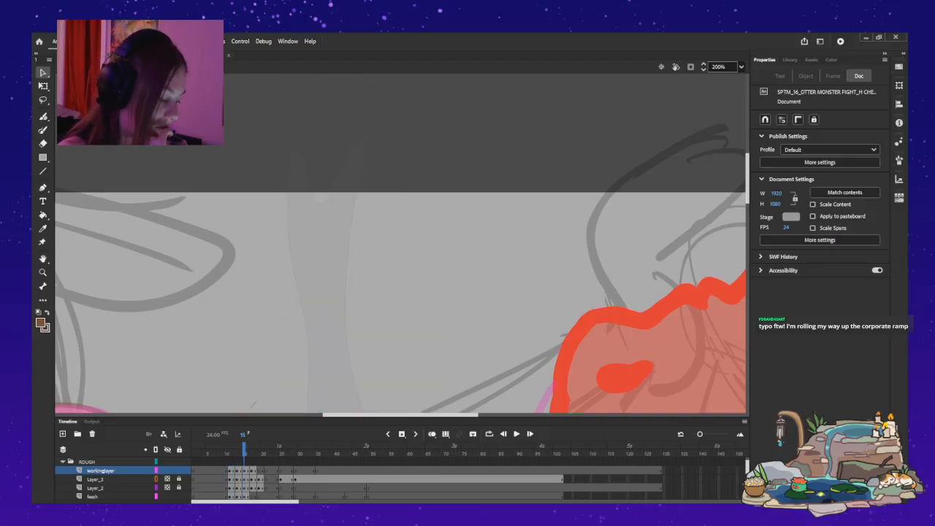
scroll(401, 243, "down", 5)
scroll(402, 243, "down", 5)
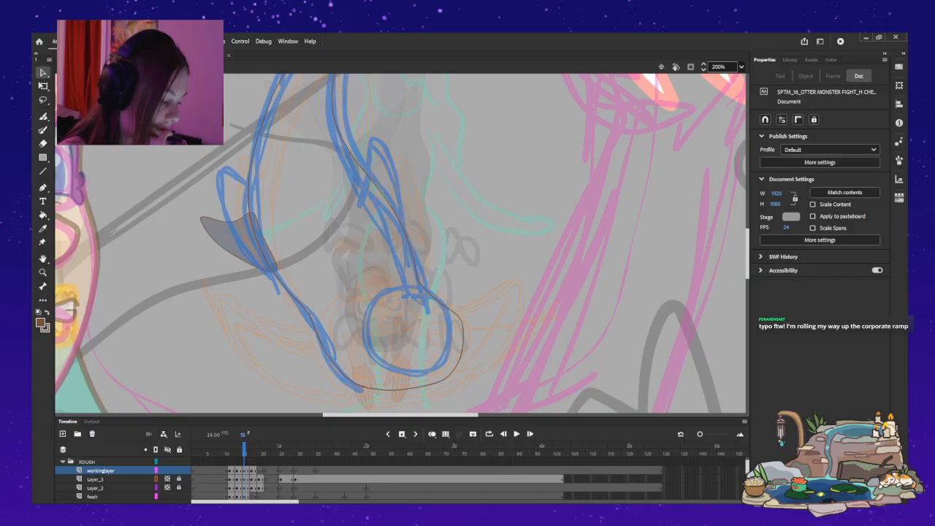
key("period")
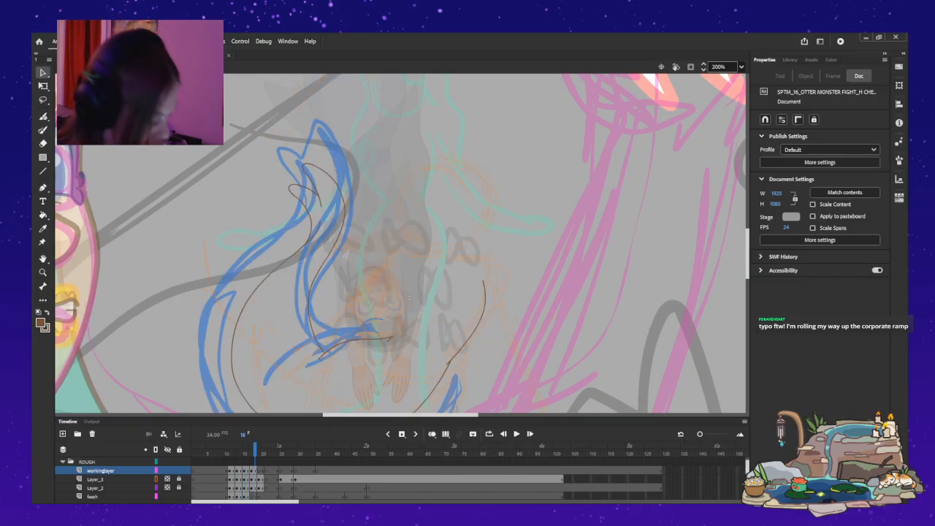
key("period")
key("period")
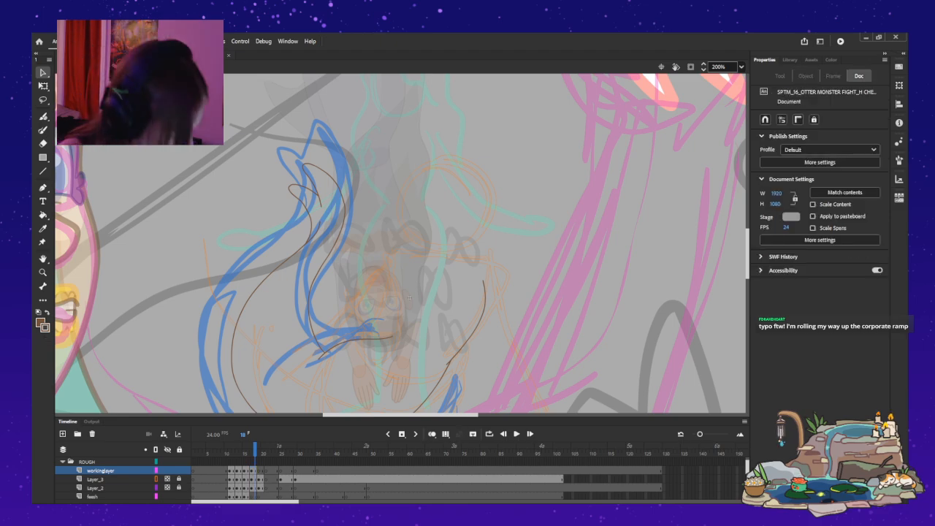
On workinglayer at frame 18, paint a short brown curve down beside the faded face, joining the inner end of the tail line.
key("b")
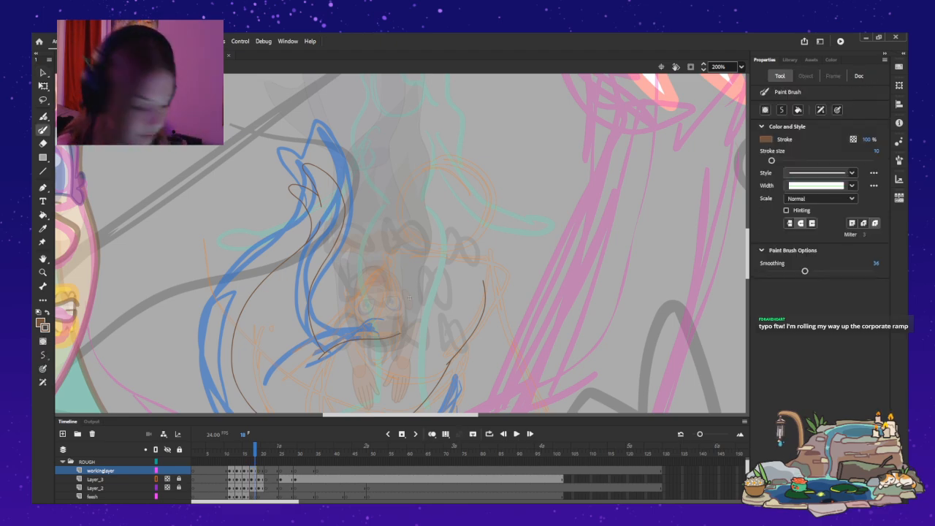
left_click_drag(397, 277, 402, 333)
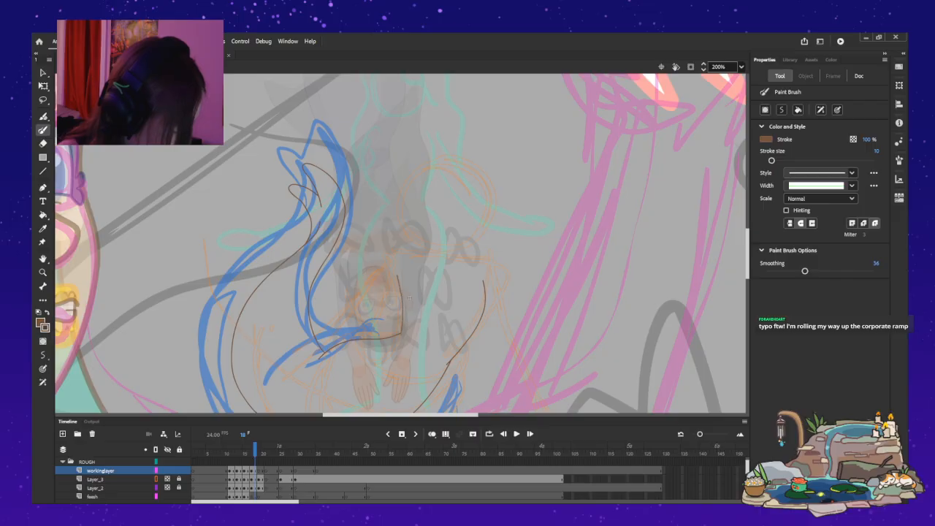
key("ctrl+z")
left_click_drag(395, 280, 397, 343)
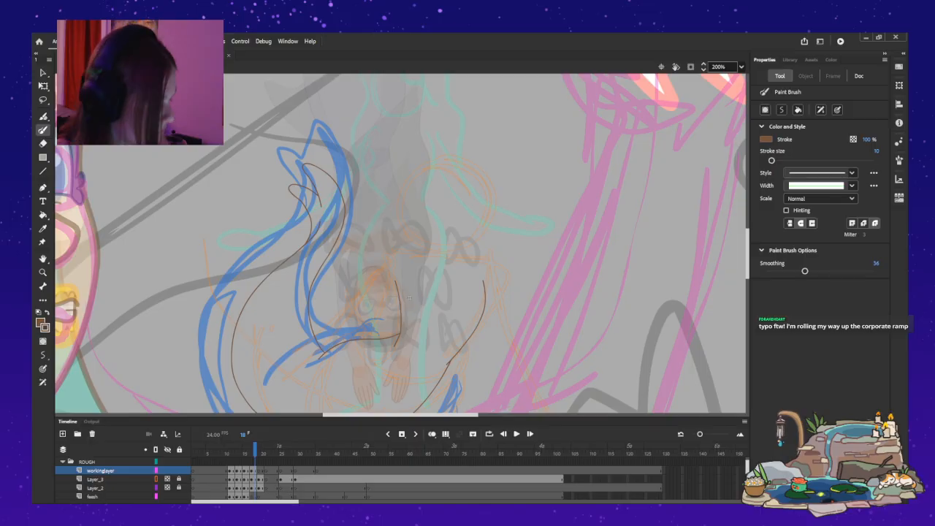
key("ctrl+z")
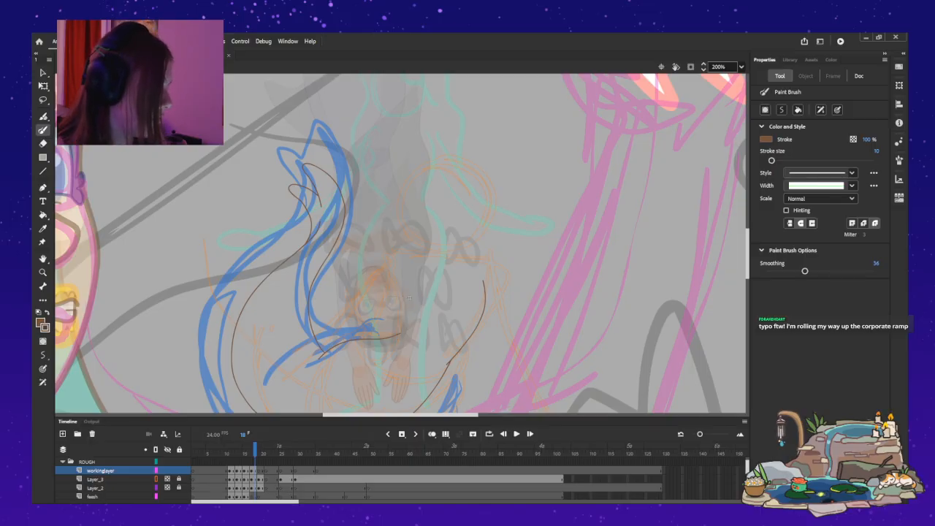
left_click_drag(394, 276, 398, 346)
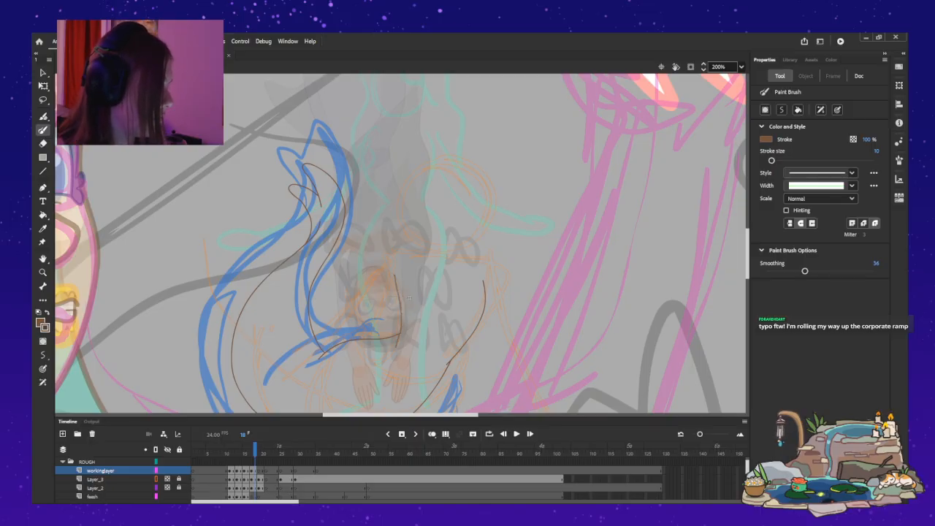
key("ctrl+z")
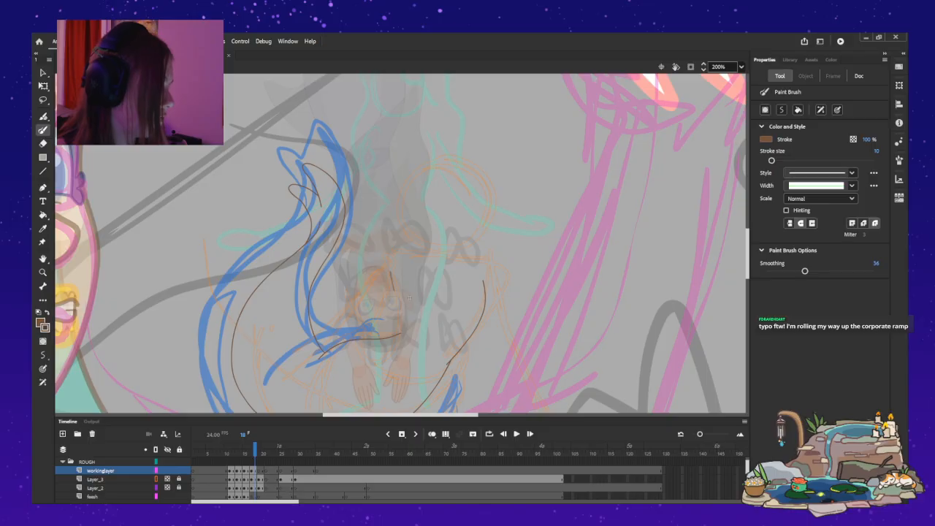
key("ctrl+z")
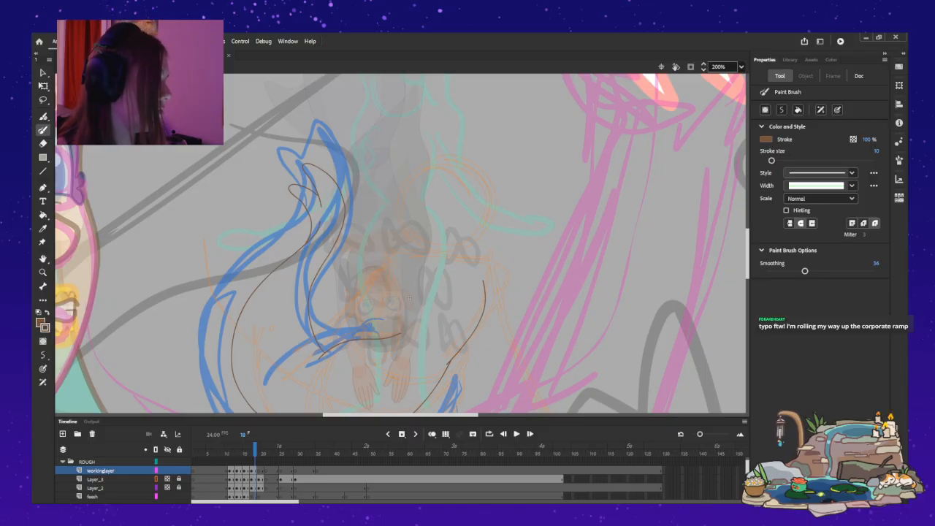
left_click_drag(392, 275, 400, 334)
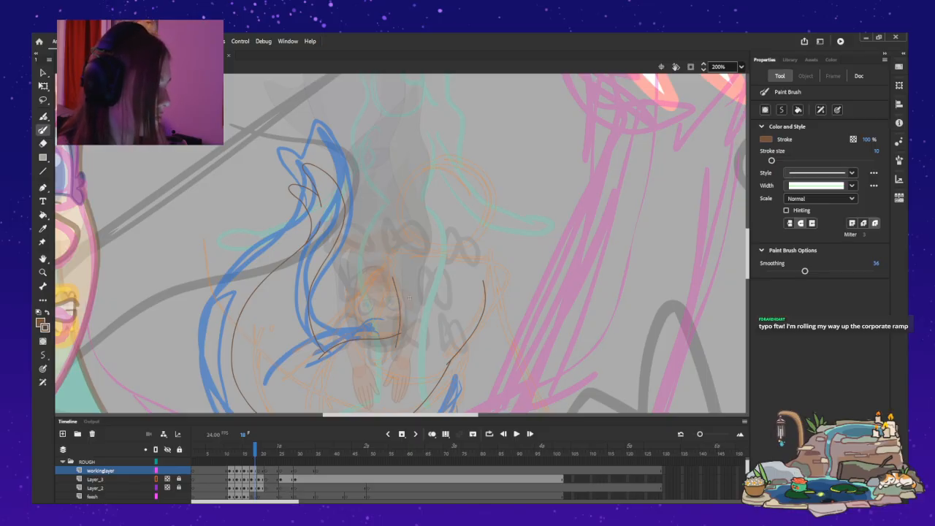
key("ctrl+z")
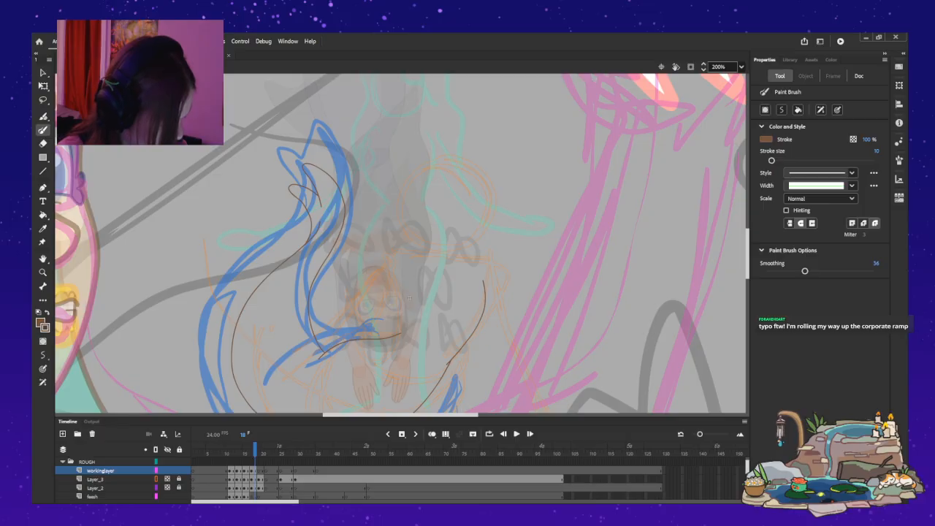
left_click_drag(399, 327, 389, 272)
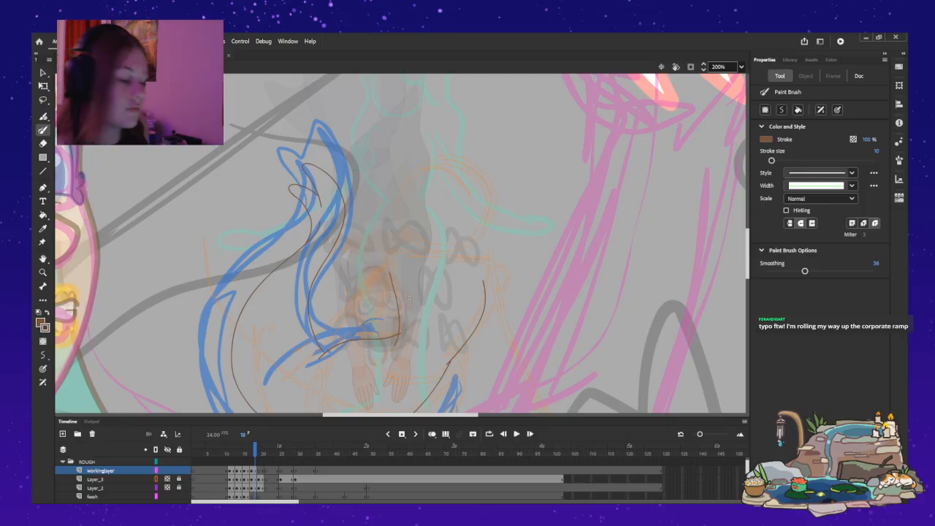
key("ctrl+z")
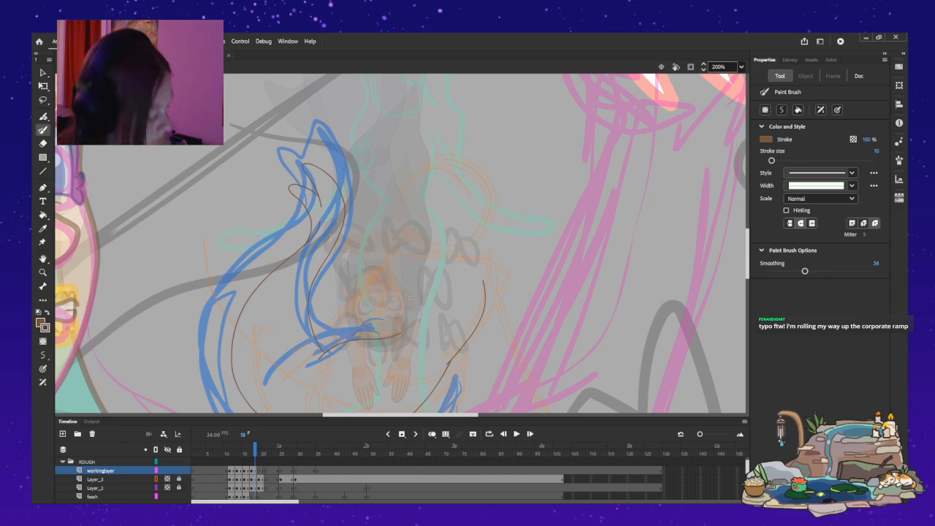
left_click_drag(393, 272, 401, 336)
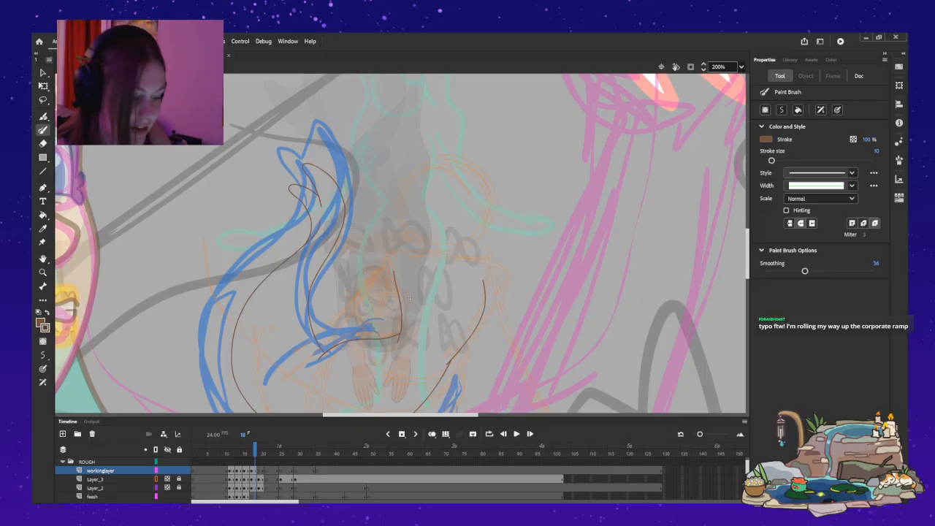
key("v")
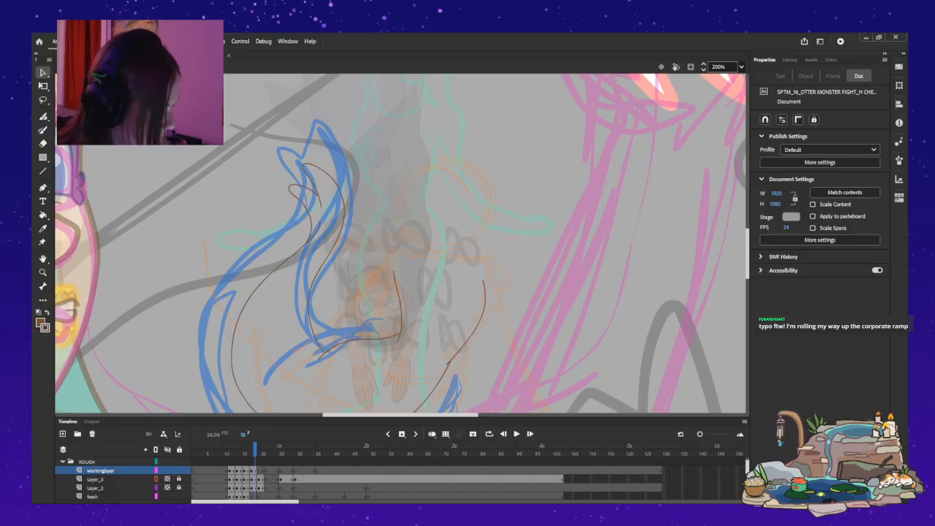
left_click_drag(747, 254, 747, 257)
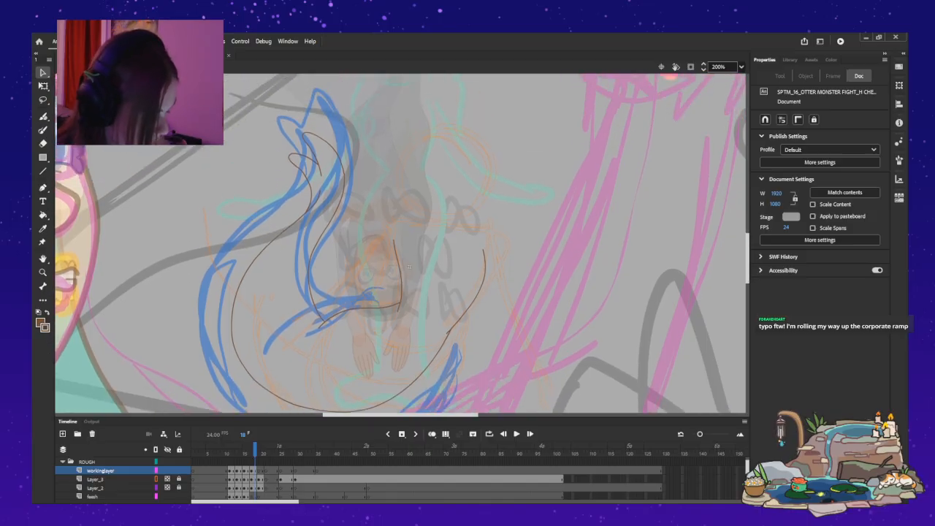
At frame 19 on workinglayer, paint a long brown curve along the blue rough's inner edge, from the hips down into the curled tail end.
key("period")
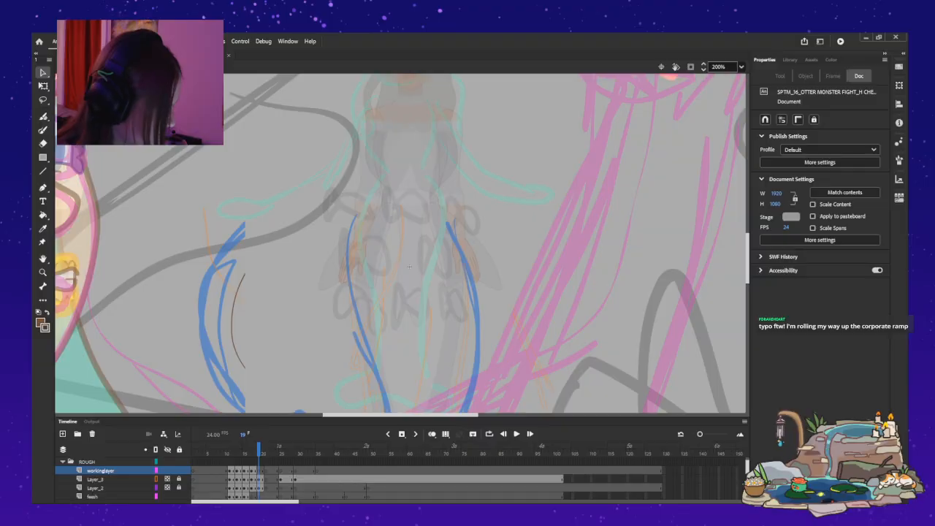
left_click_drag(409, 266, 409, 176)
key("comma")
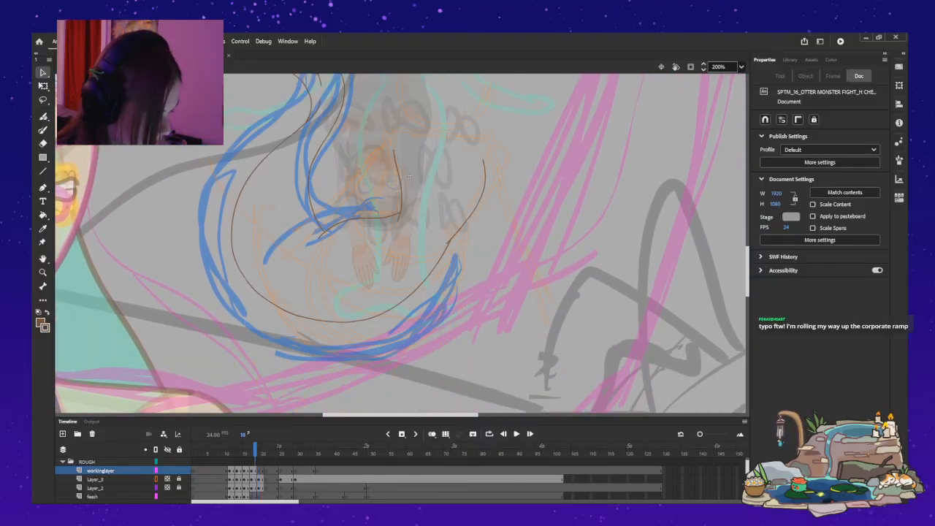
key("period")
mouse_move(409, 176)
left_mouse_down()
mouse_move(409, 124)
mouse_move(409, 169)
left_mouse_up()
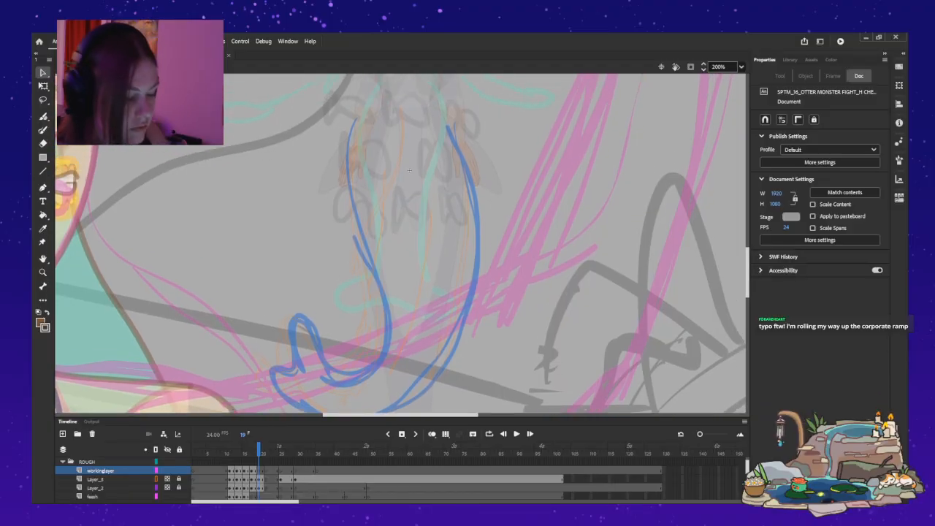
key("b")
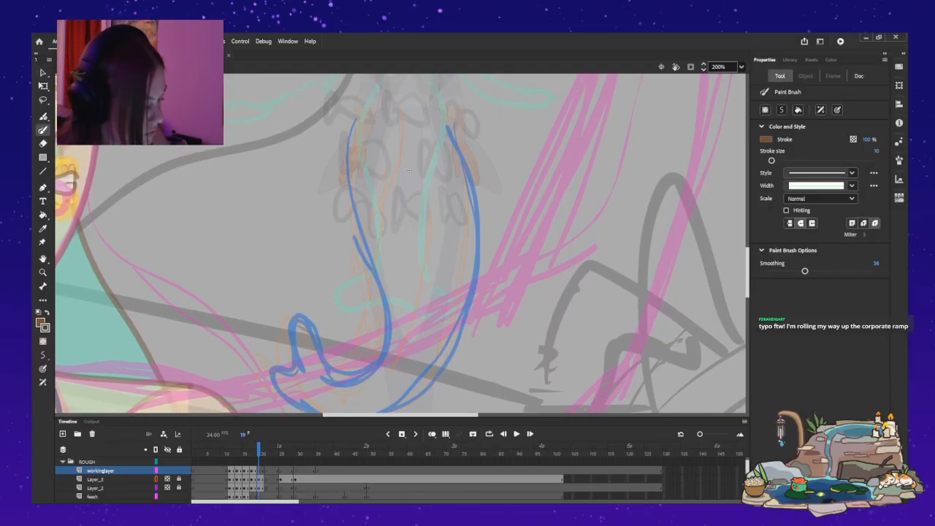
mouse_move(365, 114)
left_mouse_down()
mouse_move(359, 155)
mouse_move(388, 345)
mouse_move(326, 380)
mouse_move(315, 369)
left_mouse_up()
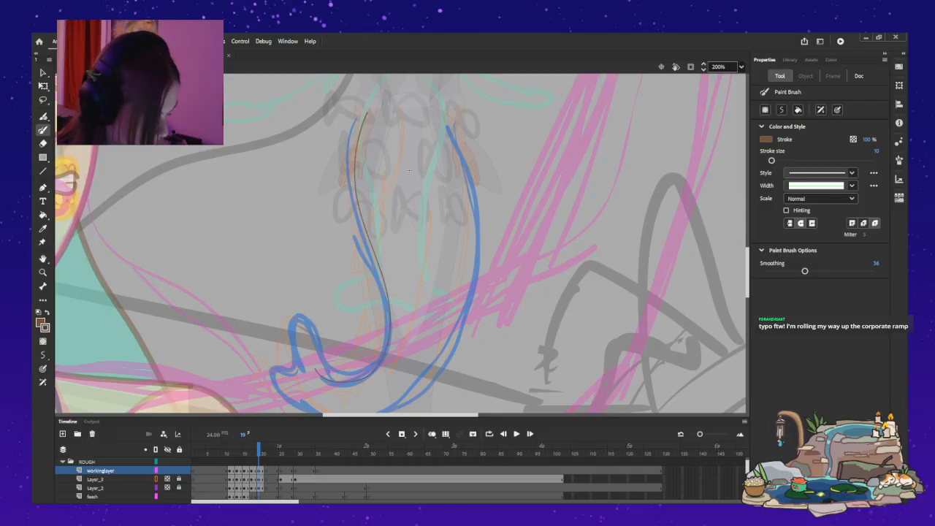
key("comma")
key("period")
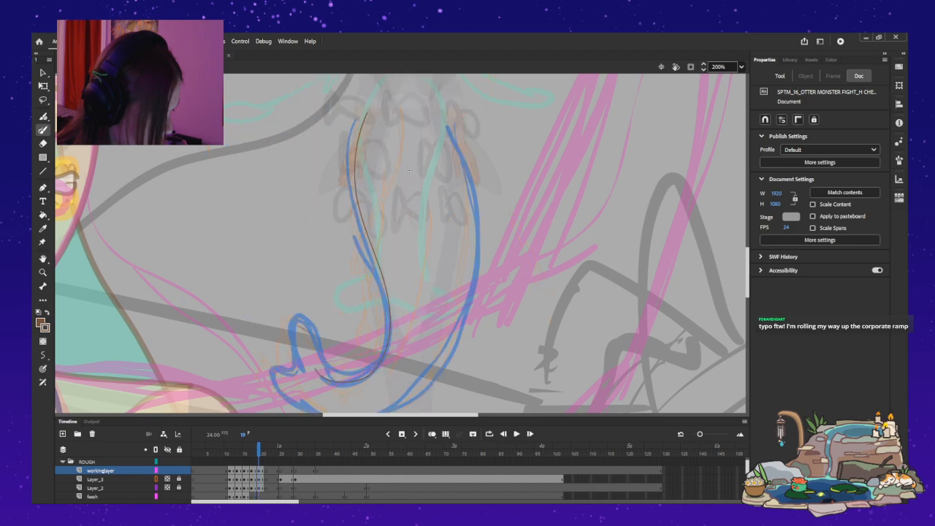
scroll(409, 170, "down", 5)
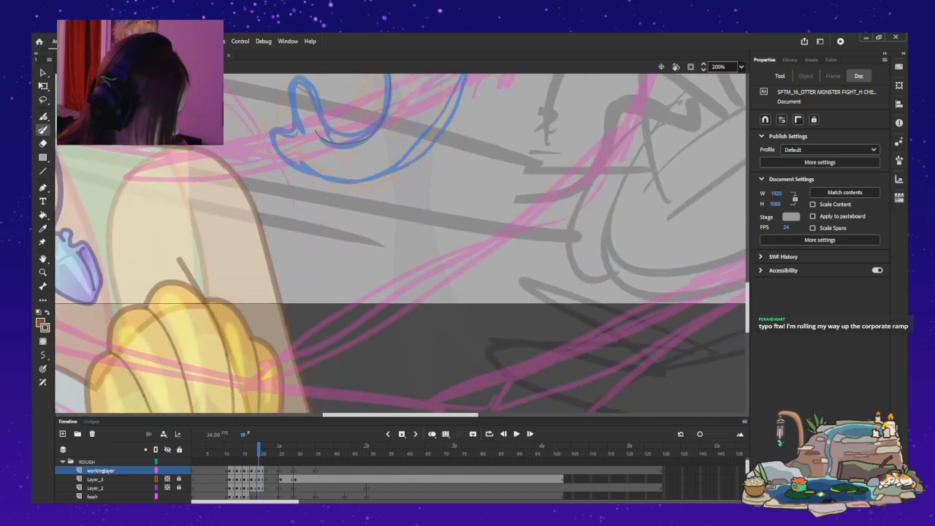
scroll(409, 173, "up", 5)
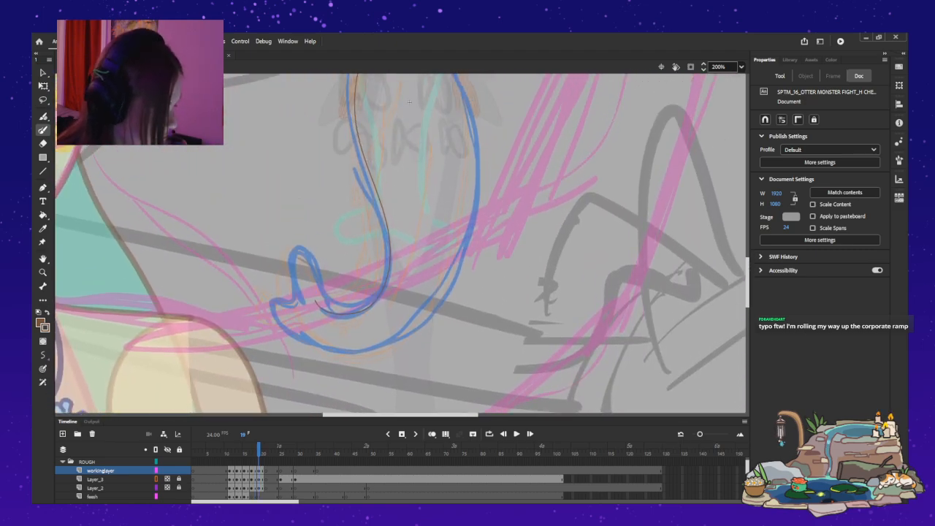
left_click_drag(443, 104, 444, 118)
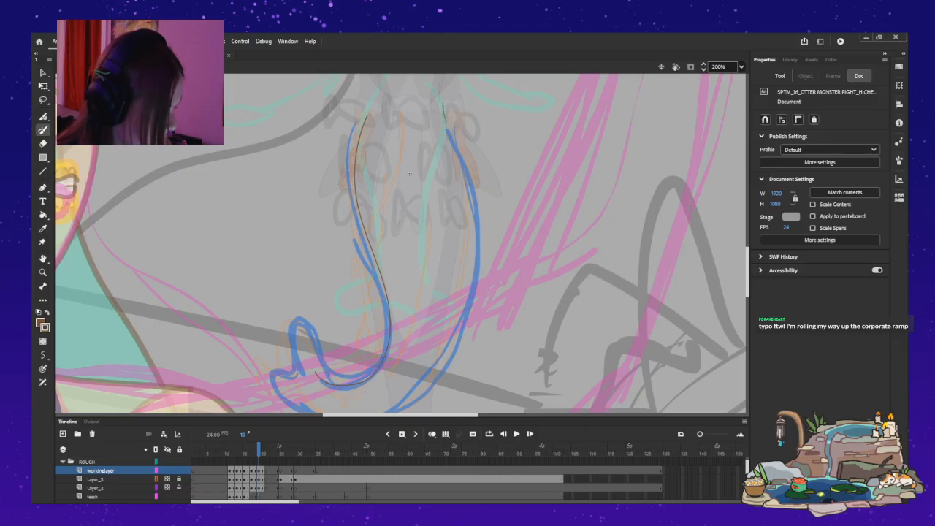
left_click_drag(468, 174, 477, 222)
key("ctrl+z")
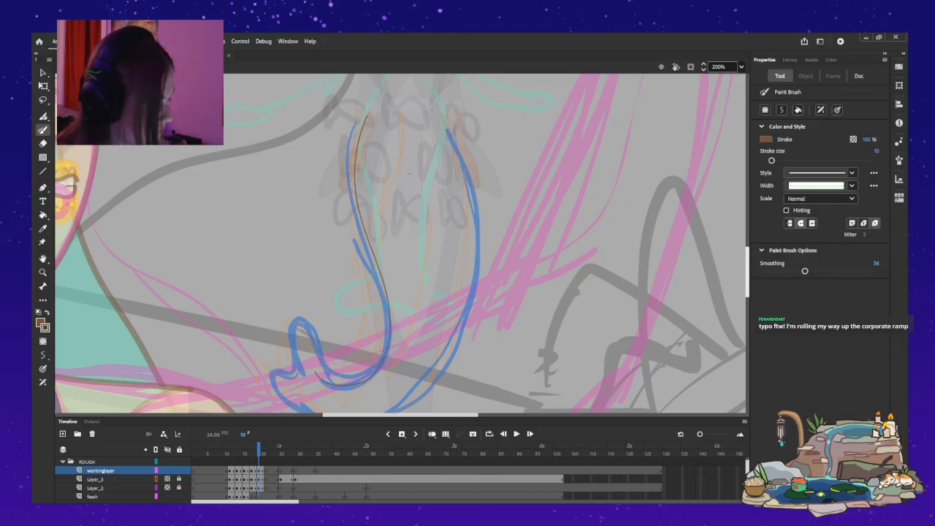
scroll(409, 174, "down", 1)
scroll(400, 243, "down", 1)
left_click_drag(441, 85, 453, 125)
mouse_move(466, 163)
left_mouse_down()
mouse_move(473, 245)
mouse_move(461, 319)
mouse_move(423, 374)
left_mouse_up()
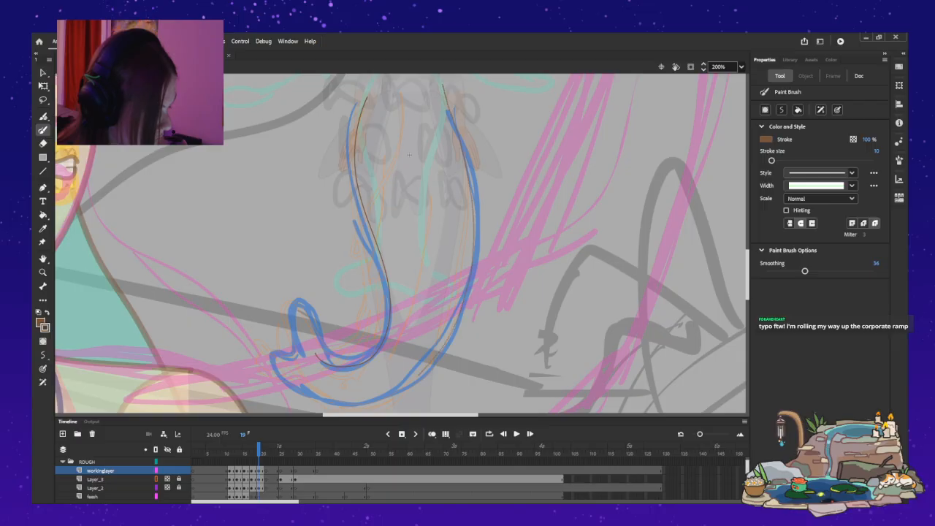
mouse_move(371, 401)
left_mouse_down()
mouse_move(310, 394)
mouse_move(266, 357)
mouse_move(258, 307)
left_mouse_up()
key("ctrl+z")
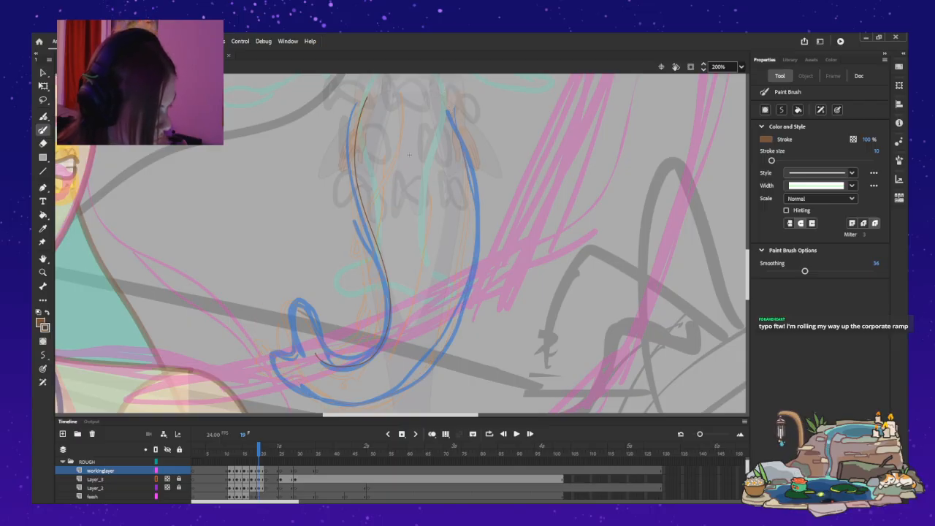
Paint the tail's outer edge at frame 19, from the hip down around the bend to the curled end.
left_click_drag(452, 119, 469, 157)
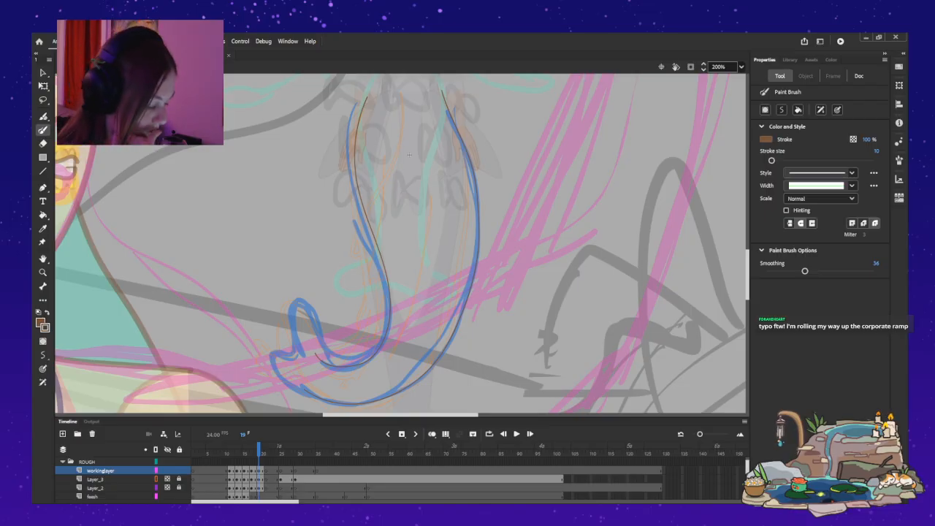
key("v")
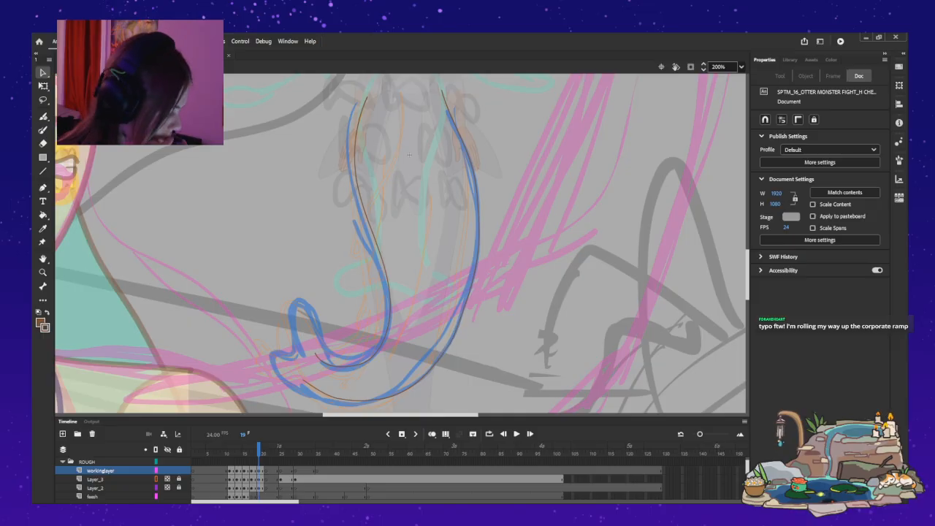
Review the tail linework frame by frame in the wider shot, stepping back from frame 19 to about frame 11 and forward again.
key("ctrl+minus")
key("ctrl+minus")
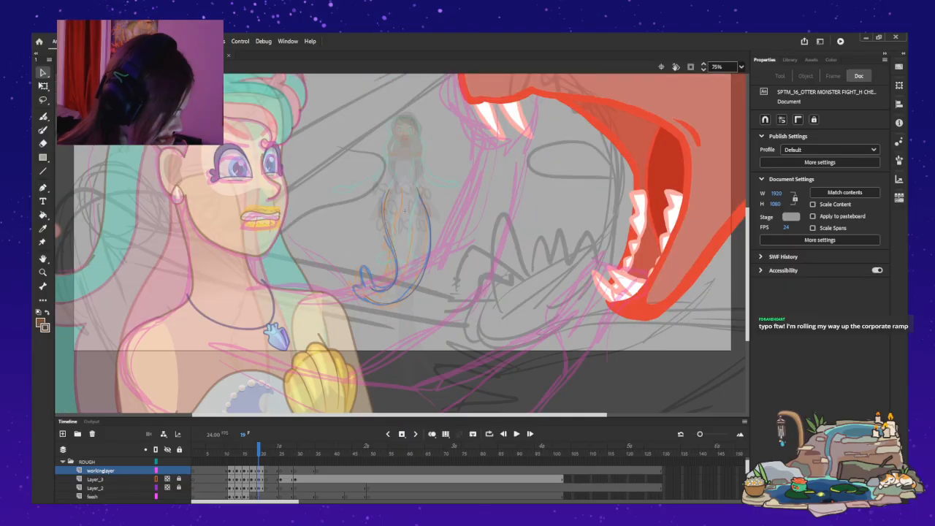
left_click_drag(402, 208, 404, 312)
key("comma")
key("comma")
key("comma")
key("comma")
key("comma")
key("comma")
key("comma")
key("comma")
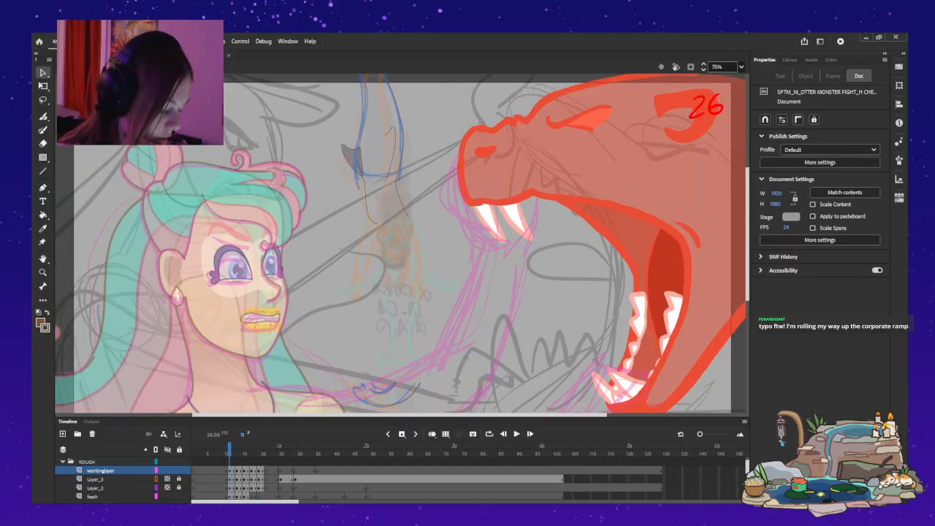
key("comma")
key("period")
key("period")
key("period")
key("period")
key("period")
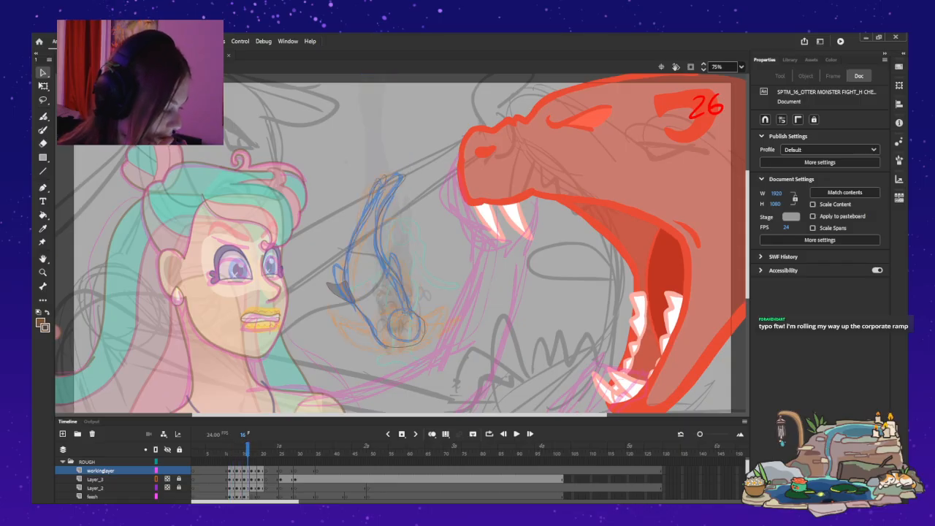
key("period")
key("period")
key("period")
key("period")
key("comma")
key("comma")
key("comma")
key("comma")
key("comma")
key("comma")
key("comma")
key("comma")
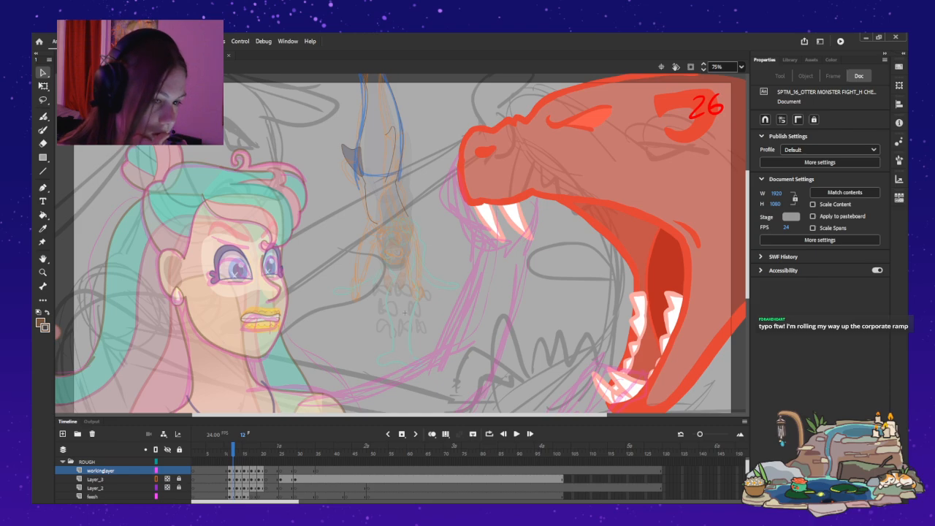
key("period")
Play back the tail animation, then check its poses frame by frame and return to frame 11.
left_click(516, 434)
left_click(517, 434)
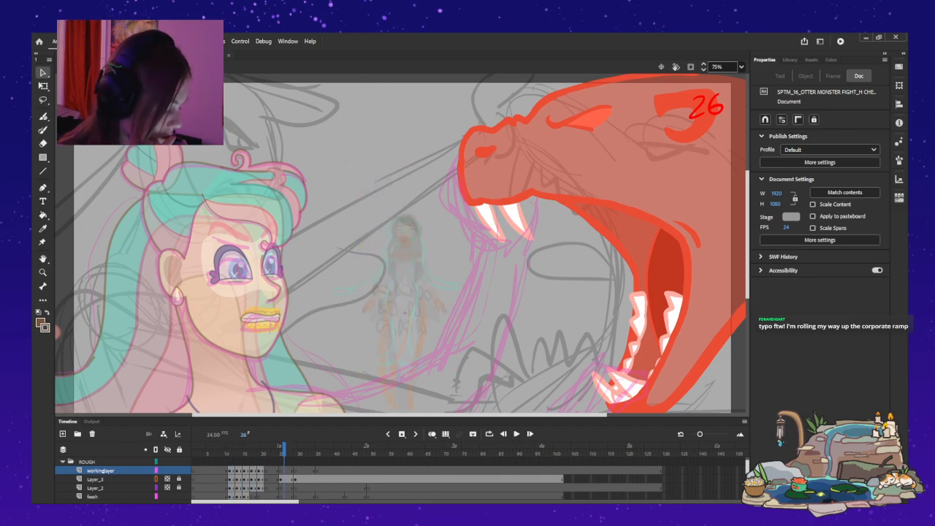
key("Return")
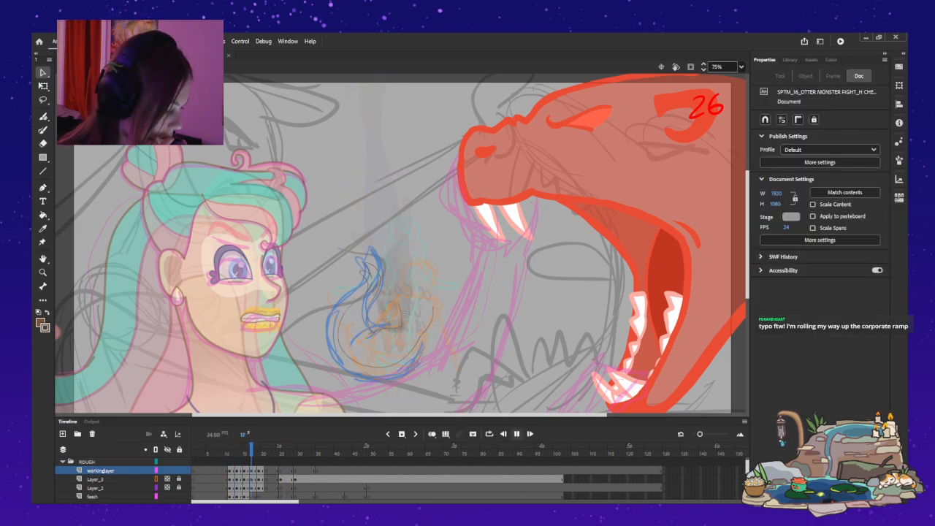
key("Return")
key("period")
key("period")
key("comma")
key("comma")
key("comma")
key("period")
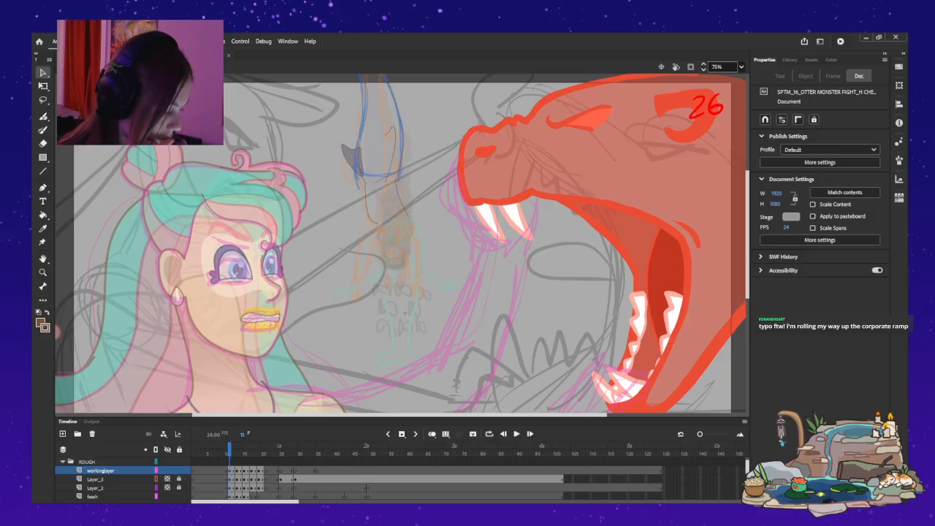
Compare the diving mermaid's faded artwork at frame 8 with the tail roughs at frame 11, including the area above the stage.
scroll(125, 479, "down", 2)
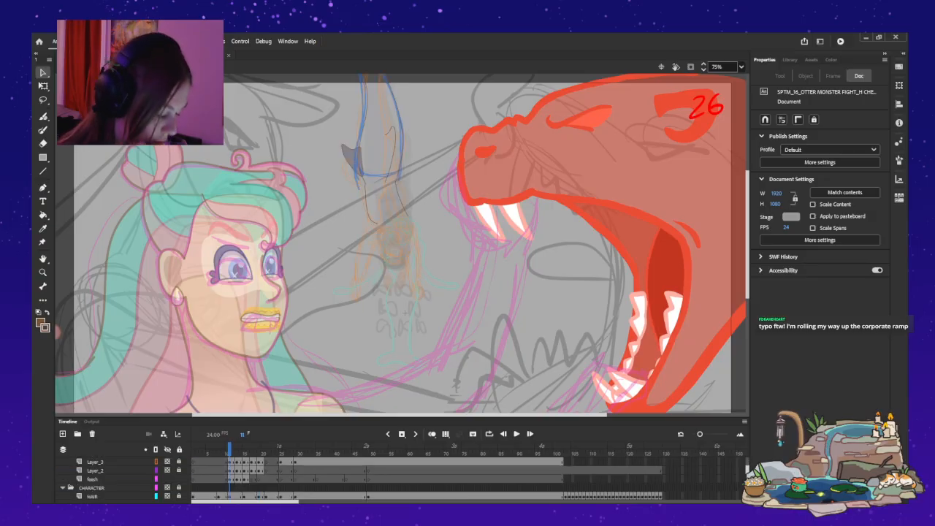
key("comma")
key("comma")
key("comma")
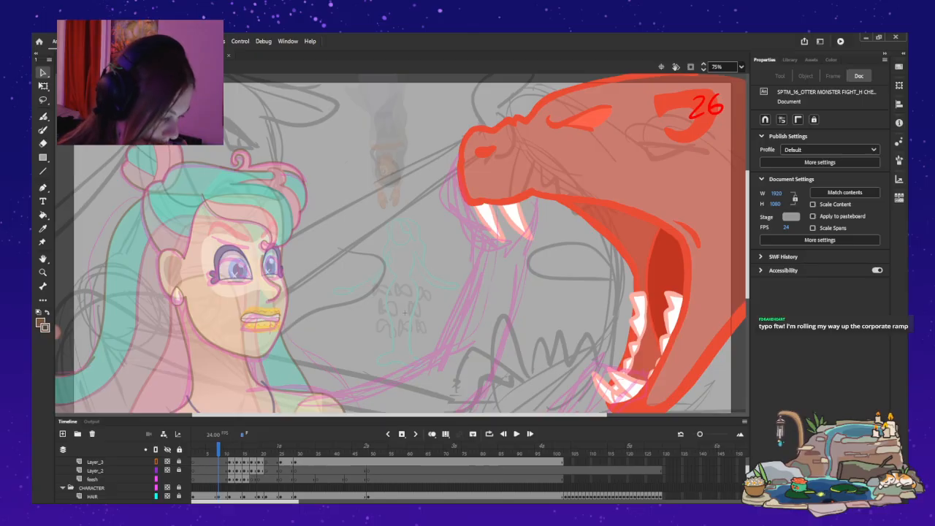
scroll(404, 313, "up", 3)
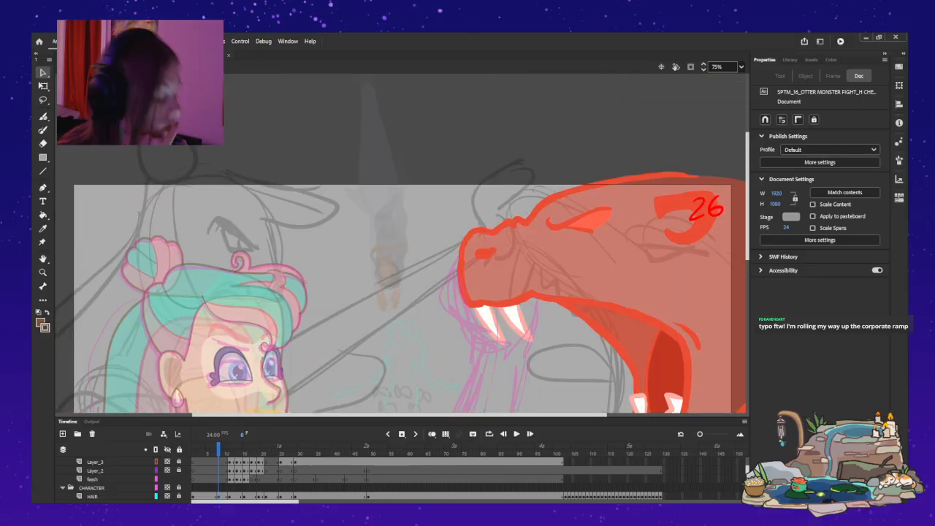
key("period")
key("period")
key("period")
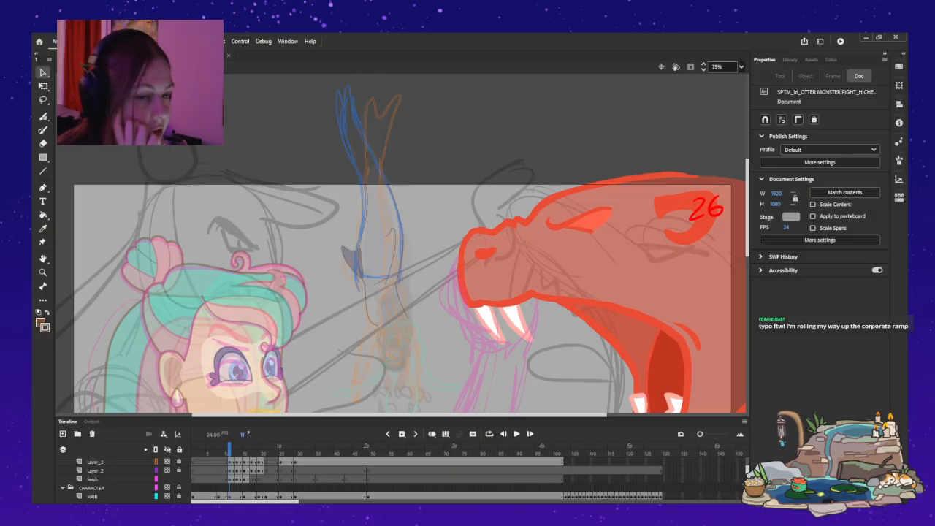
key("comma")
key("comma")
key("comma")
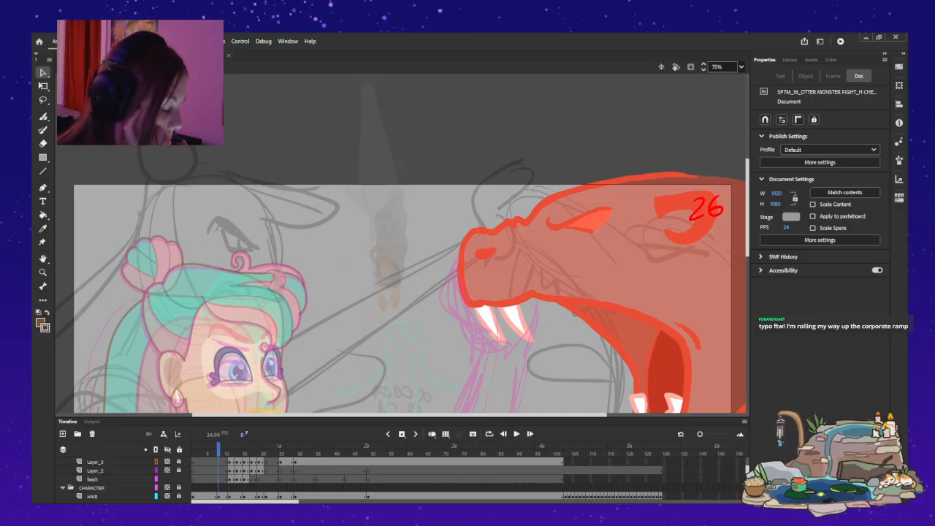
key("period")
key("comma")
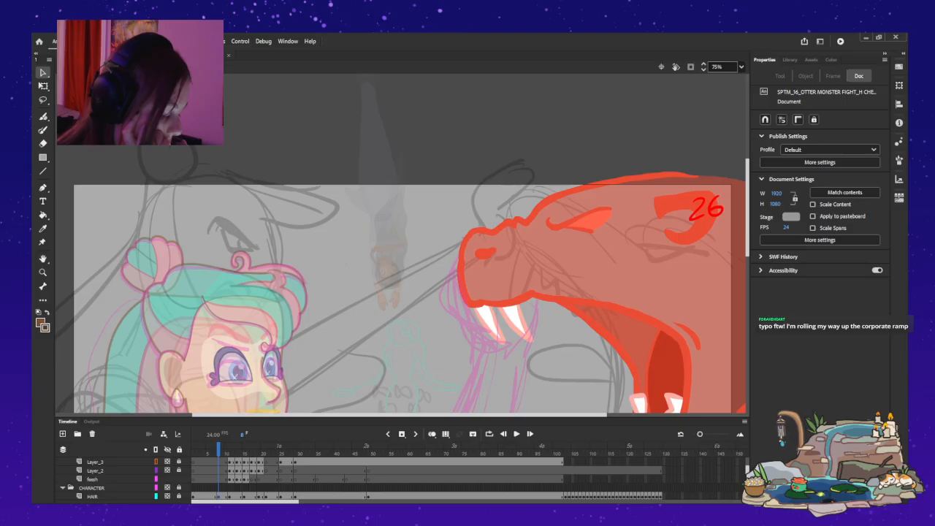
Select frame 9 on workinglayer and compare the neighbouring tail poses, ending on frame 10.
left_click(222, 462)
scroll(365, 479, "up", 1)
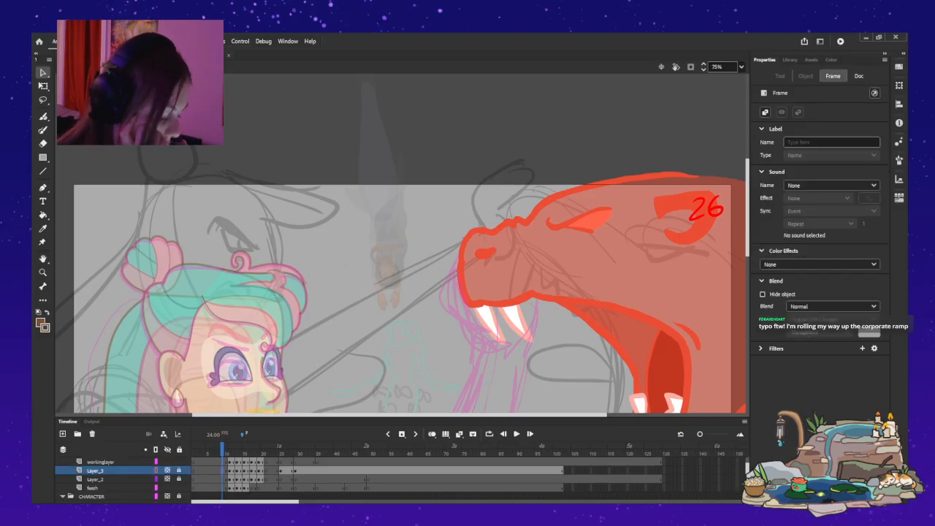
left_click(222, 462)
key("period")
key("period")
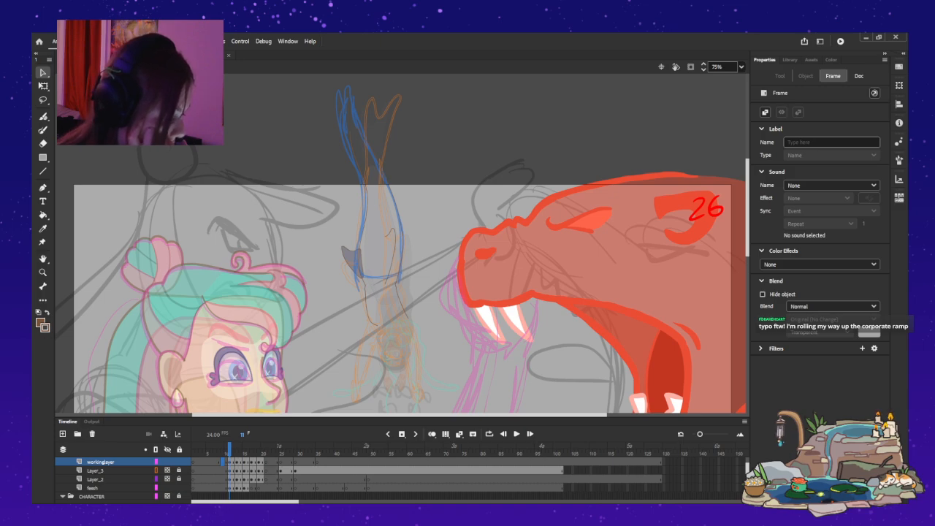
key("period")
key("period")
key("comma")
key("period")
key("comma")
key("comma")
key("comma")
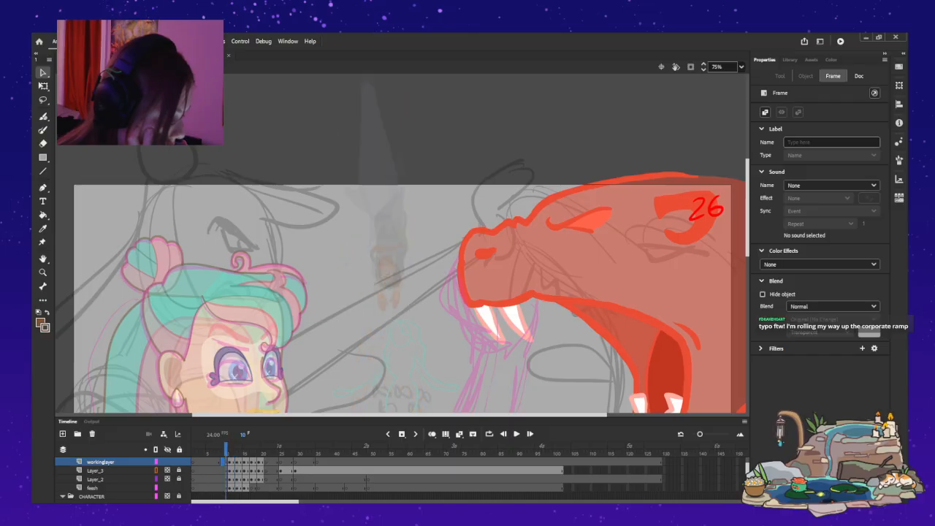
At frame 10 on workinglayer, paint a thin brown line down the left edge of the diving mermaid's tail to her waist.
key("Escape")
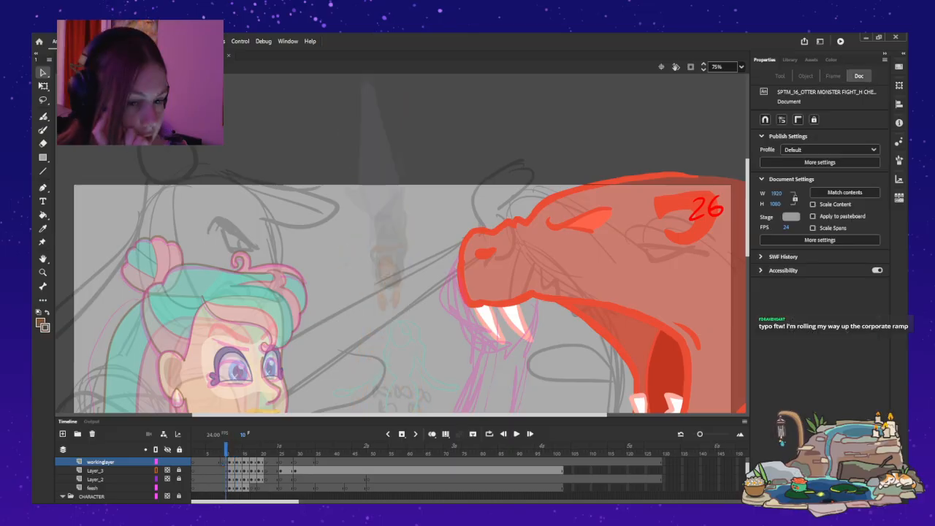
scroll(400, 234, "up", 2)
key("b")
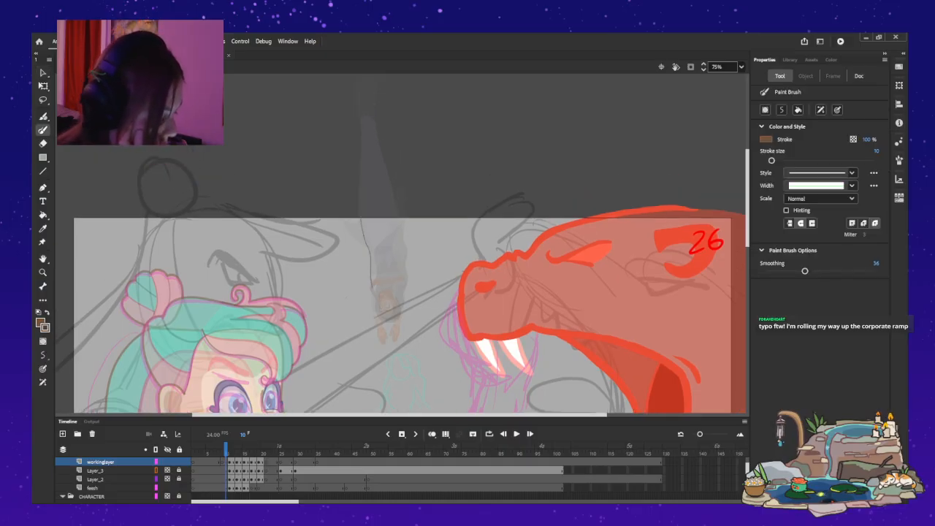
left_click_drag(370, 255, 372, 281)
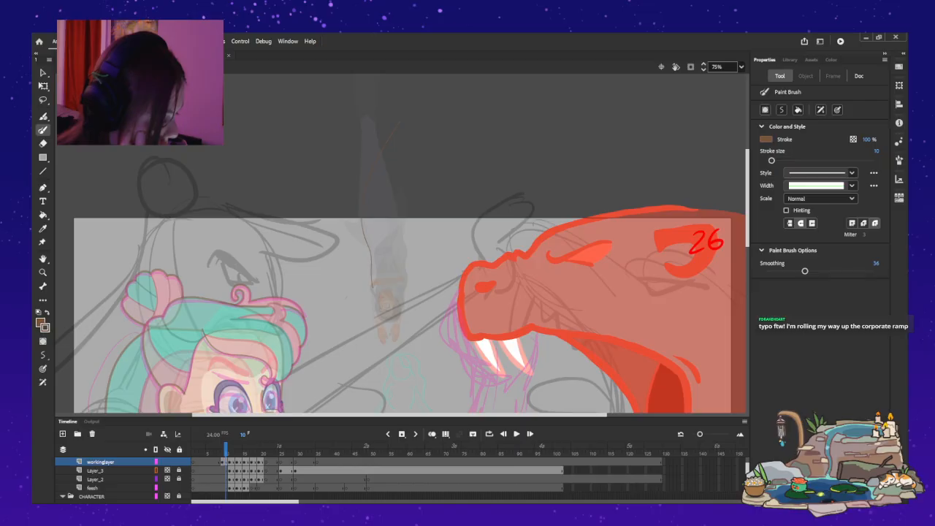
key("period")
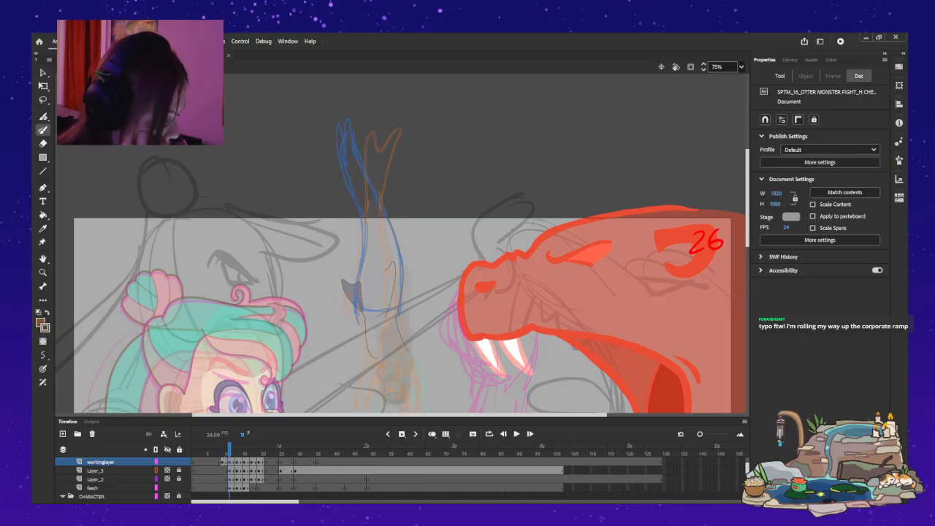
key("comma")
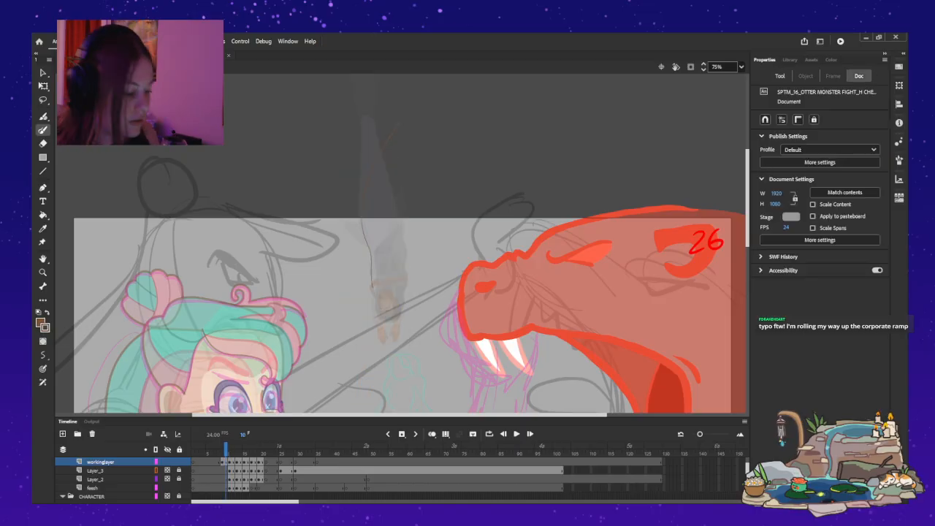
Flip between frame 10 and the neighbouring frames to compare the diving mermaid's tail poses.
key("period")
key("comma")
key("period")
key("period")
key("comma")
key("period")
key("comma")
key("period")
key("comma")
key("comma")
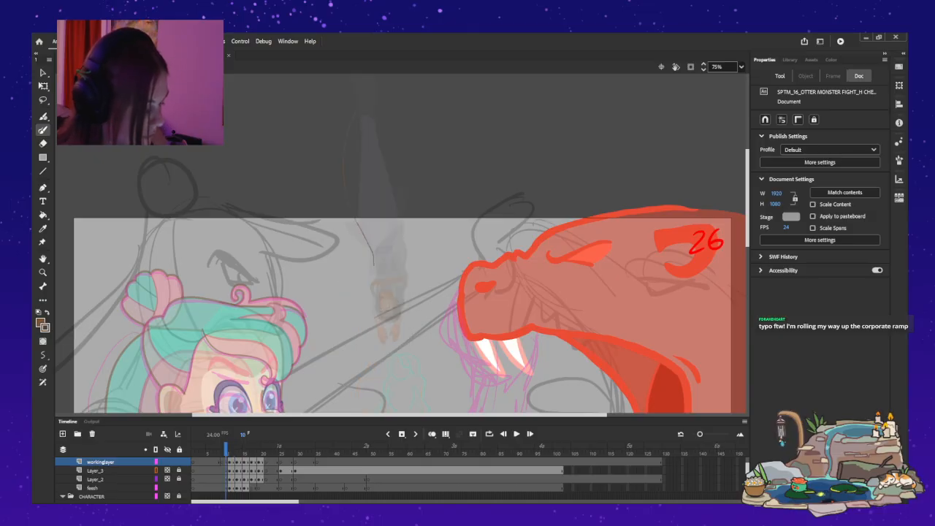
Try to outline both edges of the mermaid's tail down to her waist at frame 10, checking against the neighbouring frame.
left_click_drag(374, 277, 376, 280)
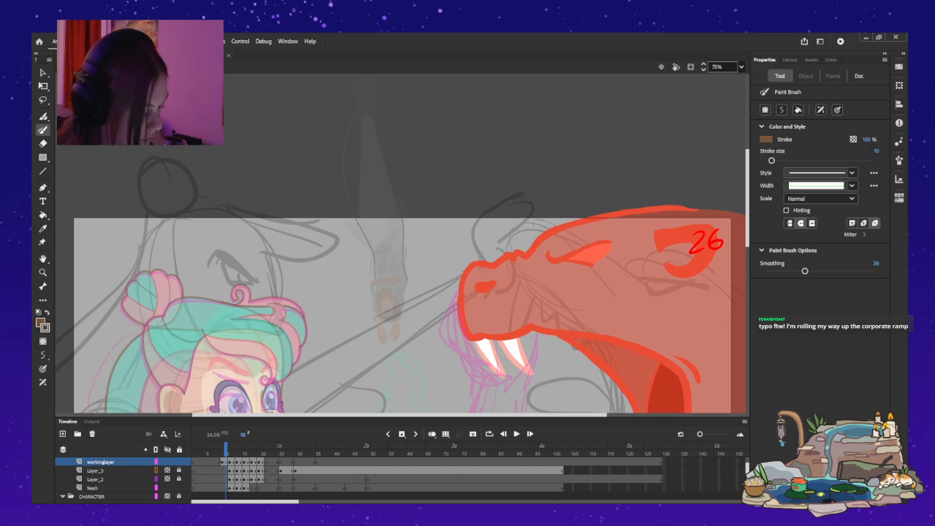
key(".")
key("comma")
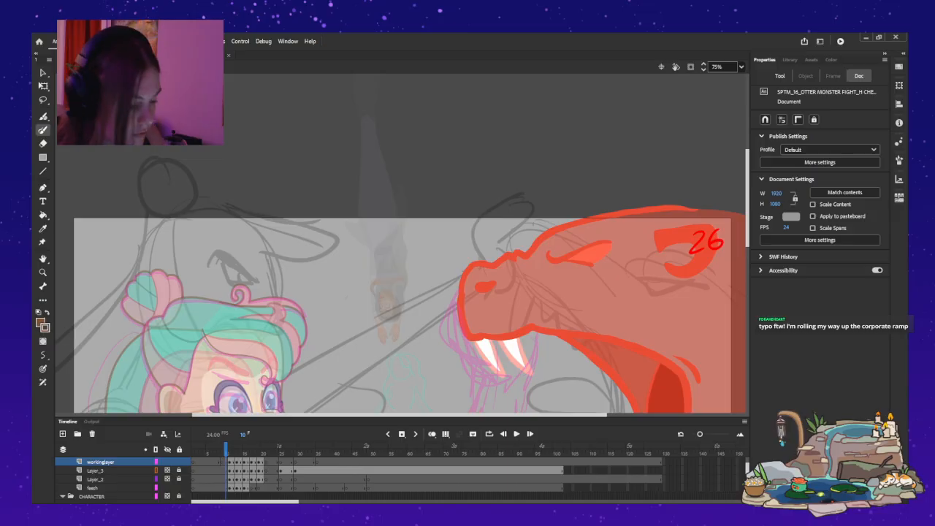
Turn on onion skinning at frame 10 and paint thin brown lines along both edges of the mermaid's tail.
key("y")
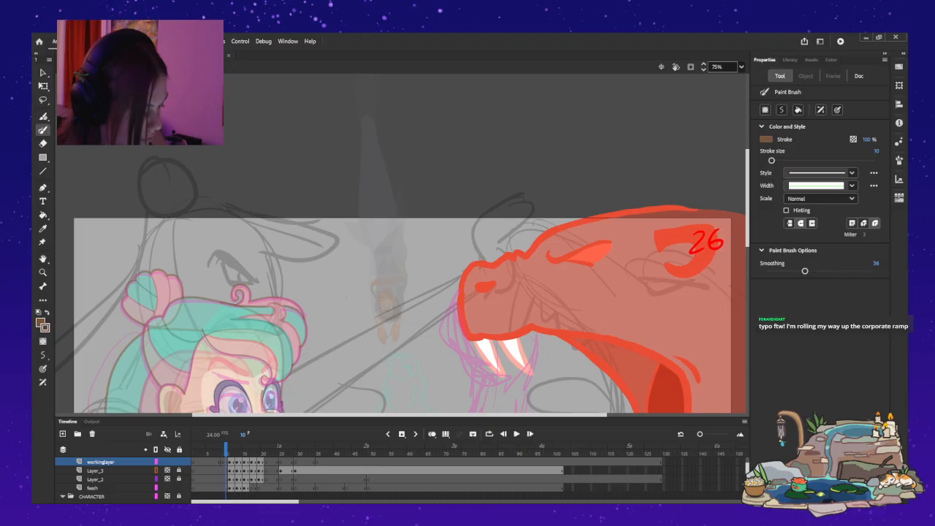
key("alt+shift+o")
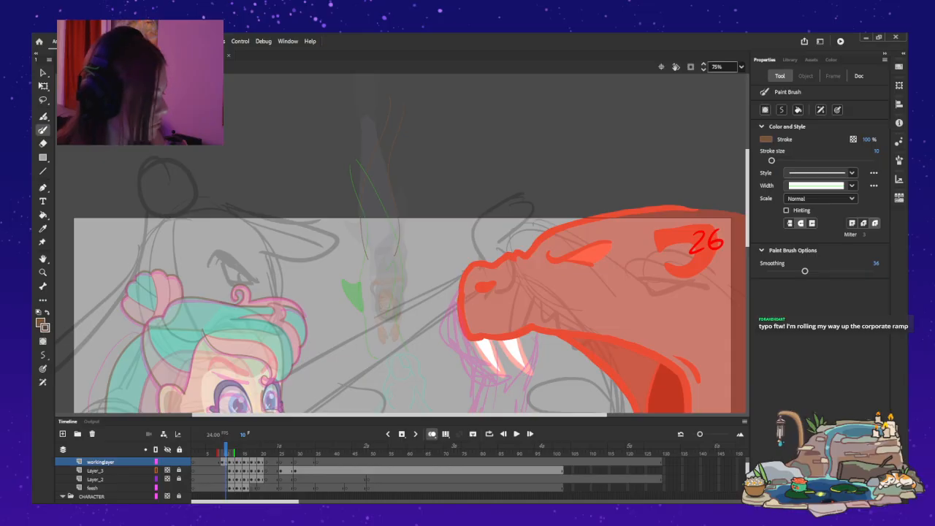
key("ctrl+equal")
key("ctrl+equal")
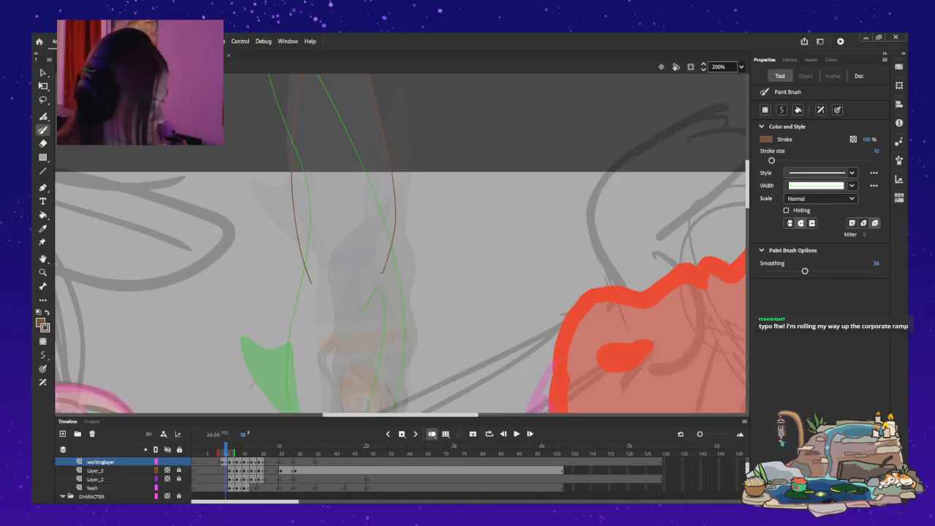
Narrow the tail at frame 10 by moving its left line slightly right and its right line slightly left.
key("v")
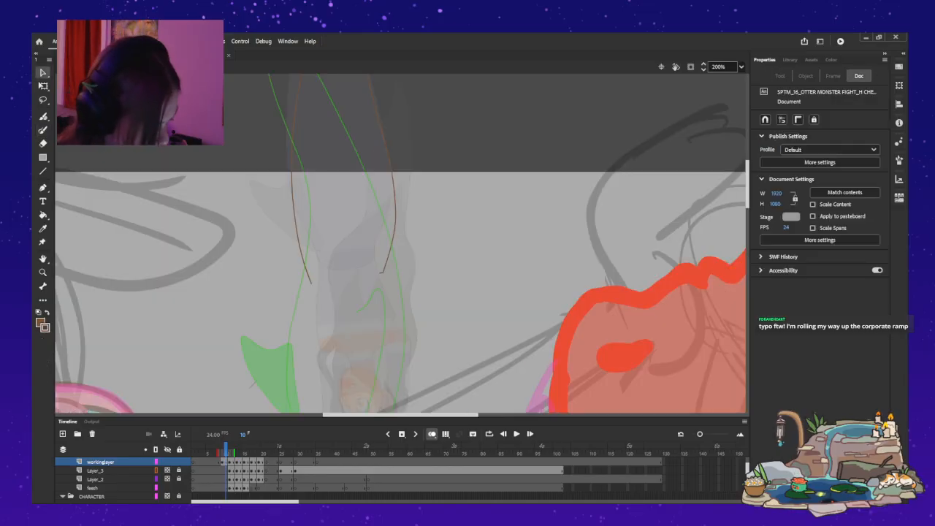
left_click_drag(295, 212, 301, 204)
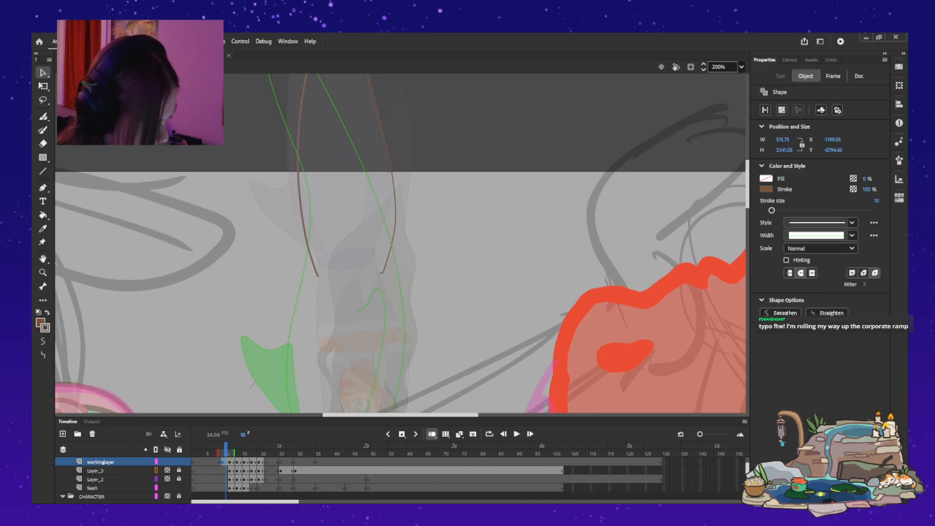
left_click(382, 279)
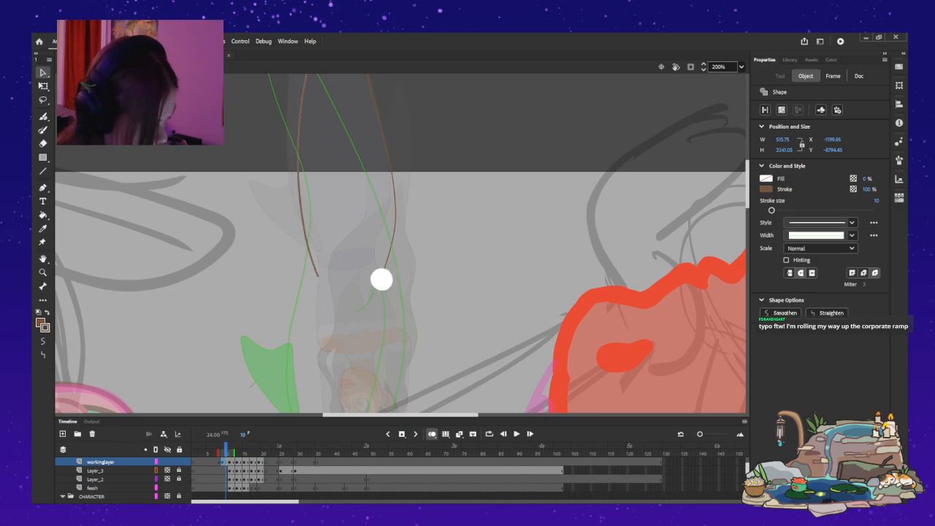
left_click(395, 219)
left_click_drag(395, 220, 387, 219)
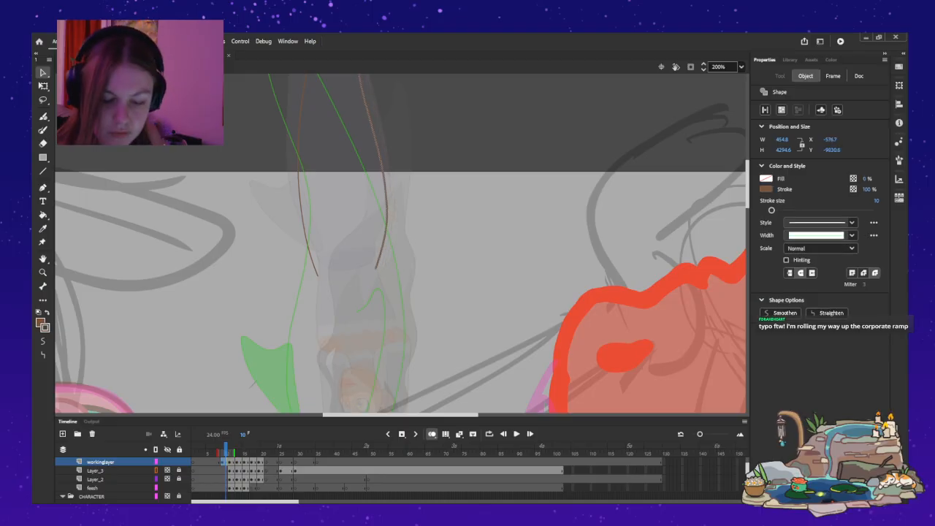
At frame 9 on workinglayer, paint curved brown lines along the right and left edges of the mermaid's tail.
key("comma")
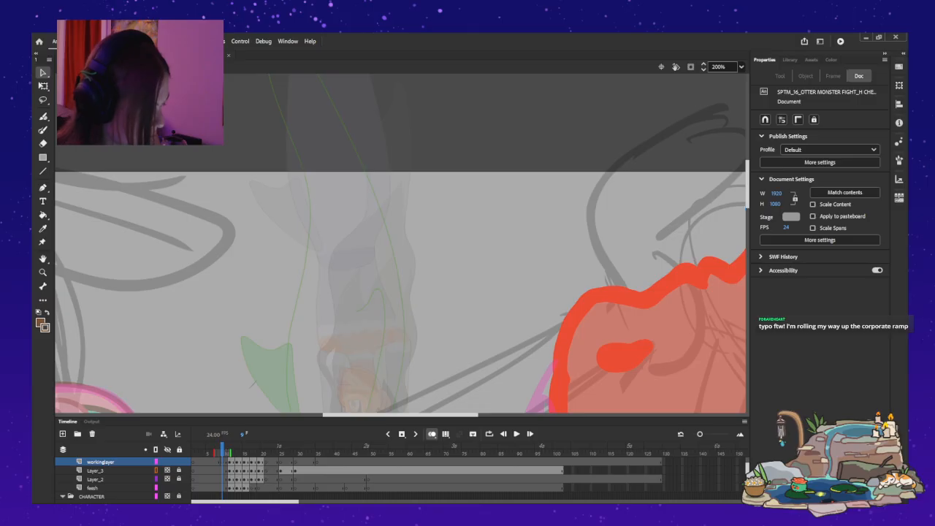
scroll(400, 243, "down", 5)
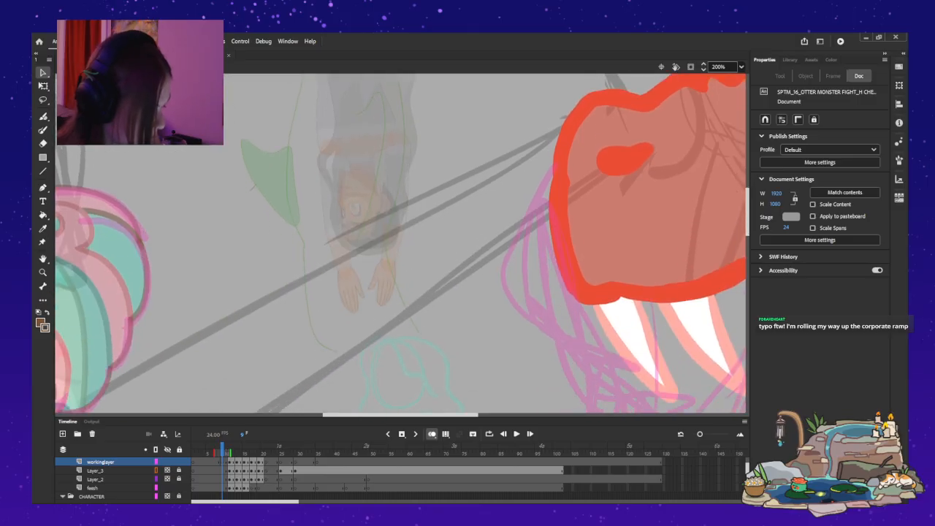
scroll(400, 244, "up", 4)
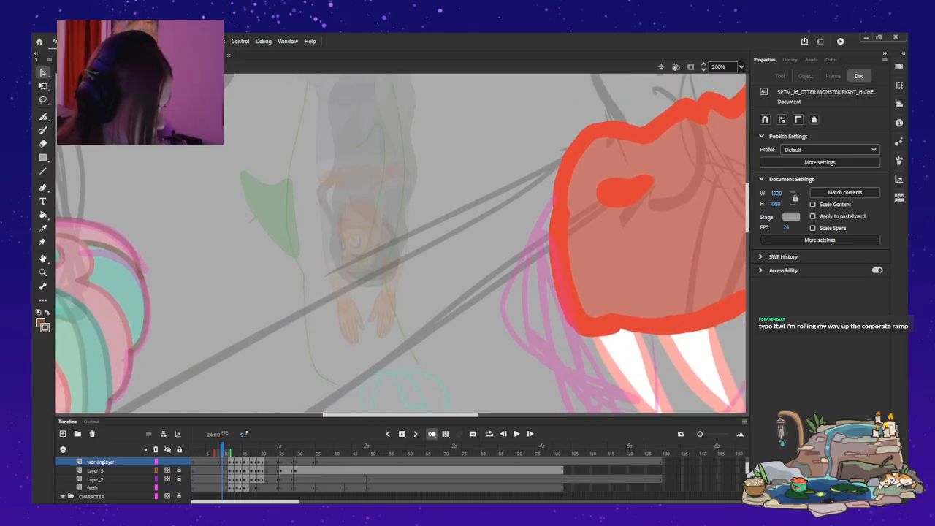
scroll(400, 243, "up", 2)
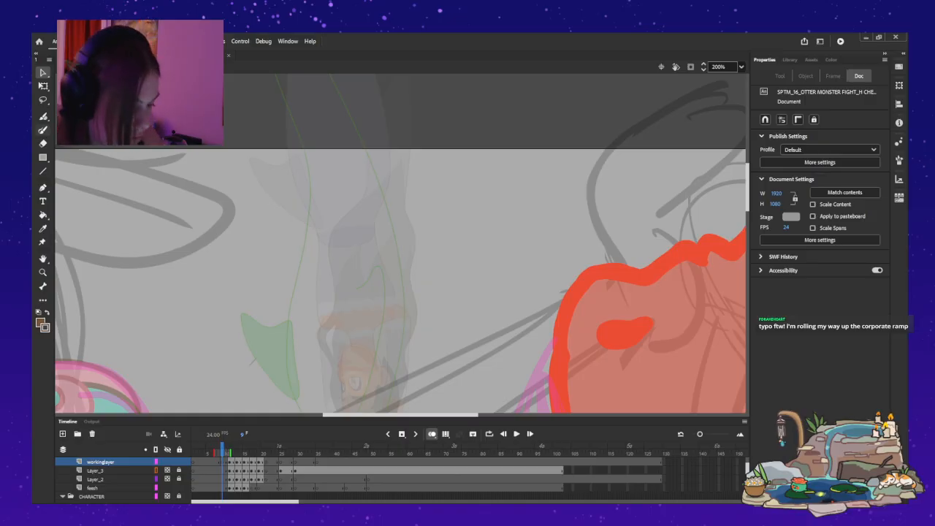
key("y")
mouse_move(381, 243)
left_mouse_down()
mouse_move(387, 201)
mouse_move(378, 152)
left_mouse_up()
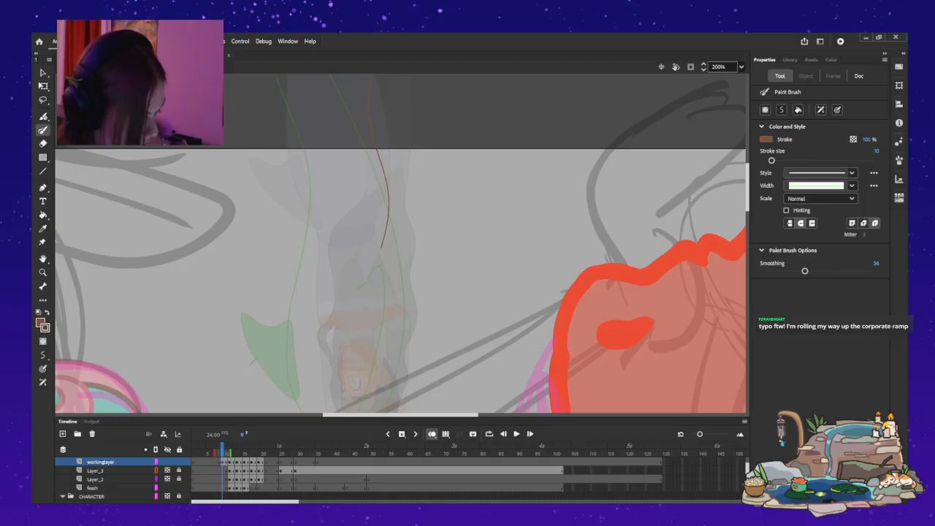
left_click_drag(320, 270, 264, 152)
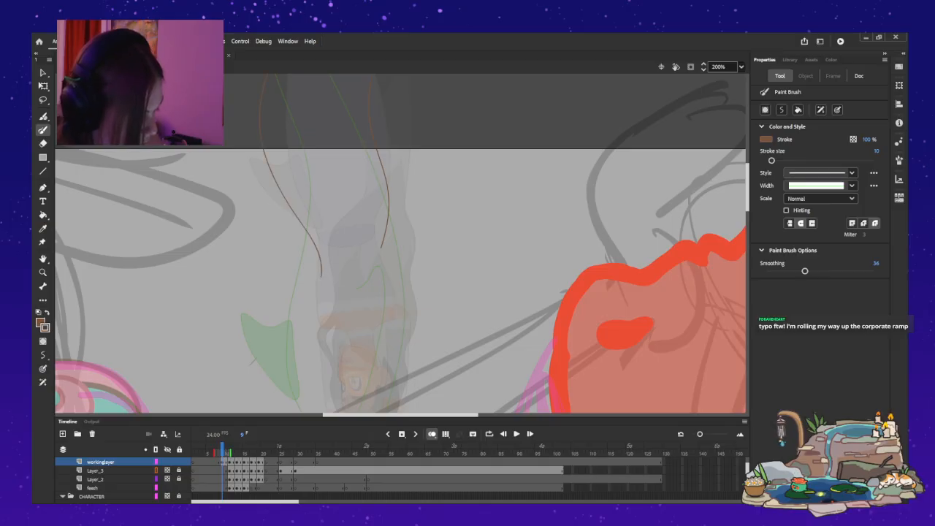
Move the right tail line on frame 9 slightly inward, toward the left line.
key("v")
left_click(388, 201)
left_click_drag(388, 201, 382, 195)
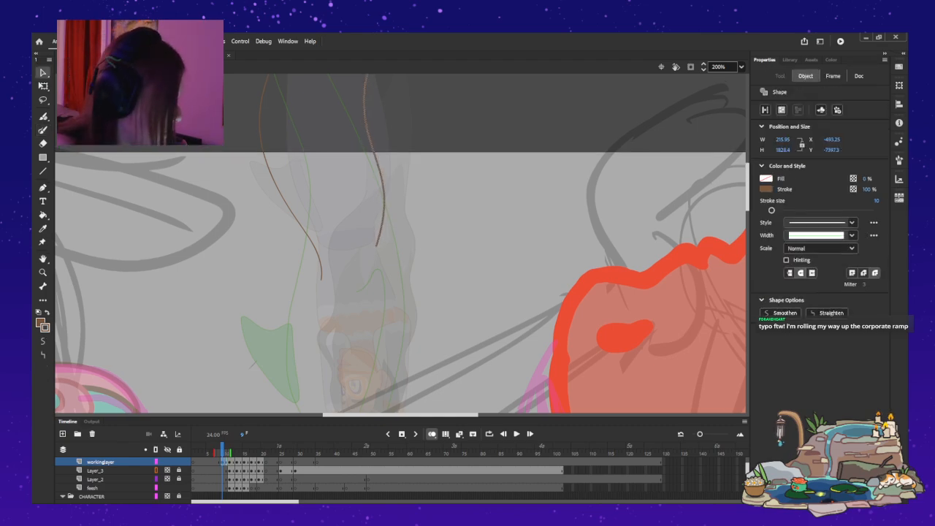
Shift both tail lines on frame 9 slightly up and left, and fine-tune their placement with Free Transform.
scroll(401, 243, "down", 2)
key("Escape")
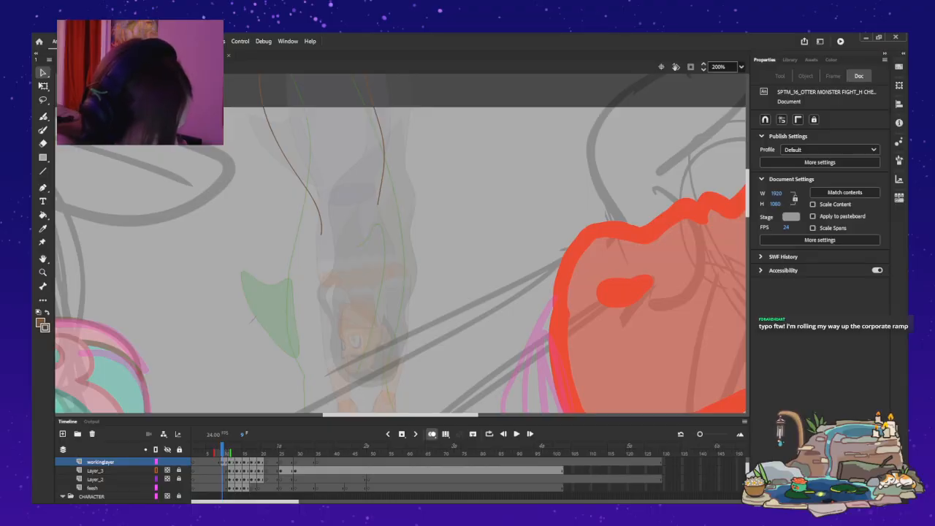
left_click(222, 462)
left_click_drag(307, 191, 302, 181)
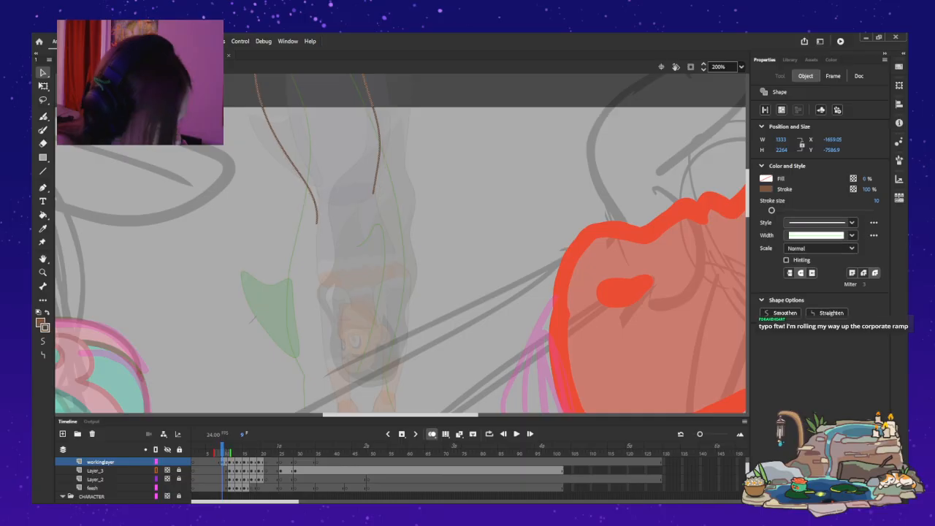
key("q")
left_click_drag(316, 117, 352, 208)
left_click_drag(250, 227, 251, 231)
key("ctrl+shift+a")
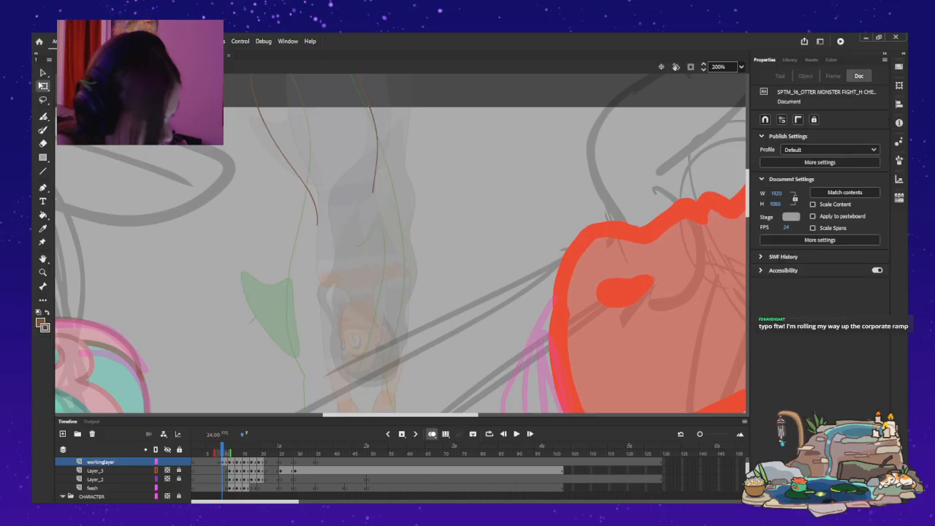
Extend both tail lines on frame 9 down to the mermaid's waist, undoing and repainting the strokes that miss the shape.
key("b")
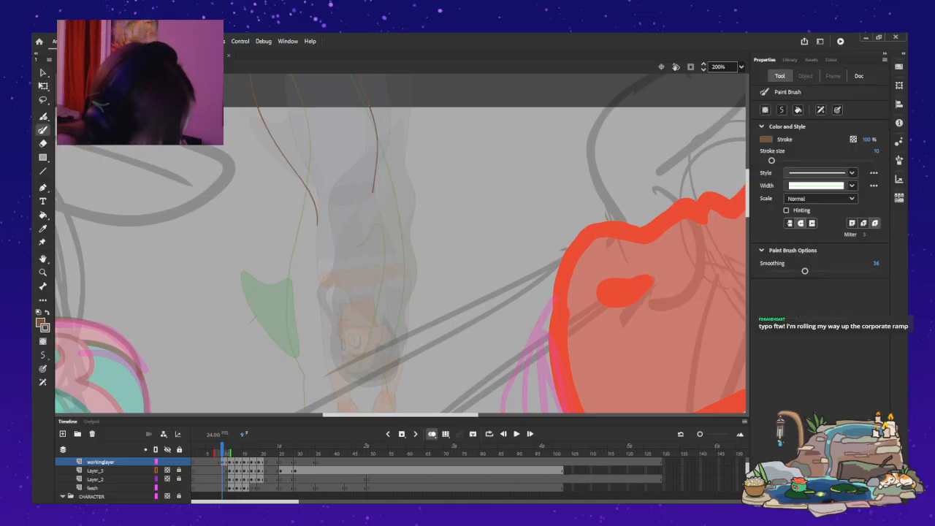
left_click_drag(373, 191, 391, 230)
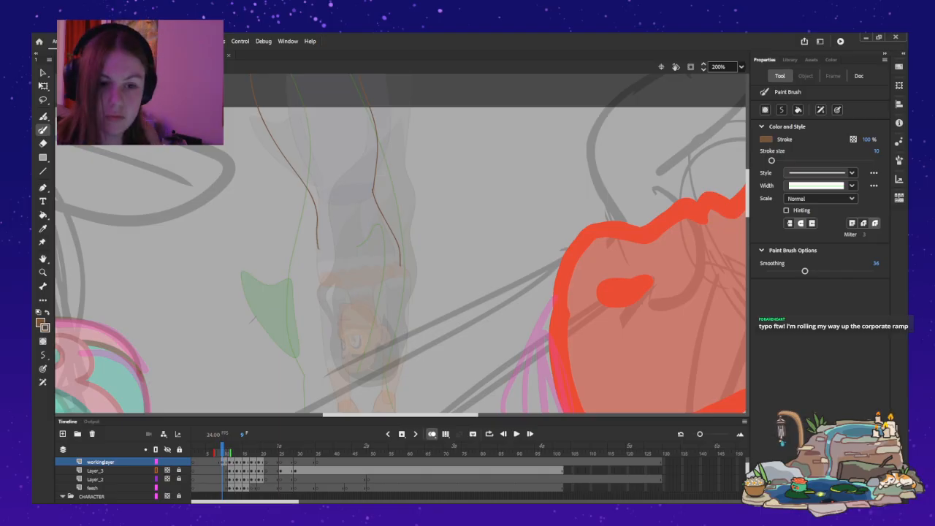
key("ctrl+z")
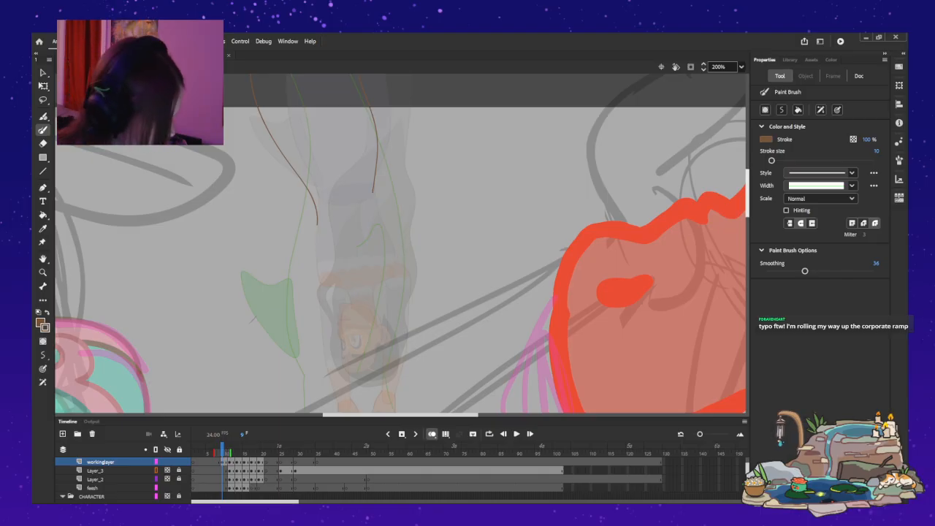
scroll(400, 244, "down", 5)
scroll(400, 243, "up", 5)
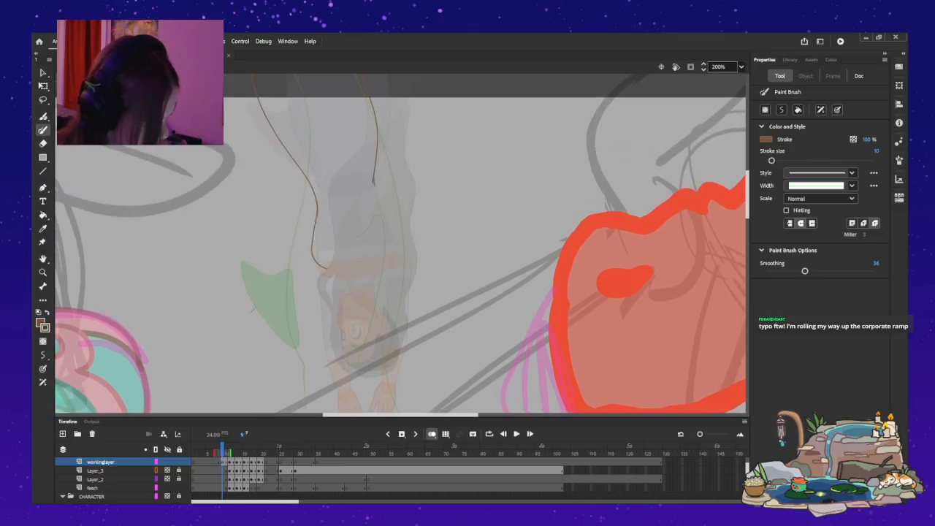
key("ctrl+z")
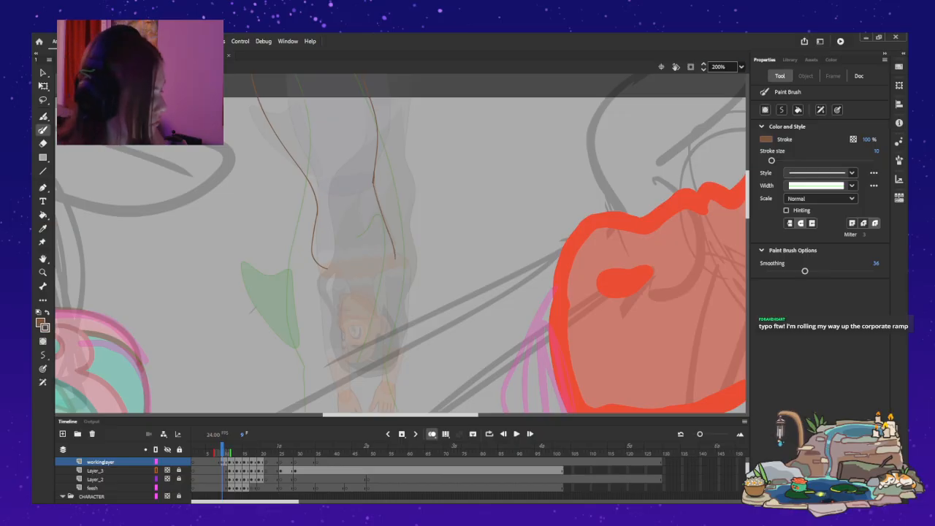
Turn off onion skinning and compare the tail poses between frames 9 and 13, including the area above the stage.
key("ctrl+2")
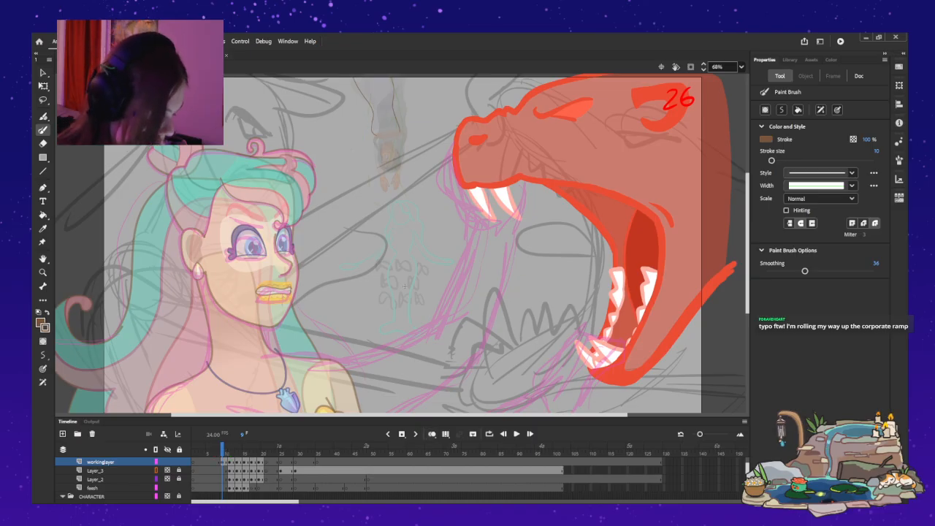
key("period")
key("period")
key("period")
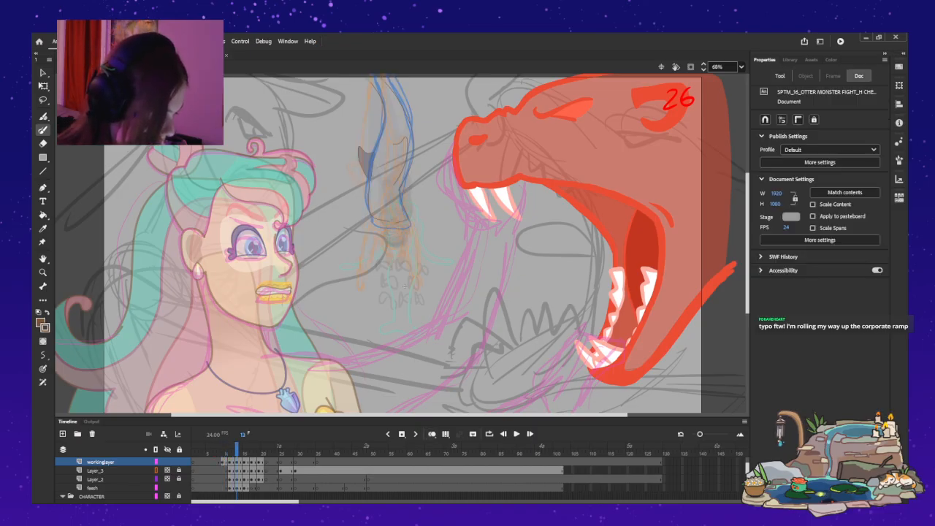
key("comma")
key("comma")
key("period")
key("comma")
scroll(400, 243, "up", 3)
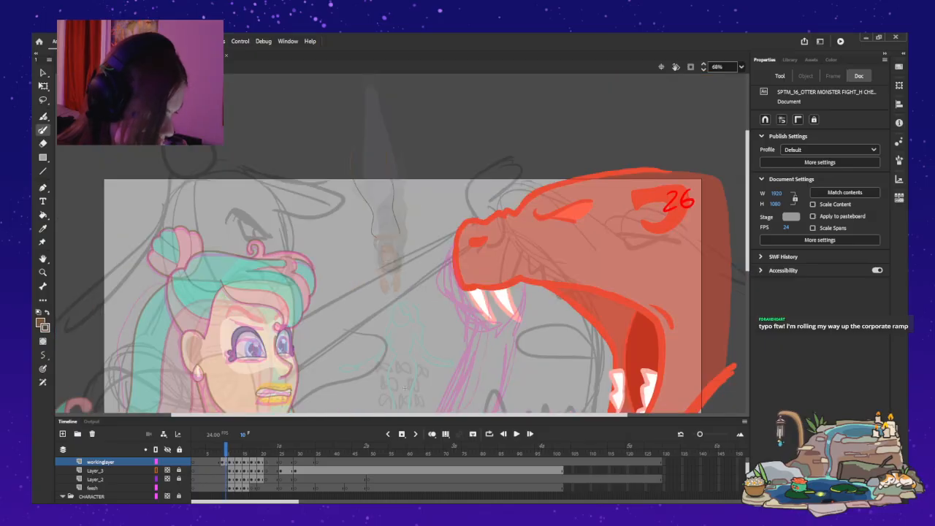
Select the tail lines on frame 9 of workinglayer, set their pivot at the waist, and rotate them clockwise.
key("v")
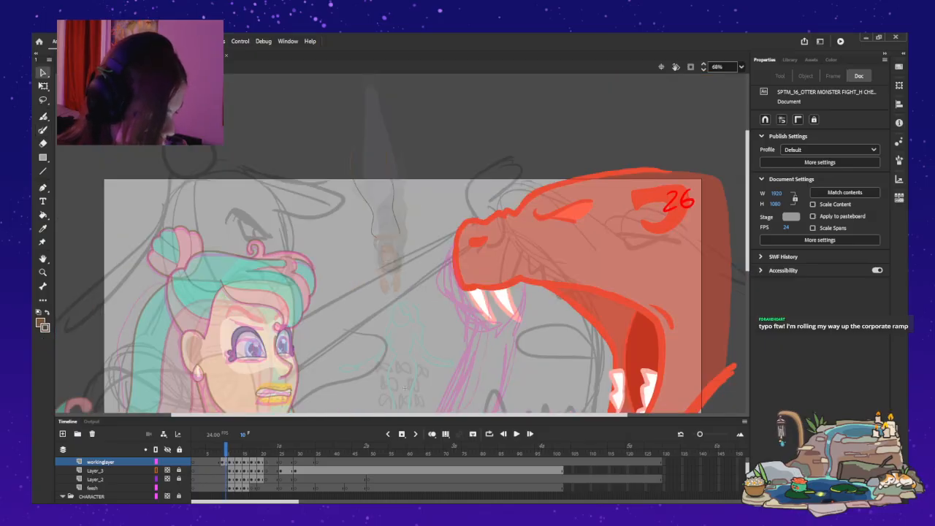
left_click(219, 471)
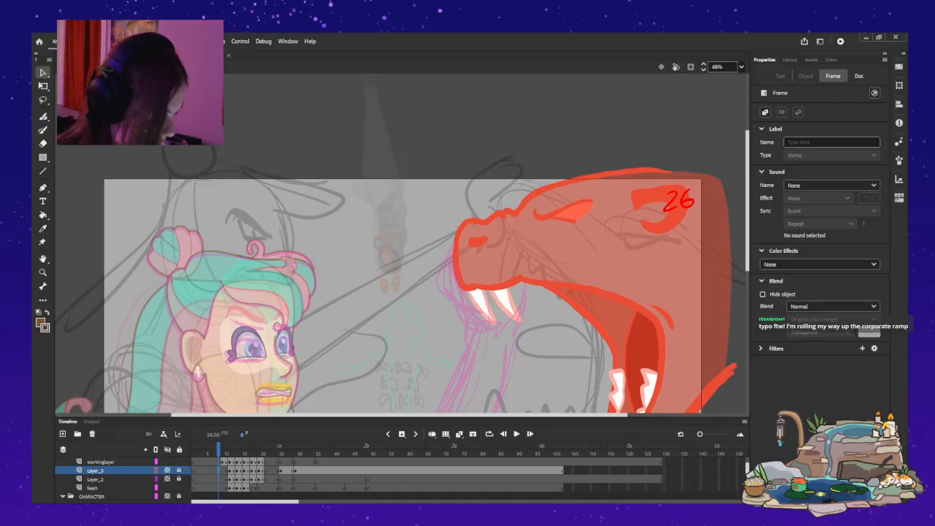
left_click(222, 462)
left_click(43, 86)
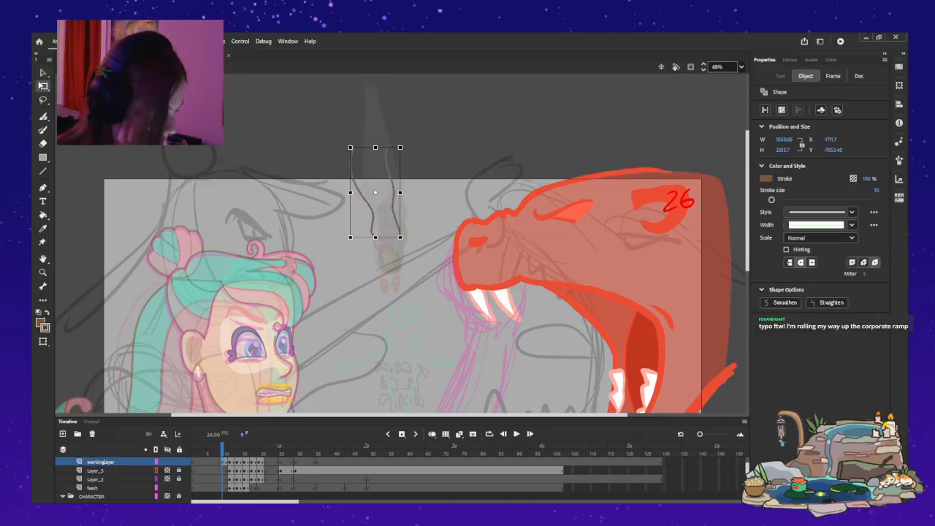
left_click_drag(380, 209, 387, 240)
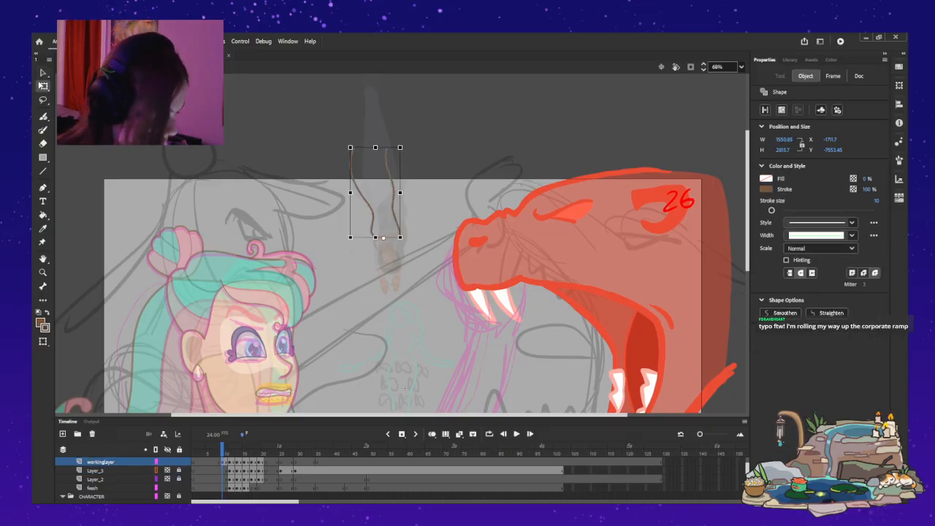
left_click_drag(401, 146, 428, 156)
Compare the rotated tail lines with the neighbouring frames' poses, including a close-up check of frames 9 and 10.
key(".")
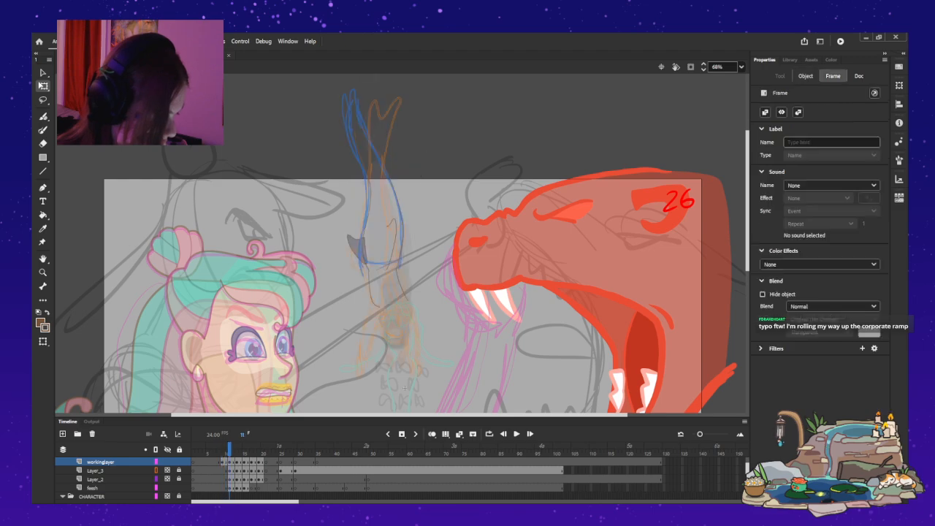
key(".")
key("comma")
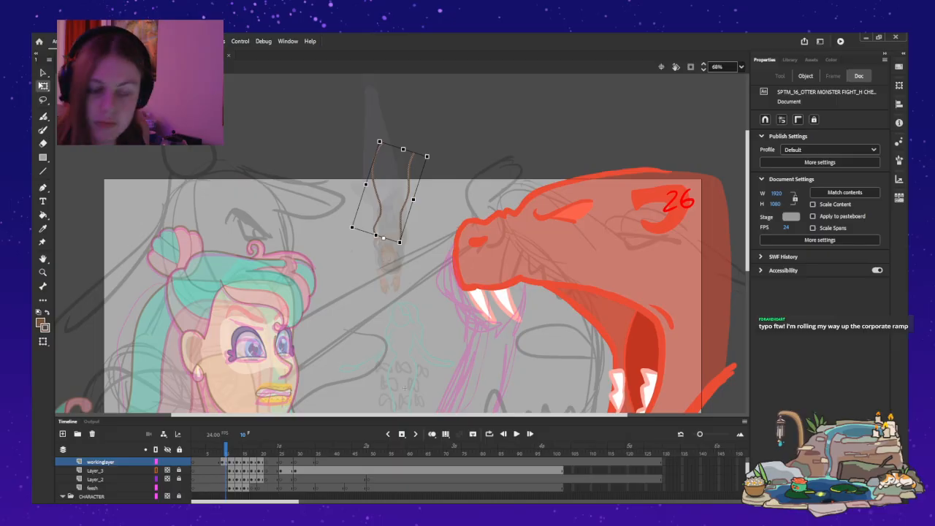
key("z")
left_click(452, 186)
key("comma")
key("period")
key("comma")
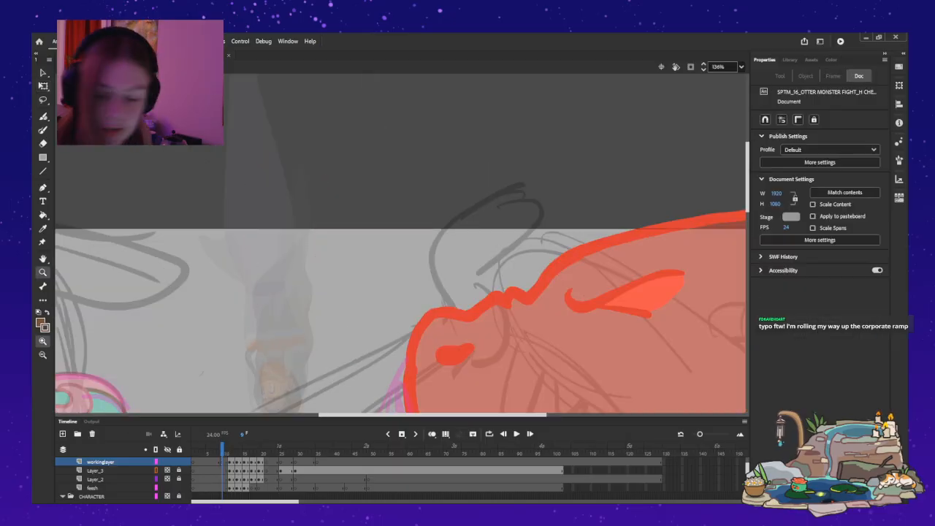
Paint the tail outlines on frame 9 of workinglayer around and above the waist, undoing and repainting the strokes that miss the shape.
key("y")
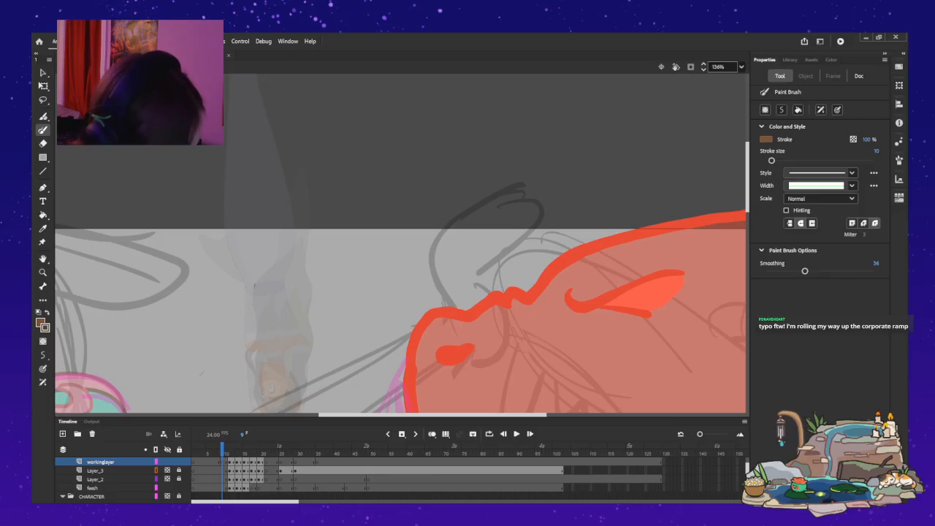
left_click_drag(246, 335, 250, 351)
left_click_drag(292, 281, 300, 343)
mouse_move(294, 283)
left_mouse_down()
mouse_move(330, 221)
mouse_move(311, 90)
left_mouse_up()
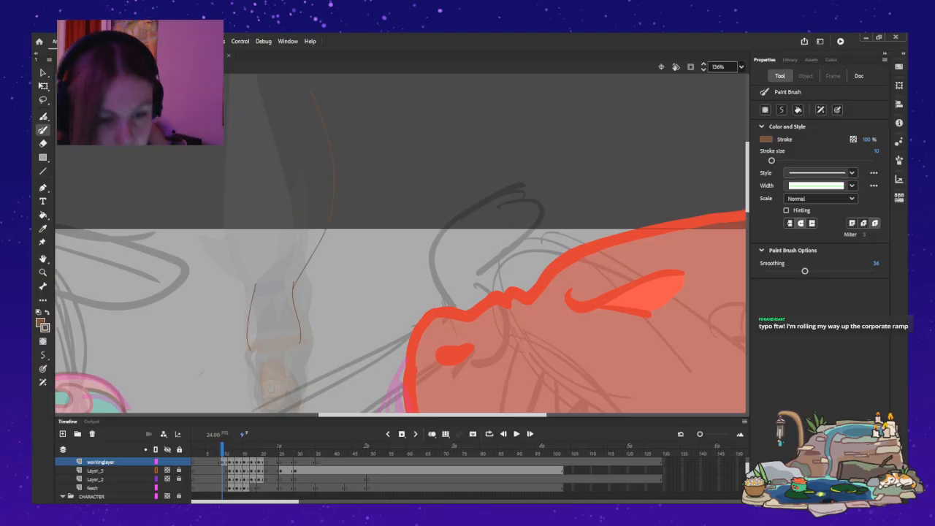
key("ctrl+z")
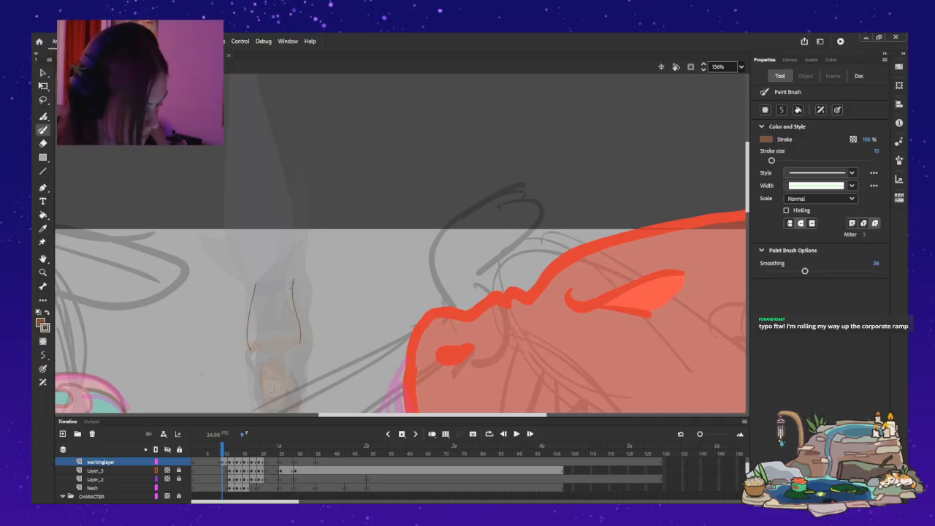
left_click_drag(294, 282, 317, 119)
key("ctrl+z")
key("ctrl+z")
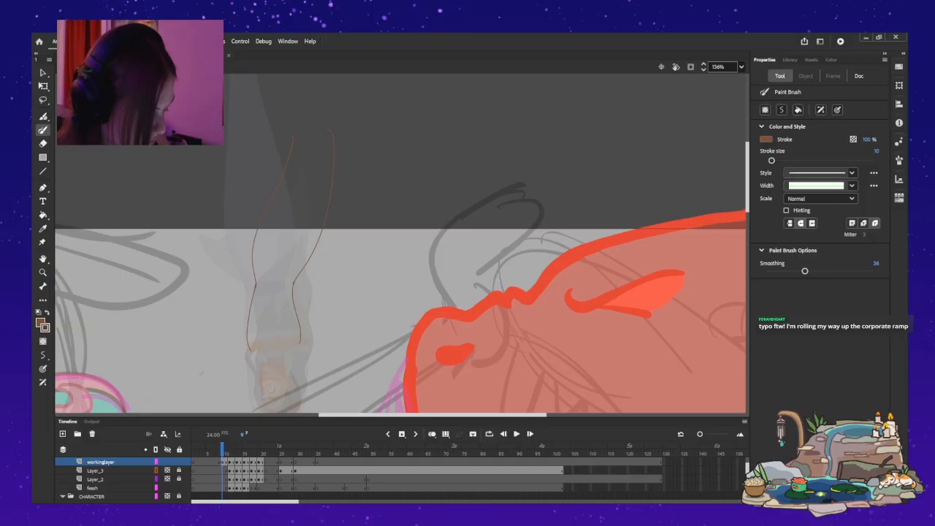
Step back and forth through frames 9 to 18 to check how the repainted tail lines move between poses.
key("period")
key("period")
key("comma")
key("comma")
key("period")
key("period")
key("period")
scroll(402, 243, "down", 3)
key("period")
key("period")
key("comma")
key("comma")
key("comma")
key("comma")
key("comma")
key("comma")
key("period")
key("period")
key("period")
key("period")
key("period")
key("period")
key("period")
key("period")
key("period")
key("period")
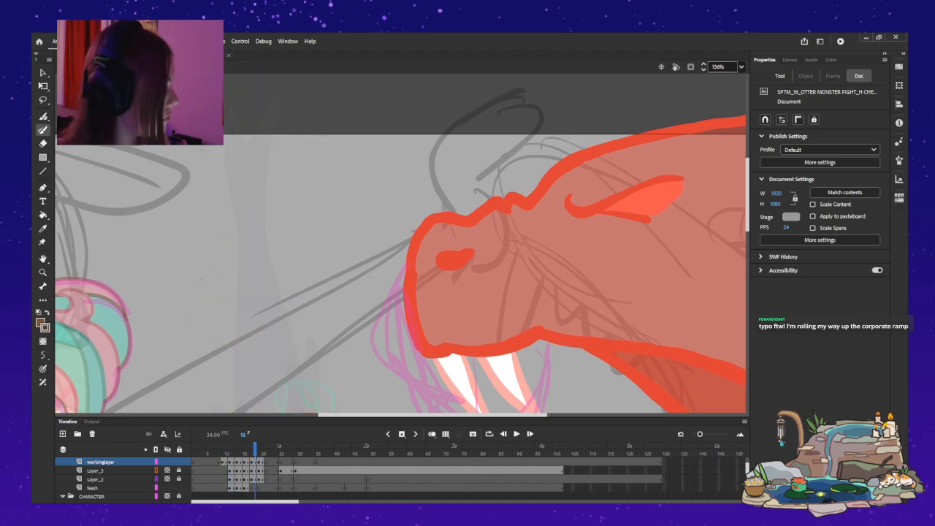
View the stage at 100% and compare the mermaid's curled and hanging tail poses around frames 17 to 19.
key("ctrl+1")
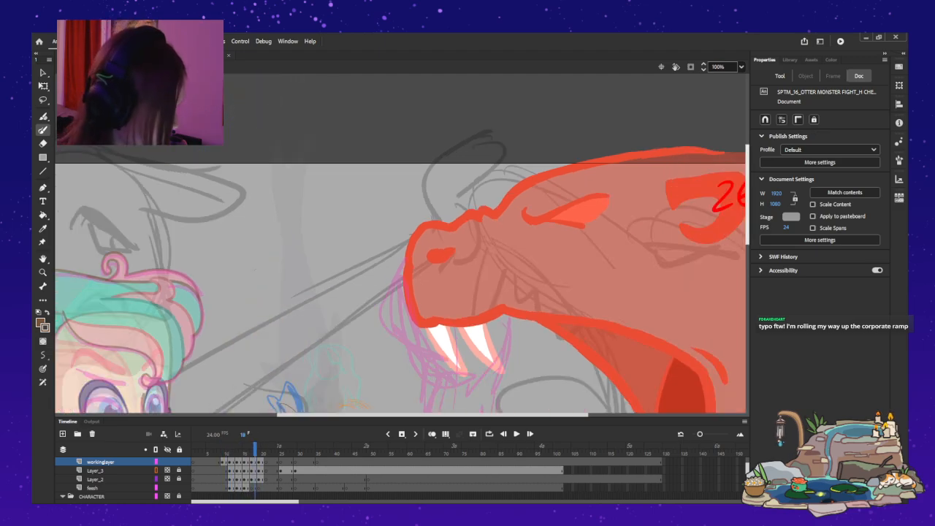
key("comma")
key("comma")
key("comma")
key("comma")
key("comma")
key("comma")
key("comma")
key("period")
key("period")
key("period")
key("period")
key("period")
key("period")
key("period")
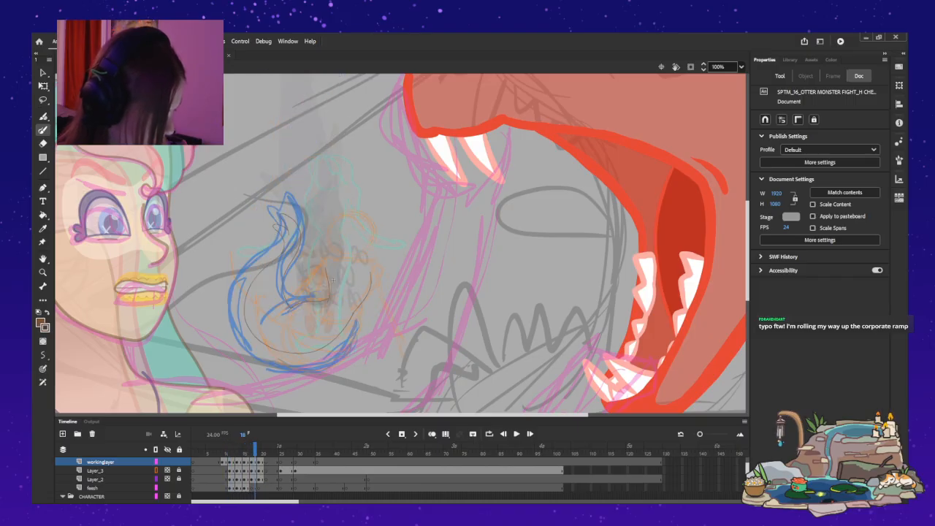
key("period")
key("period")
key("period")
key("comma")
key("comma")
key("comma")
key("comma")
key("comma")
key("comma")
key("comma")
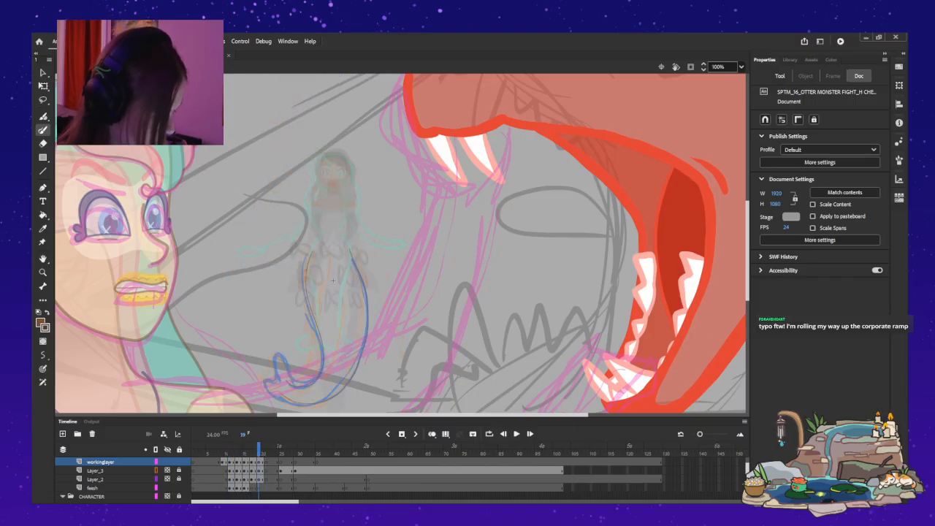
key("period")
key("period")
key("period")
key("period")
key("period")
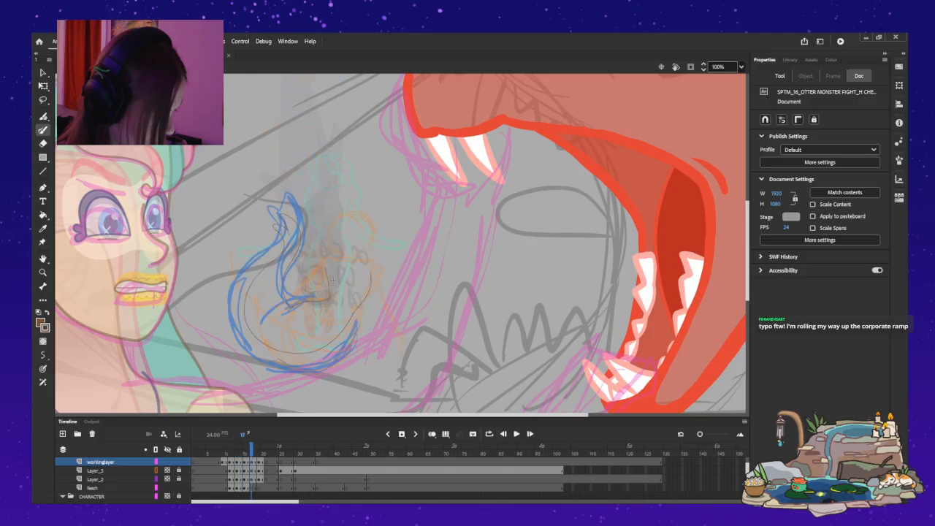
Compare the tail poses on frames 15 to 20 with more of the area above the mermaid in view.
left_click_drag(333, 280, 333, 380)
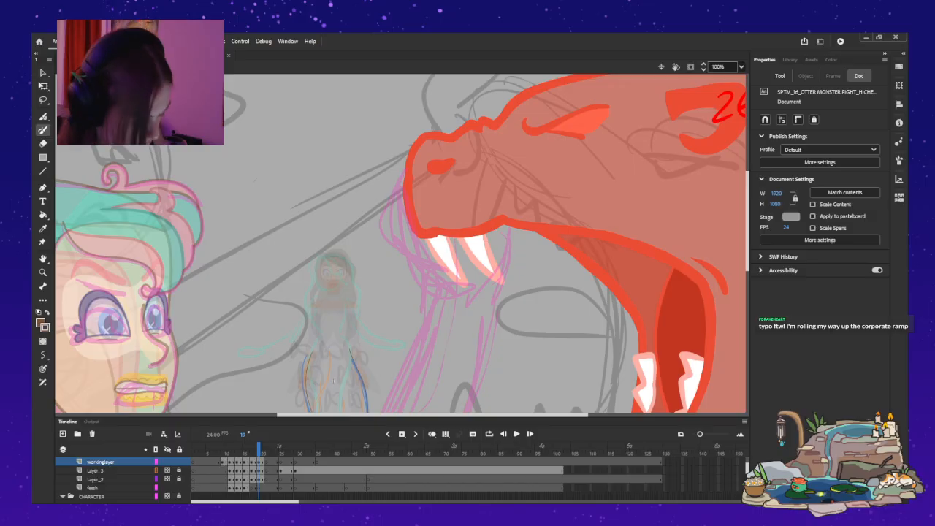
key("comma")
key("comma")
key("comma")
key("comma")
key("comma")
key("comma")
key("comma")
key("comma")
key("period")
key("period")
key("period")
key("period")
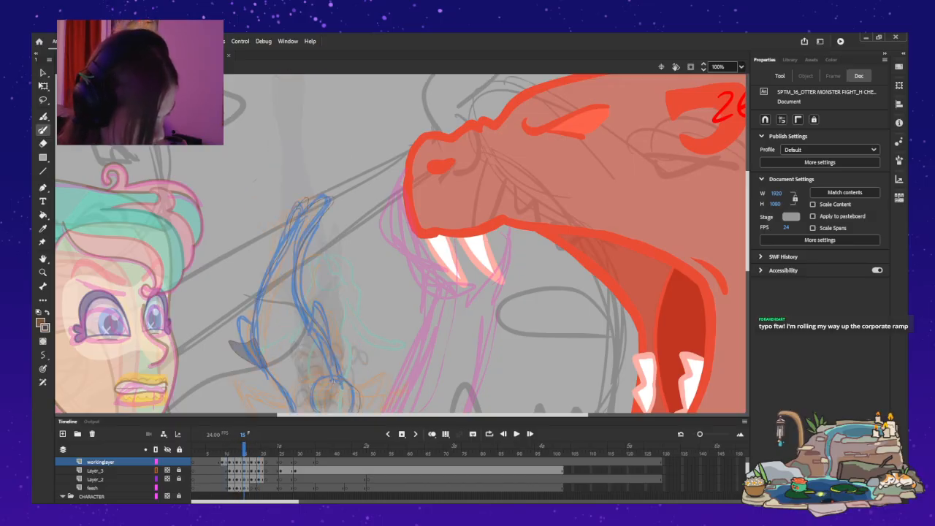
key("period")
key("period")
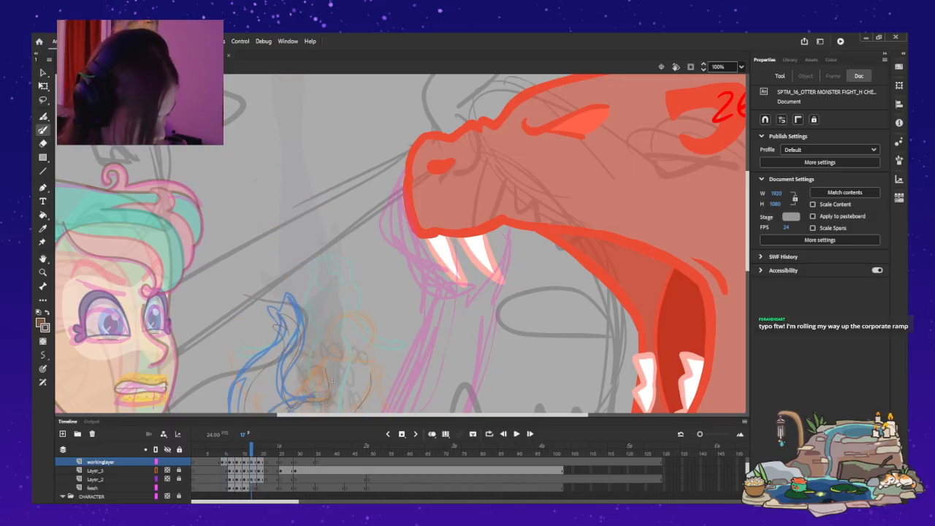
key("period")
key("period")
key("period")
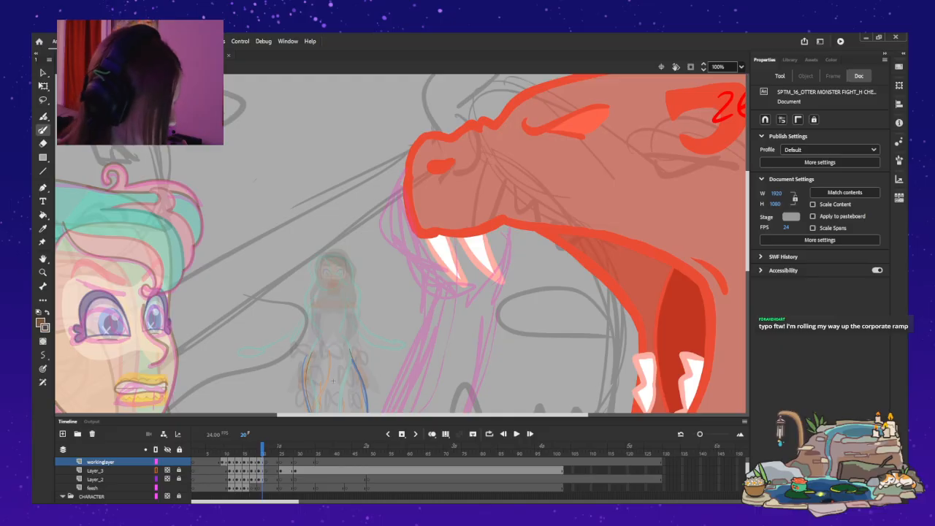
Examine the mermaid's body and lower tail poses on frames 20 to 26 against the neighbouring frames.
scroll(400, 243, "down", 5)
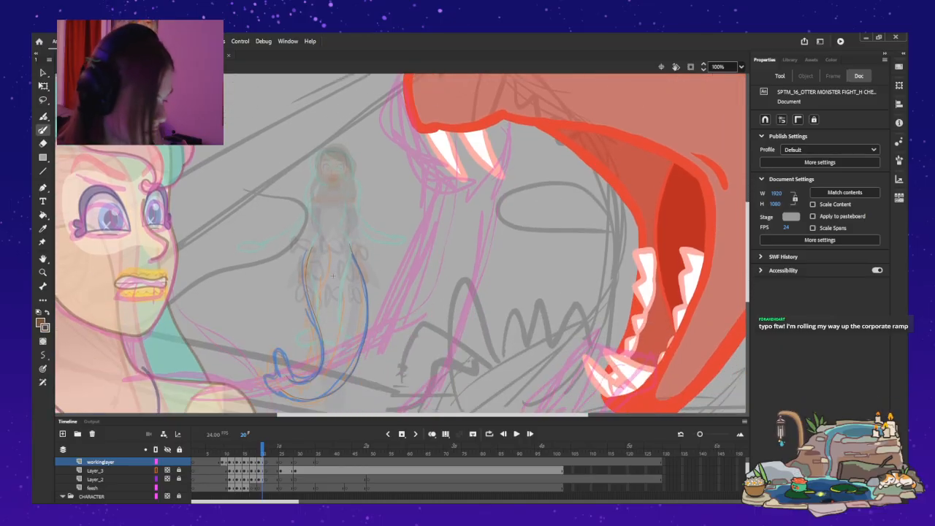
key("period")
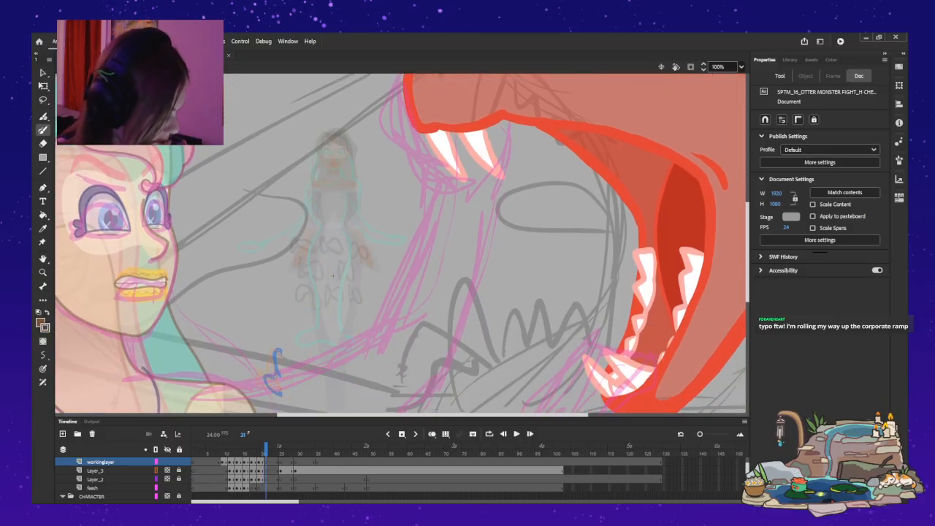
scroll(400, 243, "down", 3)
key("period")
key("period")
key("period")
key("period")
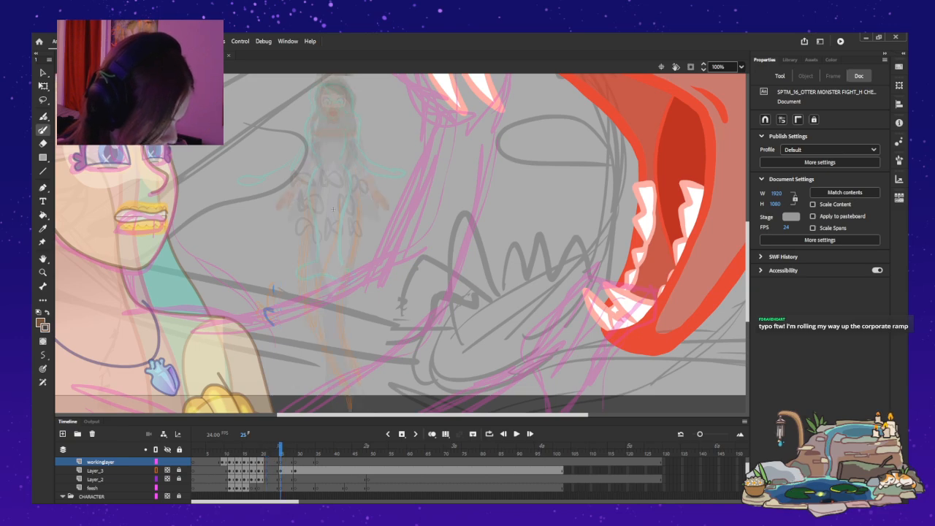
key("period")
key("period")
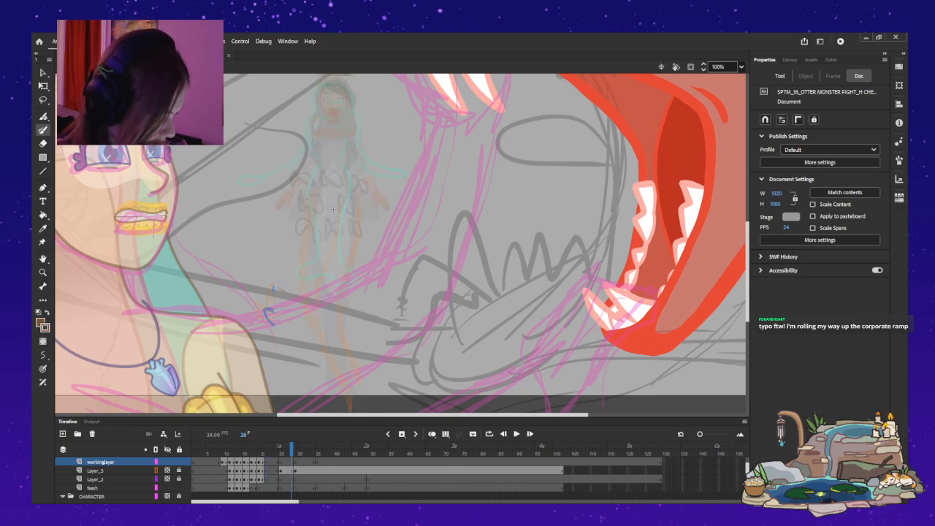
key("comma")
key("comma")
key("comma")
key("comma")
key("comma")
key("comma")
key("comma")
key("comma")
key("comma")
key("comma")
key("comma")
key("comma")
key("comma")
key("comma")
key("comma")
key("comma")
key("comma")
key("comma")
key("comma")
key("comma")
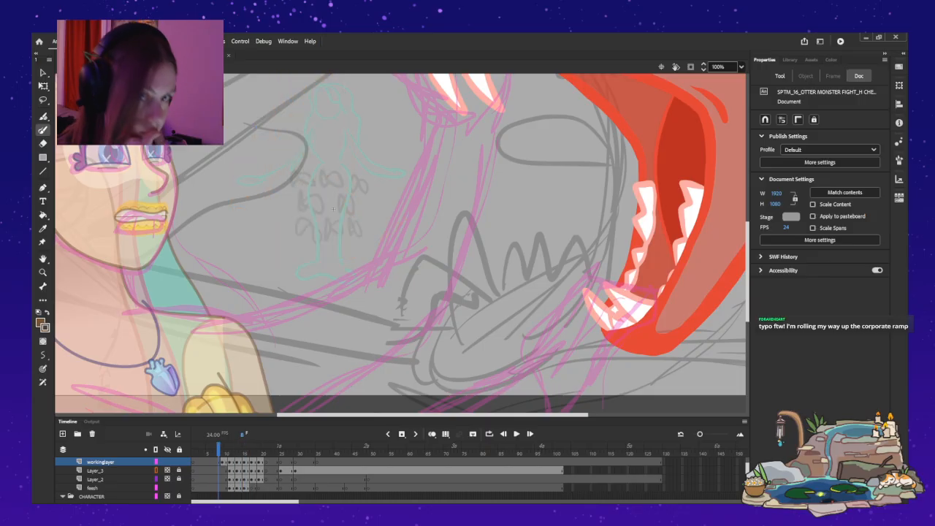
Play back the dive from frame 8, and compare the early poses on frames 10 to 12 with frame 21.
key("Return")
key("period")
key("period")
key("period")
key("period")
key("period")
key("period")
key("period")
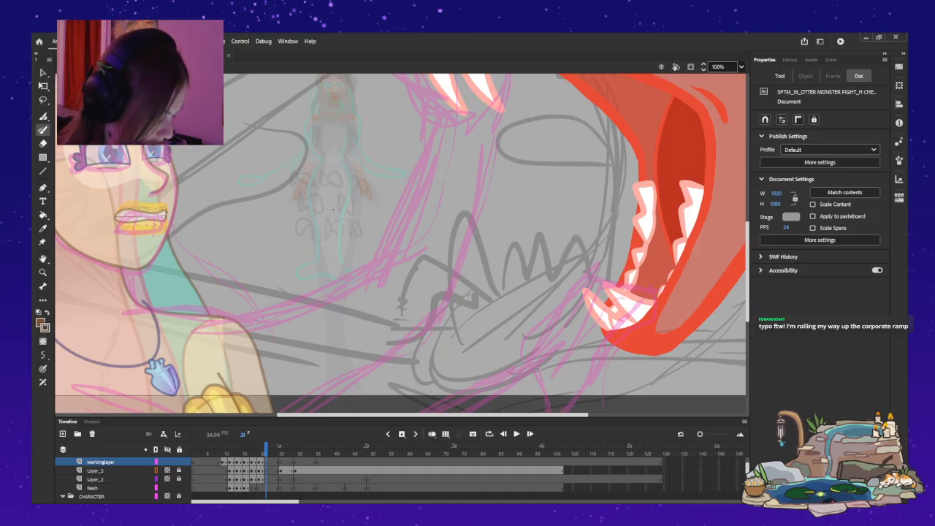
key("comma")
key("comma")
key("comma")
key("comma")
key("comma")
key("comma")
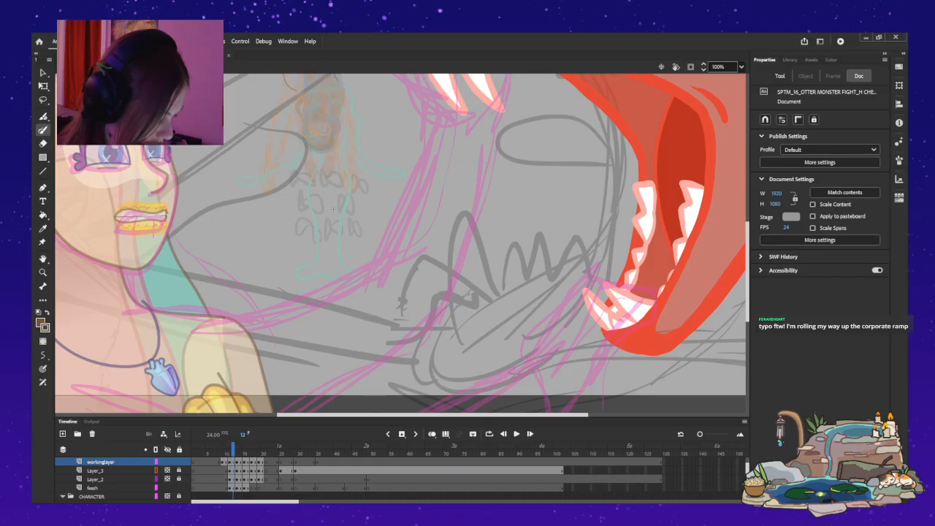
key("period")
key("period")
key("period")
key("period")
key("period")
key("period")
key("period")
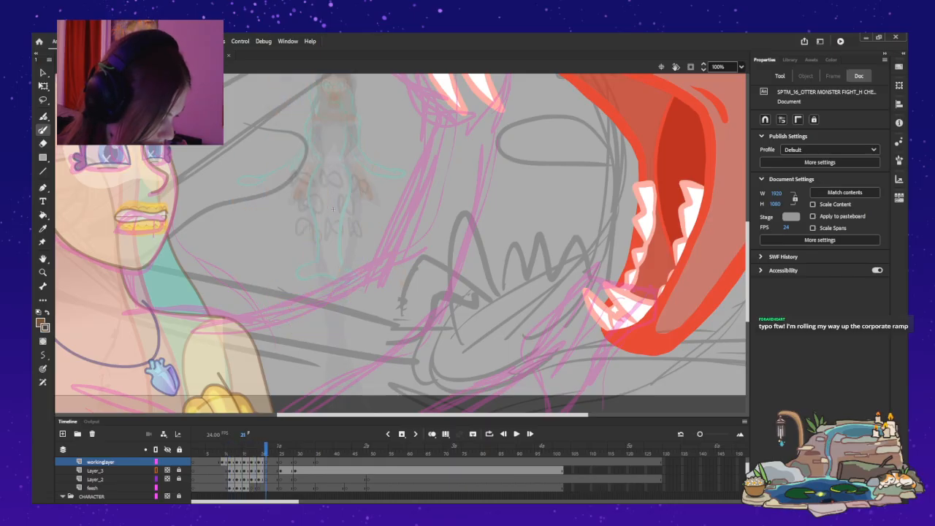
key("comma")
key("comma")
key("comma")
key("comma")
key("comma")
key("comma")
key("comma")
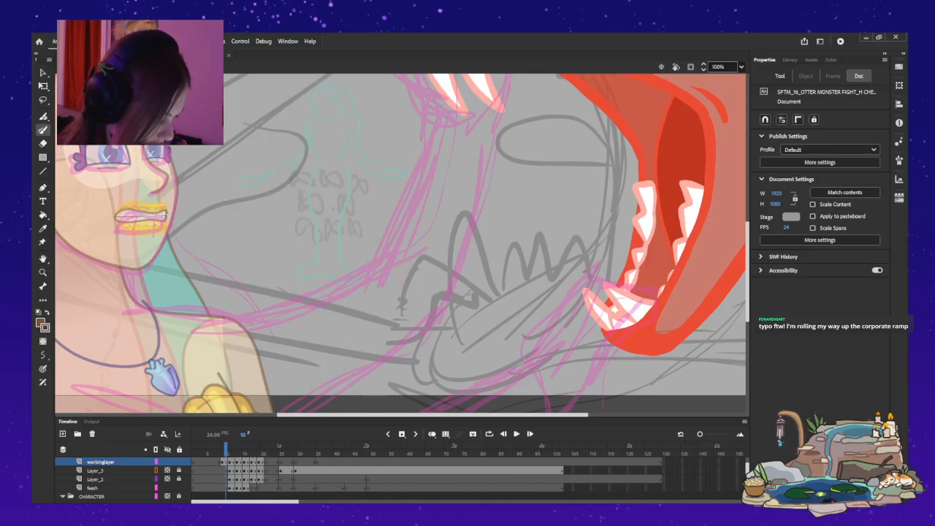
key("period")
key("period")
key("period")
key("period")
key("period")
key("period")
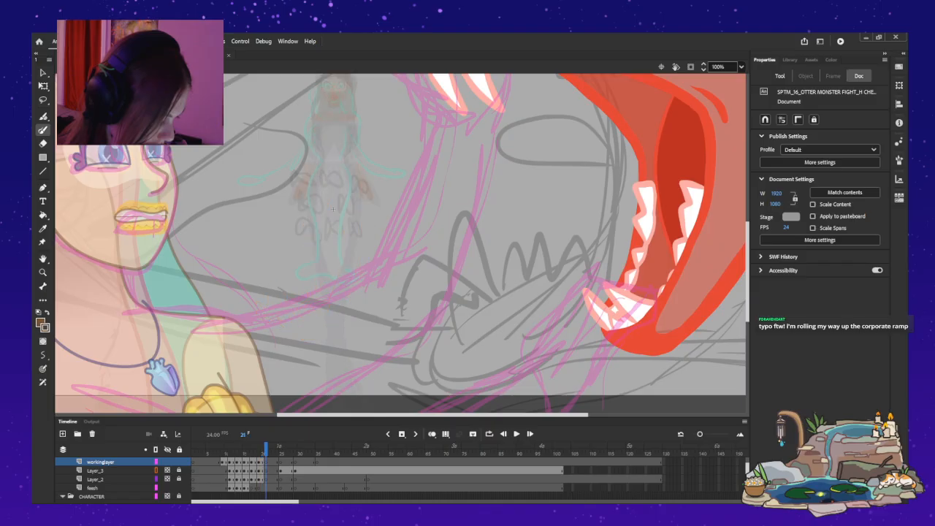
Paint both tail lines on frame 21 of workinglayer from the hips down, curving toward the creature's lower jaw.
key("comma")
key("comma")
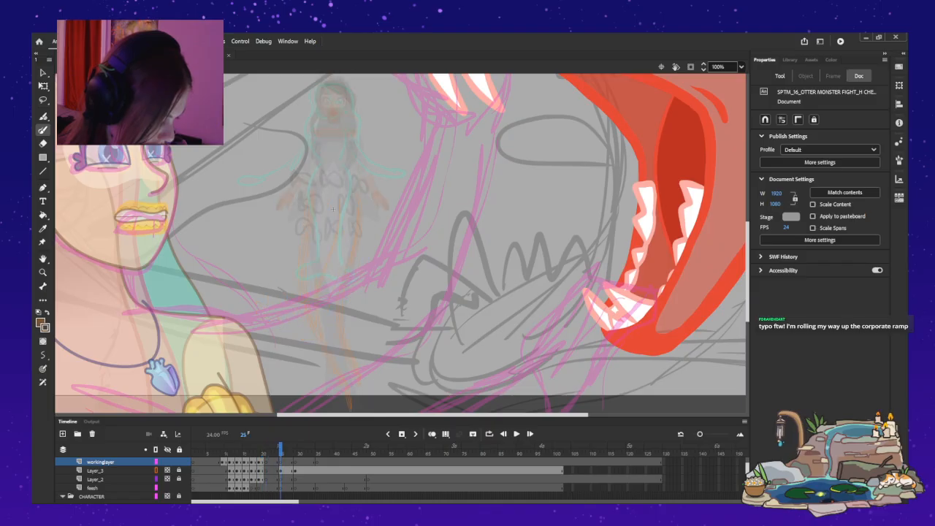
key("period")
key("period")
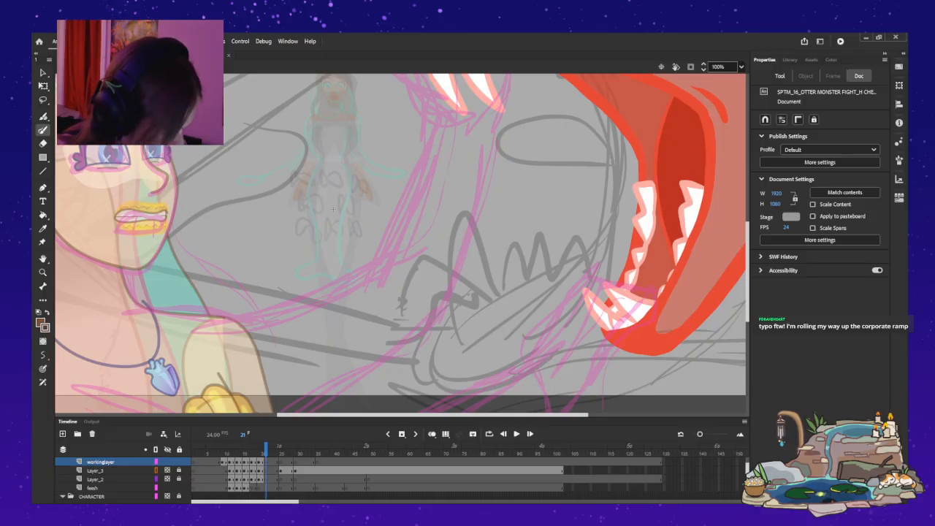
left_click_drag(362, 188, 358, 244)
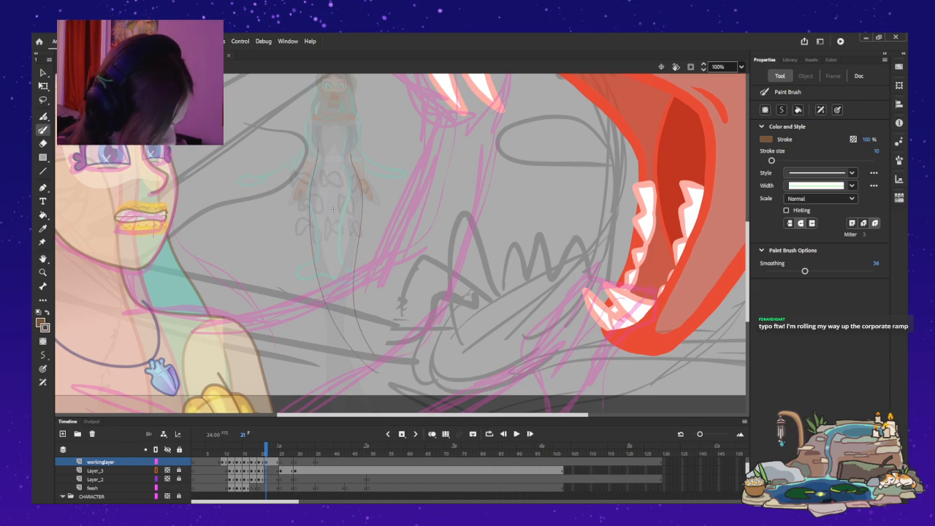
Try to paint the tail lines on frame 25 of workinglayer from the hips down over the character's legs.
key("period")
key("period")
key("period")
key("period")
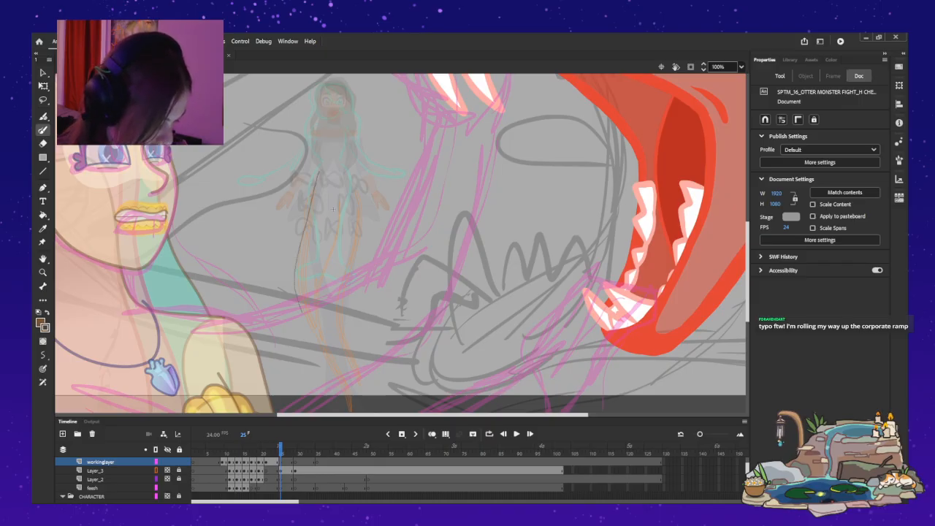
left_click_drag(336, 355, 348, 409)
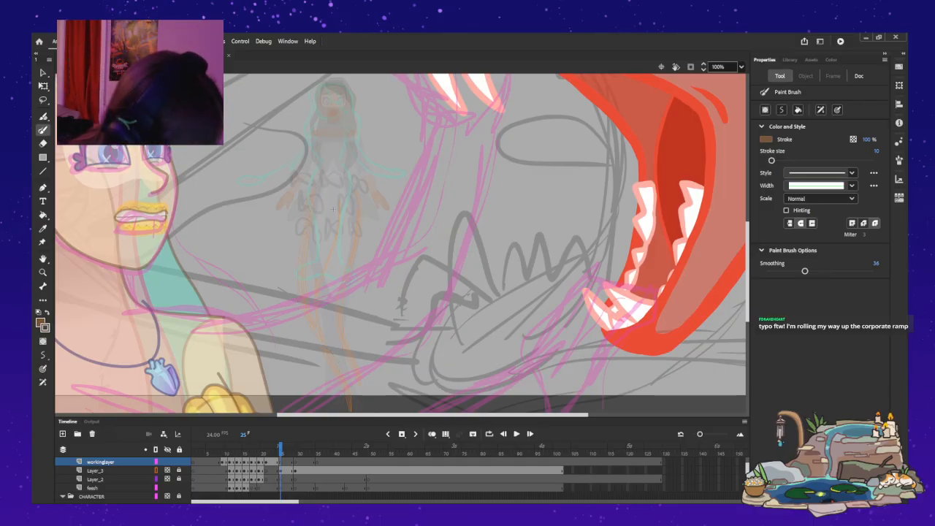
left_click_drag(357, 192, 358, 210)
left_click_drag(344, 280, 339, 328)
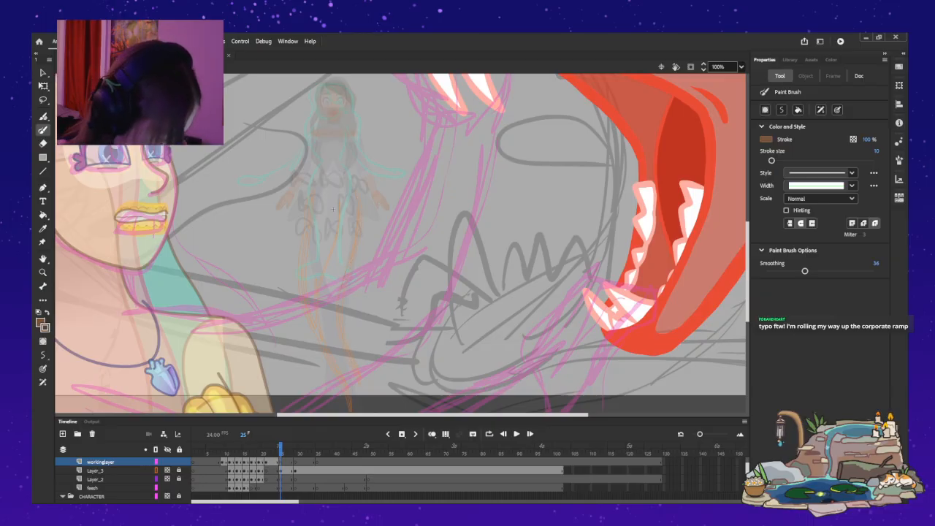
Compare the tail lines on frames 21 and 22 with the mermaid's poses on frames 25 and 26.
key("comma")
key("period")
key("period")
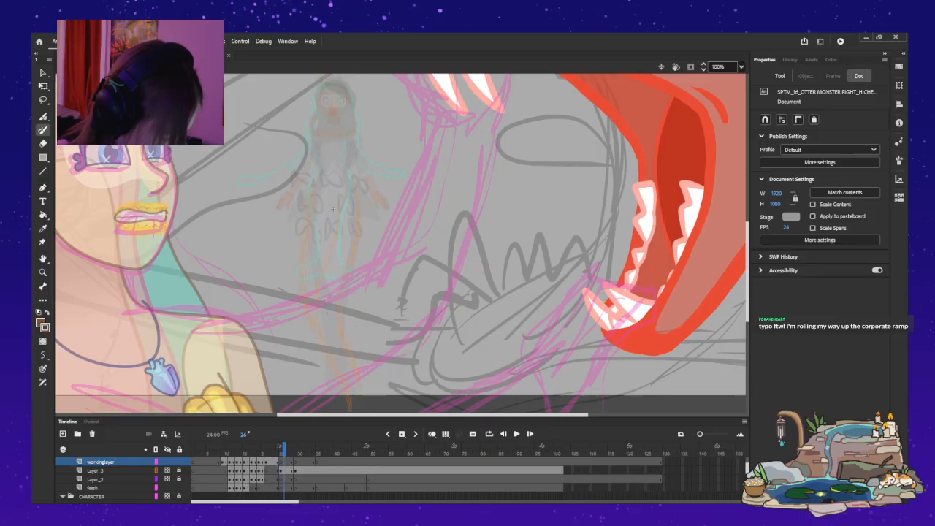
key("comma")
key("comma")
key("comma")
key("comma")
key("comma")
key("comma")
key("period")
key("period")
key("period")
key("period")
key("period")
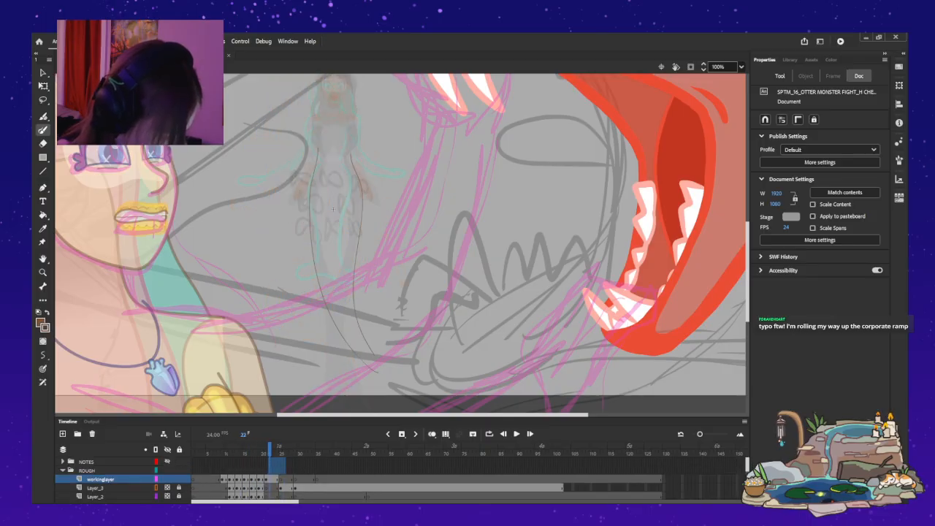
Check the character's TAIL layer timing against the poses between frames 25 and 31.
scroll(333, 209, "down", 5)
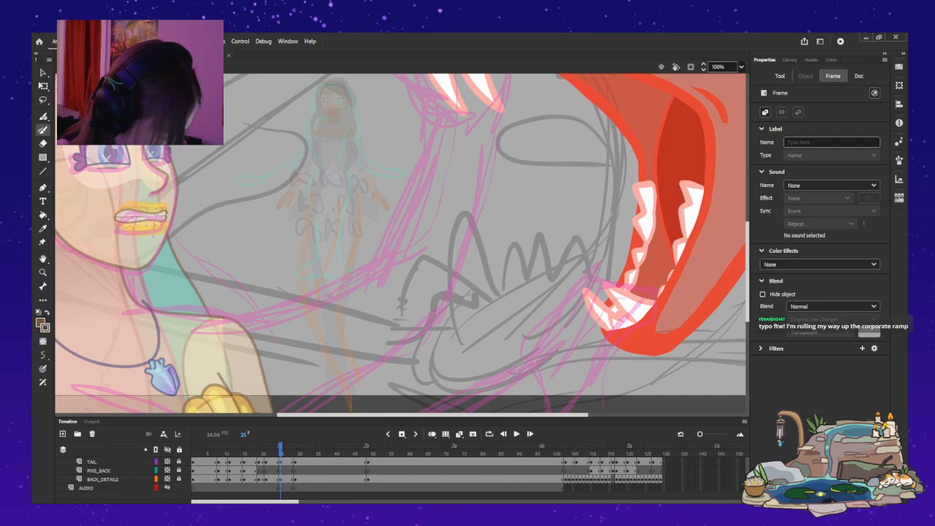
key("period")
key("period")
key("comma")
key("comma")
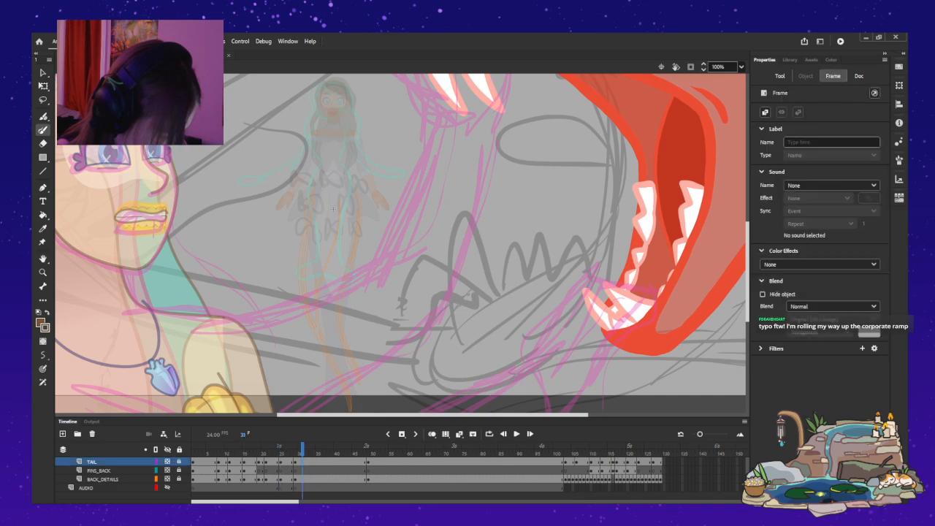
key("comma")
key("comma")
key("comma")
key("period")
key("period")
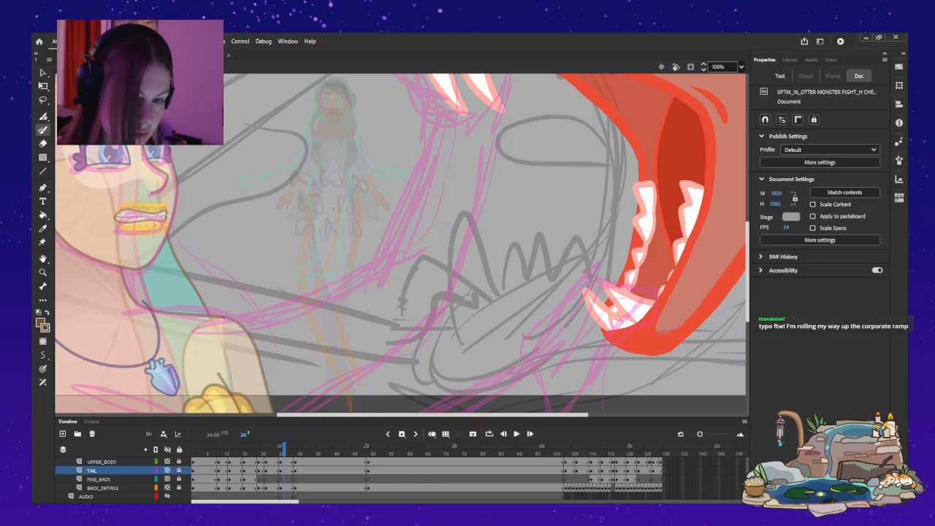
scroll(427, 479, "up", 4)
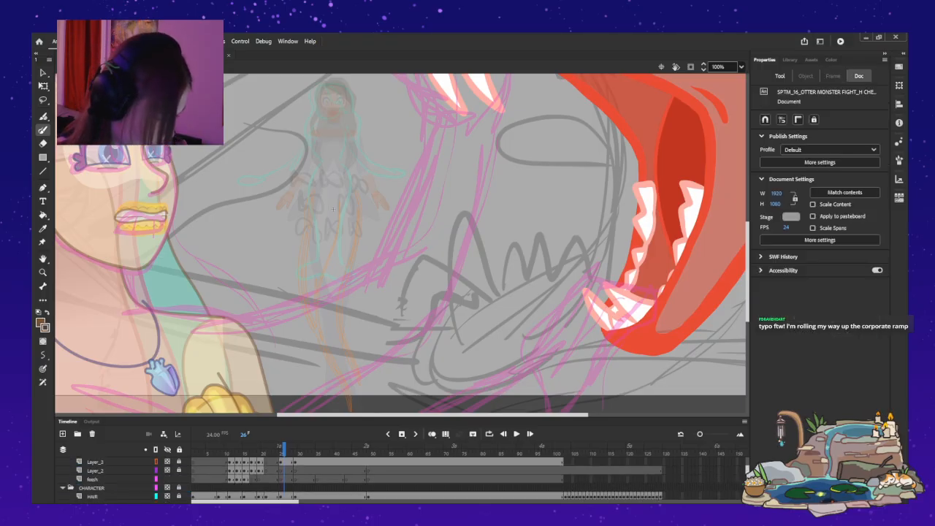
Paint two S-curved tail lines on frame 25 of workinglayer, running from the small mermaid's hips to just below the stage's lower edge.
scroll(292, 476, "up", 1)
left_click(281, 471)
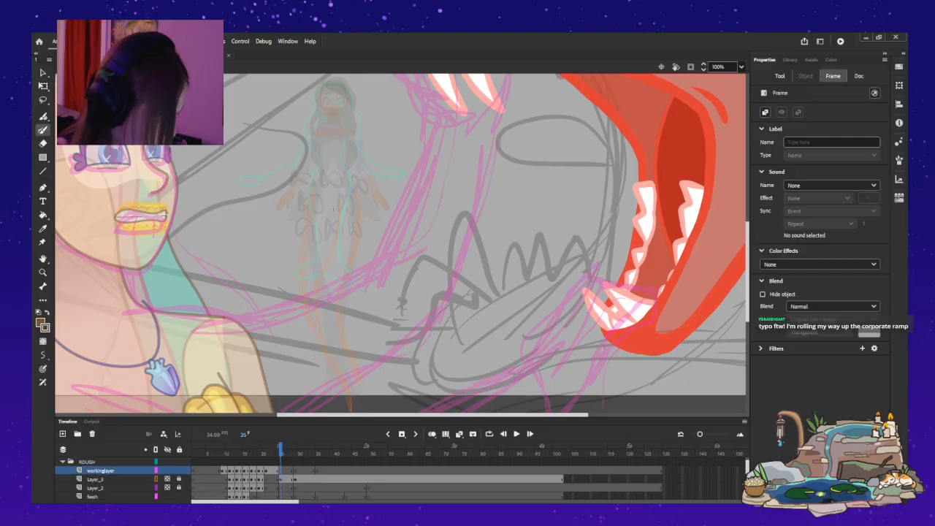
left_click_drag(351, 179, 360, 209)
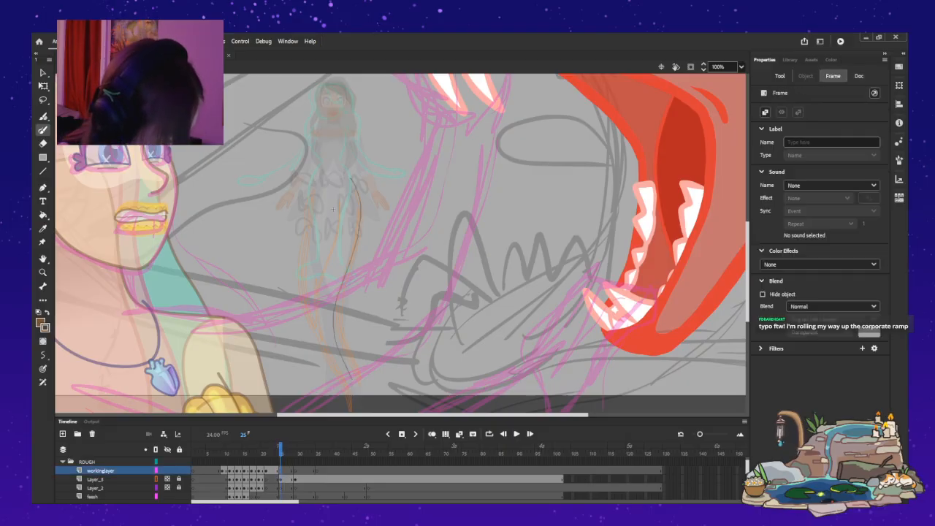
left_click_drag(350, 377, 357, 396)
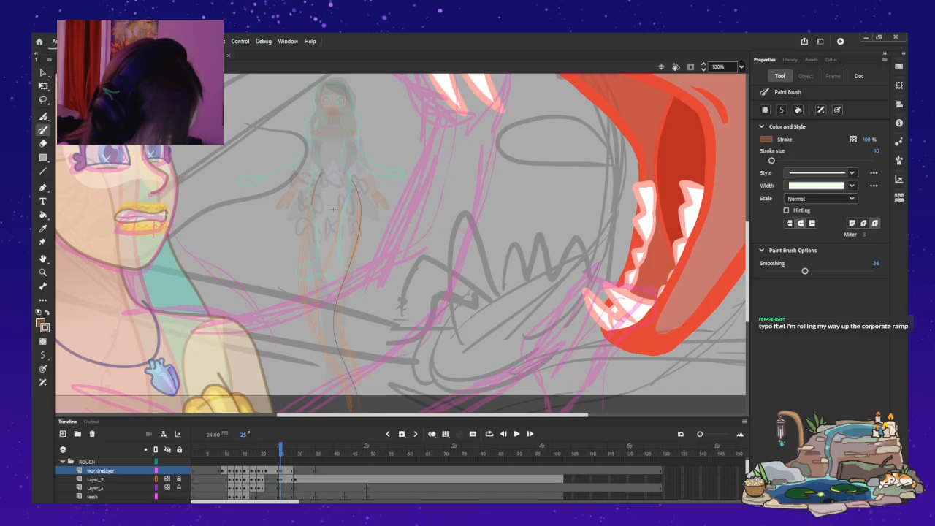
key("ctrl+z")
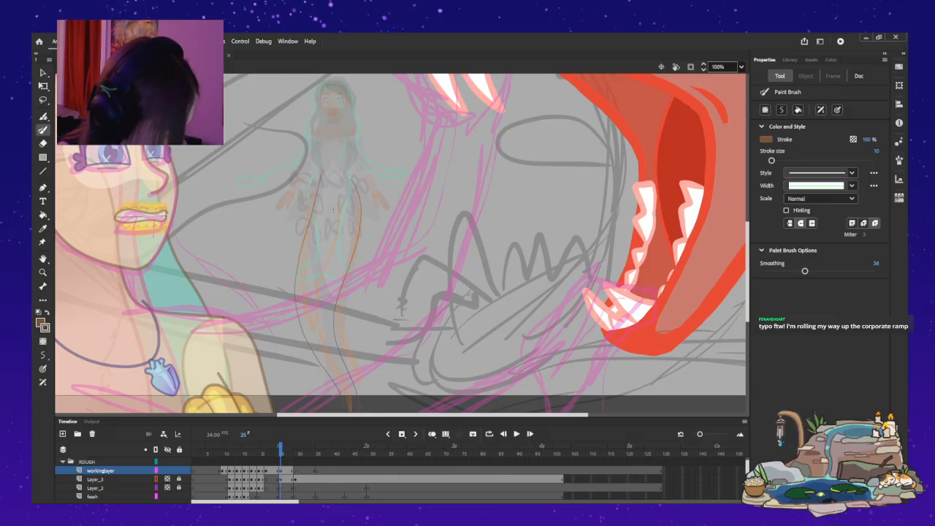
key("ctrl+z")
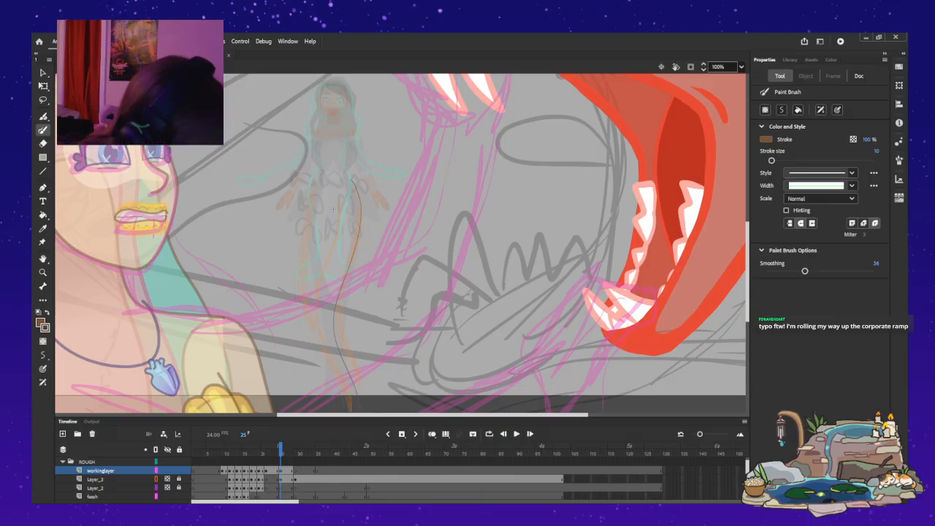
left_click_drag(314, 196, 302, 295)
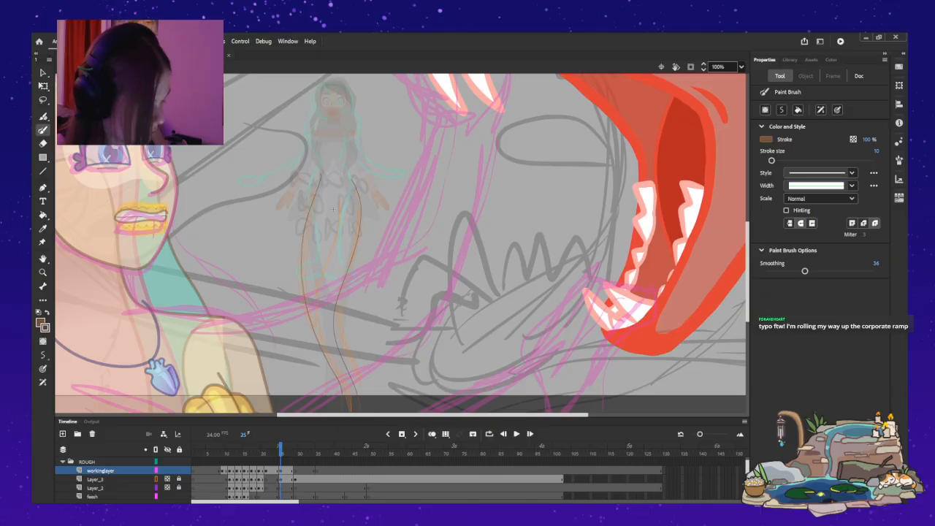
scroll(402, 241, "down", 2)
key("ctrl+z")
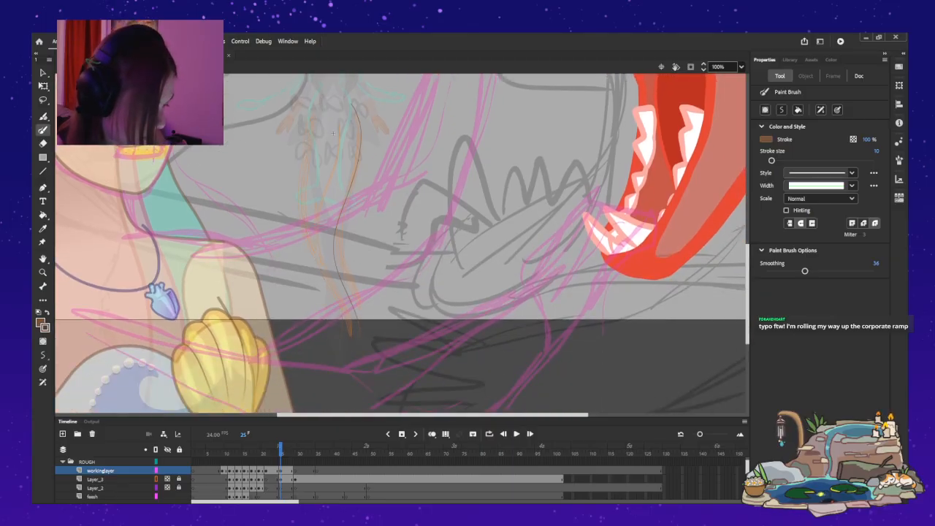
left_click_drag(308, 134, 301, 246)
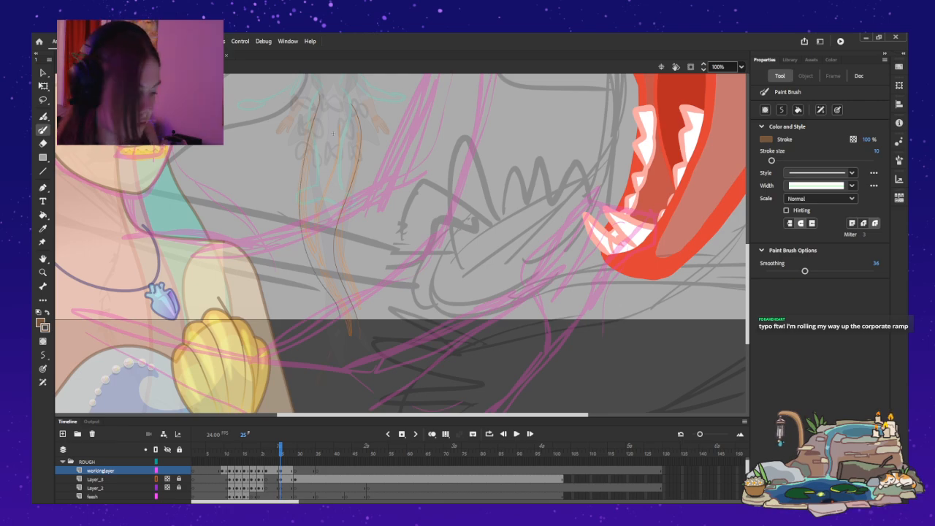
scroll(402, 244, "up", 3)
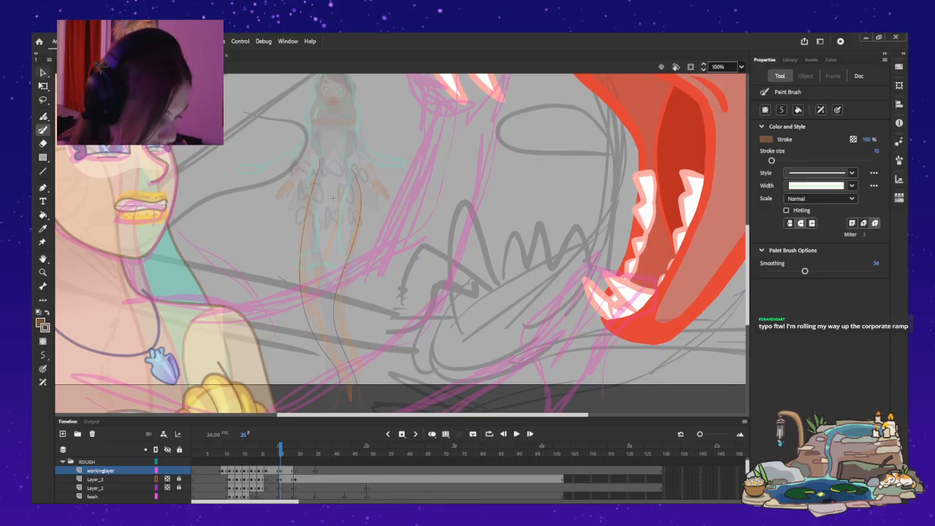
Compare the tail lines on frames 21 and 22 with the ones on frame 25.
key("v")
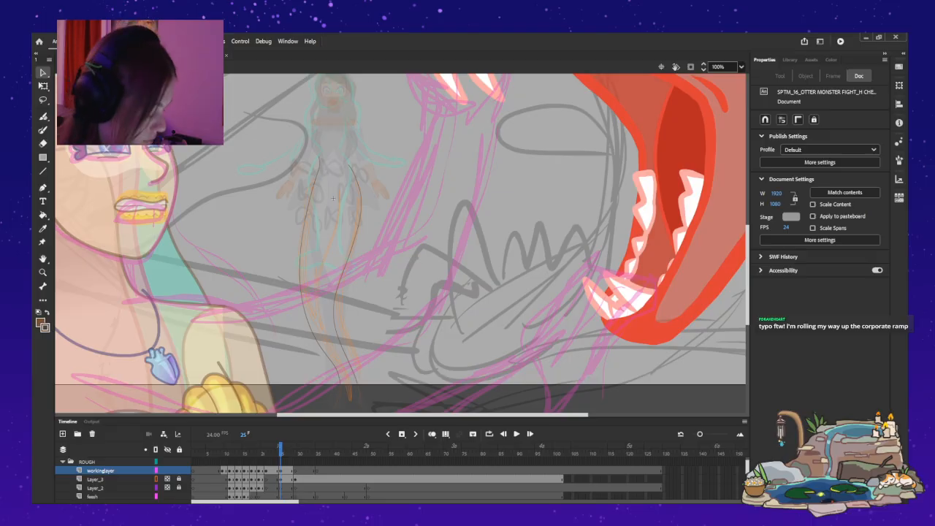
key("comma")
key("comma")
key("comma")
key("comma")
key("comma")
key("comma")
key("comma")
key("comma")
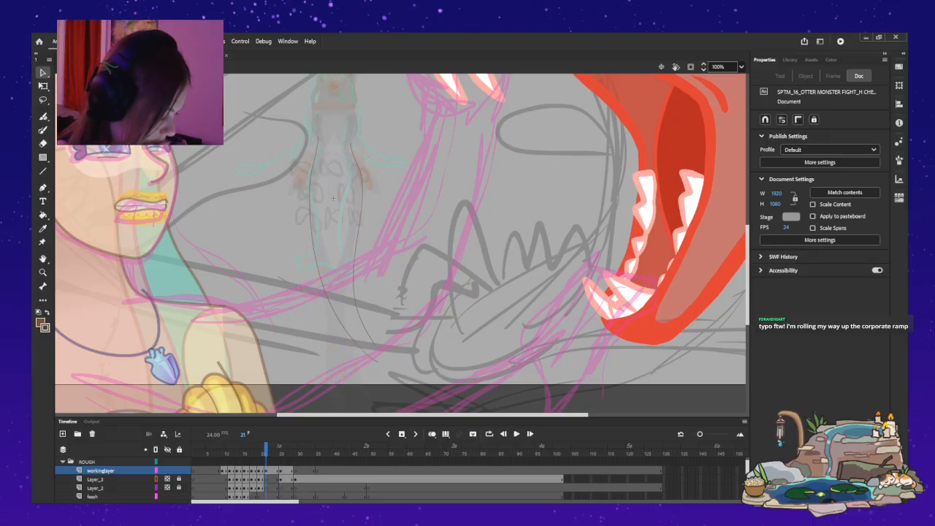
key("period")
key("period")
key("period")
key("period")
key("period")
key("period")
key("period")
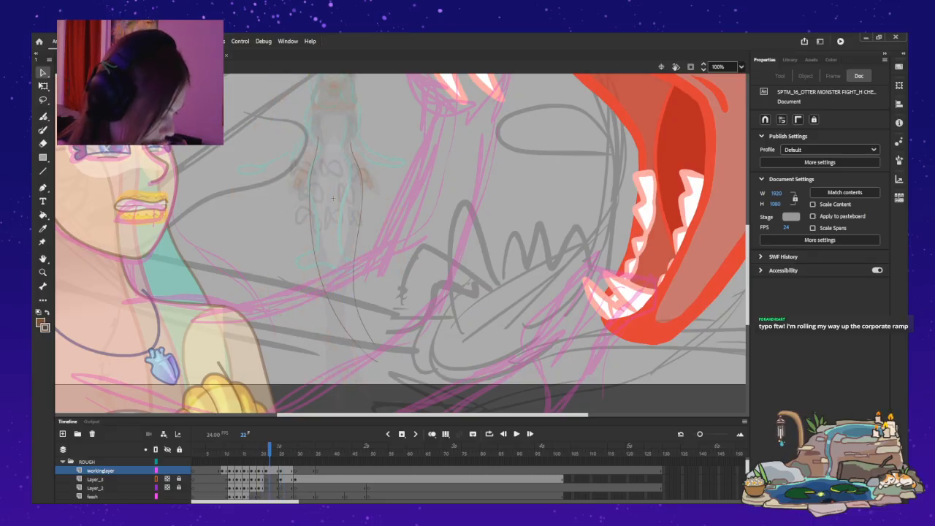
key("period")
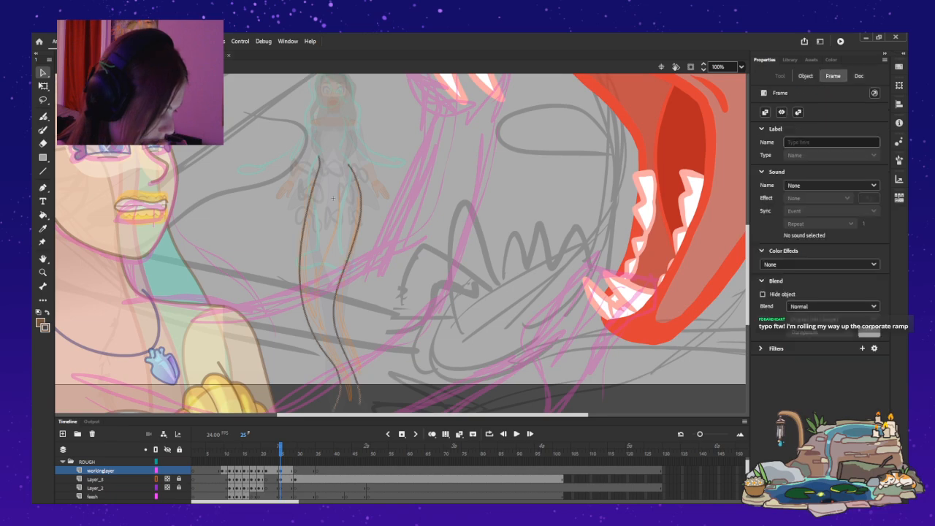
Shorten both tail lines on frame 25 with Free Transform, raising their lower ends to a height of about 5191.
key("ctrl+a")
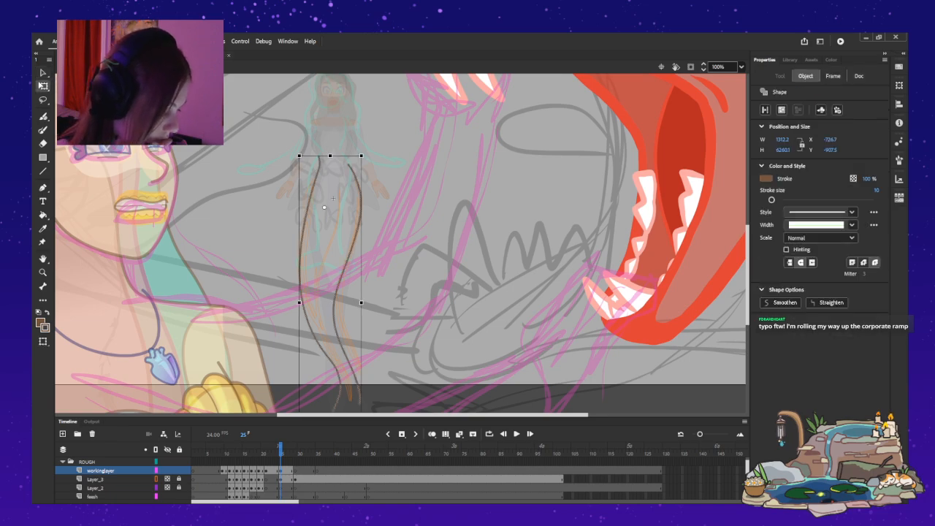
key("q")
scroll(402, 243, "down", 3)
left_click_drag(330, 347, 330, 298)
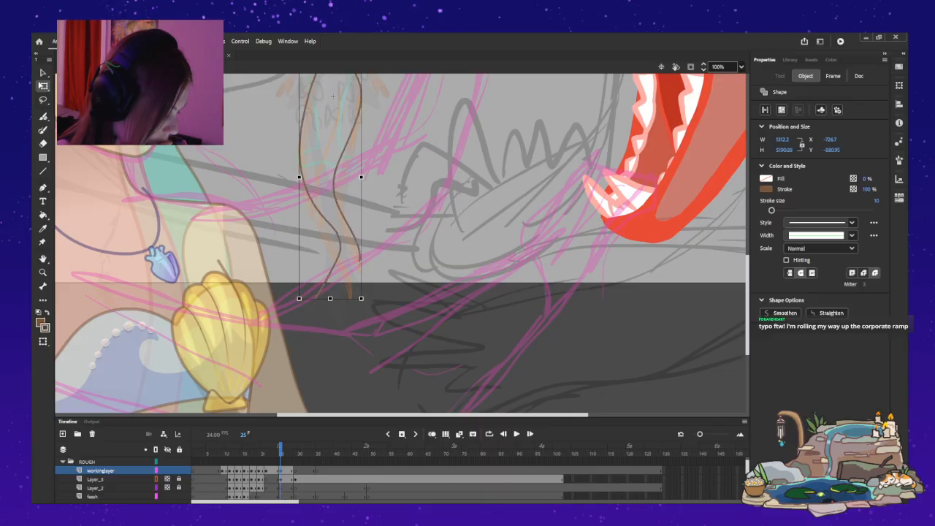
scroll(331, 298, "up", 3)
Check the shortened tail lines against the following frames up to 30 and delete them from frame 25.
key(".")
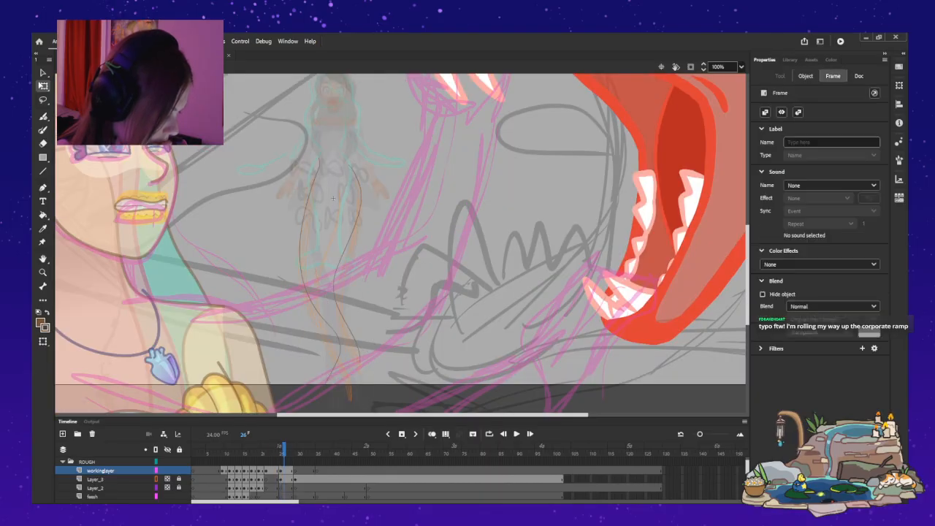
key(".")
key(".")
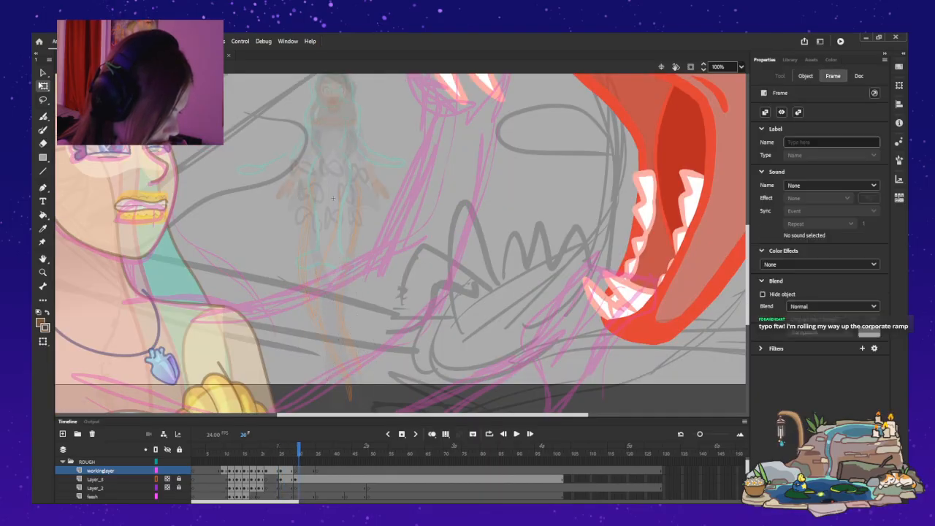
key(".")
key(".")
key(".")
key(".")
key(".")
key(".")
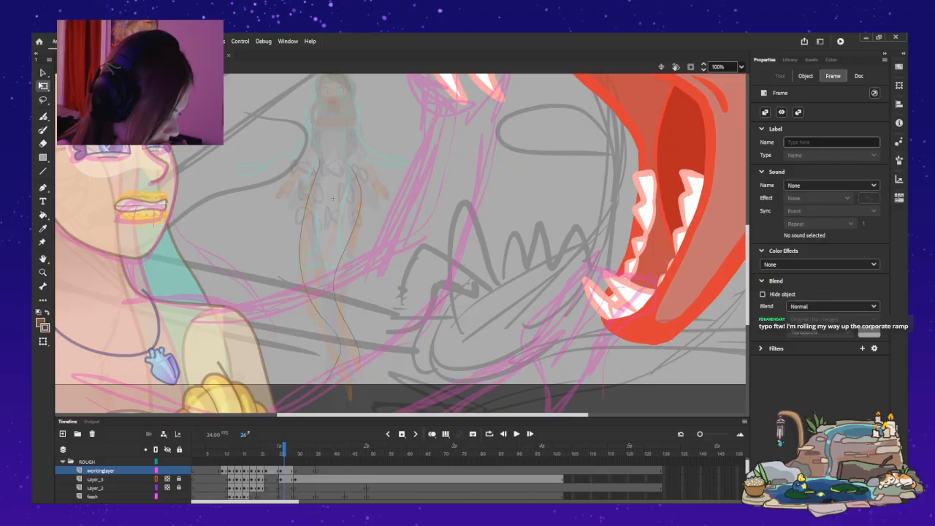
key("ctrl+a")
key("Delete")
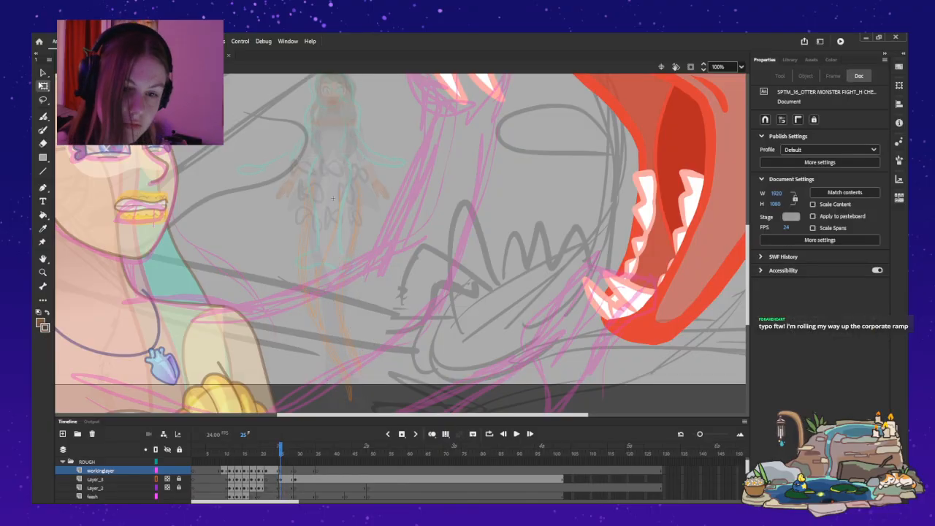
Turn on onion skinning and paint a forked tail fin at the lower ends of the tail lines on frame 22 of workinglayer.
key("alt+shift+o")
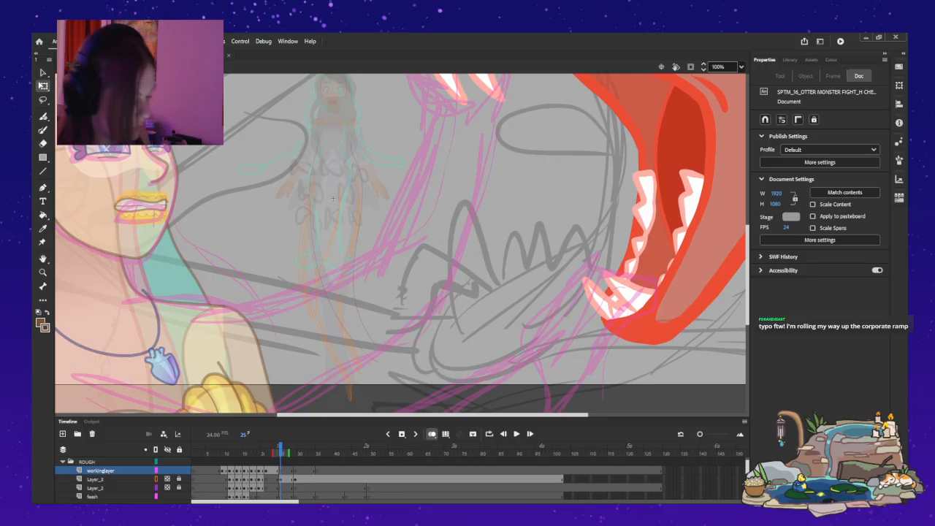
key("comma")
key("comma")
key("ctrl+a")
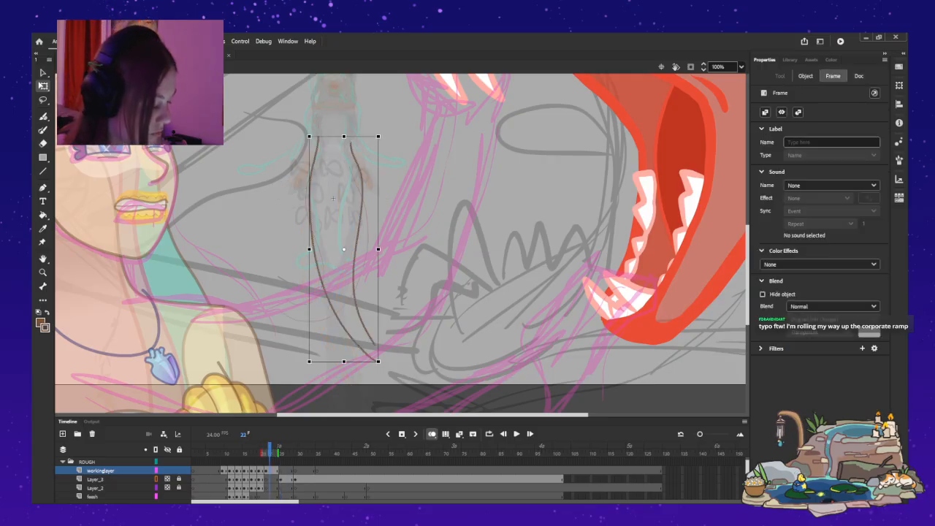
key("v")
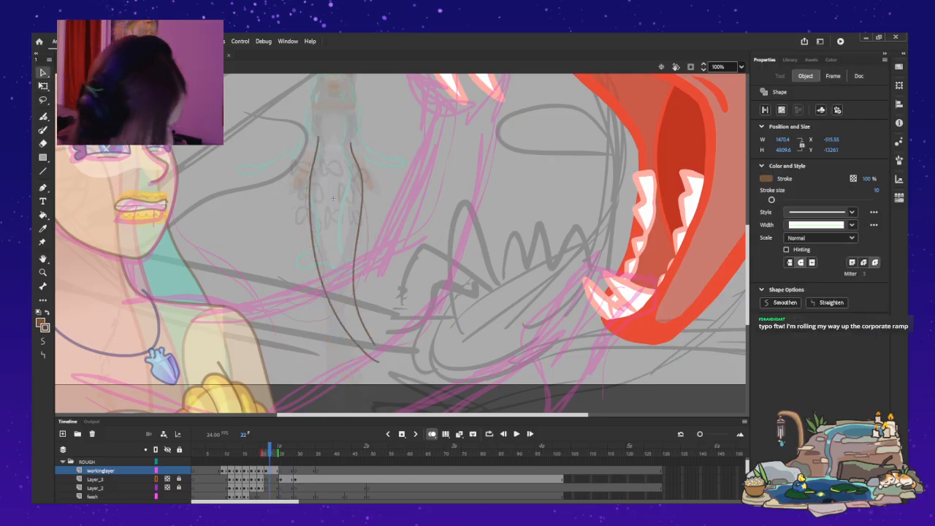
key("Escape")
key("b")
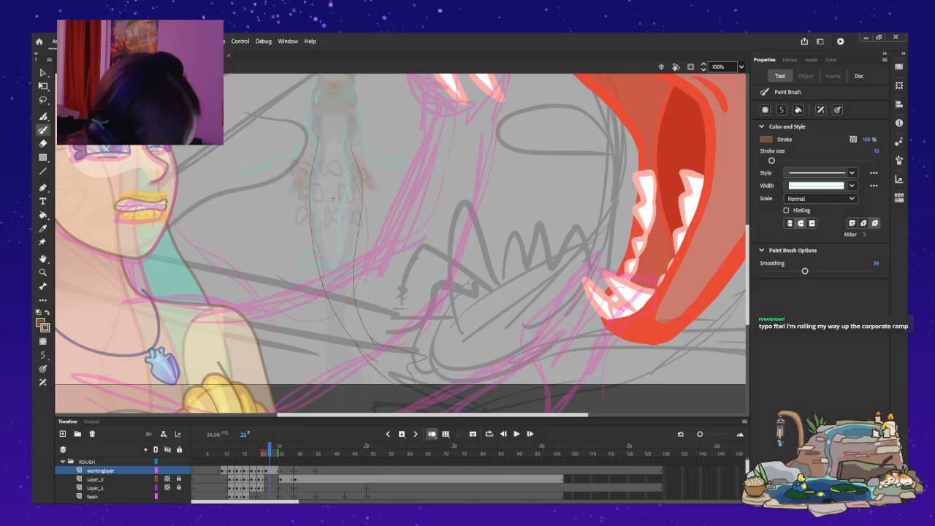
Pull the upper tip of the tail fin on frame 22 slightly outward to lengthen and round it.
key("z")
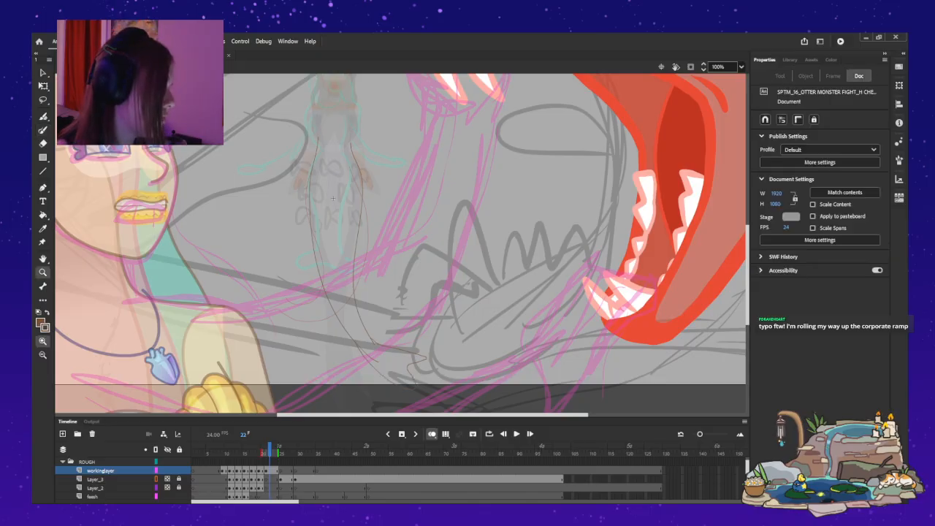
left_click(433, 391)
left_click_drag(413, 252, 431, 380)
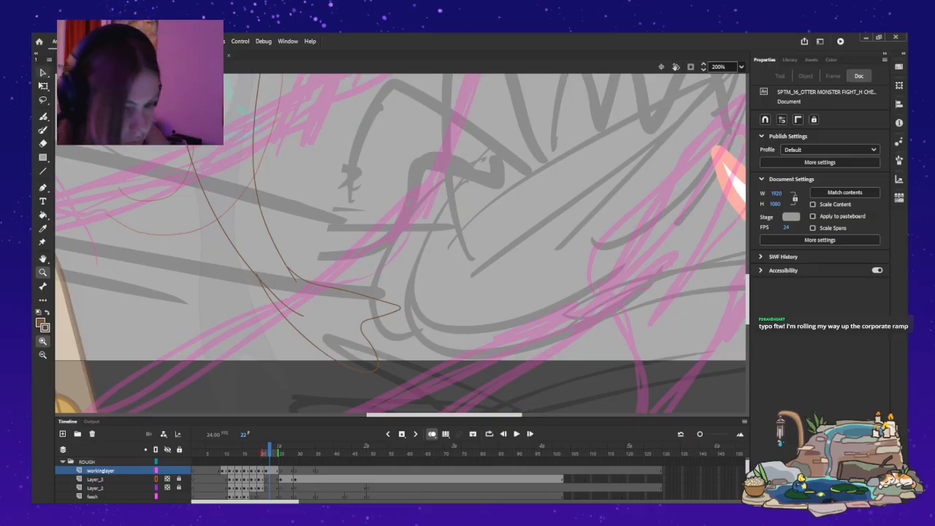
key("v")
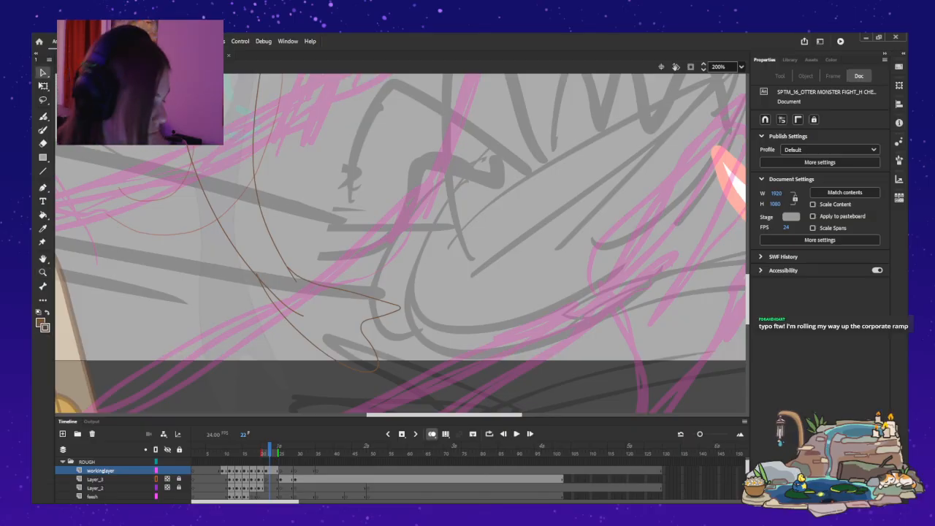
left_click_drag(400, 307, 404, 304)
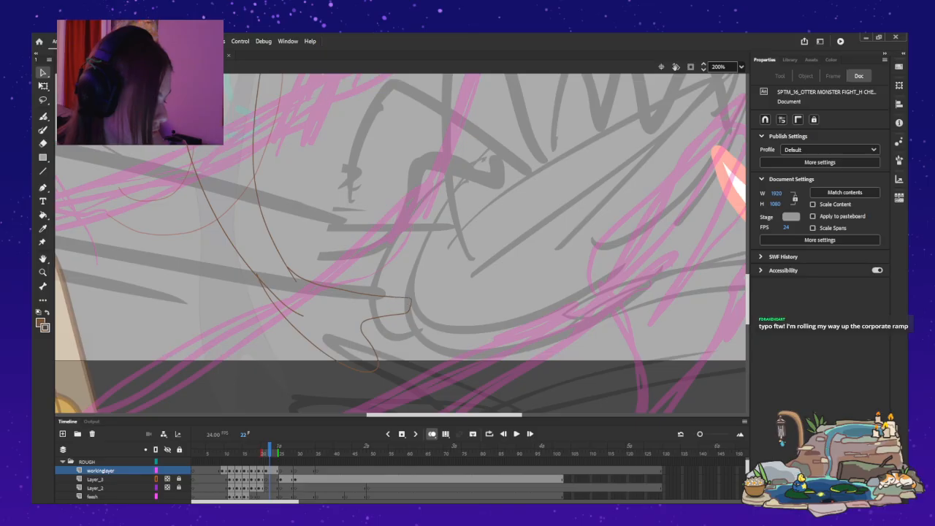
Reshape the notch between the two lobes of the frame 22 tail fin by pulling it deeper toward the tail.
left_click_drag(369, 341, 365, 343)
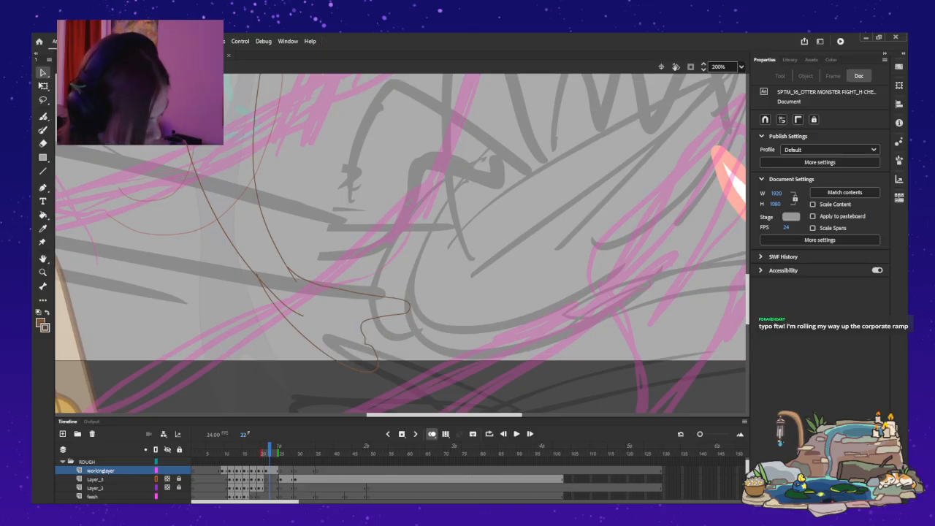
key("ctrl+z")
key("a")
left_click(368, 341)
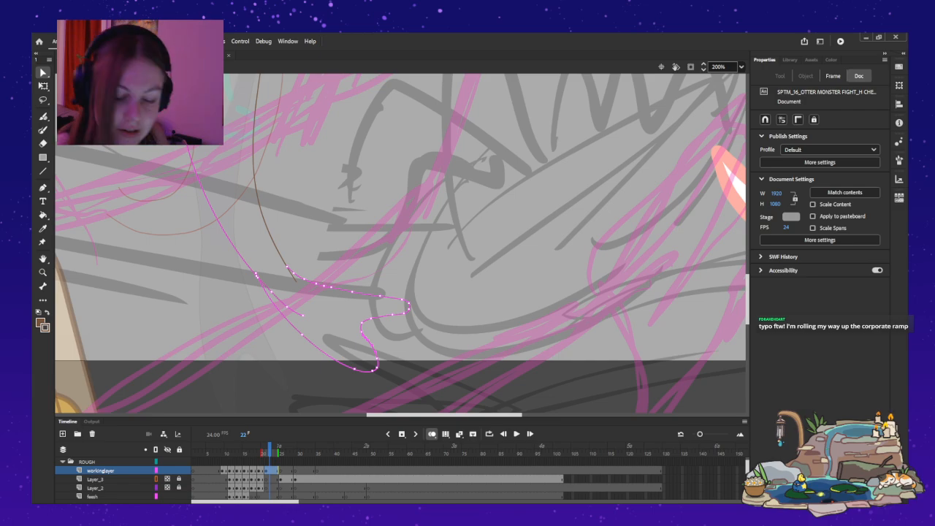
key("v")
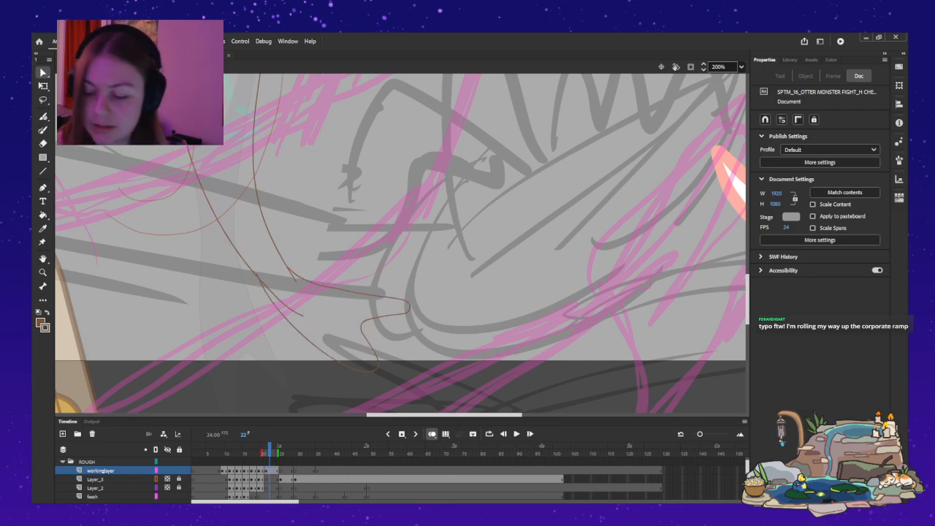
key("a")
left_click(369, 344)
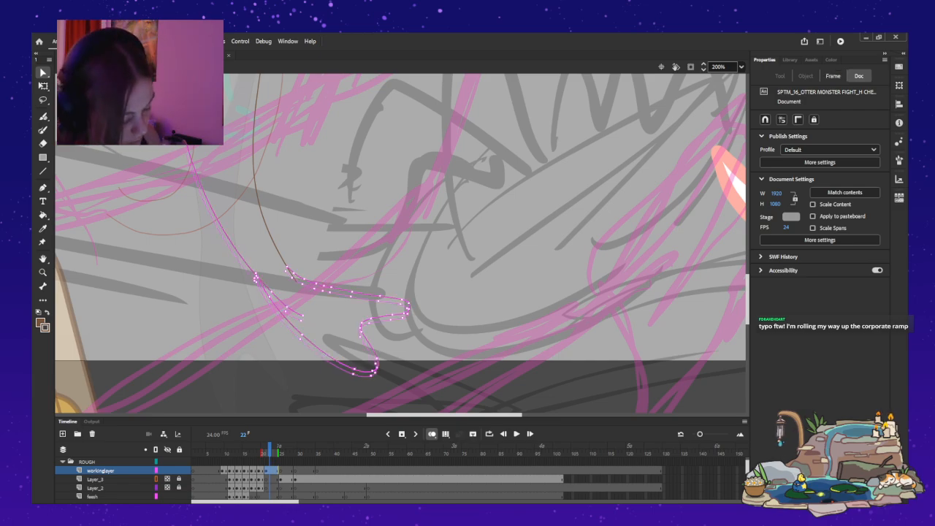
key("v")
left_click_drag(362, 327, 355, 332)
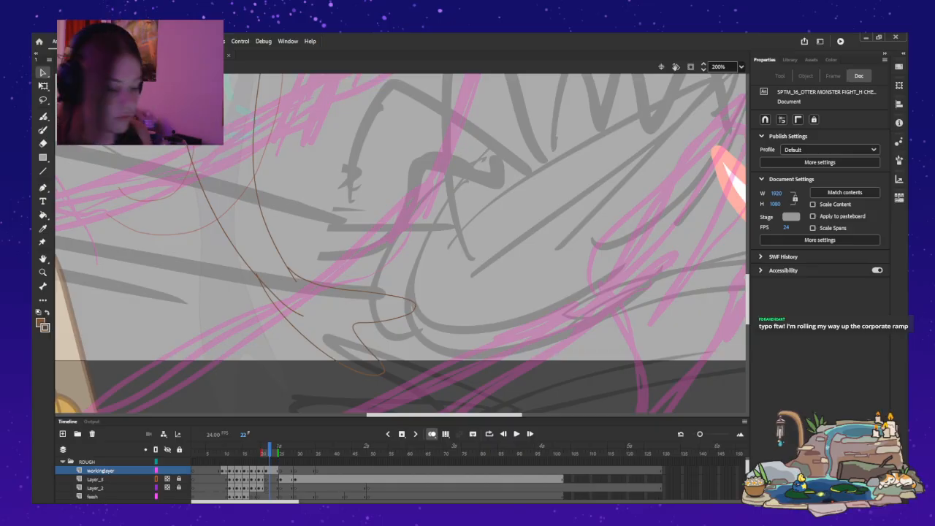
Try to paint the mermaid's two wavy tail lines on frame 25 of workinglayer with the Paint Brush.
key("period")
key("period")
key("period")
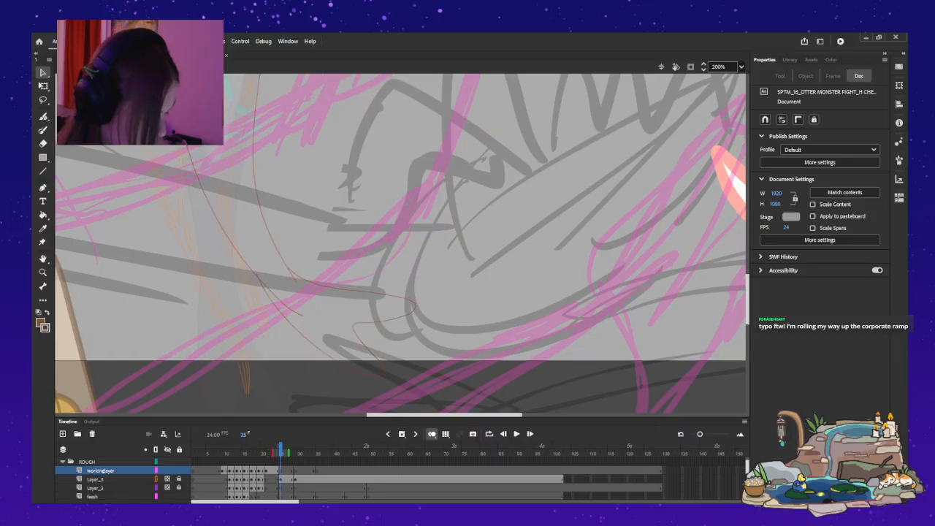
scroll(212, 227, "up", 6)
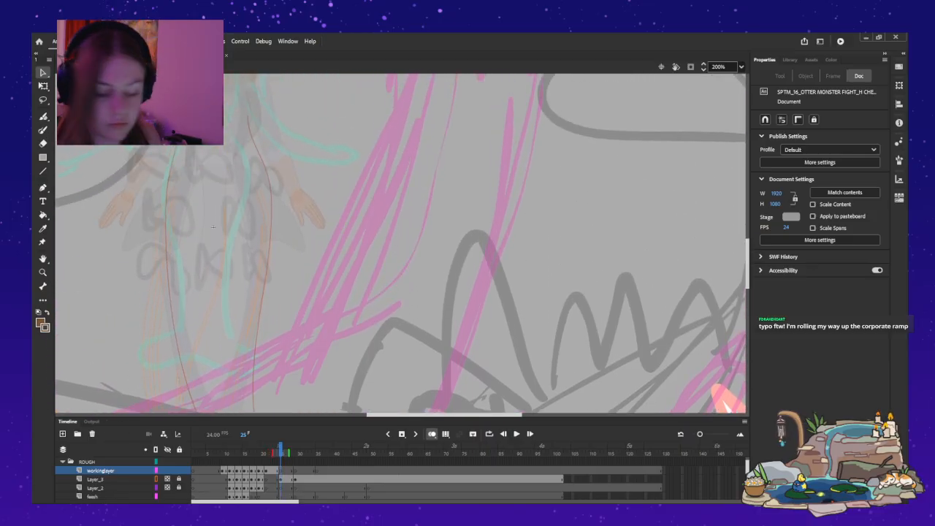
key("y")
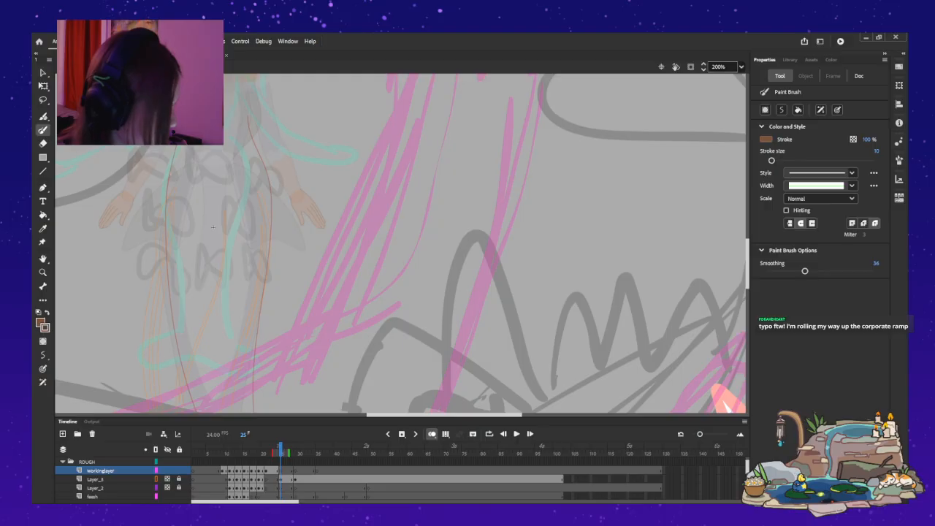
key("ctrl+minus")
left_click_drag(308, 235, 308, 215)
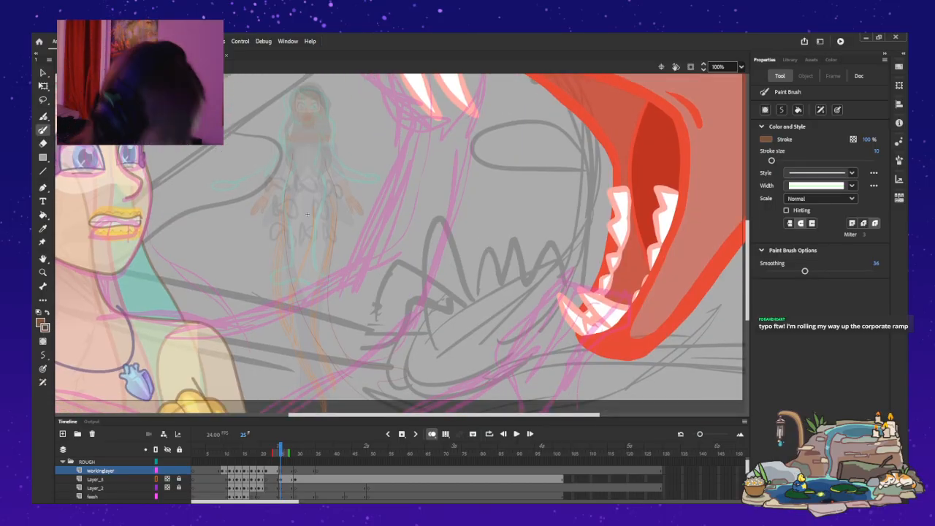
mouse_move(324, 171)
left_mouse_down()
mouse_move(334, 241)
mouse_move(307, 307)
left_mouse_up()
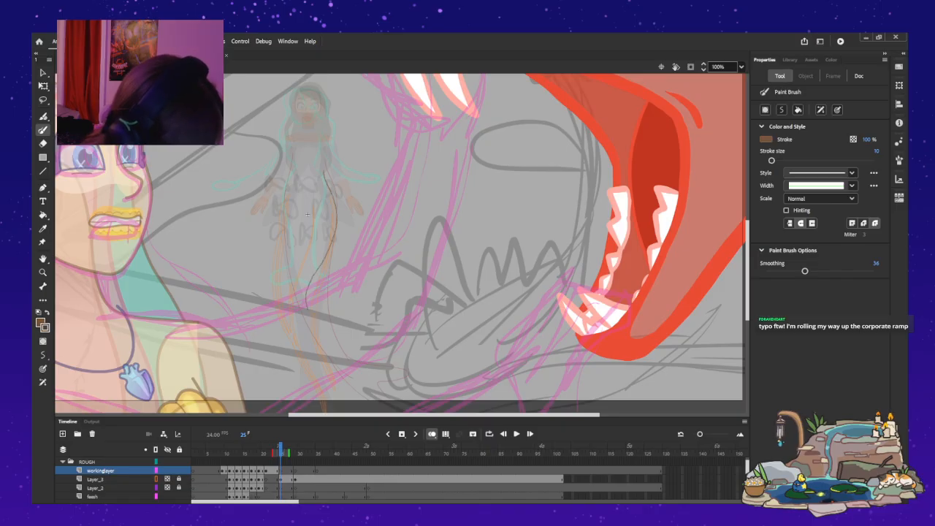
left_click_drag(336, 368, 336, 387)
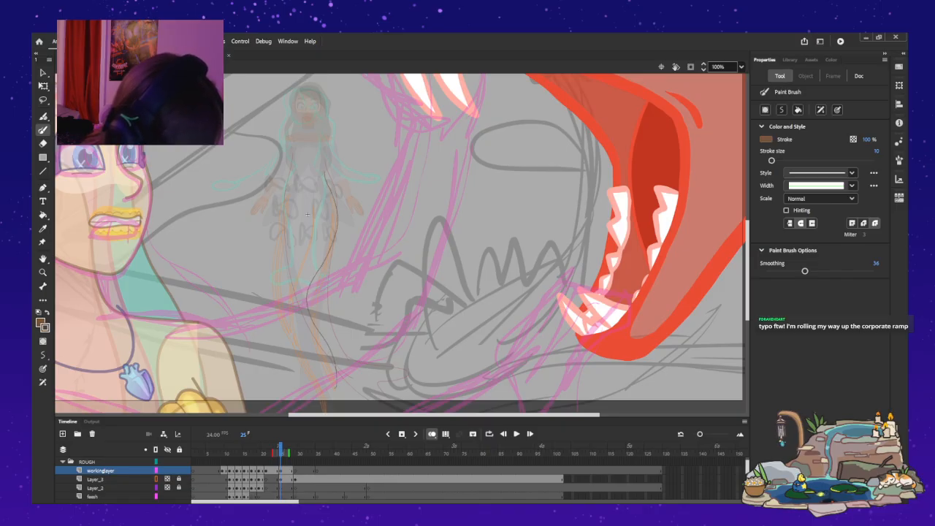
mouse_move(295, 173)
left_mouse_down()
mouse_move(272, 286)
mouse_move(298, 327)
left_mouse_up()
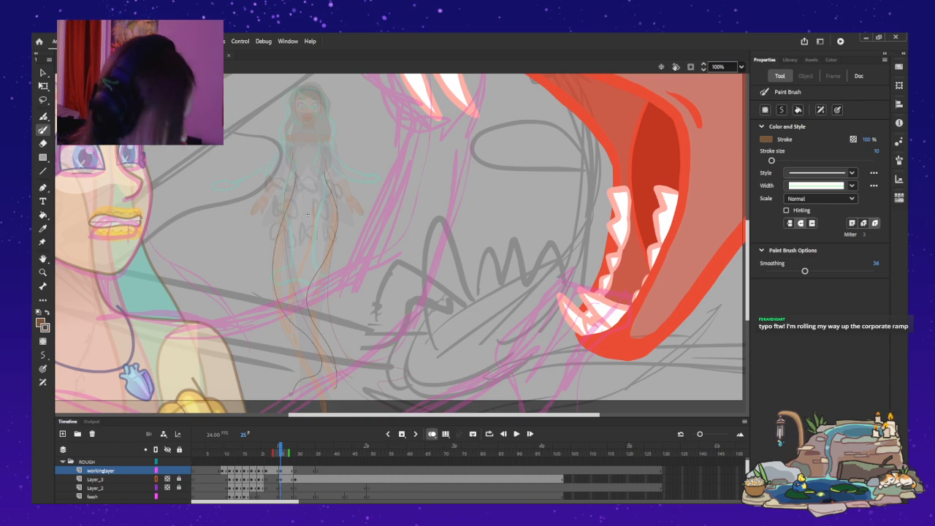
key("ctrl+z")
left_click_drag(292, 173, 276, 258)
mouse_move(284, 314)
left_mouse_down()
mouse_move(318, 363)
mouse_move(321, 398)
left_mouse_up()
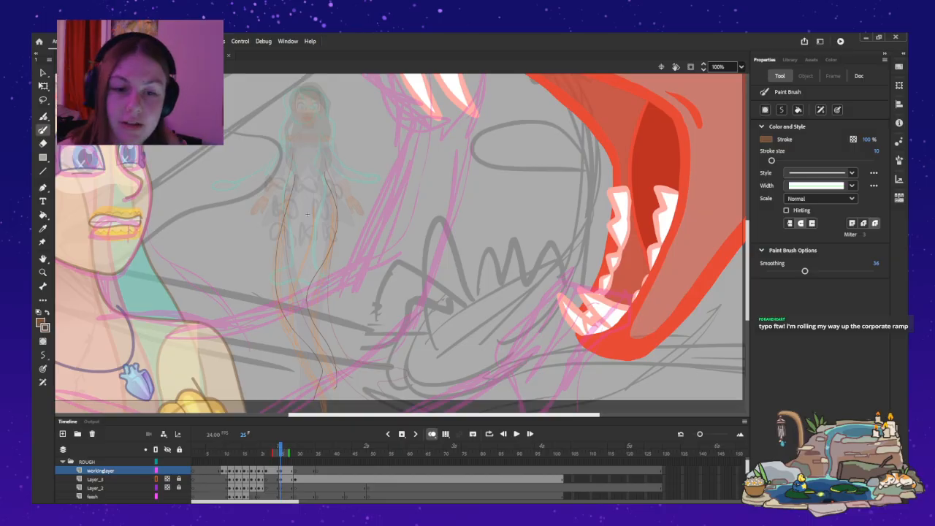
key("ctrl+z")
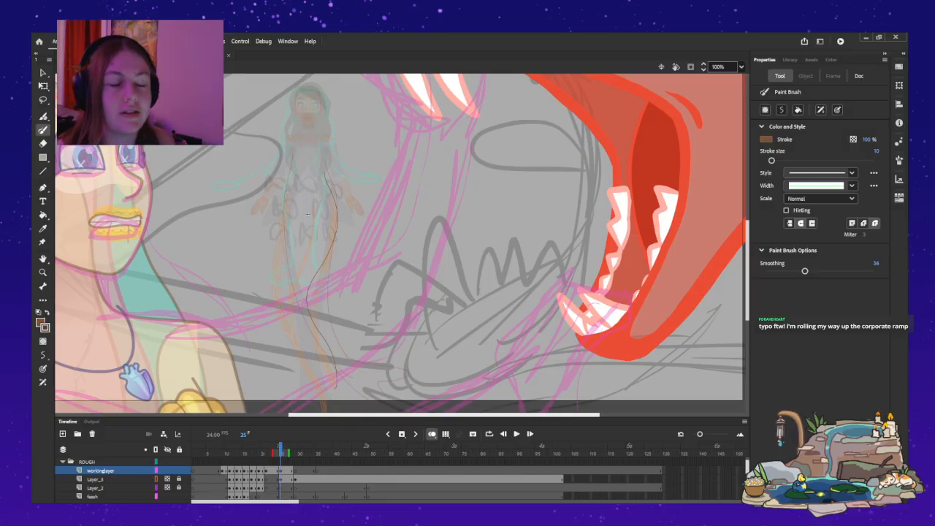
key("ctrl+z")
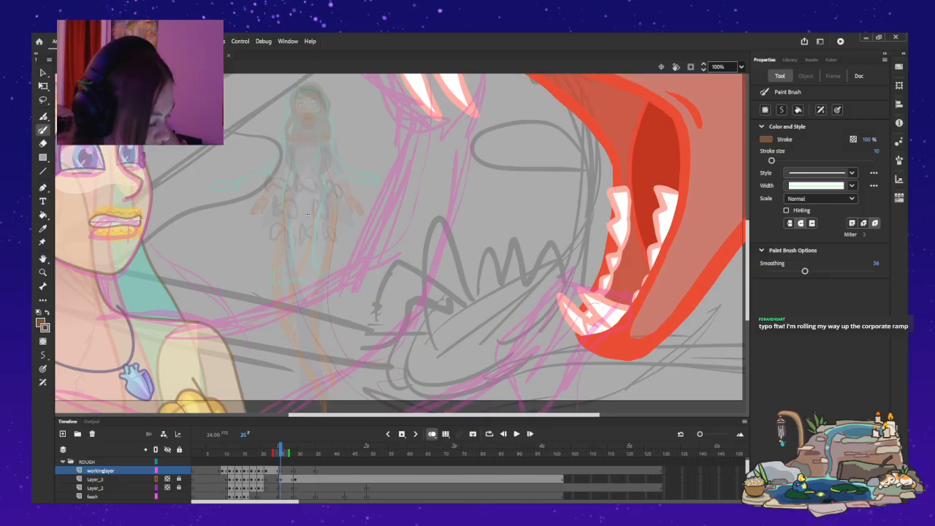
Try a gentler S-curve for the two tail lines on frame 25, following the rough guide underneath.
left_click_drag(322, 174, 334, 222)
mouse_move(326, 261)
left_mouse_down()
mouse_move(313, 327)
mouse_move(324, 406)
left_mouse_up()
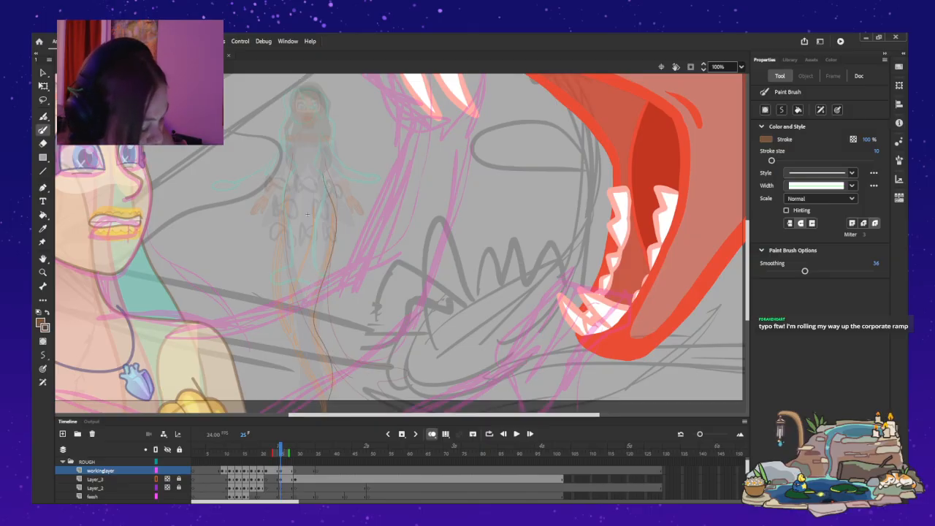
mouse_move(282, 221)
left_mouse_down()
mouse_move(275, 276)
mouse_move(286, 330)
mouse_move(314, 386)
left_mouse_up()
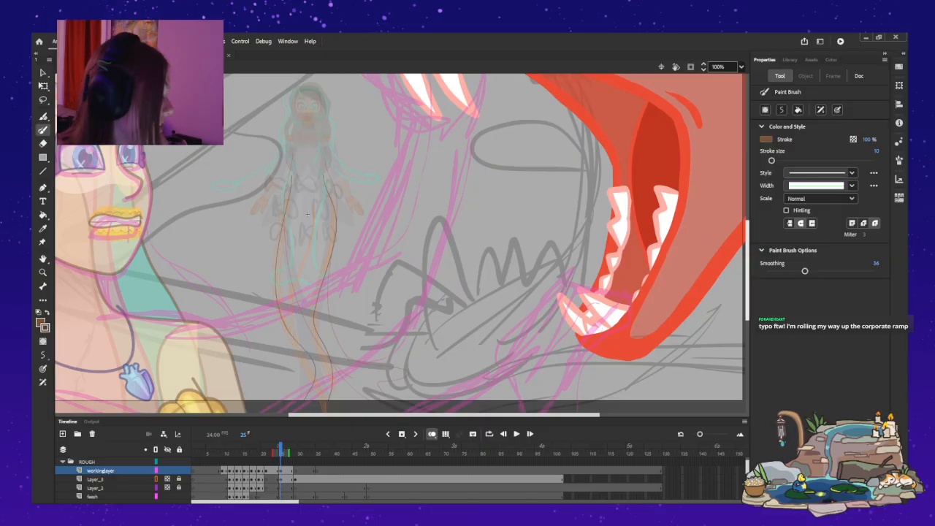
scroll(401, 243, "down", 2)
key("ctrl+z")
key("ctrl+z")
mouse_move(323, 151)
left_mouse_down()
mouse_move(331, 201)
mouse_move(314, 275)
left_mouse_up()
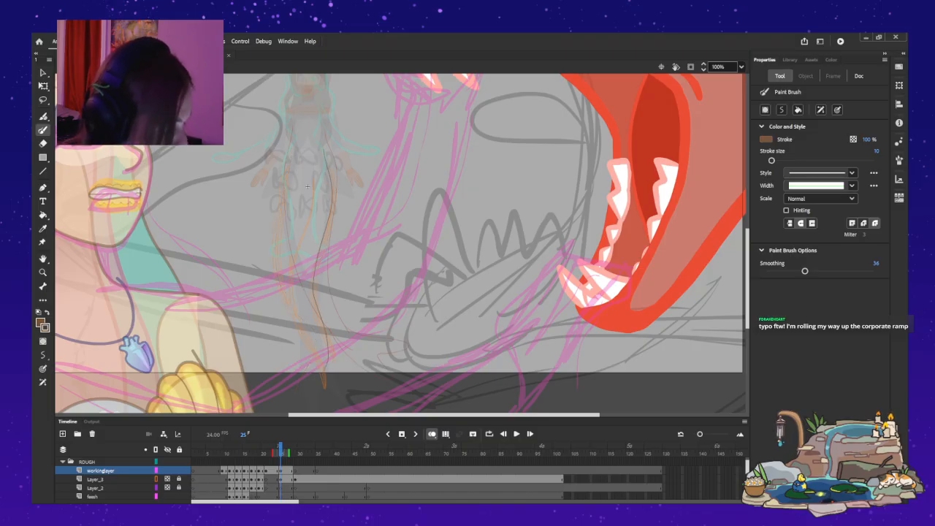
key("ctrl+z")
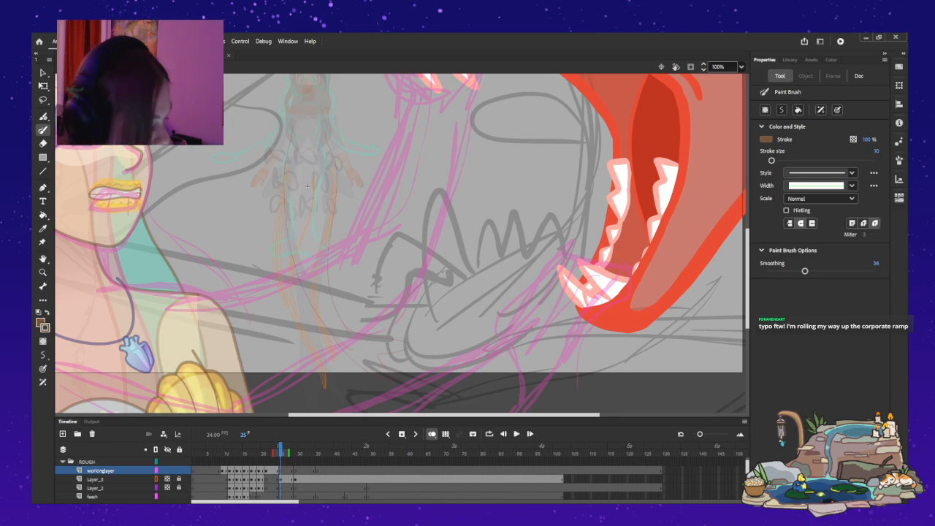
Try another pair of tail lines on frame 25, running from the hips past the stage's lower edge.
mouse_move(324, 154)
left_mouse_down()
mouse_move(336, 209)
mouse_move(319, 253)
left_mouse_up()
mouse_move(316, 301)
left_mouse_down()
mouse_move(330, 326)
mouse_move(327, 362)
left_mouse_up()
left_click_drag(288, 162, 276, 281)
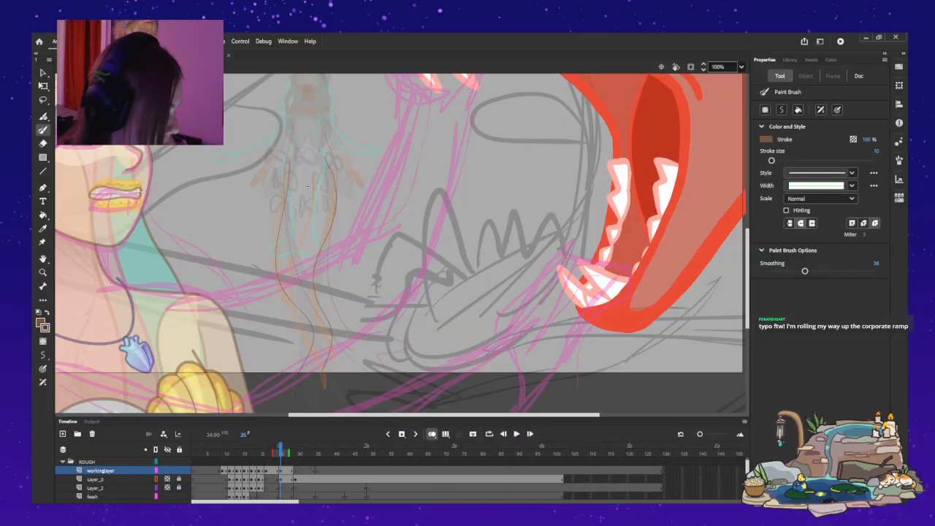
Turn off onion skinning and compare the tail lines on frame 25 with the preceding frame.
key("alt+shift+o")
key("comma")
key("period")
key("comma")
key("period")
key("comma")
key("period")
key("comma")
key("period")
Undo the trial tail lines on frame 25.
key("ctrl+z")
key("ctrl+z")
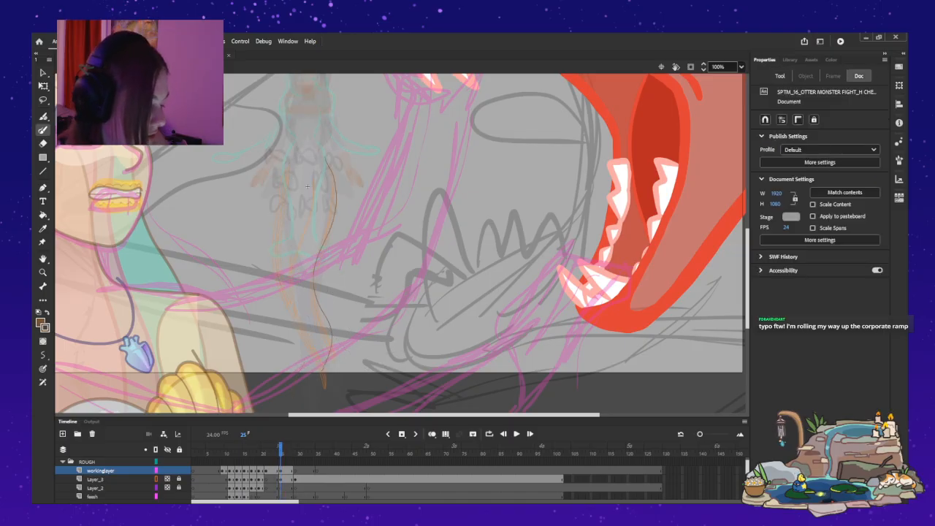
mouse_move(282, 197)
left_mouse_down()
mouse_move(275, 274)
mouse_move(328, 323)
mouse_move(341, 354)
left_mouse_up()
key("ctrl+z")
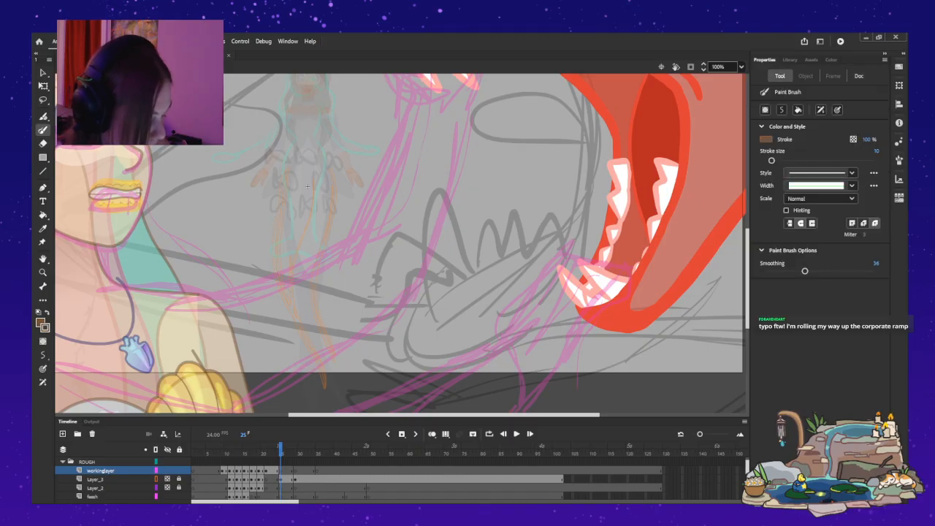
Check the preceding frames' motion and paint both S-curved tail lines from the hips down on workinglayer's frame 25 drawing.
key("comma")
key("period")
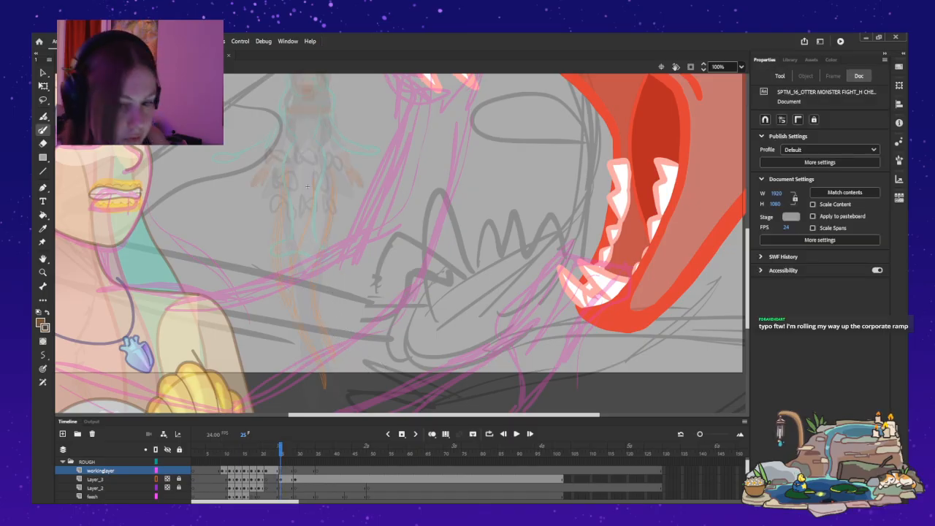
key("comma")
key("comma")
key("comma")
key("comma")
key("comma")
key("comma")
key("comma")
key("comma")
key("period")
key("period")
key("period")
key("period")
key("period")
key("period")
key("period")
key("period")
key("period")
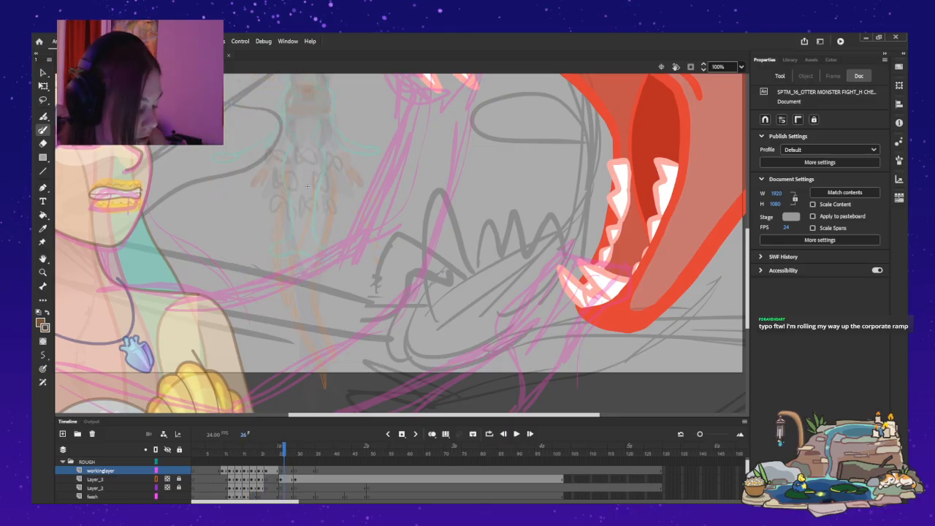
mouse_move(290, 151)
left_mouse_down()
mouse_move(277, 235)
mouse_move(299, 294)
left_mouse_up()
mouse_move(286, 175)
left_mouse_down()
mouse_move(275, 231)
mouse_move(285, 281)
mouse_move(338, 358)
left_mouse_up()
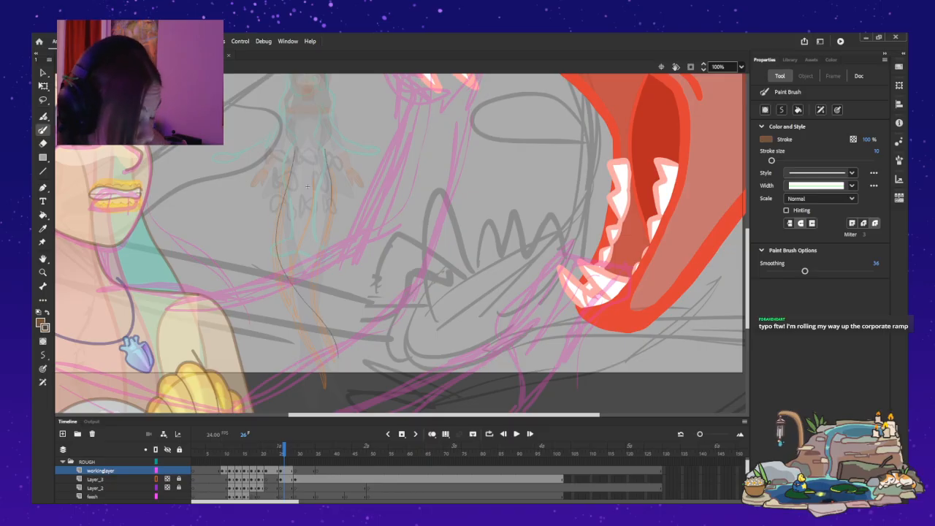
mouse_move(325, 154)
left_mouse_down()
mouse_move(336, 191)
mouse_move(324, 252)
left_mouse_up()
left_click_drag(322, 286, 342, 352)
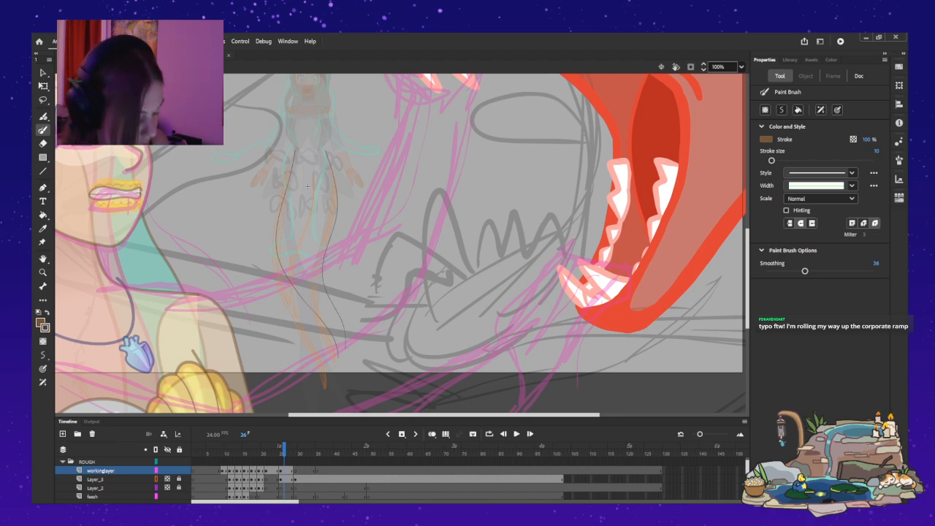
Compare the new tail lines with the previous frames and pull the lower end of the right line slightly outward.
key("comma")
key("comma")
key("period")
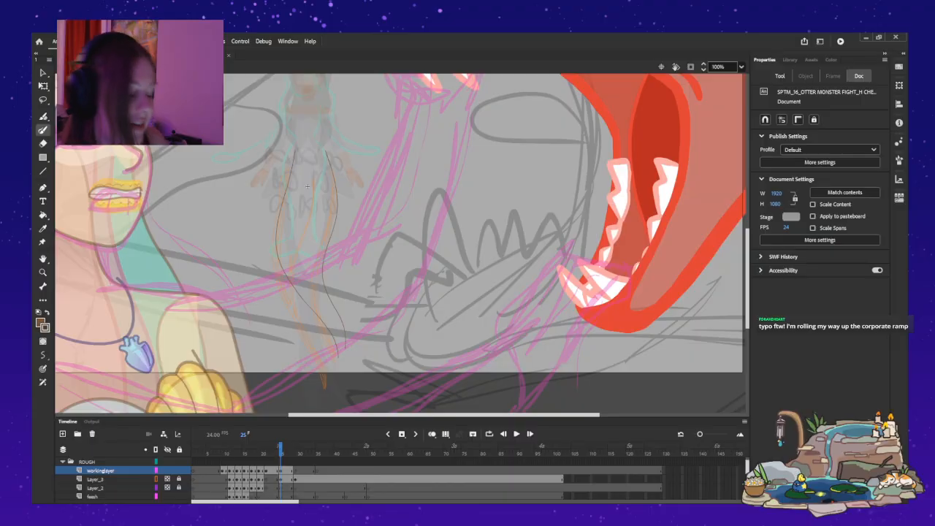
key("v")
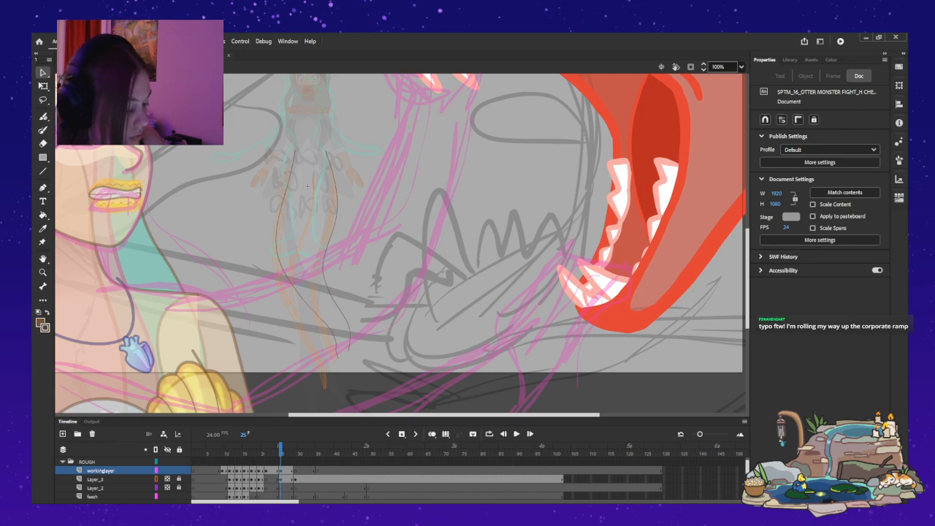
Step through the mermaid's earlier frames from 15 up to 25 to examine how the tail moves.
key("comma")
key("comma")
key("comma")
key("comma")
key("comma")
key("comma")
key("comma")
key("comma")
key("comma")
key("comma")
key("comma")
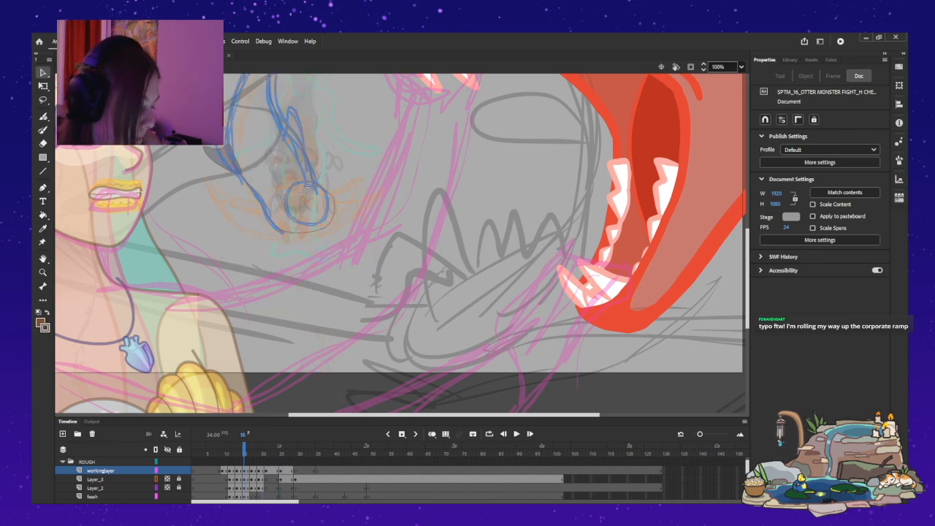
key("period")
key("period")
key("period")
key("period")
key("period")
key("period")
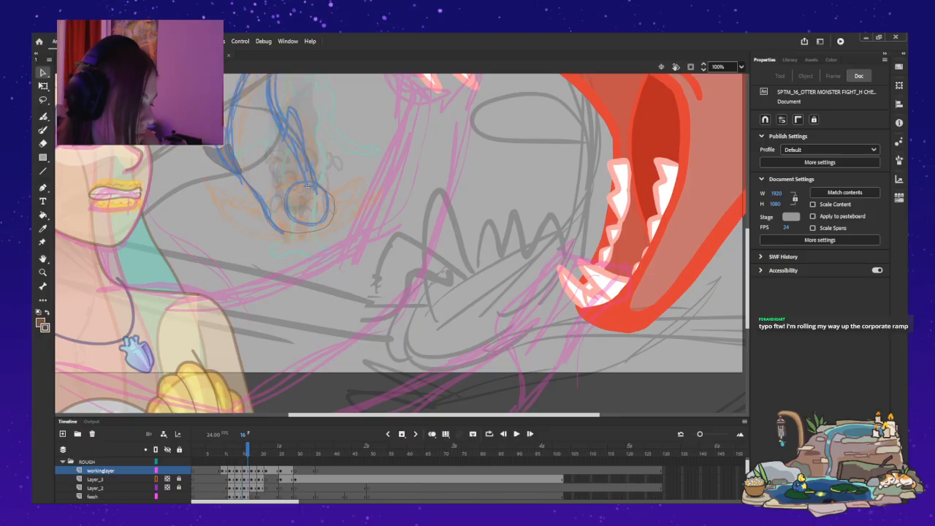
key("period")
key("period")
key("period")
key("period")
key("period")
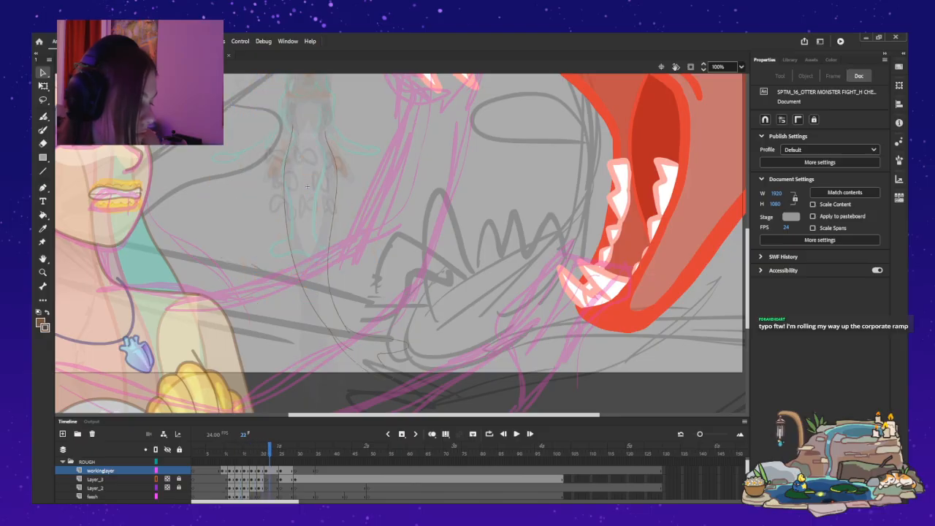
key("comma")
key("period")
key("comma")
key("comma")
key("period")
key("period")
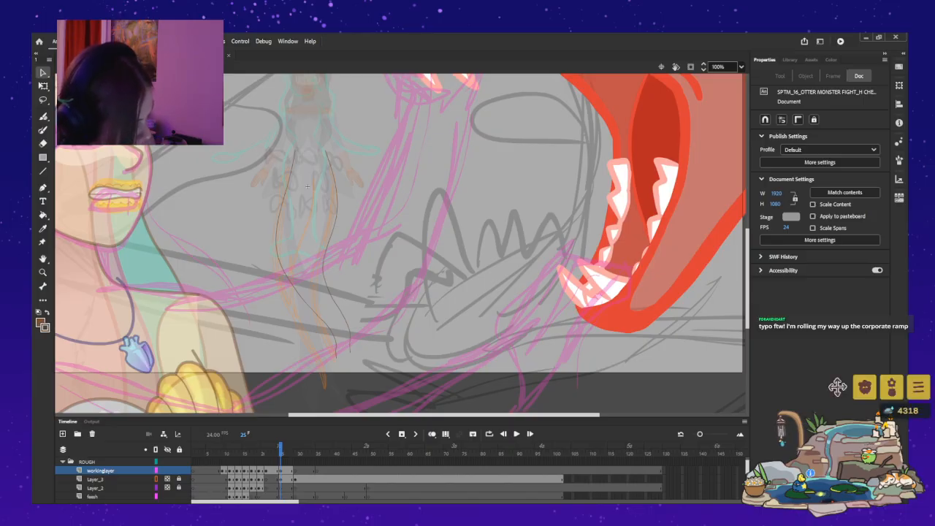
Reshape and lengthen the lower ends of the frame 25 tail lines, checking them against the preceding frames.
left_click(336, 332)
left_click(307, 187)
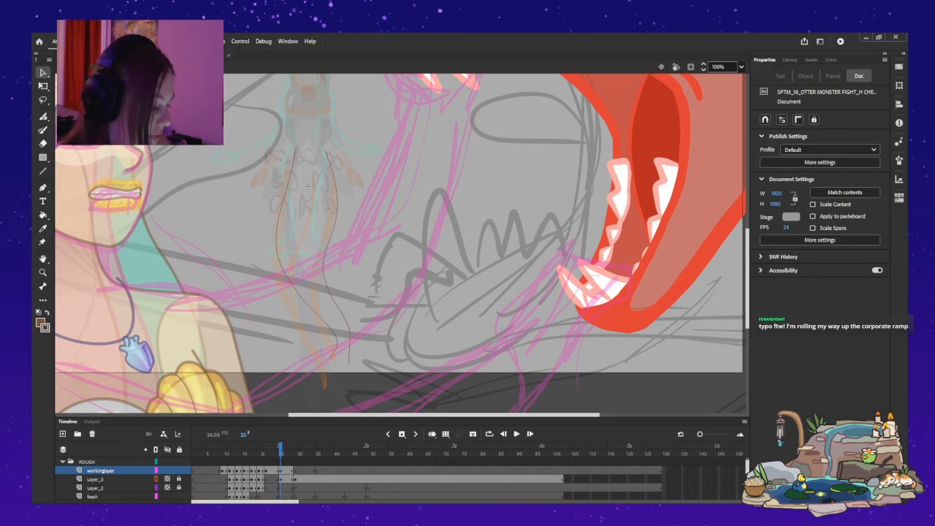
key("comma")
key("comma")
key("period")
key("period")
key("comma")
key("period")
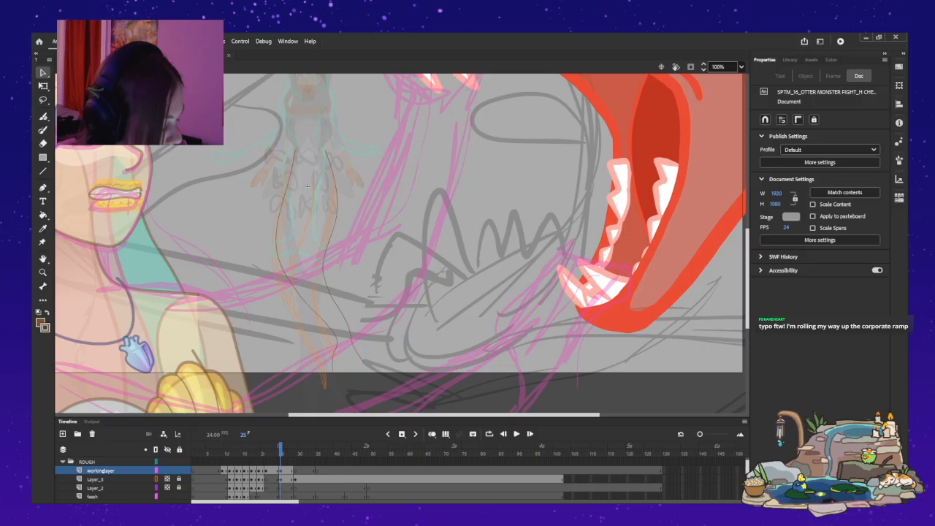
Bend the lower ends of both frame 25 tail lines outward to the right and compare them with neighbouring frames.
key("comma")
key("period")
key("comma")
key("period")
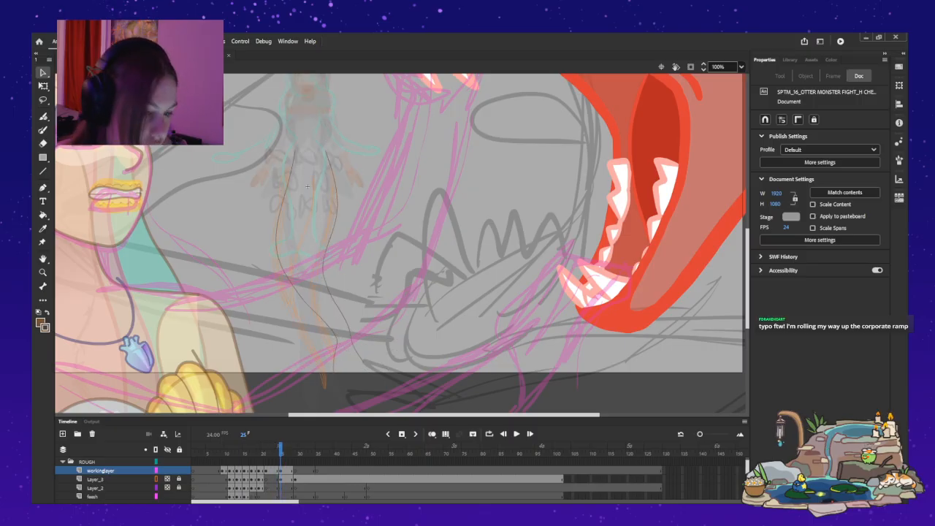
key("period")
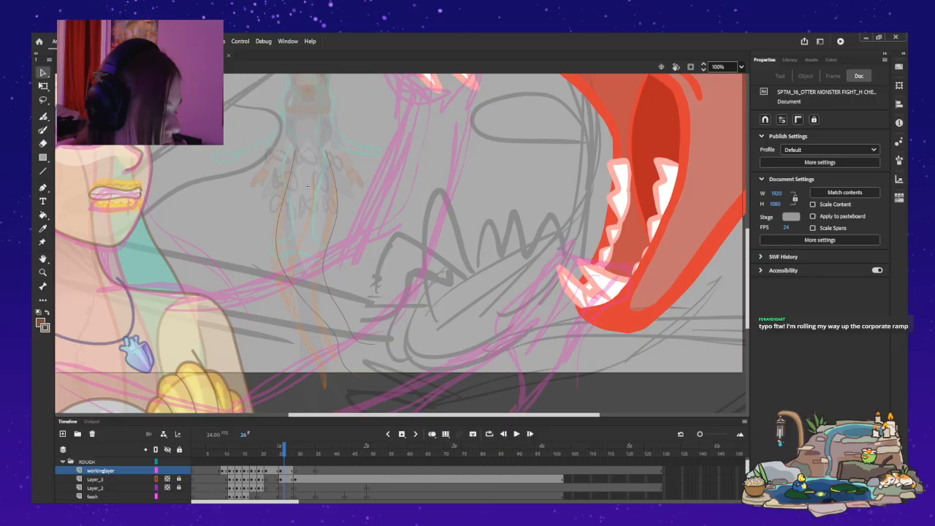
key("comma")
key("comma")
key("period")
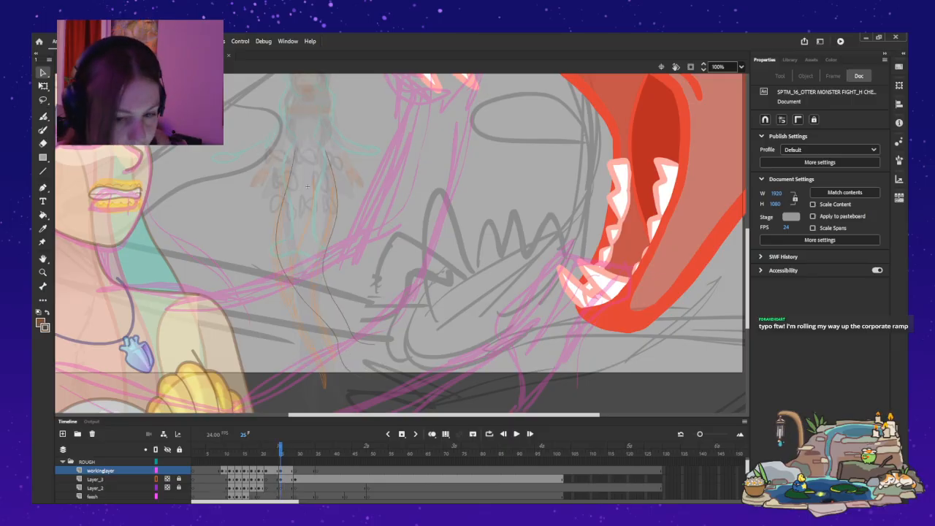
Try to erase the bent lower ends of the tail lines on frame 25.
mouse_move(358, 338)
left_mouse_down()
mouse_move(376, 346)
mouse_move(353, 400)
left_mouse_up()
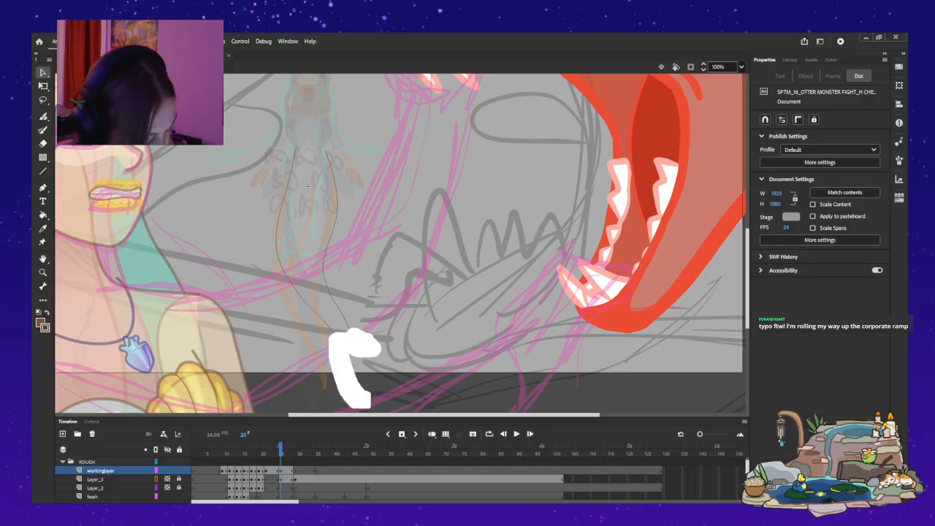
key("ctrl+z")
left_click_drag(344, 369, 368, 386)
key("ctrl+z")
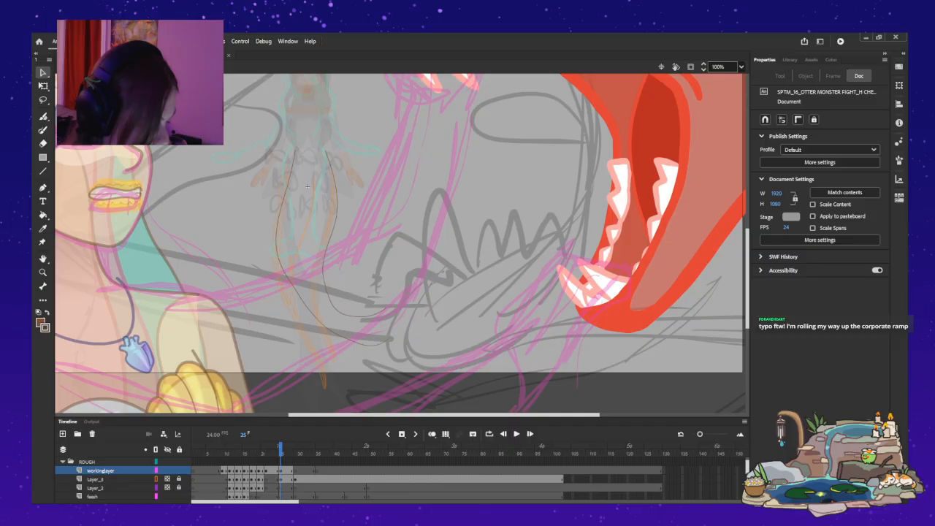
Curve the lower parts of both frame 25 tail lines sideways toward the monster's jaw and check them against adjacent frames.
key("comma")
key("period")
key("period")
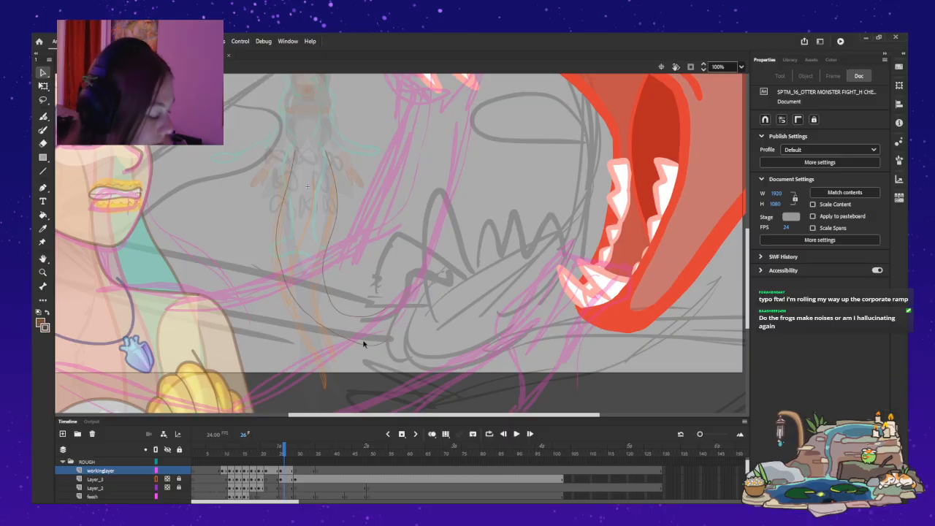
Refine the lower curves of both frame 25 tail lines and extend the outer line's end toward the monster's jaw.
left_click_drag(382, 348, 390, 340)
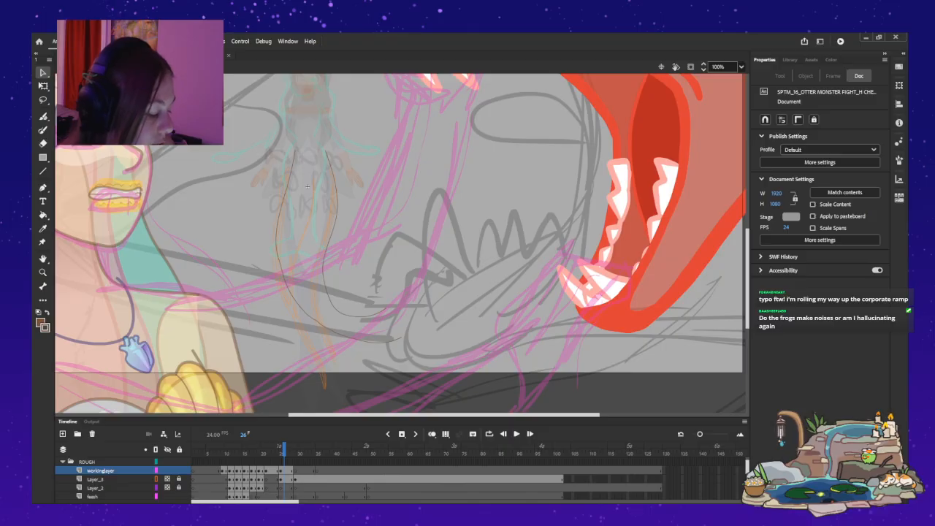
left_click(328, 329)
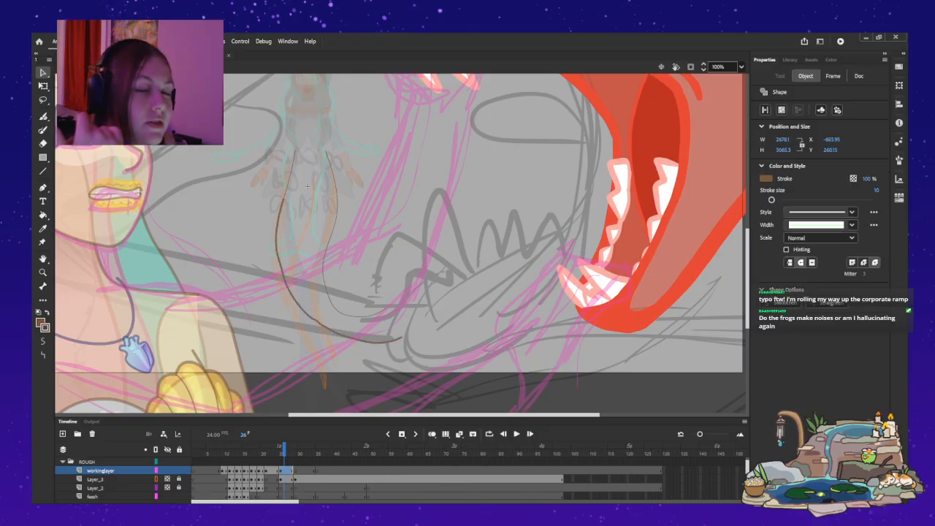
key("Escape")
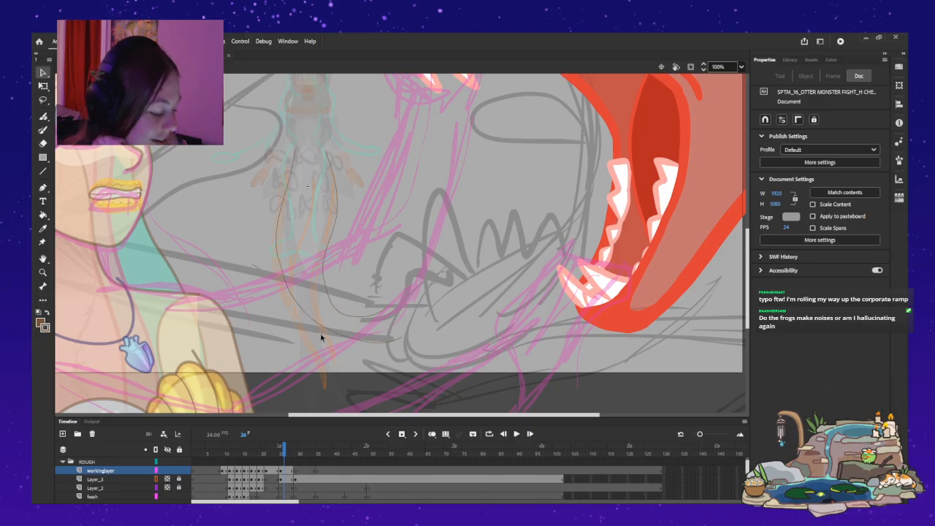
key("ctrl+a")
key("Escape")
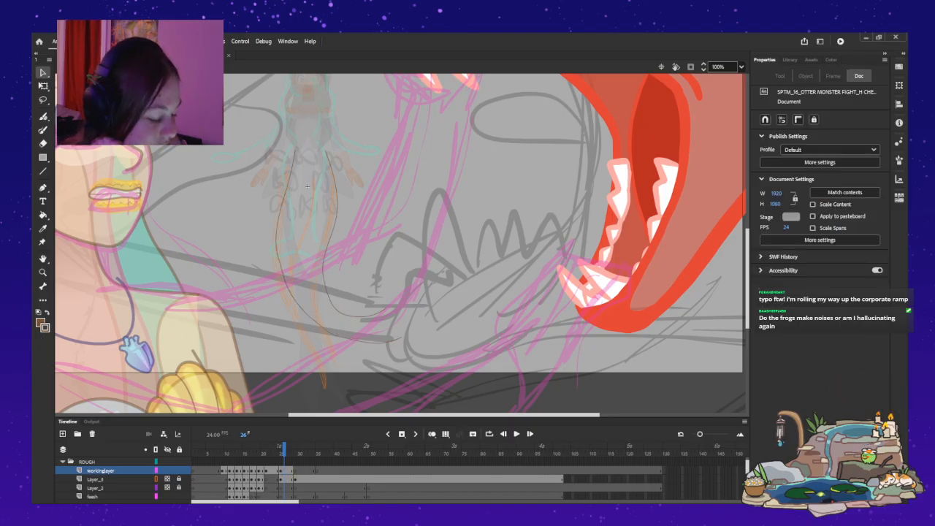
left_click_drag(340, 311, 356, 322)
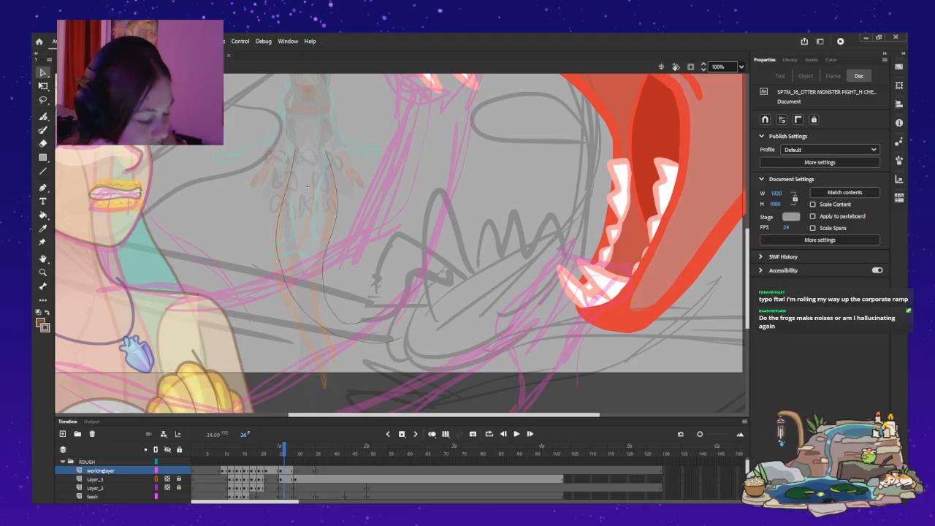
left_click_drag(328, 301, 329, 302)
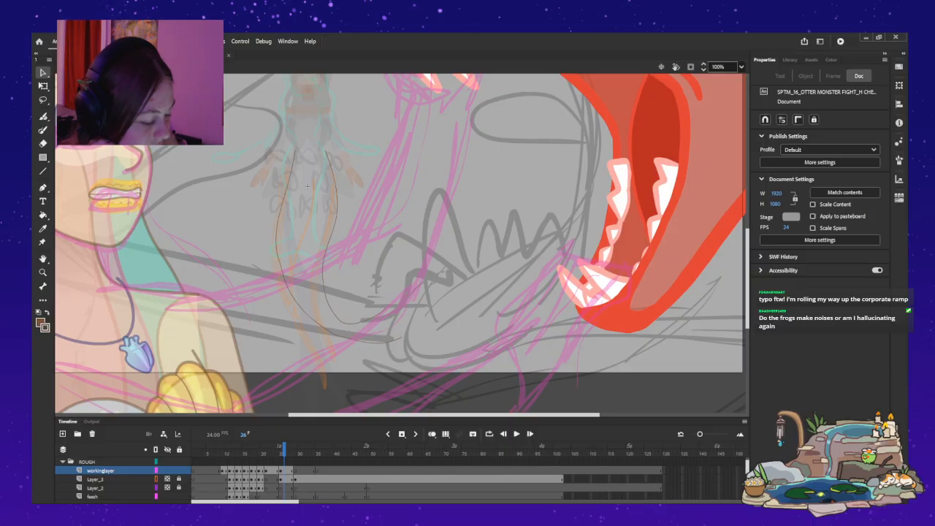
left_click_drag(281, 270, 280, 271)
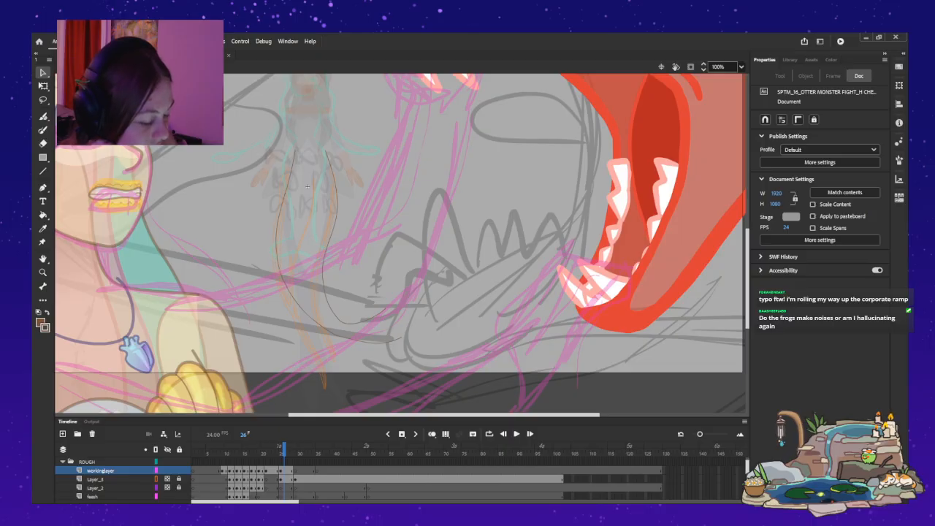
Flip through frames 19 to 26 to compare the frame 25 tail curve with the neighbouring poses.
key("comma")
key("comma")
key("comma")
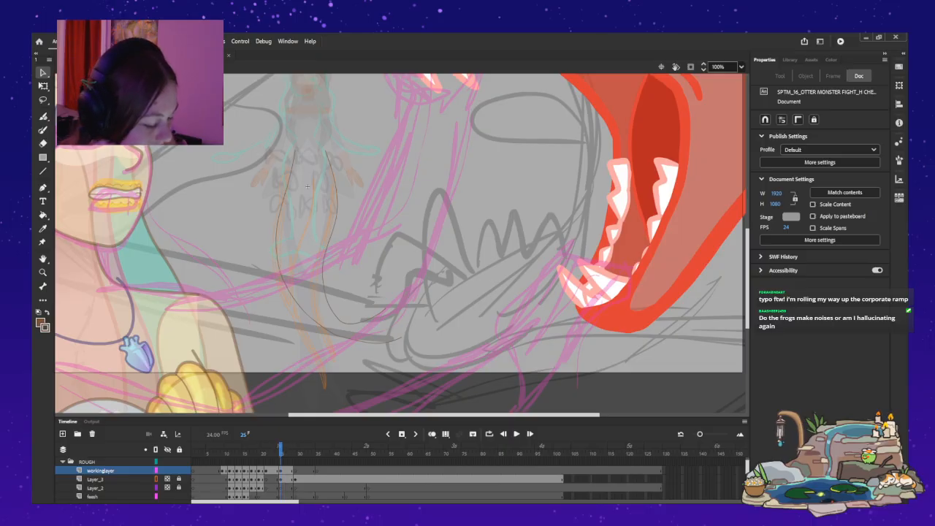
key("period")
key("period")
key("period")
key("comma")
key("comma")
key("period")
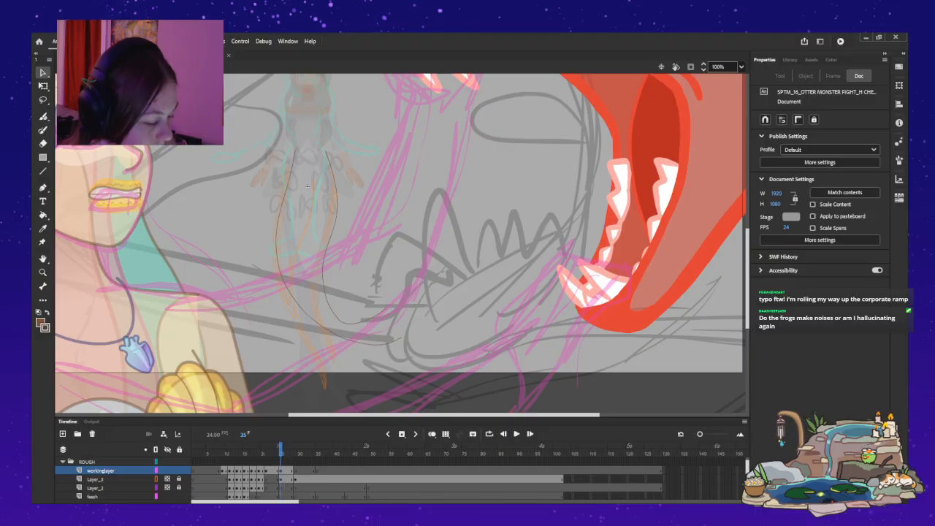
key("comma")
key("comma")
key("period")
key("period")
key("period")
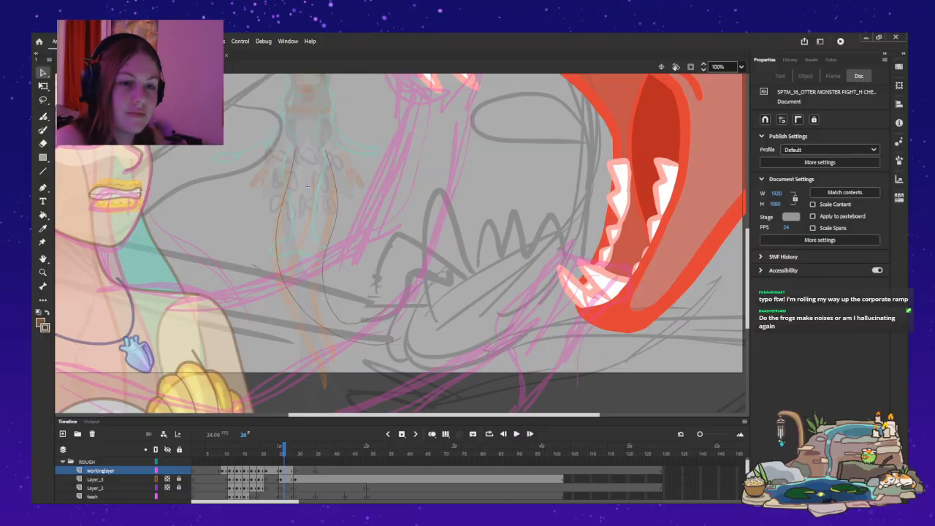
key("comma")
key("comma")
key("comma")
key("comma")
key("comma")
key("comma")
key("comma")
key("comma")
key("comma")
key("comma")
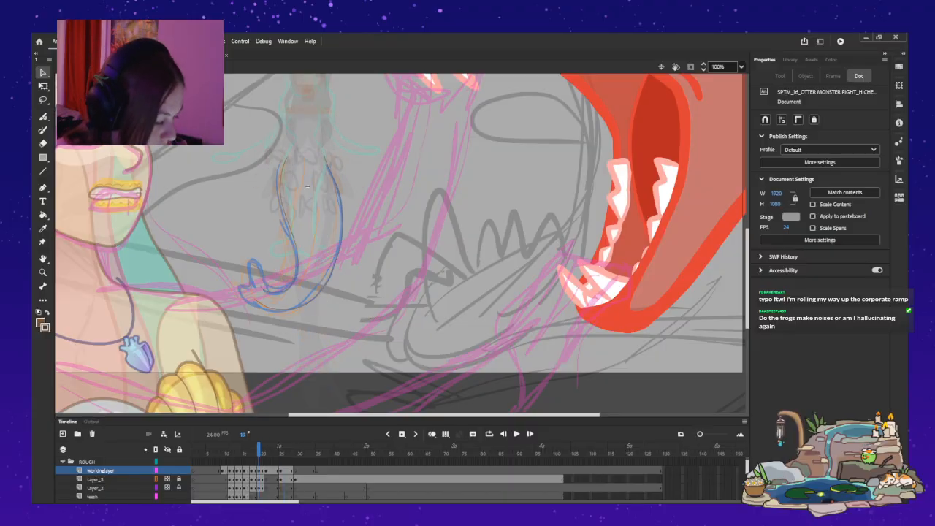
key("period")
key("period")
key("period")
key("period")
key("period")
key("period")
key("period")
key("period")
key("period")
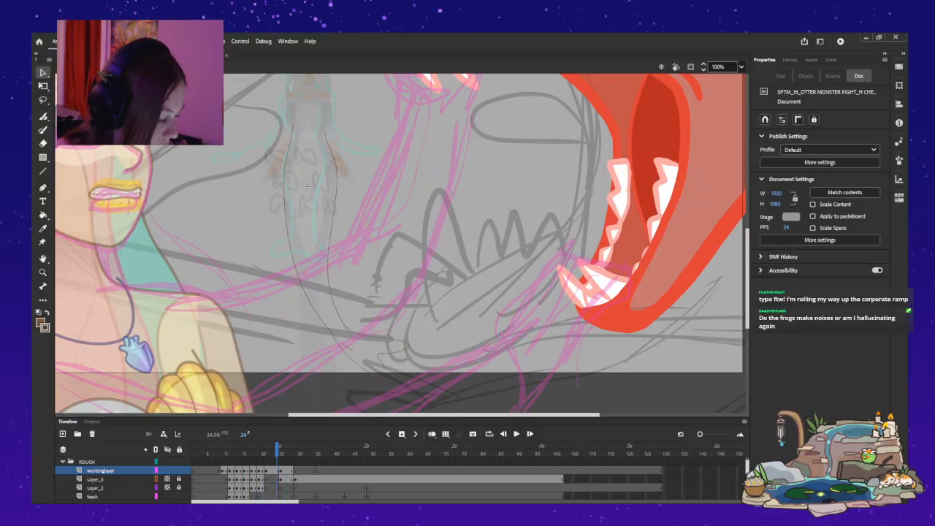
key("comma")
key("comma")
key("period")
key("period")
key("period")
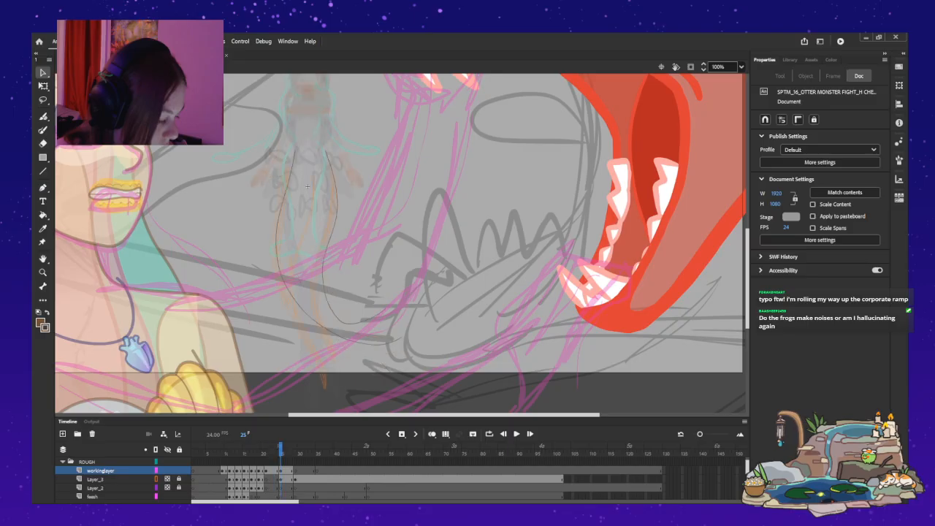
key("comma")
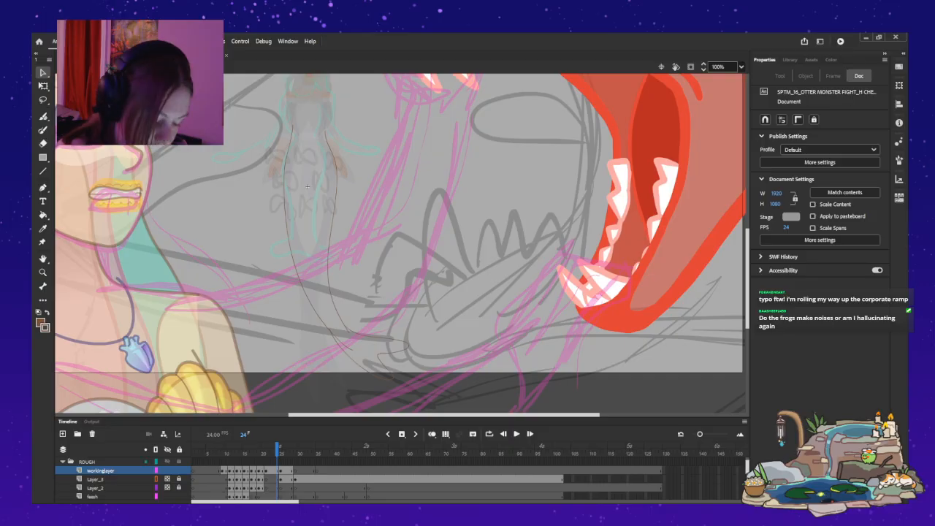
Check the TAIL, FINS_BACK and UPPER_BODY character layers for the small mermaid's pelvic fins and unlock UPPER_BODY.
scroll(167, 480, "down", 1)
scroll(168, 479, "down", 3)
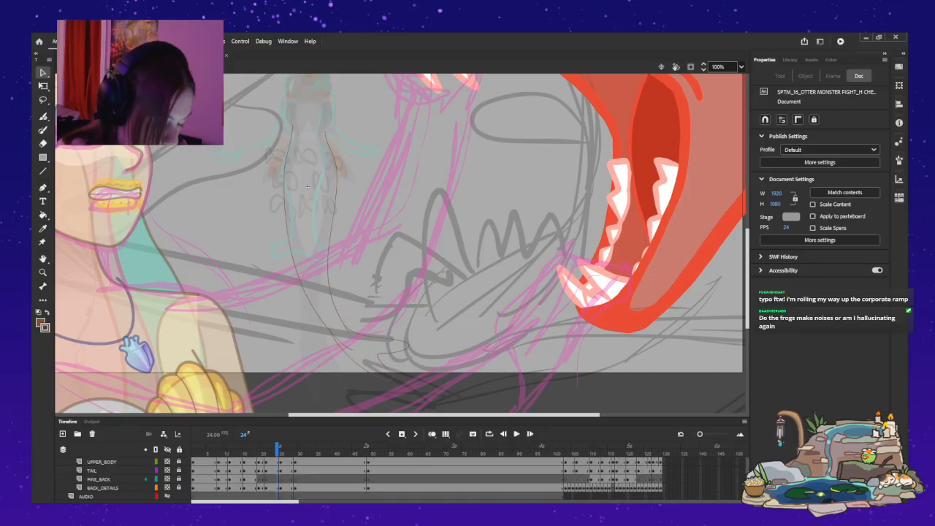
double_click(308, 153)
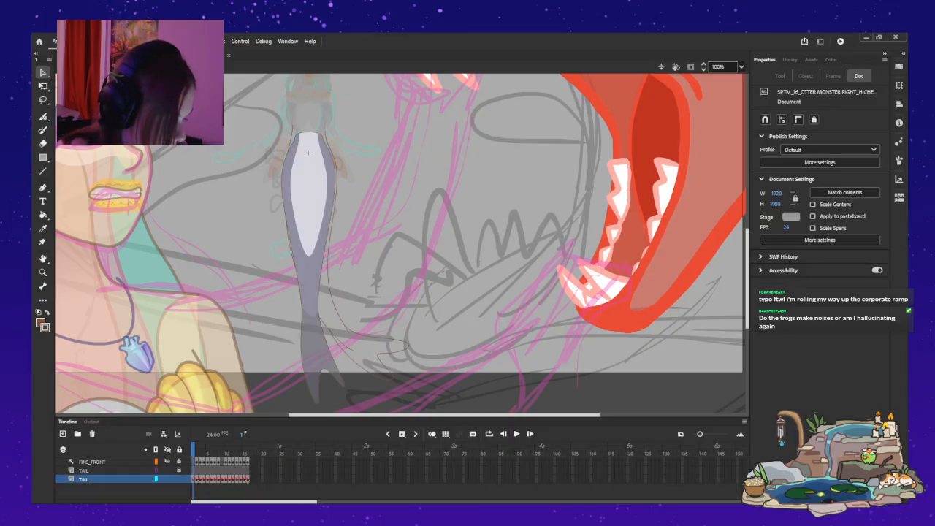
key("ctrl+e")
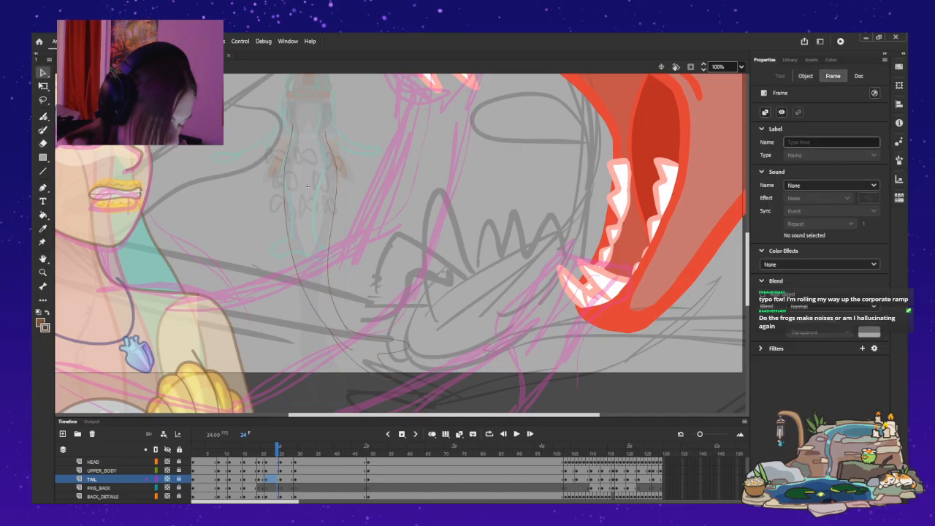
left_click(99, 488)
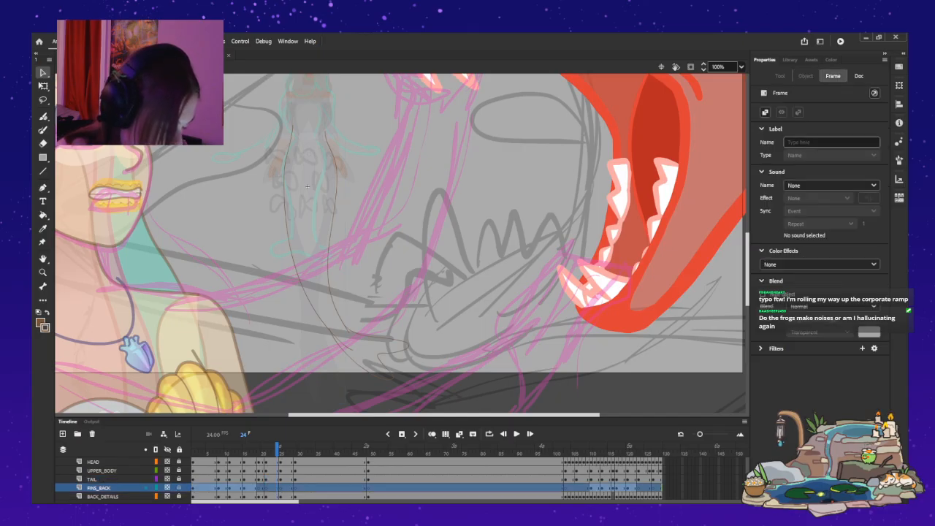
scroll(179, 487, "up", 1)
scroll(117, 478, "down", 1)
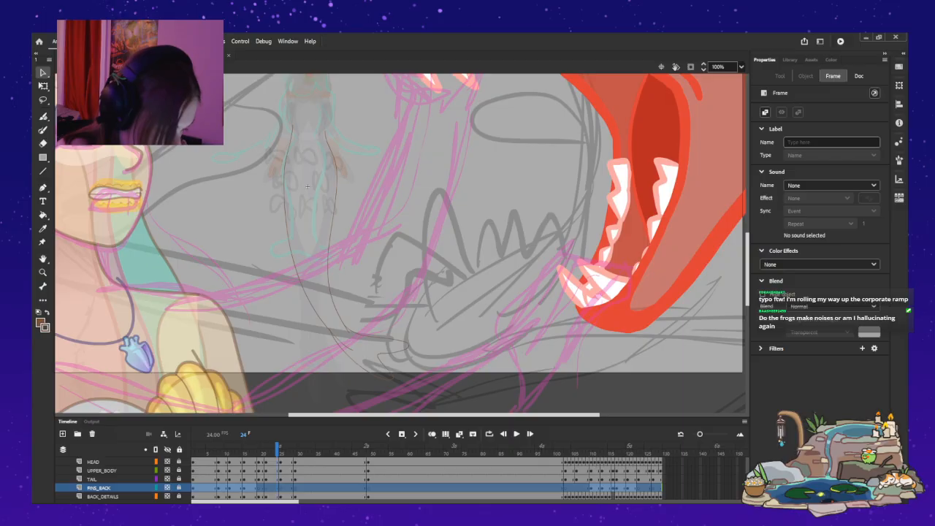
left_click(167, 470)
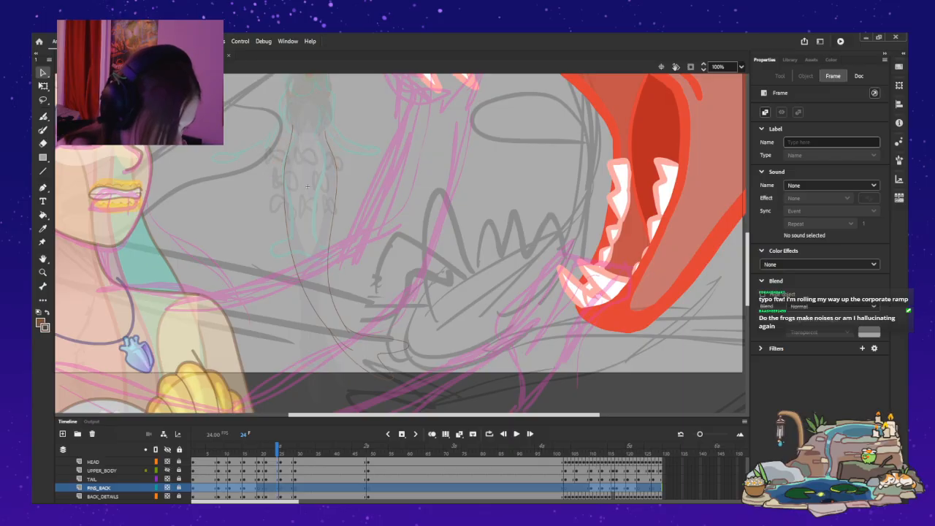
left_click(167, 471)
left_click(102, 470)
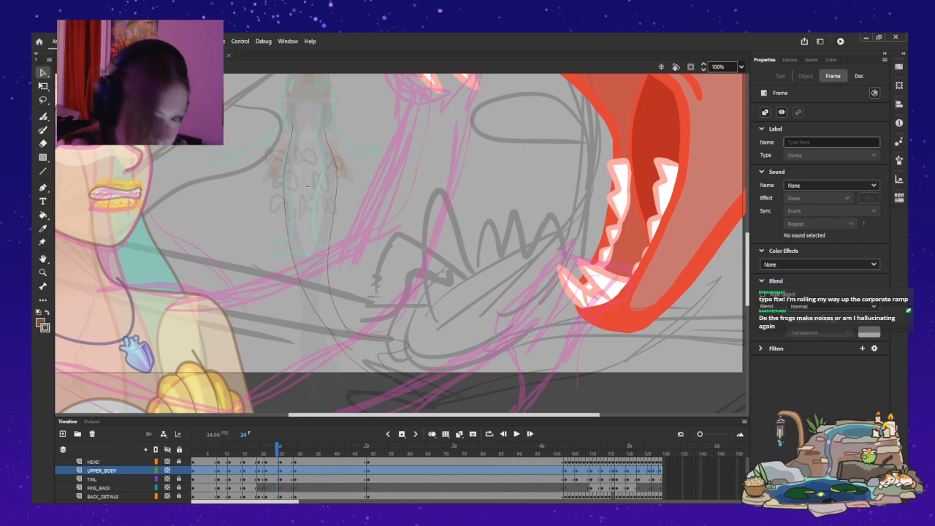
Copy both MENANA_PELVIC FIN instances from UPPER_BODY at frame 24 and return to workinglayer in the ROUGH folder.
left_click(307, 187)
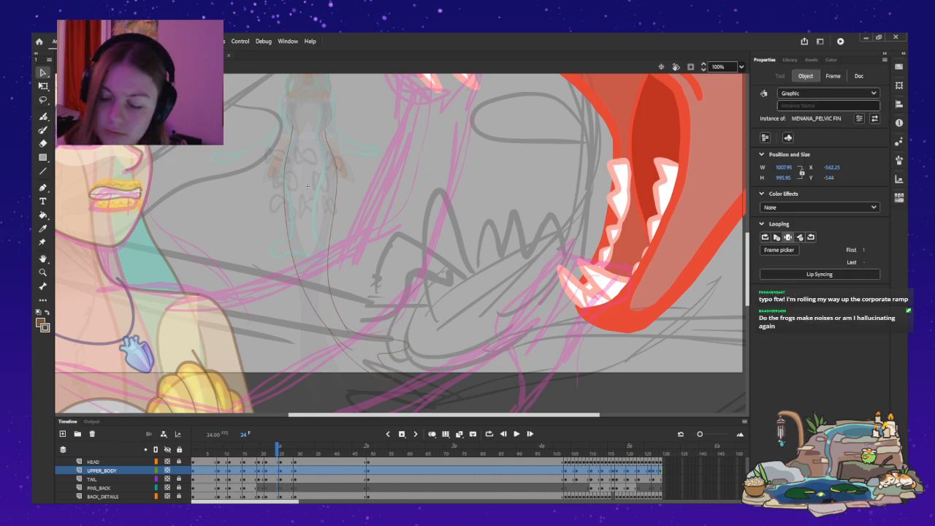
left_click(342, 170, "shift")
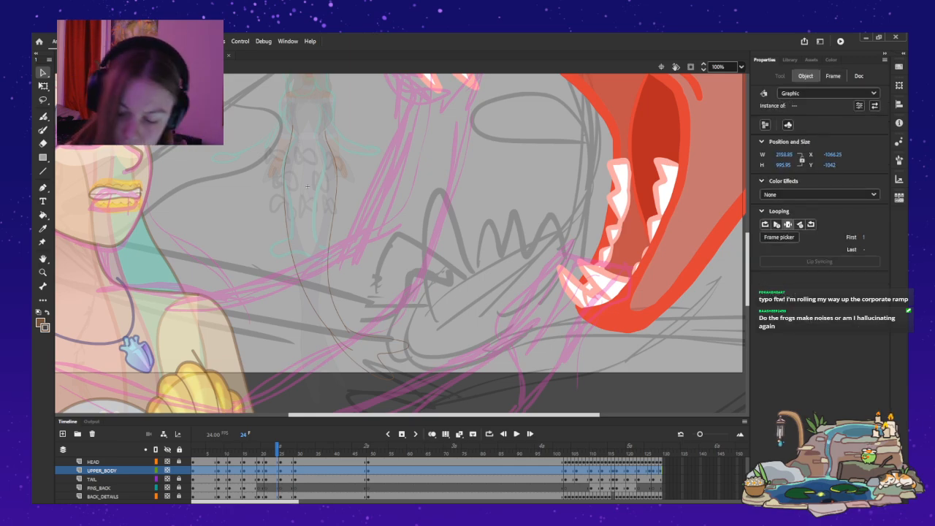
key("ctrl+x")
scroll(427, 479, "up", 5)
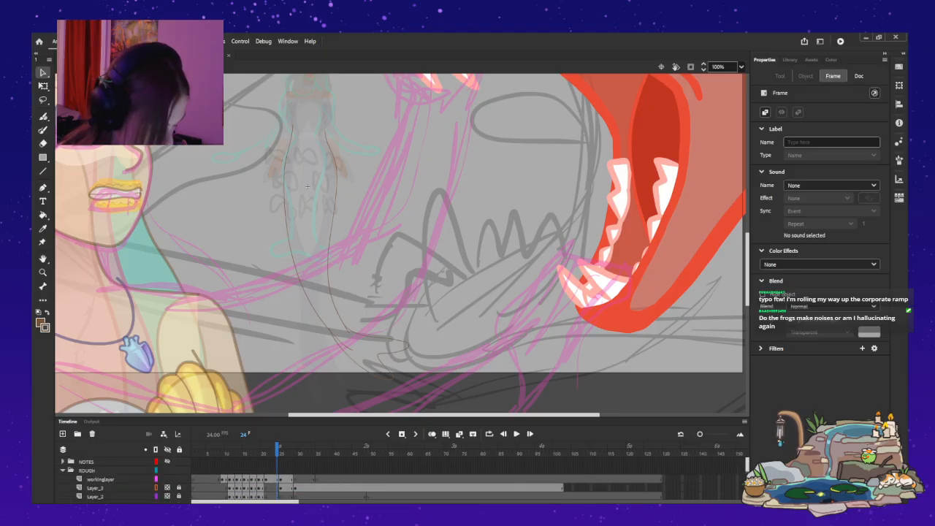
key("ctrl+shift+v")
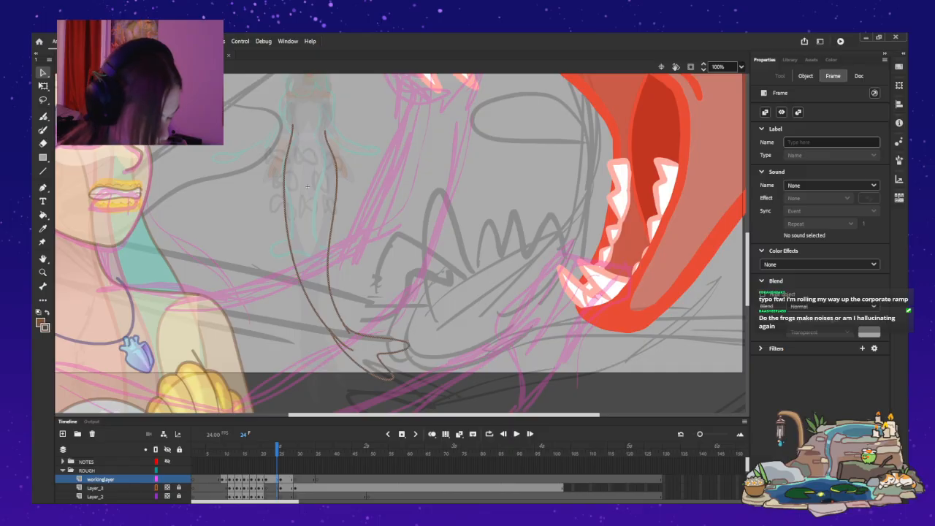
Examine Layer_2 and the surrounding rough frames, and choose the feesh layer as the destination for the copied fins.
left_click(273, 497)
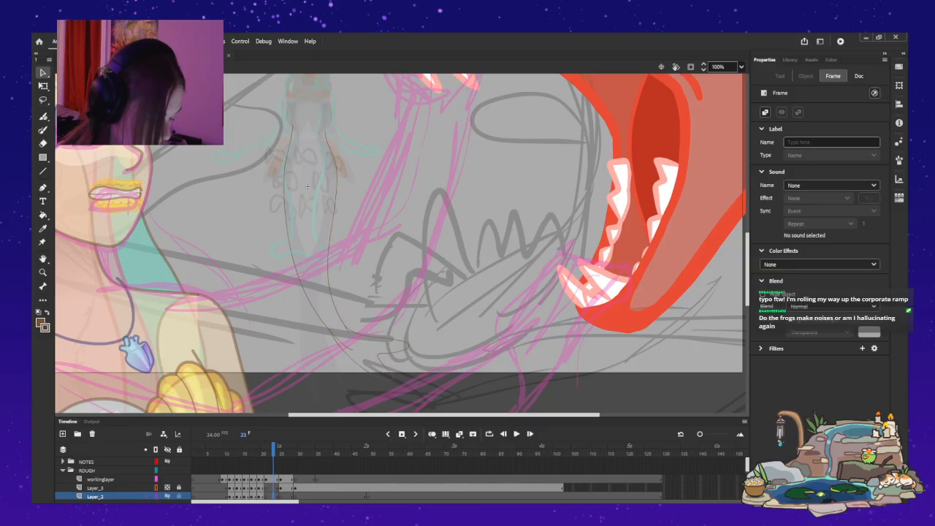
key("comma")
key("comma")
key("comma")
key("comma")
key("comma")
key("comma")
key("comma")
key("comma")
key("comma")
key("comma")
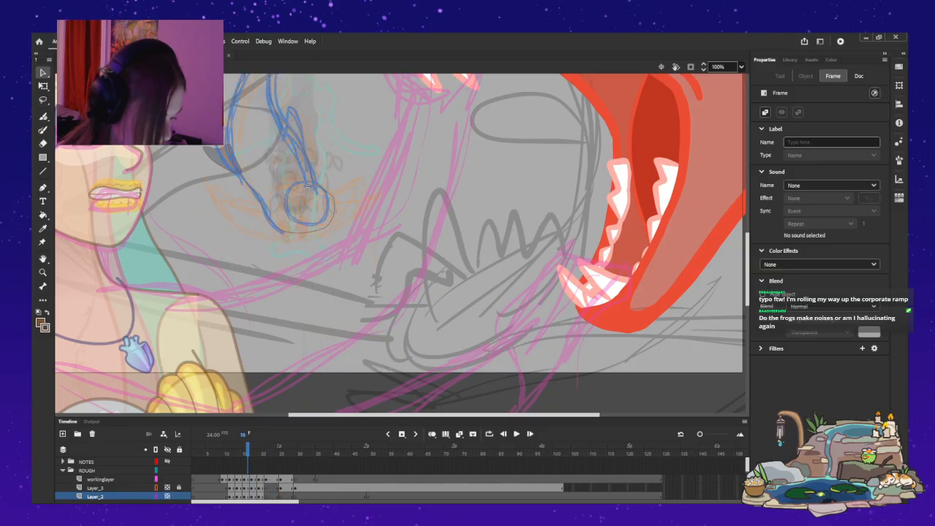
key("period")
key("period")
left_click(308, 185)
key("period")
key("period")
key("period")
key("period")
key("period")
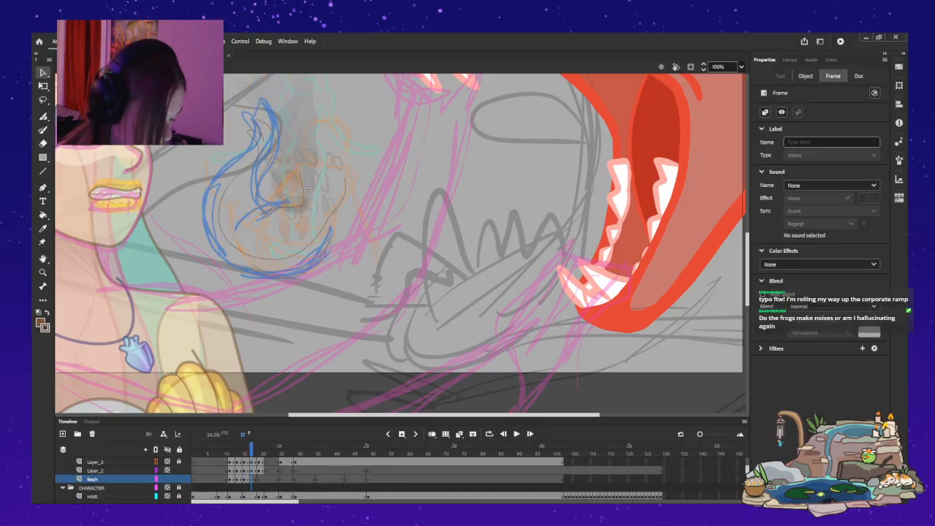
key("period")
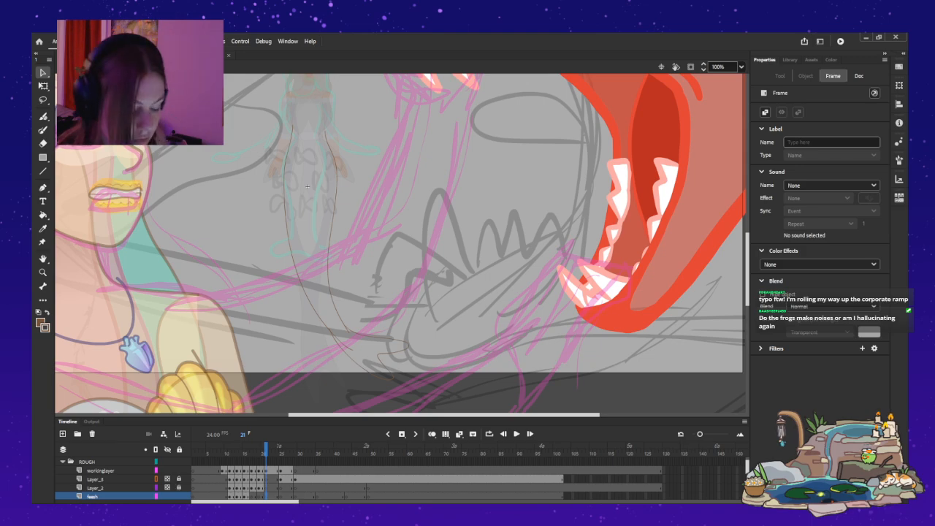
Compare the frames from 21 onward and paste both pelvic fins in place on the feesh layer at frame 21.
key("period")
key("period")
key("period")
key("period")
key("comma")
key("comma")
key("comma")
key("comma")
key("ctrl+shift+v")
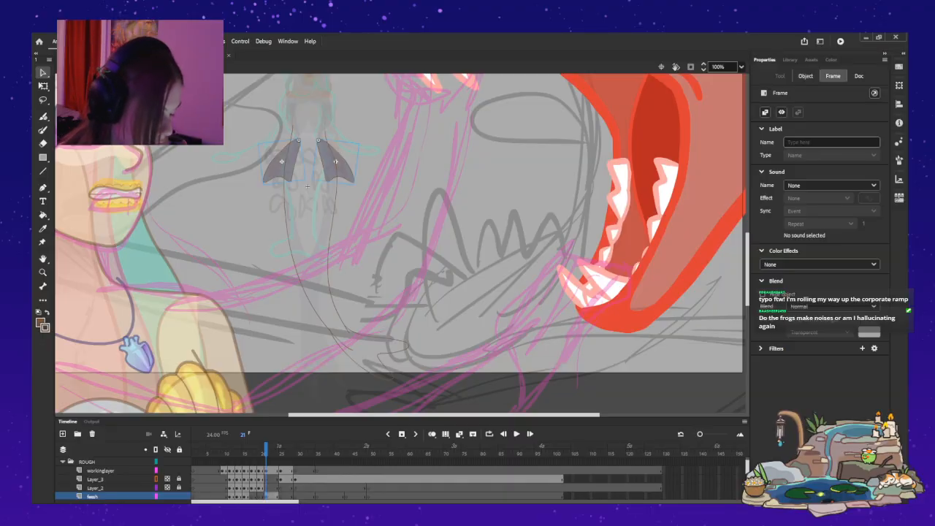
Paste both pelvic fins in place on feesh at frame 25 and shift them down along the tail.
key("period")
key("period")
key("period")
key("period")
key("ctrl+shift+v")
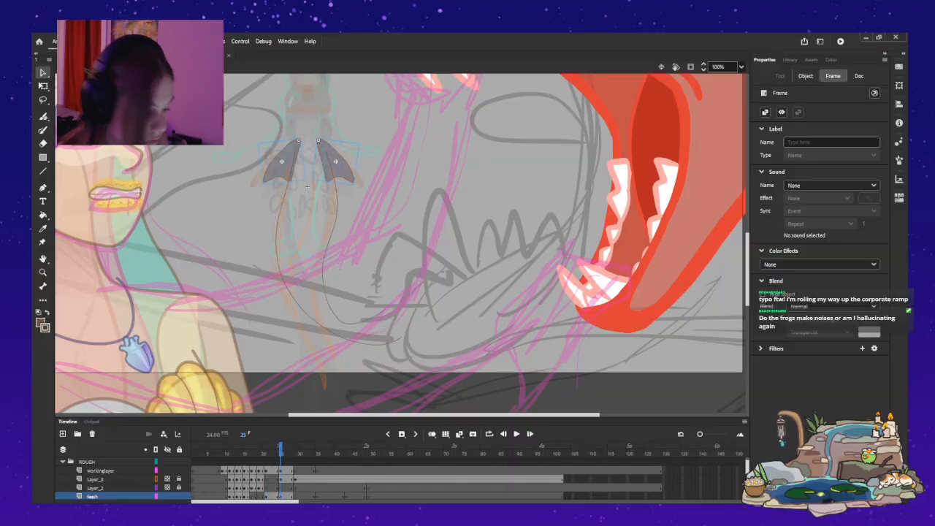
key("shift+Down")
key("shift+Down")
key("Escape")
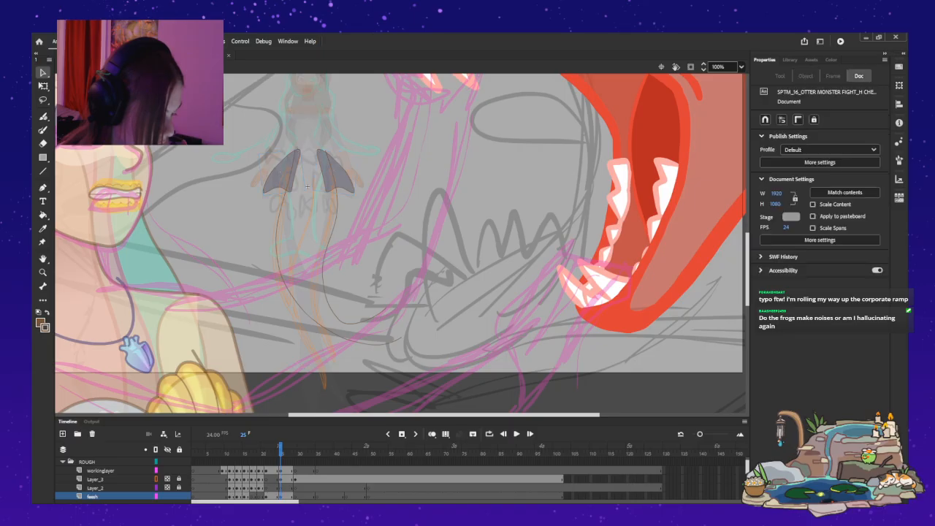
Nudge the left pelvic fin slightly right and down on feesh at frame 25.
left_click(307, 187)
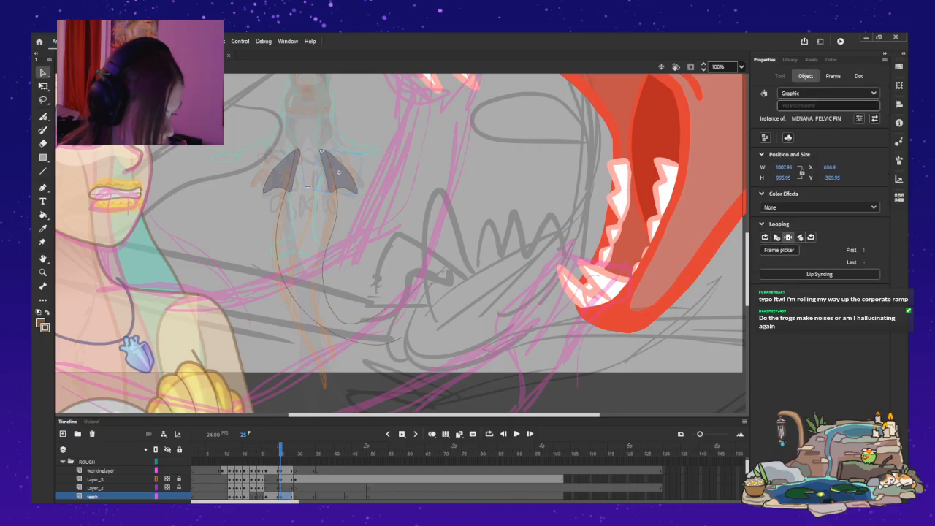
key("Right")
key("Right")
key("Right")
key("Down")
key("Down")
key("Down")
key("q")
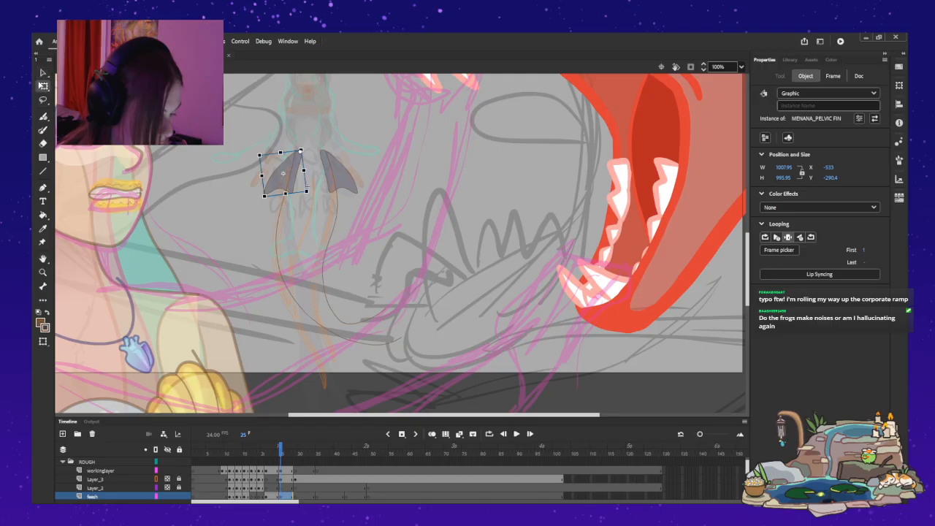
left_click(325, 172)
key("comma")
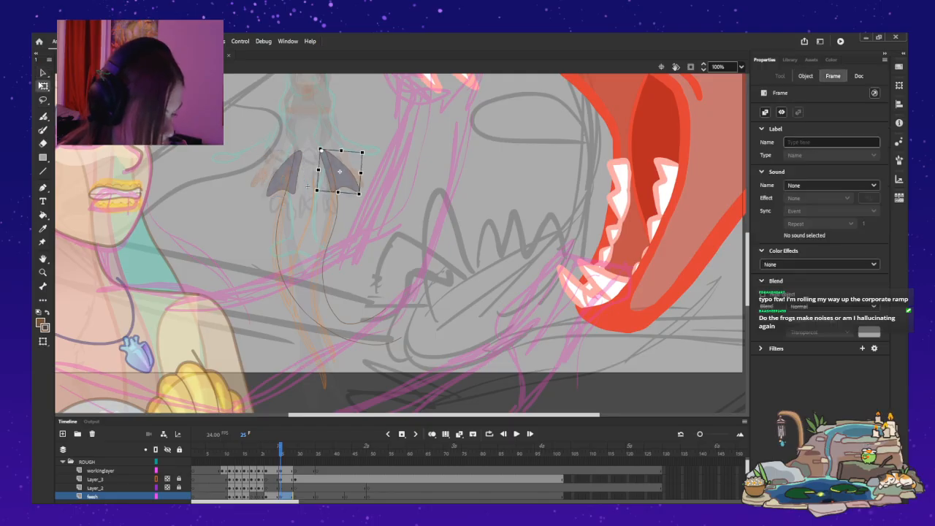
Compare the neighbouring frames and shift the right pelvic fin slightly outward from the tail on feesh at frame 26.
key("period")
key("period")
key("comma")
key("comma")
key("period")
key("period")
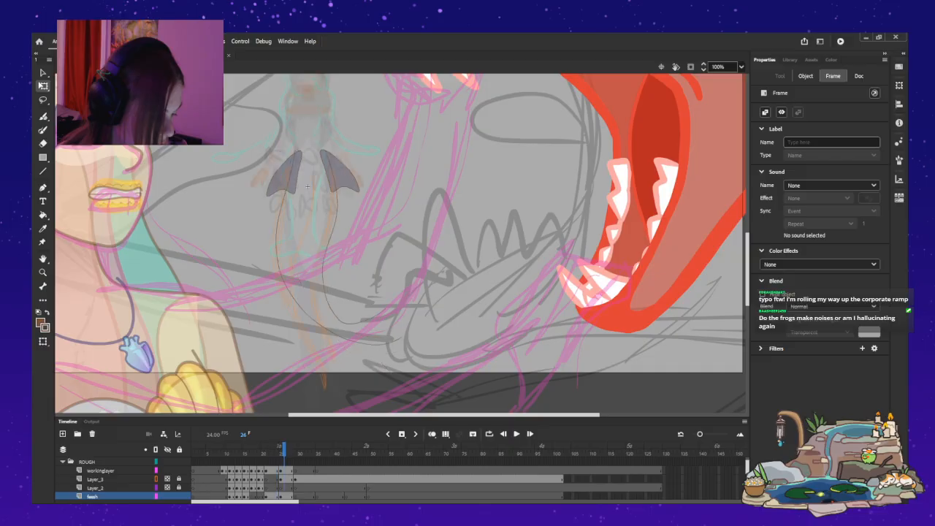
left_click(286, 171)
left_click(335, 172)
left_click_drag(338, 173, 341, 173)
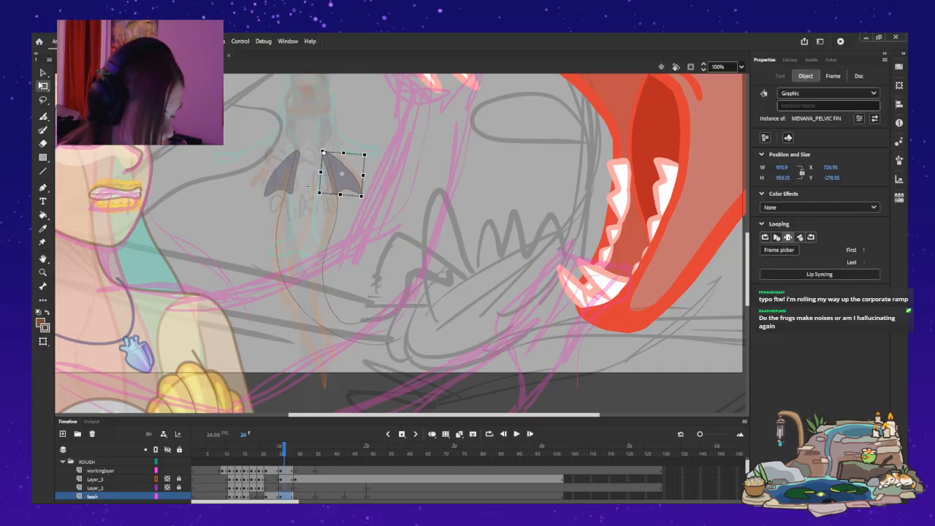
Rotate the left pelvic fin outward at frame 25 and nudge it down and left along the tail.
key("comma")
key("comma")
key("period")
key("comma")
key("period")
left_click(281, 174)
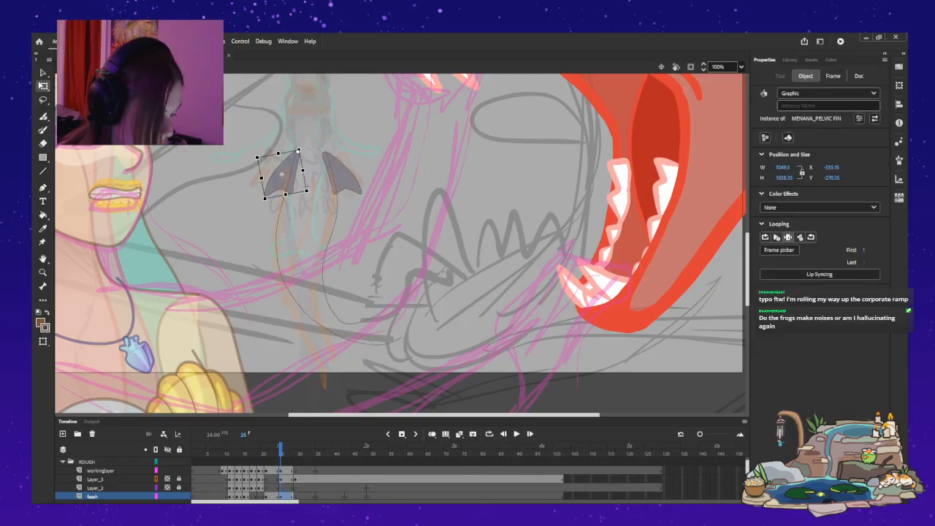
left_click_drag(263, 199, 260, 195)
key("Down")
key("Down")
key("Down")
key("Down")
key("Down")
key("Down")
key("Left")
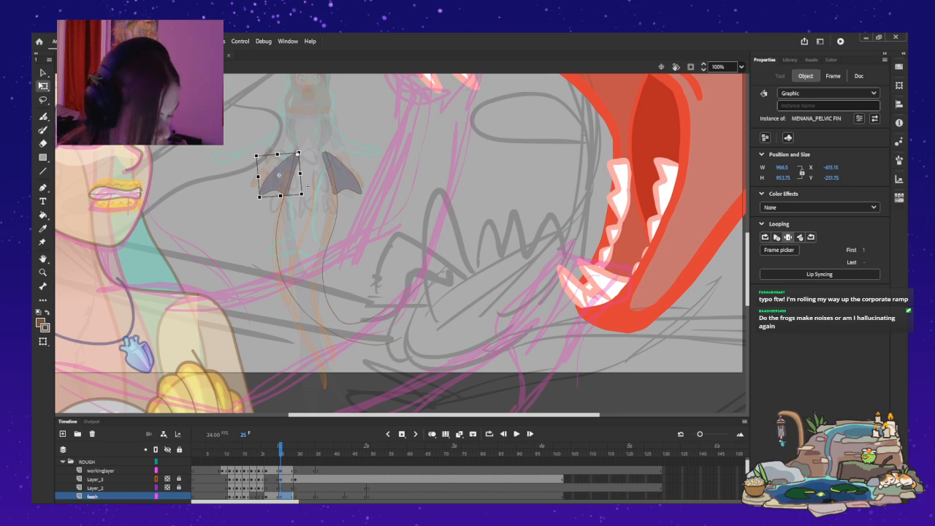
Check the fins against the neighbouring frames and rotate the right pelvic fin inward toward the tail at frame 26.
key("comma")
key("period")
key("period")
key("comma")
key("comma")
key("comma")
key("period")
key("period")
key("period")
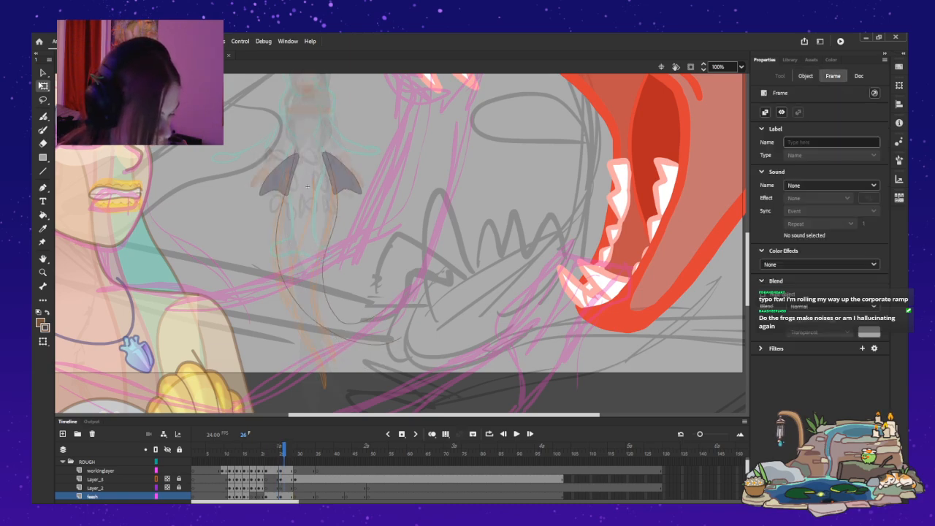
left_click(307, 186)
left_click(337, 174)
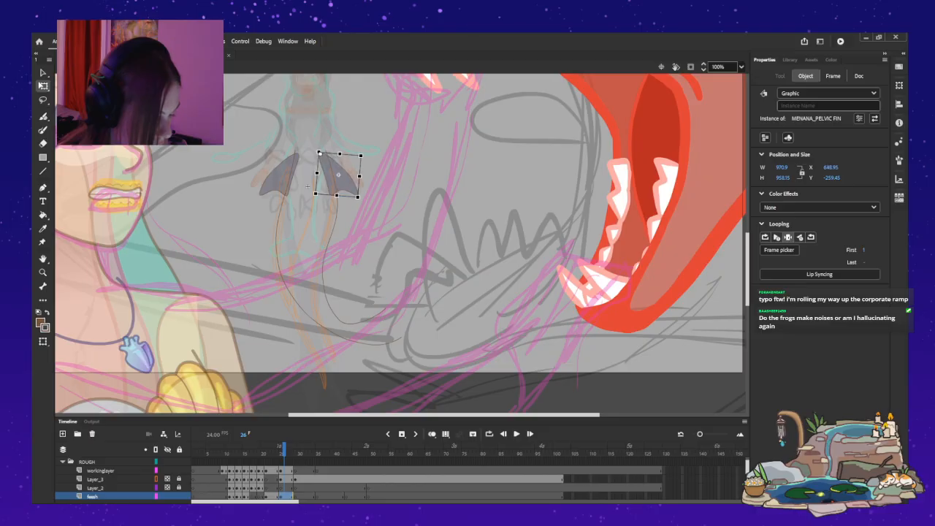
left_click_drag(360, 200, 353, 205)
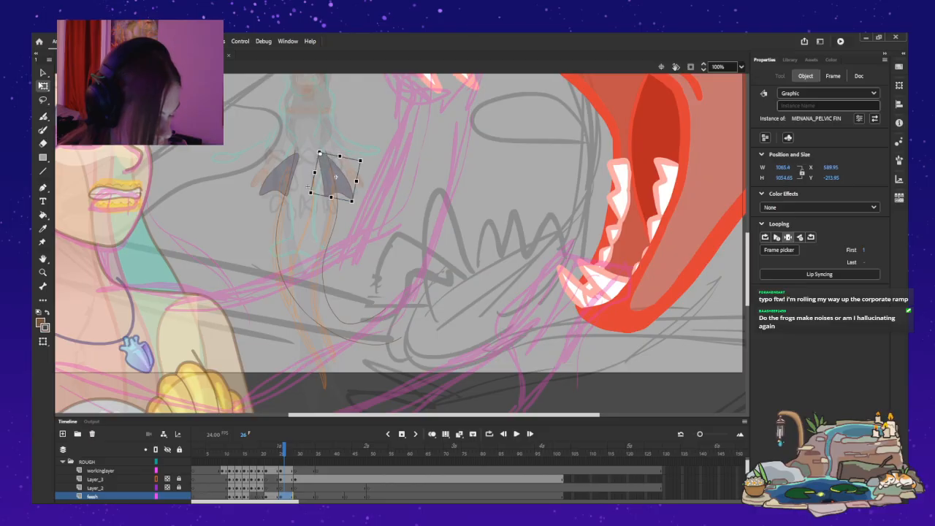
Step back and forth through the frames from 26 down to 18 to check the fins against the tail motion.
key("comma")
key("comma")
key("period")
key("period")
key("comma")
key("comma")
key("period")
key("period")
key("comma")
key("comma")
key("comma")
key("comma")
key("comma")
key("comma")
key("comma")
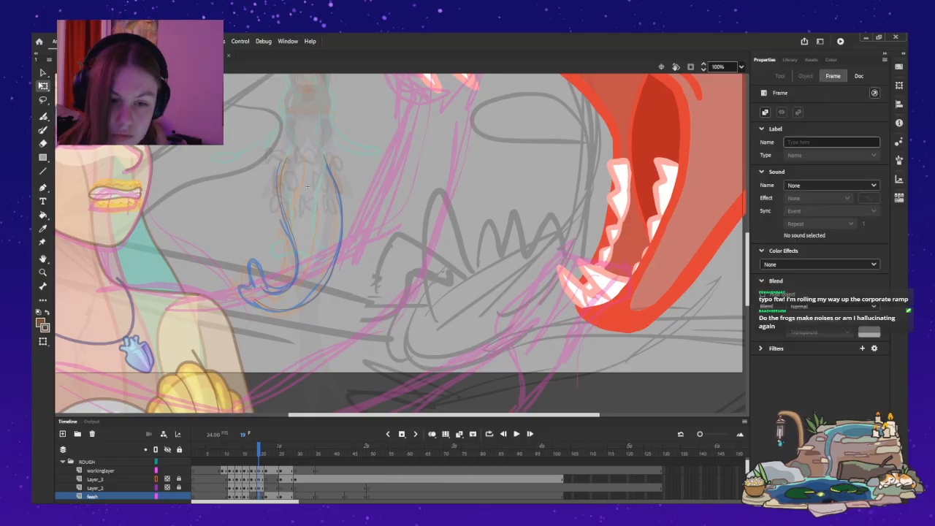
left_click(307, 186)
left_click_drag(308, 185, 307, 203)
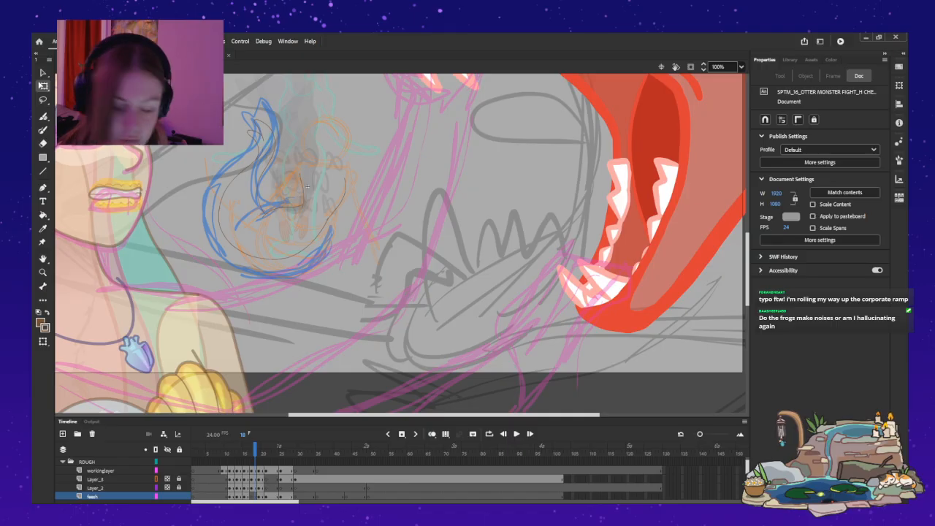
Paste both pelvic fins in place on feesh at frame 19 and rotate the left fin inward toward the tail.
key(".")
key(".")
key(".")
key(".")
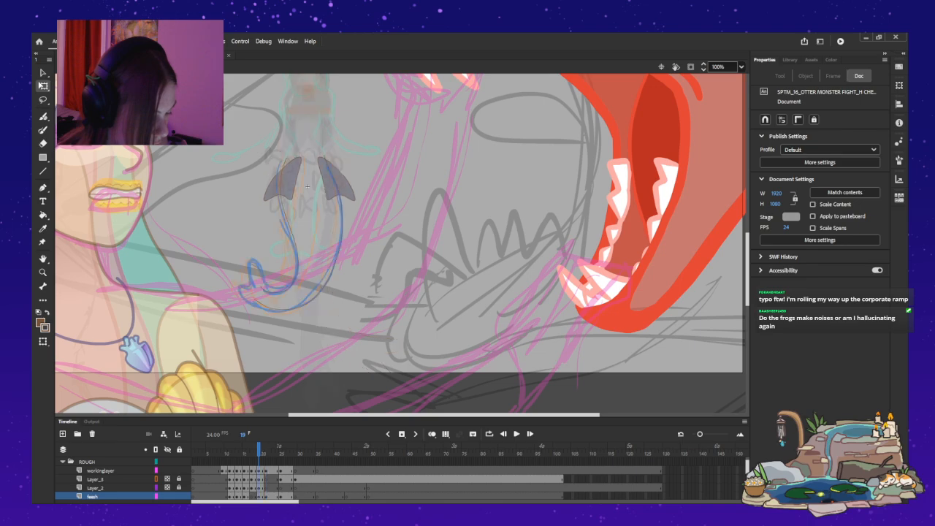
left_click(307, 186)
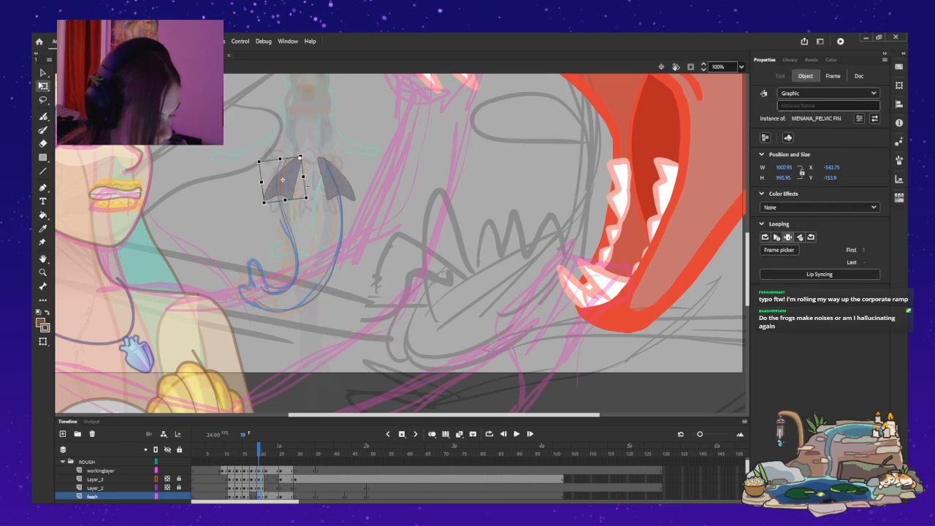
left_click_drag(263, 205, 280, 186)
Rotate the right pelvic fin outward at frame 19 and nudge it right onto the tail's edge.
left_click(337, 183)
left_click_drag(359, 204, 363, 200)
key("shift+Right")
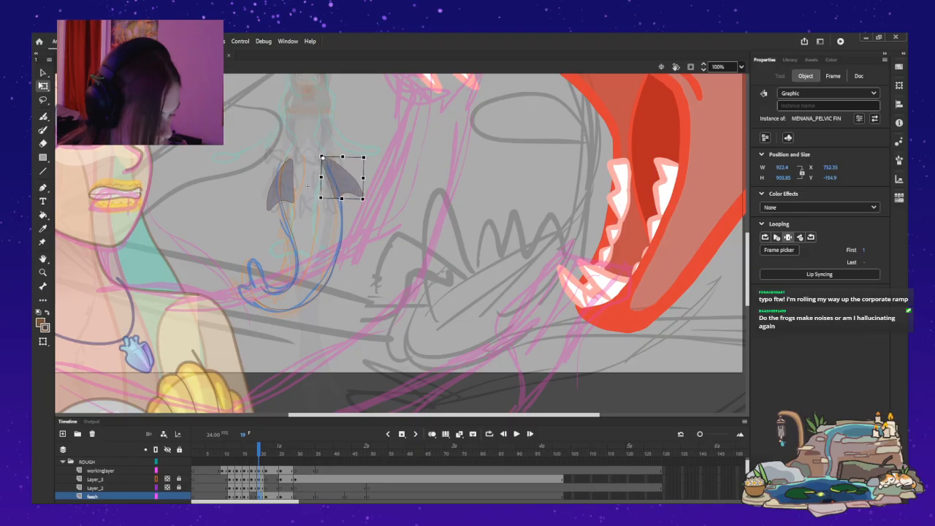
left_click(307, 186)
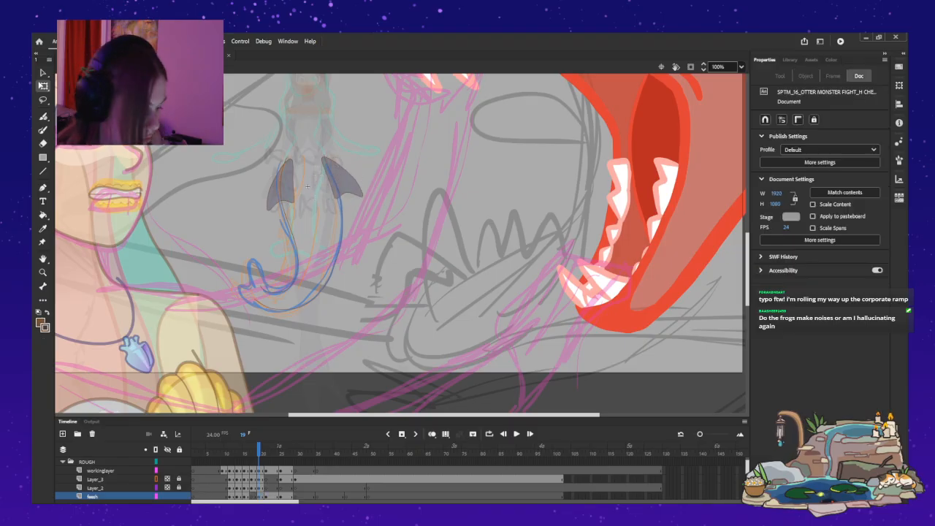
Compare the neighbouring frames and rotate the right pelvic fin slightly inward at frame 20.
key("comma")
key("comma")
key("period")
key("period")
key("period")
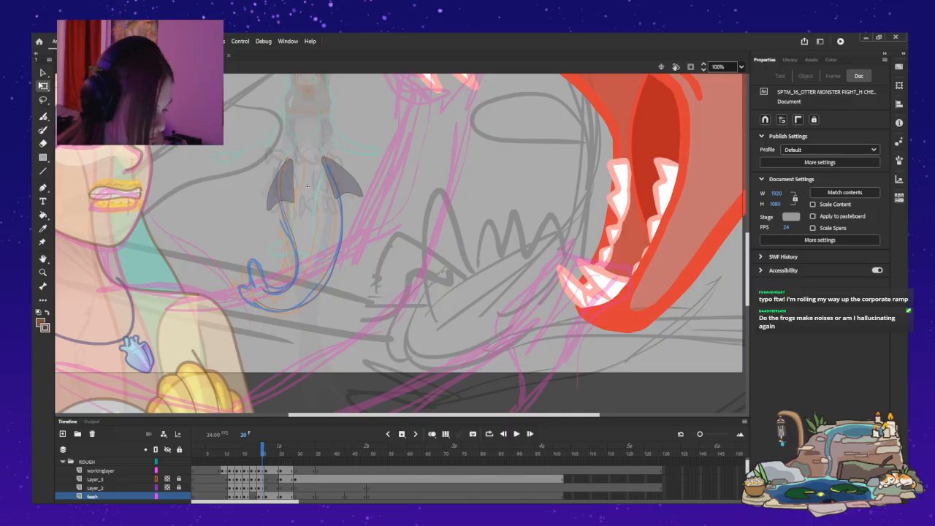
left_click(346, 179)
left_click_drag(365, 200, 359, 205)
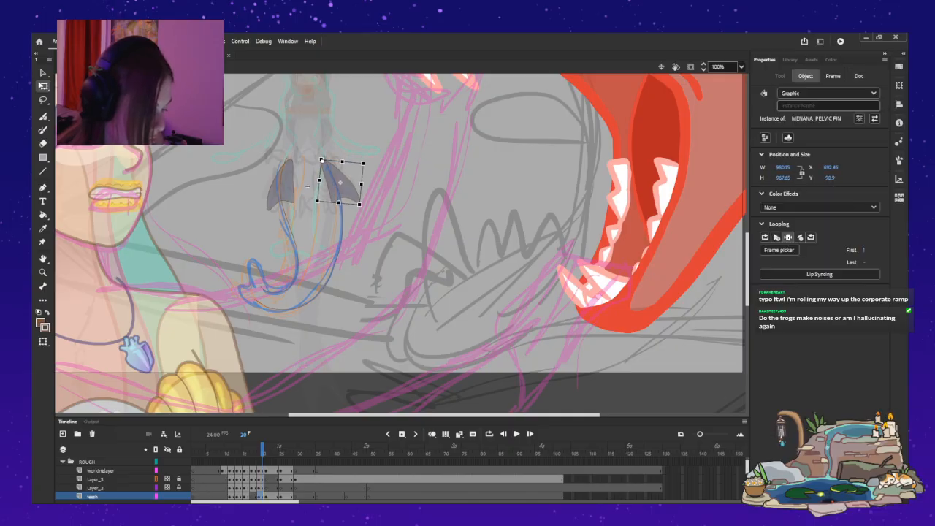
Recheck the fin motion between frames and nudge the right pelvic fin up at frame 20.
key("comma")
key("comma")
key("period")
key("period")
key("period")
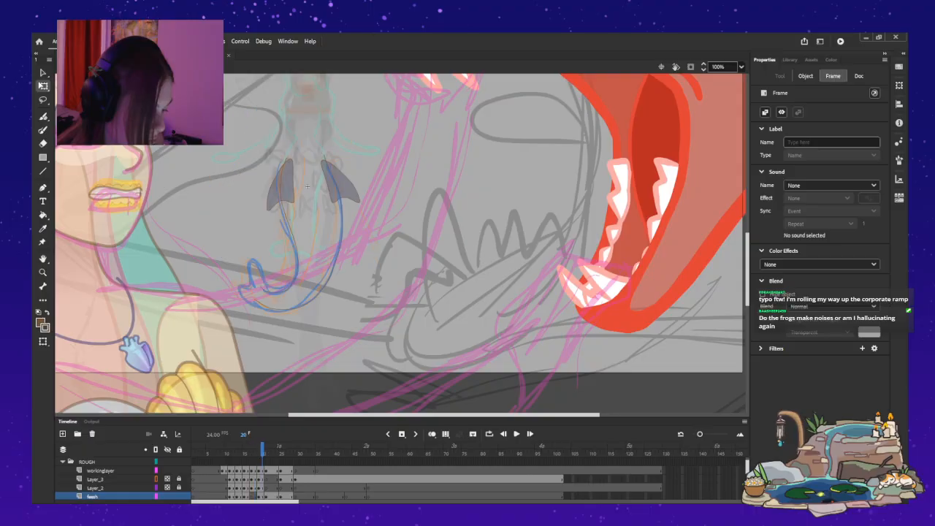
key("comma")
key("comma")
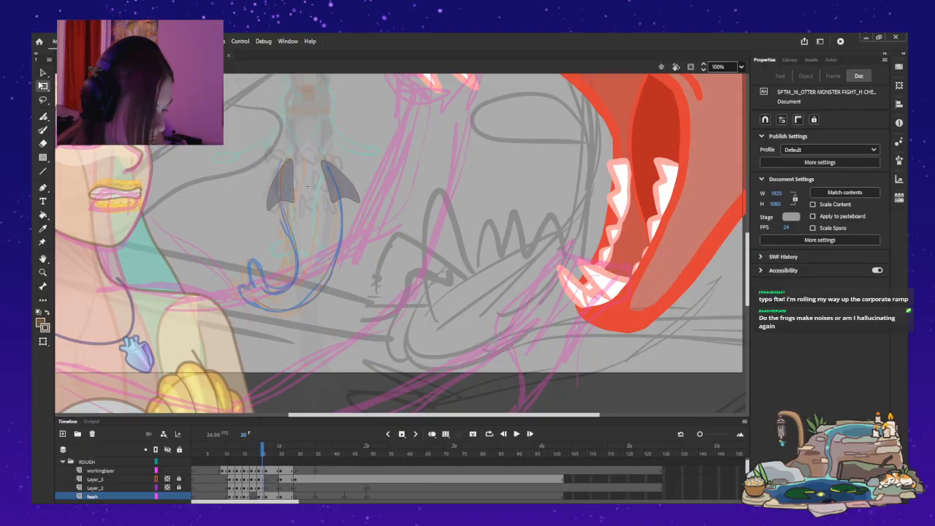
key("Up")
key("Up")
key("Up")
key("Up")
key("Up")
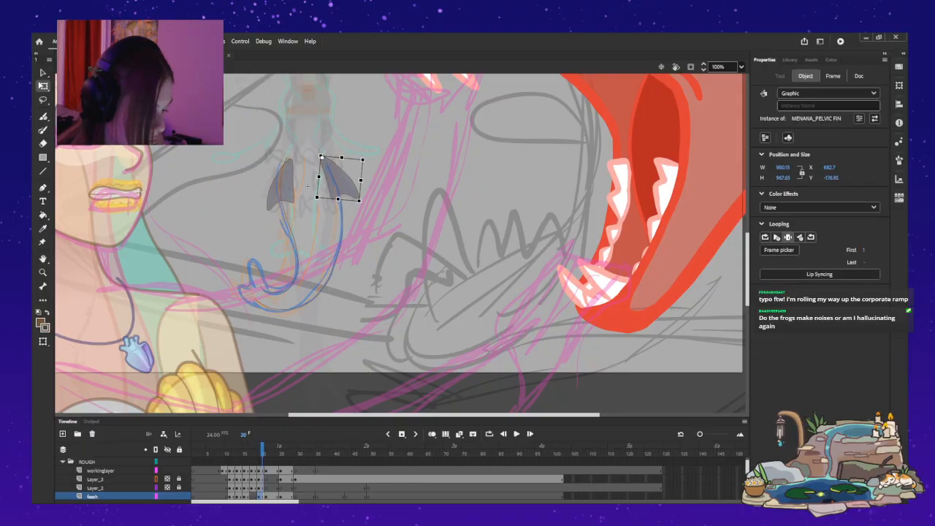
Play the shot from frame 17 to review the fin motion, and bring the CHARACTER folder's layers into view.
key("comma")
key("comma")
key("comma")
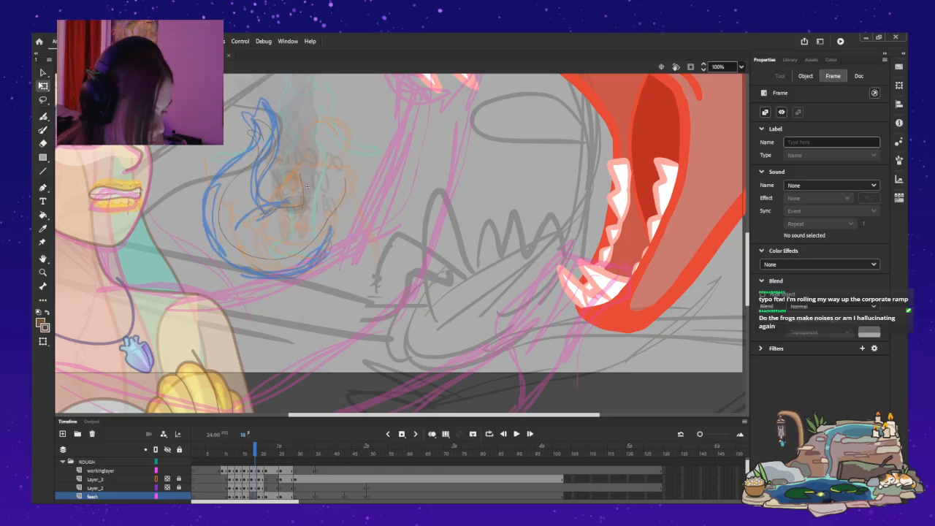
left_click(308, 187)
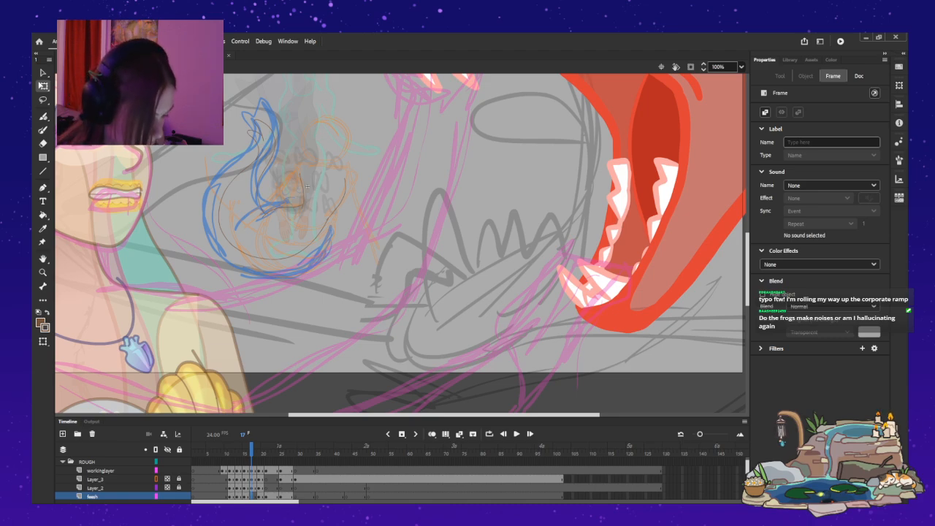
key("Return")
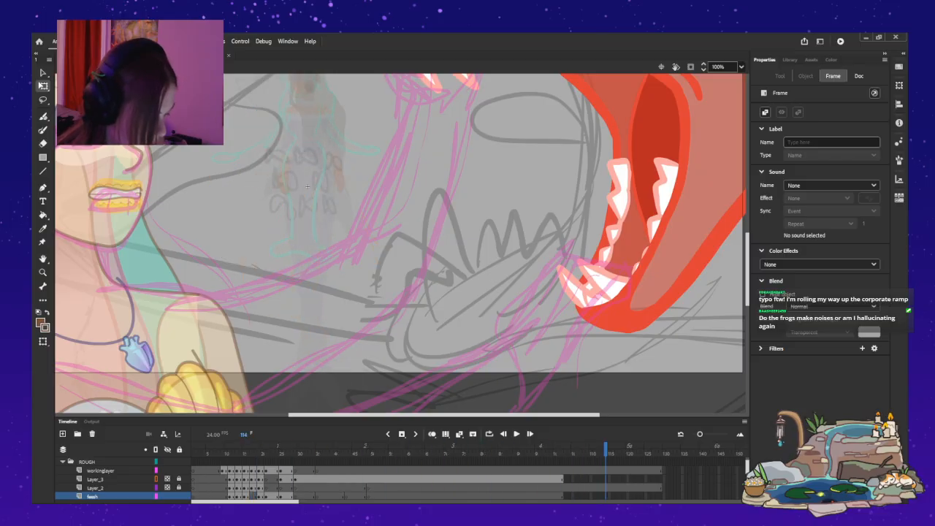
key("comma")
key("comma")
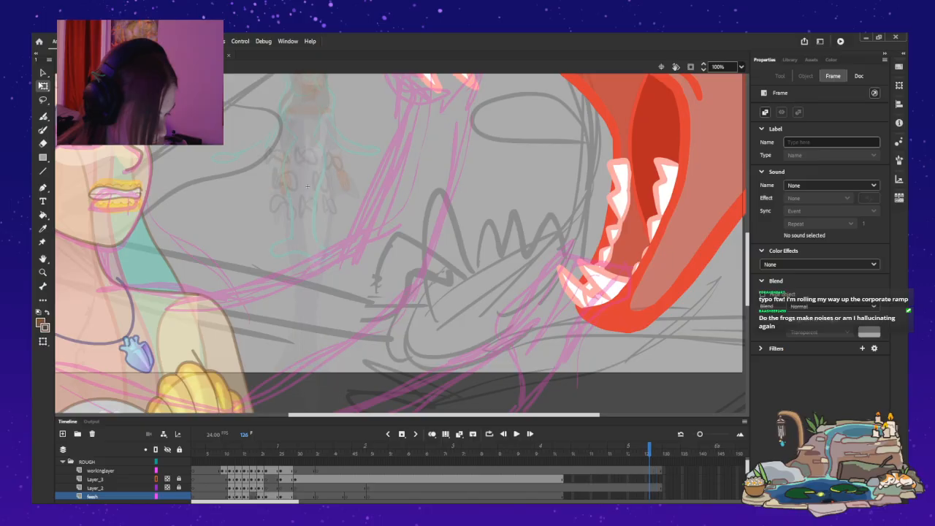
left_click(307, 186)
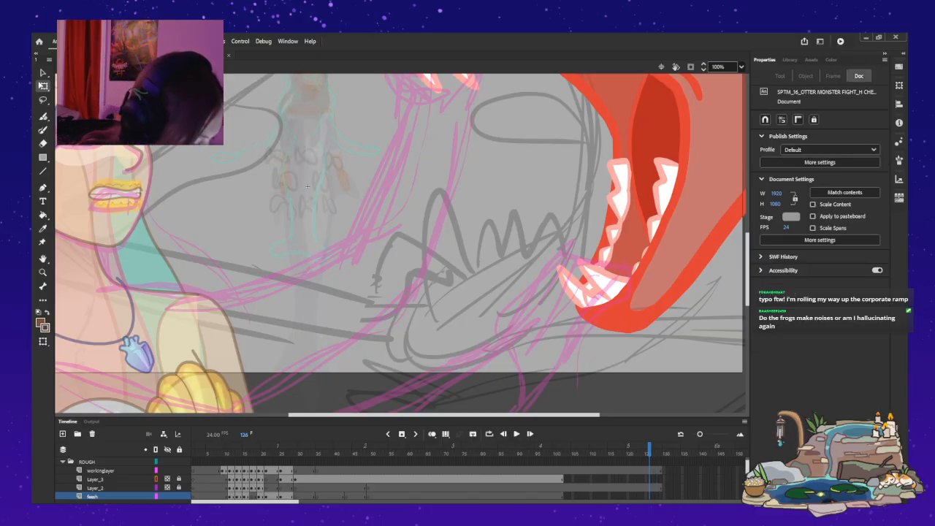
scroll(360, 478, "down", 3)
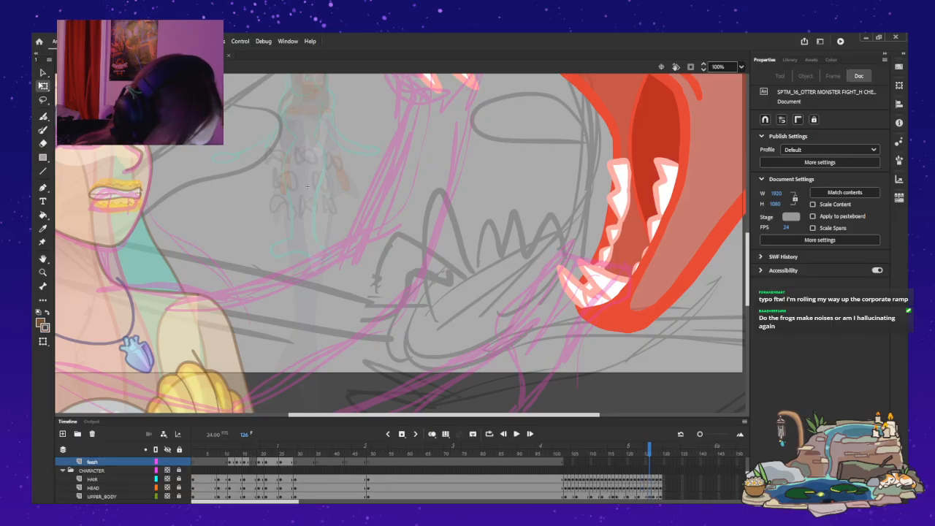
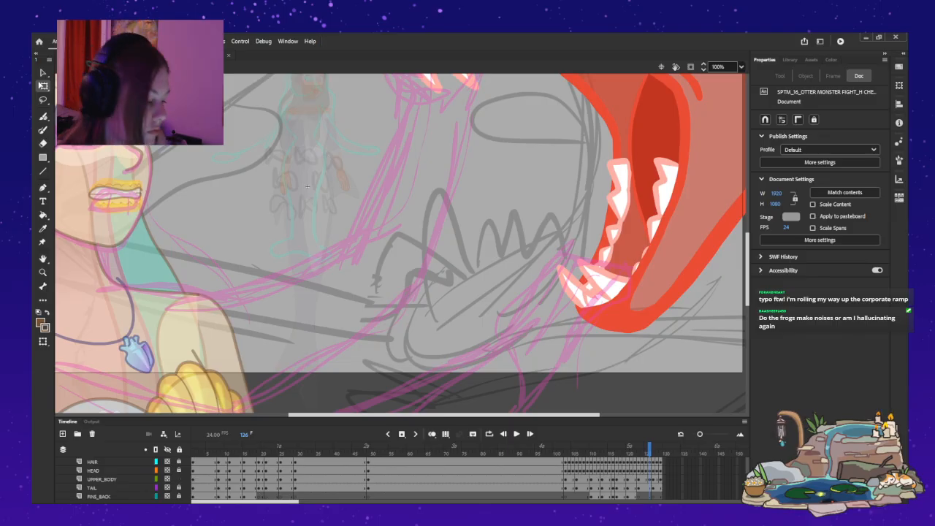
Copy both pelvic fins from frame 126 into feesh at frame 17 and place them at the bottom of the tail's curve.
left_click(307, 186)
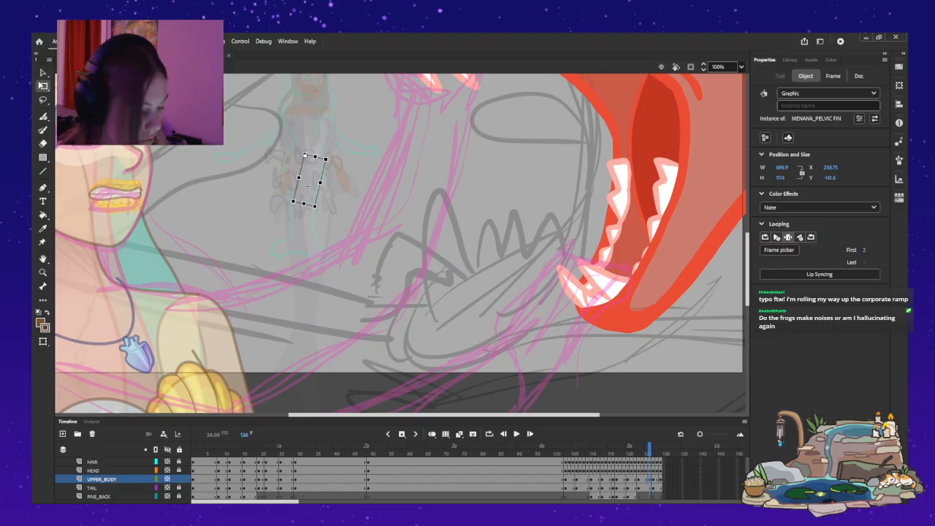
left_click(343, 178, "shift")
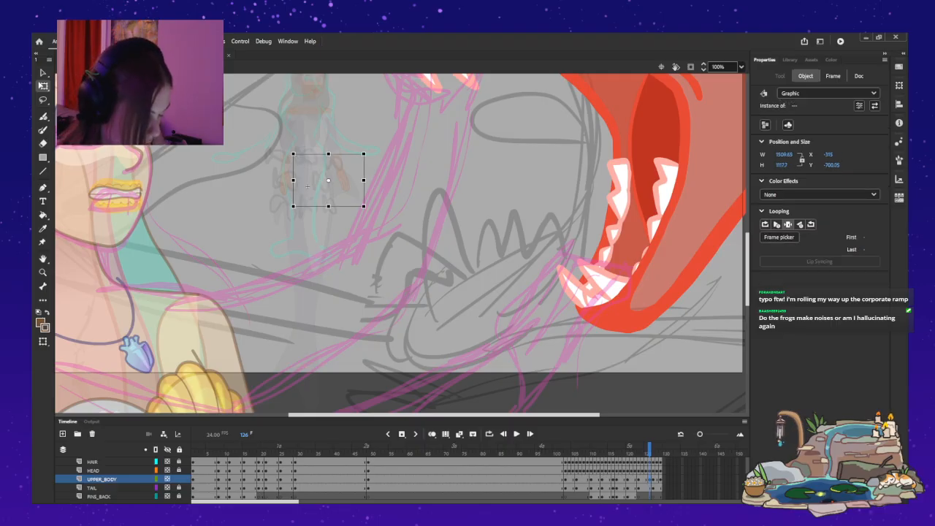
key("shift+comma")
scroll(358, 479, "up", 4)
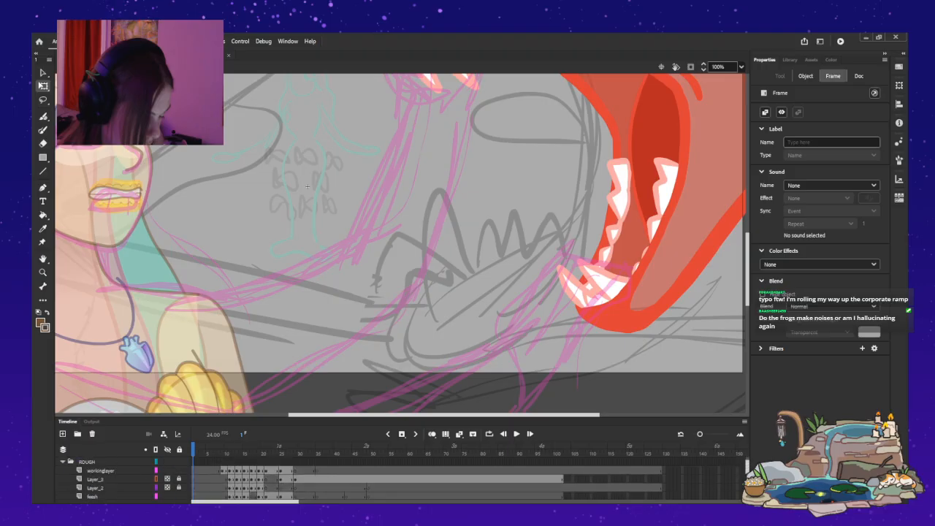
left_click(252, 496)
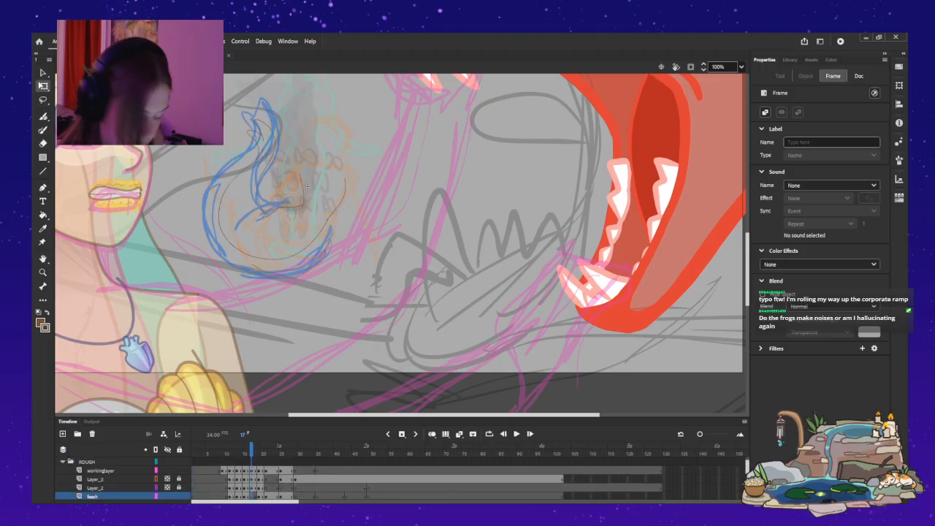
key("ctrl+v")
left_click_drag(414, 242, 343, 252)
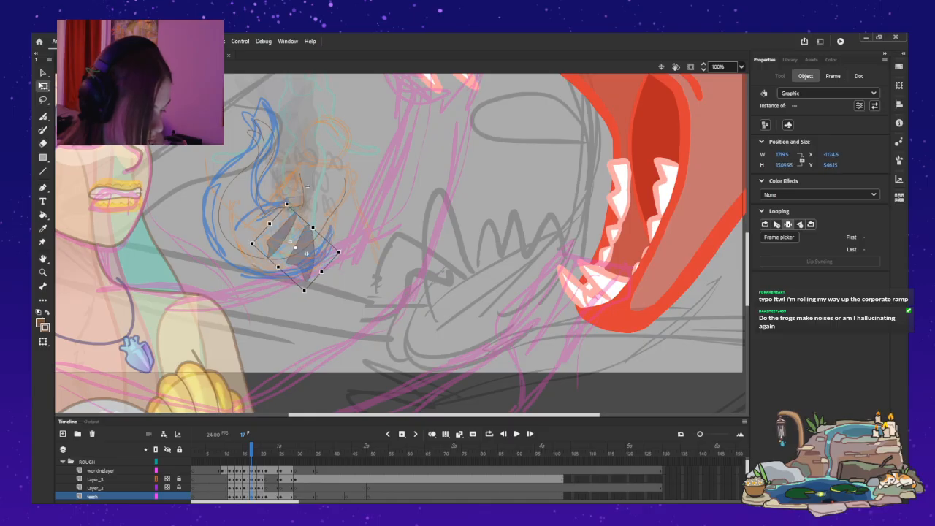
Nudge the pair of pelvic fins down and left at frame 17 and rotate the pair slightly clockwise.
key("shift+Down")
key("shift+Left")
key("shift+Down")
key("shift+Down")
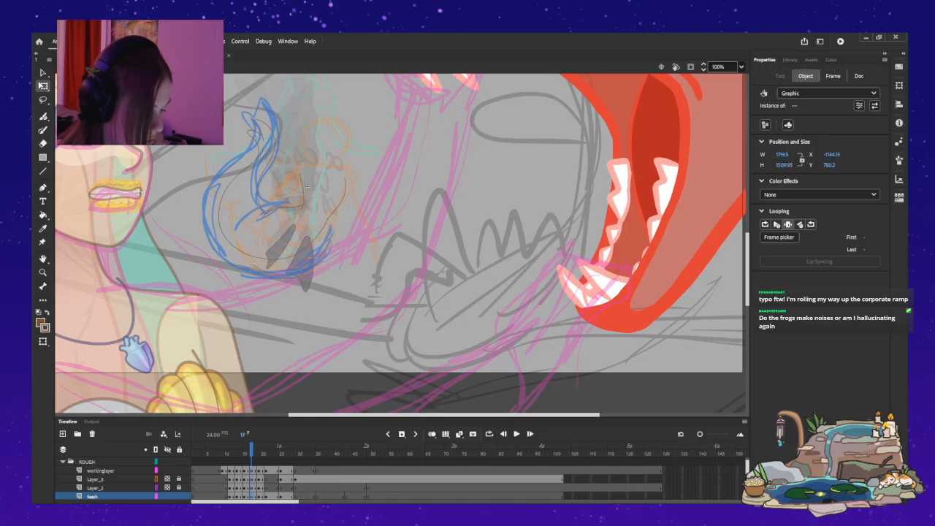
left_click_drag(305, 265, 303, 268)
left_click_drag(336, 223, 341, 232)
left_click(357, 252)
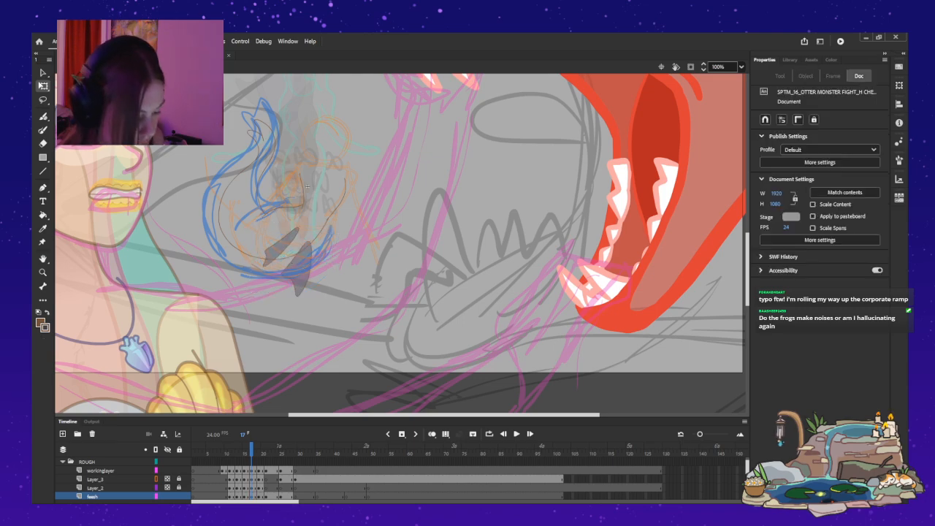
Rotate the left pelvic fin flatter at frame 17, shift it left and down, and shorten it slightly.
left_click(281, 247)
left_click_drag(262, 268, 253, 255)
key("shift+Left")
key("Left")
key("Left")
key("Left")
key("shift+Down")
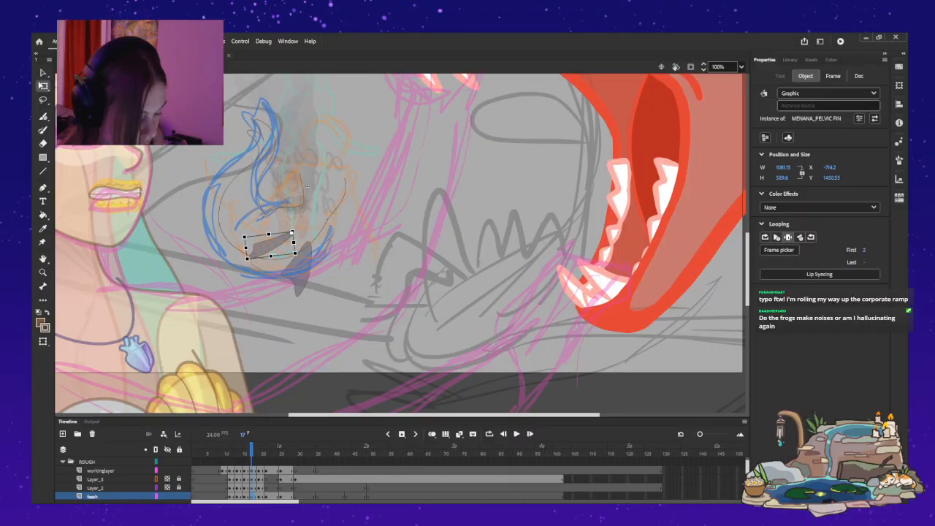
left_click_drag(245, 248, 253, 247)
Squash the right pelvic fin at frame 17 and rotate it clockwise to follow the tail's lower curve.
left_click(300, 268)
left_click_drag(294, 297, 295, 298)
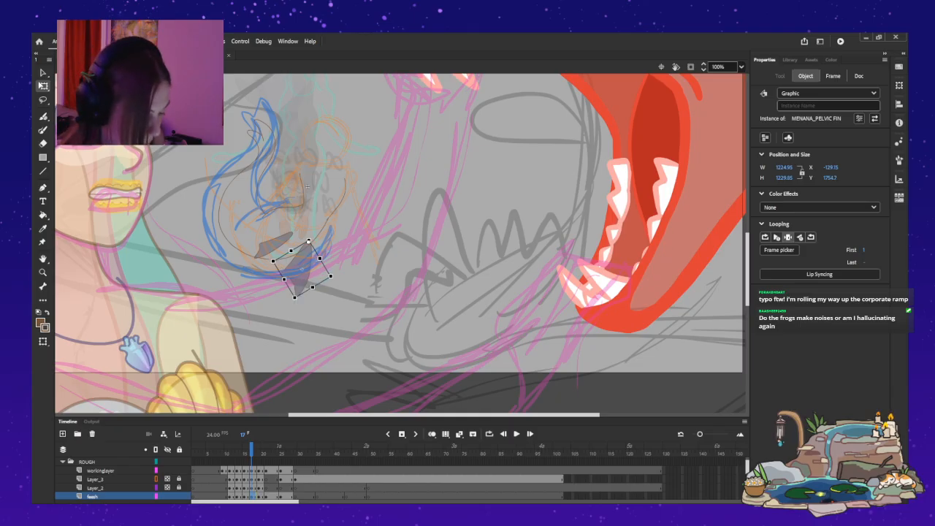
mouse_move(284, 279)
left_mouse_down()
mouse_move(309, 257)
mouse_move(290, 283)
left_mouse_up()
left_click_drag(326, 276, 296, 262)
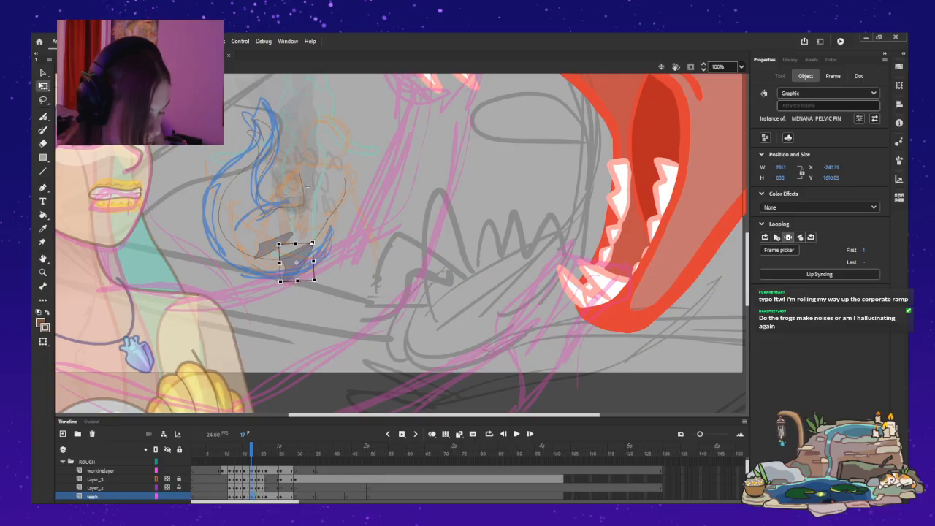
left_click(307, 187)
Lengthen the left pelvic fin slightly at frame 17 and nudge it right and up.
left_click(290, 247)
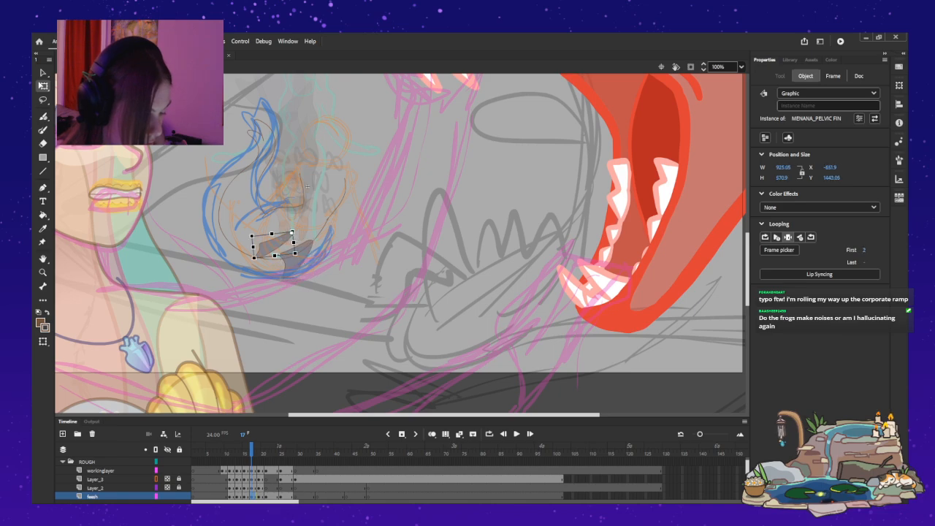
left_click_drag(254, 247, 249, 247)
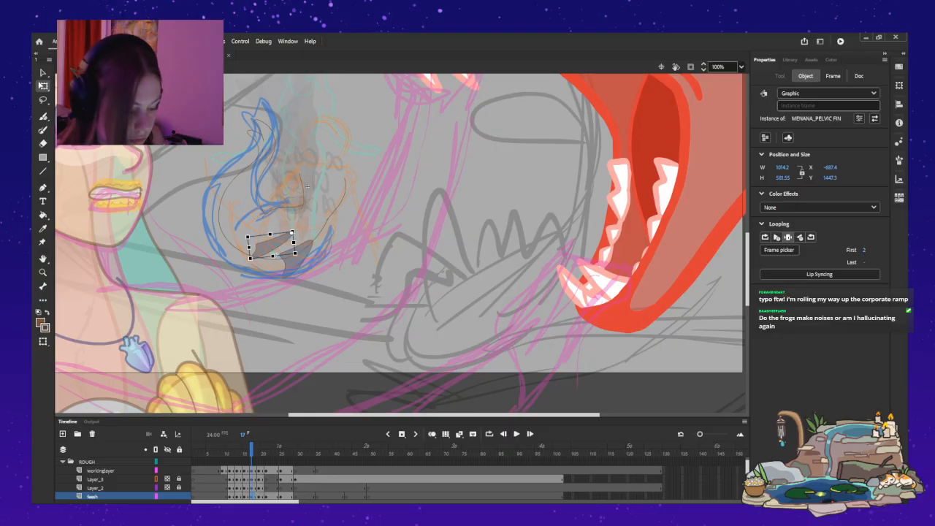
key("Right")
key("Right")
key("Right")
key("Up")
key("Up")
key("Up")
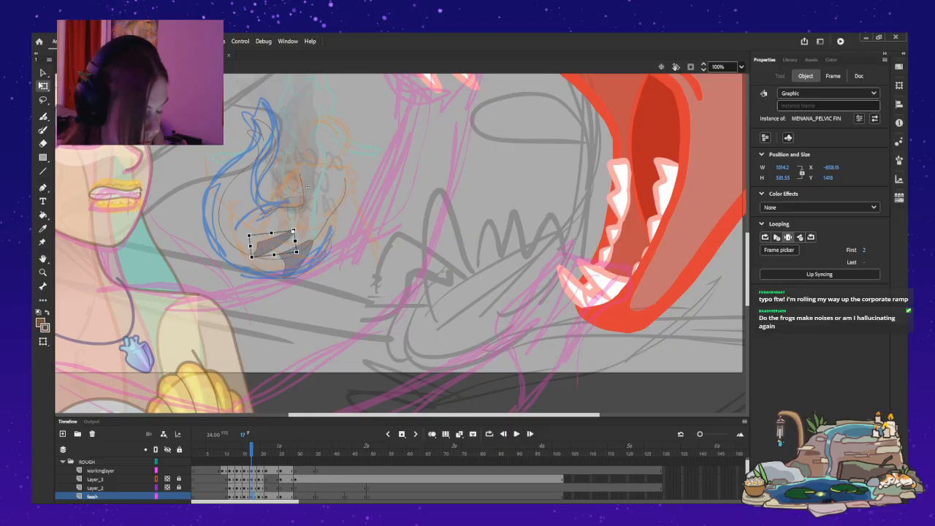
key("Escape")
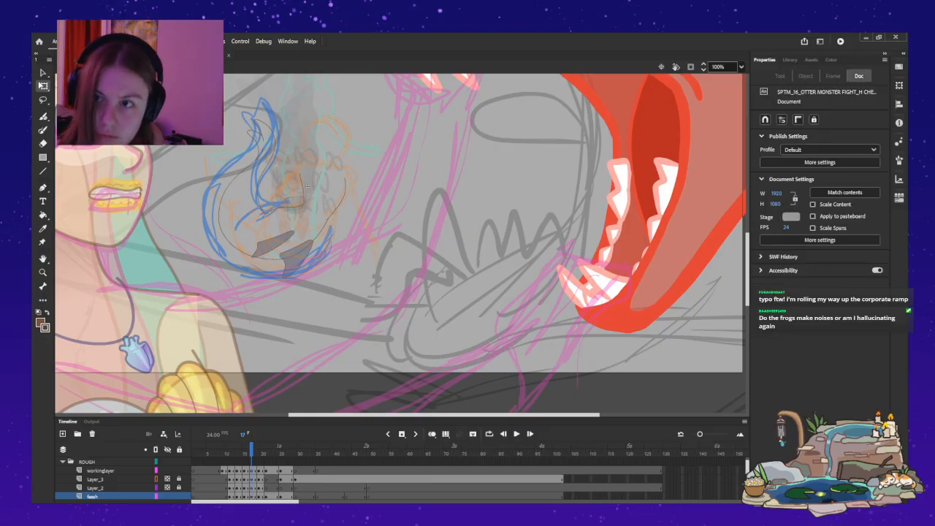
Compare frames 14 to 17 back and forth to check how the pelvic fins move.
key("comma")
key("comma")
key("comma")
key("comma")
key("period")
key("period")
key("period")
key("period")
key("period")
key("period")
key("period")
key("period")
key("period")
key("period")
key("period")
key("period")
key("period")
key("comma")
key("comma")
key("comma")
key("comma")
key("comma")
key("comma")
key("comma")
key("comma")
key("comma")
key("comma")
key("comma")
key("comma")
key("comma")
key("period")
key("period")
key("period")
key("period")
key("comma")
key("comma")
key("comma")
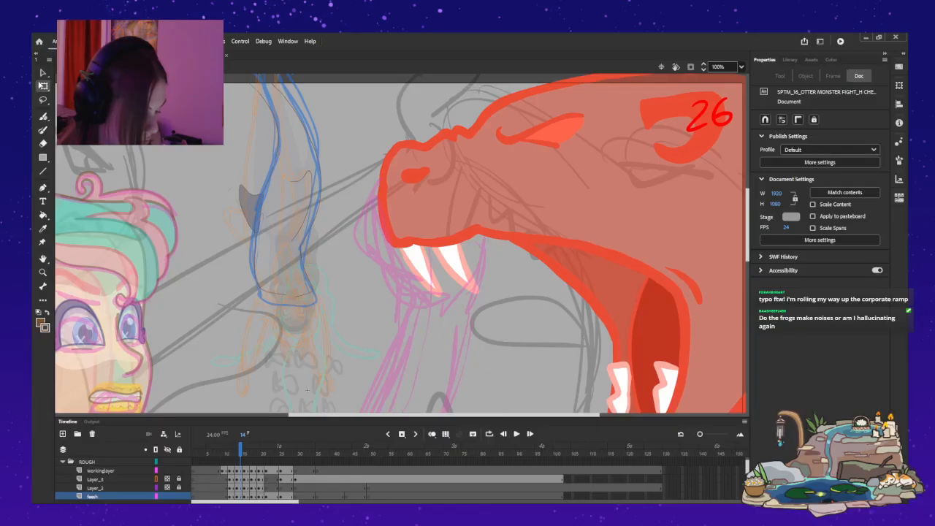
Duplicate the left pelvic fin at frame 11, mirror it and place the copy on the tail's right edge.
key("comma")
key("comma")
key("comma")
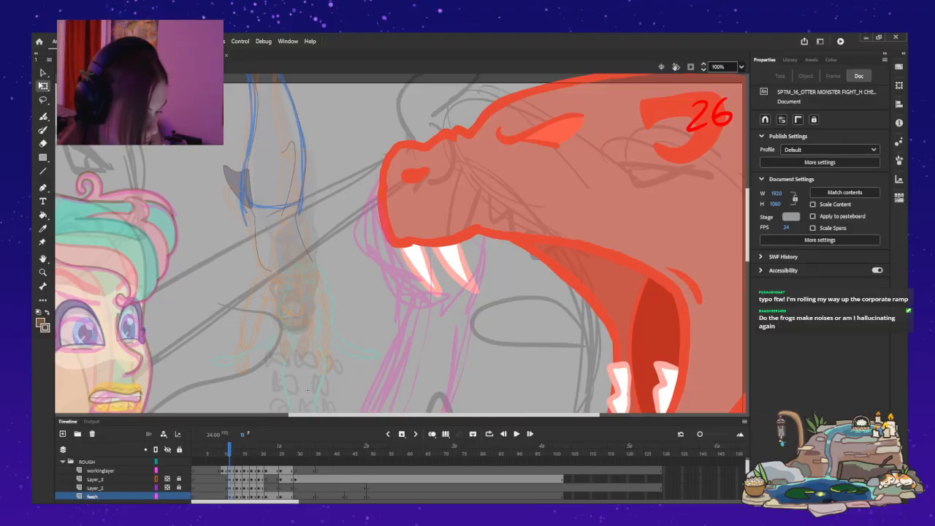
left_click(238, 181)
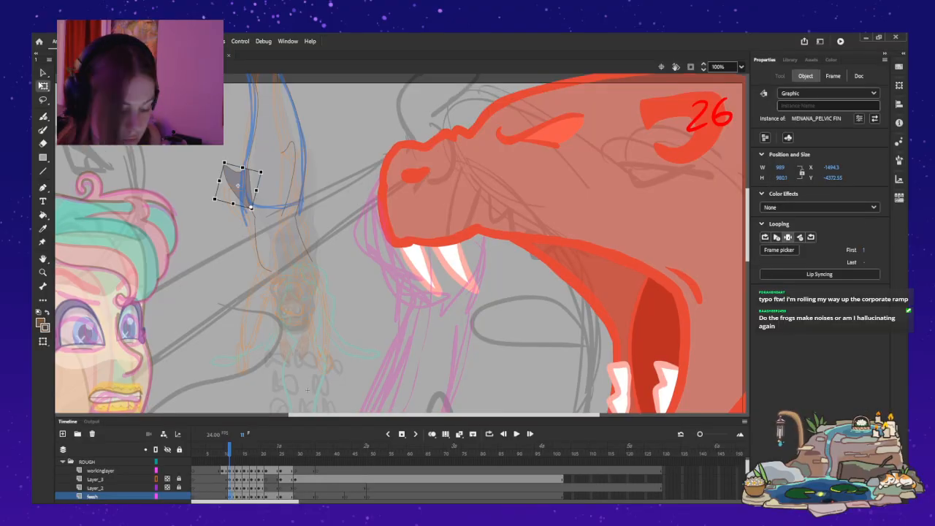
left_click_drag(238, 184, 401, 246)
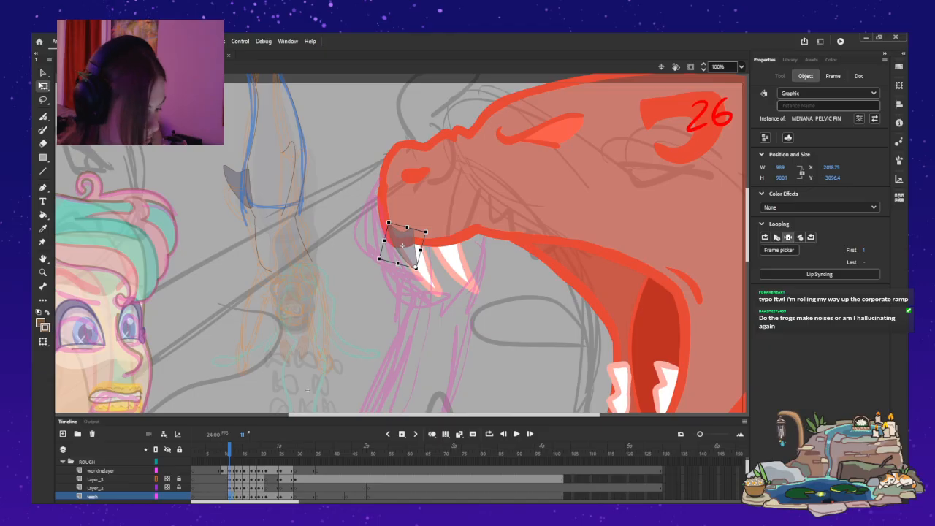
mouse_move(401, 246)
left_mouse_down()
mouse_move(428, 247)
mouse_move(348, 193)
mouse_move(317, 180)
mouse_move(308, 188)
mouse_move(321, 162)
mouse_move(320, 183)
left_mouse_up()
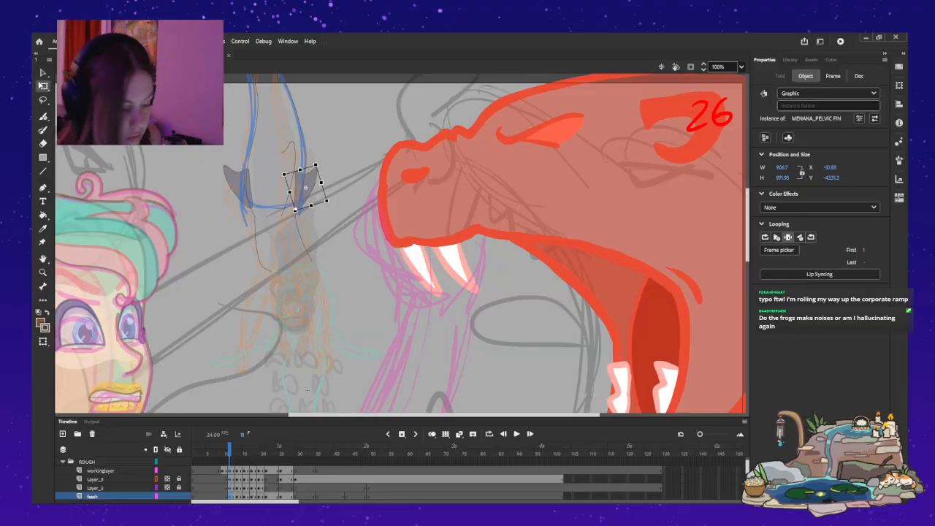
Nudge the right pelvic fin up at frame 11 and shift it slightly inward against the tail.
key("Right")
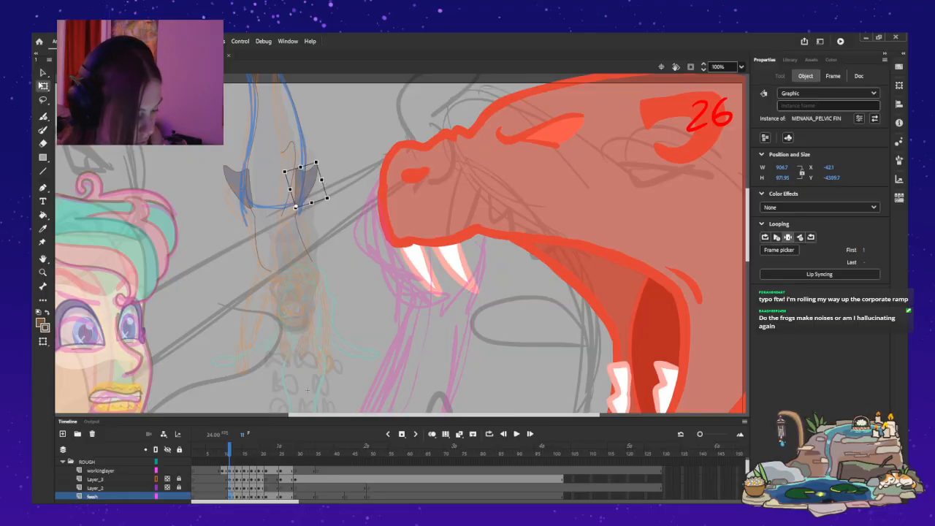
key("Up")
key("Up")
key("Up")
key("Escape")
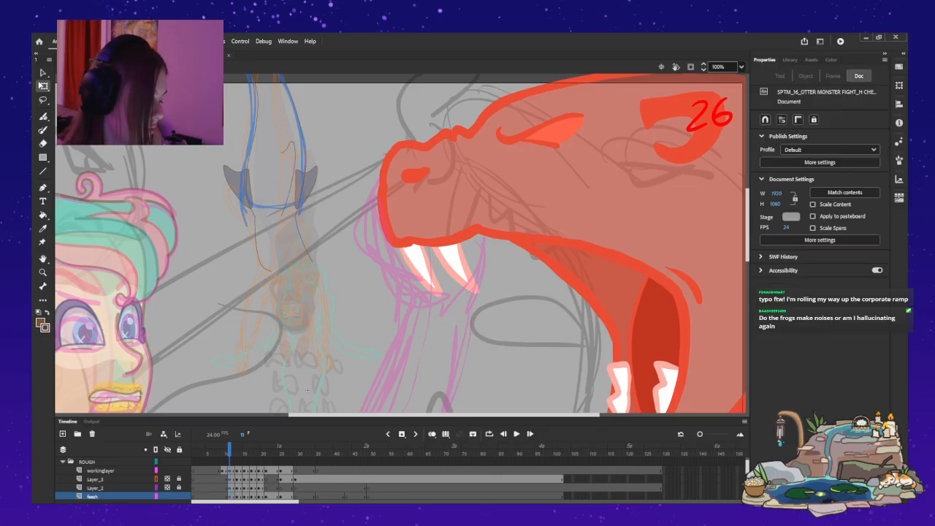
left_click_drag(308, 186, 303, 187)
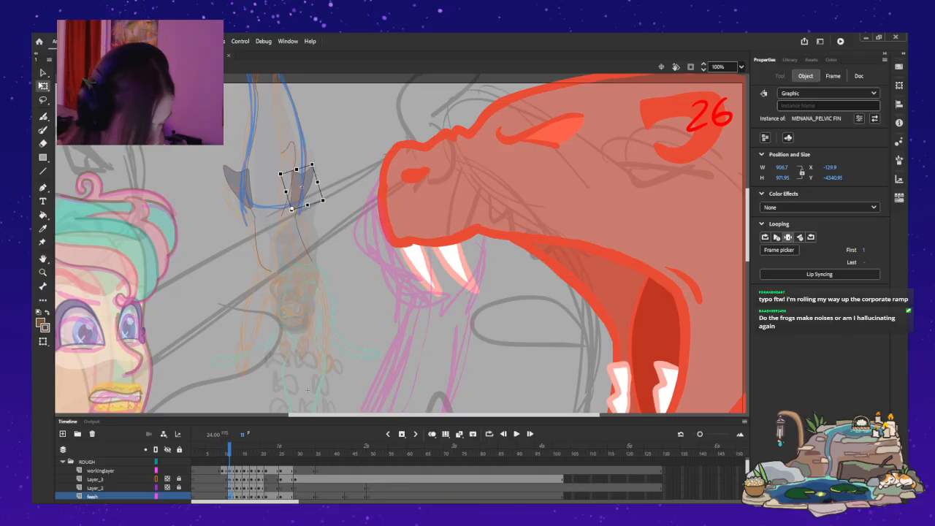
Paste the mirrored pelvic fin into feesh at frame 13 and place it on the tail's right edge.
key("period")
key("period")
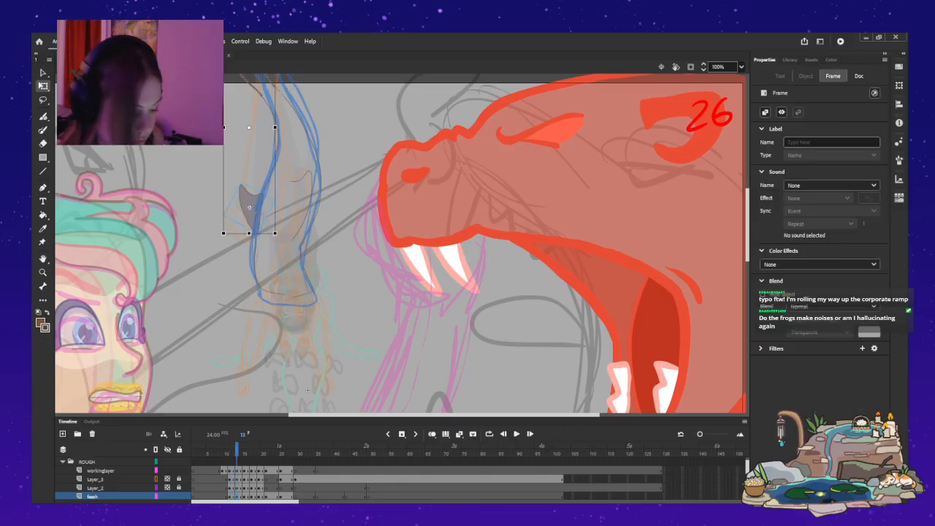
key("ctrl+v")
left_click_drag(402, 246, 316, 219)
Fine-tune the right pelvic fin's position at frame 13 and rotate it clockwise away from the tail.
key("Right")
key("Up")
key("Up")
key("Up")
key("Up")
key("Right")
key("Down")
key("Down")
key("Down")
key("Down")
left_click_drag(334, 196, 340, 201)
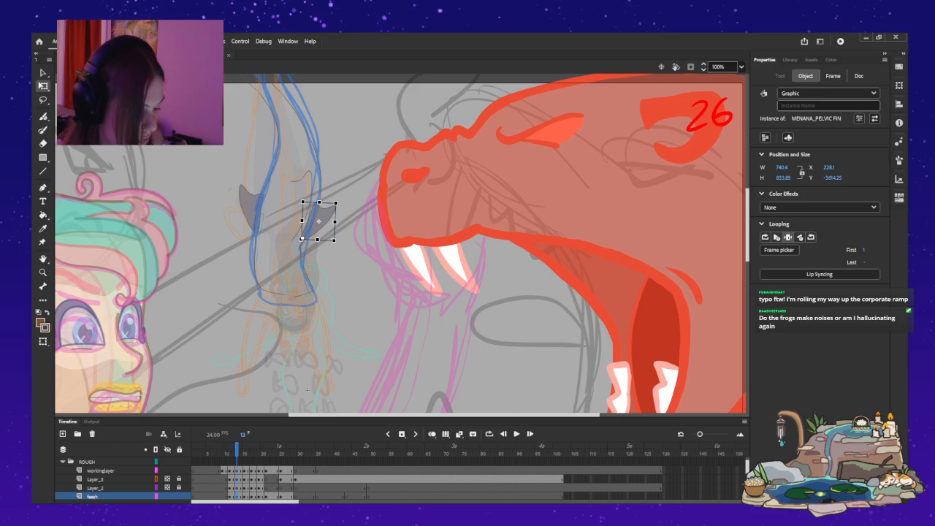
Adjust the left pelvic fin closer to the tail at frame 13 and shift the right fin slightly left and down.
left_click(250, 207)
left_click_drag(241, 181, 252, 202)
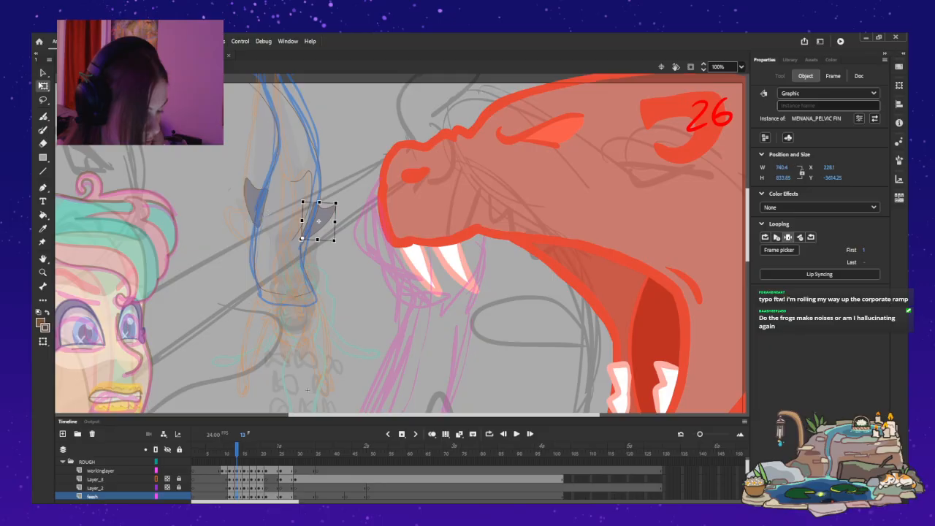
double_click(317, 219)
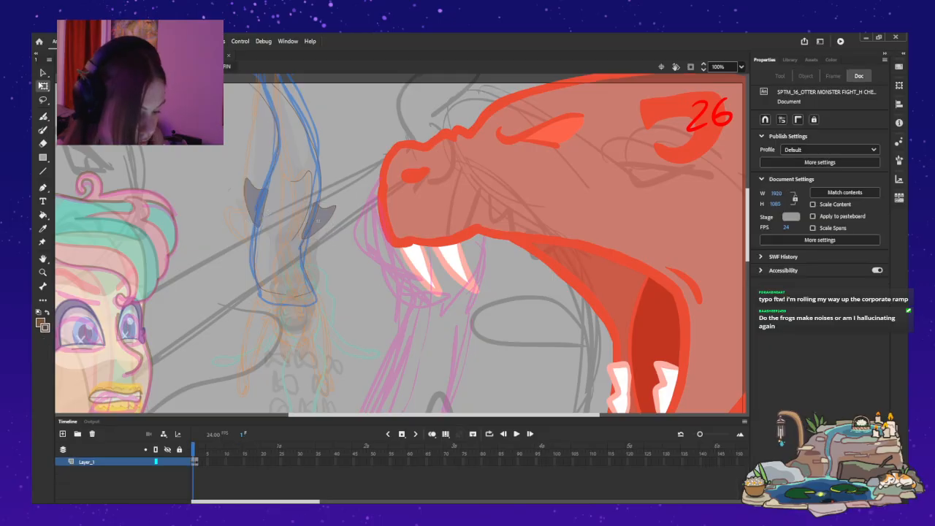
double_click(354, 251)
left_click_drag(319, 220, 318, 222)
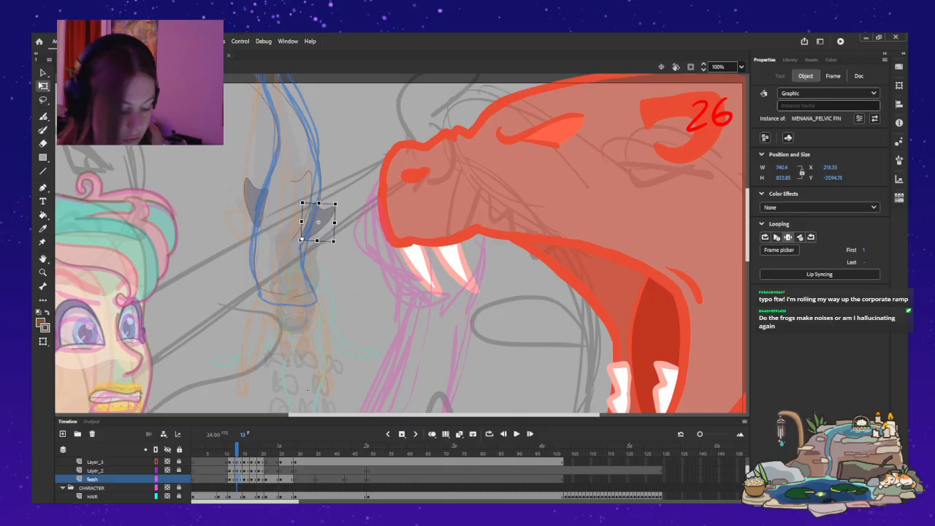
Adjust the left pelvic fin at frame 15 and nudge it right and up against the tail.
key("period")
key("period")
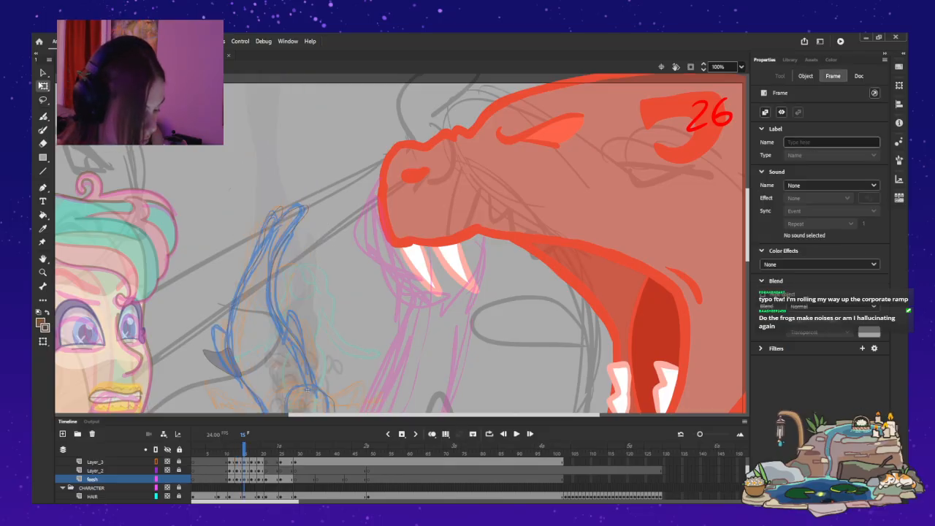
key("Escape")
scroll(400, 244, "down", 2)
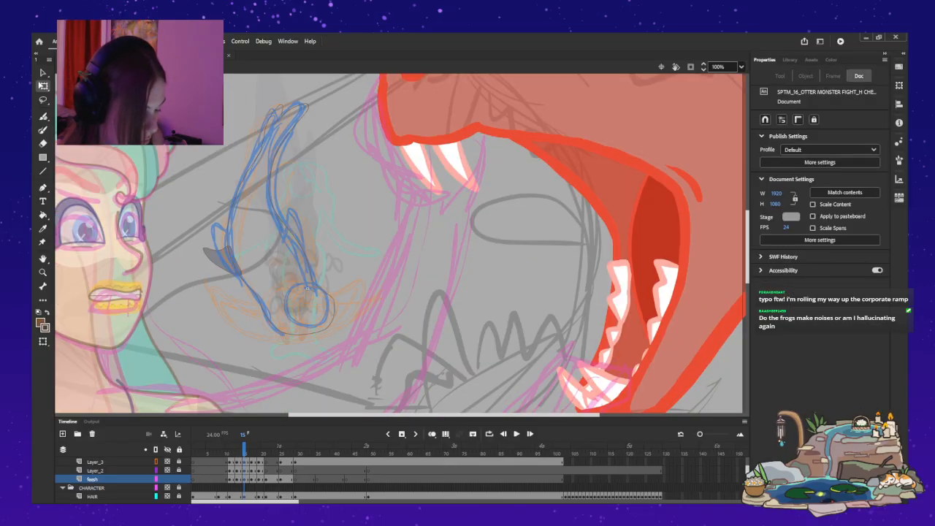
left_click(220, 259)
mouse_move(221, 260)
left_mouse_down()
mouse_move(231, 276)
mouse_move(209, 264)
left_mouse_up()
key("Right")
key("Right")
key("Right")
key("Right")
key("Up")
Flip back and forth through the frames up to 22 to compare the pelvic fin positions.
key("period")
key("period")
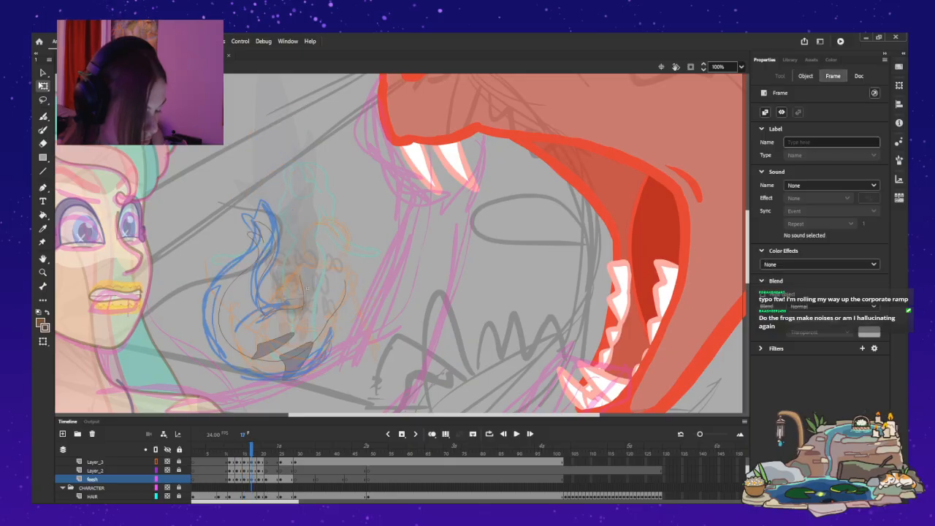
key("period")
key("period")
key("period")
key("period")
key("comma")
key("comma")
key("comma")
key("comma")
key("period")
key("period")
key("period")
key("period")
key("period")
key("period")
key("period")
key("period")
key("period")
key("period")
key("period")
key("period")
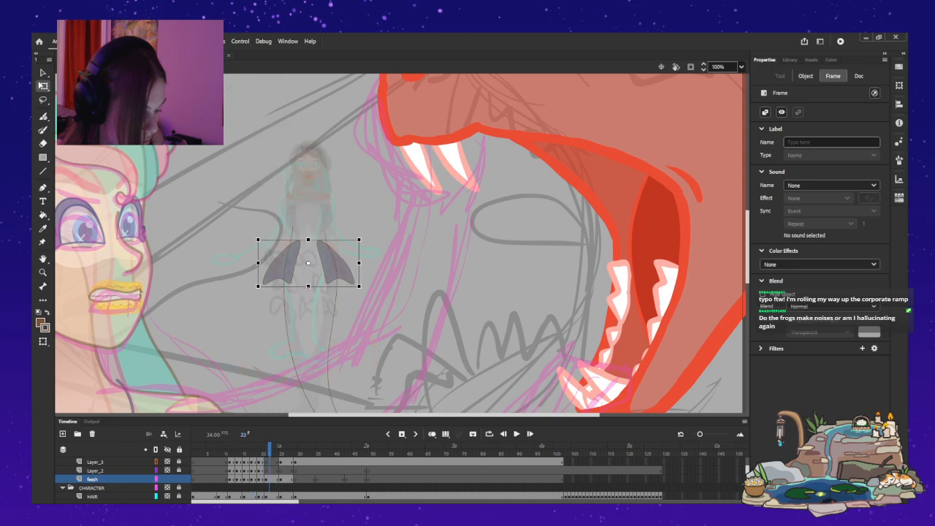
Step through the dive from frame 11 to frame 33 to review the fin motion, ending with the whole stage in view.
key("comma")
key("comma")
key("comma")
key("comma")
key("comma")
key("comma")
key("comma")
key("comma")
key("comma")
key("comma")
key("comma")
key("comma")
key("comma")
key("comma")
key("comma")
key("comma")
key("comma")
key("comma")
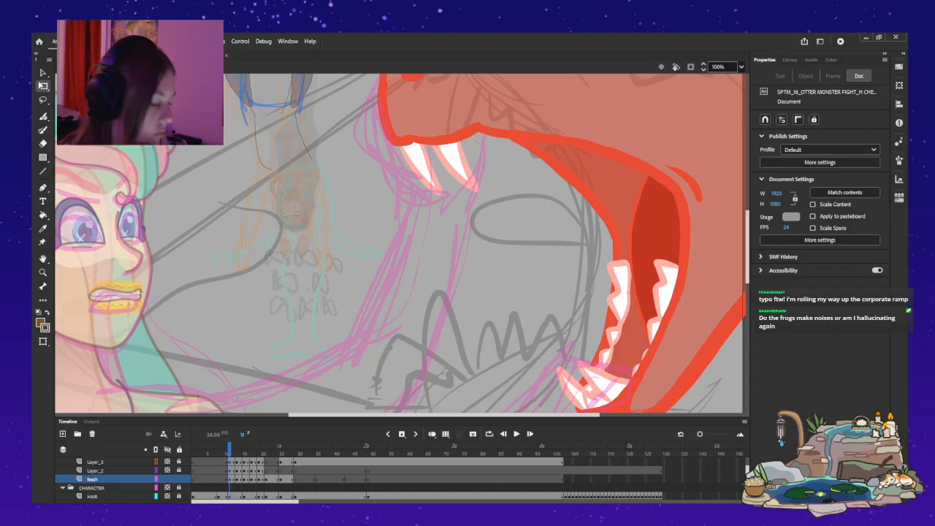
key("comma")
key("period")
key("period")
key("period")
key("period")
key("period")
key("period")
key("period")
key("period")
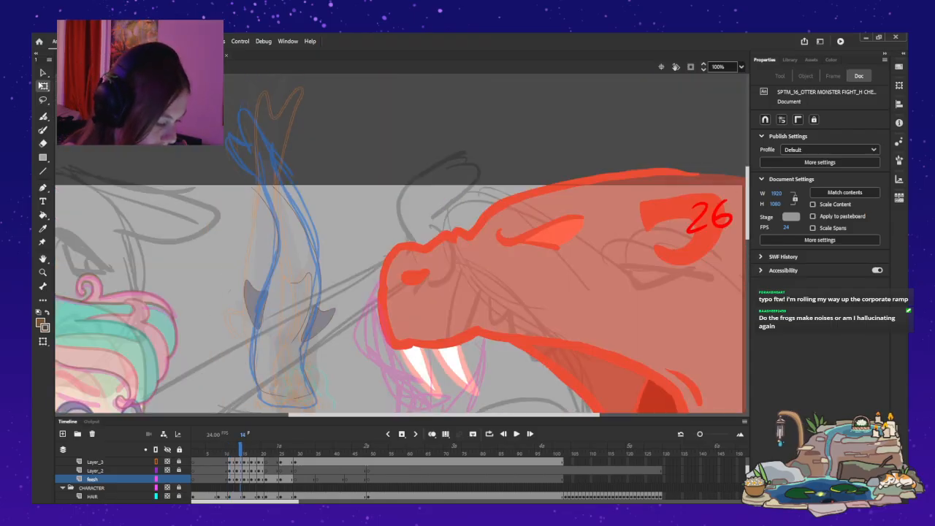
key("period")
key("period")
key("period")
key("period")
key("period")
key("period")
key("period")
key("period")
key("period")
key("period")
key("period")
key("period")
key("period")
key("period")
key("period")
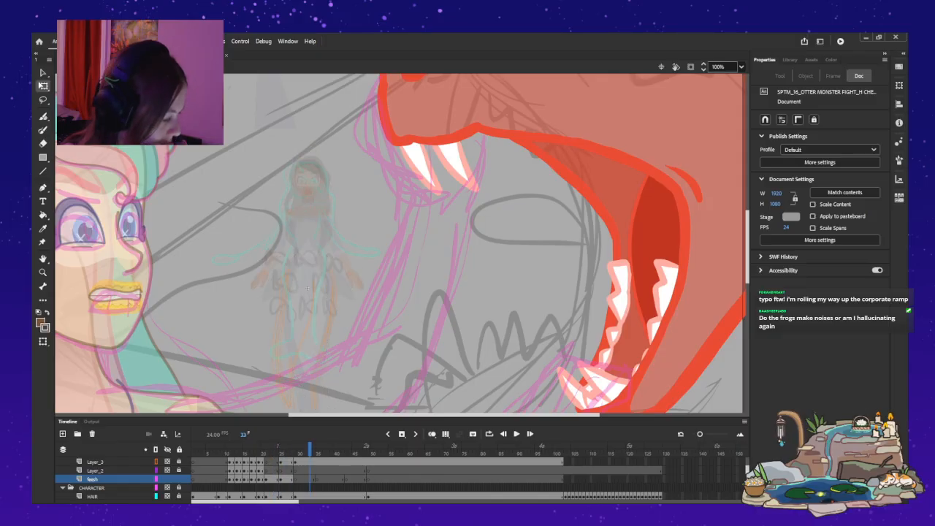
key("ctrl+2")
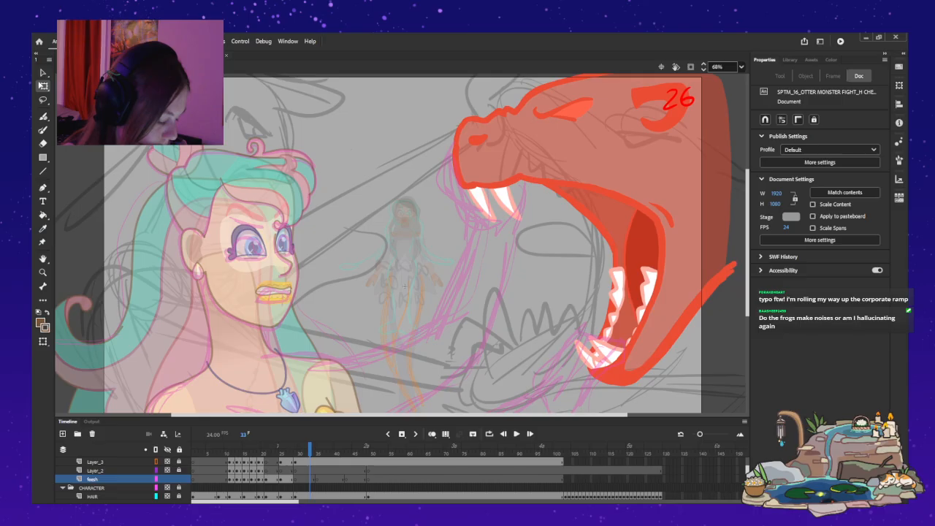
Play the dive repeatedly from frame 9 on workinglayer to review the tail and fin motion.
scroll(400, 479, "up", 1)
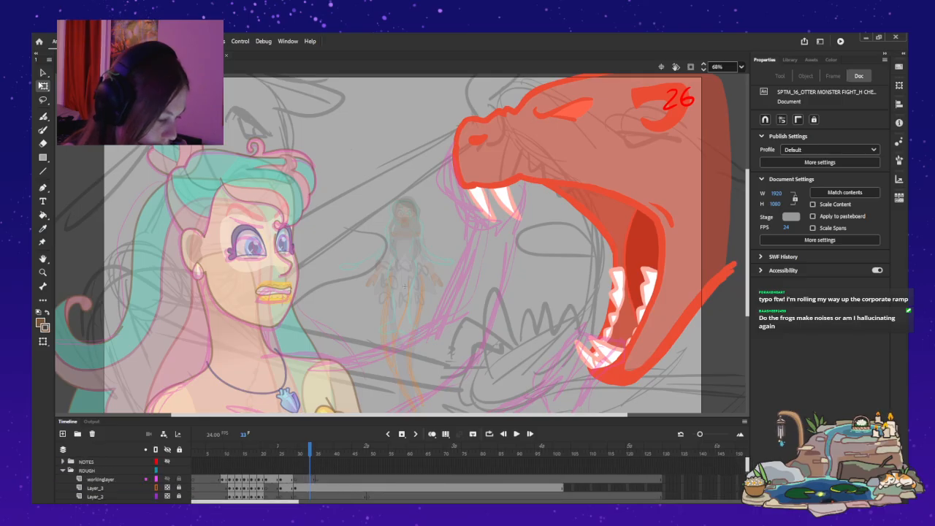
left_click(223, 479)
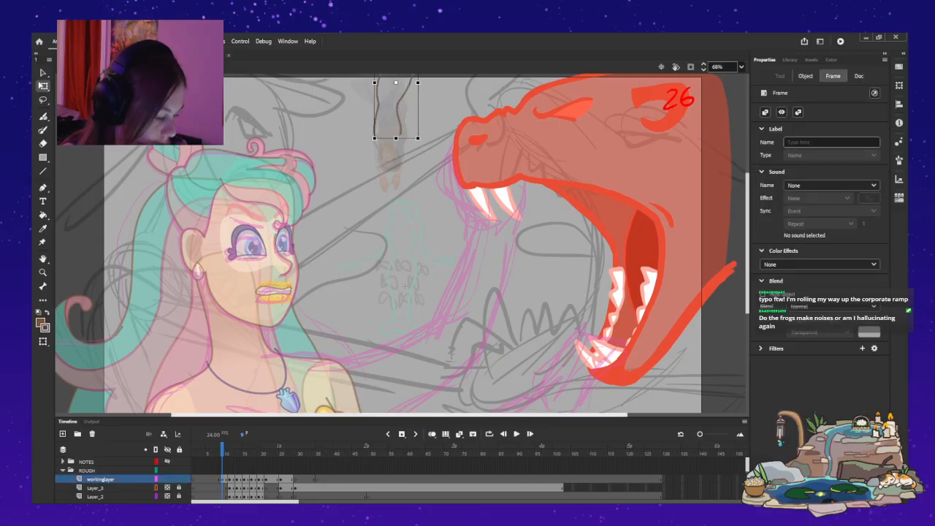
left_click(516, 434)
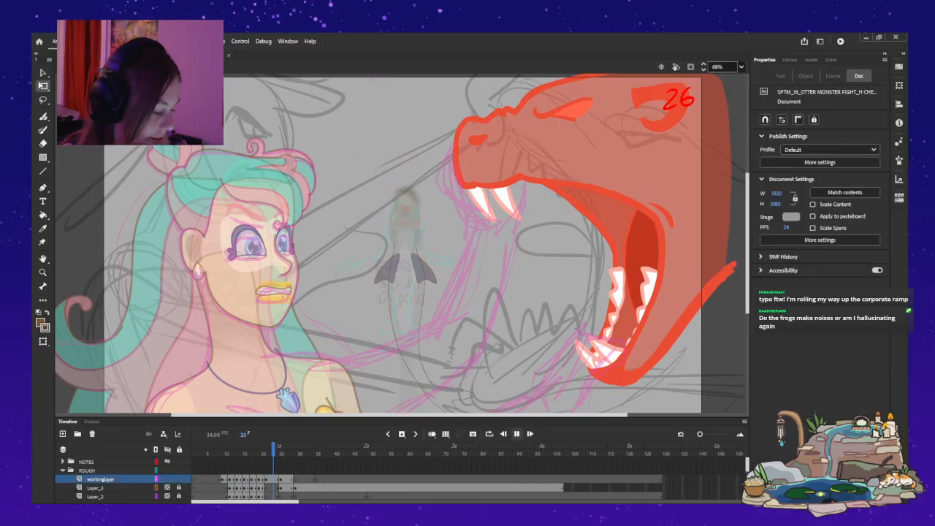
left_click(516, 434)
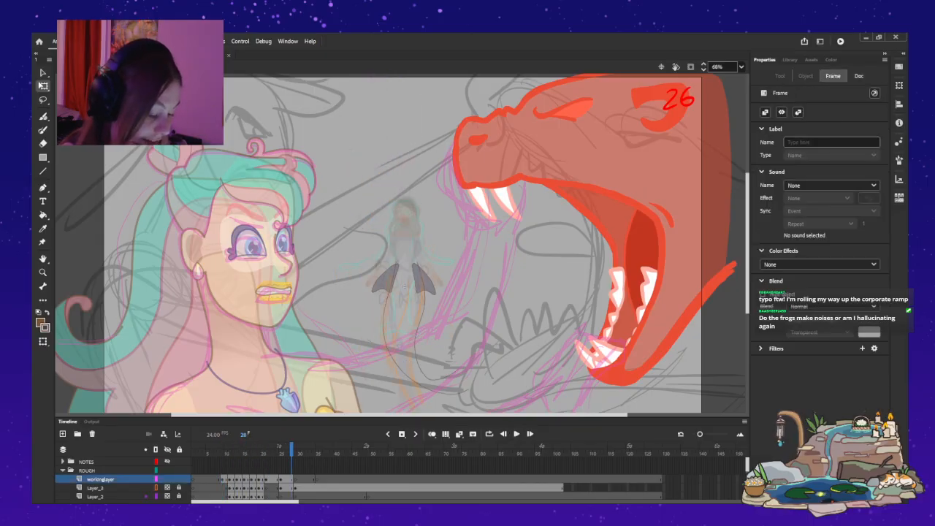
left_click(223, 479)
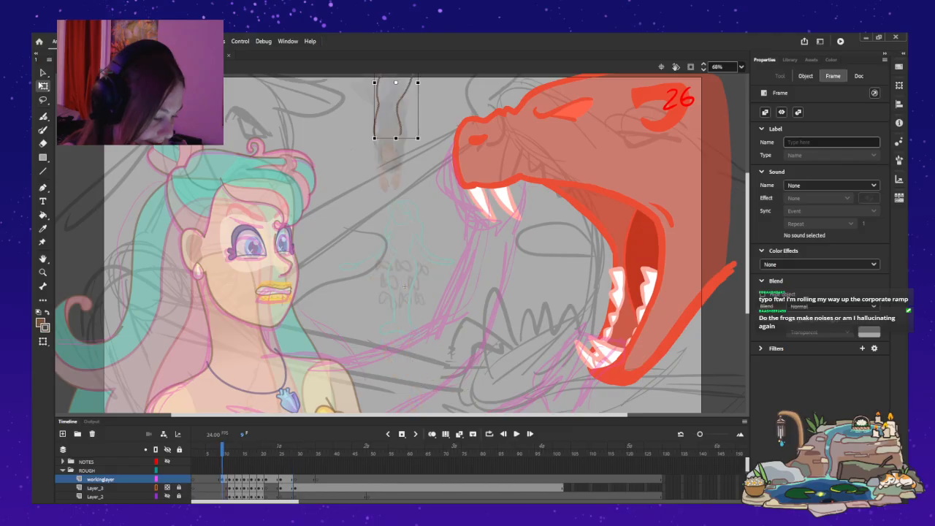
key("Return")
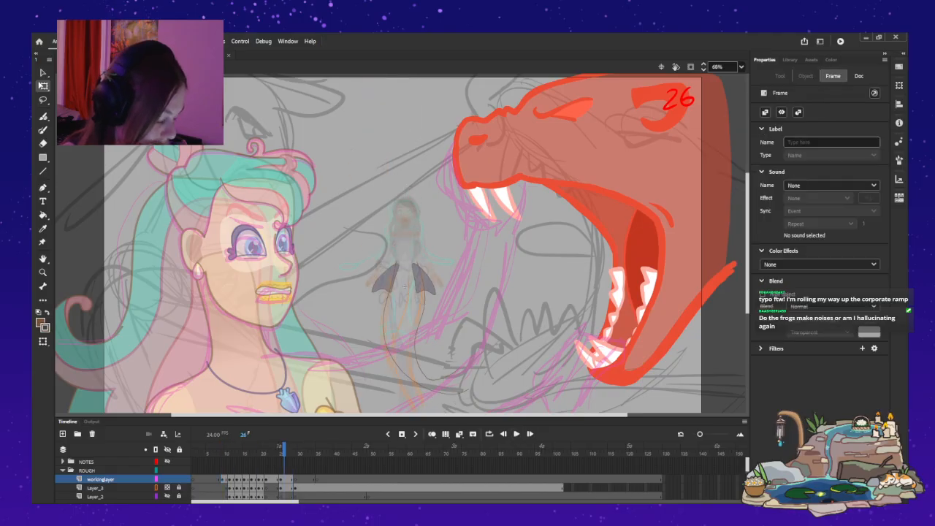
left_click(222, 479)
left_click(516, 434)
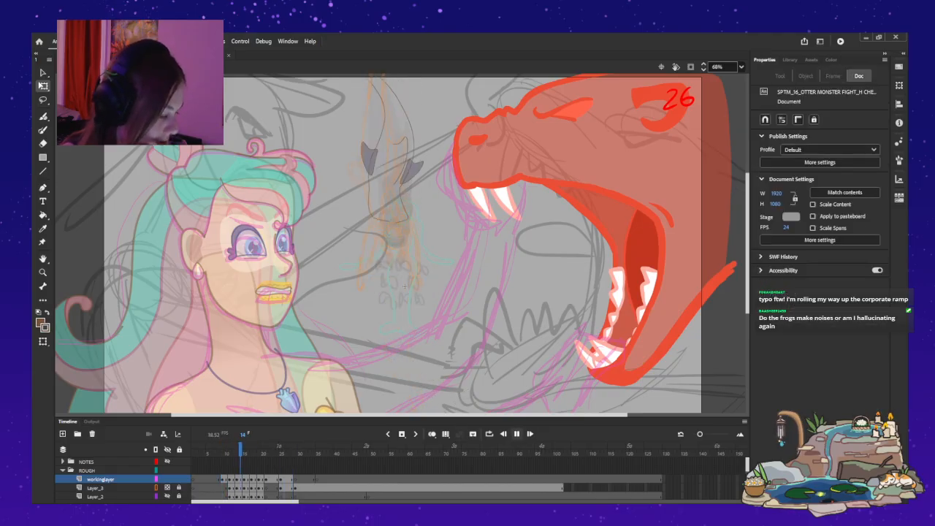
key("Return")
Flip back and forth between frames 9 and 12 to compare the body outline with the following finned tail pose.
left_click_drag(278, 451, 233, 451)
key("period")
key("comma")
key("comma")
key("comma")
key("comma")
key("comma")
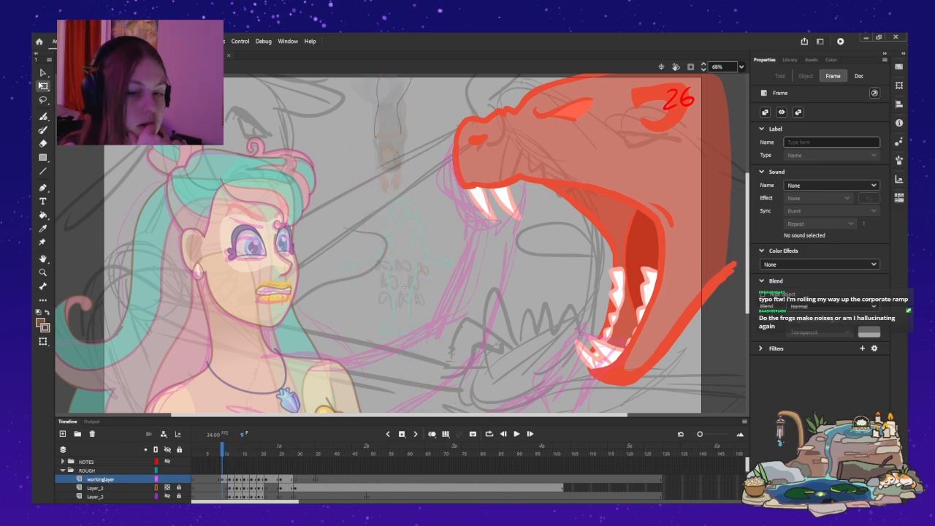
key("period")
key("period")
key("period")
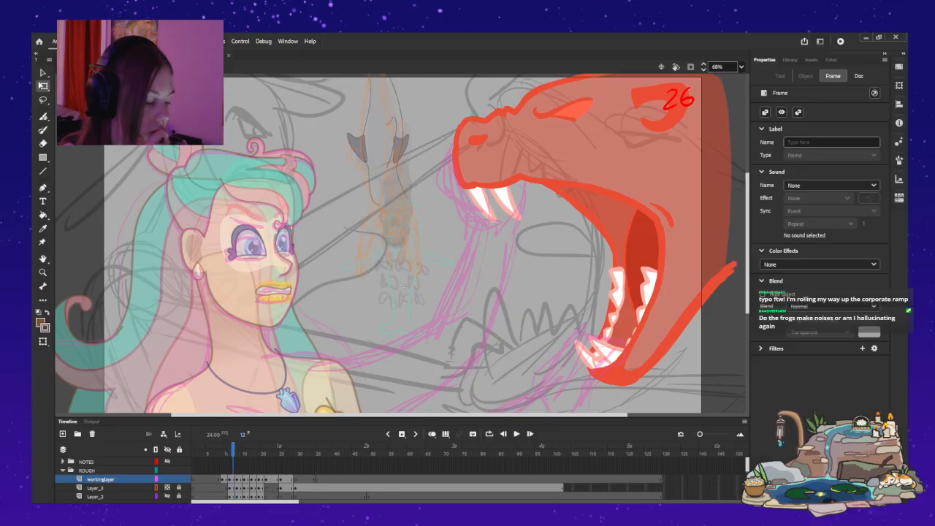
key("comma")
Clear the body outline from frame 10 on workinglayer and turn on onion skinning around the mermaid's tail.
key("comma")
key("period")
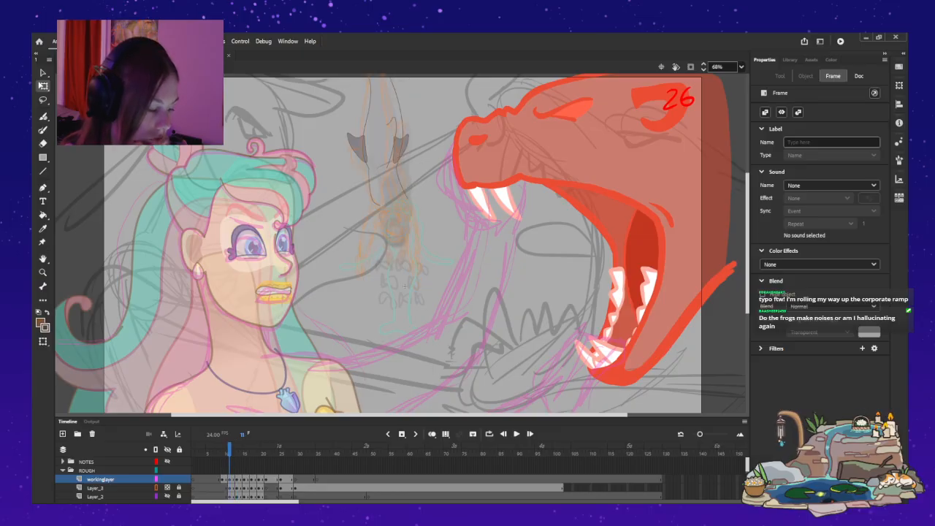
key("comma")
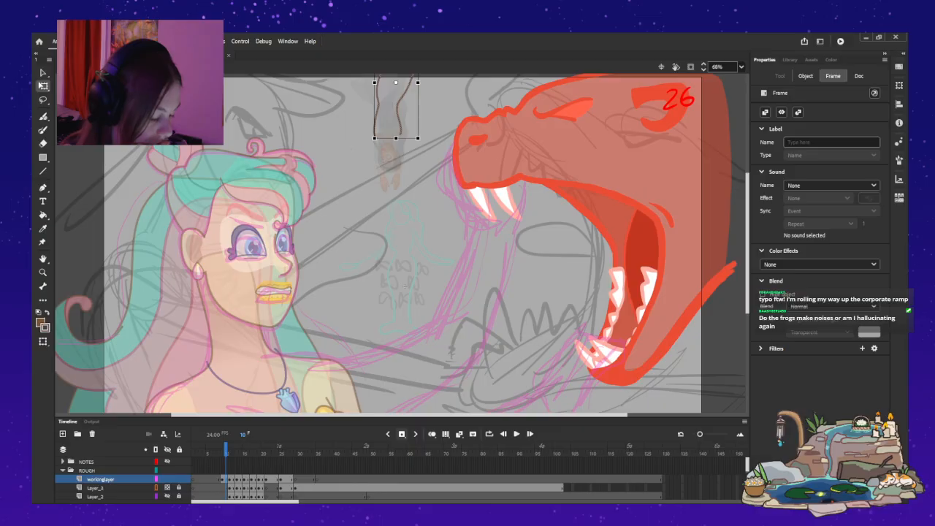
key("Delete")
scroll(405, 285, "up", 2)
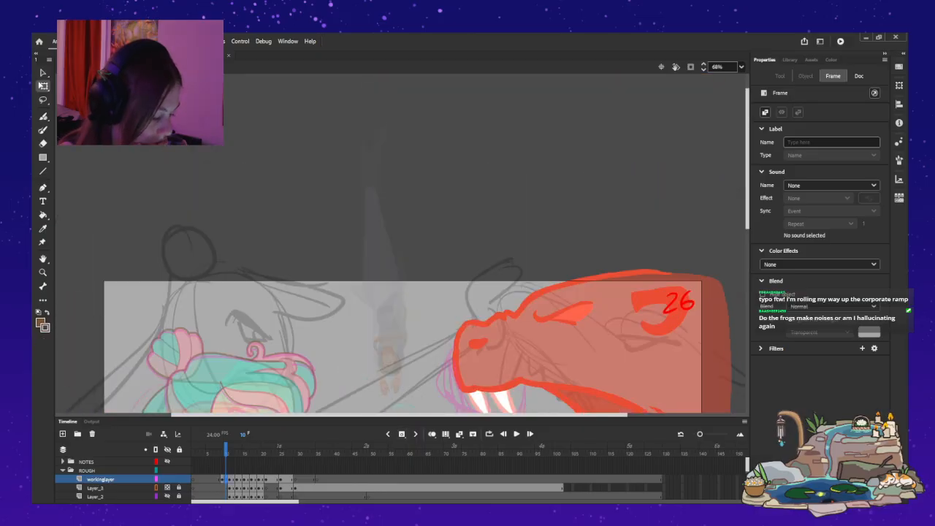
left_click(432, 434)
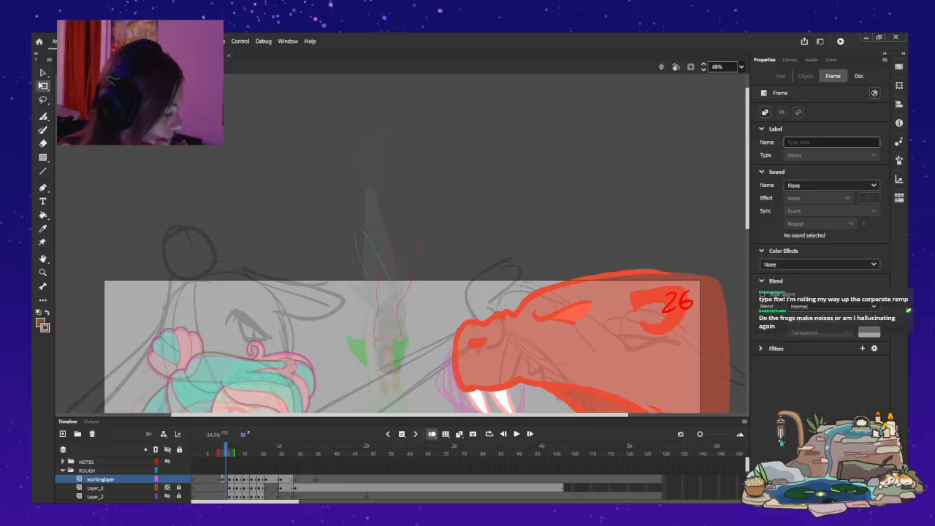
key("ctrl+=")
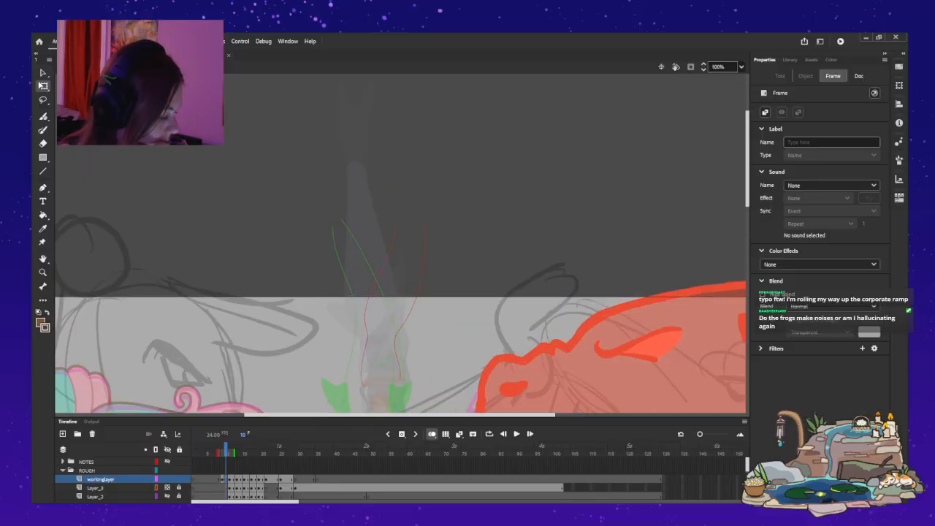
scroll(400, 244, "down", 1)
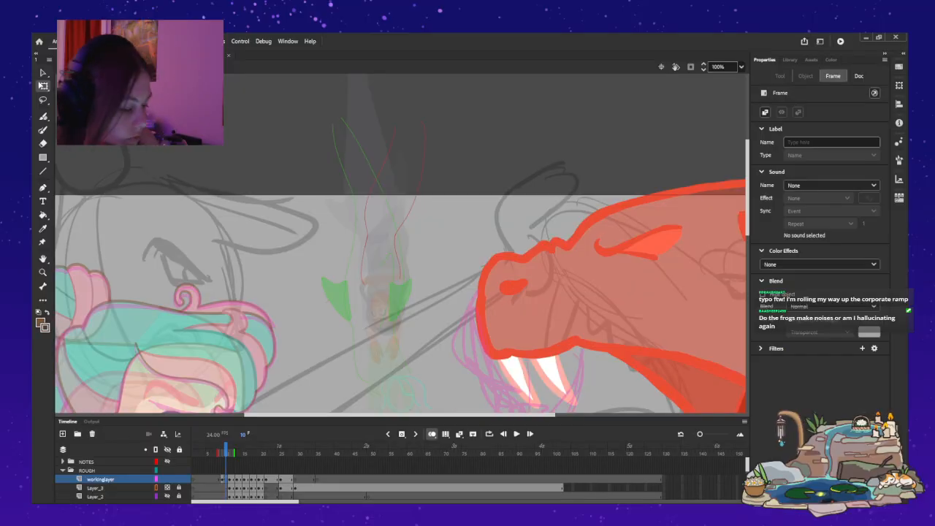
Paint a new outline of the diving mermaid's hips and curved tail at frame 10, using the Paint Brush and the neighbouring poses as guides.
key("y")
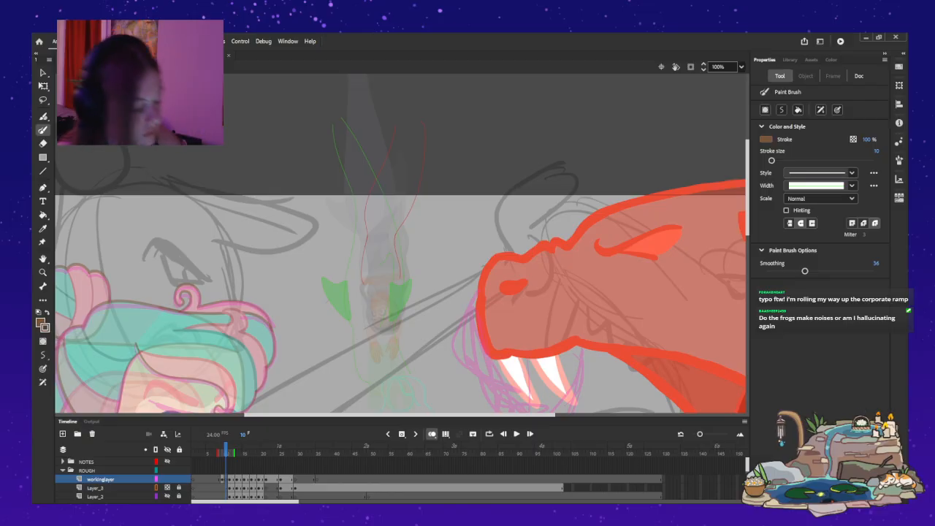
key("period")
key("period")
key("period")
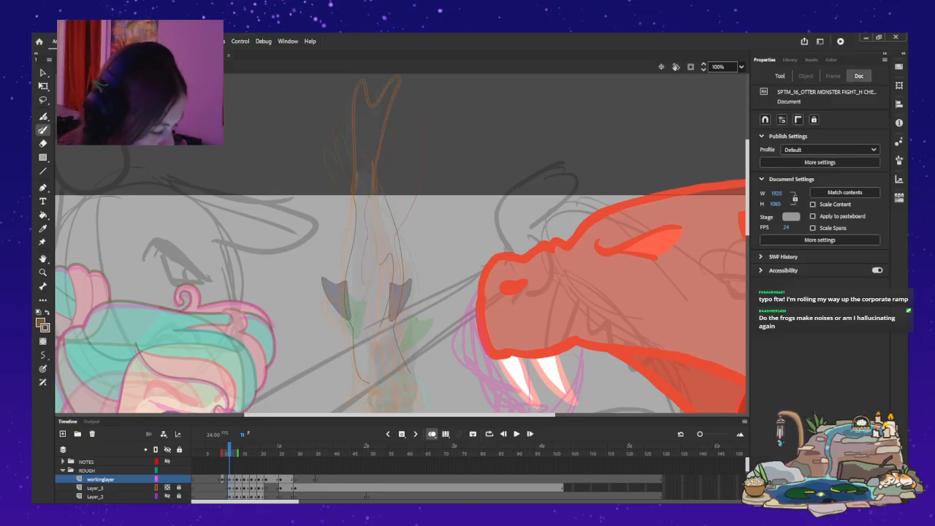
key("comma")
key("comma")
key("comma")
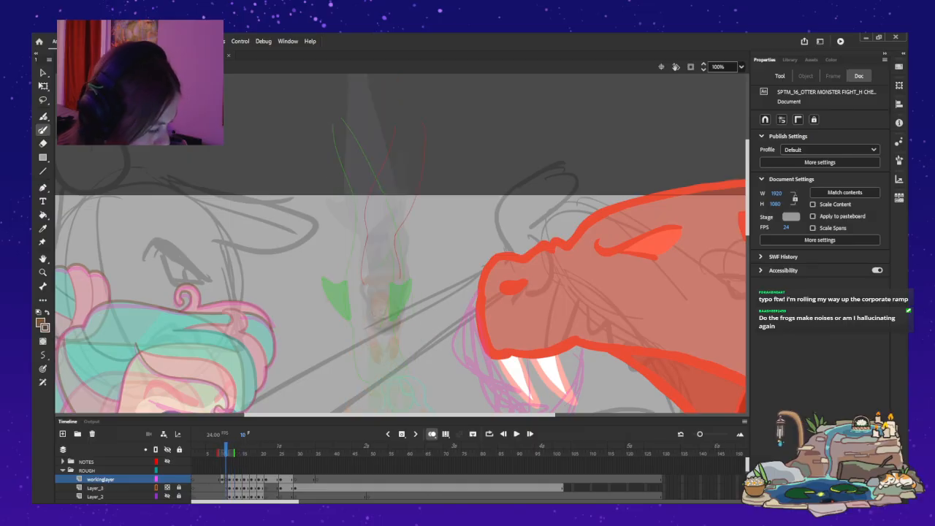
left_click_drag(337, 212, 337, 233)
key("ctrl+z")
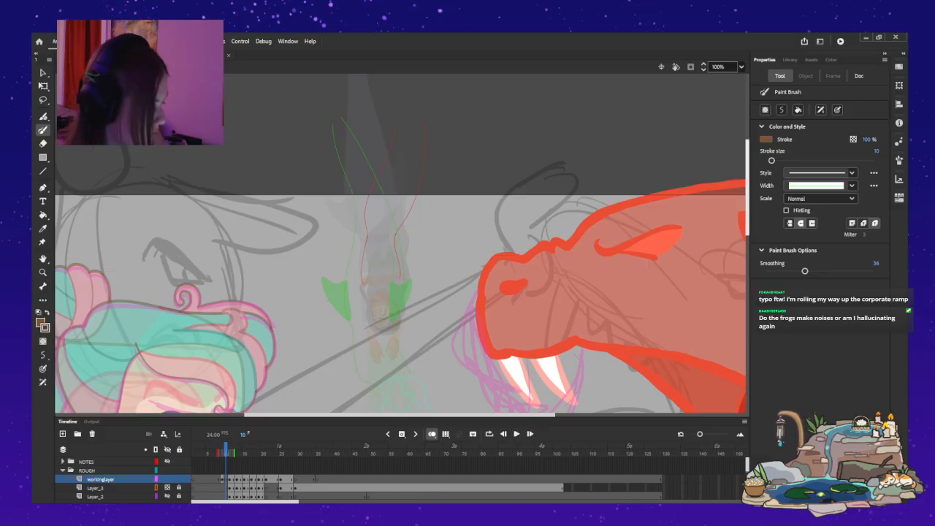
scroll(402, 274, "up", 2)
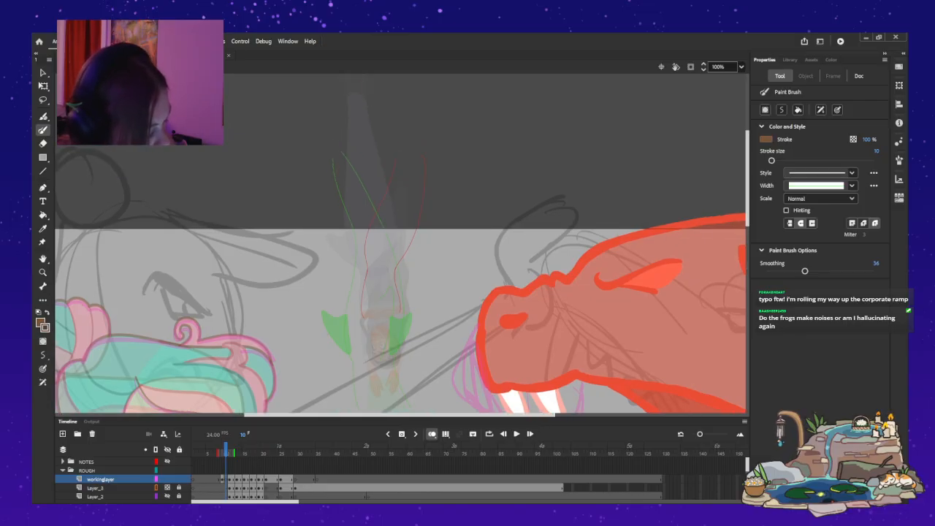
left_click_drag(348, 252, 366, 275)
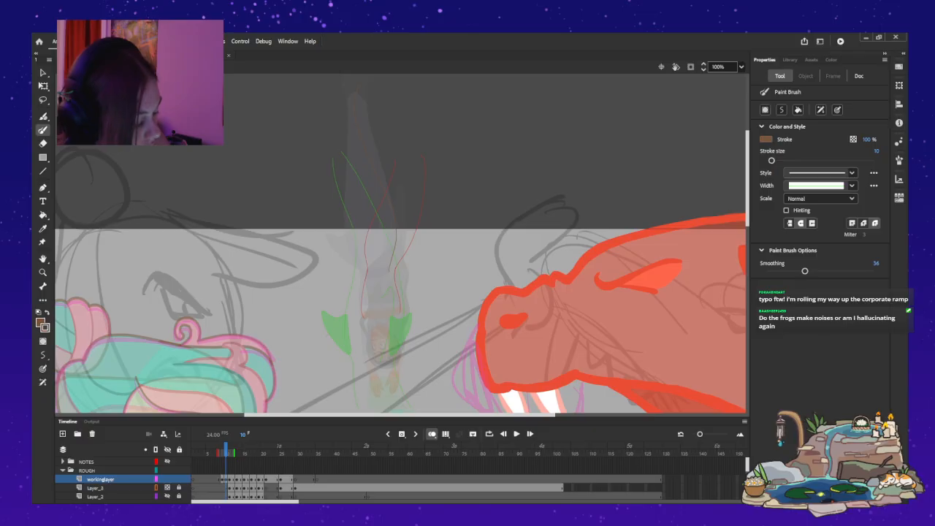
left_click_drag(342, 256, 363, 274)
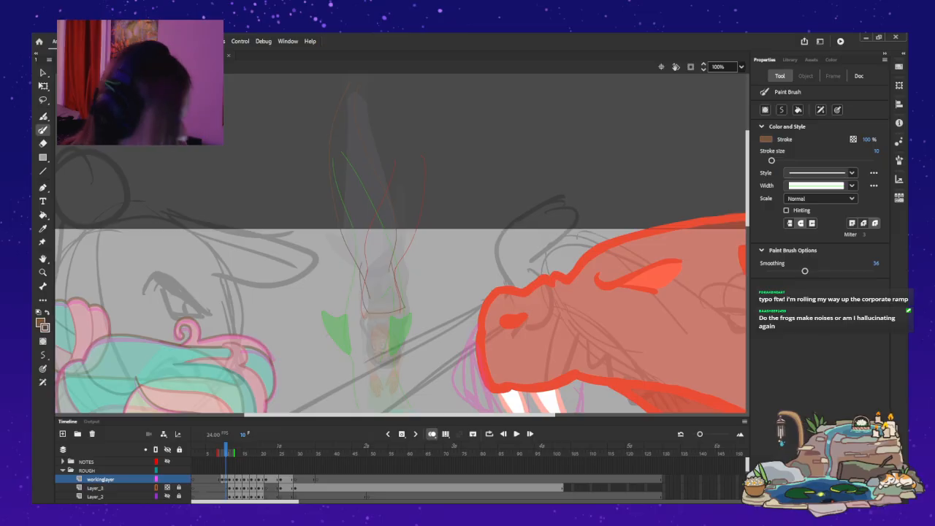
key("v")
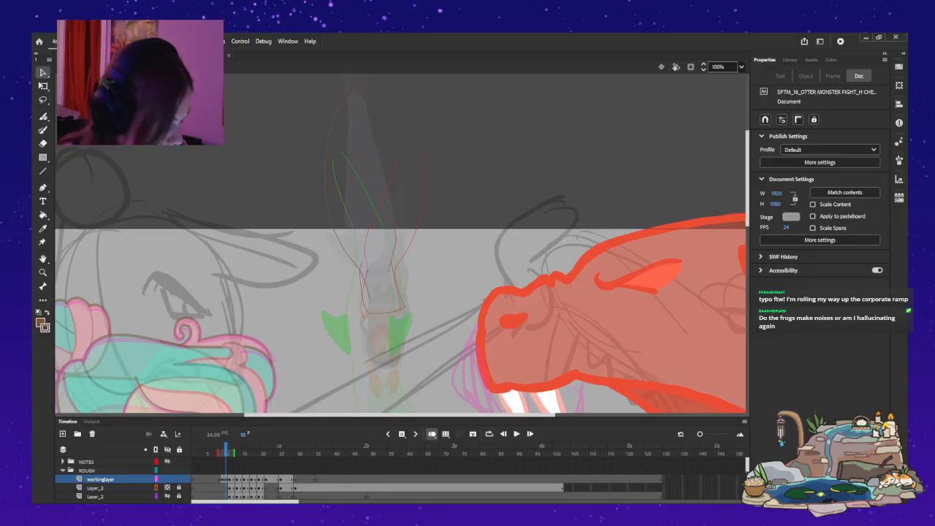
Turn off onion skinning and flip through frames 10 to 15 to check the new tail outline against the following poses.
key("alt+shift+o")
key(".")
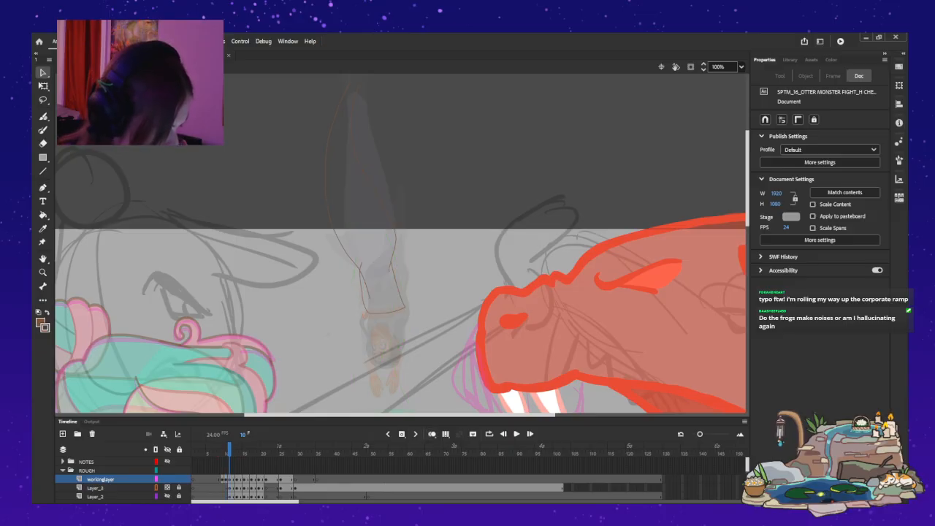
key(".")
key(".")
key(".")
key(".")
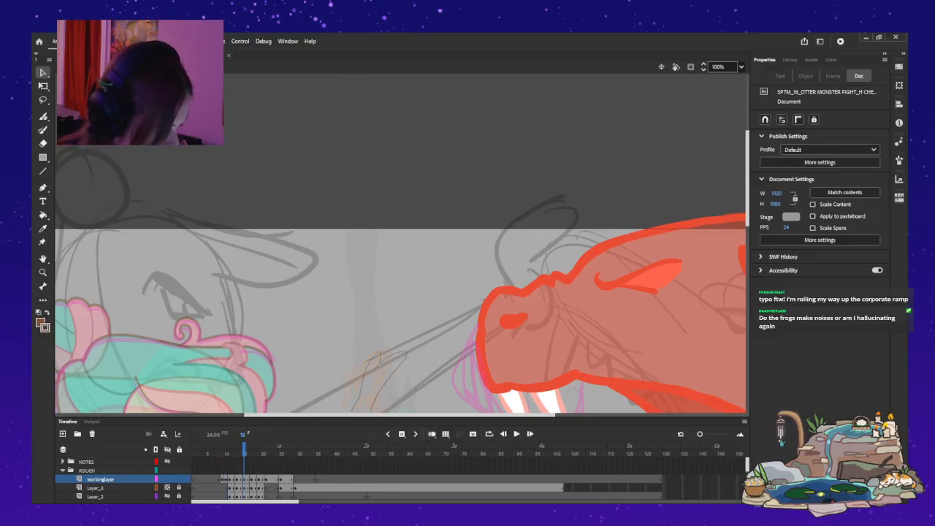
key(".")
key(".")
key(".")
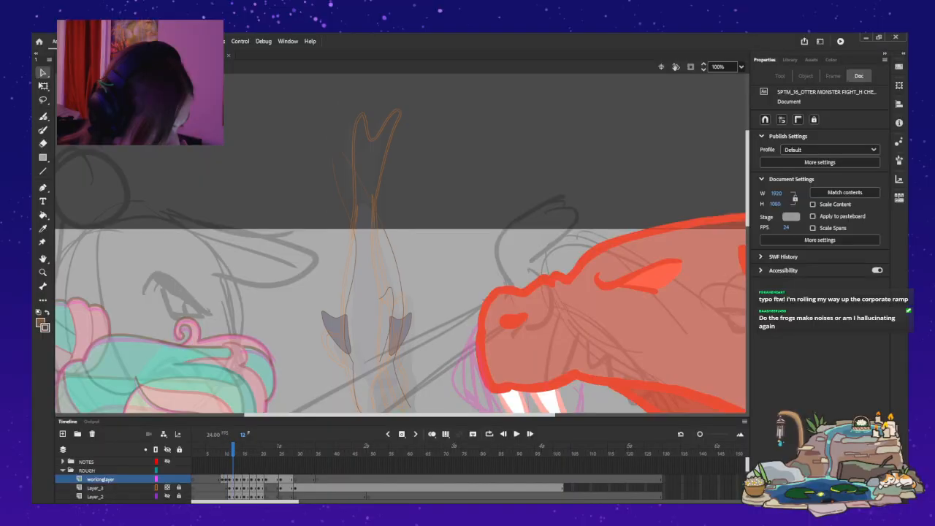
key(".")
key(".")
key(".")
key(".")
key(".")
key(".")
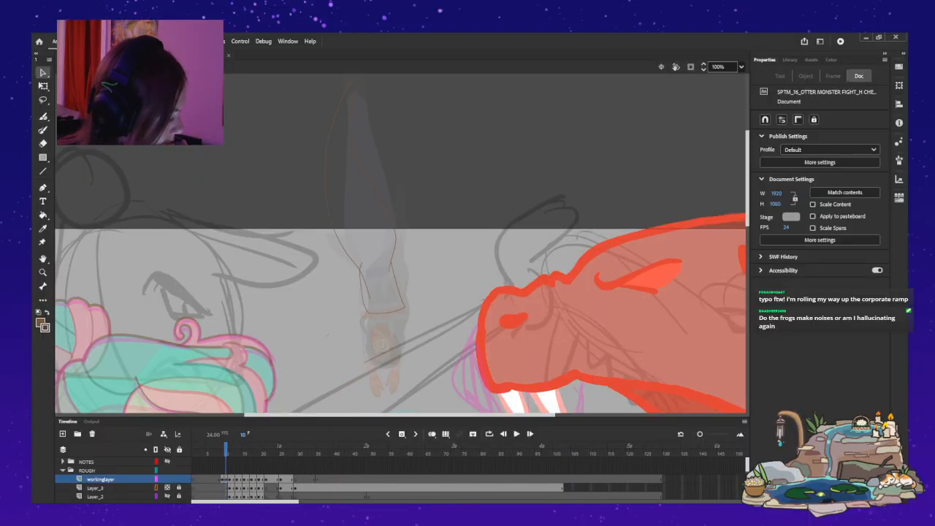
Fit the whole stage in view and play the dive from frame 10 to review the new outline in motion.
key("ctrl+2")
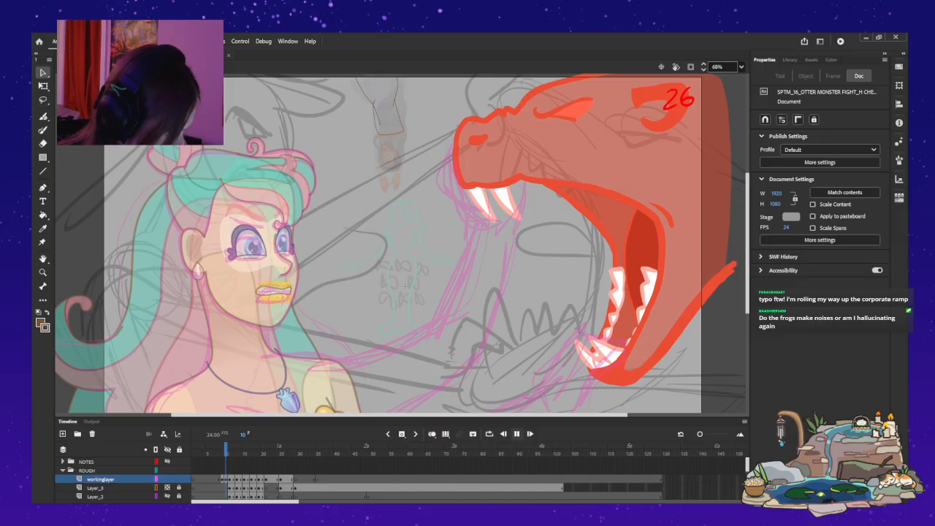
key(".")
key(".")
key(".")
key(".")
key(".")
key(".")
key(".")
key(".")
key(".")
key(".")
key(".")
key(".")
key(".")
key(".")
key(".")
key(".")
key("Return")
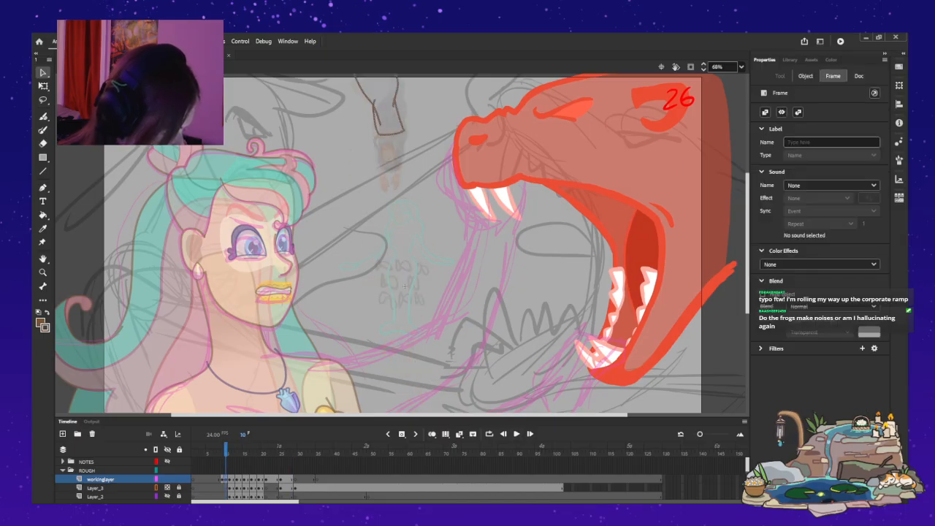
key("Return")
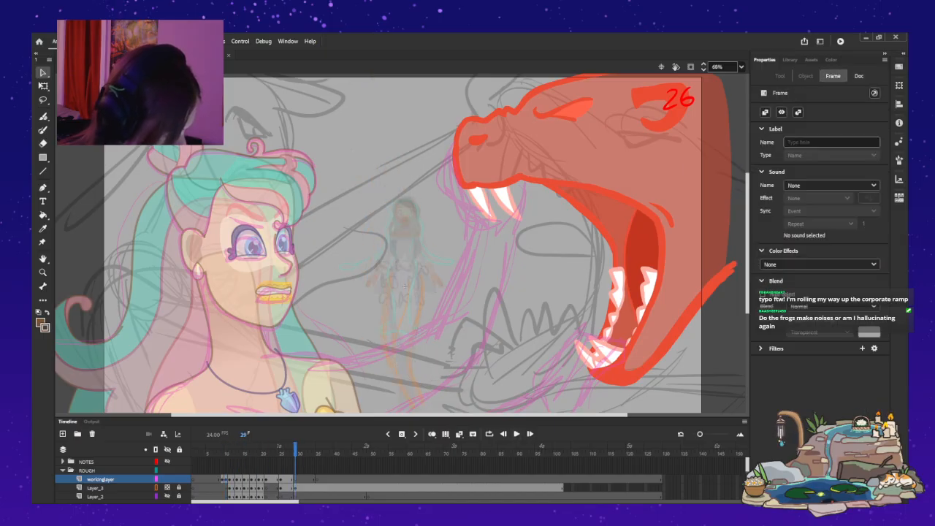
Flip through the dive between frames 9 and 25 to examine how the frame 10 drawing fits, ending at frame 10.
key(".")
key(".")
key(".")
key(".")
key(".")
key(".")
key(".")
key(".")
key(".")
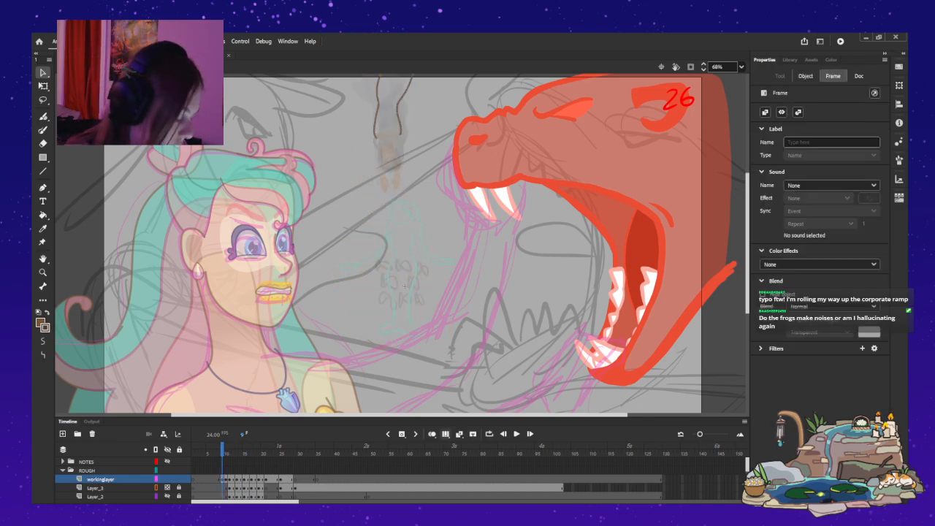
key(".")
key(".")
key(".")
key(".")
key(".")
key(".")
key(".")
key(".")
key(".")
key(".")
key(".")
key(".")
key(".")
key(".")
key(".")
key(".")
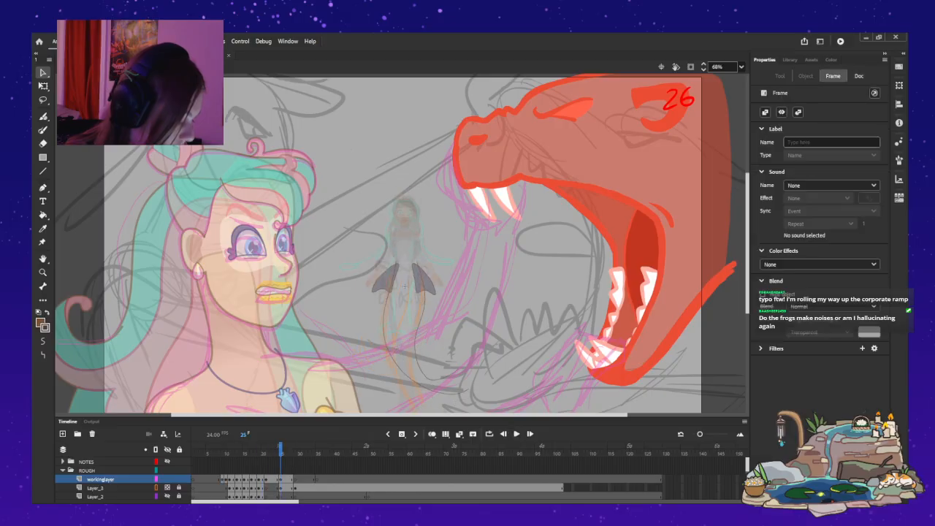
key(".")
key(".")
key(".")
key(".")
key(".")
key(".")
key(".")
key(".")
key(".")
key(".")
key(".")
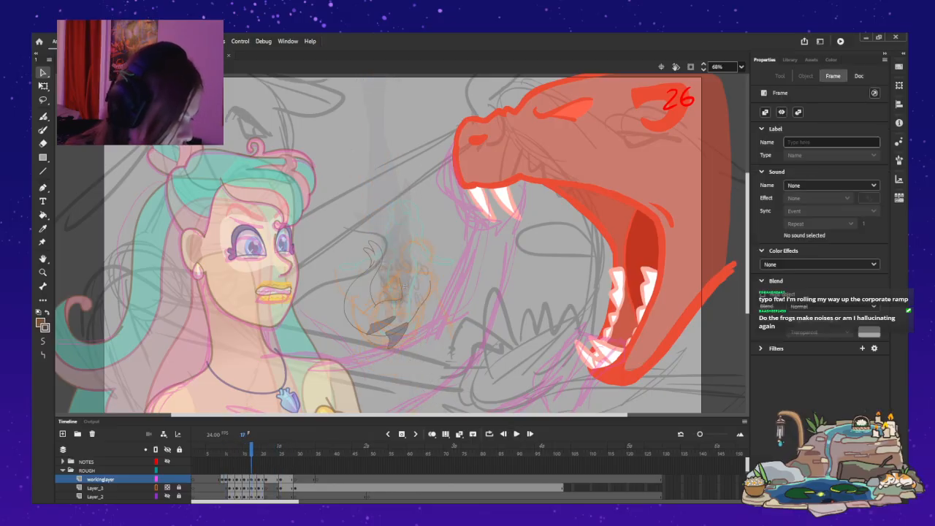
key(".")
key(".")
key(".")
key(".")
key(".")
key(".")
key(".")
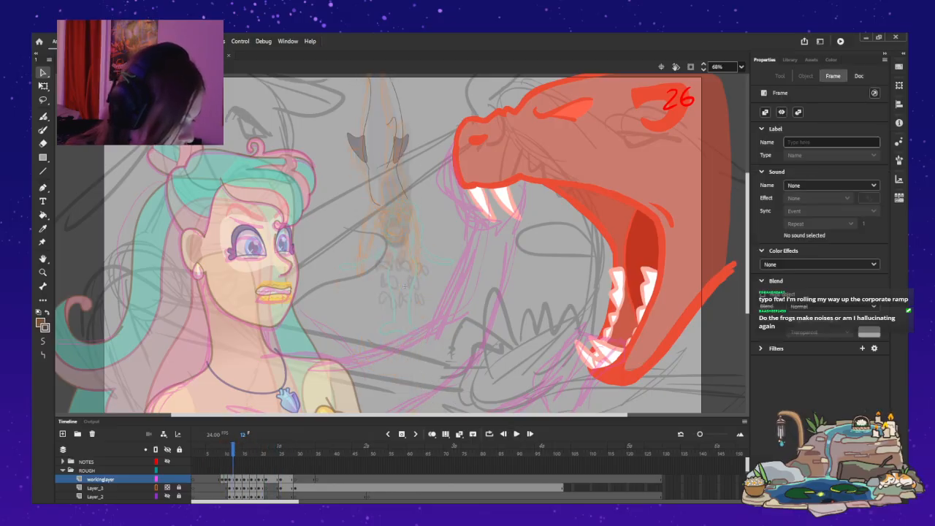
key(".")
key(".")
key(".")
key(".")
key(".")
key(".")
key(".")
key(".")
key(".")
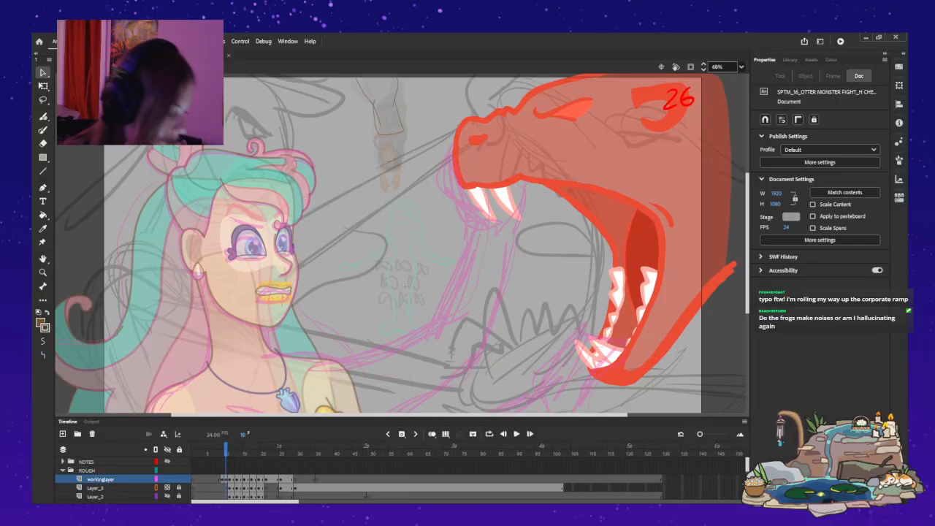
Delete the whole outline of the diving mermaid's hips and tail from the workinglayer drawing at frame 10.
scroll(405, 286, "up", 5)
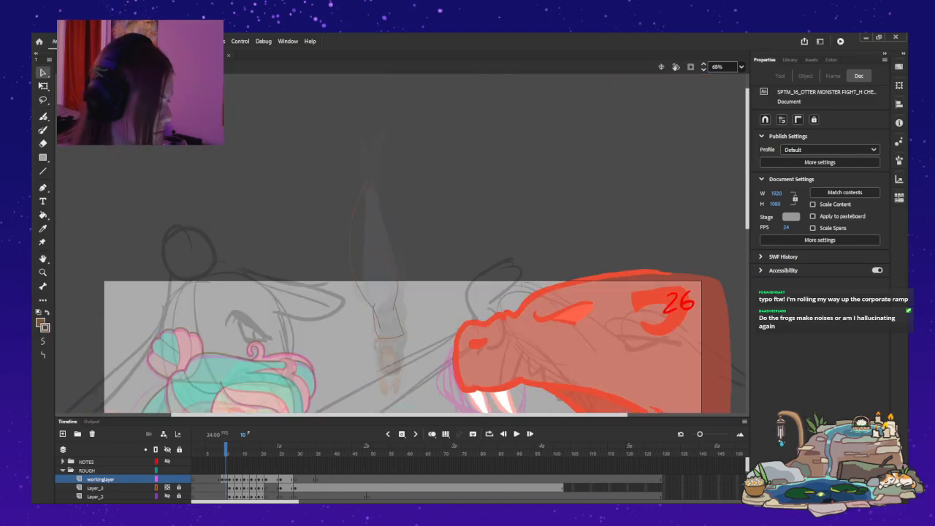
key("ctrl+=")
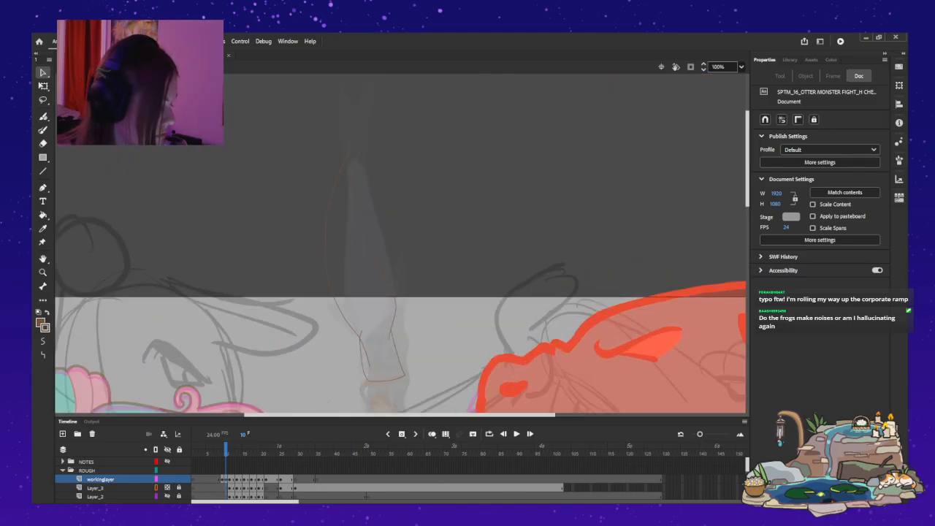
left_click(374, 255)
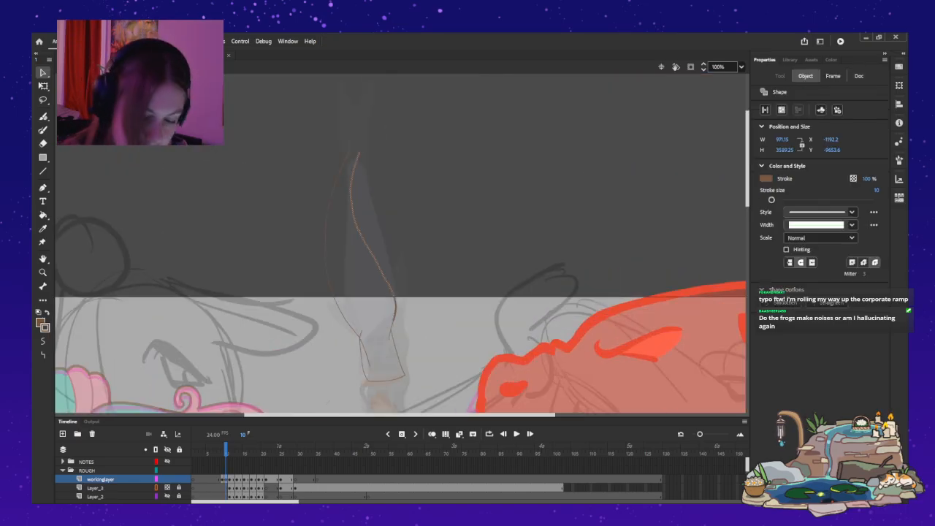
key("Delete")
left_click(395, 316)
key("Delete")
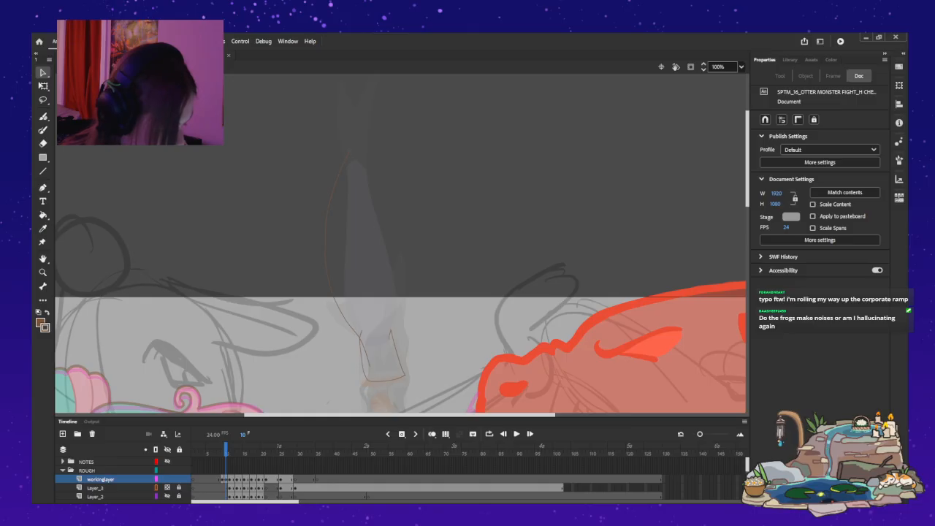
left_click(225, 480)
key("Delete")
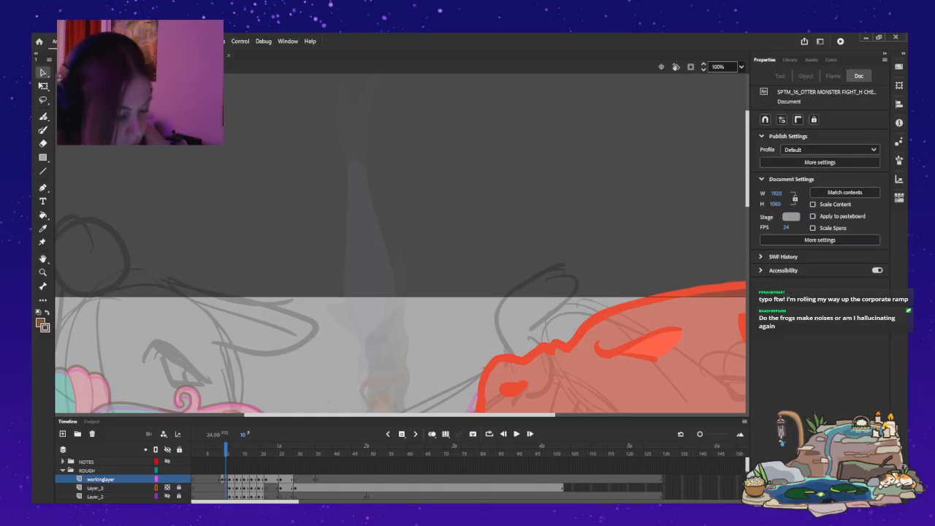
Paint new curved lines for both sides of the mermaid's hips and tail at frame 10, comparing them with frame 11.
key("y")
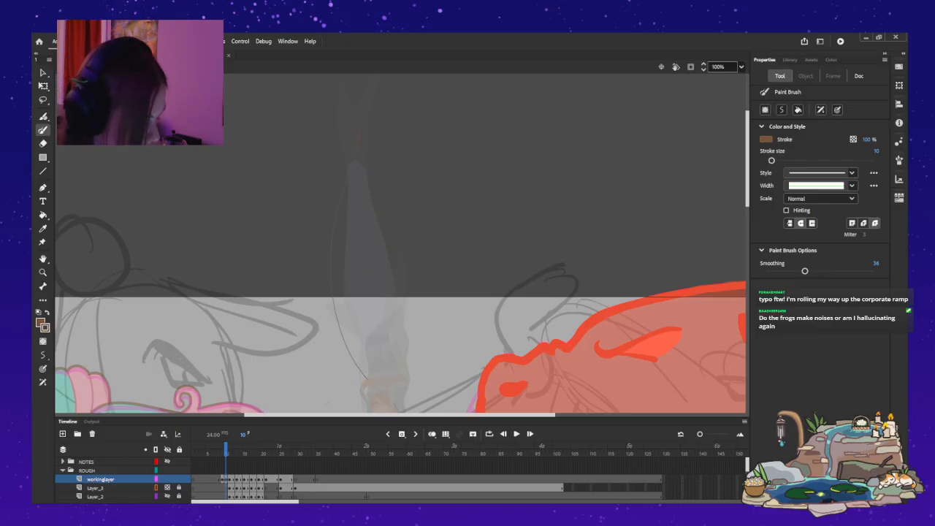
left_click_drag(357, 146, 367, 379)
key("period")
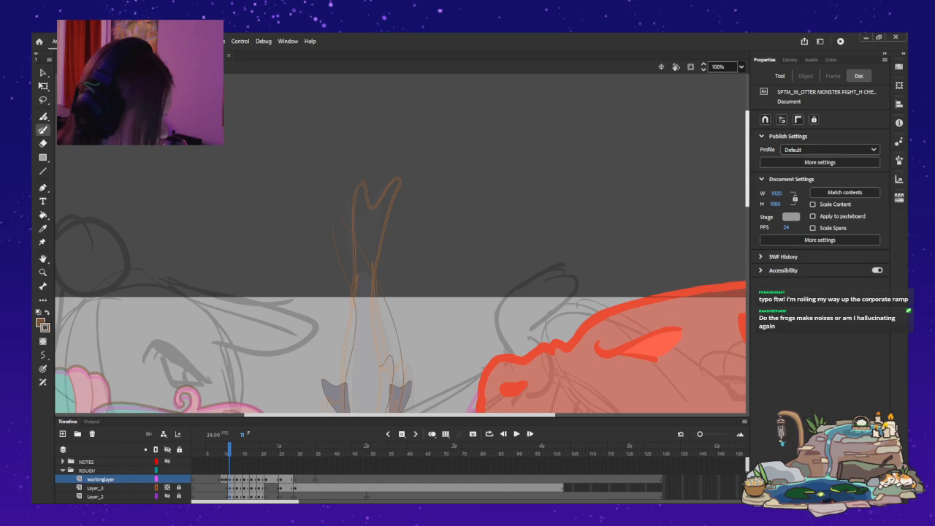
left_click_drag(747, 159, 747, 174)
scroll(401, 244, "down", 1)
key("comma")
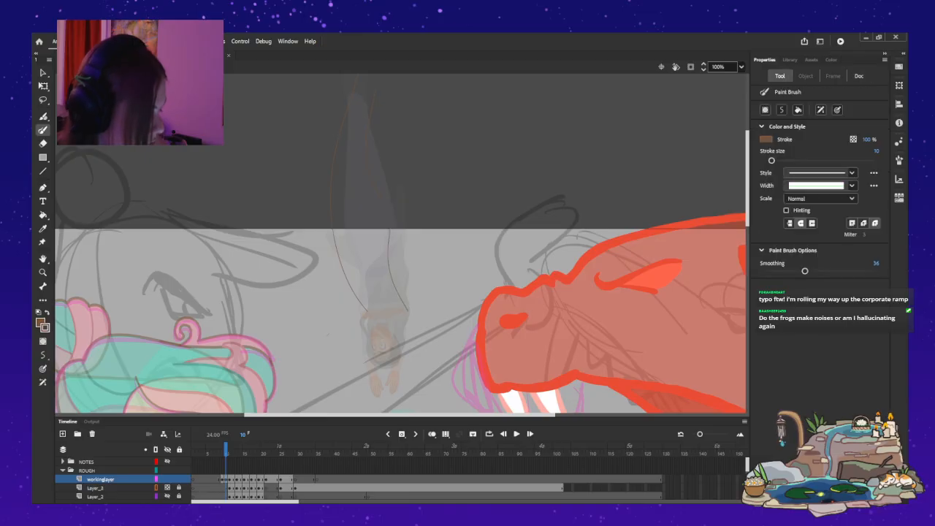
Flip back and forth between frames 10 and 15 to examine how the new tail curves flow into the following poses.
key("period")
key("period")
key("period")
key("period")
key("comma")
key("comma")
key("comma")
key("comma")
key("period")
key("period")
key("period")
key("period")
key("period")
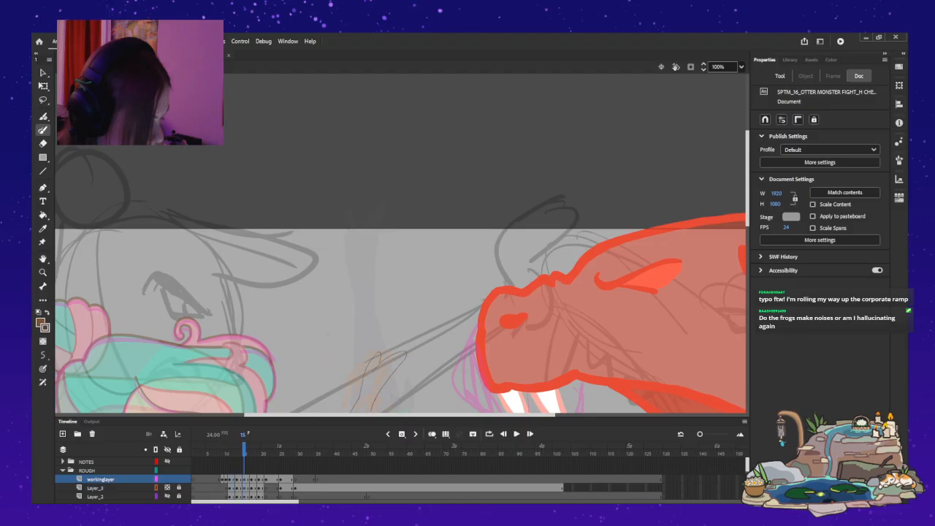
key("comma")
key("comma")
key("comma")
key("comma")
key("comma")
key("period")
key("period")
key("period")
key("period")
key("period")
key("period")
key("comma")
key("comma")
key("comma")
key("comma")
key("comma")
key("comma")
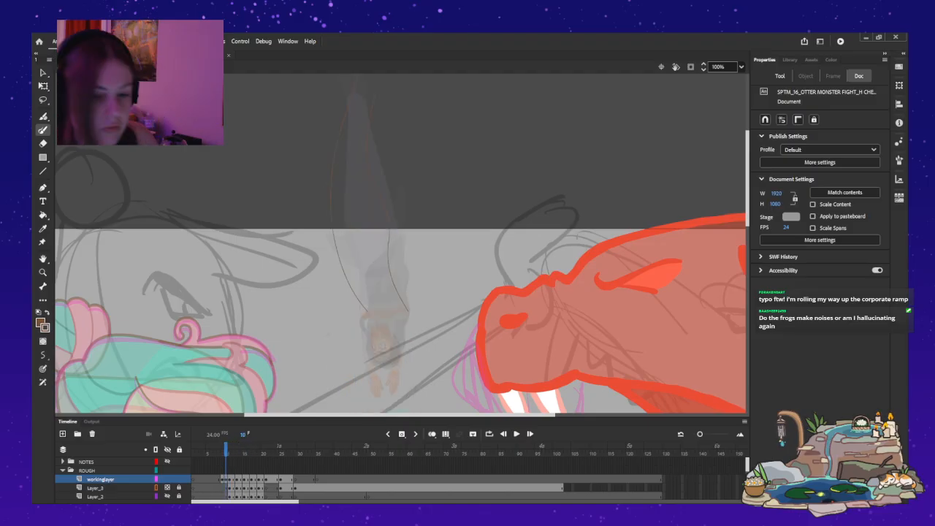
Delete the bunched anchor points midway along the right-hand tail line at frame 10 to smooth out its kink.
key("v")
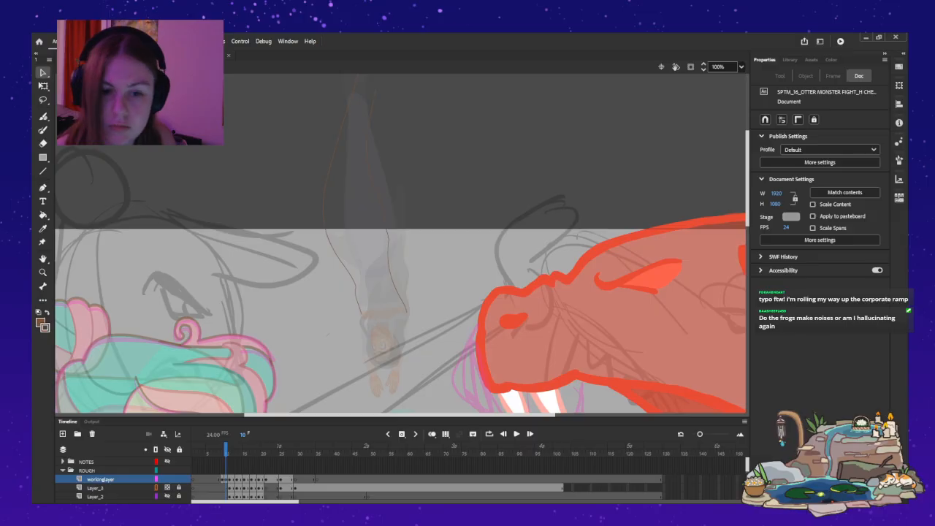
left_click(373, 187)
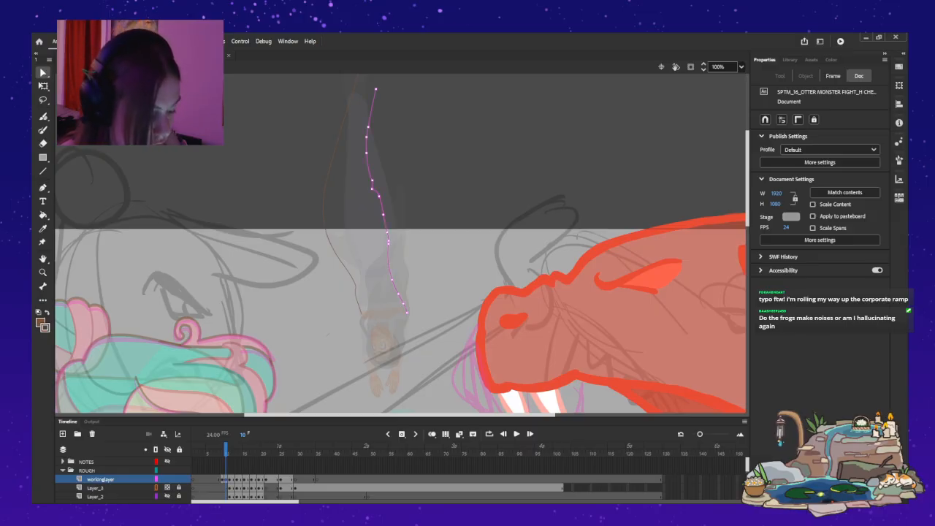
key("Delete")
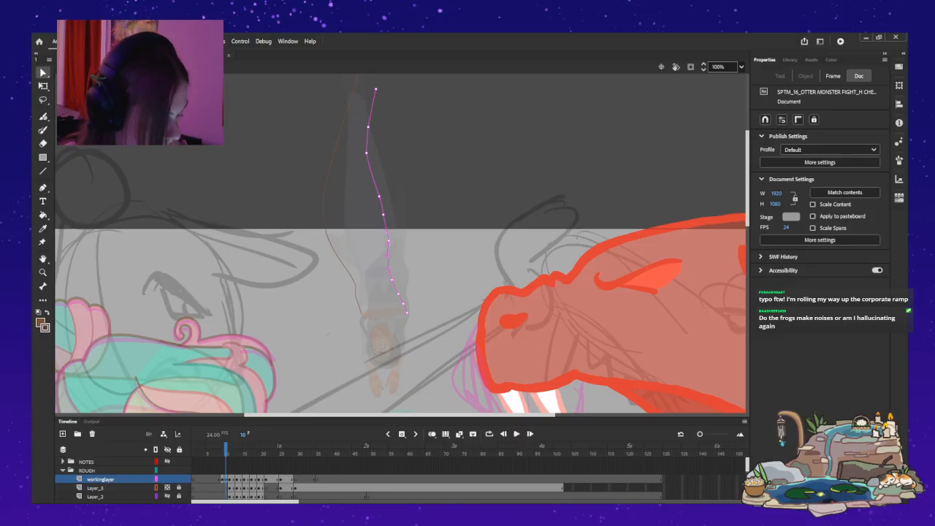
key("Escape")
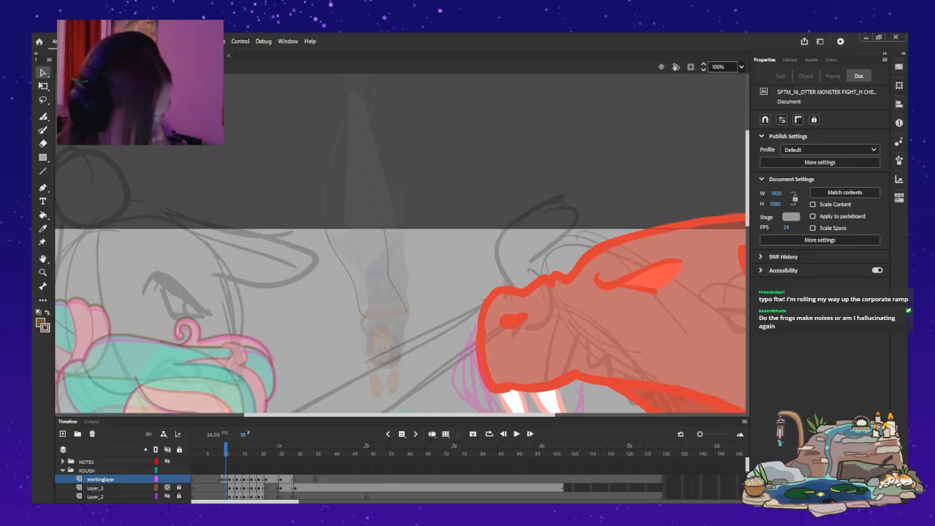
Fit the stage in view and play the dive from frame 8 to review the reworked tail in motion.
key("comma")
key("period")
key("comma")
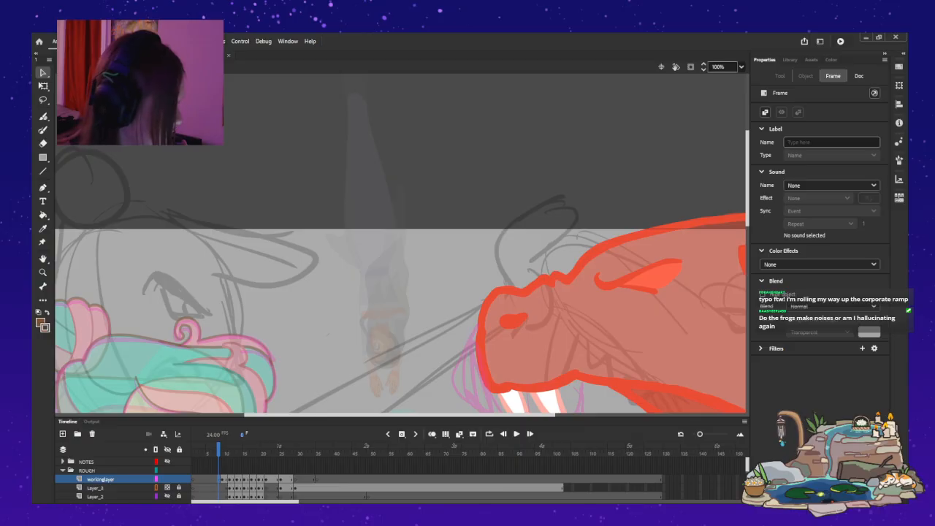
key("ctrl+2")
key("Return")
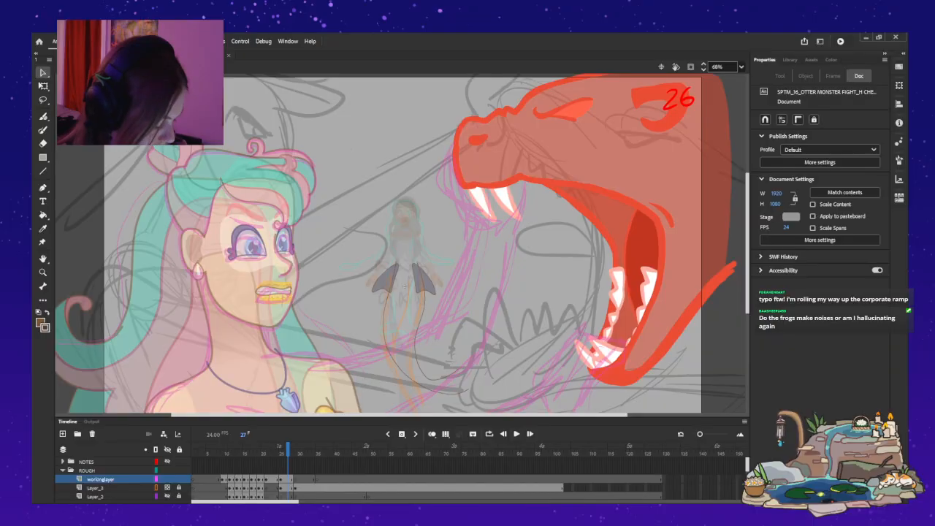
key("Return")
key("Return")
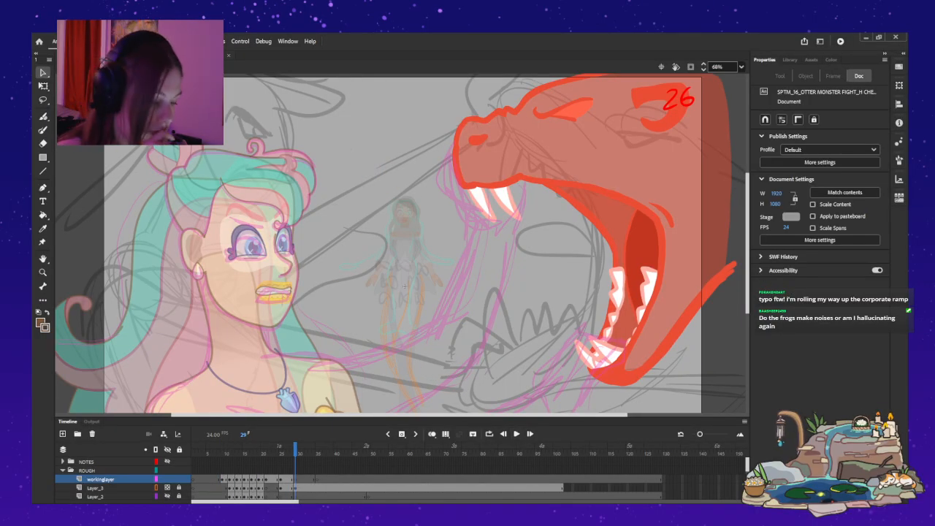
Return to the main scene, play the otter monster shot, and go back to frame 92.
key("ctrl+e")
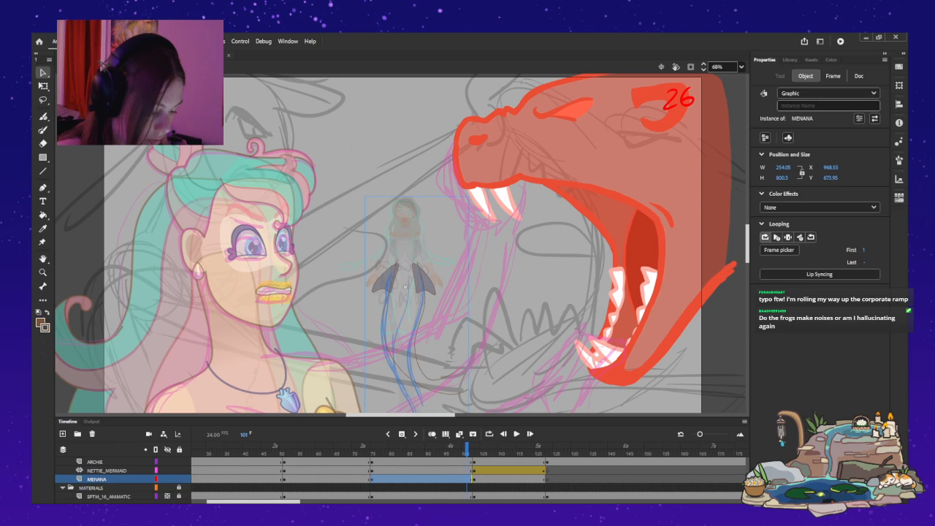
left_click_drag(467, 450, 299, 450)
left_click(515, 433)
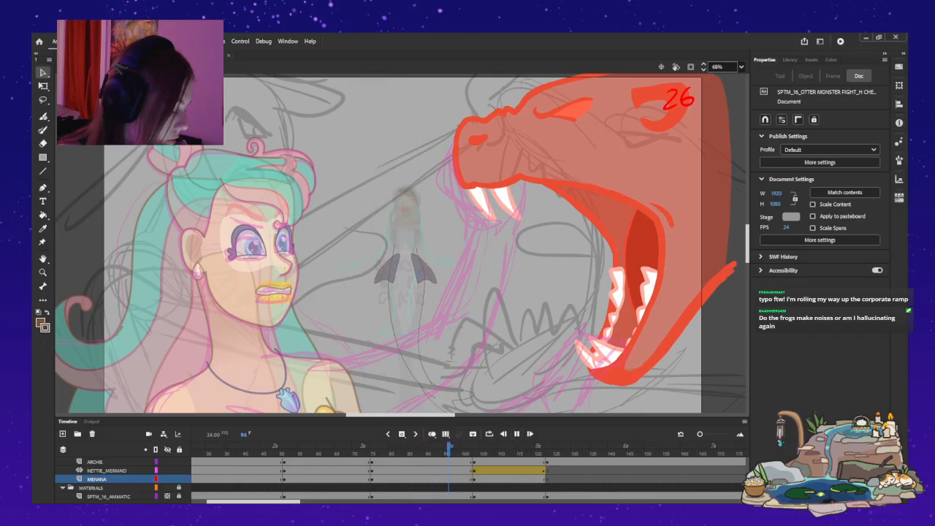
left_click(516, 434)
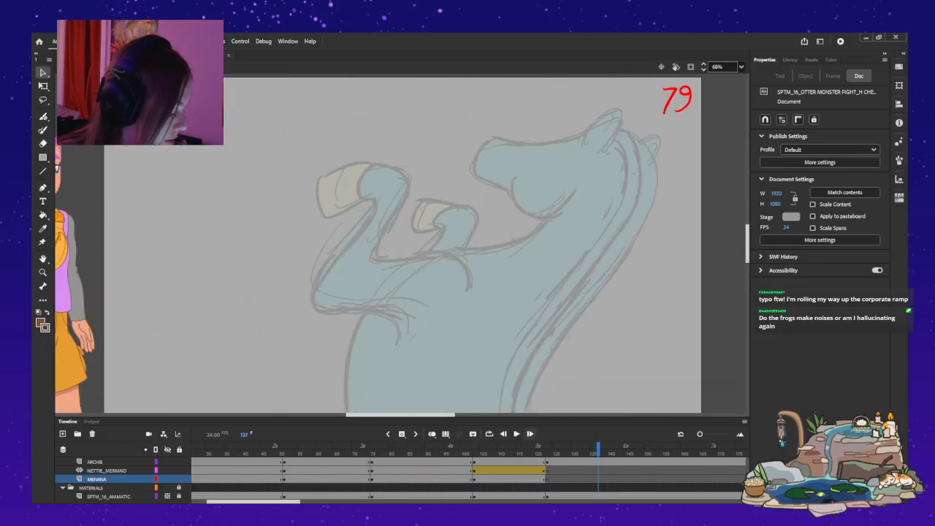
mouse_move(598, 450)
left_mouse_down()
mouse_move(386, 450)
mouse_move(437, 450)
left_mouse_up()
key("comma")
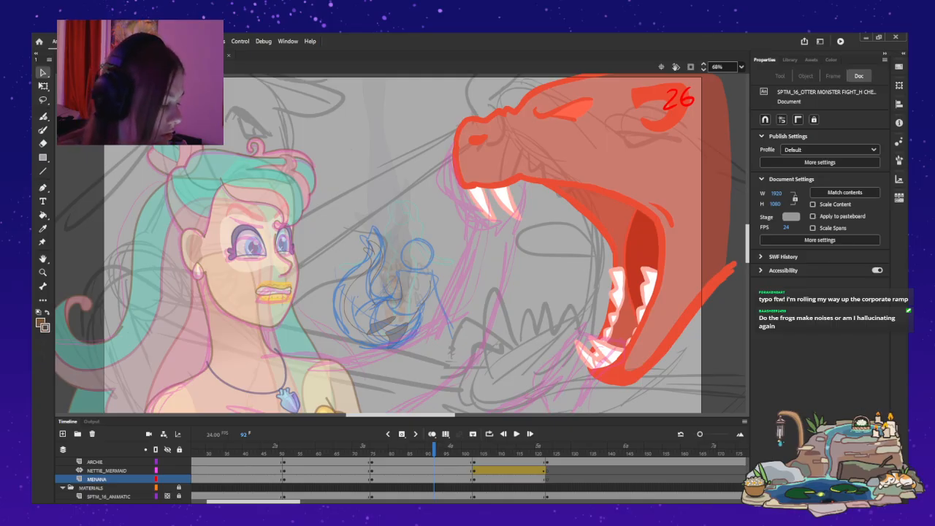
Open the otter monster's symbol for editing and insert a keyframe on Layer_3 at frame 83.
double_click(584, 147)
key("comma")
key("comma")
key("comma")
key("comma")
key("comma")
key("comma")
key("period")
key("period")
key("period")
key("period")
key("period")
key("period")
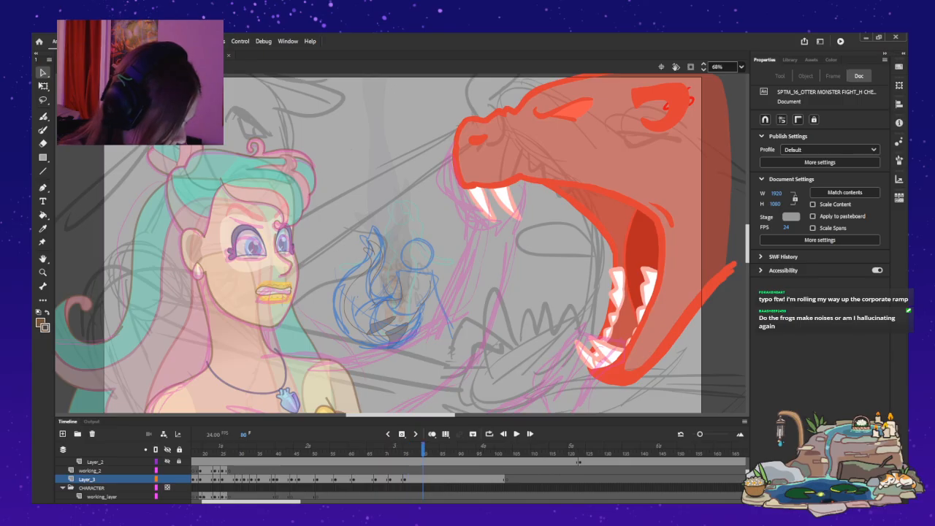
key("F6")
scroll(402, 245, "up", 2)
scroll(403, 245, "down", 2)
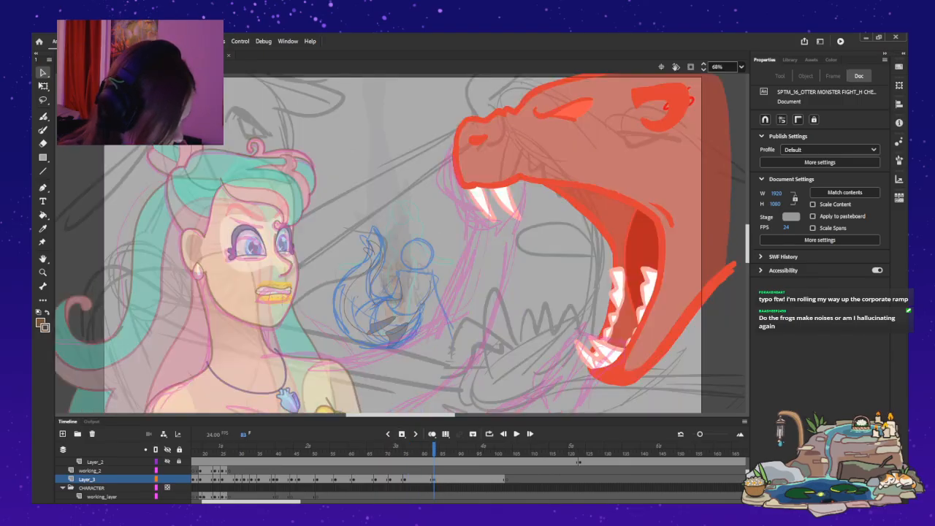
Add further keyframes for the monster's head on Layer_3 at frames 87 and 96.
left_click(423, 479)
left_click(434, 479)
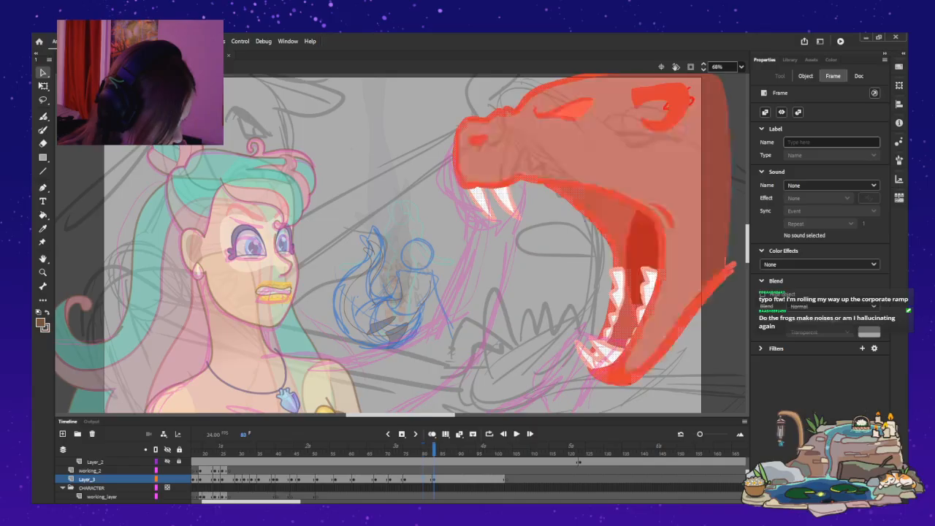
left_click(456, 479)
key("comma")
key("comma")
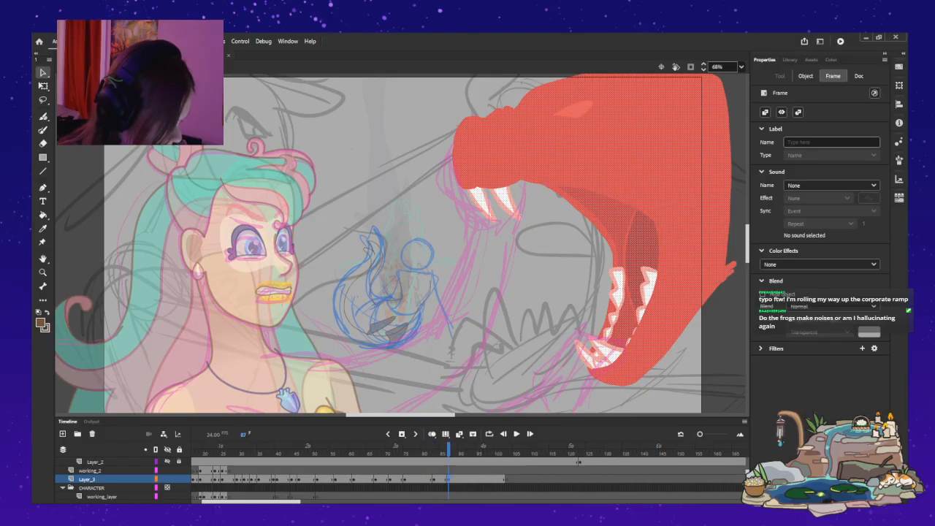
key("Return")
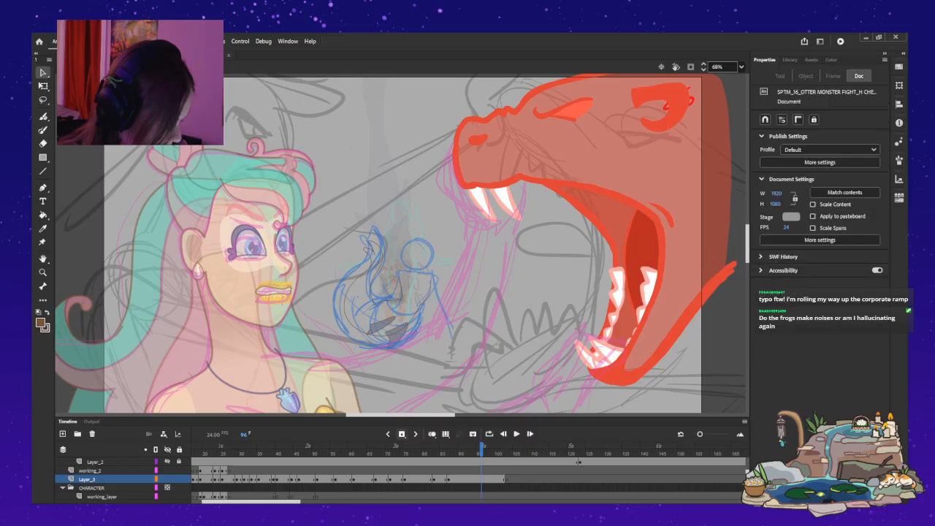
left_click(438, 479)
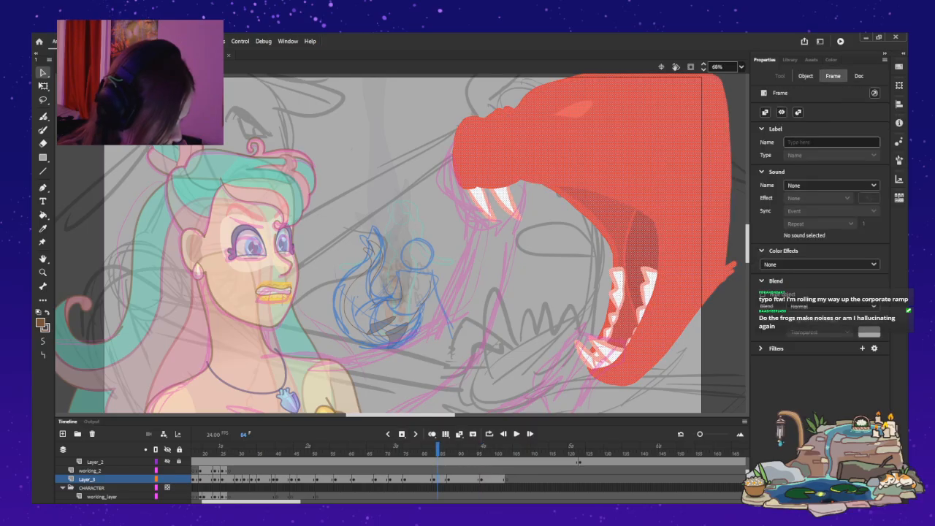
key("comma")
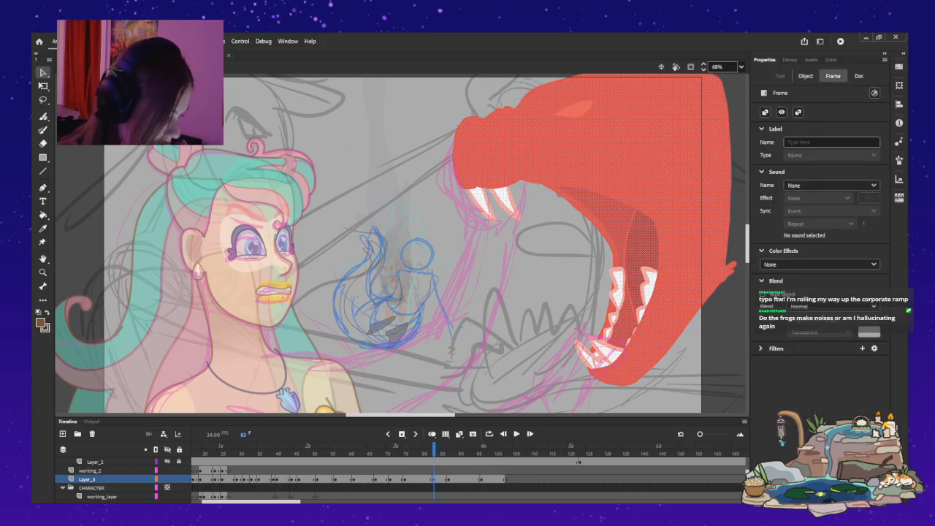
Step through the monster's movement between frames 73 and 98 to examine its timing around the new keyframes.
key("q")
left_click_drag(621, 161, 574, 179)
key("period")
key("period")
key("period")
key("period")
key("period")
key("period")
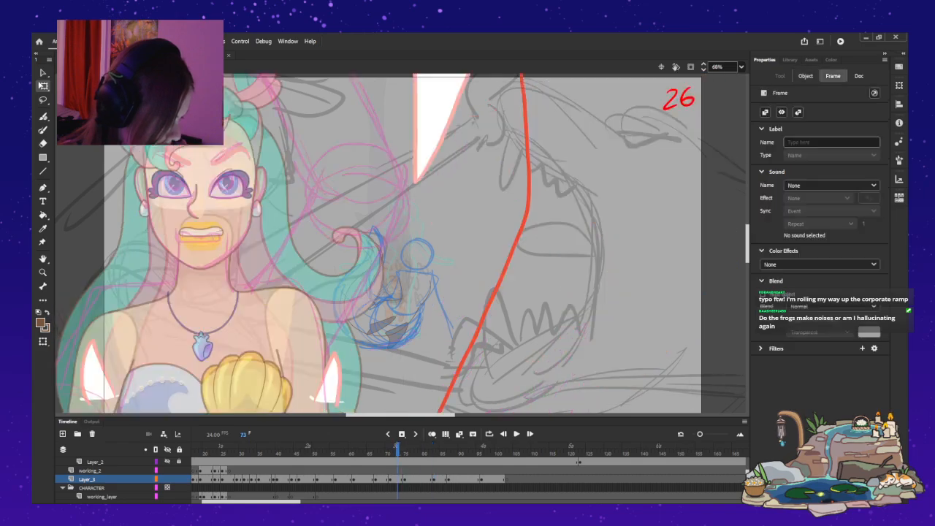
key("period")
key("period")
key("period")
key("Escape")
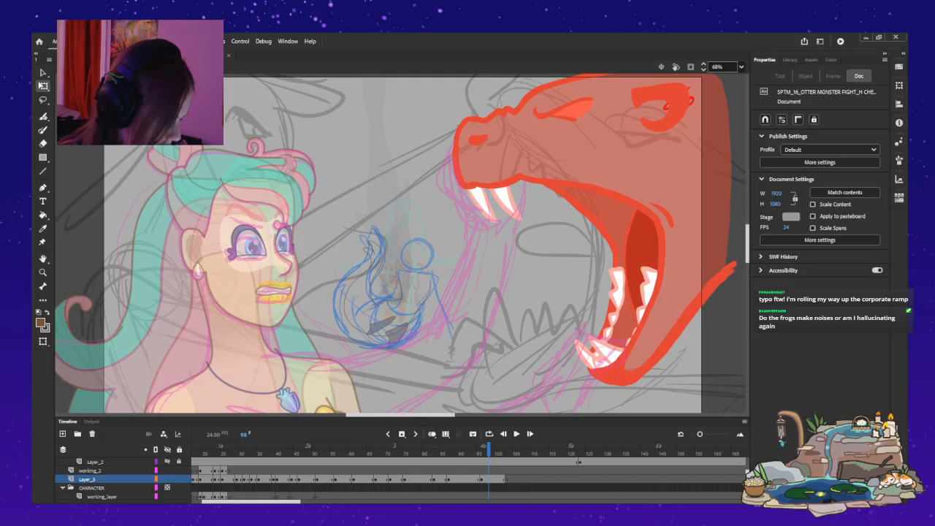
Shift the monster's head slightly down and toward the mermaid at frame 96, and further the same way on a new keyframe at frame 98.
key("ctrl+a")
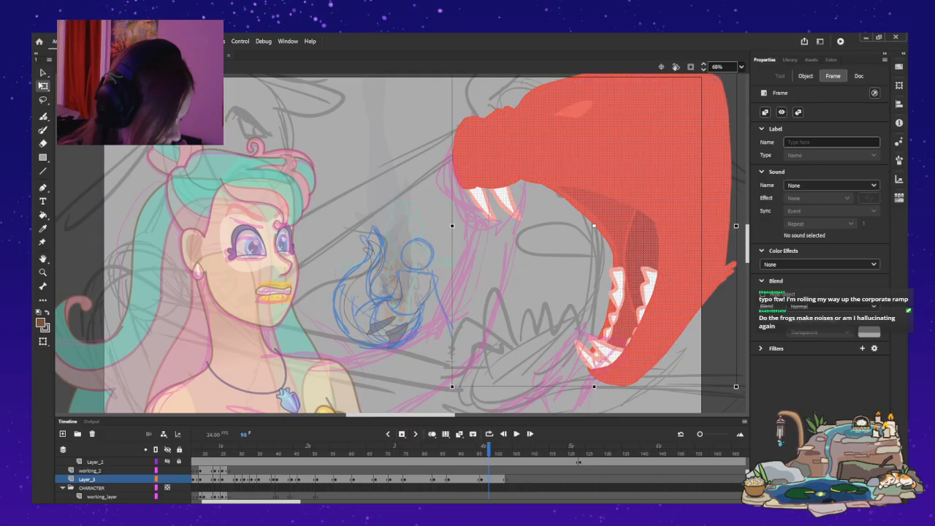
left_click_drag(621, 146, 613, 150)
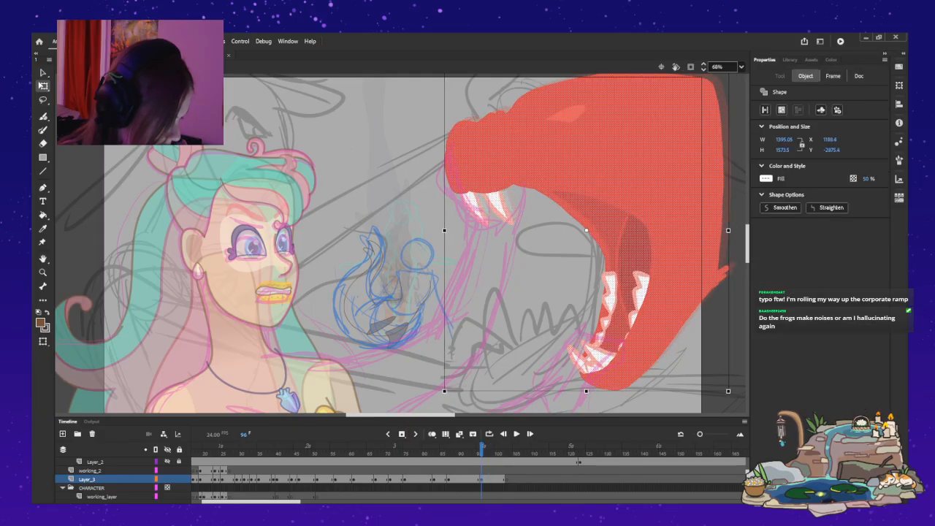
key("period")
key("period")
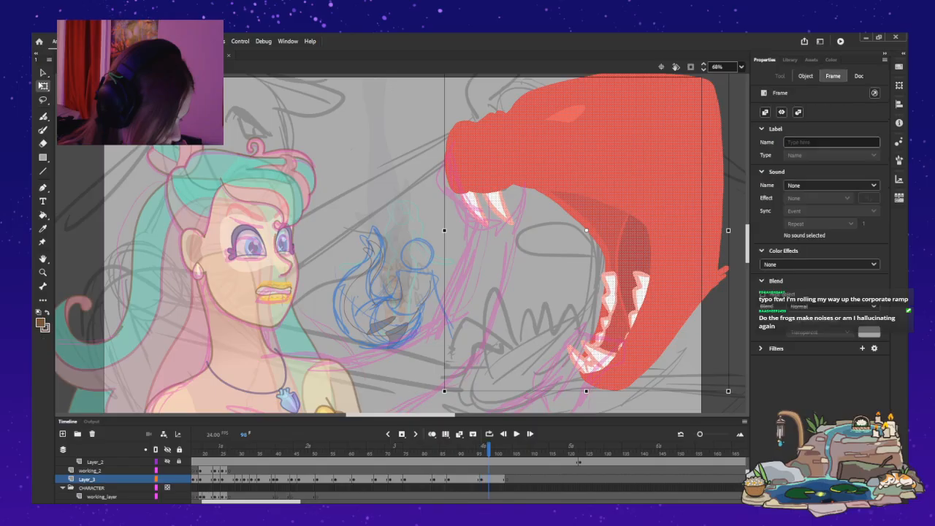
left_click_drag(621, 146, 609, 151)
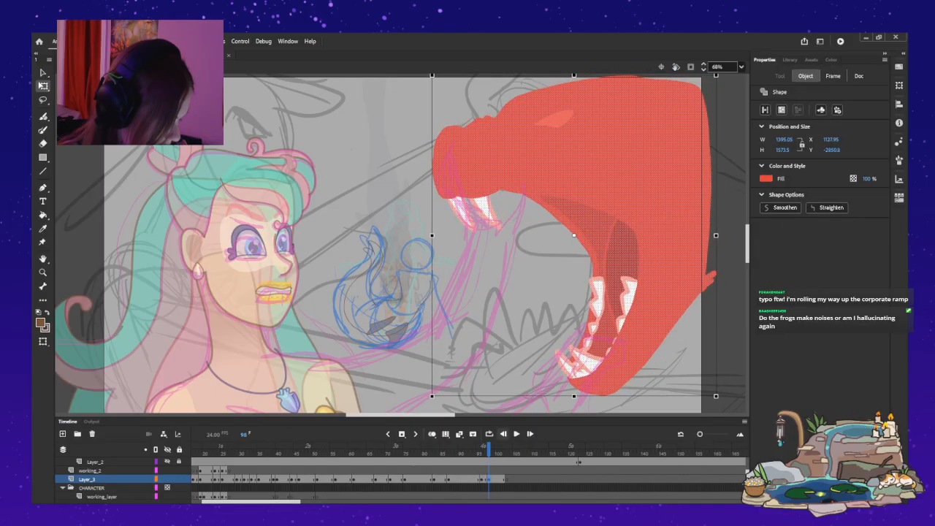
key("period")
key("period")
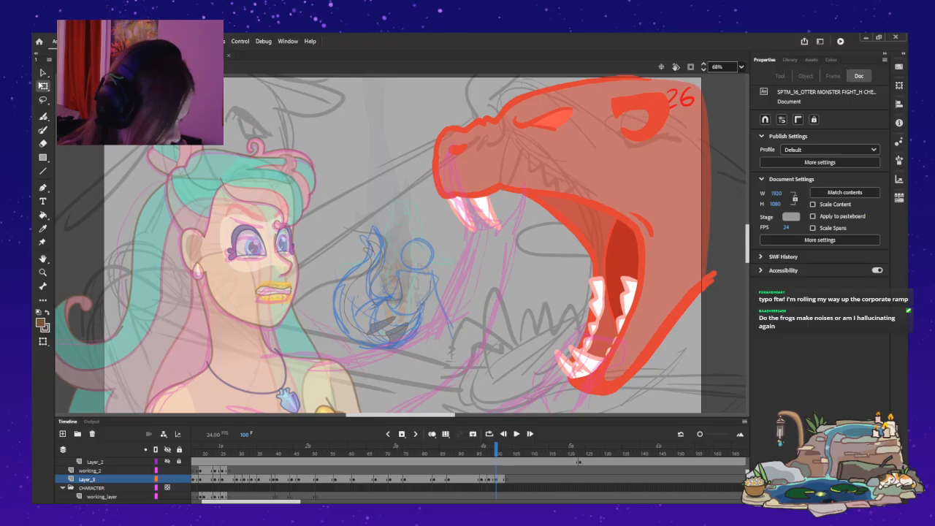
Shift the monster's head at frame 100 down and toward the mermaid, and play back the movement from frame 51.
left_click(496, 480)
left_click_drag(609, 151, 596, 160)
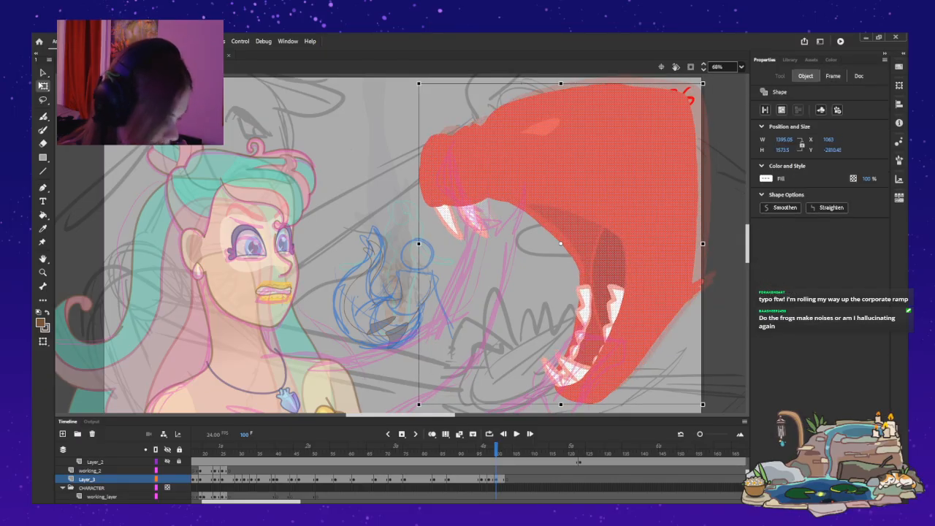
left_click(317, 479)
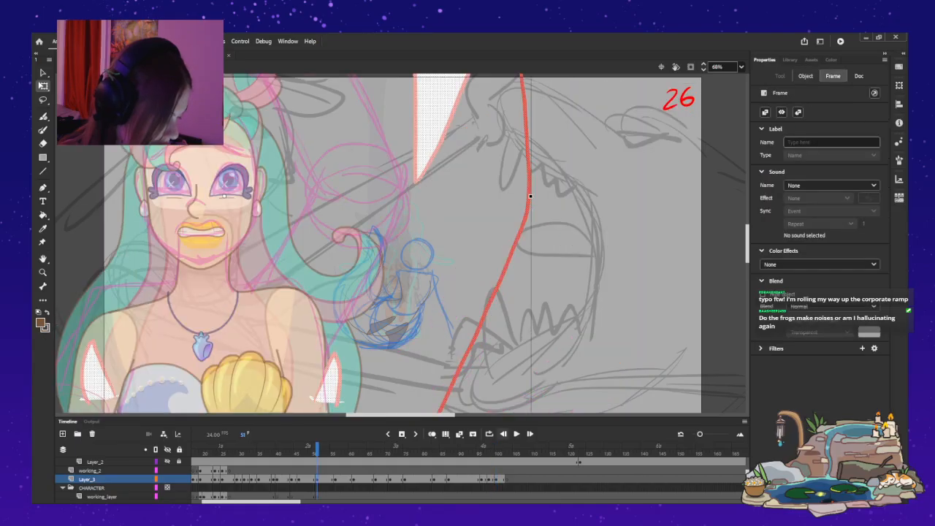
left_click(516, 434)
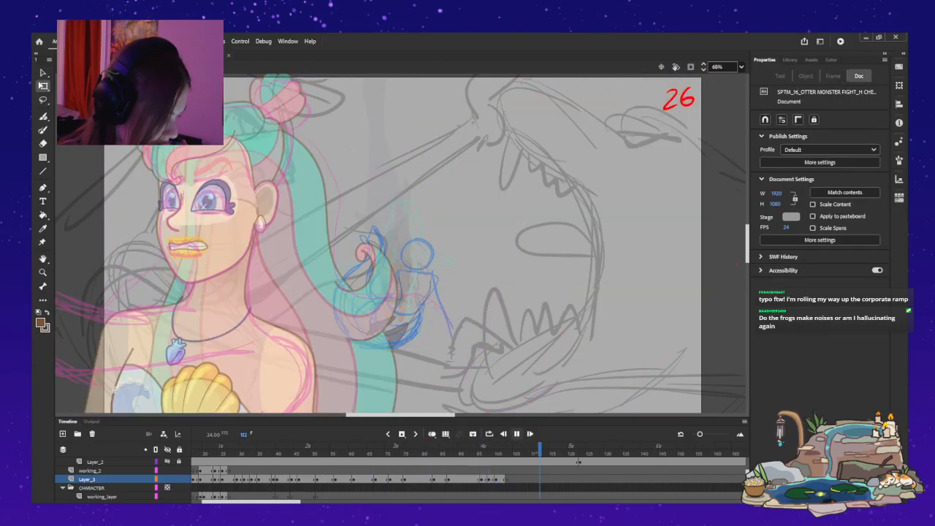
key("Return")
Move the Layer_3 head keyframe at frame 83 to frame 80, and add one at frame 85 with the head shifted down toward the mermaid.
left_click_drag(547, 449, 434, 449)
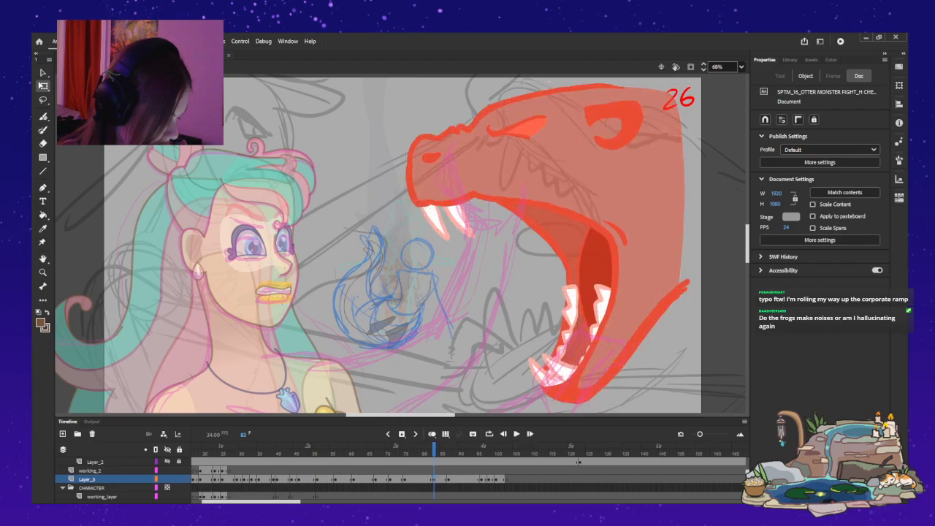
left_click_drag(434, 479, 423, 479)
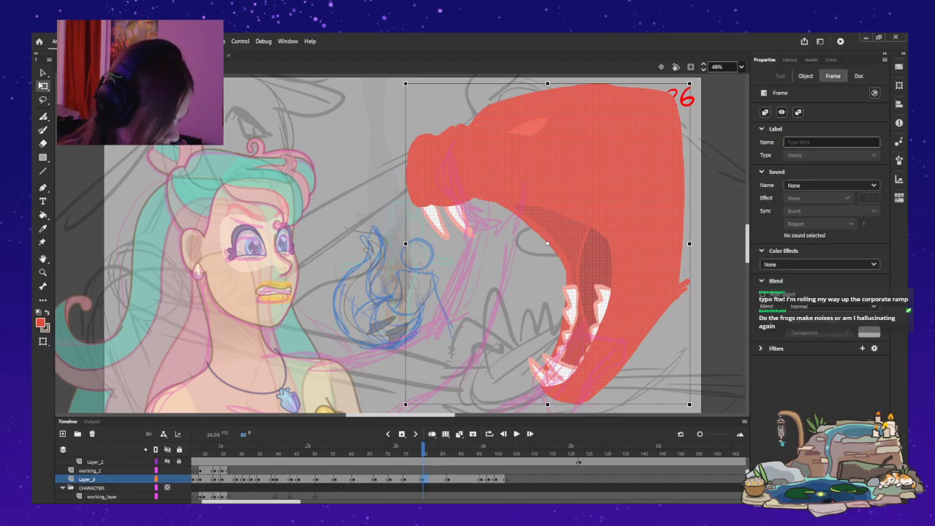
left_click(449, 479)
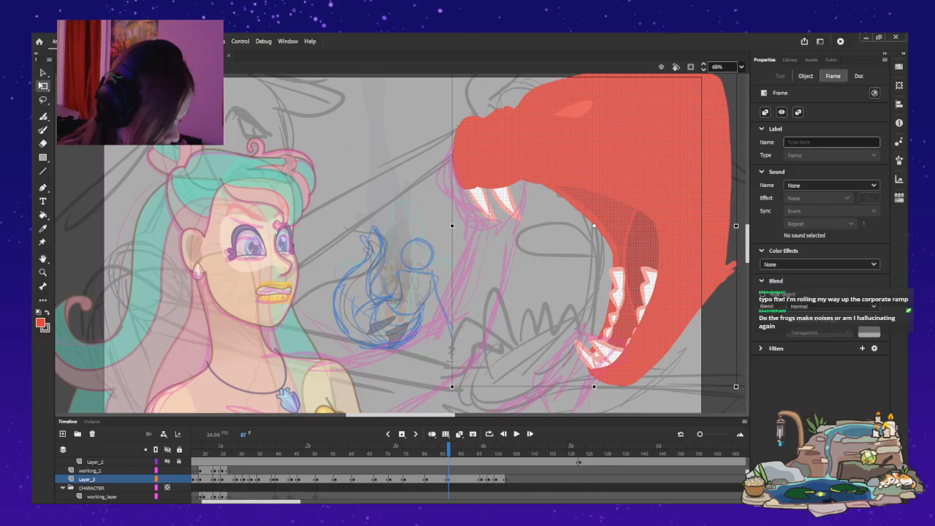
left_click_drag(448, 479, 441, 479)
left_click(448, 480)
left_click(432, 433)
left_click_drag(628, 164, 604, 174)
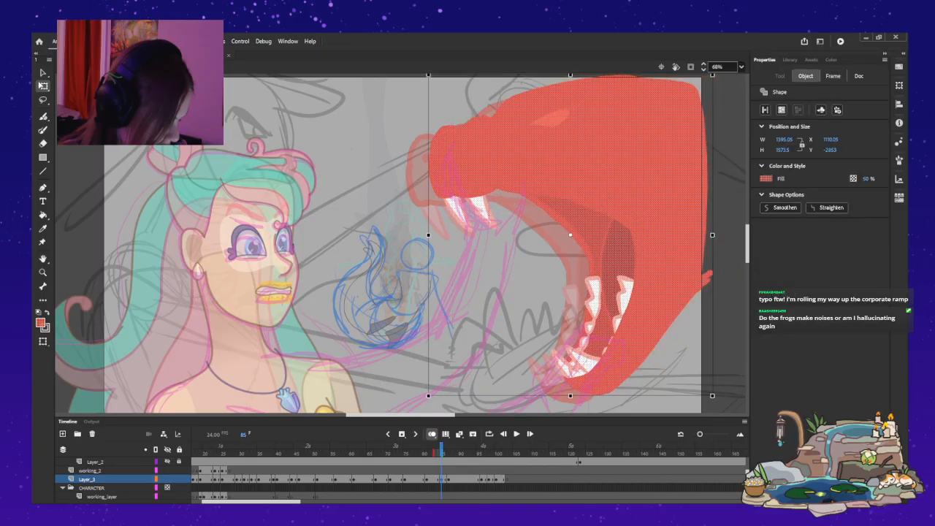
Step through the monster's head movement between frames 75 and 110 to examine the revised timing.
key("period")
key("period")
key("period")
key("period")
key("period")
key("period")
key("period")
key("period")
left_click_drag(463, 449, 408, 449)
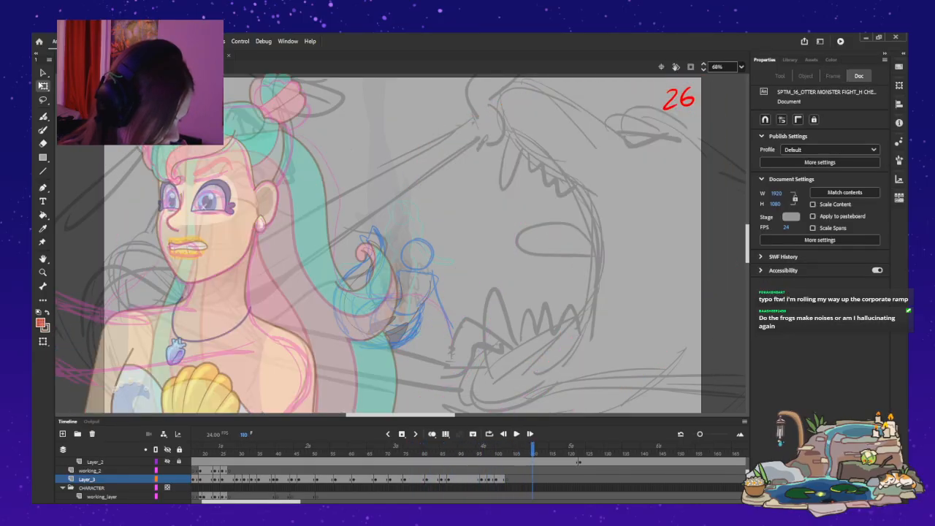
left_click(405, 479)
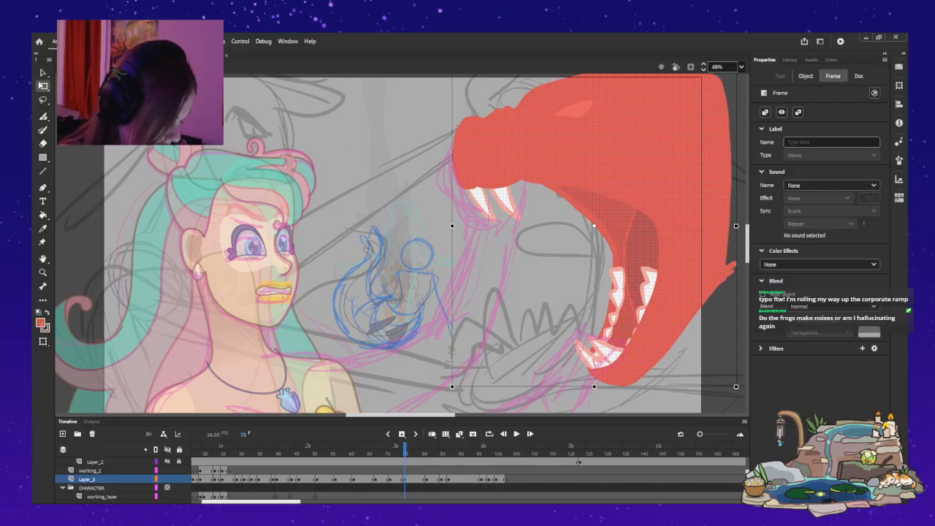
Copy the mermaid's arms and hands from frame 25 of the working_2 layer.
scroll(468, 478, "left", 3)
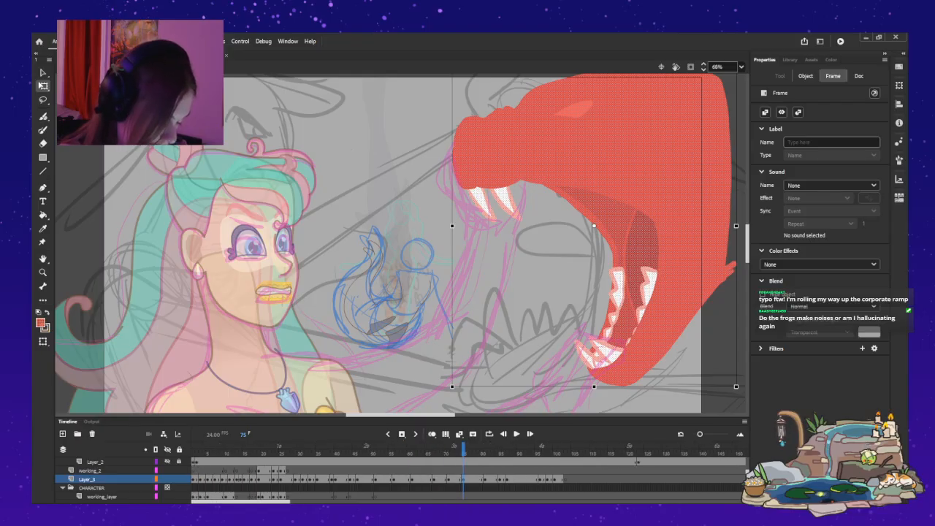
left_click(263, 472)
scroll(402, 241, "down", 3)
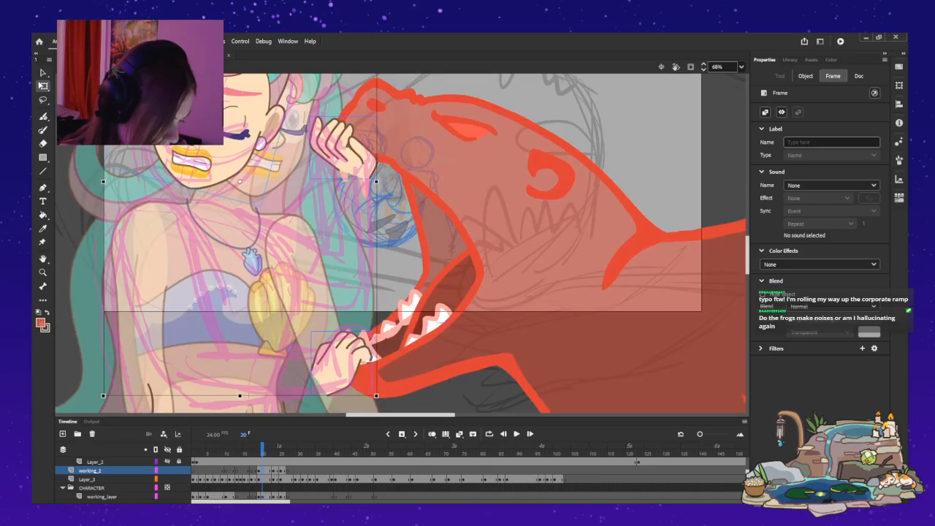
left_click(274, 471)
left_click(280, 471)
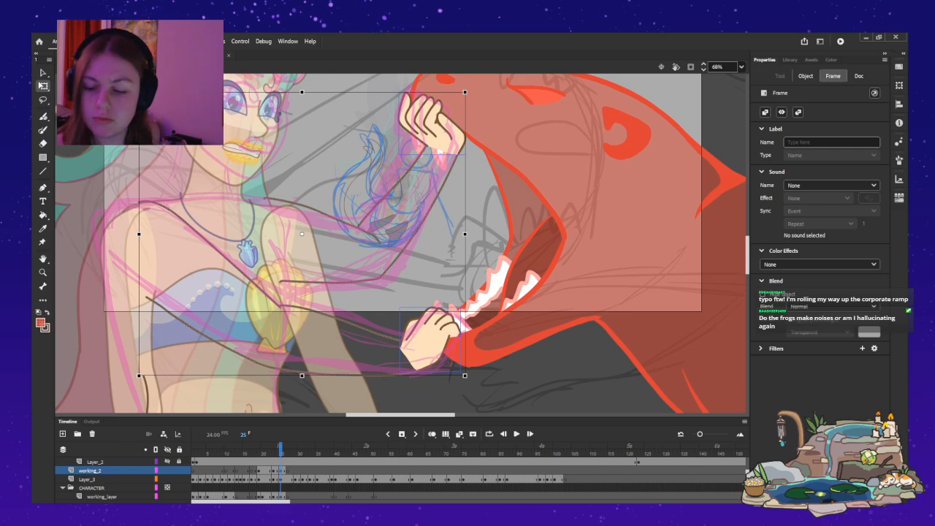
Insert keyframes on the working_2 layer at frames 75 and 103.
left_click_drag(241, 502, 274, 502)
left_click(328, 451)
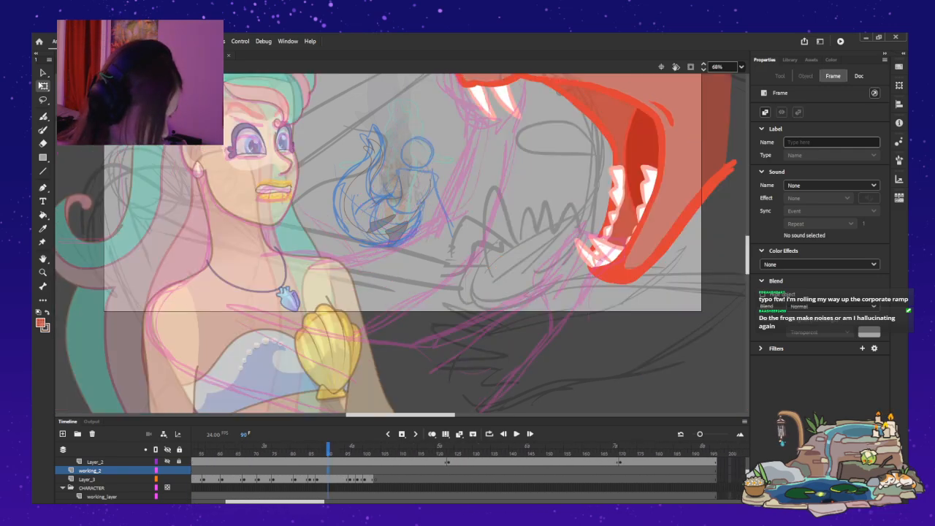
left_click_drag(328, 451, 273, 451)
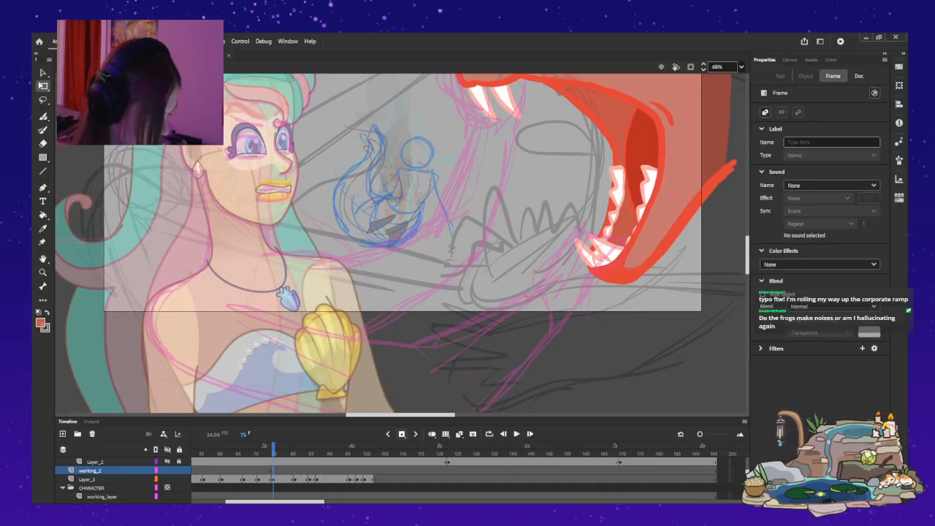
key("F6")
left_click(376, 470)
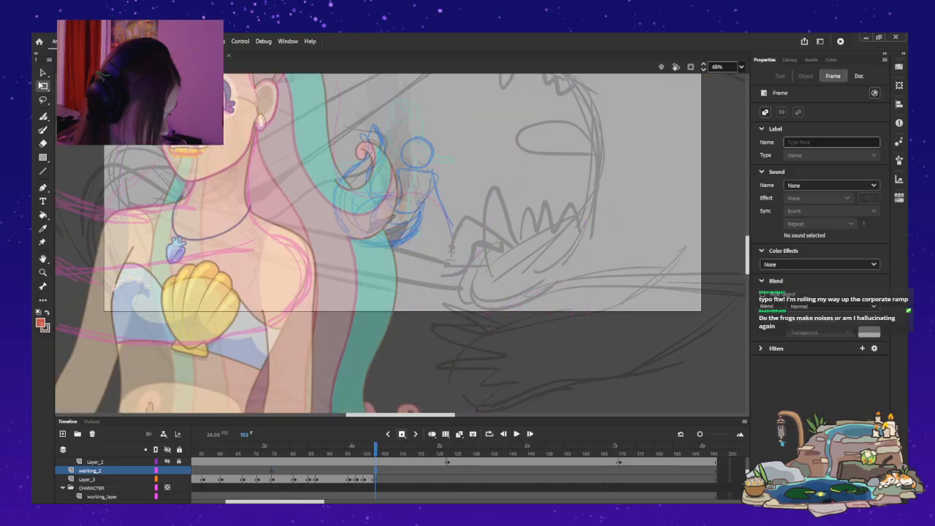
key("alt+comma")
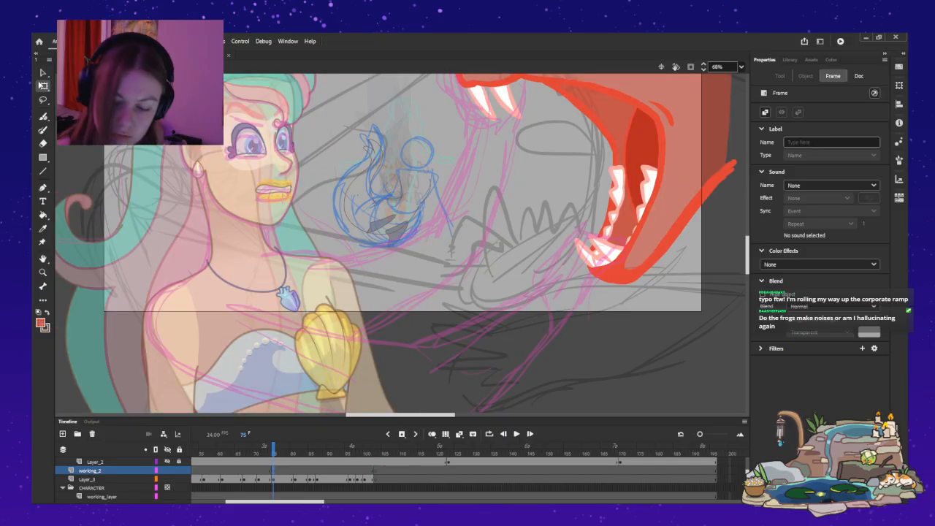
Paste the copied arms in place at frame 75, rotate them counter-clockwise and position them between the mermaid and the monster.
key("ctrl+shift+v")
left_click_drag(432, 126, 455, 212)
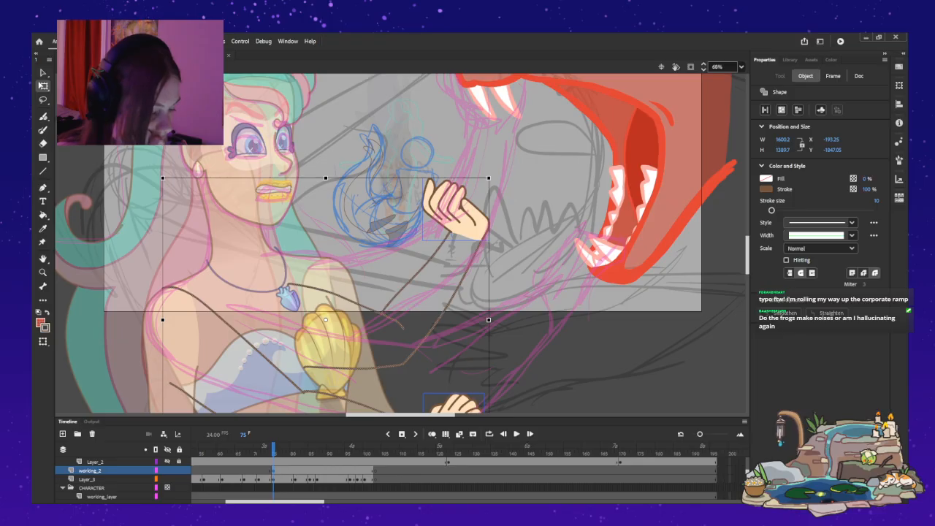
left_click_drag(493, 174, 434, 125)
left_click_drag(410, 172, 425, 114)
key("Escape")
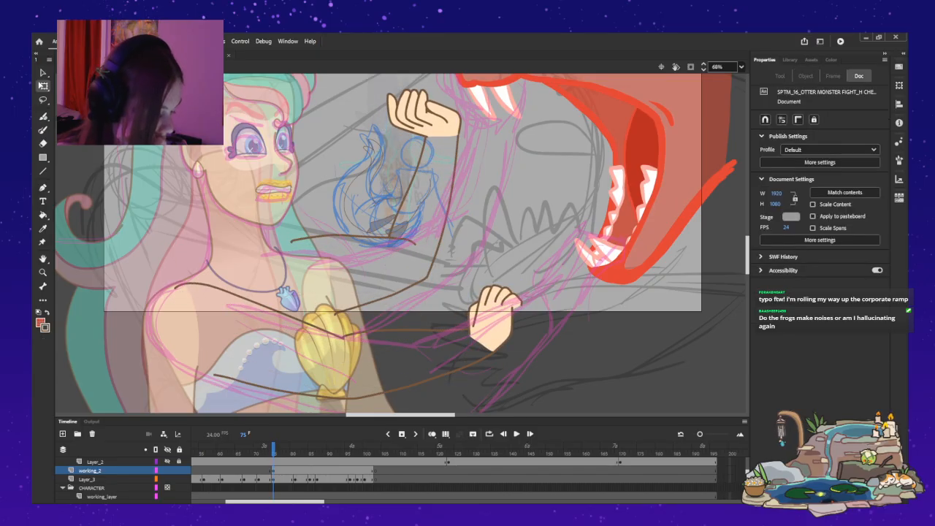
Remove the arm outlines from frame 75 of working_2, keeping only the two hands.
left_click(494, 321)
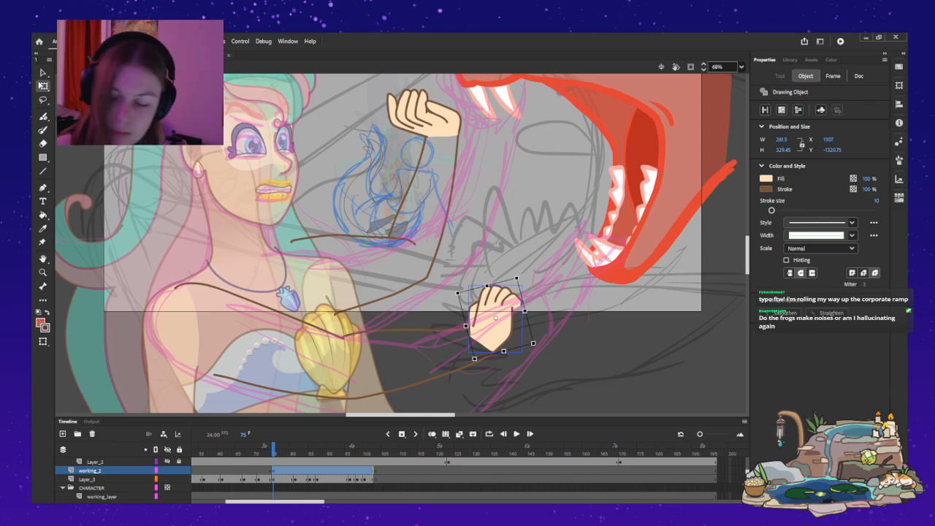
left_click(426, 117, "shift")
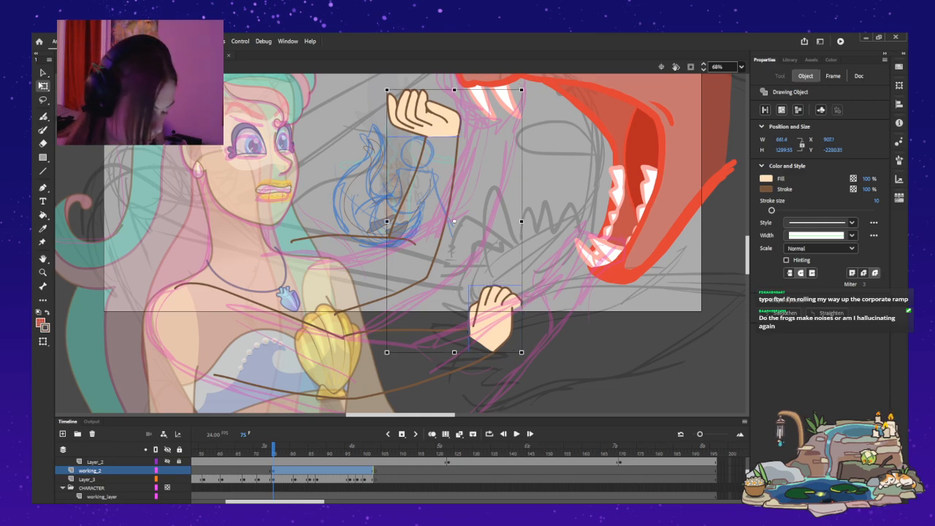
left_click(833, 76)
key("Delete")
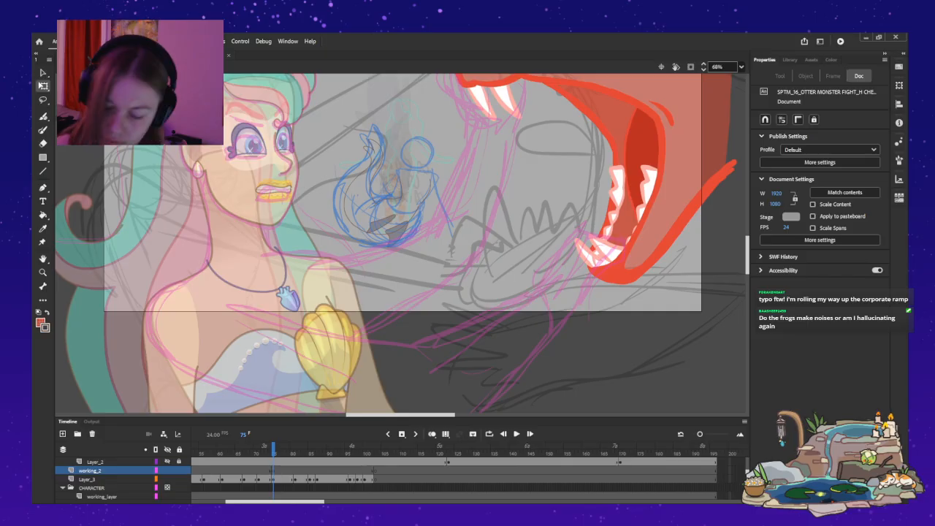
key("ctrl+z")
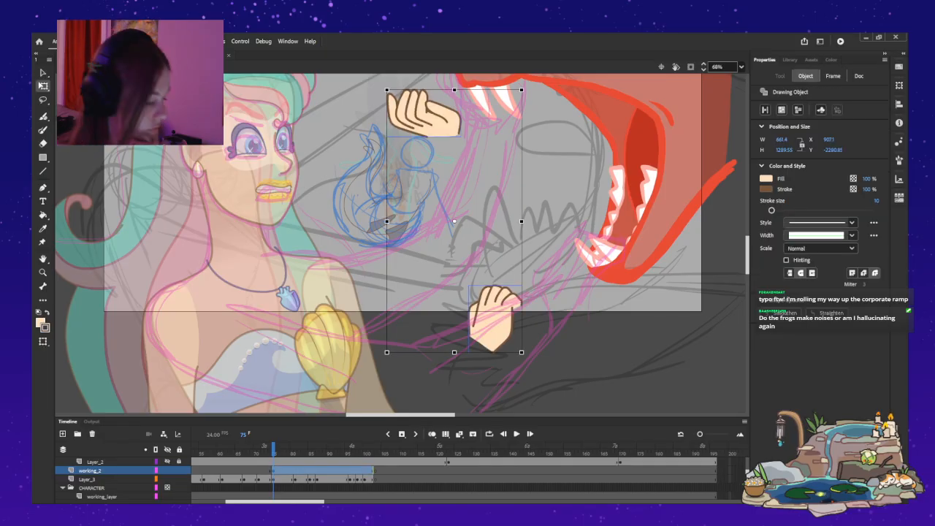
key("ctrl+shift+a")
Place the lower hand on the tip of the monster's lower jaw and the upper hand on its upper jaw below the nose.
left_click_drag(494, 319, 585, 277)
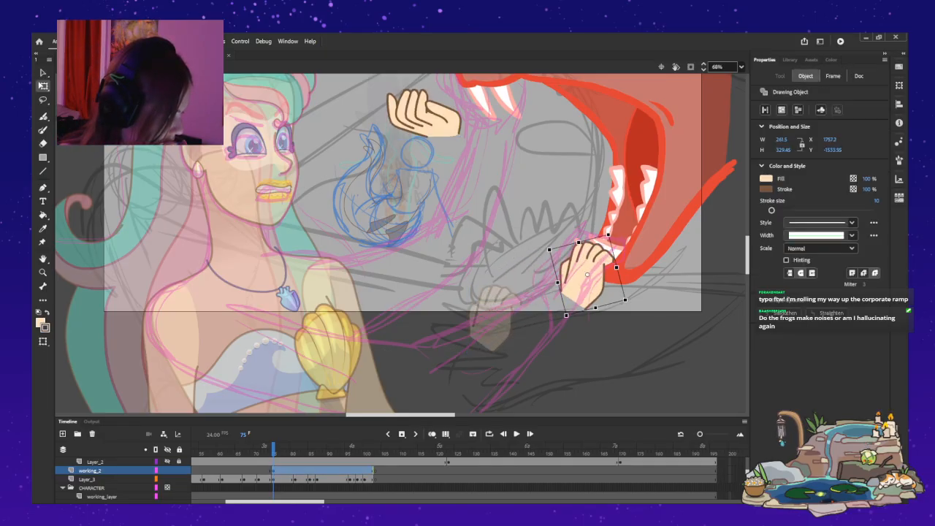
key("Right")
key("Right")
key("Right")
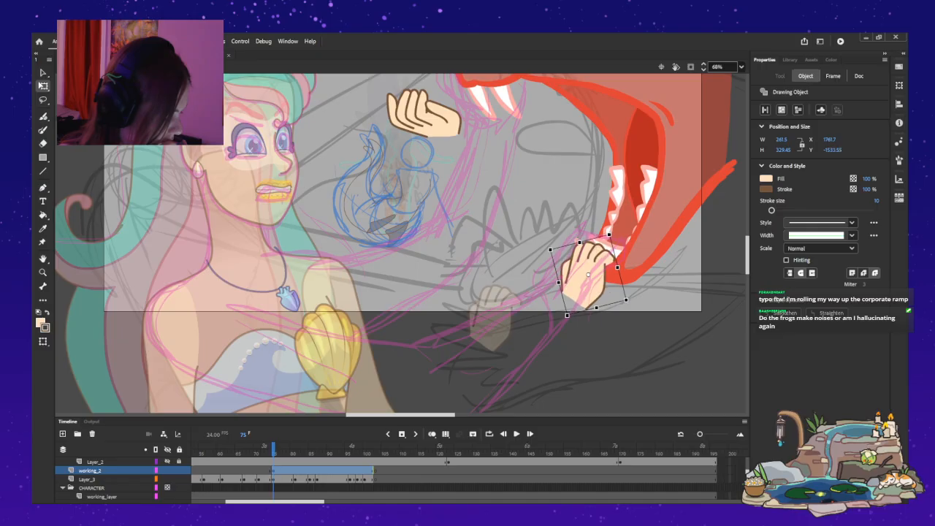
scroll(402, 241, "up", 3)
left_click(424, 215)
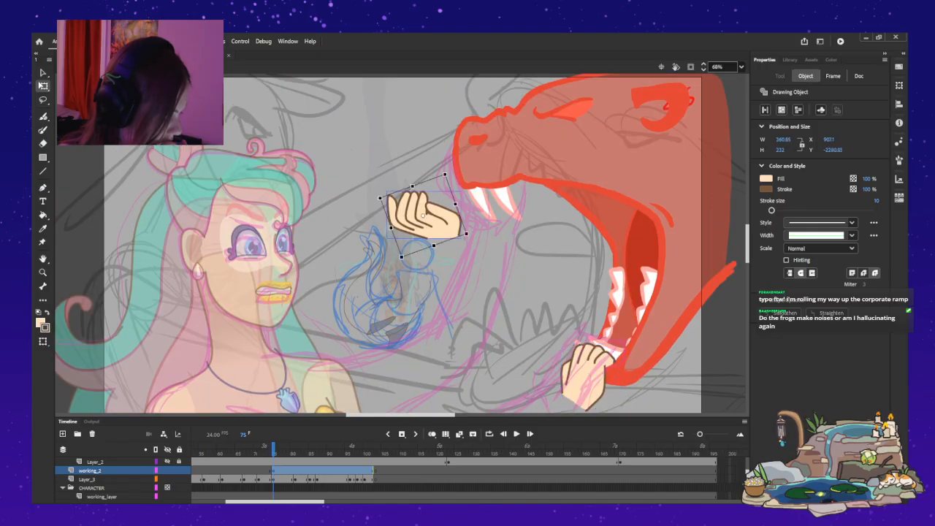
left_click_drag(423, 215, 485, 183)
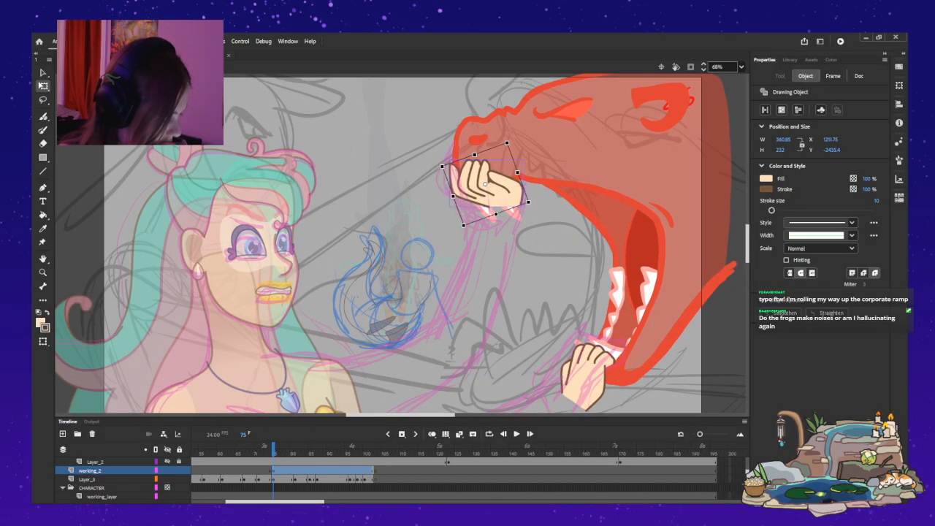
Add keyframes for the hands on working_2 at frames 79 and 81 after checking them against the monster's movement.
key("period")
key("period")
key("period")
key("period")
key("period")
key("period")
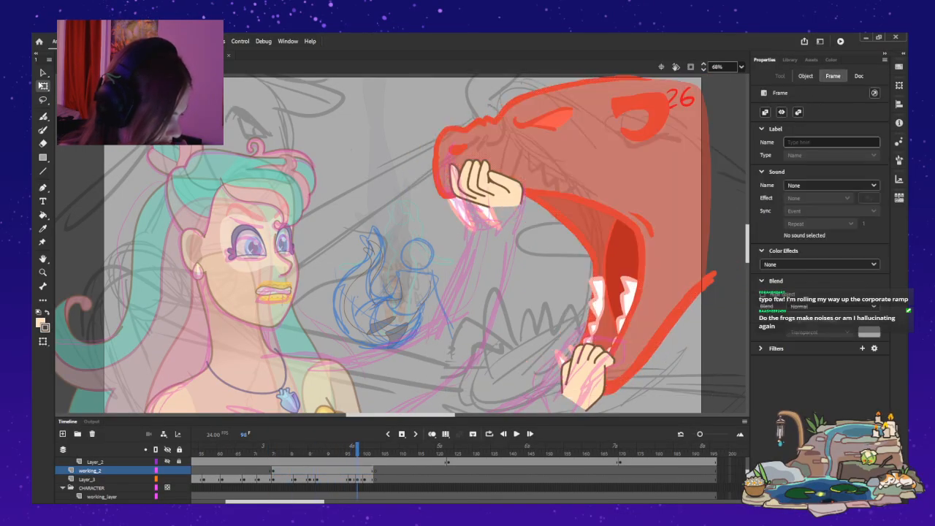
mouse_move(292, 450)
left_mouse_down()
mouse_move(237, 450)
mouse_move(369, 450)
mouse_move(295, 450)
left_mouse_up()
left_click(349, 479)
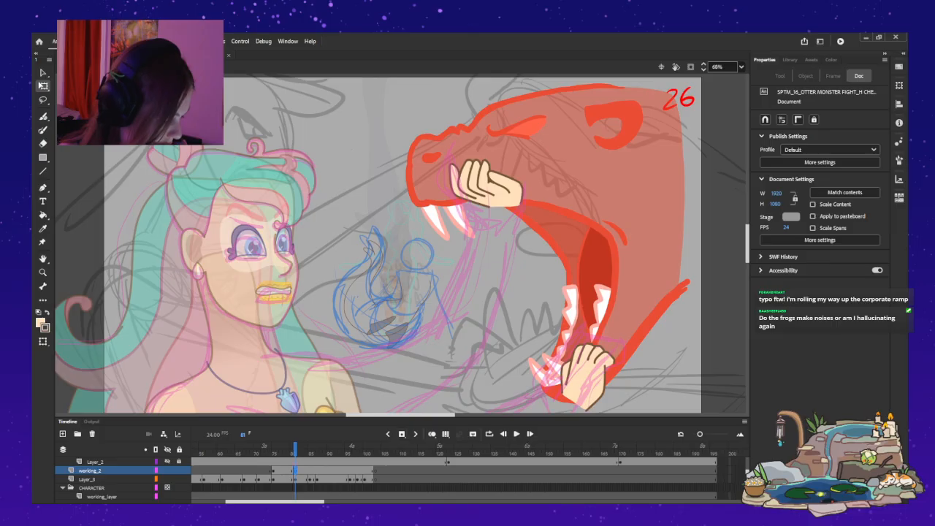
left_click(277, 470)
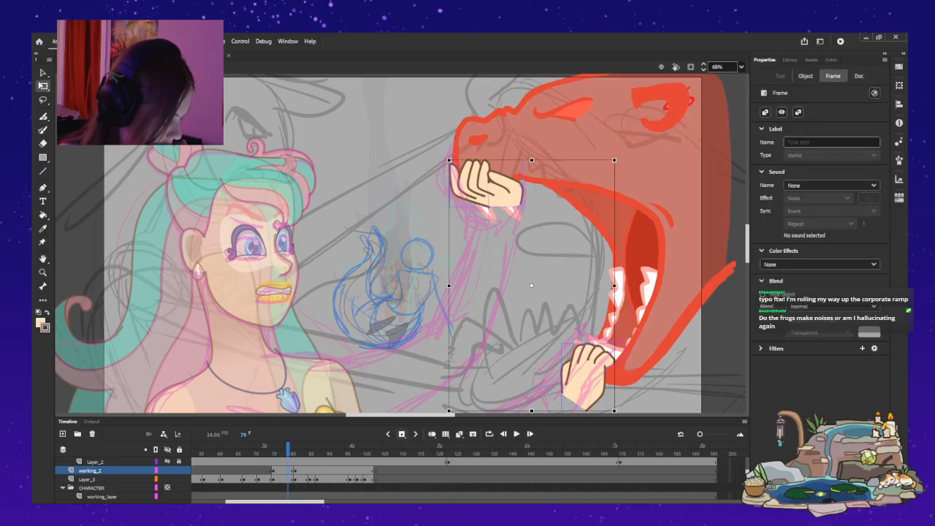
Insert a Layer_3 keyframe at frame 79 and shift the monster's head slightly up and away from the mermaid.
left_click(288, 479)
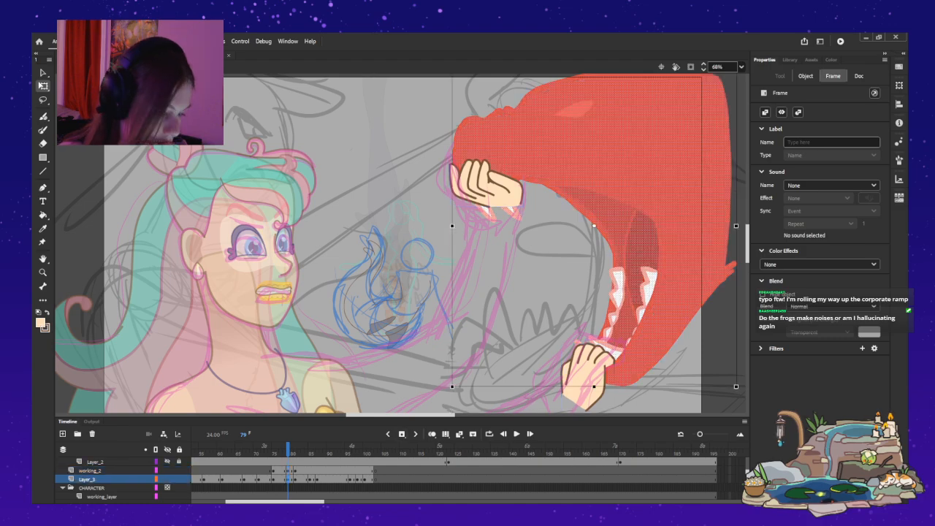
left_click_drag(642, 189, 650, 185)
left_click_drag(281, 453, 320, 453)
left_click(288, 479)
key("comma")
key("period")
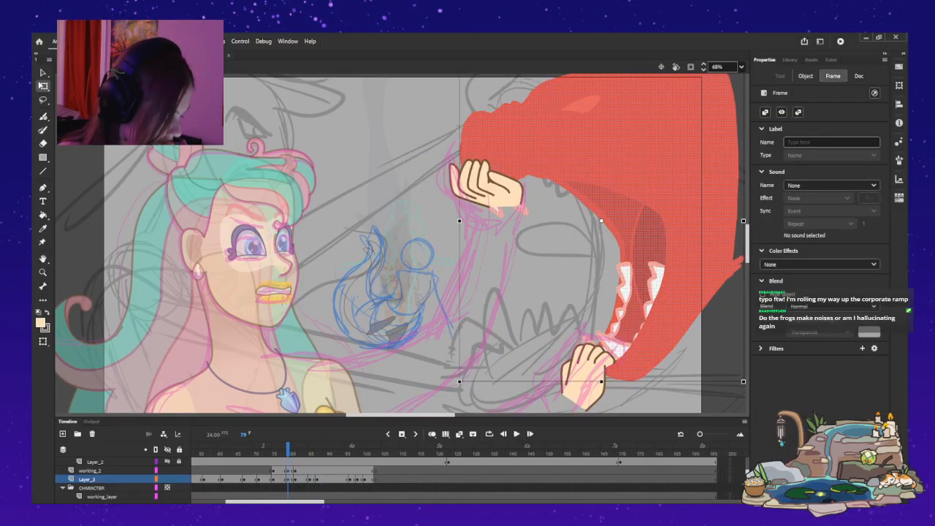
key("Escape")
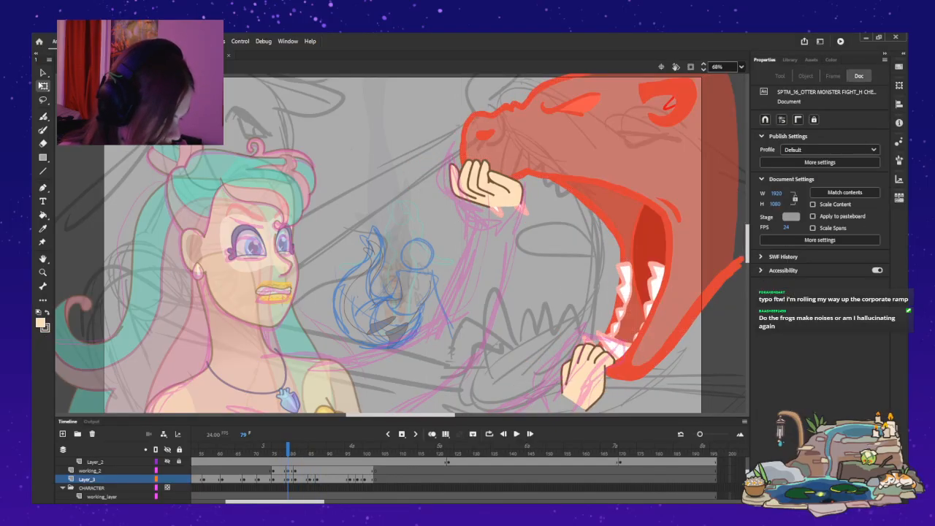
Add keyframes for the hands on working_2 at frames 85 and 87.
left_click(310, 470)
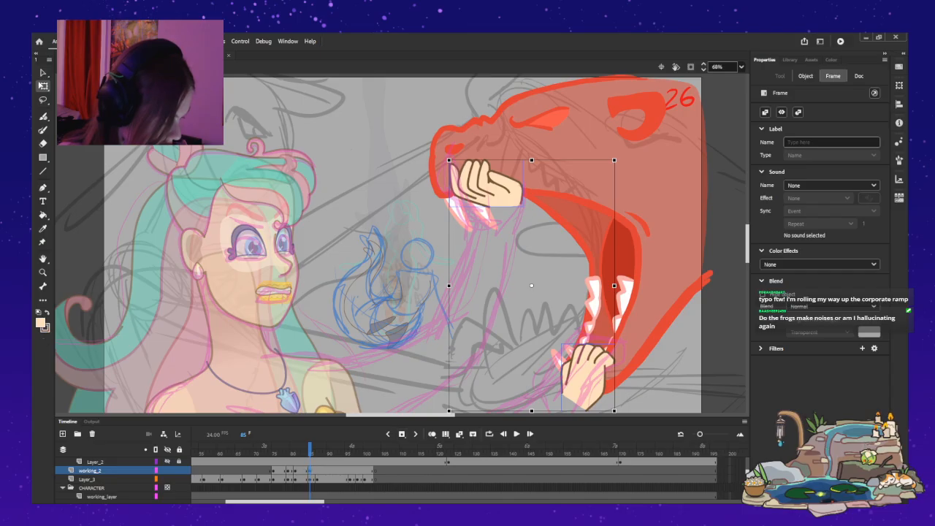
key("period")
key("period")
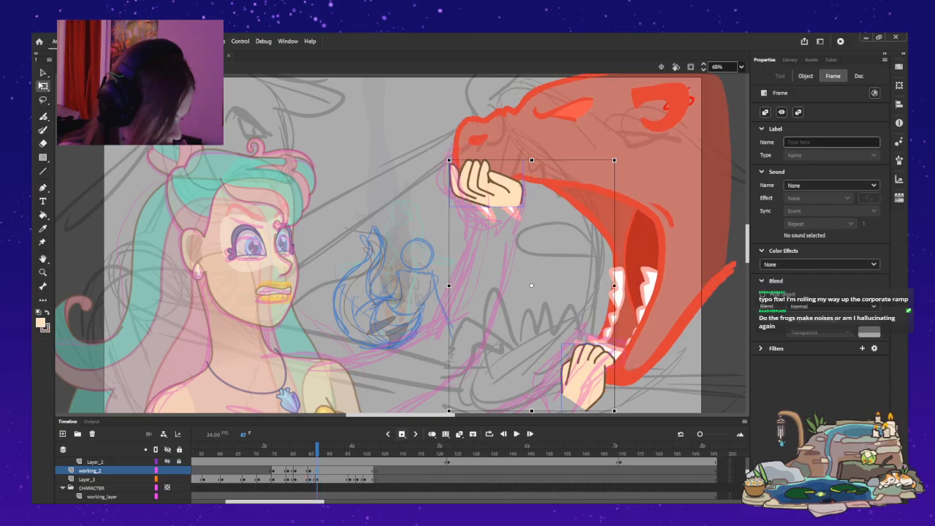
key("comma")
key("comma")
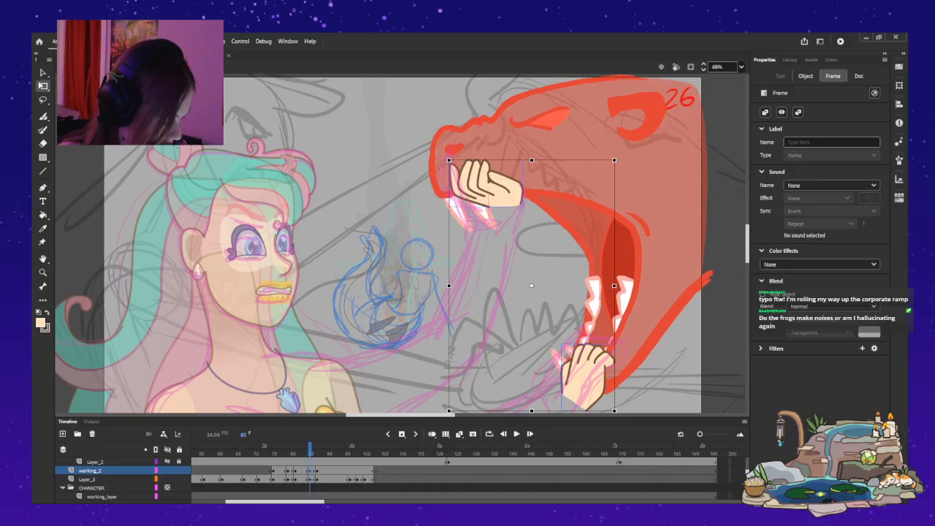
Shift both hands left and slightly down on working_2 at frames 85 and 81 to follow the monster's jaws.
left_click_drag(493, 189, 472, 197)
left_click_drag(468, 196, 470, 196)
key("comma")
key("comma")
key("comma")
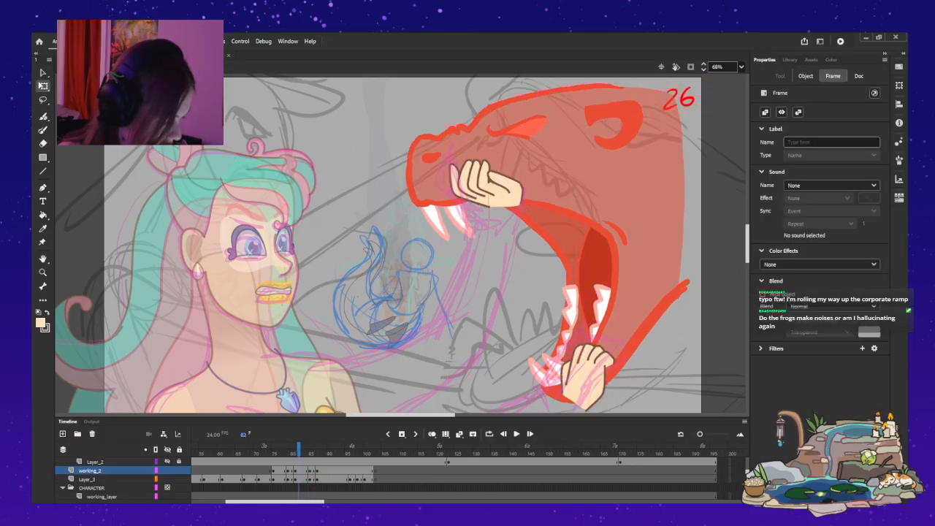
key("comma")
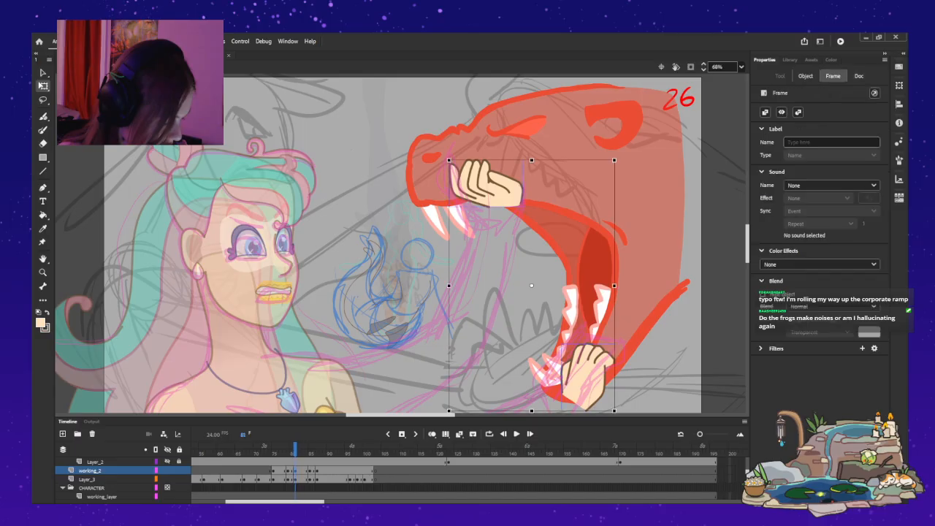
left_click_drag(485, 186, 439, 202)
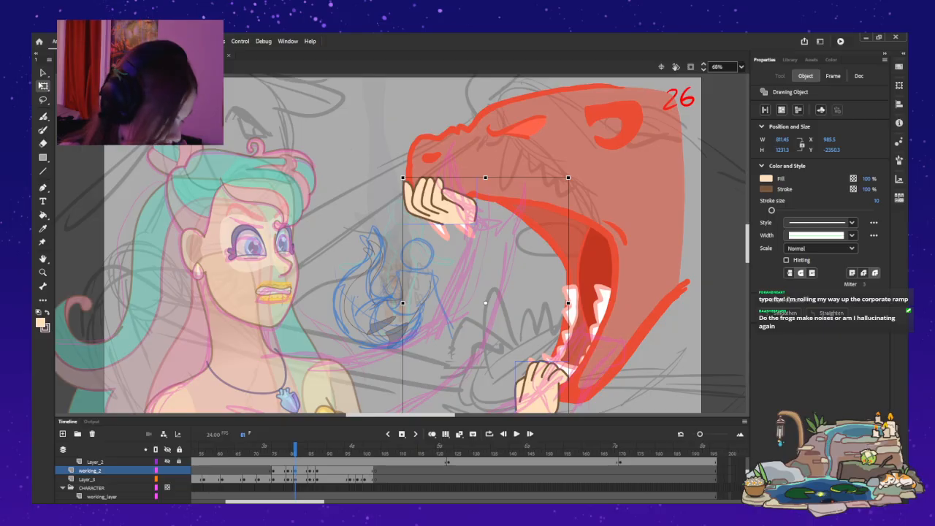
Compare the neighbouring frames and nudge both hands slightly up and toward the monster at frame 79 on working_2.
key("comma")
key("comma")
key("comma")
key("period")
key("period")
key("period")
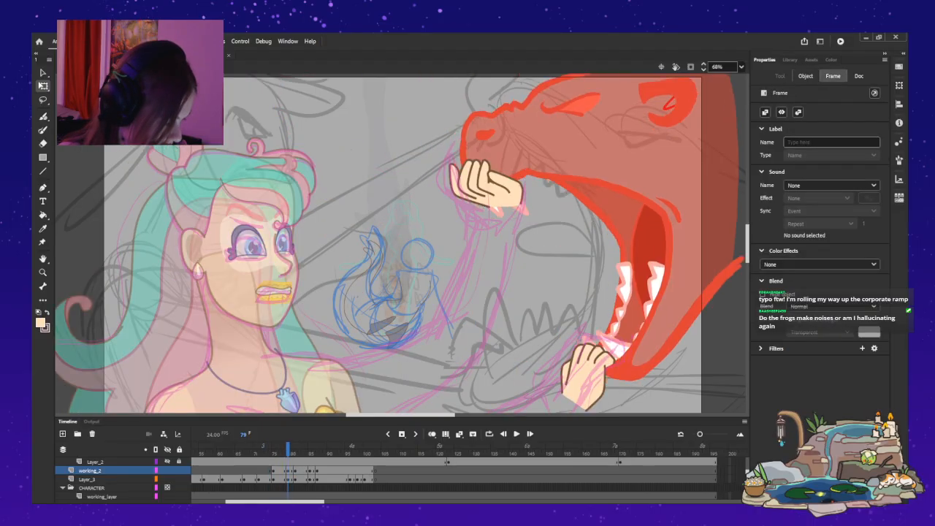
key("comma")
key("comma")
key("period")
left_click(287, 470)
left_click_drag(486, 184, 492, 179)
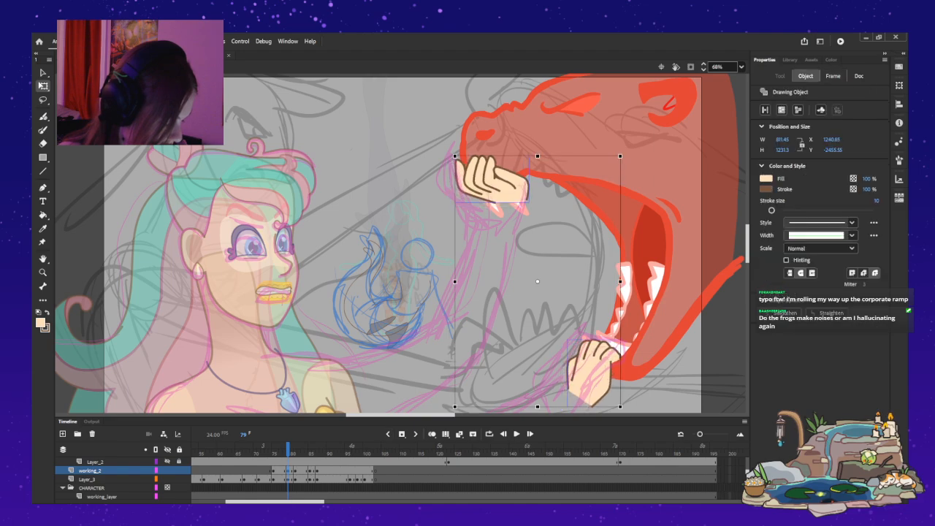
Insert a working_2 keyframe at frame 96 and shift both hands slightly left and down with the monster's head.
key("period")
key("period")
key("period")
key("period")
key("period")
key("period")
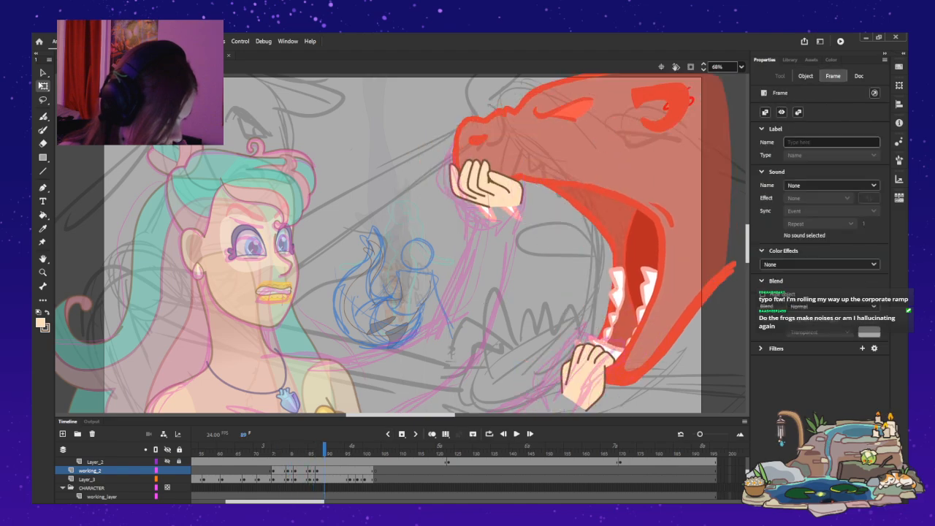
key("period")
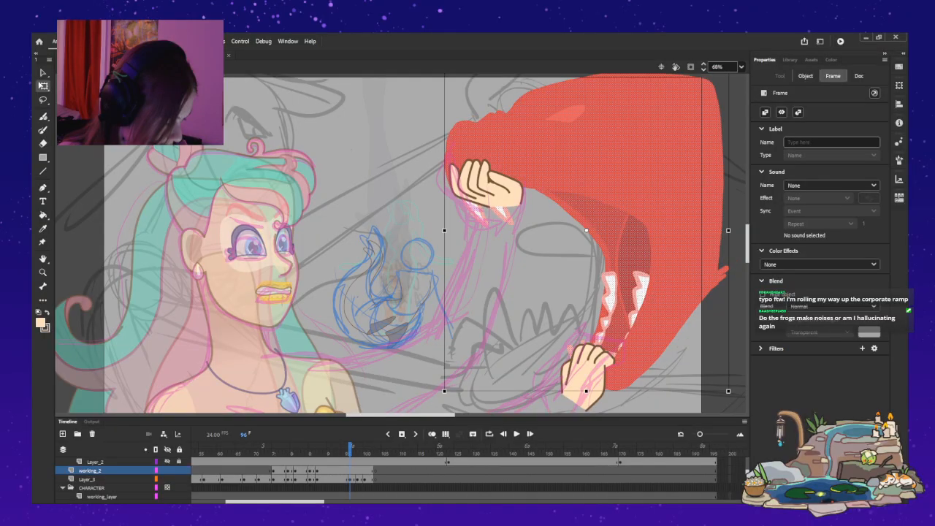
key("F6")
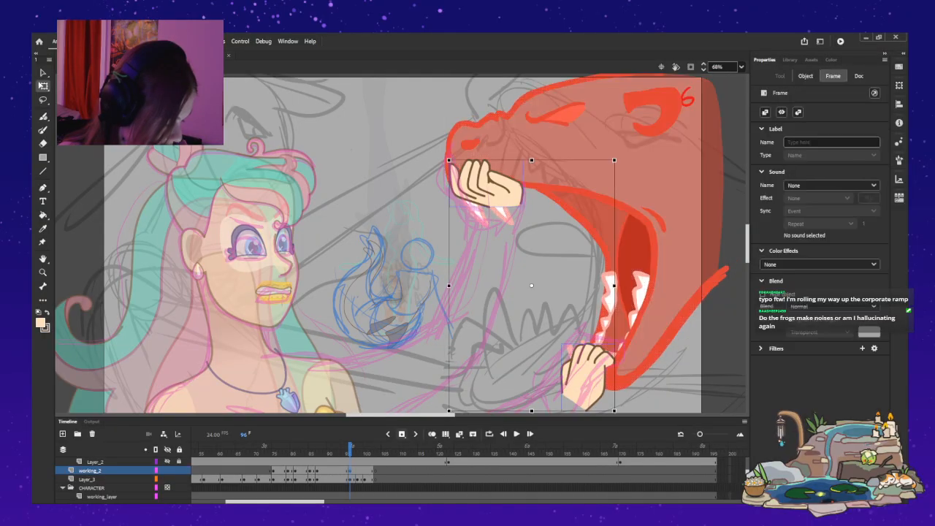
left_click_drag(494, 187, 486, 190)
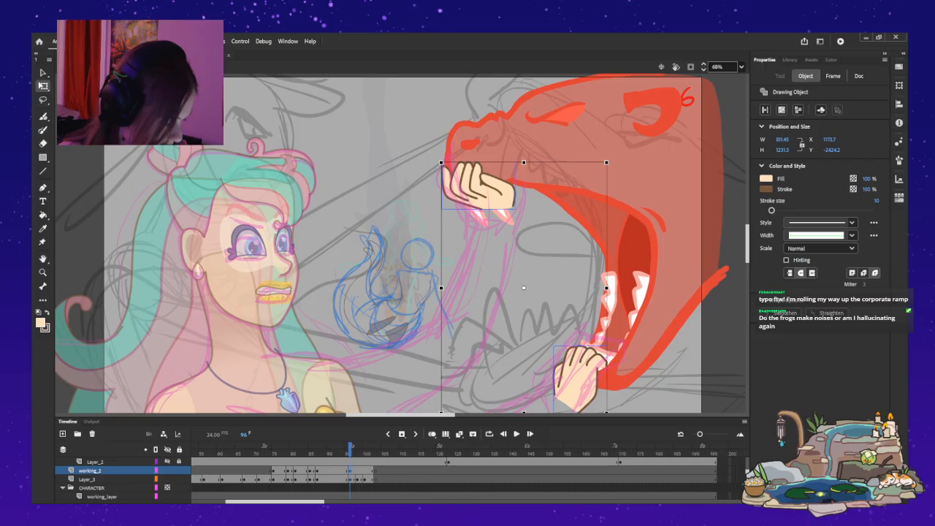
Add working_2 keyframes at frames 98 and 100, moving both hands further left and down to stay on the jaws.
key("period")
key("period")
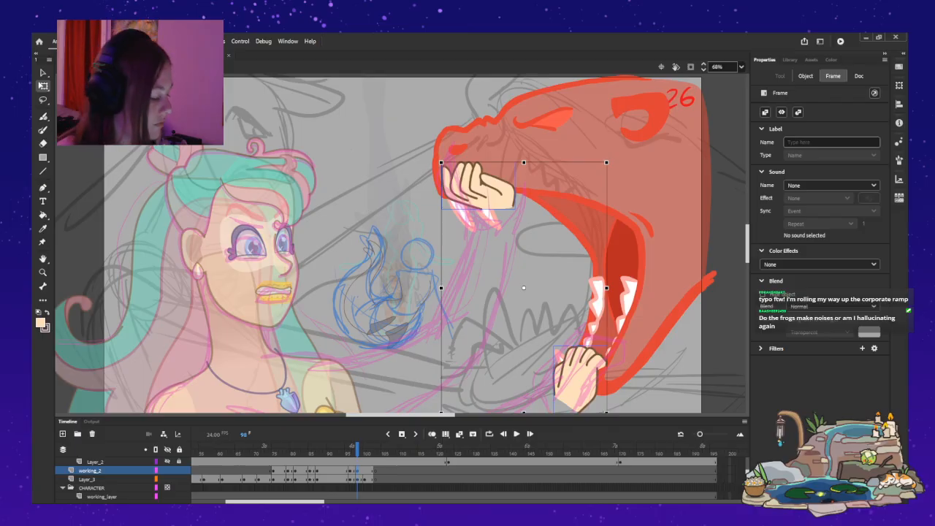
key("shift+Left")
key("shift+Left")
key("shift+Left")
key("shift+Left")
key("shift+Left")
key("shift+Left")
key("shift+Down")
key("shift+Down")
key("shift+Down")
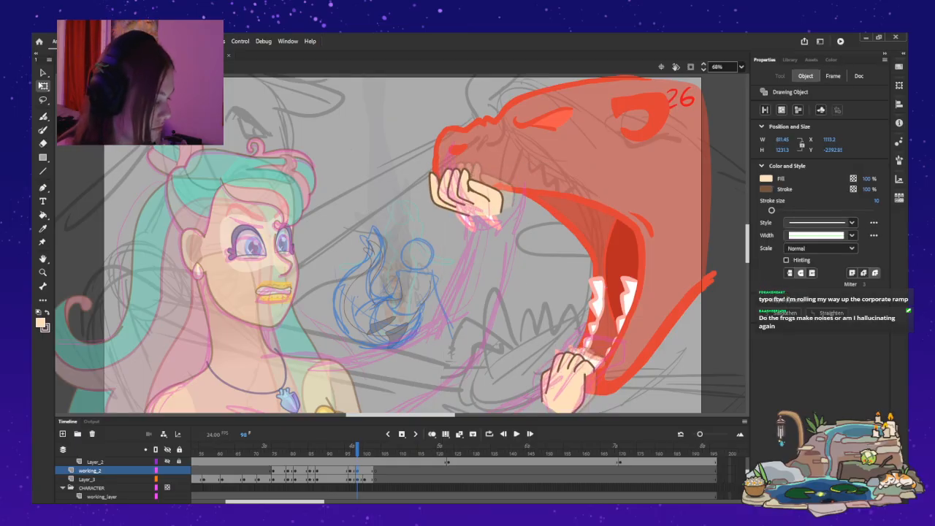
left_click(416, 434)
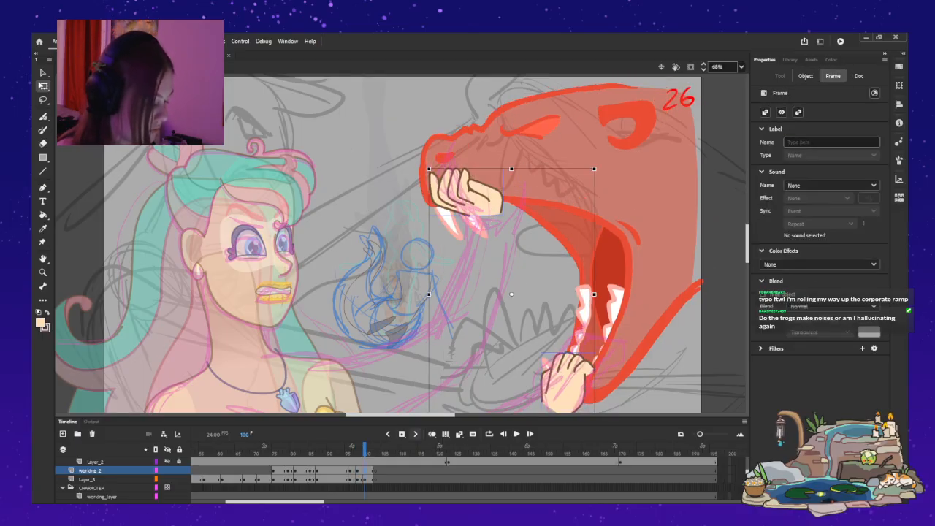
left_click_drag(471, 196, 460, 202)
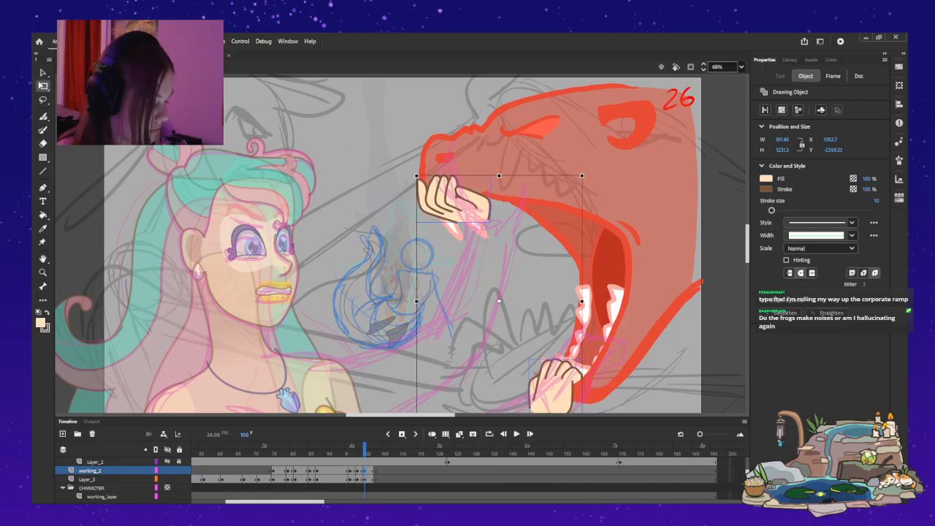
Insert a working_2 keyframe at frame 102 and shift the monster's head and both hands together slightly left and down.
key("period")
key("period")
key("F6")
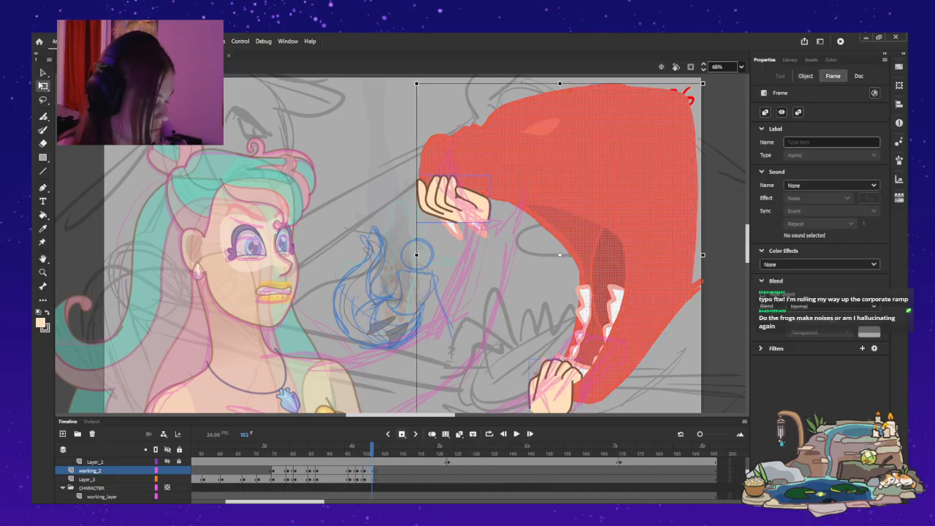
left_click_drag(555, 168, 550, 173)
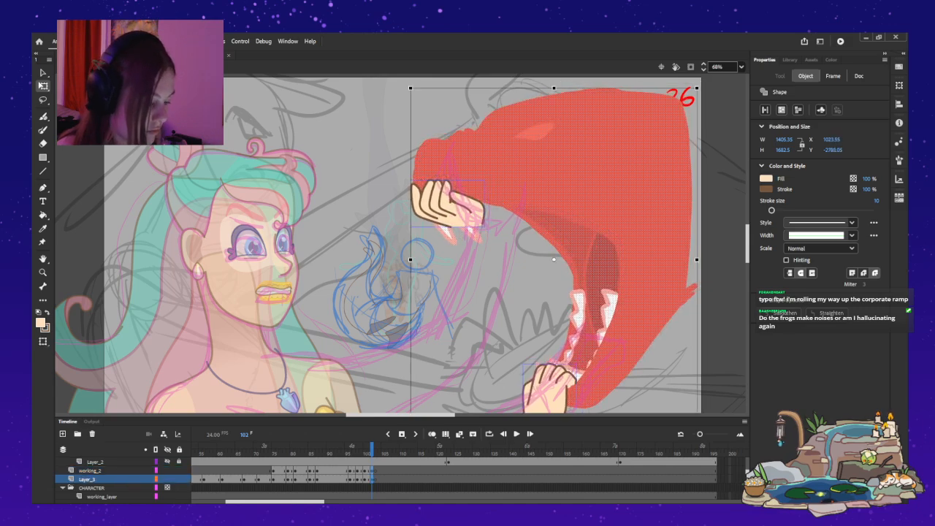
Play back the hand and head animation within the symbol from the first hands keyframe.
left_click(274, 471)
left_click(517, 434)
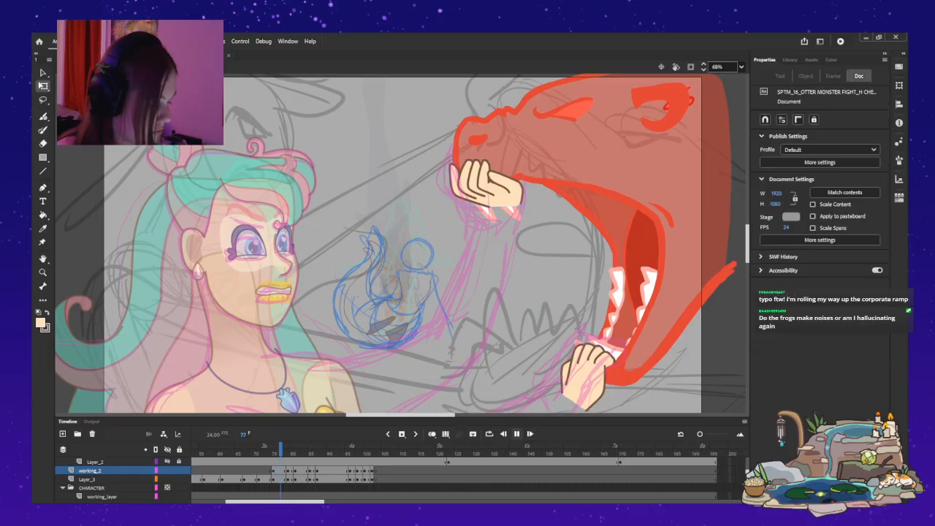
key("Return")
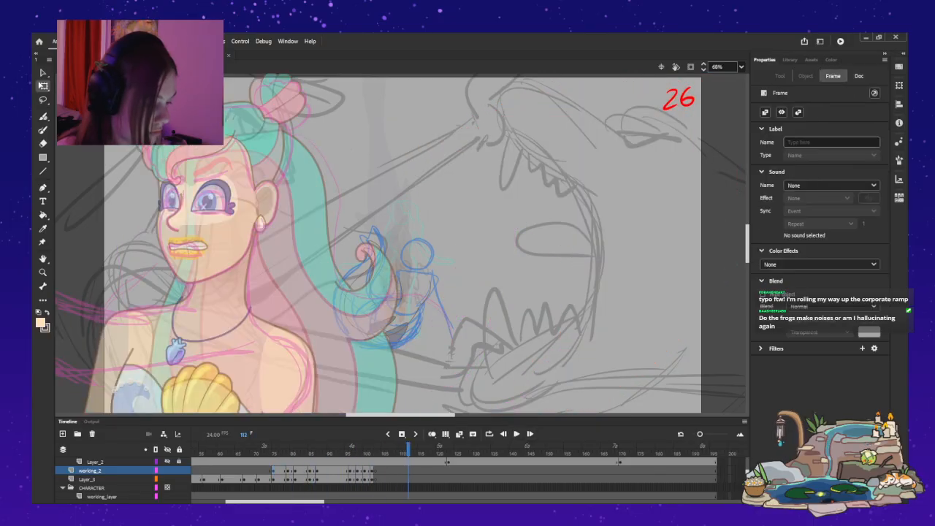
Return to the main timeline and play the sequence from frame 51, then replay it from frame 75.
key("ctrl+e")
left_click(317, 471)
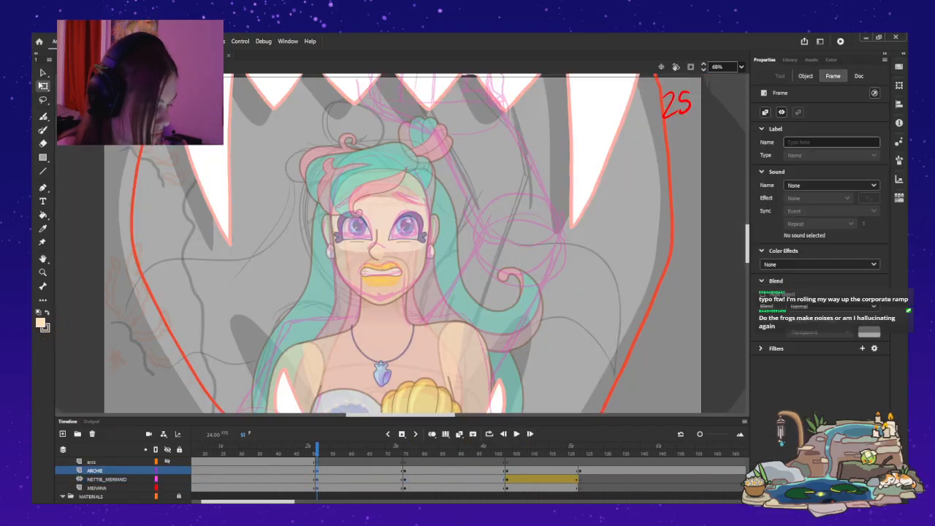
key("Return")
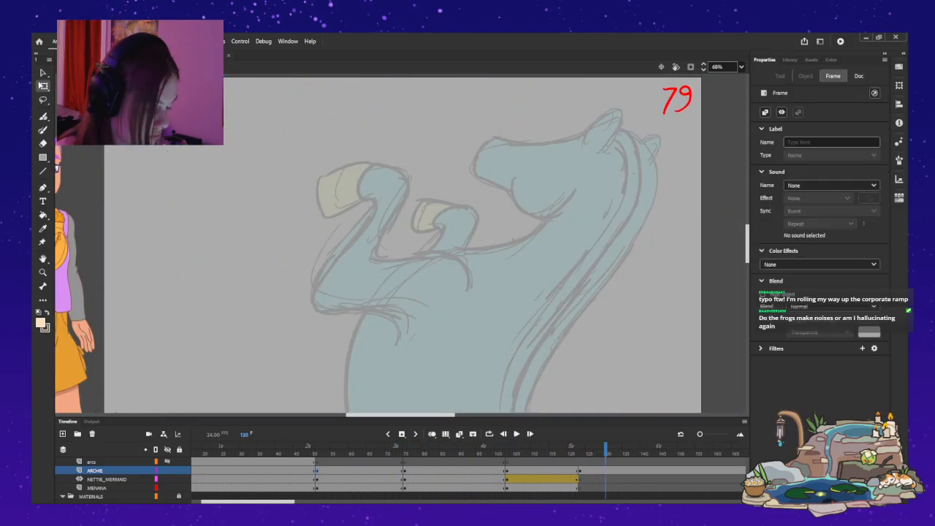
left_click(404, 453)
left_click(516, 434)
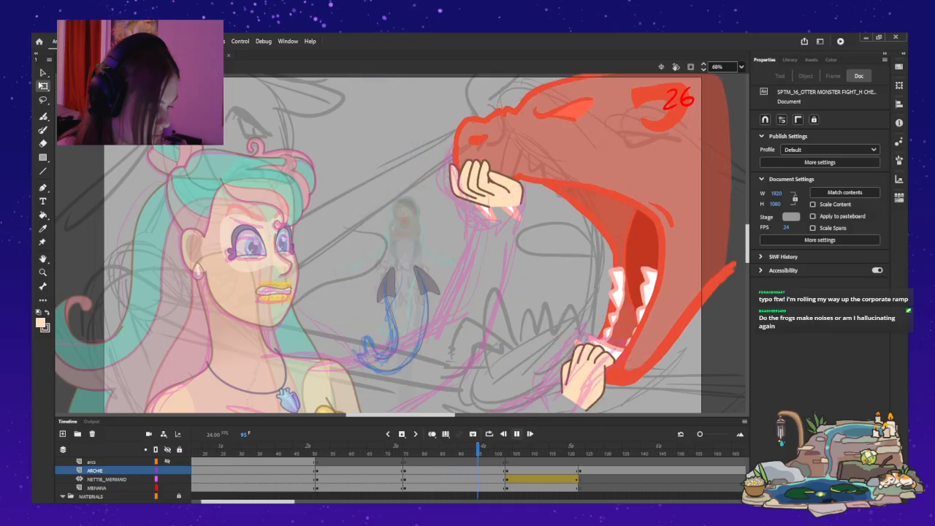
left_click(516, 433)
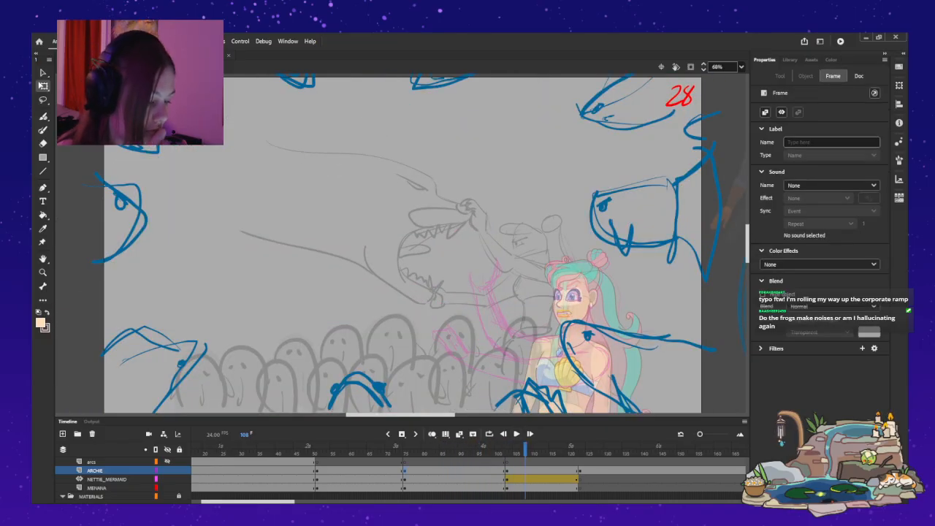
left_click(405, 452)
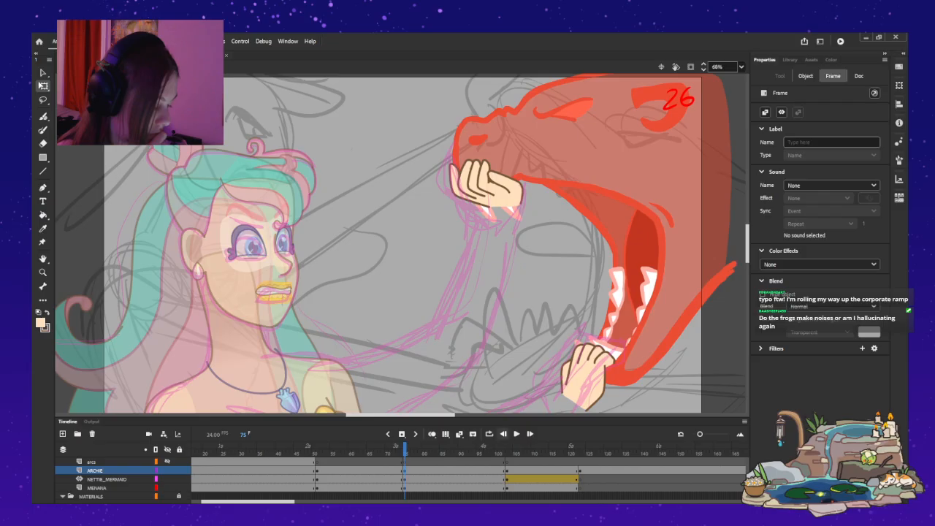
left_click(516, 434)
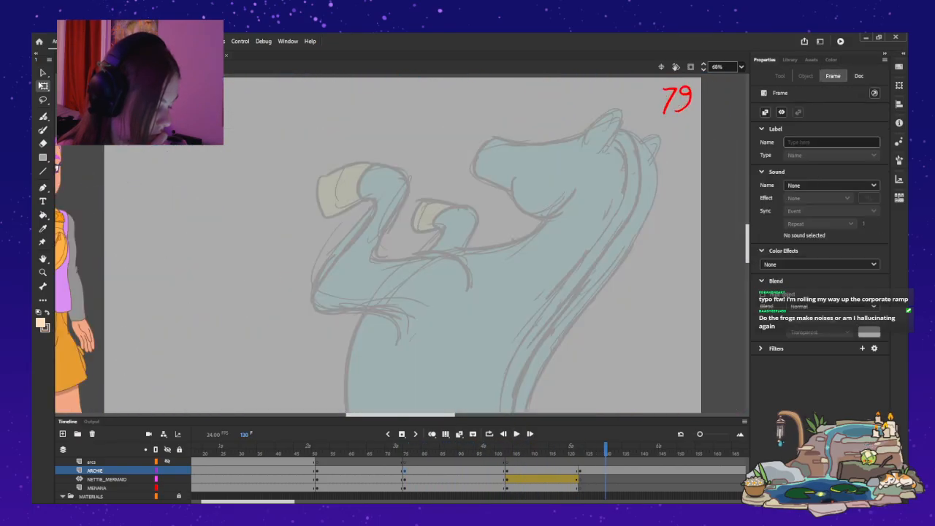
Replay shot 26 repeatedly from around frame 75 on the main timeline to review the monster's and hands' motion.
scroll(470, 475, "left", 3)
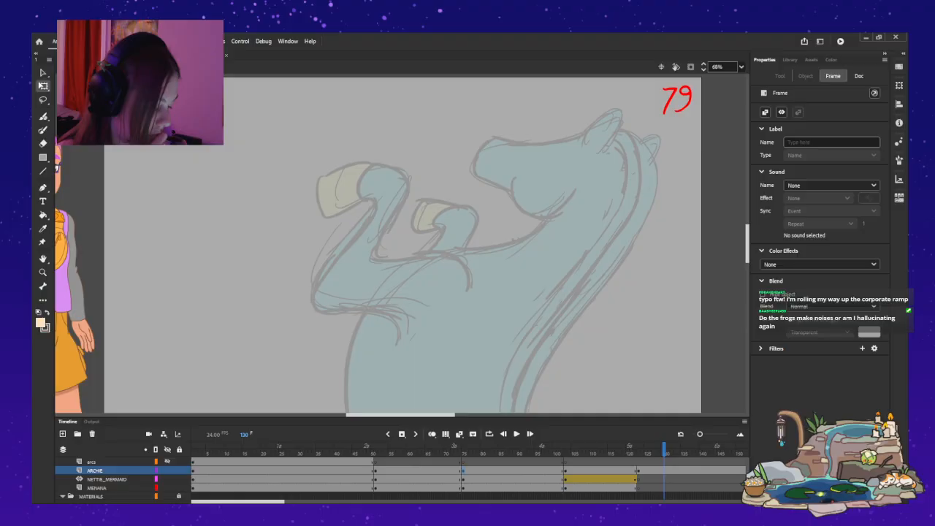
left_click(502, 433)
left_click(516, 434)
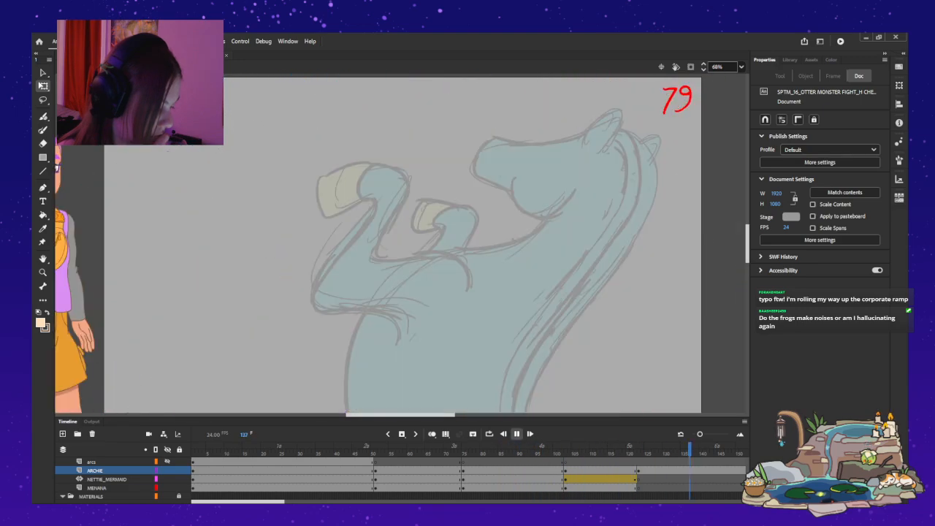
key("Return")
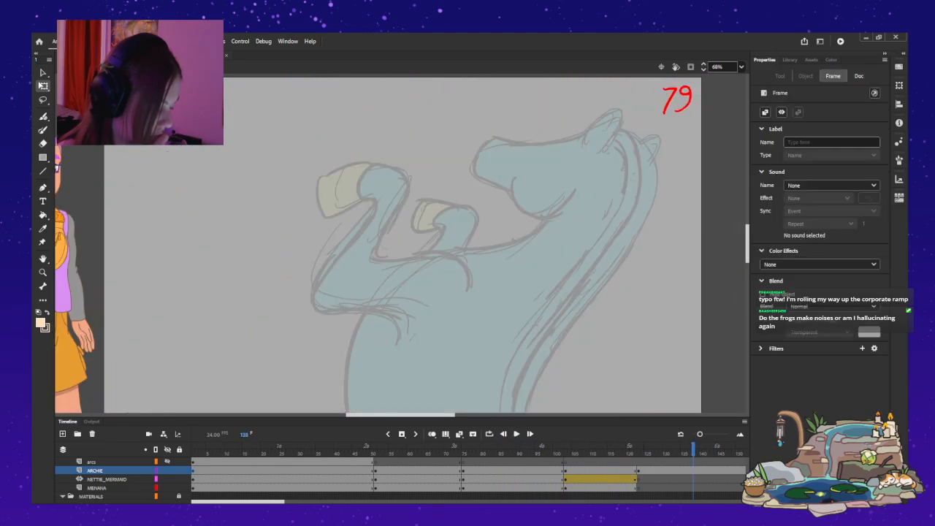
left_click(463, 479)
key("Return")
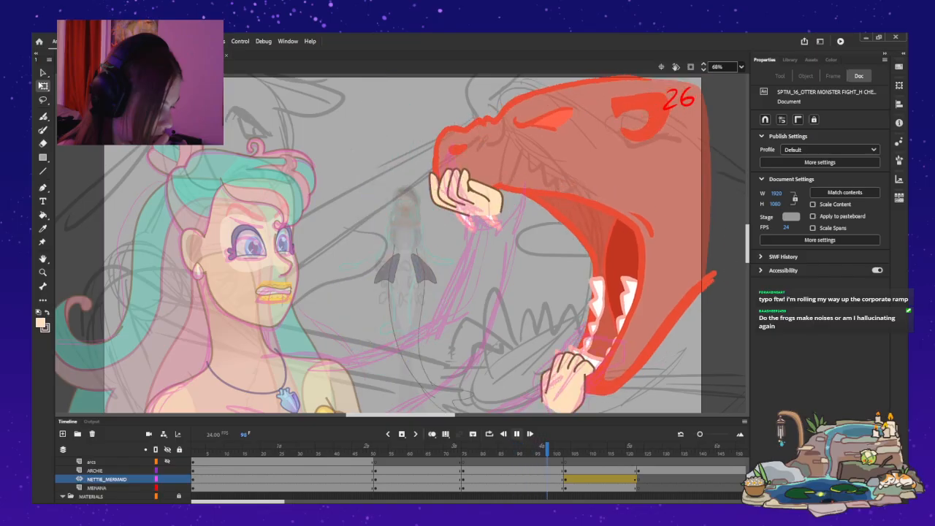
key("Return")
left_click(463, 479)
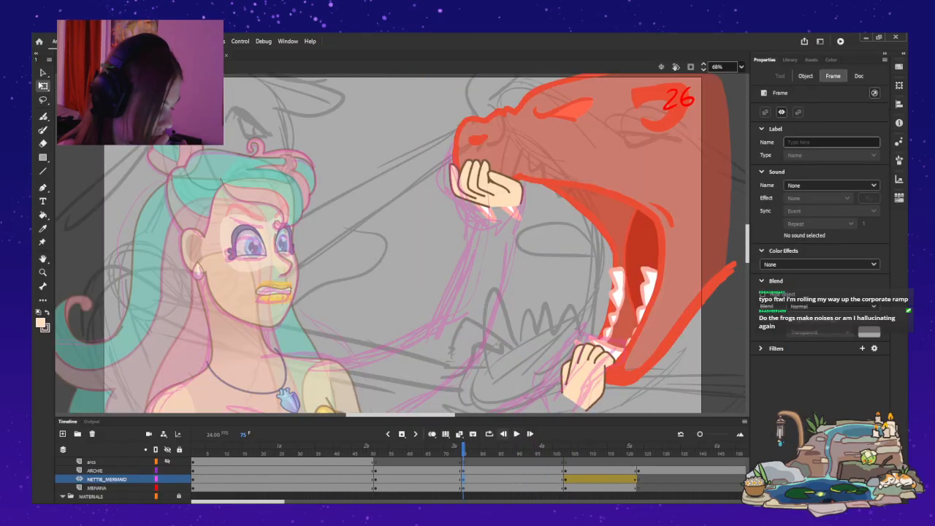
key("Return")
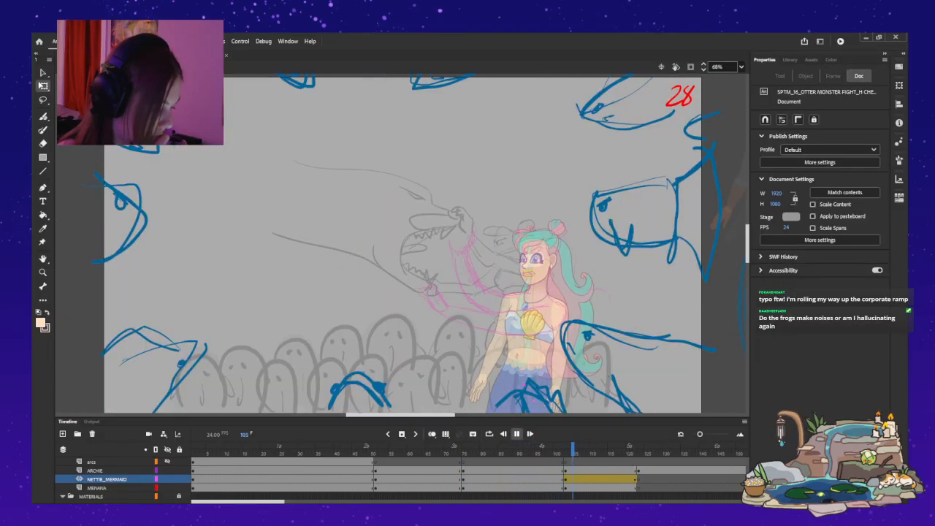
key("Return")
left_click_drag(573, 450, 464, 450)
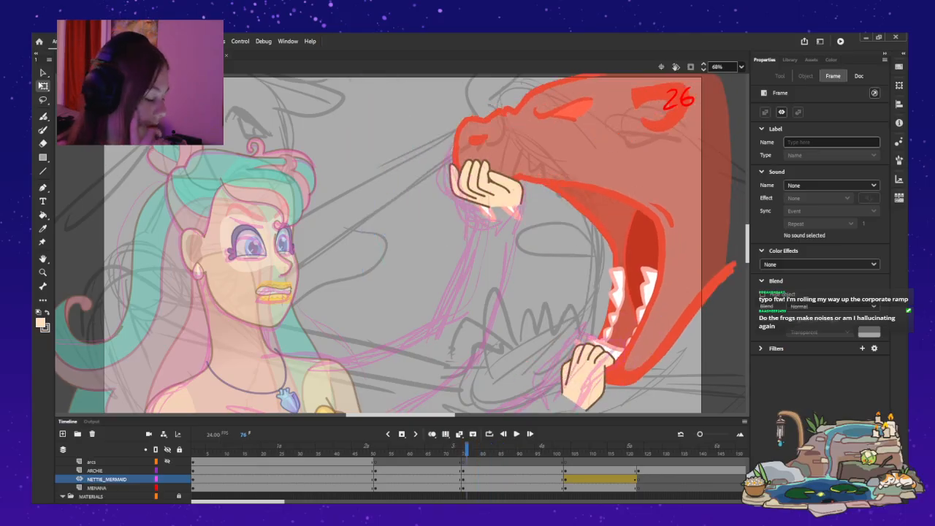
key("Return")
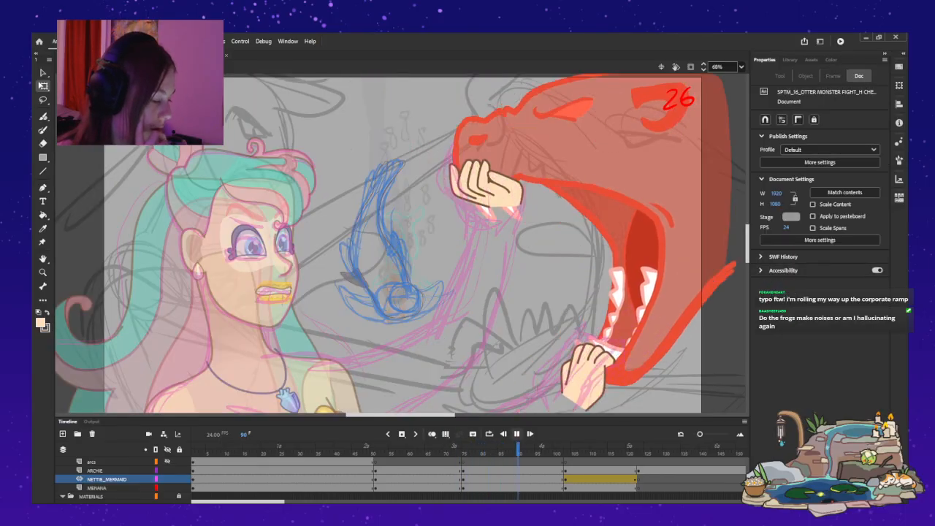
Open the symbol on the MENANA layer for editing at frame 86 and select its Layer_2.
left_click(463, 471)
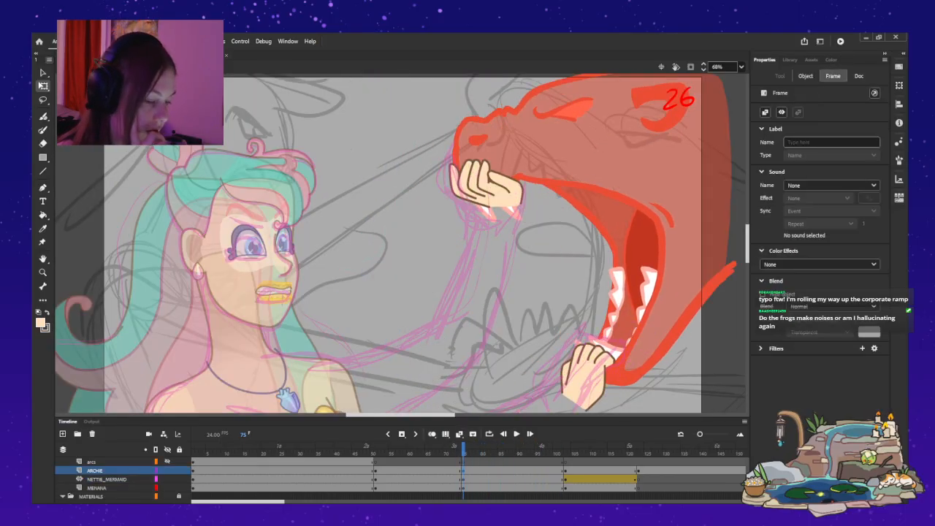
left_click(805, 76)
left_click_drag(463, 448, 503, 448)
left_click(98, 487)
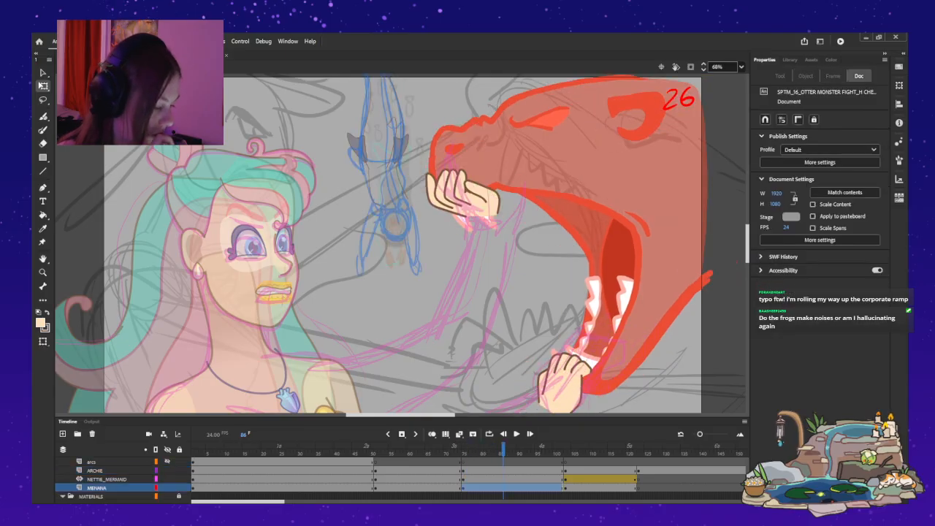
double_click(404, 286)
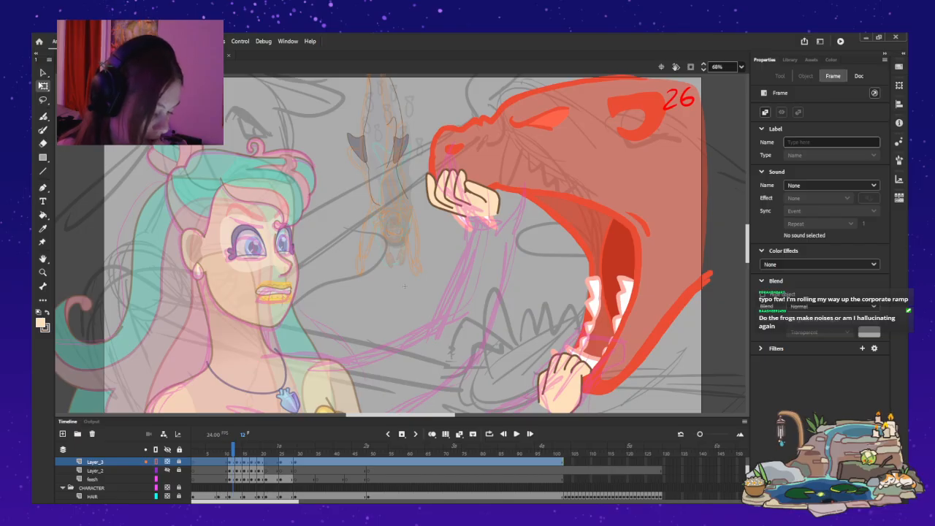
left_click(95, 470)
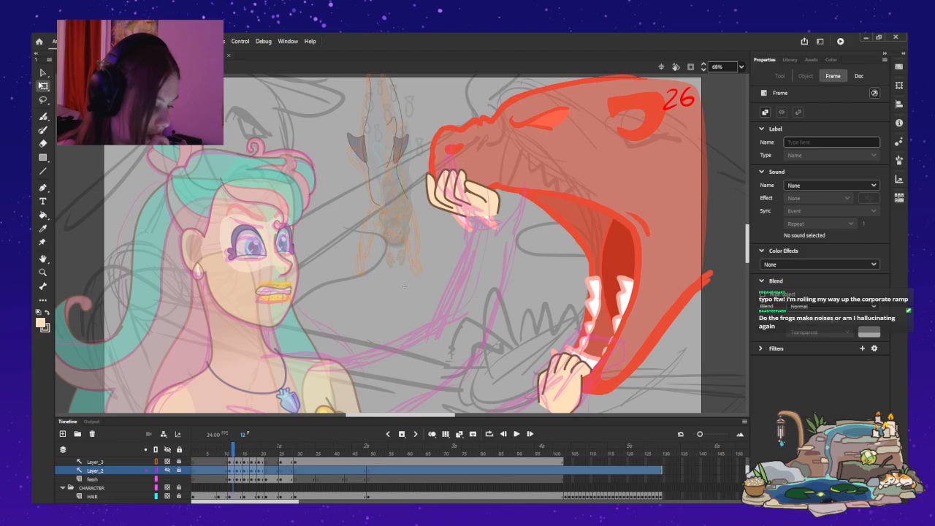
Return from the MENANA symbol to the main timeline and play the sequence from frame 51.
scroll(358, 478, "up", 1)
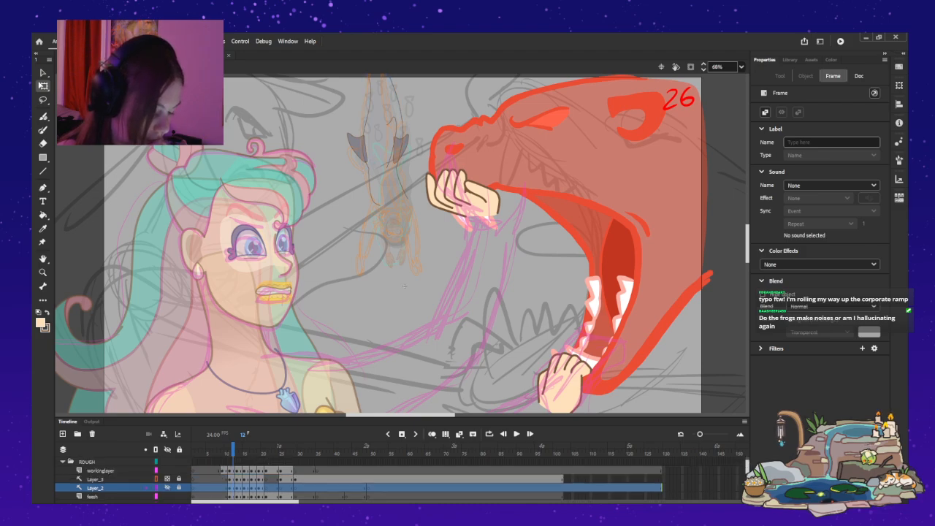
double_click(404, 286)
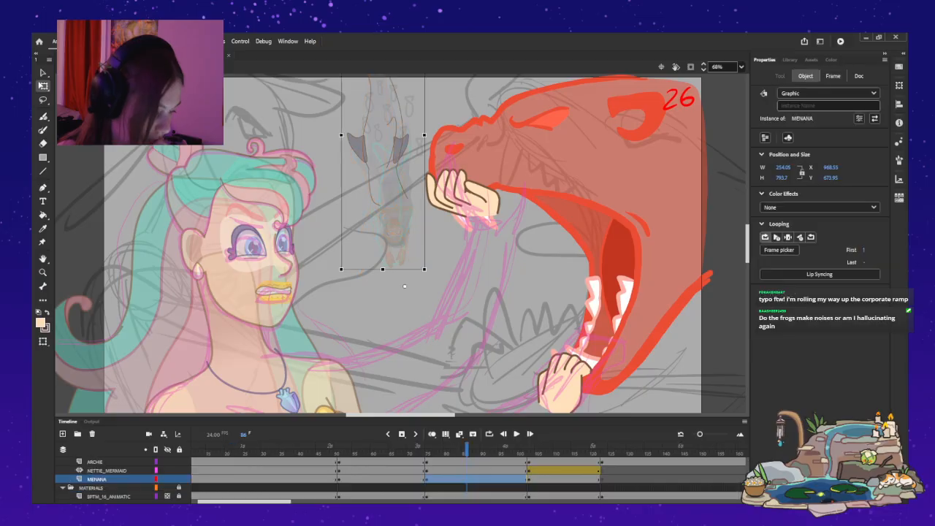
left_click(338, 470)
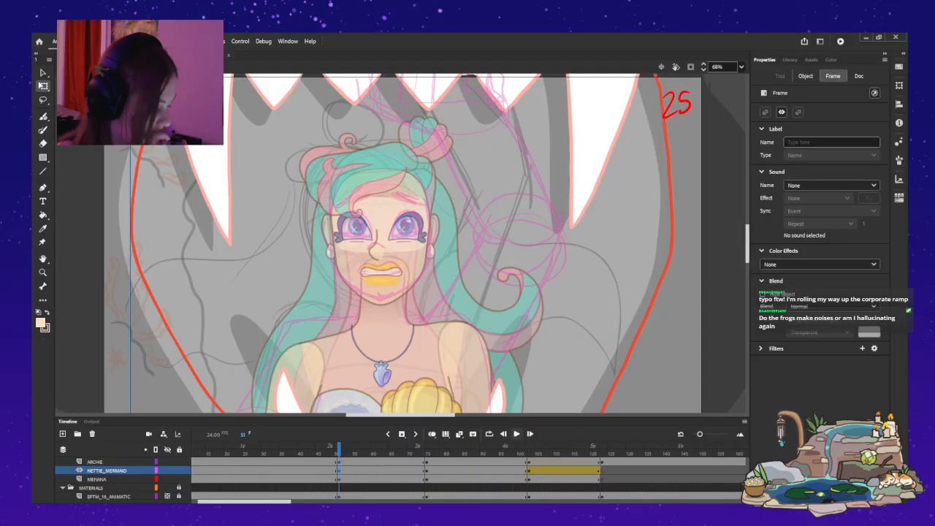
key("Return")
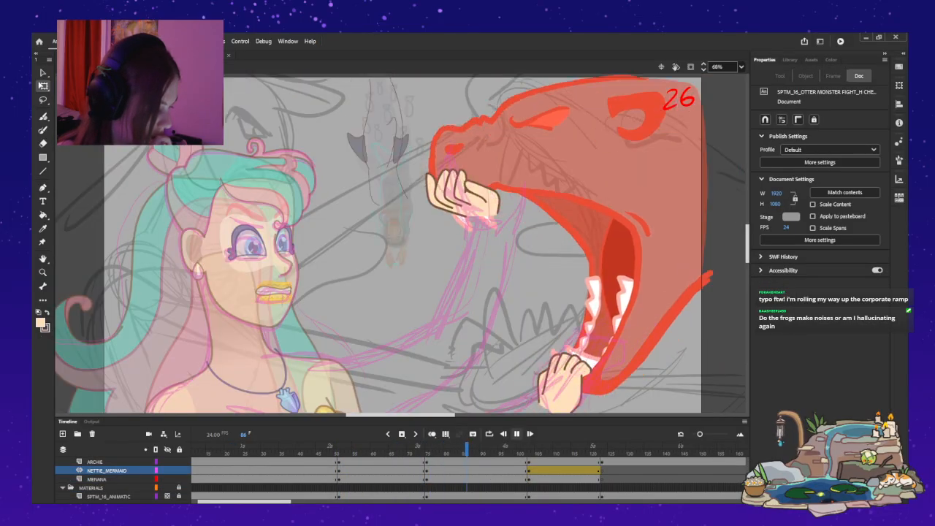
key("Return")
Replay shot 26 several times from frame 75 to examine the timing of the small figure's dive.
left_click(427, 471)
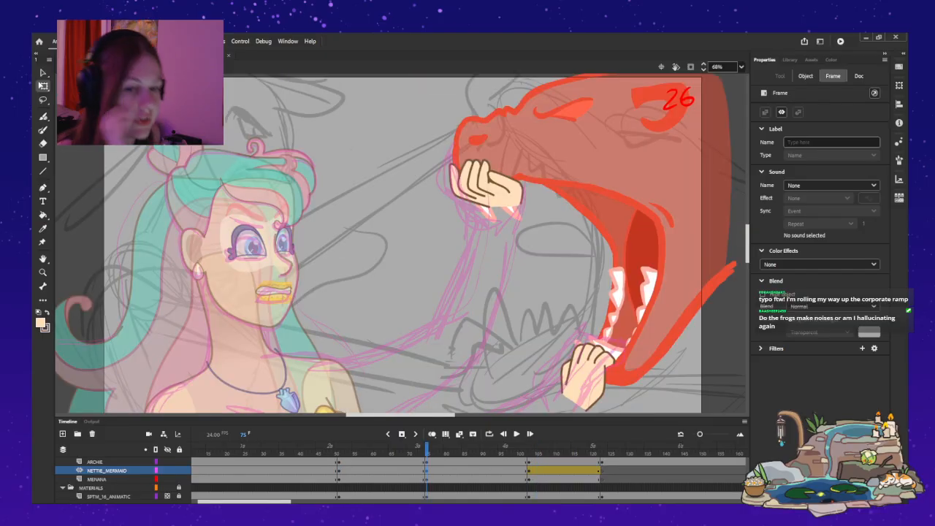
mouse_move(427, 453)
left_mouse_down()
mouse_move(507, 454)
mouse_move(427, 454)
left_mouse_up()
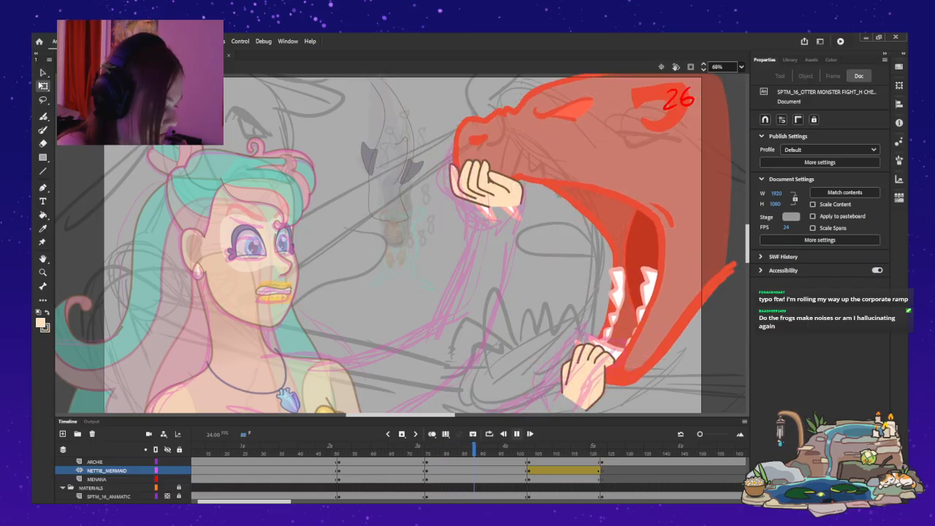
key("Return")
left_click_drag(563, 453, 427, 453)
key("Return")
left_click_drag(526, 453, 427, 453)
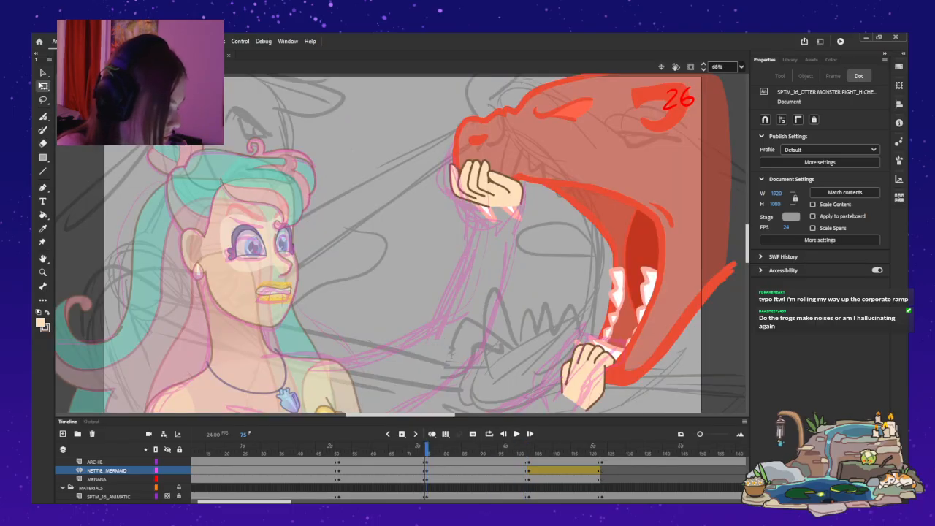
key("Return")
Open the MENANA symbol and shift the frames from 9 through 29 one frame earlier on all layers.
double_click(404, 286)
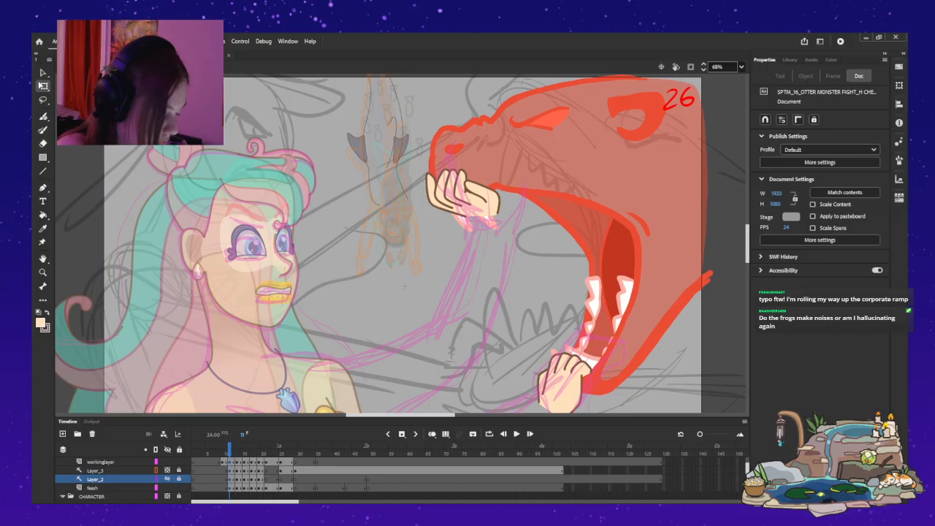
scroll(358, 479, "down", 1)
key("comma")
key("comma")
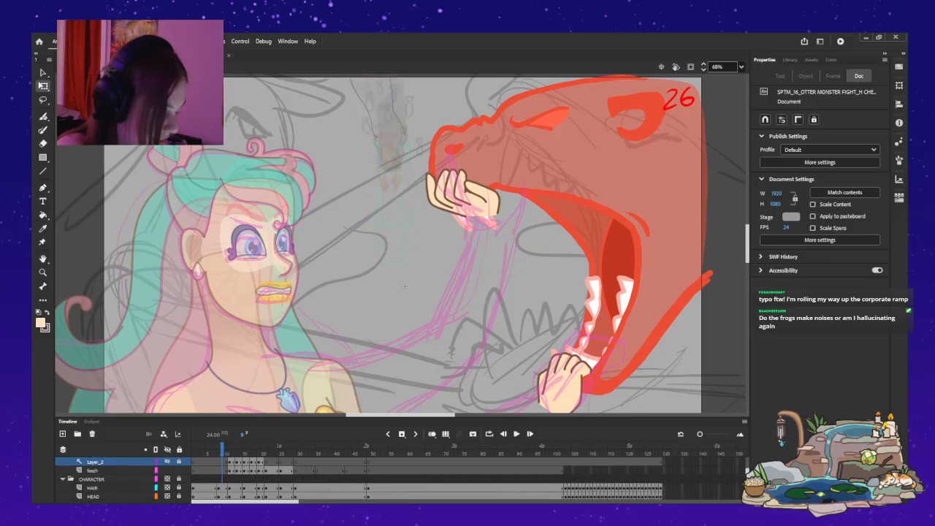
scroll(358, 478, "up", 2)
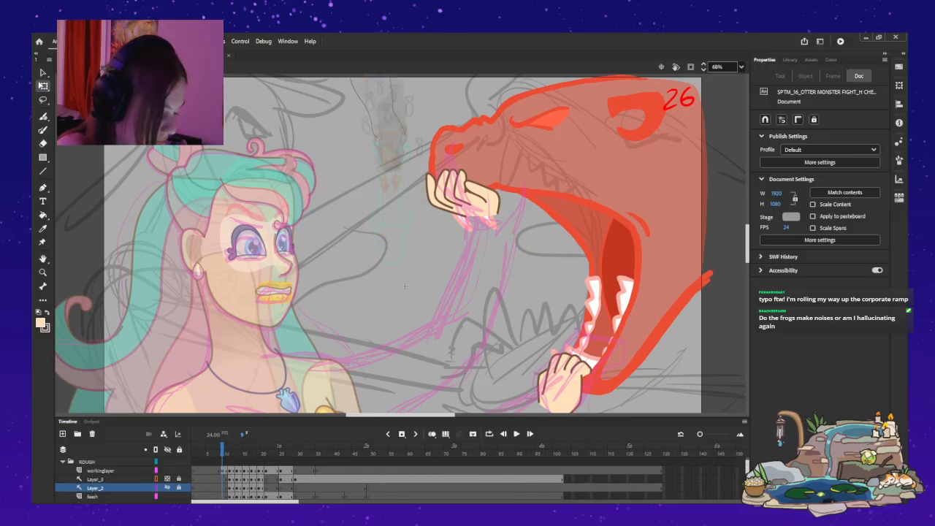
key("Return")
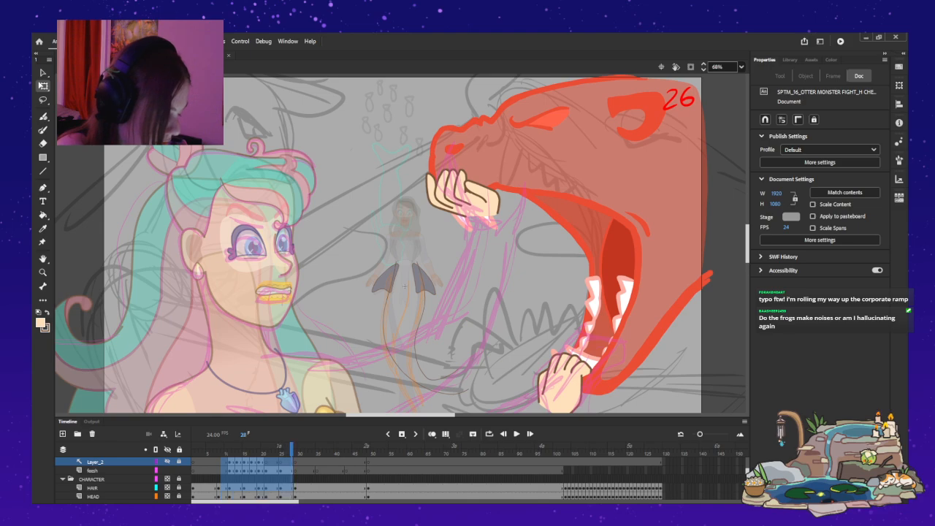
scroll(358, 479, "down", 5)
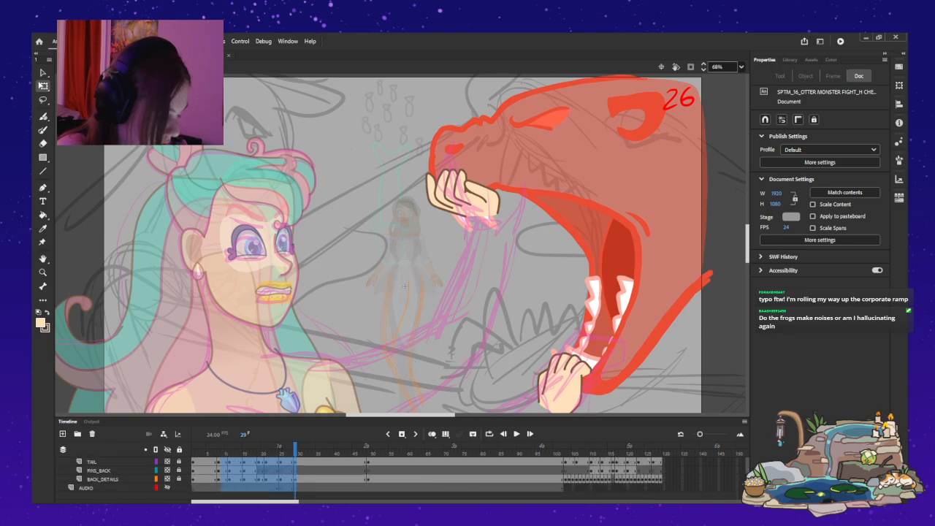
left_click(405, 285)
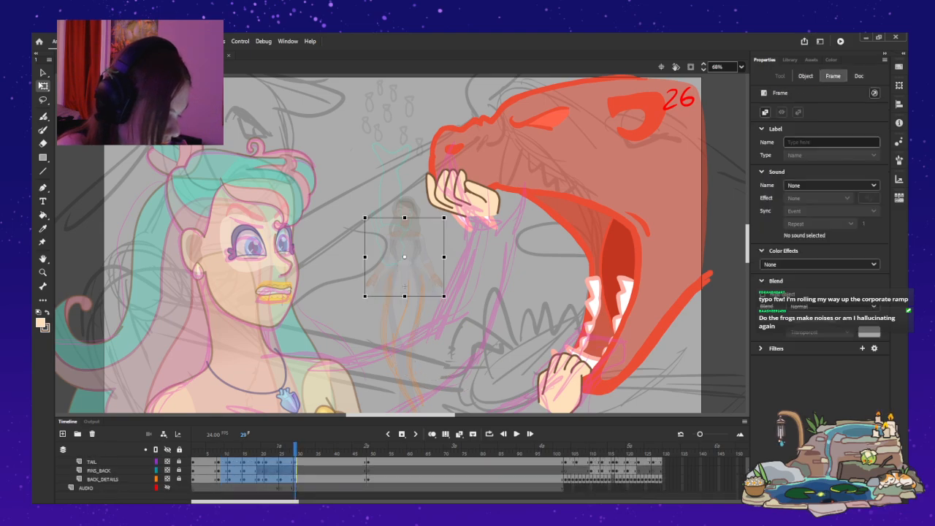
scroll(358, 478, "up", 5)
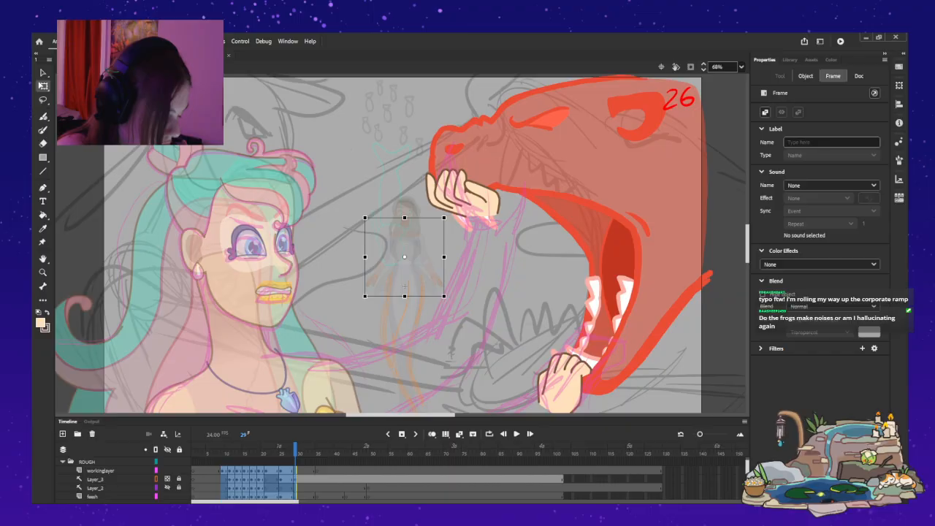
scroll(358, 479, "down", 2)
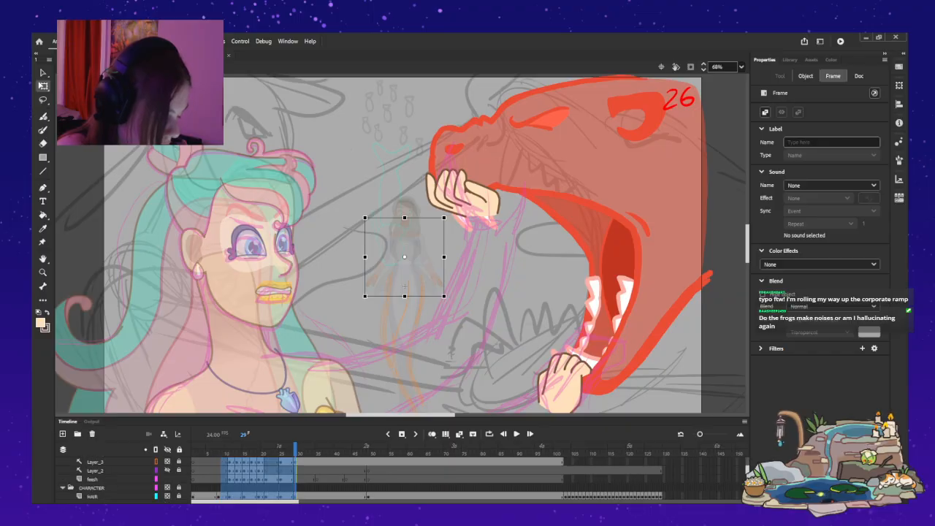
left_click_drag(233, 479, 229, 479)
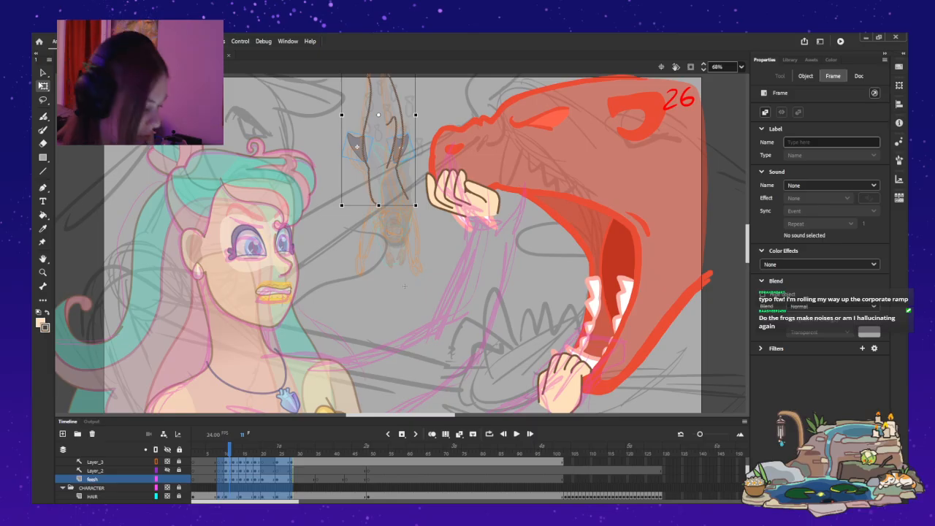
Play the symbol's animation repeatedly from its opening frames to check the timing of the shifted keyframes.
key("comma")
key("comma")
key("comma")
key("comma")
key("Return")
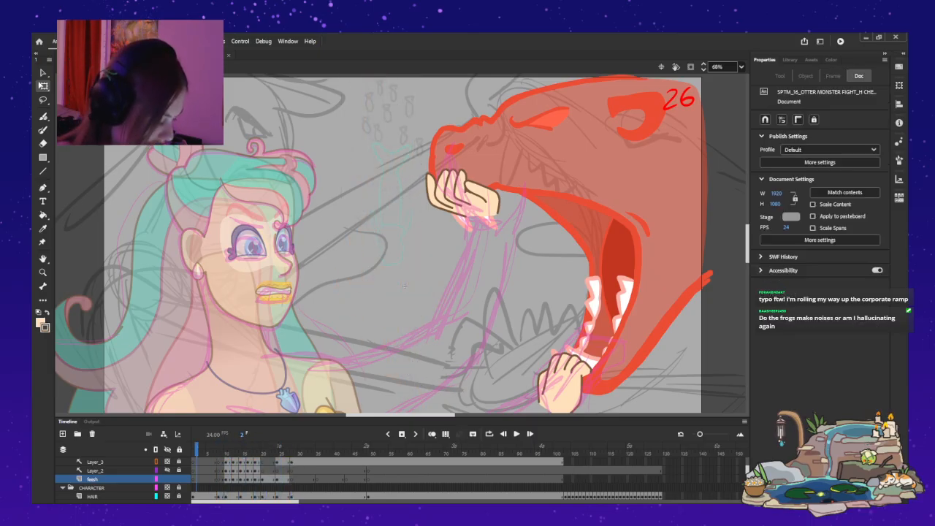
key("Return")
key("Return")
key("Return")
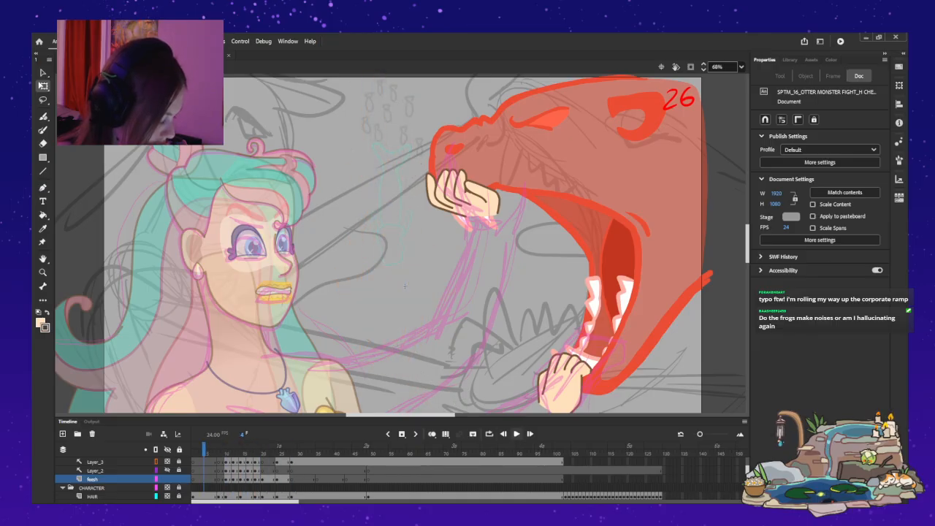
key("Return")
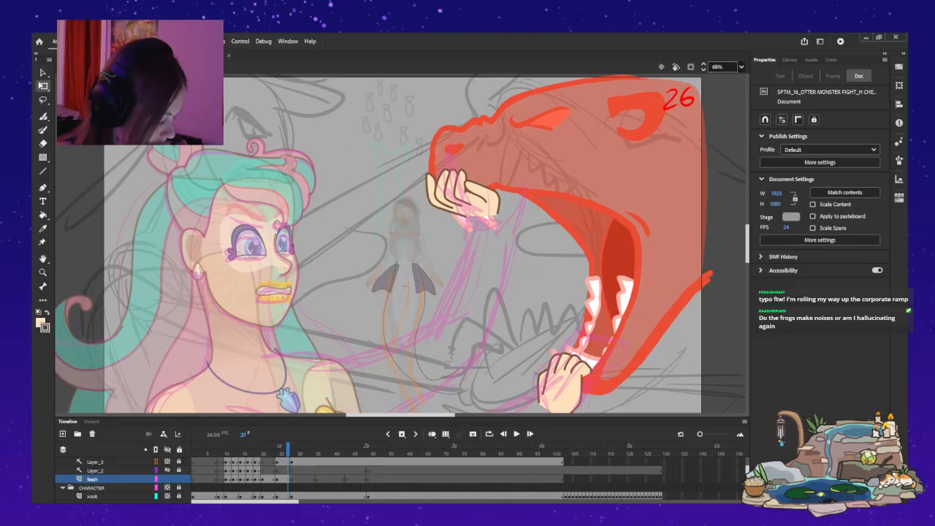
key("ctrl+z")
key("comma")
key("comma")
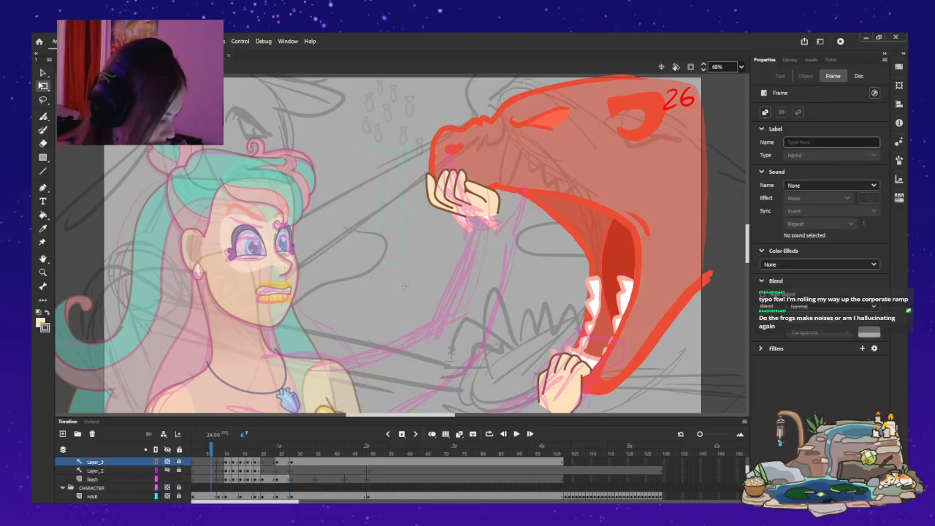
key("Return")
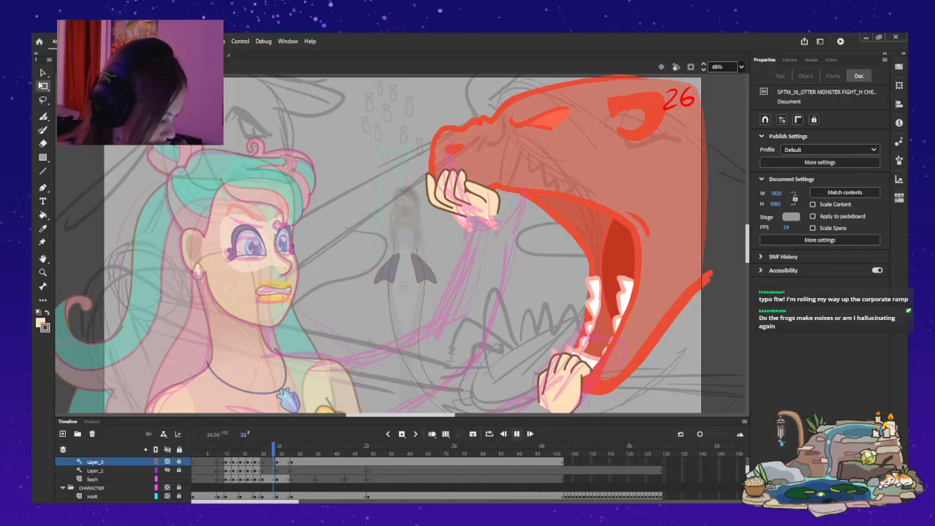
Return to the main timeline and play shot 26 from frame 75 to review the retimed dive.
key("ctrl+e")
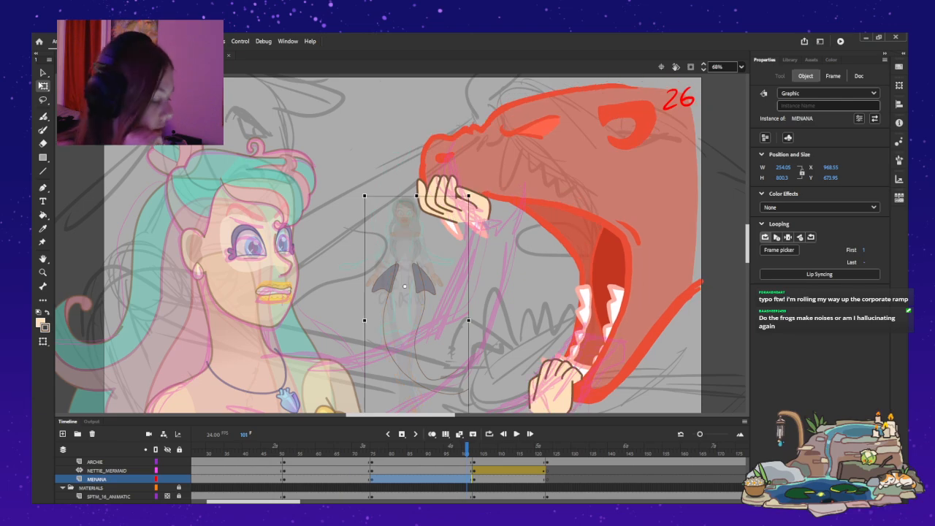
left_click(371, 471)
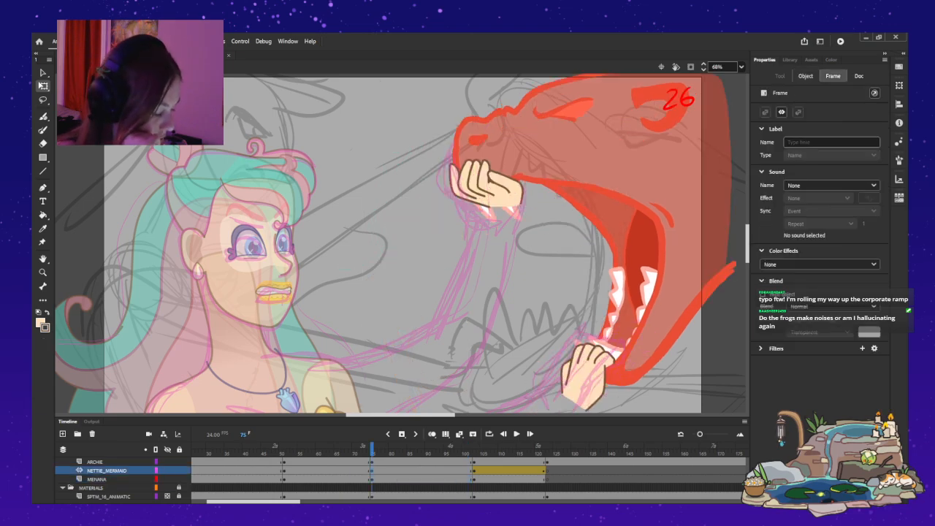
key("Return")
key("Return")
left_click_drag(464, 449, 372, 449)
Reopen the MENANA symbol and shift the frames from 8 through 23 four frames earlier on all layers.
scroll(400, 243, "up", 5)
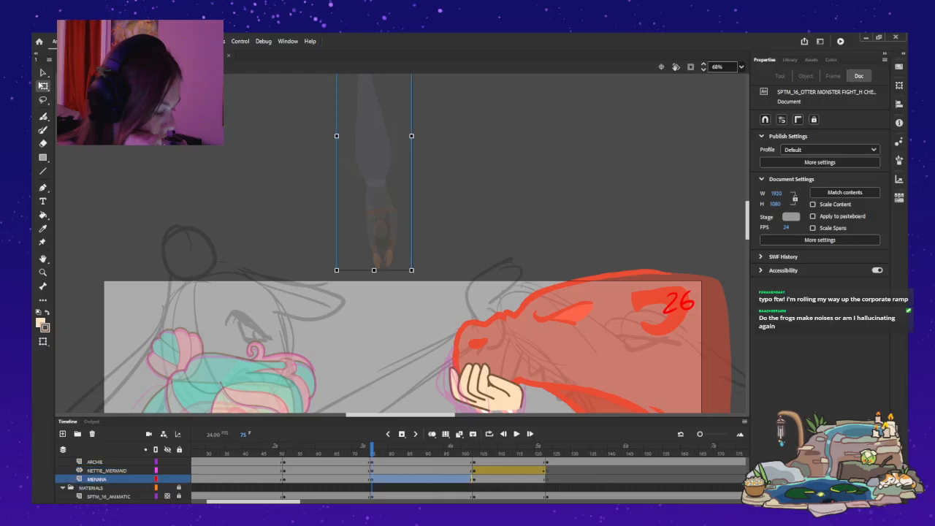
double_click(485, 390)
scroll(400, 478, "down", 2)
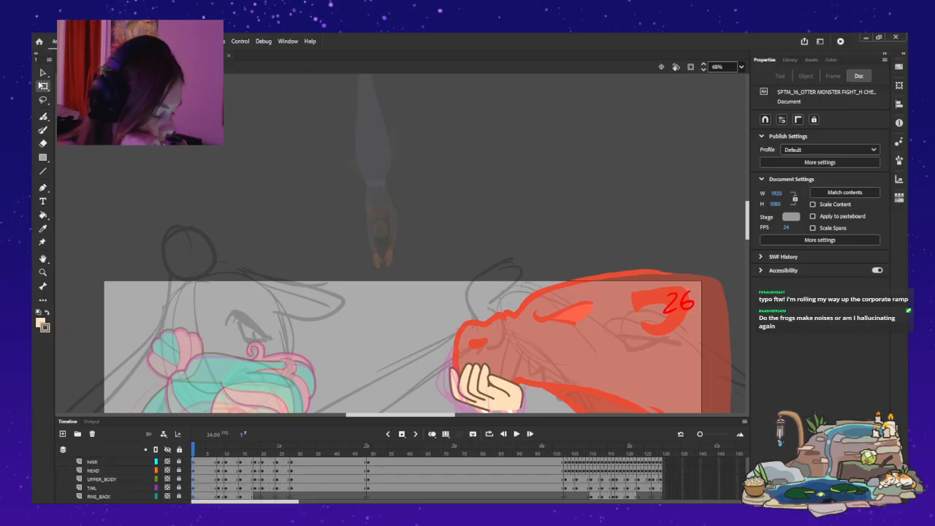
scroll(399, 479, "down", 1)
left_click_drag(219, 497, 292, 462)
scroll(400, 243, "down", 5)
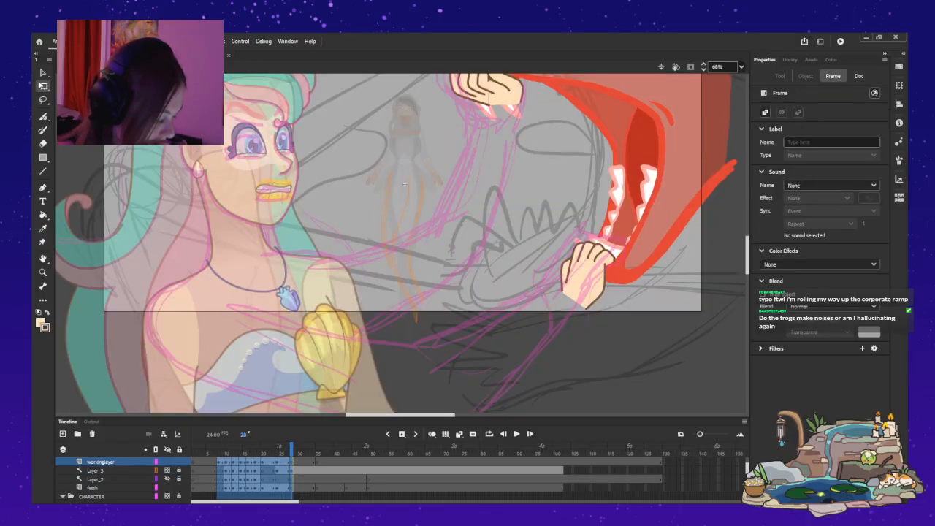
left_click(281, 470)
scroll(124, 478, "down", 5)
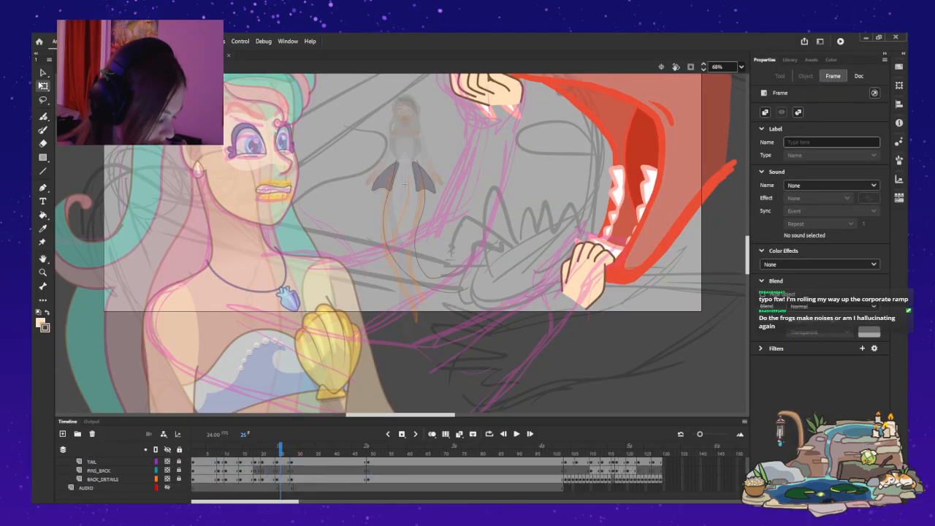
left_click_drag(273, 479, 220, 479)
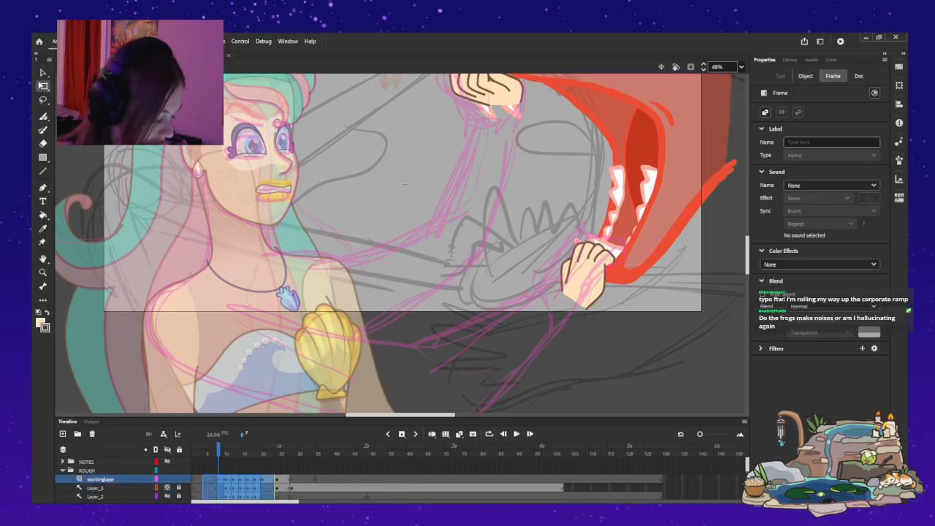
mouse_move(204, 488)
left_mouse_down()
mouse_move(220, 488)
mouse_move(205, 488)
left_mouse_up()
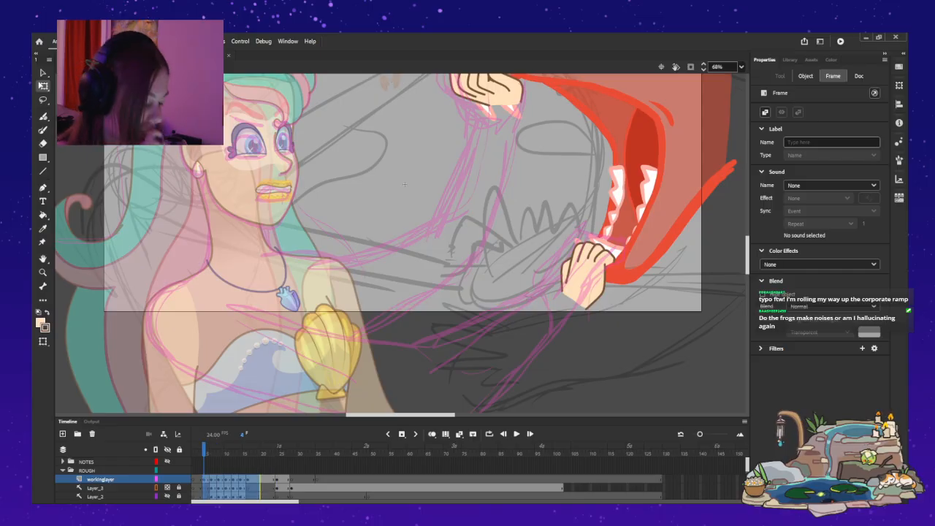
Step through the moved keyframes between frames 4 and 16 to check the figure's poses.
key("period")
key("period")
key("period")
key("period")
key("period")
key("period")
key("period")
key("period")
key("period")
key("period")
key("period")
key("period")
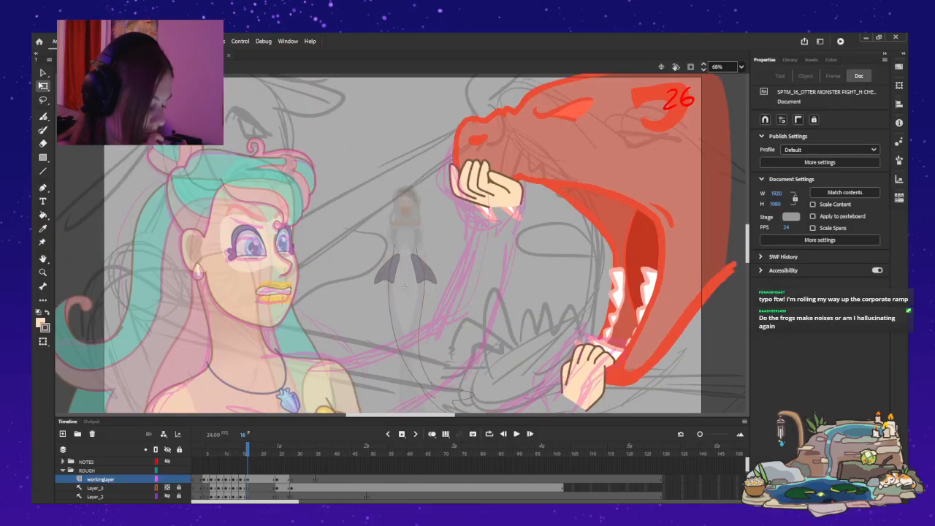
key("comma")
key("comma")
key("comma")
key("comma")
key("comma")
key("comma")
key("comma")
key("comma")
key("comma")
key("comma")
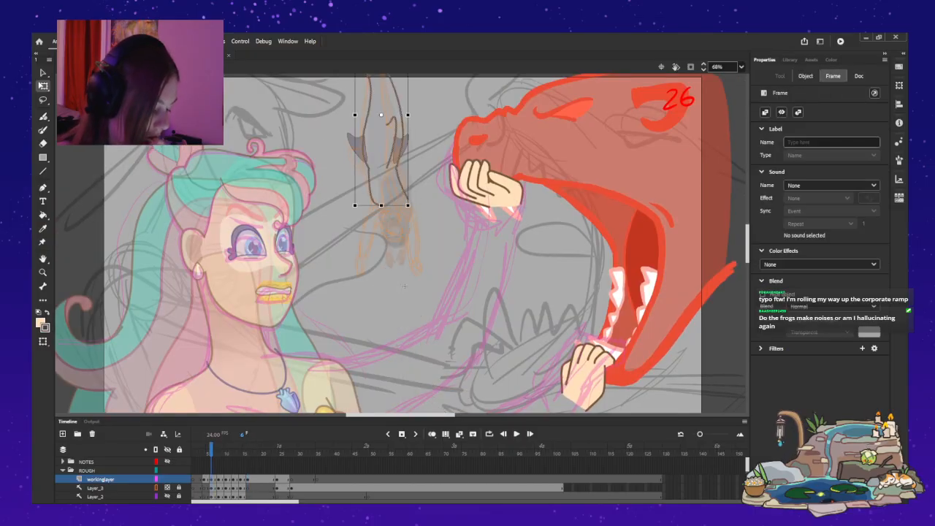
scroll(358, 478, "down", 2)
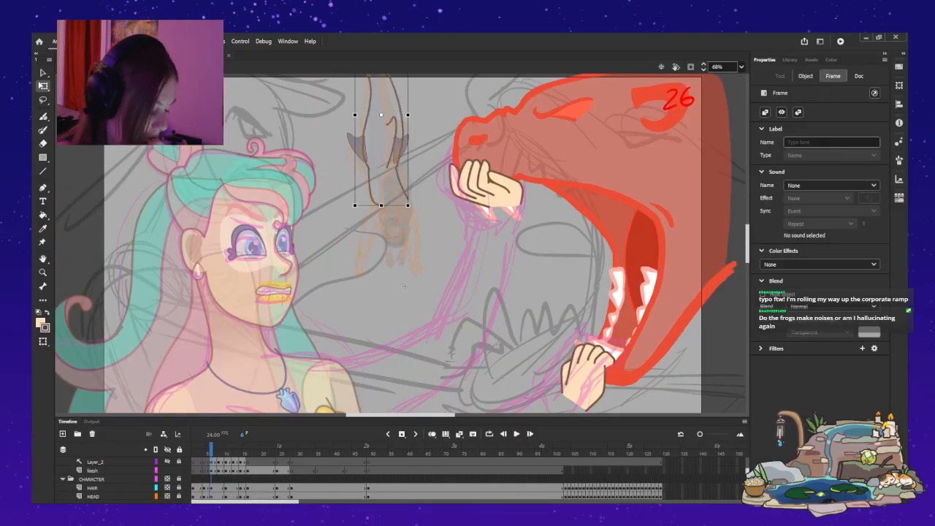
key("period")
key("period")
key("period")
key("period")
key("period")
key("period")
key("period")
key("period")
key("period")
key("period")
key("period")
key("period")
key("period")
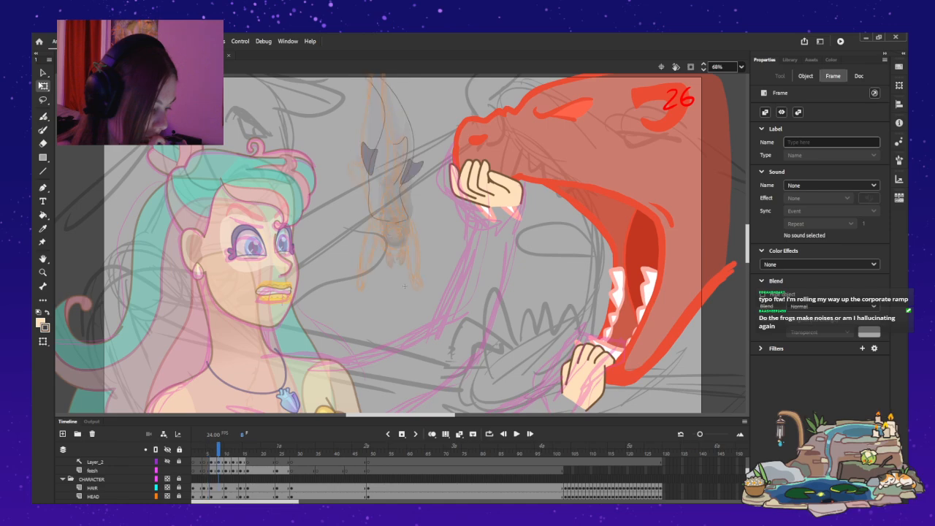
Go back to the opening frames and play the retimed dive within the symbol, checking individual poses.
key("comma")
key("comma")
key("comma")
key("comma")
key("comma")
key("comma")
key("comma")
key("comma")
key("comma")
key("comma")
key("comma")
key("comma")
key("comma")
key("comma")
key("comma")
key("Return")
key("Return")
Step back and forth around frame 14 to examine the spacing of the tail and fin poses across the character layers.
key("comma")
key("comma")
key("comma")
key("comma")
key("comma")
key("comma")
key("comma")
key("comma")
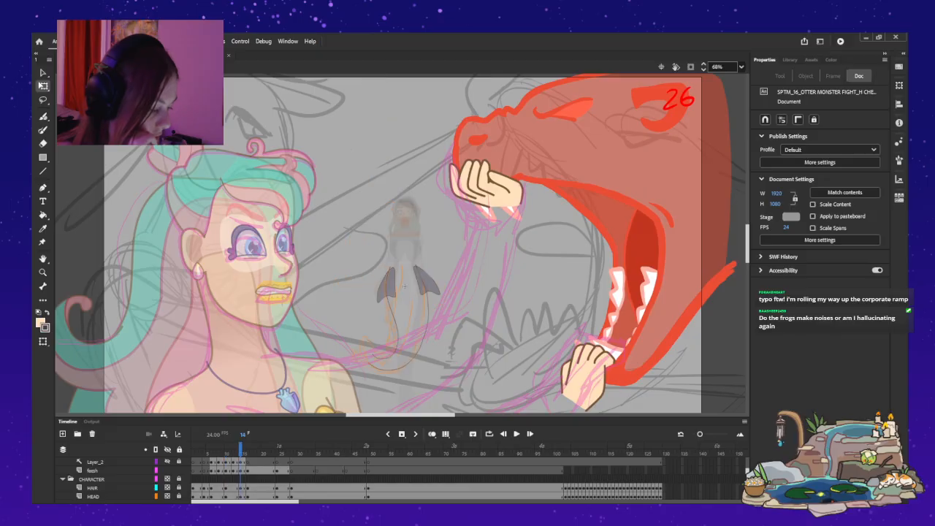
key("period")
key("period")
key("comma")
key("comma")
key("comma")
key("comma")
key("comma")
key("comma")
key("period")
key("period")
key("period")
key("period")
key("period")
key("period")
key("period")
key("period")
key("period")
key("comma")
key("comma")
key("comma")
key("comma")
key("comma")
key("comma")
key("period")
key("period")
scroll(110, 478, "down", 5)
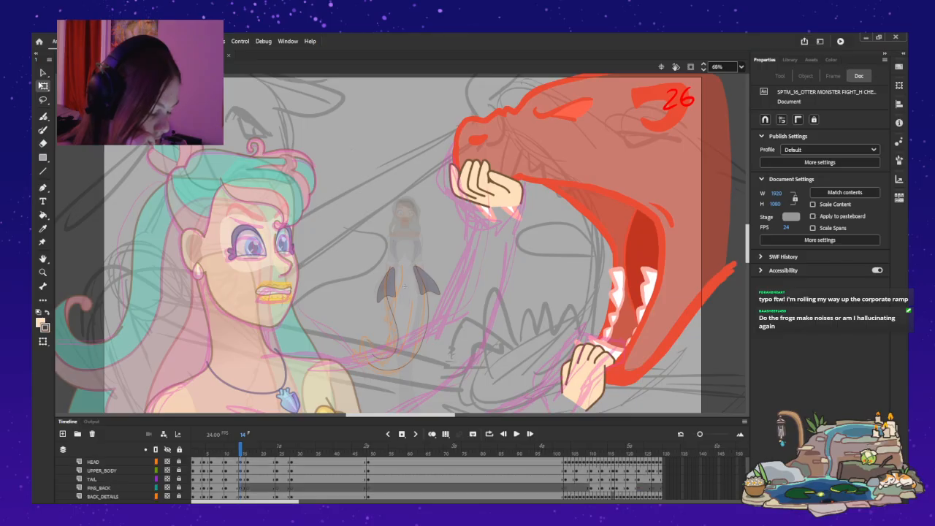
Move the tail and fin poses at frames 14 and 15 two frames later across the layers.
key("period")
scroll(110, 479, "up", 10)
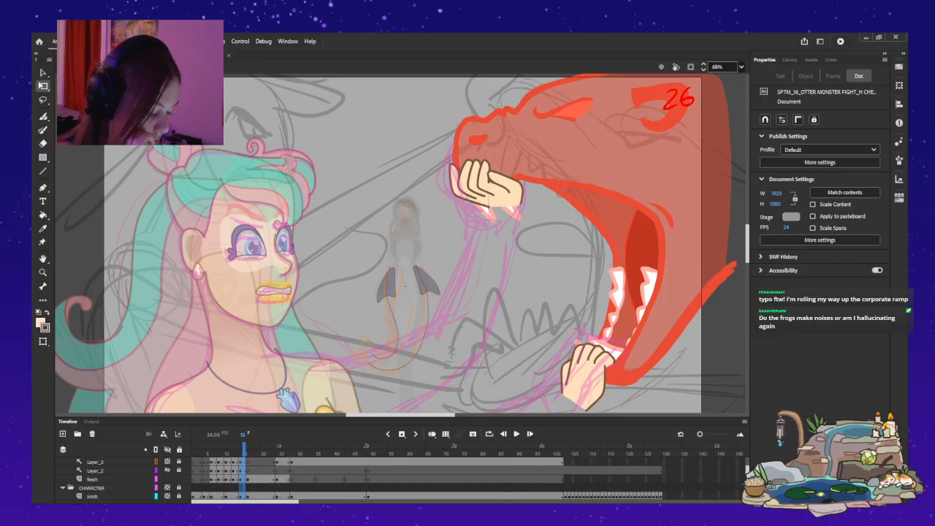
left_click_drag(240, 479, 247, 497)
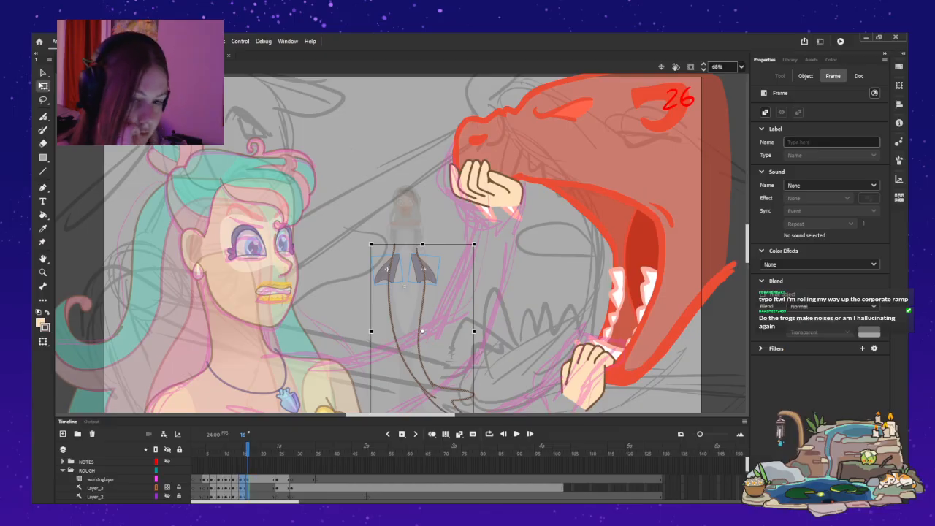
key("shift+F6")
key("period")
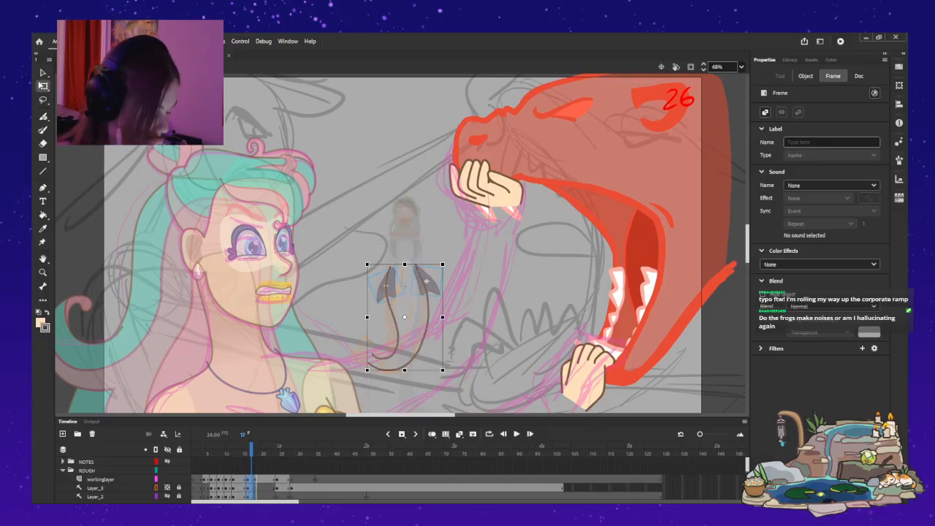
Step back and forth between frames 8 and 21 to check the spacing of the shifted tail and fin poses.
key("comma")
key("comma")
key("comma")
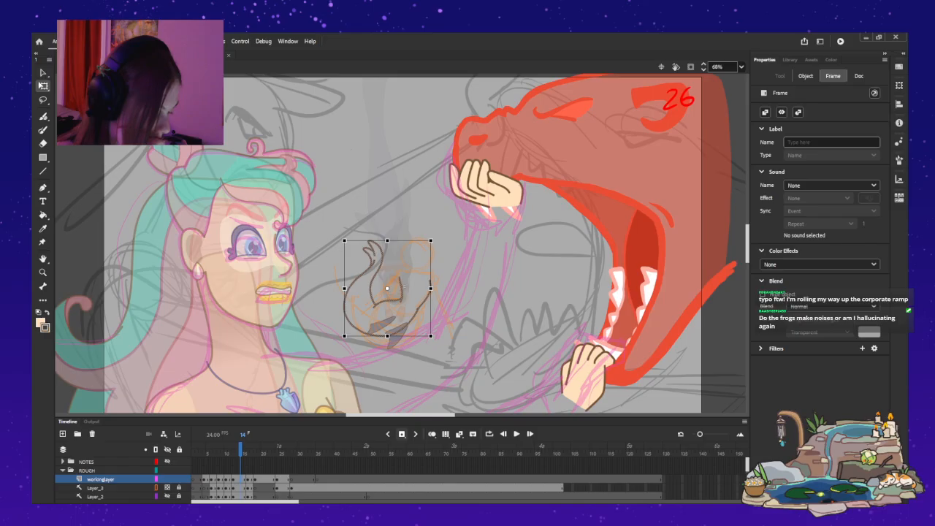
key("comma")
key("comma")
key("comma")
key("comma")
key("comma")
key("comma")
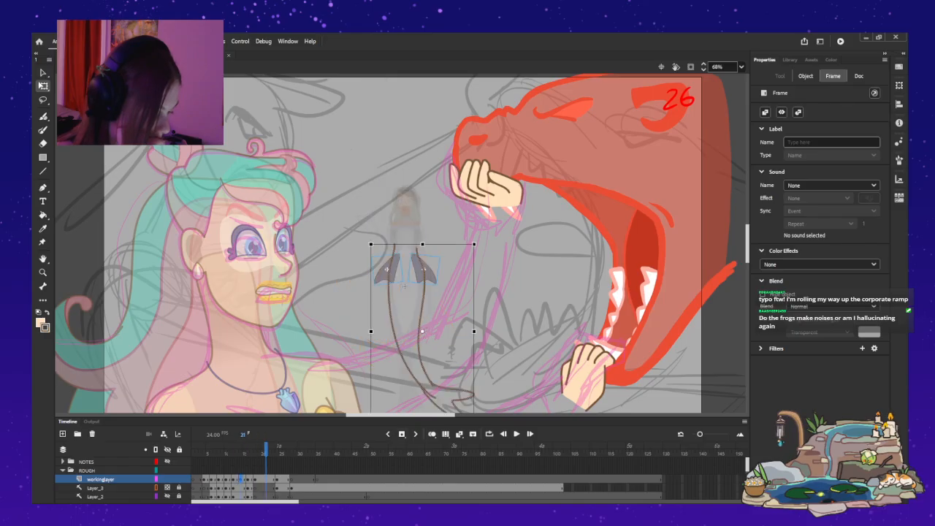
key("period")
key("period")
key("period")
key("period")
key("period")
key("period")
key("period")
key("period")
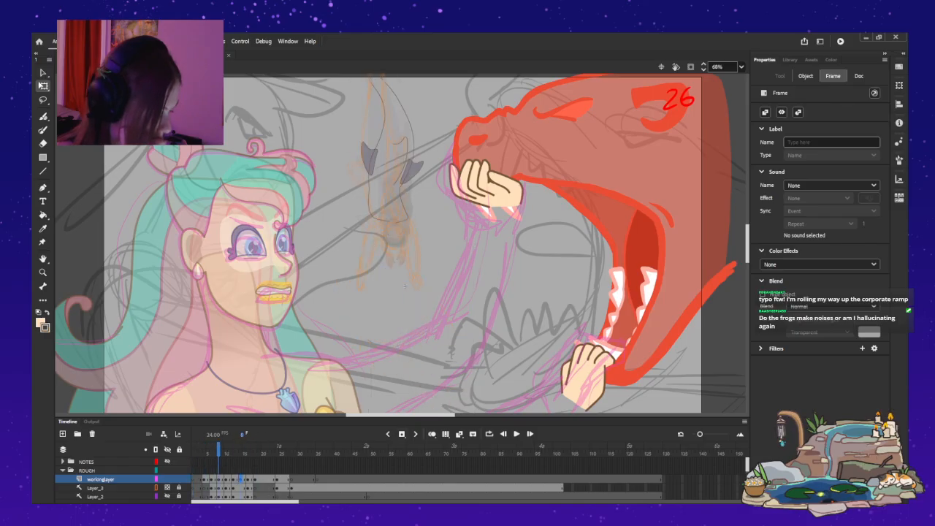
key("comma")
key("comma")
key("comma")
key("comma")
key("comma")
key("comma")
key("comma")
key("comma")
key("comma")
key("comma")
key("comma")
key("comma")
key("comma")
key("comma")
key("comma")
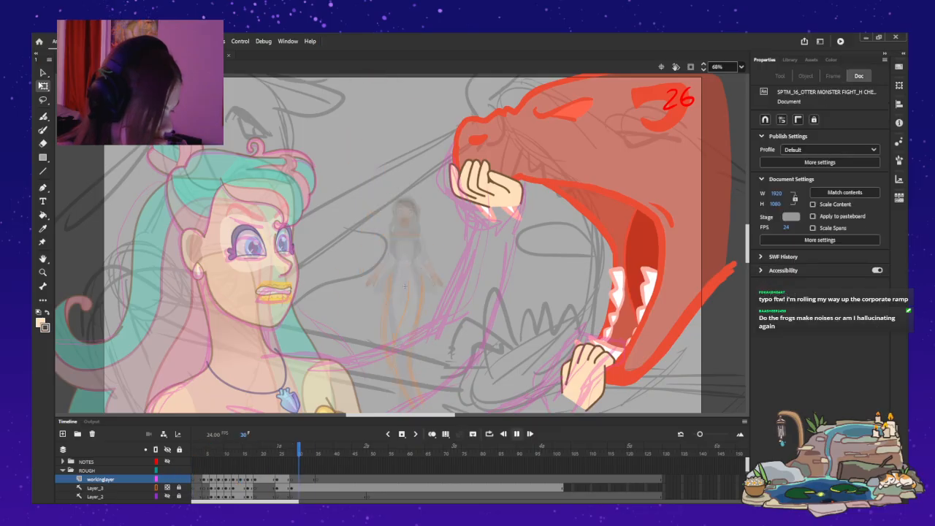
Play the retimed dive from the start and stop around frame 14 to judge the tail's motion.
key("Return")
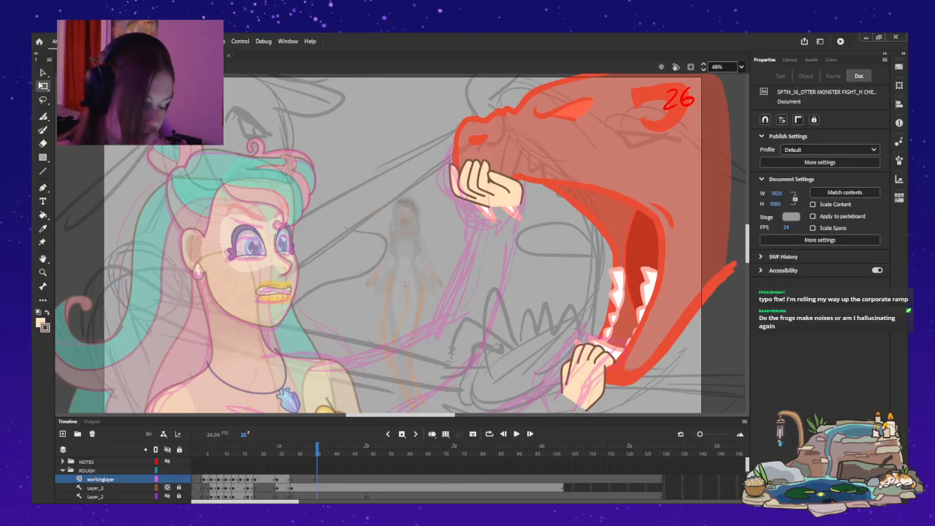
key("Return")
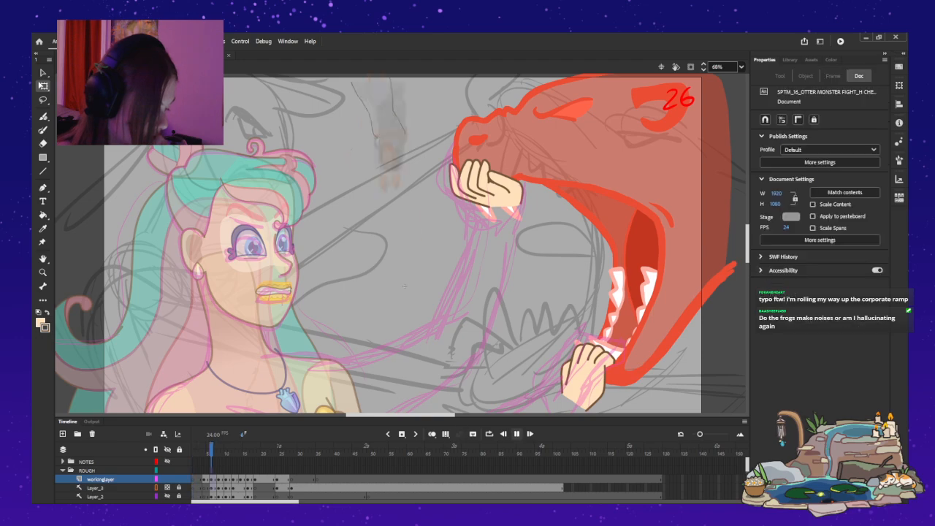
key("Return")
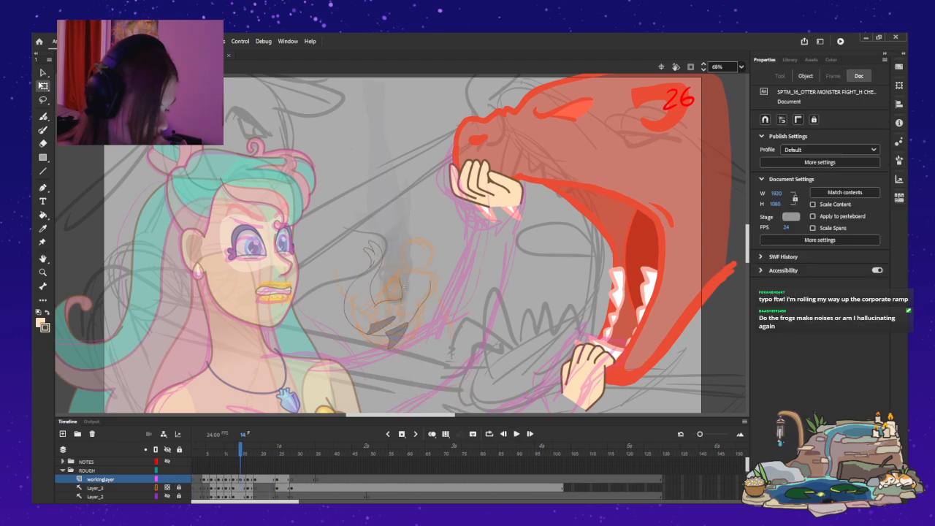
key(".")
key(".")
key(".")
Try clearing the tail drawing at frame 14 on workinglayer while keeping the fins.
left_click(240, 488)
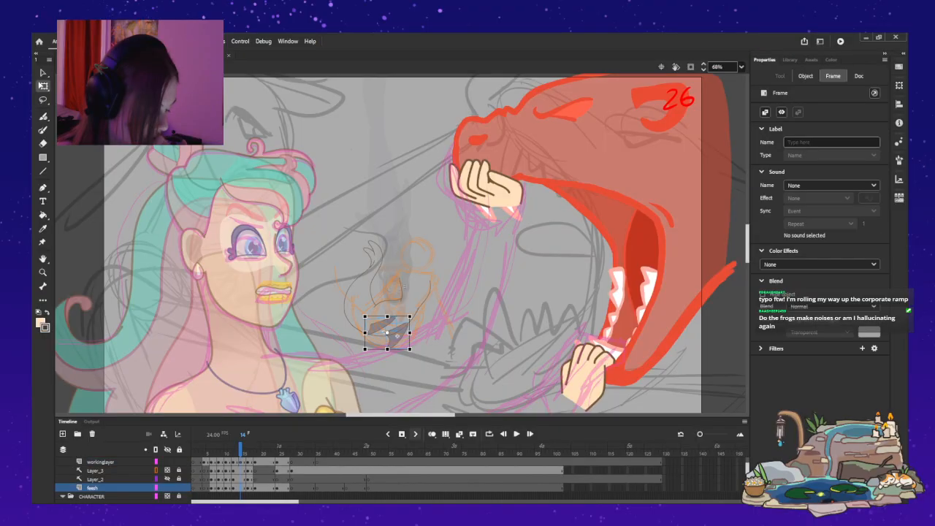
scroll(240, 483, "up", 2)
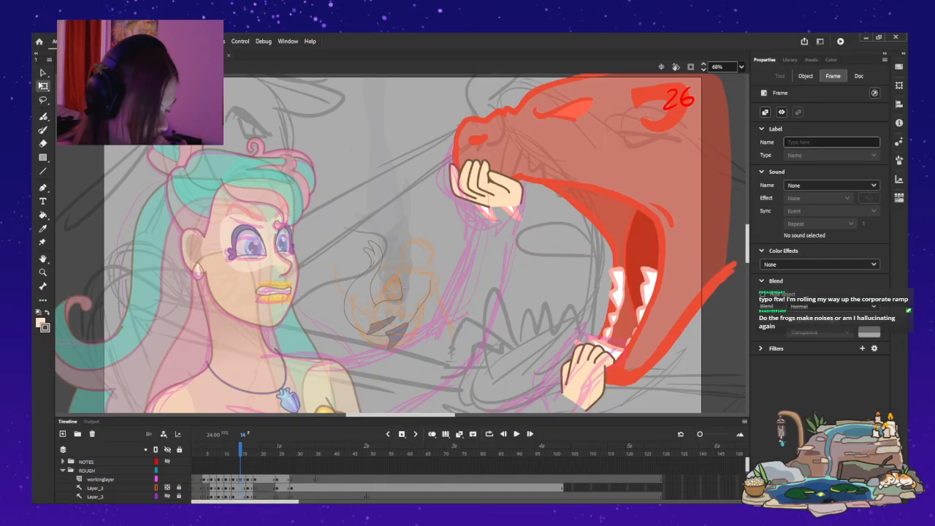
left_click(240, 479)
key("ctrl+x")
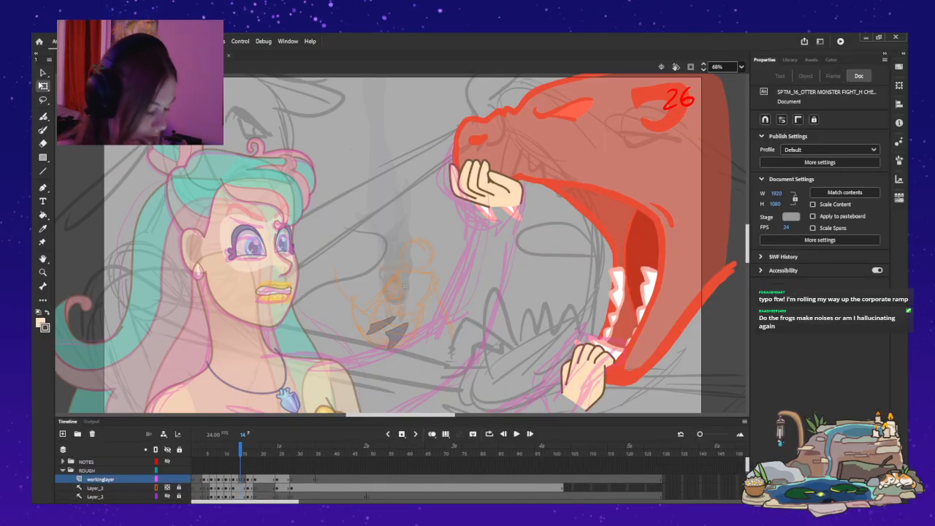
Replay the dive with the tail missing at frame 14 and stop on that frame.
key(".")
key(".")
key(".")
key(".")
key(".")
key(".")
key(".")
key(".")
key(".")
key(".")
key(".")
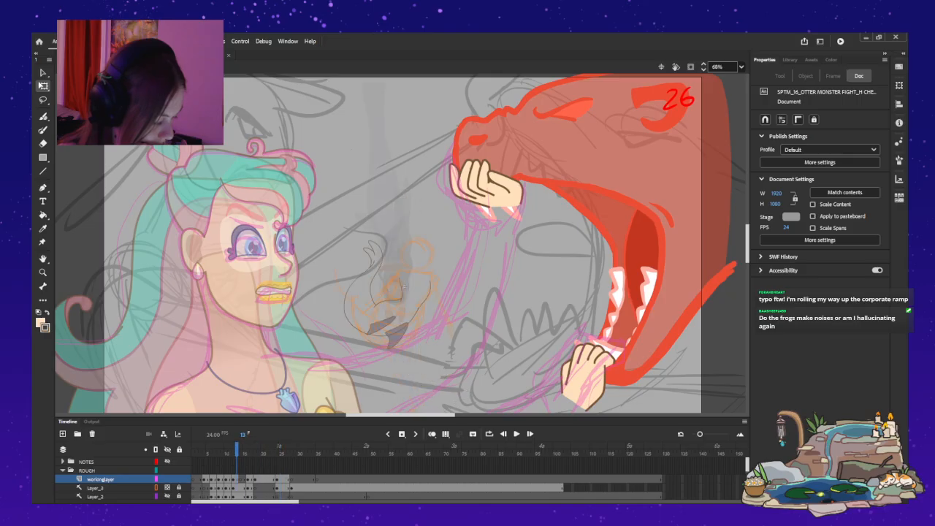
key("Return")
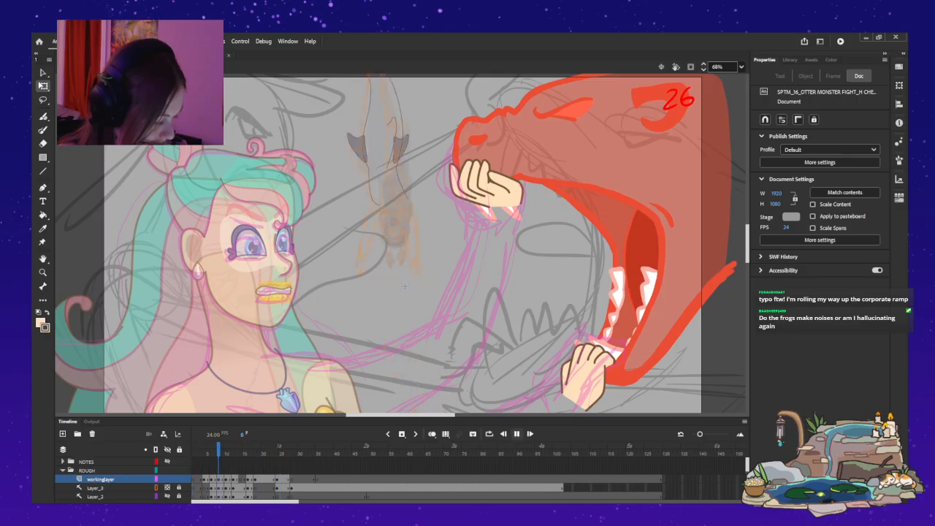
key("Return")
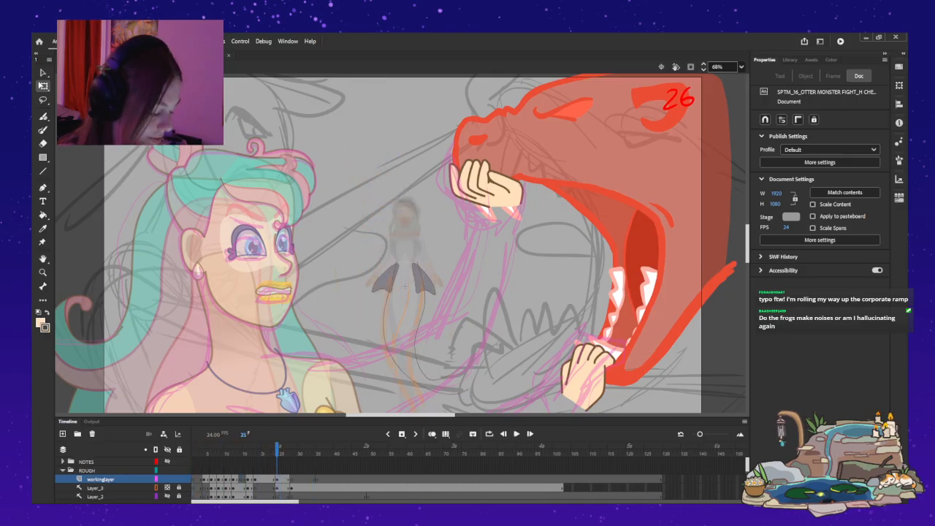
key("Return")
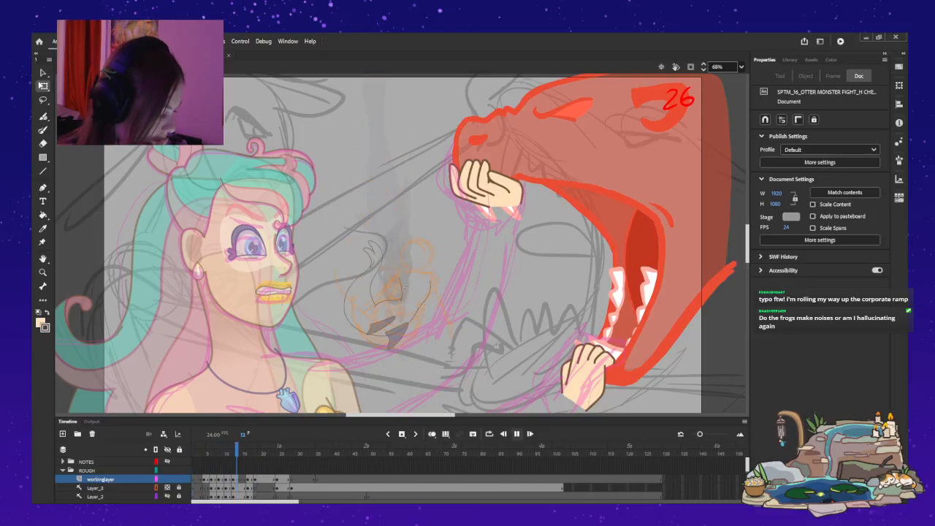
key("Return")
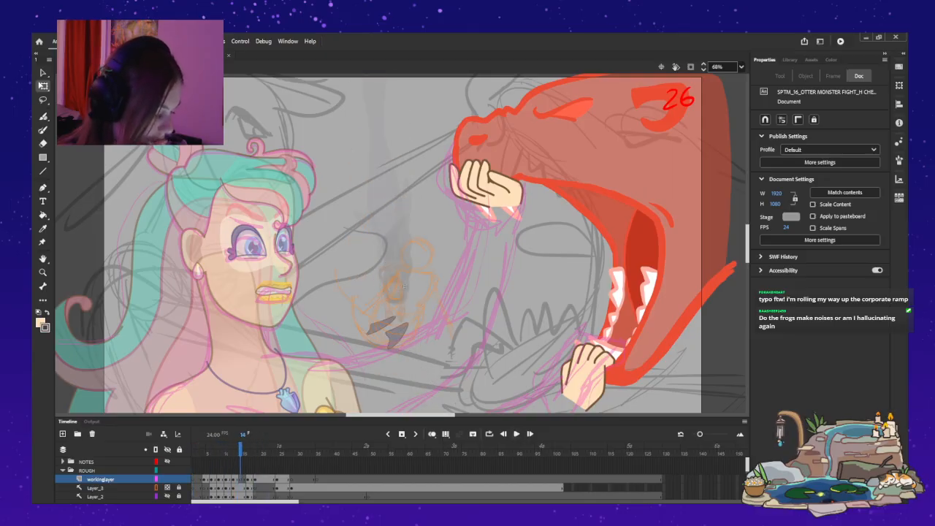
Compare the tail and fin drawings at frames 11 to 14 at 200% with onion skinning, and switch it off when finished.
key("alt+shift+o")
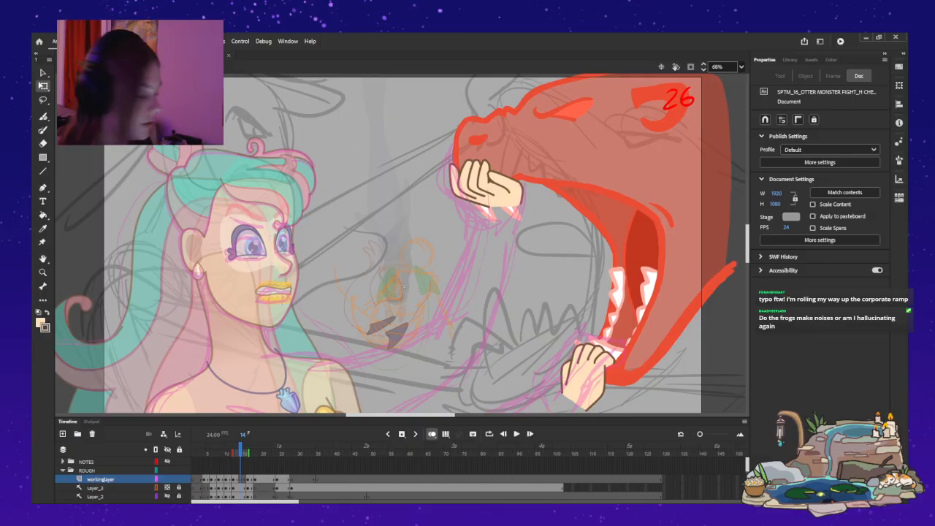
key("ctrl+2")
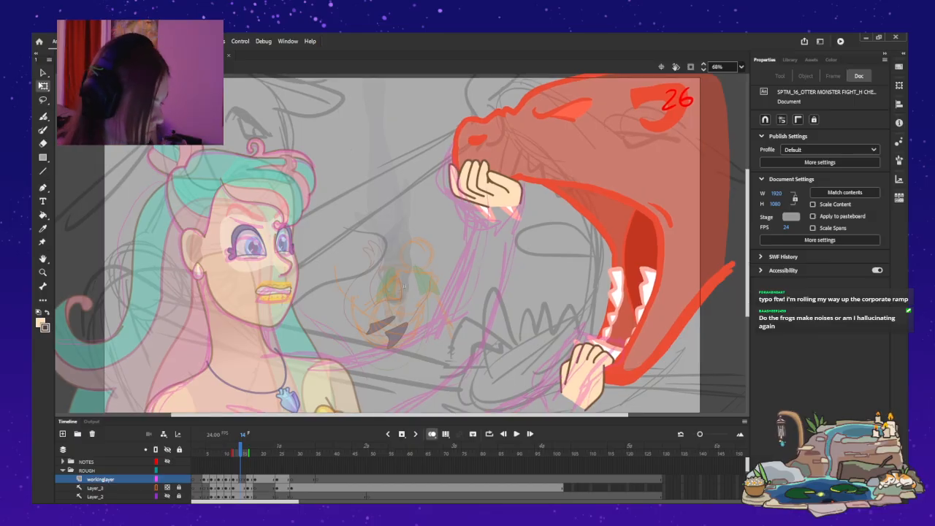
scroll(403, 286, "up", 5)
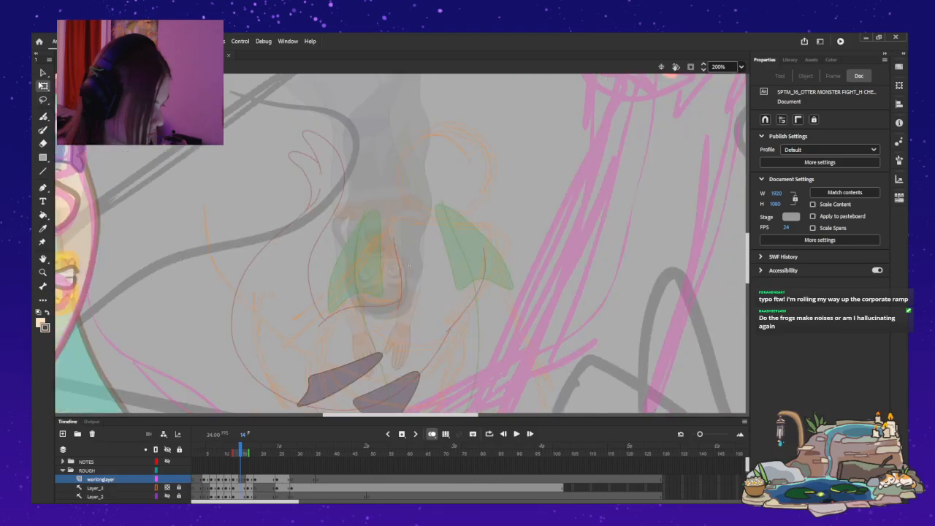
key("comma")
key("comma")
key("comma")
key("comma")
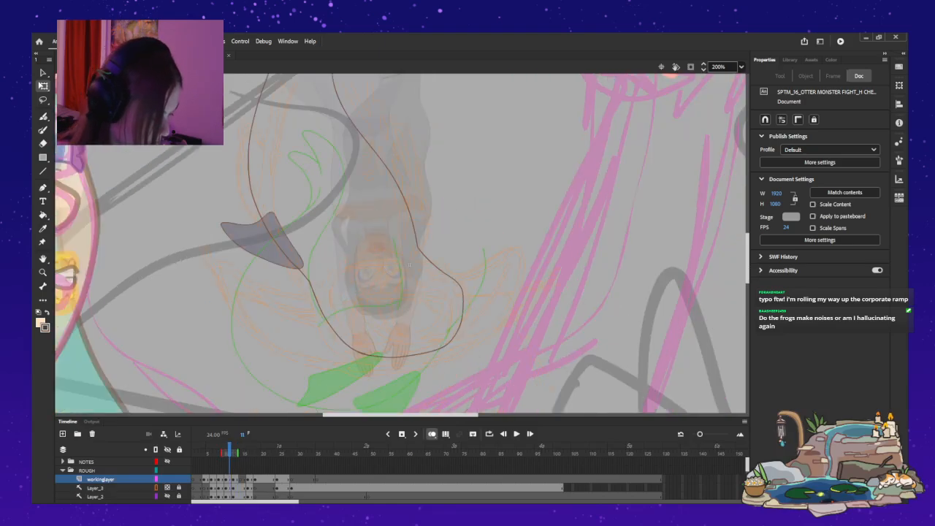
key("period")
key("period")
key("period")
key("period")
key("period")
key("period")
key("comma")
key("comma")
key("comma")
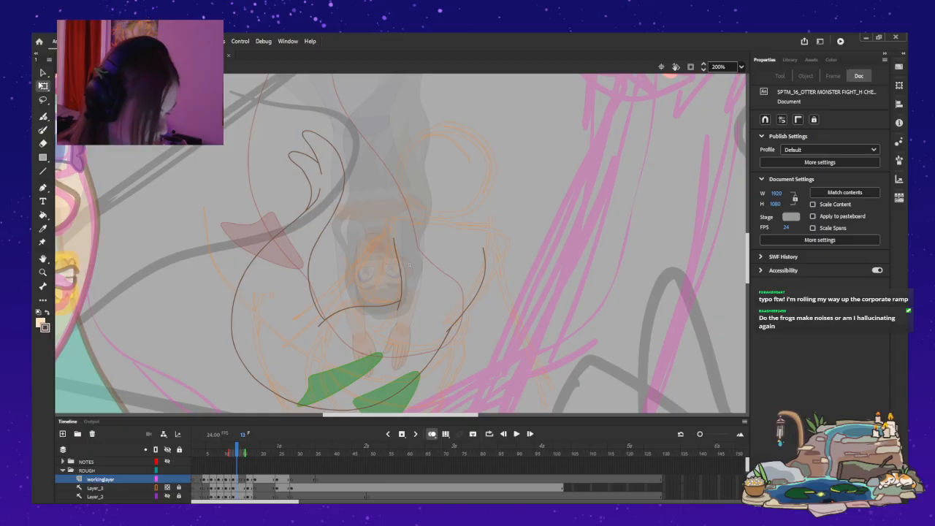
key("period")
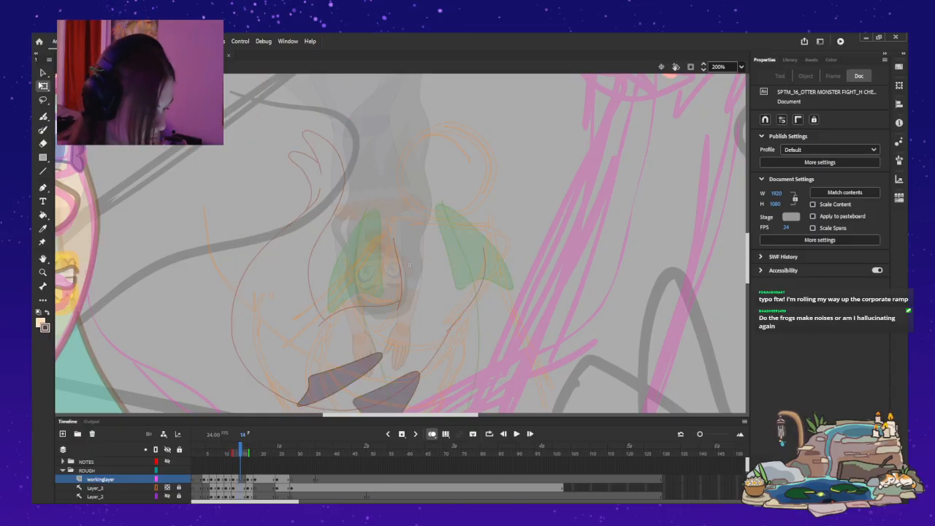
key("comma")
key("comma")
key("comma")
key("period")
scroll(401, 243, "up", 5)
scroll(401, 243, "down", 2)
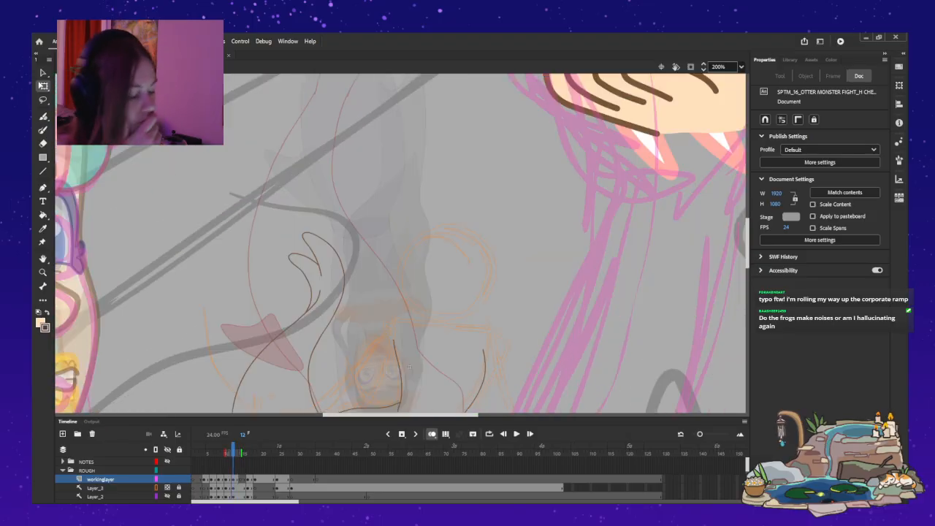
key("alt+shift+o")
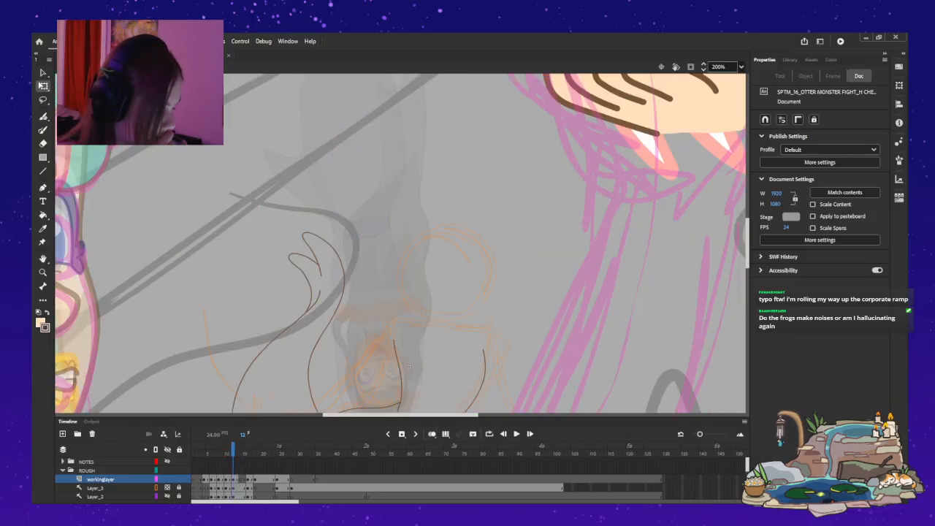
Flip between frames 12 and 16 without onion skinning to examine the curled tail's transition into the next pose.
key("comma")
key("period")
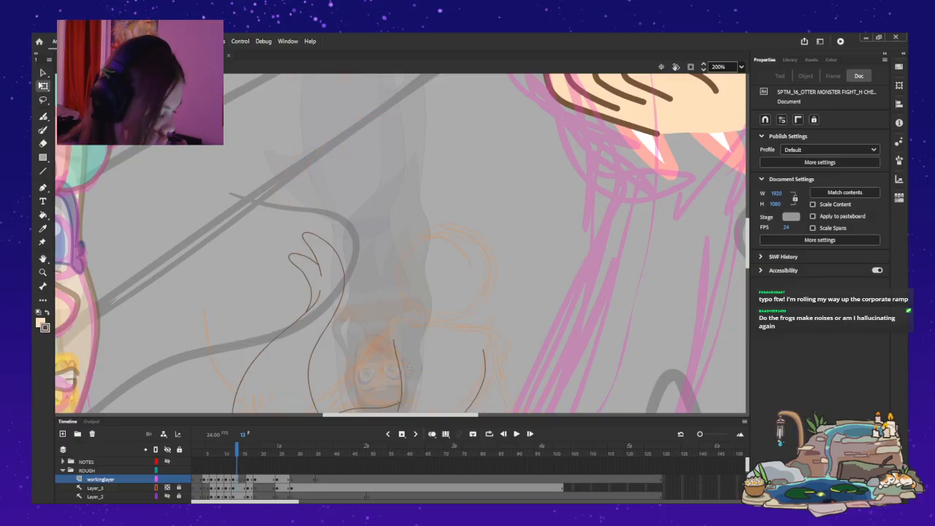
scroll(402, 243, "down", 3)
key("period")
key("period")
key("period")
key("period")
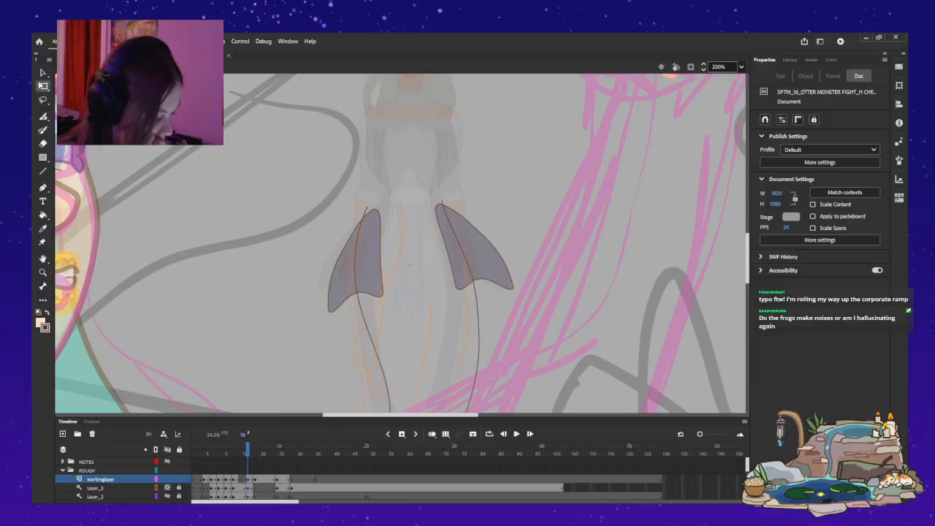
key("comma")
key("comma")
key("comma")
key("comma")
key("comma")
key("period")
key("period")
key("period")
key("comma")
key("comma")
key("comma")
key("period")
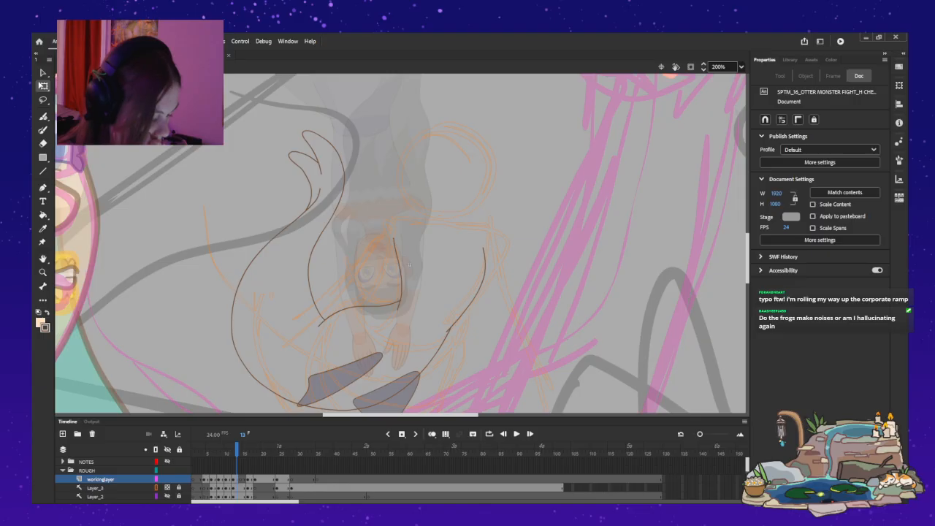
Try inserting a blank keyframe at frame 13, undo it, and flip through the surrounding poses.
key("F7")
key("ctrl+z")
key("comma")
key("comma")
key("comma")
key("comma")
key("comma")
key("period")
key("period")
key("period")
key("period")
key("period")
key("period")
key("period")
key("period")
key("period")
key("comma")
key("comma")
key("comma")
key("comma")
key("comma")
key("comma")
key("comma")
key("comma")
key("comma")
key("comma")
key("comma")
key("comma")
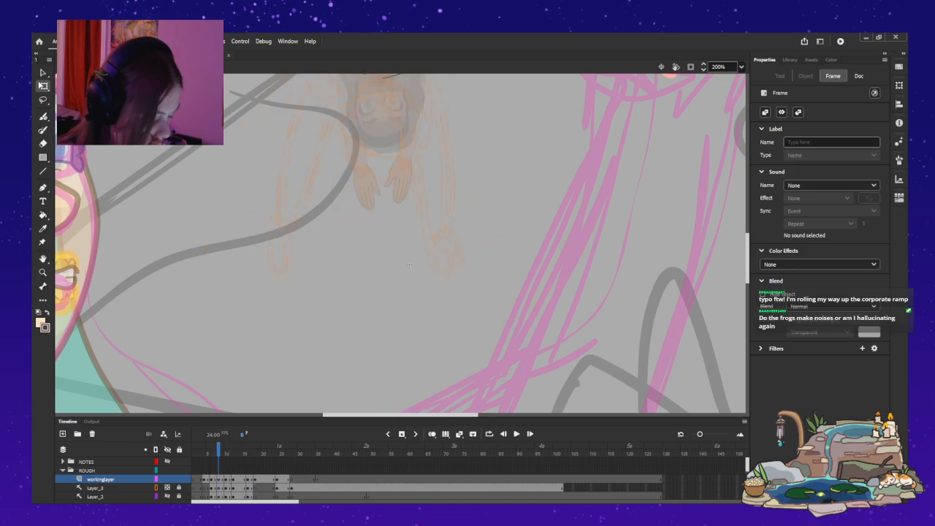
Flip repeatedly between the curled tail pose and the frame 16 pose to work out the missing in-between.
key("period")
key("period")
key("period")
key("period")
key("period")
key("period")
key("period")
key("period")
key("period")
key("period")
key("period")
key("period")
key("period")
key("period")
key("period")
key("period")
key("period")
key("period")
key("period")
key("period")
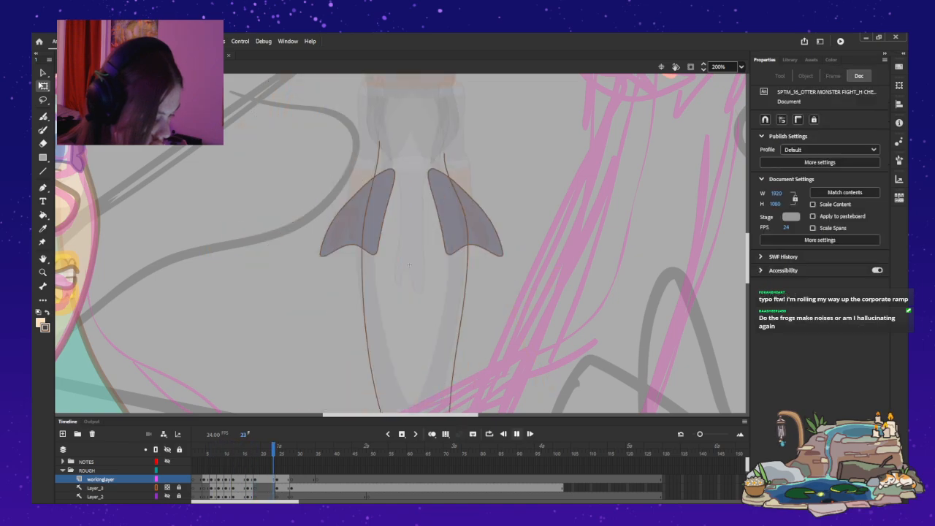
key("comma")
key("comma")
key("comma")
key("comma")
key("comma")
key("comma")
key("comma")
key("comma")
key("comma")
key("comma")
key("comma")
key("comma")
key("comma")
key("comma")
key("comma")
key("comma")
key("comma")
key("comma")
key("period")
key("period")
key("period")
key("period")
key("period")
key("period")
key("period")
key("period")
key("period")
key("period")
key("period")
key("period")
key("comma")
key("comma")
key("comma")
key("comma")
key("comma")
key("comma")
key("comma")
key("comma")
key("period")
key("period")
key("period")
key("period")
key("period")
key("comma")
key("comma")
key("comma")
key("comma")
key("comma")
key("comma")
key("period")
key("period")
key("period")
key("period")
key("period")
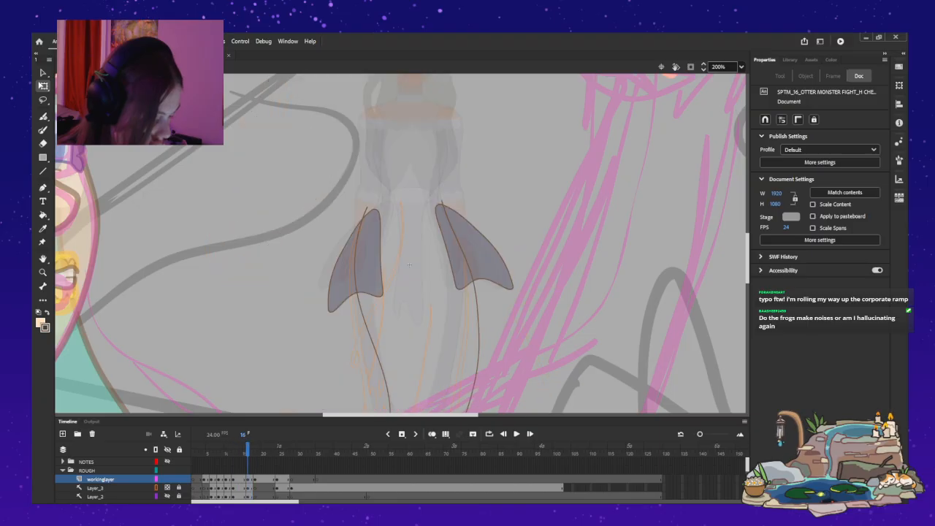
Delete the tail drawing at frame 14 on workinglayer and turn on onion skinning to show the neighbouring poses.
key("comma")
key("comma")
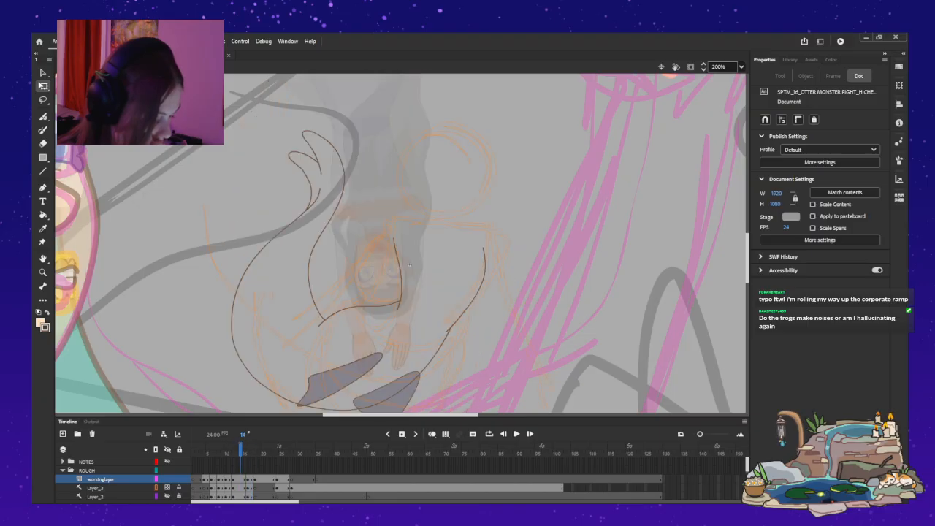
key("ctrl+a")
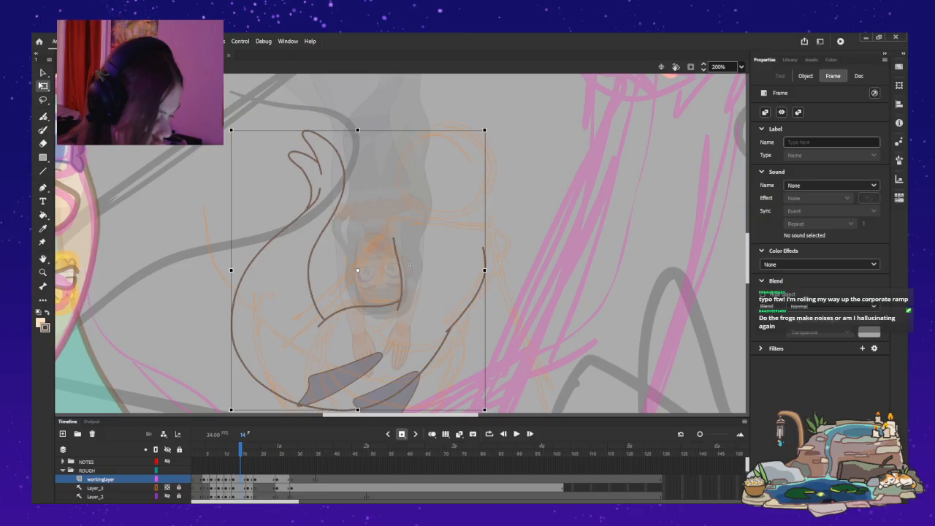
key("Delete")
key("alt+shift+o")
key("period")
key("comma")
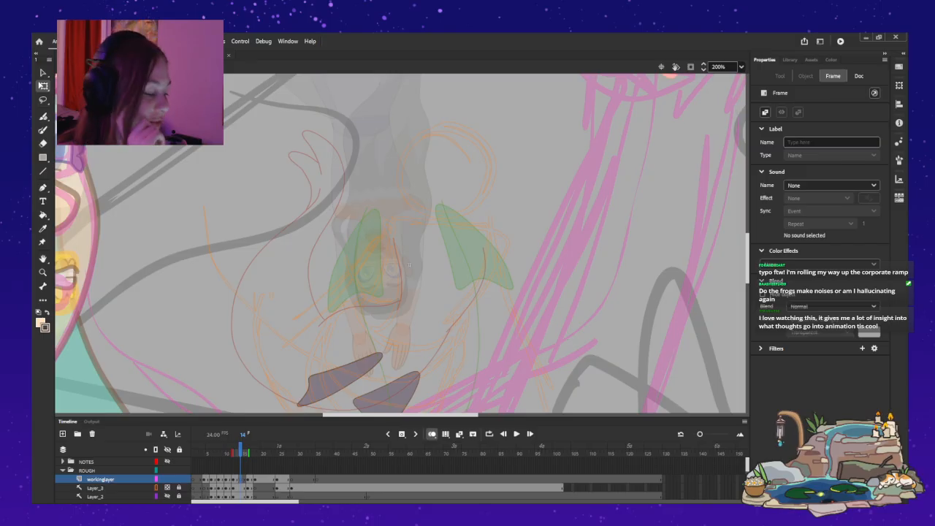
Examine the keyframes on the CHARACTER layers and flip through the poses around frames 14 and 15.
scroll(360, 479, "down", 3)
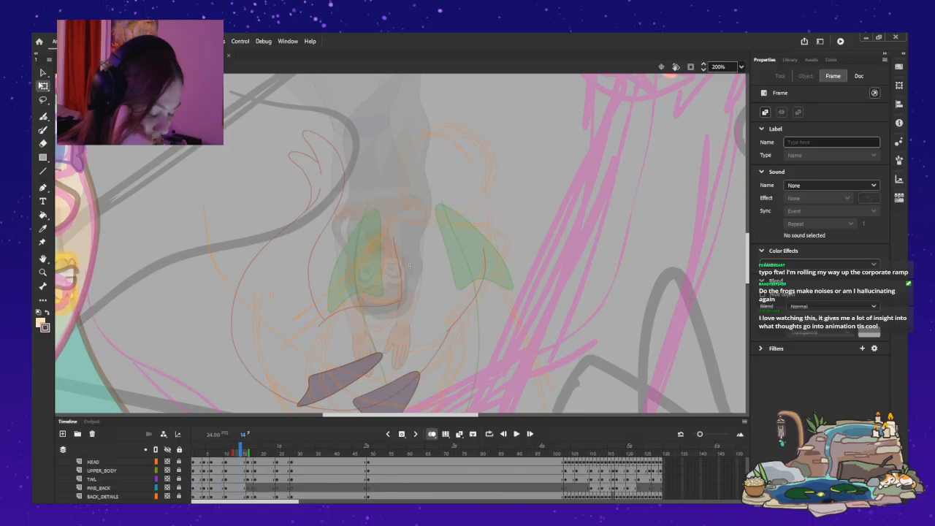
scroll(358, 478, "up", 3)
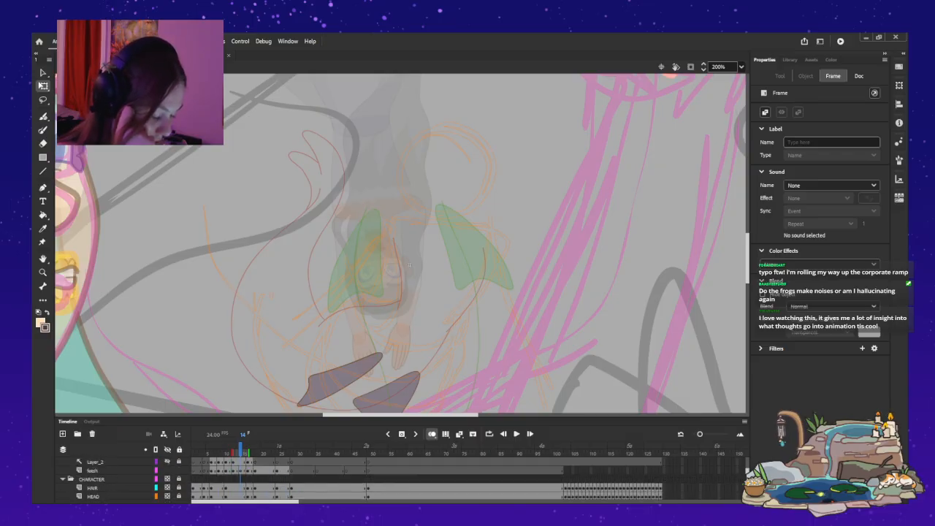
key("period")
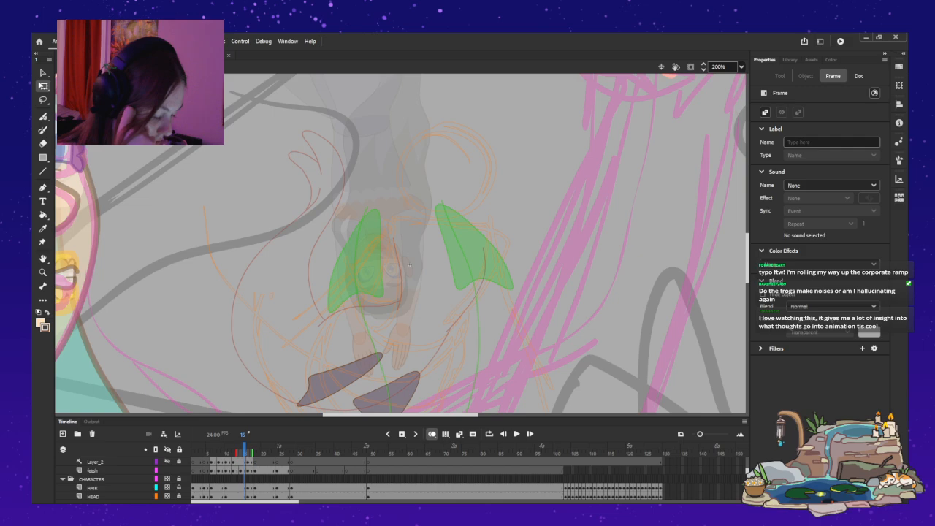
scroll(360, 479, "up", 2)
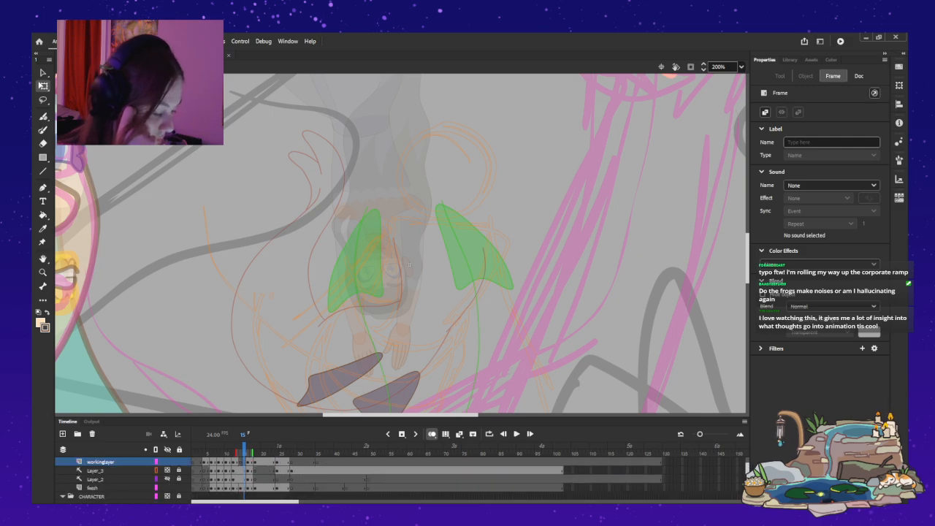
scroll(360, 479, "down", 3)
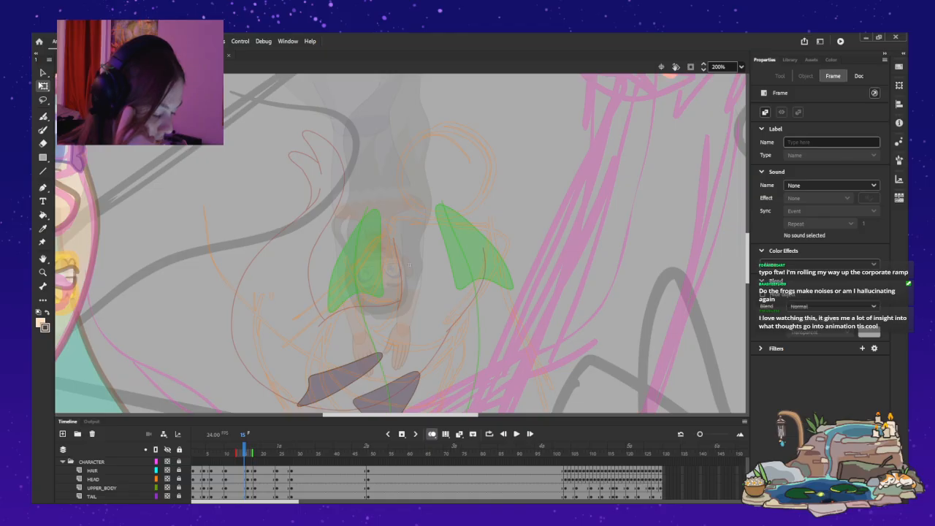
scroll(360, 479, "down", 3)
left_click(236, 479)
key("period")
key("period")
key("comma")
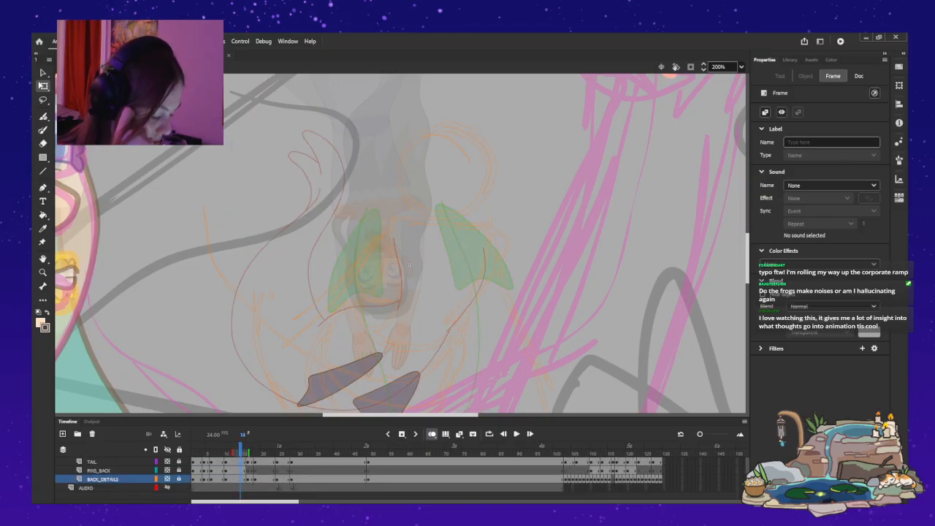
Copy the frame 16 pose of the CHARACTER layers, from HAIR to BACK_DETAILS, onto keyframes at frame 14.
left_click(248, 480)
scroll(245, 480, "up", 1)
left_click(234, 479)
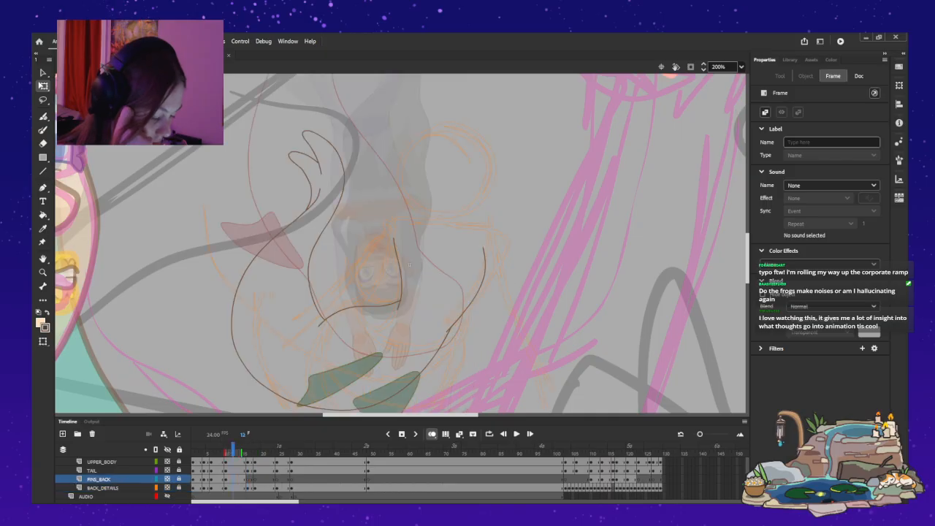
left_click(247, 479)
scroll(248, 479, "up", 2)
scroll(247, 479, "up", 2)
left_click(248, 480)
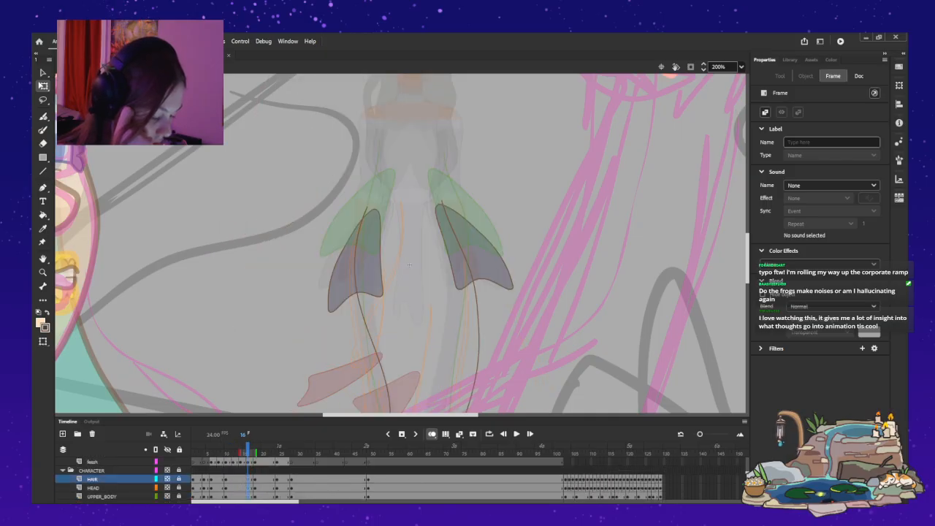
scroll(247, 479, "down", 5)
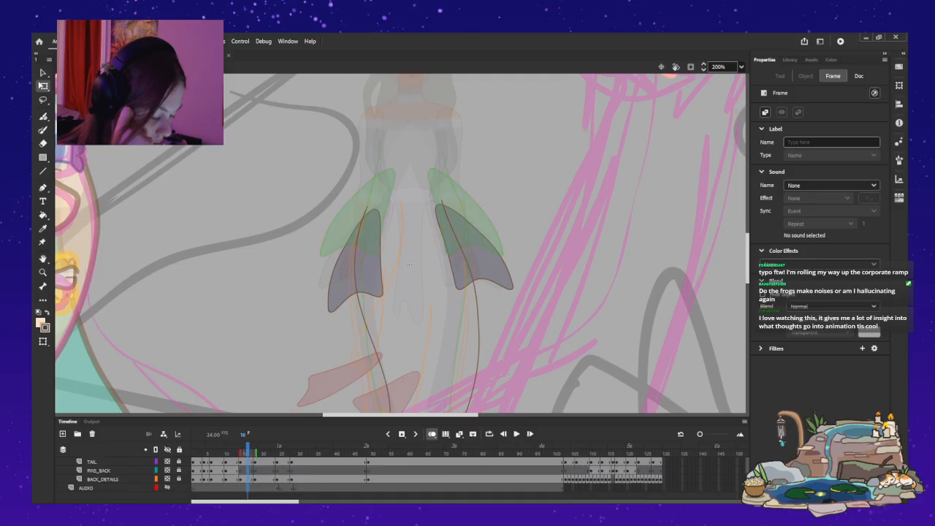
left_click(248, 479)
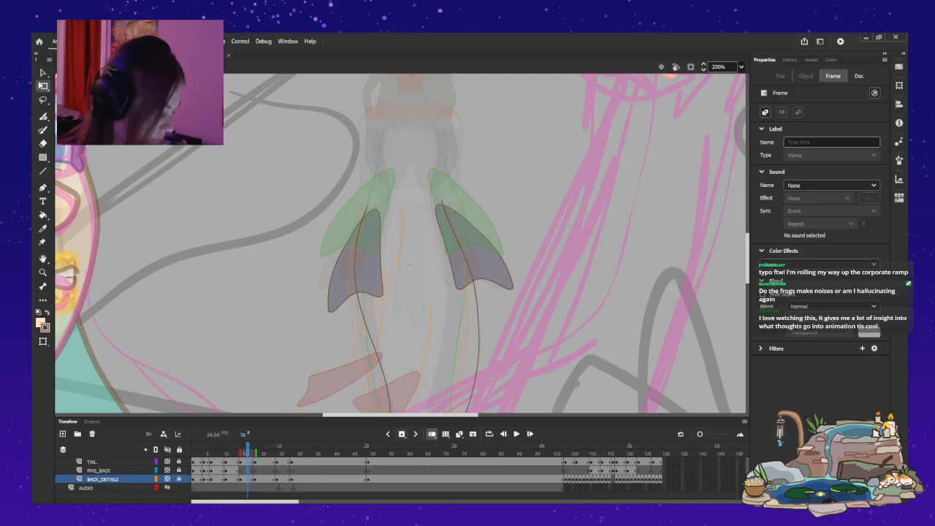
left_click(244, 479)
scroll(244, 479, "up", 5)
left_click(241, 479)
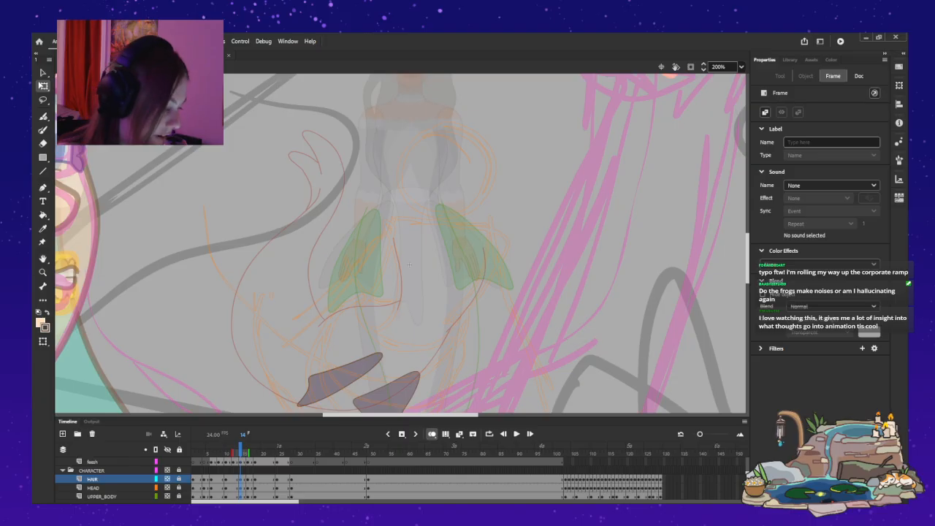
Unlock the CHARACTER layers, select their artwork at frame 14 and shift the pose slightly down to about Y -2533.
left_click(409, 264)
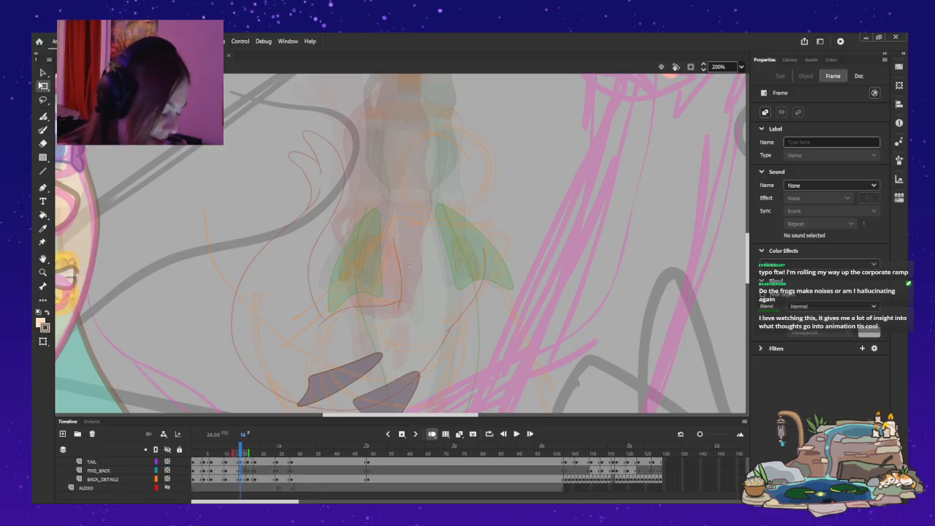
mouse_move(240, 479)
left_mouse_down()
mouse_move(244, 459)
mouse_move(241, 479)
left_mouse_up()
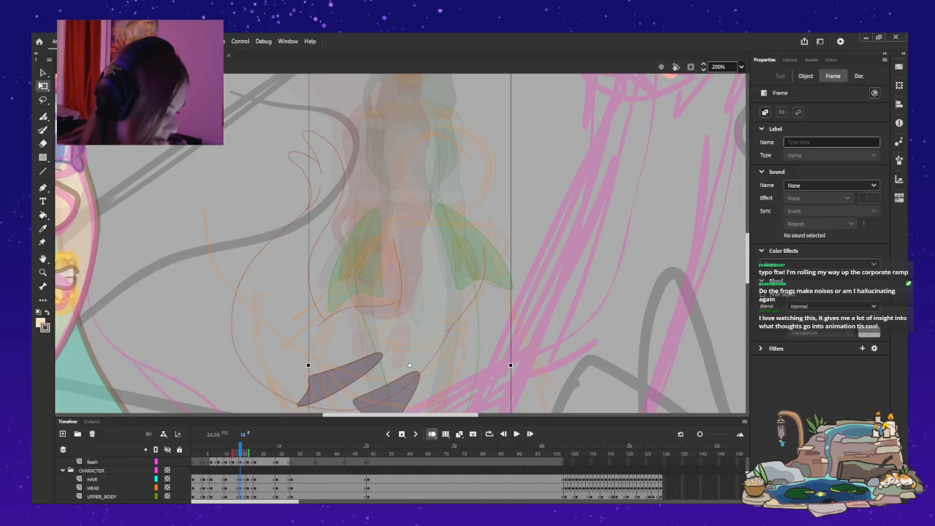
left_click(410, 264)
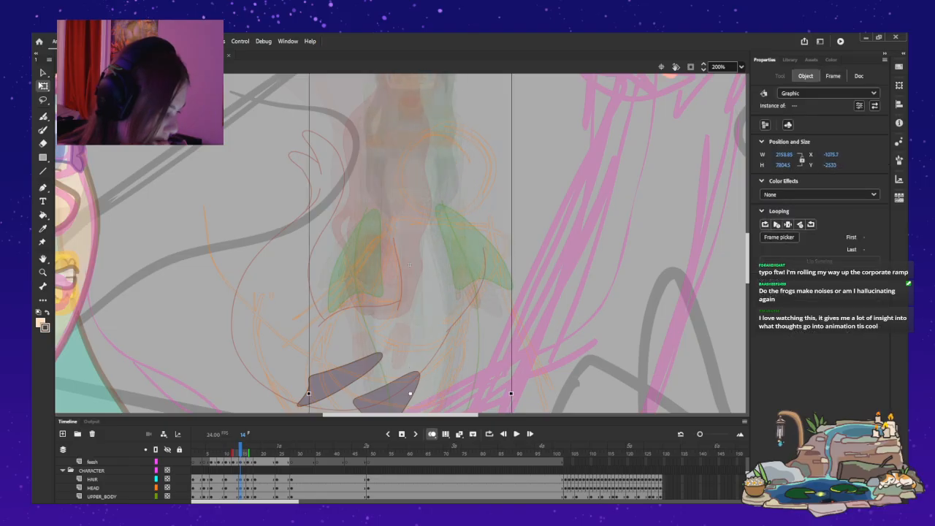
scroll(400, 479, "down", 5)
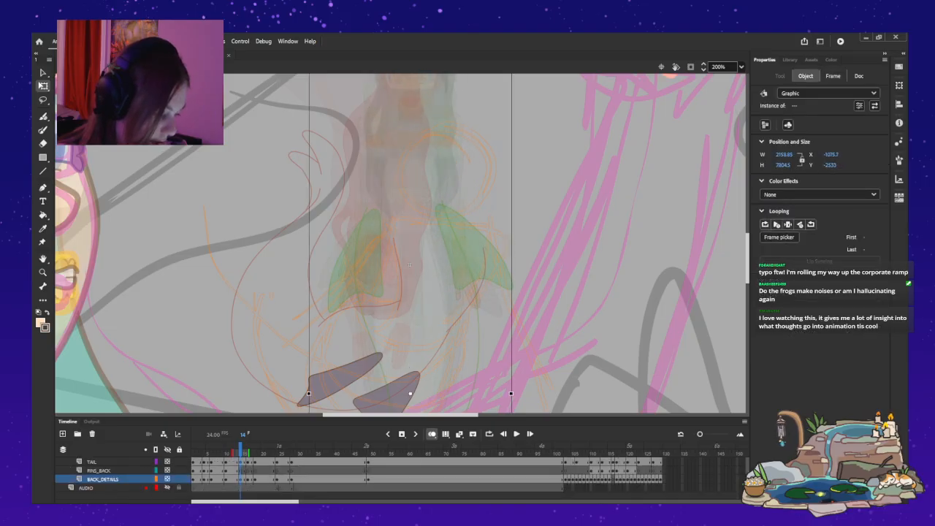
scroll(410, 264, "up", 5)
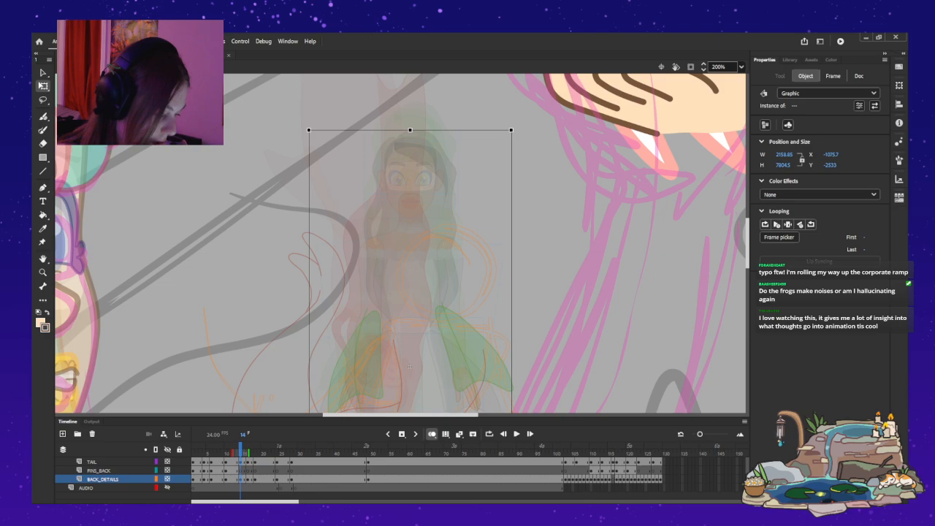
scroll(410, 367, "down", 4)
scroll(410, 367, "up", 4)
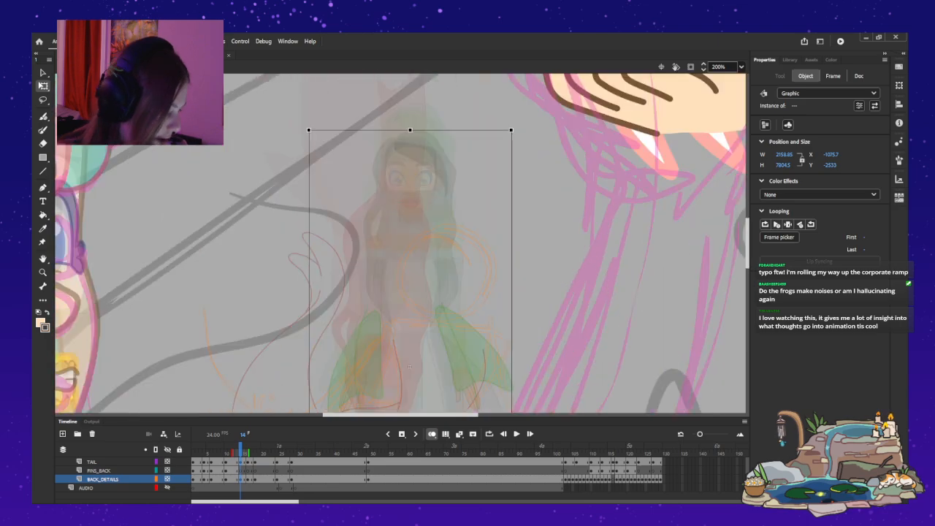
Rotate the frame 14 character clockwise and reposition it at about X -2263, Y -2071, between the neighbouring poses.
left_click_drag(516, 125, 616, 169)
left_click_drag(484, 241, 417, 285)
scroll(418, 285, "down", 4)
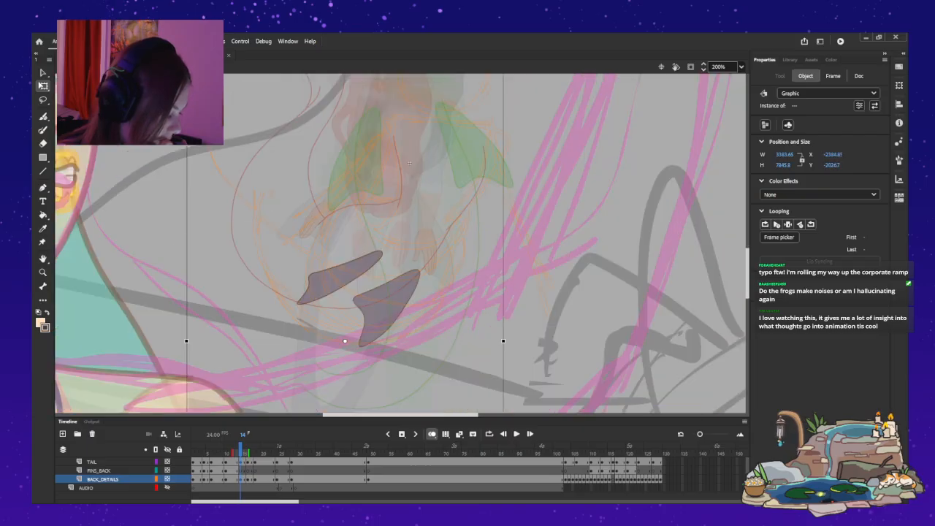
scroll(400, 243, "up", 2)
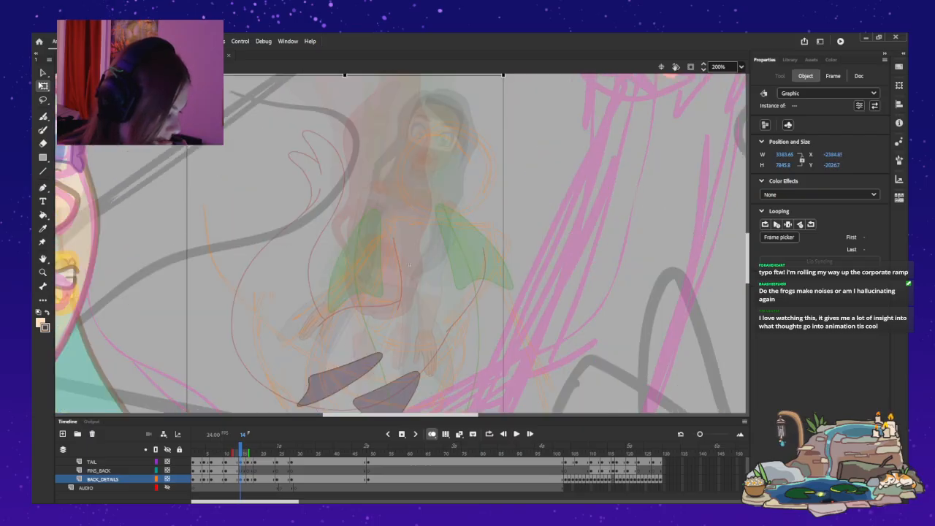
left_click_drag(401, 245, 413, 241)
scroll(413, 240, "up", 2)
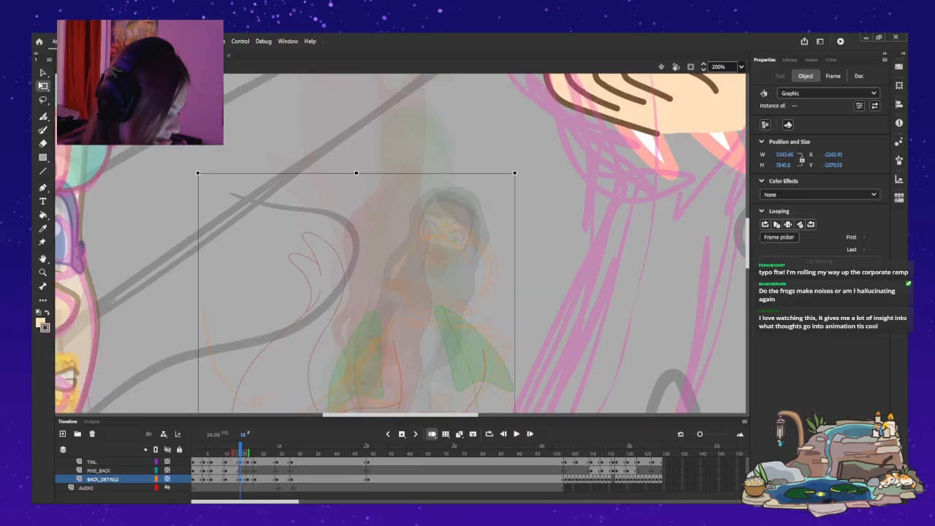
Reduce the frame 14 character's tilt slightly, move it to about X -2001, Y -2197, and check it against frame 15.
left_click_drag(519, 168, 502, 160)
mouse_move(431, 245)
left_mouse_down()
mouse_move(503, 246)
mouse_move(438, 238)
left_mouse_up()
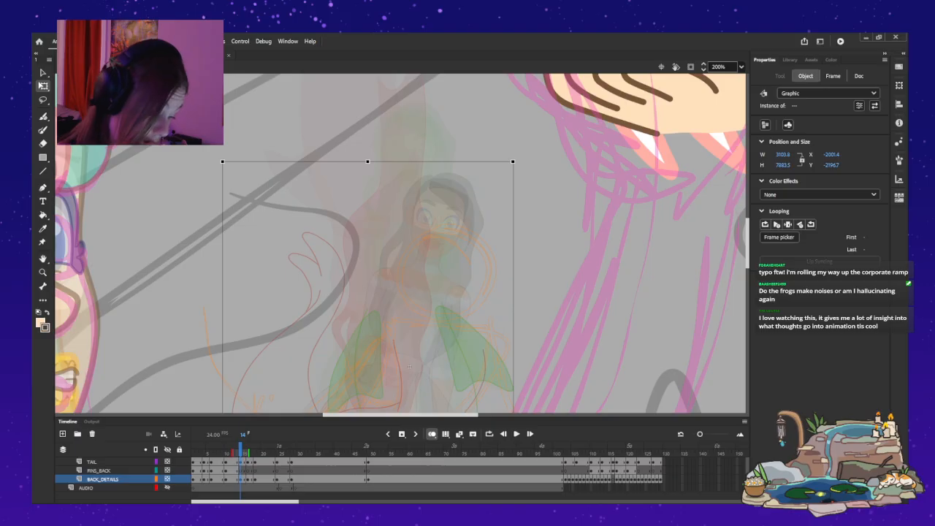
key("Delete")
key("period")
key("Escape")
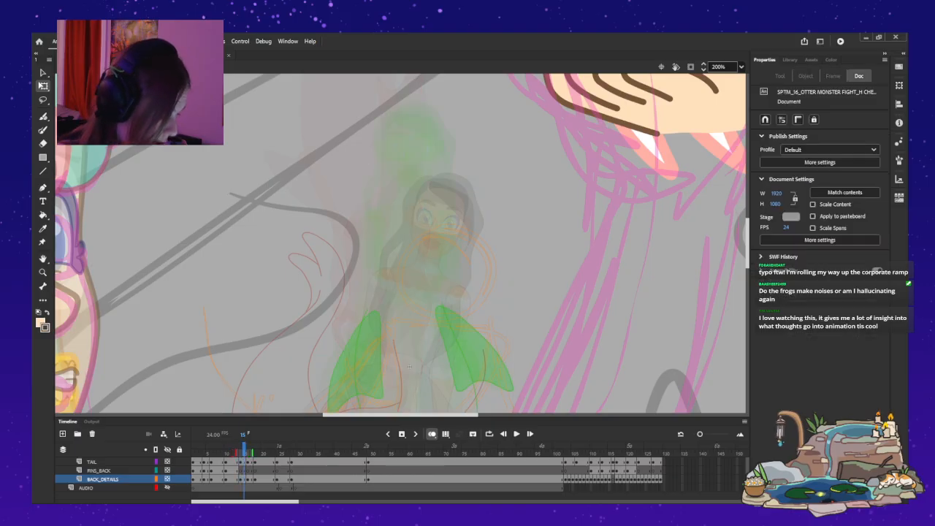
scroll(409, 244, "down", 4)
scroll(409, 244, "up", 2)
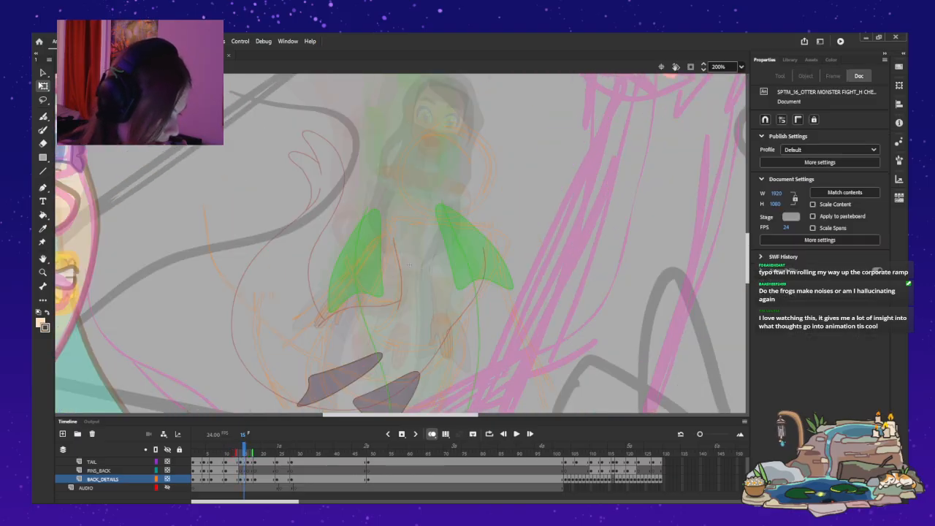
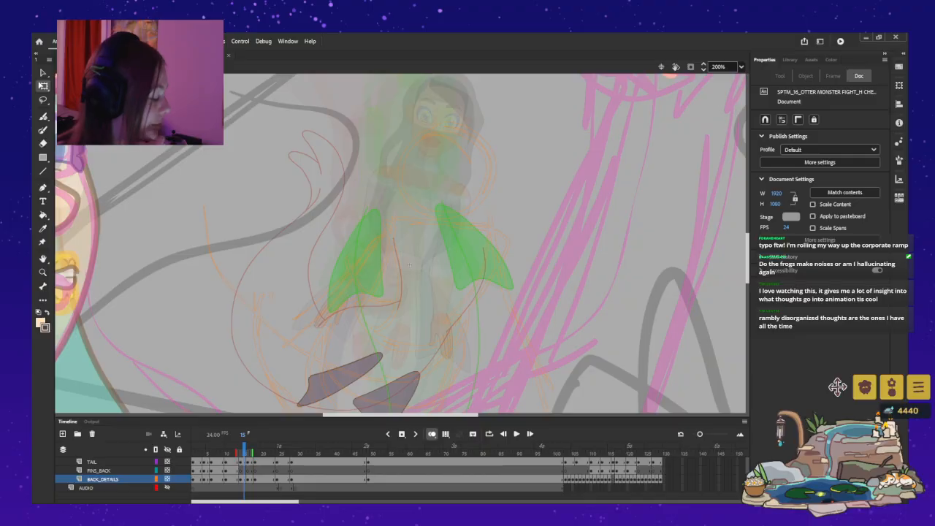
Open the decor collection of the frog pond overlay and place the Skeleton decoration.
left_click(892, 387)
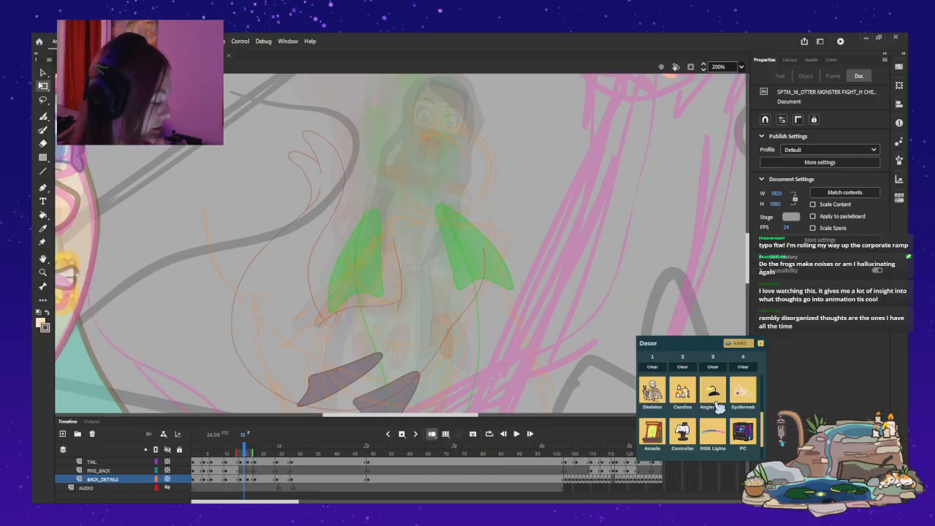
scroll(728, 424, "up", 1)
left_click(653, 398)
left_click(691, 414)
scroll(713, 418, "down", 5)
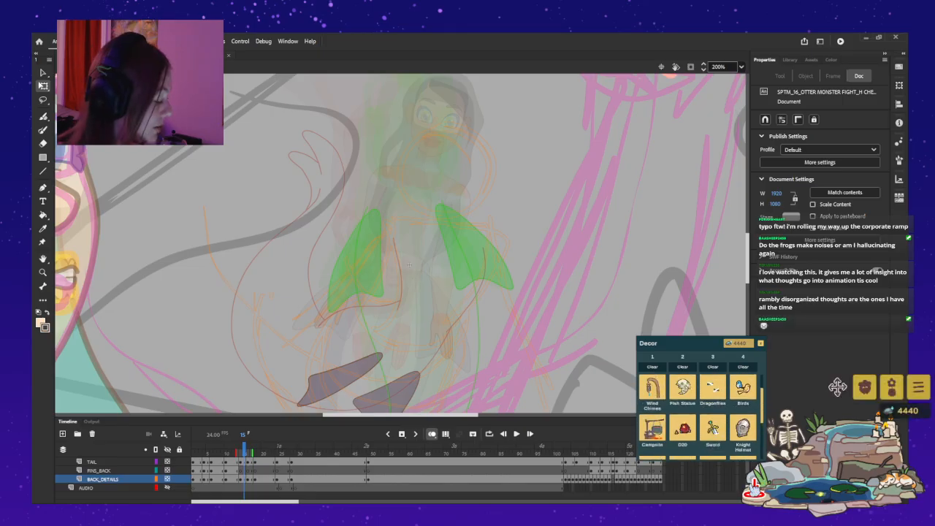
Replace the pond's Candles decoration with the Fish Statue.
scroll(713, 417, "up", 1)
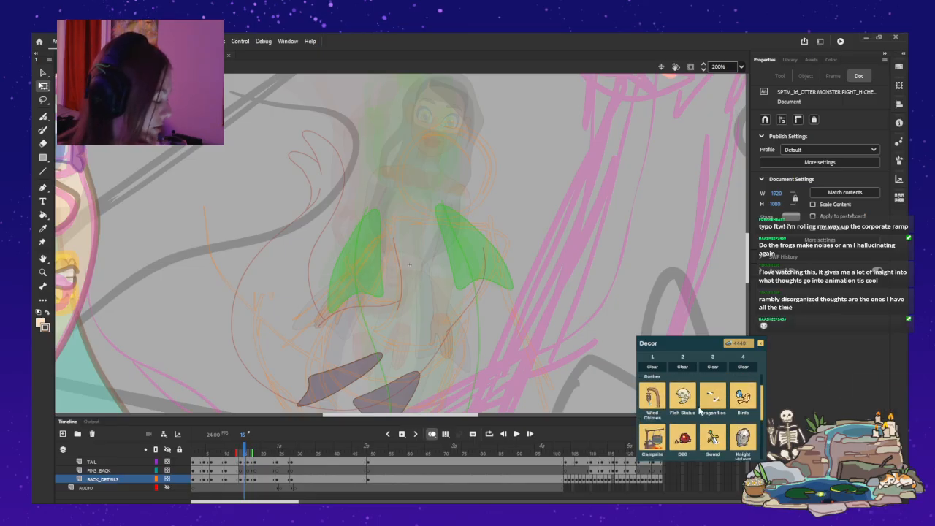
left_click(690, 411)
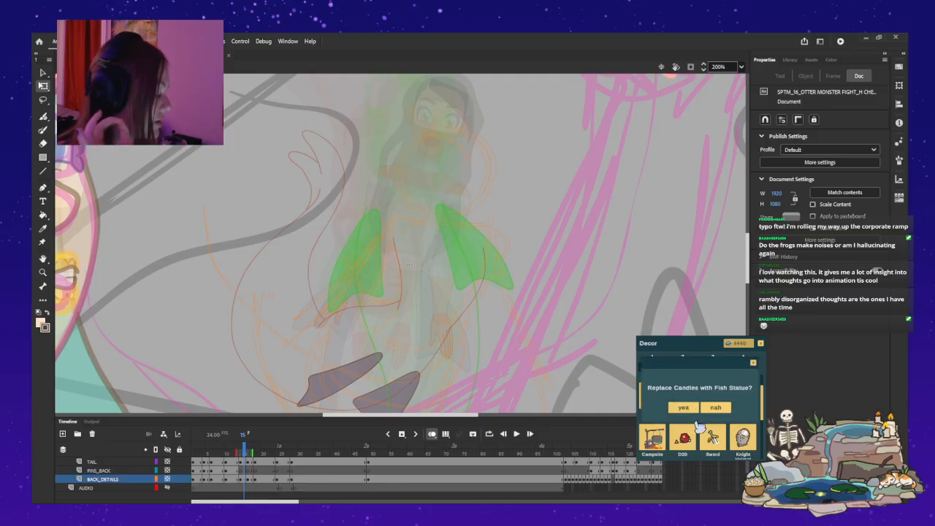
left_click(681, 403)
Find the RGB Lights among the pond decorations and place them.
scroll(715, 431, "up", 3)
scroll(728, 442, "down", 6)
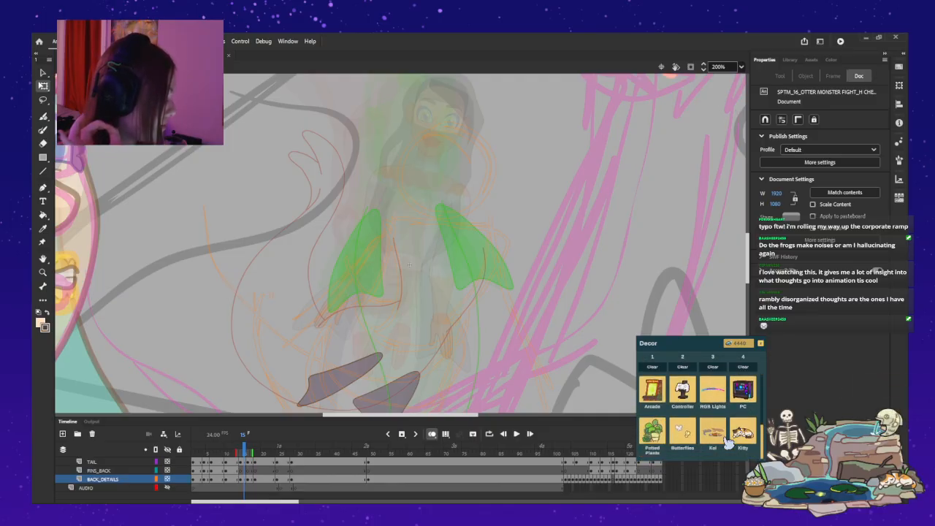
left_click(710, 401)
left_click(684, 411)
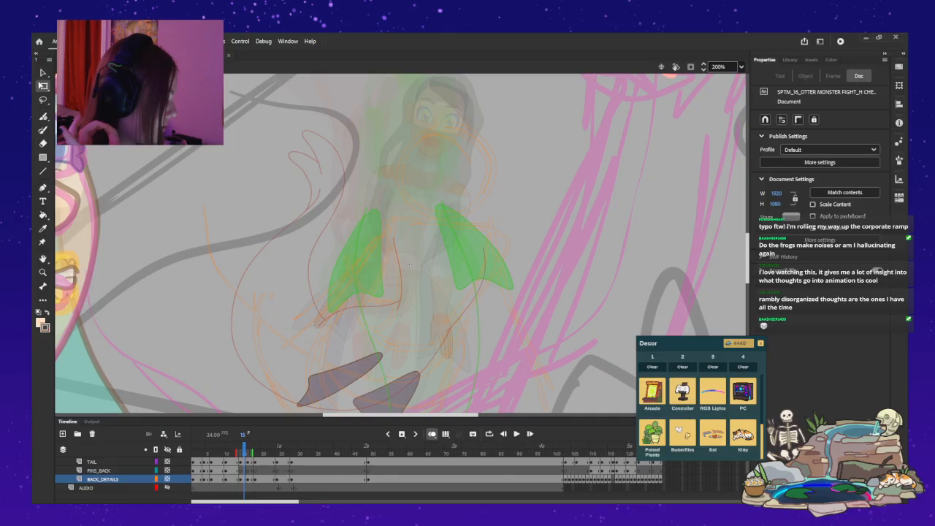
Look through the remaining pond decorations and close the decor collection.
scroll(719, 411, "up", 6)
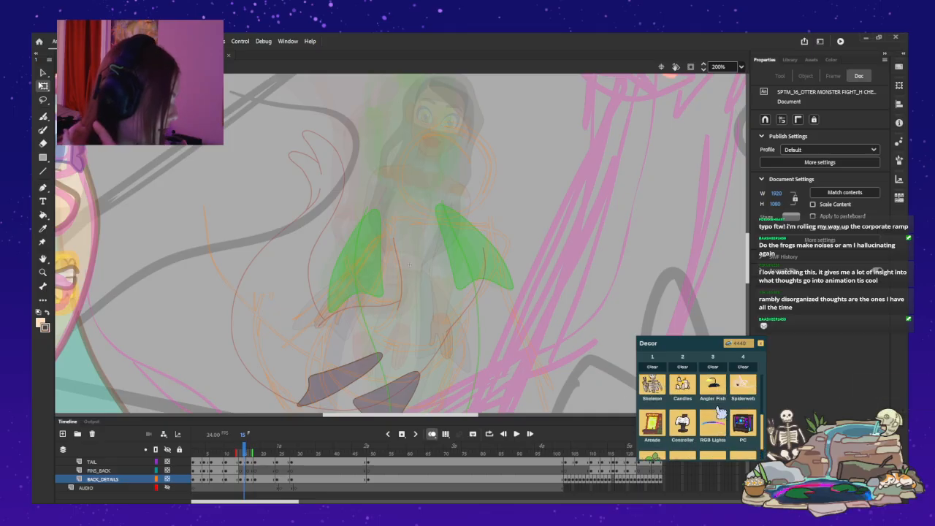
scroll(729, 411, "down", 3)
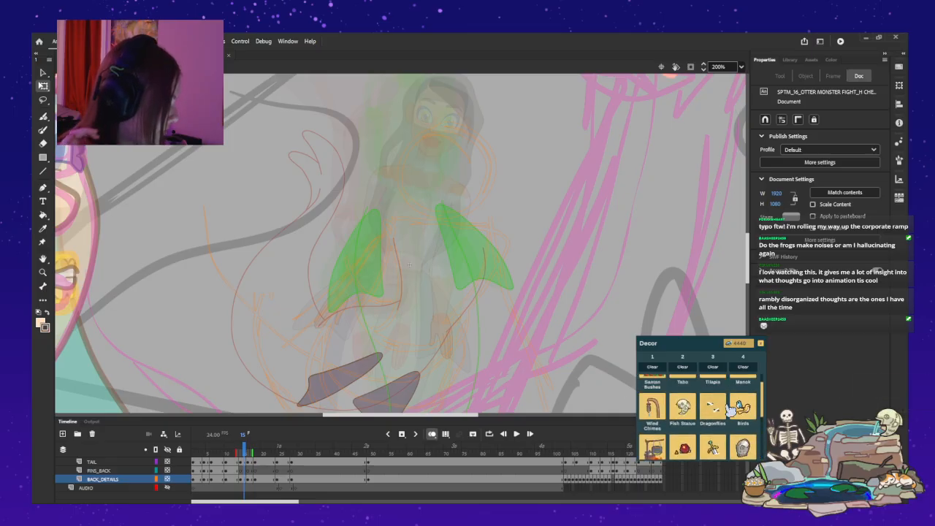
scroll(726, 411, "up", 2)
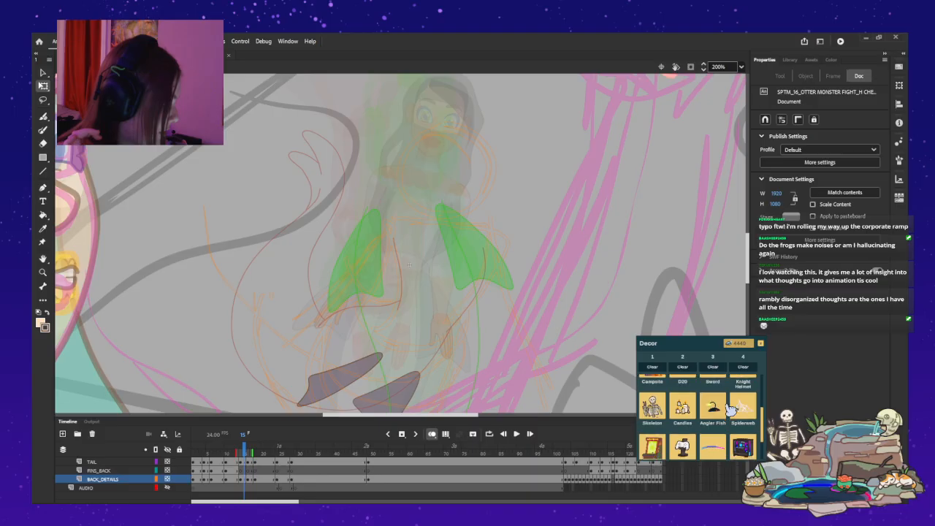
mouse_move(837, 387)
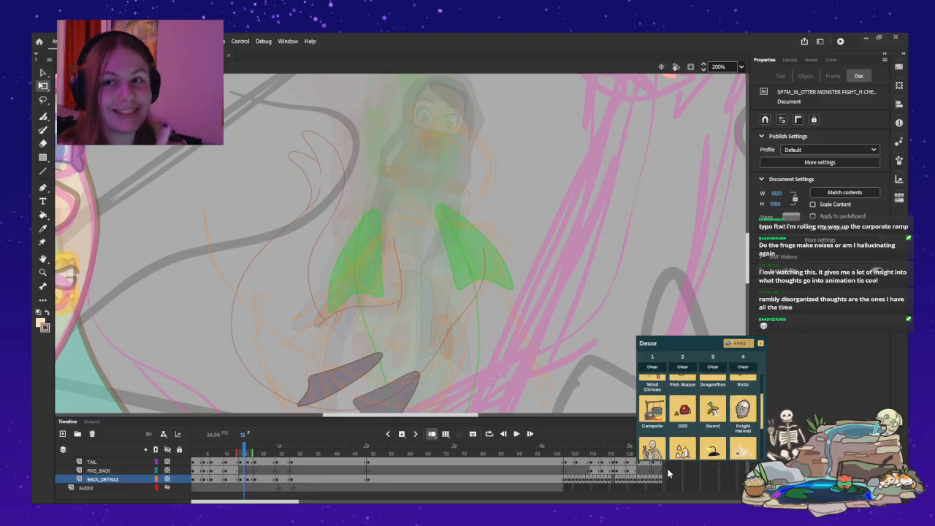
scroll(728, 415, "up", 2)
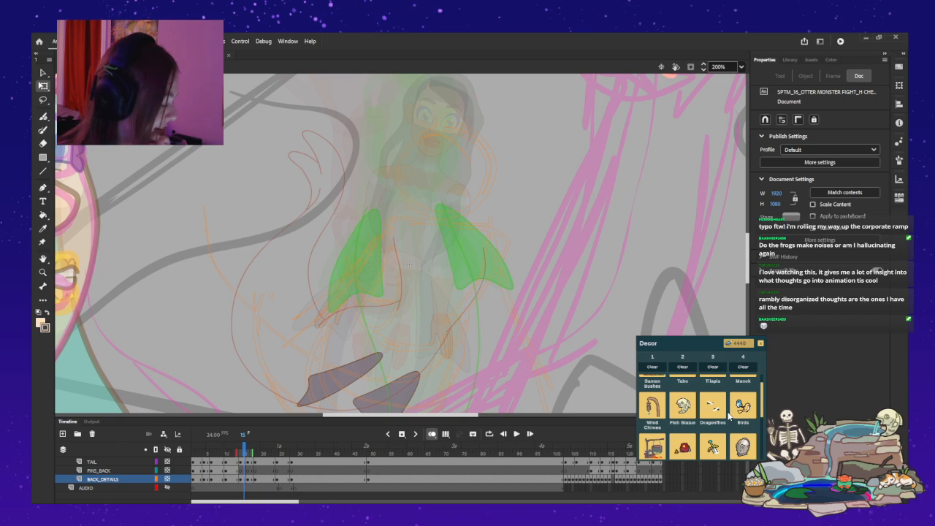
scroll(734, 415, "up", 2)
scroll(744, 415, "down", 2)
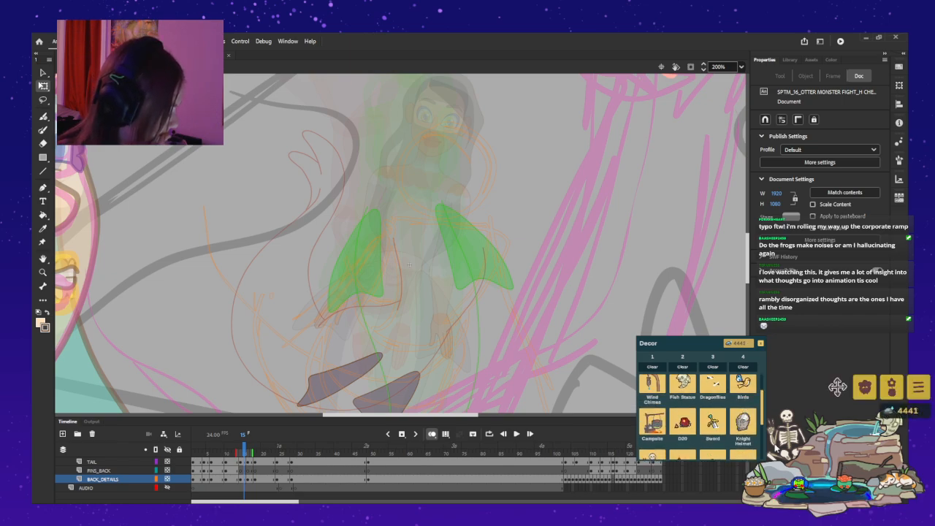
scroll(740, 421, "down", 1)
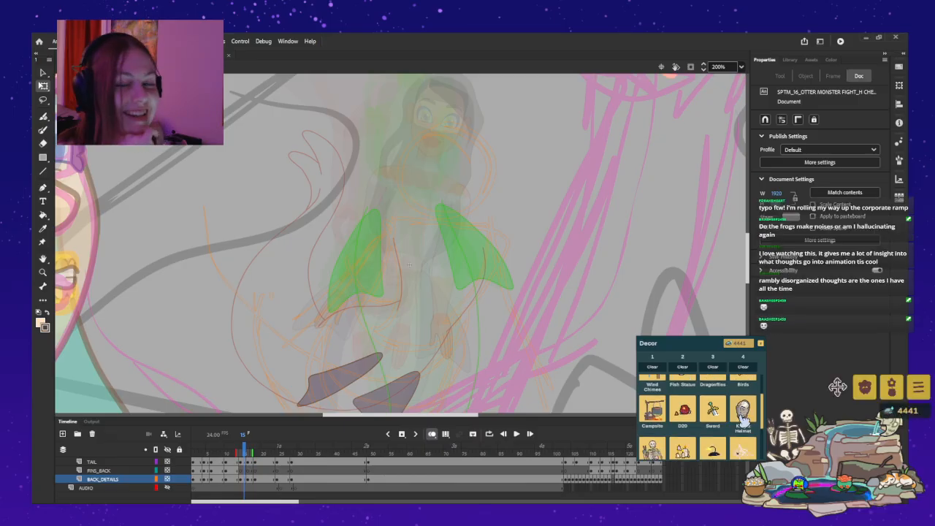
scroll(742, 421, "down", 1)
scroll(742, 421, "down", 3)
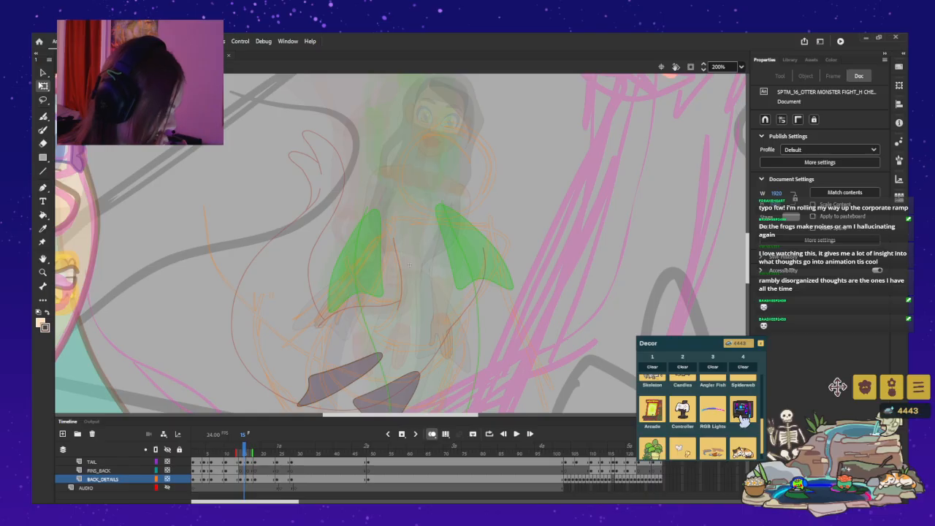
scroll(743, 416, "down", 2)
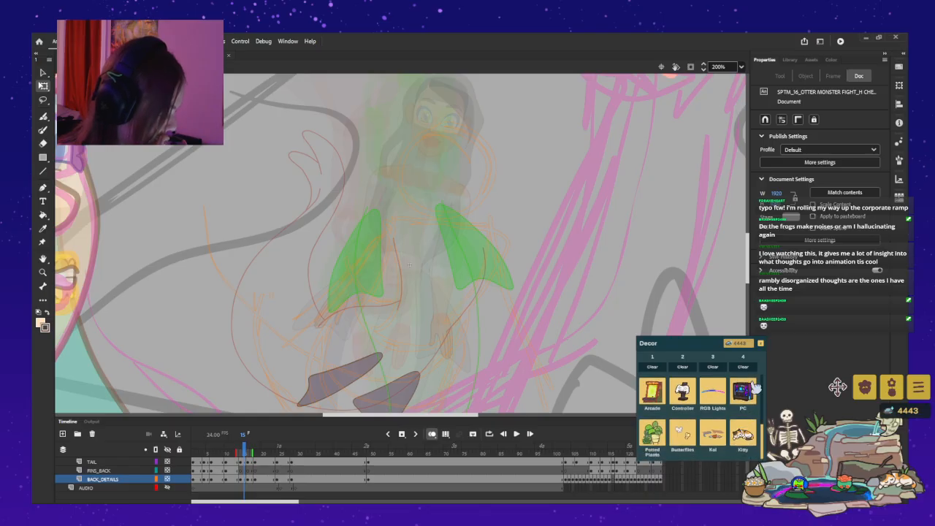
left_click(761, 343)
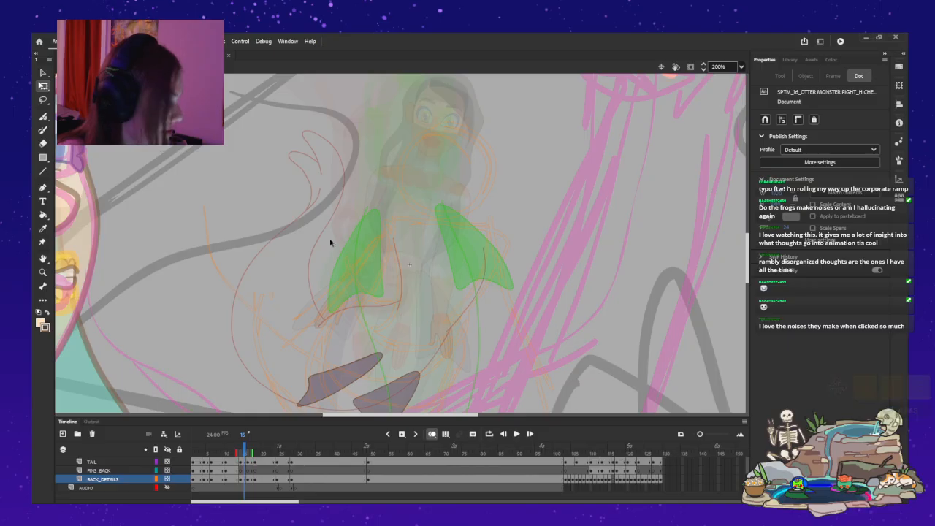
Return to Animate, select frame 14 on workinglayer in the ROUGH folder and activate the Paint Brush tool.
scroll(422, 335, "down", 3)
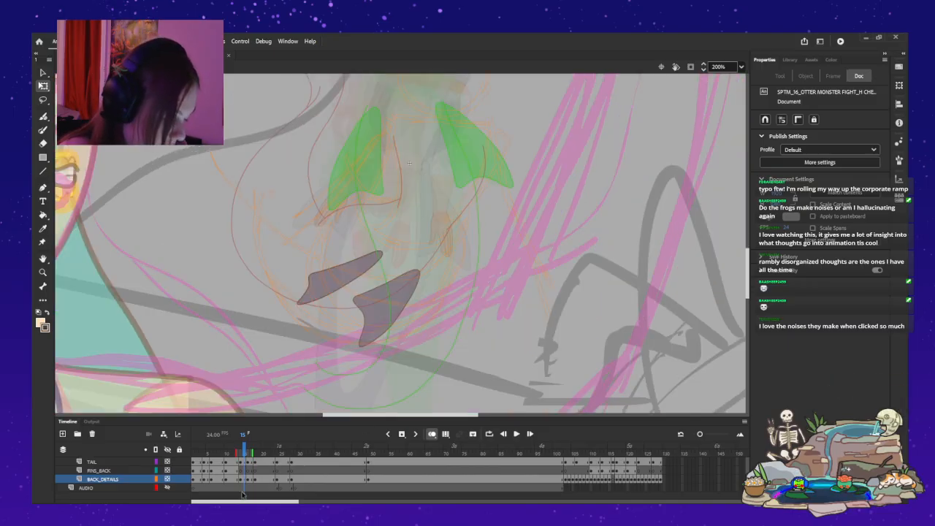
scroll(242, 495, "up", 5)
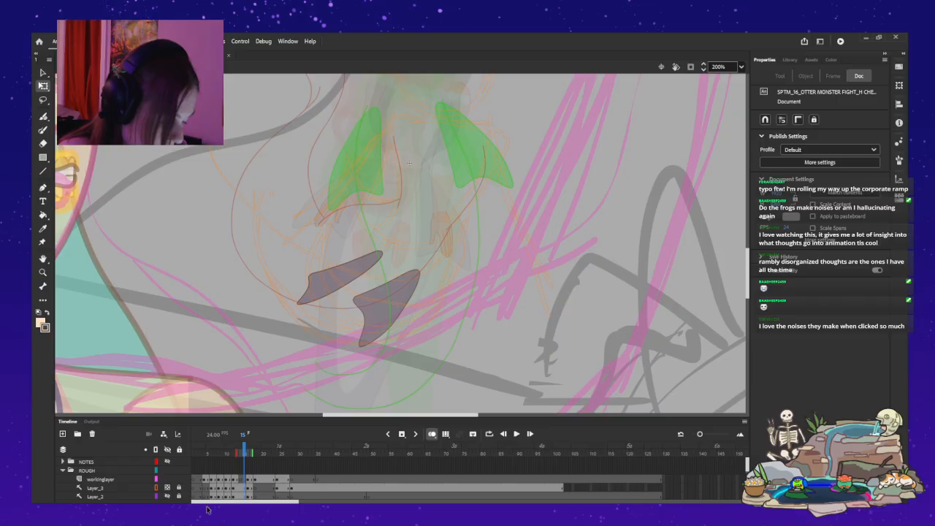
scroll(162, 501, "down", 5)
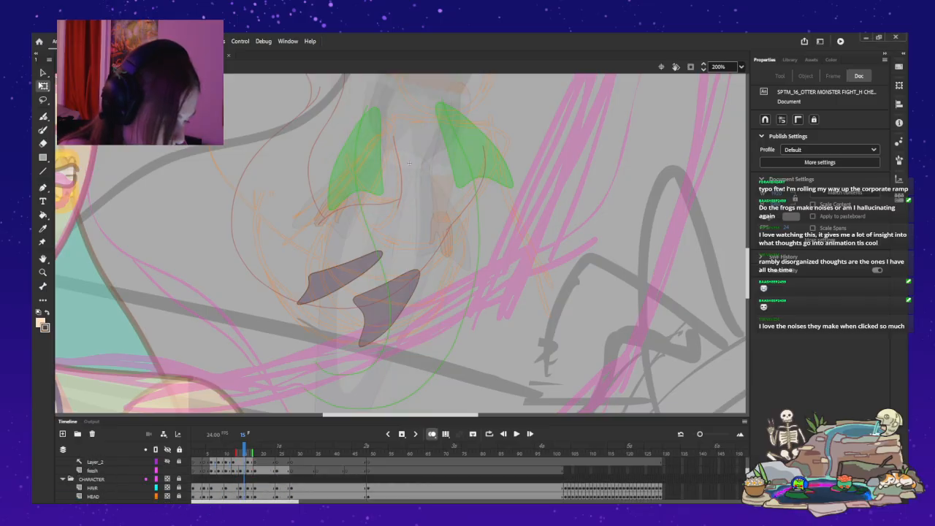
scroll(241, 479, "up", 3)
left_click(241, 470)
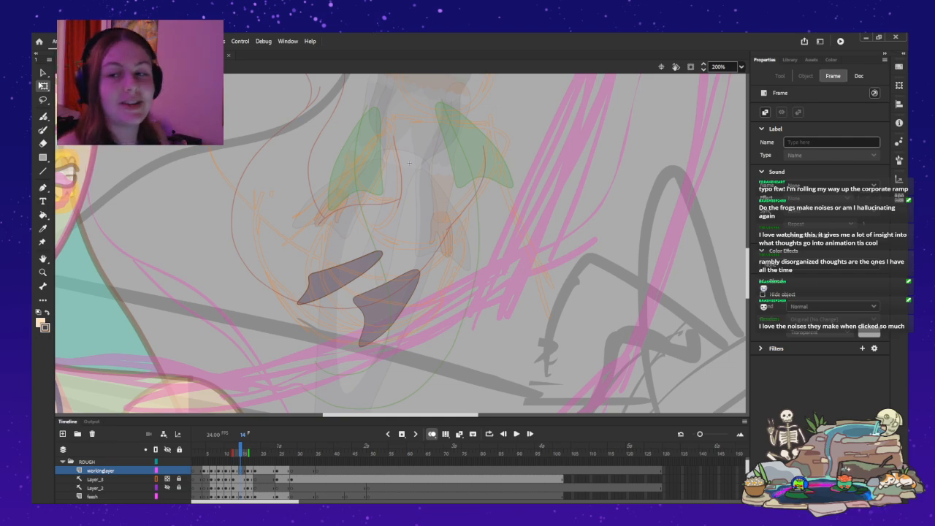
left_click_drag(409, 164, 408, 230)
key("y")
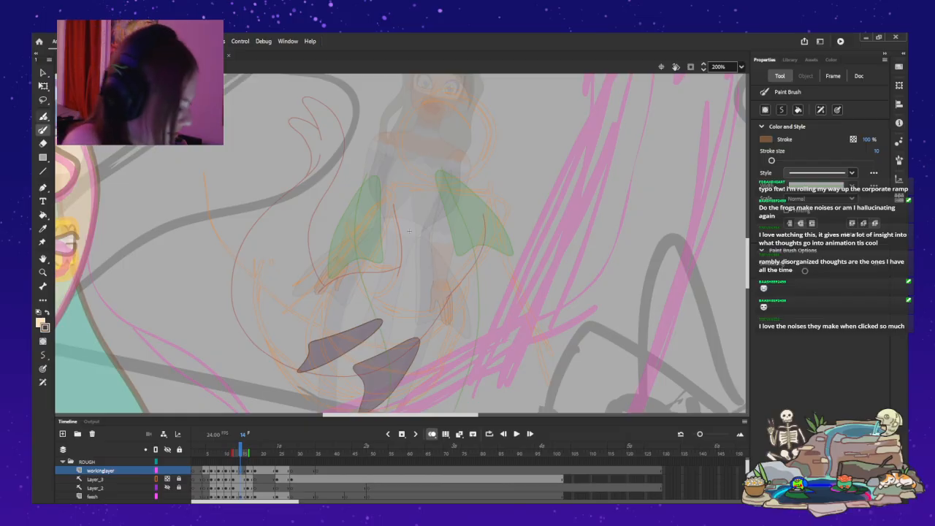
left_click_drag(383, 137, 466, 160)
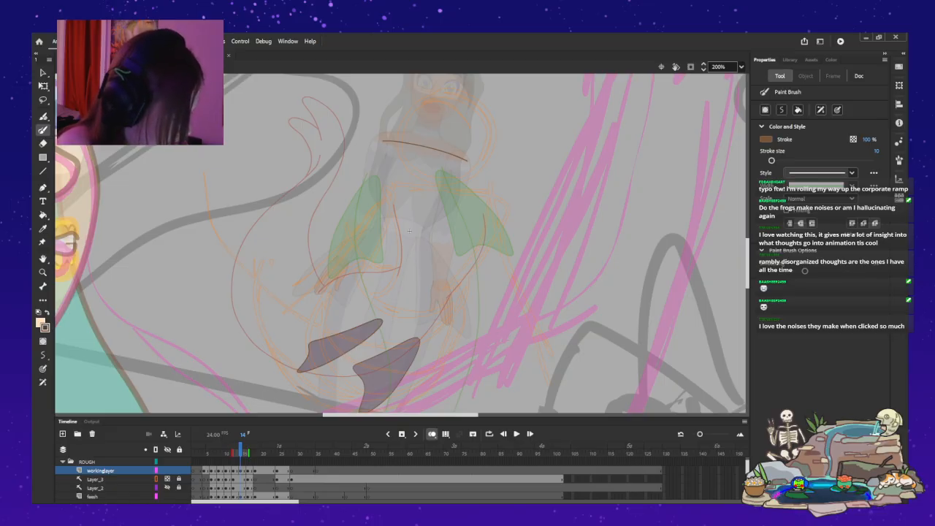
left_click_drag(468, 173, 458, 196)
left_click_drag(432, 231, 425, 239)
left_click_drag(382, 143, 385, 163)
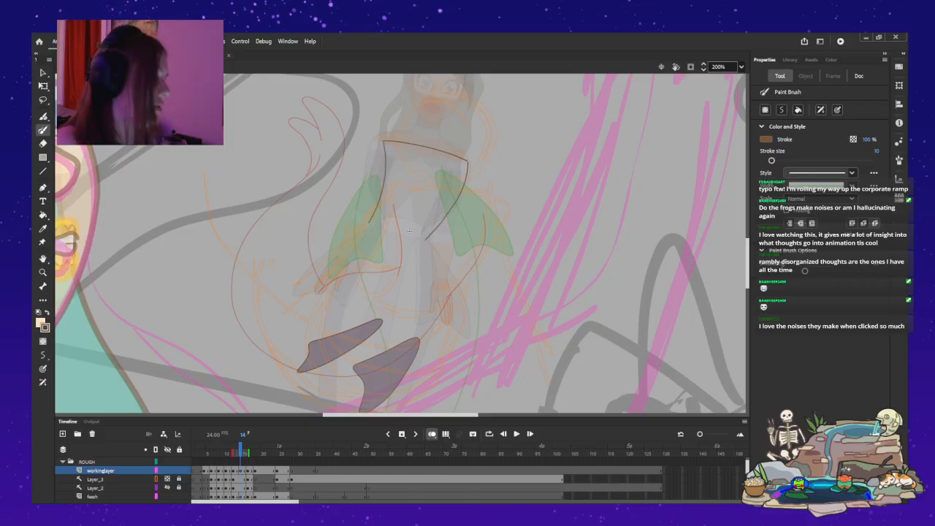
key("ctrl+z")
key("ctrl+z")
key("ctrl+z")
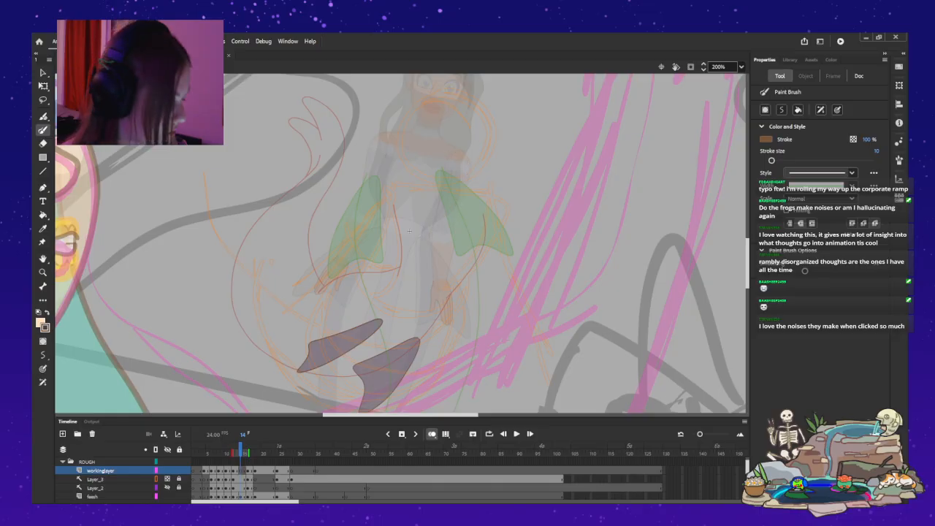
left_click_drag(434, 234, 432, 237)
left_click_drag(386, 148, 388, 160)
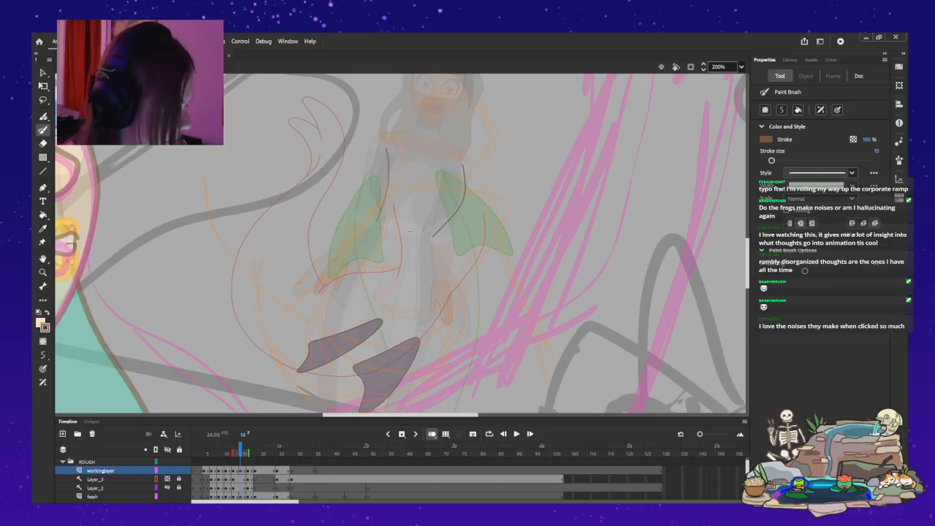
key("ctrl+z")
Sketch the character's U-shaped torso outline between the green fins at frame 14, with a curved lower edge and both sides.
key("ctrl+z")
mouse_move(385, 228)
left_mouse_down()
mouse_move(422, 237)
mouse_move(383, 234)
mouse_move(432, 244)
mouse_move(456, 206)
left_mouse_up()
key("ctrl+z")
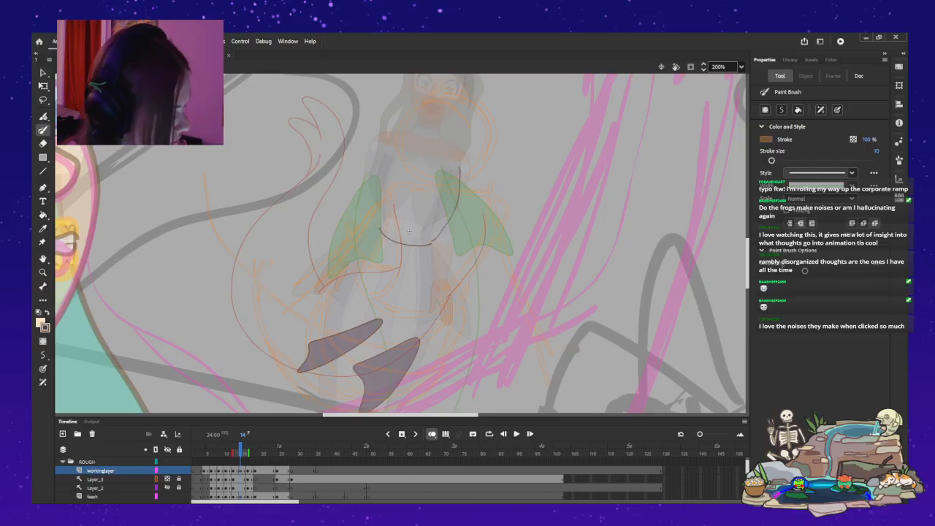
mouse_move(388, 167)
left_mouse_down()
mouse_move(384, 149)
mouse_move(385, 209)
left_mouse_up()
key("ctrl+z")
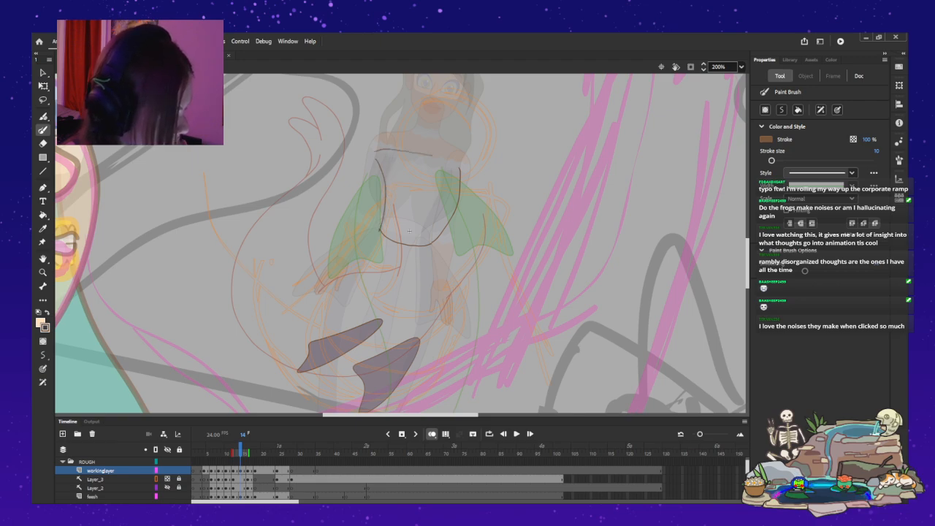
left_click_drag(460, 163, 464, 169)
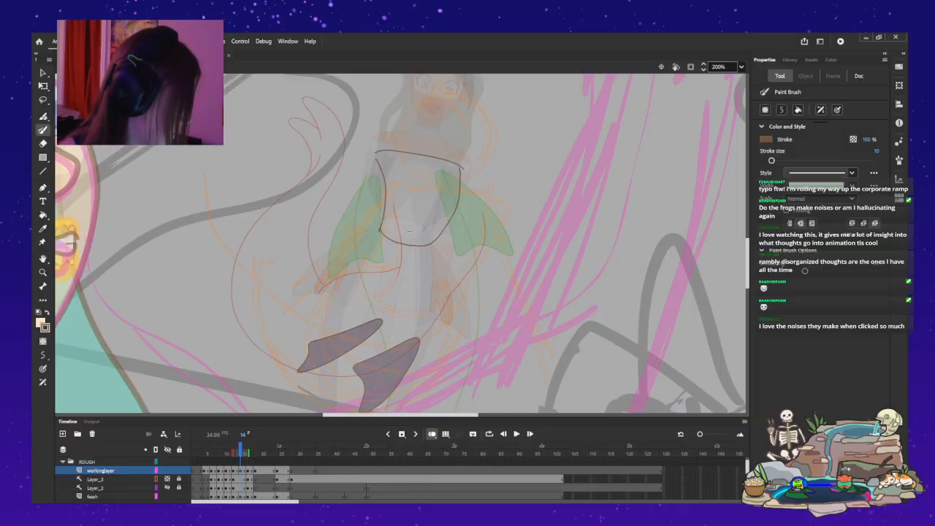
key("ctrl+z")
mouse_move(386, 142)
left_mouse_down()
mouse_move(433, 146)
mouse_move(463, 161)
mouse_move(400, 138)
mouse_move(473, 162)
left_mouse_up()
key("ctrl+z")
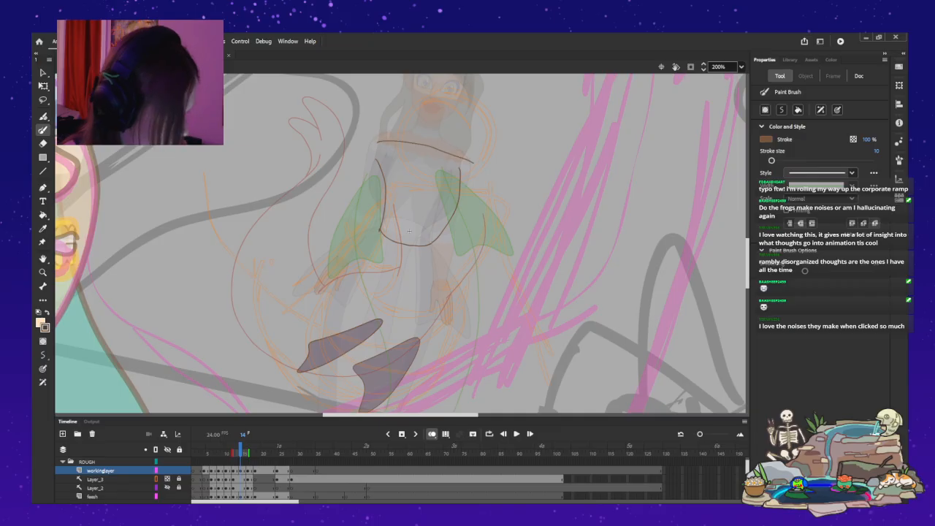
key("ctrl+z")
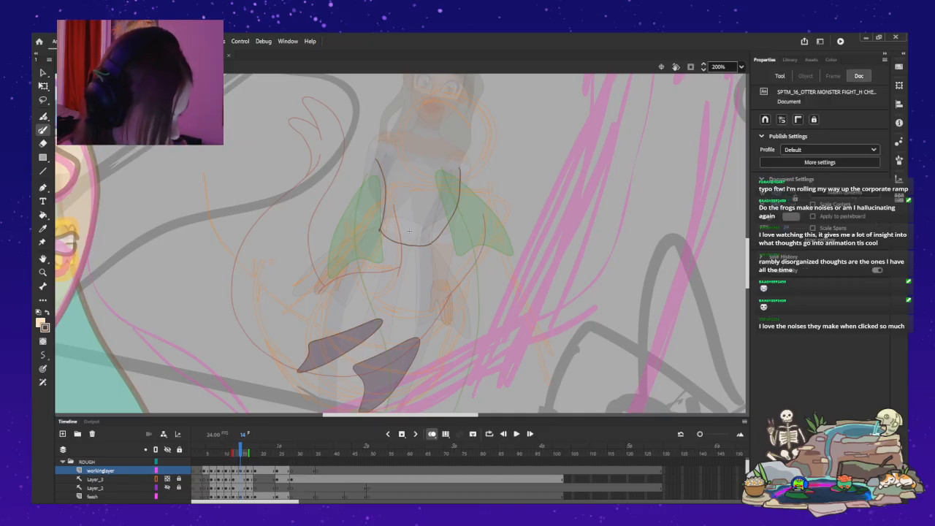
Select the torso sketch at frame 14, shift it slightly up and rotate it a little clockwise.
key("ctrl+a")
key("q")
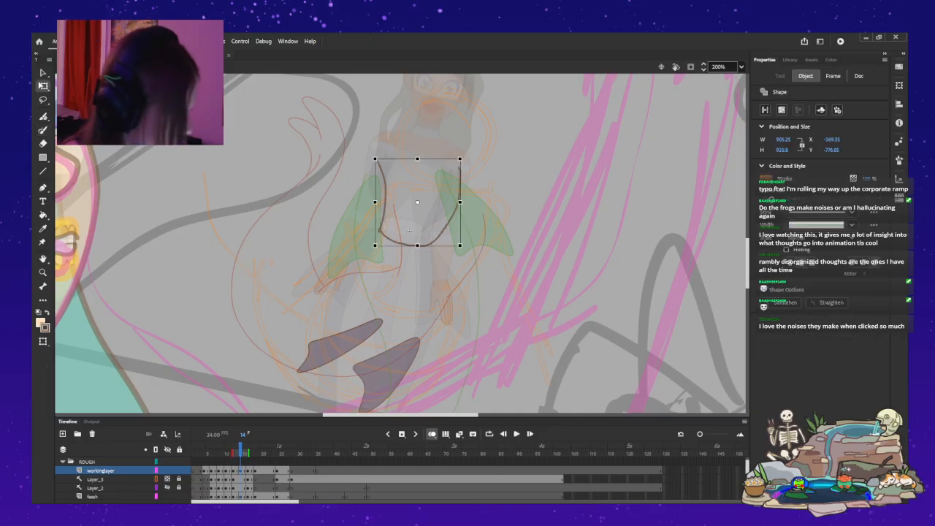
key("Up")
key("Up")
key("Up")
key("Up")
key("Up")
key("Up")
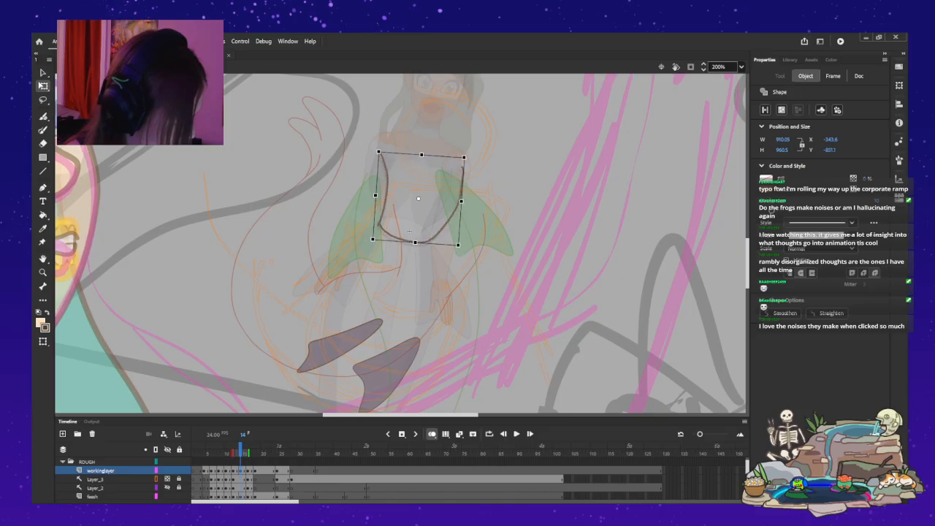
key("Left")
left_click_drag(466, 152, 467, 154)
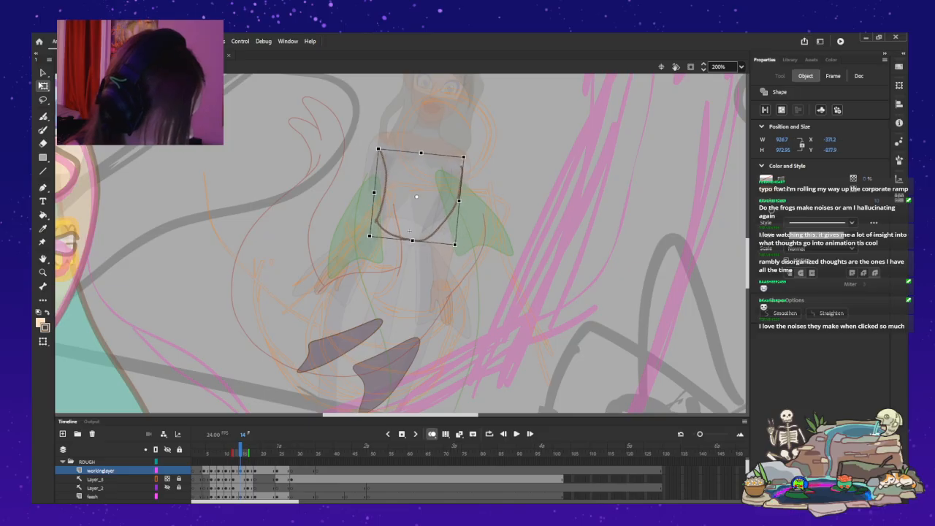
Nudge the rotated torso sketch left to about X -396, Y -883 and deselect it.
key("Left")
key("Left")
key("Left")
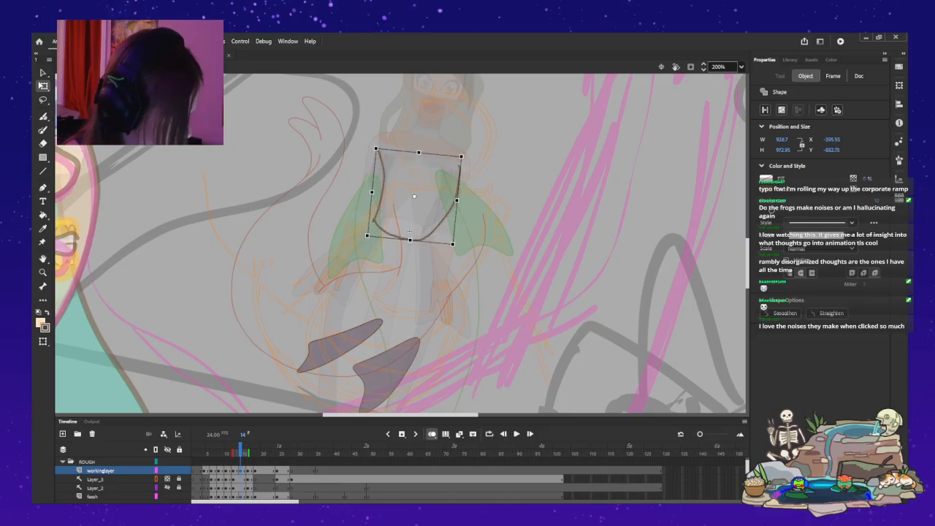
key("Right")
key("Right")
key("Left")
key("Left")
key("Escape")
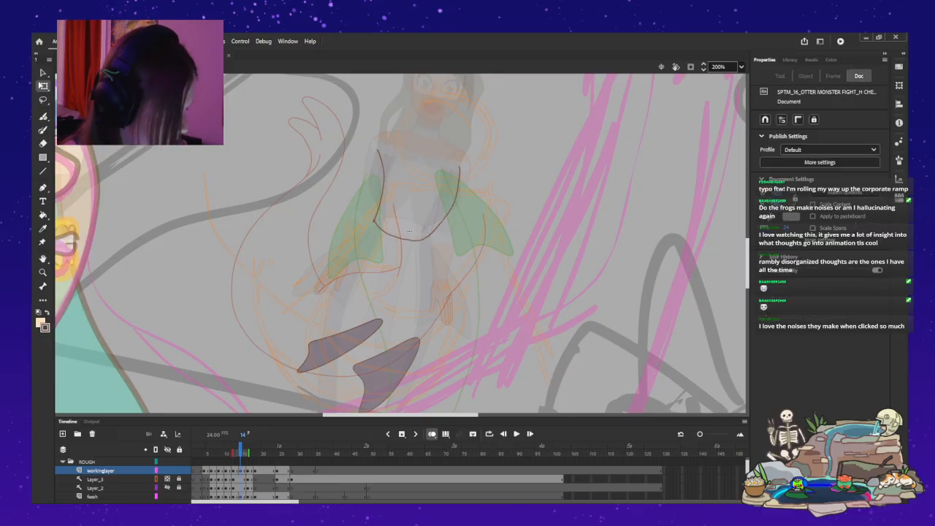
Delete the whole U-shaped torso sketch on workinglayer at frame 14.
key("y")
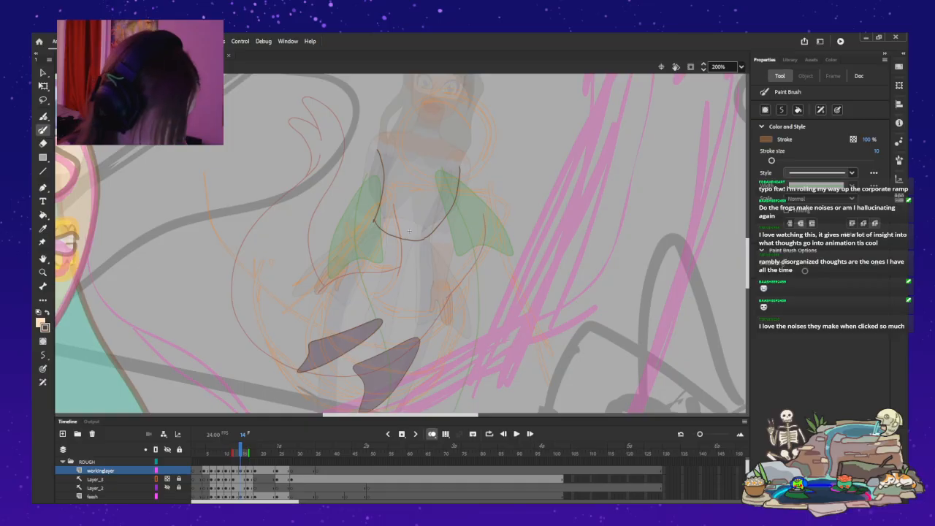
scroll(400, 244, "down", 5)
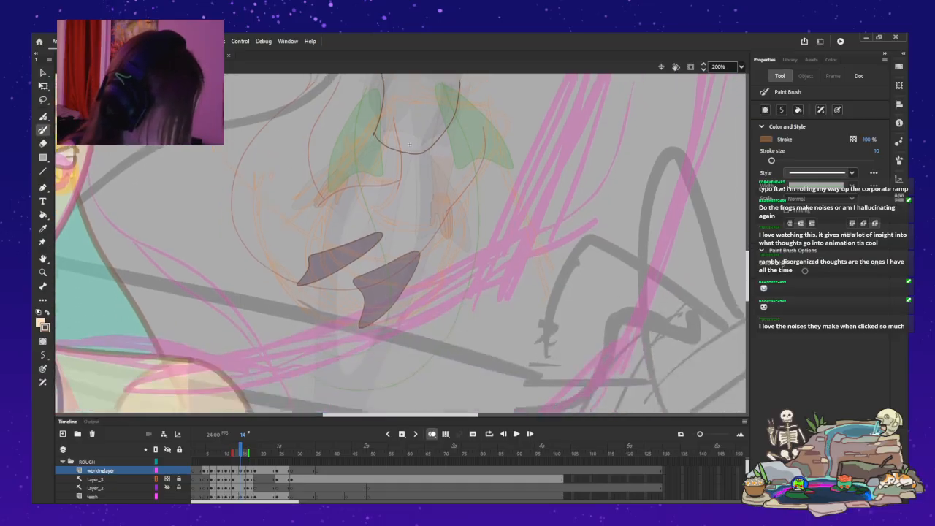
scroll(402, 243, "up", 2)
scroll(402, 243, "down", 1)
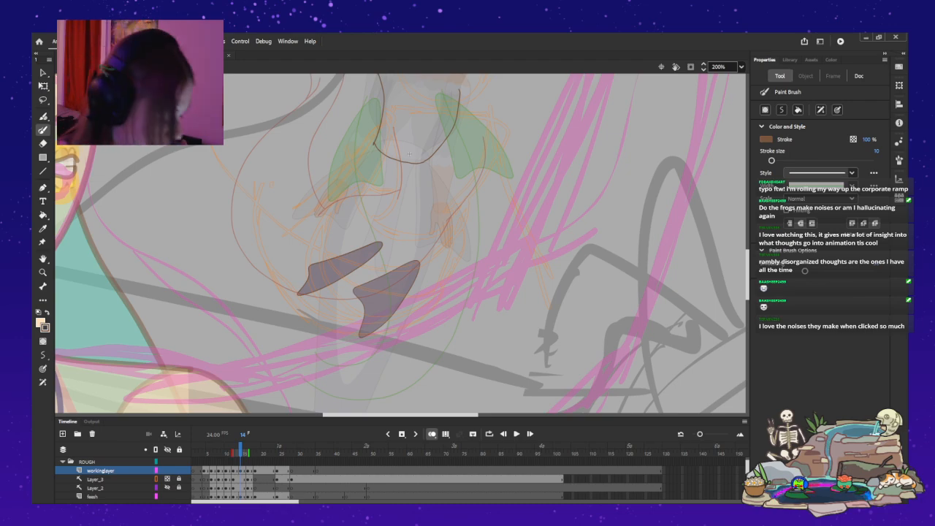
key("ctrl+a")
key("Delete")
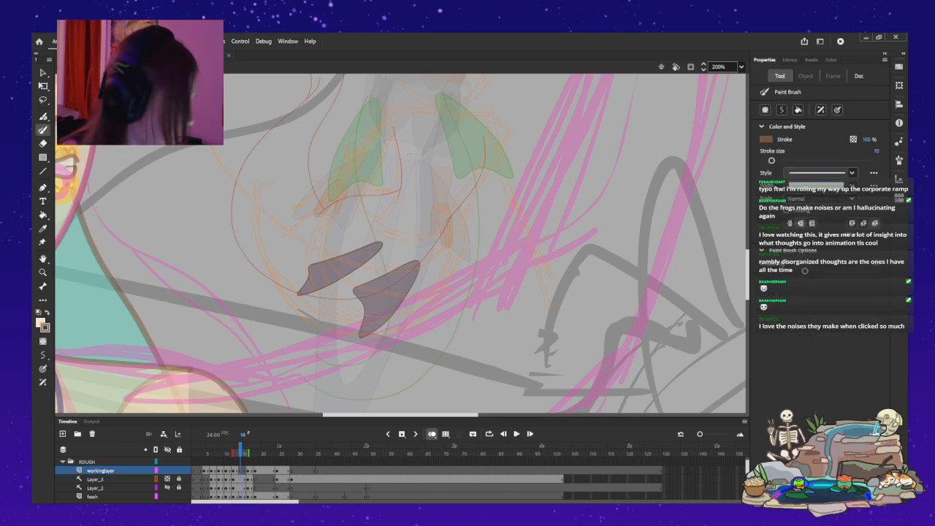
Sketch a slightly arched shoulder line across the character's chest, just above the two green fins at frame 14.
left_click_drag(409, 154, 409, 262)
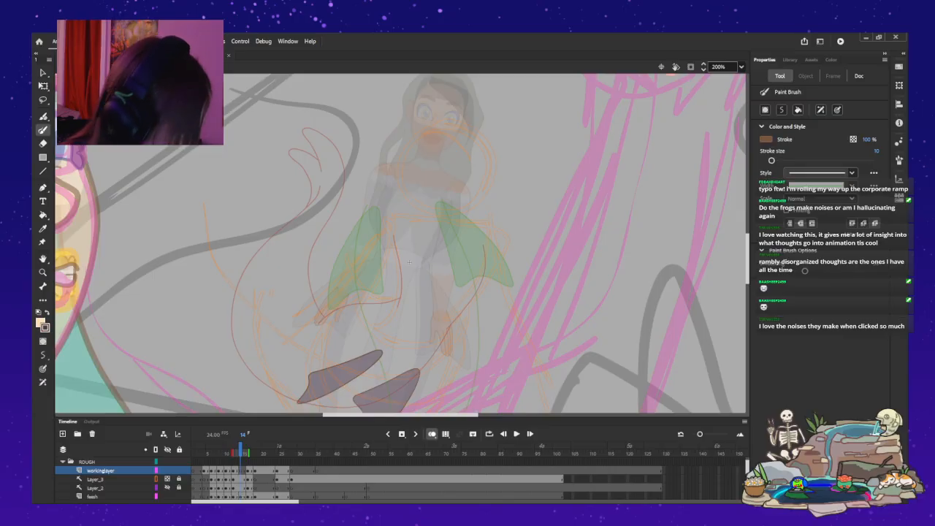
key("ctrl+z")
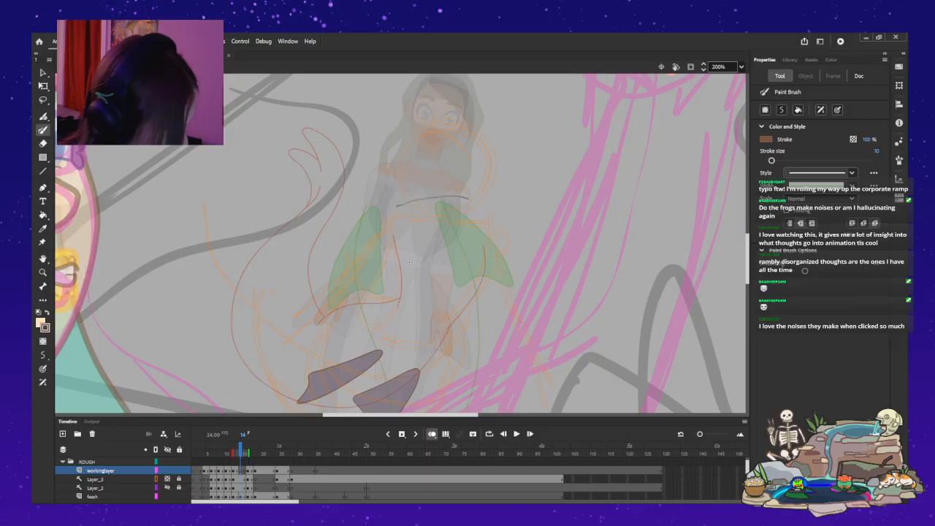
left_click_drag(378, 198, 405, 194)
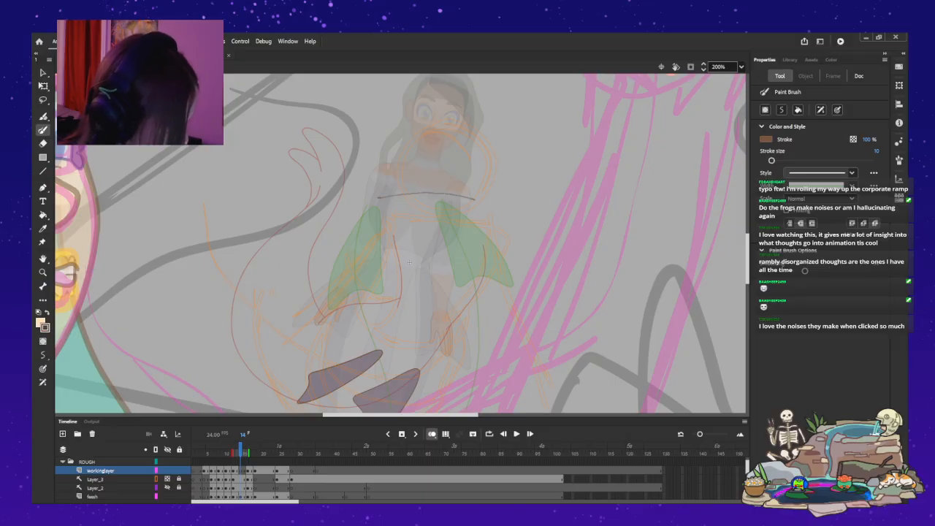
Try to sketch both sides of the body curving down from the shoulder line, and undo those strokes.
left_click_drag(483, 238, 477, 281)
key("ctrl+z")
left_click_drag(415, 246, 412, 296)
left_click_drag(377, 200, 415, 287)
mouse_move(486, 223)
left_mouse_down()
mouse_move(487, 261)
mouse_move(464, 301)
left_mouse_up()
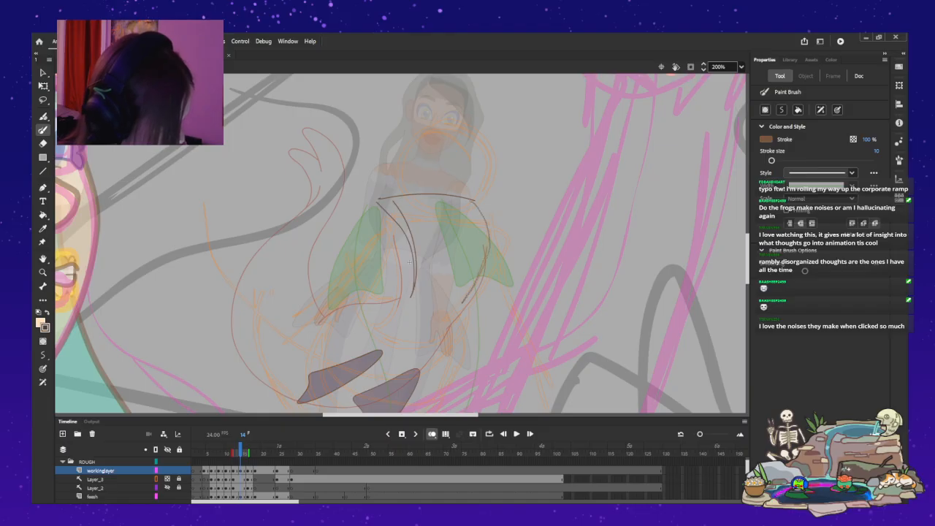
left_click_drag(468, 204, 476, 283)
left_click_drag(410, 262, 410, 129)
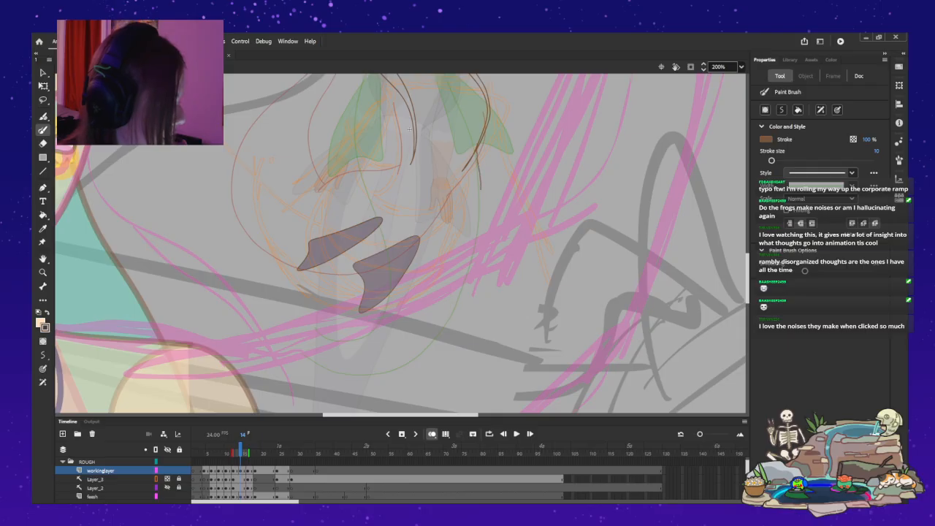
key("ctrl+z")
key("ctrl+z")
key("ctrl+z")
Sketch one long body curve from the right-hand green fin, sweeping down and inward below the purple fins at frame 14.
left_click_drag(481, 133, 488, 174)
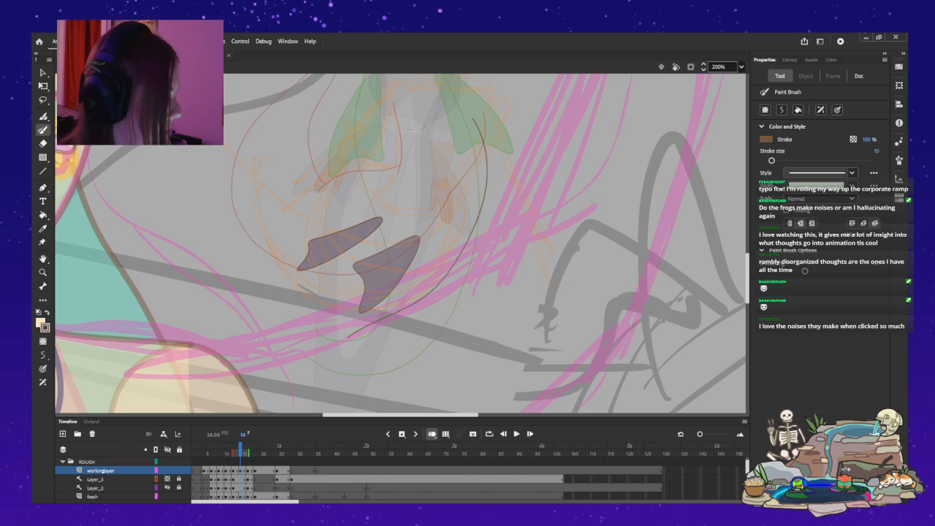
left_click_drag(409, 129, 409, 256)
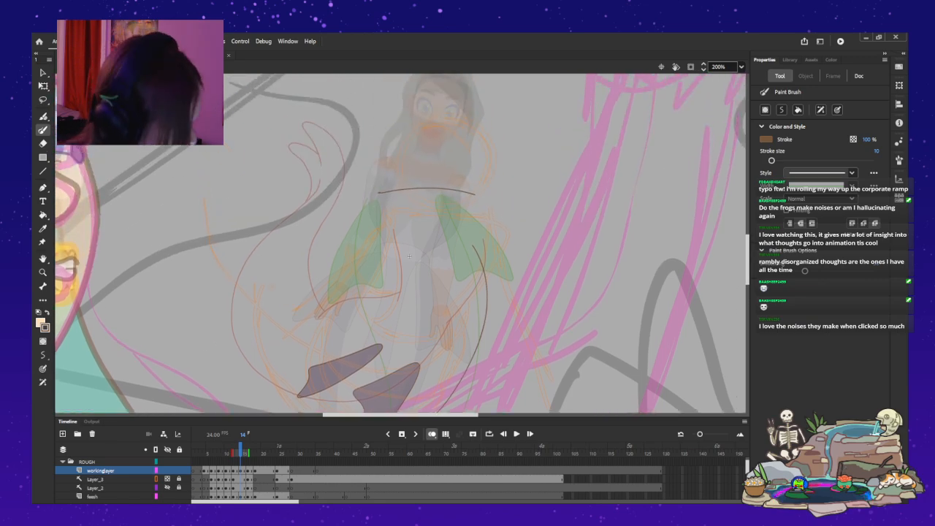
key("v")
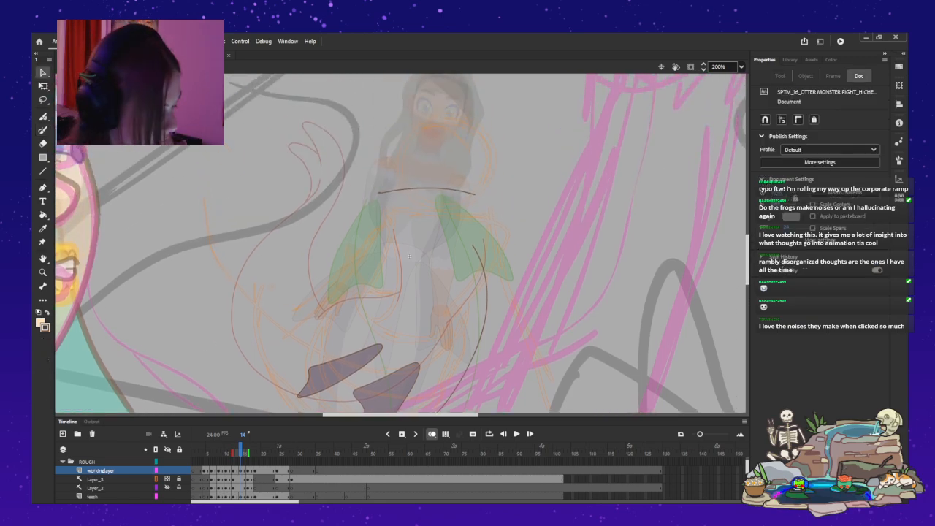
key("ctrl+a")
Exit to the main timeline, reopen the MENANA symbol and step ahead to the rough drawing around frame 15.
double_click(383, 244)
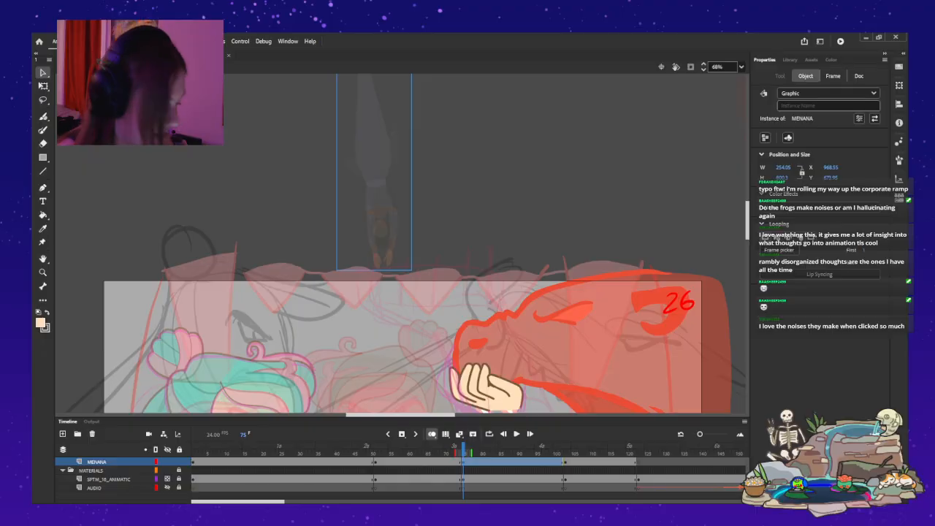
double_click(380, 226)
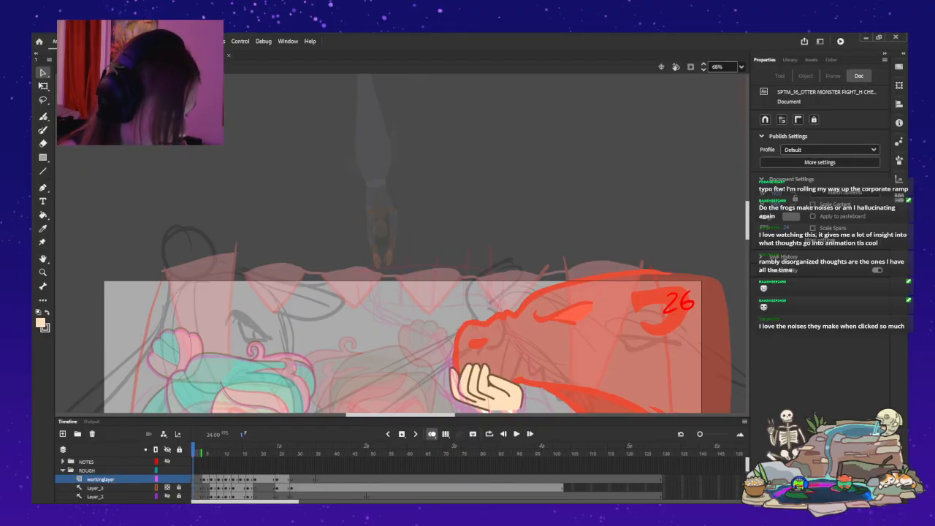
key("period")
key("period")
key("period")
key("period")
key("period")
key("period")
key("period")
key("period")
key("period")
scroll(405, 231, "down", 7)
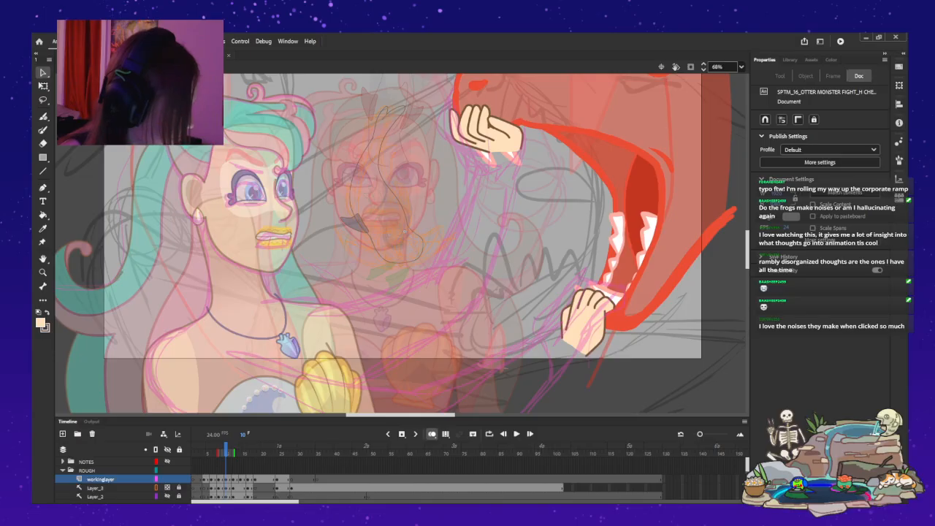
scroll(405, 231, "up", 2)
key("period")
key("period")
key("period")
key("period")
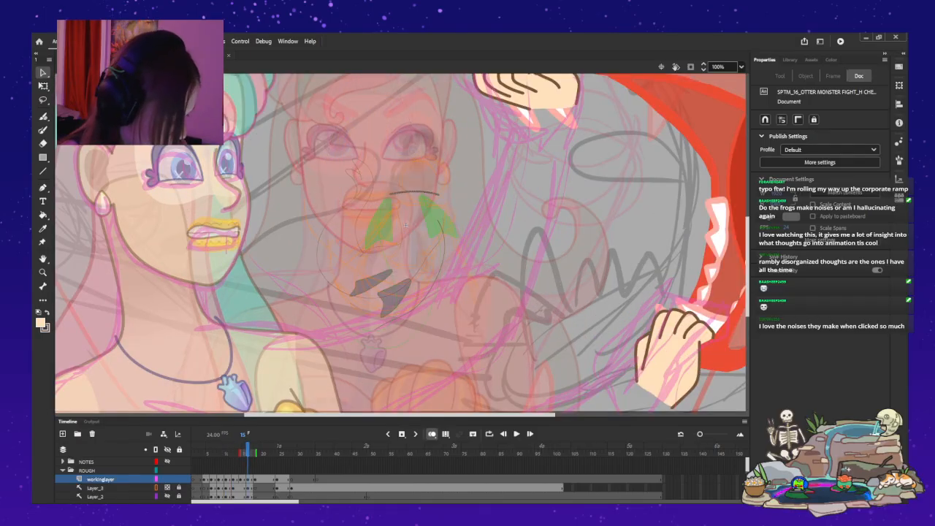
Delete the arched shoulder line at frame 15 along with the small speck left at its end.
left_click(405, 225)
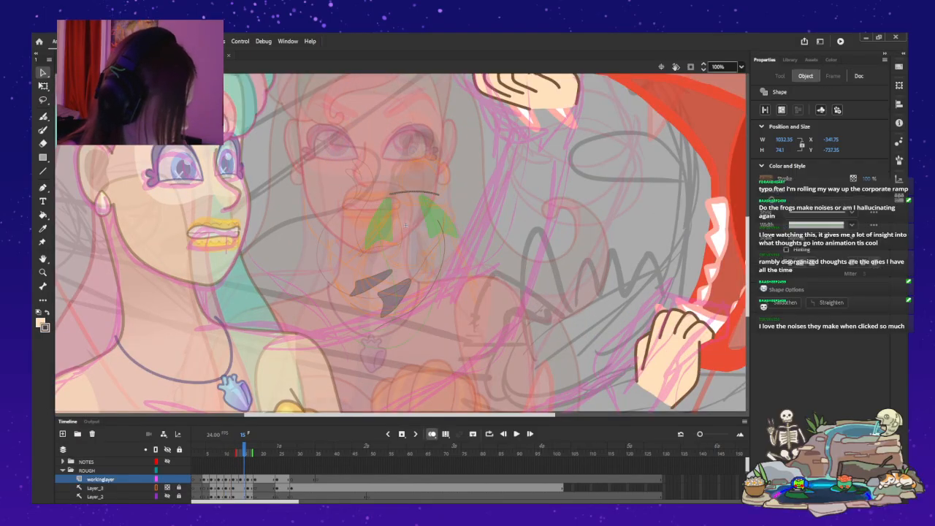
key("ctrl+equal")
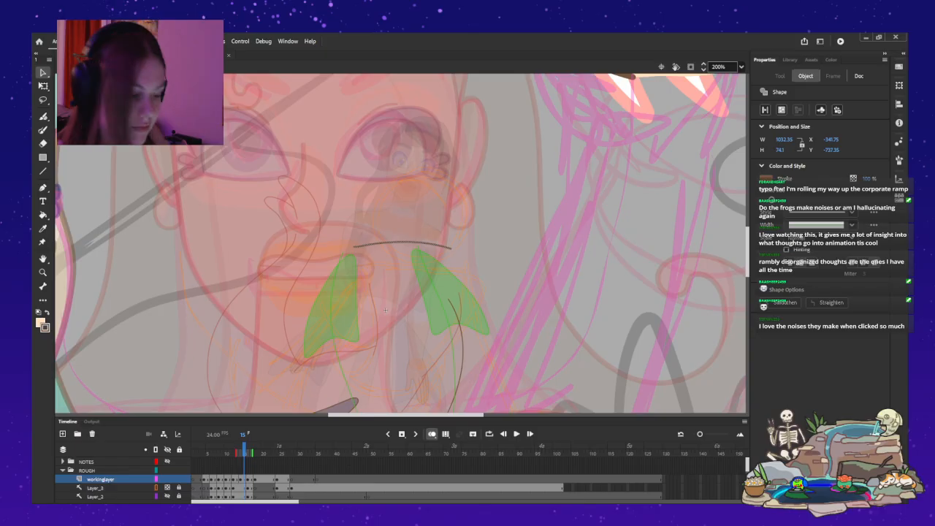
key("F6")
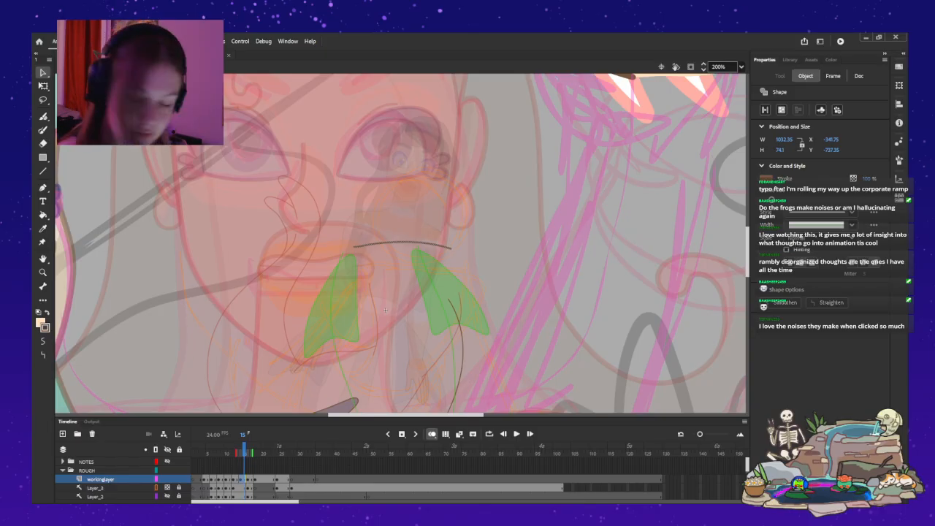
key("Delete")
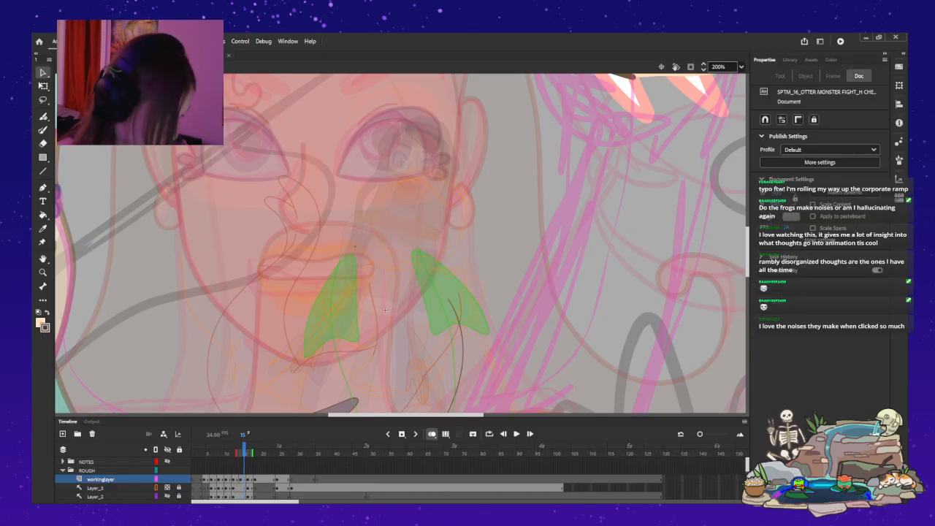
left_click(355, 246)
key("Delete")
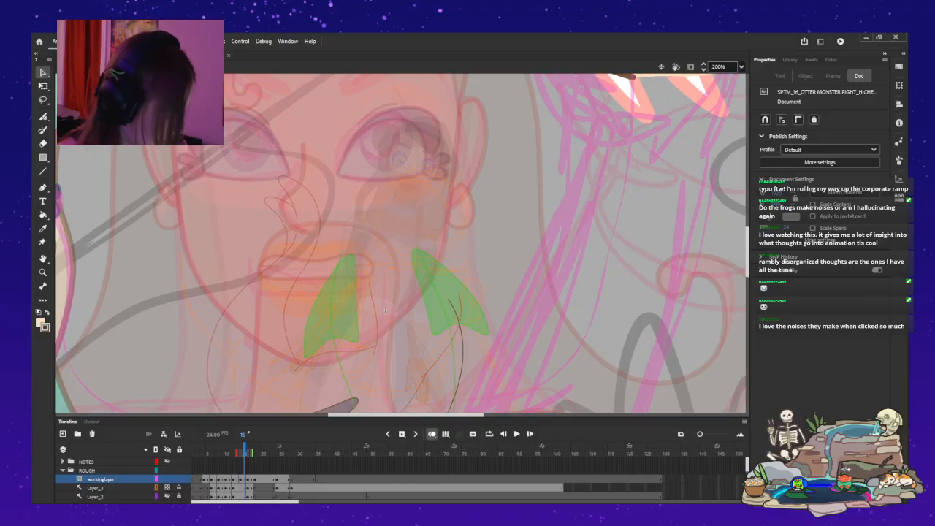
Return to the main timeline at frame 89 and reopen the MENANA symbol there for editing at its frame 15.
key("y")
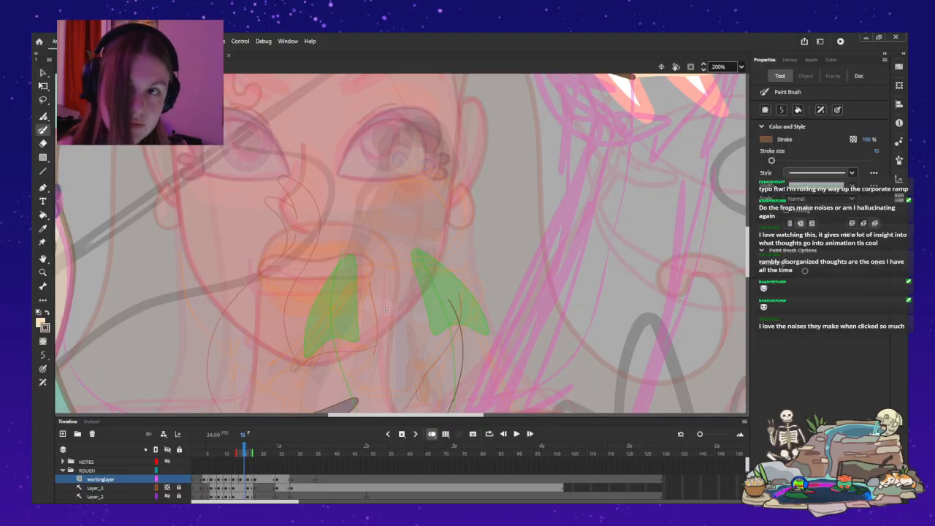
left_click_drag(385, 310, 385, 241)
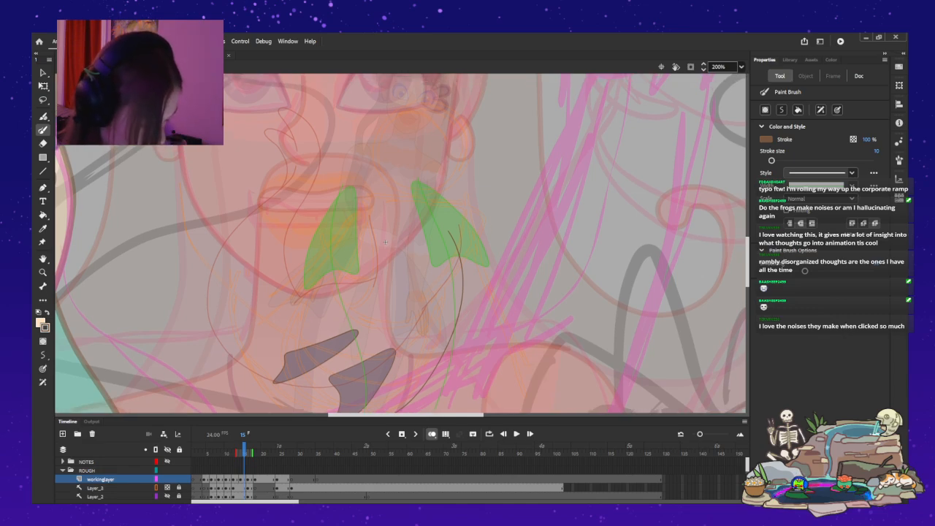
scroll(360, 479, "down", 1)
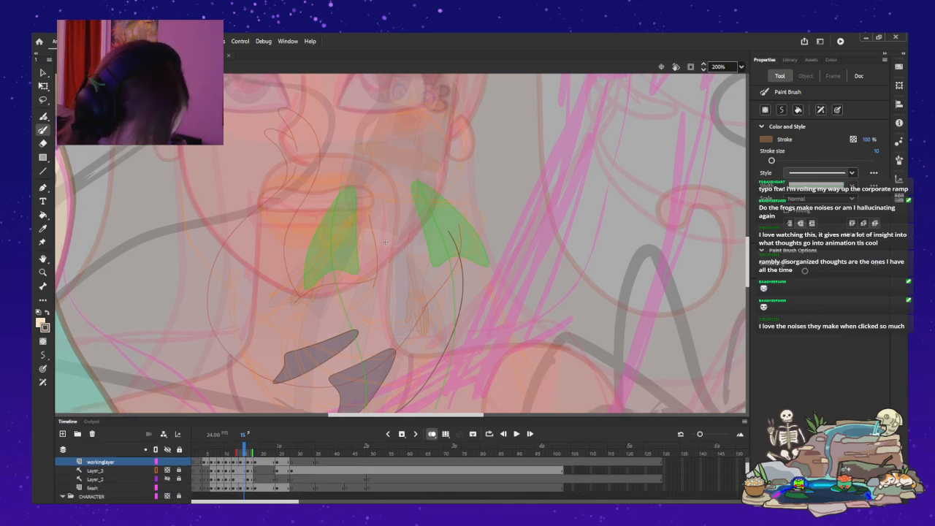
left_click(61, 67)
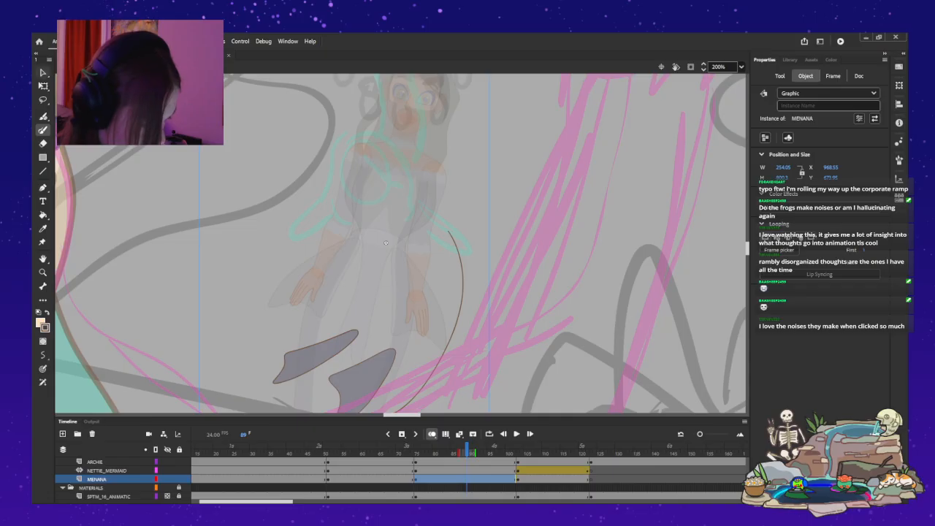
left_click(42, 73)
left_click(199, 143)
double_click(385, 241)
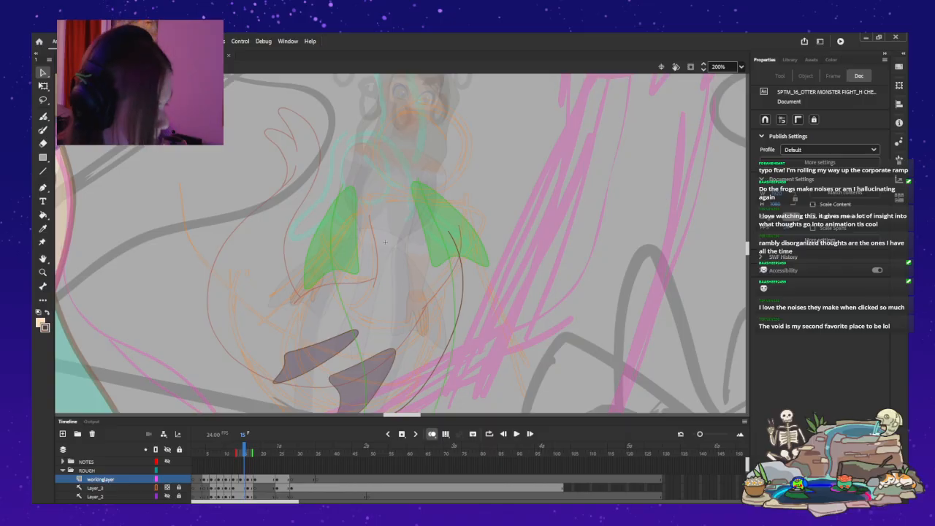
Replace the body curve at frame 15 with a large U-shaped curve from the right-hand green fin, under the purple fins, up the far left.
mouse_move(747, 249)
left_mouse_down()
mouse_move(747, 260)
mouse_move(747, 251)
left_mouse_up()
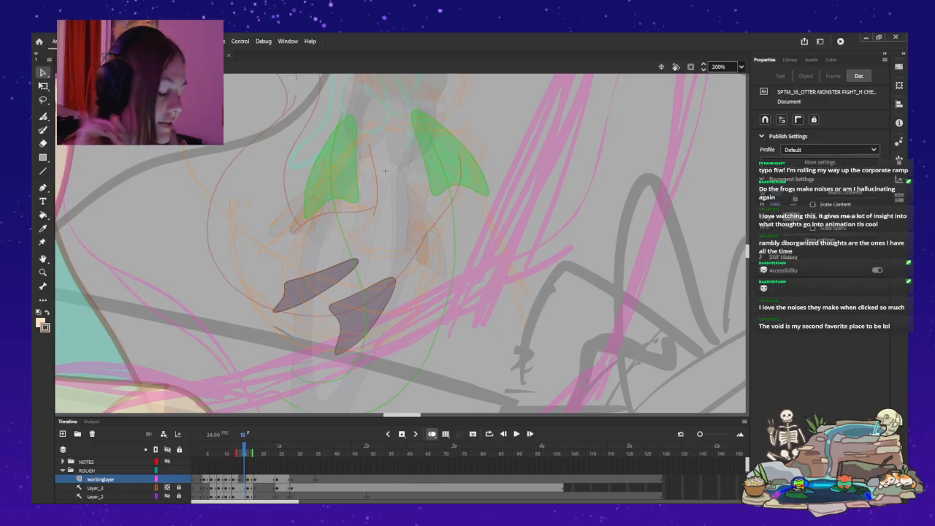
key("y")
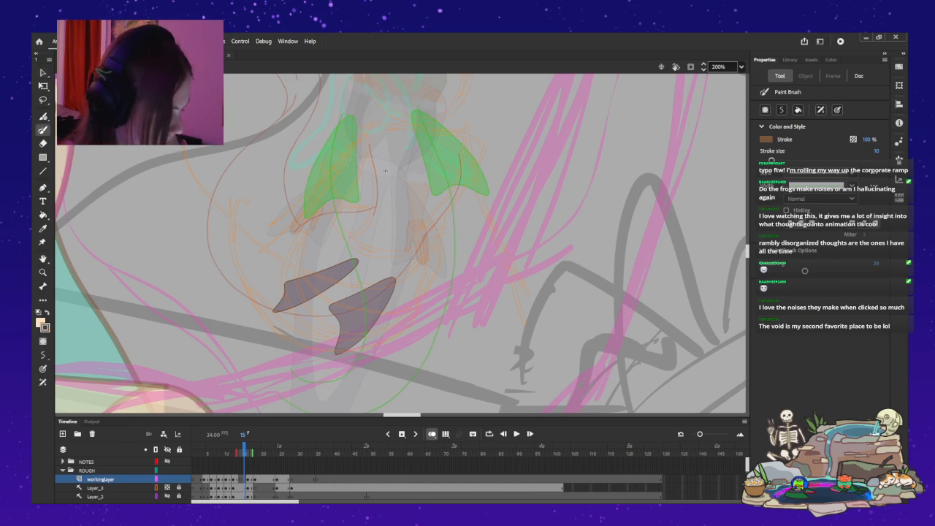
mouse_move(198, 243)
left_mouse_down()
mouse_move(201, 296)
mouse_move(225, 338)
mouse_move(263, 366)
left_mouse_up()
mouse_move(413, 337)
left_mouse_down()
mouse_move(442, 322)
mouse_move(446, 133)
left_mouse_up()
key("ctrl+z")
left_click_drag(469, 197, 432, 329)
left_click_drag(315, 382, 184, 244)
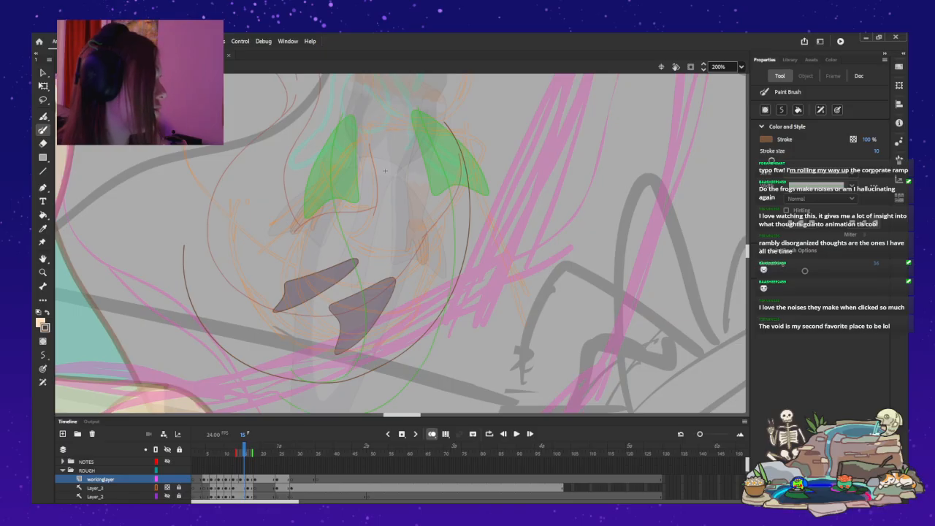
Nudge the U-shaped body curve left and slightly up to about X -2297, Y -538, and deselect it.
key("v")
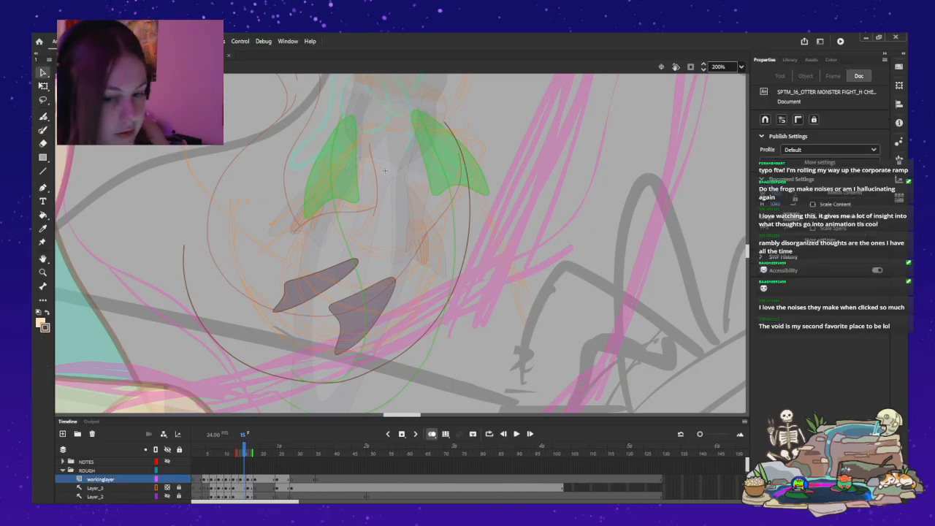
key("ctrl+a")
key("Left")
key("Left")
key("Left")
key("Left")
key("Left")
key("Left")
key("Left")
key("Left")
key("Left")
key("Left")
key("Left")
key("Left")
key("Left")
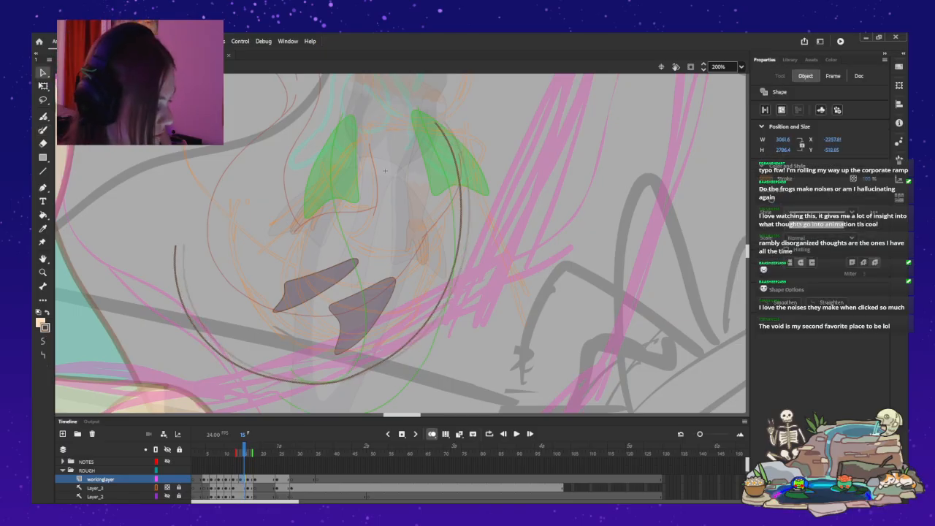
scroll(401, 244, "up", 5)
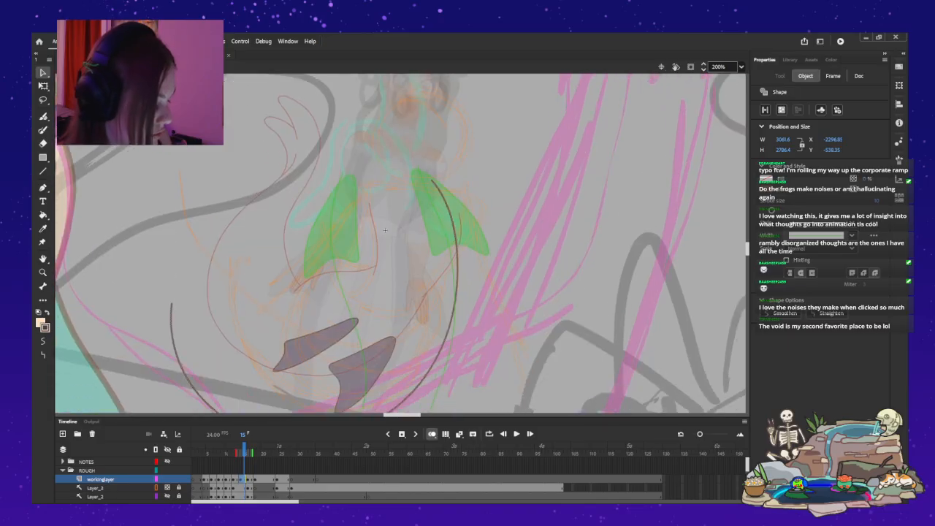
key("Escape")
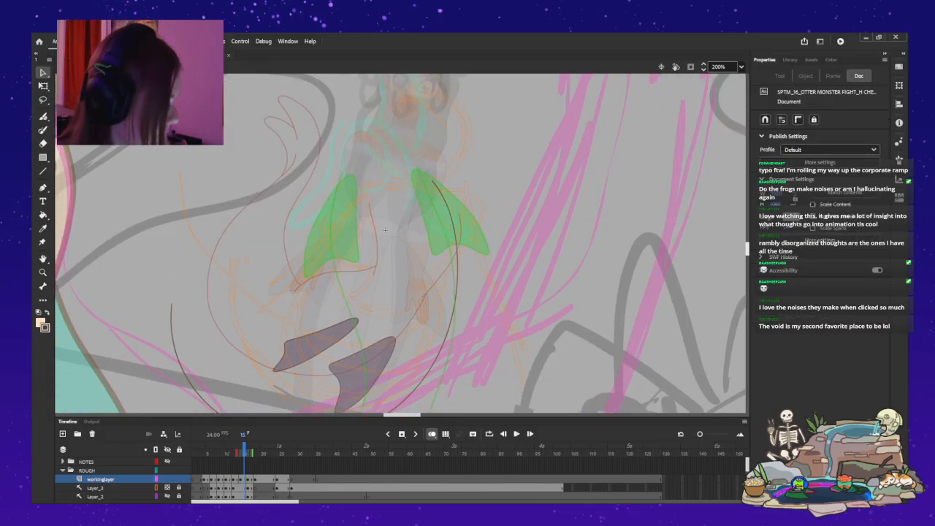
Reshape the left end of the U-shaped body curve so its tip reaches slightly higher and leans inward.
scroll(385, 231, "down", 10)
scroll(385, 76, "up", 2)
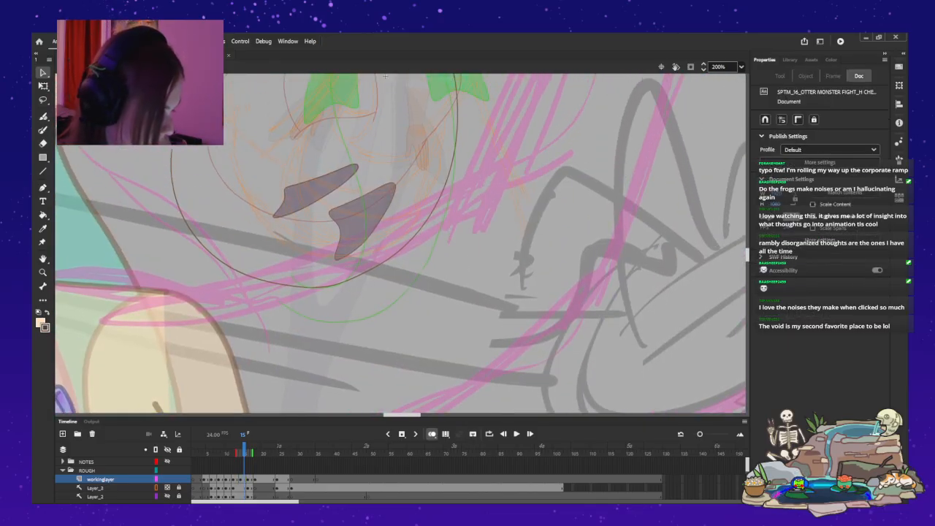
scroll(401, 243, "up", 7)
mouse_move(172, 258)
left_mouse_down()
mouse_move(176, 237)
mouse_move(171, 266)
left_mouse_up()
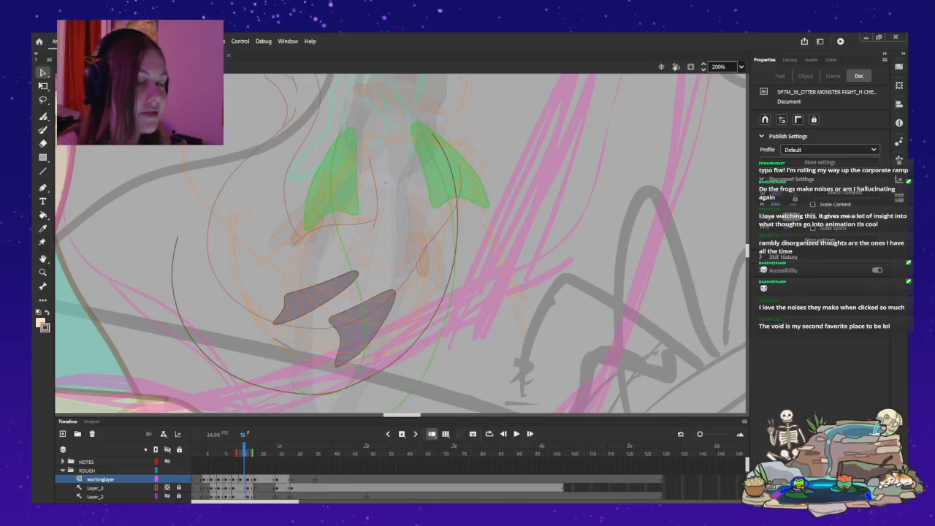
Draw an inner body curve from the left-hand green fin down through the upper purple fin and back up on the left.
key("y")
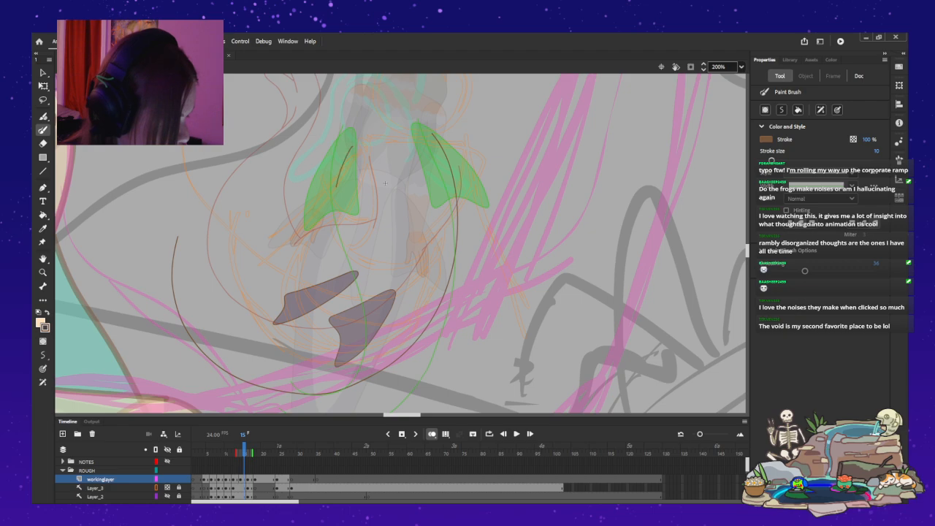
left_click_drag(341, 169, 337, 240)
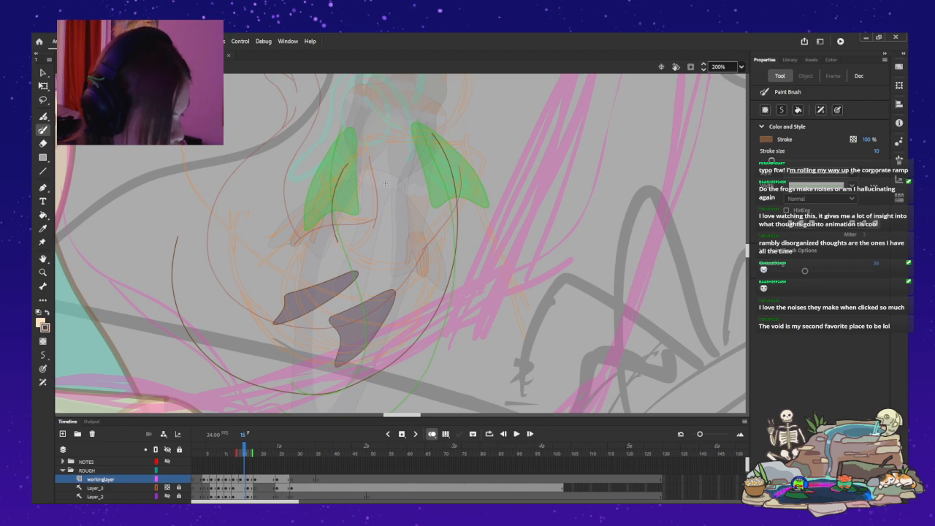
mouse_move(329, 246)
left_mouse_down()
mouse_move(319, 272)
mouse_move(245, 320)
mouse_move(201, 286)
mouse_move(211, 223)
left_mouse_up()
key("ctrl+z")
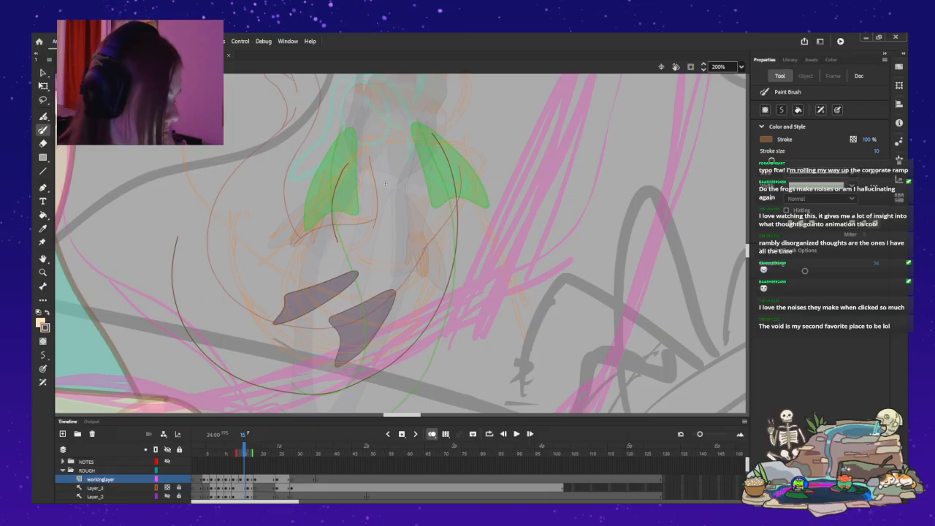
left_click_drag(335, 273, 327, 297)
key("ctrl+z")
mouse_move(357, 162)
left_mouse_down()
mouse_move(327, 267)
mouse_move(245, 320)
mouse_move(226, 288)
mouse_move(227, 231)
left_mouse_up()
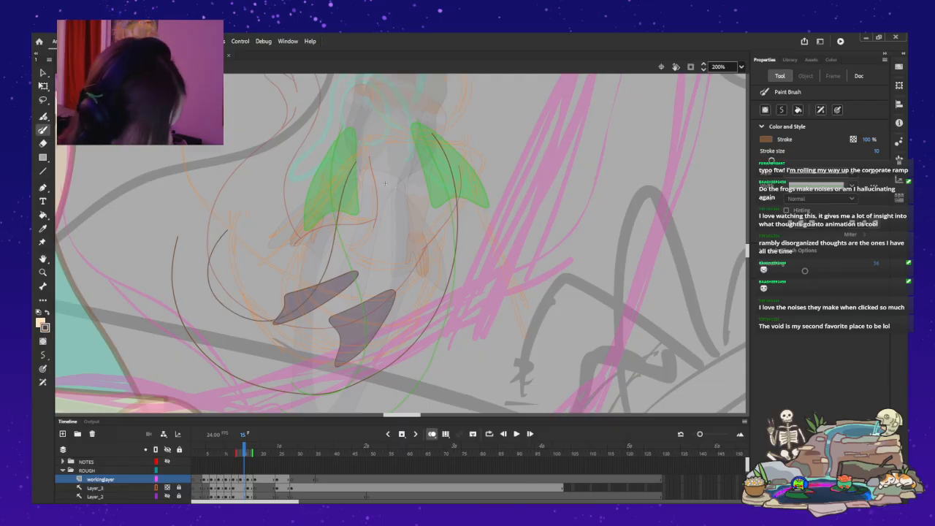
Bend the left ends of the outer U-shaped curve and the inner curve slightly inward.
scroll(401, 243, "down", 10)
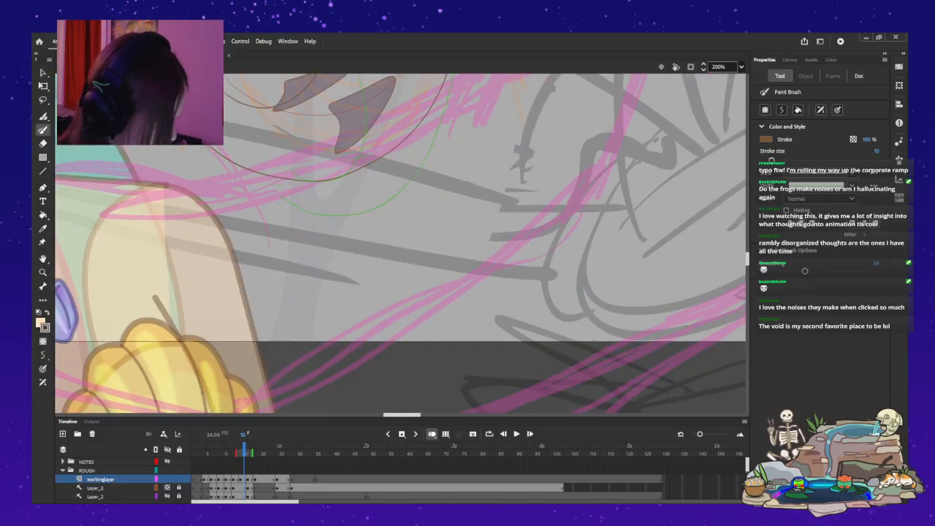
scroll(401, 243, "up", 11)
scroll(401, 243, "down", 1)
key("v")
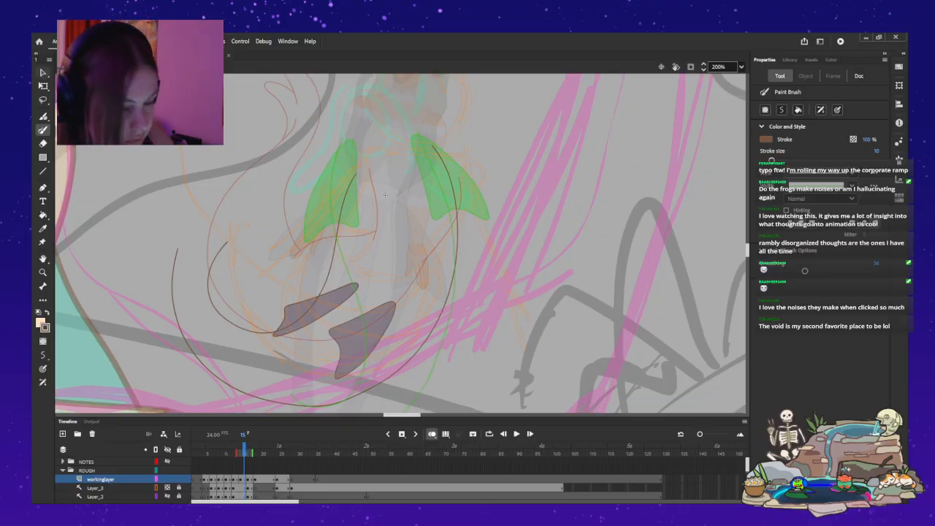
left_click_drag(178, 248, 191, 245)
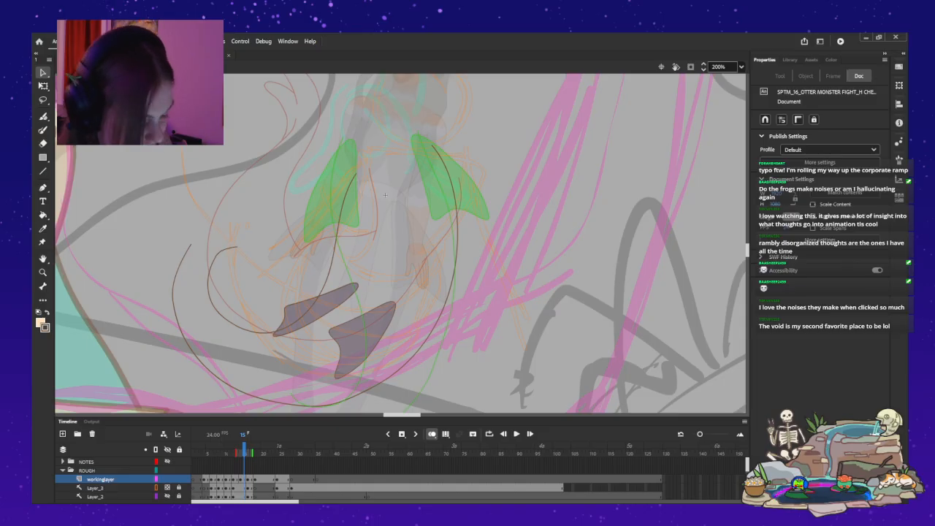
Redraw the inner curve's left end as a tighter arc from the upper purple fin, and delete the wider arc.
key("y")
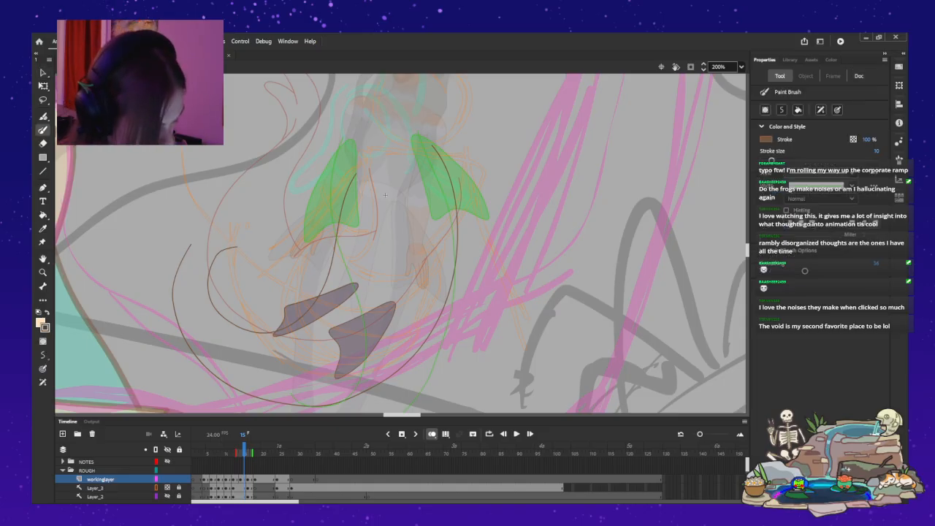
key("ctrl+z")
mouse_move(258, 317)
left_mouse_down()
mouse_move(303, 312)
mouse_move(235, 299)
mouse_move(232, 257)
mouse_move(257, 241)
left_mouse_up()
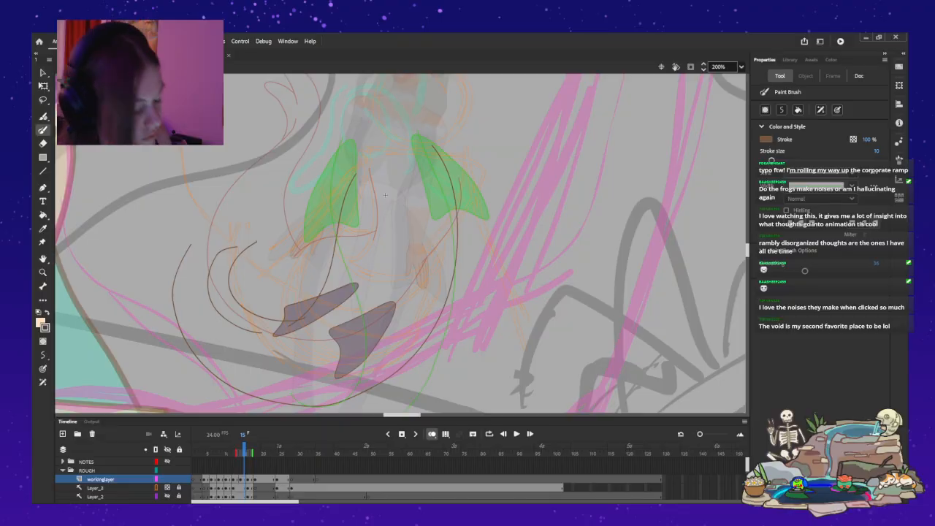
key("v")
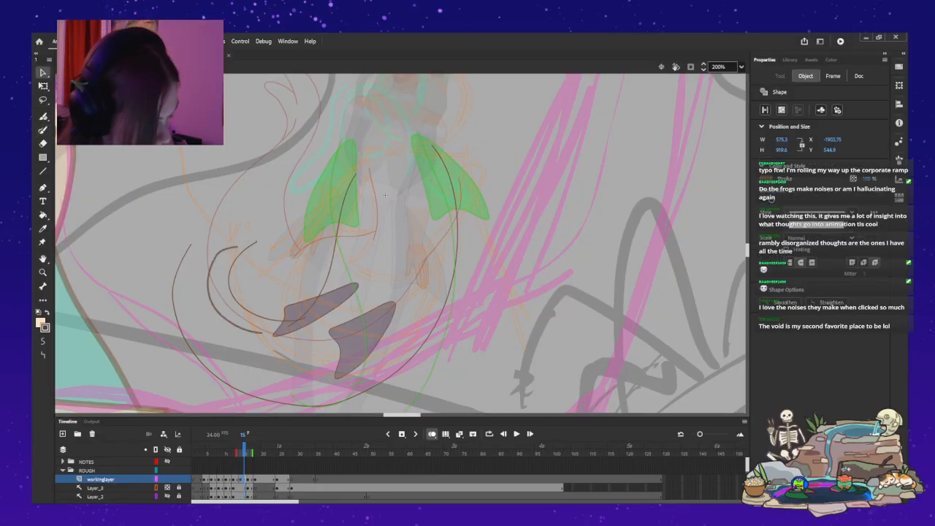
key("Delete")
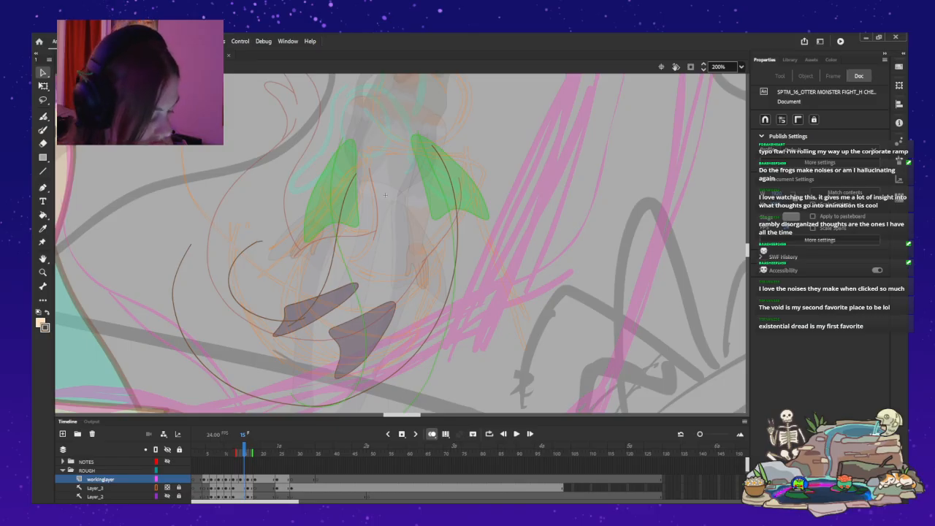
Refine the tighter inner arc by adjusting its upper tip and the bulge of its left side.
left_click(265, 239)
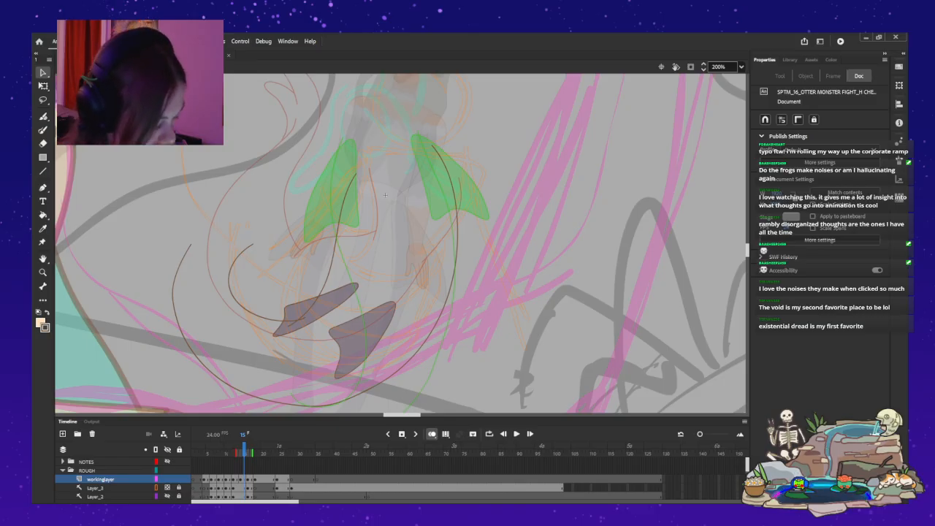
left_click_drag(252, 244, 260, 239)
left_click_drag(236, 300, 240, 299)
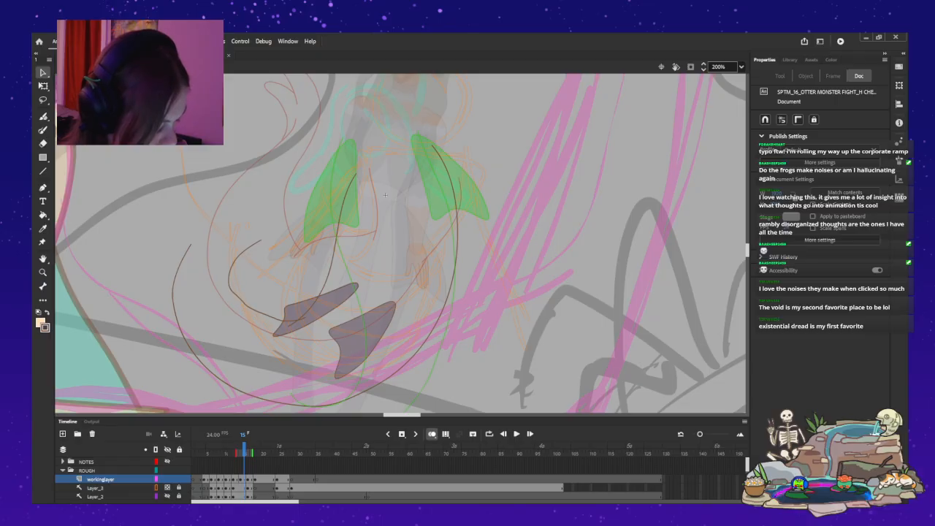
left_click_drag(229, 282, 262, 240)
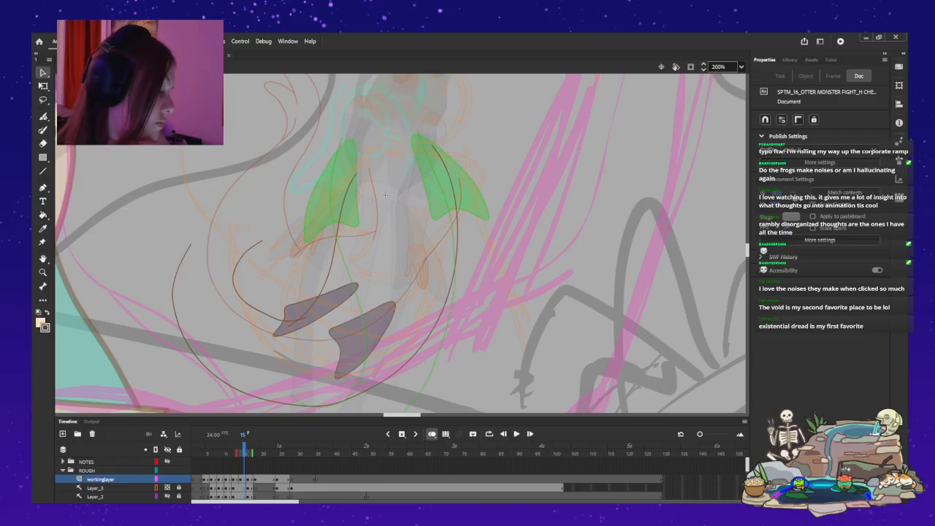
key("ctrl+z")
key("ctrl+z")
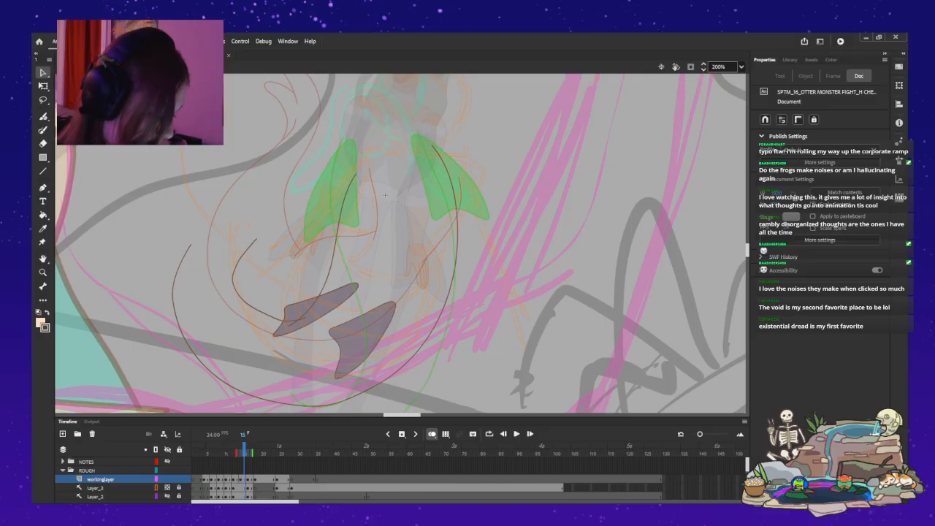
left_click_drag(256, 238, 231, 268)
Reshape the outer U-shaped curve so its left side sits further in and its tip leans toward the inner arc.
left_click_drag(190, 244, 222, 226)
left_click_drag(174, 293, 185, 303)
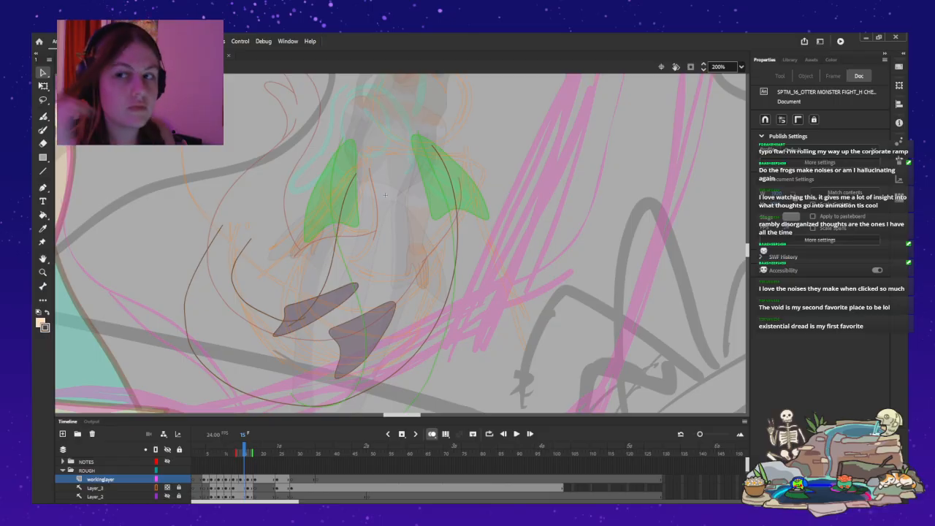
left_click_drag(185, 306, 186, 310)
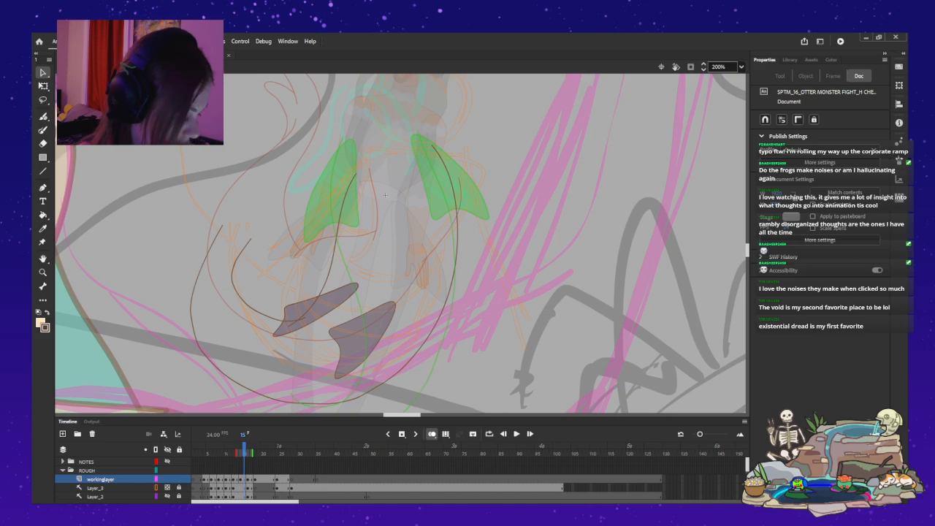
left_click_drag(189, 301, 196, 332)
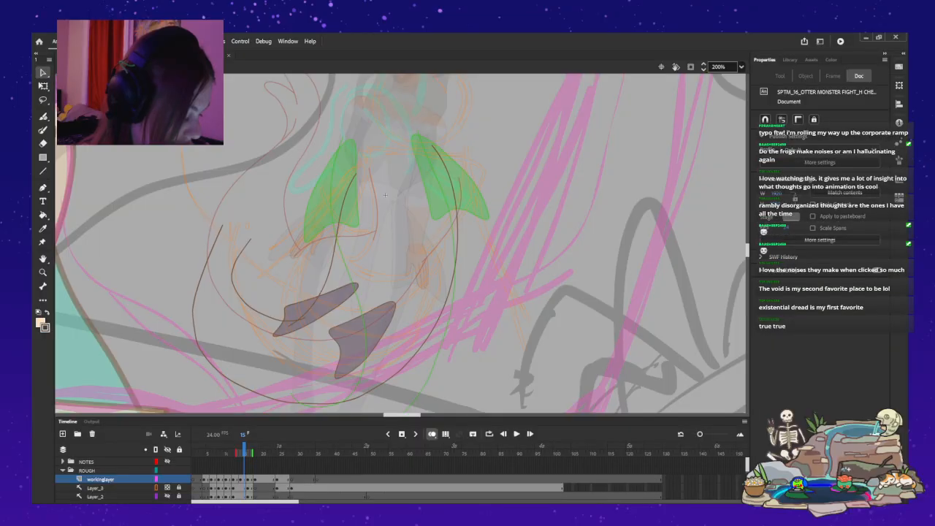
left_click_drag(192, 310, 192, 311)
left_click_drag(222, 225, 221, 234)
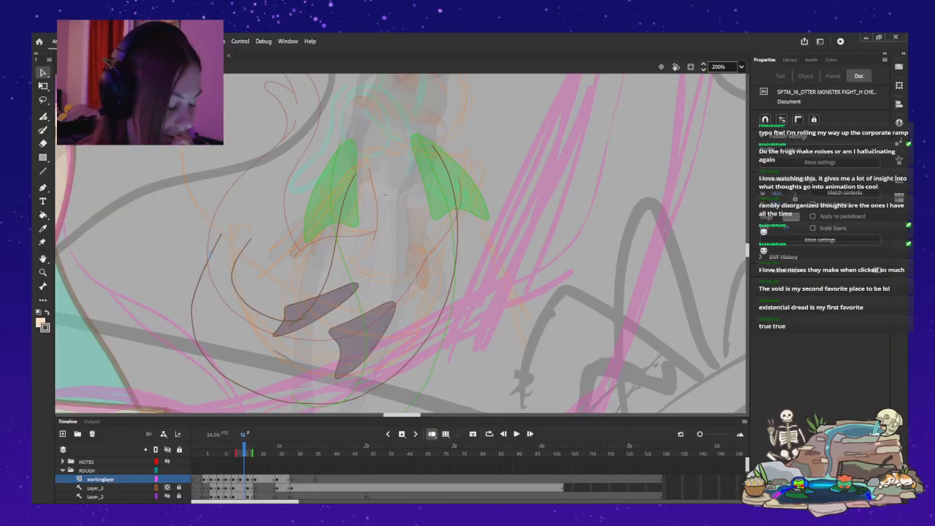
Delete the outer U-shaped body curve and the inner curve's left arc.
left_click(193, 299)
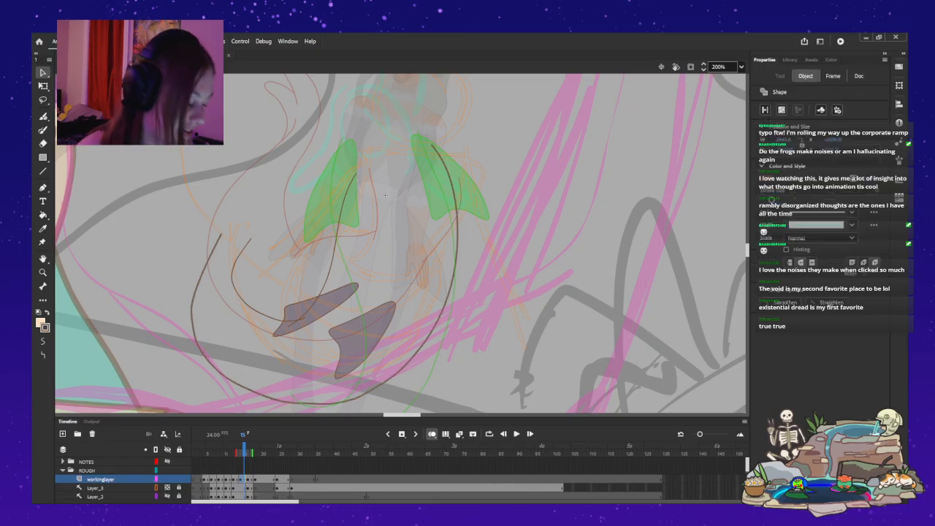
key("Delete")
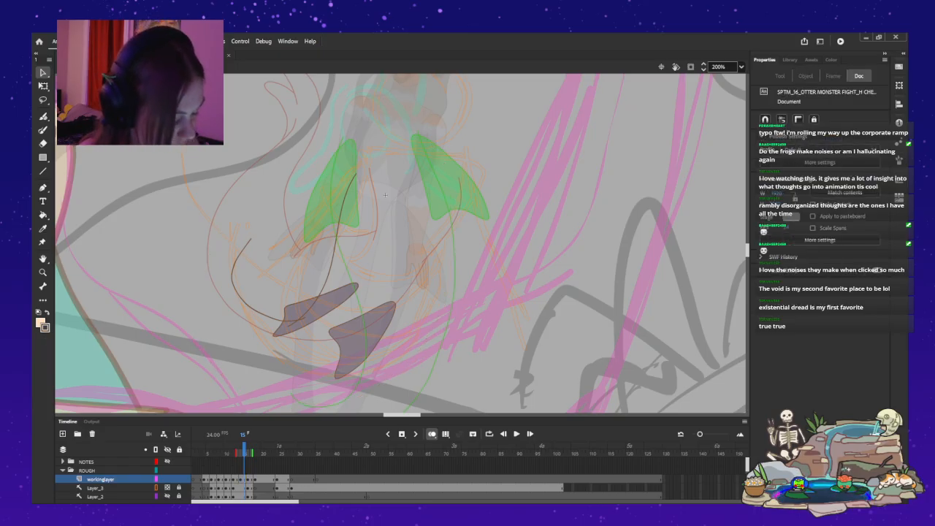
left_click(237, 293)
key("Delete")
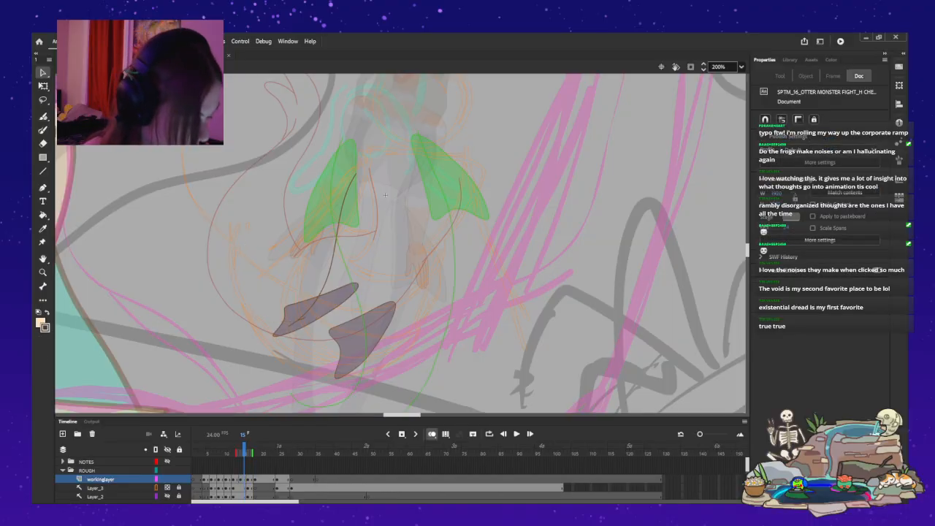
Try to redraw a narrower U-shaped body curve below the fins with a new inner arc rising from the upper purple fin.
key("y")
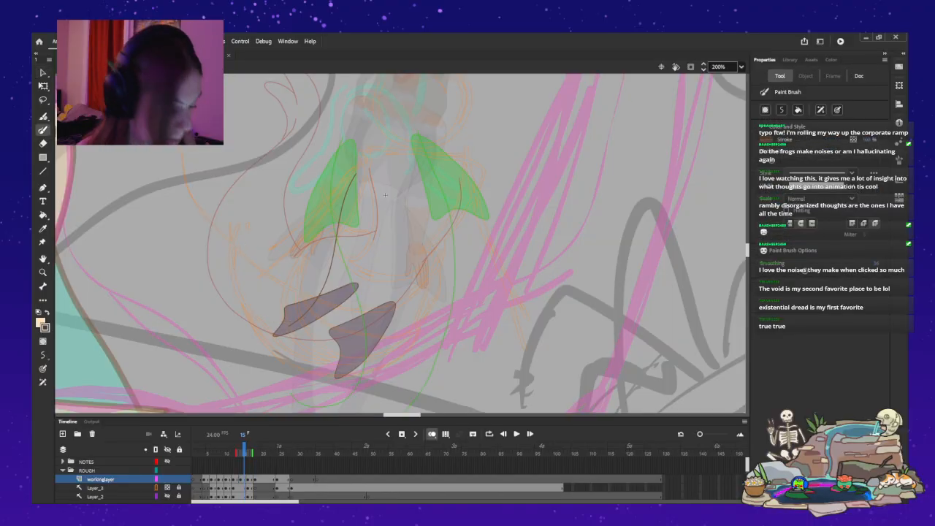
left_click_drag(449, 196, 446, 290)
left_click_drag(401, 367, 347, 391)
left_click_drag(217, 288, 235, 346)
left_click_drag(263, 230, 448, 196)
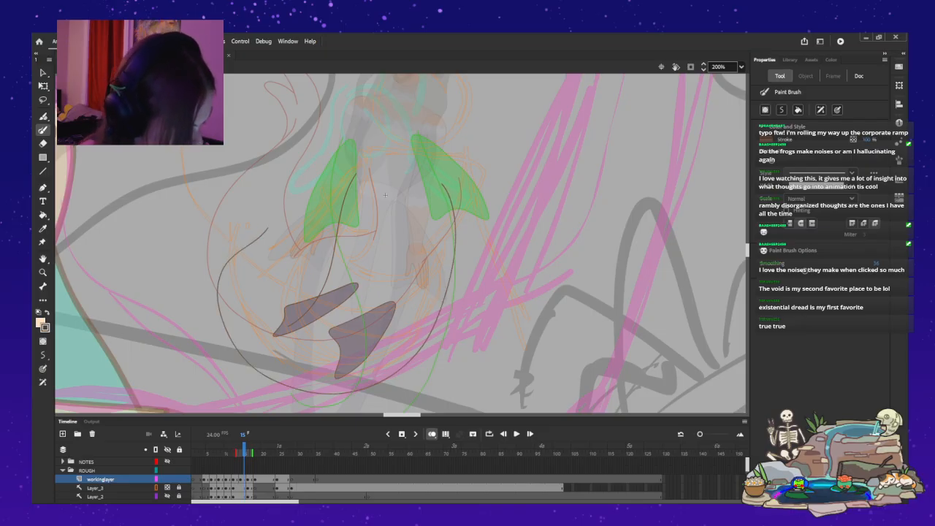
left_click_drag(284, 307, 267, 273)
key("ctrl+z")
mouse_move(287, 312)
left_mouse_down()
mouse_move(278, 306)
mouse_move(298, 211)
left_mouse_up()
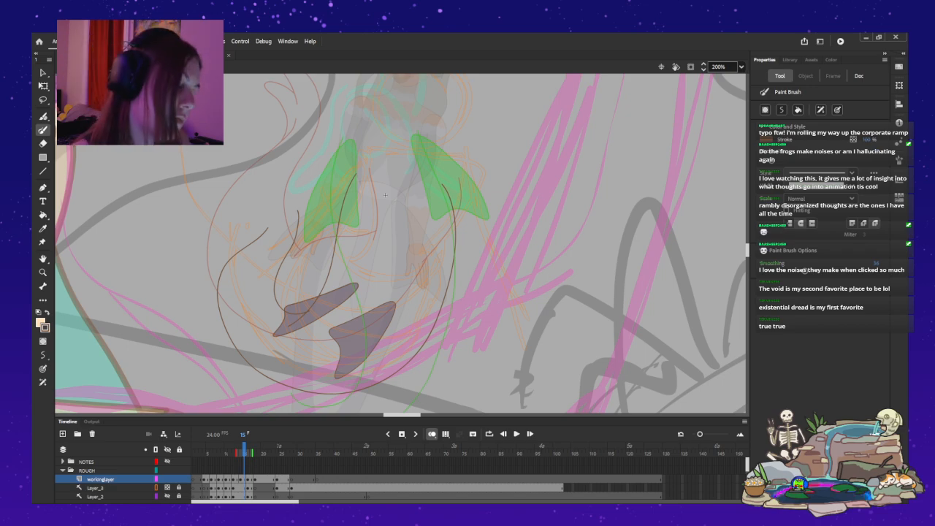
key("ctrl+z")
key("ctrl+z")
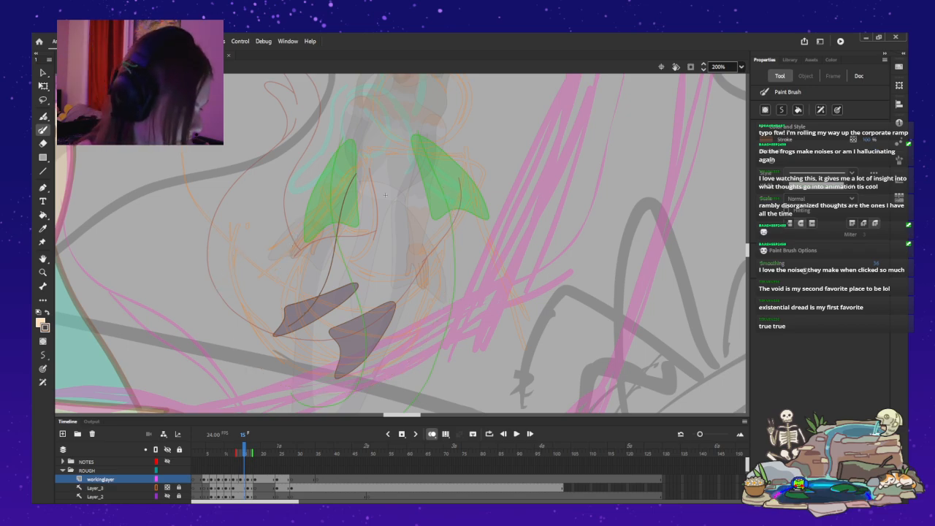
left_click_drag(252, 238, 285, 321)
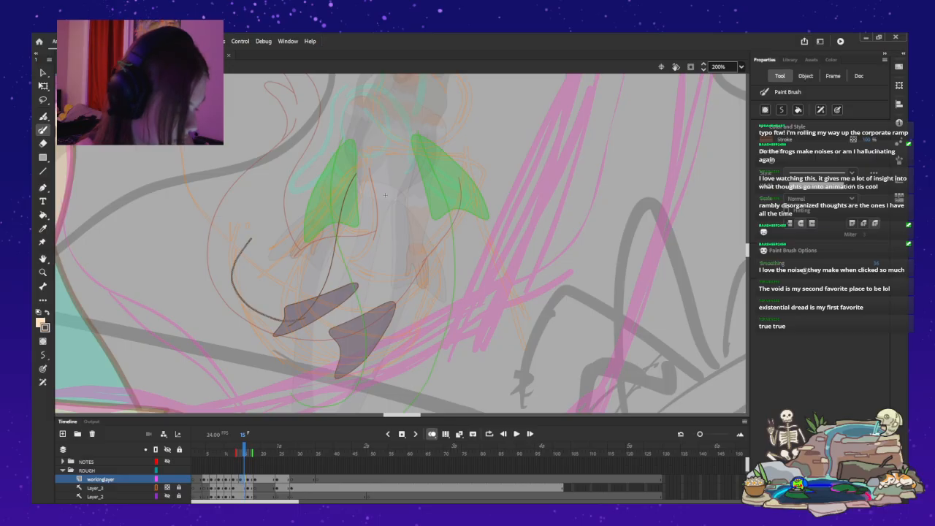
key("ctrl+z")
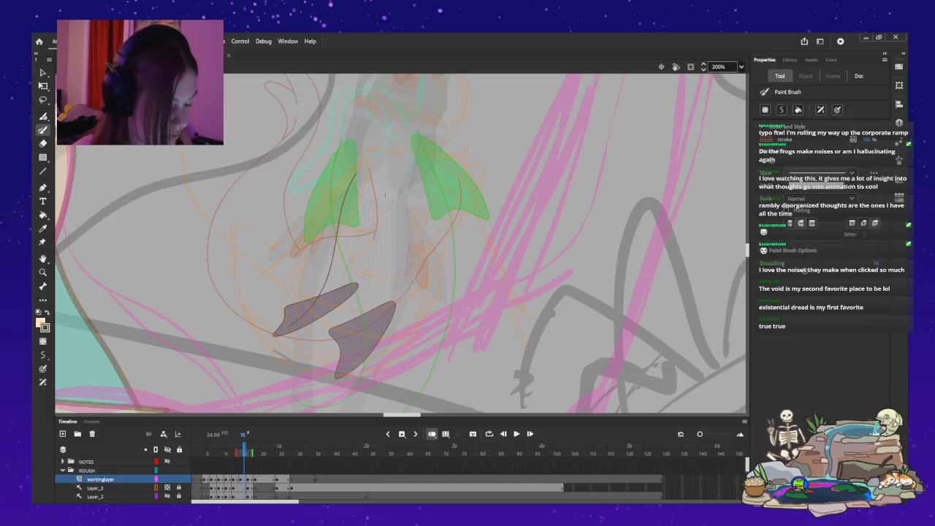
Delete the remaining inner curve segment between the left-hand green fin and the upper purple fin.
key("v")
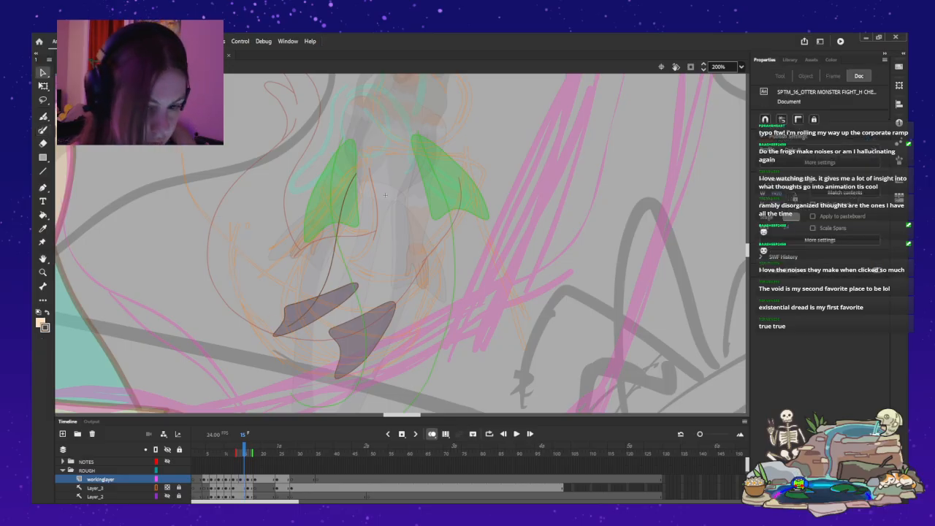
key("ctrl+a")
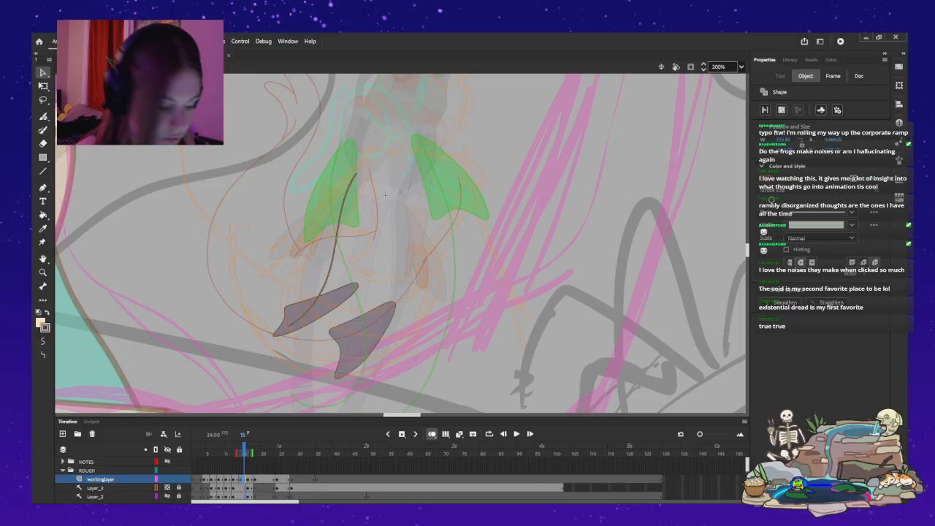
key("ctrl+shift+a")
Try to sketch a new inner curve sweeping down from the left-hand green fin toward the upper purple fin.
key("b")
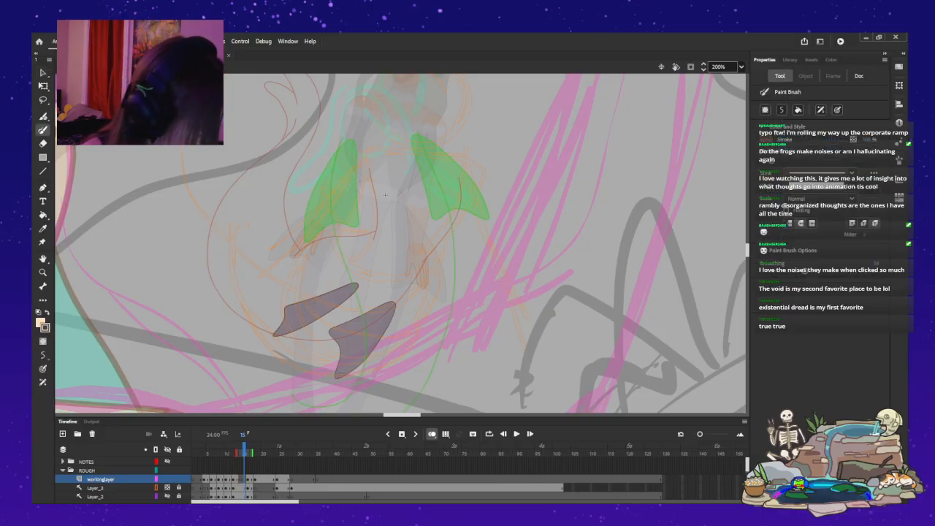
left_click_drag(349, 192, 365, 182)
key("ctrl+z")
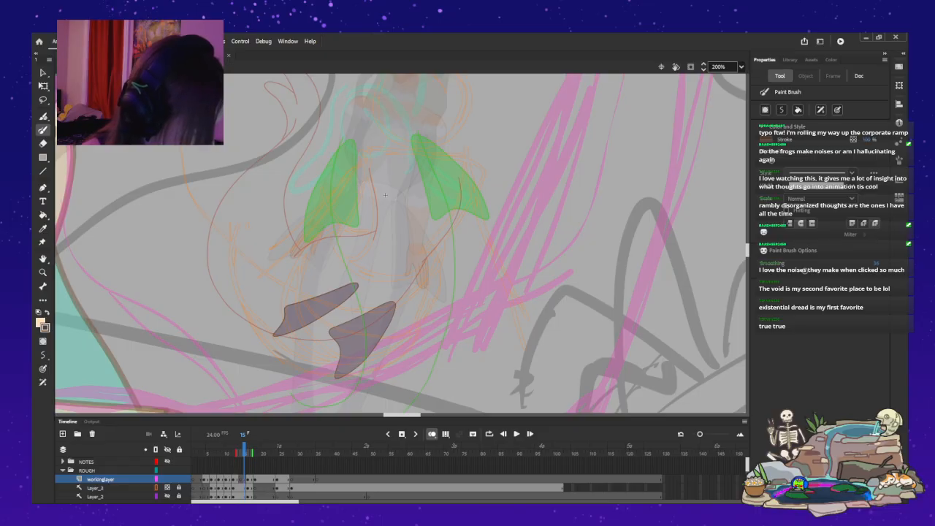
left_click_drag(318, 242, 289, 283)
key("ctrl+z")
left_click_drag(366, 178, 294, 275)
key("ctrl+z")
Draw a new U-shaped body curve from the right-hand green fin through the lower purple fin and up the far left.
left_click_drag(434, 179, 442, 205)
left_click_drag(447, 255, 416, 324)
key("ctrl+z")
key("ctrl+z")
left_click_drag(449, 185, 458, 219)
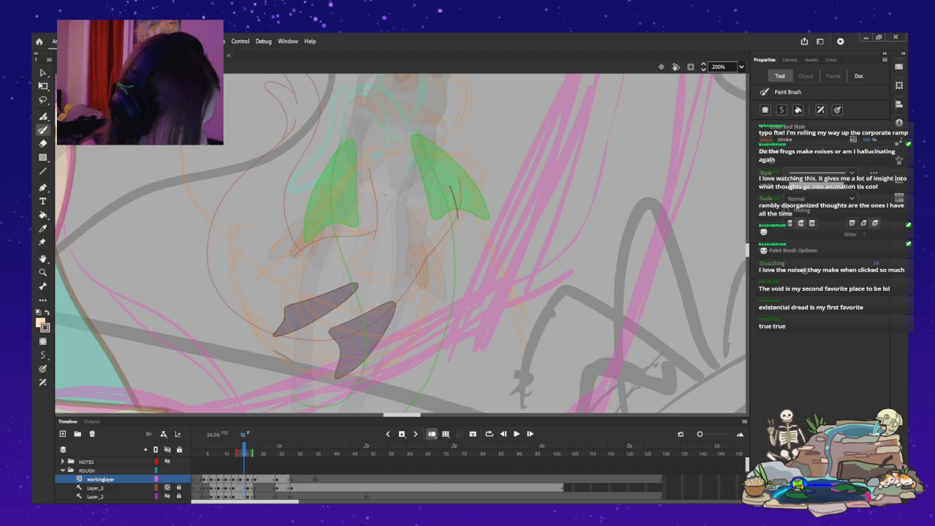
left_click_drag(375, 175, 338, 247)
key("ctrl+z")
left_click_drag(450, 185, 460, 235)
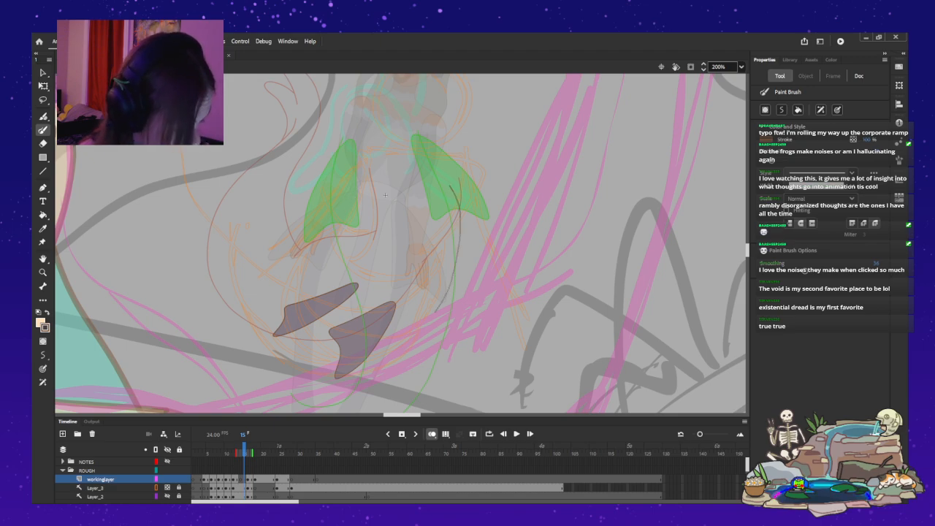
mouse_move(237, 344)
left_mouse_down()
mouse_move(195, 284)
mouse_move(212, 198)
left_mouse_up()
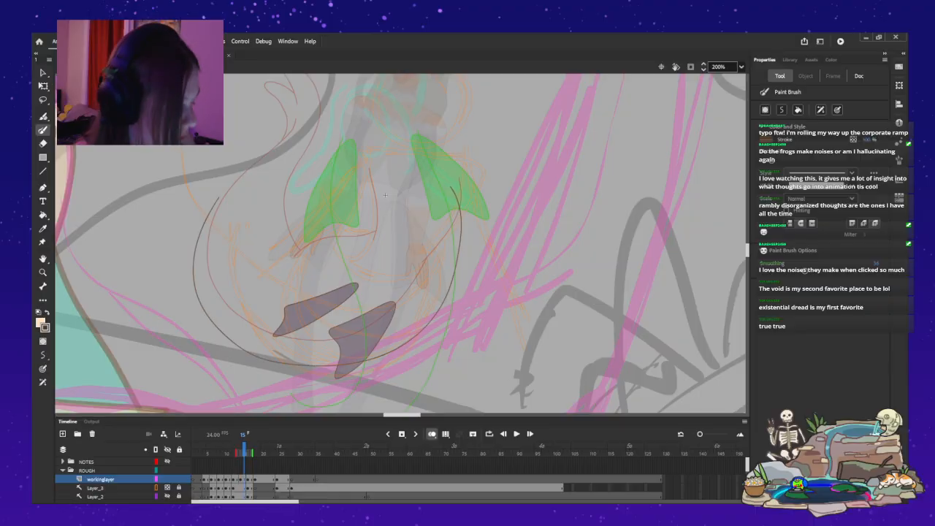
Redraw the U-shaped body curve lower beneath the purple fins and add a curve from the left-hand green fin to the upper purple fin.
key("ctrl+z")
mouse_move(455, 214)
left_mouse_down()
mouse_move(441, 327)
mouse_move(408, 371)
mouse_move(250, 375)
mouse_move(217, 345)
mouse_move(201, 287)
mouse_move(238, 222)
left_mouse_up()
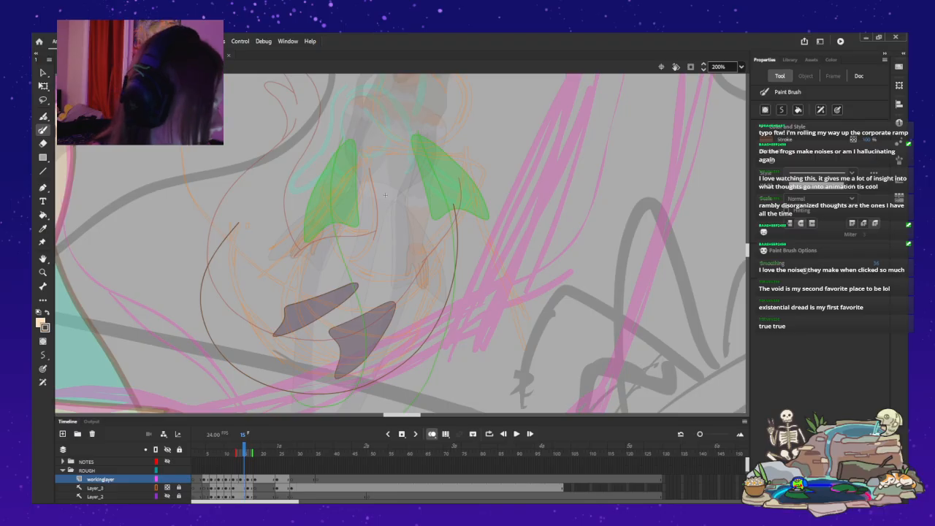
left_click_drag(381, 213, 341, 268)
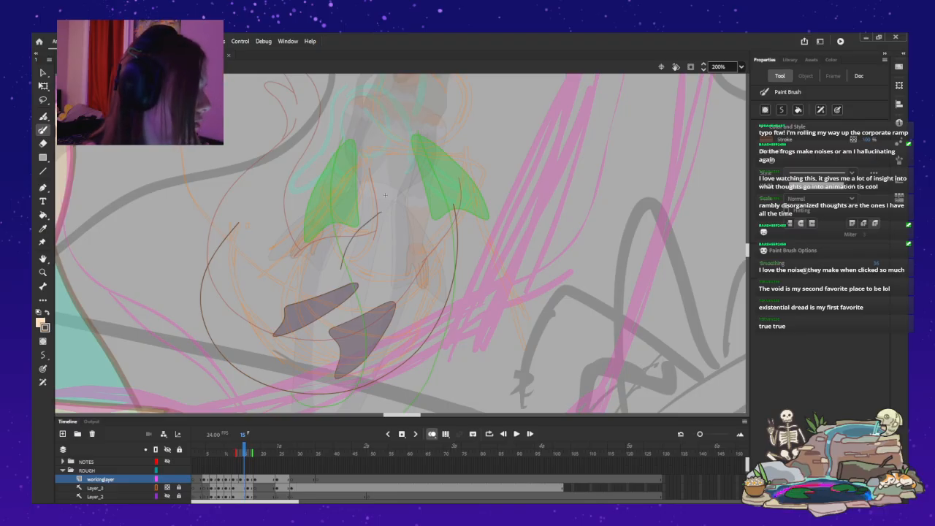
key("v")
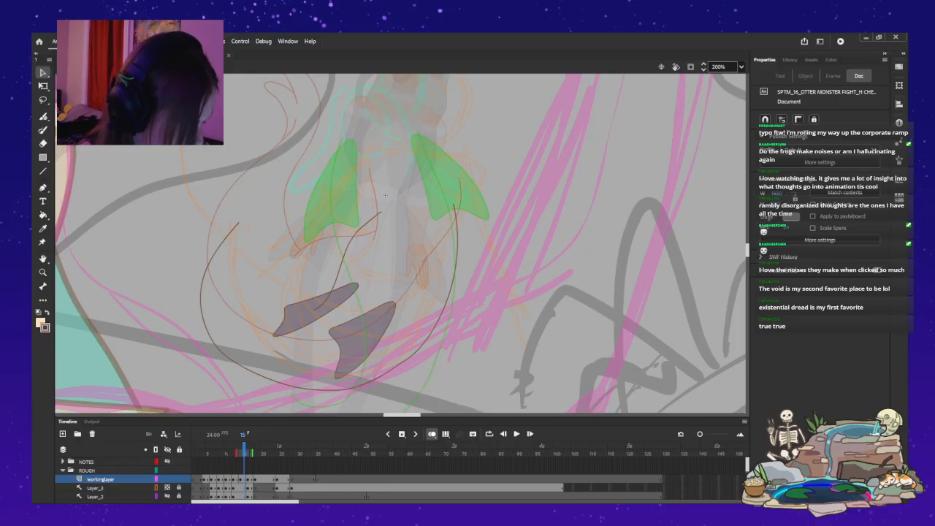
left_click_drag(201, 301, 245, 217)
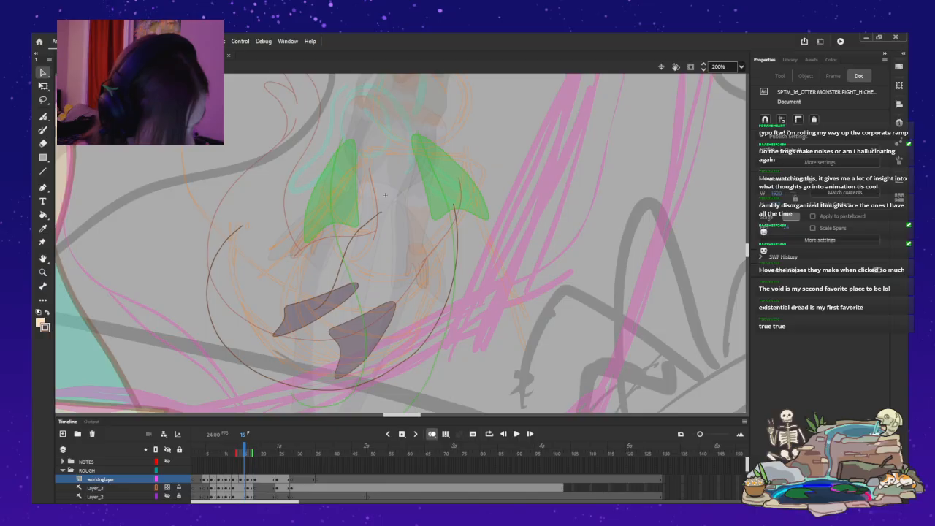
Draw an inner body curve from the upper purple fin sweeping up on the left, inside the outer U-shaped curve.
key("b")
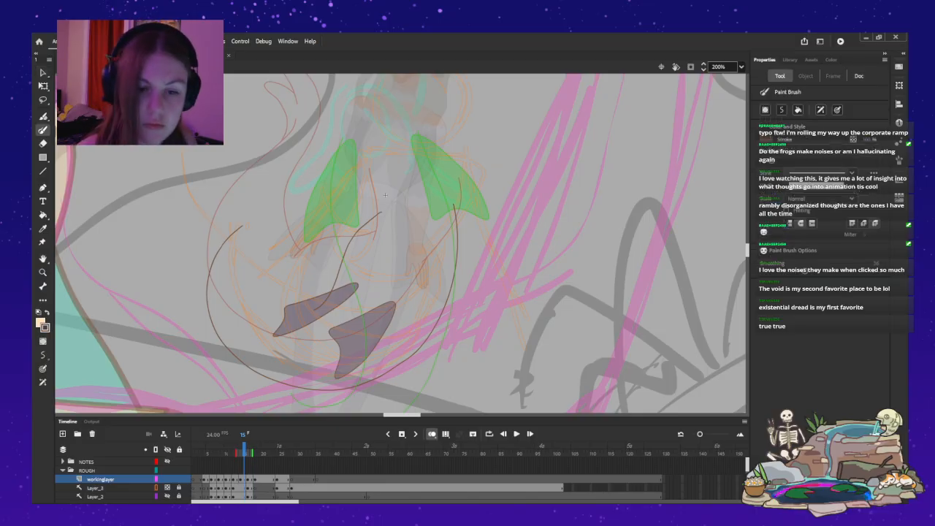
mouse_move(263, 279)
left_mouse_down()
mouse_move(257, 243)
mouse_move(269, 213)
left_mouse_up()
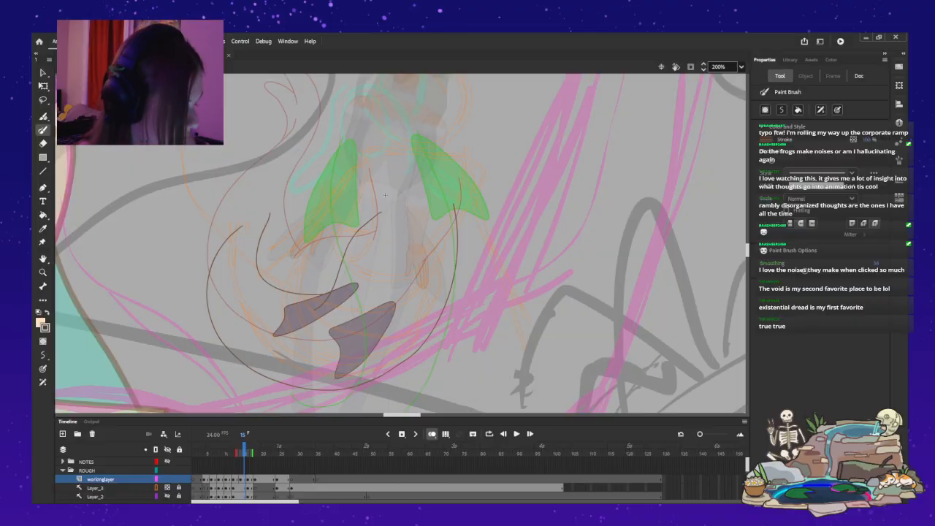
key("ctrl+z")
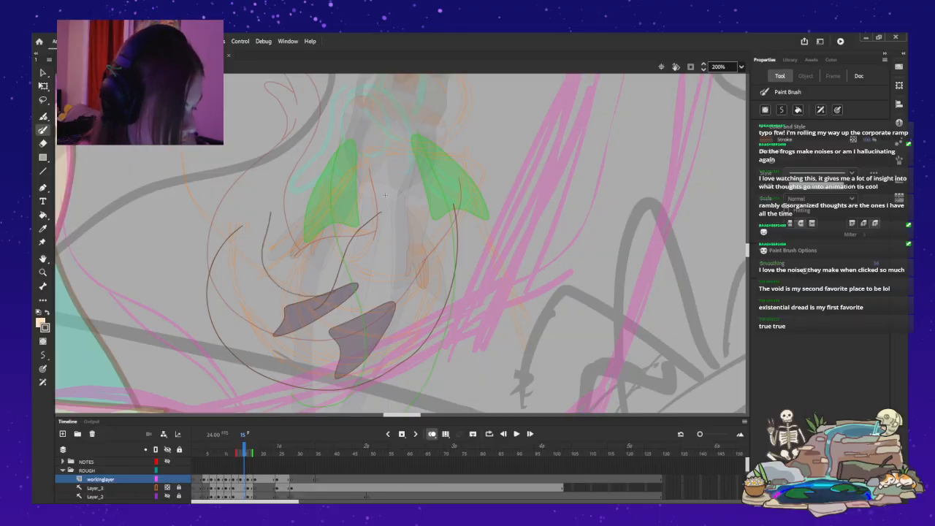
Try to sketch a forked tail tip joining the upper-left ends of the inner and outer body curves.
left_click_drag(256, 174, 246, 222)
mouse_move(265, 158)
left_mouse_down()
mouse_move(275, 219)
mouse_move(265, 245)
left_mouse_up()
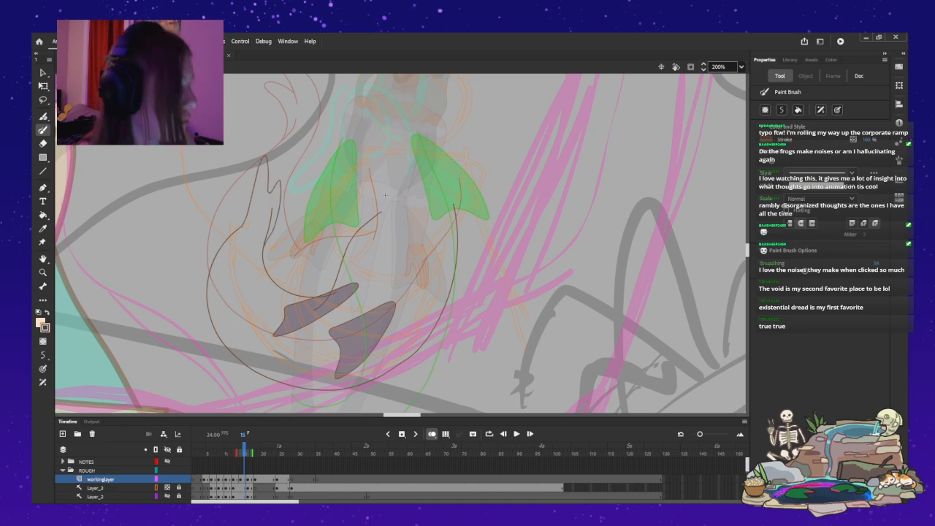
key("ctrl+z")
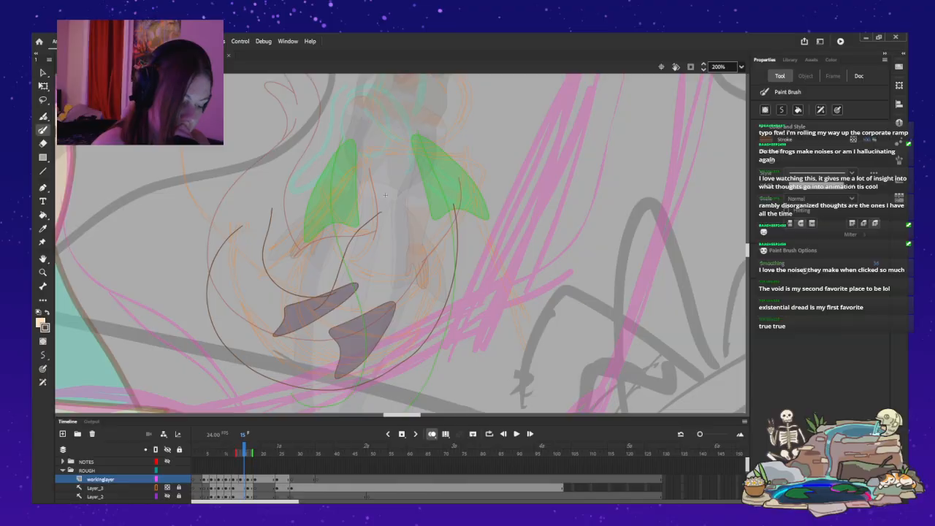
Bend the left side of the outer body curve inward and adjust the upper-left ends of both body curves.
key("v")
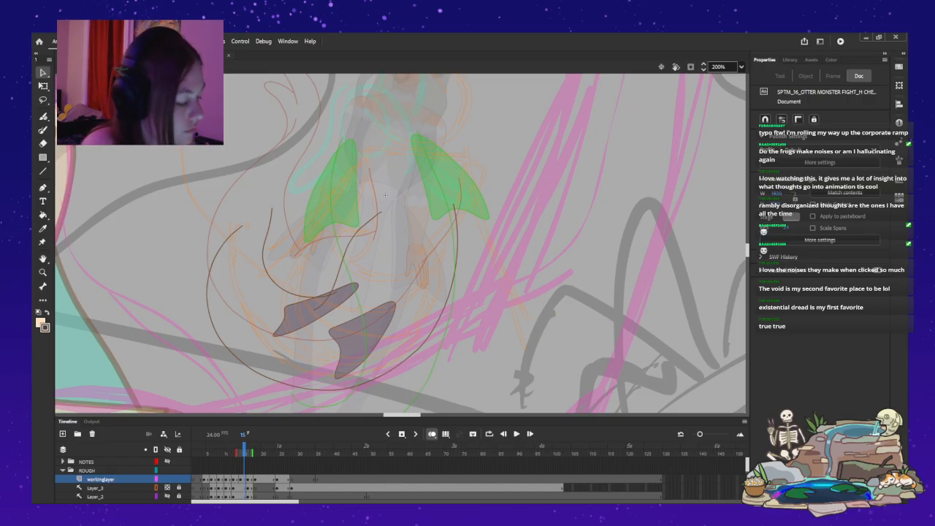
key("ctrl+z")
key("ctrl+z")
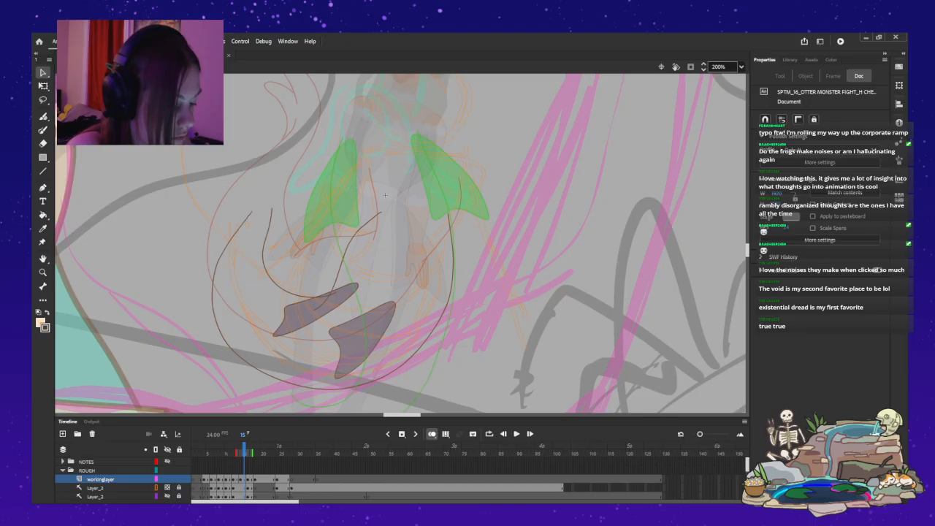
left_click_drag(246, 215, 253, 209)
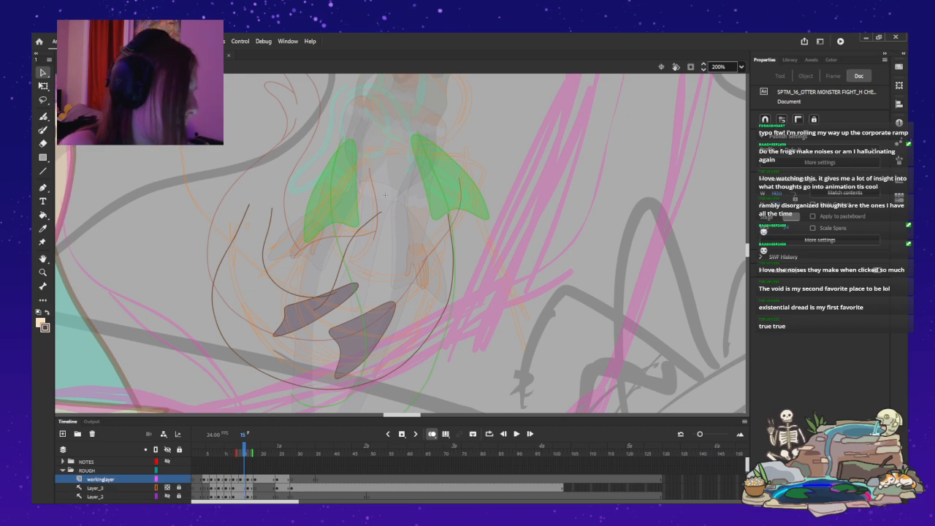
left_click_drag(272, 208, 277, 213)
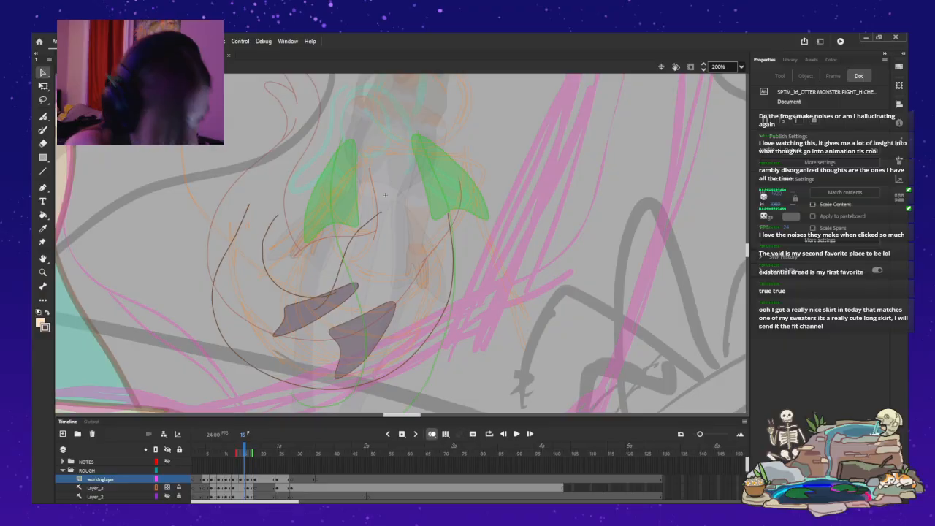
Reshape the upper section of the inner body curve and angle the outer curve's upper-left end further inward.
left_click(266, 268)
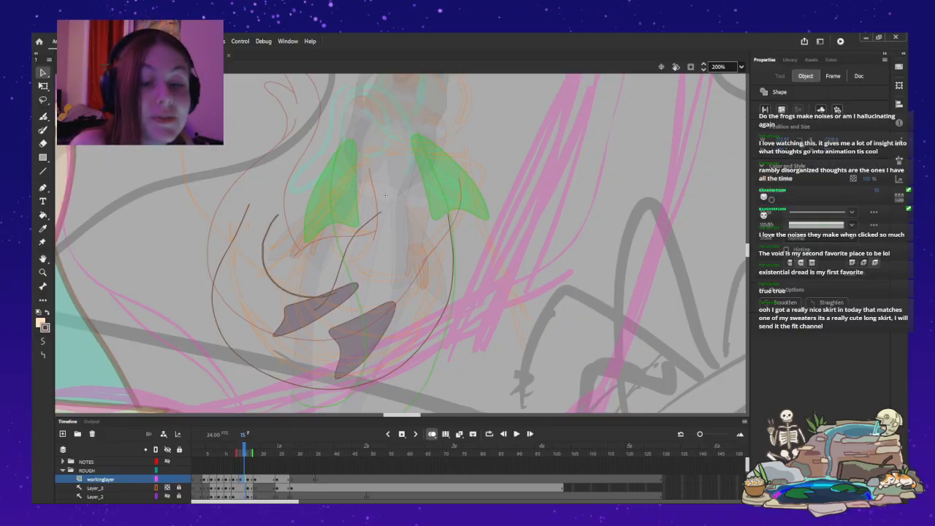
left_click_drag(282, 207, 260, 256)
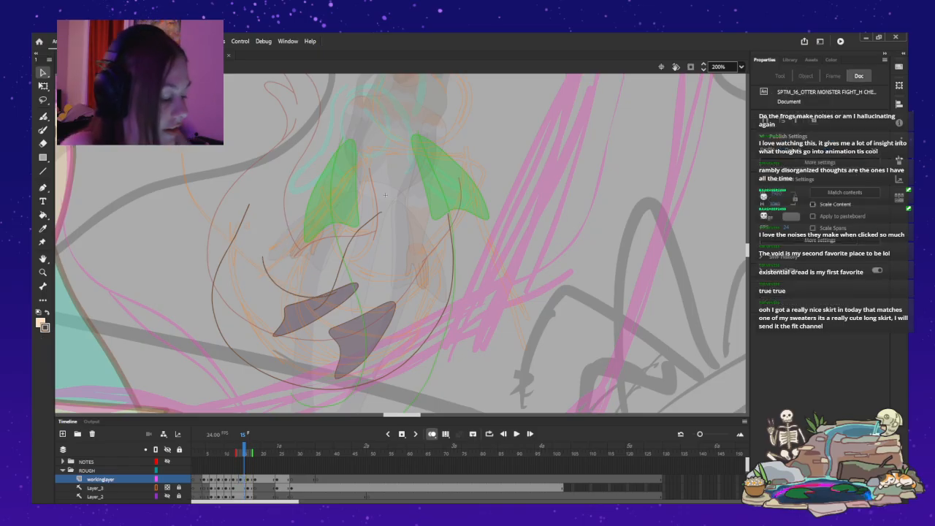
left_click_drag(276, 242, 269, 278)
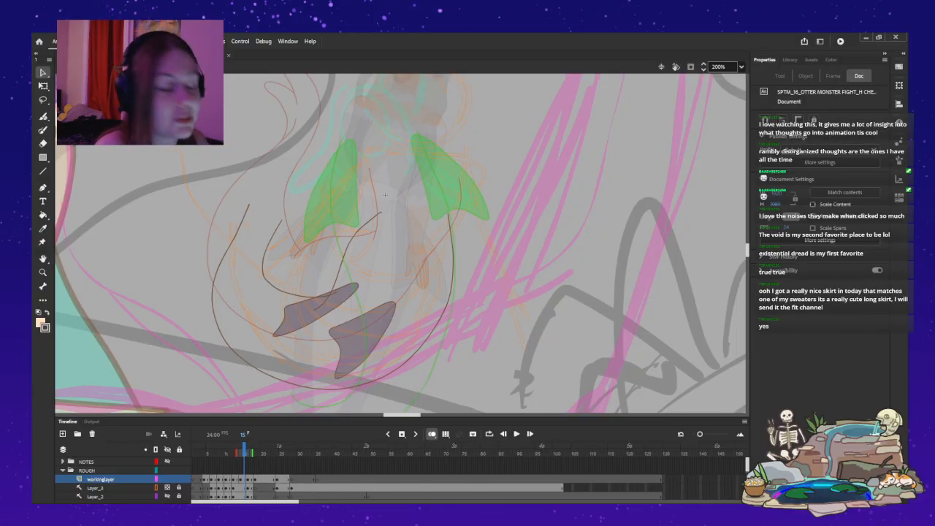
left_click_drag(282, 214, 281, 214)
left_click_drag(266, 245, 277, 290)
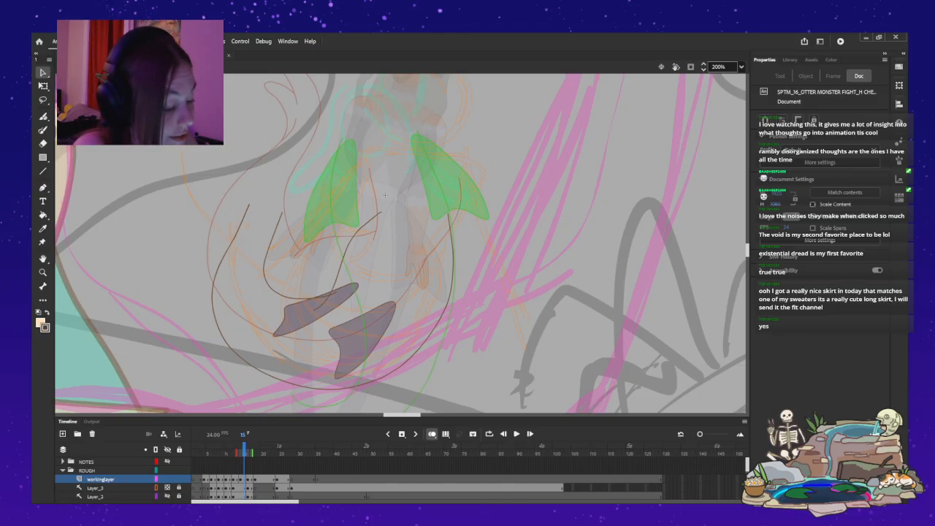
left_click_drag(282, 213, 238, 241)
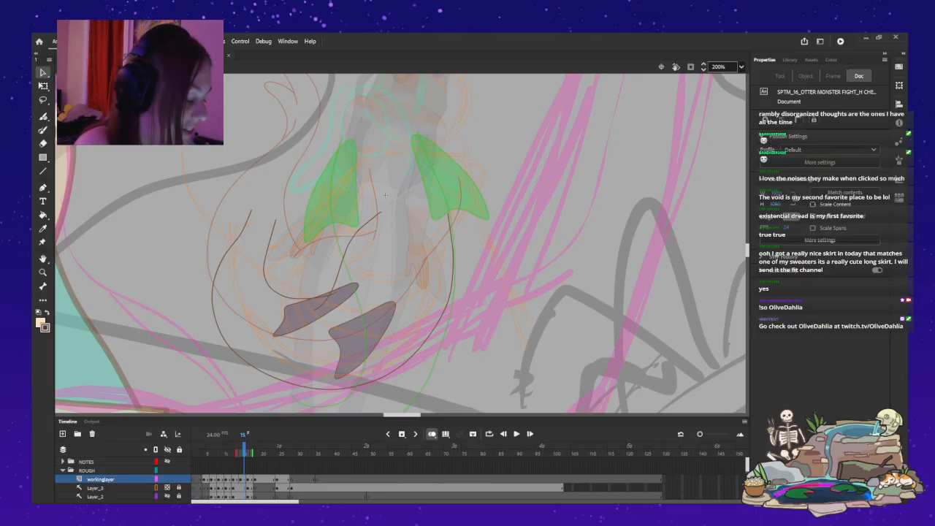
left_click(332, 388)
key("Escape")
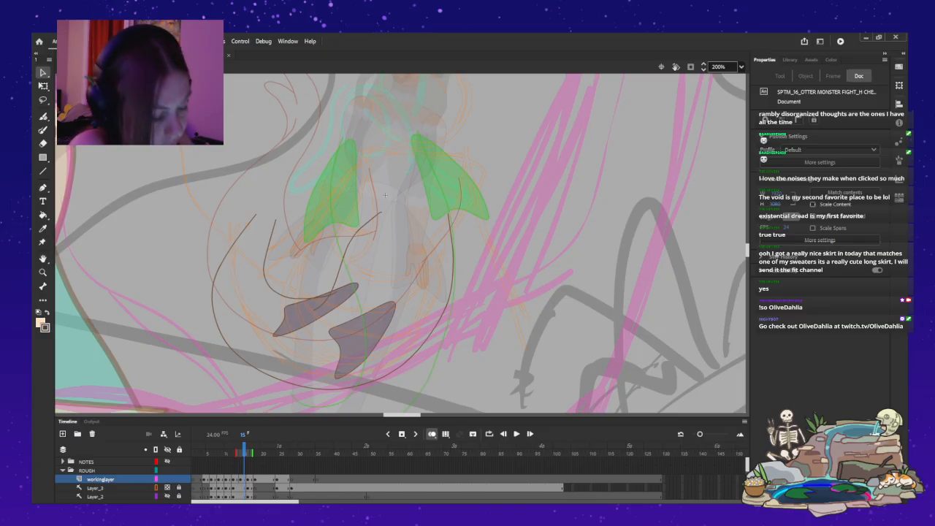
Try to extend the upper-left ends of both body curves upward with two tail strokes.
key("y")
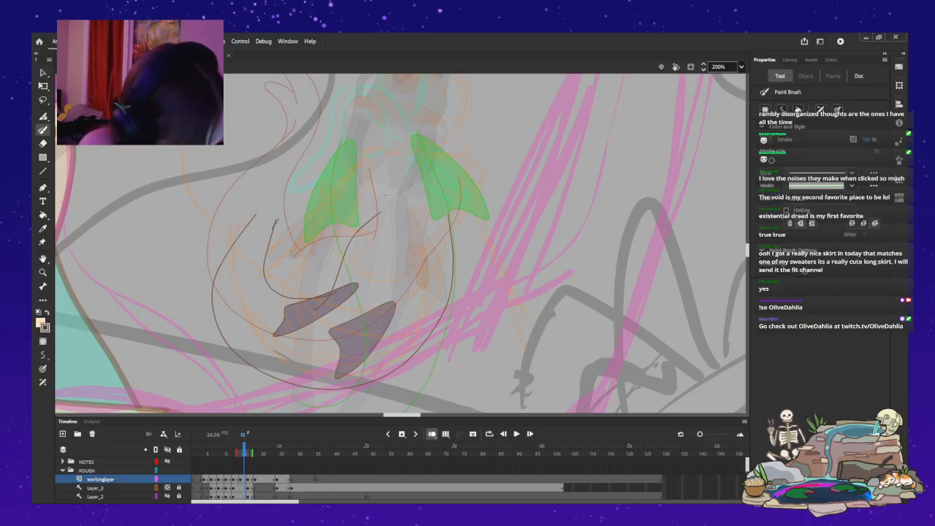
left_click_drag(300, 167, 273, 227)
left_click_drag(298, 169, 256, 213)
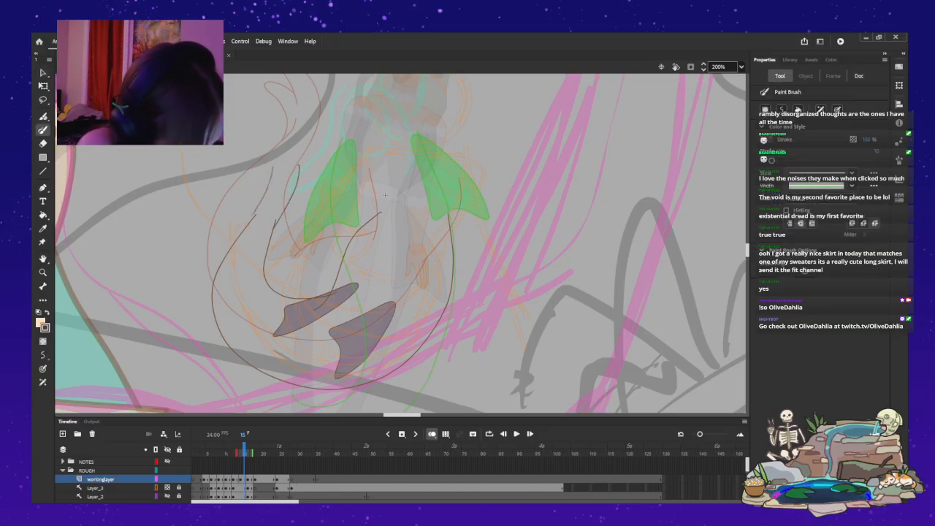
key("ctrl+z")
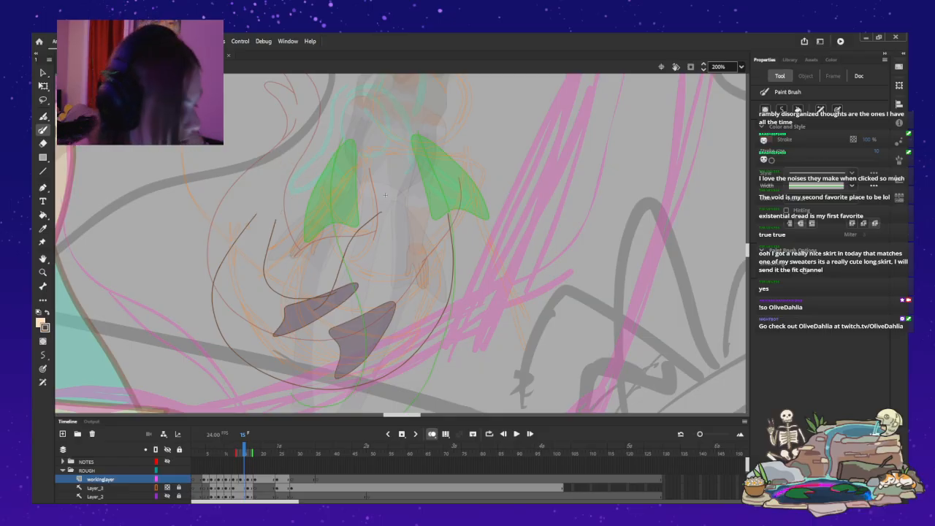
key("ctrl+z")
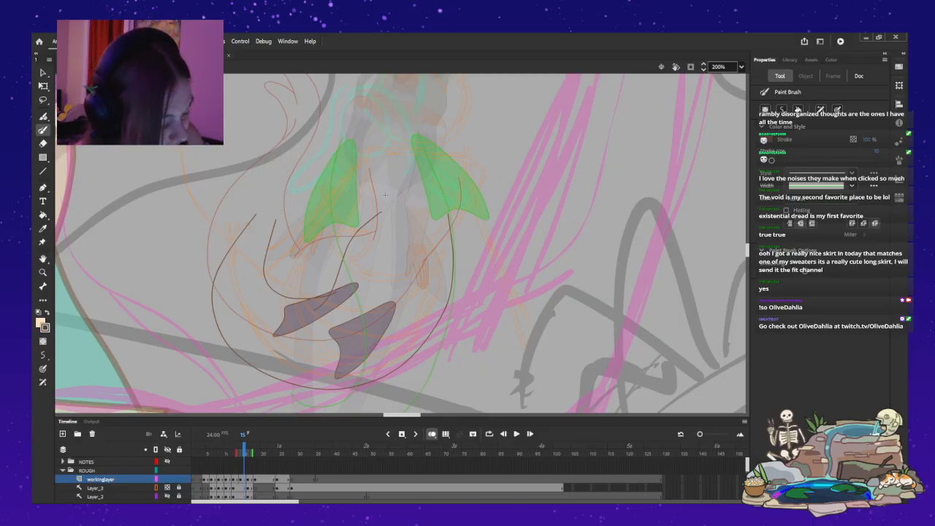
Draw a forked two-pointed tail tip connecting the upper-left ends of the outer and inner body curves.
mouse_move(255, 214)
left_mouse_down()
mouse_move(295, 168)
mouse_move(284, 161)
left_mouse_up()
key("ctrl+z")
key("ctrl+z")
left_click_drag(276, 221, 279, 218)
mouse_move(303, 160)
left_mouse_down()
mouse_move(301, 176)
mouse_move(283, 181)
left_mouse_up()
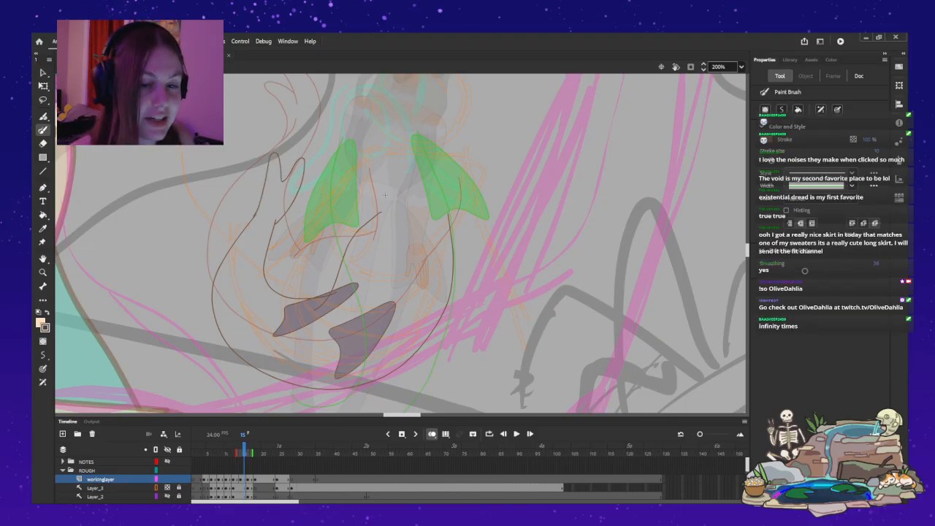
Adjust the forked tail tip's height with Free Transform and shift it slightly left and down over the body curve ends.
key("v")
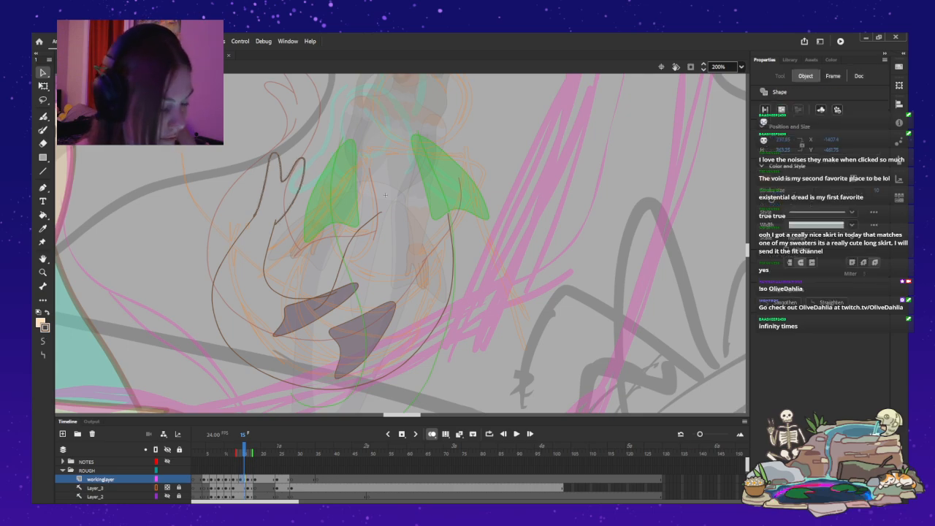
key("q")
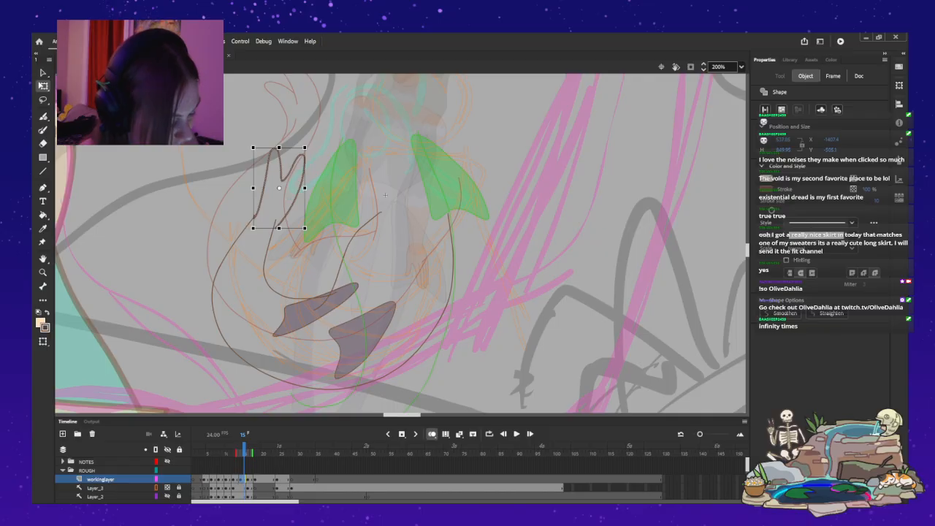
mouse_move(279, 147)
left_mouse_down()
mouse_move(279, 155)
mouse_move(306, 153)
mouse_move(277, 191)
left_mouse_up()
key("Right")
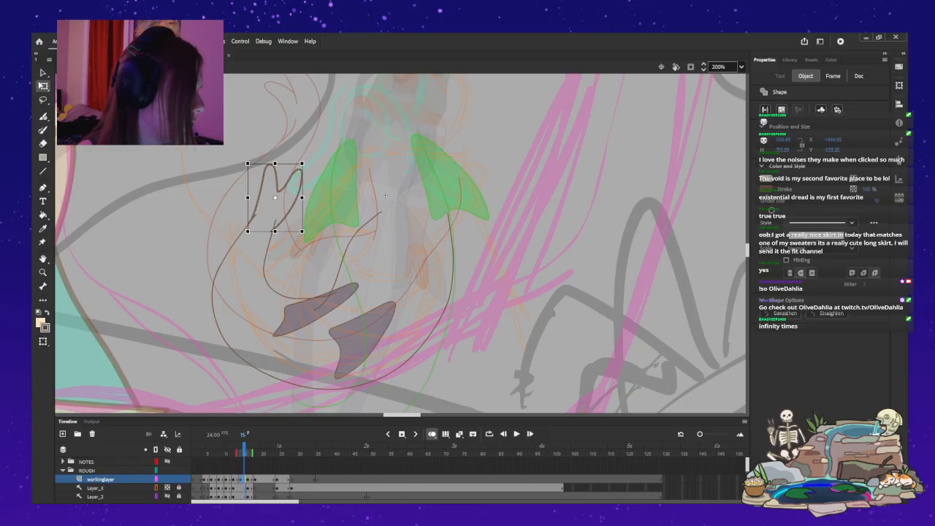
left_click_drag(275, 164, 276, 156)
key("Left")
key("Left")
key("Left")
key("Left")
key("Left")
key("Down")
key("Down")
key("Up")
key("Right")
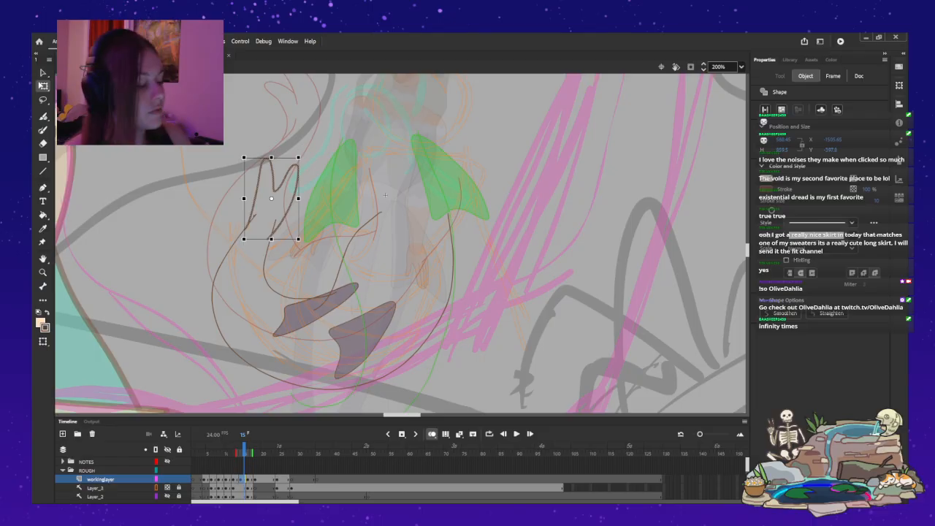
left_click(385, 194)
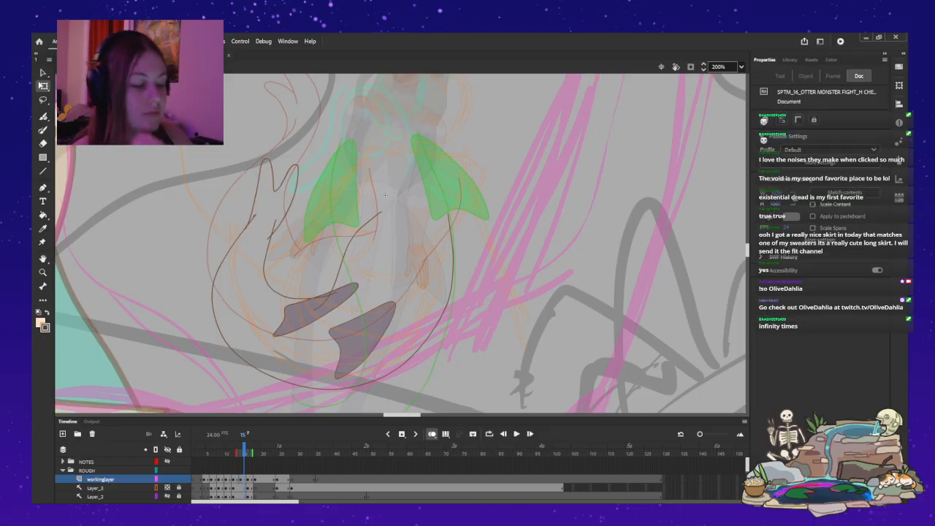
Delete the stray overlapping line ends where the forked tail tip meets the outer body curve.
key("v")
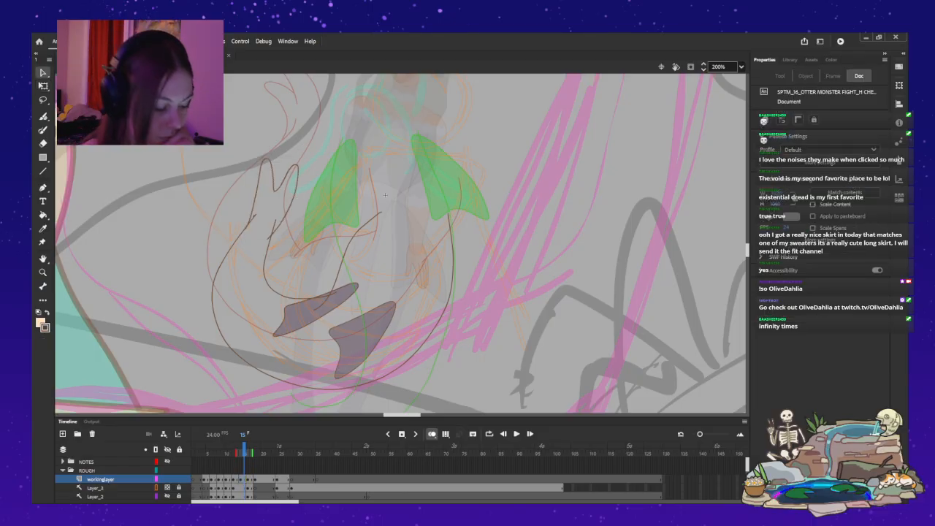
key("ctrl+a")
key("Delete")
left_click(254, 217)
key("Delete")
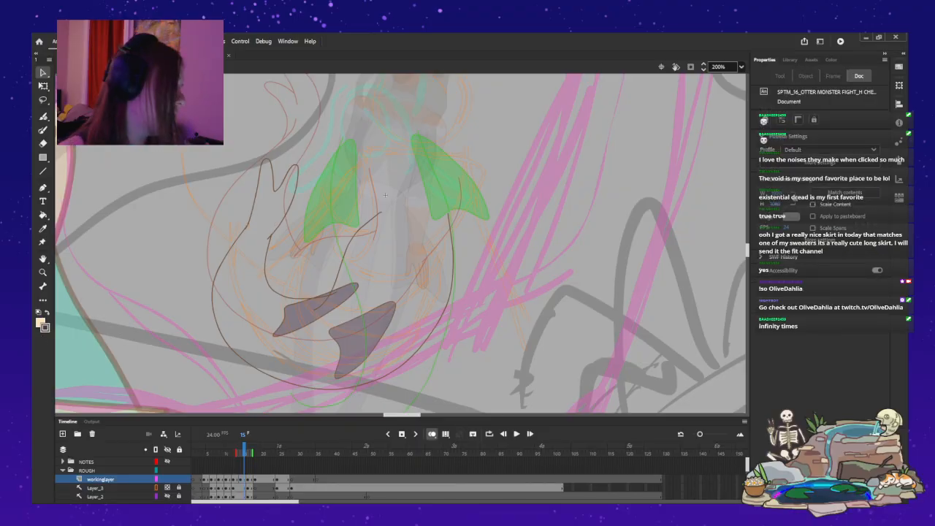
Nudge the upper purple pelvic fin slightly upward and bend the bottom of the inner body curve outward near that fin.
left_click(324, 331)
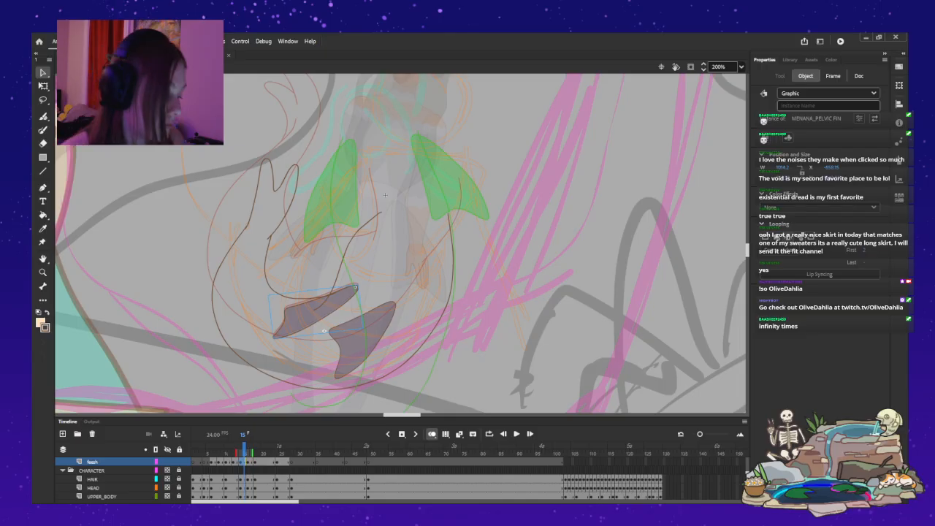
key("Up")
key("Up")
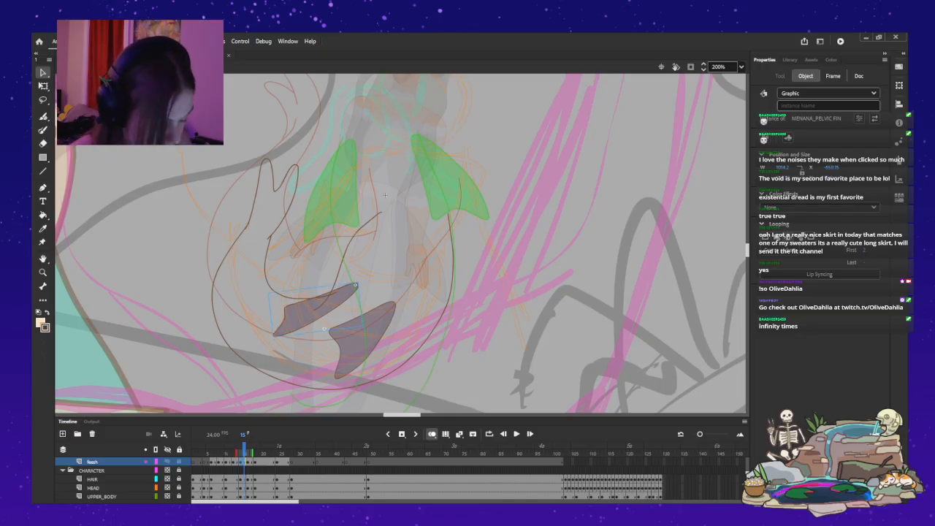
left_click(385, 194)
left_click_drag(308, 298, 278, 298)
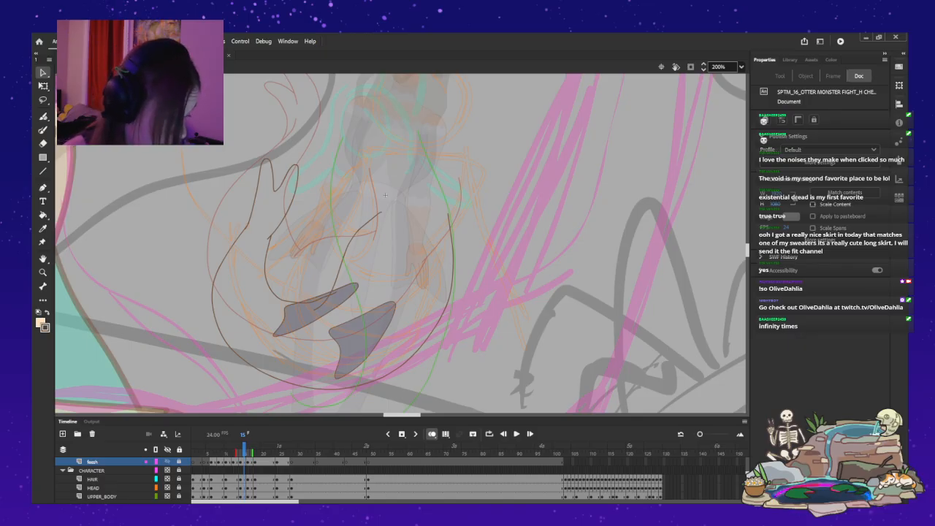
scroll(401, 243, "down", 3)
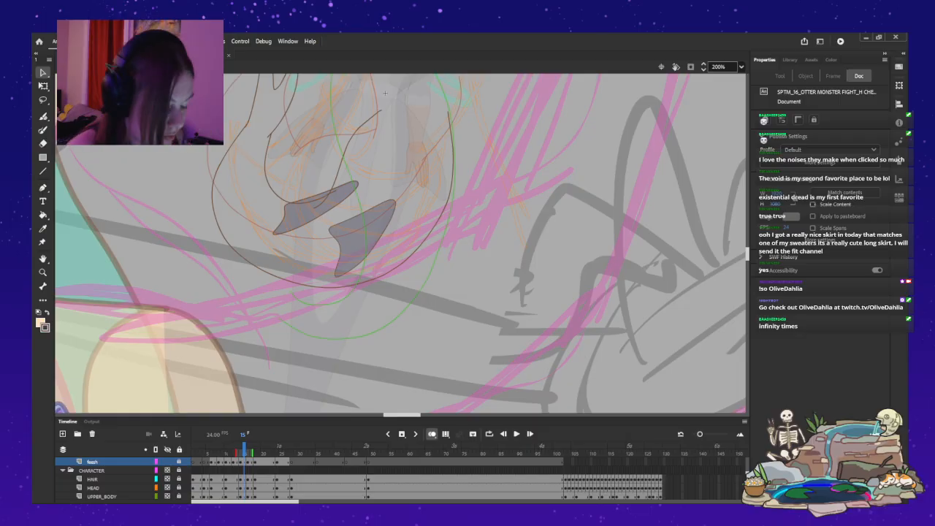
Delete the two purple pelvic fins from the frame 15 pose.
left_click(317, 208)
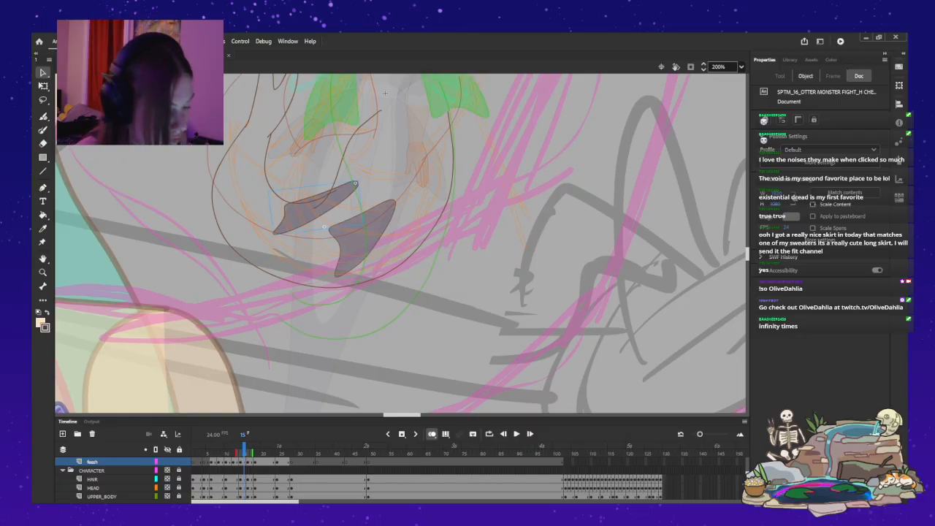
left_click(324, 227)
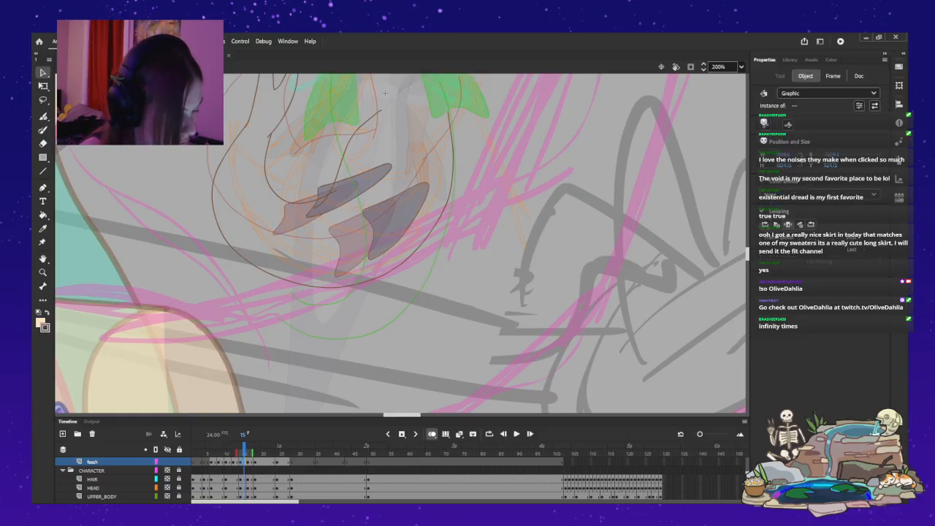
left_click_drag(323, 227, 381, 189)
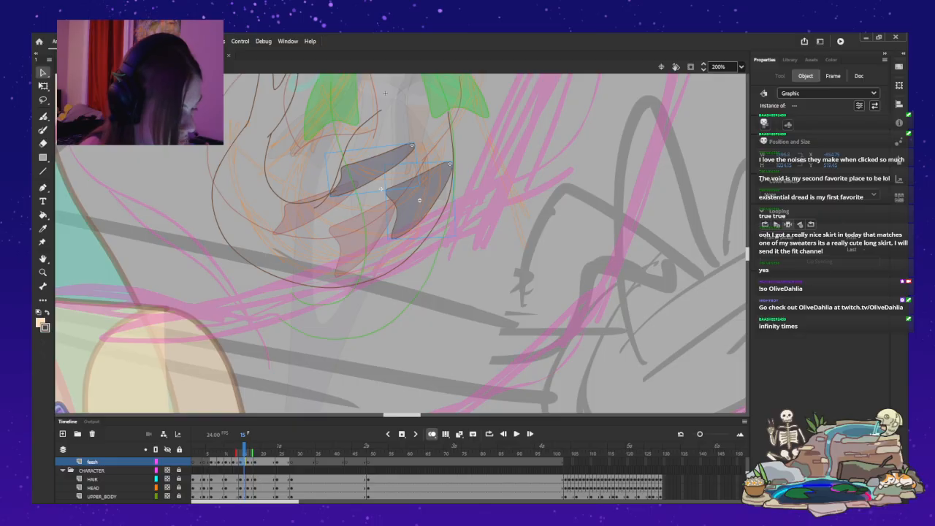
scroll(401, 243, "up", 3)
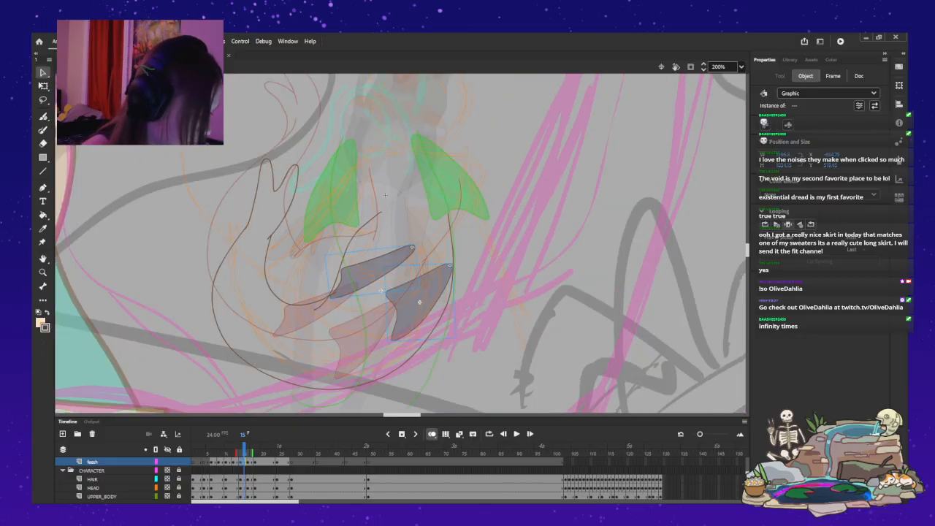
key("Delete")
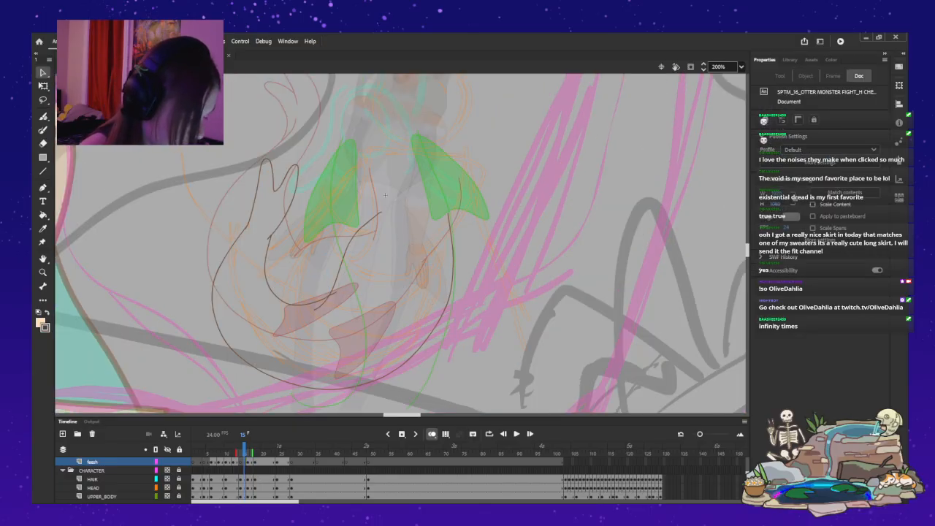
Paste the next pose's pair of pelvic fins in place at frame 14 and move them down onto the body.
key(".")
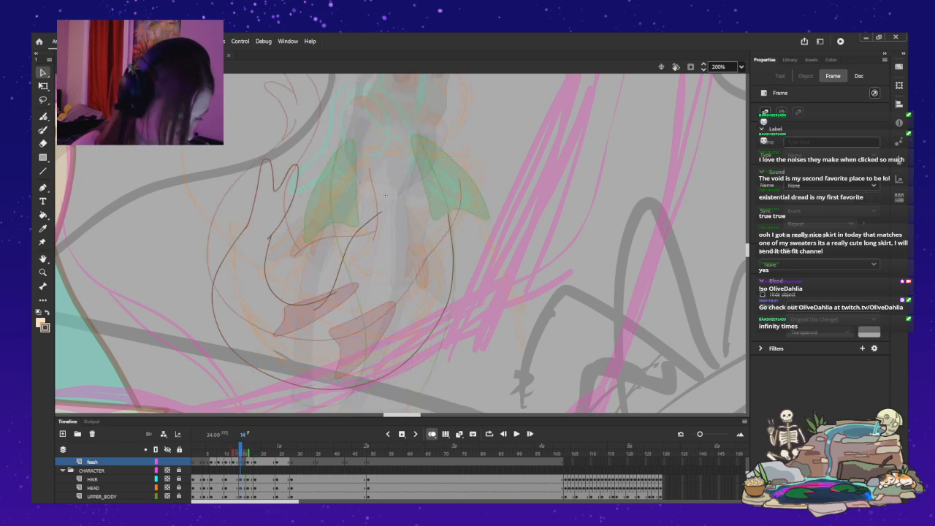
key("ctrl+shift+v")
left_click_drag(449, 179, 455, 257)
key("q")
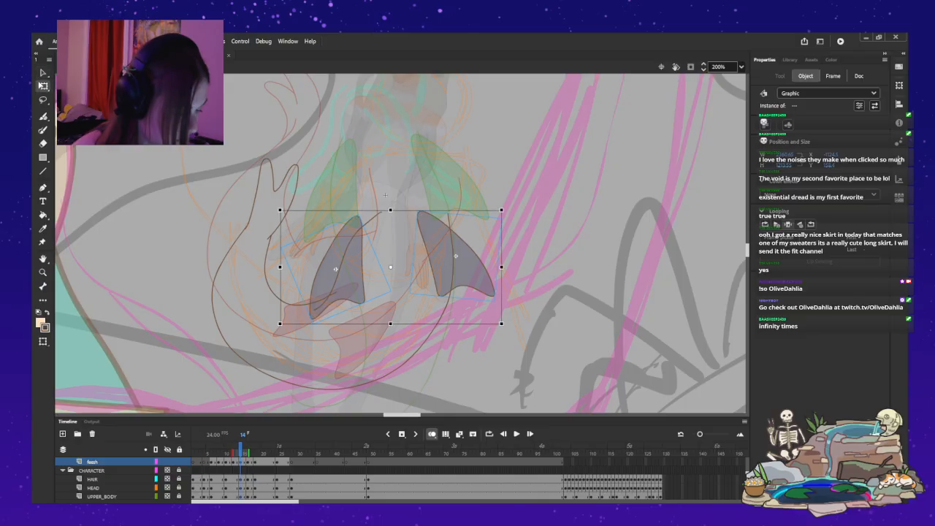
Rotate the pasted fin pair slightly clockwise with Free Transform, reduce its height a little and shift it toward the outer body curve.
left_click_drag(507, 205, 520, 239)
left_click_drag(456, 275, 469, 284)
left_click_drag(525, 215, 521, 207)
left_click_drag(468, 283, 468, 279)
left_click_drag(409, 332, 409, 328)
left_click_drag(467, 279, 466, 276)
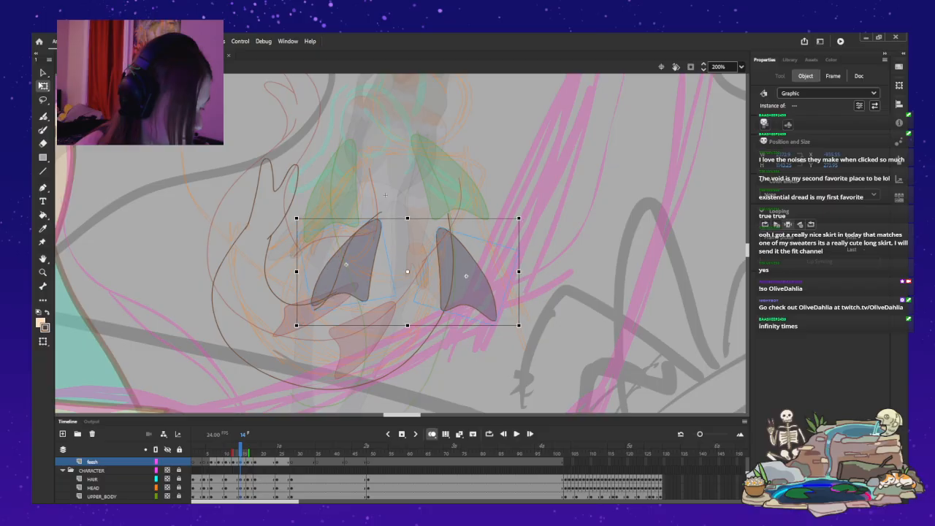
Rotate the left pelvic fin clockwise around its upper tip so its base swings outward.
left_click(379, 219)
key("ctrl+z")
key("ctrl+z")
key("ctrl+y")
key("ctrl+y")
key("ctrl+z")
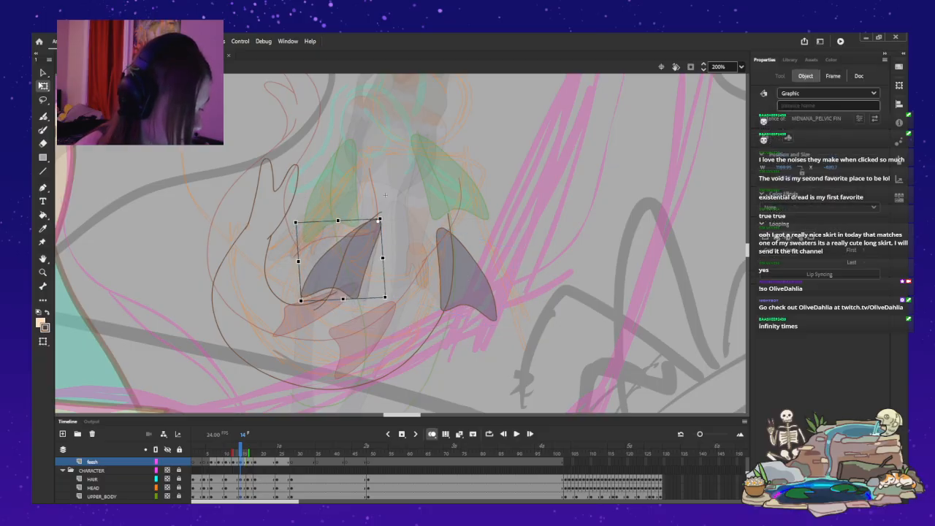
key("ctrl+z")
Fine-tune the right pelvic fin's angle, position and size beside the outer body curve, then deselect it.
left_click(465, 276)
left_click_drag(496, 327, 490, 330)
left_click_drag(464, 277, 468, 278)
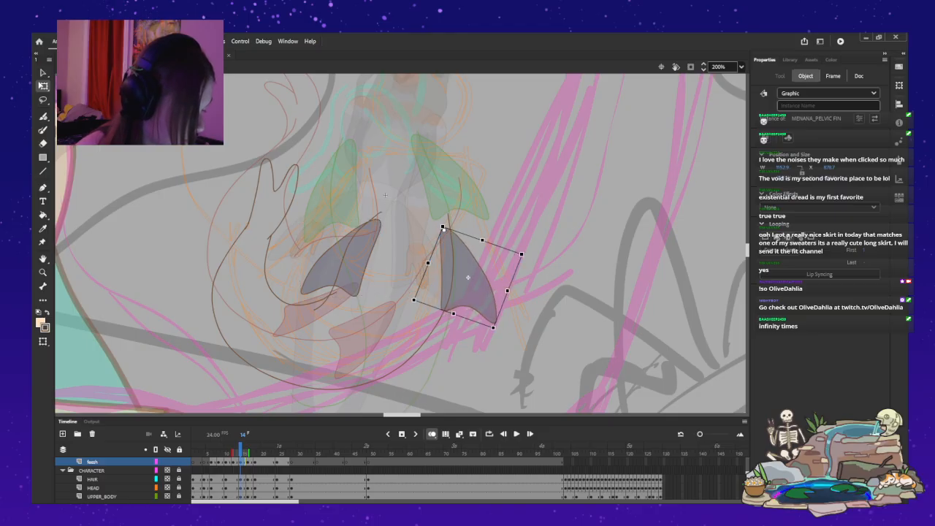
left_click_drag(453, 313, 490, 327)
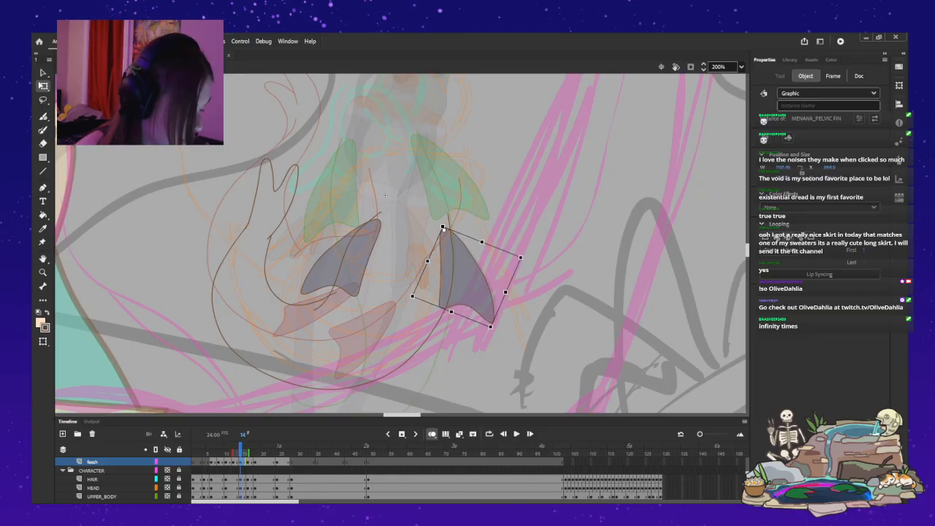
key("Escape")
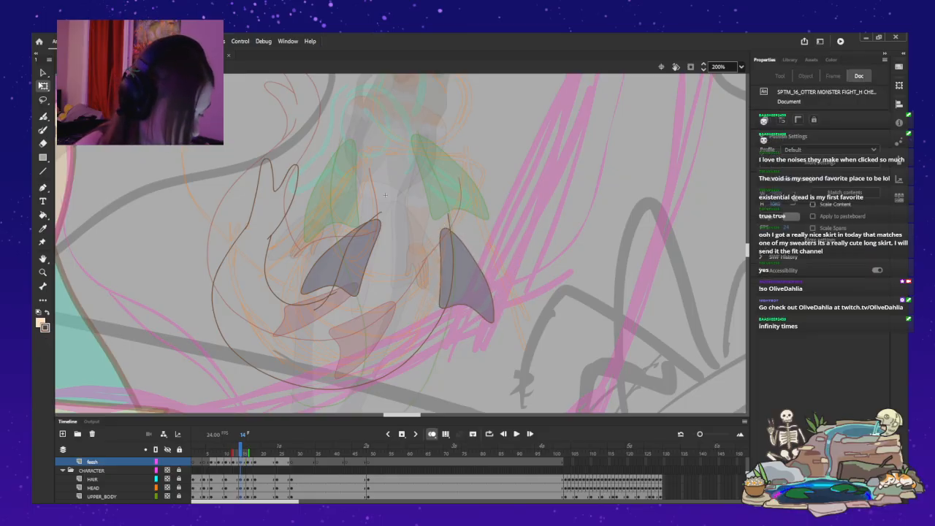
Turn off onion skinning and step through the dive frames to check the fins' motion.
key("alt+shift+o")
key("period")
key("period")
key("period")
key("period")
key("period")
key("period")
key("period")
key("period")
key("comma")
key("comma")
key("comma")
key("comma")
key("comma")
key("comma")
key("comma")
key("comma")
key("comma")
key("comma")
key("comma")
key("comma")
key("comma")
key("comma")
key("comma")
key("comma")
key("comma")
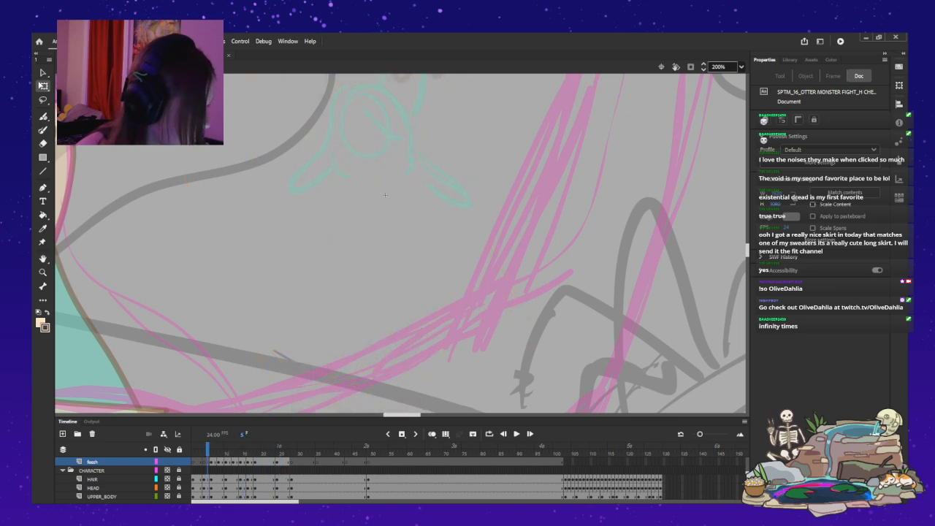
Bring the whole stage into view and play the dive from frame 1 to check its timing.
key("ctrl+minus")
left_click_drag(392, 220, 394, 423)
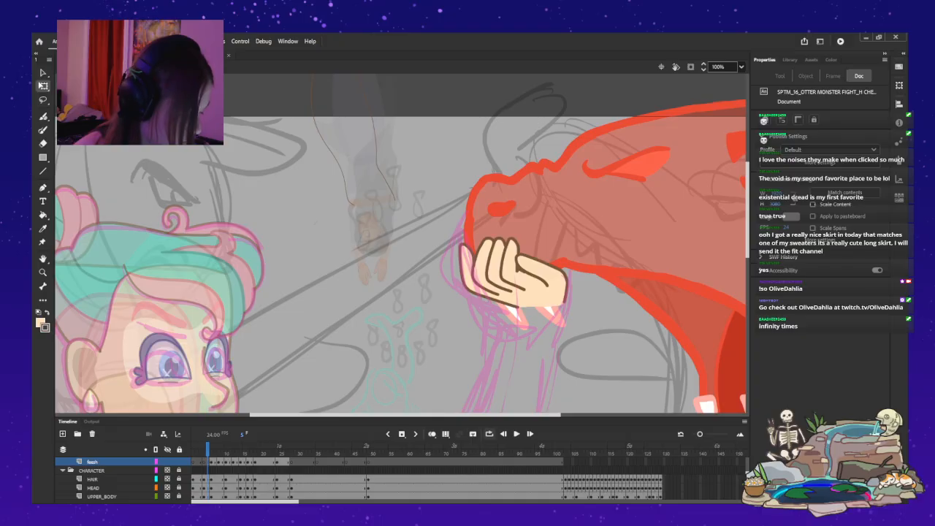
left_click(517, 434)
left_click(516, 434)
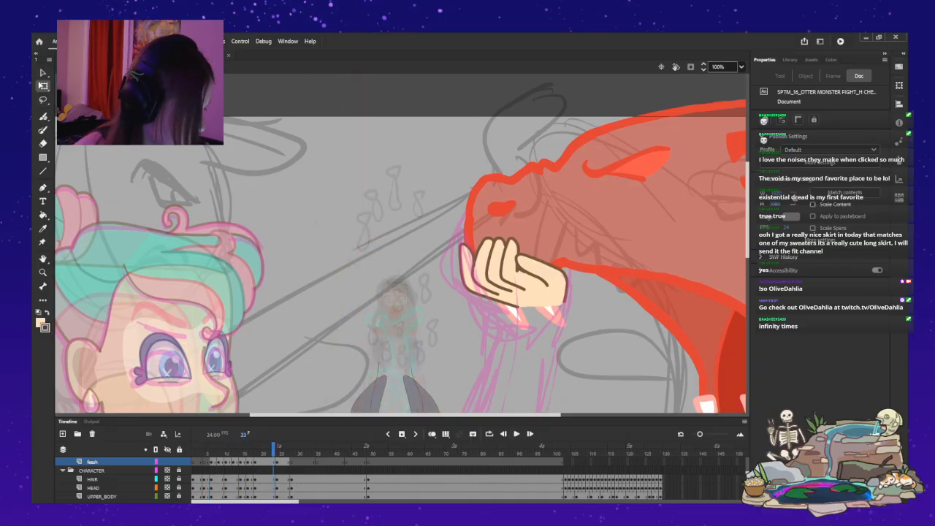
key("ctrl+2")
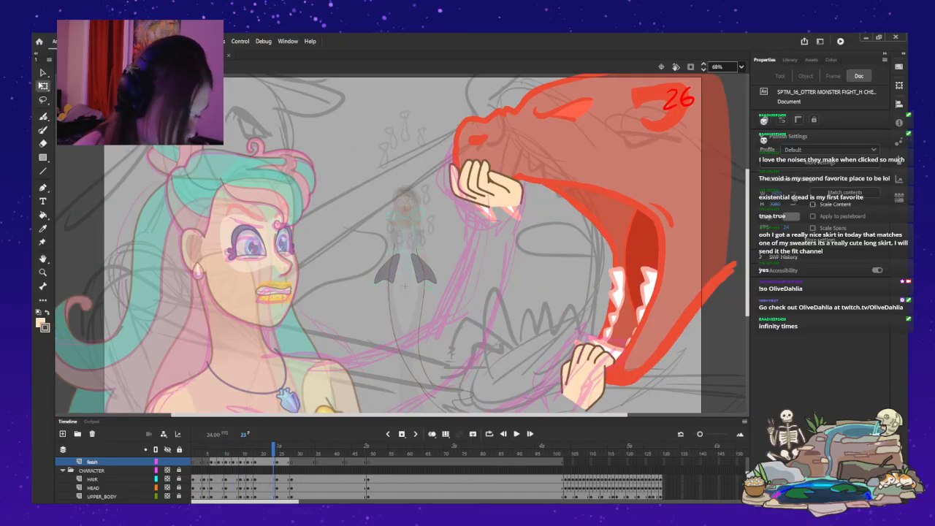
key("shift+comma")
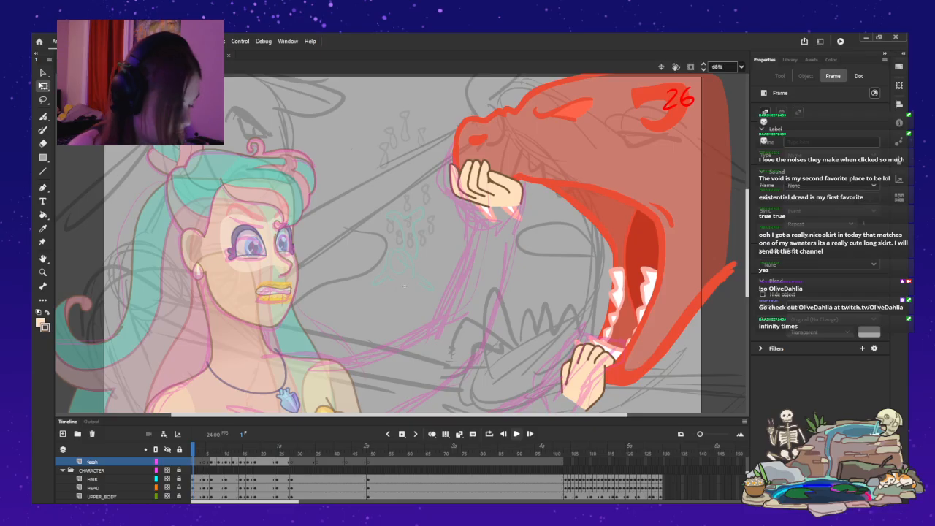
key("Return")
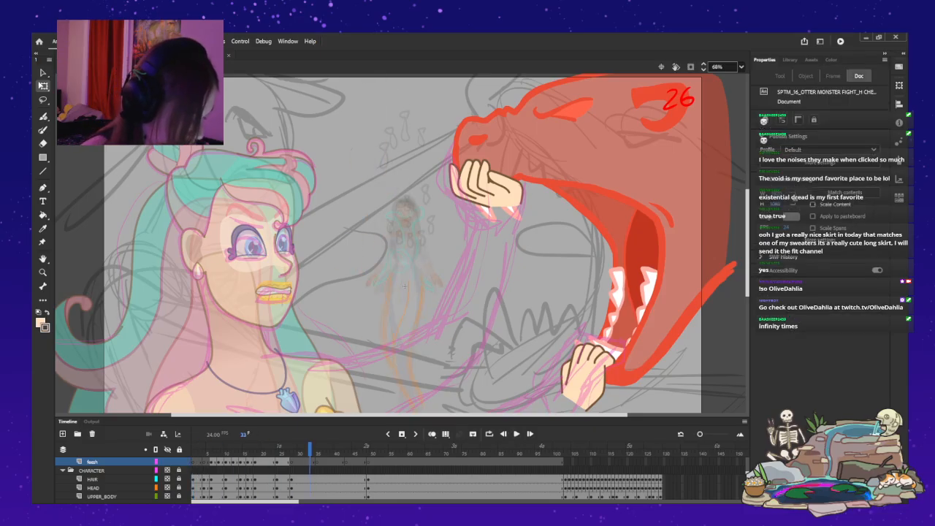
Move the upright pose's keyframes on Layer_3 and the character layers earlier in the timeline, to frame 22.
scroll(117, 478, "down", 1)
scroll(117, 478, "down", 1)
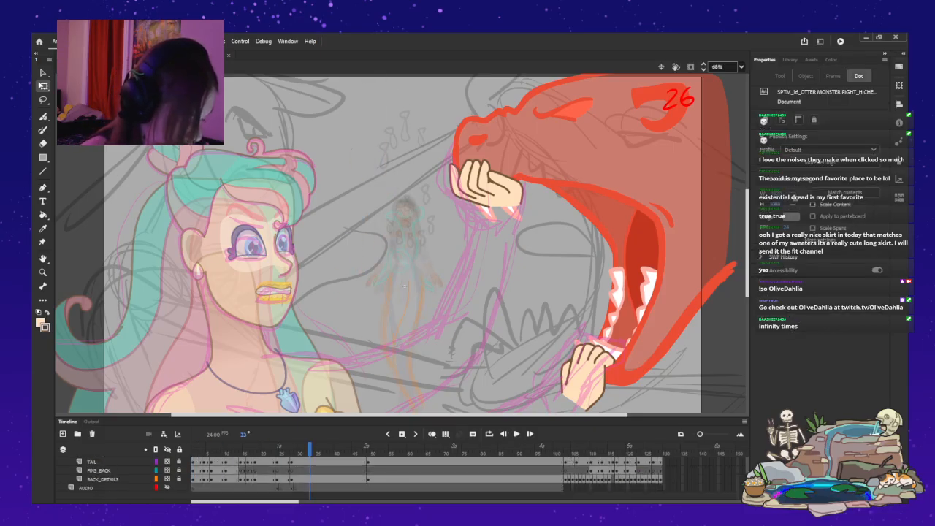
left_click_drag(281, 487, 299, 487)
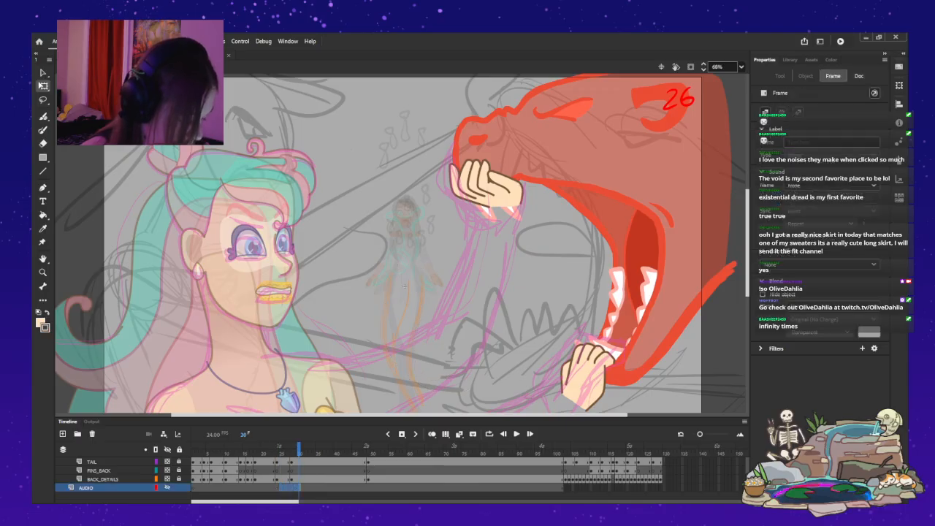
left_click(279, 449)
scroll(292, 474, "up", 3)
left_click_drag(281, 450, 269, 471)
left_click(404, 285)
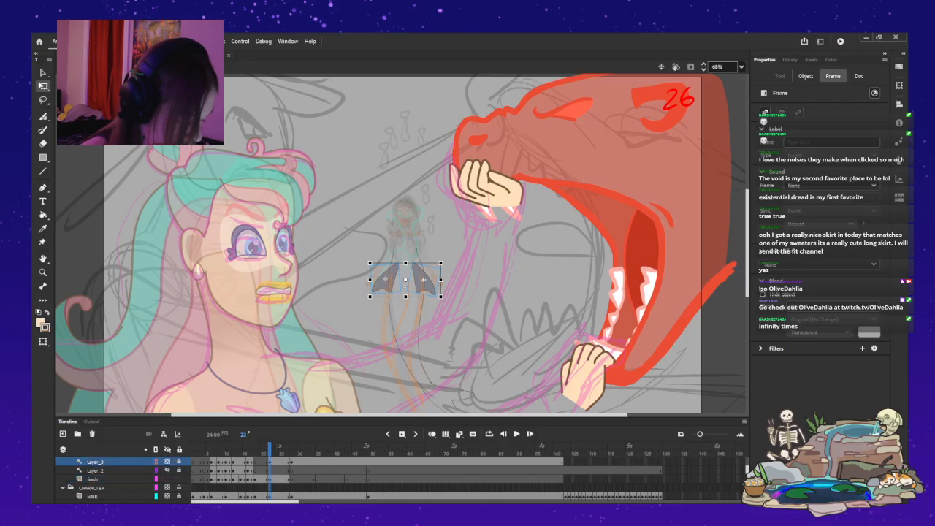
Replay the dive to check the timing of the upright pose at frame 22.
key("Escape")
key("Return")
key("Return")
left_click(211, 452)
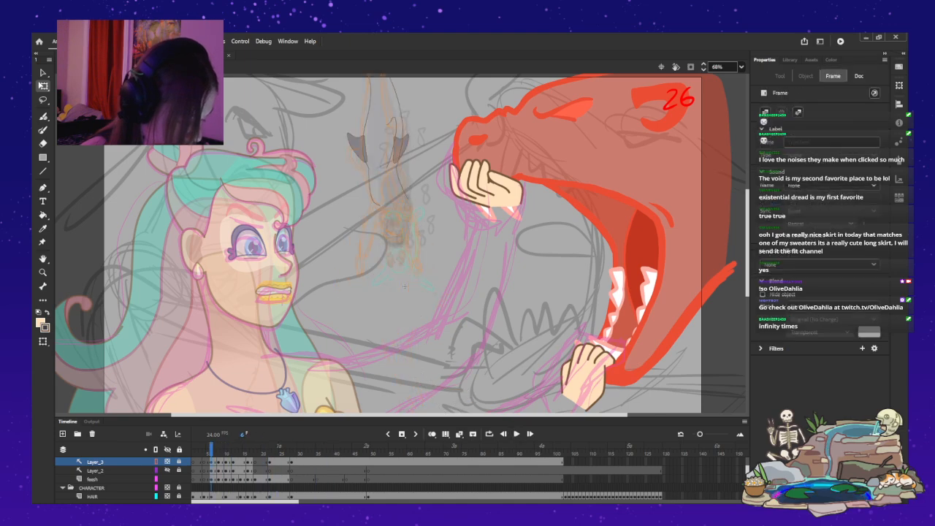
scroll(427, 478, "down", 5)
scroll(428, 479, "up", 4)
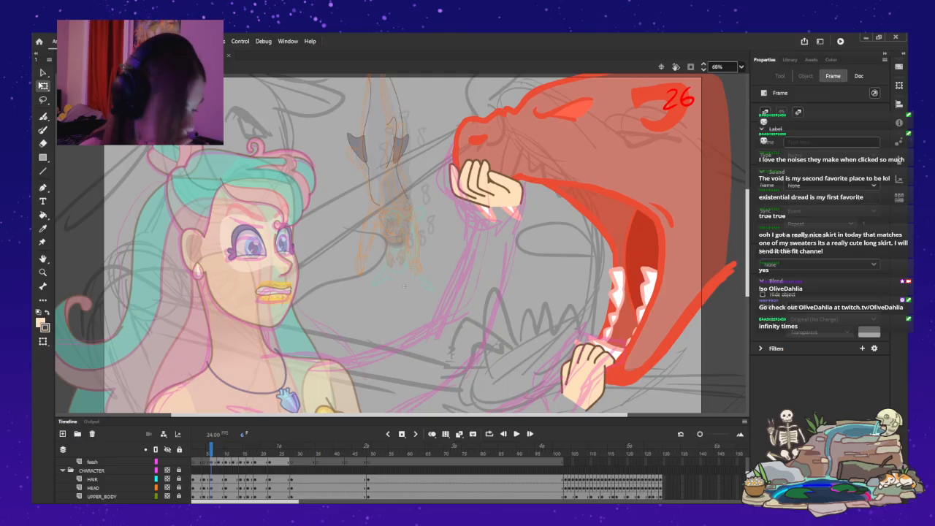
key("Return")
key("Return")
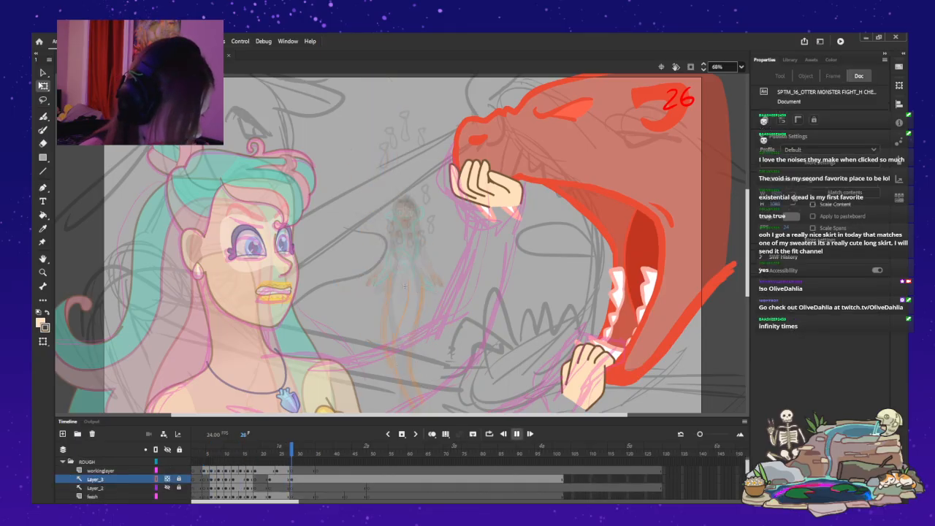
Move the workinglayer's body-curve keyframe to frame 22 to match the fins, and replay the dive from frame 1.
left_click(193, 470)
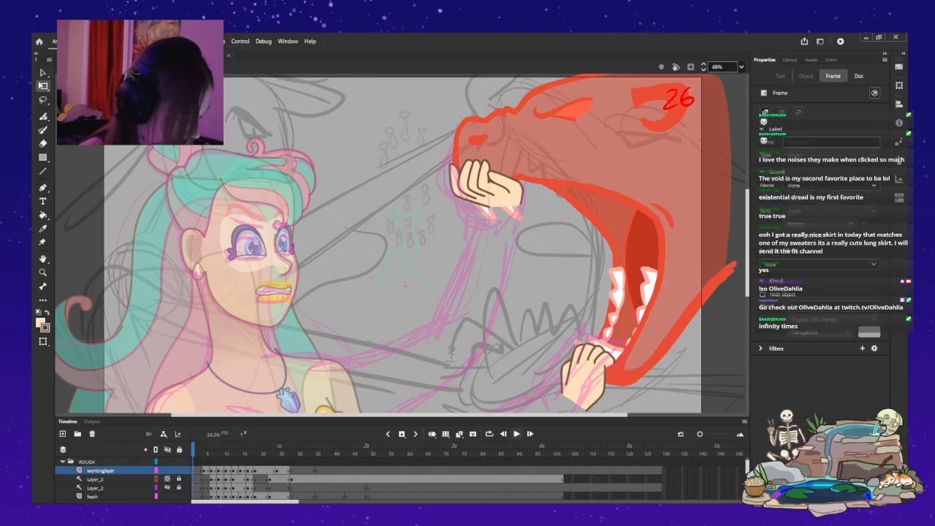
key("Return")
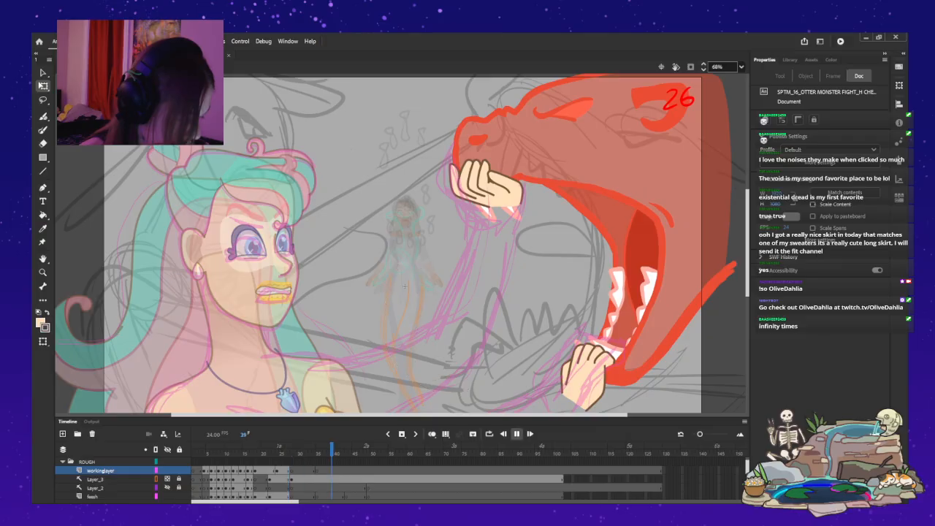
key("Return")
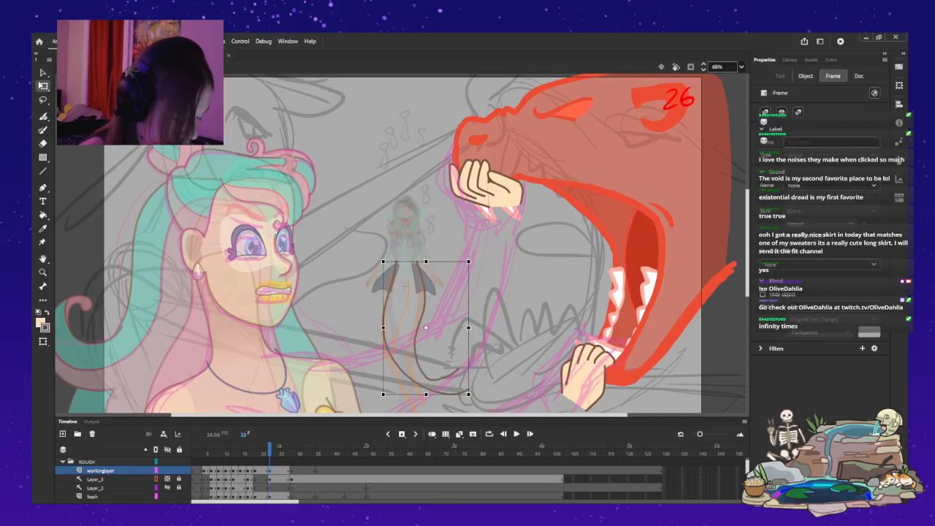
key("Return")
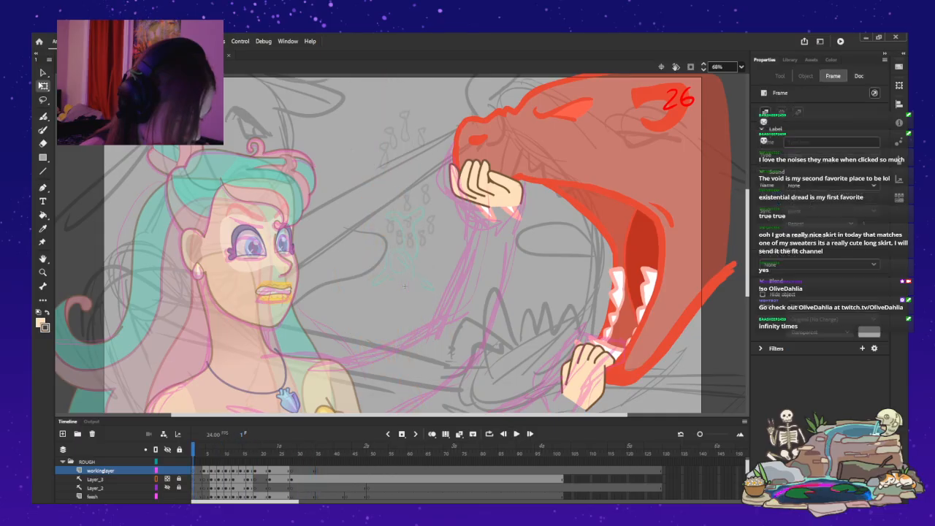
key("Return")
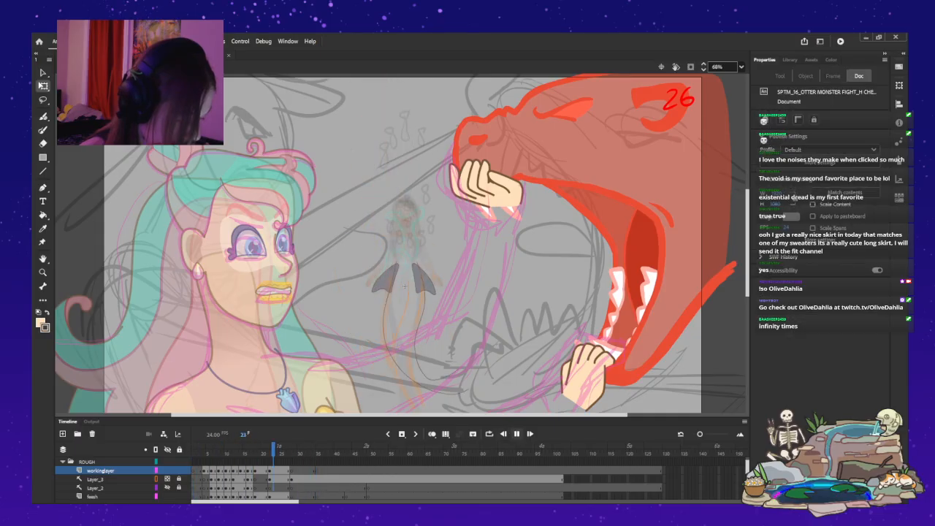
Shift the upright pose's keyframes across the rough and character layers one frame earlier, to frame 21.
key("comma")
key("comma")
key("comma")
key("comma")
key("comma")
key("comma")
key("comma")
key("comma")
key("comma")
key("comma")
key("comma")
key("comma")
key("comma")
key("comma")
key("comma")
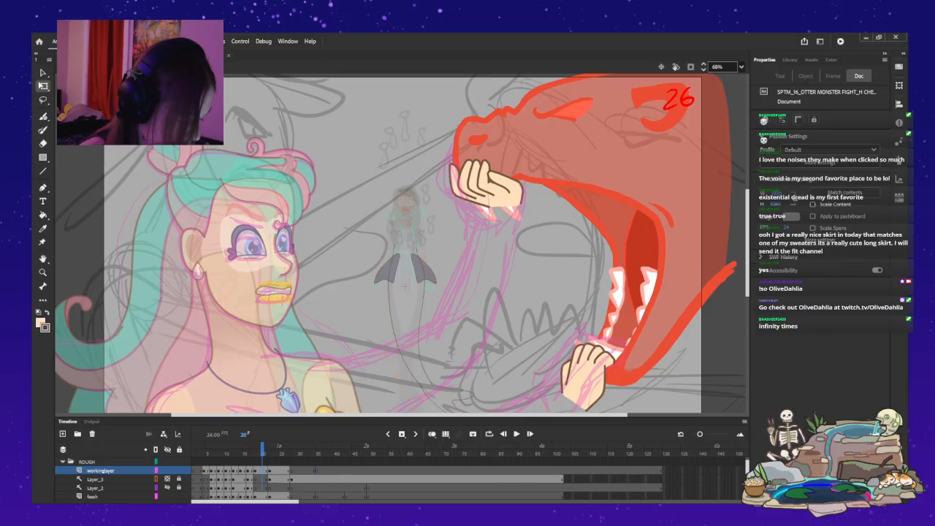
left_click(404, 286)
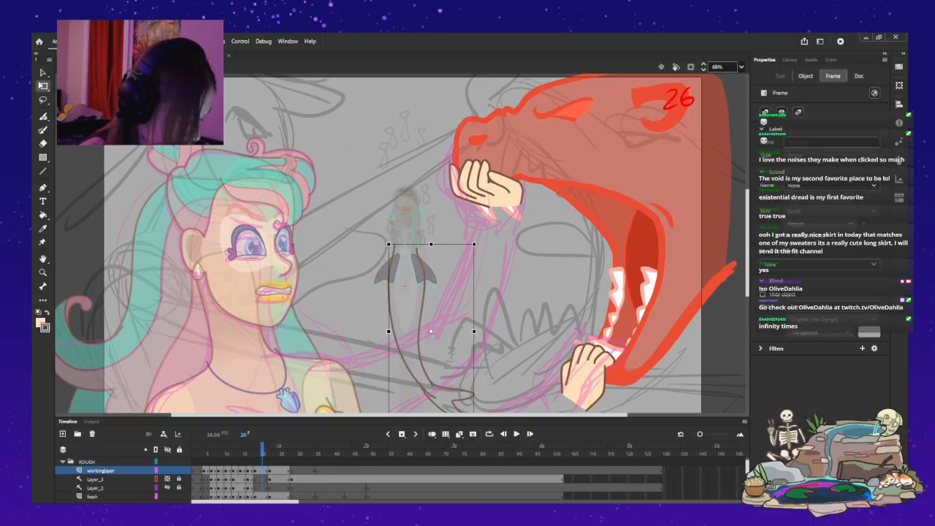
key("comma")
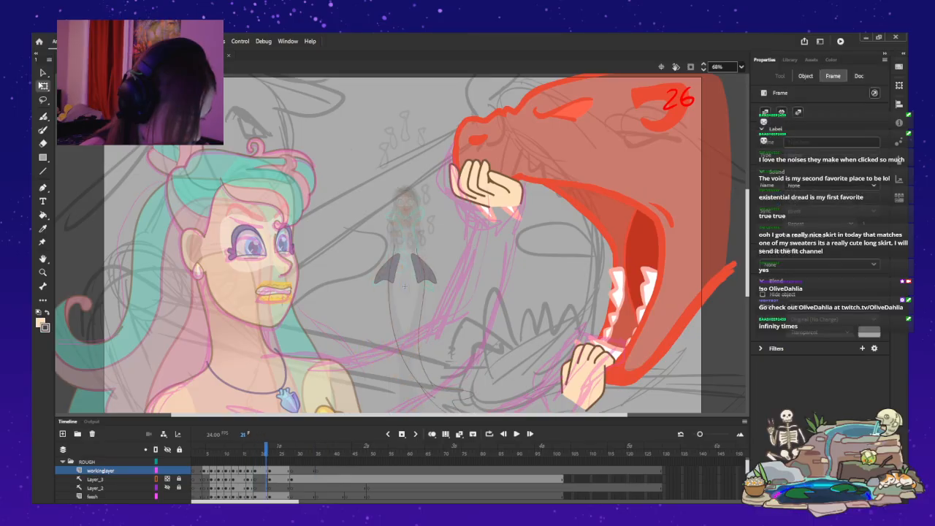
key("period")
scroll(124, 479, "down", 4)
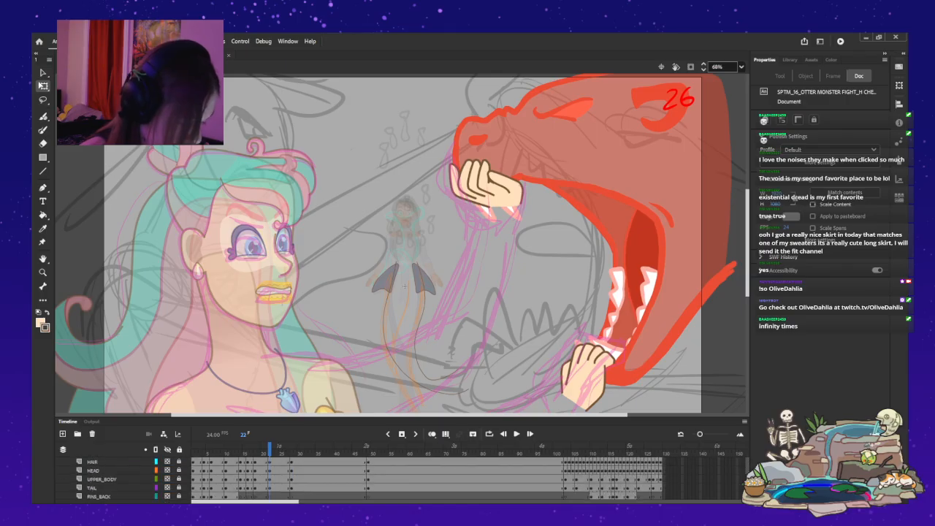
scroll(125, 479, "up", 4)
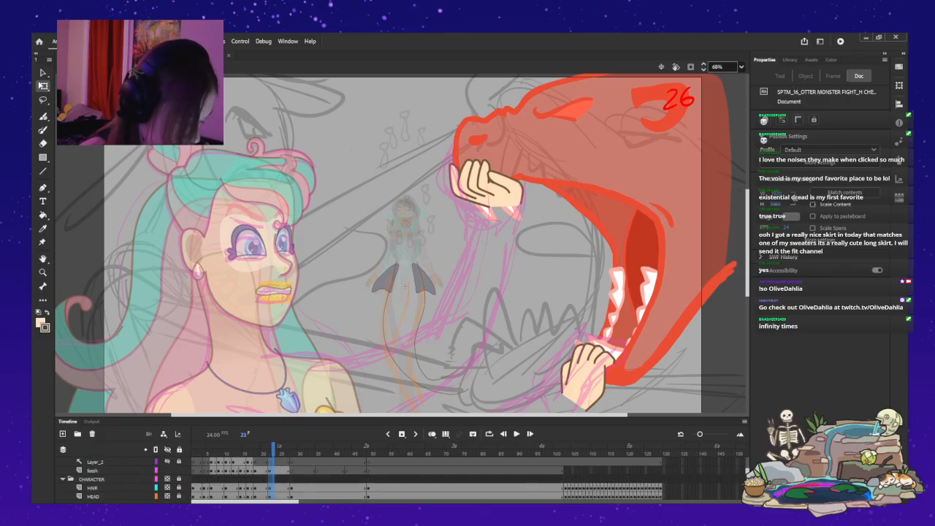
mouse_move(270, 480)
left_mouse_down()
mouse_move(269, 495)
mouse_move(266, 488)
left_mouse_up()
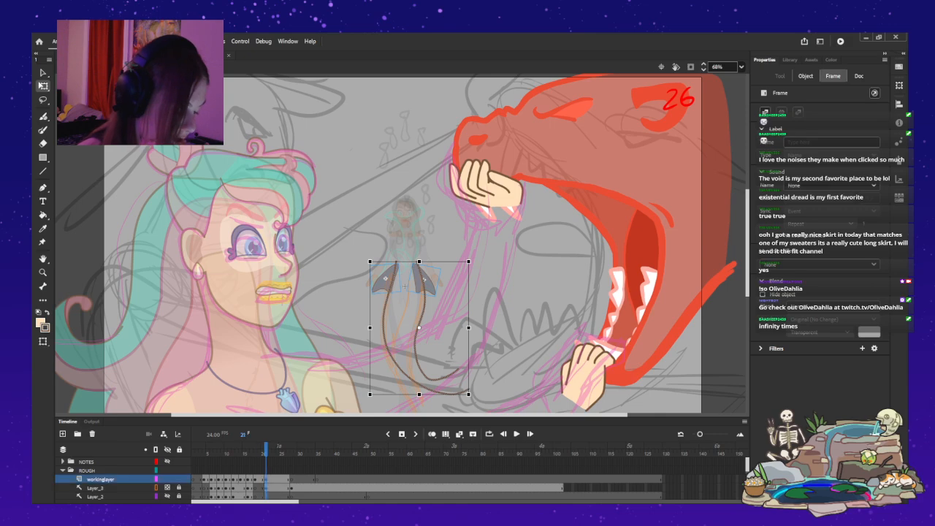
Try to push the upright pose's keyframes out to frame 23 and insert an in-between keyframe at frame 21.
left_click(254, 479)
key("Escape")
key("period")
key("period")
key("period")
mouse_move(269, 447)
left_mouse_down()
mouse_move(280, 447)
mouse_move(236, 447)
mouse_move(273, 447)
left_mouse_up()
key("comma")
key("comma")
left_click_drag(273, 462, 277, 499)
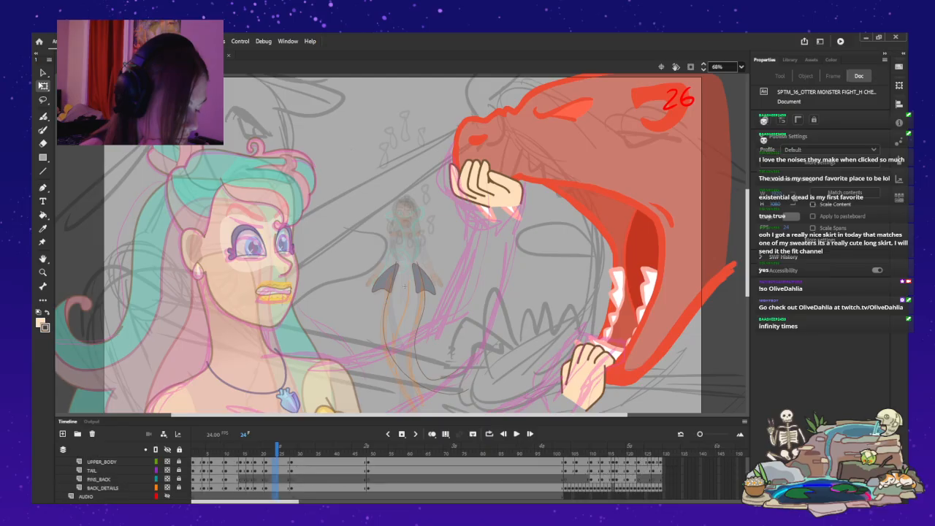
mouse_move(273, 462)
left_mouse_down()
mouse_move(265, 488)
mouse_move(266, 458)
left_mouse_up()
left_click(401, 434)
key("ctrl+a")
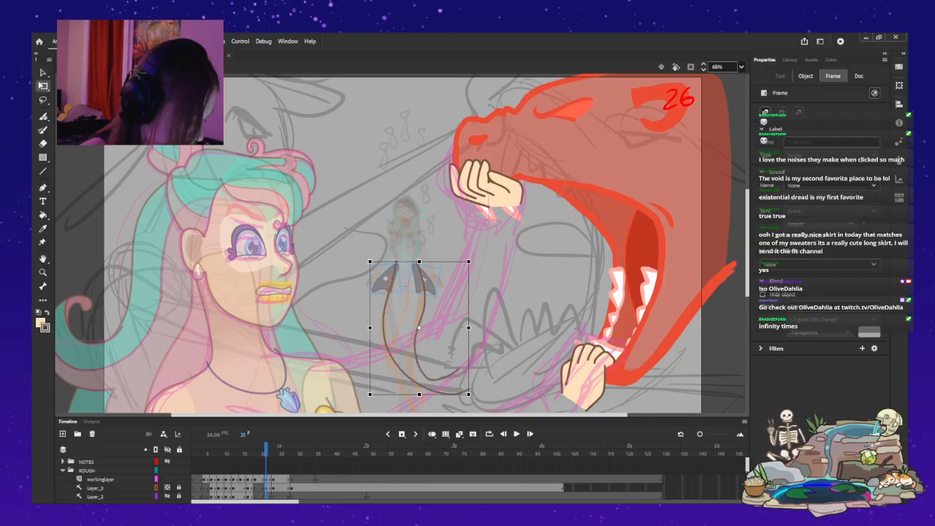
Examine the rough and character layers' keyframes and poses around frames 17 to 21.
scroll(427, 479, "down", 3)
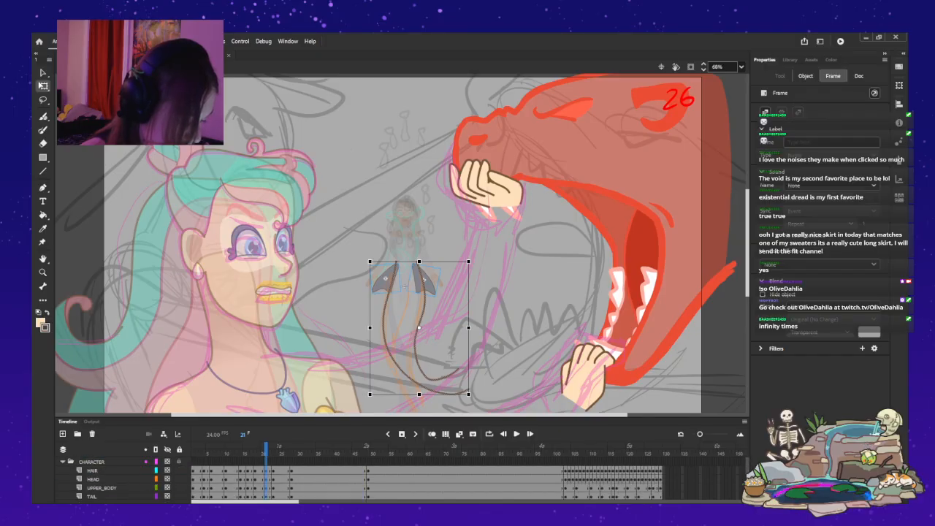
left_click(252, 479)
scroll(252, 479, "down", 3)
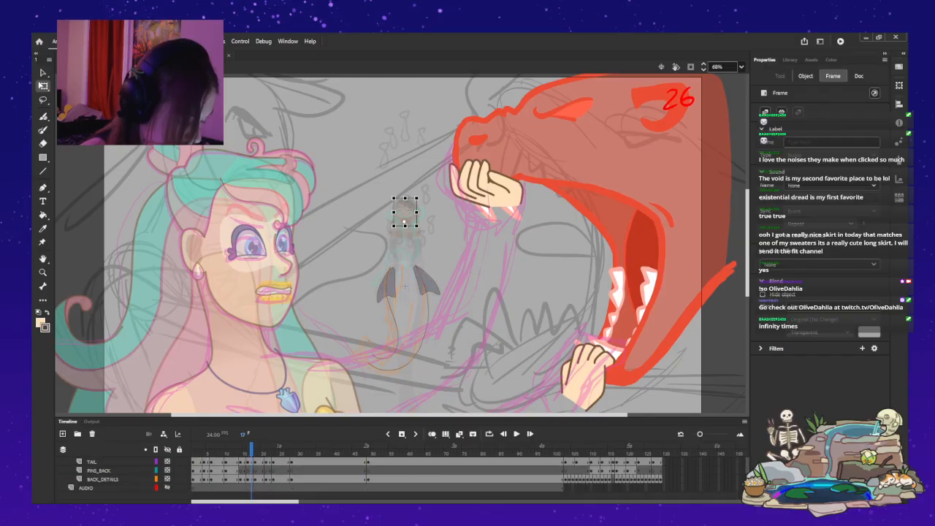
key("period")
key("period")
key("period")
key("period")
scroll(266, 479, "up", 6)
left_click(403, 285)
key("Escape")
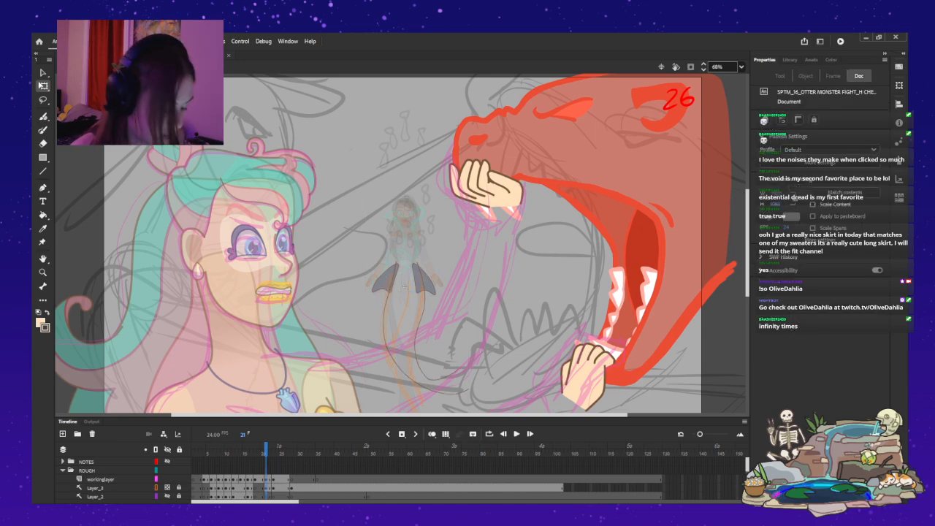
Undo the recent keyframe changes made around frame 21 on the rough and character layers.
key("ctrl+z")
key("ctrl+z")
key("ctrl+z")
key("ctrl+z")
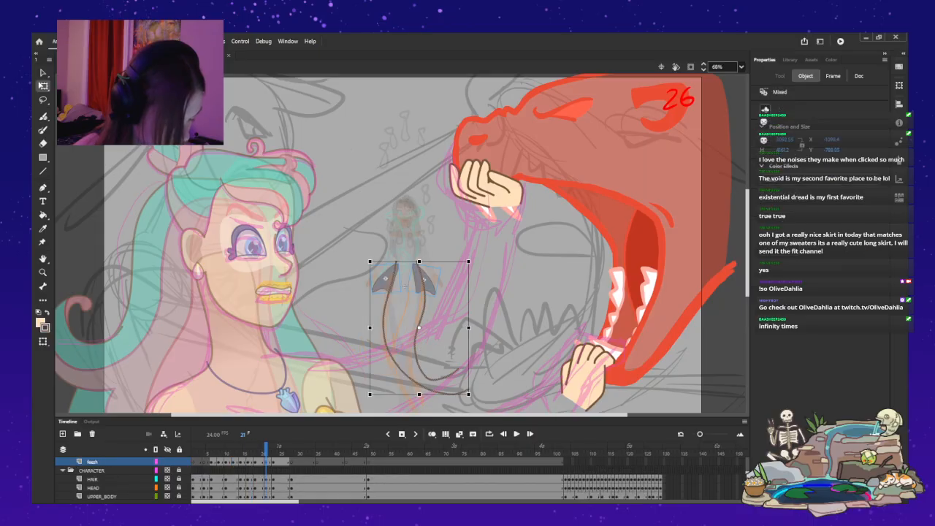
key("ctrl+z")
key("ctrl+z")
key("ctrl+z")
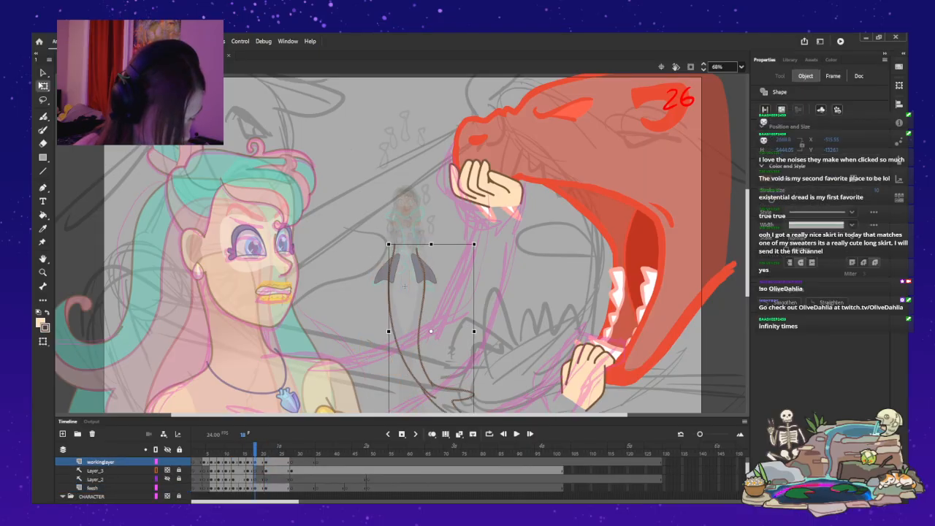
key("ctrl+z")
key("ctrl+z")
key("comma")
Move the upright pose's keyframes later to frame 23 and add a keyframe at frame 21 holding the preceding dive pose.
left_click(405, 286)
key("Escape")
scroll(409, 480, "up", 10)
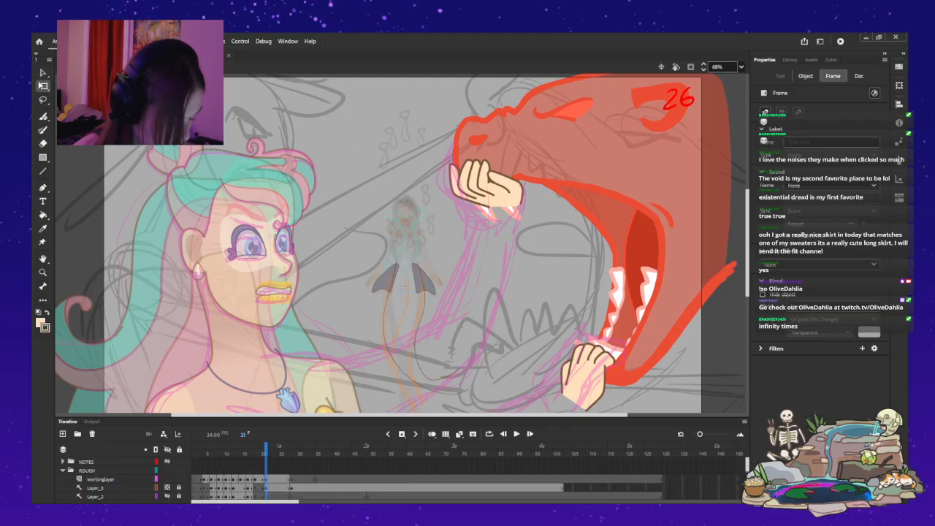
left_click(405, 286)
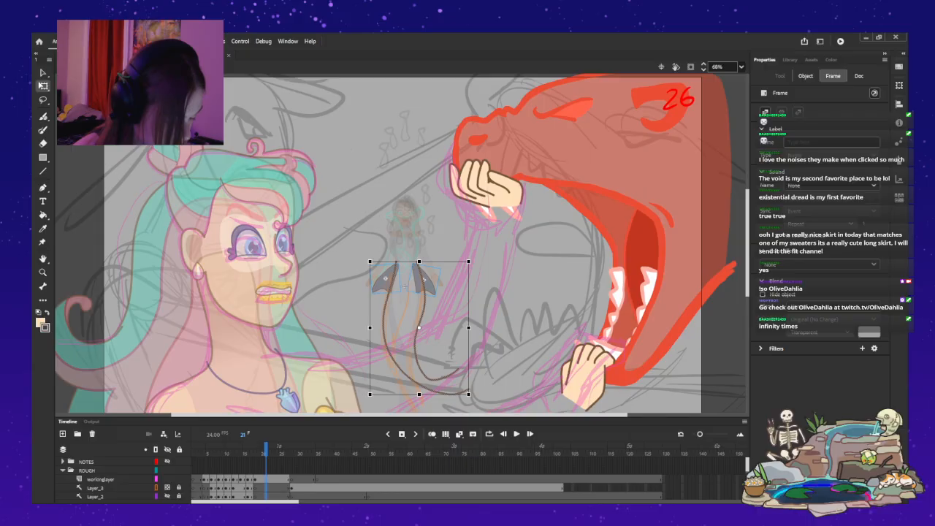
key("Delete")
scroll(124, 478, "down", 5)
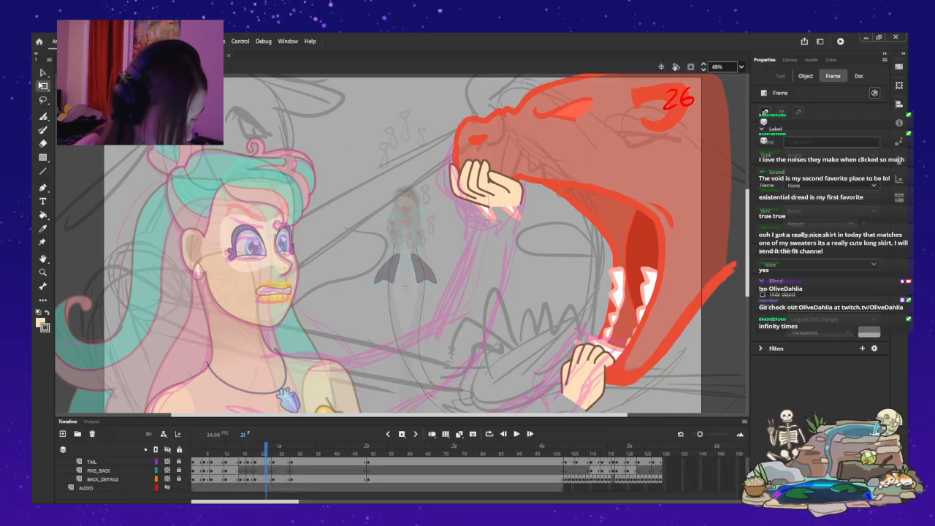
key("ctrl+z")
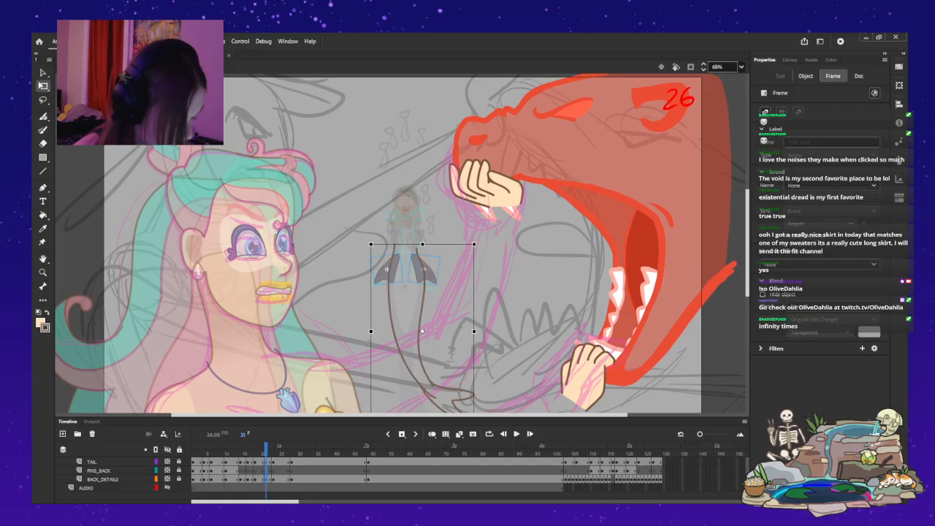
Using onion skinning, nudge frame 21's fins and body curve slightly down and left, and replay the dive from frame 1.
key("alt+shift+o")
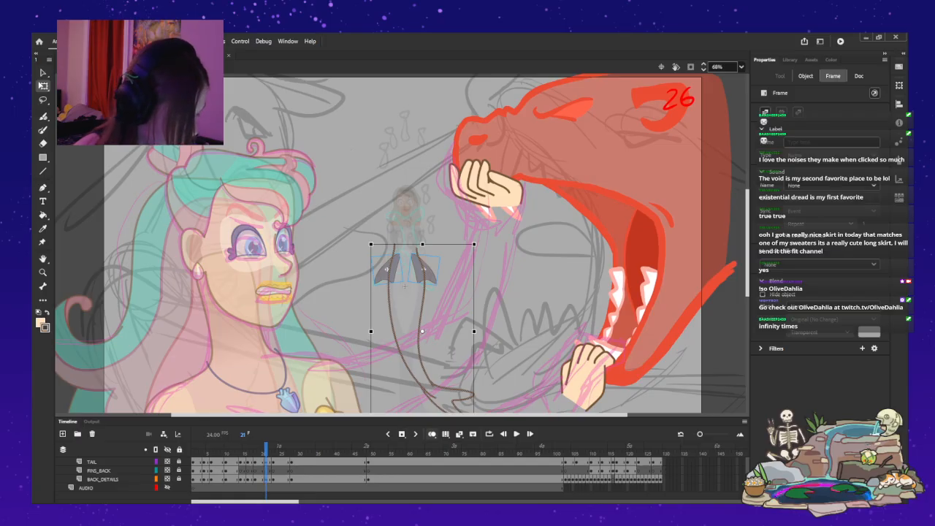
scroll(124, 478, "up", 5)
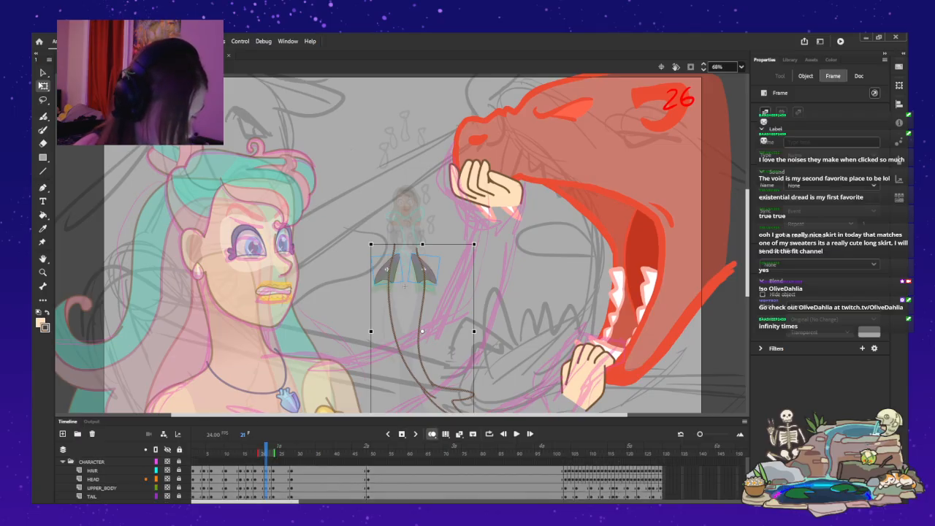
scroll(124, 478, "down", 4)
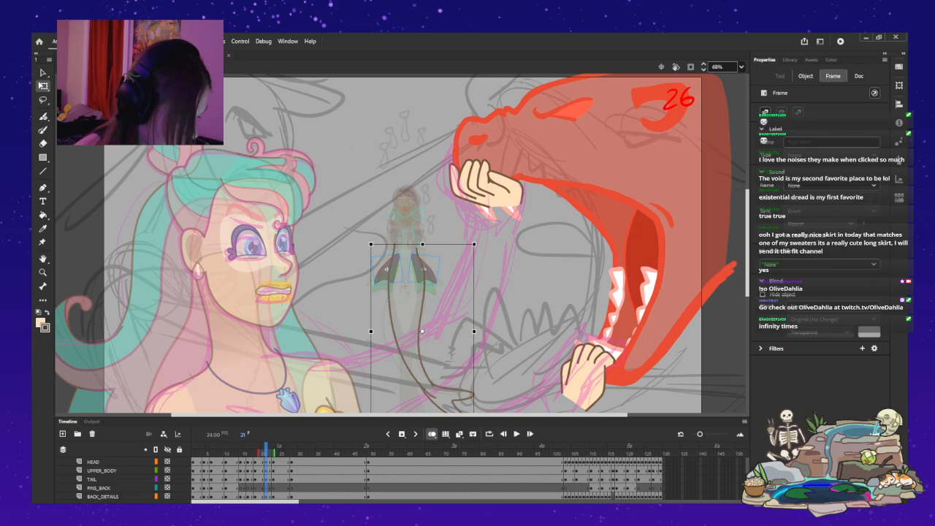
key("Delete")
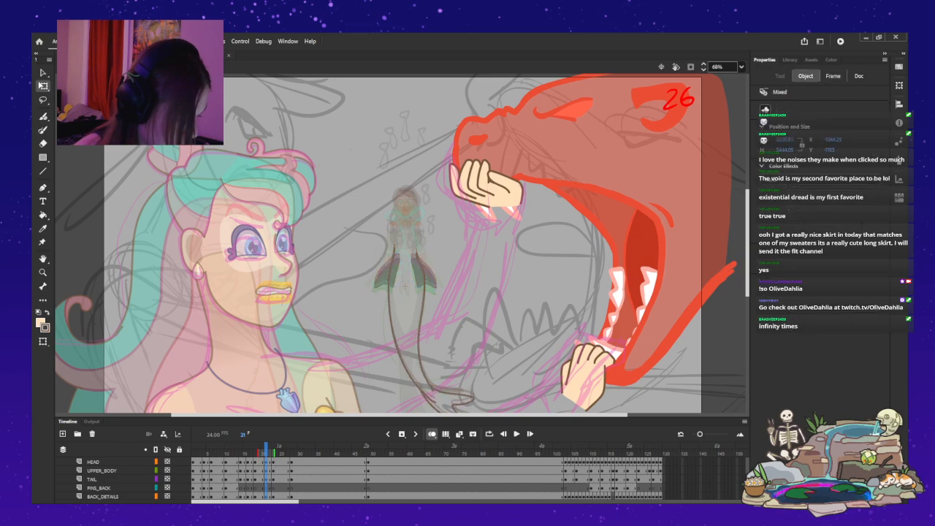
key("Left")
key("Left")
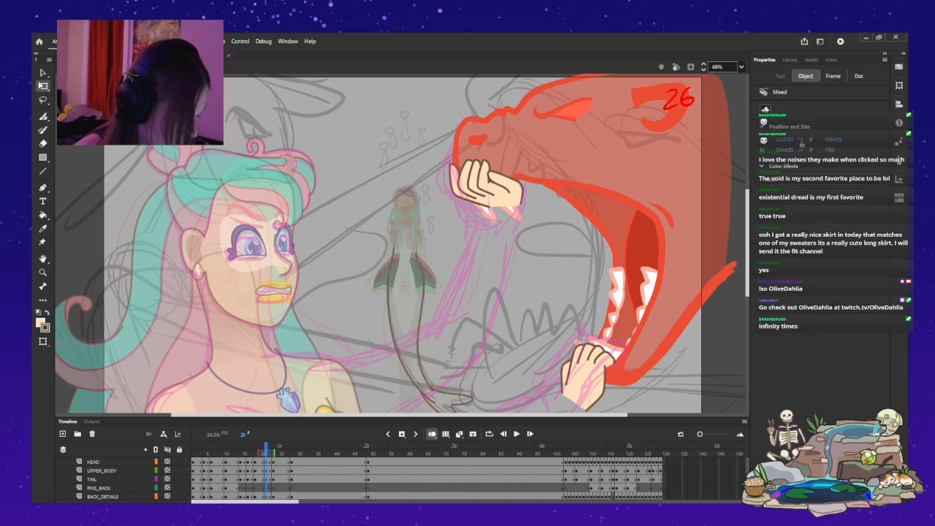
key("alt+shift+o")
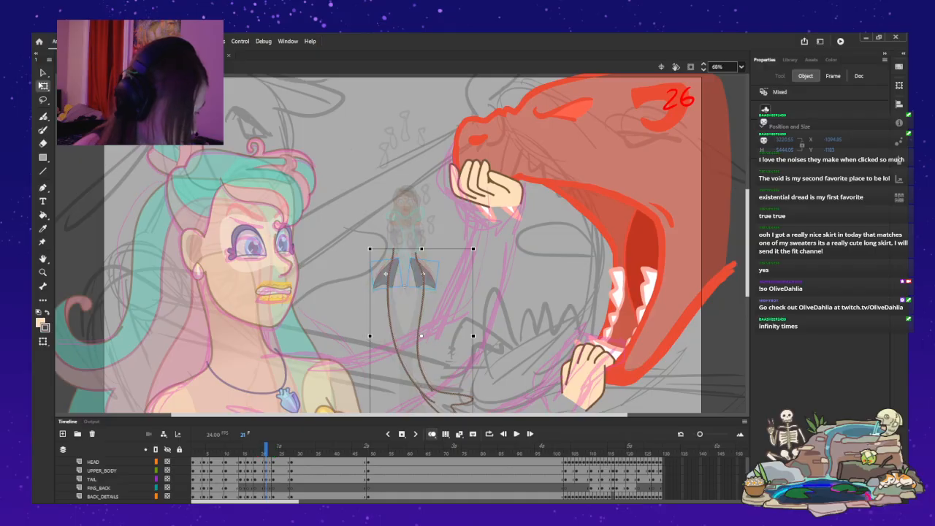
key("shift+comma")
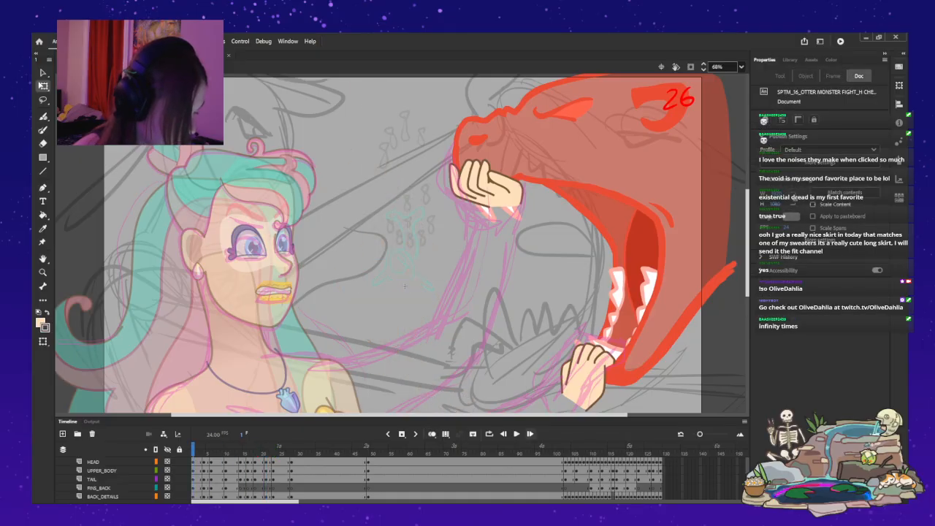
key("Return")
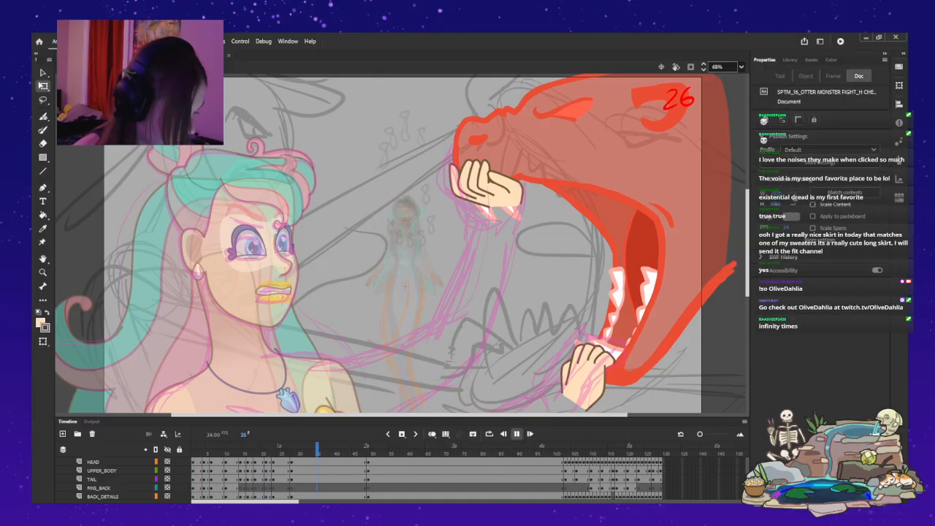
Shift the in-between and upright poses' keyframes one frame later, starting at frame 22, and replay the dive.
scroll(267, 479, "down", 2)
mouse_move(266, 480)
left_mouse_down()
mouse_move(277, 456)
mouse_move(274, 480)
left_mouse_up()
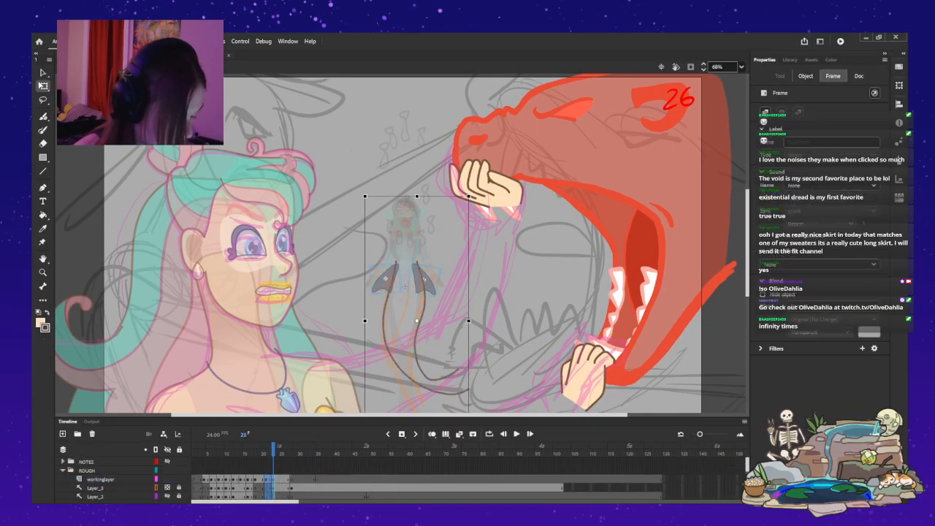
key("comma")
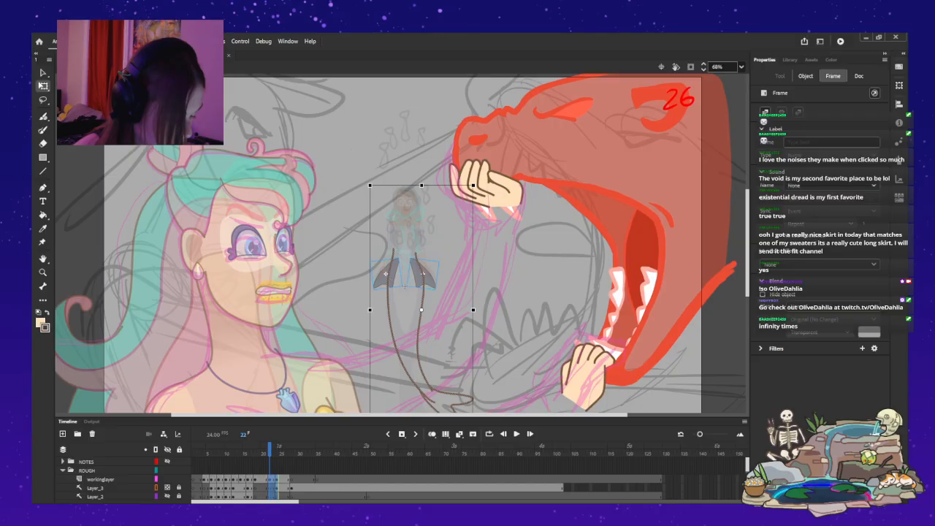
left_click(195, 479)
left_click(516, 434)
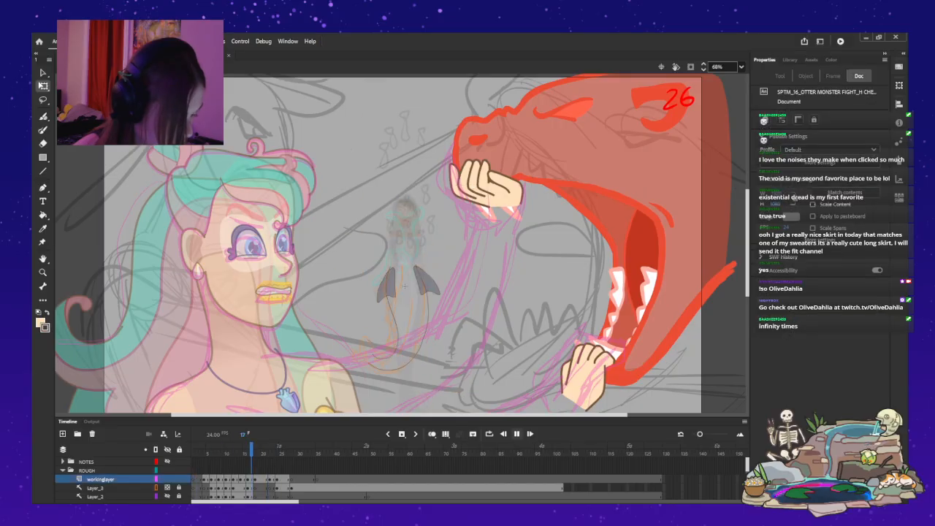
key("Return")
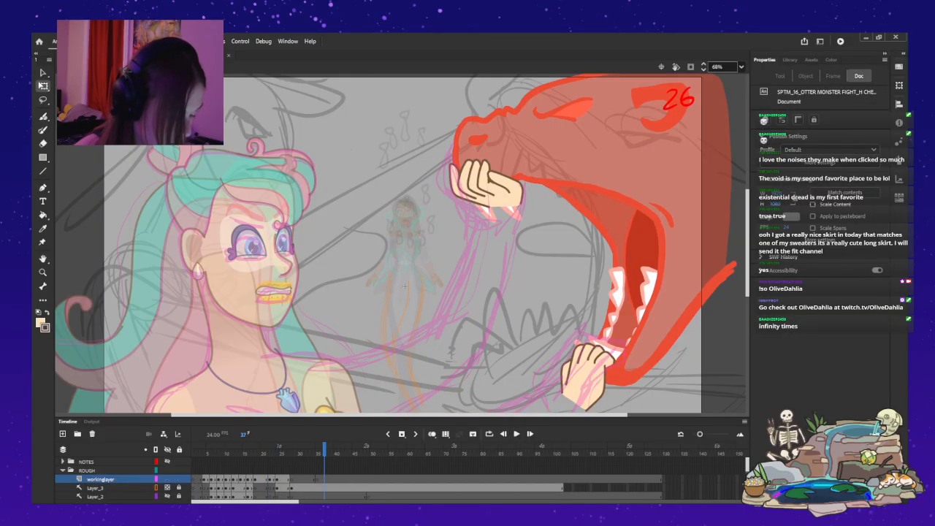
key("Return")
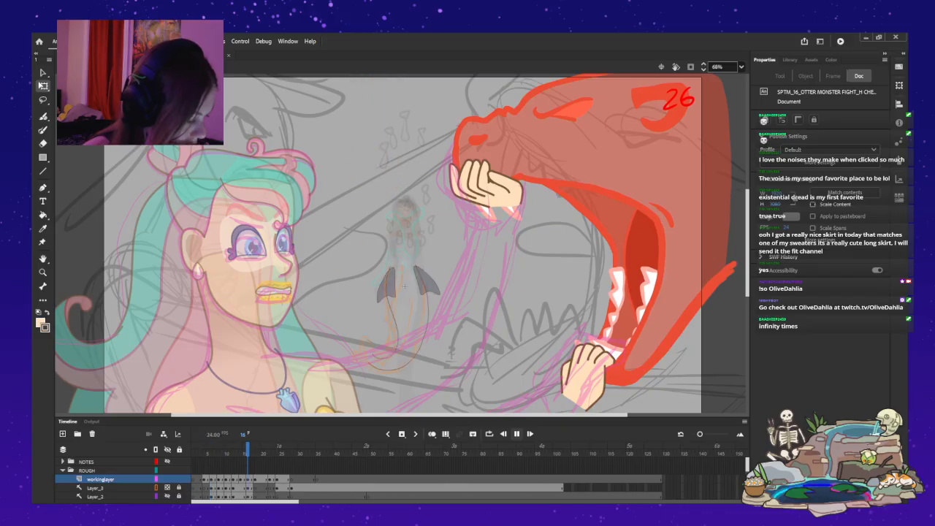
key("Return")
Leave the MENANA symbol for the main timeline and cue playback at frame 74, just before shot 26.
key("ctrl+e")
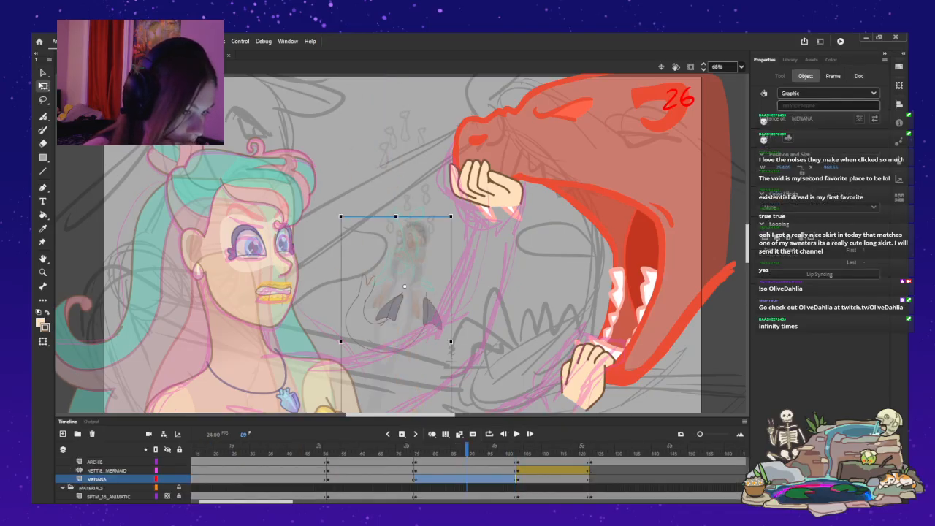
left_click(833, 76)
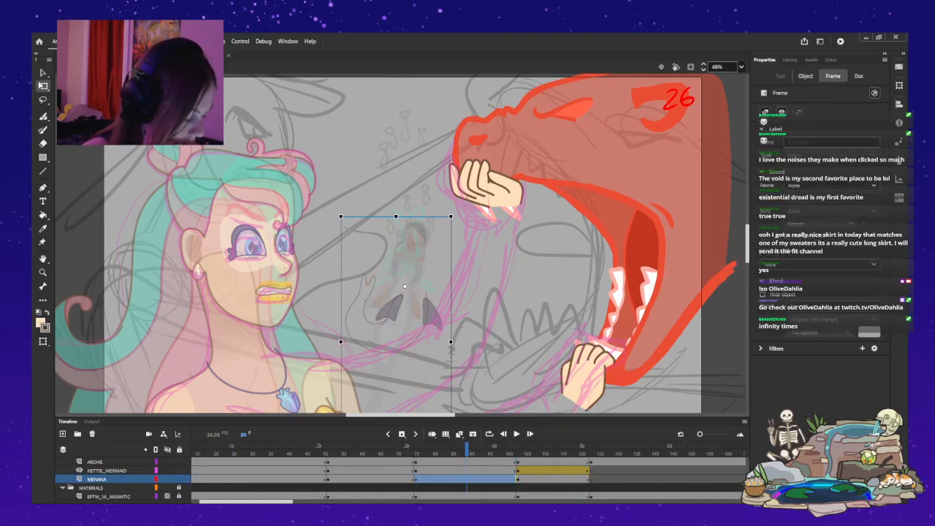
left_click_drag(246, 502, 237, 502)
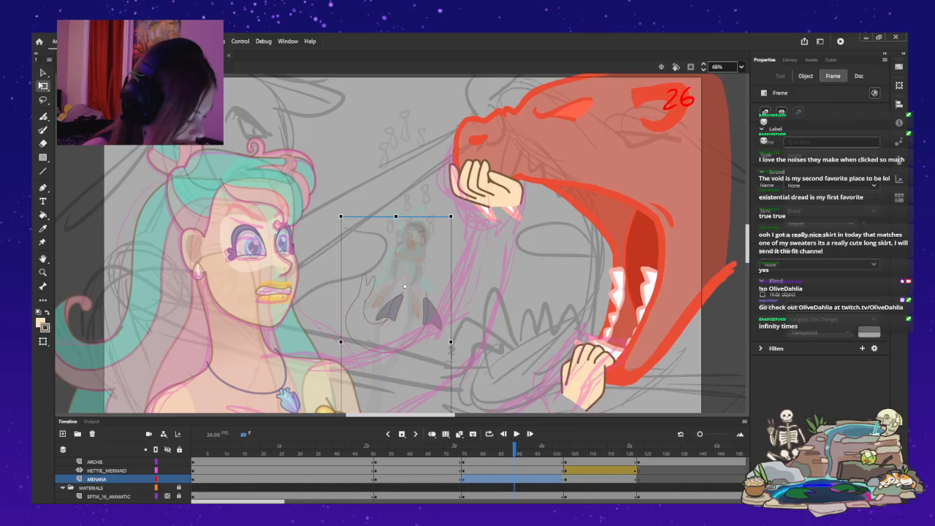
left_click(437, 461)
key("Return")
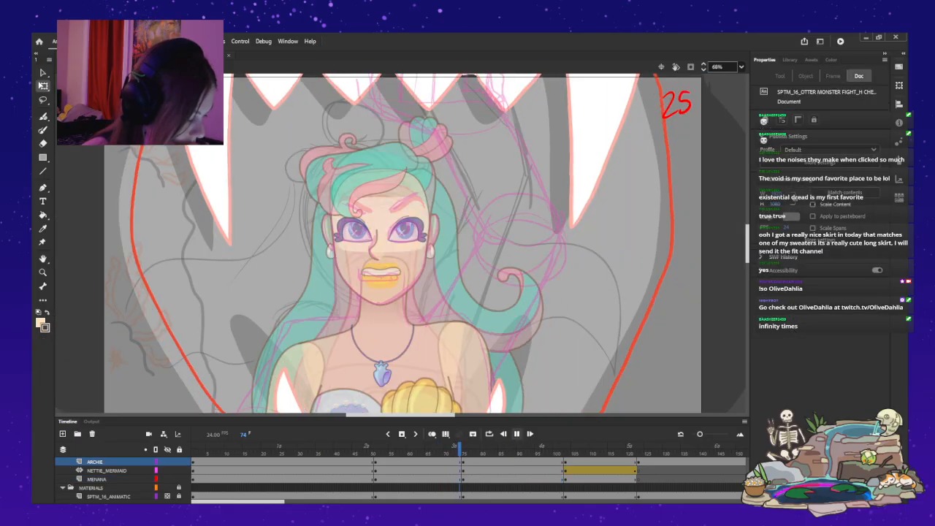
key("Return")
left_click(459, 447)
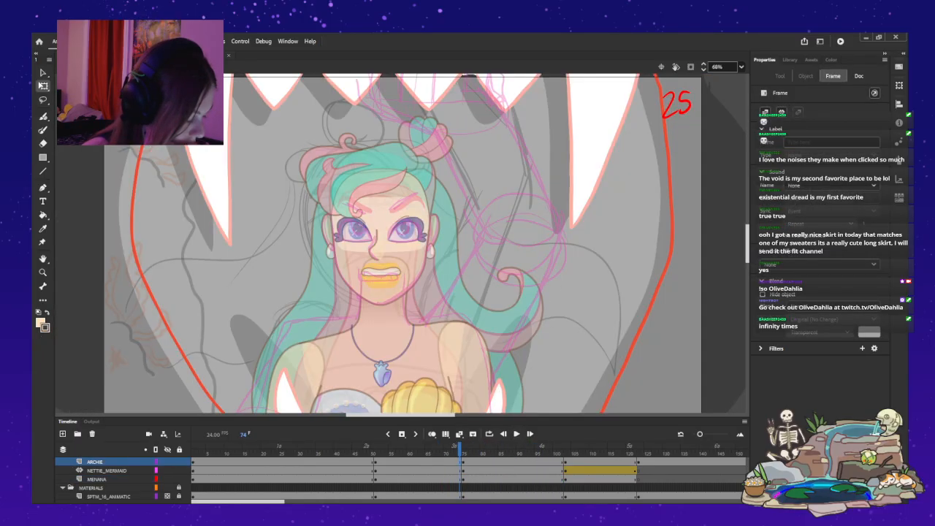
Replay shot 26 in the full scene several times to check the dive's timing against the monster and mermaid.
key("Return")
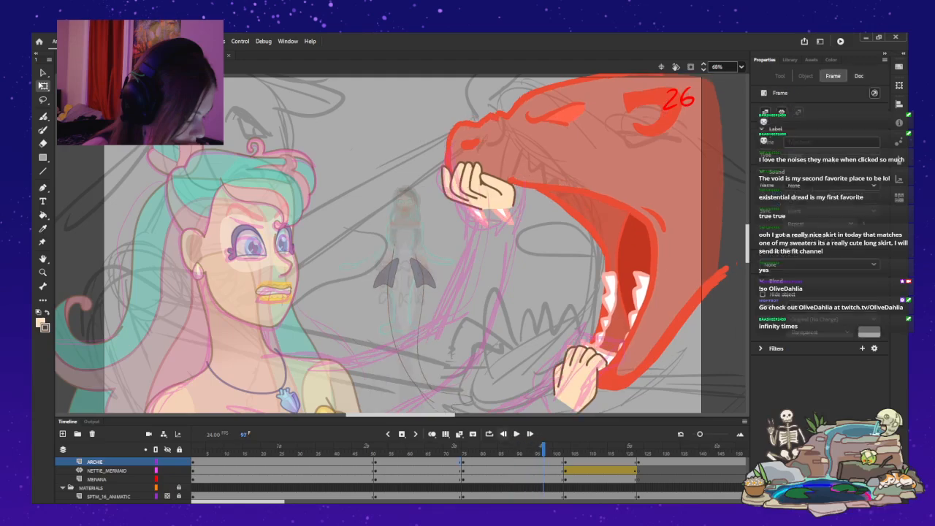
key("Return")
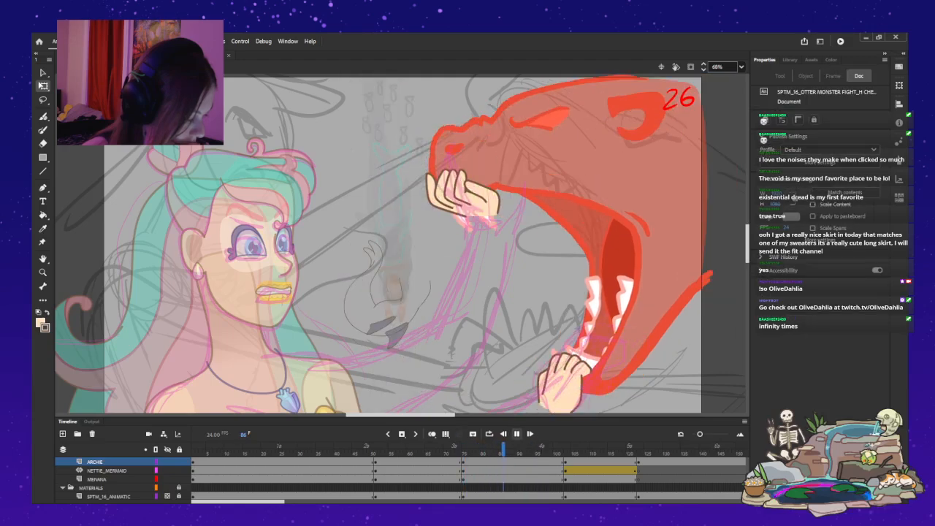
key("Return")
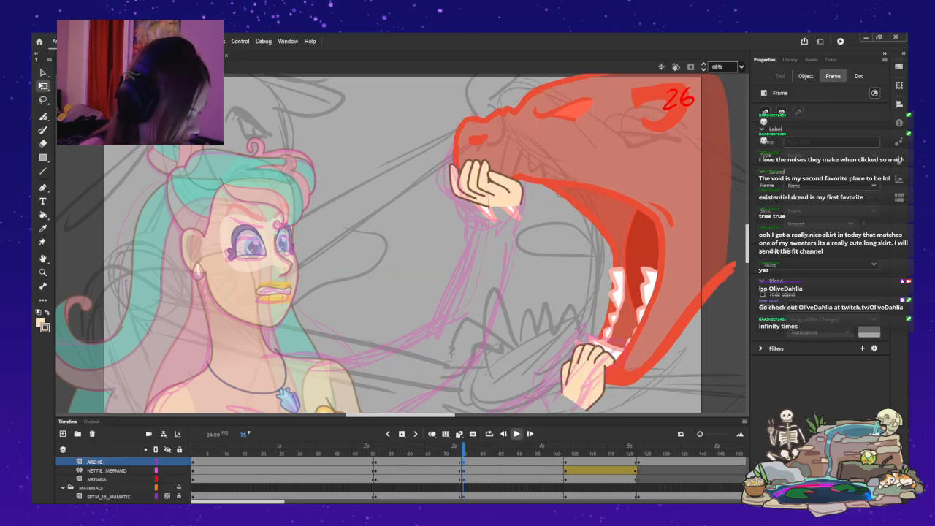
key("Return")
key("Return")
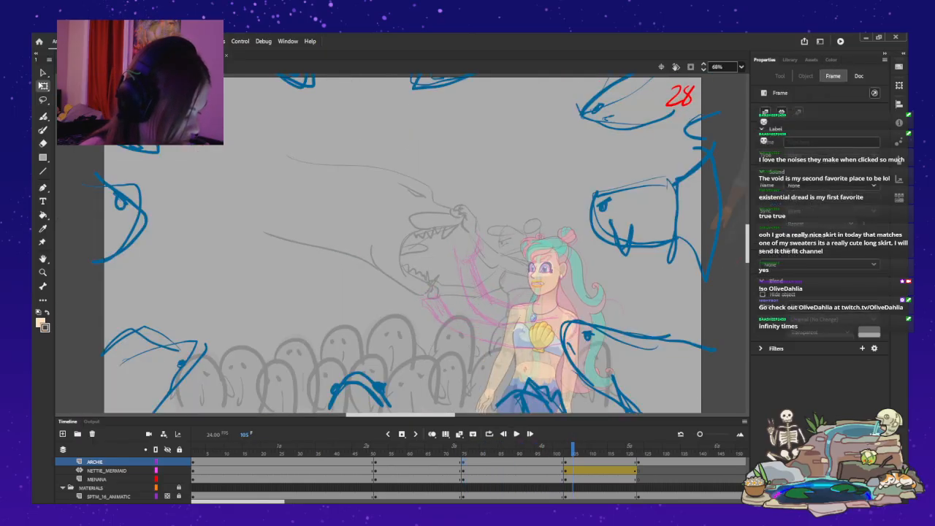
key("alt+comma")
key("alt+comma")
key("Return")
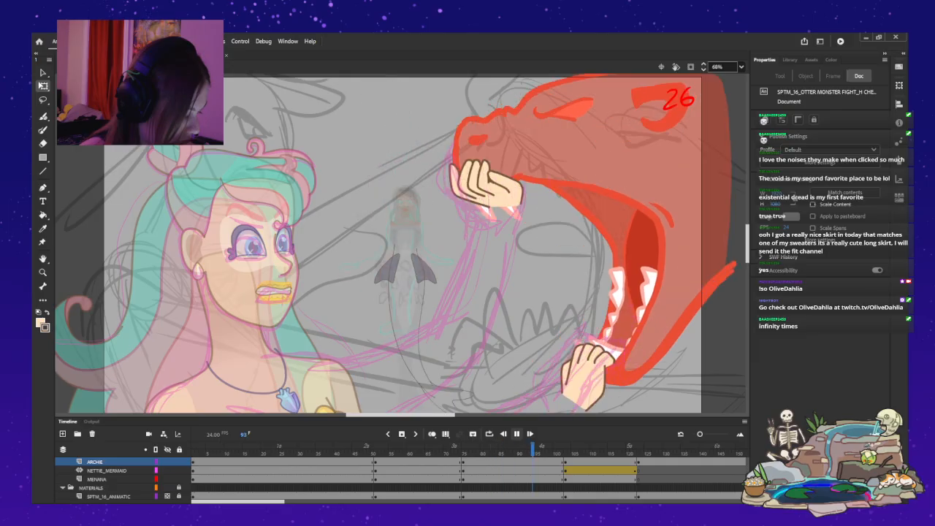
key("Return")
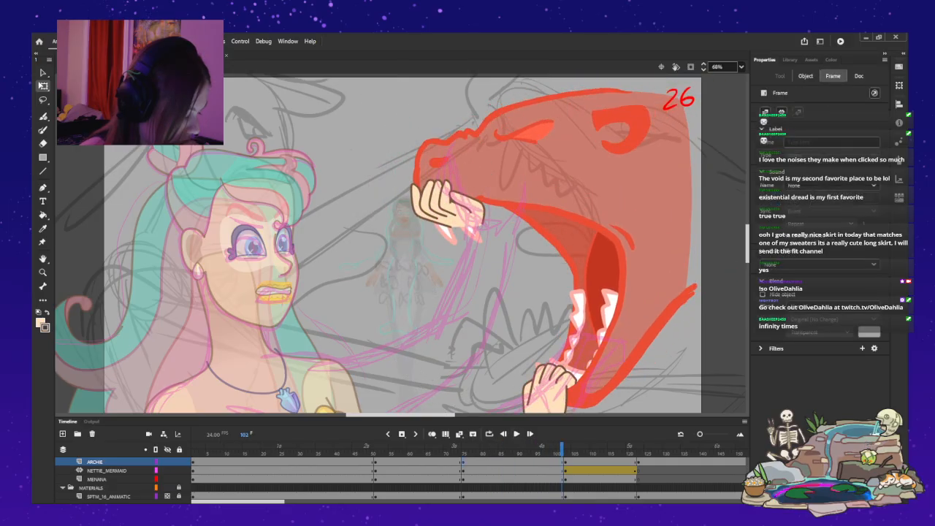
Replay shot 26 through to the start of shot 28 to check the retimed dive.
key("alt+comma")
key("alt+comma")
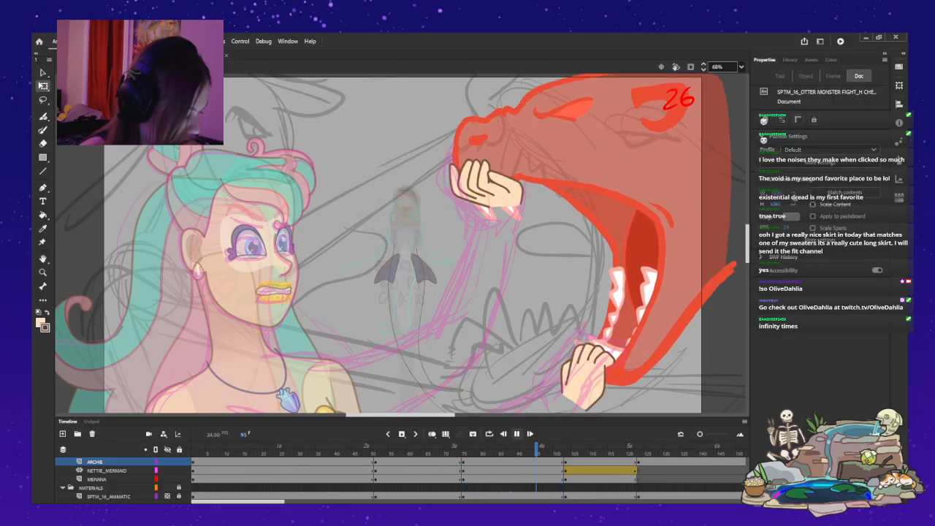
key("Return")
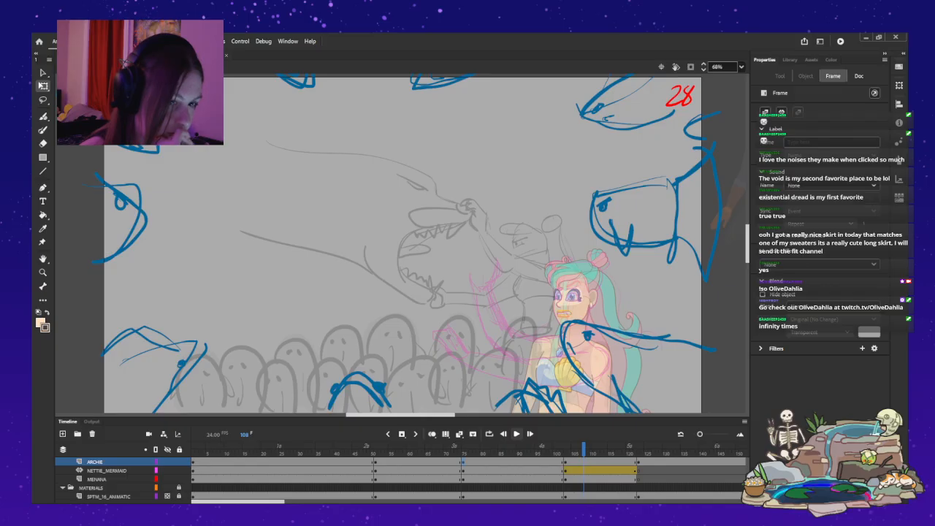
key("Return")
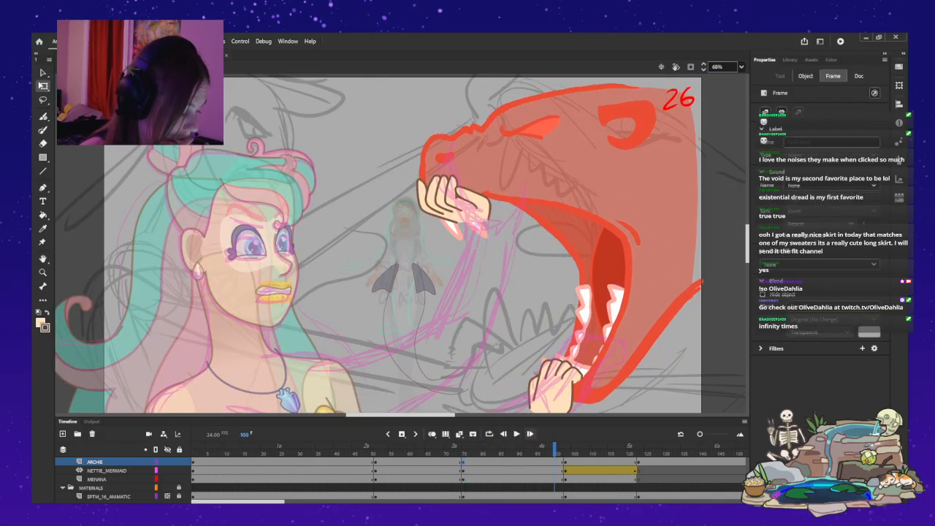
key("Return")
Open the MENANA symbol at frame 25 and bend the body's two curves closer together below the fins.
left_click_drag(492, 450, 550, 450)
double_click(392, 281)
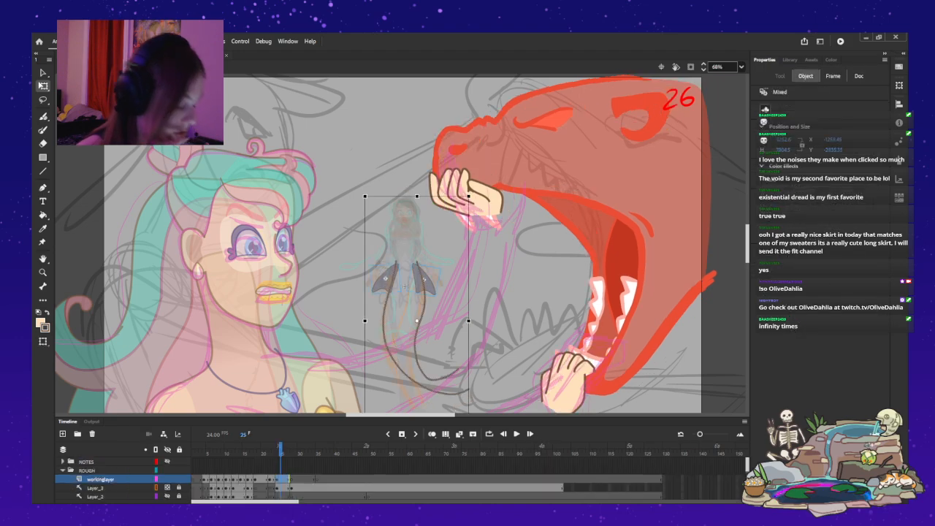
key("Delete")
key("z")
left_click(403, 344)
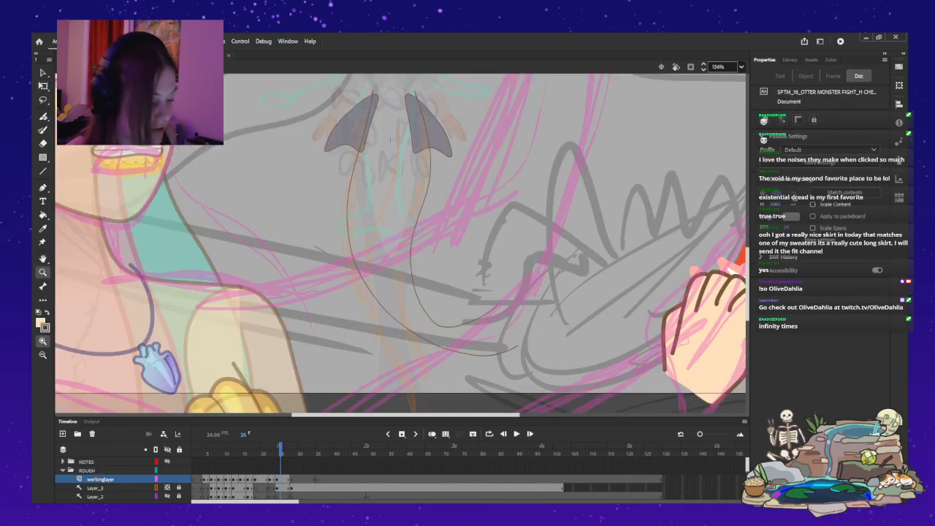
left_click(423, 228)
key("v")
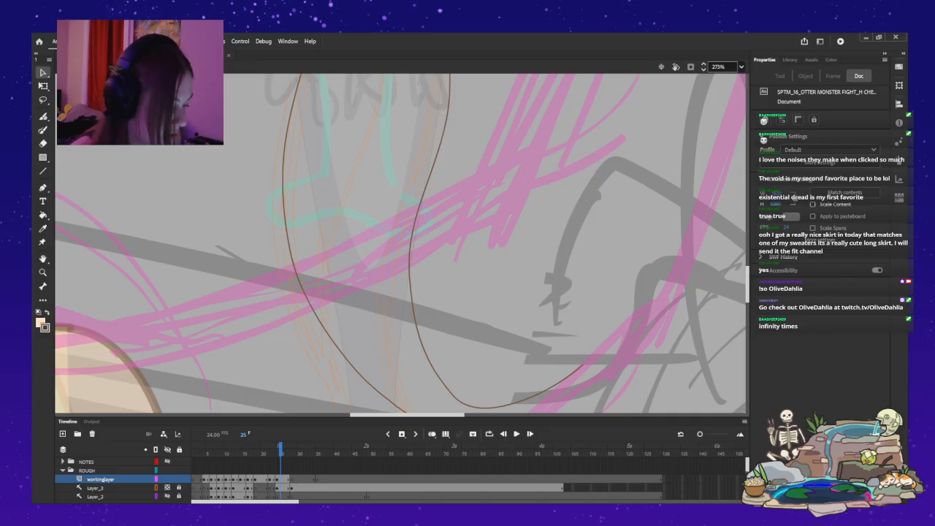
left_click_drag(410, 258, 398, 245)
left_click_drag(295, 271, 299, 271)
left_click_drag(282, 180, 286, 180)
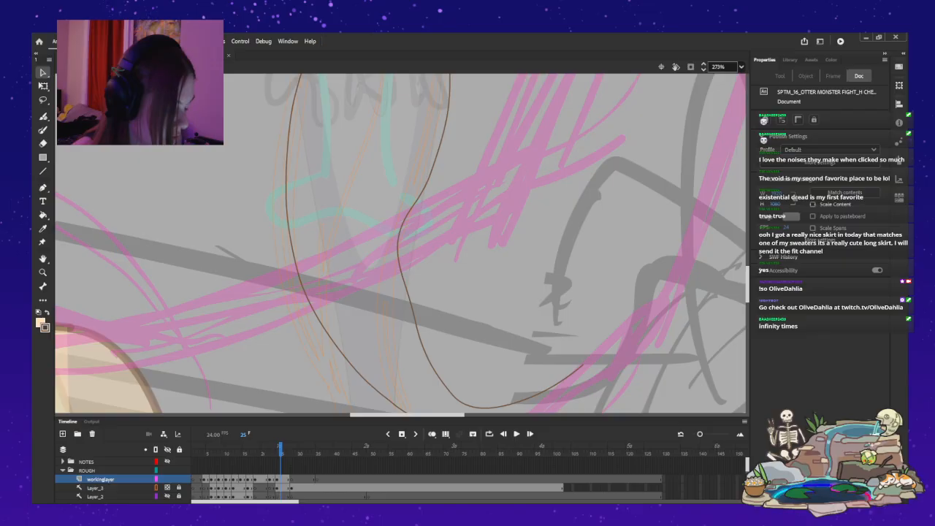
left_click_drag(412, 301, 406, 302)
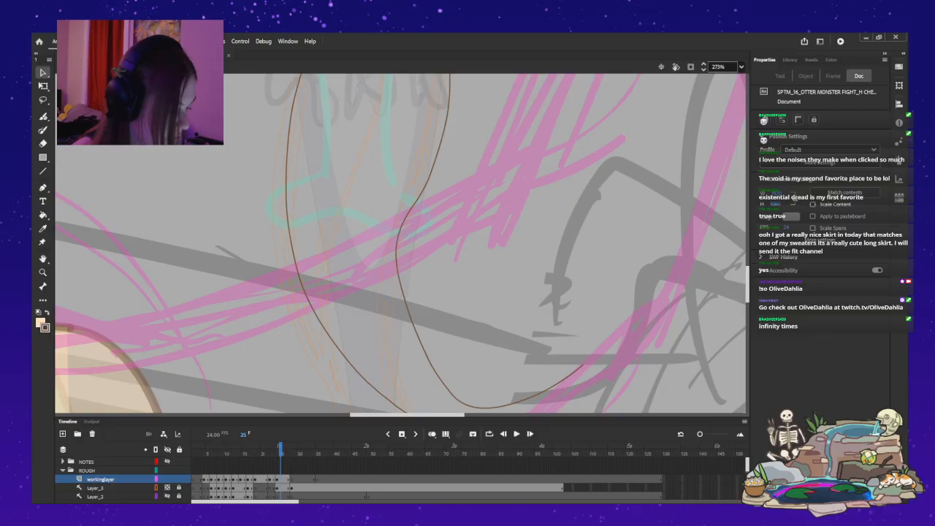
Smooth the inner body curve on frame 25 and pull its lower bend slightly up and left.
left_click_drag(422, 190, 416, 188)
left_click_drag(412, 322, 408, 323)
left_click_drag(399, 279, 402, 279)
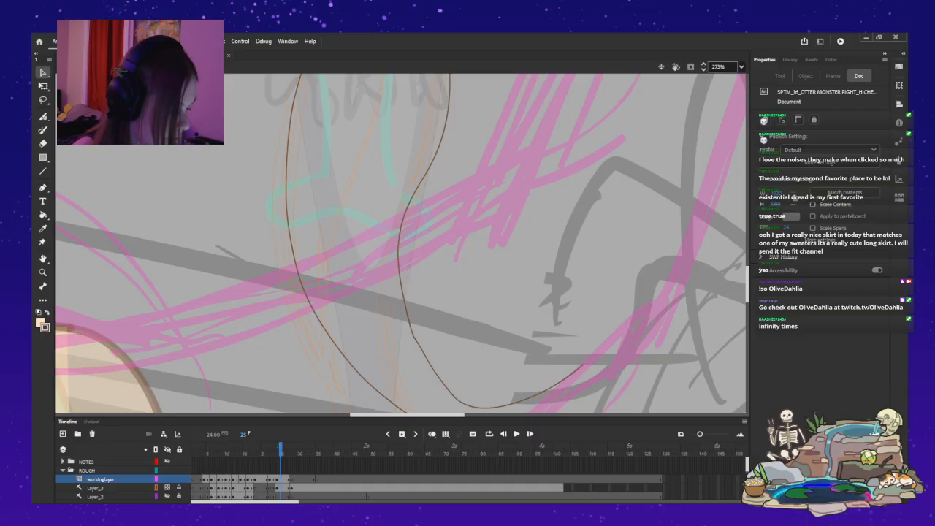
left_click_drag(434, 371, 431, 372)
scroll(400, 243, "down", 3)
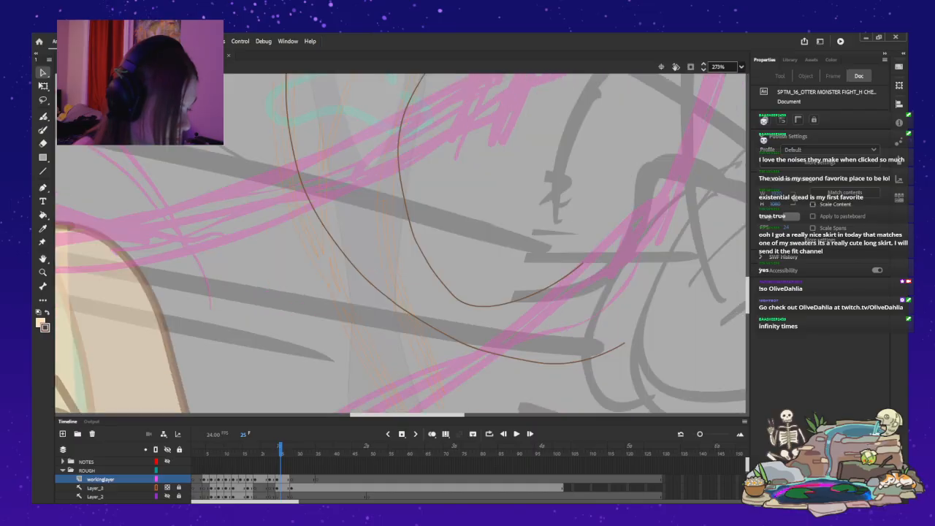
left_click_drag(479, 306, 444, 288)
key("ctrl+1")
scroll(400, 243, "up", 3)
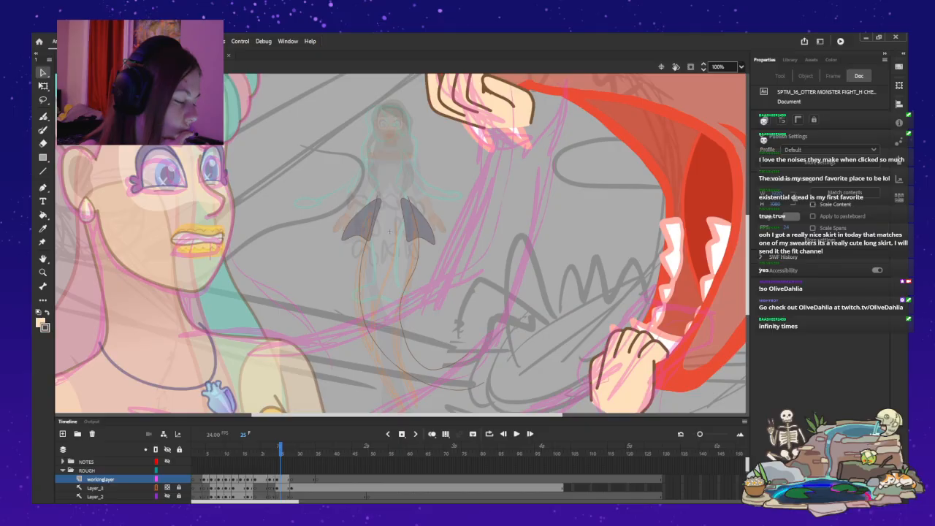
Step back through MENANA's earlier frames and forward to frame 26 to compare the poses around the reshaped body.
key("comma")
key("comma")
key("comma")
key("comma")
key("comma")
key("comma")
key("comma")
key("comma")
key("comma")
key("comma")
key("comma")
key("comma")
key("comma")
key("comma")
key("comma")
key("comma")
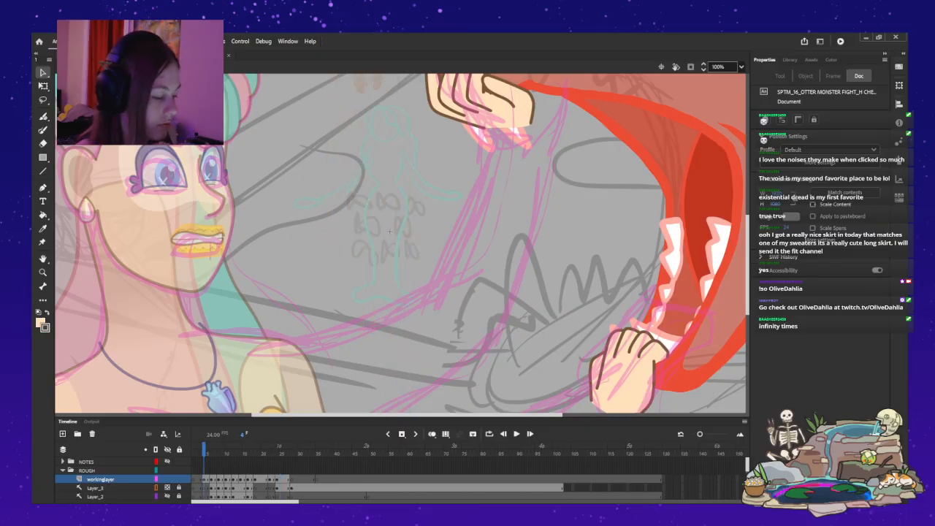
key("period")
key("period")
key("period")
key("period")
key("period")
key("period")
key("period")
key("period")
key("period")
key("period")
key("period")
key("period")
key("period")
key("period")
key("period")
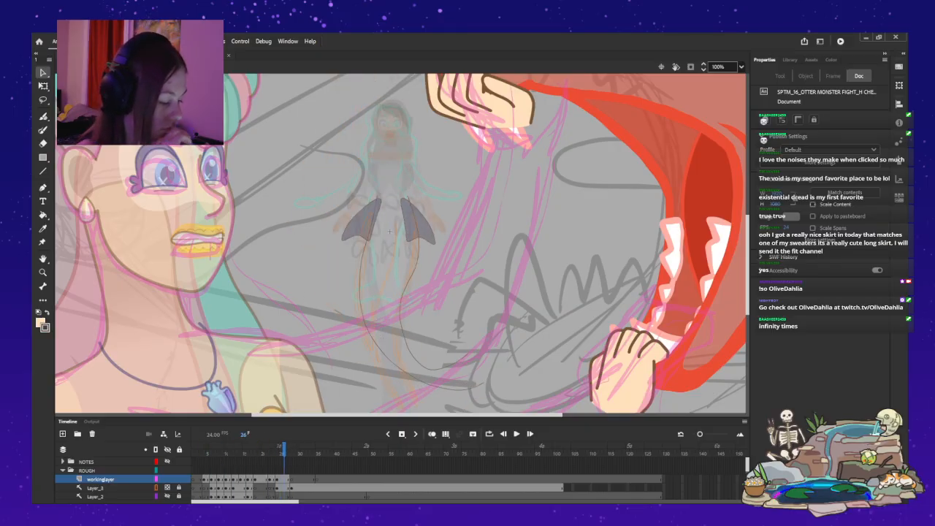
key("period")
key("period")
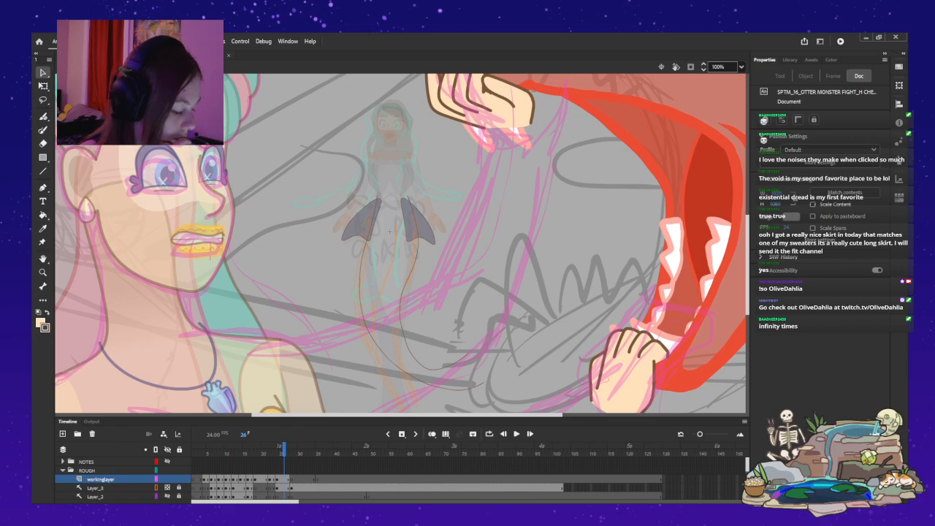
Go back to frame 1 inside the MENANA symbol and play the dive.
key("comma")
key("comma")
key("comma")
key("comma")
key("comma")
key("comma")
key("comma")
key("comma")
key("comma")
key("comma")
key("comma")
key("comma")
key("comma")
key("comma")
key("comma")
key("comma")
key("comma")
key("comma")
key("comma")
key("comma")
key("comma")
key("comma")
key("comma")
key("comma")
key("comma")
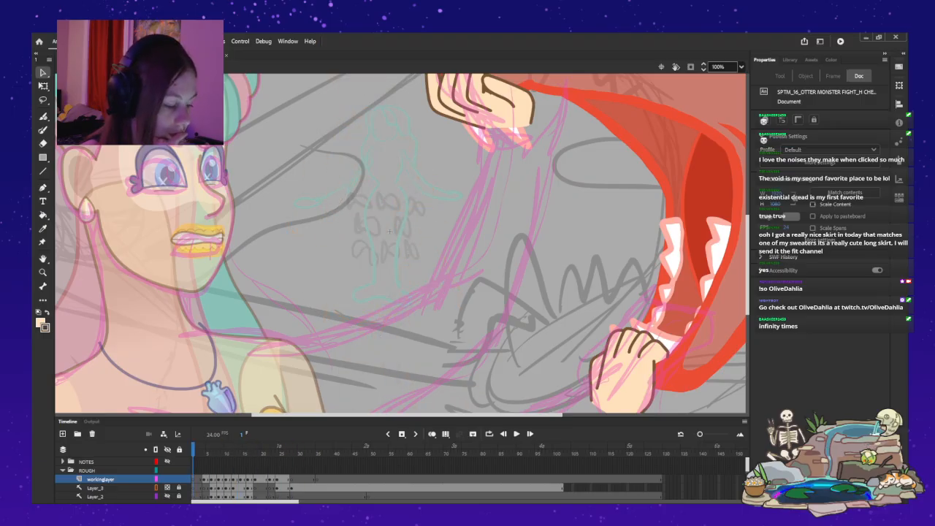
key("Return")
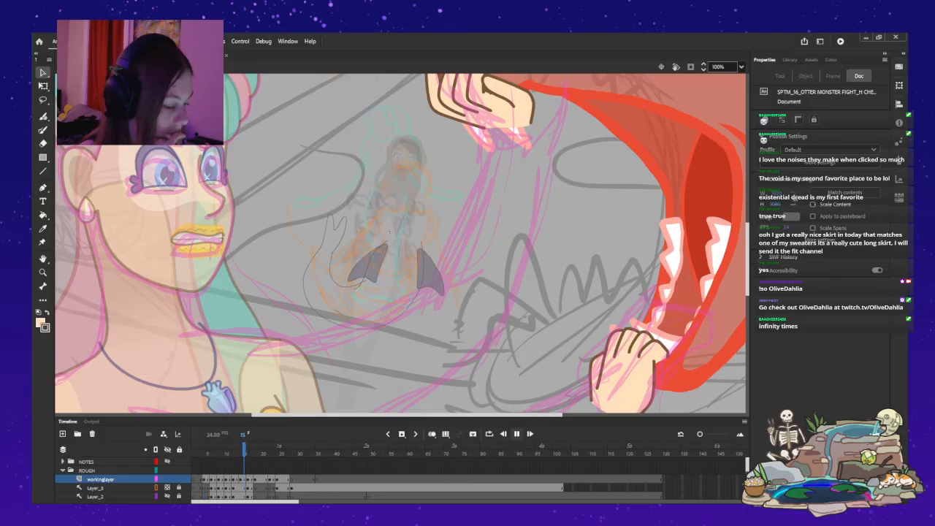
key("Return")
Leave the MENANA symbol, fit the whole stage in view, and replay shot 26 from its first frame.
key("ctrl+e")
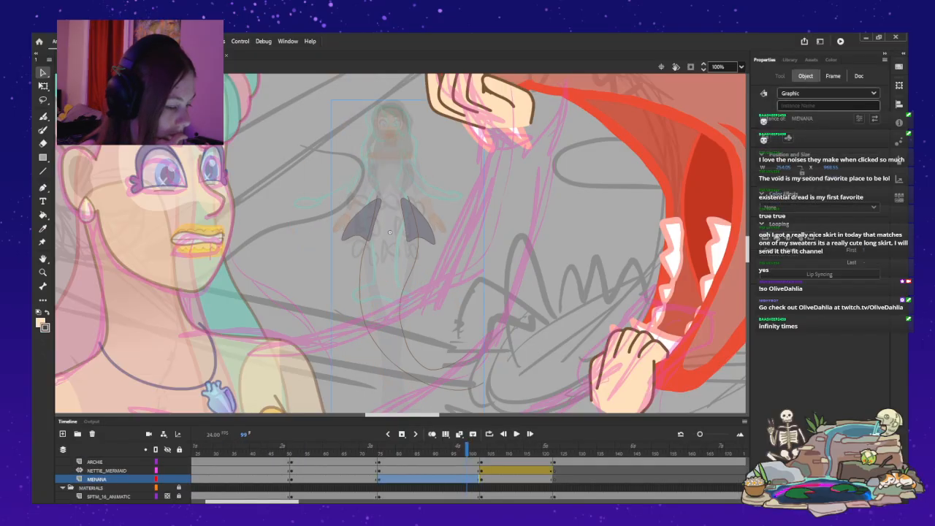
key("ctrl+2")
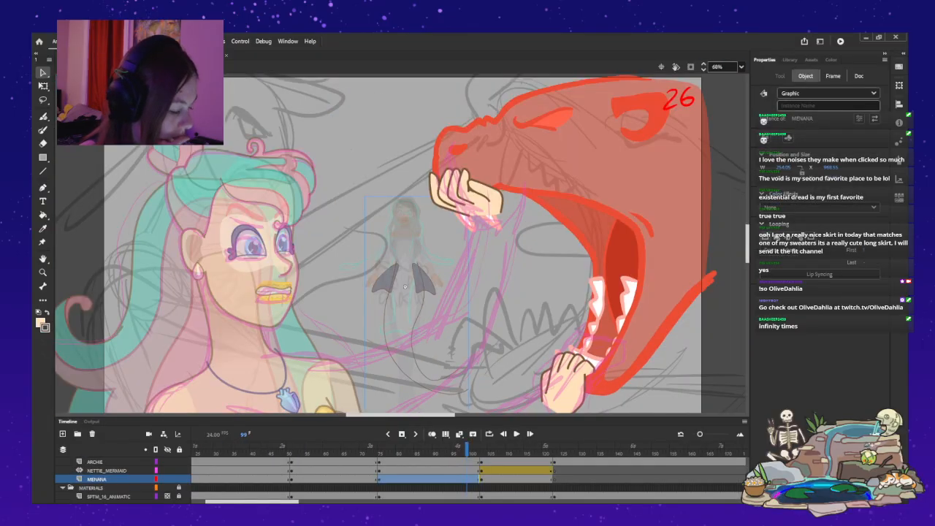
left_click(379, 462)
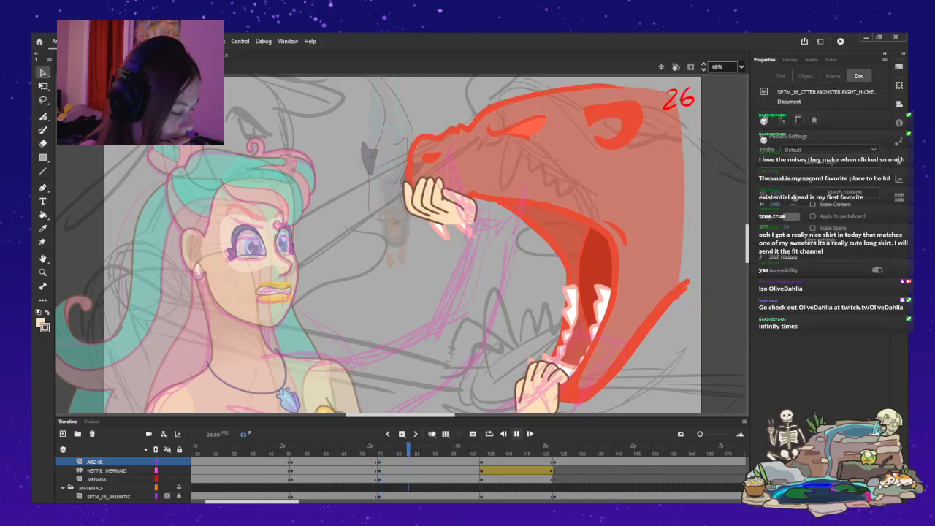
key("Return")
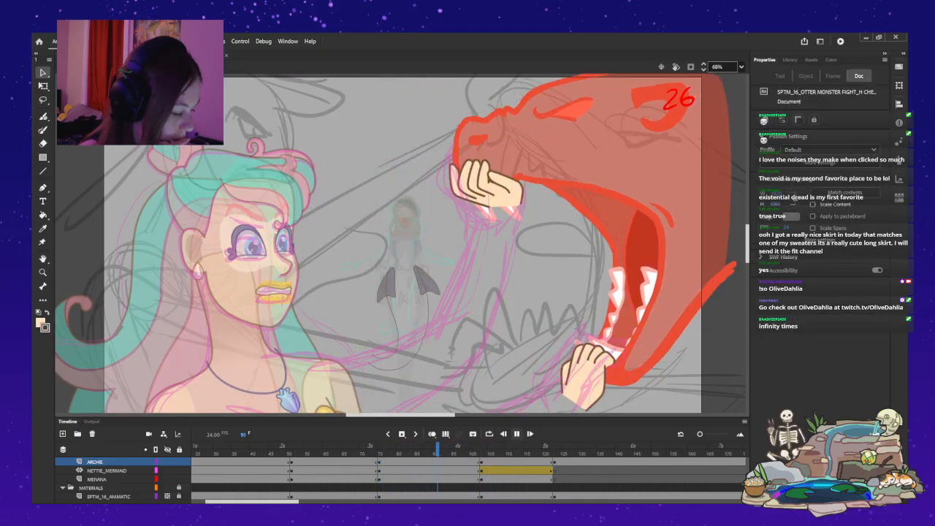
key("Return")
left_click(379, 461)
key("period")
key("period")
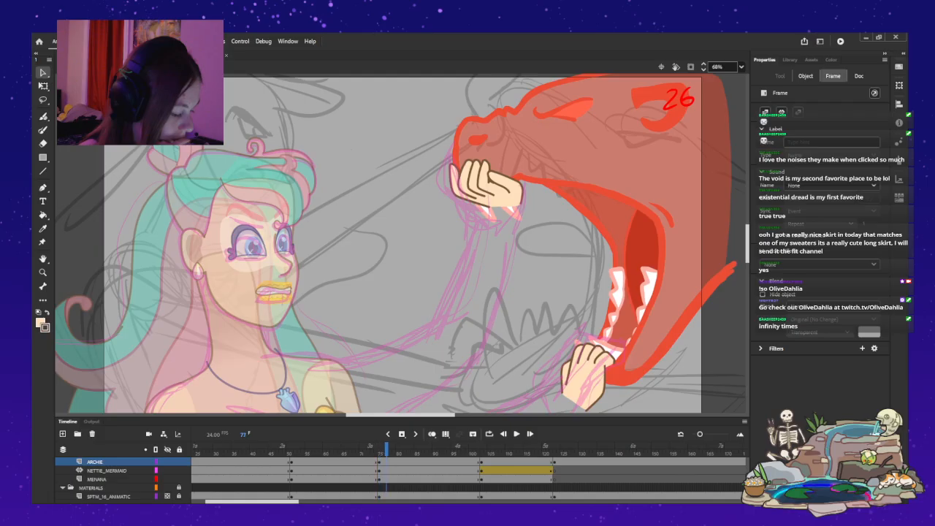
Open the symbol at the purple monster sketch on frame 115 of shot 28 and scrub through its frames from 80 to 94.
mouse_move(386, 449)
left_mouse_down()
mouse_move(376, 449)
mouse_move(558, 449)
mouse_move(489, 449)
mouse_move(525, 449)
left_mouse_up()
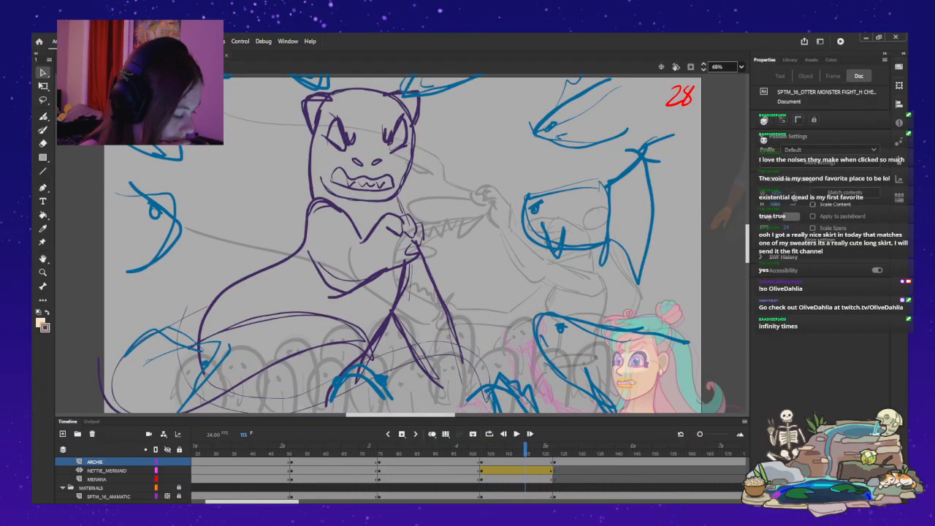
double_click(400, 281)
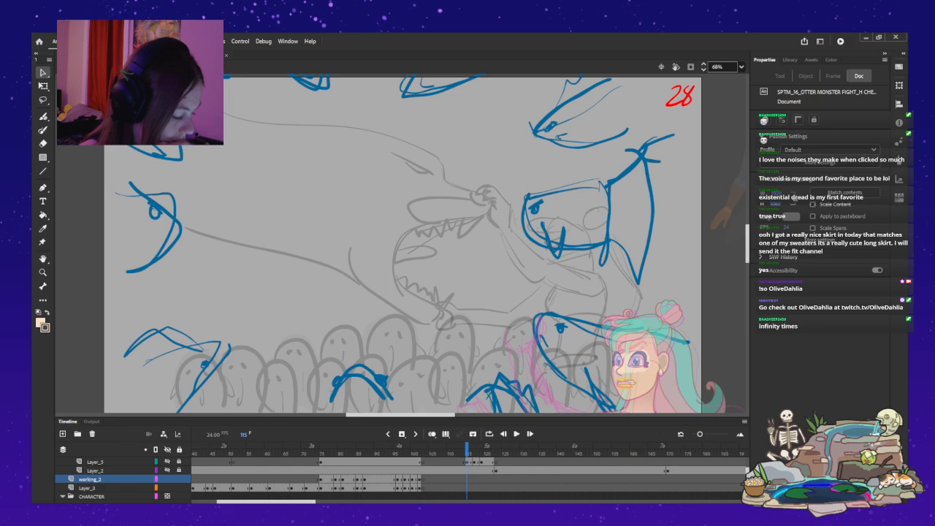
left_click_drag(463, 449, 339, 449)
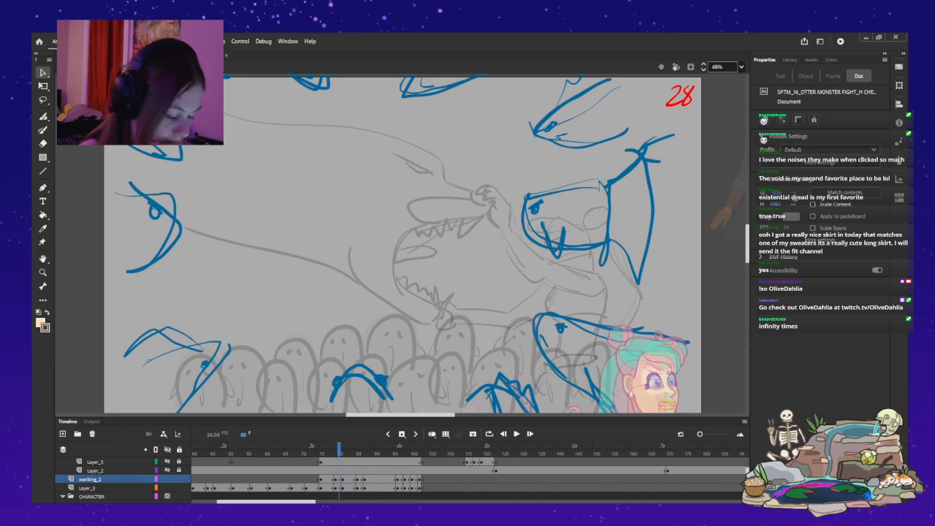
scroll(338, 475, "up", 1)
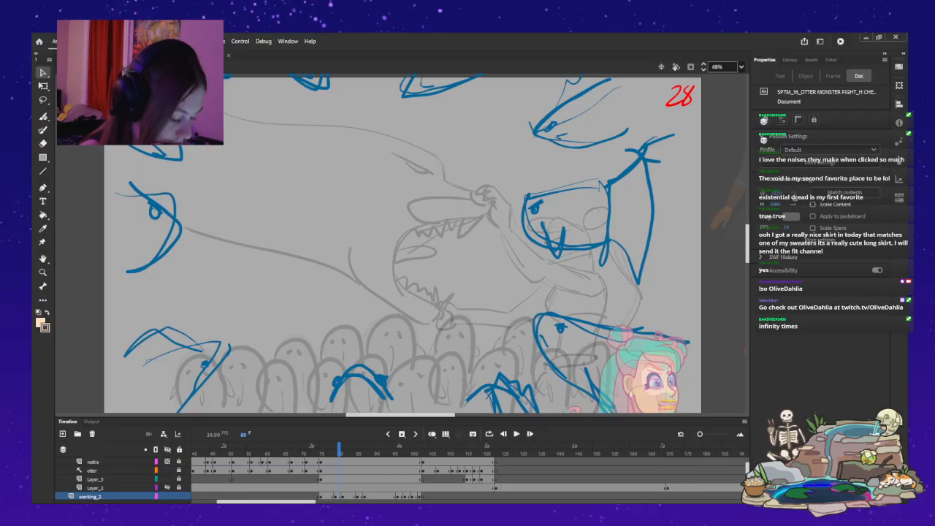
mouse_move(339, 450)
left_mouse_down()
mouse_move(317, 450)
mouse_move(360, 449)
left_mouse_up()
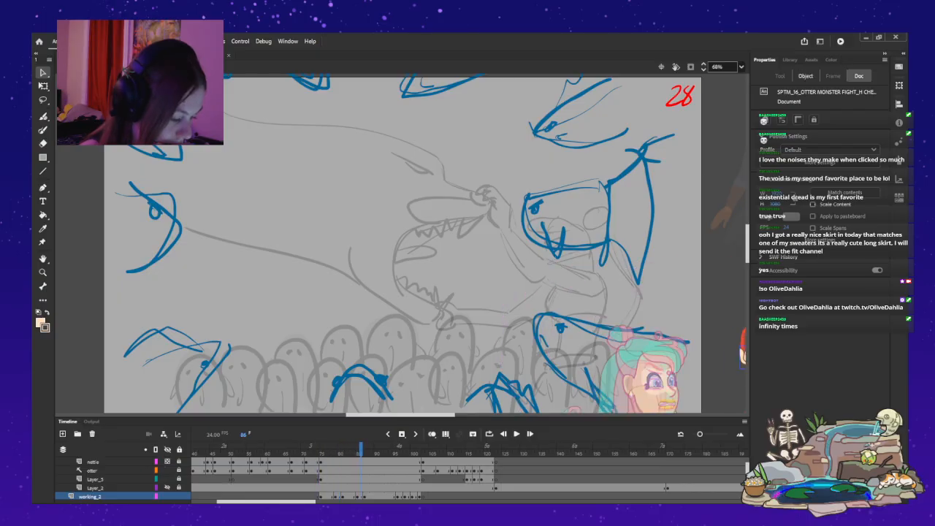
left_click_drag(360, 450, 368, 450)
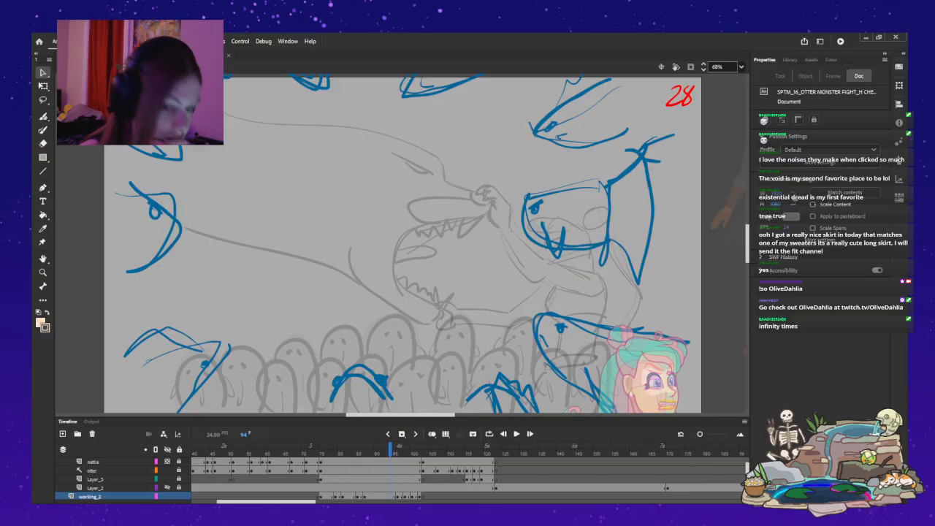
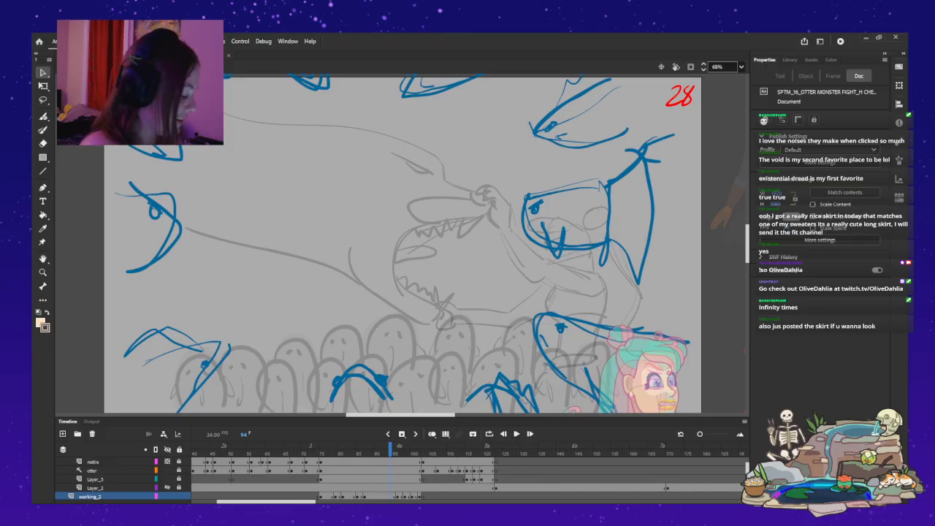
Play the purple monster sketch from frame 94 and step back and forth through the frames up to 121.
key("Return")
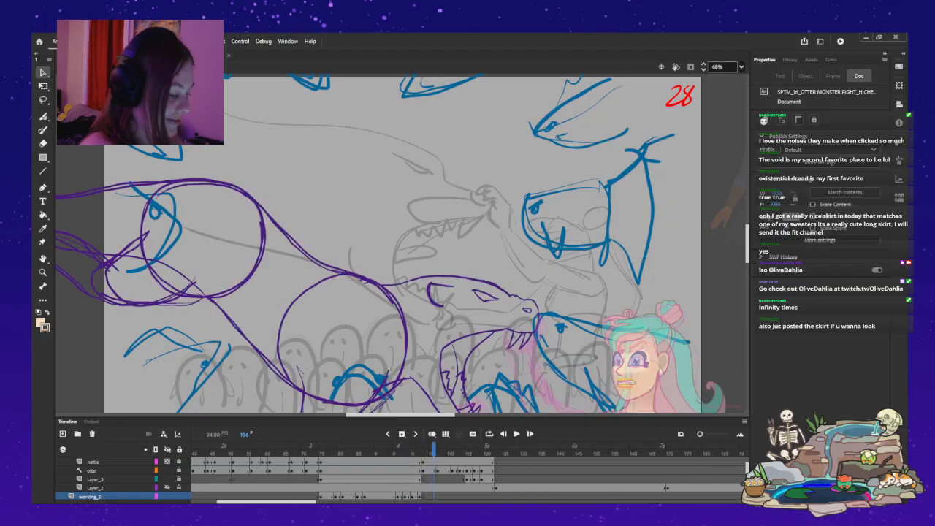
key("comma")
key("comma")
key("comma")
key("comma")
key("period")
key("period")
key("period")
key("period")
key("period")
key("period")
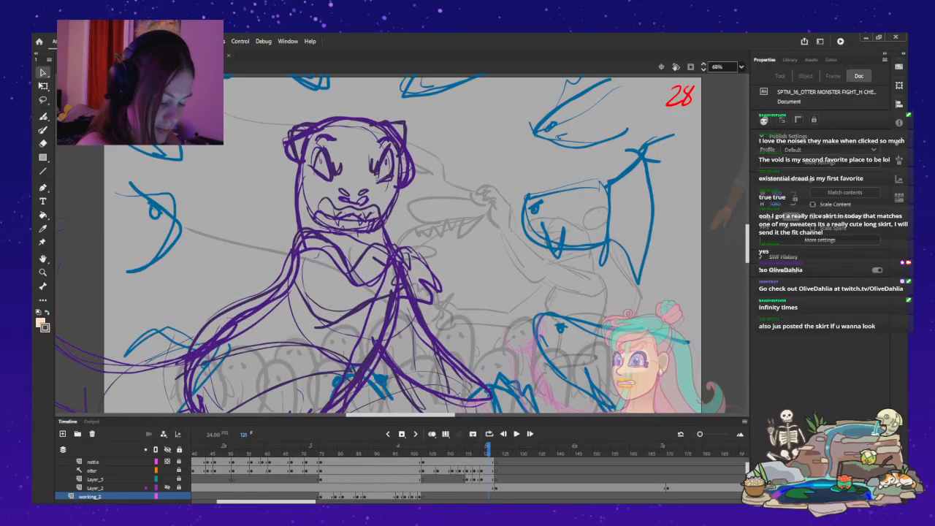
Compare the monster drawings at frames 121 and 122 by switching Layer_5's visibility, leaving Layer_5 hidden.
left_click(167, 479)
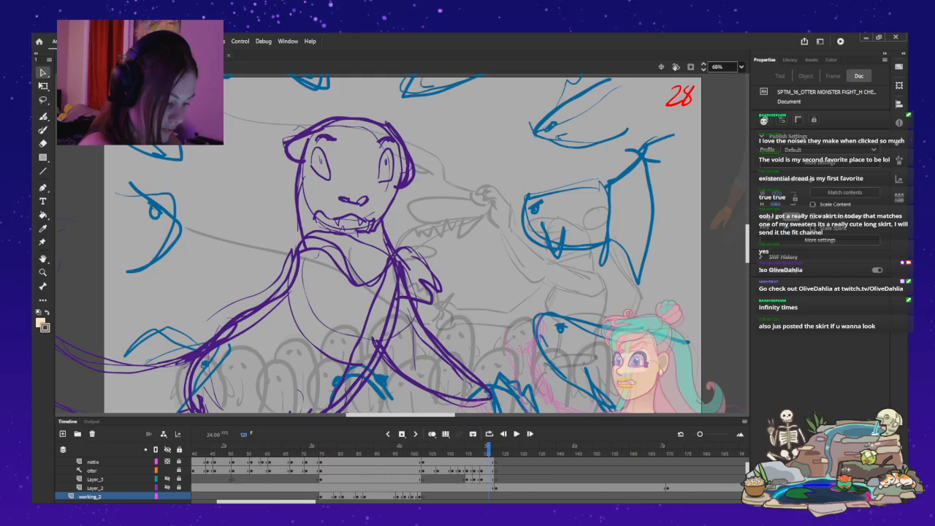
left_click(167, 479)
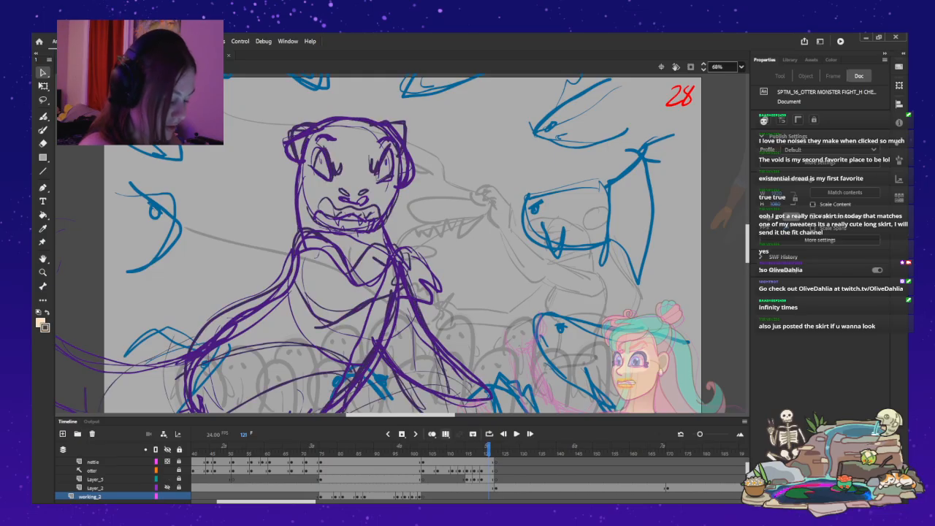
left_click(167, 488)
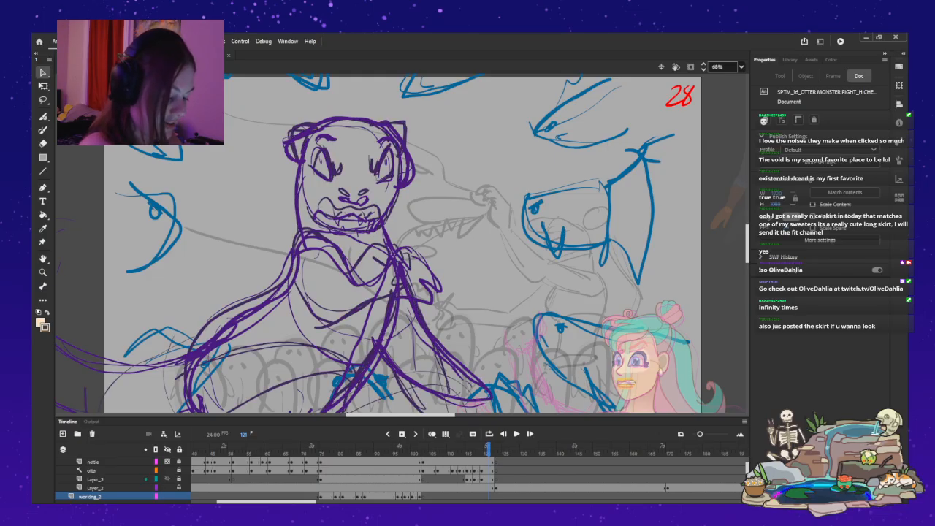
left_click(167, 479)
mouse_move(489, 448)
left_mouse_down()
mouse_move(444, 448)
mouse_move(493, 448)
left_mouse_up()
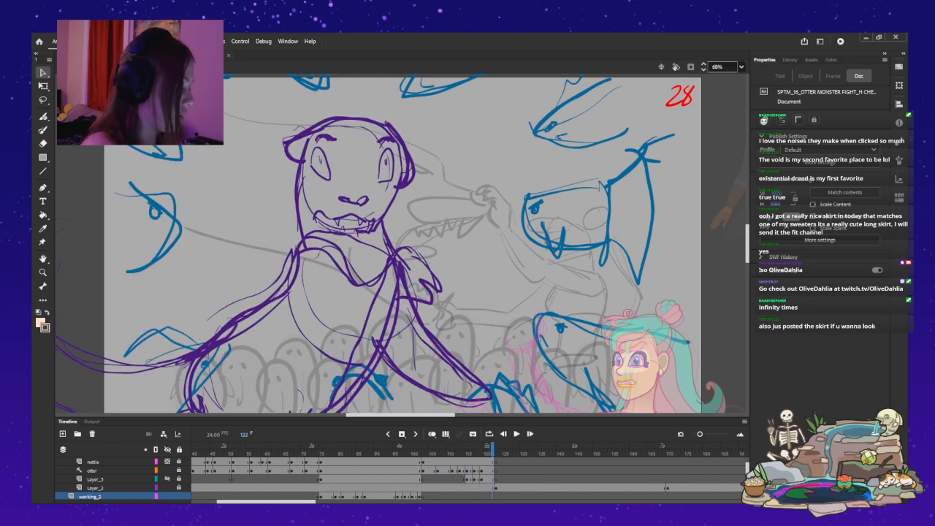
key("ctrl+2")
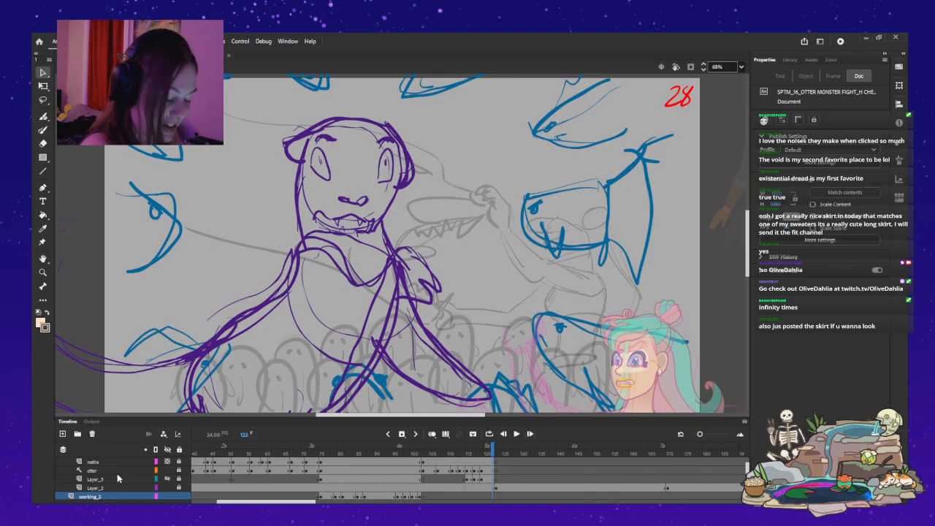
Return to shot 28's main timeline near frame 118 and reopen the purple monster's symbol with only its Layer_5 drawing showing.
left_click(92, 469)
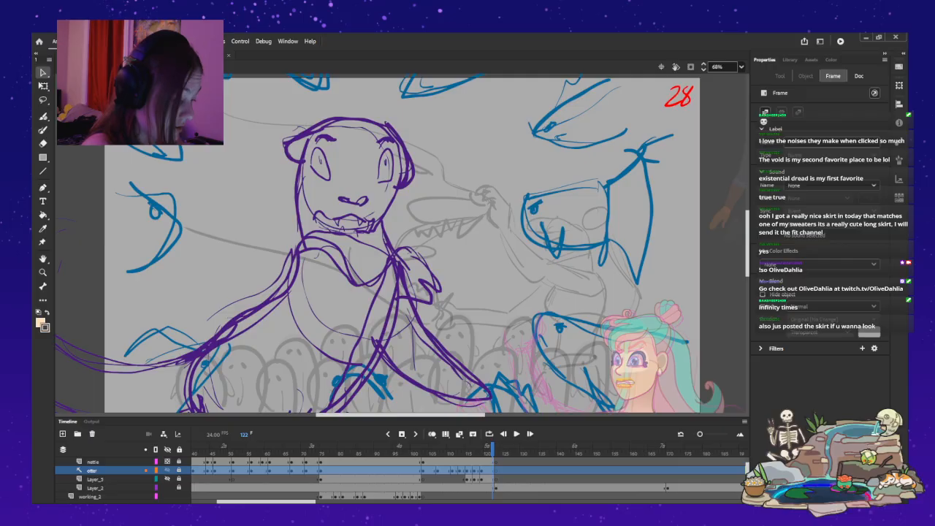
mouse_move(492, 449)
left_mouse_down()
mouse_move(449, 449)
mouse_move(489, 450)
mouse_move(456, 449)
mouse_move(478, 449)
left_mouse_up()
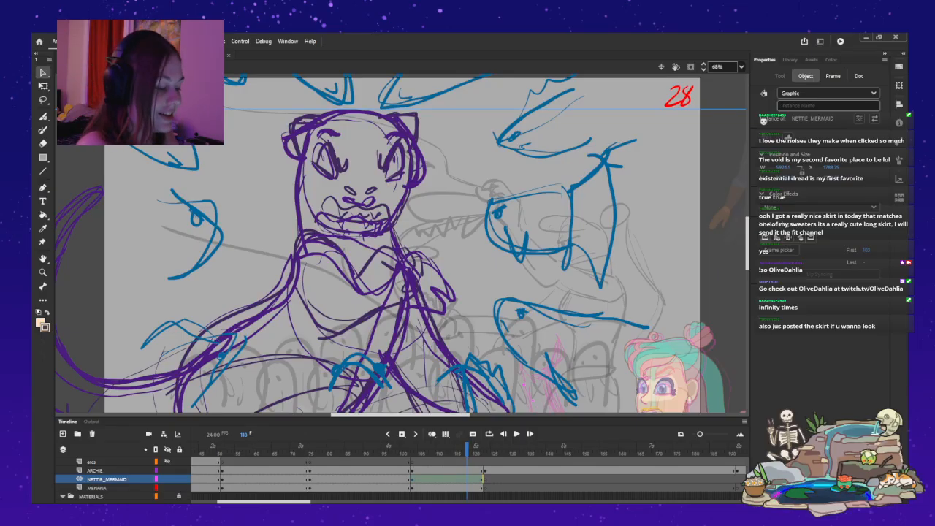
mouse_move(467, 450)
left_mouse_down()
mouse_move(411, 450)
mouse_move(471, 450)
mouse_move(444, 450)
mouse_move(462, 450)
left_mouse_up()
left_click(400, 288)
double_click(400, 289)
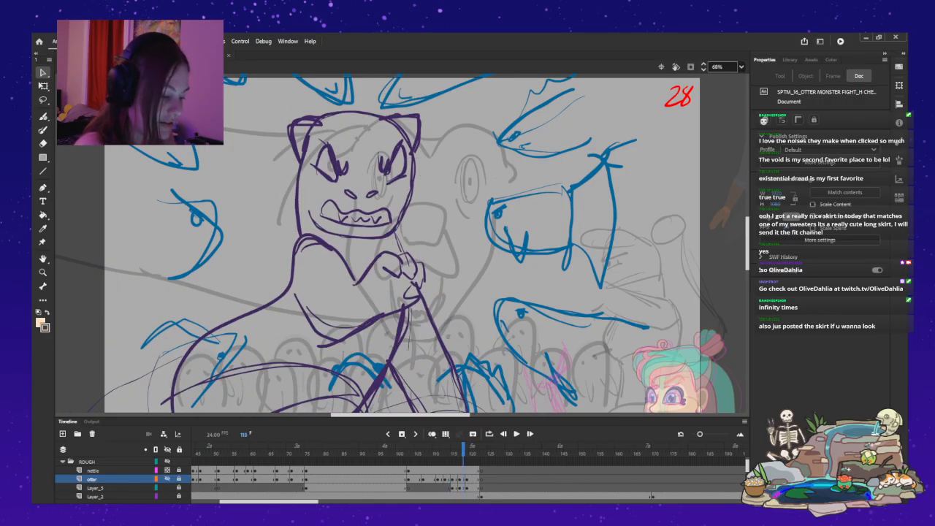
Scrub the monster's Layer_5 drawings between frames 121 and 115, finishing on frame 115.
mouse_move(462, 450)
left_mouse_down()
mouse_move(409, 450)
mouse_move(472, 450)
left_mouse_up()
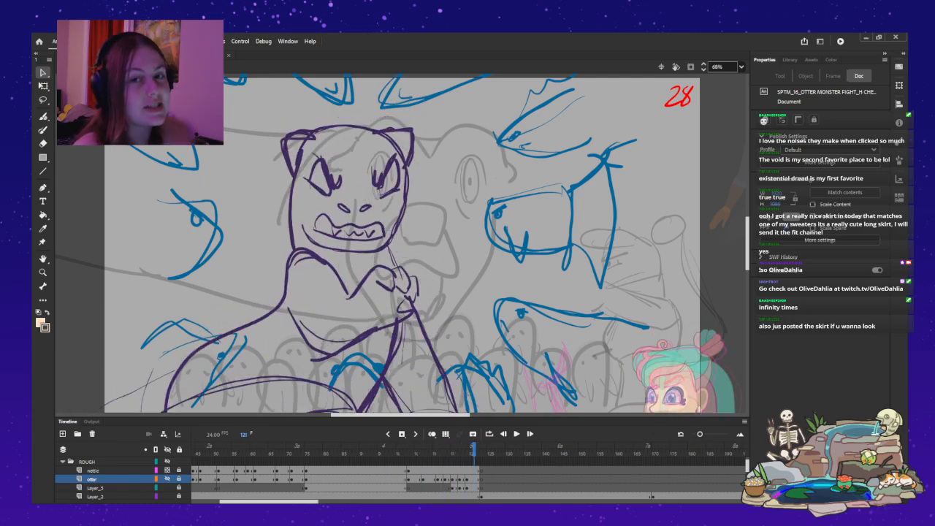
mouse_move(473, 450)
left_mouse_down()
mouse_move(452, 450)
mouse_move(463, 450)
left_mouse_up()
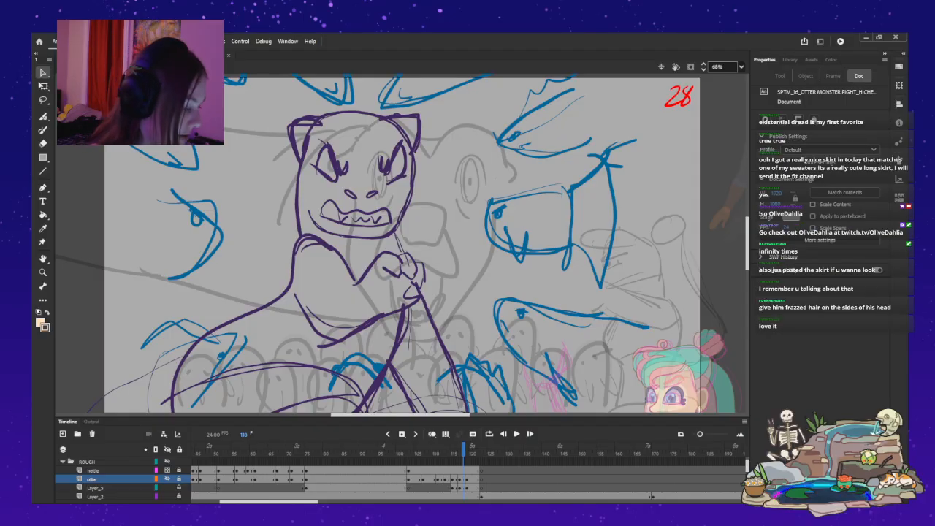
mouse_move(463, 449)
left_mouse_down()
mouse_move(427, 449)
mouse_move(488, 450)
mouse_move(442, 449)
mouse_move(453, 449)
left_mouse_up()
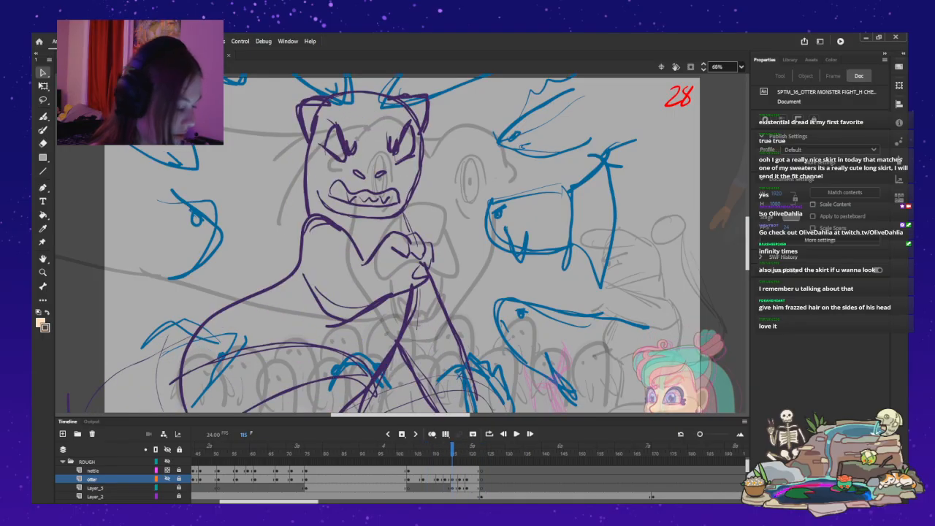
Sample the monster's dark purple line colour and activate the Fluid Brush.
key("i")
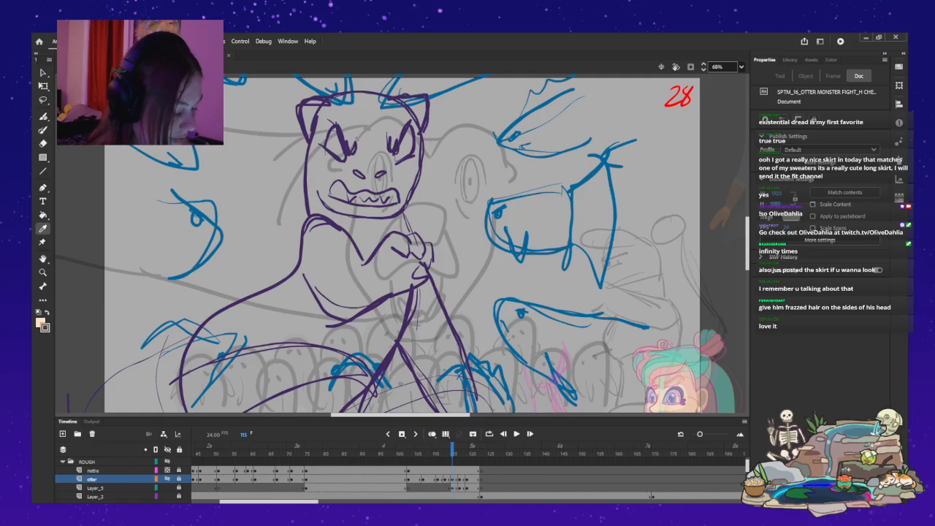
left_click(301, 248)
left_click(43, 116)
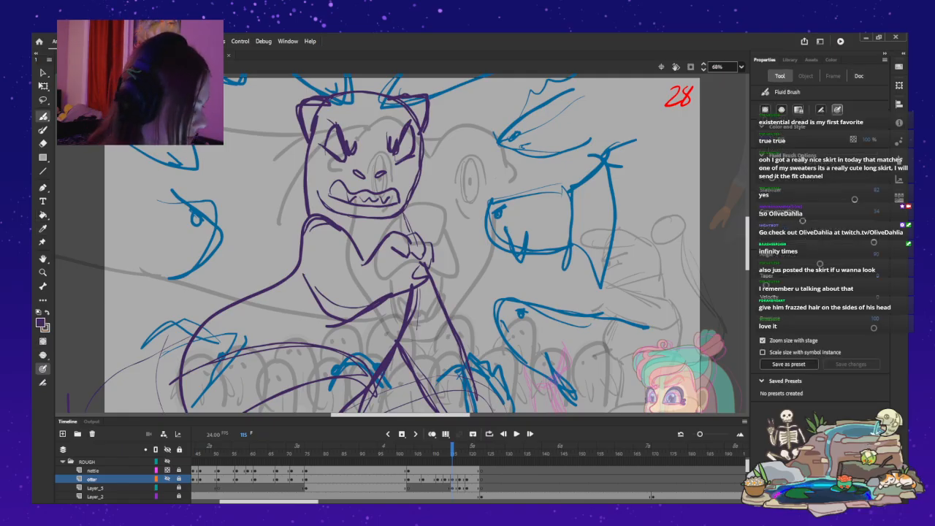
mouse_move(400, 415)
left_mouse_down()
mouse_move(485, 415)
mouse_move(371, 414)
mouse_move(394, 415)
left_mouse_up()
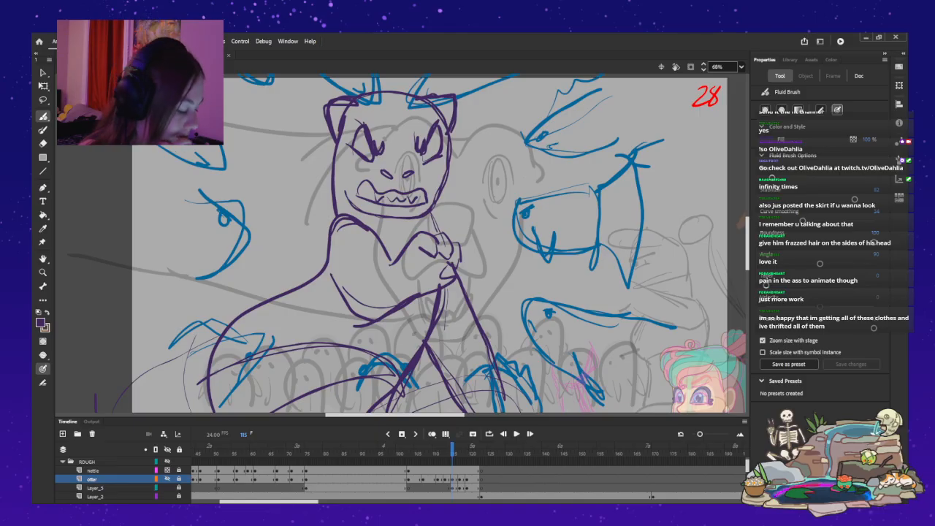
Compare the rough otter layer with the Layer_5 monster drawing at frame 115.
key("period")
key("comma")
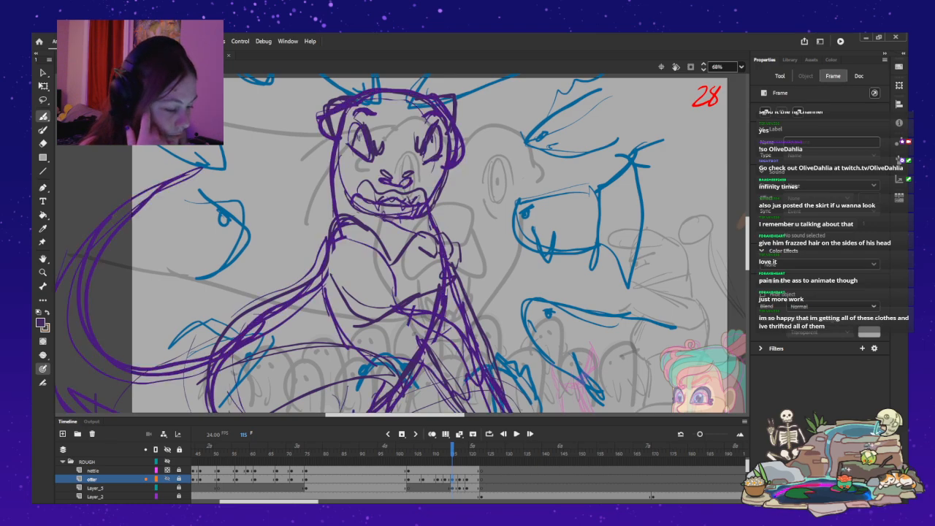
key(".")
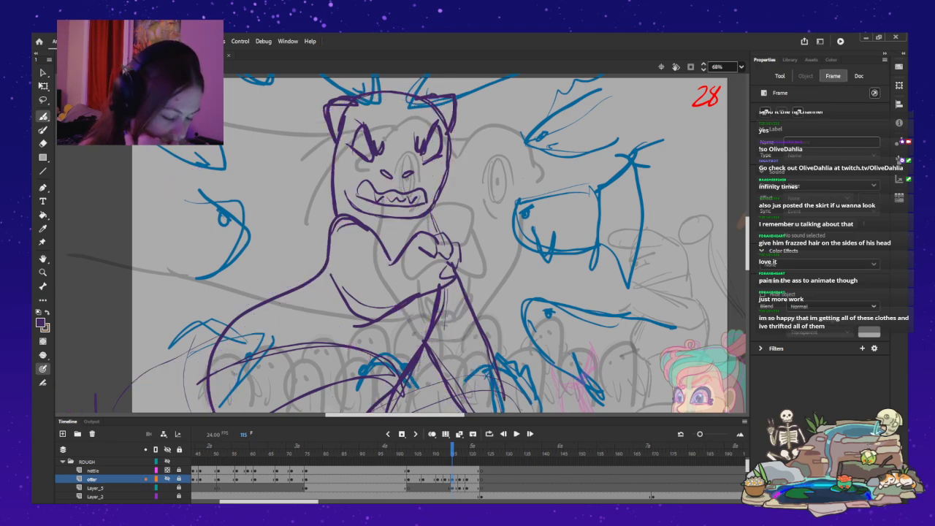
key(".")
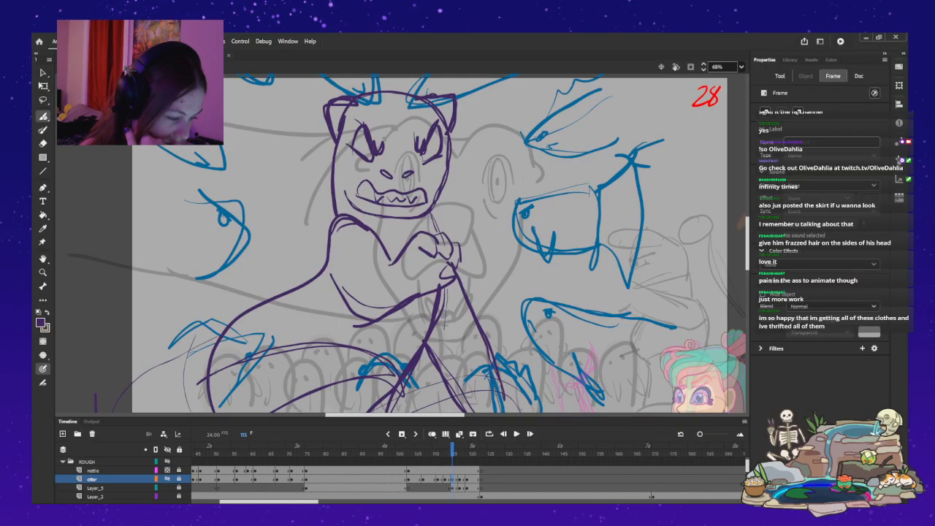
Unlock Layer_5 and select it at frame 115 for editing the monster's head.
scroll(407, 246, "up", 3)
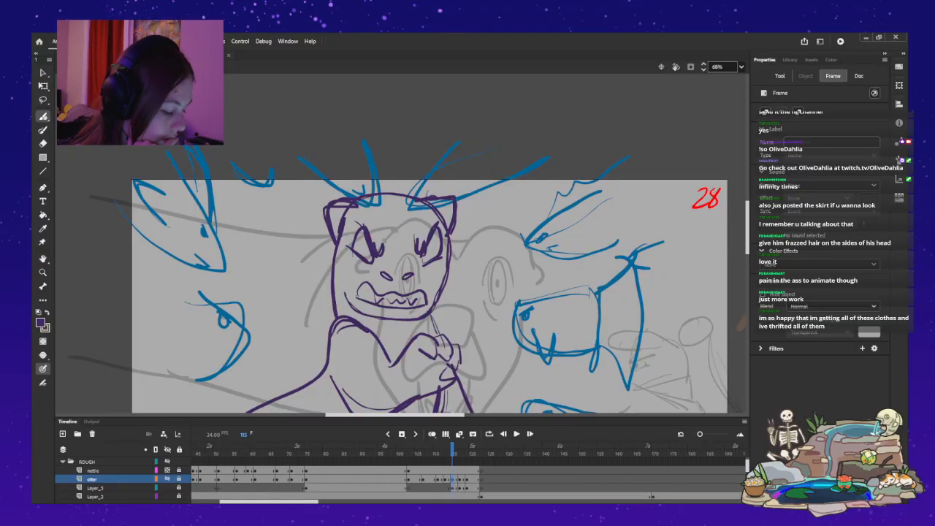
left_click(167, 488)
left_click(168, 488)
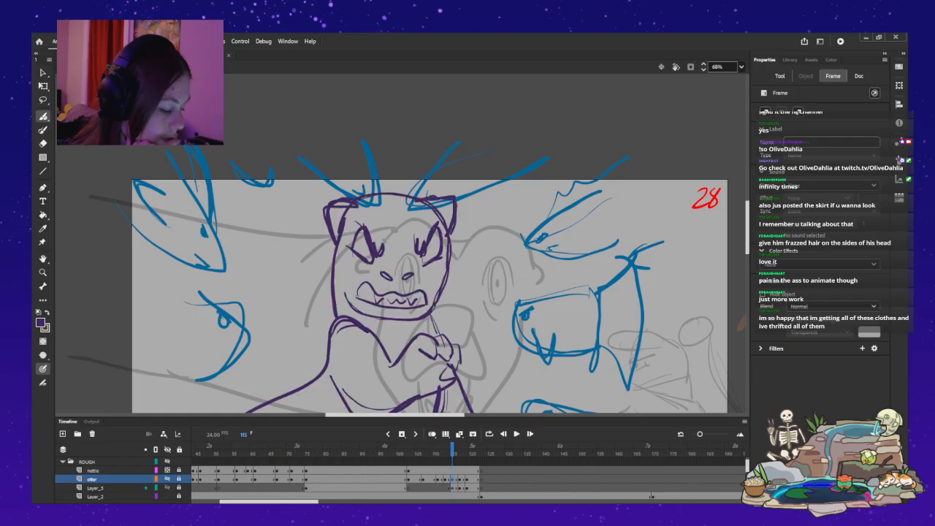
left_click(167, 488)
left_click(168, 488)
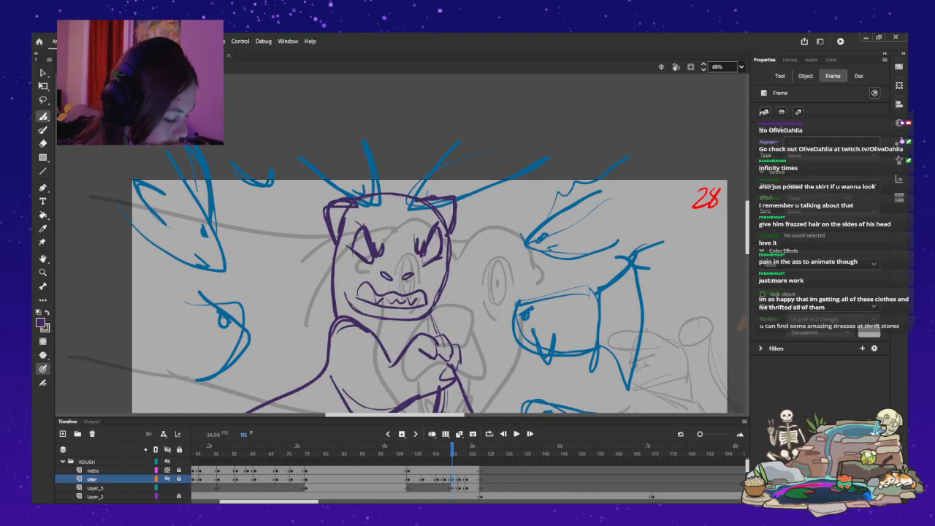
left_click(95, 488)
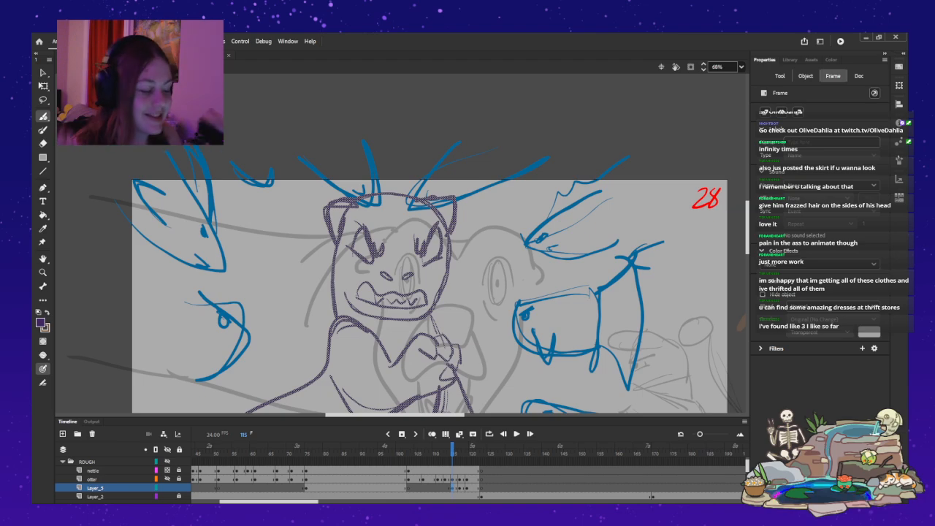
Try erasing both pointed ears from the monster's head on Layer_5 at frame 115.
mouse_move(451, 195)
left_mouse_down()
mouse_move(425, 191)
mouse_move(458, 235)
mouse_move(463, 197)
left_mouse_up()
mouse_move(340, 189)
left_mouse_down()
mouse_move(349, 197)
mouse_move(324, 246)
left_mouse_up()
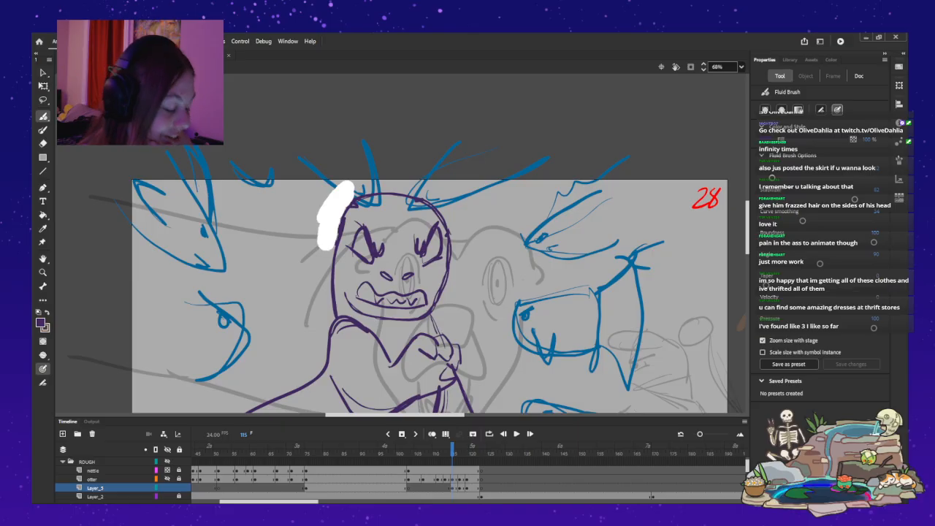
key("ctrl+z")
scroll(407, 272, "down", 3)
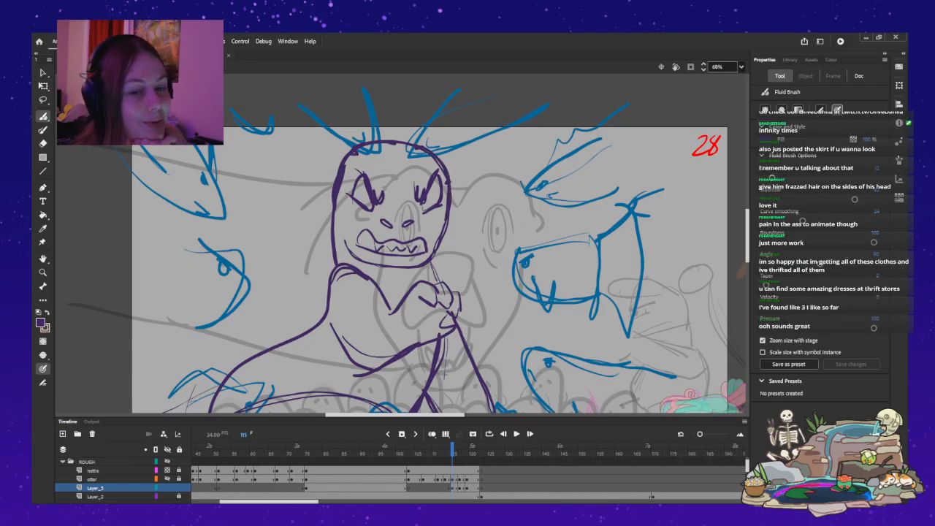
Try sketching a larger new ear on the side of the monster's head at frame 115, then undo the ear changes.
mouse_move(323, 184)
left_mouse_down()
mouse_move(349, 147)
mouse_move(320, 153)
mouse_move(332, 205)
mouse_move(352, 148)
left_mouse_up()
key("ctrl+z")
key("ctrl+z")
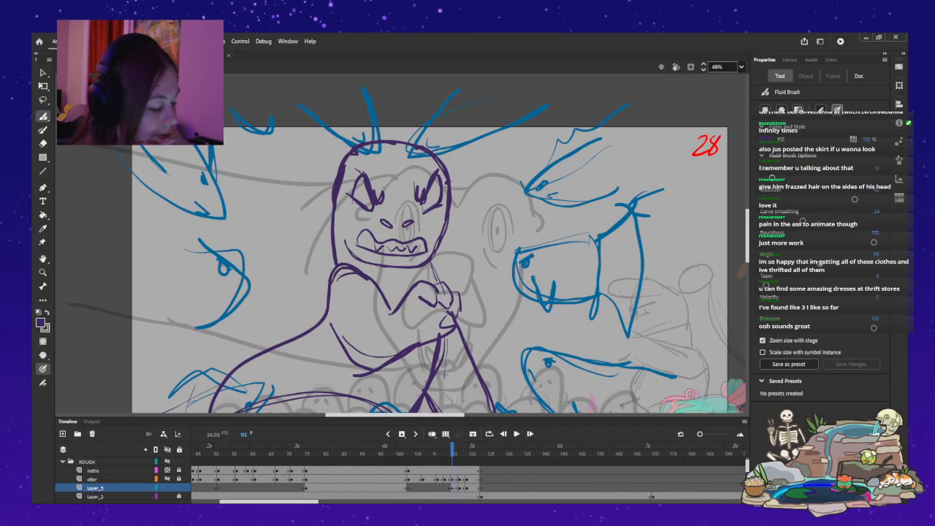
left_click(452, 488)
mouse_move(355, 150)
left_mouse_down()
mouse_move(320, 188)
mouse_move(326, 148)
mouse_move(353, 144)
left_mouse_up()
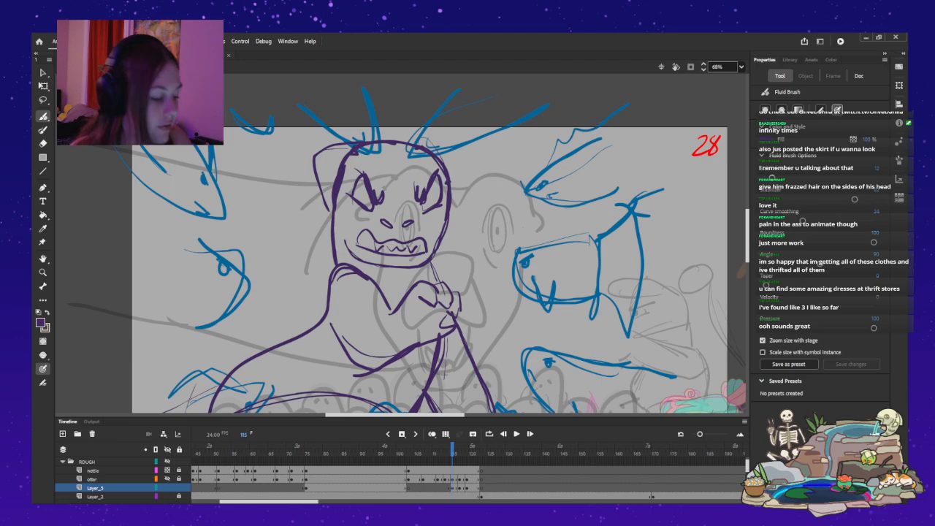
key("ctrl+z")
mouse_move(338, 173)
left_mouse_down()
mouse_move(341, 132)
mouse_move(373, 145)
mouse_move(338, 177)
mouse_move(313, 176)
mouse_move(333, 191)
left_mouse_up()
key("ctrl+a")
key("ctrl+z")
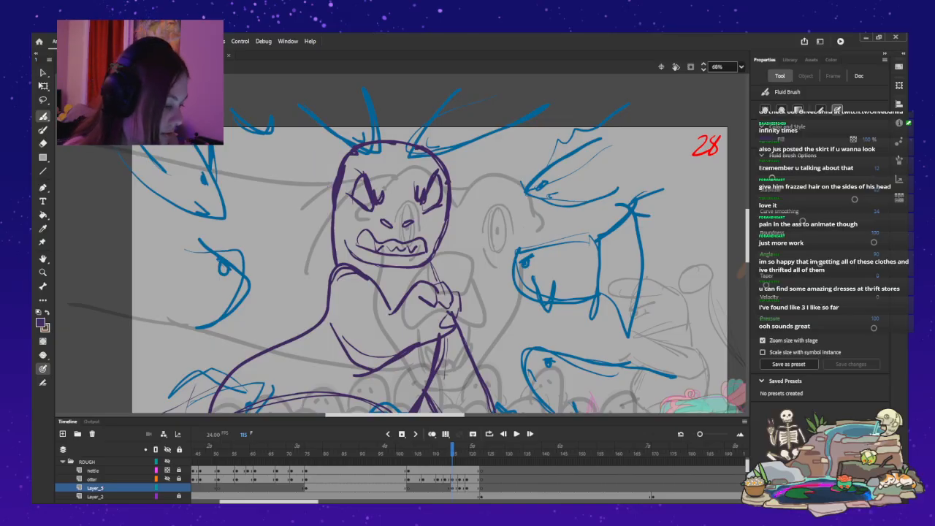
key("ctrl+z")
Advance Layer_5 to frame 122 and erase both pointed ears from the monster's head.
left_click(95, 488)
key("period")
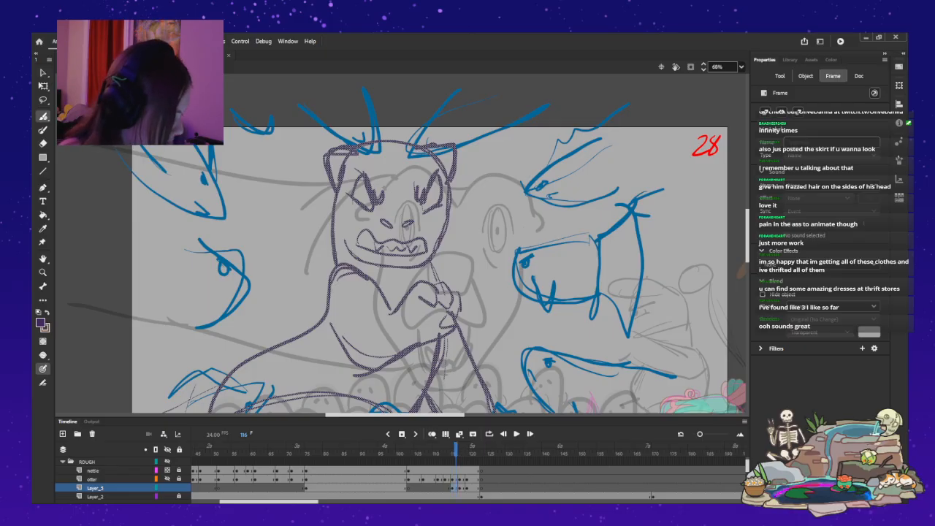
key("period")
key("period")
key("period")
key("period")
key("period")
key("period")
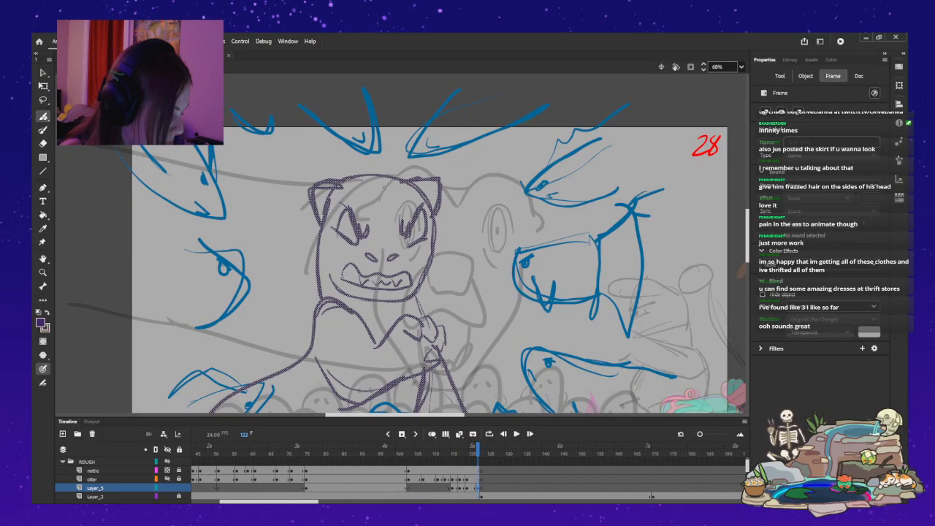
scroll(409, 241, "down", 3)
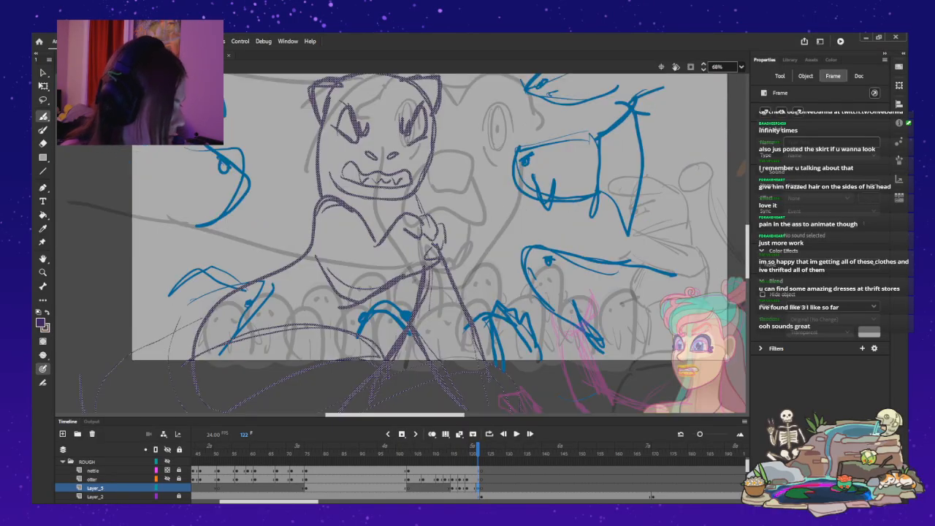
scroll(438, 241, "up", 3)
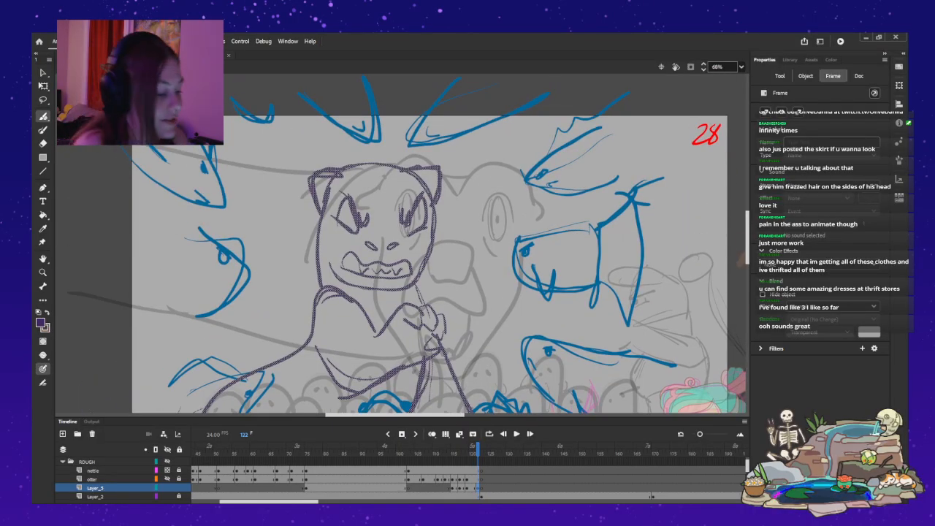
mouse_move(435, 160)
left_mouse_down()
mouse_move(444, 204)
mouse_move(409, 157)
left_mouse_up()
mouse_move(333, 155)
left_mouse_down()
mouse_move(314, 182)
mouse_move(333, 158)
mouse_move(337, 179)
mouse_move(303, 209)
mouse_move(316, 216)
mouse_move(334, 152)
left_mouse_up()
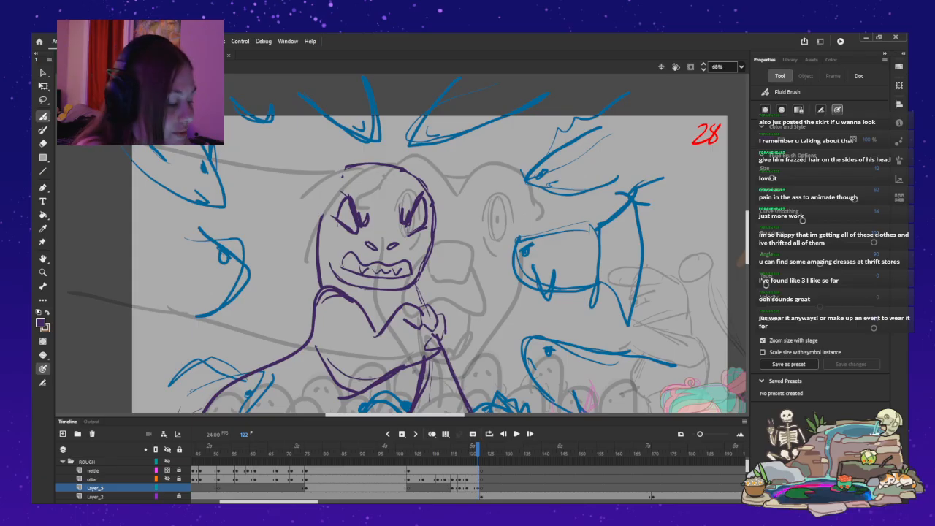
Try drawing the monster's crown with small pointed ears on top at frame 122, then undo the strokes.
mouse_move(336, 181)
left_mouse_down()
mouse_move(322, 211)
mouse_move(367, 165)
mouse_move(432, 183)
mouse_move(431, 167)
left_mouse_up()
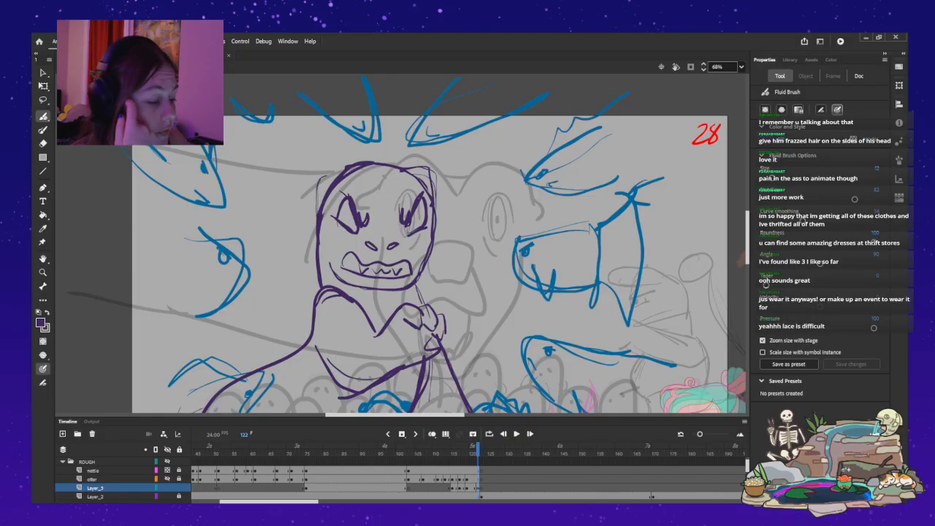
left_click_drag(322, 164, 314, 232)
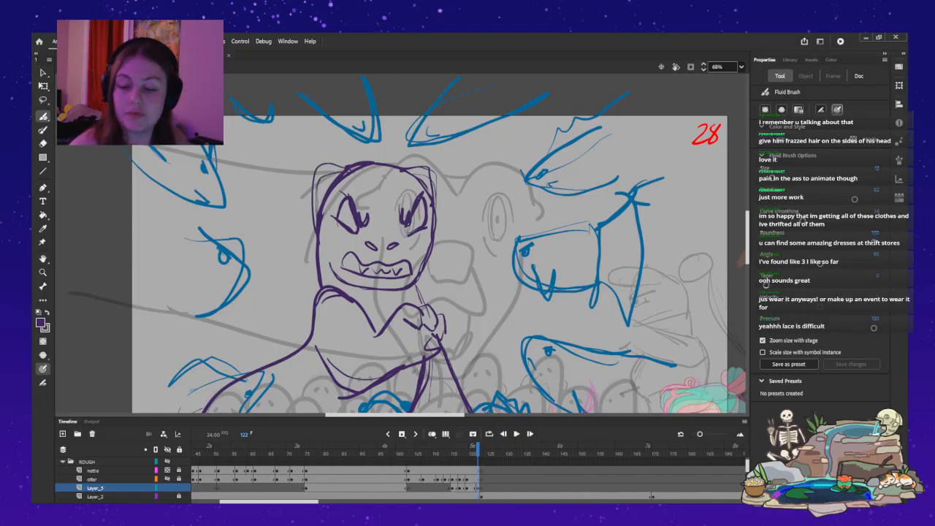
key("ctrl+z")
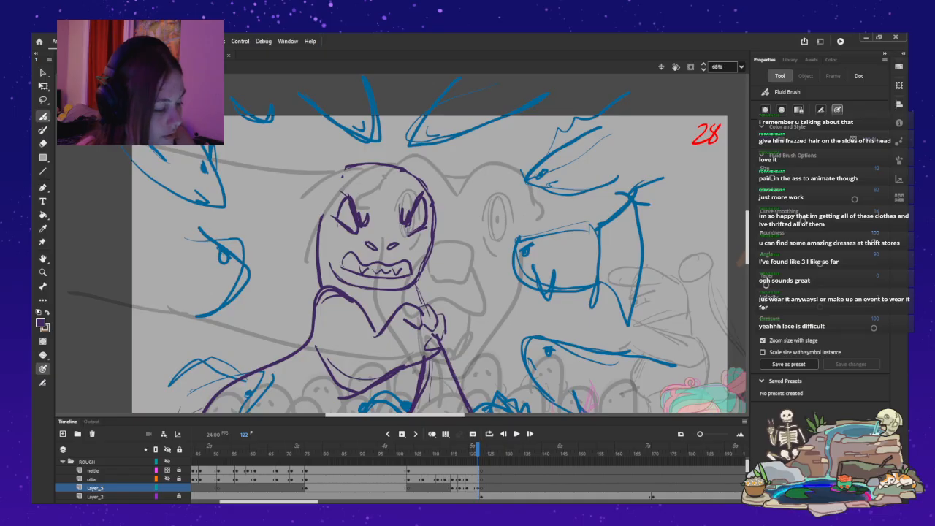
Redraw the missing crown and side contour of the monster's rounded head on Layer_5 at frame 122.
left_click_drag(337, 172, 315, 241)
left_click_drag(342, 173, 370, 162)
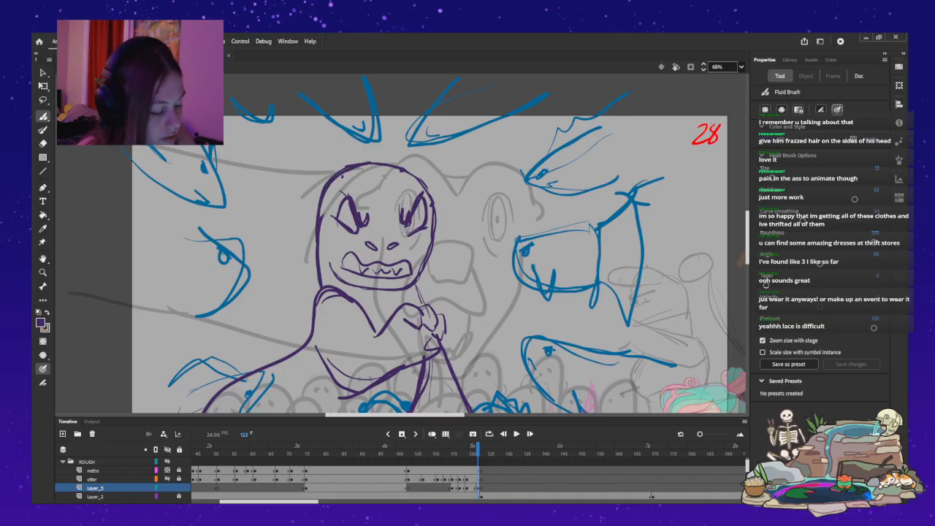
Try sketching ears swept back along both sides of the monster's head at frame 122, then undo them.
left_click_drag(317, 192, 298, 219)
left_click_drag(320, 183, 293, 239)
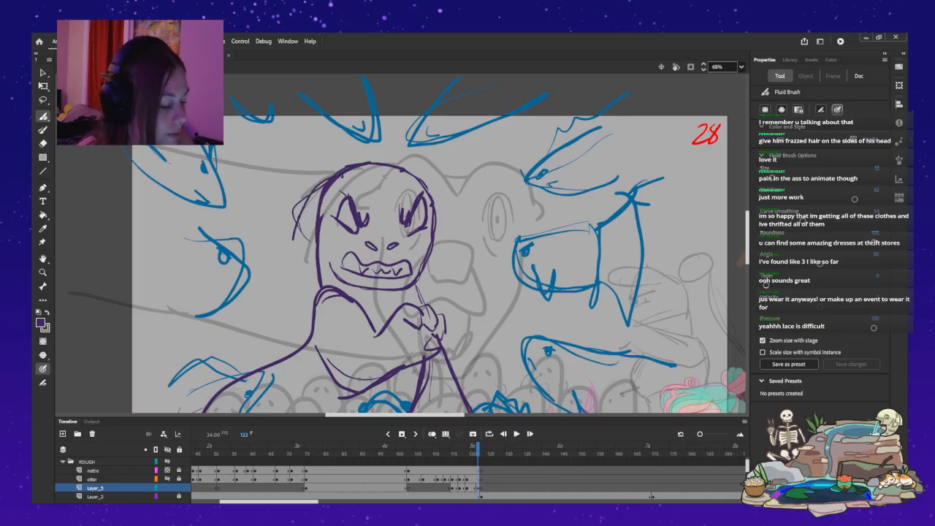
left_click_drag(435, 203, 444, 243)
left_click_drag(427, 181, 440, 208)
key("ctrl+z")
key("ctrl+z")
left_click_drag(419, 178, 439, 229)
key("ctrl+z")
key("ctrl+z")
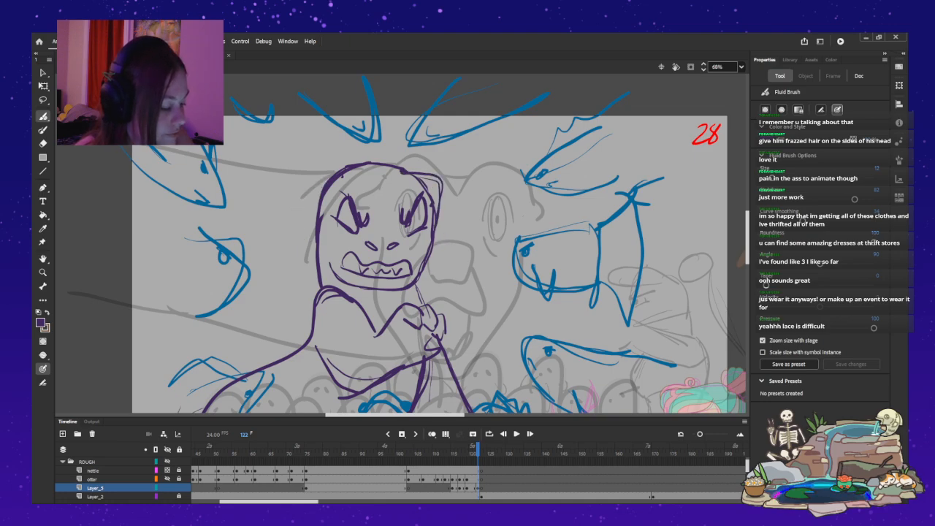
key("ctrl+z")
Draw small folded-down ears on both sides of the monster's head at frame 122 and compare them with the neighbouring frames.
mouse_move(309, 195)
left_mouse_down()
mouse_move(305, 216)
mouse_move(298, 212)
left_mouse_up()
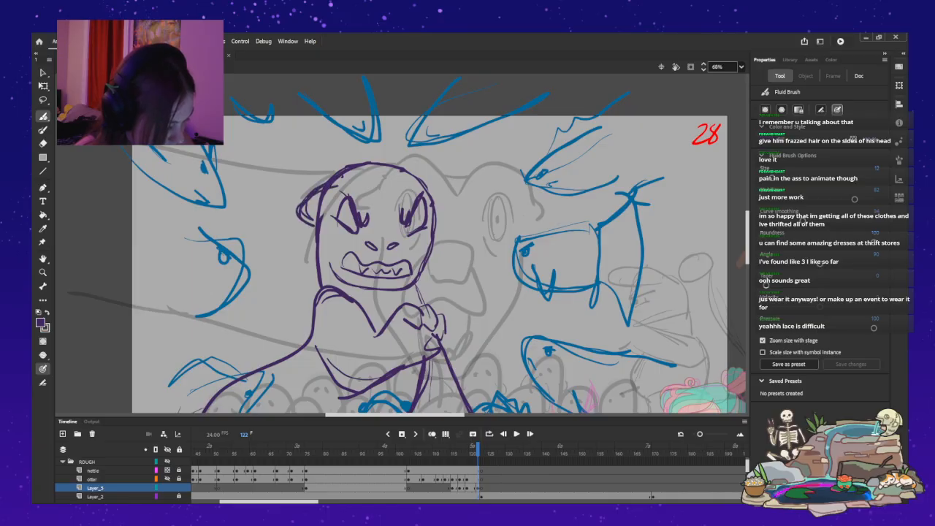
left_click_drag(432, 192, 444, 224)
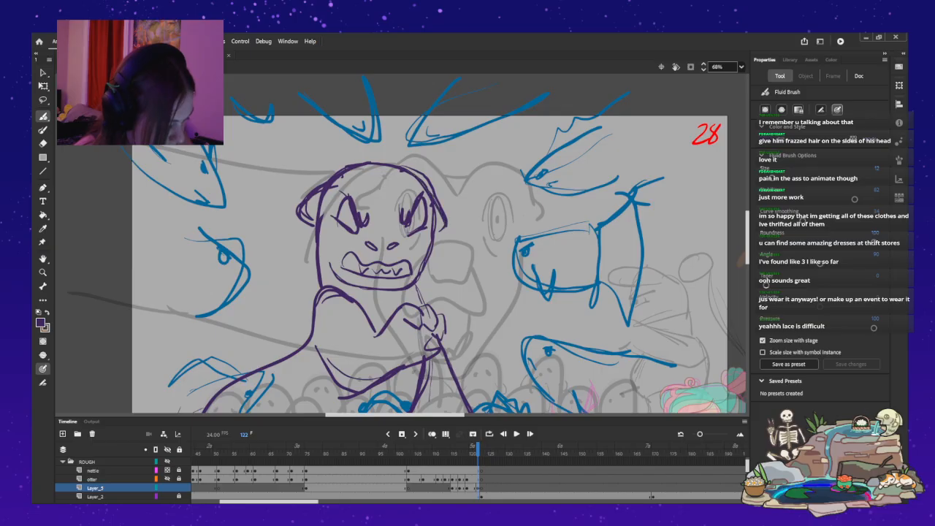
key("comma")
key("comma")
key("comma")
key("period")
key("period")
key("period")
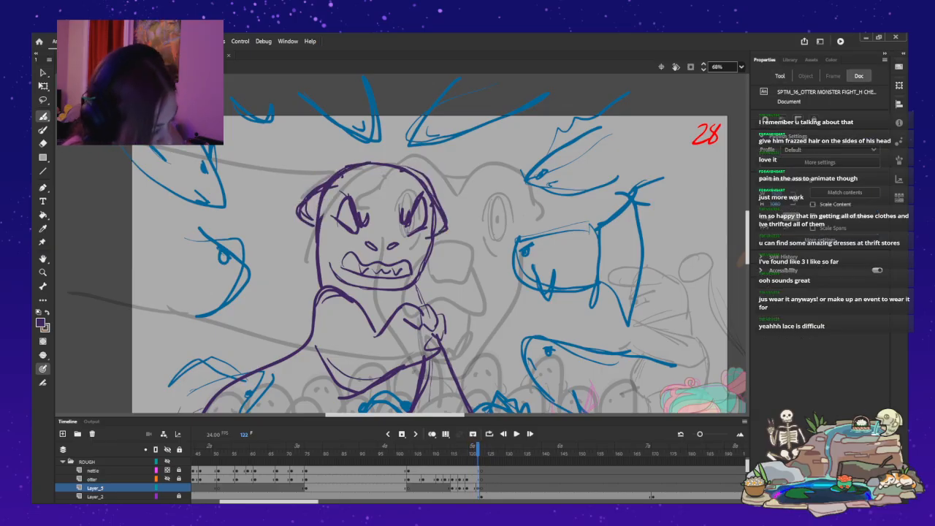
left_click_drag(326, 237, 332, 253)
key("ctrl+z")
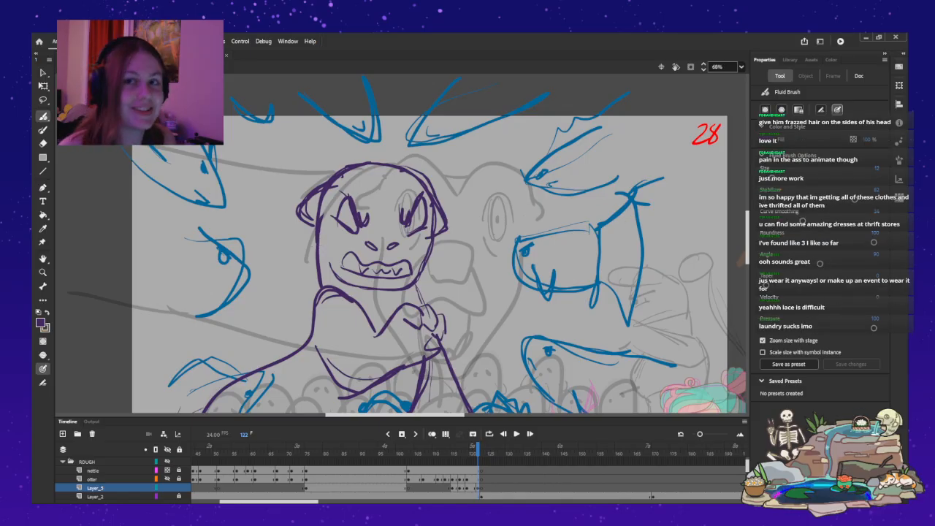
scroll(430, 243, "down", 4)
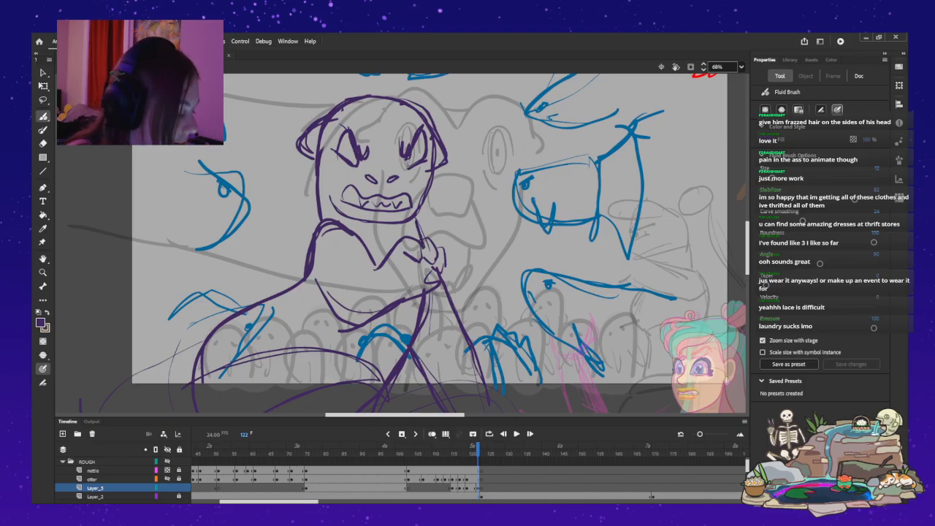
Step back and forth through Layer_5's frames from 104 to 122 to examine how the monster's pose and head change.
key("comma")
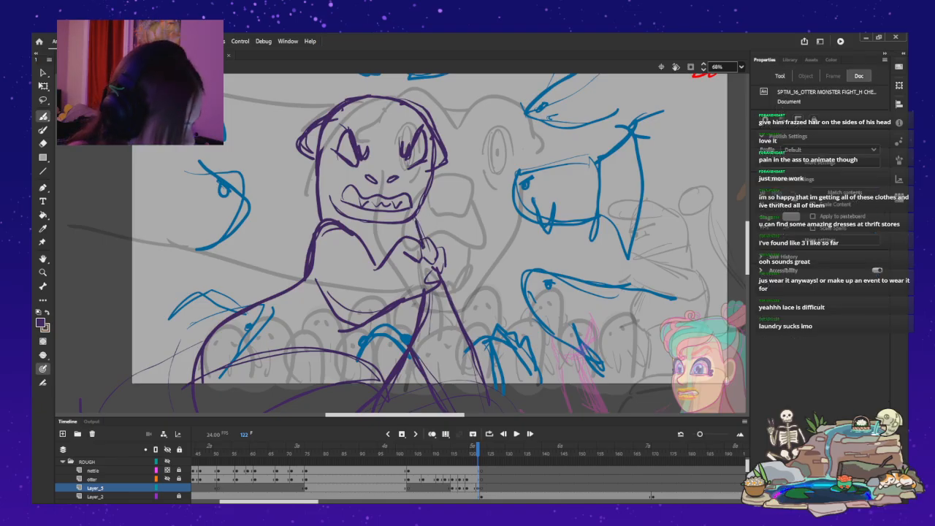
key("period")
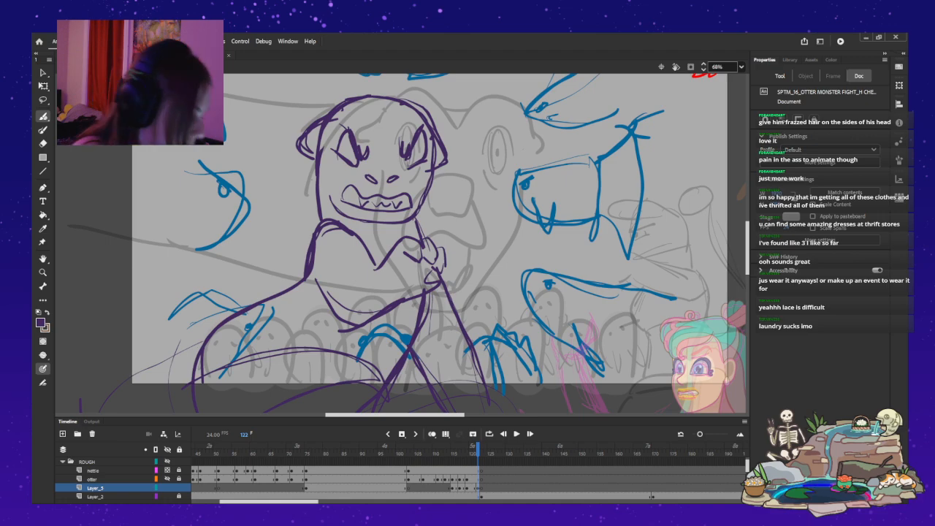
key("comma")
key("period")
key("ctrl+a")
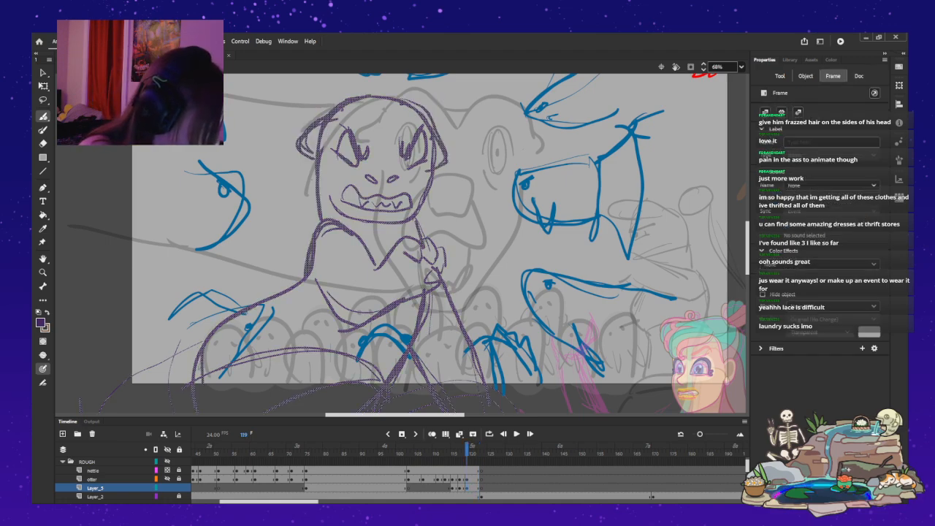
key("comma")
key("comma")
key("comma")
key("comma")
key("period")
key("period")
key("period")
key("period")
key("period")
key("period")
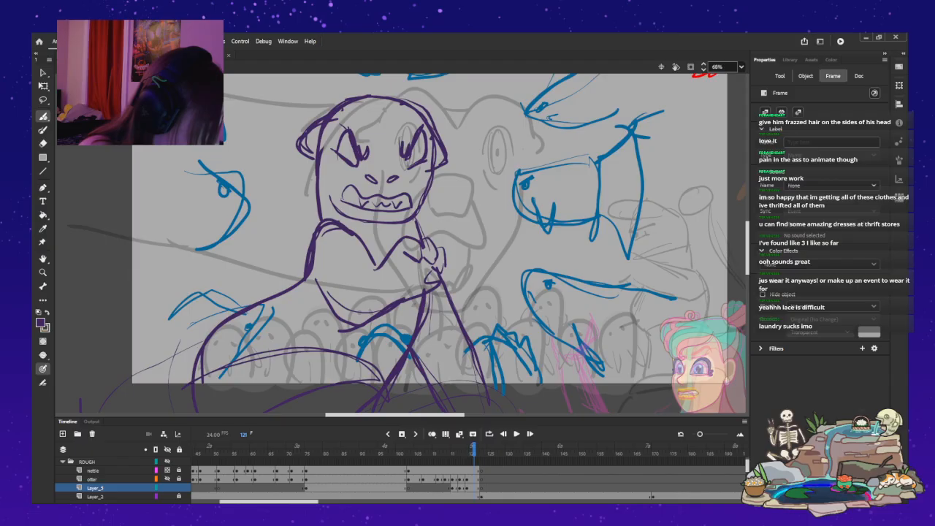
key("comma")
key("comma")
key("comma")
key("comma")
key("comma")
key("comma")
key("comma")
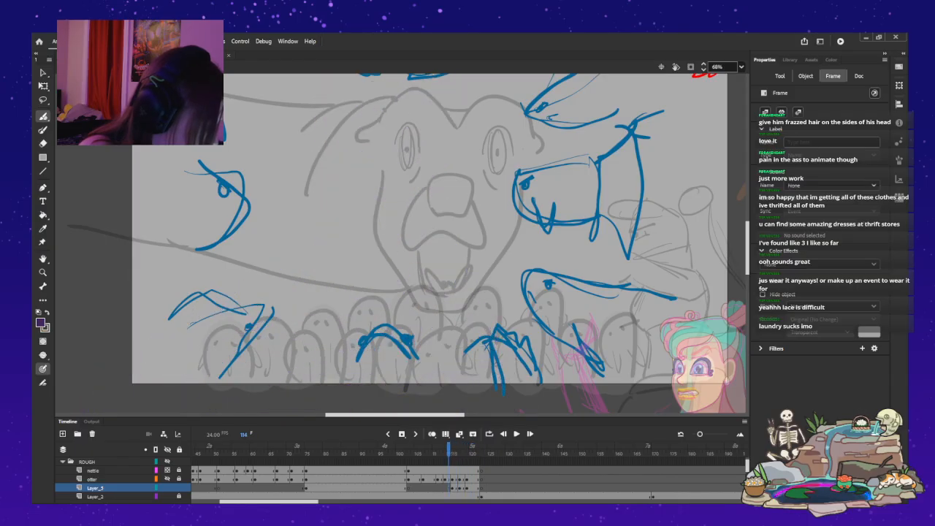
key("comma")
key("comma")
key("comma")
key("comma")
key("comma")
key("comma")
key("comma")
key("comma")
key("comma")
key("comma")
key("comma")
key("comma")
key("comma")
key("comma")
key("comma")
key("period")
key("period")
key("period")
key("period")
key("period")
key("period")
key("period")
key("period")
key("period")
key("period")
key("period")
key("period")
key("period")
key("period")
key("period")
key("period")
key("period")
key("period")
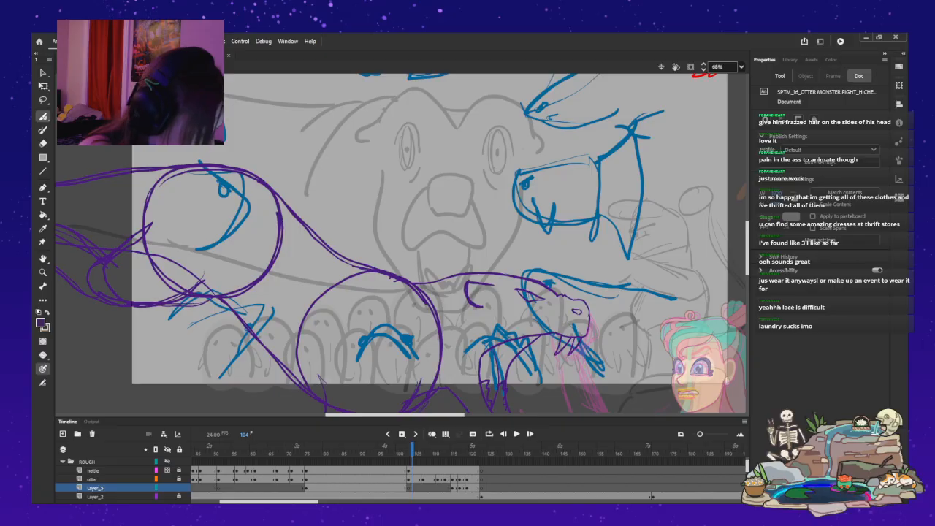
key("period")
key("period")
key("period")
key("period")
key("period")
key("period")
key("period")
key("period")
key("period")
key("period")
key("period")
key("period")
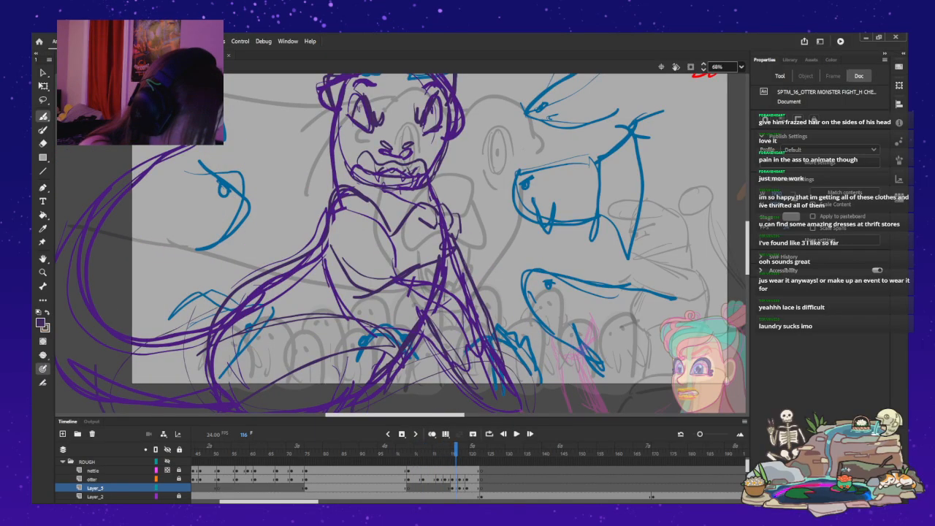
key("comma")
key("comma")
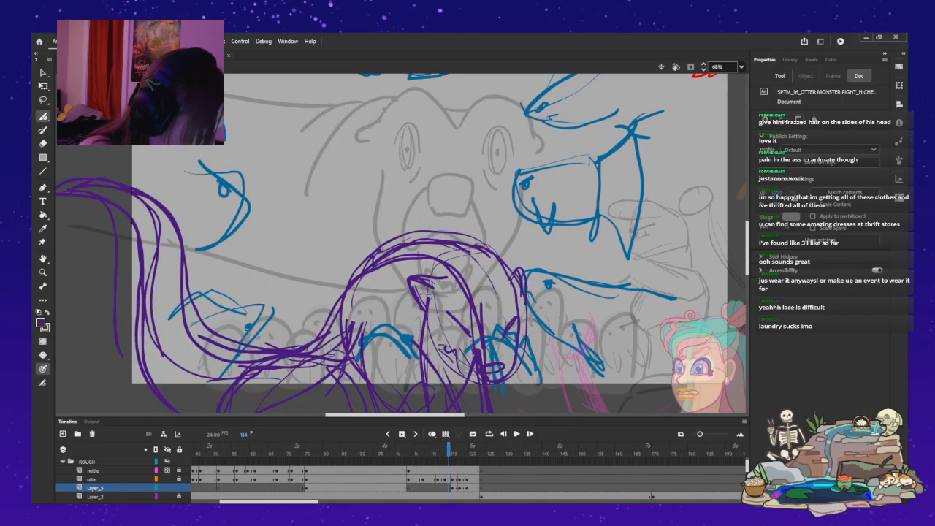
key("period")
Make the otter layer semi-transparent and scrub through frame 120 to compare its rough poses with Layer_5.
left_click(96, 488)
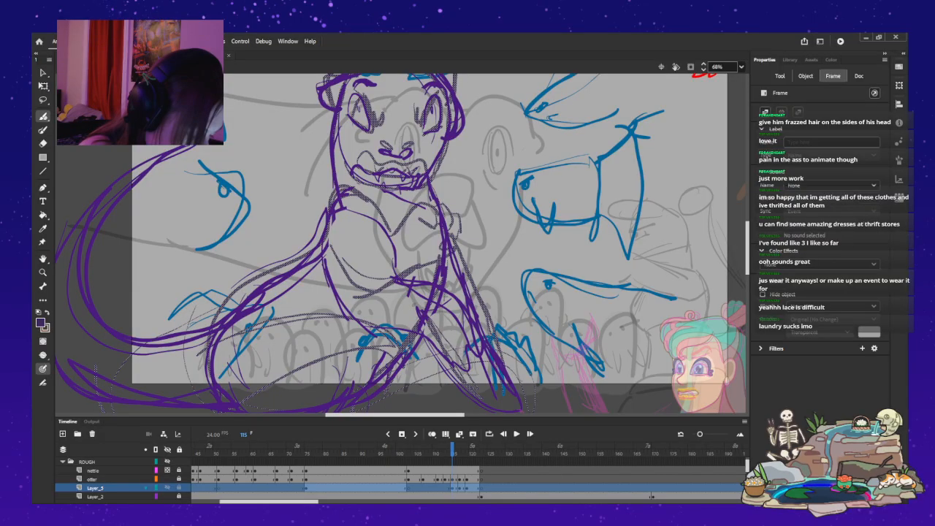
left_click(167, 488, "shift")
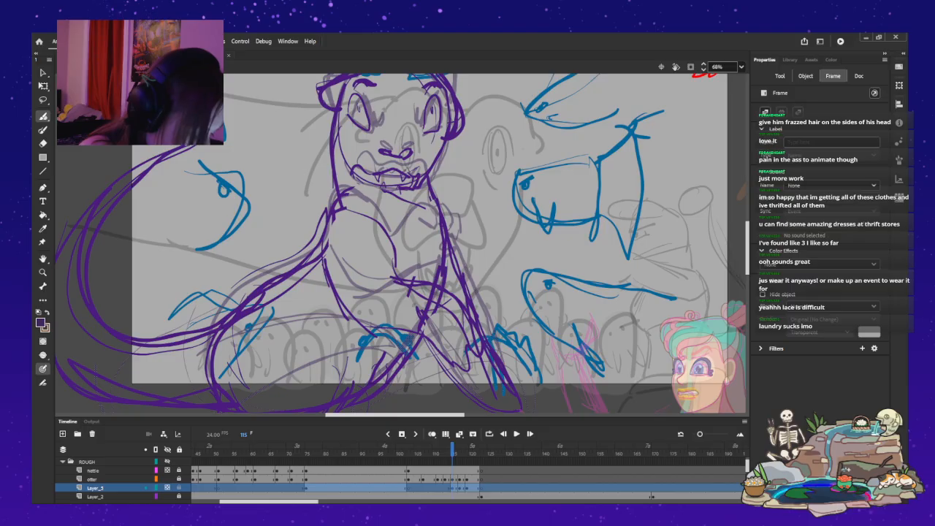
left_click(167, 488, "shift")
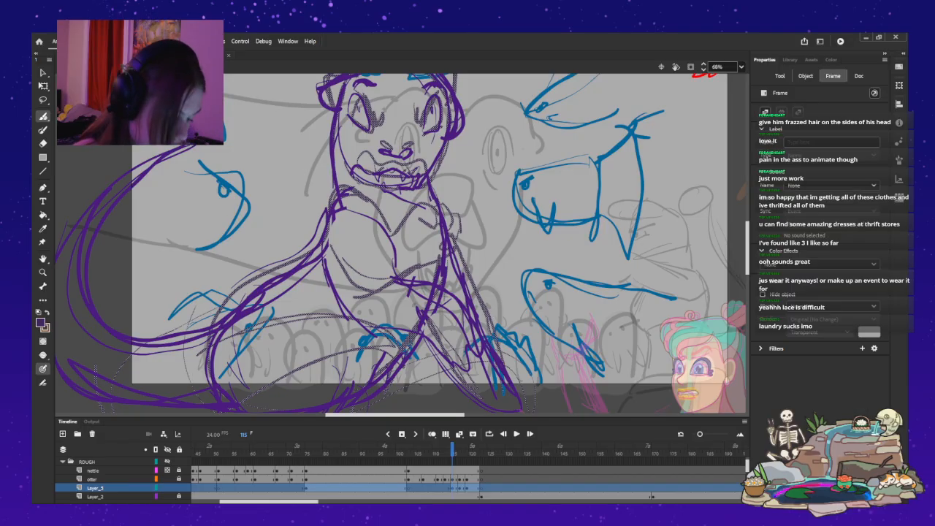
left_click(93, 479)
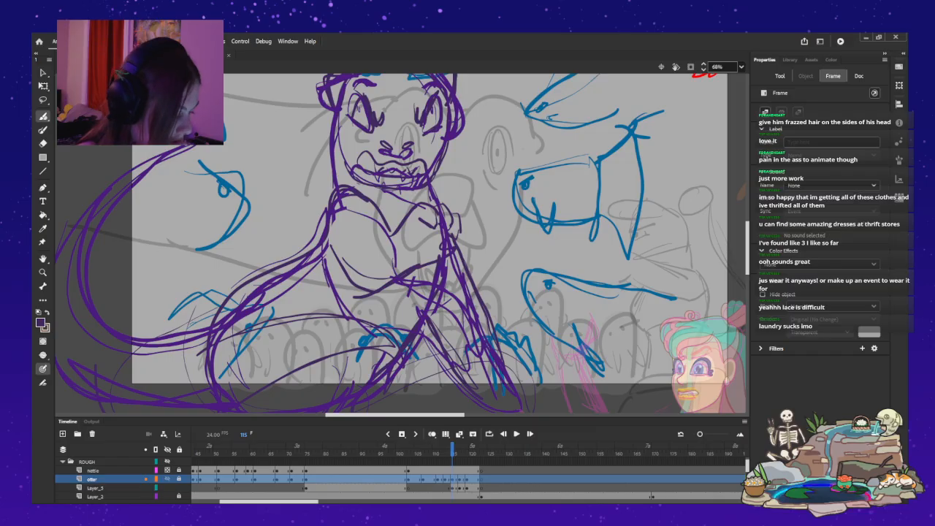
left_click(168, 479)
mouse_move(452, 449)
left_mouse_down()
mouse_move(441, 448)
mouse_move(482, 448)
mouse_move(435, 448)
mouse_move(472, 448)
left_mouse_up()
scroll(402, 242, "up", 3)
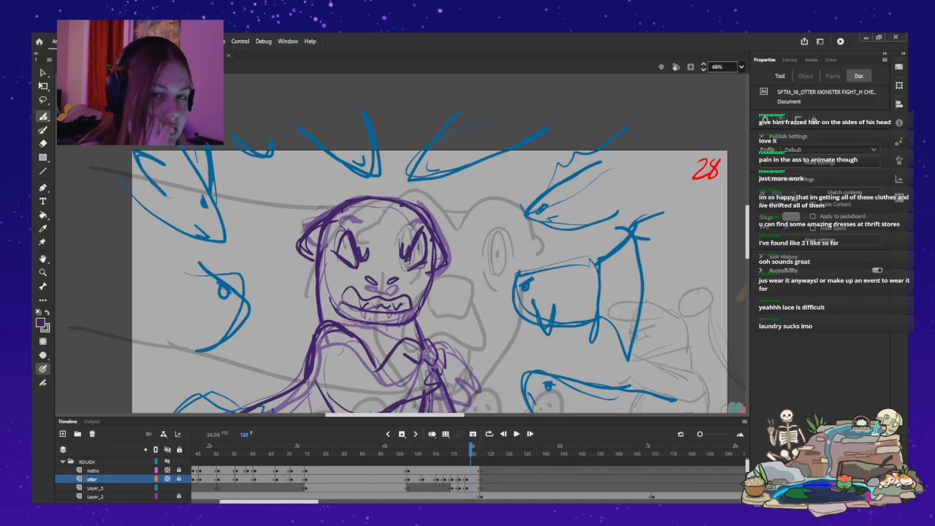
mouse_move(471, 449)
left_mouse_down()
mouse_move(409, 448)
mouse_move(484, 448)
mouse_move(405, 449)
left_mouse_up()
scroll(401, 244, "down", 3)
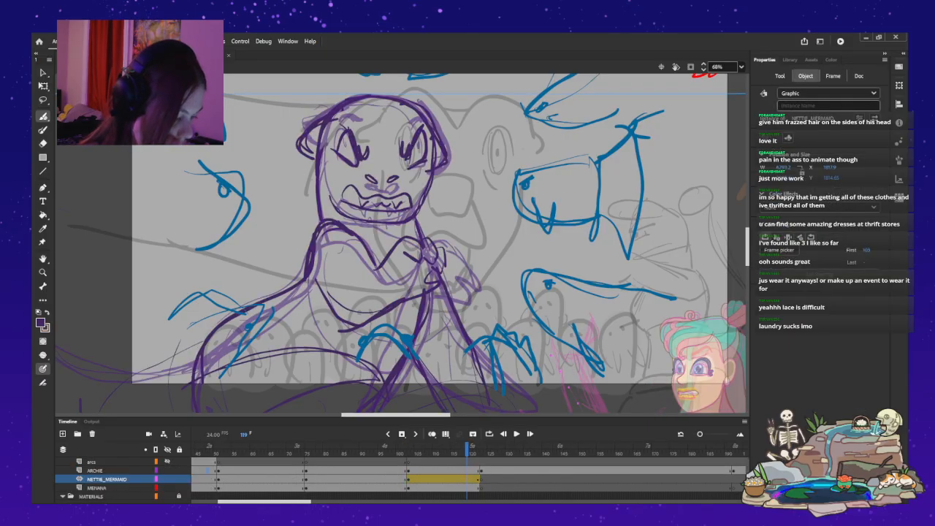
Go to frame 48 on the main timeline and reopen the symbol holding the rough layers for editing.
left_click(208, 470)
key("v")
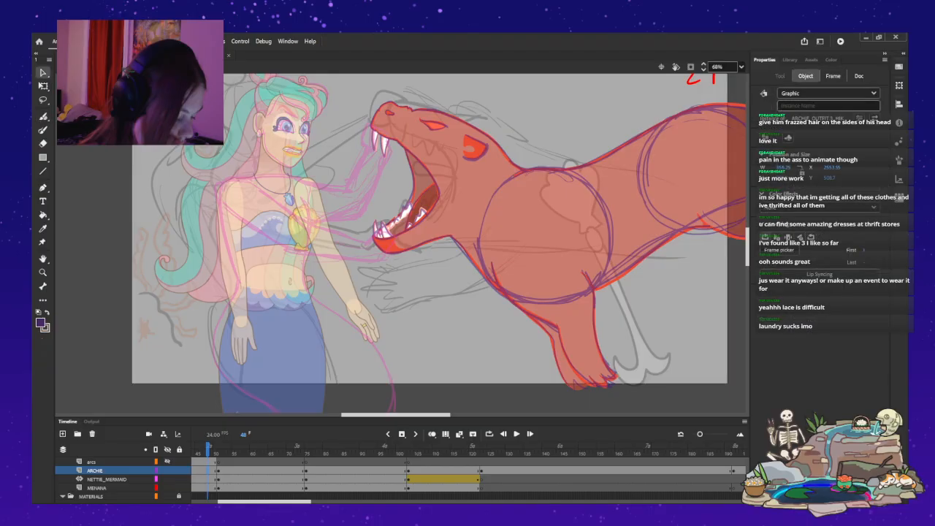
double_click(267, 348)
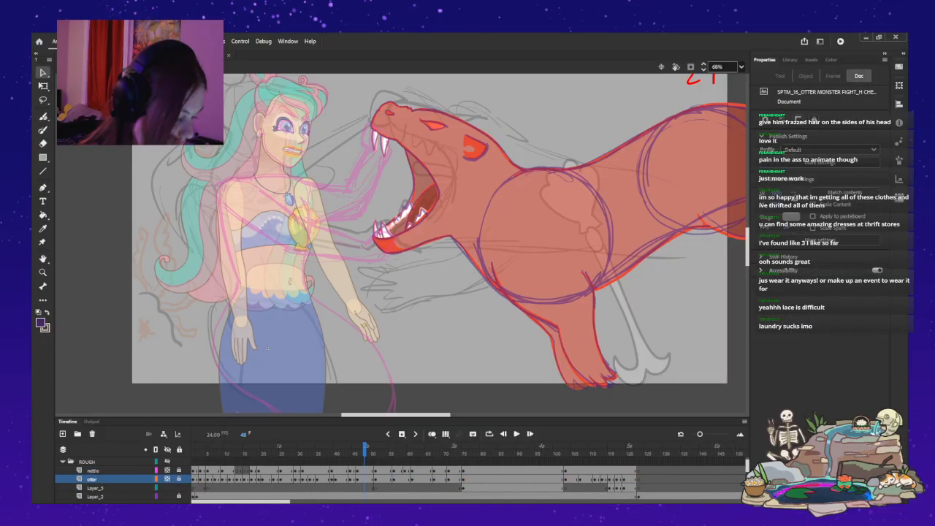
Sample the red monster's translucent body colour at frame 48 as the Paint Bucket fill at 50% opacity.
left_click(43, 228)
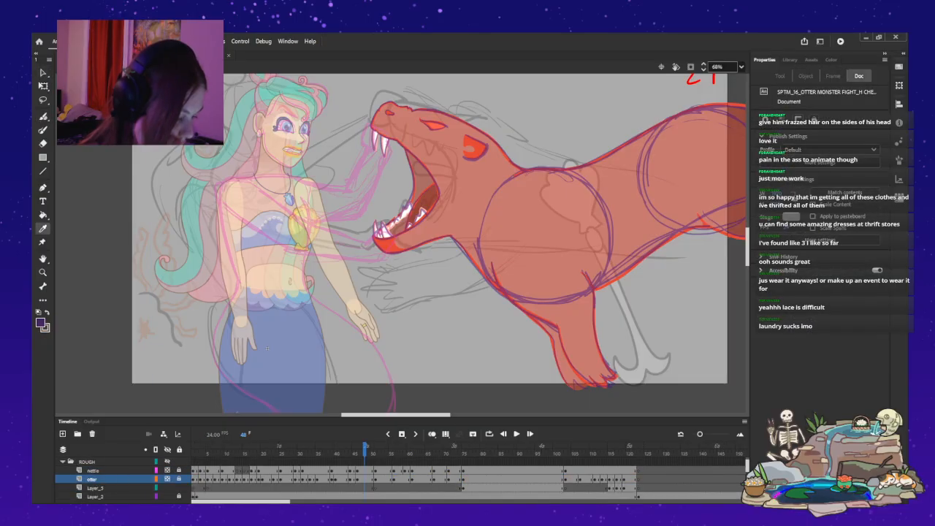
left_click(474, 149)
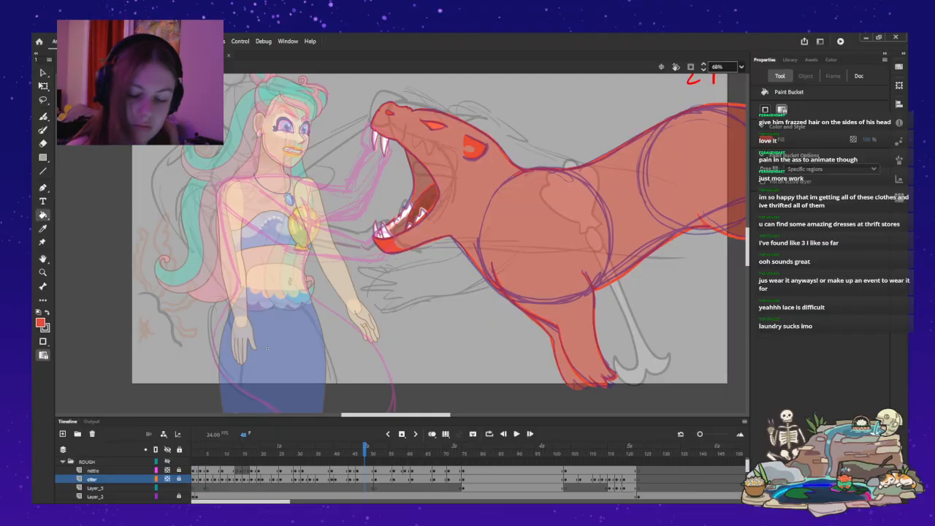
left_click(40, 323)
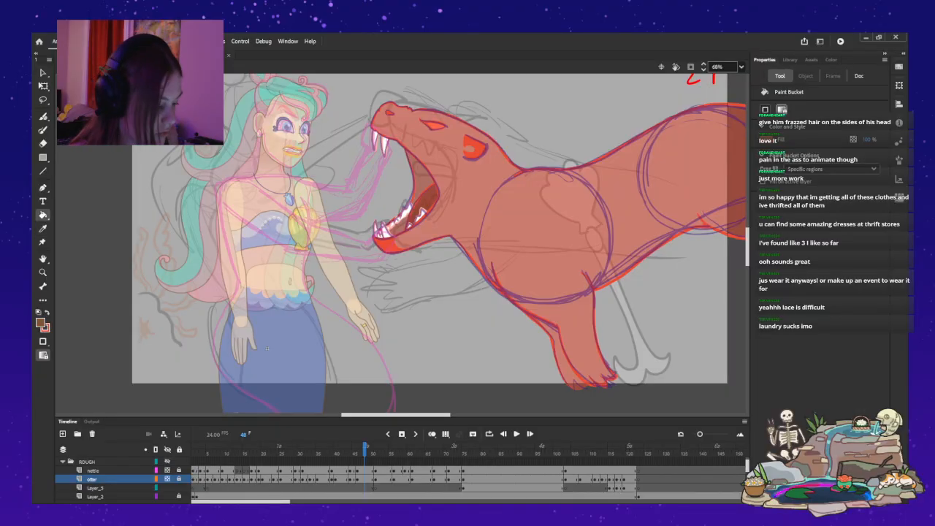
left_click(43, 228)
left_click(471, 183)
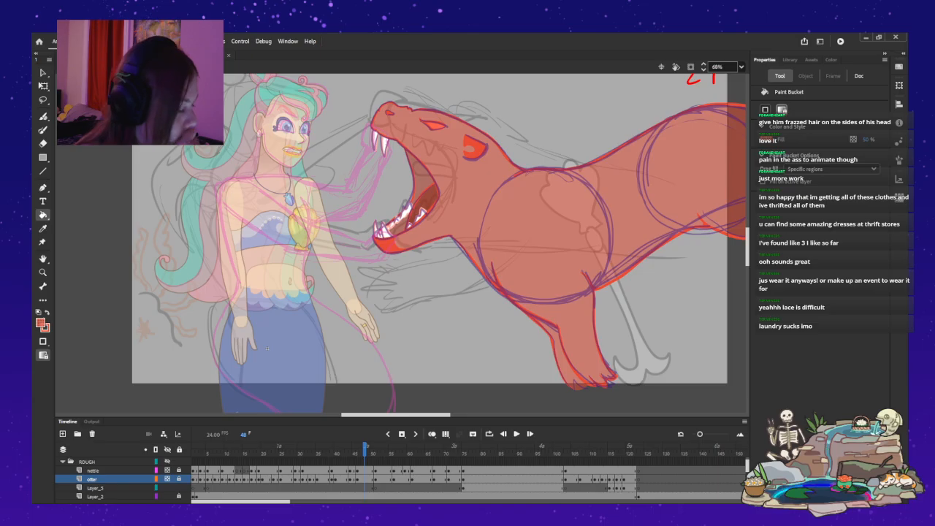
Step back through the otter layer's frames before frame 48 to examine how the red monster's poses are coloured.
key("comma")
key("comma")
key("comma")
key("comma")
key("comma")
key("comma")
key("comma")
key("comma")
key("comma")
key("comma")
key("comma")
key("comma")
key("comma")
key("comma")
key("comma")
key("comma")
key("comma")
key("comma")
key("comma")
key("comma")
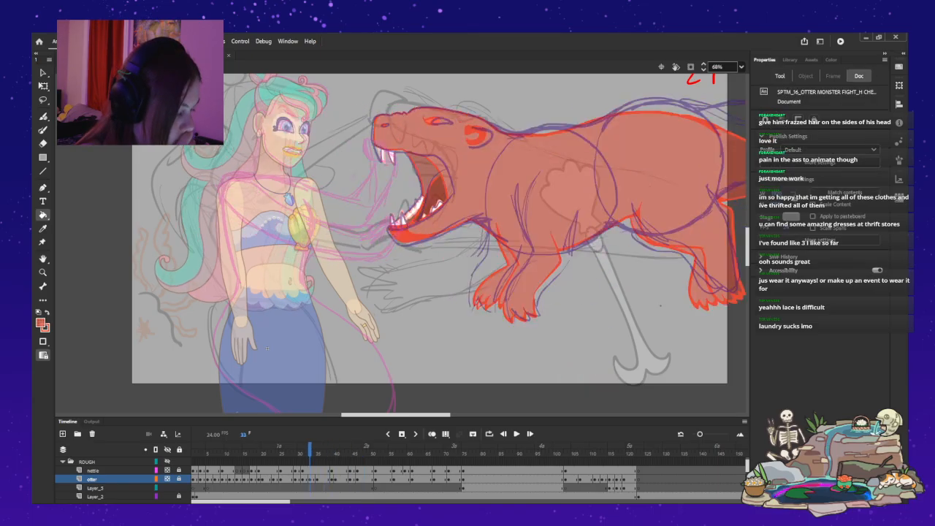
key("comma")
key("comma")
key("comma")
key("comma")
key("comma")
key("comma")
key("comma")
key("comma")
key("comma")
key("comma")
key("comma")
key("comma")
key("comma")
key("comma")
key("period")
key("period")
key("period")
key("period")
key("period")
key("period")
key("period")
key("period")
key("period")
key("period")
key("period")
key("period")
key("period")
key("period")
key("period")
key("period")
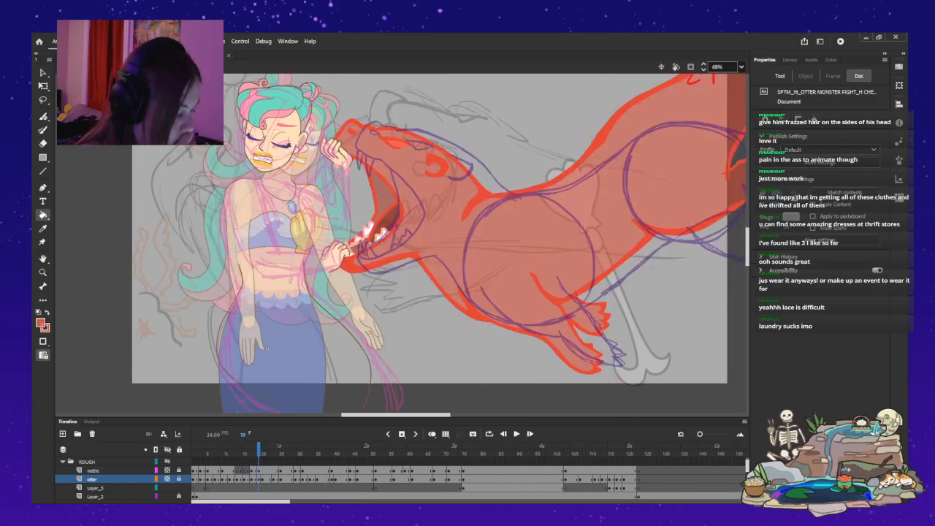
Step forward through the rough frames up to frame 118 to examine the later monster poses, and return to frame 48.
key("period")
key("period")
key("period")
key("period")
key("period")
key("period")
key("period")
key("period")
key("period")
key("period")
key("period")
key("period")
key("period")
key("period")
key("period")
key("period")
key("period")
key("period")
key("period")
key("period")
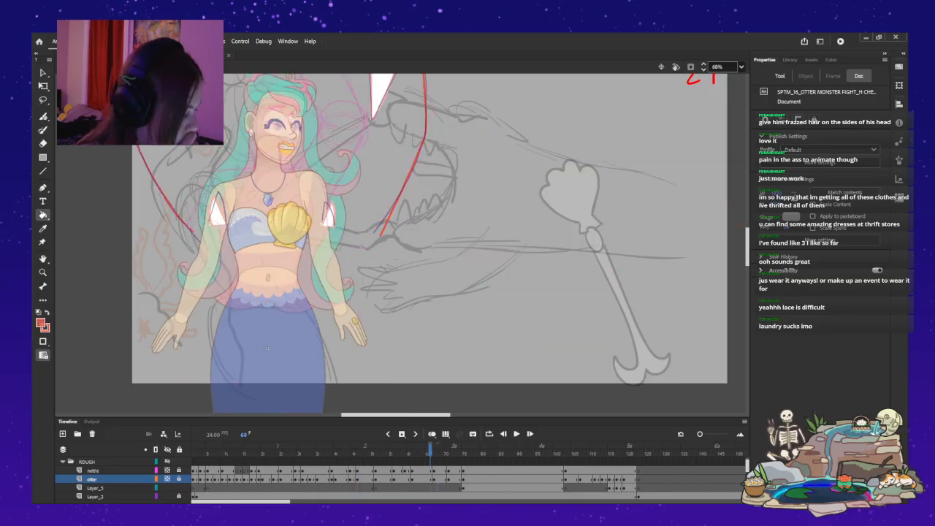
key("period")
key("period")
key("period")
key("period")
key("period")
key("period")
key("period")
key("period")
key("period")
key("period")
key("period")
key("period")
key("period")
key("period")
key("period")
key("period")
key("period")
key("period")
key("period")
key("period")
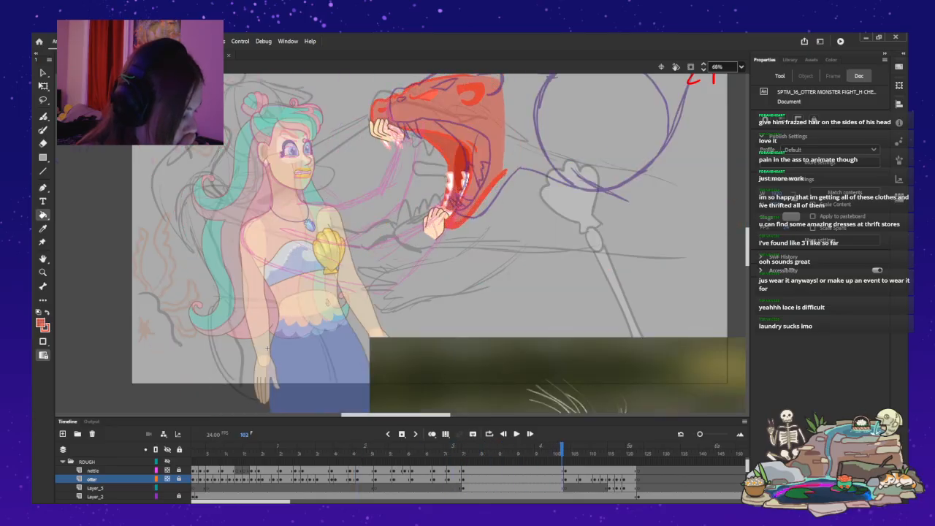
key("period")
key("period")
key("period")
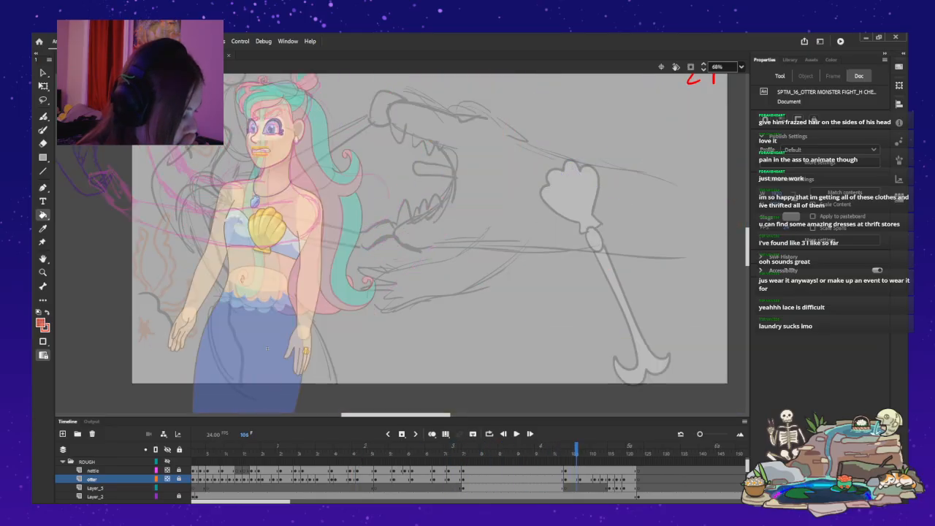
key("period")
key("period")
key("period")
key("period")
key("period")
key("period")
key("period")
key("period")
key("period")
key("period")
key("period")
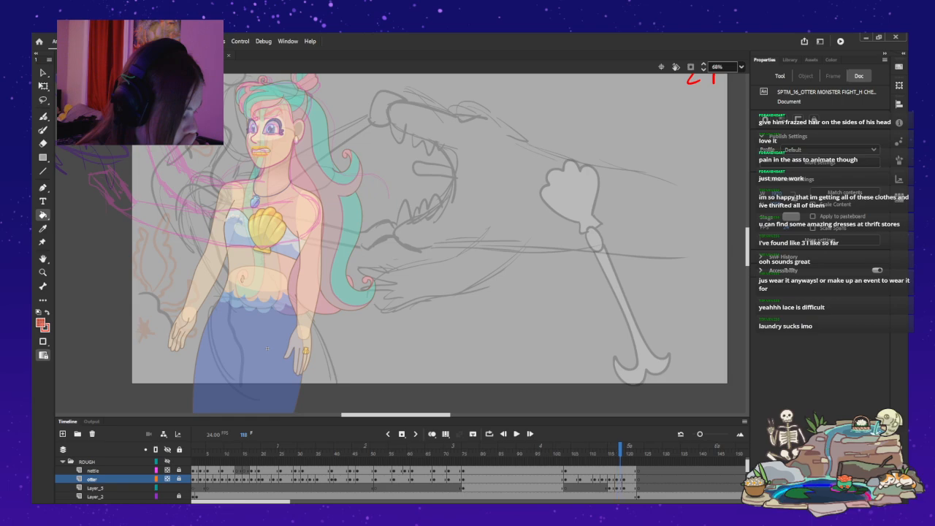
key("ctrl+z")
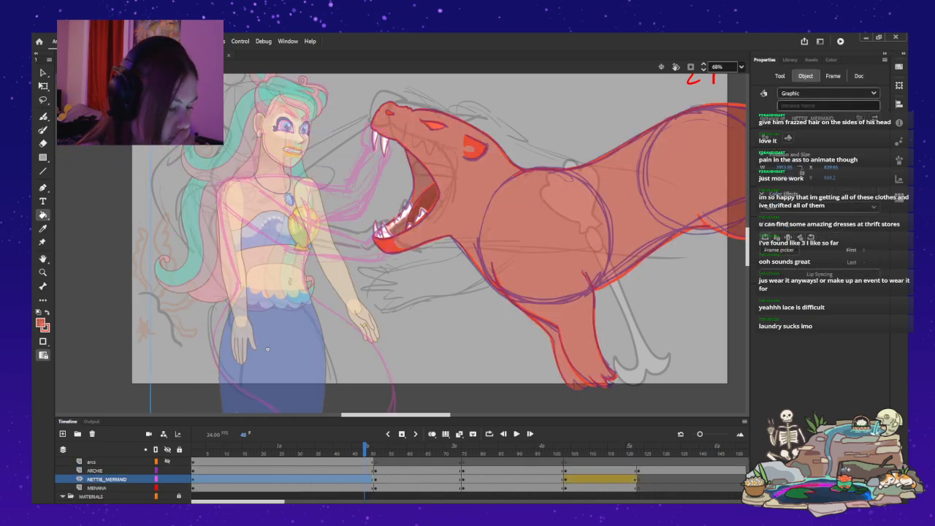
Go to frame 106 and step through the surrounding frames to examine the purple rough monster poses.
key("v")
left_click_drag(366, 448, 576, 448)
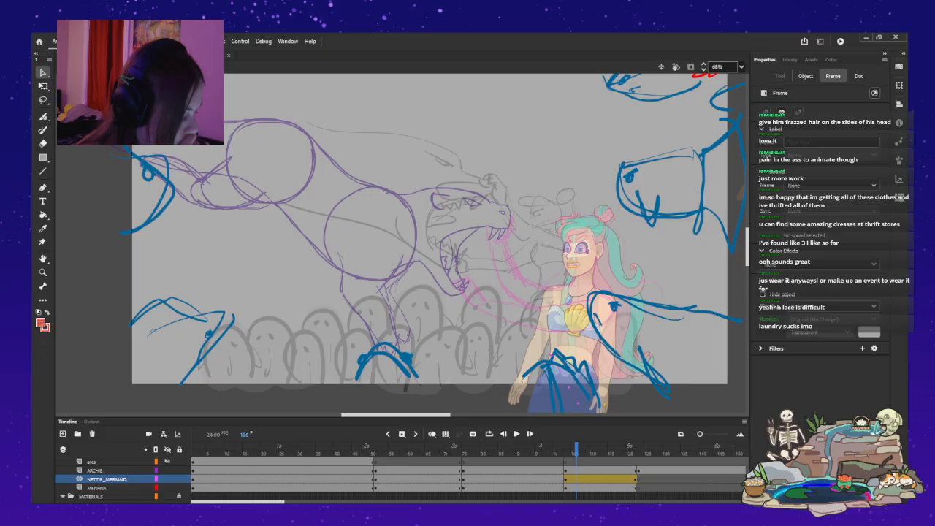
key("period")
key("period")
key("period")
key("period")
key("period")
key("period")
key("period")
key("period")
key("period")
key("period")
key("period")
key("period")
key("comma")
key("comma")
key("comma")
key("comma")
key("comma")
key("comma")
key("comma")
key("comma")
key("comma")
key("comma")
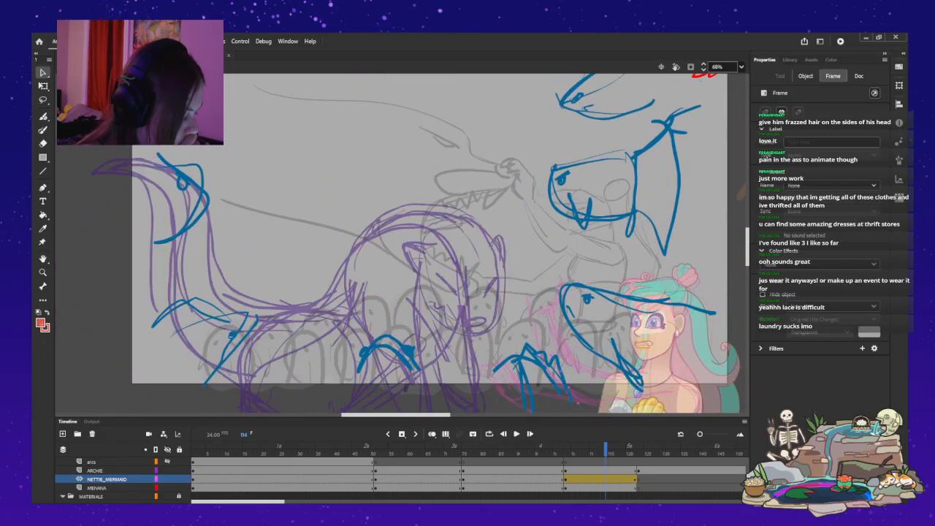
key("comma")
key("comma")
double_click(574, 398)
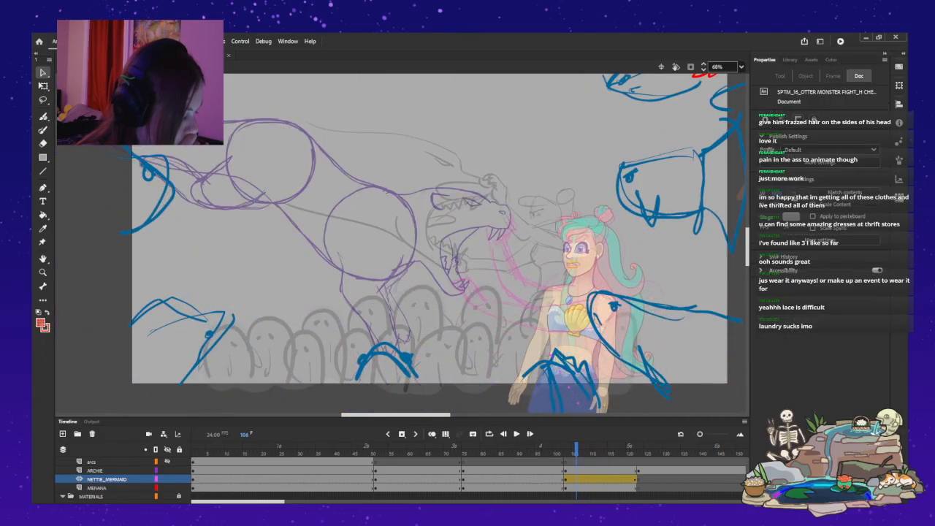
Select Layer_3 at frame 123 and bring the playhead back to frame 103.
scroll(95, 479, "up", 1)
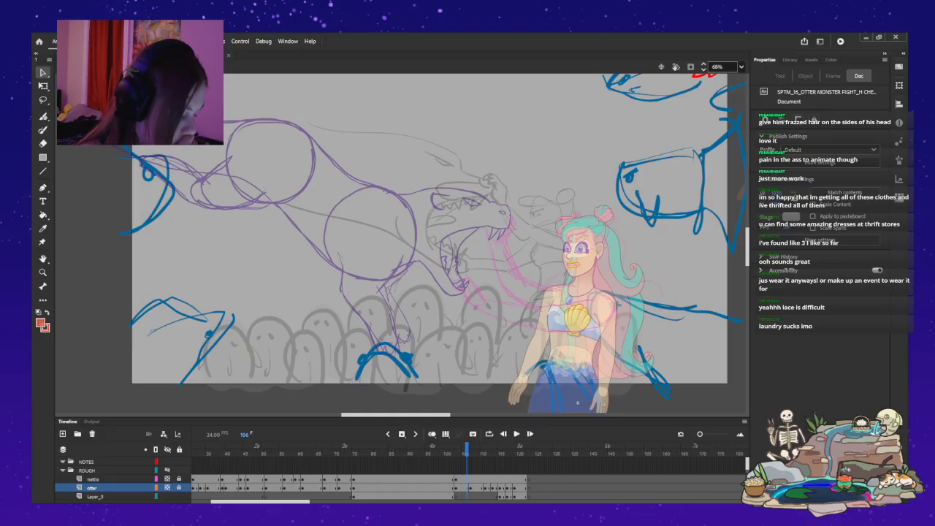
left_click(94, 479)
scroll(95, 479, "down", 2)
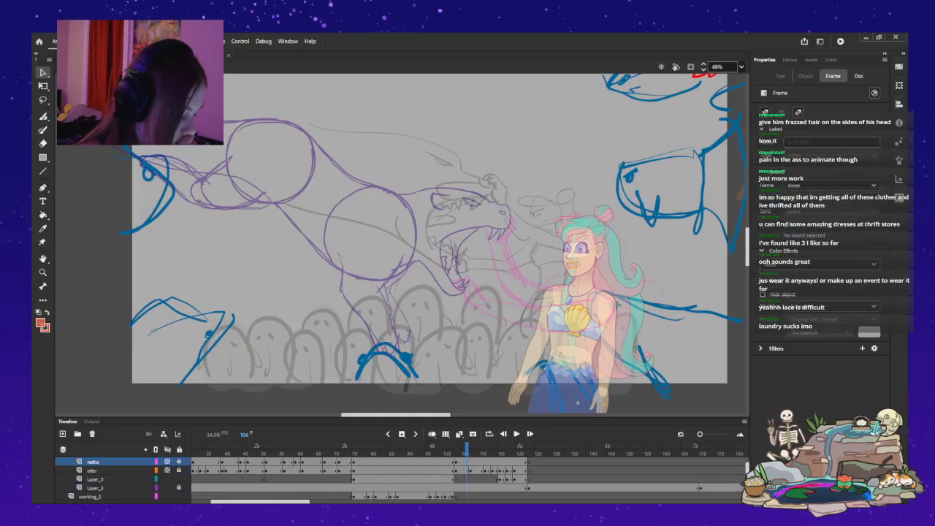
left_click(458, 479)
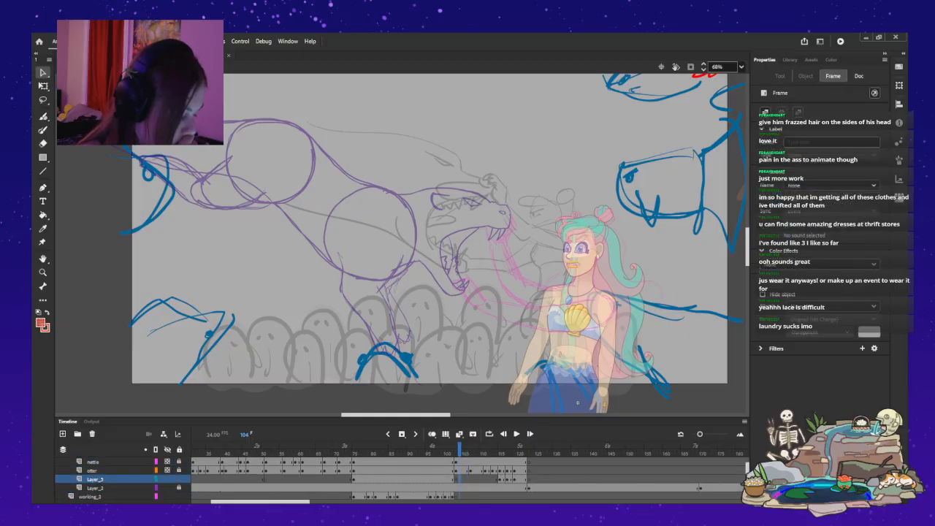
scroll(125, 478, "down", 1)
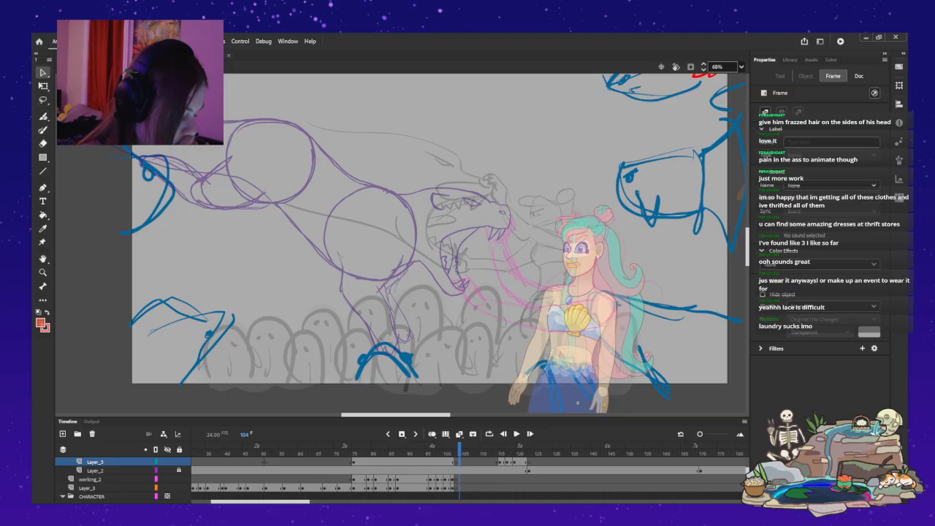
left_click(87, 488)
left_click(529, 454)
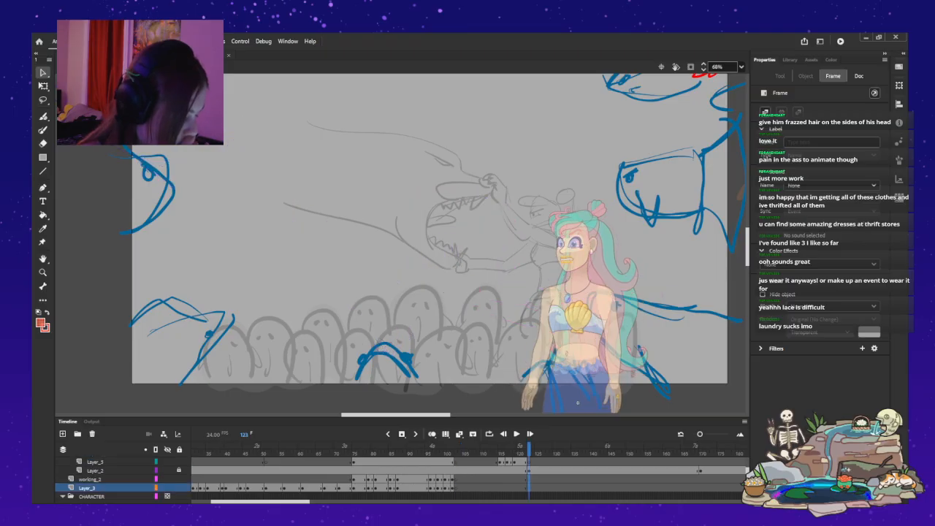
left_click_drag(529, 452, 456, 453)
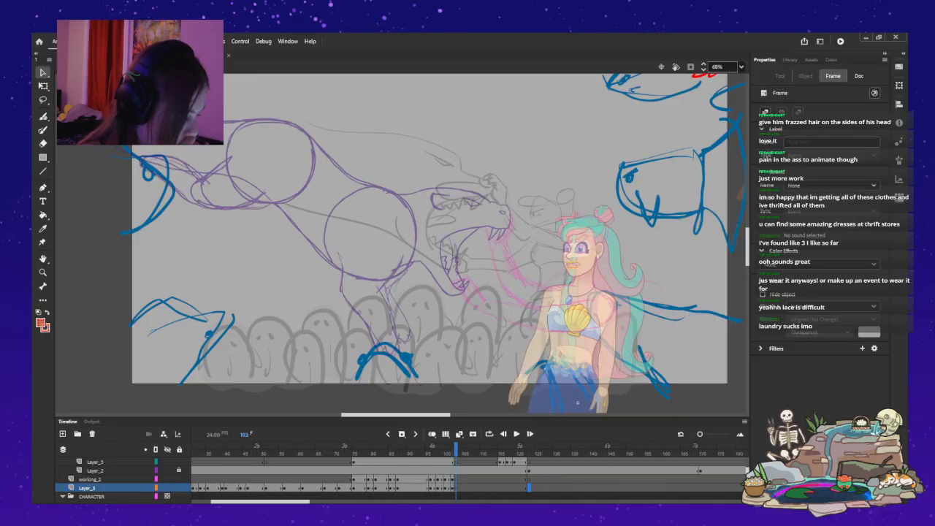
key("Escape")
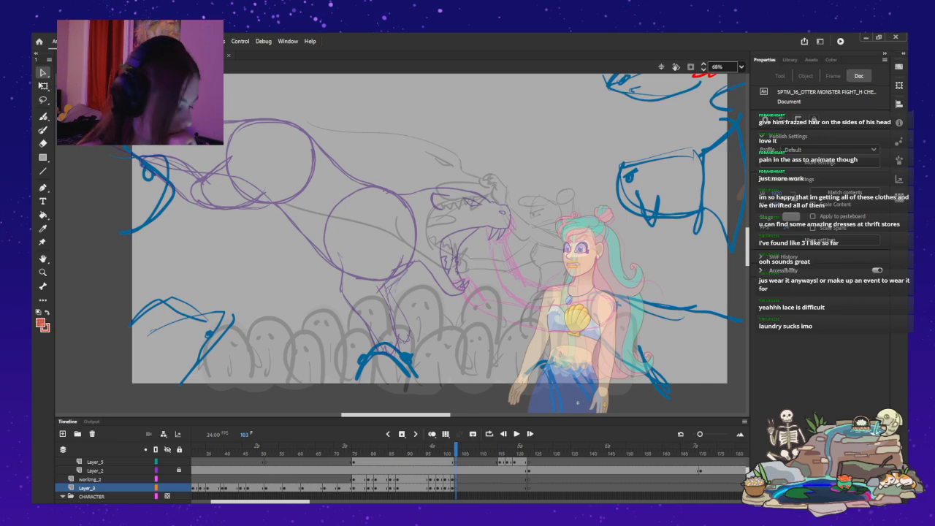
Move Layer_3 into the ROUGH folder directly beneath Layer_5, and compare the poses at frames 105 and 107.
mouse_move(456, 447)
left_mouse_down()
mouse_move(536, 447)
mouse_move(456, 447)
left_mouse_up()
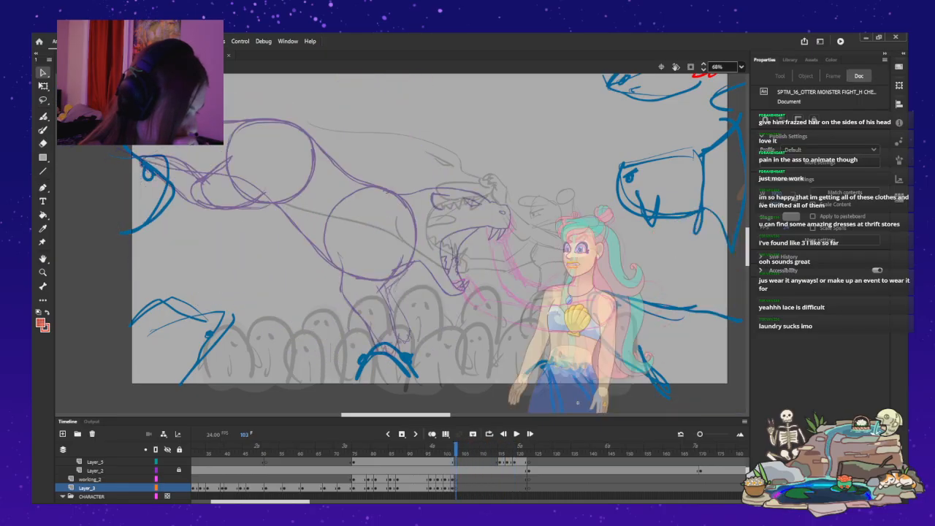
key("period")
key("period")
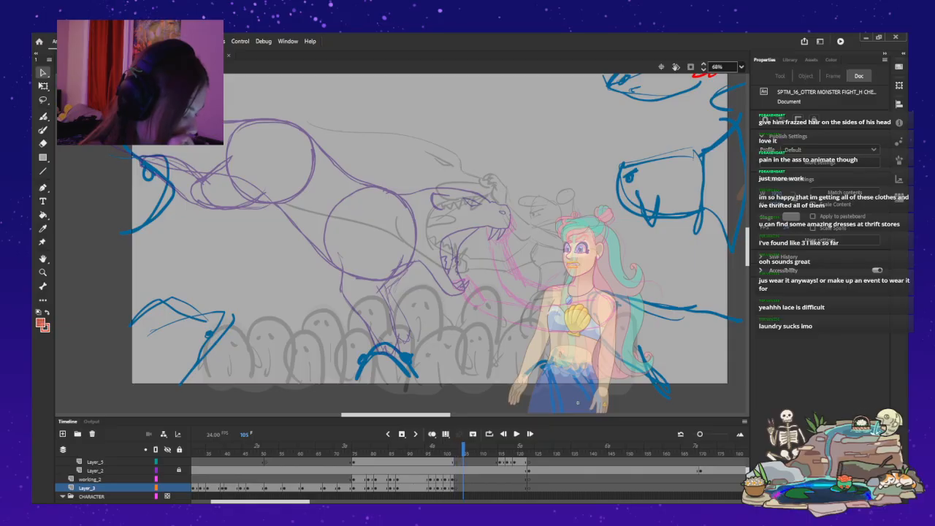
mouse_move(88, 487)
left_mouse_down()
mouse_move(88, 459)
mouse_move(88, 483)
left_mouse_up()
key("period")
key("period")
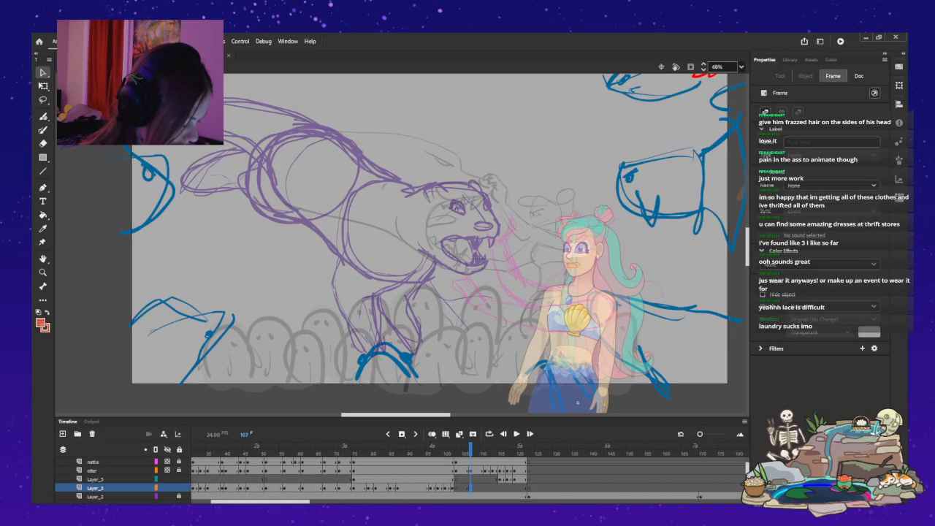
key("comma")
key("comma")
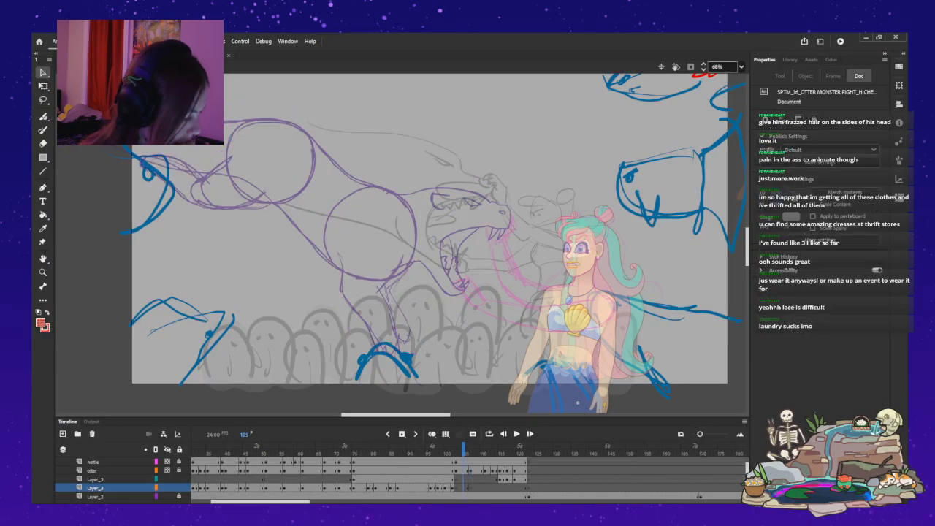
Try a red Fluid Brush stroke on the monster's upper jaw at frame 105.
key("ctrl+1")
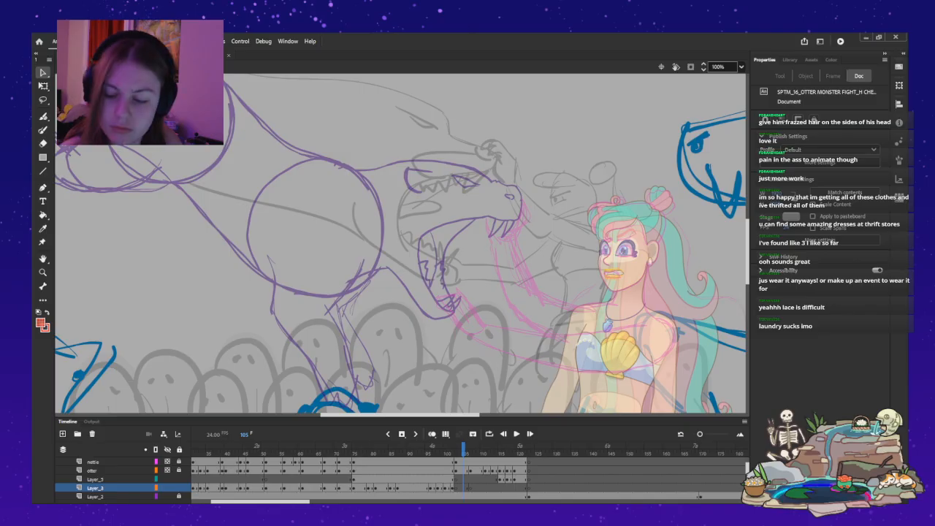
key("b")
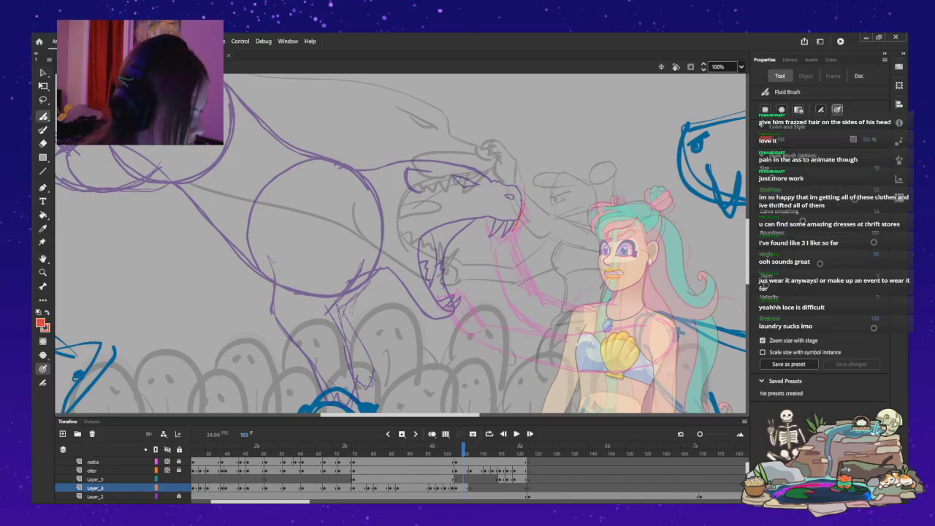
key("ctrl+z")
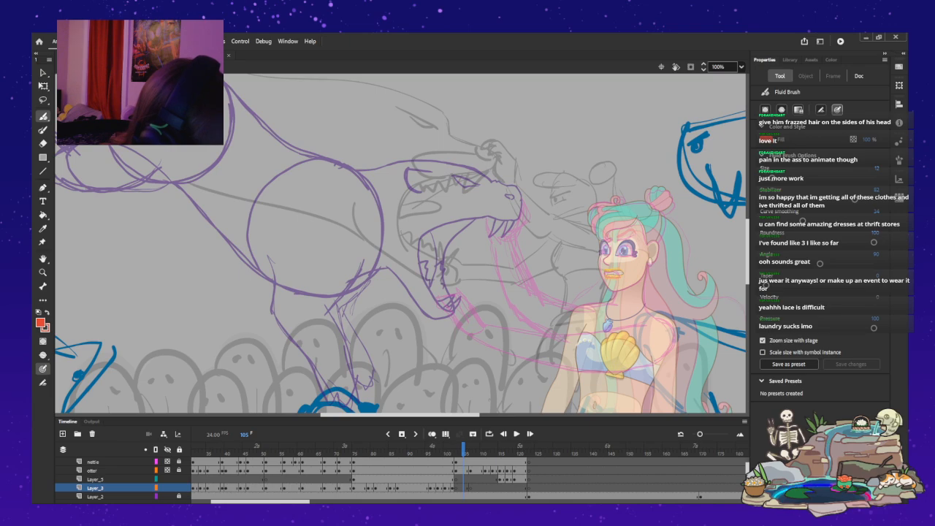
left_click_drag(495, 222, 489, 236)
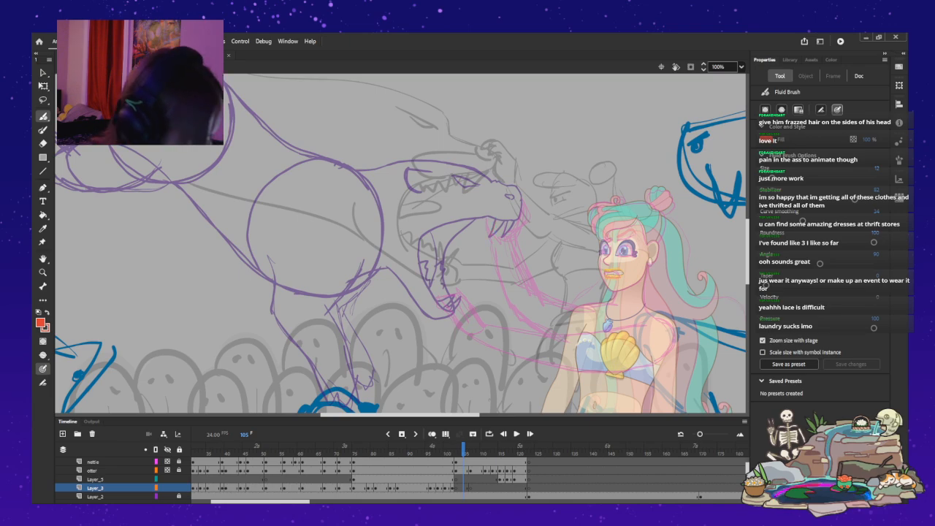
Flip between the frames around the shot change and settle on frame 104.
key("comma")
key("comma")
key("comma")
key("comma")
key("period")
left_click_drag(400, 415, 423, 415)
key("period")
key("period")
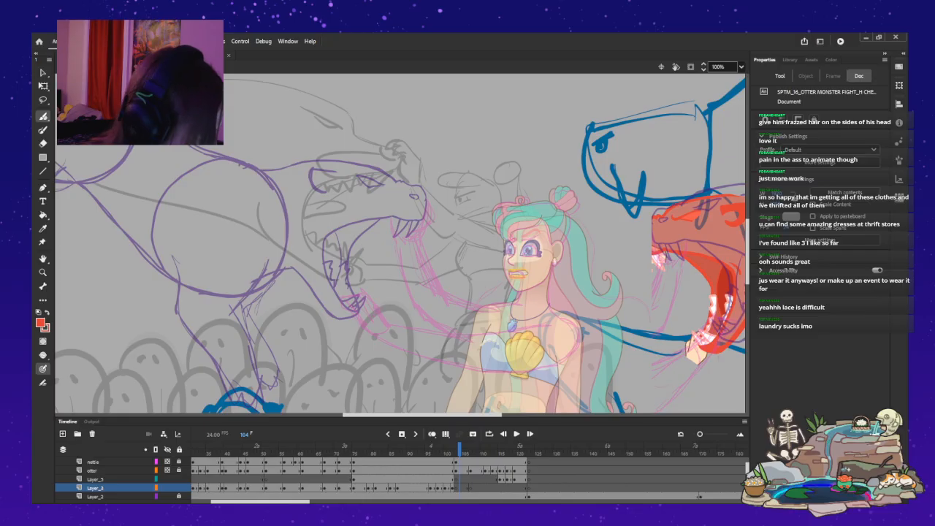
Move Layer_3 directly above the otter layer and clear its selected frames.
scroll(400, 242, "left", 1)
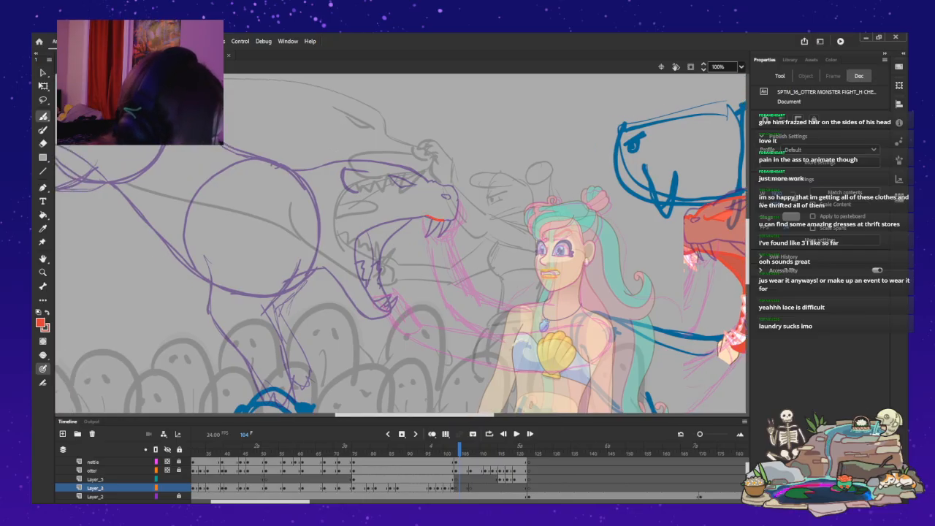
key("b")
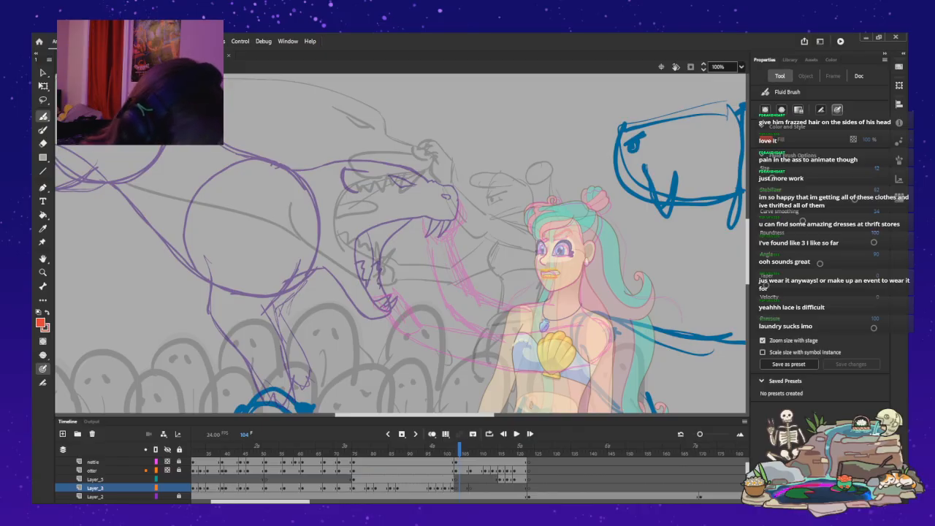
left_click_drag(96, 488, 95, 468)
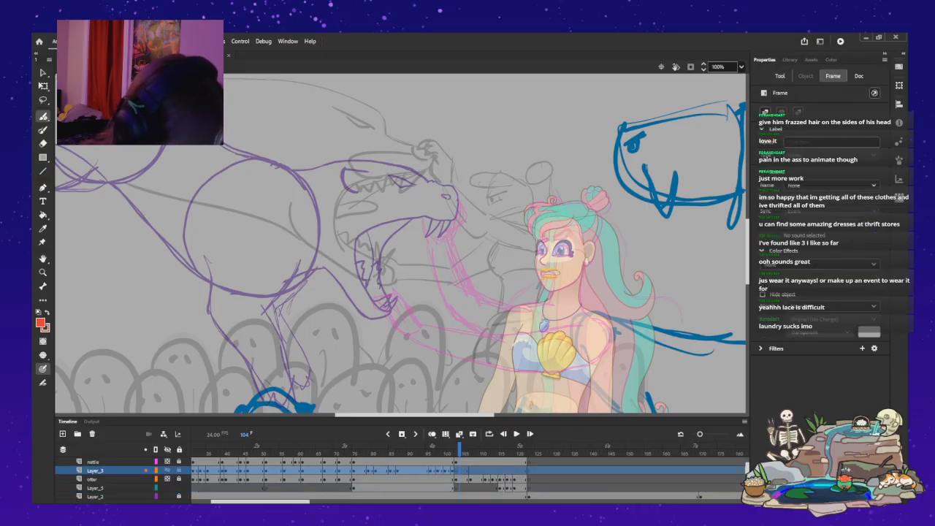
key("Delete")
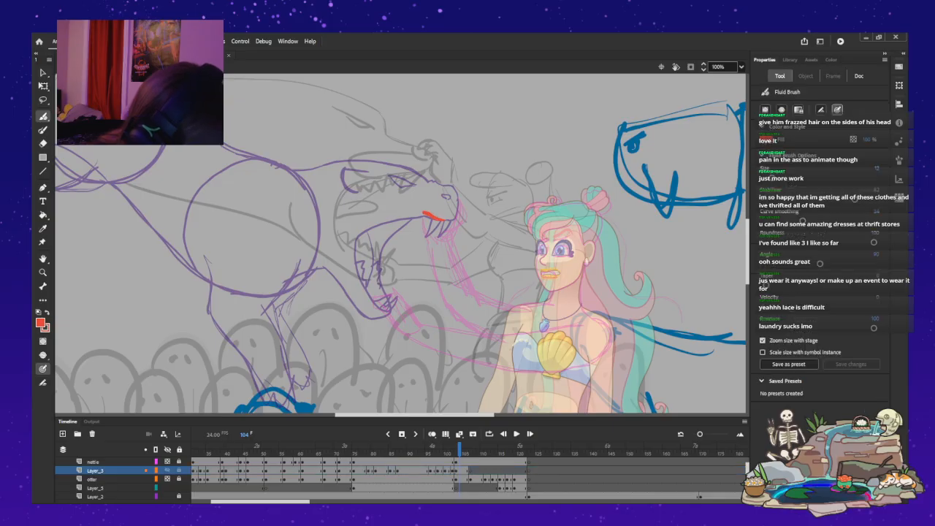
Outline the monster's upper lip and the lower front of its snout in red with the Fluid Brush at frame 104.
key("z")
left_click(449, 201)
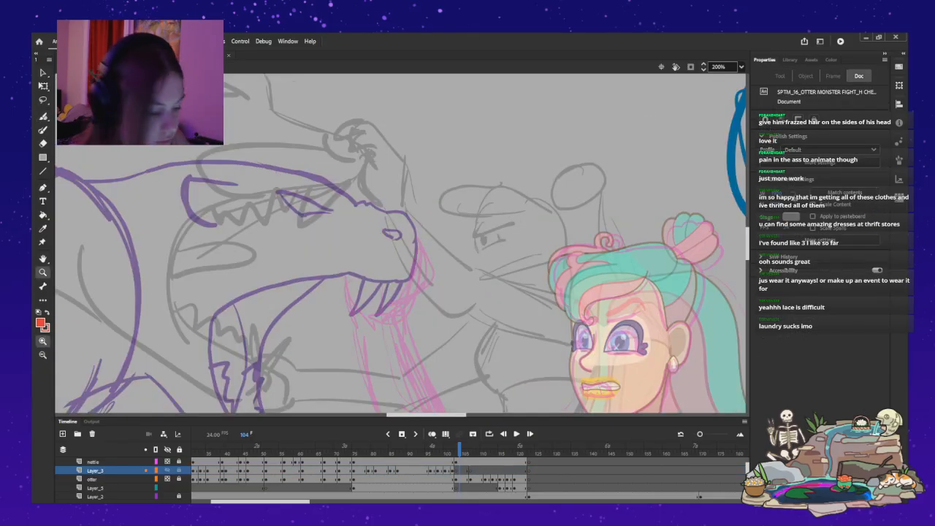
left_click_drag(409, 241, 448, 243)
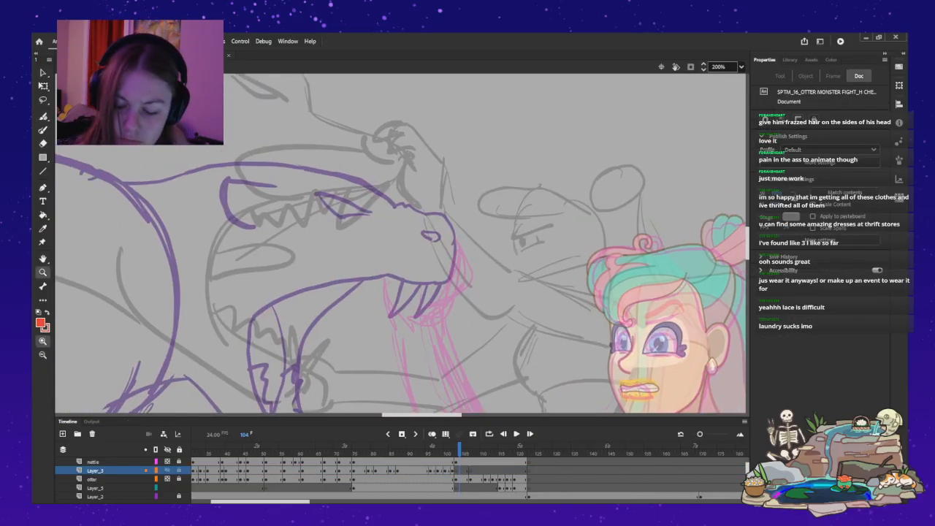
key("b")
mouse_move(436, 283)
left_mouse_down()
mouse_move(379, 273)
mouse_move(441, 281)
left_mouse_up()
key("ctrl+z")
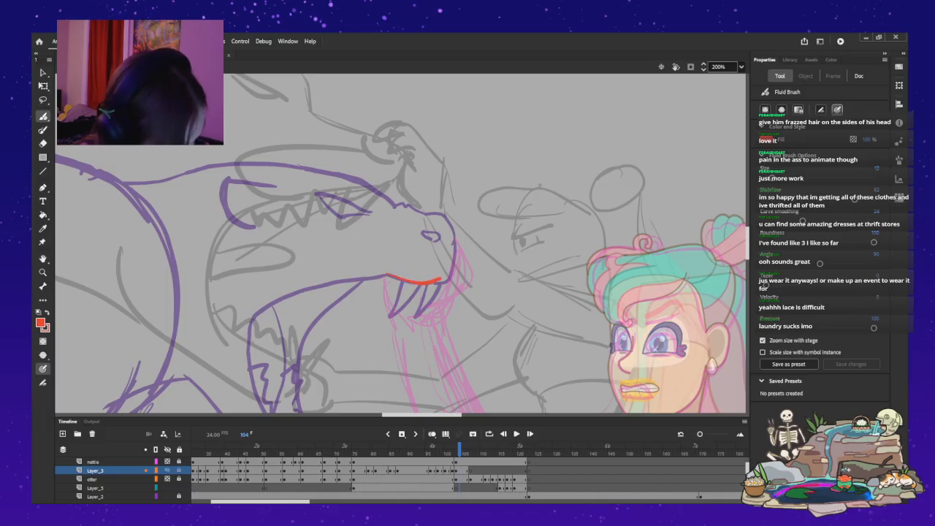
key("ctrl+z")
left_click_drag(437, 283, 377, 272)
key("ctrl+z")
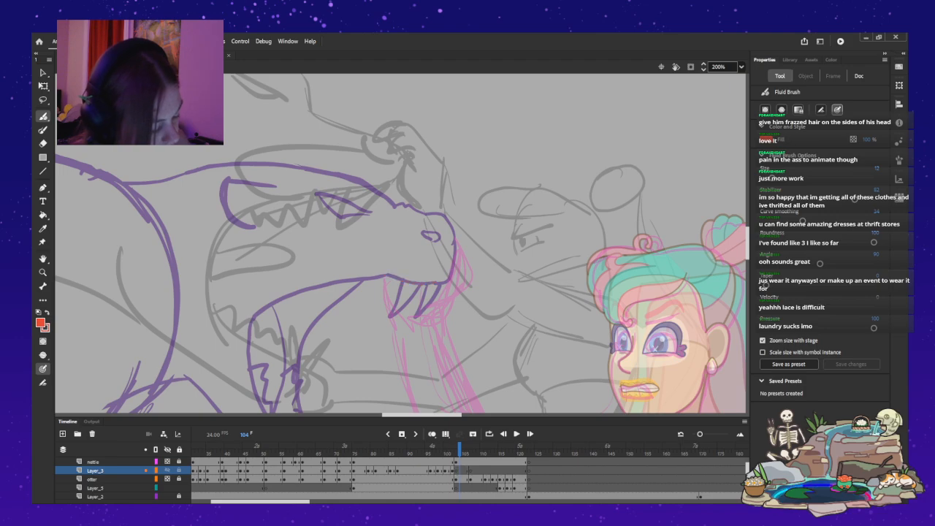
left_click_drag(433, 282, 380, 269)
key("ctrl+z")
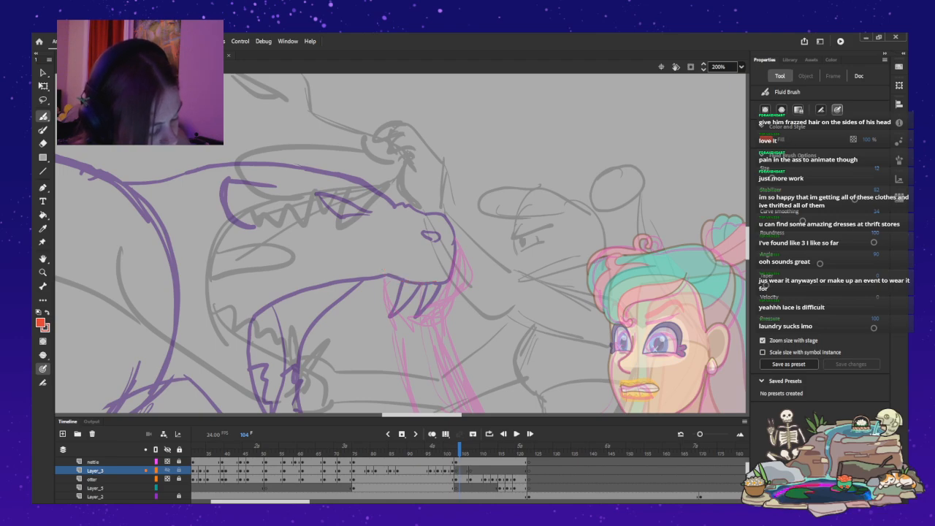
left_click_drag(436, 282, 383, 271)
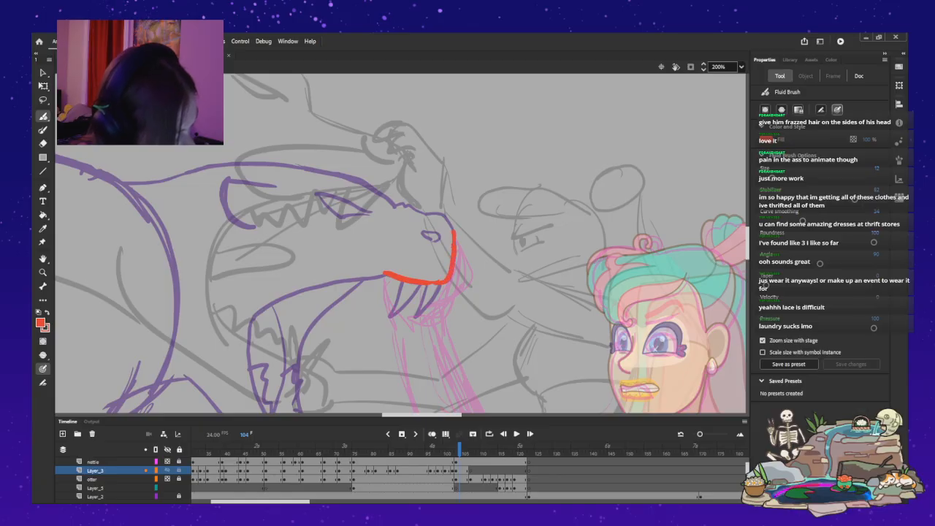
key("ctrl+z")
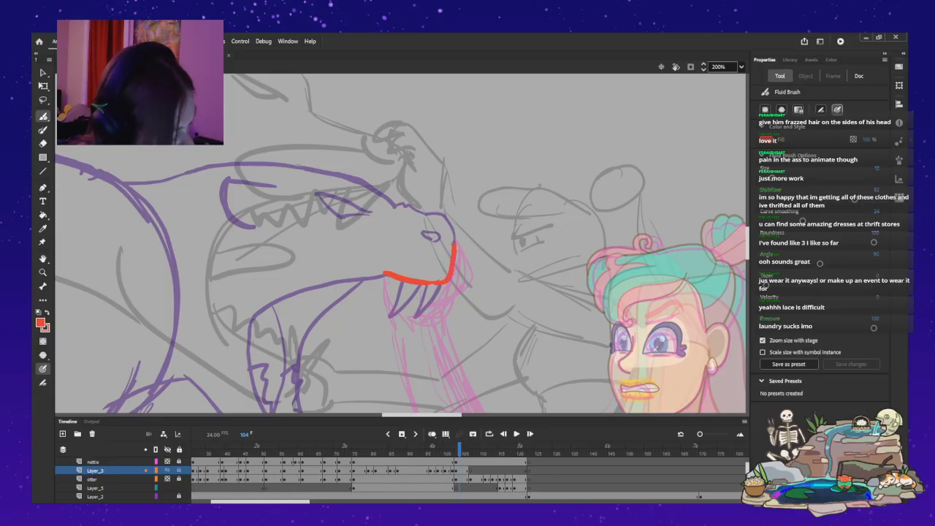
Outline the monster's nostril, the bumpy top of its snout and its head line back to the neck in red.
mouse_move(429, 216)
left_mouse_down()
mouse_move(446, 213)
mouse_move(453, 226)
left_mouse_up()
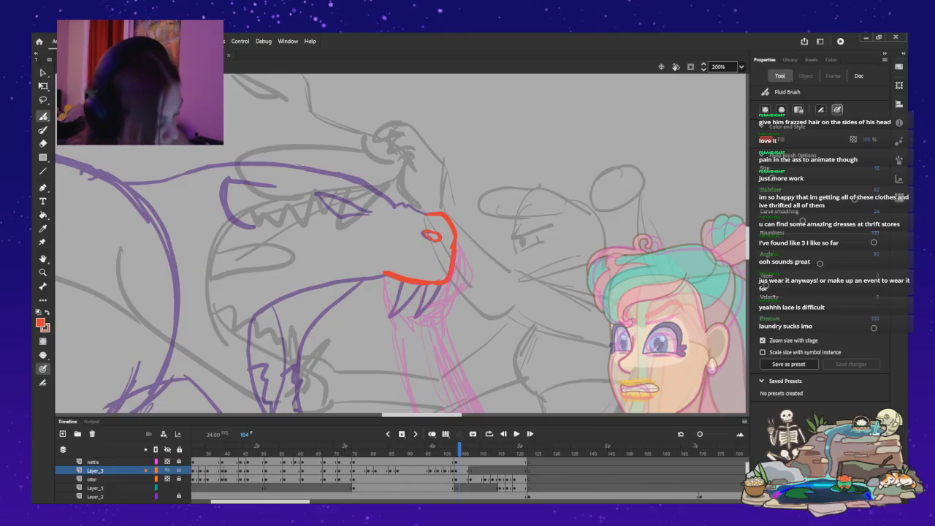
mouse_move(411, 205)
left_mouse_down()
mouse_move(426, 214)
mouse_move(376, 189)
mouse_move(260, 164)
left_mouse_up()
left_click_drag(199, 166, 148, 179)
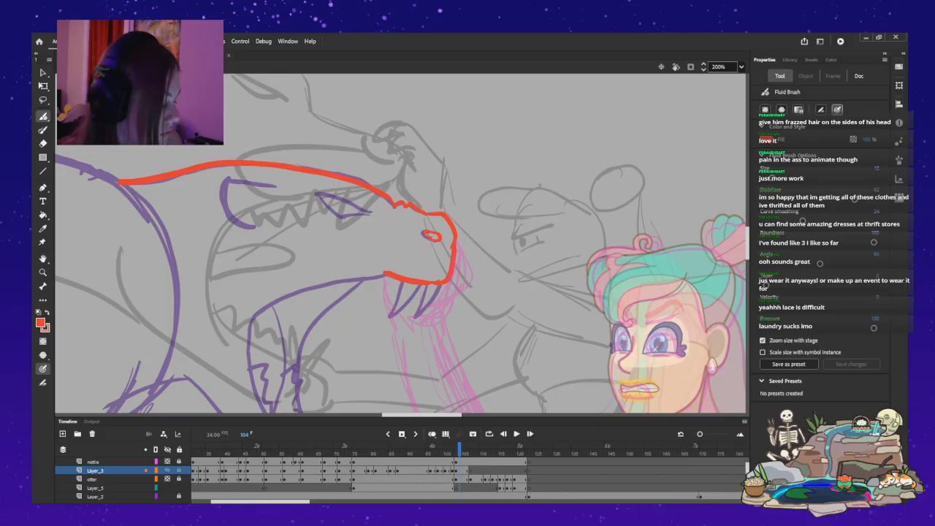
left_click_drag(422, 415, 401, 415)
key("ctrl+z")
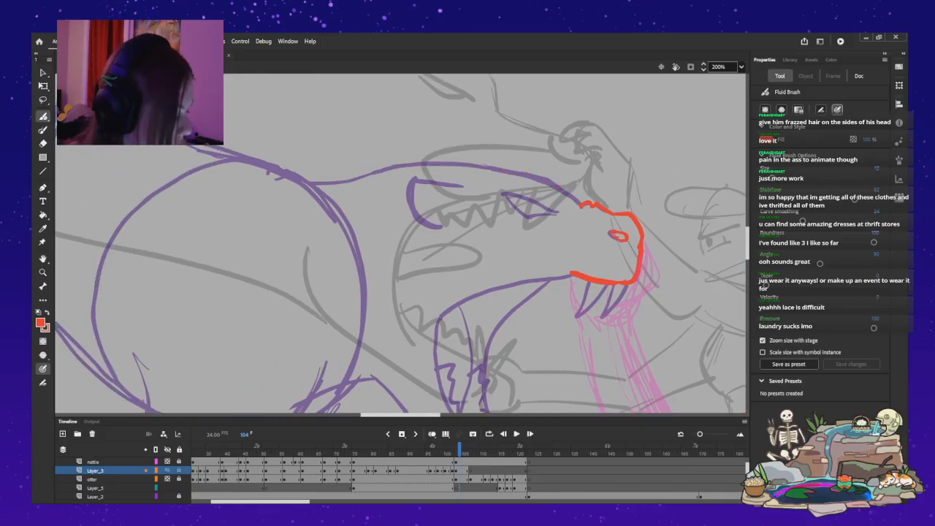
mouse_move(579, 201)
left_mouse_down()
mouse_move(531, 173)
mouse_move(428, 157)
mouse_move(302, 183)
left_mouse_up()
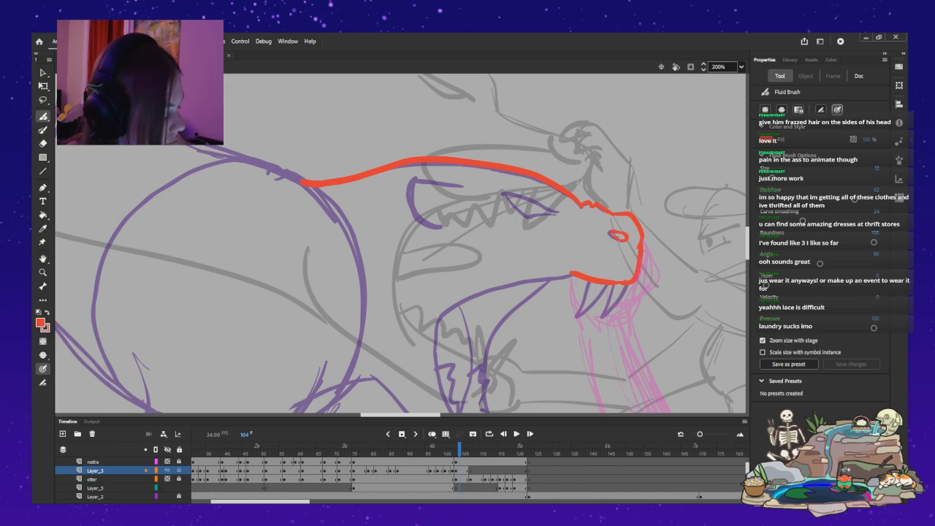
key("ctrl+z")
mouse_move(577, 201)
left_mouse_down()
mouse_move(528, 173)
mouse_move(431, 163)
mouse_move(306, 182)
mouse_move(333, 217)
mouse_move(314, 186)
mouse_move(193, 145)
left_mouse_up()
key("ctrl+z")
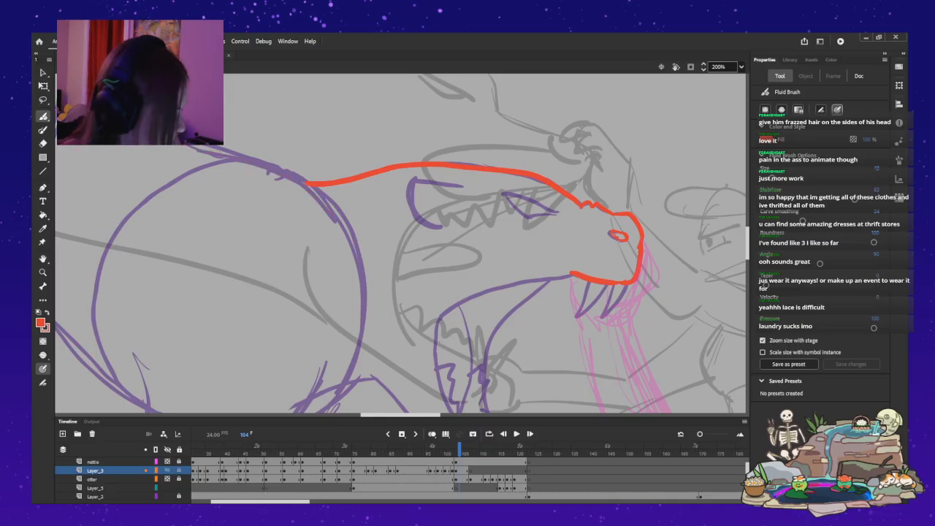
Trace the monster's back in red from the shoulder up over the rounded hip, with a short shoulder stroke branching downward.
left_click_drag(365, 190, 369, 306)
left_click_drag(292, 220, 611, 222)
left_click_drag(748, 233, 747, 228)
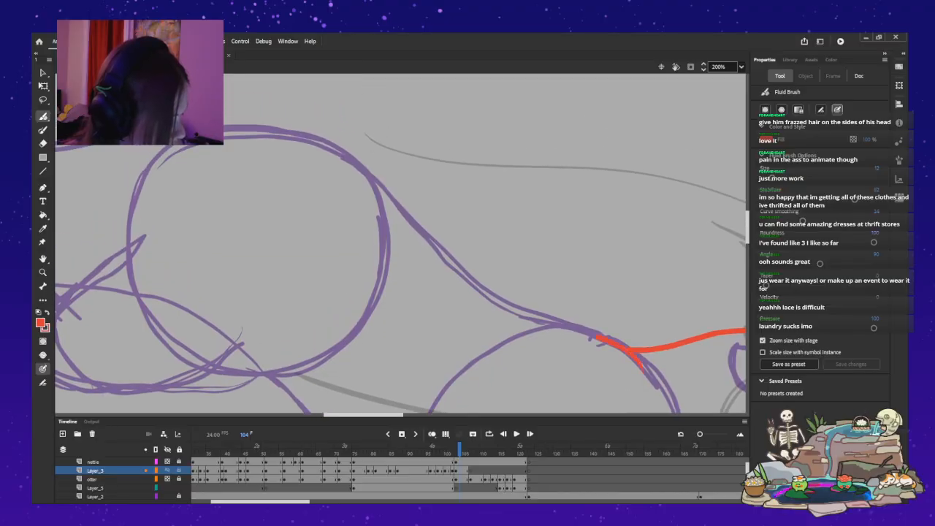
mouse_move(522, 308)
left_mouse_down()
mouse_move(439, 256)
mouse_move(355, 179)
mouse_move(313, 155)
mouse_move(235, 137)
left_mouse_up()
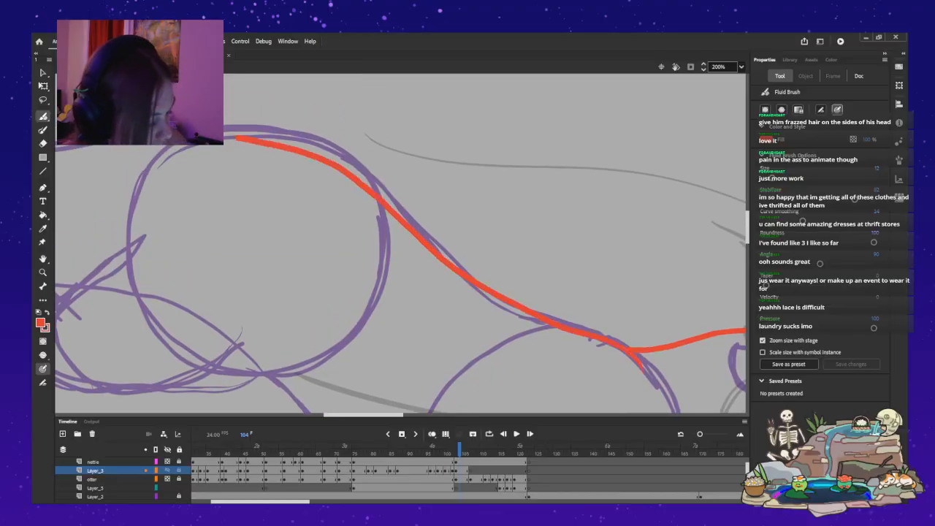
key("ctrl+z")
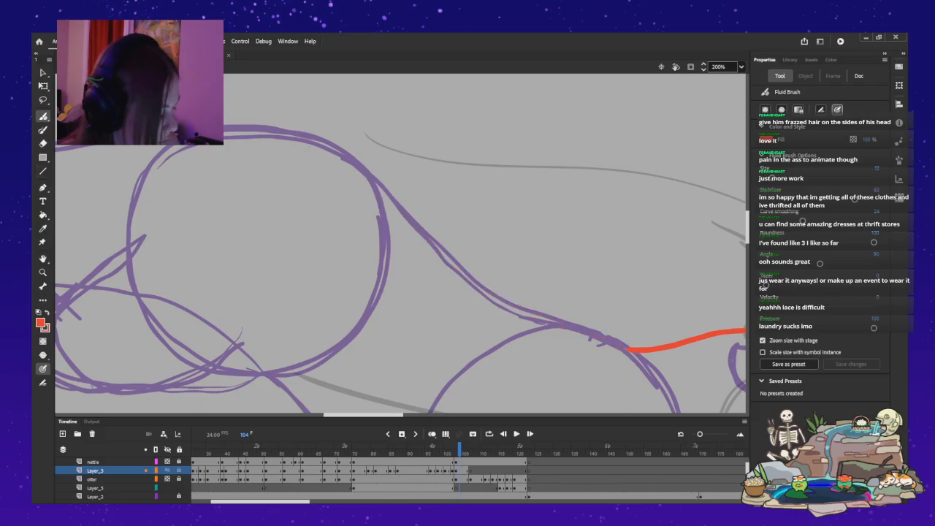
mouse_move(554, 323)
left_mouse_down()
mouse_move(469, 273)
mouse_move(317, 153)
mouse_move(224, 133)
left_mouse_up()
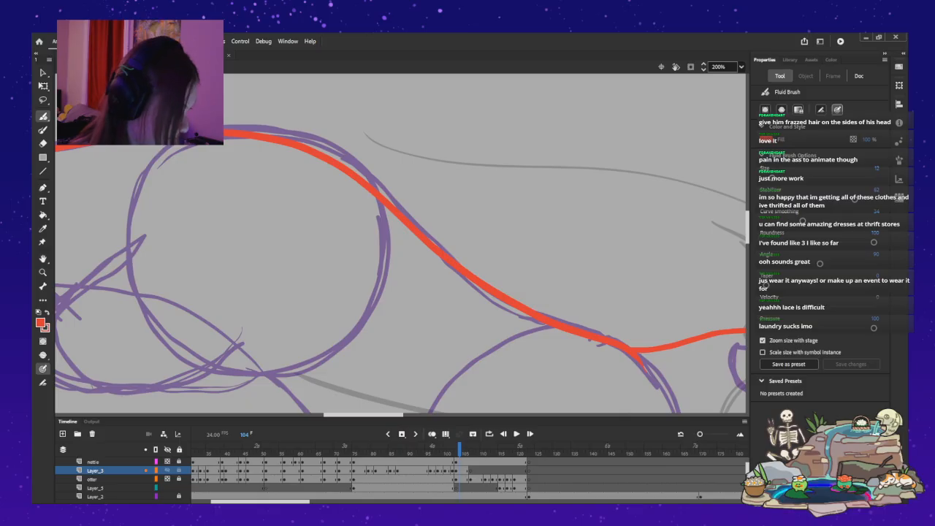
key("ctrl+z")
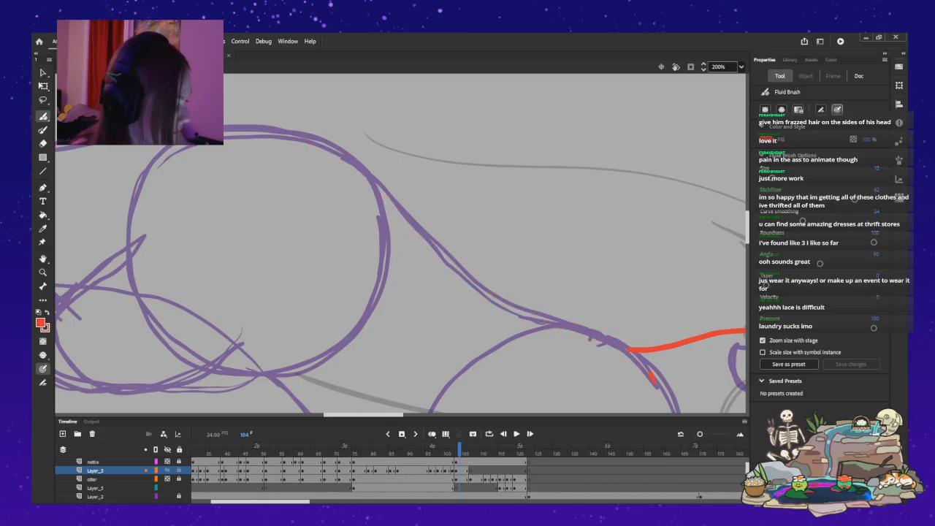
left_click_drag(549, 319, 429, 244)
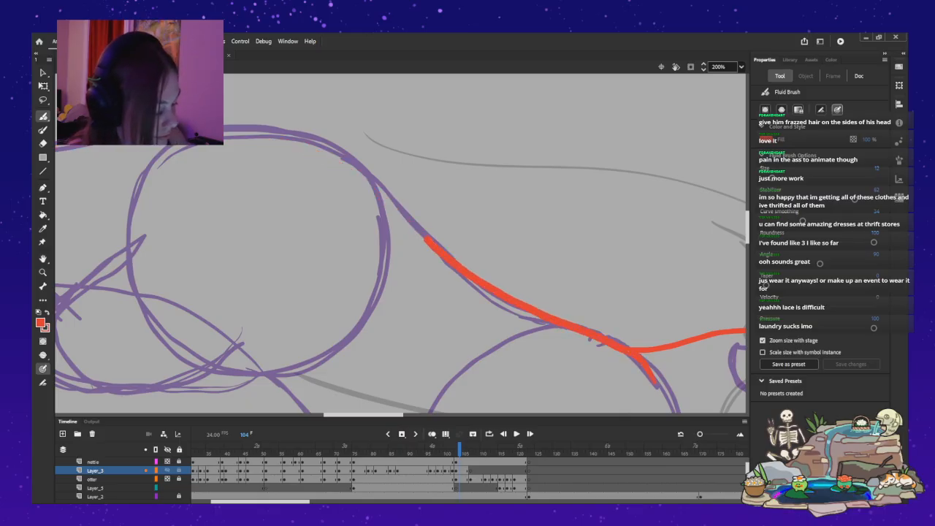
mouse_move(386, 196)
left_mouse_down()
mouse_move(333, 149)
mouse_move(223, 125)
left_mouse_up()
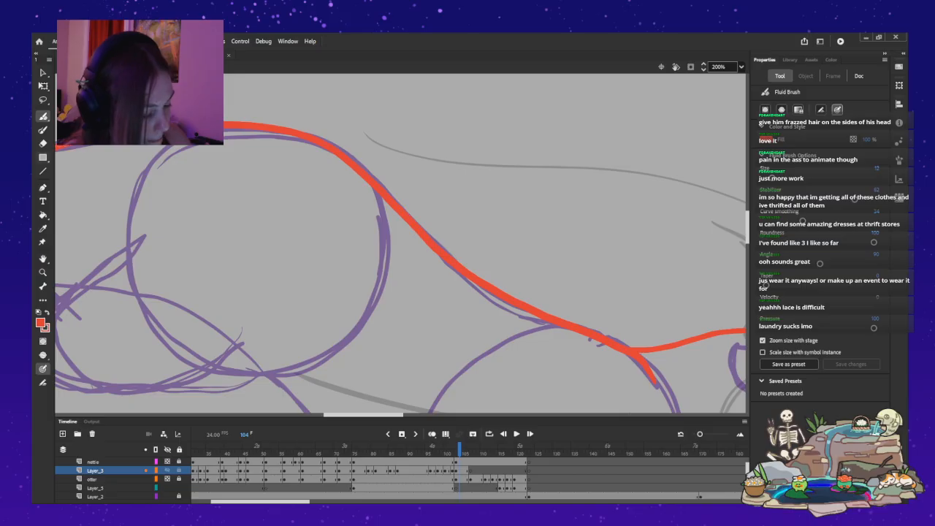
Trace the upper and lower edges of the monster's tail in red, extending past the stage's edge.
left_click_drag(363, 415, 314, 415)
left_click_drag(748, 227, 747, 216)
left_click_drag(314, 414, 298, 415)
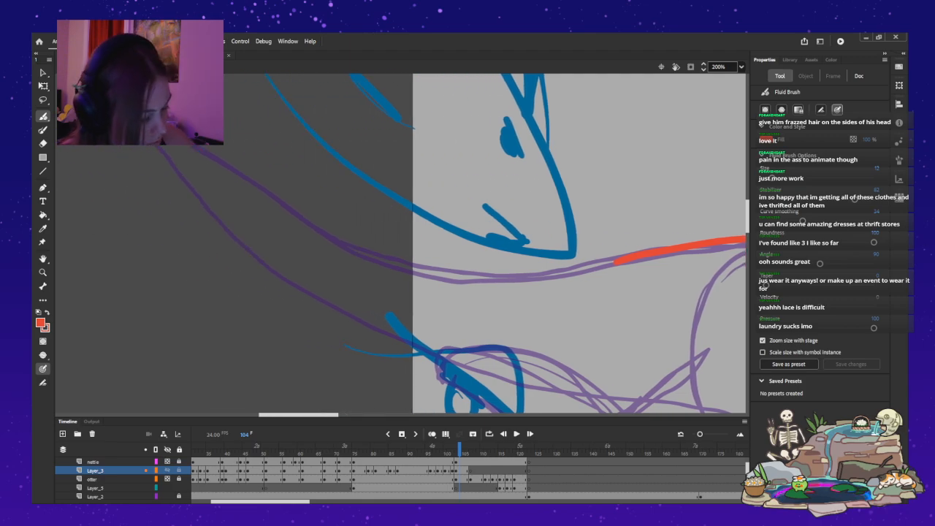
mouse_move(204, 144)
left_mouse_down()
mouse_move(396, 256)
mouse_move(493, 271)
mouse_move(581, 268)
left_mouse_up()
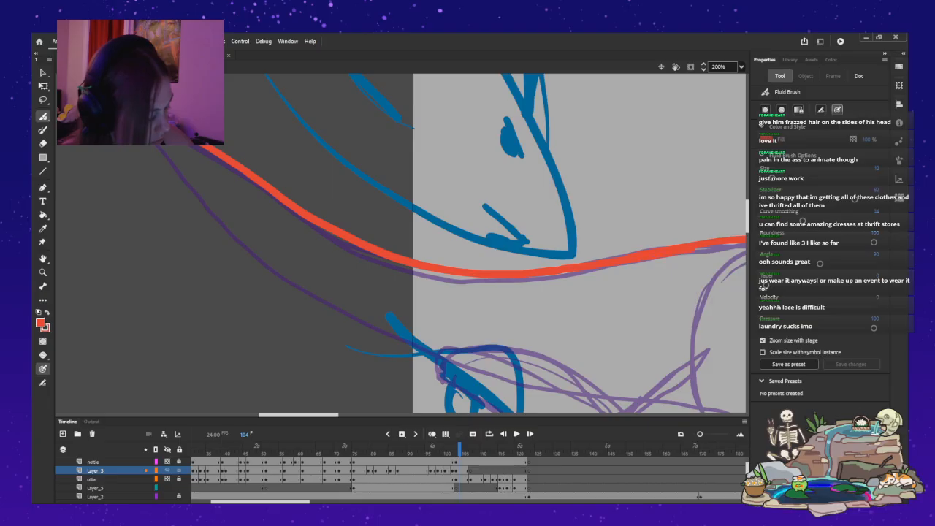
mouse_move(300, 415)
left_mouse_down()
mouse_move(310, 415)
mouse_move(301, 415)
left_mouse_up()
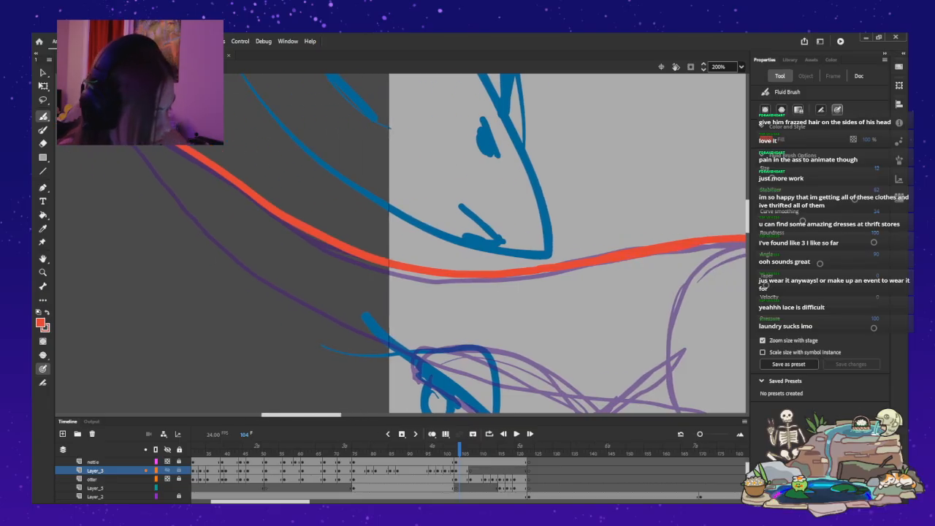
left_click_drag(747, 216, 747, 217)
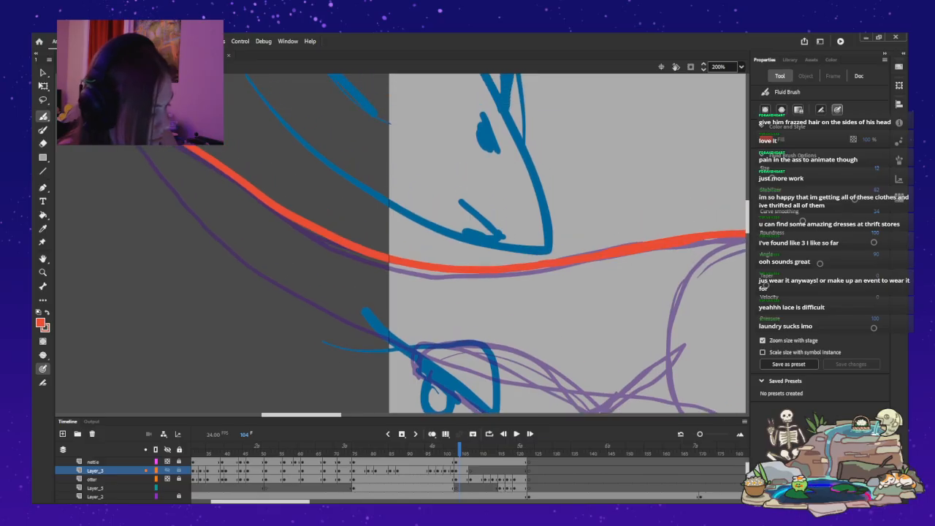
mouse_move(173, 194)
left_mouse_down()
mouse_move(250, 271)
mouse_move(358, 333)
mouse_move(481, 372)
mouse_move(624, 392)
left_mouse_up()
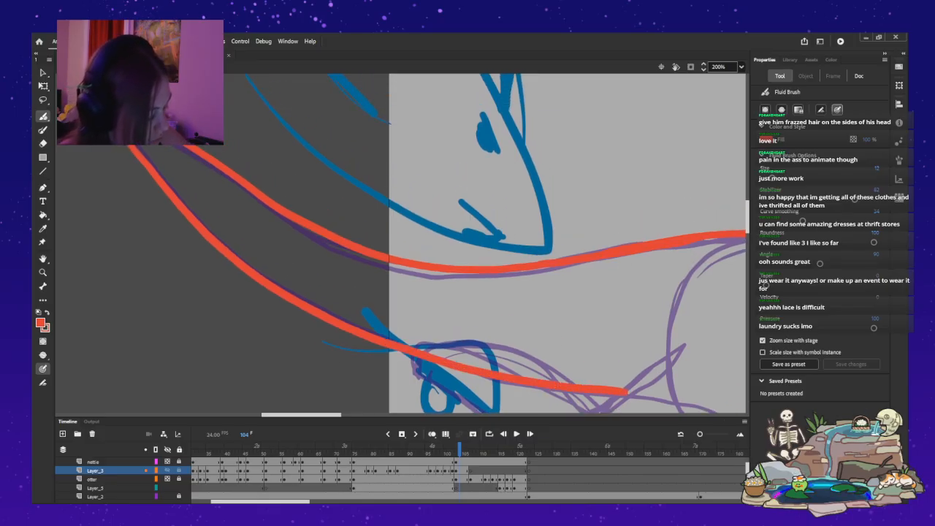
Outline the underside of the monster's hind leg in red and remove the tail line overlapping the leg.
left_click_drag(747, 217, 747, 230)
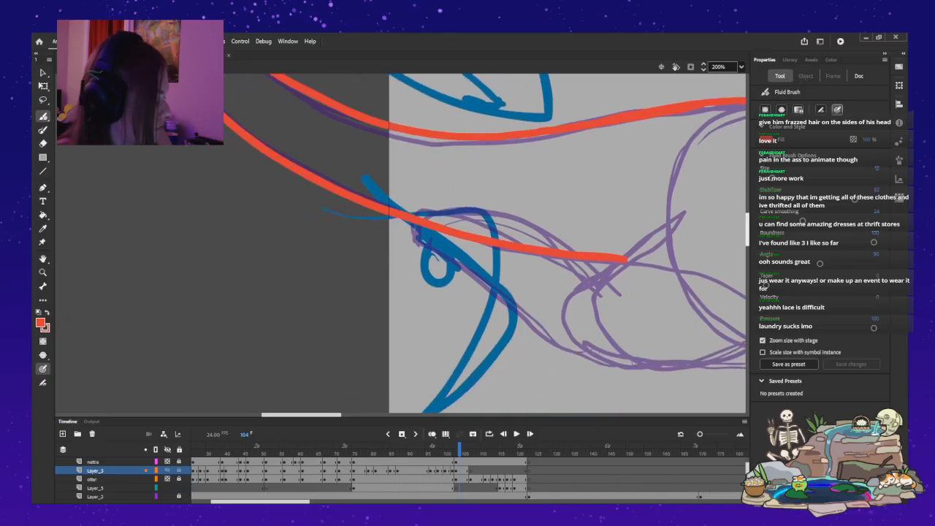
left_click_drag(301, 415, 346, 415)
mouse_move(375, 337)
left_mouse_down()
mouse_move(284, 369)
mouse_move(224, 361)
mouse_move(55, 247)
left_mouse_up()
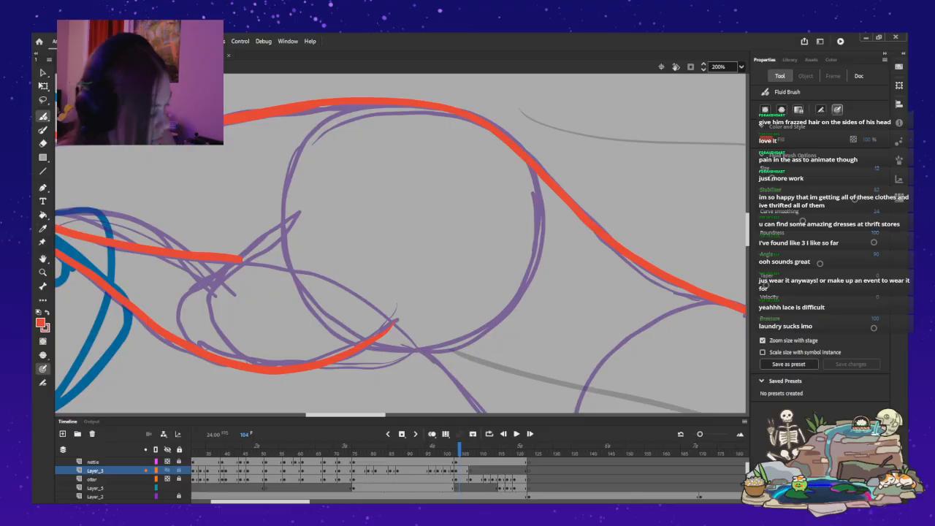
left_click_drag(345, 415, 326, 415)
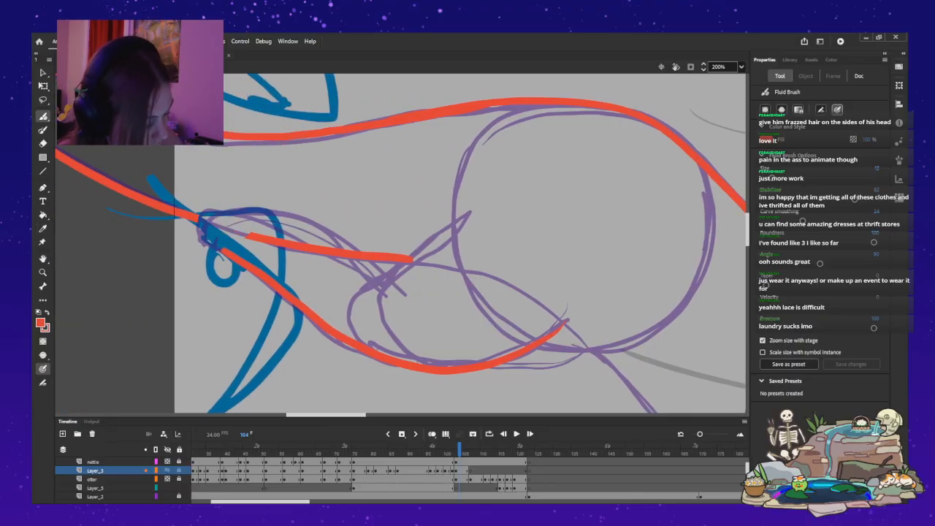
left_click_drag(219, 216, 413, 259)
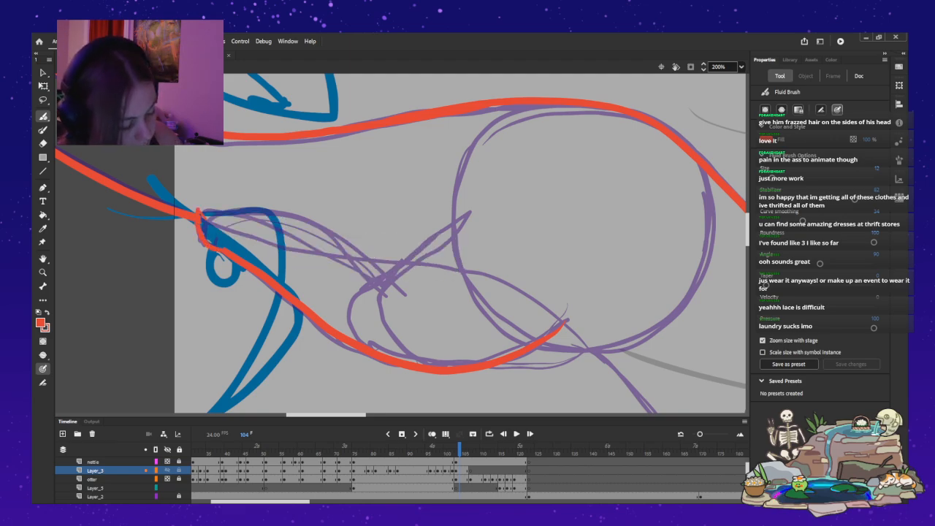
Try red outlines for the hind leg's upper edge and pointed toes.
left_click_drag(452, 233, 376, 288)
key("ctrl+z")
mouse_move(460, 228)
left_mouse_down()
mouse_move(373, 284)
mouse_move(380, 268)
mouse_move(343, 242)
mouse_move(242, 207)
left_mouse_up()
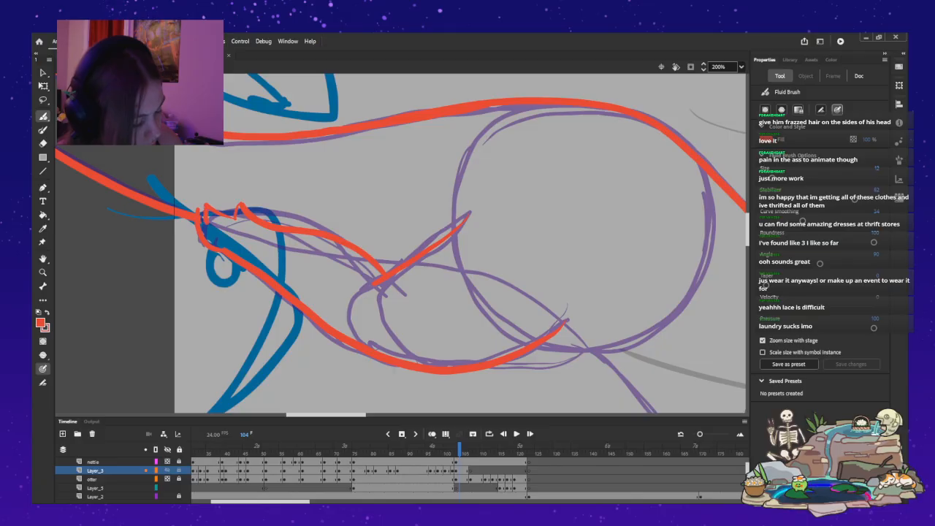
key("ctrl+z")
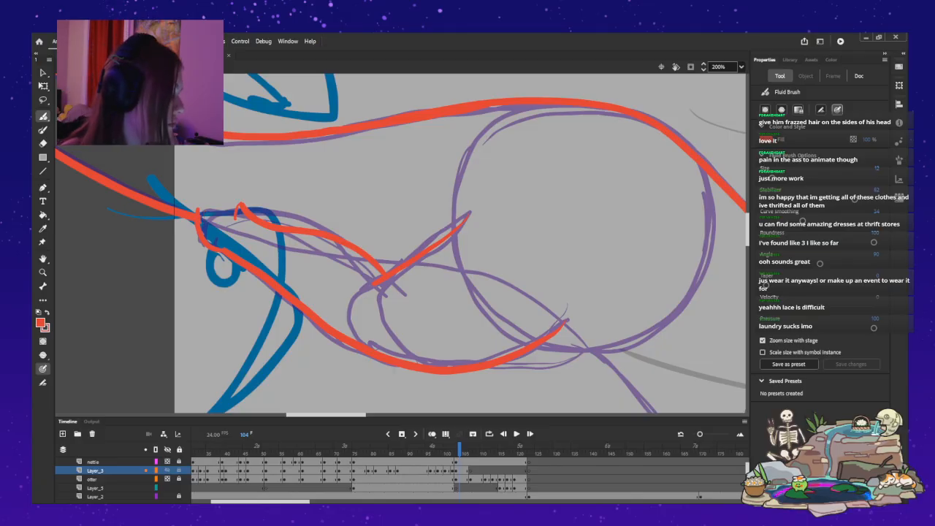
key("ctrl+z")
key("ctrl+z")
key("ctrl+z")
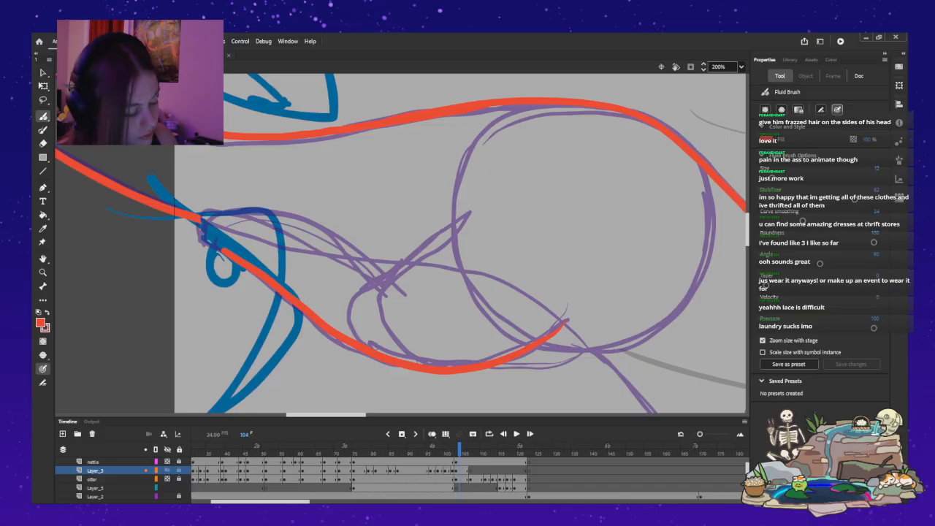
Redraw the hind leg's upper edge, heel and rounded foot with small toes in red over the purple rough.
mouse_move(425, 257)
left_mouse_down()
mouse_move(380, 284)
mouse_move(365, 254)
mouse_move(323, 234)
mouse_move(226, 214)
left_mouse_up()
left_click_drag(232, 260, 195, 232)
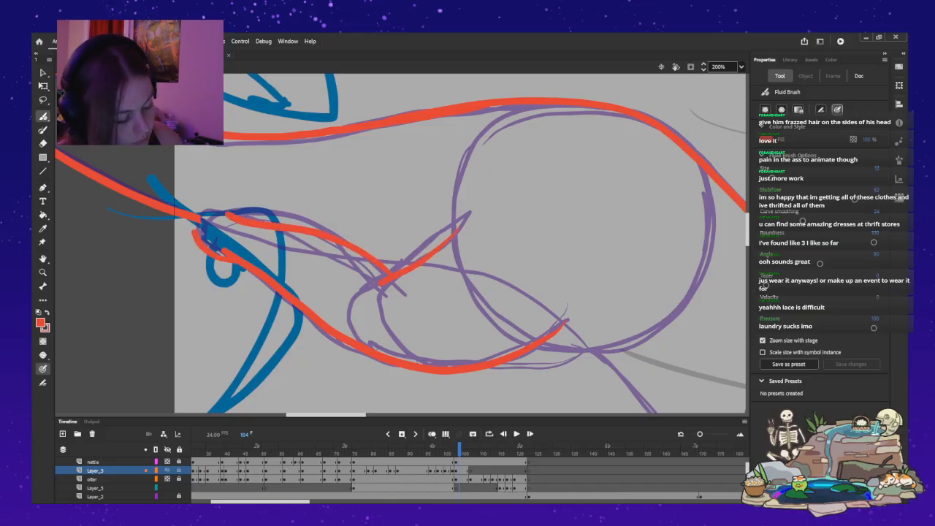
key("ctrl+z")
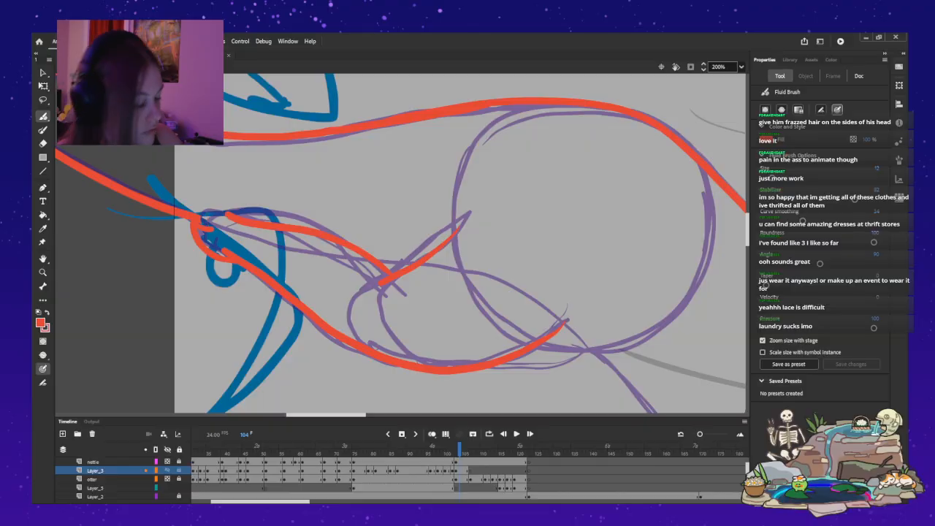
key("ctrl+z")
mouse_move(232, 260)
left_mouse_down()
mouse_move(203, 252)
mouse_move(277, 284)
mouse_move(369, 350)
mouse_move(226, 265)
mouse_move(196, 231)
left_mouse_up()
key("ctrl+z")
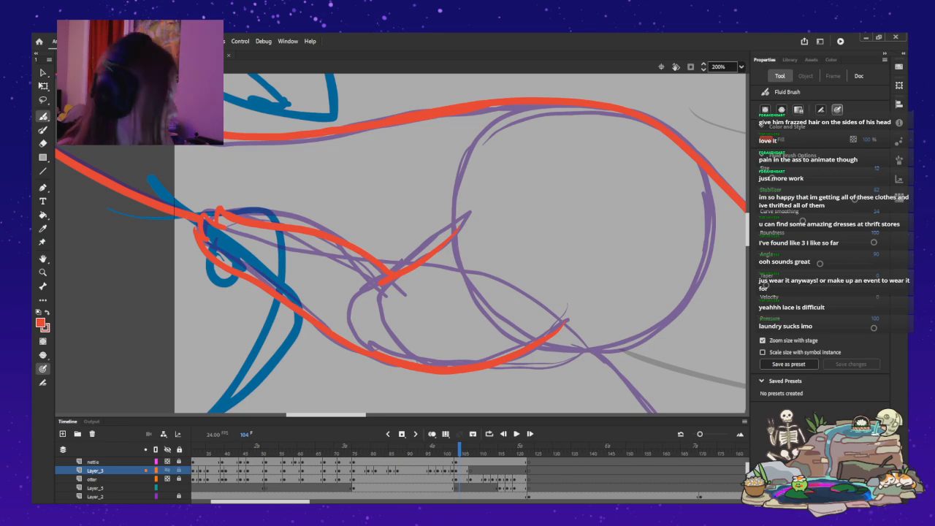
scroll(400, 255, "right", 1)
scroll(401, 255, "right", 2)
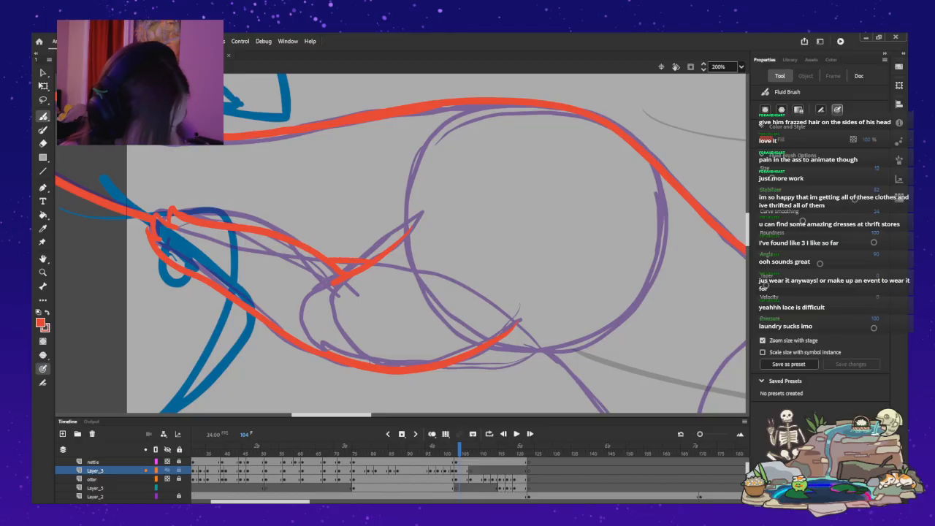
Redraw the hind leg's upper edge in red, running from the foot to the knee bend over the purple rough.
mouse_move(236, 224)
left_mouse_down()
mouse_move(303, 248)
mouse_move(368, 281)
left_mouse_up()
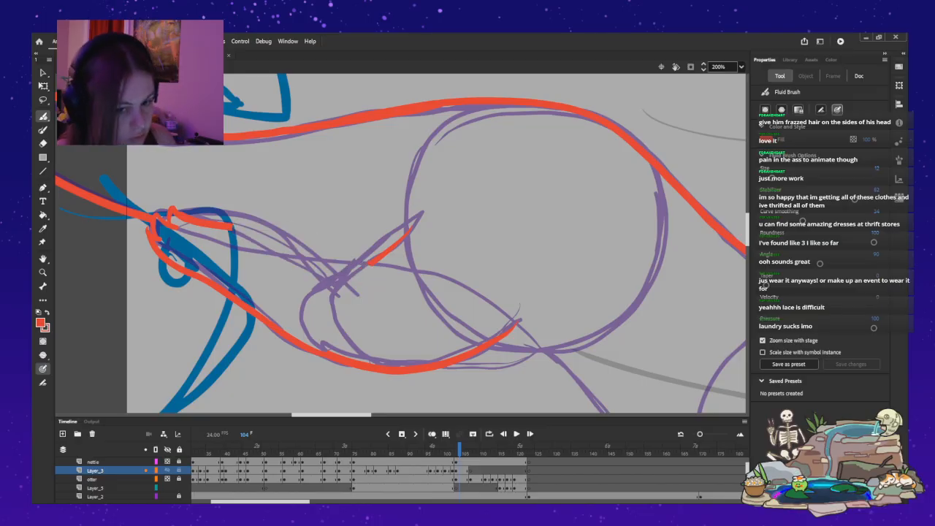
left_click_drag(232, 227, 272, 240)
key("ctrl+z")
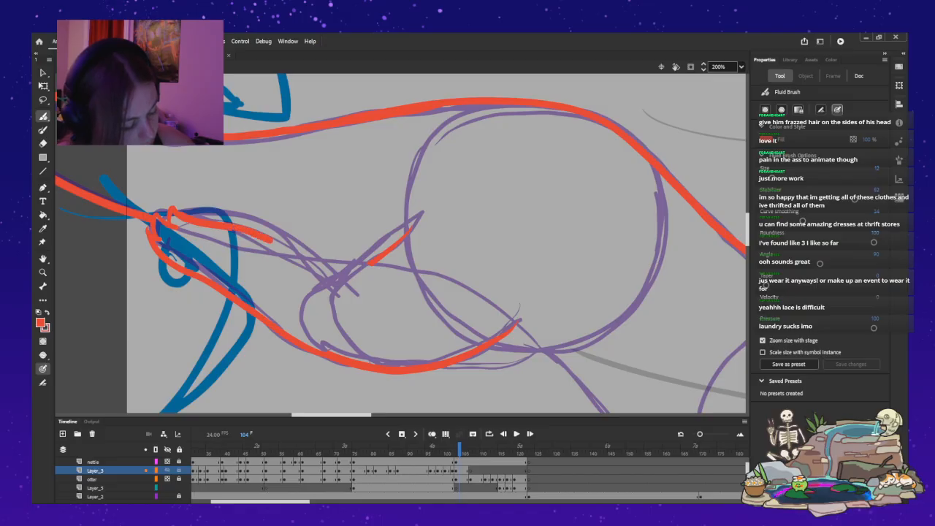
left_click_drag(318, 266, 343, 273)
key("ctrl+z")
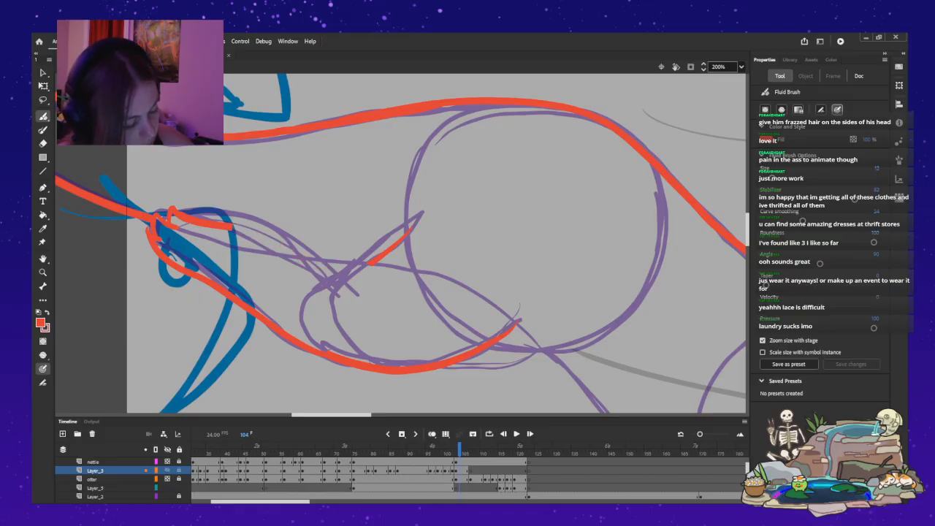
mouse_move(232, 227)
left_mouse_down()
mouse_move(357, 268)
mouse_move(337, 275)
left_mouse_up()
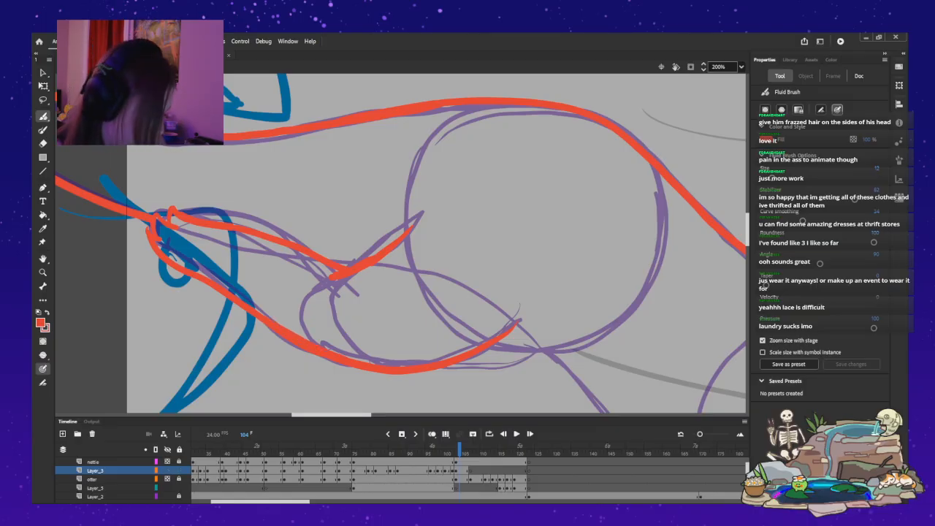
Outline the outer curve of the monster's ear in red over the purple rough.
left_click_drag(589, 241, 216, 153)
scroll(402, 244, "down", 1)
mouse_move(677, 209)
left_mouse_down()
mouse_move(688, 194)
mouse_move(635, 210)
mouse_move(672, 228)
mouse_move(649, 223)
left_mouse_up()
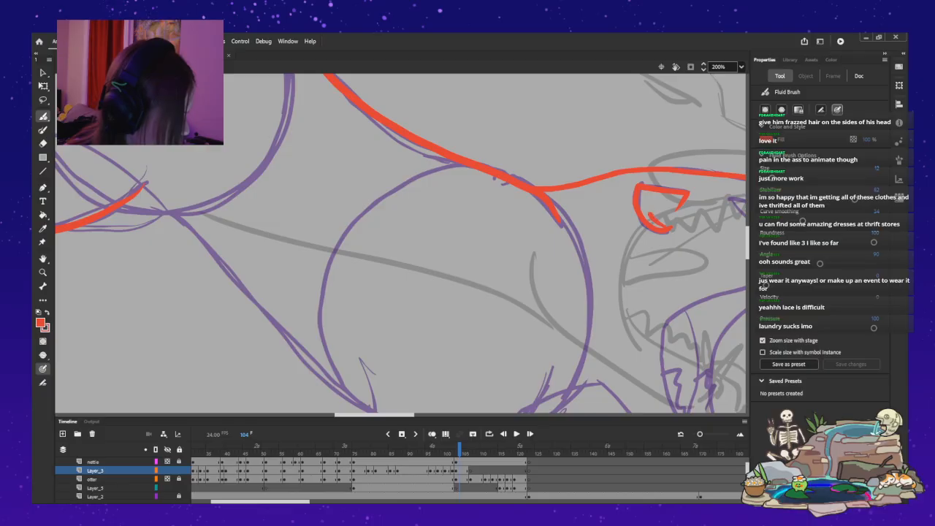
left_click_drag(374, 415, 411, 415)
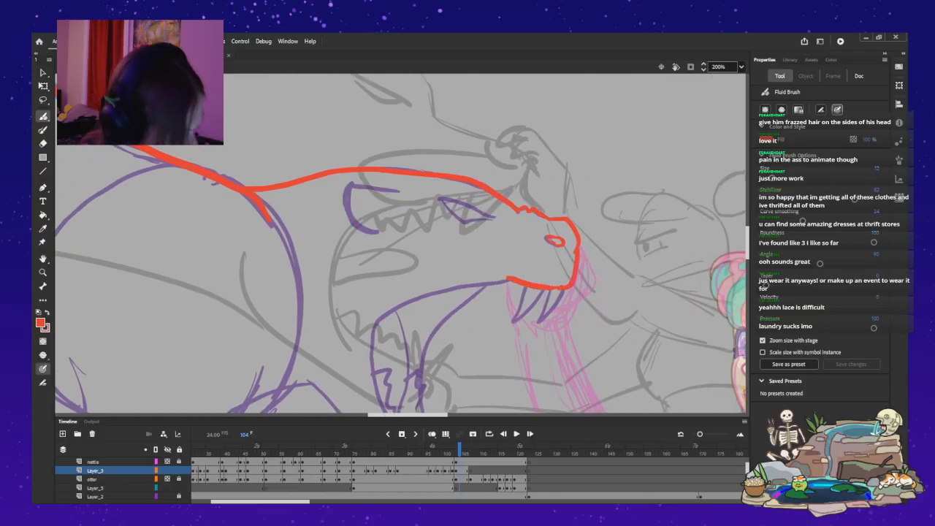
mouse_move(398, 192)
left_mouse_down()
mouse_move(361, 185)
mouse_move(346, 205)
mouse_move(388, 230)
left_mouse_up()
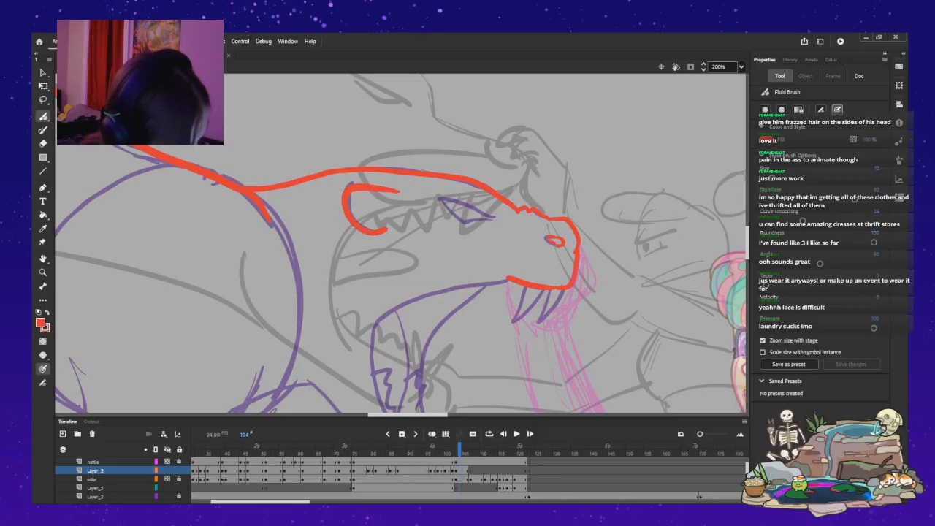
Close the front edge of the monster's ear and draw its curved inner fold in red.
mouse_move(389, 204)
left_mouse_down()
mouse_move(375, 203)
mouse_move(374, 224)
left_mouse_up()
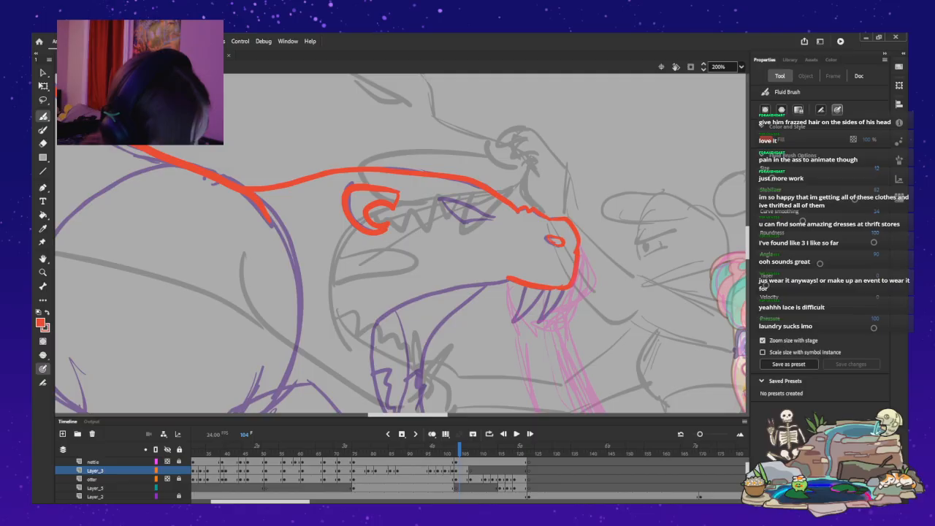
key("ctrl+z")
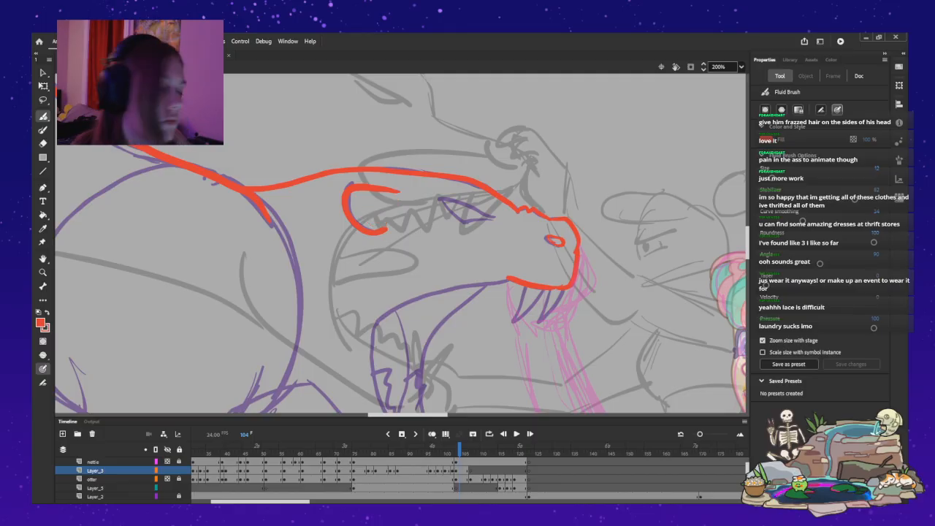
left_click_drag(399, 192, 394, 208)
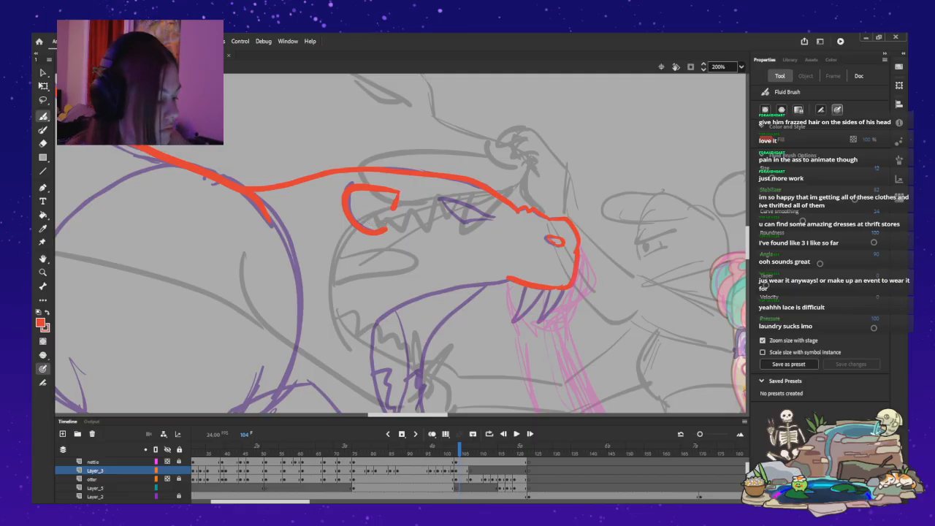
mouse_move(361, 202)
left_mouse_down()
mouse_move(356, 210)
mouse_move(381, 227)
mouse_move(365, 200)
mouse_move(360, 217)
mouse_move(366, 200)
mouse_move(357, 214)
mouse_move(381, 226)
left_mouse_up()
key("ctrl+z")
key("ctrl+z")
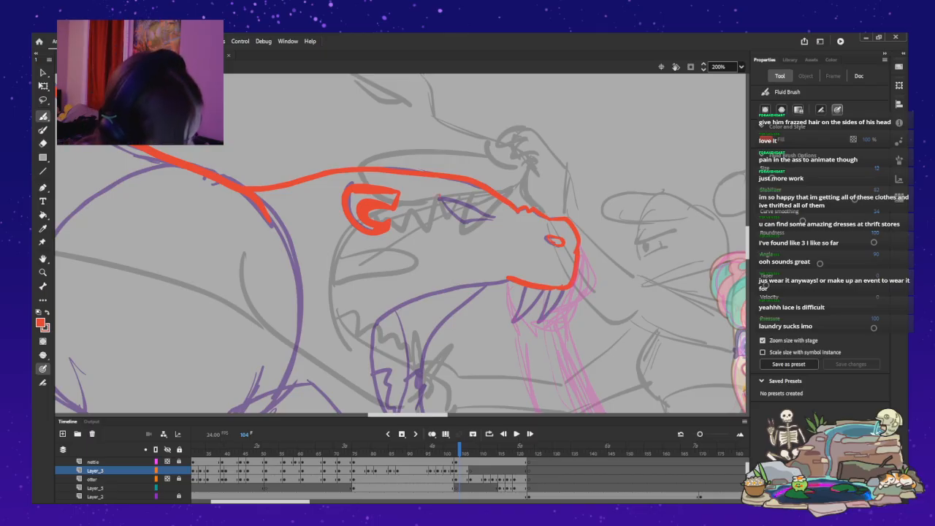
Draw the slanted upper edge of the monster's eye in red along the purple rough.
left_click_drag(487, 217, 499, 215)
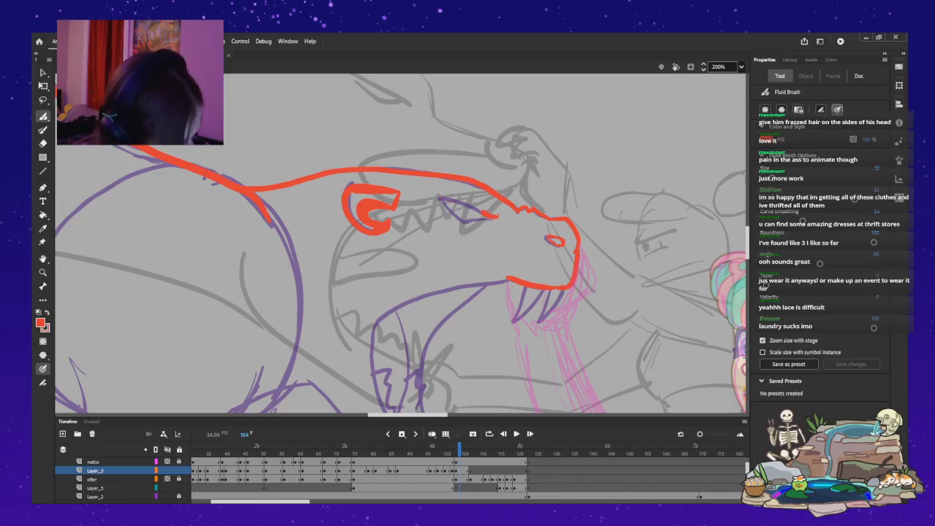
key("ctrl+z")
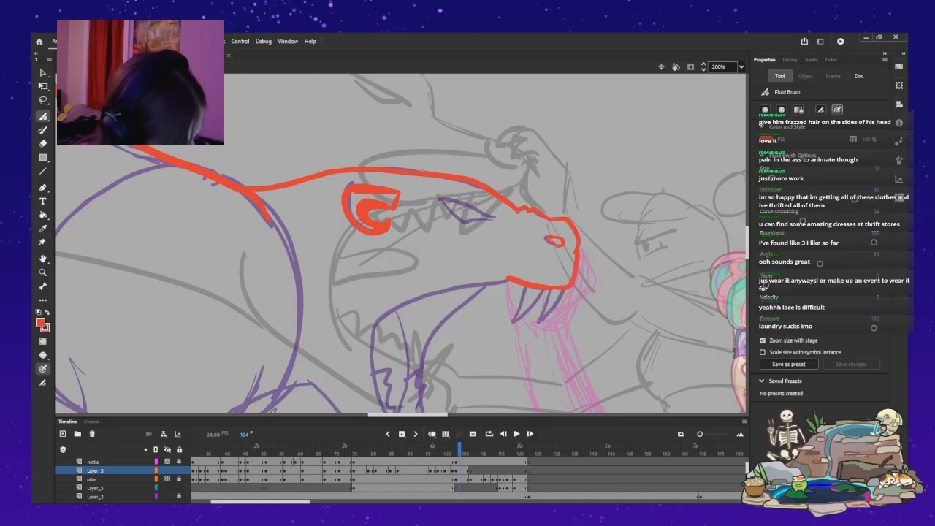
left_click_drag(493, 218, 500, 216)
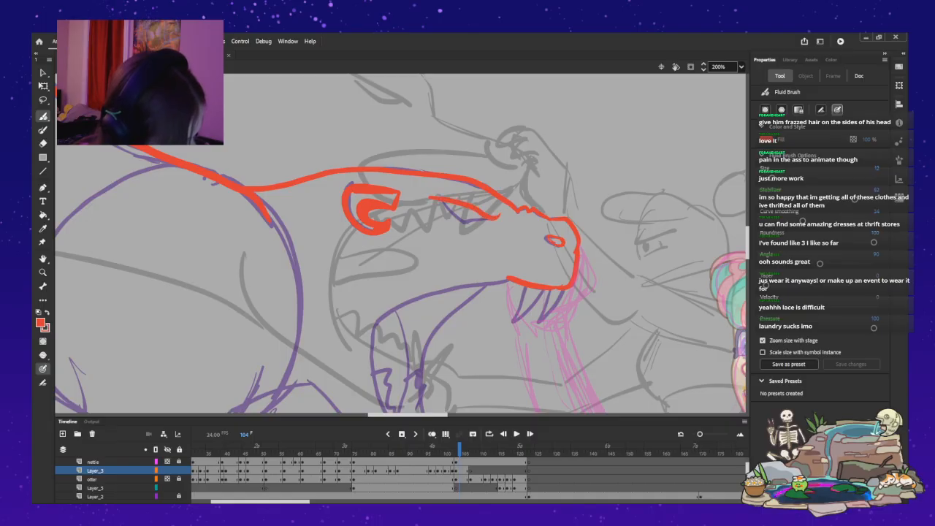
key("ctrl+z")
key("ctrl+z")
left_click_drag(497, 216, 441, 199)
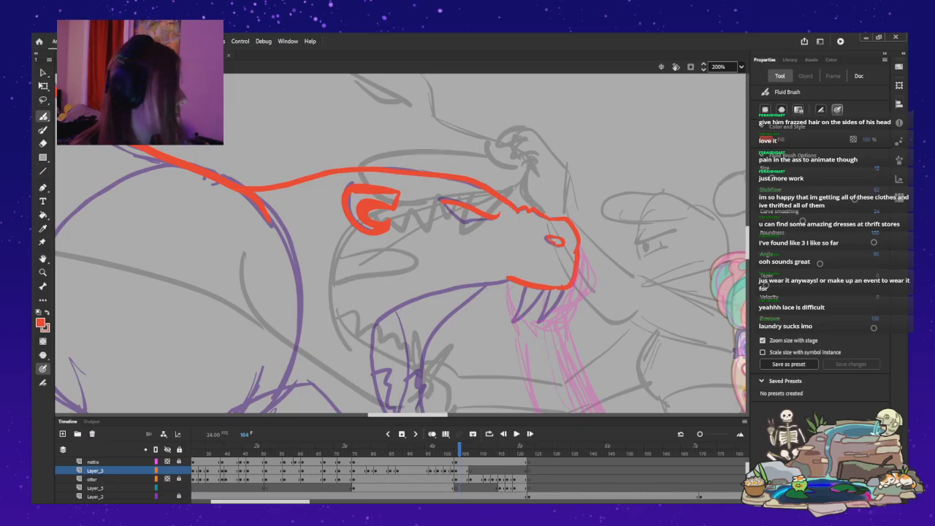
Try a red outline running from the monster's upper lip around the mouth corner to the lower jaw's tip.
scroll(402, 243, "down", 3)
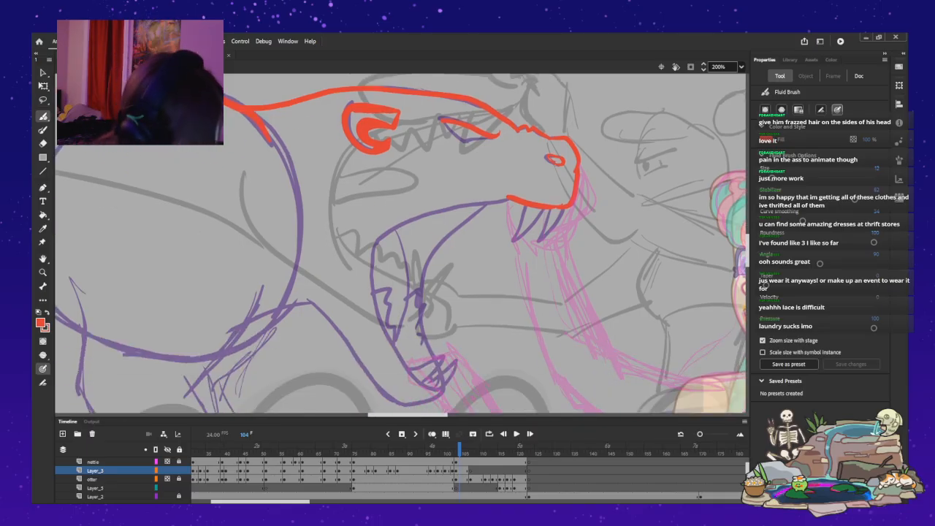
mouse_move(504, 199)
left_mouse_down()
mouse_move(410, 219)
mouse_move(374, 245)
left_mouse_up()
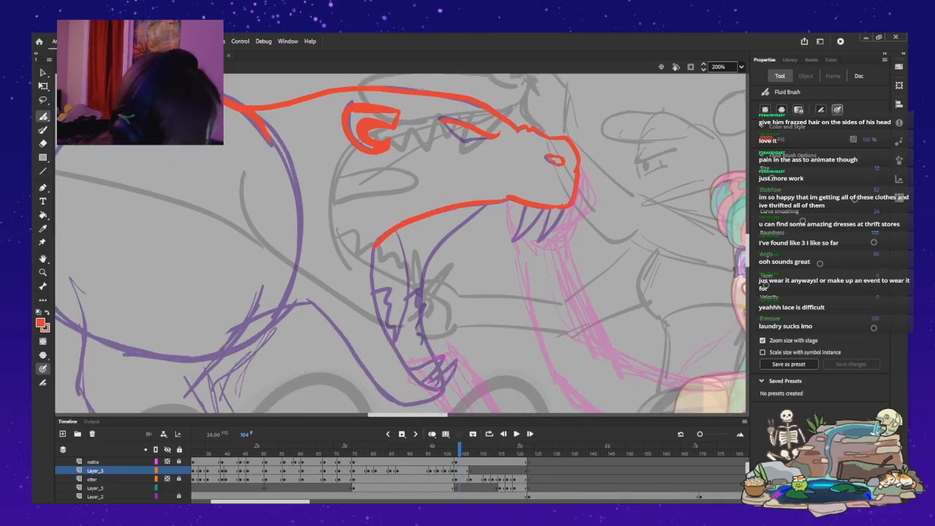
key("ctrl+z")
mouse_move(504, 198)
left_mouse_down()
mouse_move(407, 220)
mouse_move(374, 245)
left_mouse_up()
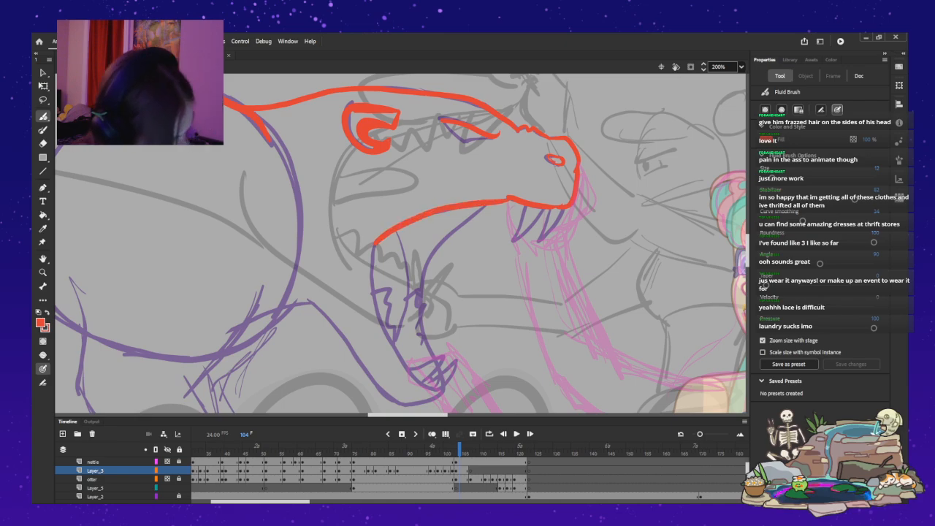
left_click_drag(373, 278, 389, 337)
left_click_drag(416, 376, 441, 388)
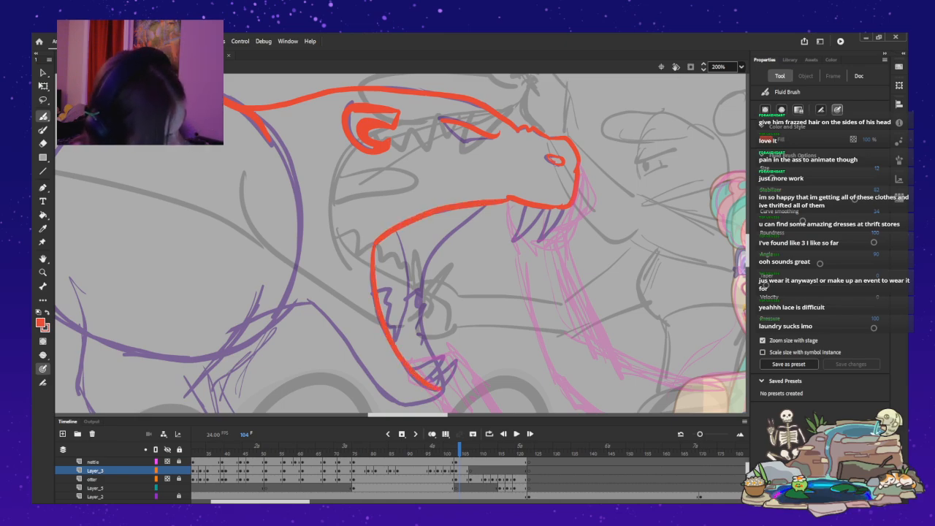
key("ctrl+z")
key("ctrl+z")
Redraw the open mouth's red outline from the upper lip around a wider mouth corner to the lower jaw's tip.
left_click_drag(479, 207, 398, 228)
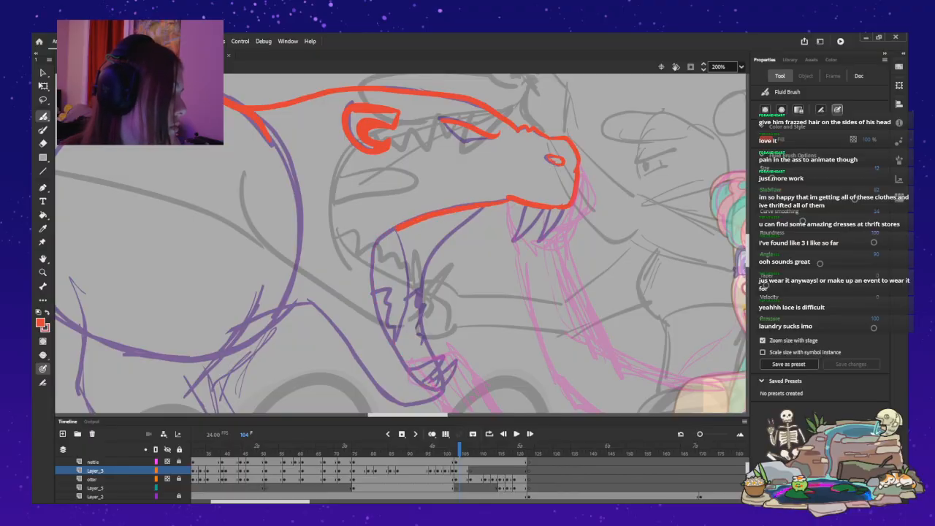
left_click_drag(365, 260, 368, 275)
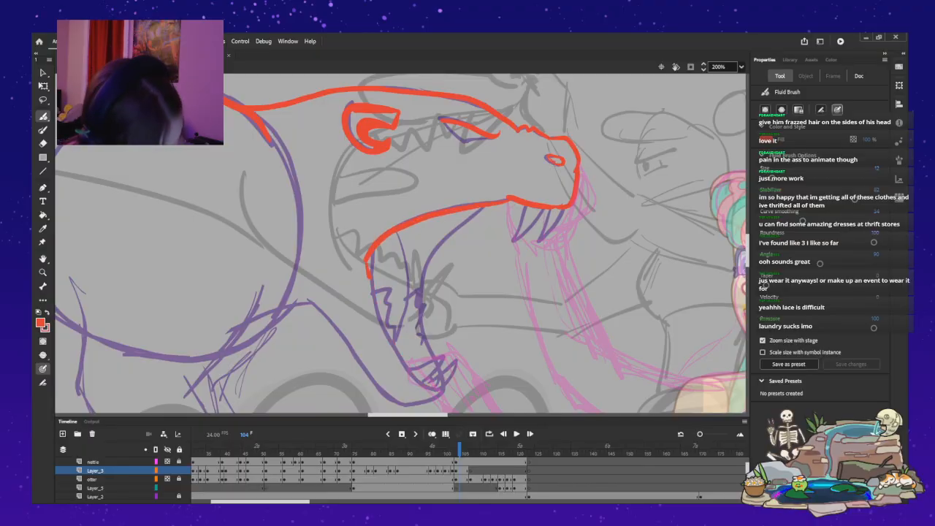
left_click_drag(383, 322, 403, 360)
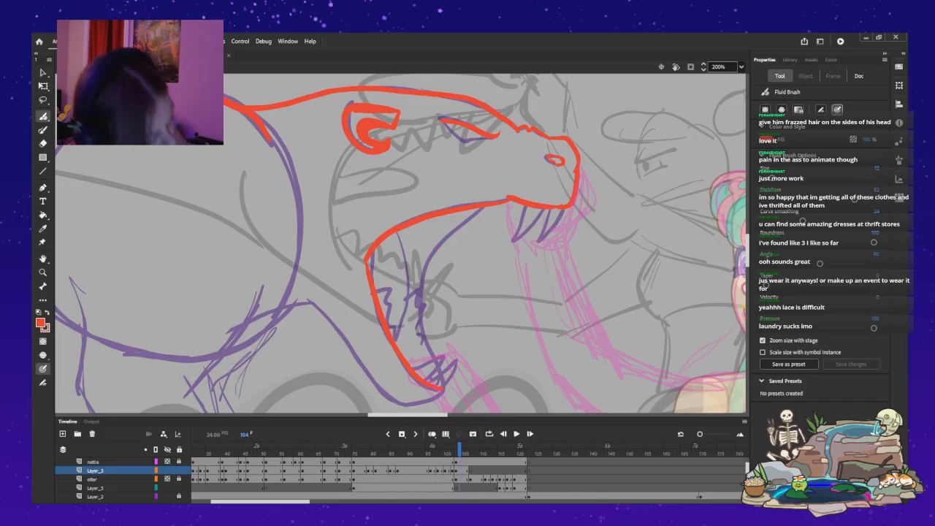
Outline the underside of the monster's lower jaw in red, from the throat around the chin to the jaw's tip.
scroll(401, 243, "down", 3)
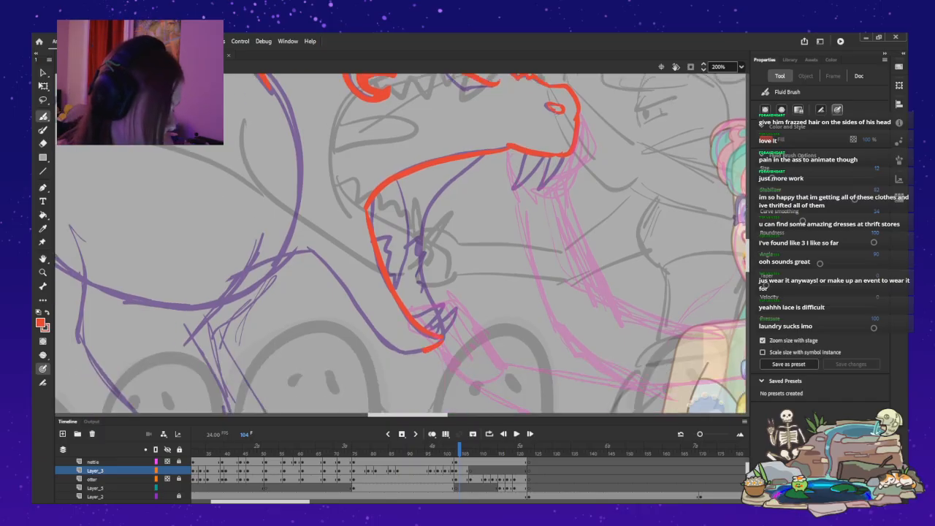
key("ctrl+z")
left_click_drag(309, 248, 325, 264)
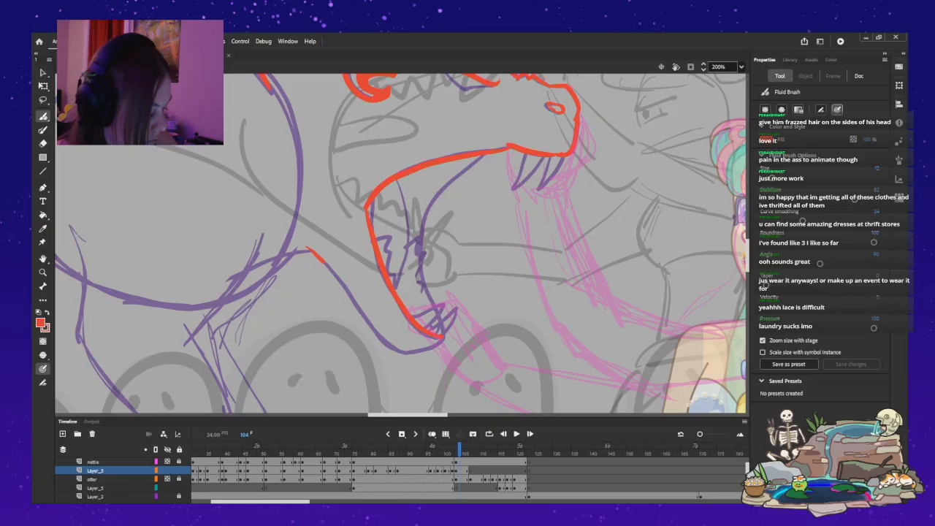
left_click_drag(354, 296, 367, 316)
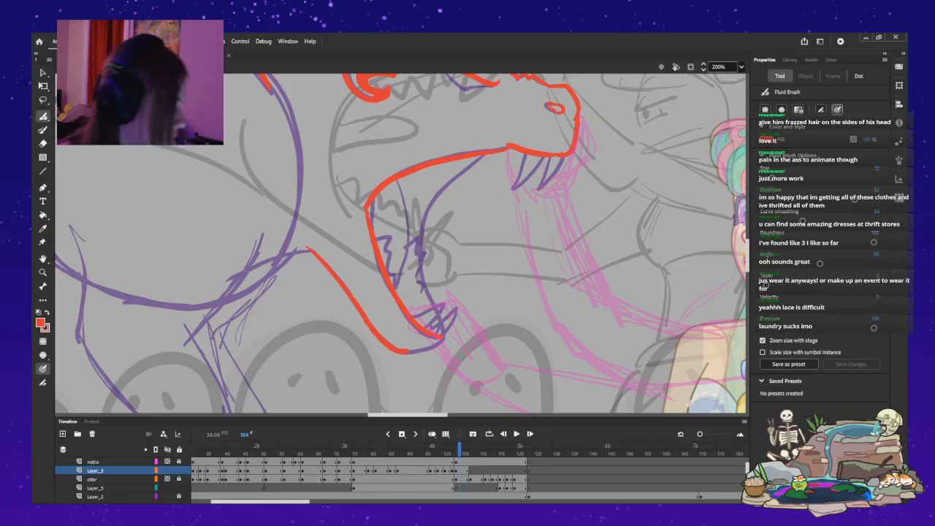
key("ctrl+z")
key("ctrl+z")
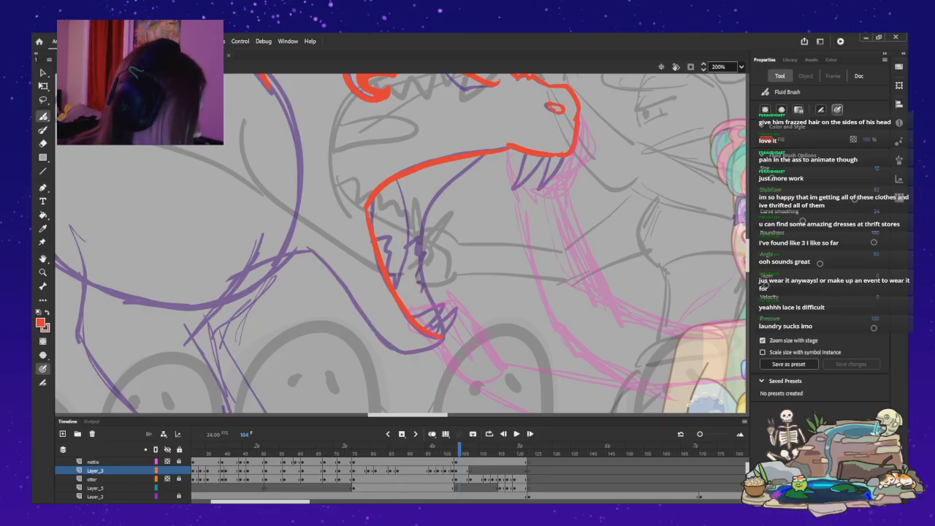
left_click_drag(442, 337, 418, 351)
key("ctrl+z")
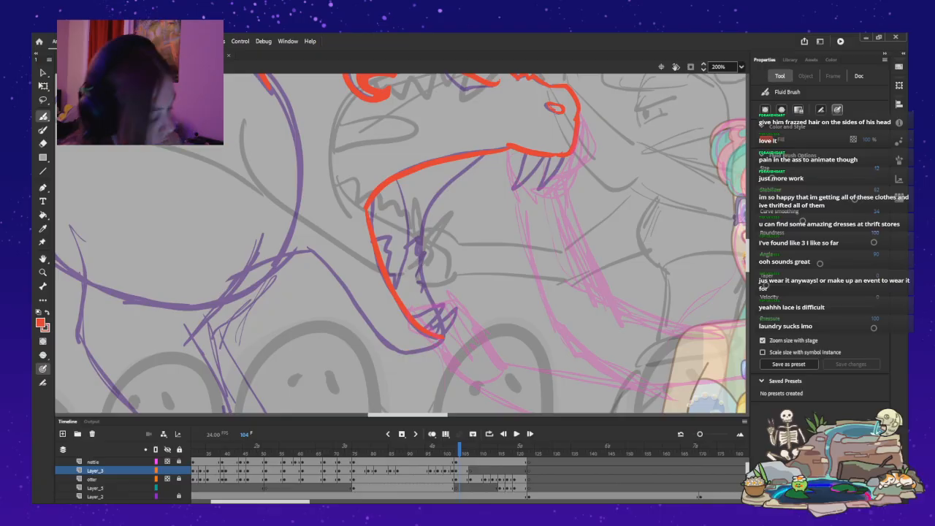
left_click_drag(307, 249, 332, 274)
left_click_drag(363, 316, 387, 347)
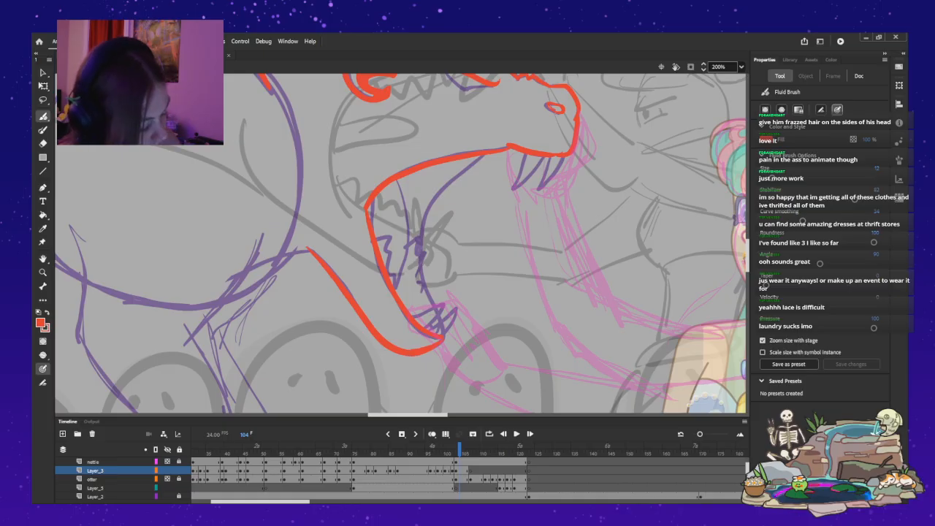
Try red outlines for the front edge of the monster's foreleg, from the chest down past the bend.
left_click_drag(408, 414, 392, 414)
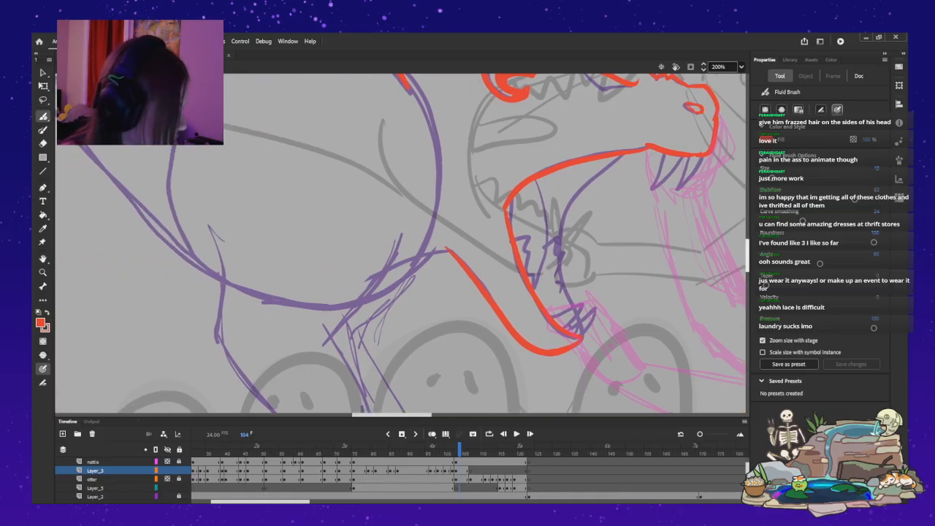
left_click_drag(747, 255, 747, 263)
scroll(400, 243, "down", 2)
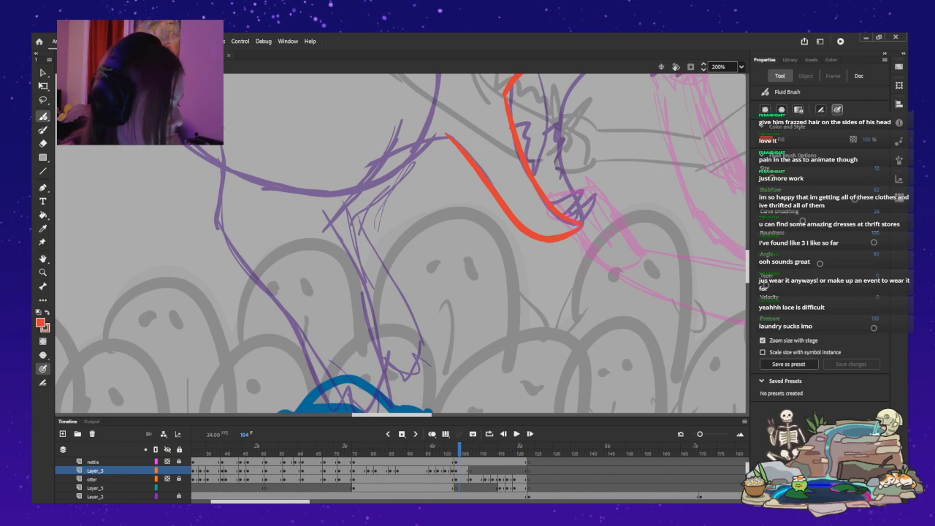
left_click_drag(398, 136, 325, 228)
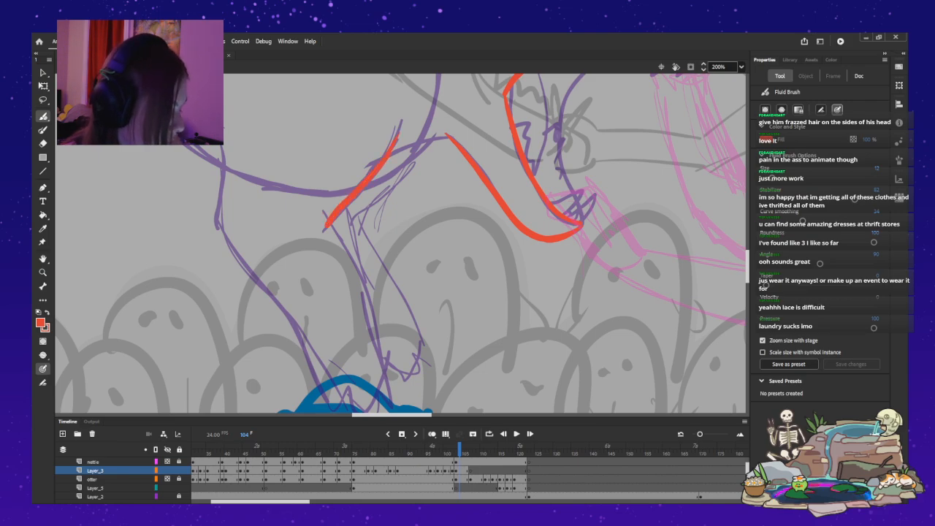
key("ctrl+z")
key("ctrl+z")
mouse_move(324, 217)
left_mouse_down()
mouse_move(368, 292)
mouse_move(381, 374)
left_mouse_up()
mouse_move(398, 136)
left_mouse_down()
mouse_move(384, 165)
mouse_move(332, 224)
left_mouse_up()
key("ctrl+z")
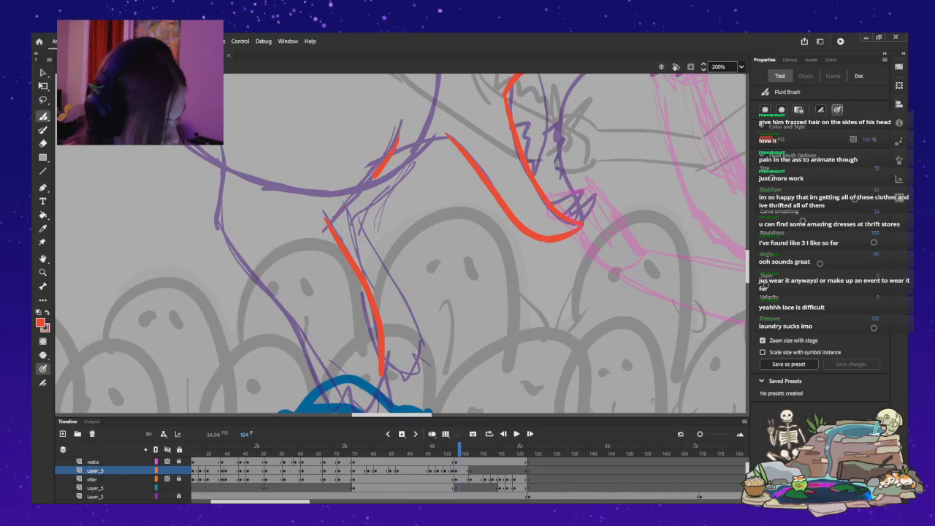
key("ctrl+z")
key("ctrl+z")
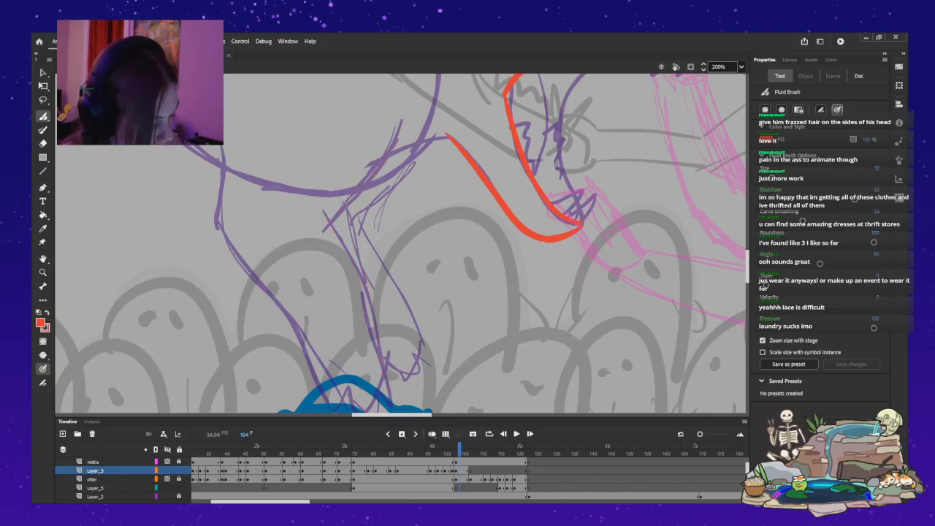
Outline the front and rear edges of the monster's foreleg in red, from the chest down to just above the paw.
mouse_move(374, 174)
left_mouse_down()
mouse_move(329, 226)
mouse_move(324, 212)
mouse_move(378, 318)
mouse_move(387, 365)
left_mouse_up()
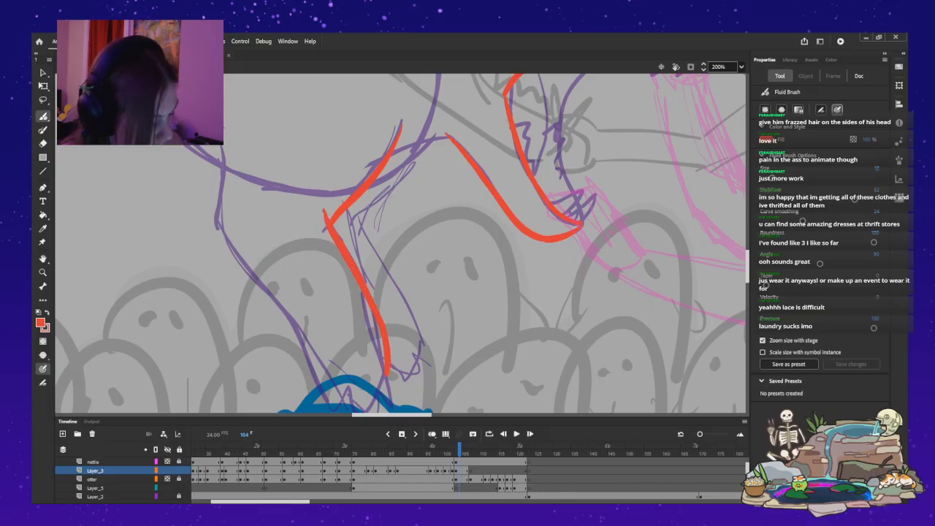
mouse_move(219, 183)
left_mouse_down()
mouse_move(211, 217)
mouse_move(220, 241)
mouse_move(310, 365)
left_mouse_up()
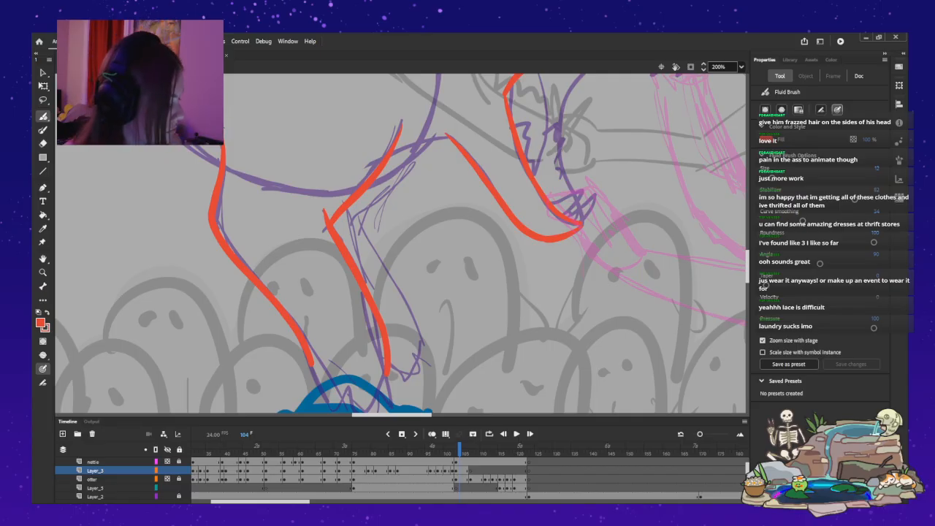
Join the lower jaw's red outline to the chest and outline the monster's far foreleg down to just above its paw.
scroll(401, 243, "down", 2)
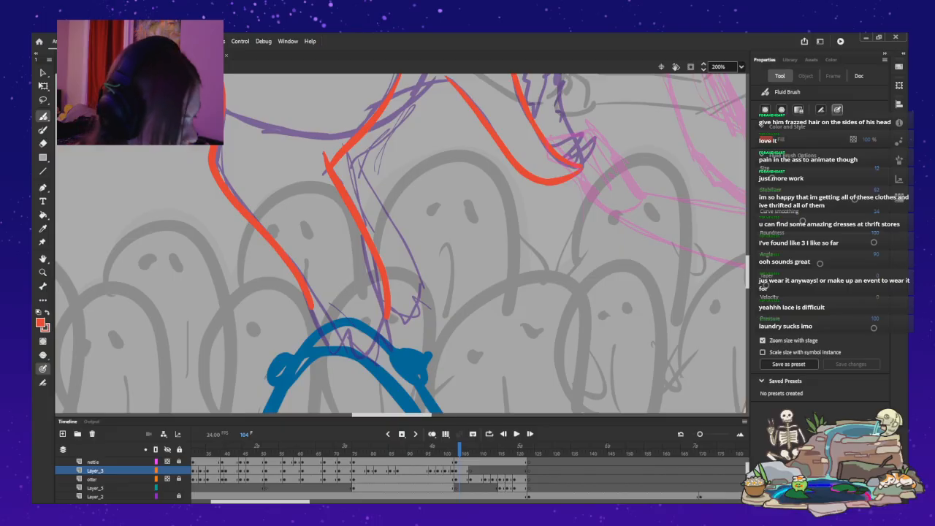
scroll(402, 243, "up", 4)
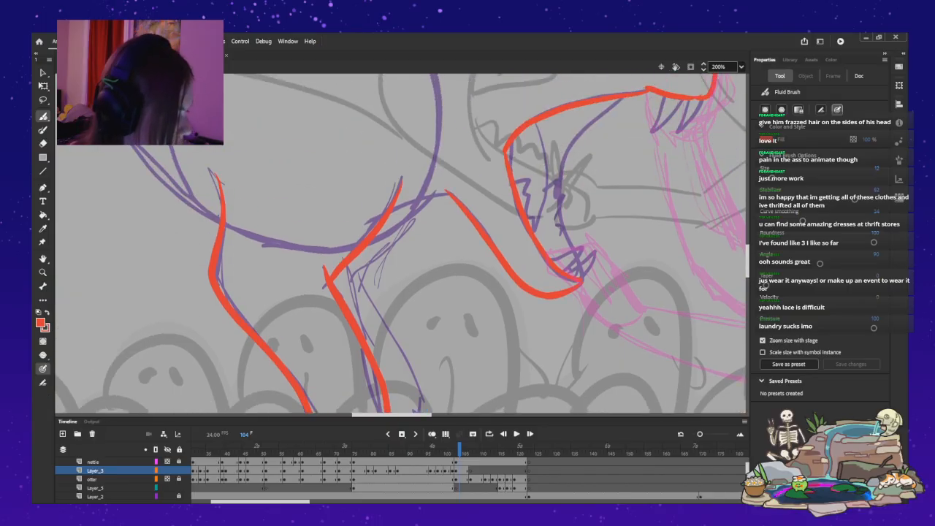
left_click_drag(429, 196, 449, 192)
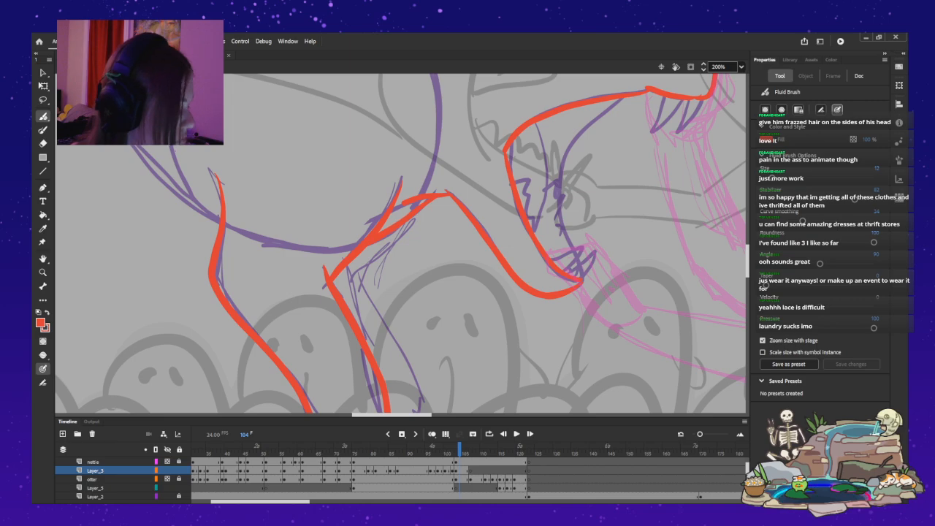
scroll(402, 243, "down", 3)
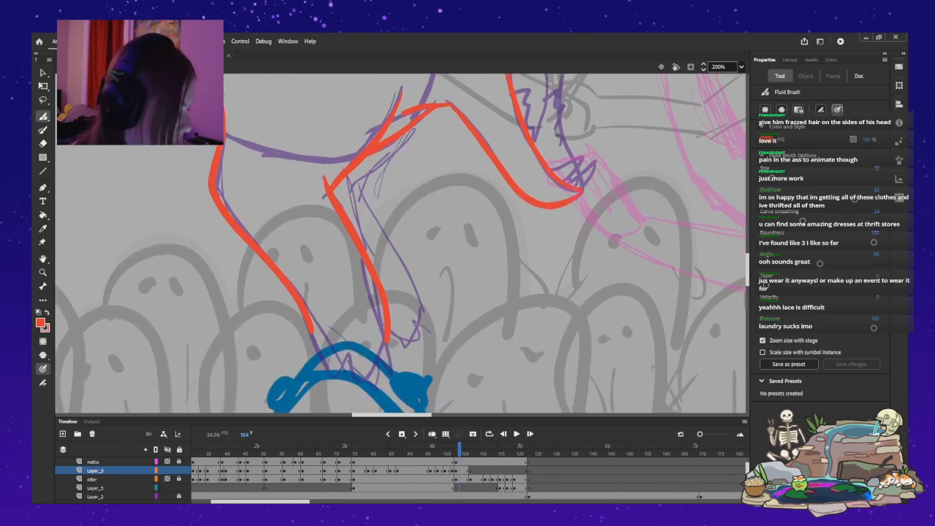
mouse_move(409, 133)
left_mouse_down()
mouse_move(349, 192)
mouse_move(427, 314)
left_mouse_up()
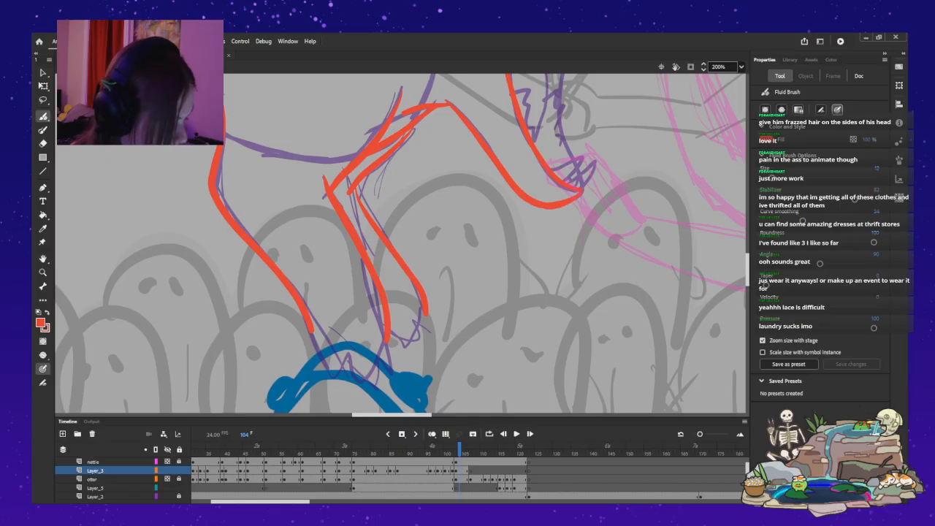
left_click_drag(313, 338, 305, 365)
key("ctrl+z")
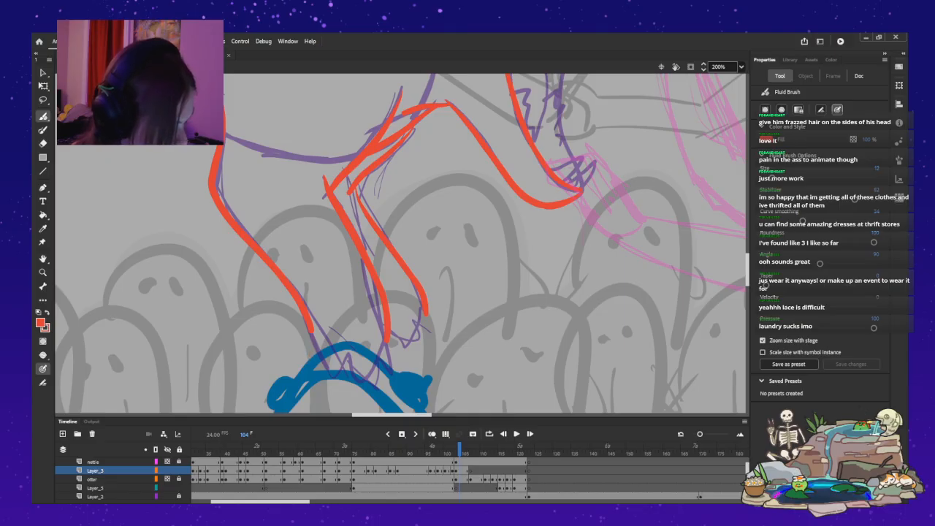
Outline the monster's belly in red, from the base of the hind leg down to the top of the near foreleg.
left_click_drag(392, 414, 373, 415)
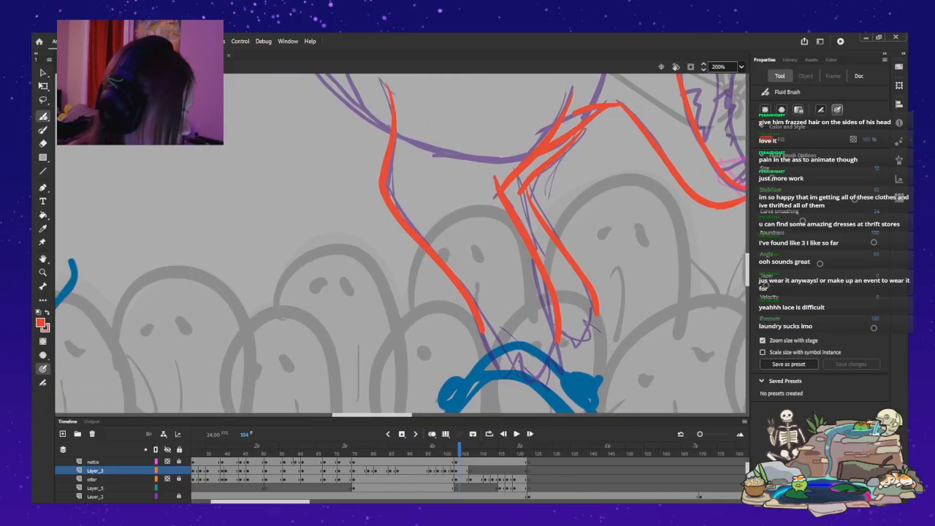
left_click_drag(748, 269, 748, 248)
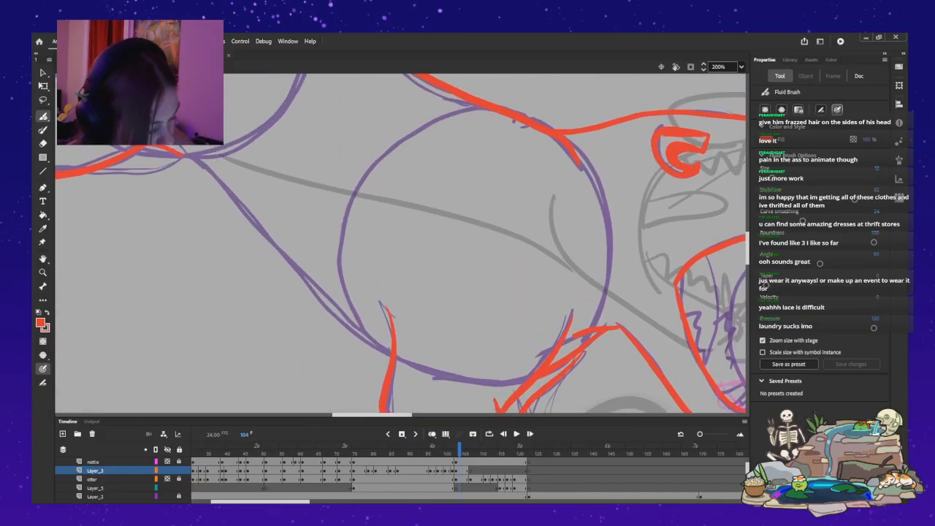
mouse_move(225, 190)
left_mouse_down()
mouse_move(342, 327)
mouse_move(390, 357)
left_mouse_up()
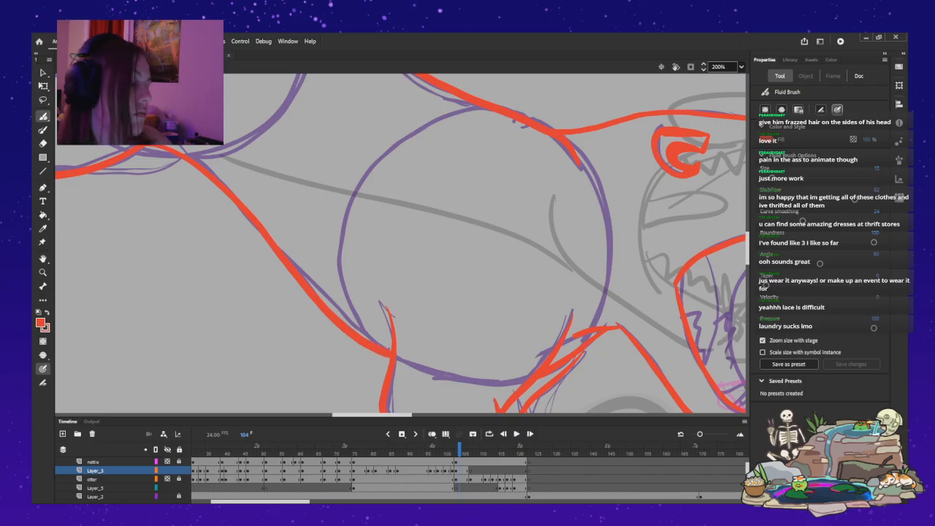
key("ctrl+z")
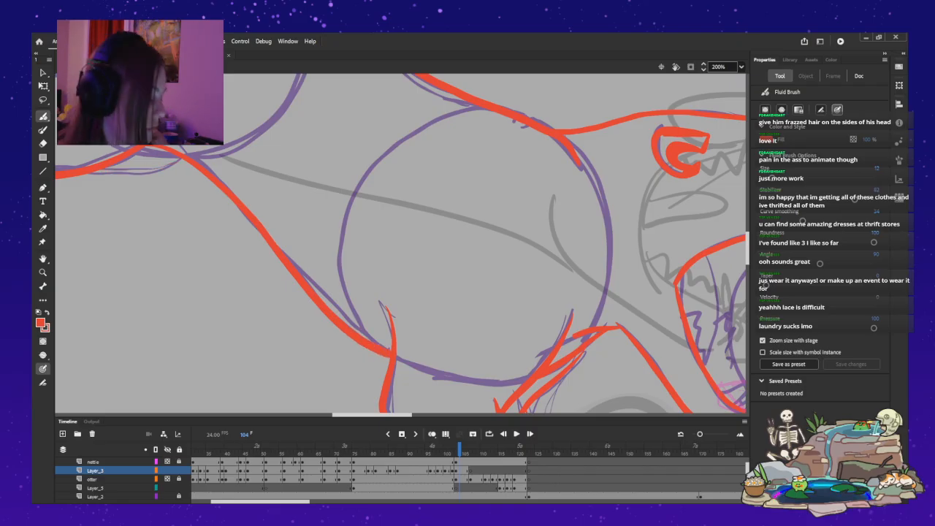
Outline the visible lower edge of the monster's far hind leg in red, from the belly back toward the paw.
left_click_drag(372, 415, 327, 414)
left_click_drag(747, 249, 747, 235)
left_click_drag(564, 292, 476, 305)
mouse_move(339, 298)
left_mouse_down()
mouse_move(283, 318)
mouse_move(242, 311)
mouse_move(285, 295)
mouse_move(289, 263)
mouse_move(213, 227)
mouse_move(205, 186)
mouse_move(219, 211)
left_mouse_up()
key("ctrl+z")
key("ctrl+z")
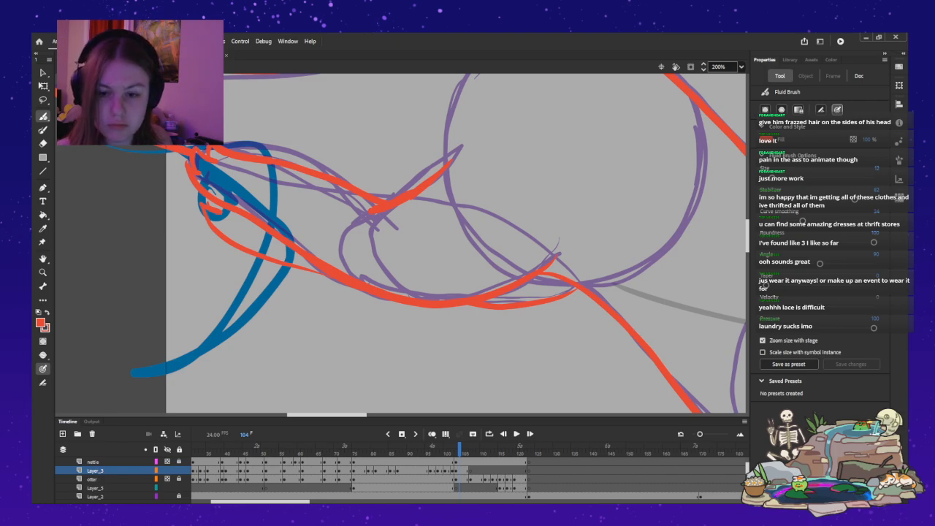
Extend the near foreleg's rear edge to the ground and outline the near front paw's pointed toes in red.
left_click_drag(326, 415, 378, 414)
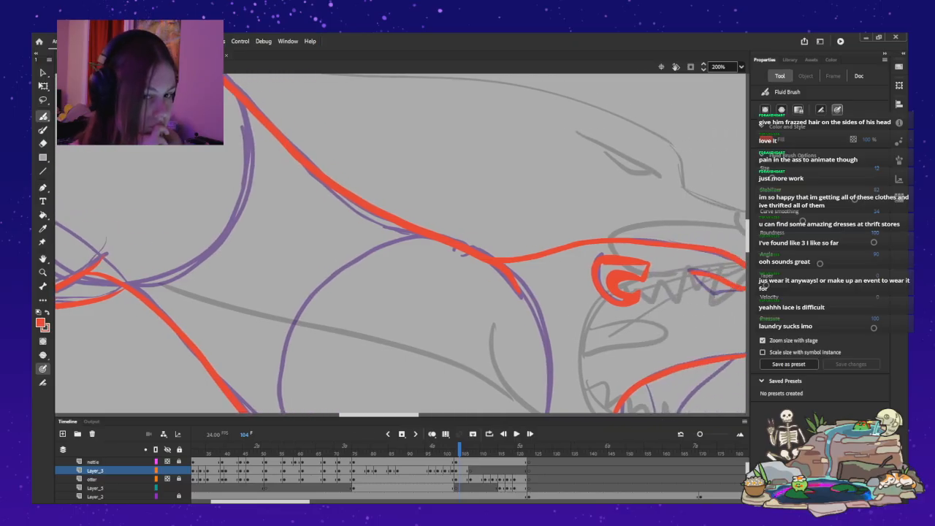
scroll(402, 243, "down", 5)
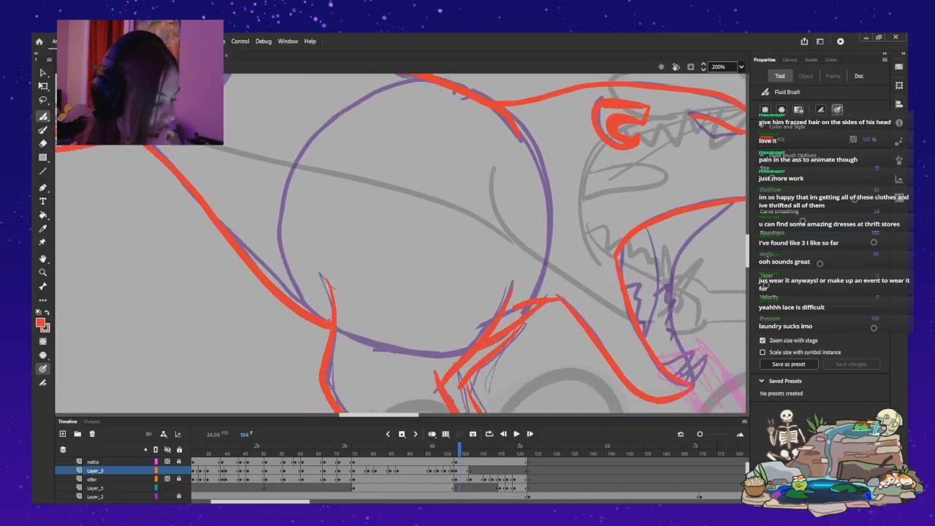
scroll(402, 243, "down", 7)
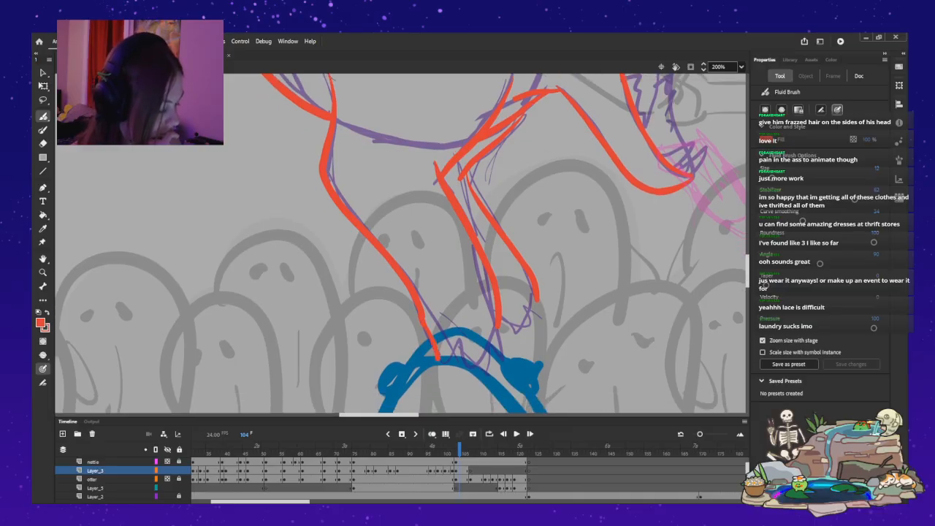
left_click_drag(452, 353, 452, 369)
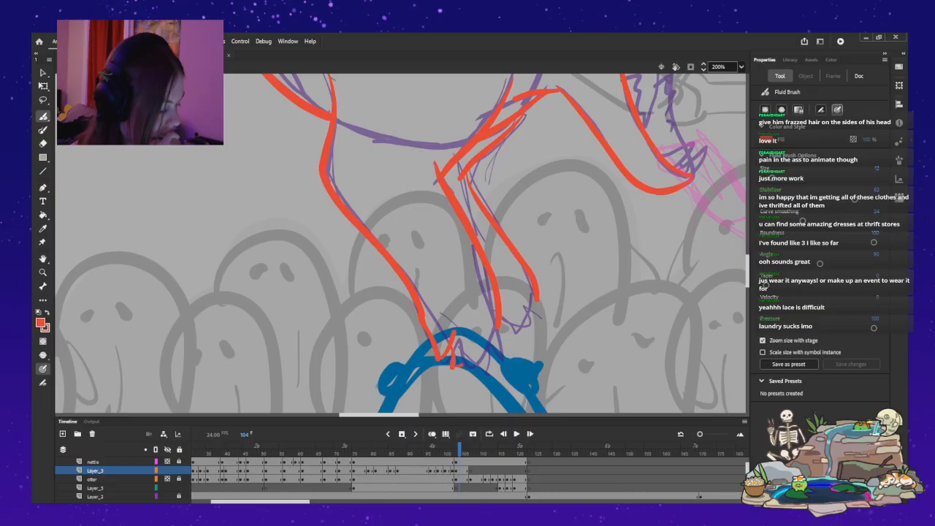
left_click_drag(498, 326, 485, 363)
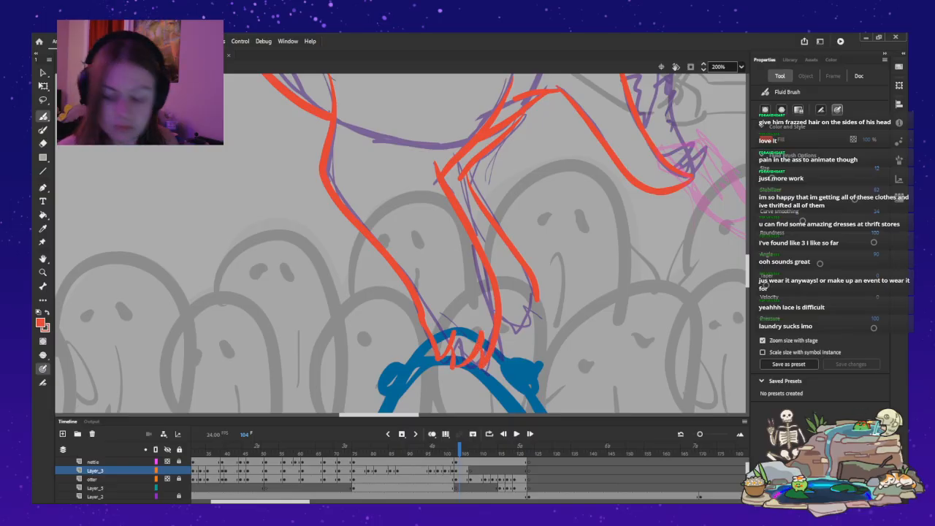
key("ctrl+z")
key("ctrl+z")
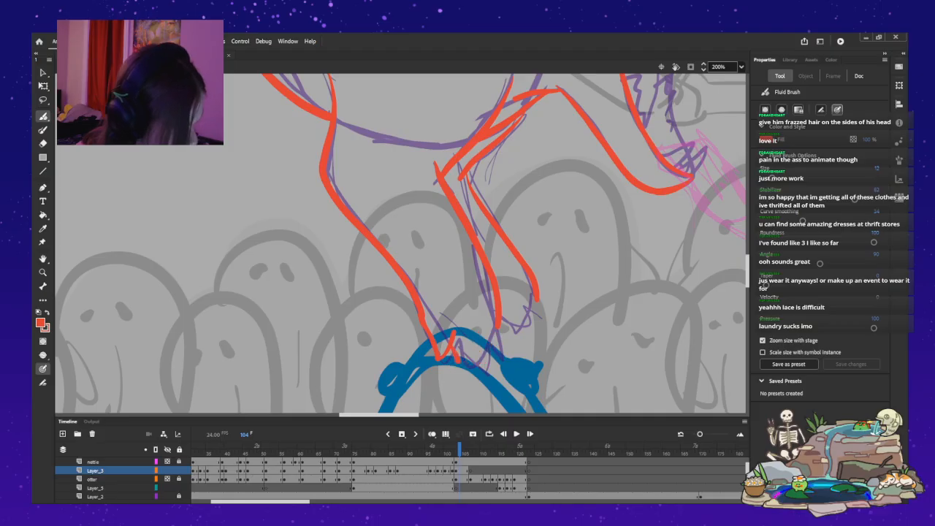
key("ctrl+z")
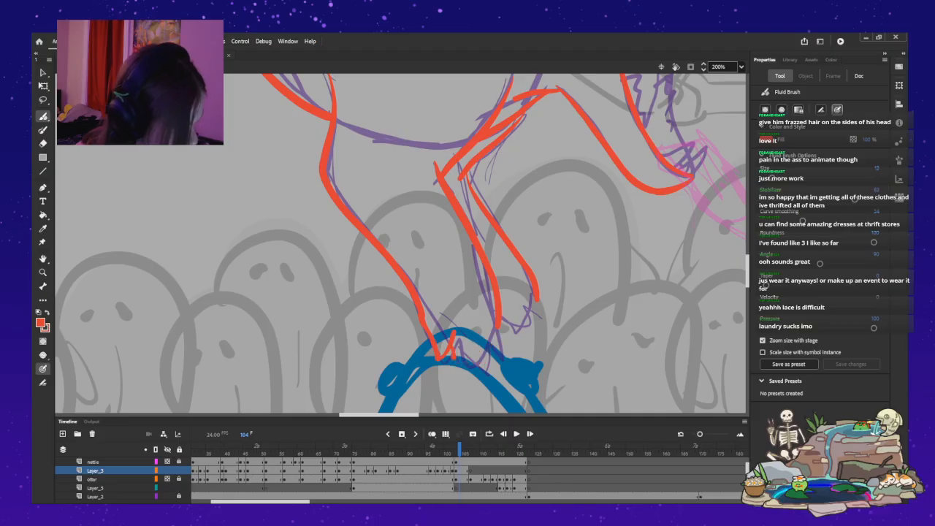
mouse_move(454, 356)
left_mouse_down()
mouse_move(478, 338)
mouse_move(482, 368)
mouse_move(496, 340)
left_mouse_up()
key("ctrl+z")
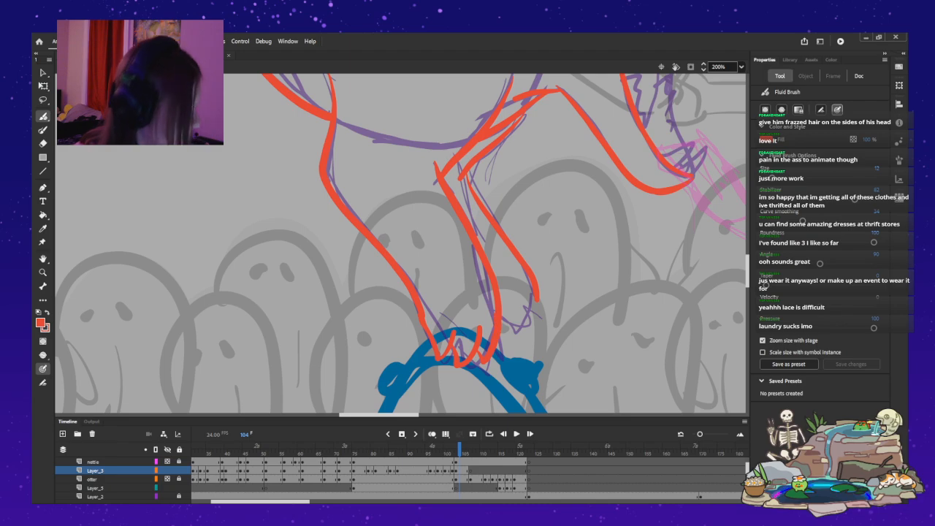
Outline the pointed toes of the monster's far front paw in red, closing the end of the far foreleg.
mouse_move(538, 320)
left_mouse_down()
mouse_move(522, 304)
mouse_move(524, 318)
mouse_move(500, 315)
mouse_move(501, 333)
mouse_move(506, 322)
mouse_move(520, 325)
mouse_move(527, 295)
left_mouse_up()
key("ctrl+z")
key("ctrl+z")
key("ctrl+z")
key("ctrl+z")
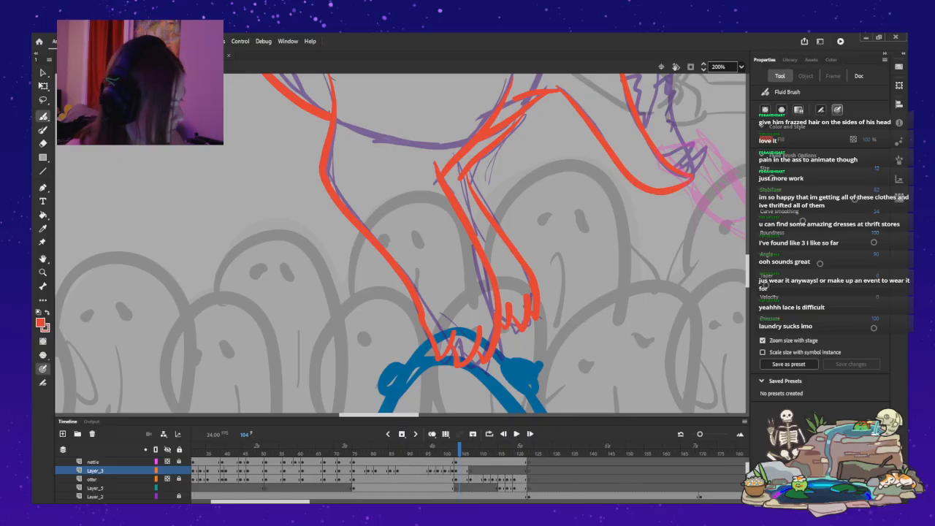
Check the red monster drawing on the whole stage, and advance to the next monster pose at frame 107.
key("ctrl+2")
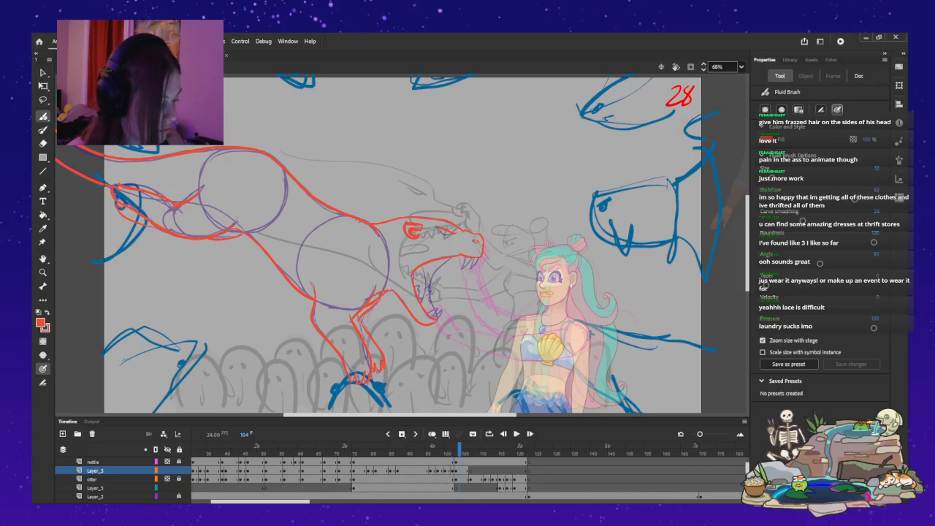
key("ctrl+equal")
key("ctrl+equal")
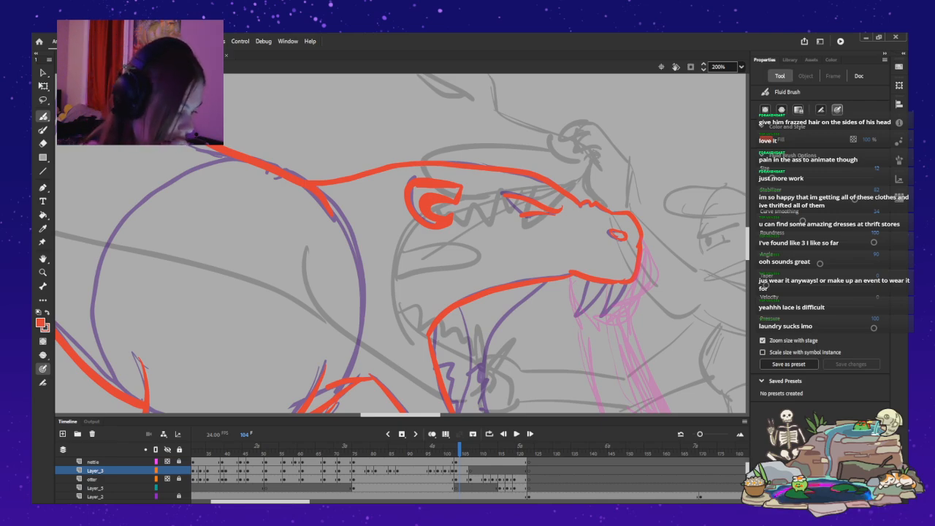
scroll(402, 243, "down", 3)
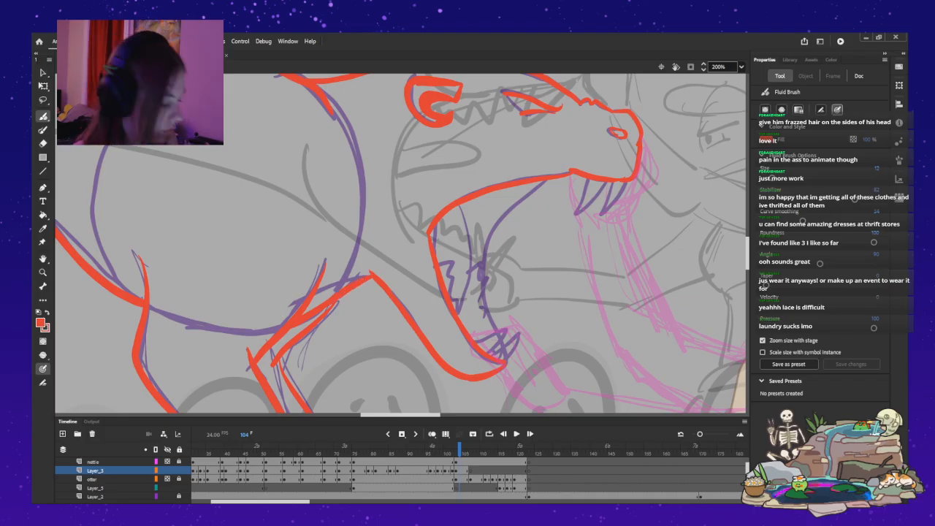
key("period")
key("period")
key("period")
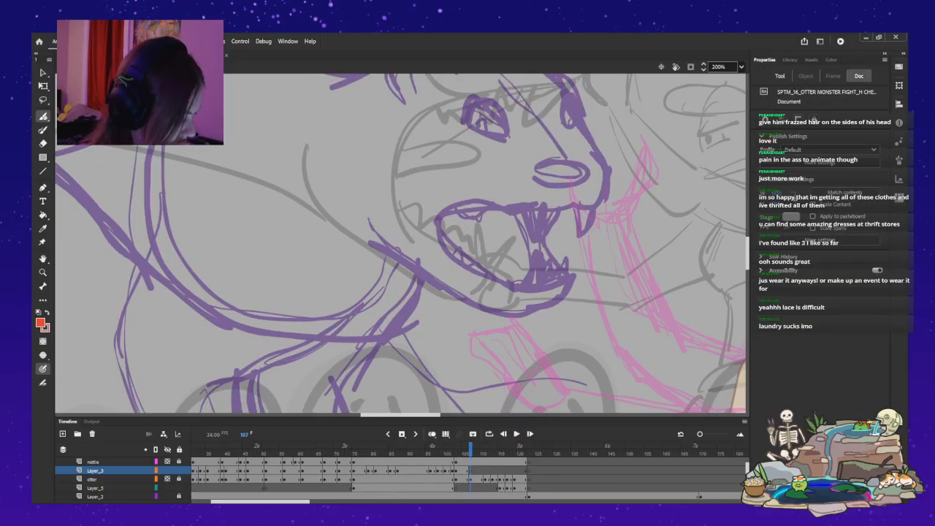
Draw red nostril marks beneath the nose and red edge lines on both of the monster's eyes on frame 107.
scroll(400, 243, "up", 5)
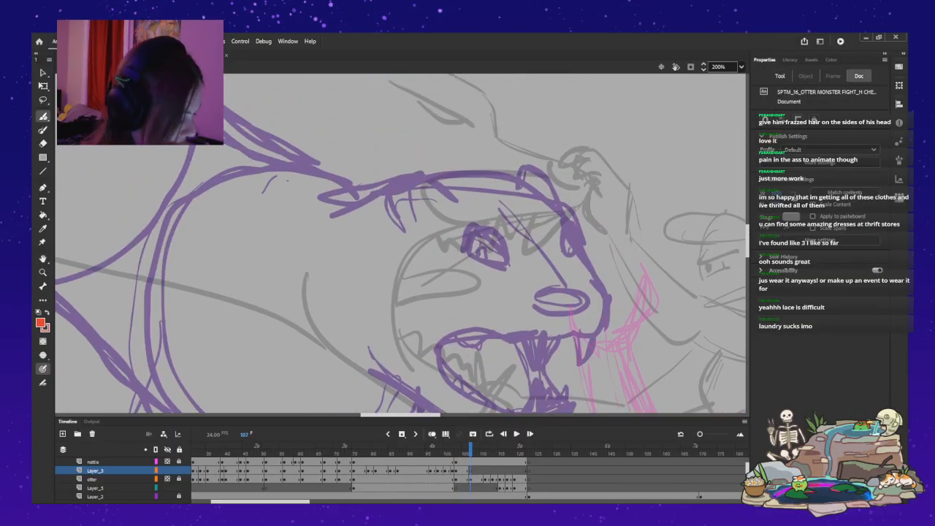
mouse_move(551, 307)
left_mouse_down()
mouse_move(538, 303)
mouse_move(581, 314)
left_mouse_up()
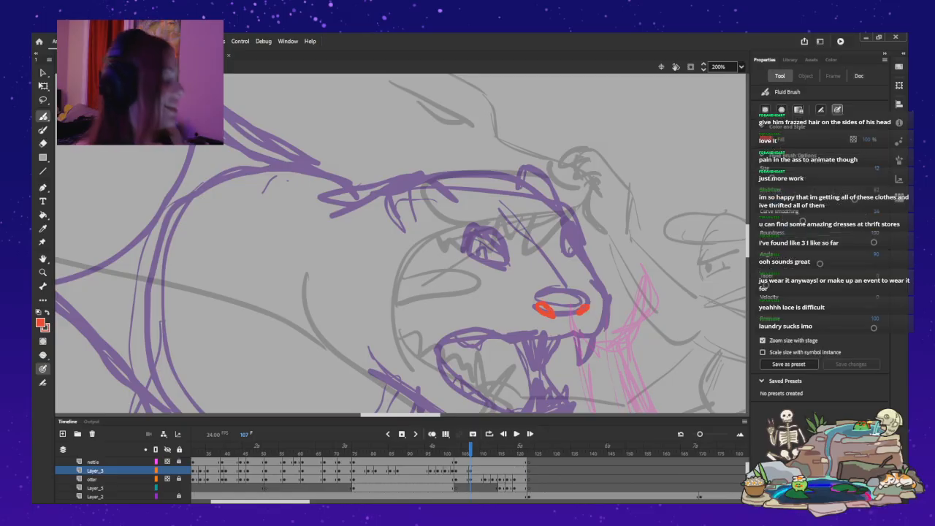
key("ctrl+z")
key("ctrl+z")
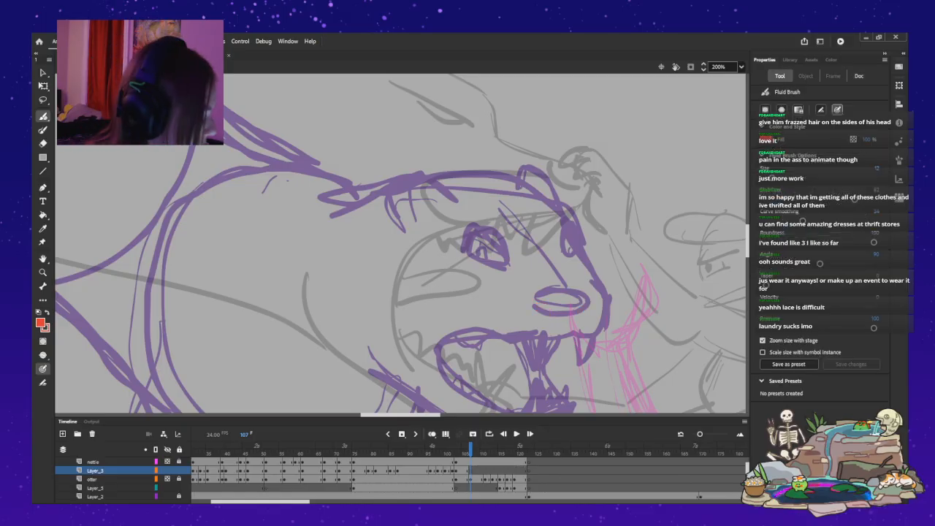
mouse_move(549, 309)
left_mouse_down()
mouse_move(535, 306)
mouse_move(580, 313)
left_mouse_up()
left_click_drag(469, 231, 516, 265)
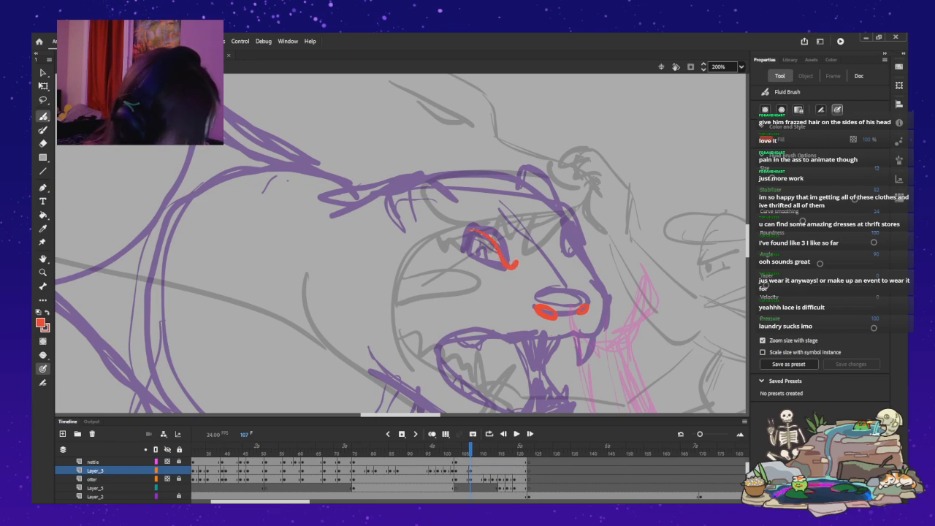
left_click_drag(566, 242, 565, 228)
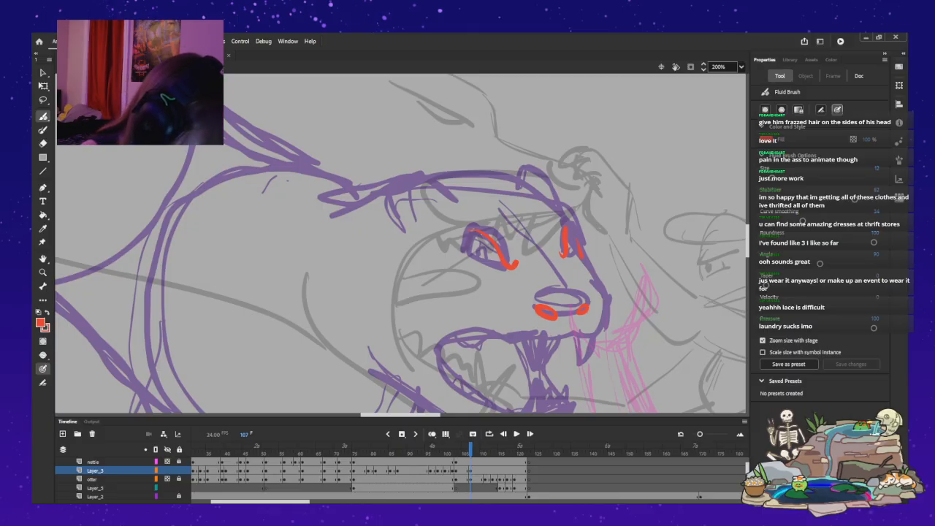
Outline the front of the monster's muzzle in red, from below the far eye around to the upper lip.
left_click_drag(607, 296, 604, 329)
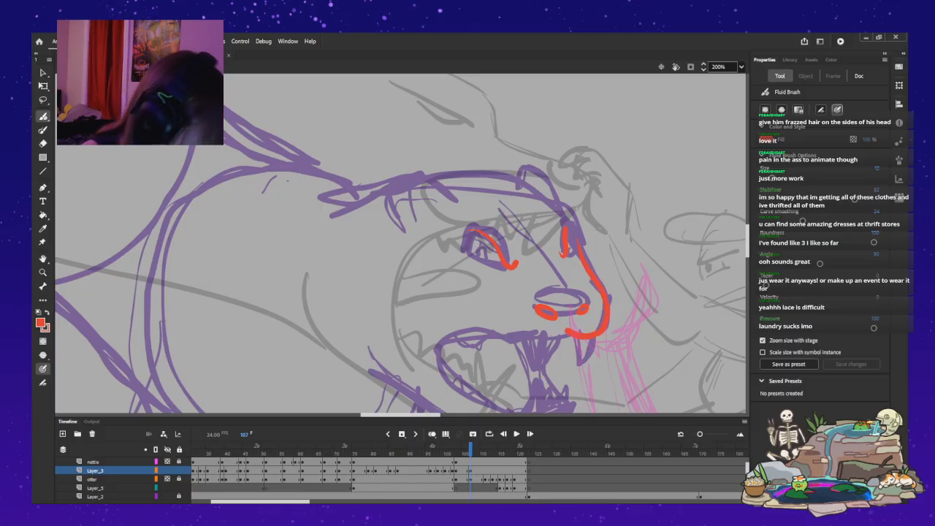
key("ctrl+z")
left_click_drag(573, 335, 606, 319)
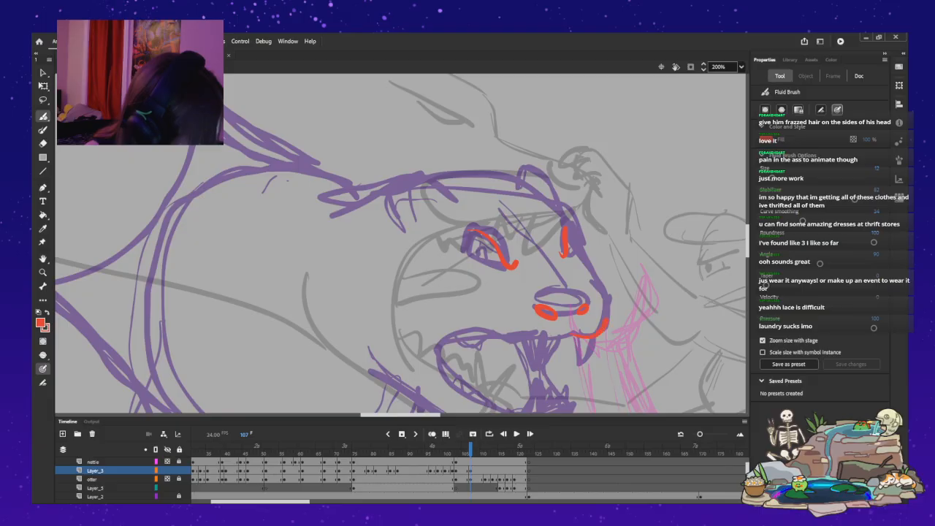
left_click_drag(587, 270, 605, 294)
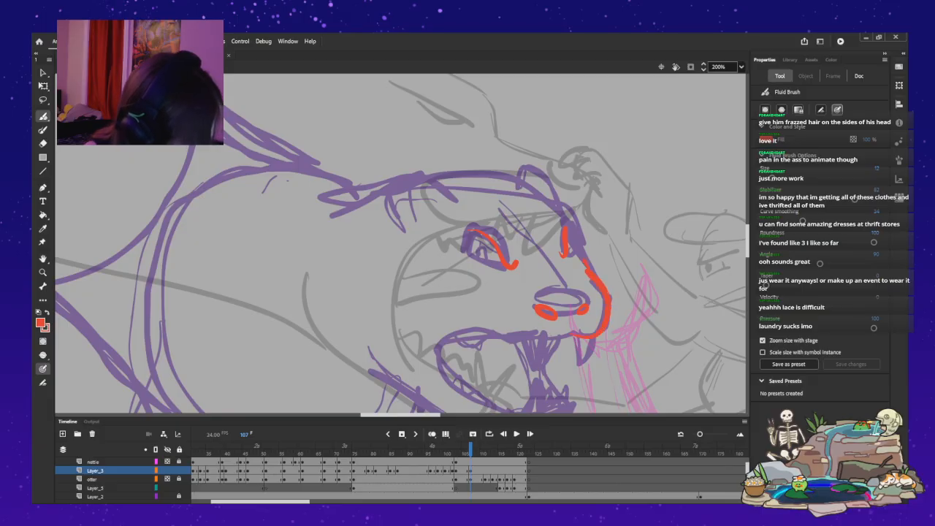
Outline the top of the monster's head in red, from the brow past the far ear and around the near ear.
mouse_move(583, 261)
left_mouse_down()
mouse_move(527, 168)
mouse_move(434, 175)
left_mouse_up()
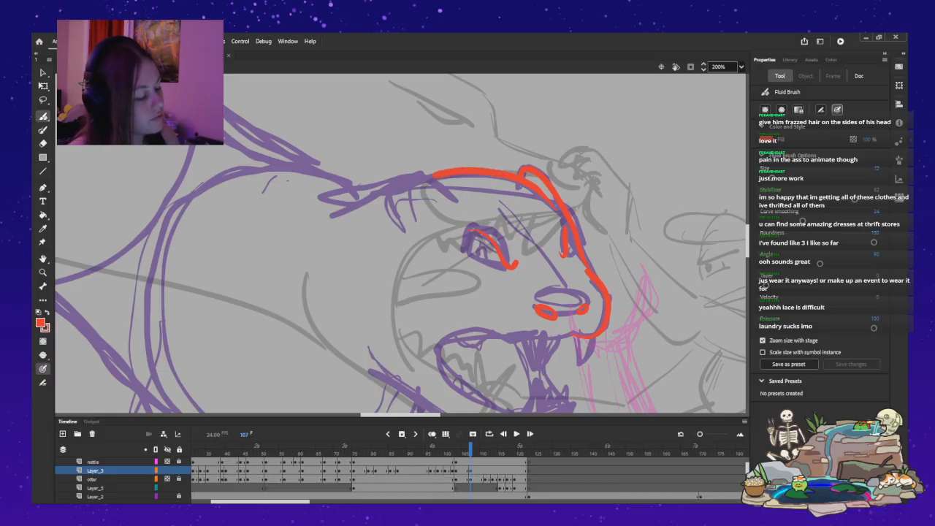
scroll(400, 243, "down", 2)
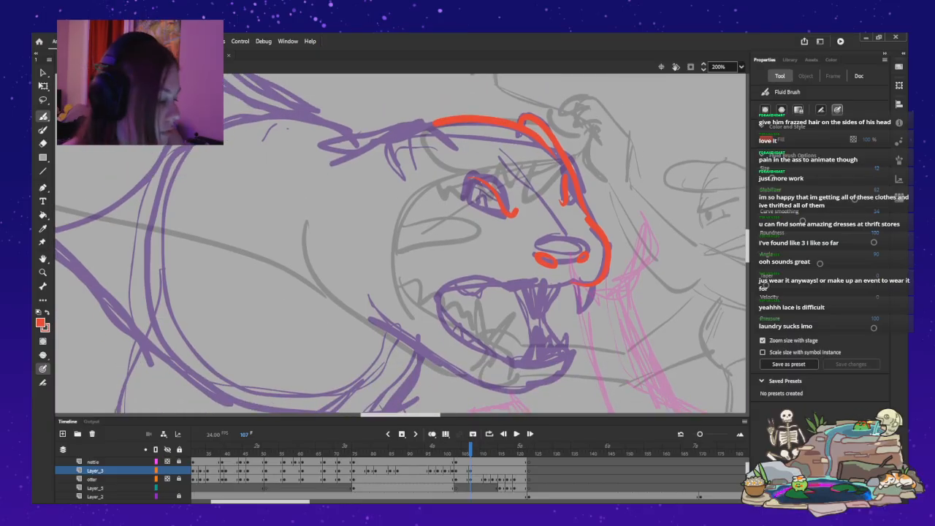
left_click_drag(438, 123, 404, 130)
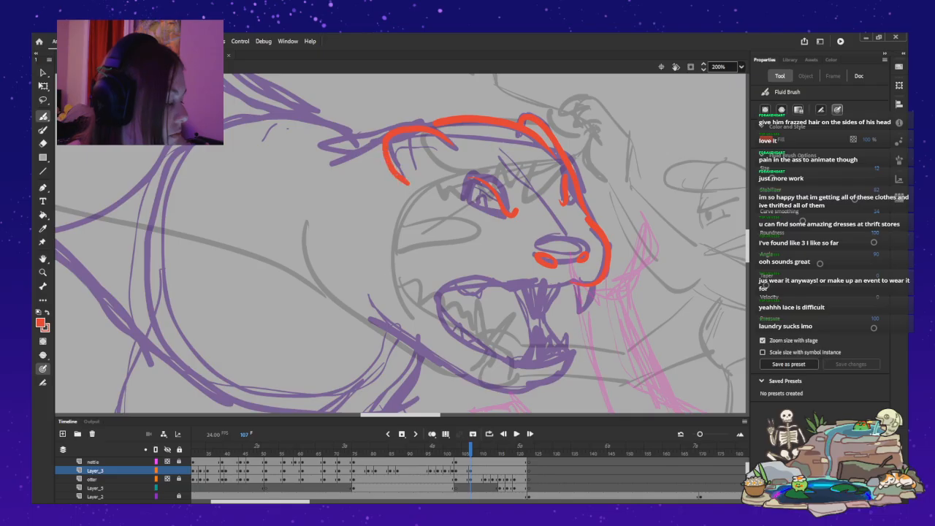
Redraw the red outline of the monster's near ear as one curve from the brow around to its lower edge.
key("ctrl+z")
left_click_drag(433, 132, 457, 151)
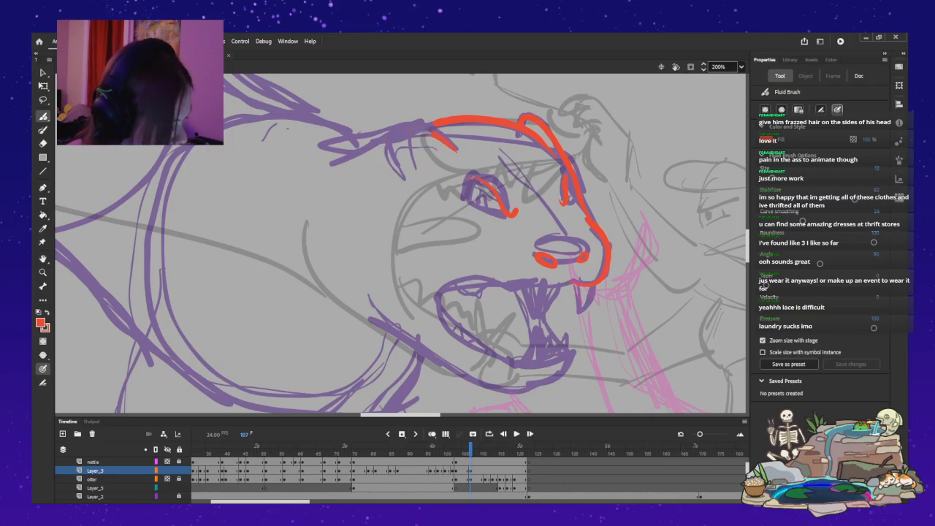
left_click_drag(384, 145, 400, 178)
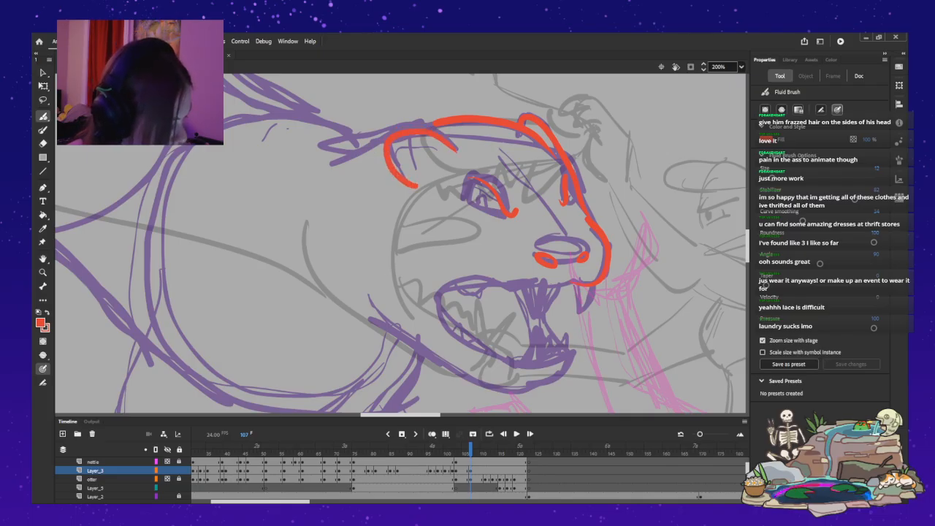
key("ctrl+z")
key("ctrl+z")
key("ctrl+z")
mouse_move(453, 149)
left_mouse_down()
mouse_move(427, 137)
mouse_move(388, 148)
mouse_move(407, 182)
left_mouse_up()
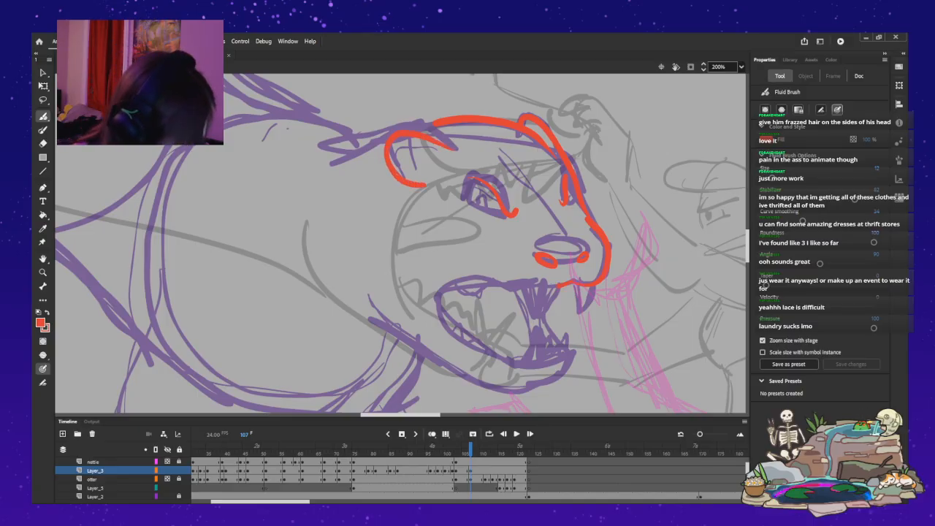
Extend the red upper lip line back beneath the nose, and redraw the near eye's edge with a curve over the top.
left_click_drag(536, 289, 508, 281)
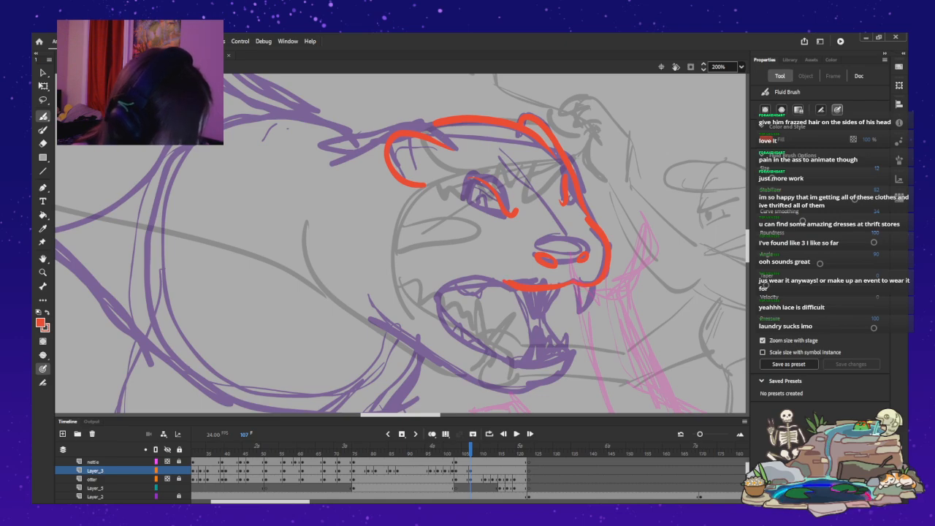
left_click_drag(456, 281, 435, 312)
key("ctrl+z")
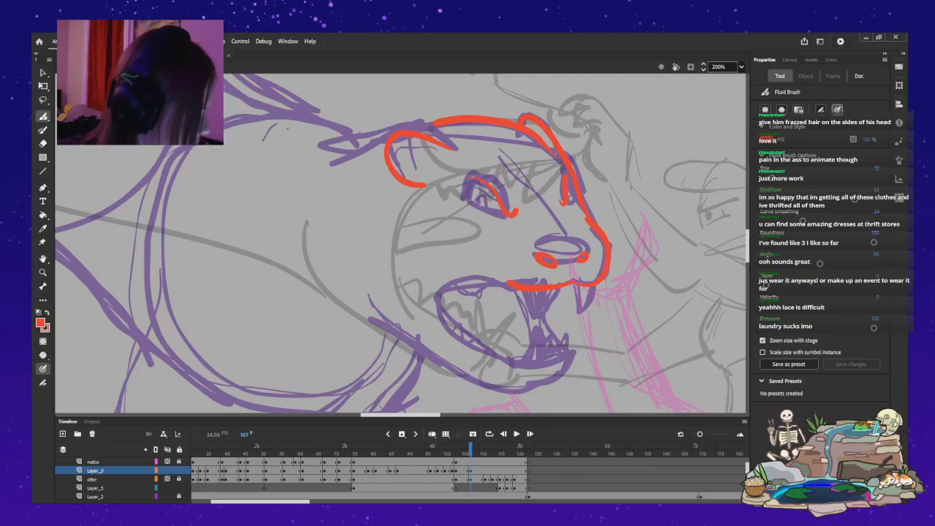
key("ctrl+z")
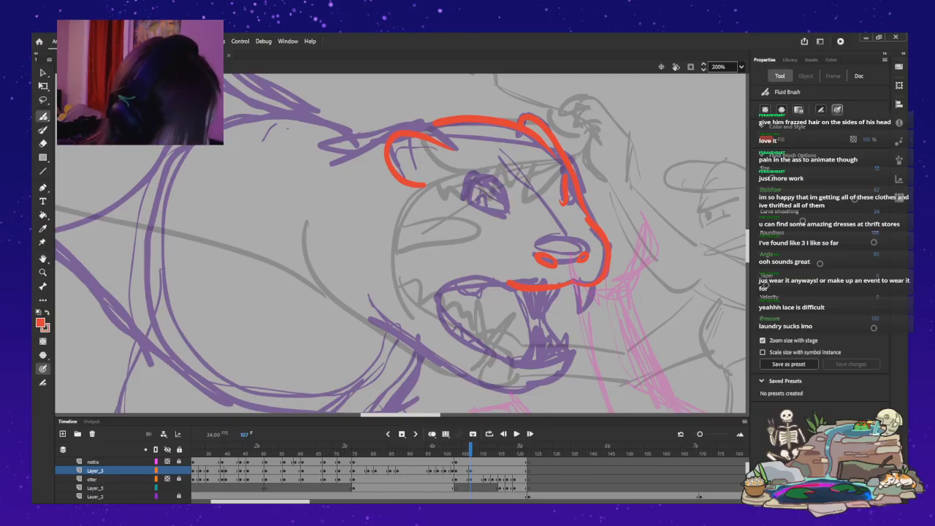
left_click_drag(470, 180, 485, 176)
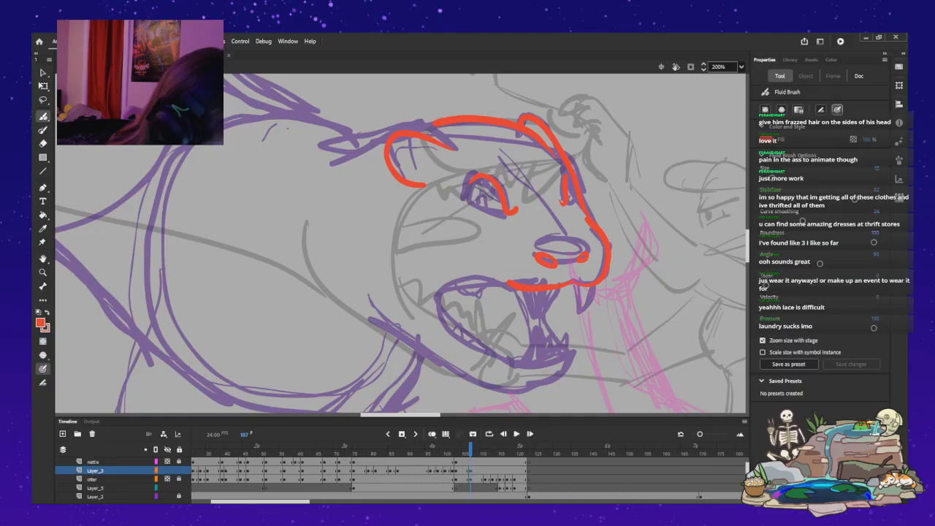
Outline the open mouth in red from the rear upper lip around the corner, along the lower lip to the chin.
left_click_drag(472, 272, 436, 300)
key("ctrl+z")
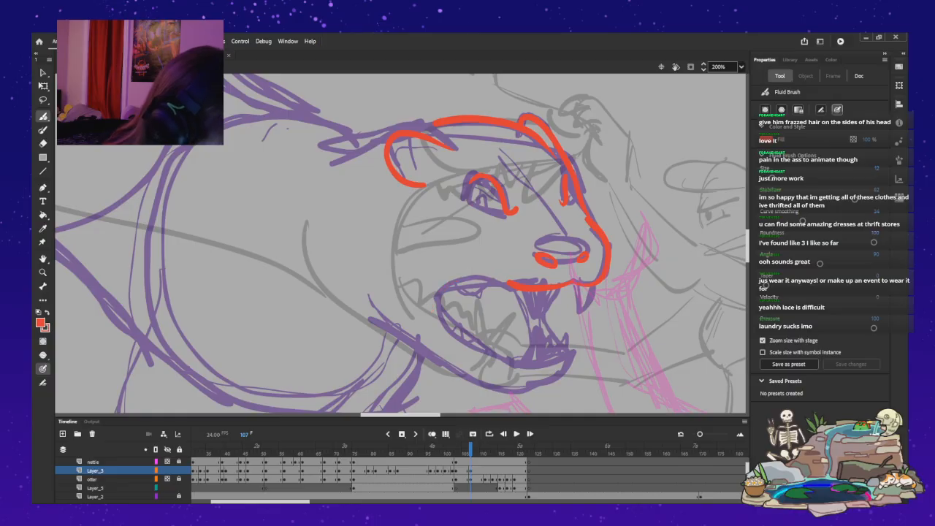
mouse_move(507, 282)
left_mouse_down()
mouse_move(484, 273)
mouse_move(439, 307)
left_mouse_up()
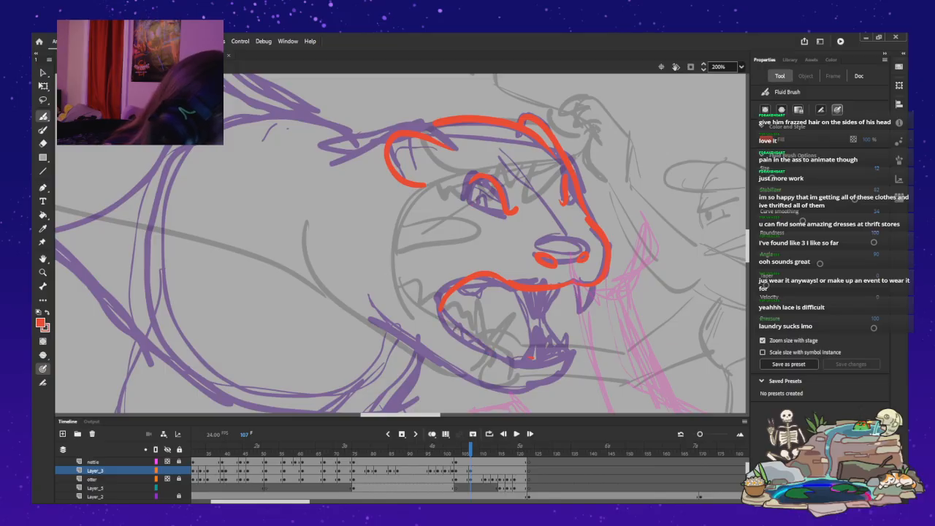
mouse_move(558, 358)
left_mouse_down()
mouse_move(571, 355)
mouse_move(553, 384)
mouse_move(506, 385)
left_mouse_up()
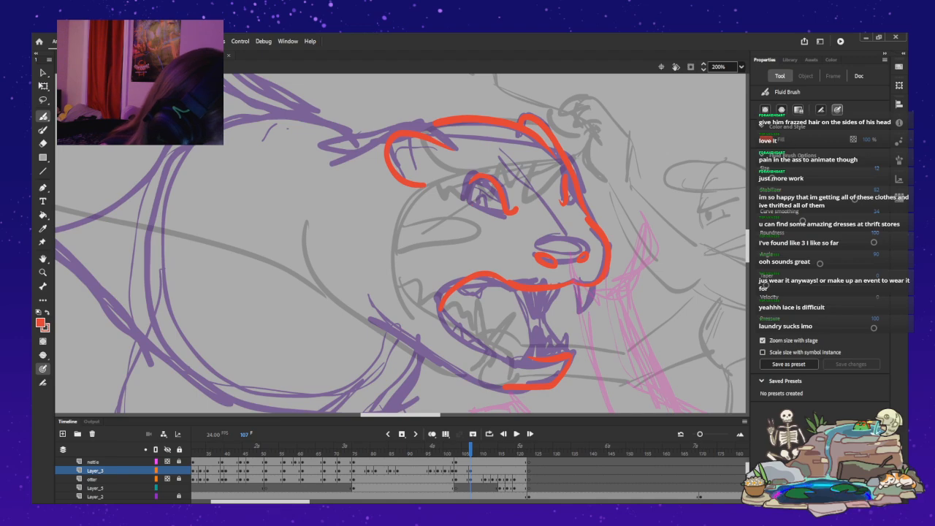
mouse_move(443, 315)
left_mouse_down()
mouse_move(527, 361)
mouse_move(441, 310)
left_mouse_up()
key("ctrl+z")
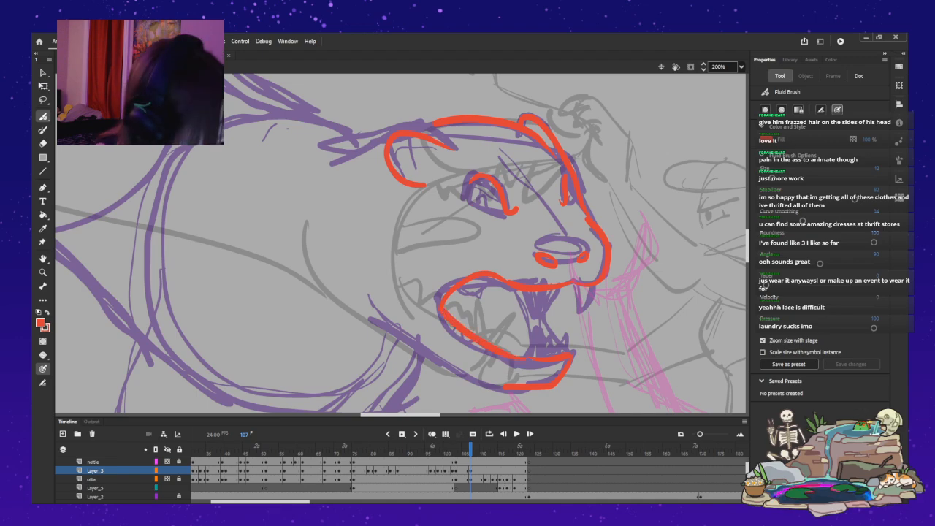
Draw the underside of the lower jaw in red from the throat to the chin, redoing it until it fits the rough.
left_click_drag(497, 385, 383, 321)
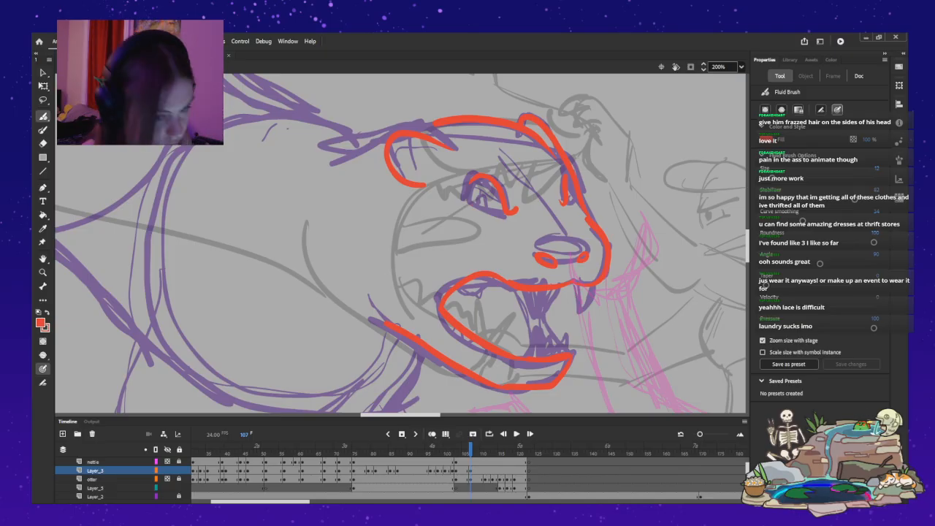
mouse_move(508, 394)
left_mouse_down()
mouse_move(365, 316)
mouse_move(374, 319)
left_mouse_up()
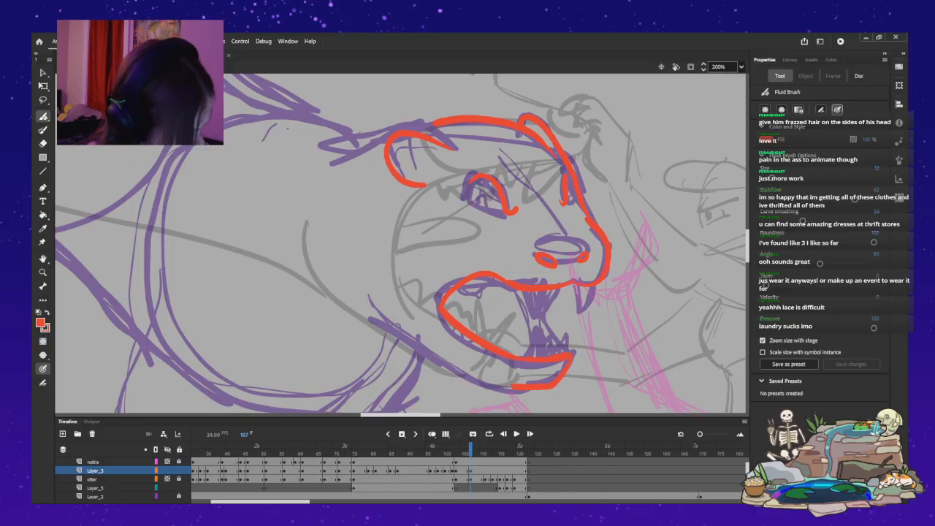
left_click_drag(402, 327, 511, 388)
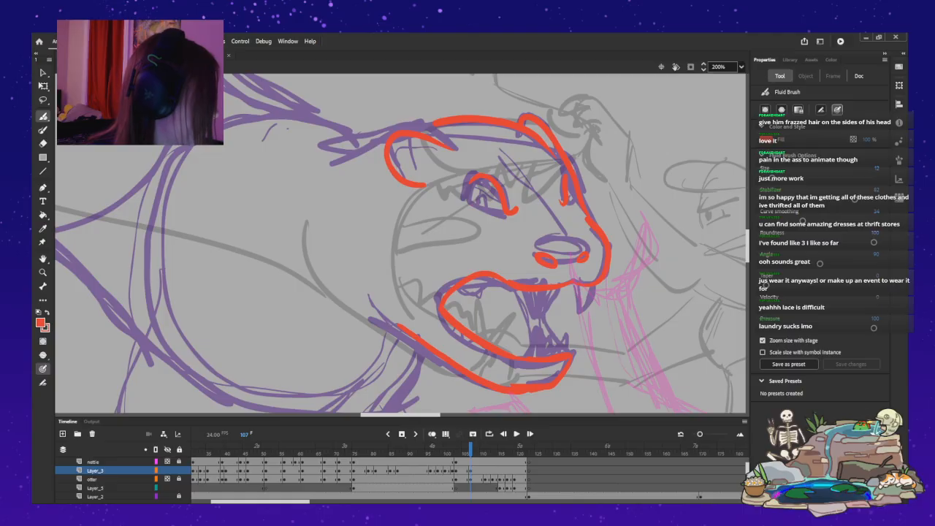
key("ctrl+z")
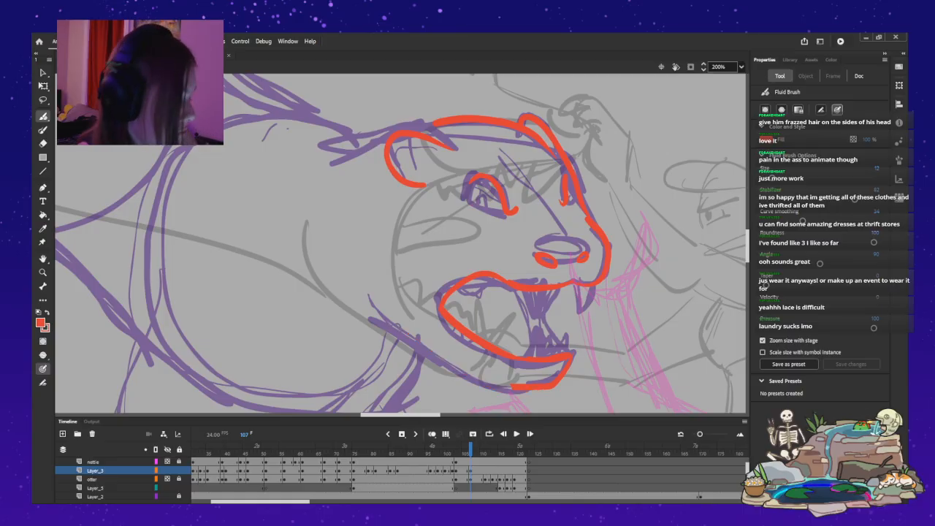
mouse_move(386, 320)
left_mouse_down()
mouse_move(462, 365)
mouse_move(540, 391)
left_mouse_up()
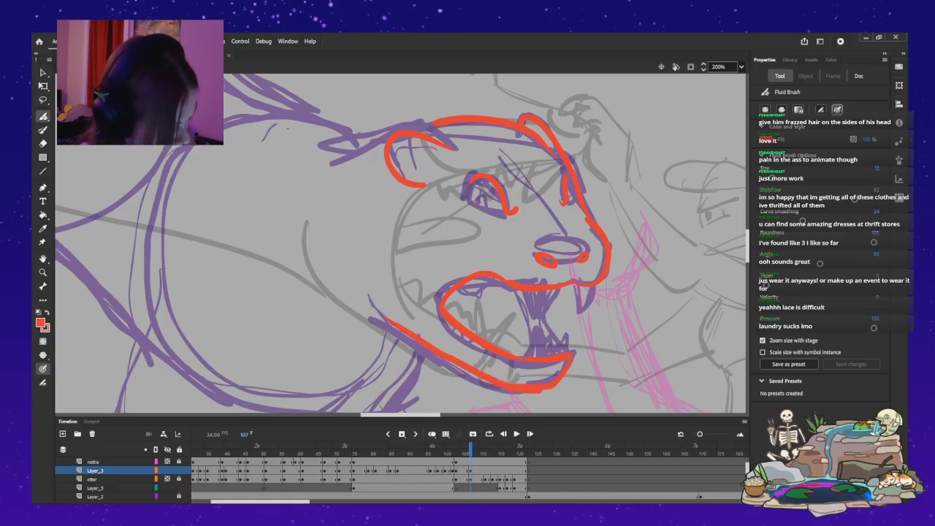
scroll(400, 243, "down", 3)
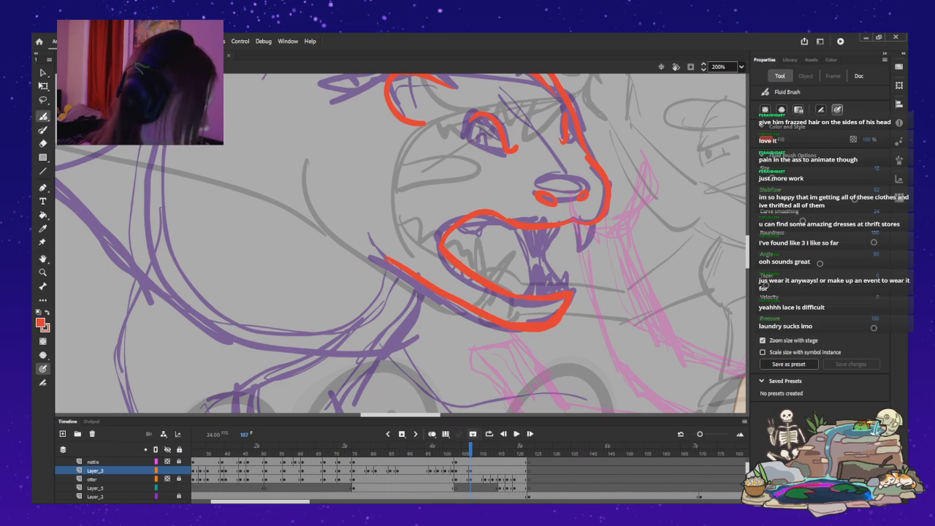
Flip back and forth through the neighbouring frames to compare the open-mouthed pose with the monster's previous red drawing.
key("comma")
key("period")
key("period")
key("period")
key("period")
key("period")
key("comma")
key("comma")
key("comma")
key("comma")
key("comma")
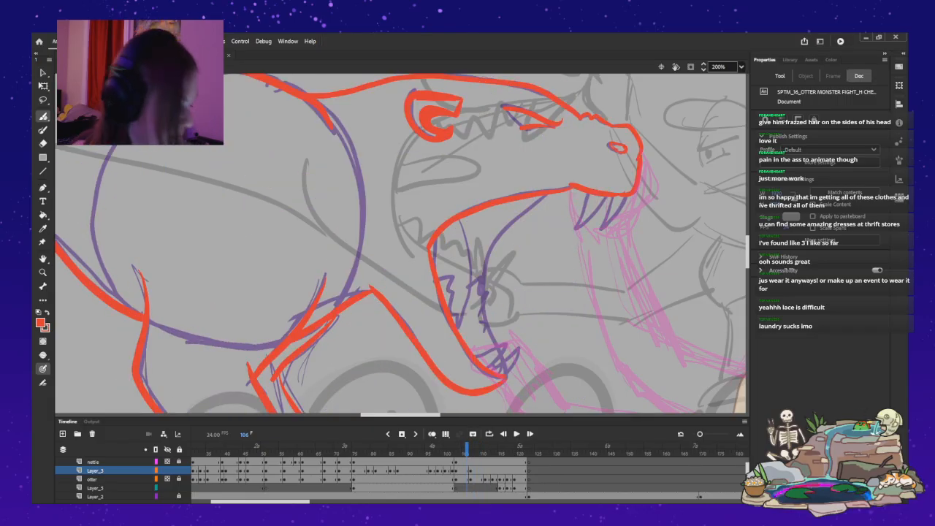
key("period")
key("period")
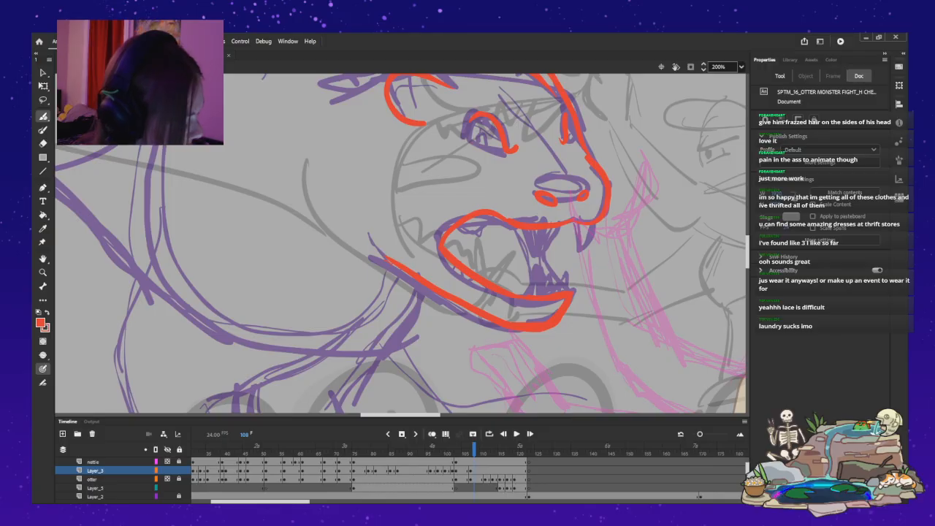
Try to draw the upper front edge of the foremost foreleg in red, running down from beneath the jaw.
left_click_drag(385, 344, 324, 405)
key("ctrl+z")
scroll(400, 244, "down", 3)
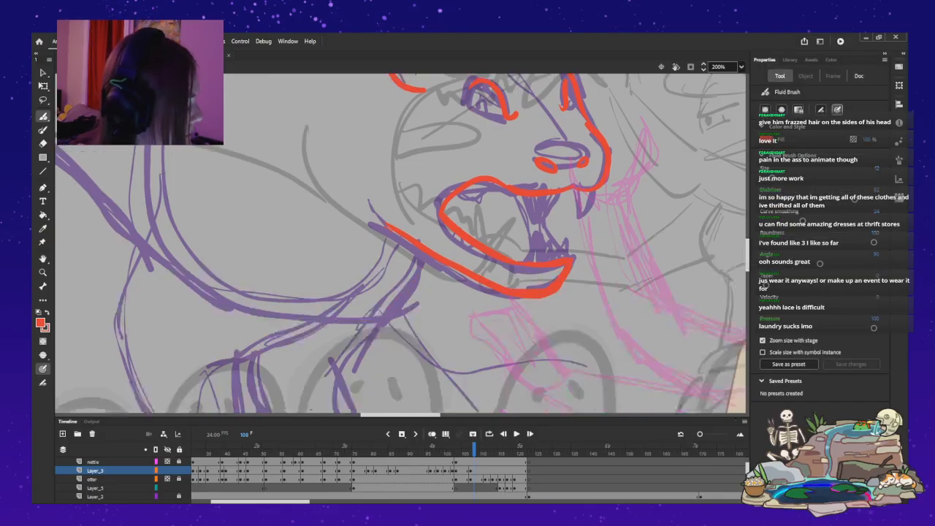
left_click_drag(422, 216, 330, 329)
key("ctrl+z")
left_click_drag(429, 207, 339, 317)
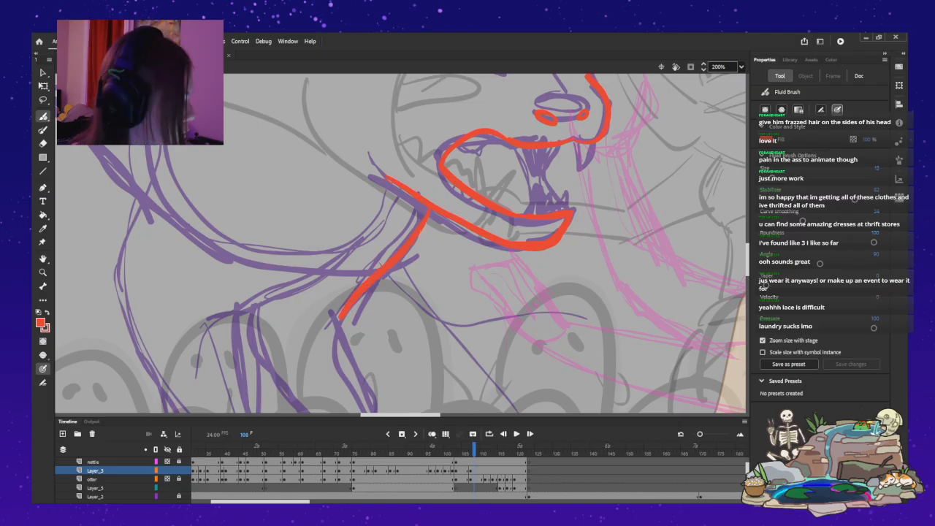
Outline the foremost foreleg's lower front edge and the rearmost foreleg's elbow, front and back edges in red.
scroll(402, 244, "down", 5)
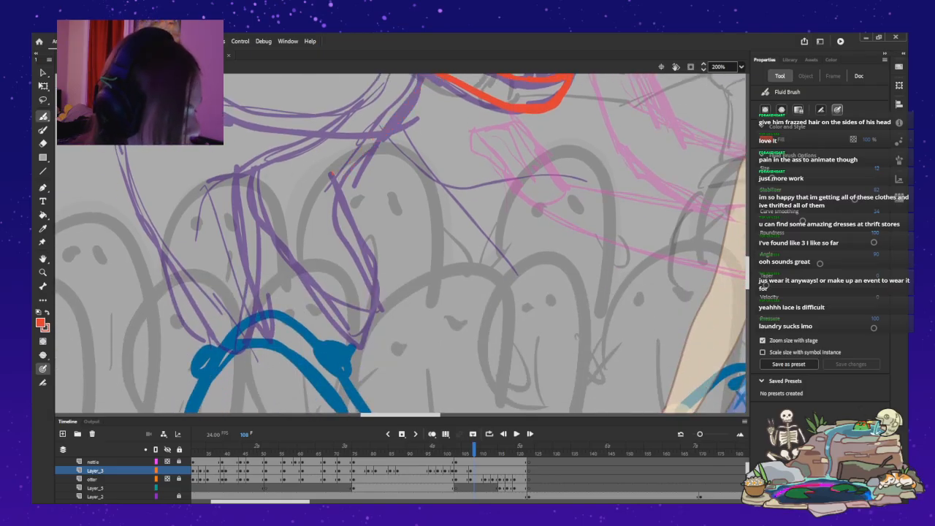
left_click_drag(369, 256, 378, 309)
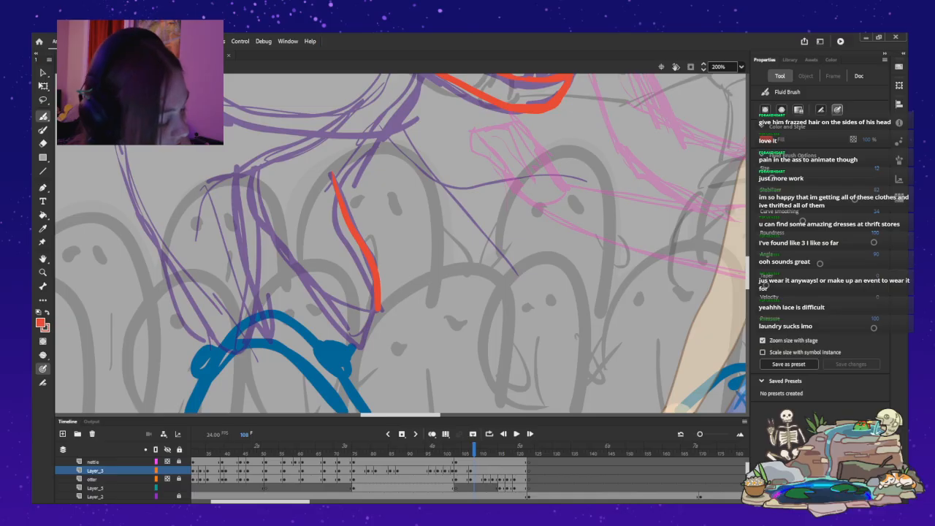
mouse_move(349, 101)
left_mouse_down()
mouse_move(325, 126)
mouse_move(210, 186)
mouse_move(266, 283)
mouse_move(270, 350)
left_mouse_up()
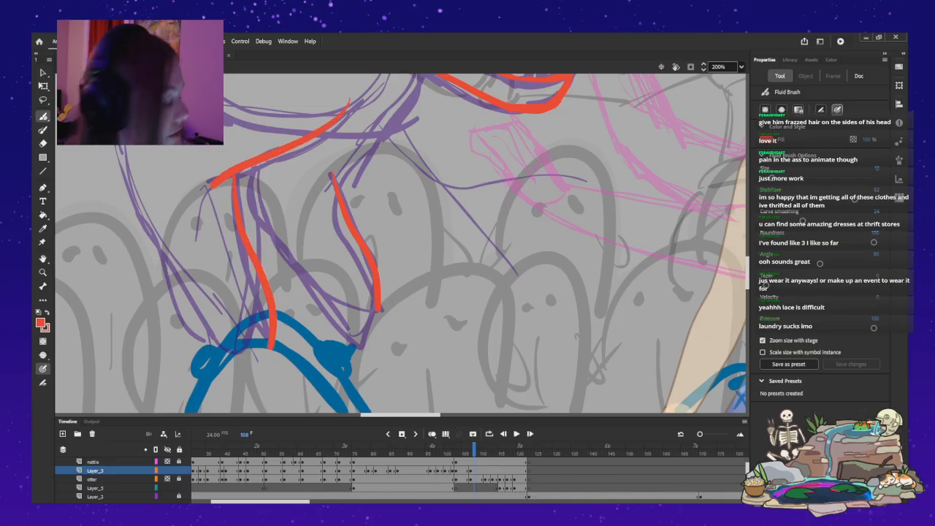
scroll(402, 244, "up", 3)
mouse_move(148, 146)
left_mouse_down()
mouse_move(110, 213)
mouse_move(112, 246)
mouse_move(197, 405)
left_mouse_up()
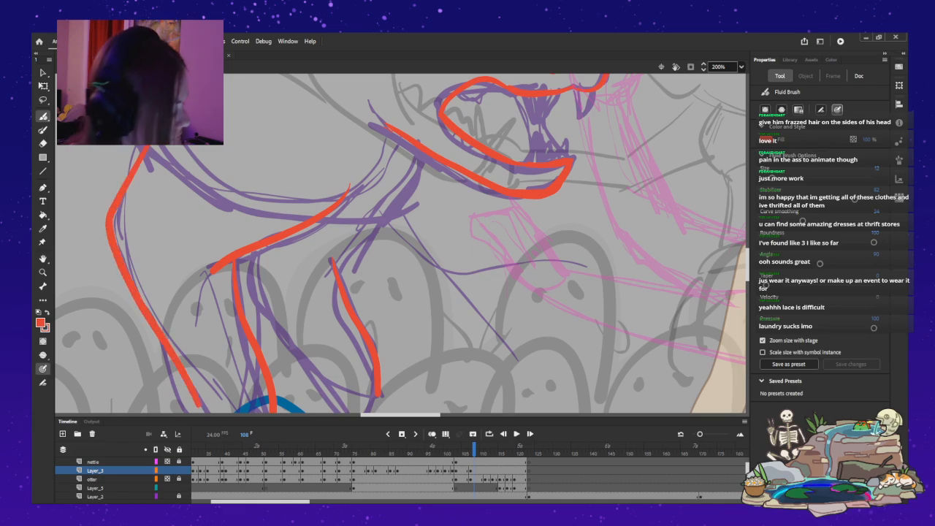
Draw the toes of the rearmost front paw in red where it grips the blue curved shape.
scroll(402, 243, "down", 3)
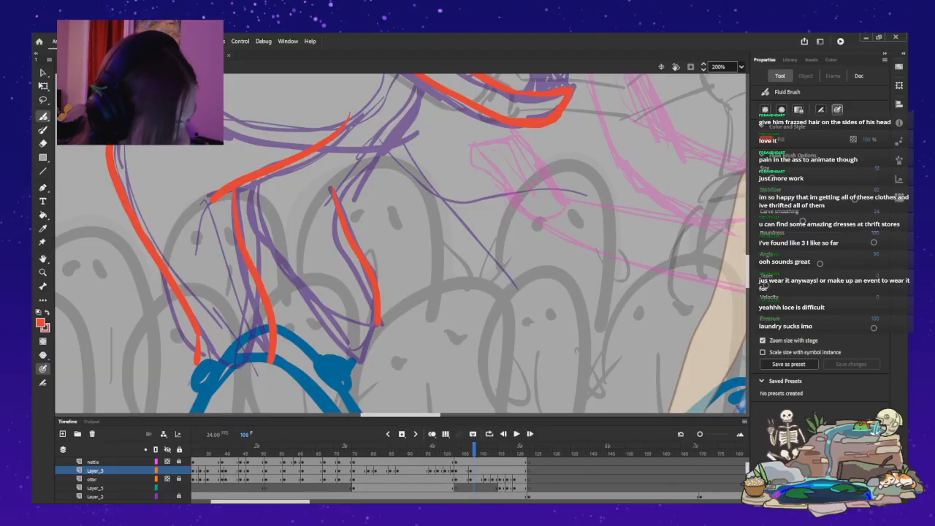
mouse_move(223, 338)
left_mouse_down()
mouse_move(202, 363)
mouse_move(218, 379)
mouse_move(251, 338)
mouse_move(222, 376)
mouse_move(256, 344)
mouse_move(259, 377)
mouse_move(268, 363)
left_mouse_up()
key("ctrl+z")
key("ctrl+z")
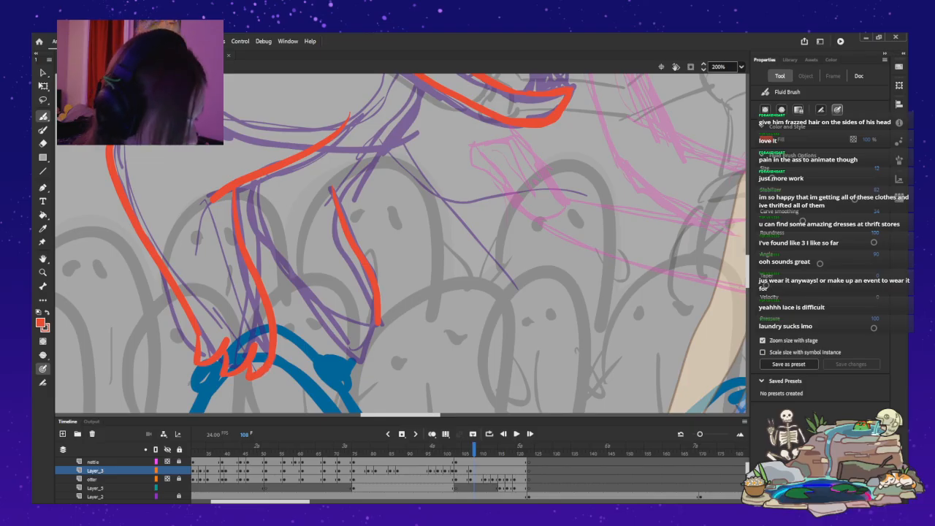
Draw the foremost foreleg's back edge in red and outline the toes of its paw up to the front edge.
mouse_move(257, 220)
left_mouse_down()
mouse_move(276, 256)
mouse_move(323, 301)
mouse_move(333, 355)
left_mouse_up()
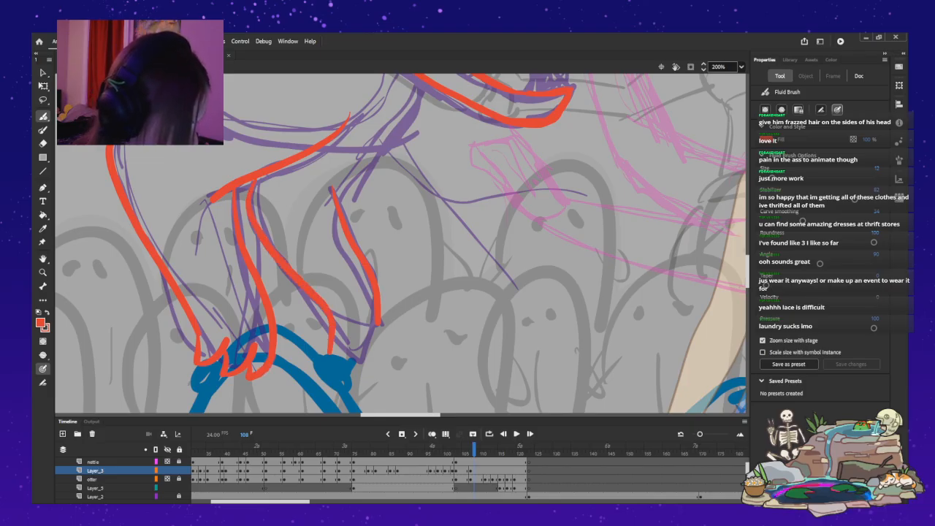
key("ctrl+z")
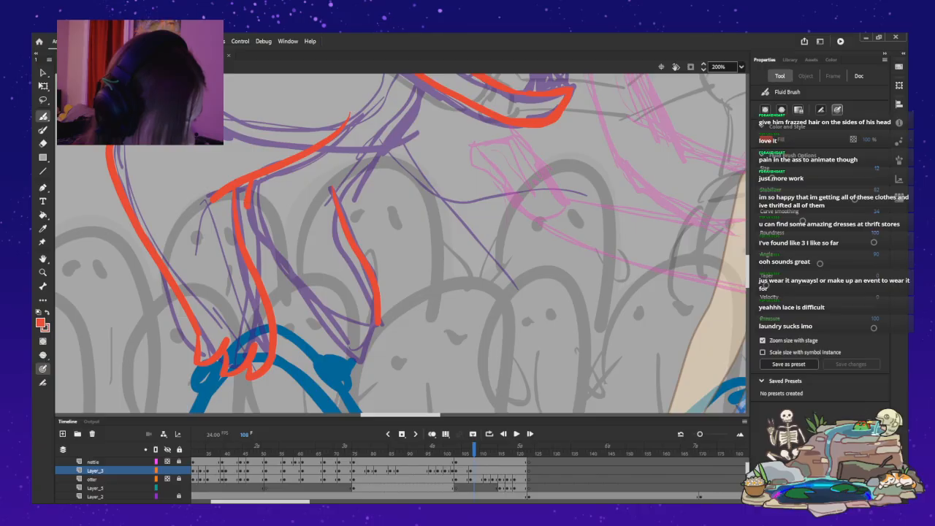
mouse_move(257, 219)
left_mouse_down()
mouse_move(328, 314)
mouse_move(322, 344)
mouse_move(350, 322)
left_mouse_up()
key("ctrl+z")
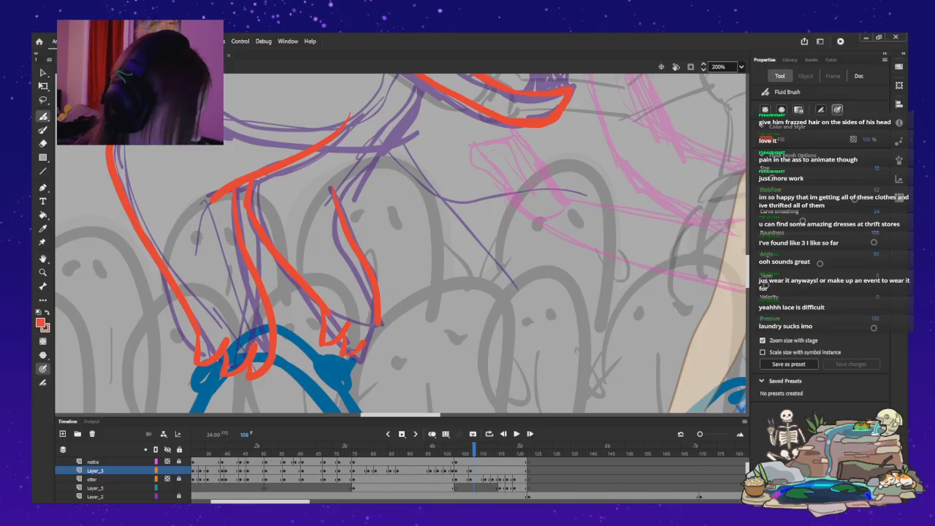
left_click_drag(369, 359, 379, 323)
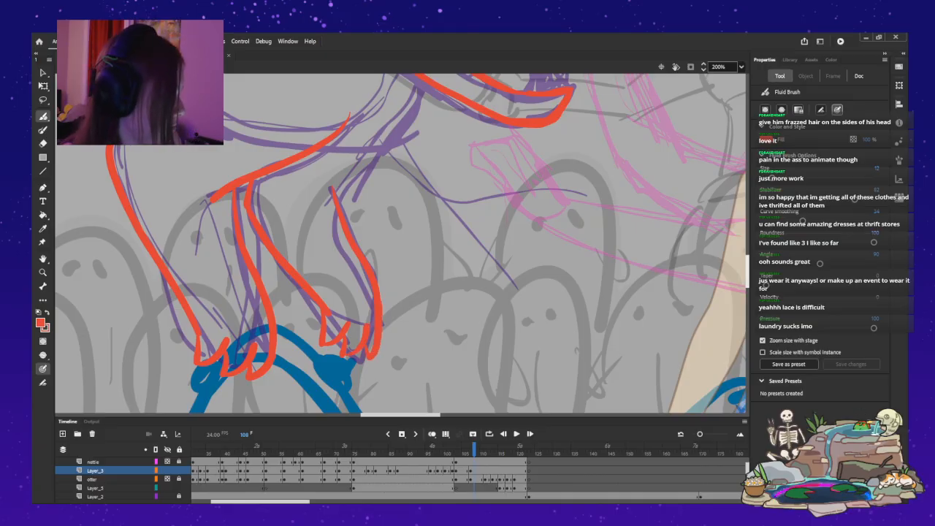
Connect the underside of the jaw to the foremost foreleg's front edge with a red line along the chest.
scroll(402, 244, "up", 5)
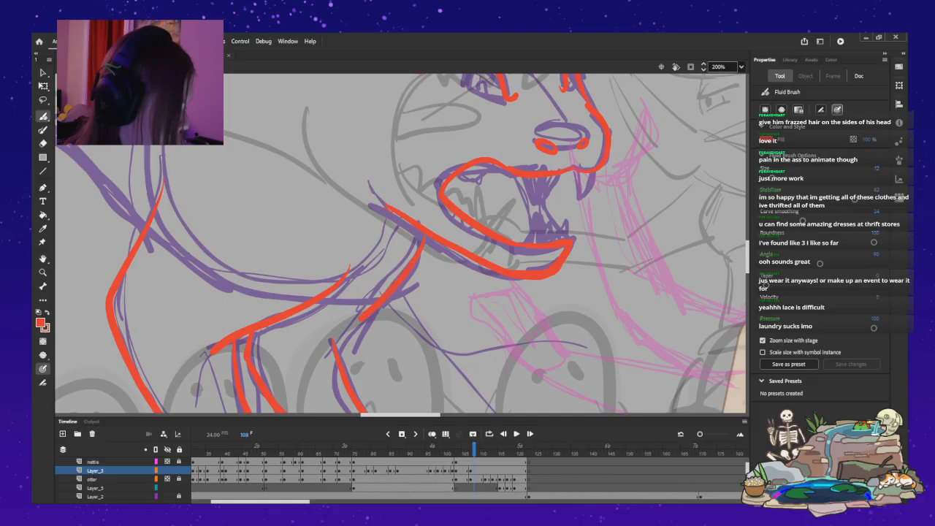
left_click_drag(422, 235, 335, 349)
key("ctrl+z")
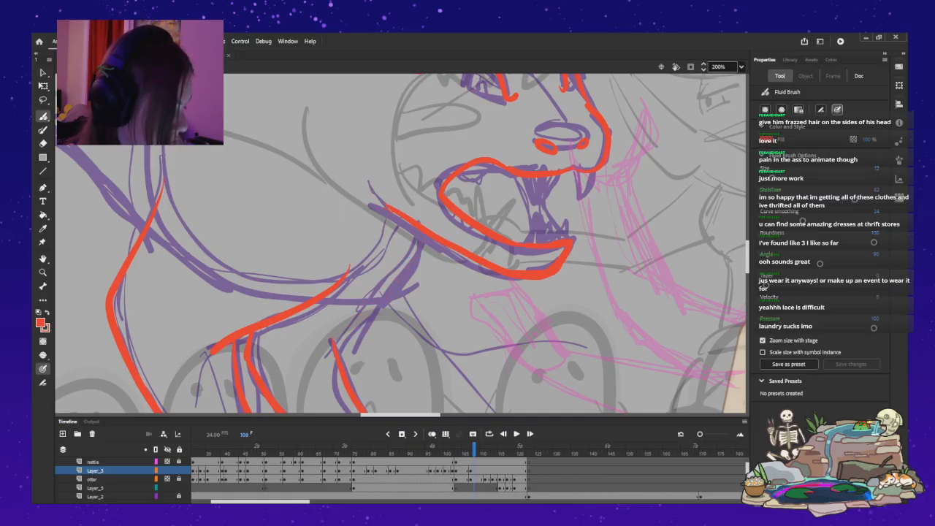
left_click_drag(422, 235, 334, 349)
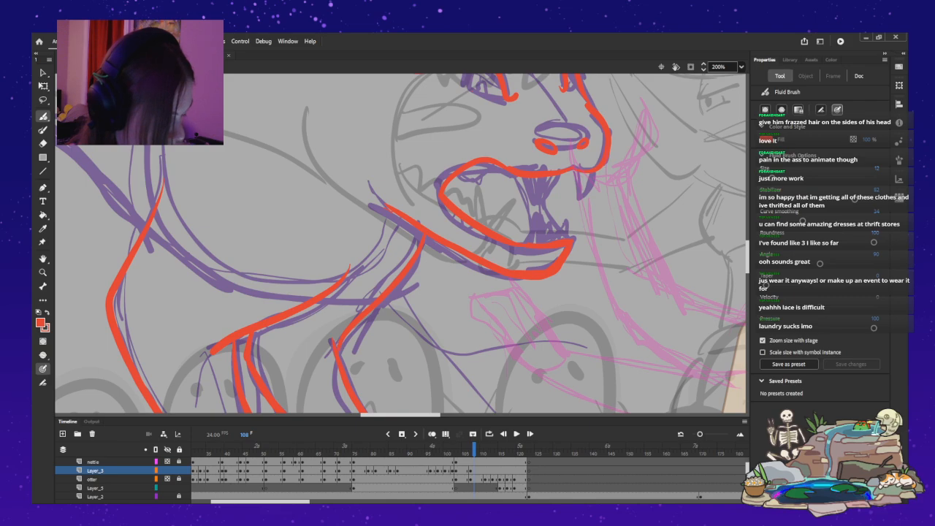
left_click_drag(400, 415, 358, 415)
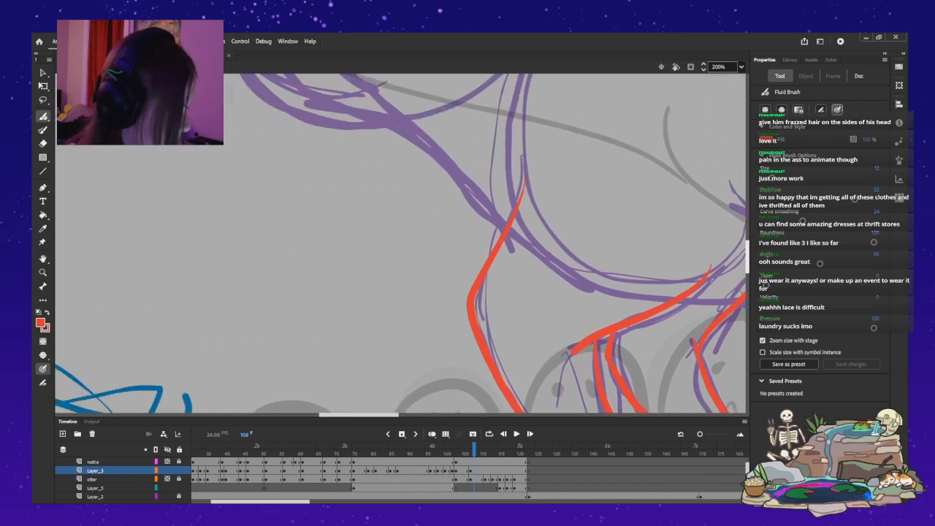
Outline the underside of the monster's haunch and the sole of its hind foot in red.
scroll(402, 241, "up", 3)
left_click_drag(746, 244, 747, 239)
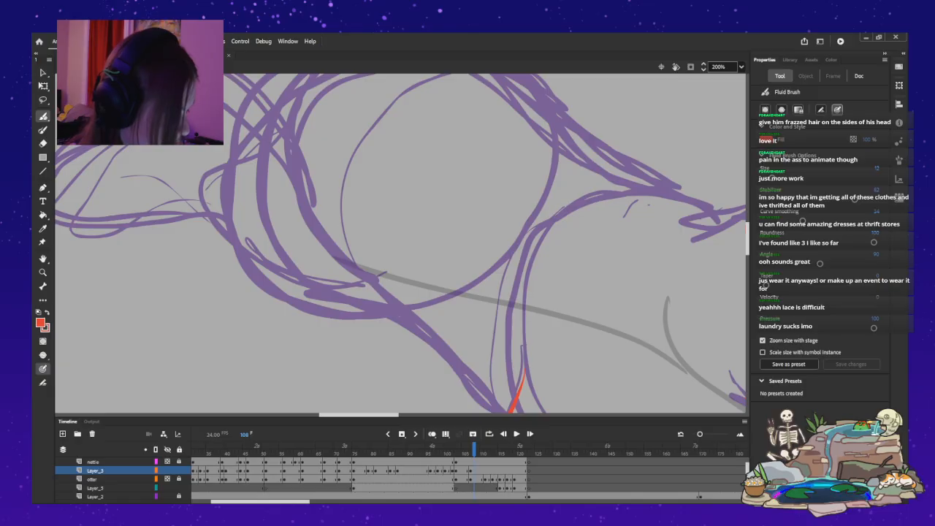
left_click_drag(359, 415, 344, 415)
mouse_move(541, 291)
left_mouse_down()
mouse_move(444, 293)
mouse_move(390, 263)
mouse_move(338, 214)
left_mouse_up()
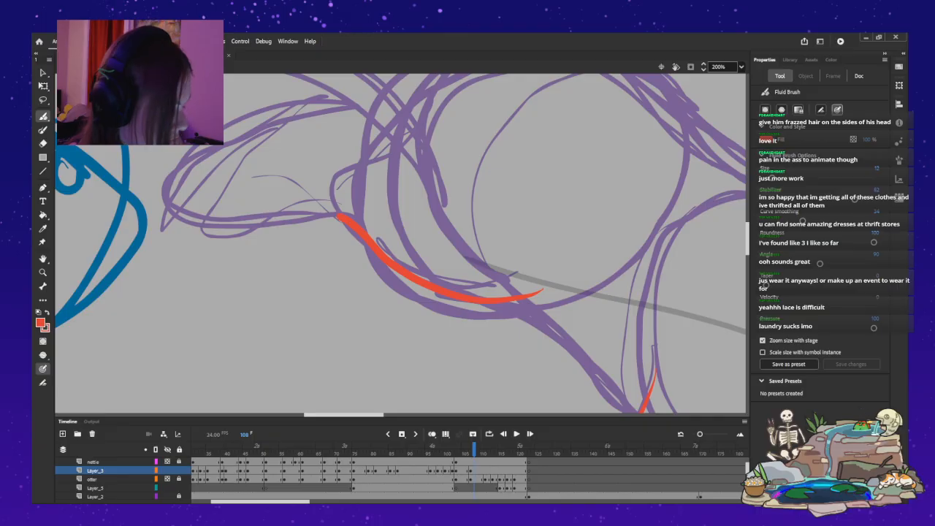
key("ctrl+z")
mouse_move(545, 305)
left_mouse_down()
mouse_move(483, 305)
mouse_move(415, 277)
left_mouse_up()
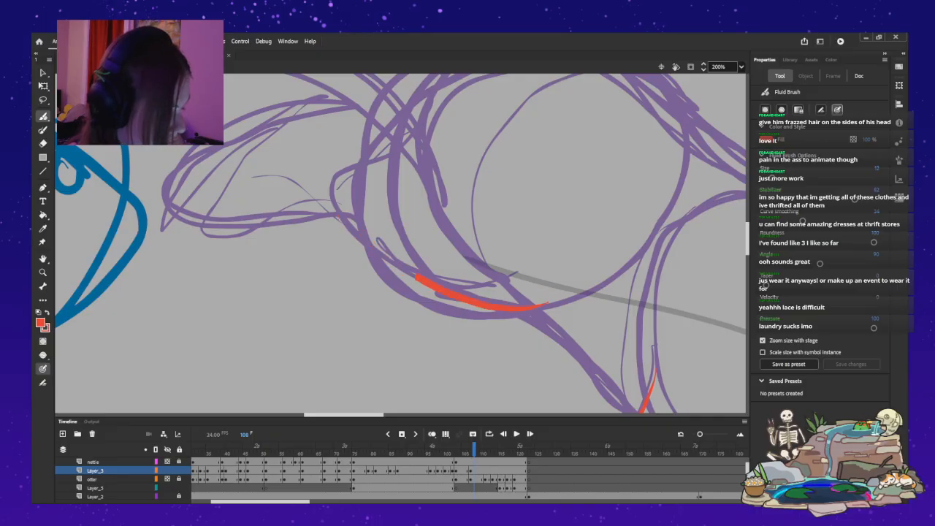
mouse_move(361, 234)
left_mouse_down()
mouse_move(331, 201)
mouse_move(323, 216)
mouse_move(203, 222)
mouse_move(161, 194)
left_mouse_up()
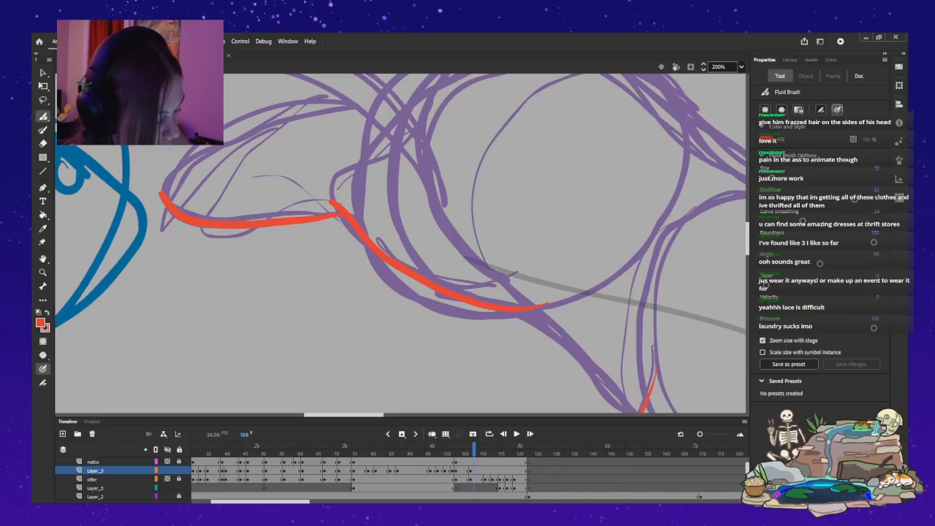
Continue the red outline from the back of the head along the neck and up the back to the top of the rump.
scroll(401, 243, "up", 3)
scroll(402, 243, "up", 3)
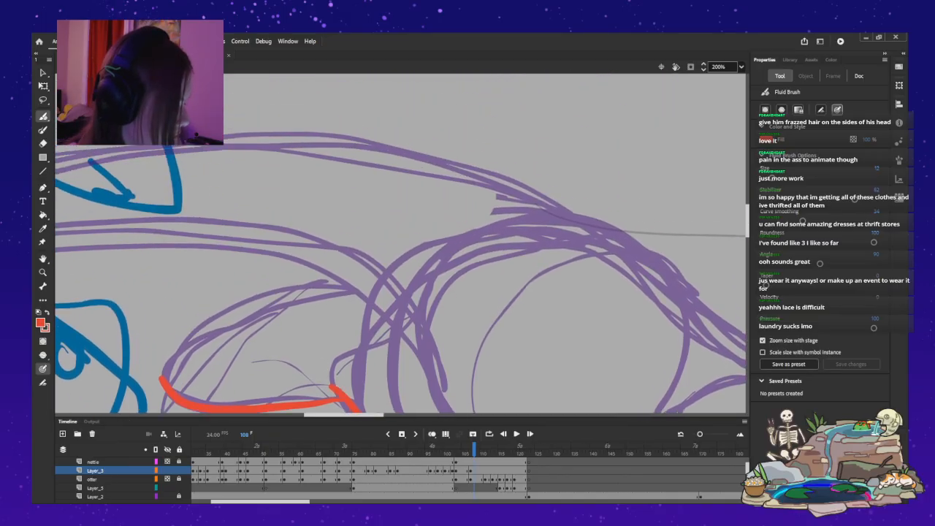
left_click_drag(343, 414, 390, 415)
scroll(400, 243, "down", 5)
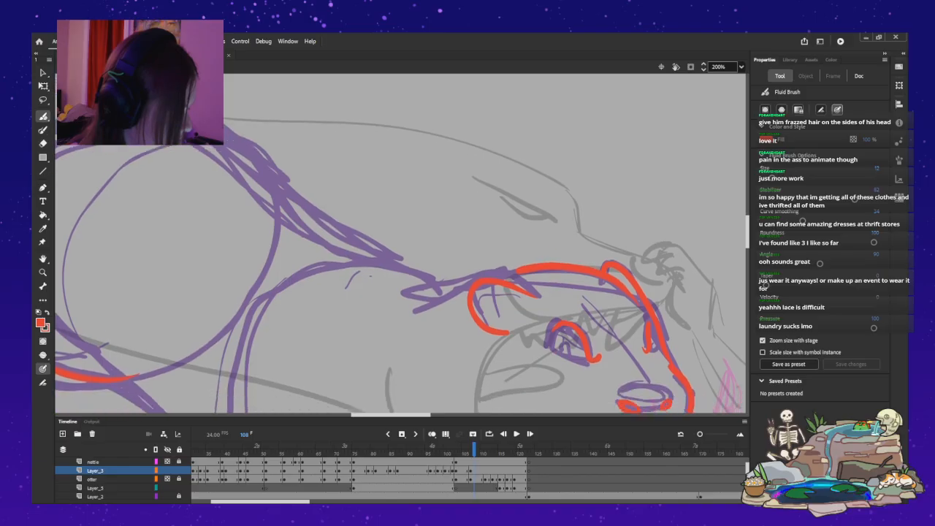
left_click_drag(471, 260, 417, 273)
key("ctrl+z")
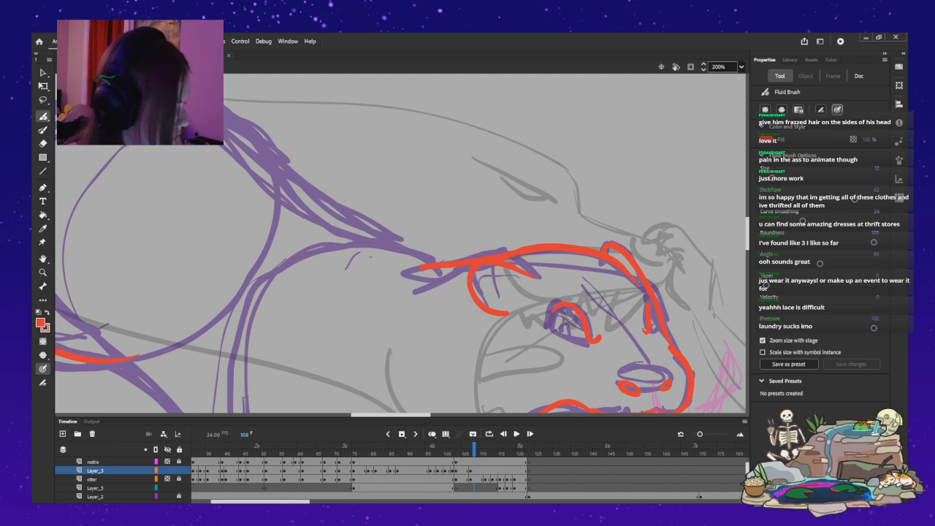
left_click_drag(438, 307, 482, 311)
scroll(400, 243, "left", 2)
scroll(400, 244, "up", 2)
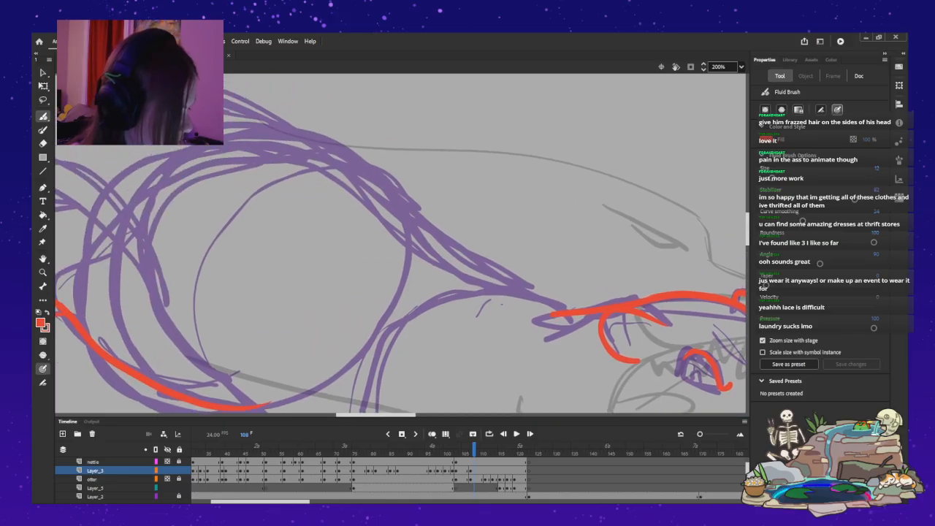
mouse_move(574, 308)
left_mouse_down()
mouse_move(511, 293)
mouse_move(447, 304)
left_mouse_up()
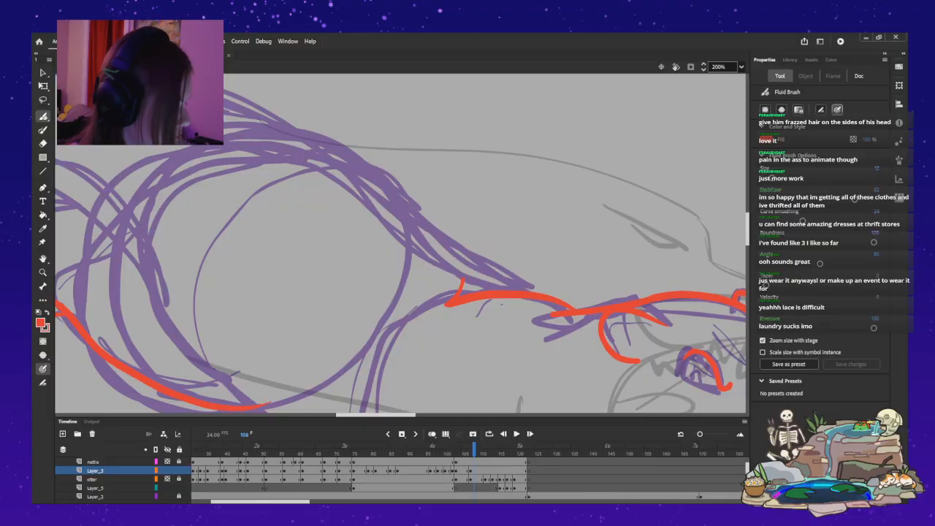
left_click_drag(529, 287, 392, 195)
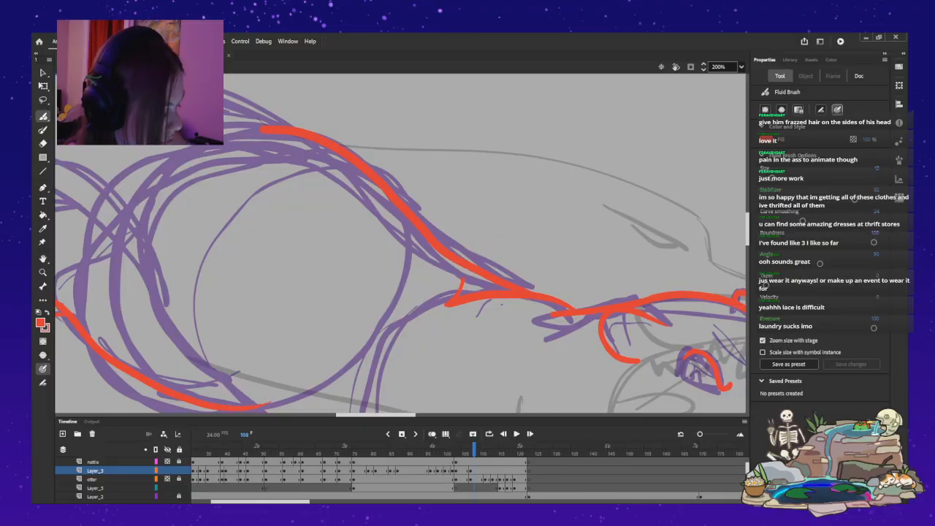
Set the stage zoom to 150% and outline the tail's upper edge in red from the rump to the tip.
left_click_drag(376, 415, 359, 415)
left_click_drag(747, 228, 747, 214)
left_click_drag(359, 415, 325, 415)
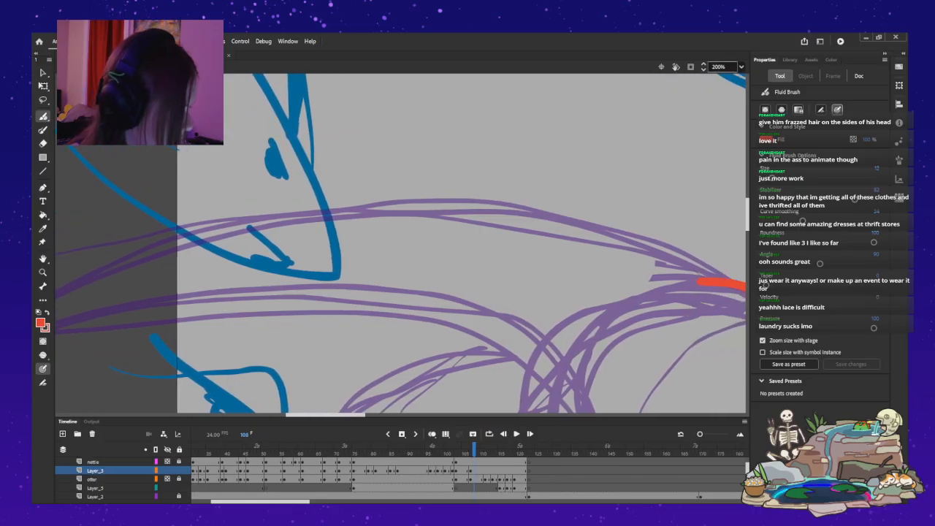
left_click(720, 67)
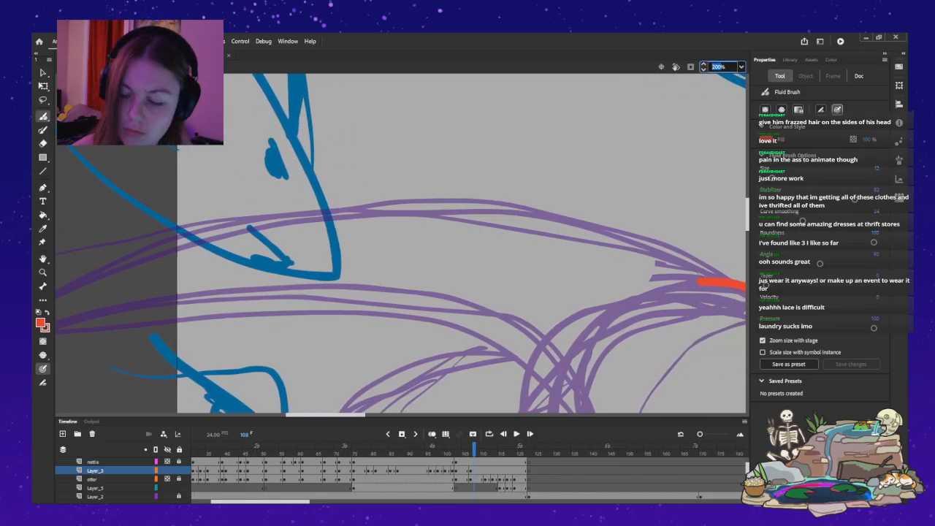
type("150")
key("Return")
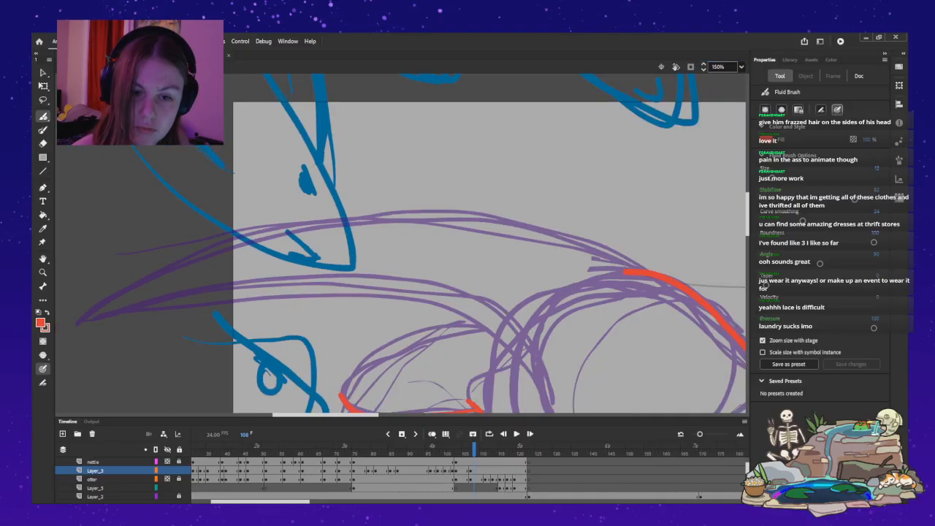
mouse_move(636, 264)
left_mouse_down()
mouse_move(560, 236)
mouse_move(475, 221)
mouse_move(327, 218)
mouse_move(245, 231)
mouse_move(160, 265)
mouse_move(78, 318)
left_mouse_up()
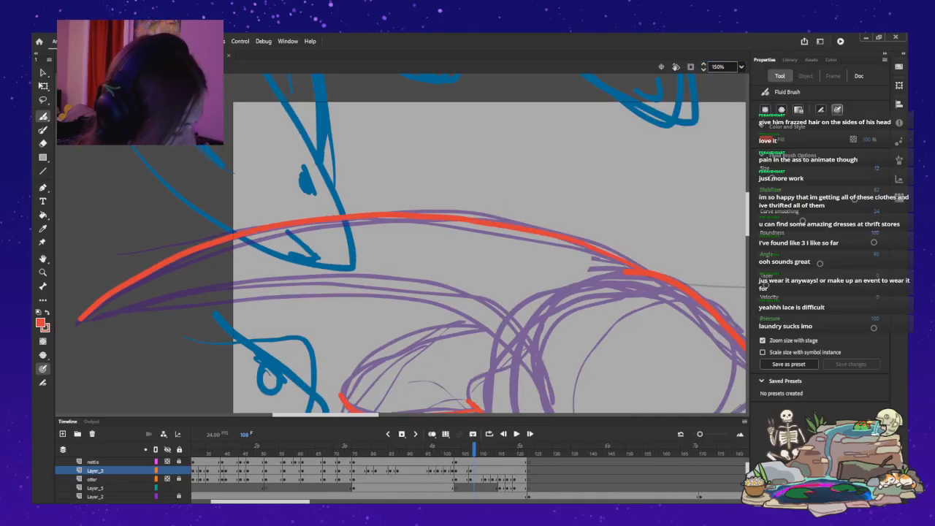
Outline the tail's underside from tip to haunch and draw the hind foot's top edge and toes in red.
scroll(409, 244, "down", 5)
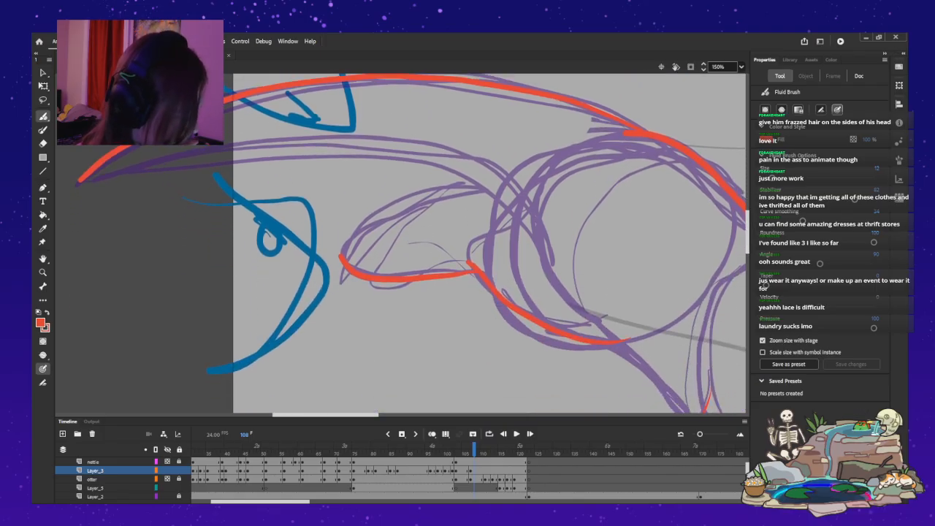
mouse_move(523, 208)
left_mouse_down()
mouse_move(485, 179)
mouse_move(415, 154)
mouse_move(323, 144)
mouse_move(240, 146)
mouse_move(79, 183)
left_mouse_up()
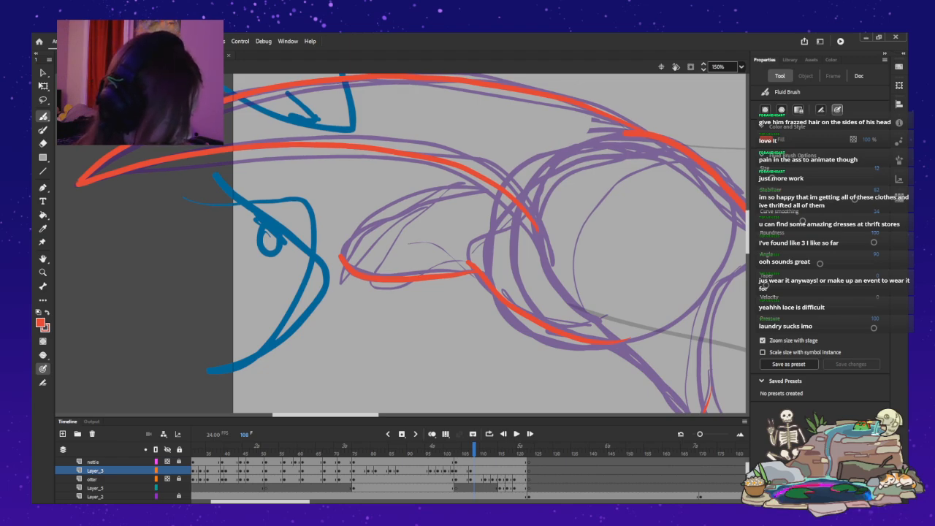
left_click_drag(497, 191, 353, 231)
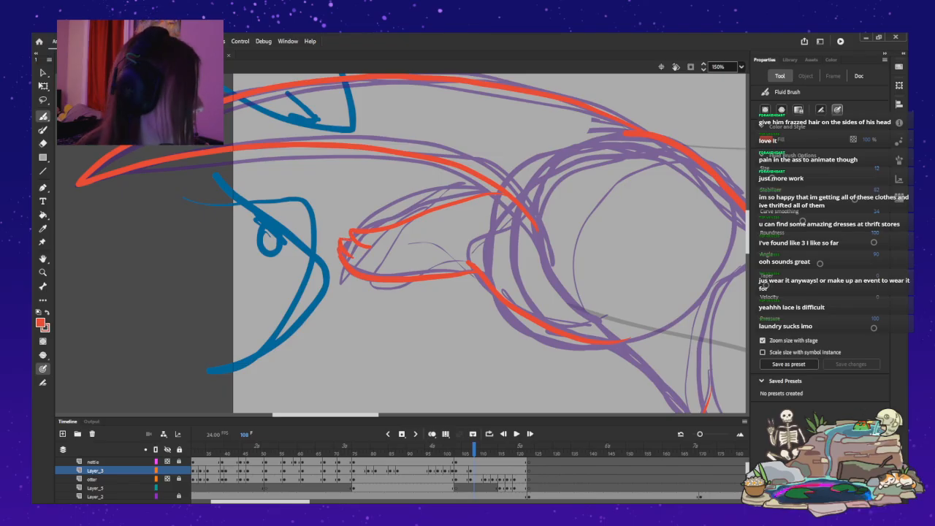
Redraw the lower edge of the haunch in red as a curve that turns up slightly where it meets the belly.
left_click_drag(326, 415, 347, 415)
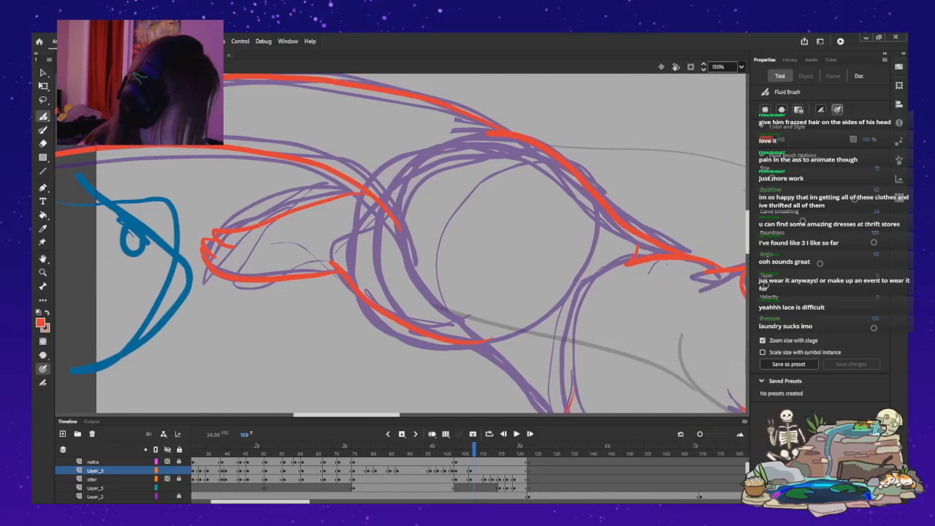
left_click_drag(747, 233, 747, 252)
mouse_move(367, 144)
left_mouse_down()
mouse_move(450, 175)
mouse_move(522, 184)
left_mouse_up()
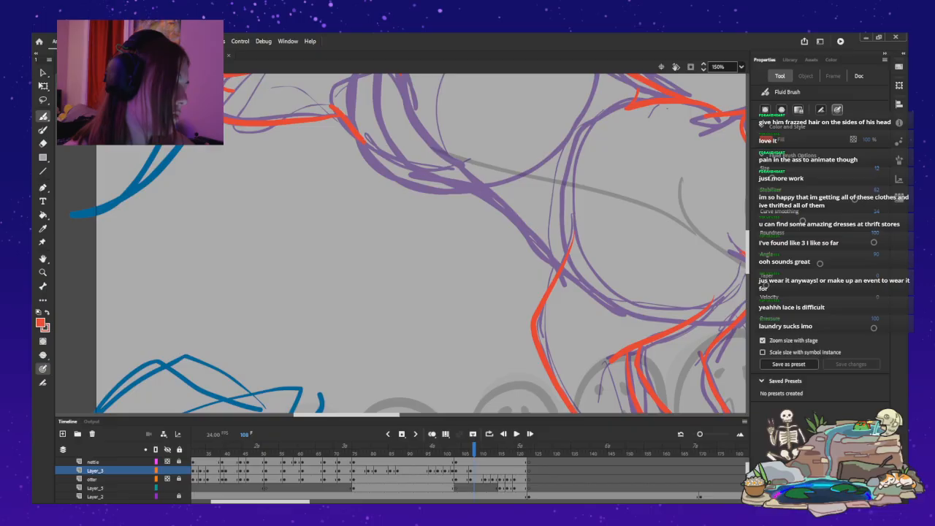
mouse_move(385, 155)
left_mouse_down()
mouse_move(465, 167)
mouse_move(414, 173)
mouse_move(367, 146)
left_mouse_up()
key("ctrl+z")
key("ctrl+z")
left_click_drag(481, 176, 364, 139)
key("ctrl+z")
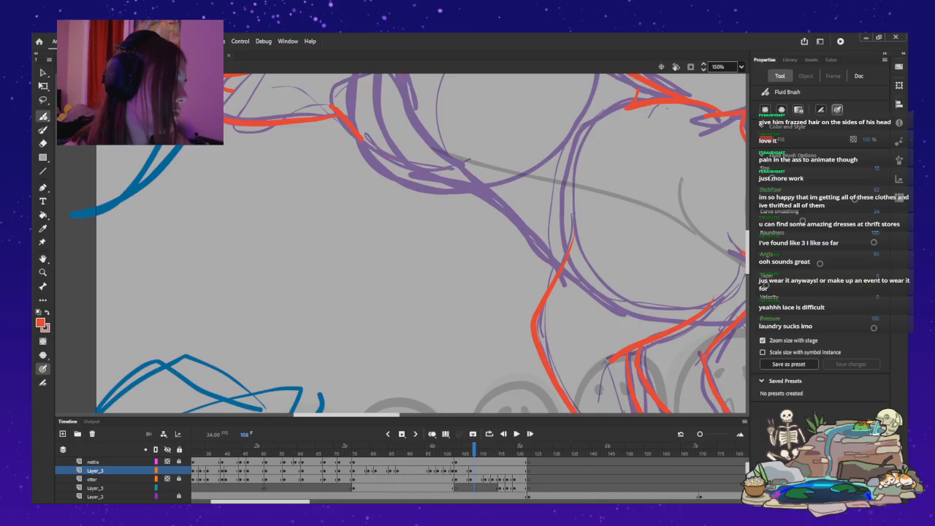
left_click_drag(476, 176, 428, 172)
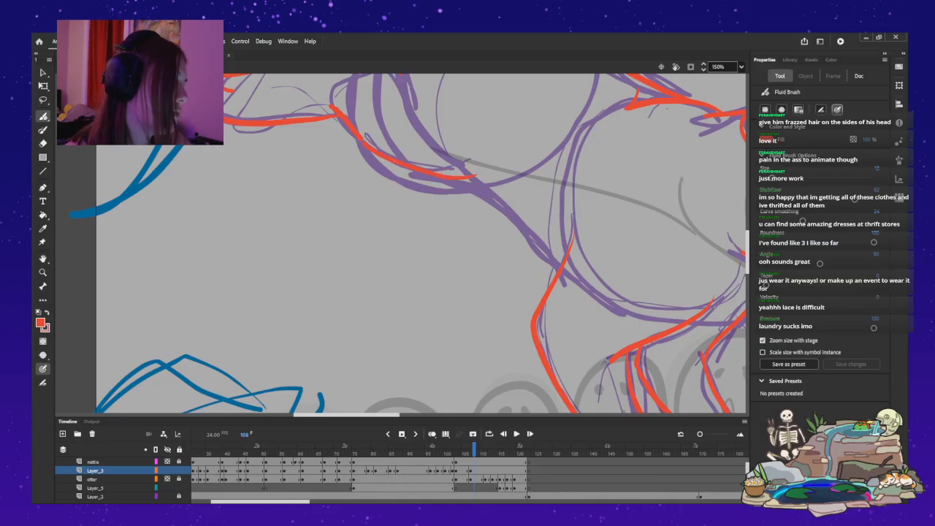
key("ctrl+z")
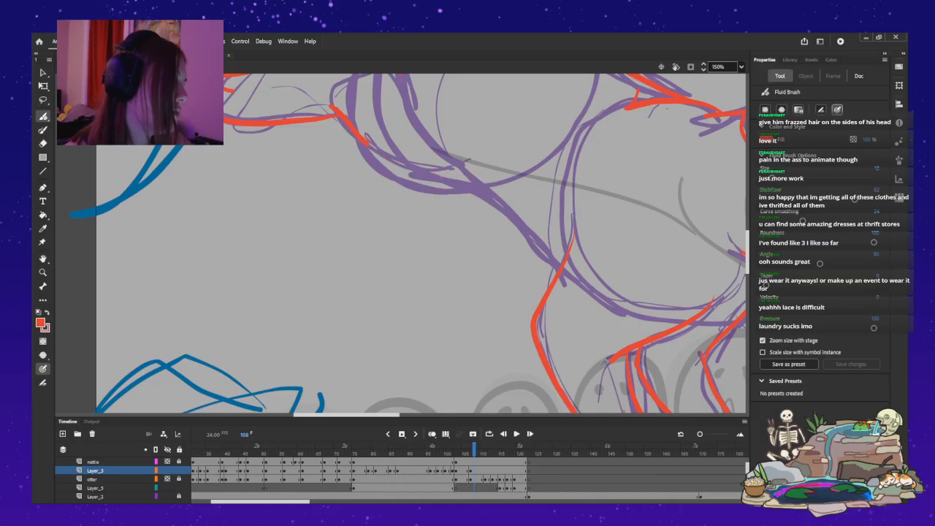
left_click_drag(409, 160, 486, 162)
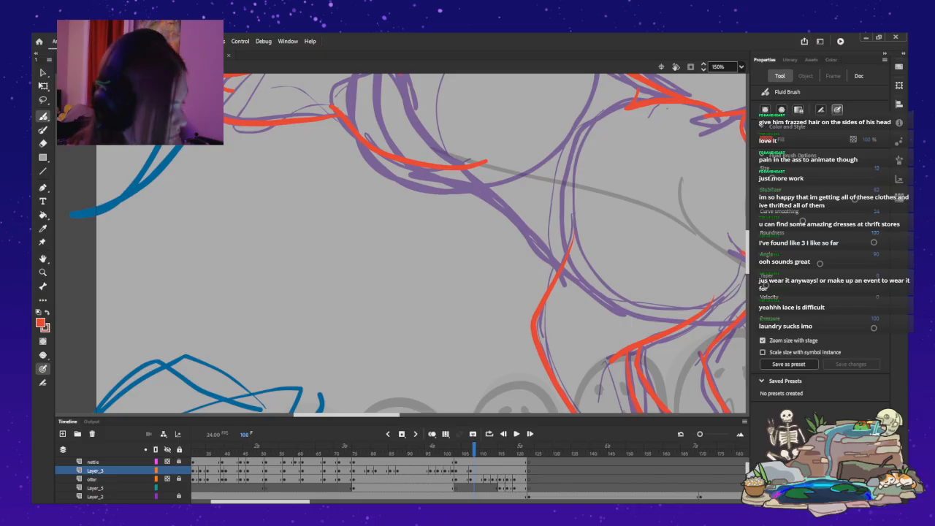
Draw the red belly line from the haunch down to the back edge of the foremost foreleg.
left_click_drag(444, 170, 563, 252)
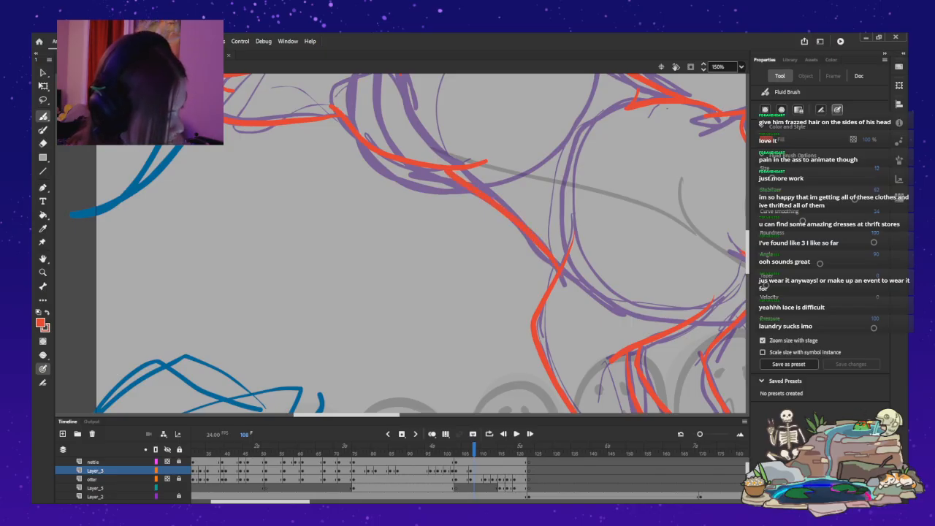
key("ctrl+z")
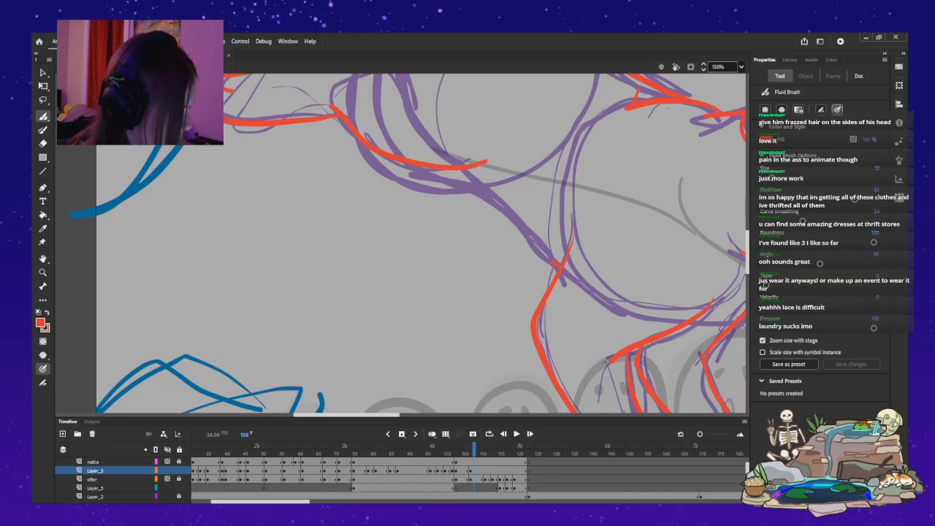
left_click_drag(512, 216, 466, 172)
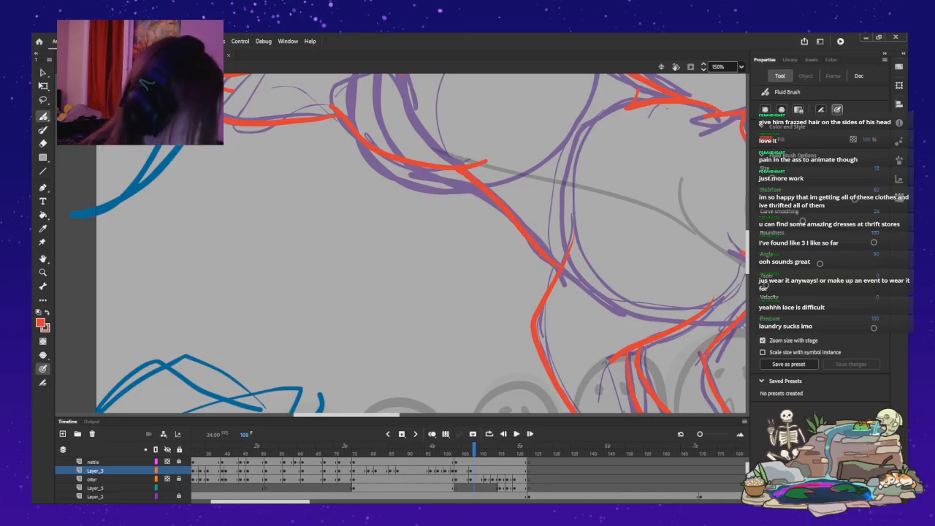
scroll(400, 243, "right", 4)
key("ctrl+z")
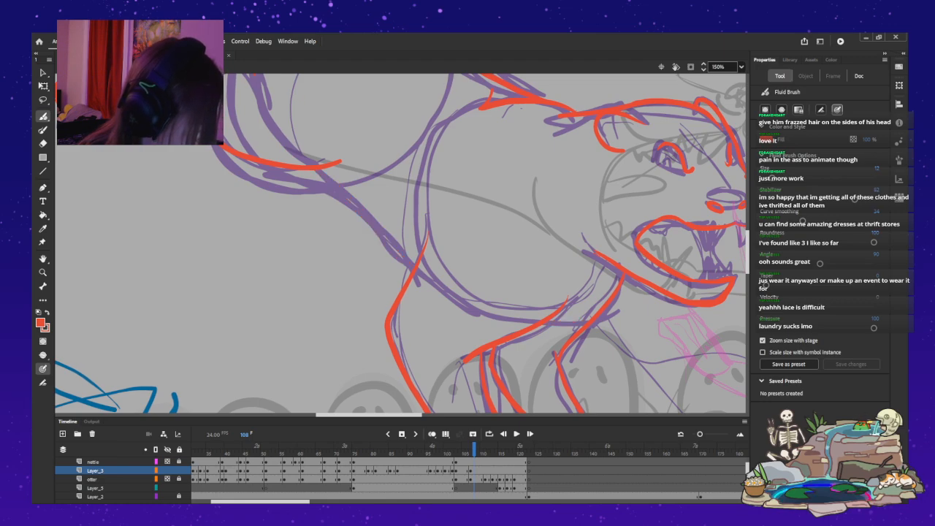
left_click_drag(409, 275, 339, 198)
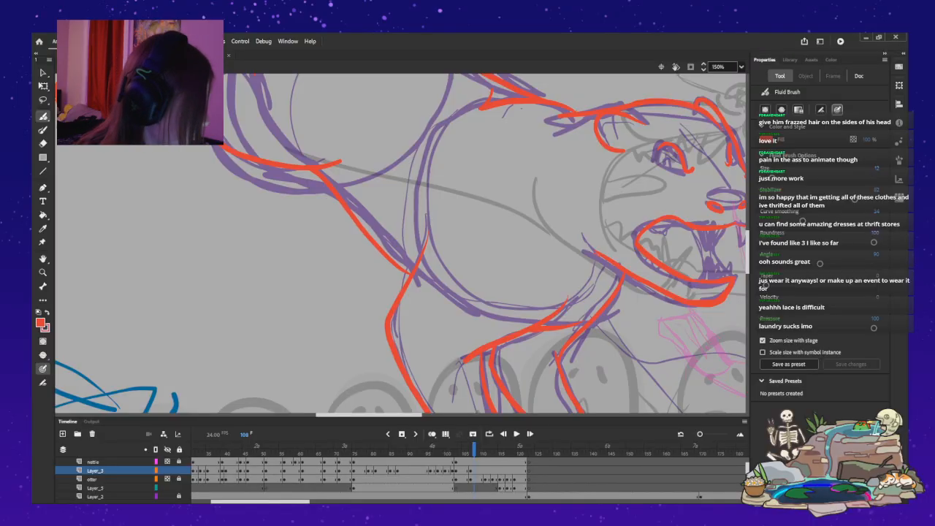
scroll(400, 243, "right", 6)
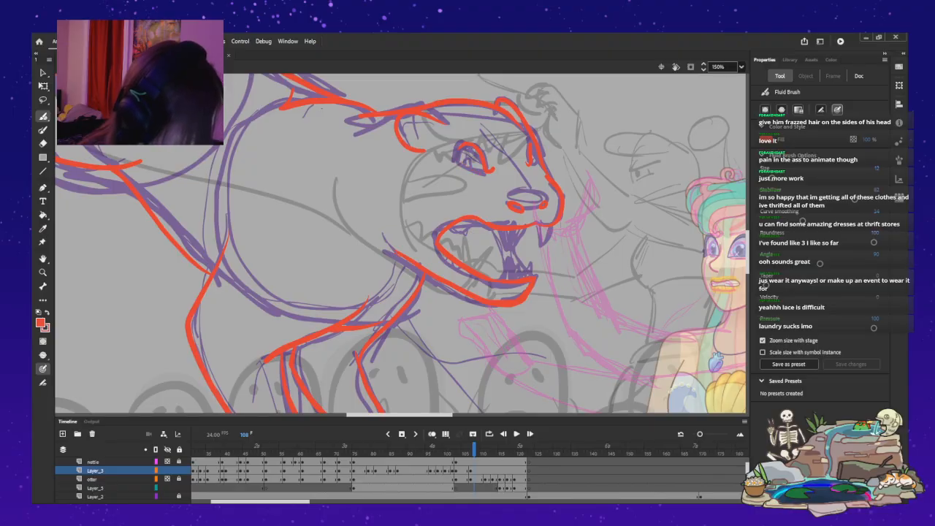
key("ctrl+z")
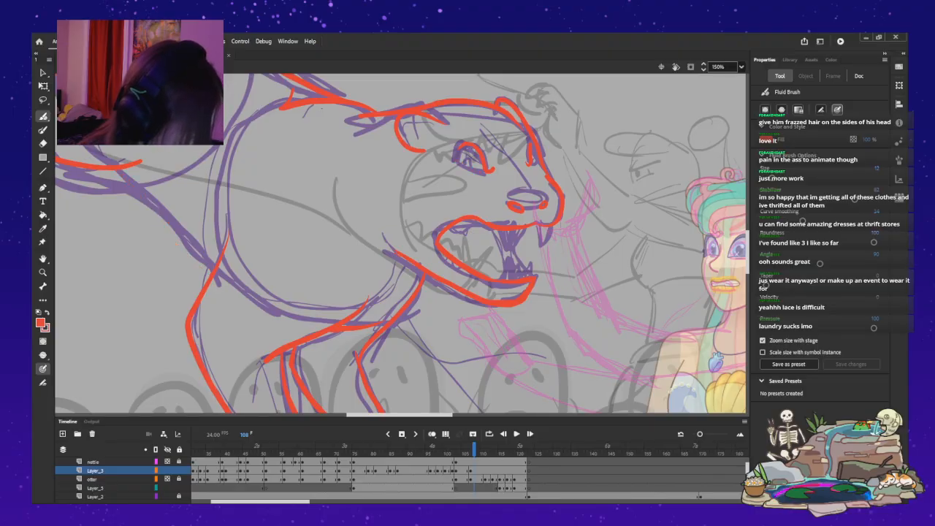
key("ctrl+y")
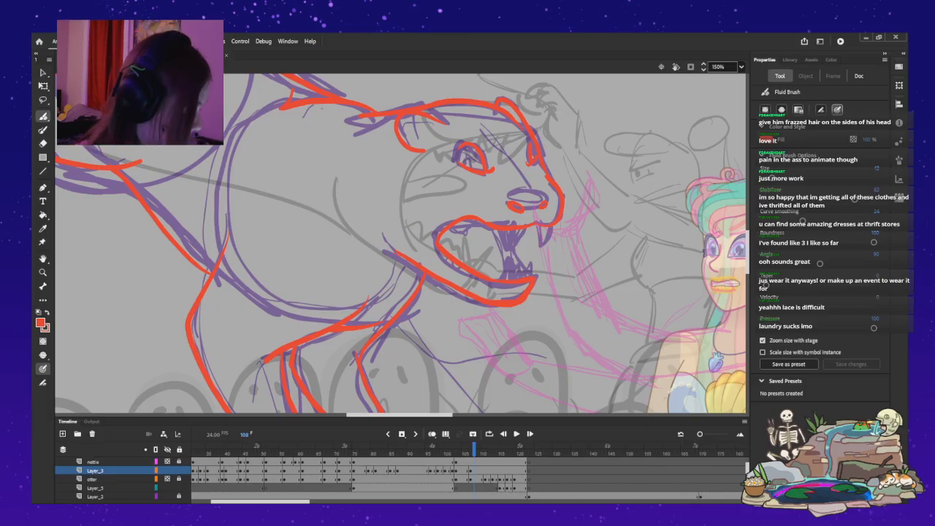
Draw a second red line just inside the back outline, running from the shoulder over the rump into the tail.
scroll(402, 243, "up", 5)
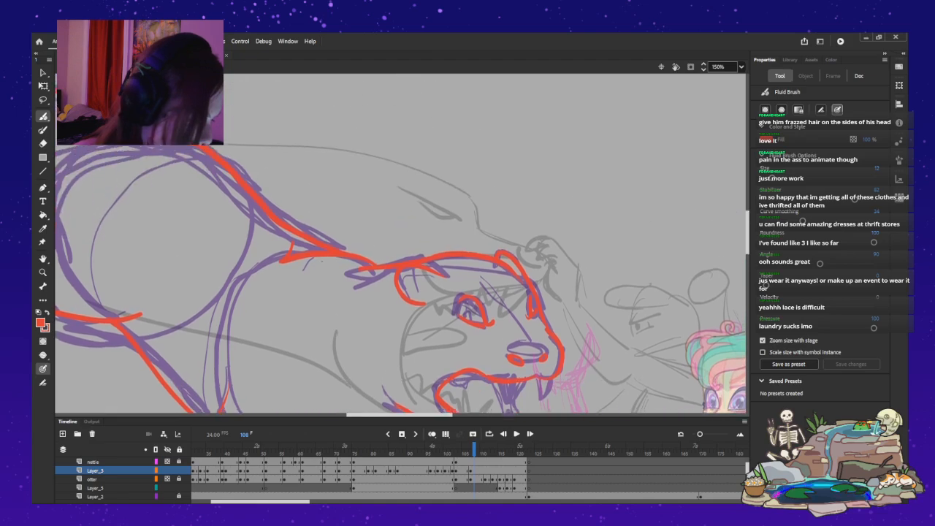
scroll(402, 248, "left", 6)
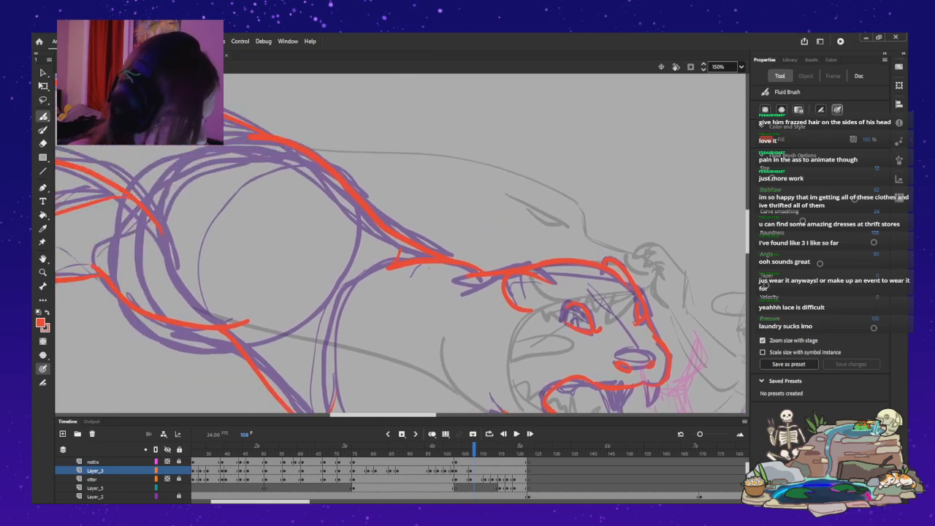
left_click_drag(255, 110, 298, 128)
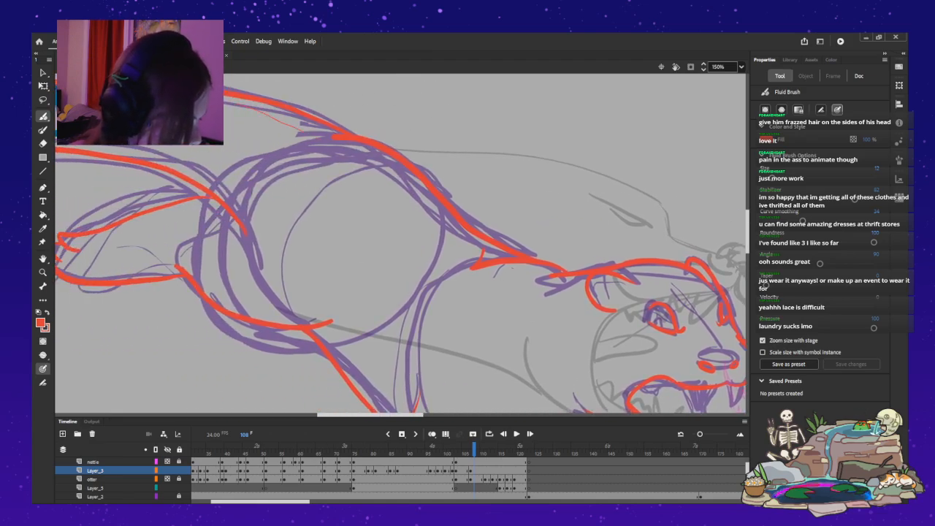
left_click_drag(380, 166, 500, 250)
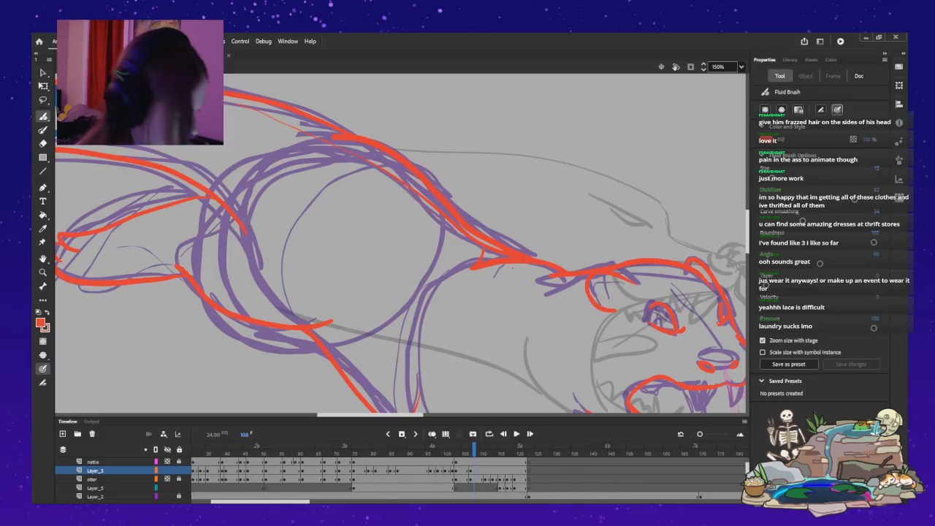
left_click_drag(369, 415, 351, 415)
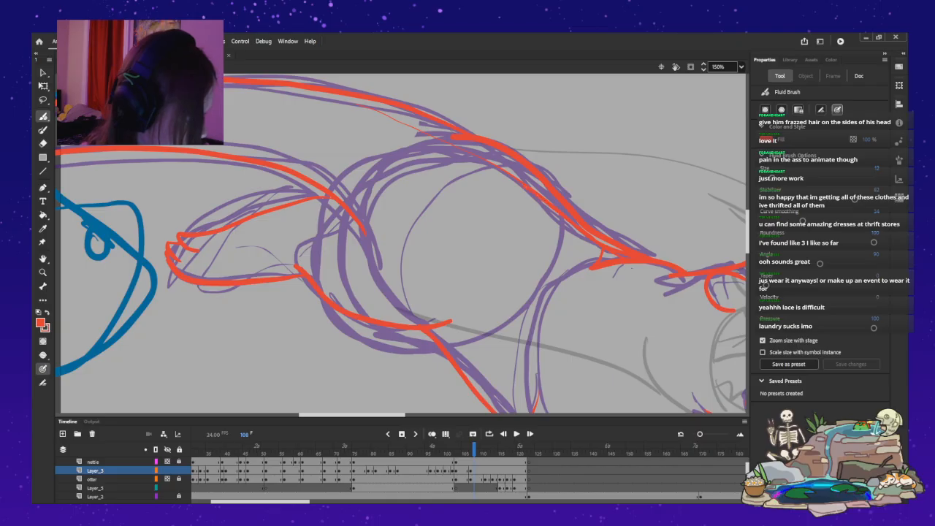
left_click_drag(467, 148, 284, 87)
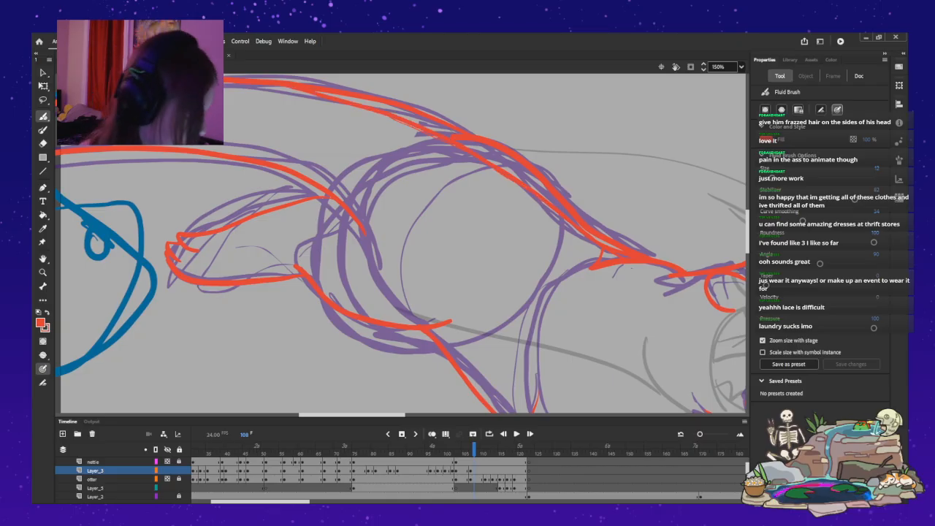
left_click_drag(352, 415, 394, 414)
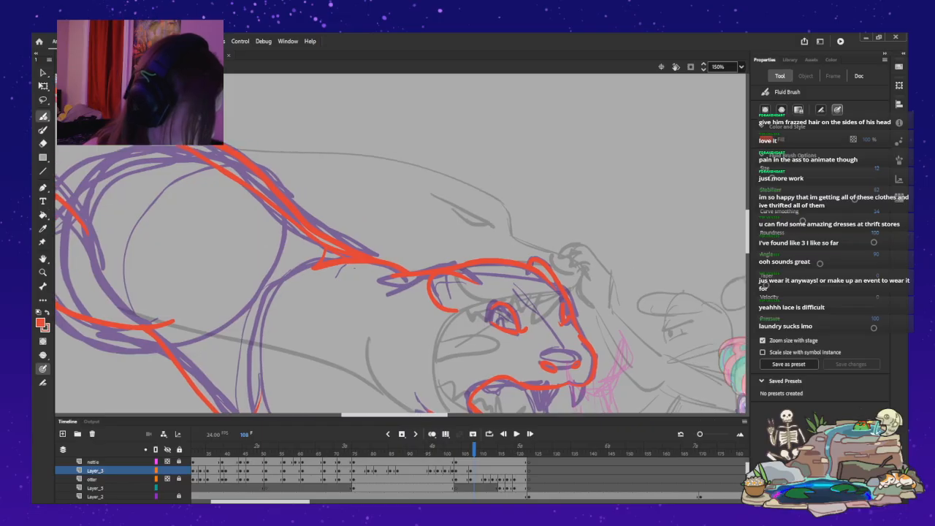
left_click_drag(748, 233, 748, 238)
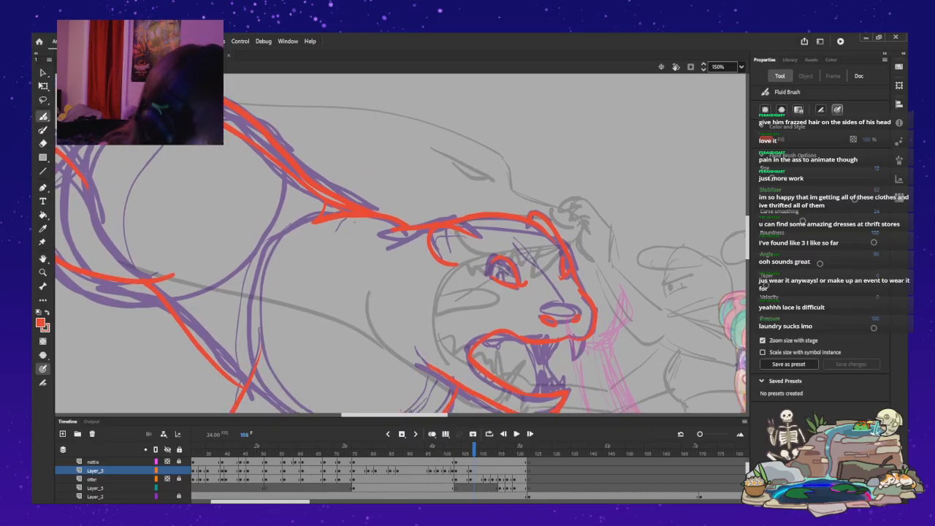
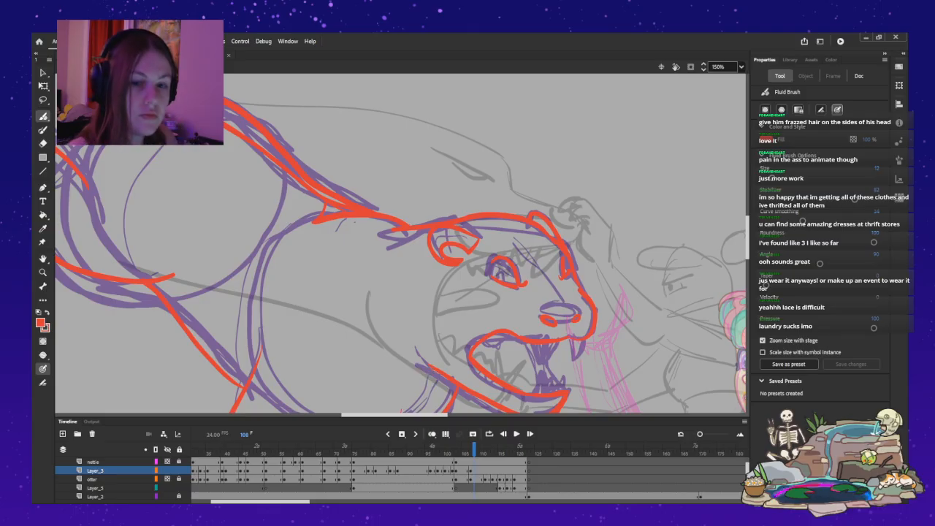
Extend the red jaw line up into the cheek behind the roaring creature's mouth on frame 108.
left_click_drag(415, 347, 421, 358)
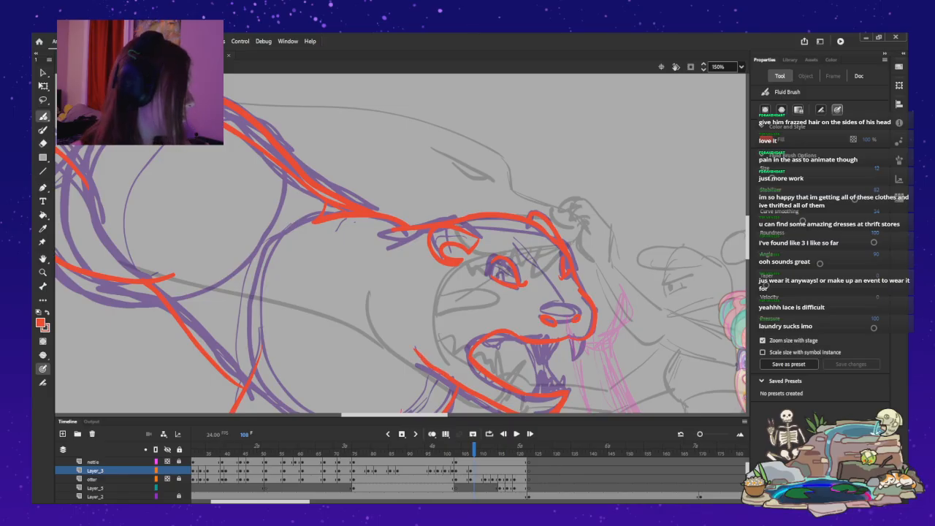
scroll(402, 244, "down", 8)
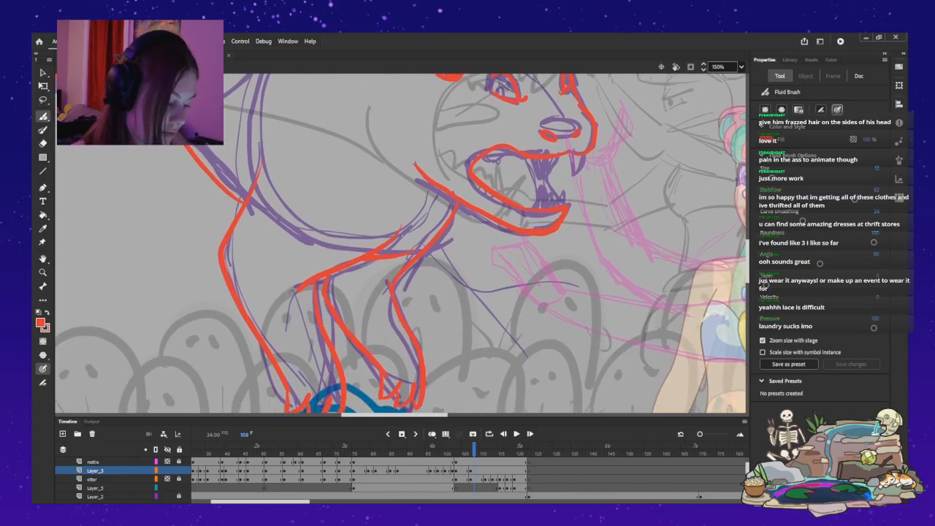
scroll(402, 244, "up", 5)
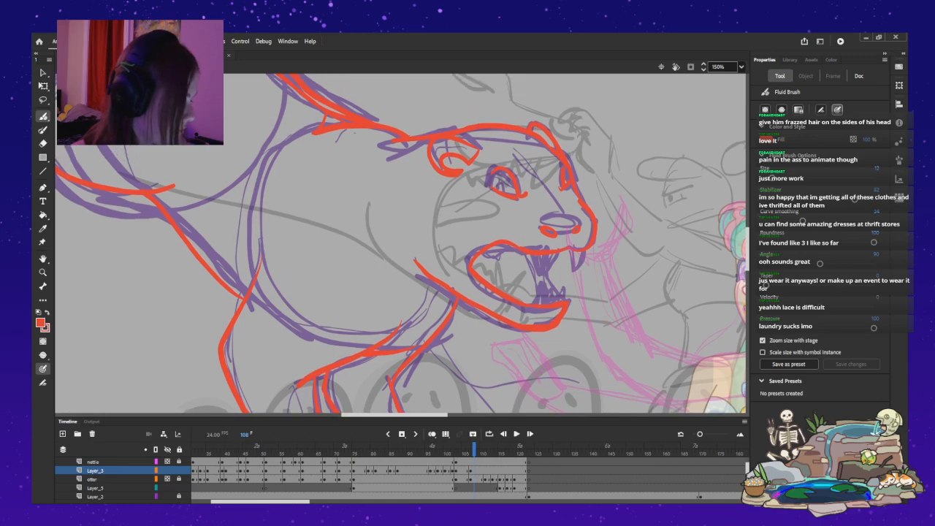
Insert a blank keyframe at frame 111 on Layer_3.
key("period")
key("period")
key("period")
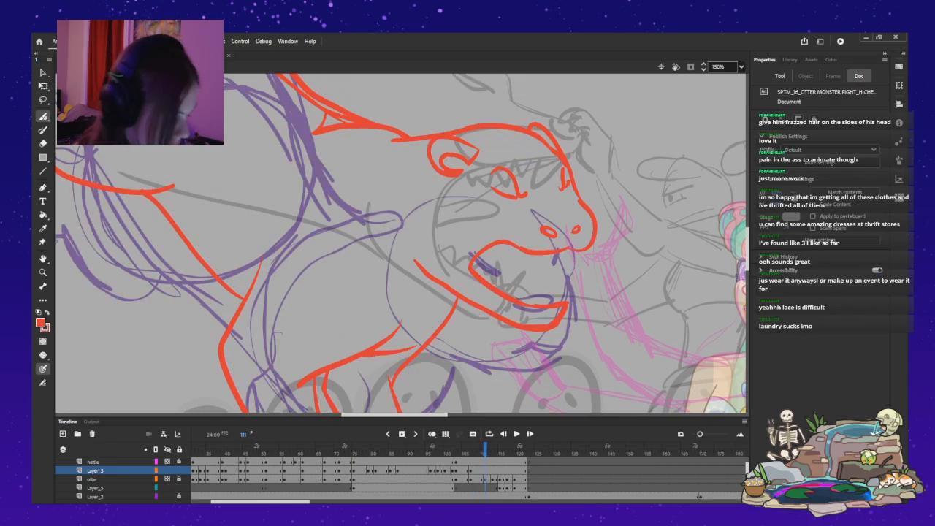
left_click(485, 471)
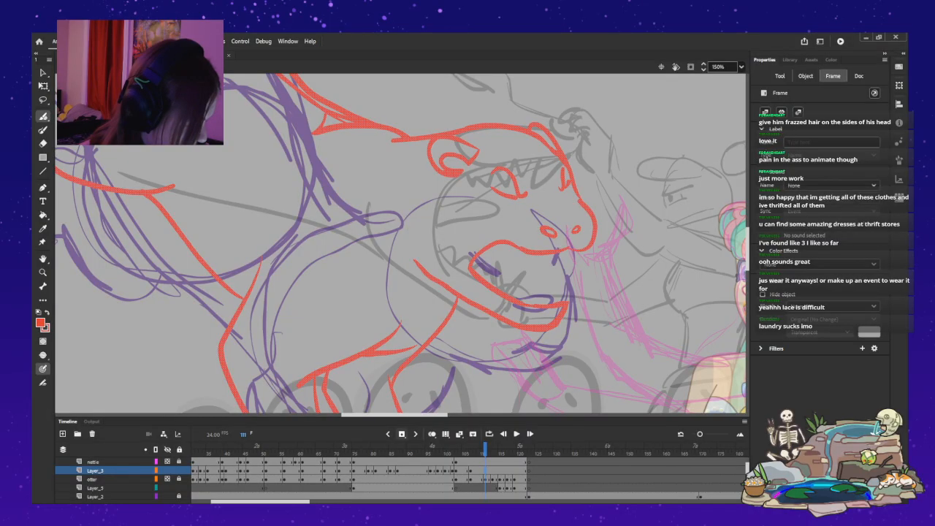
key("period")
key("period")
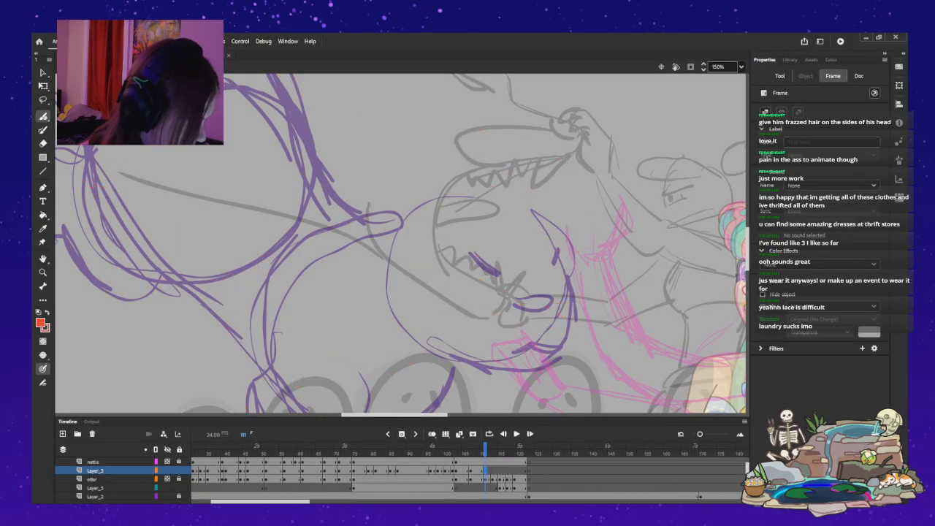
Insert blank keyframes on Layer_3 for the following rough poses between frames 113 and 120.
left_click(493, 447)
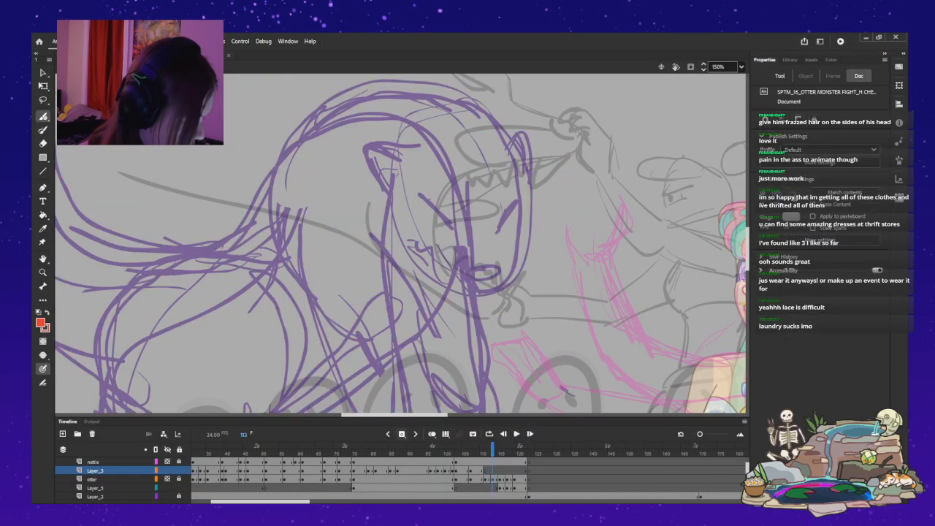
key("period")
key("period")
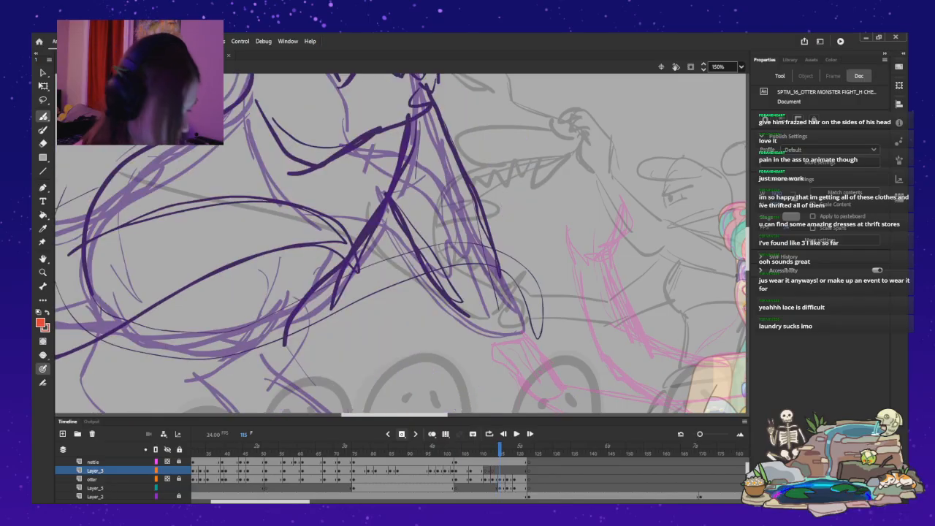
key("period")
key("period")
key("period")
key("period")
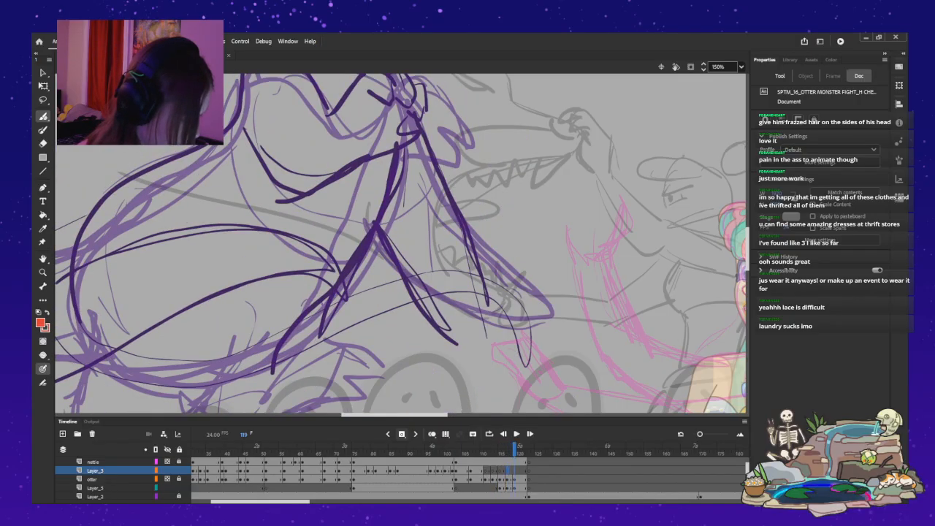
key("period")
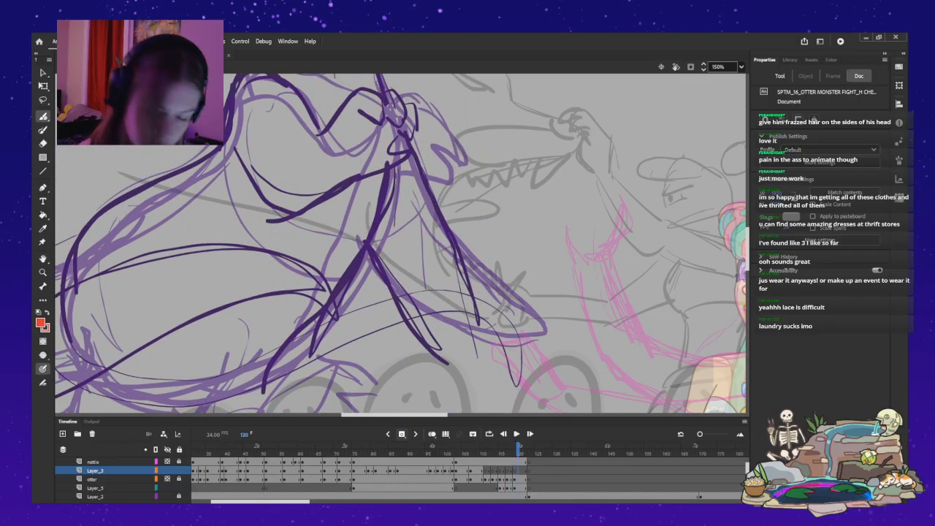
Return to frame 111 and ink the creature's eyes and nostrils in red over the purple rough.
key("comma")
key("comma")
key("comma")
key("comma")
key("comma")
key("comma")
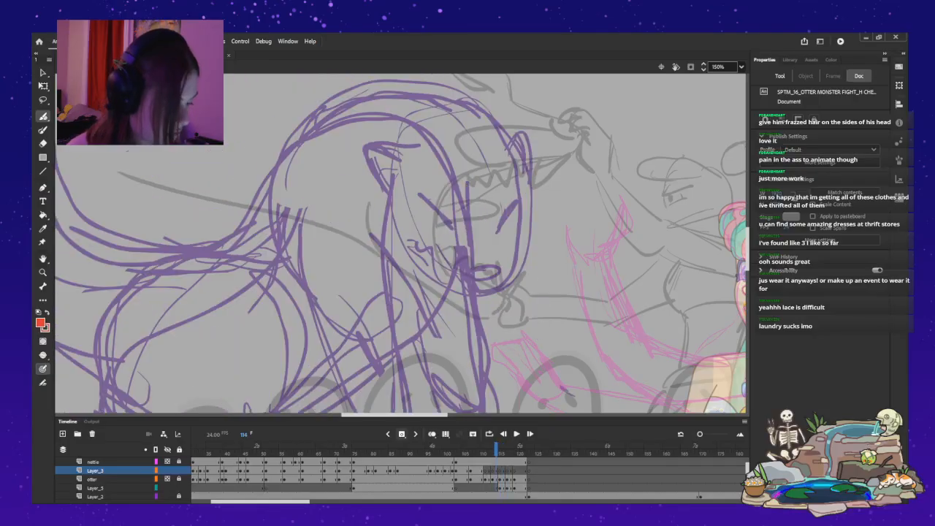
key("comma")
key("comma")
key("comma")
key("comma")
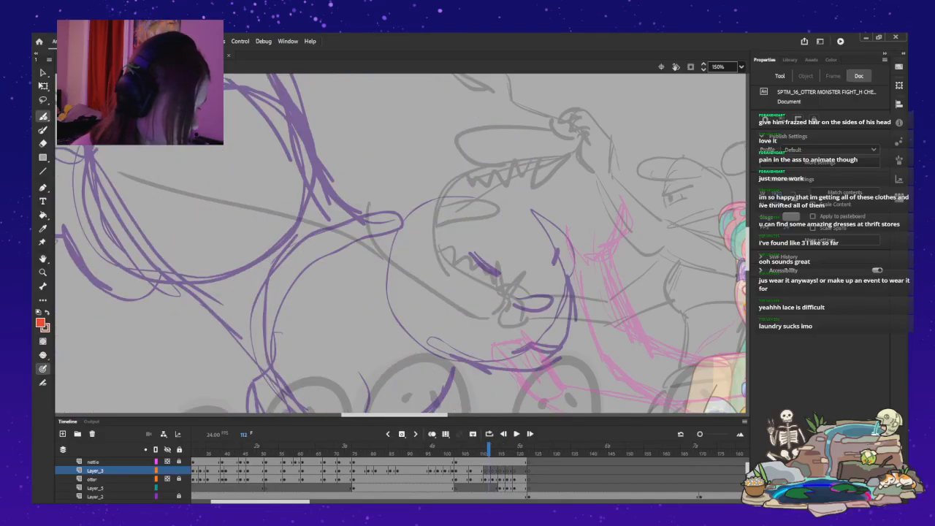
key("period")
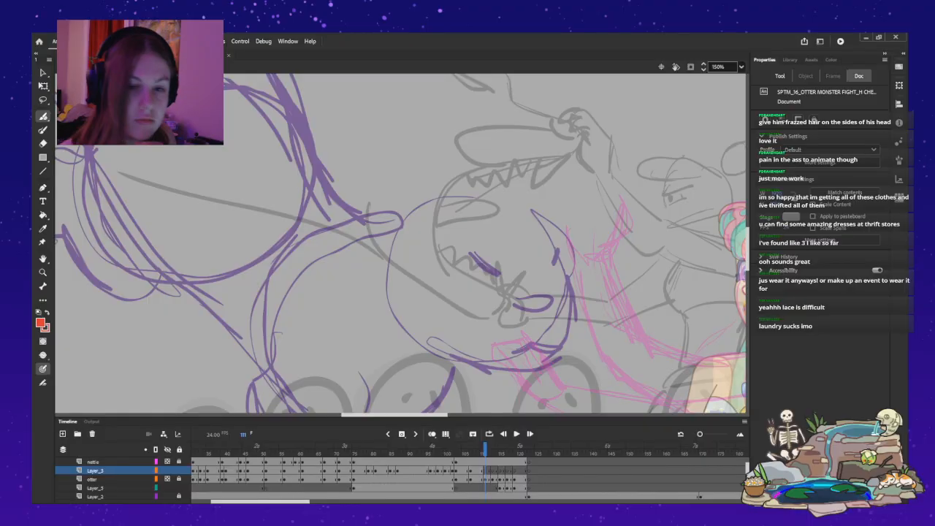
left_click_drag(468, 253, 509, 281)
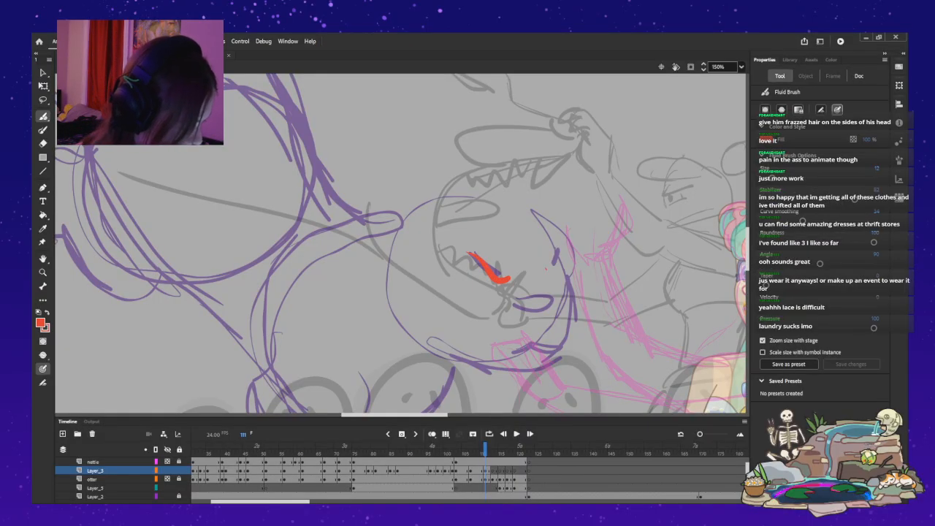
left_click_drag(515, 303, 527, 300)
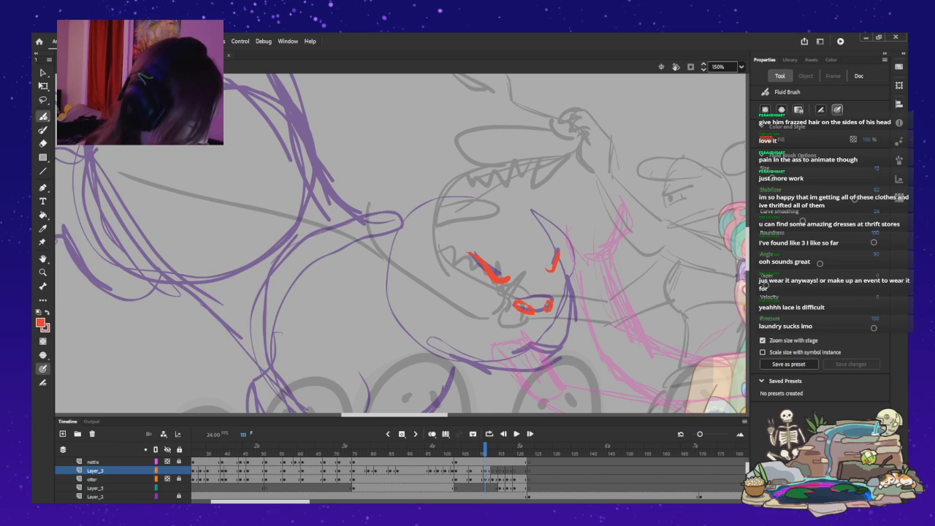
mouse_move(523, 344)
left_mouse_down()
mouse_move(503, 353)
mouse_move(485, 339)
left_mouse_up()
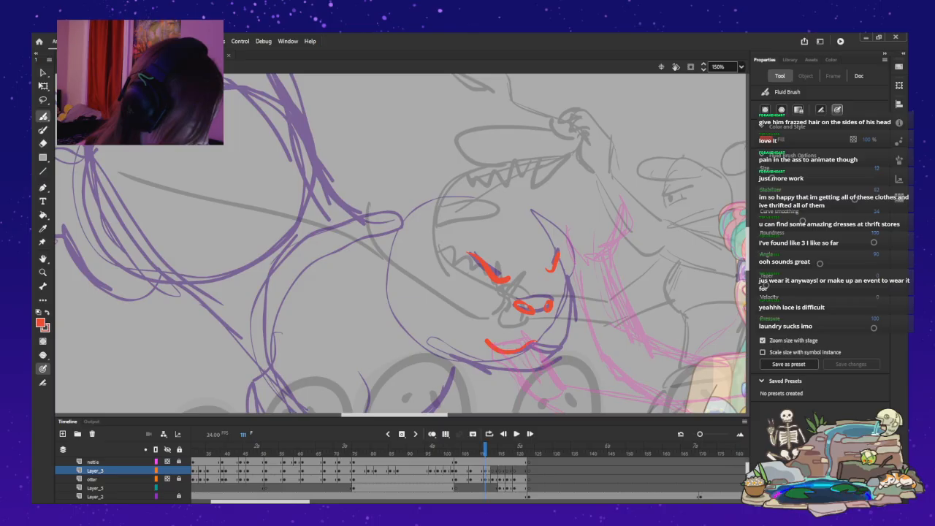
left_click_drag(553, 348, 566, 330)
left_click_drag(470, 325, 479, 340)
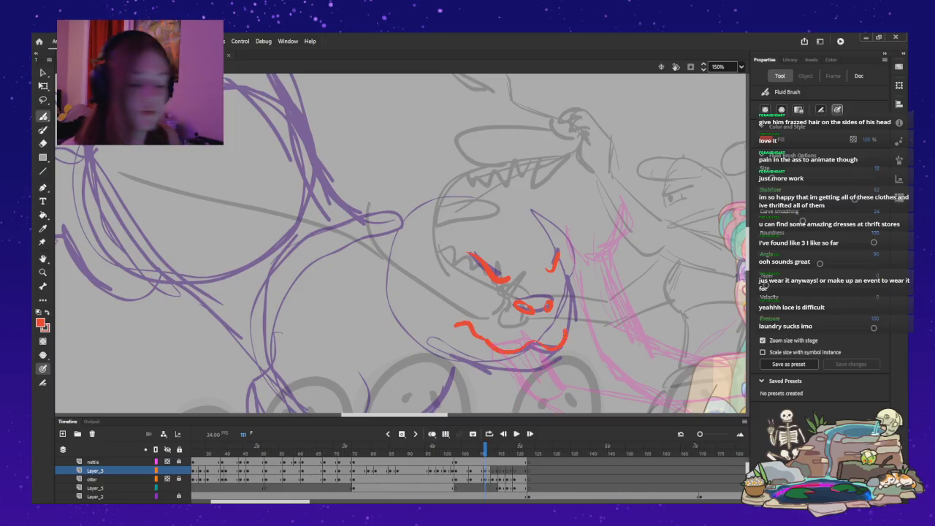
key("ctrl+z")
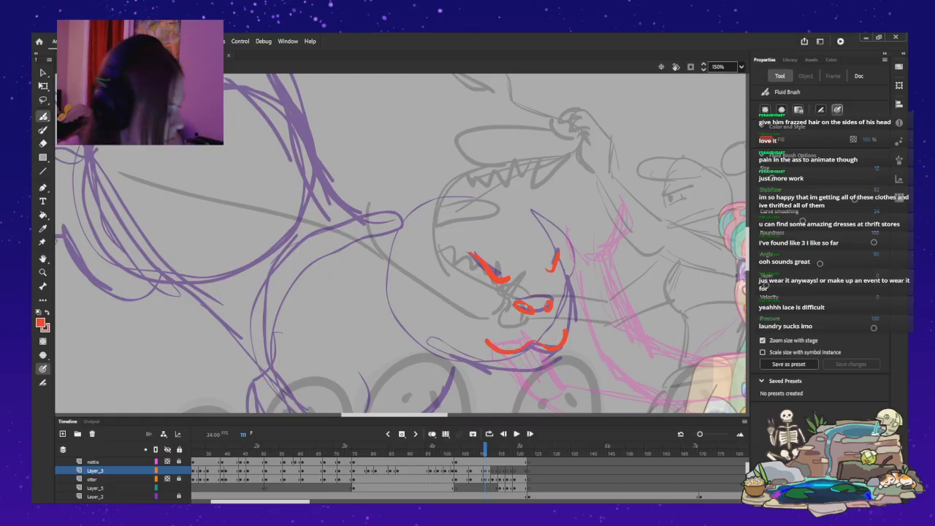
key("ctrl+z")
key("ctrl+z")
Ink the wavy mouth line and the muzzle's outer edge in red, and draw the curved ear at the back of the head.
left_click_drag(537, 344, 472, 332)
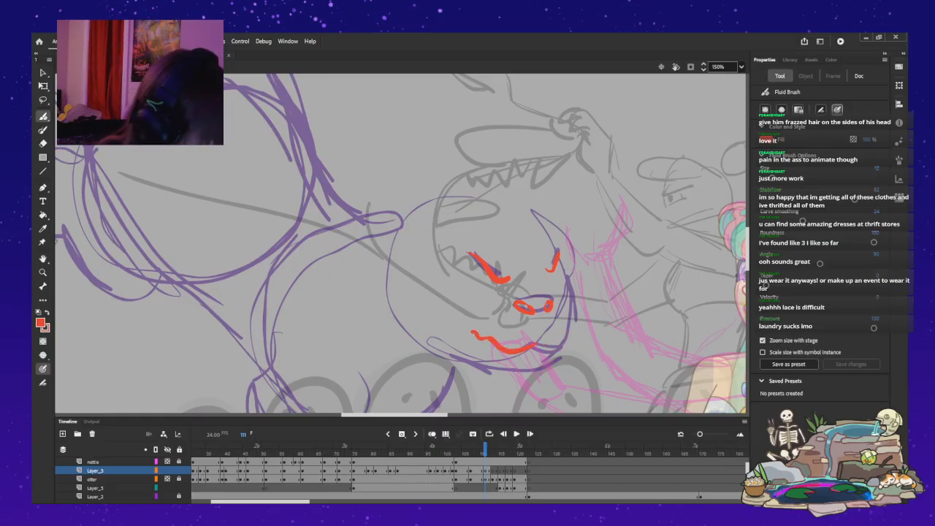
mouse_move(534, 345)
left_mouse_down()
mouse_move(557, 349)
mouse_move(570, 336)
mouse_move(574, 312)
mouse_move(563, 278)
left_mouse_up()
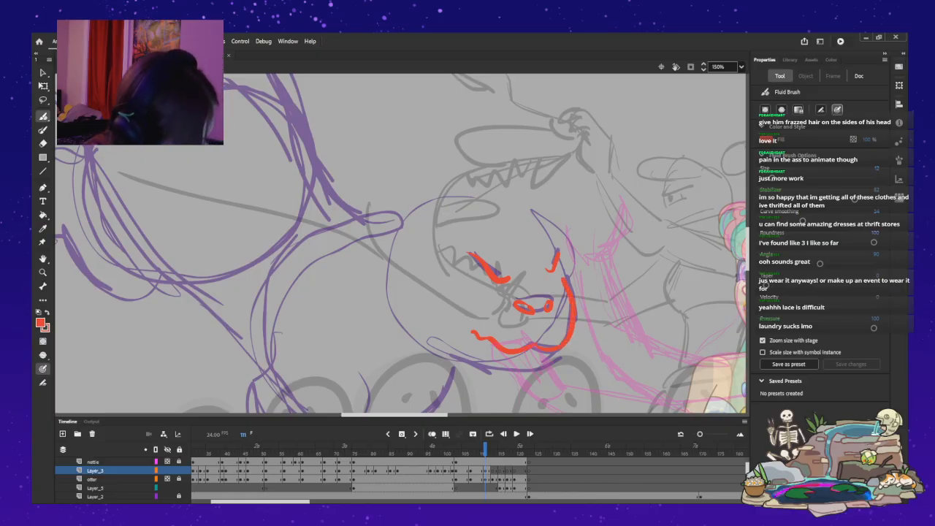
left_click_drag(398, 218, 407, 242)
key("ctrl+z")
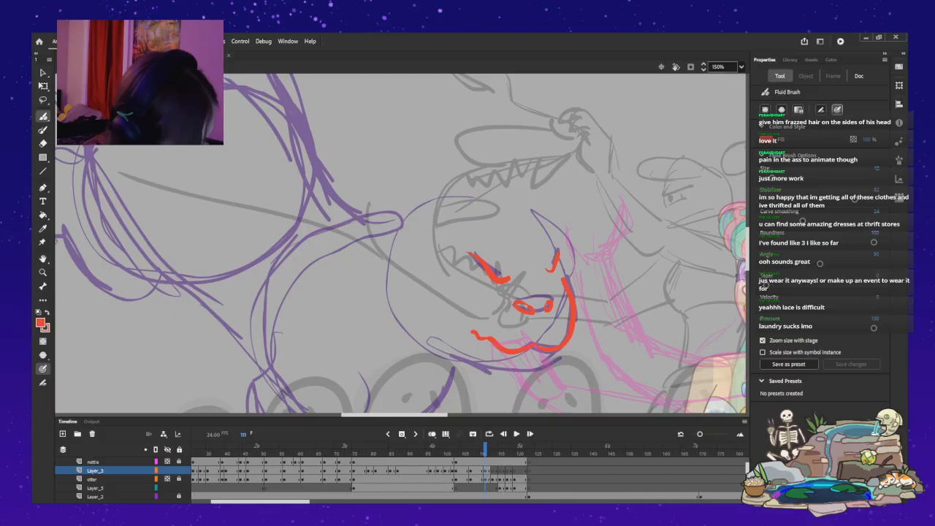
mouse_move(427, 212)
left_mouse_down()
mouse_move(401, 230)
mouse_move(417, 247)
mouse_move(434, 216)
mouse_move(398, 222)
mouse_move(420, 254)
left_mouse_up()
key("ctrl+z")
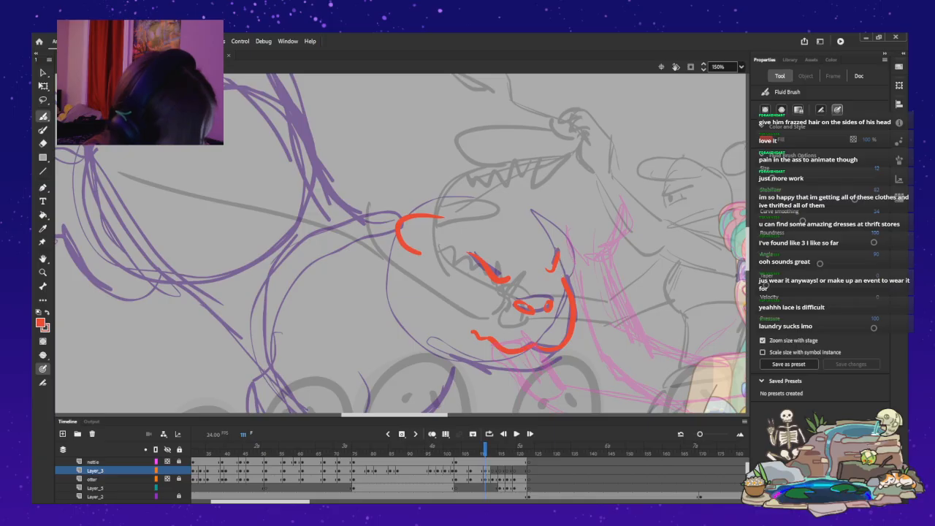
Ink the top of the head from the muzzle over the brow to the ear, with a slight bump for the far ear.
mouse_move(564, 274)
left_mouse_down()
mouse_move(550, 224)
mouse_move(506, 194)
mouse_move(458, 192)
mouse_move(406, 213)
left_mouse_up()
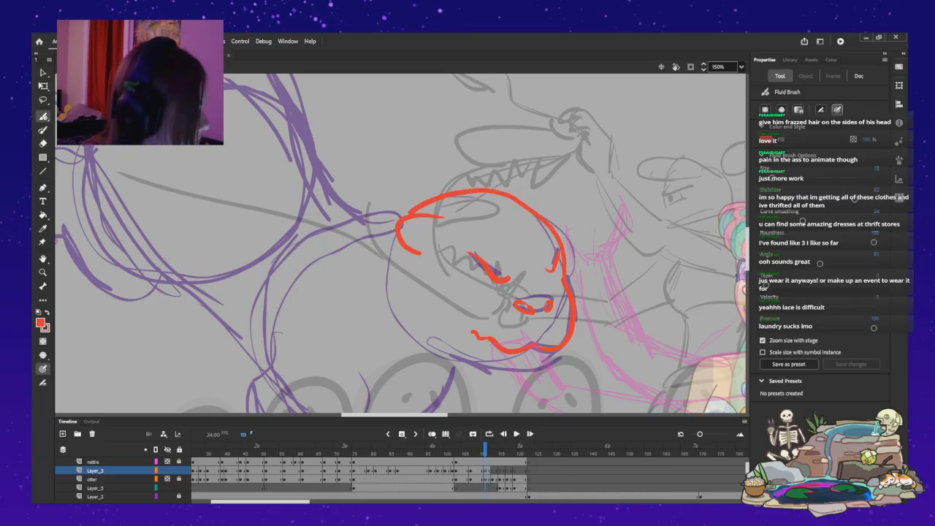
key("ctrl+z")
mouse_move(565, 276)
left_mouse_down()
mouse_move(553, 228)
mouse_move(500, 202)
mouse_move(437, 199)
mouse_move(409, 213)
left_mouse_up()
mouse_move(525, 208)
left_mouse_down()
mouse_move(539, 202)
mouse_move(555, 230)
left_mouse_up()
key("ctrl+z")
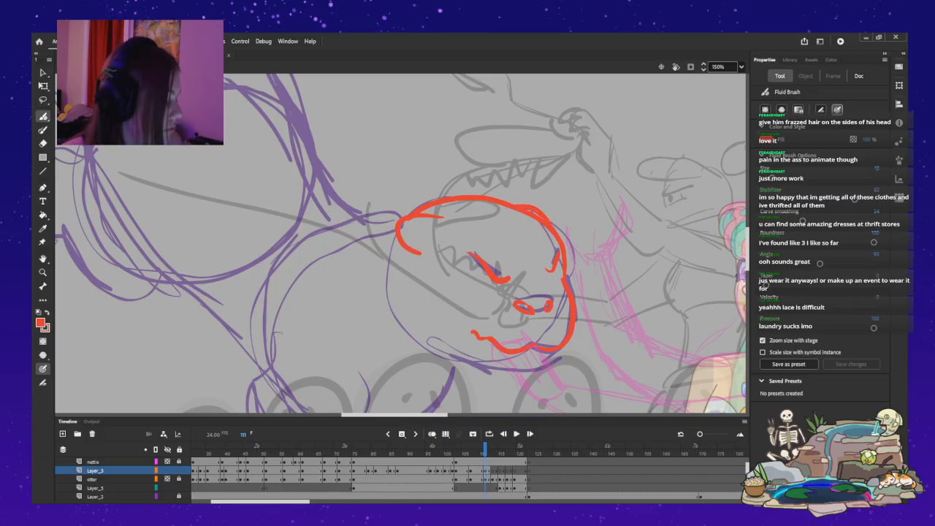
scroll(401, 243, "down", 3)
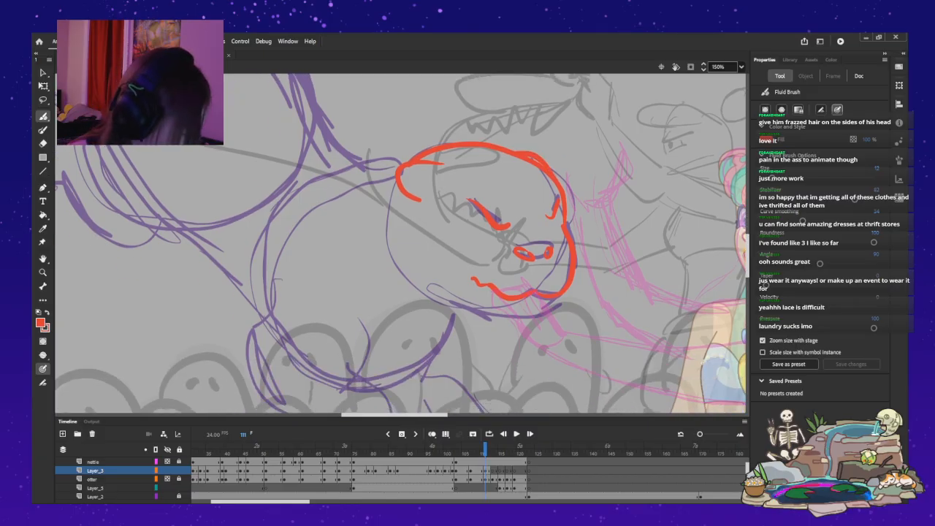
mouse_move(539, 311)
left_mouse_down()
mouse_move(491, 319)
mouse_move(435, 296)
mouse_move(407, 271)
left_mouse_up()
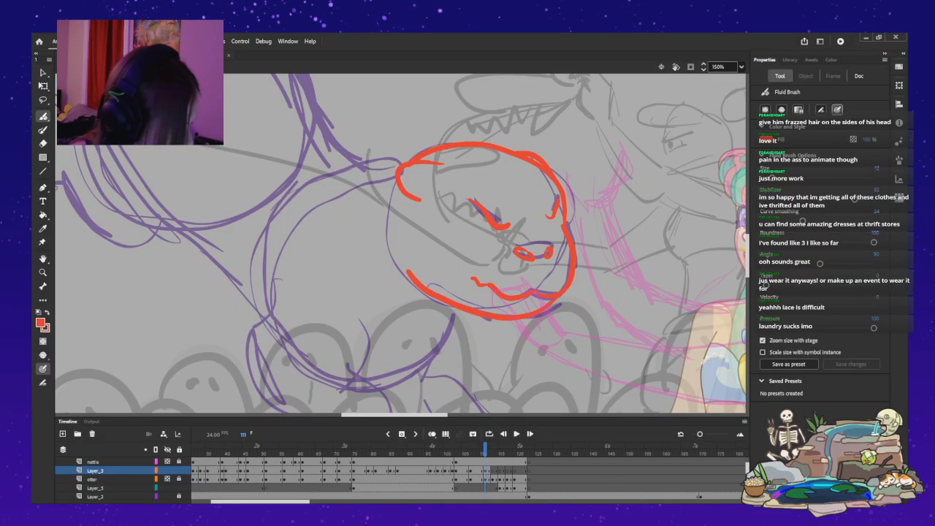
key("ctrl+z")
mouse_move(541, 309)
left_mouse_down()
mouse_move(491, 314)
mouse_move(450, 300)
left_mouse_up()
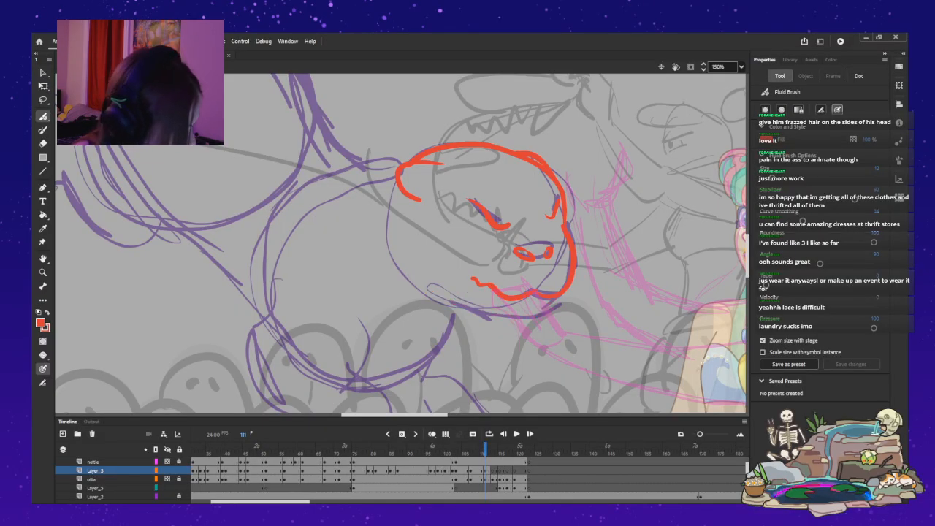
key("comma")
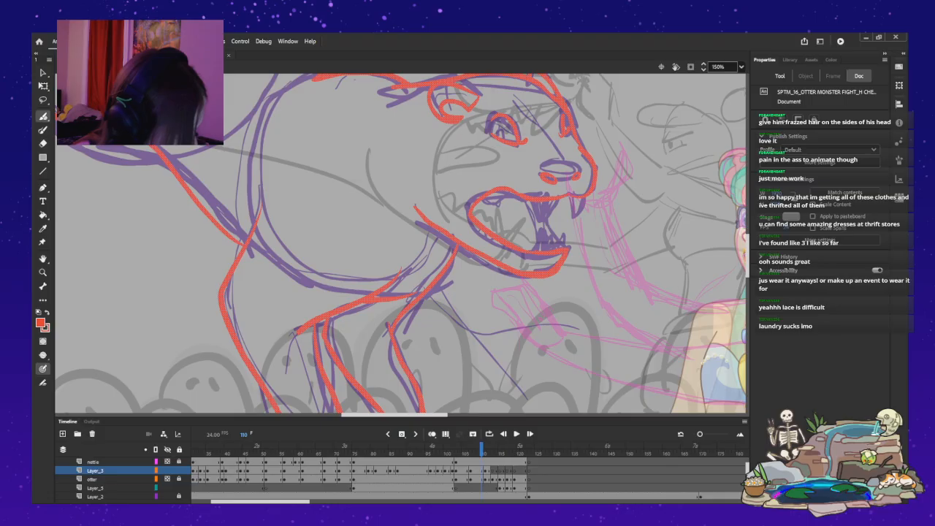
key("period")
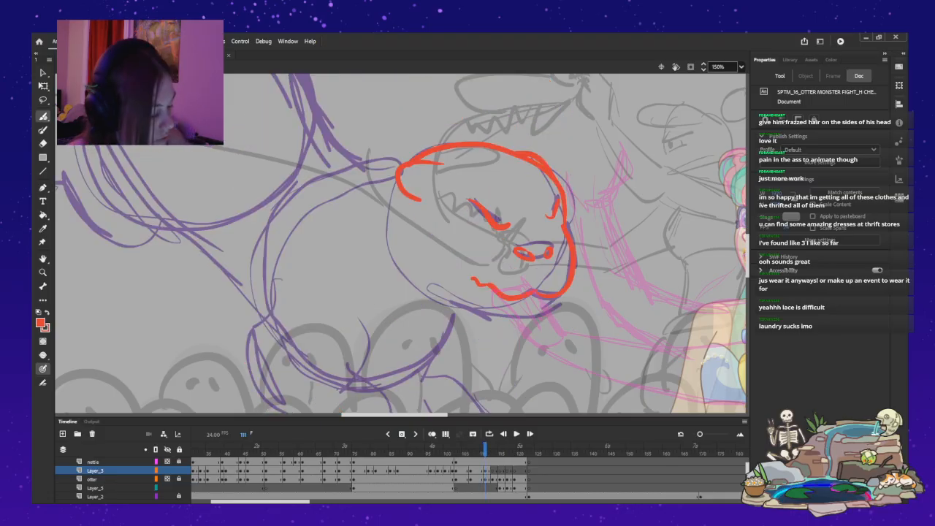
Remove the nostrils and redraw them as two small ovals lower on the muzzle, just above the mouth line.
mouse_move(506, 253)
left_mouse_down()
mouse_move(541, 254)
mouse_move(576, 236)
mouse_move(574, 276)
left_mouse_up()
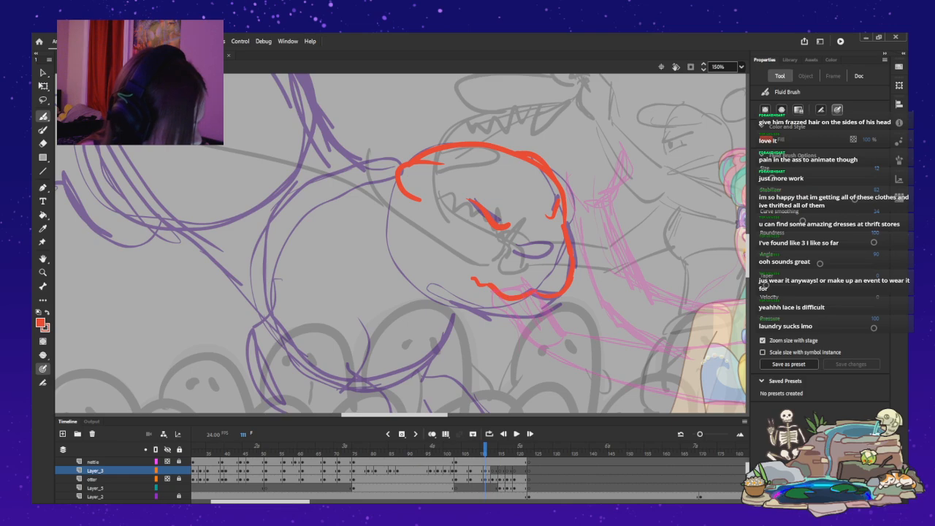
mouse_move(524, 268)
left_mouse_down()
mouse_move(515, 264)
mouse_move(545, 274)
left_mouse_up()
key("ctrl+z")
key("ctrl+z")
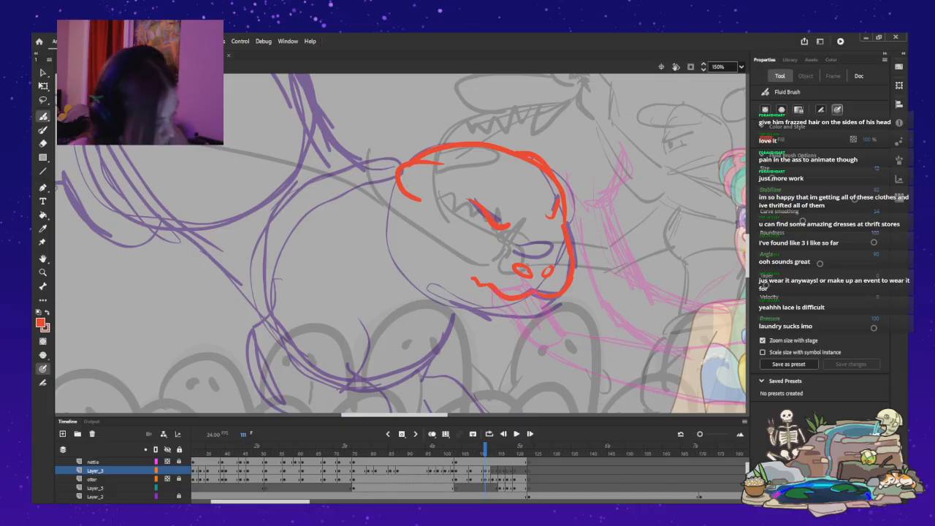
Remove the outer edge of the face and redraw it from the brow to the mouth with the muzzle bulging outward.
left_click_drag(568, 186, 582, 288)
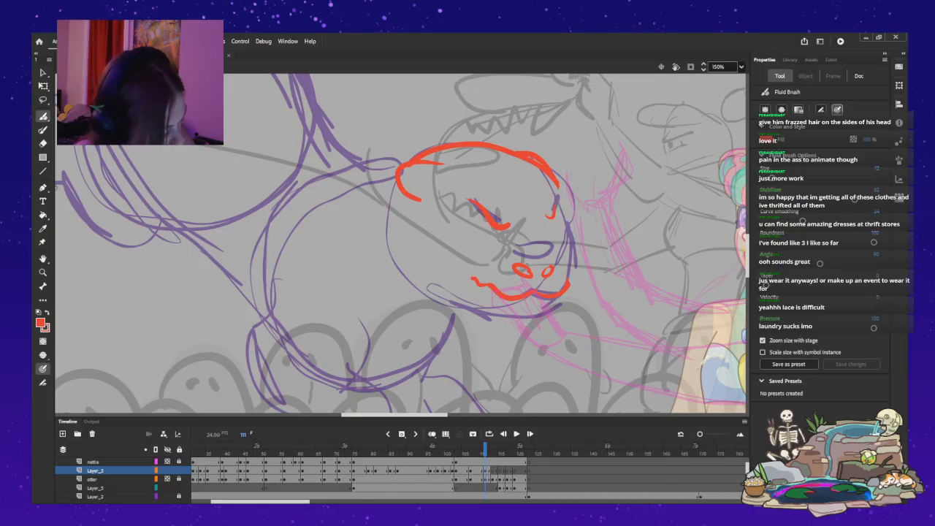
left_click_drag(566, 215, 573, 245)
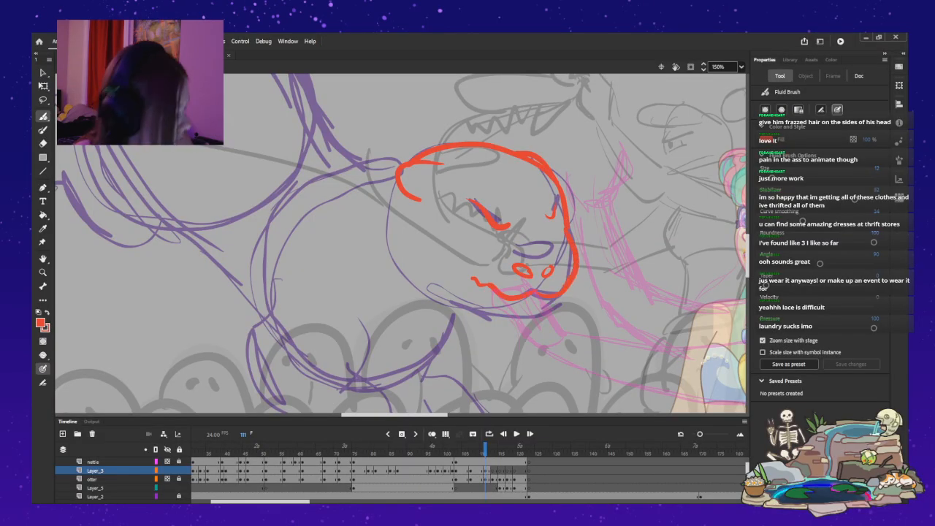
key("ctrl+z")
key("ctrl+z")
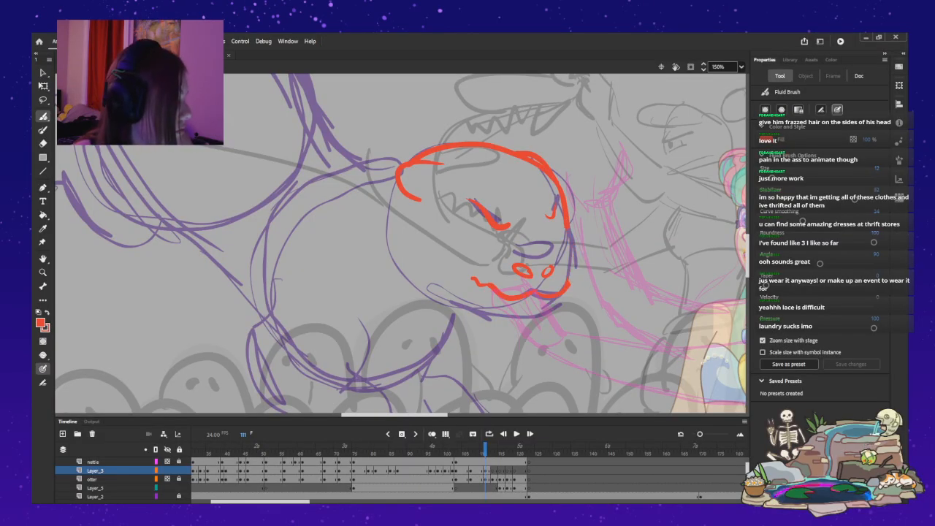
left_click_drag(568, 232, 577, 257)
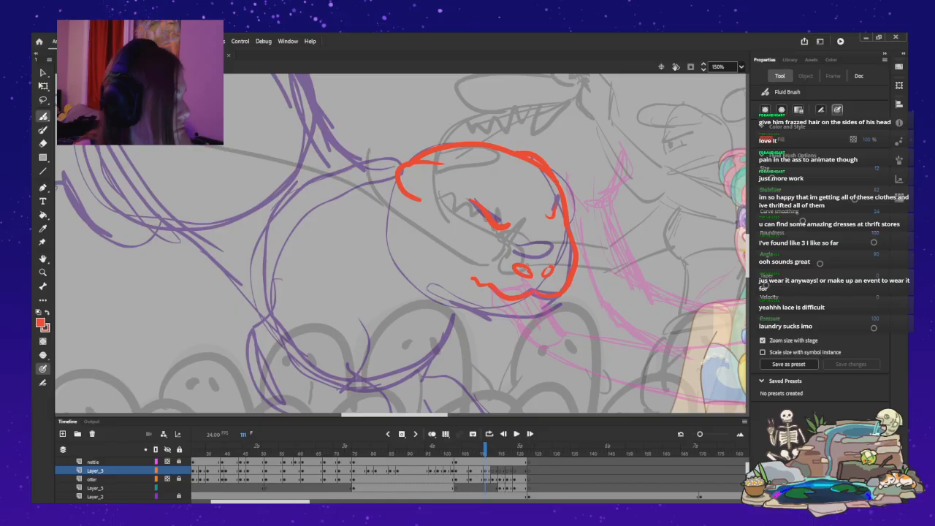
Ink the lower jaw from the muzzle back beneath the cheek, and draw a short neck line behind the ear in red.
mouse_move(560, 296)
left_mouse_down()
mouse_move(539, 313)
mouse_move(496, 316)
mouse_move(422, 278)
left_mouse_up()
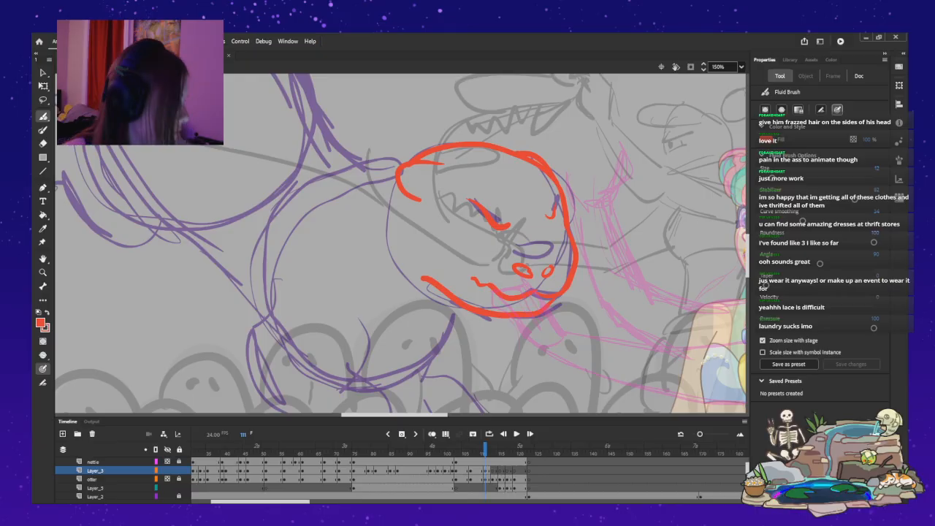
scroll(402, 243, "up", 3)
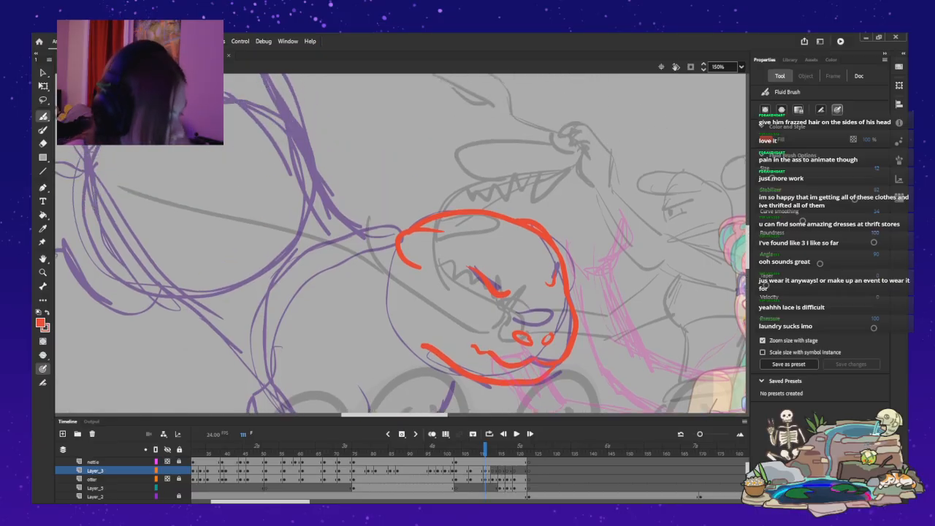
left_click_drag(394, 237, 324, 260)
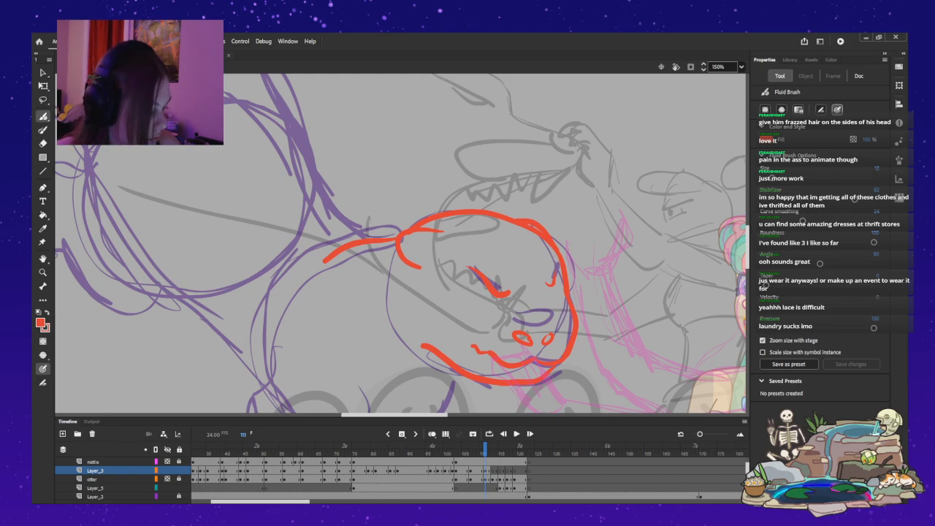
Ink the hind leg over the purple rough with a curved thigh, the upper and lower leg edges, and a small toed foot.
scroll(402, 244, "up", 3)
scroll(401, 244, "left", 5)
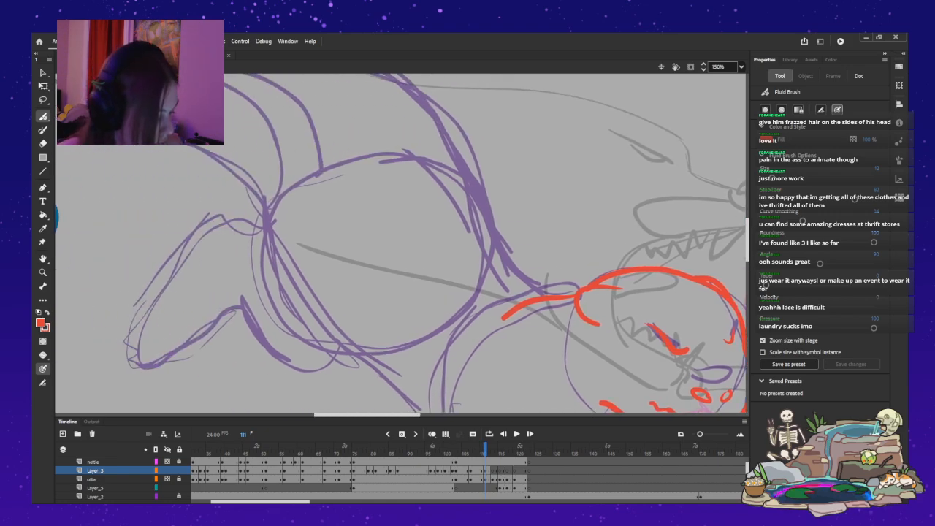
mouse_move(360, 340)
left_mouse_down()
mouse_move(314, 365)
mouse_move(290, 358)
mouse_move(243, 296)
mouse_move(281, 355)
mouse_move(309, 368)
mouse_move(341, 358)
mouse_move(360, 322)
left_mouse_up()
key("ctrl+z")
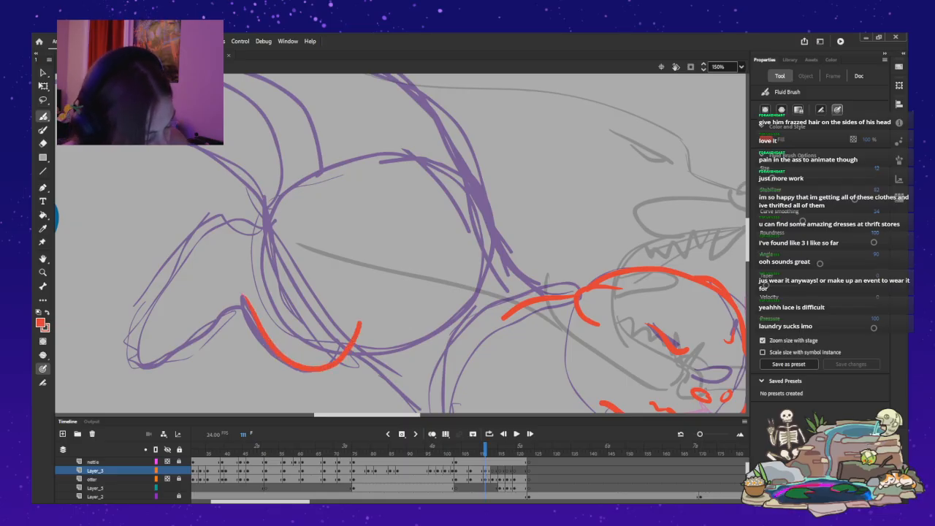
mouse_move(259, 226)
left_mouse_down()
mouse_move(224, 216)
mouse_move(199, 237)
mouse_move(124, 338)
left_mouse_up()
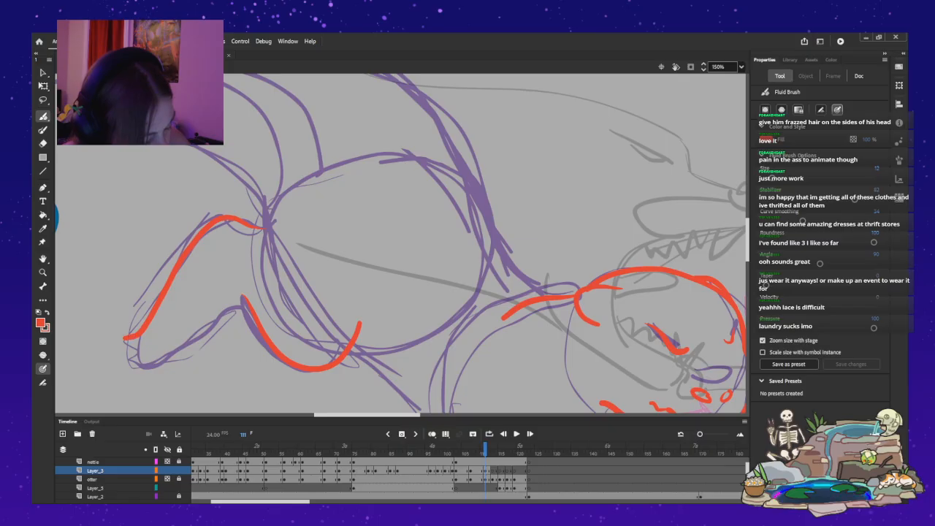
mouse_move(192, 353)
left_mouse_down()
mouse_move(130, 371)
mouse_move(147, 353)
mouse_move(135, 358)
left_mouse_up()
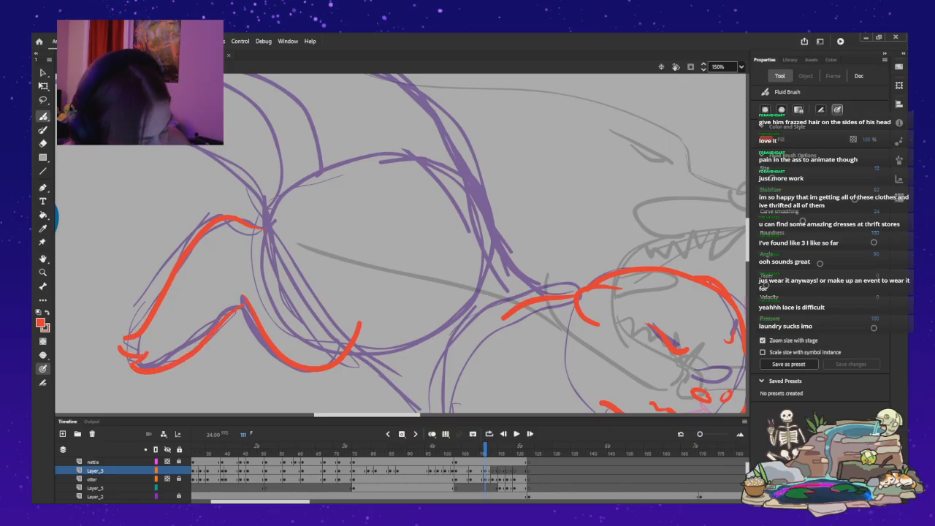
key("ctrl+z")
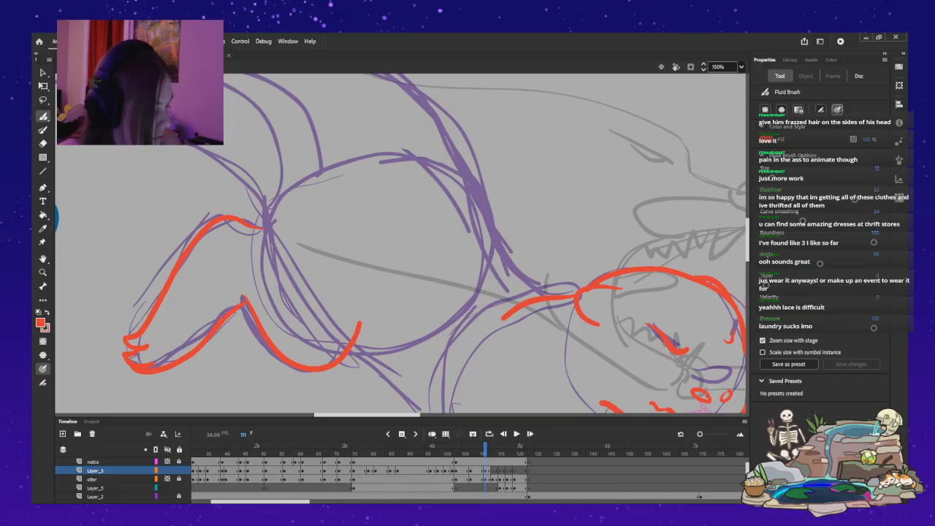
Ink the near foreleg from the elbow to its clawed paw, and add the slanted chest line above the far foreleg.
scroll(402, 244, "down", 5)
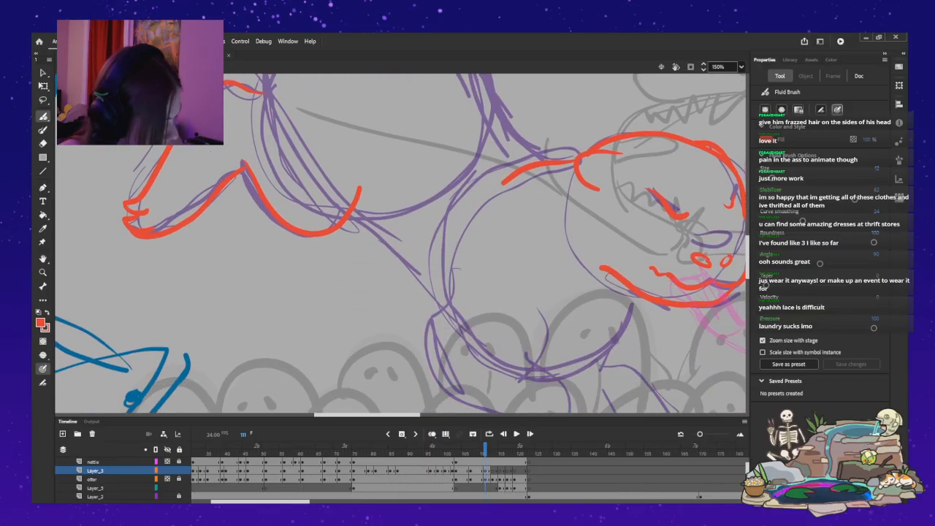
scroll(402, 243, "down", 4)
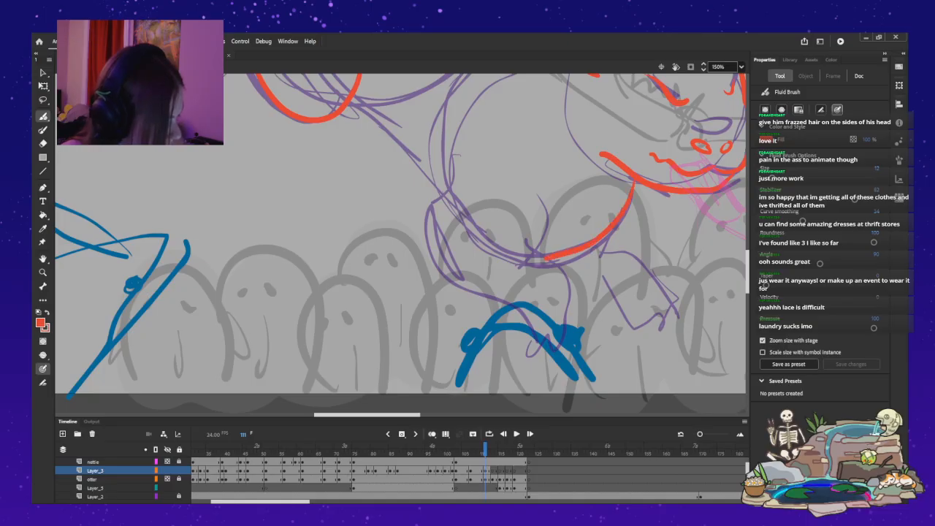
mouse_move(539, 243)
left_mouse_down()
mouse_move(520, 258)
mouse_move(559, 271)
left_mouse_up()
left_click_drag(568, 315, 564, 337)
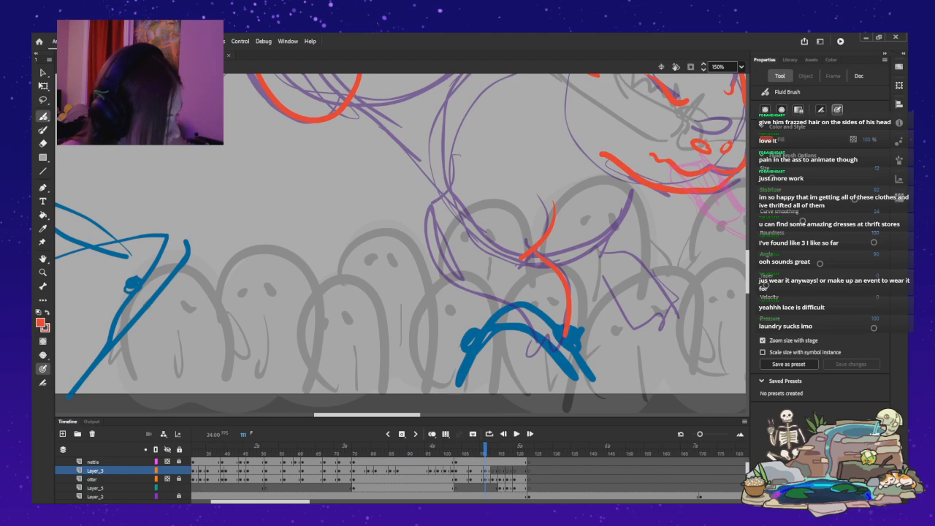
left_click_drag(422, 226, 427, 247)
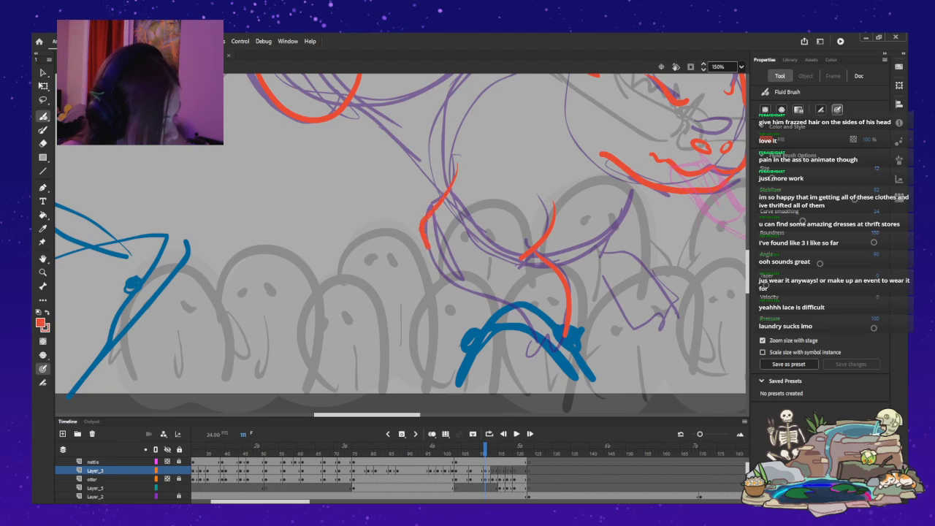
mouse_move(468, 285)
left_mouse_down()
mouse_move(505, 305)
mouse_move(512, 345)
mouse_move(527, 337)
left_mouse_up()
key("ctrl+z")
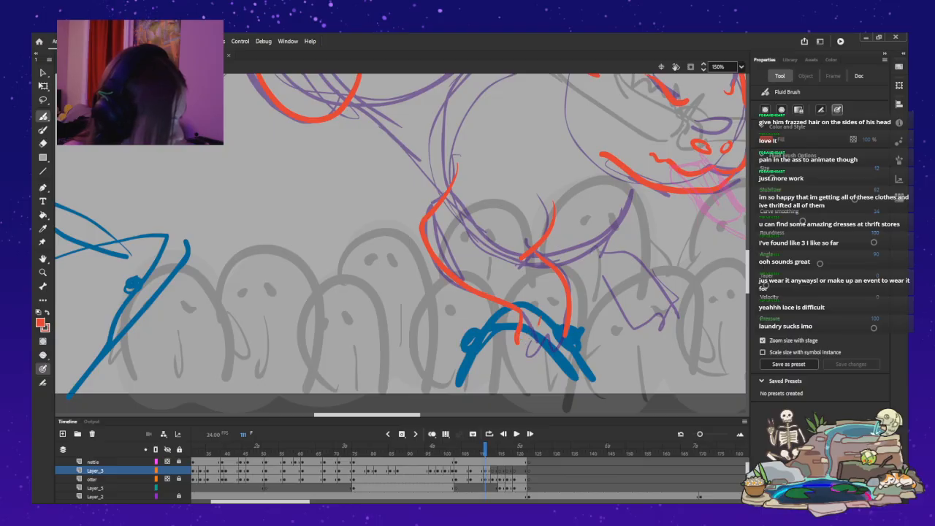
key("ctrl+z")
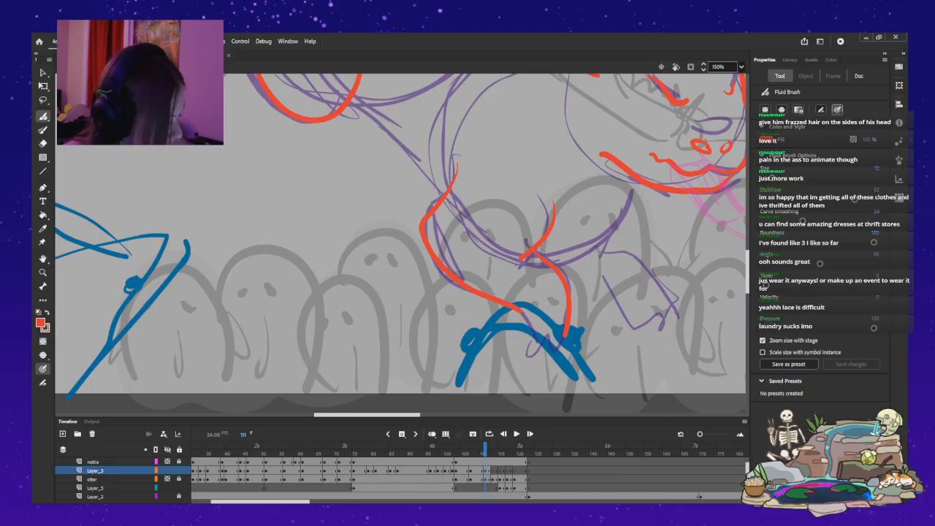
mouse_move(519, 312)
left_mouse_down()
mouse_move(523, 341)
mouse_move(561, 312)
left_mouse_up()
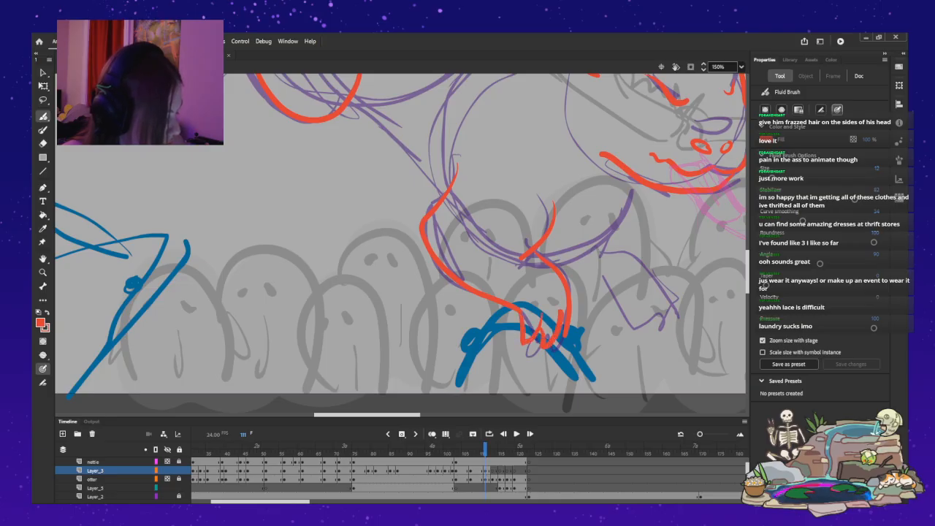
left_click_drag(632, 199, 621, 261)
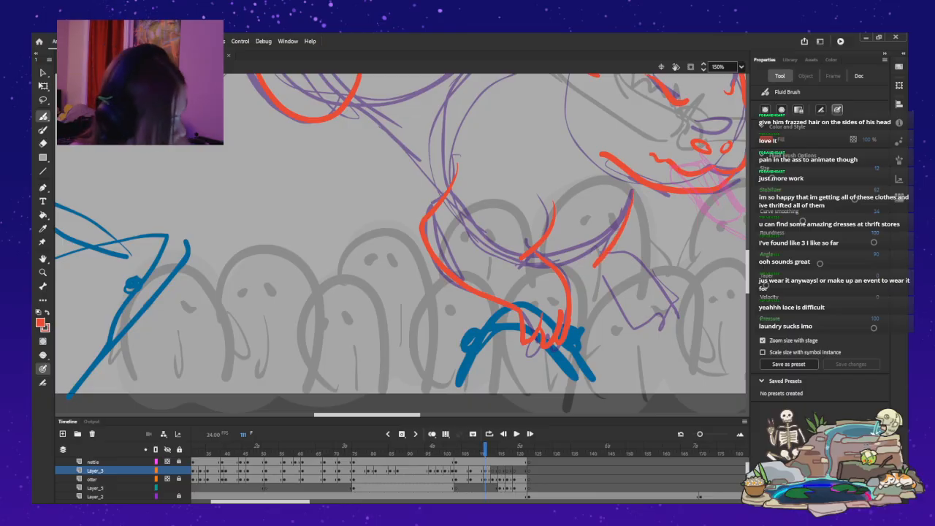
left_click_drag(605, 257, 662, 312)
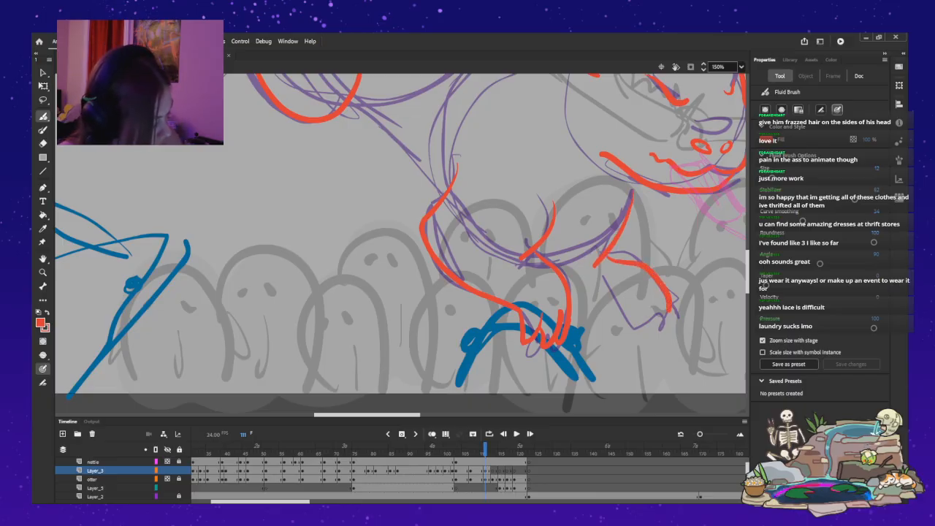
left_click_drag(571, 285, 641, 325)
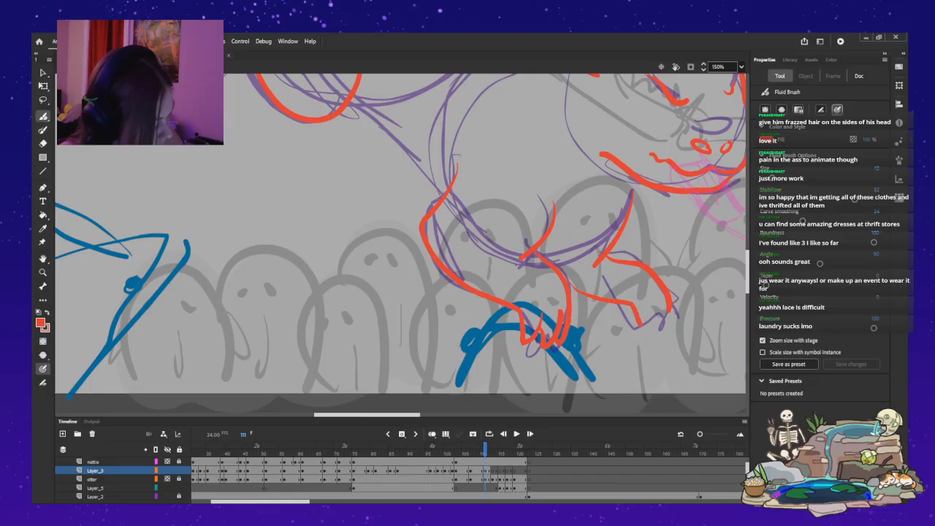
key("ctrl+z")
mouse_move(599, 299)
left_mouse_down()
mouse_move(632, 305)
mouse_move(650, 337)
mouse_move(655, 315)
mouse_move(686, 297)
left_mouse_up()
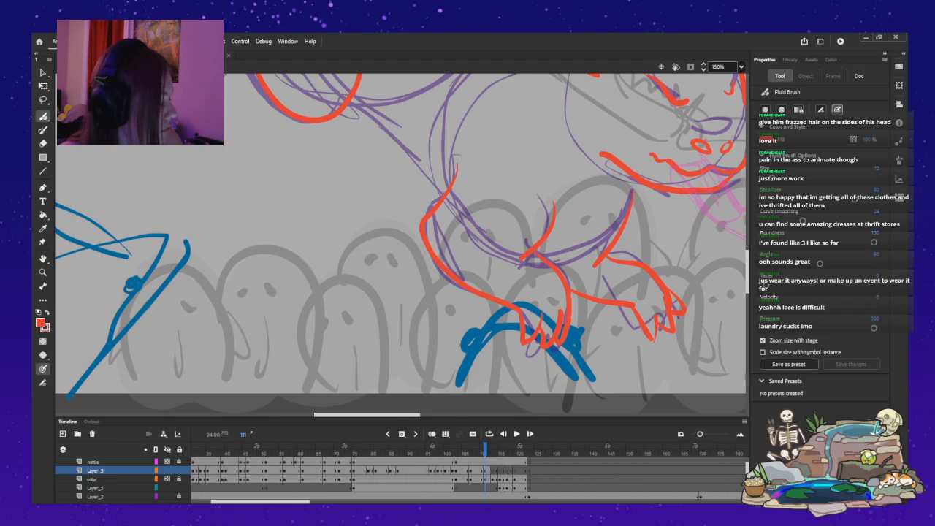
key("ctrl+z")
key("ctrl+z")
key("ctrl+z")
key("ctrl+z")
key("ctrl+z")
key("ctrl+z")
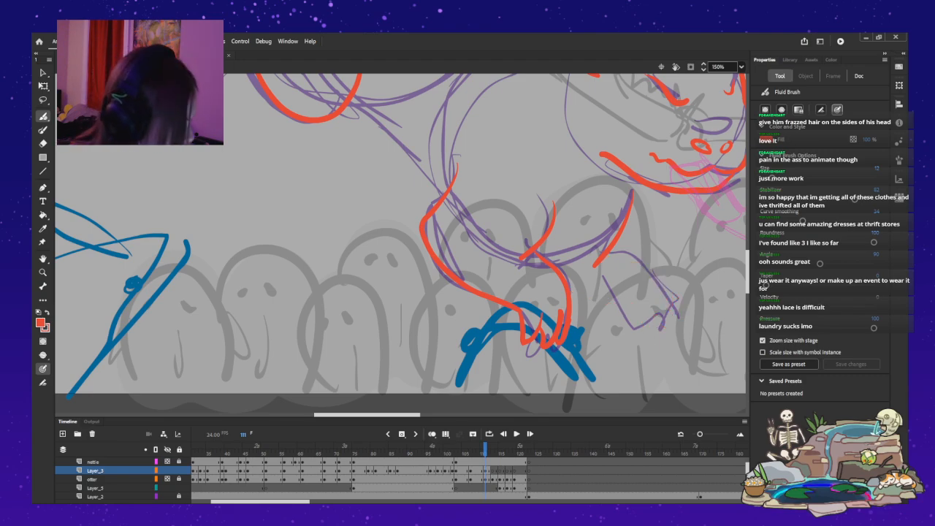
Ink the far foreleg's lower and upper edges with pointed toes on its paw, and the short chest curve joining both forelegs.
left_click_drag(569, 283, 640, 320)
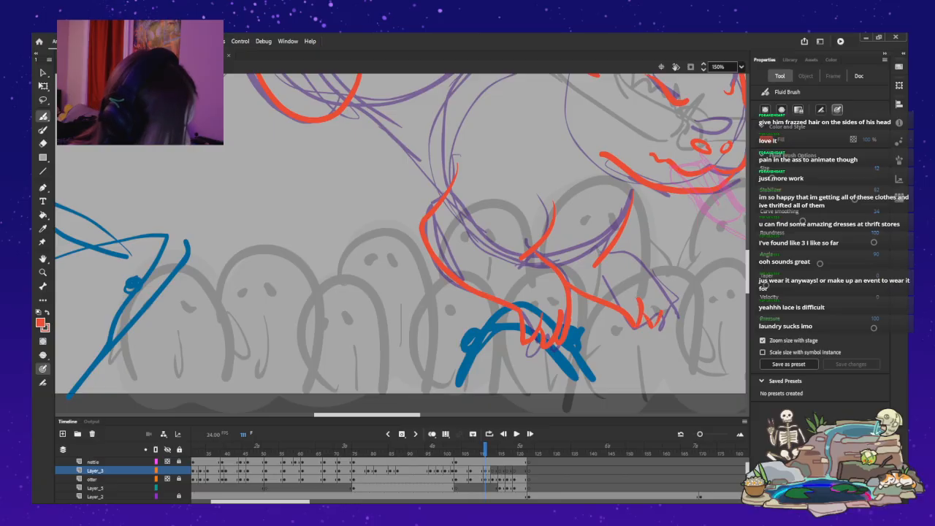
mouse_move(674, 317)
left_mouse_down()
mouse_move(645, 268)
mouse_move(605, 253)
left_mouse_up()
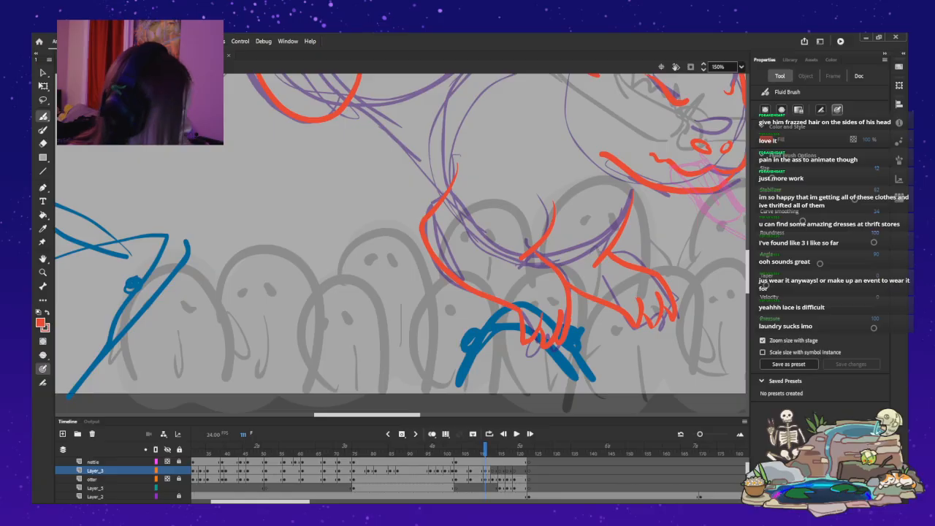
key("ctrl+z")
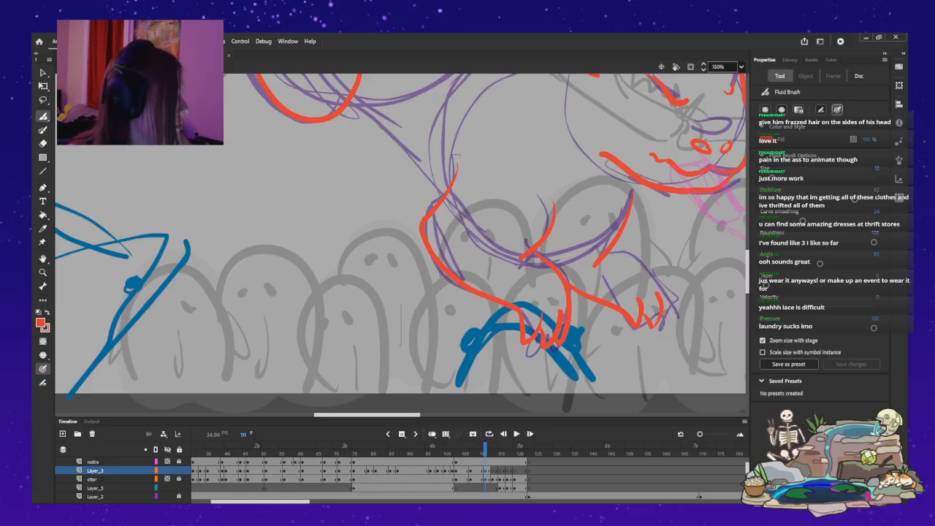
mouse_move(611, 252)
left_mouse_down()
mouse_move(644, 268)
mouse_move(675, 306)
left_mouse_up()
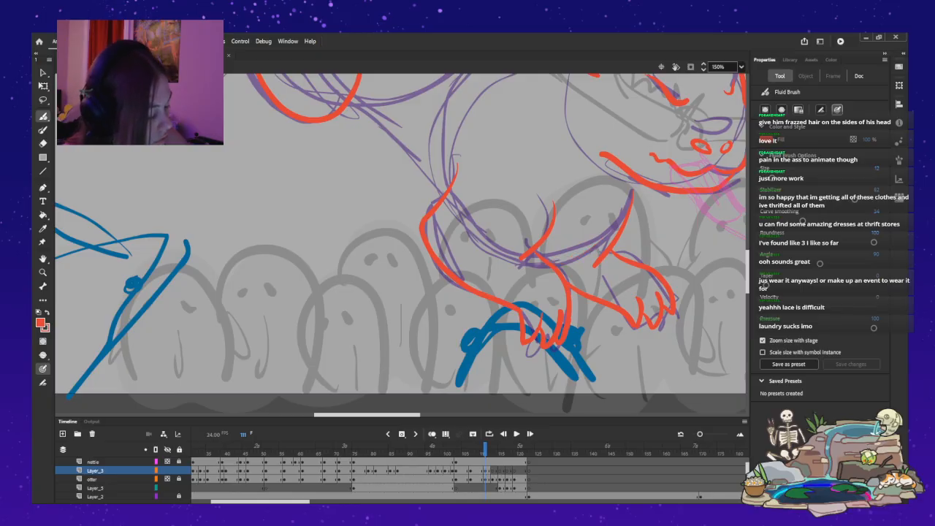
left_click_drag(571, 256, 593, 252)
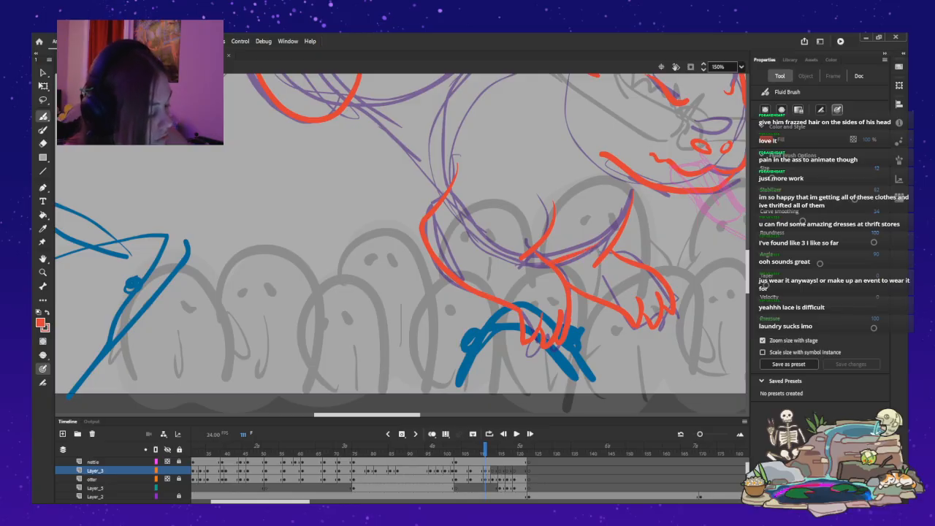
left_click_drag(552, 263, 602, 248)
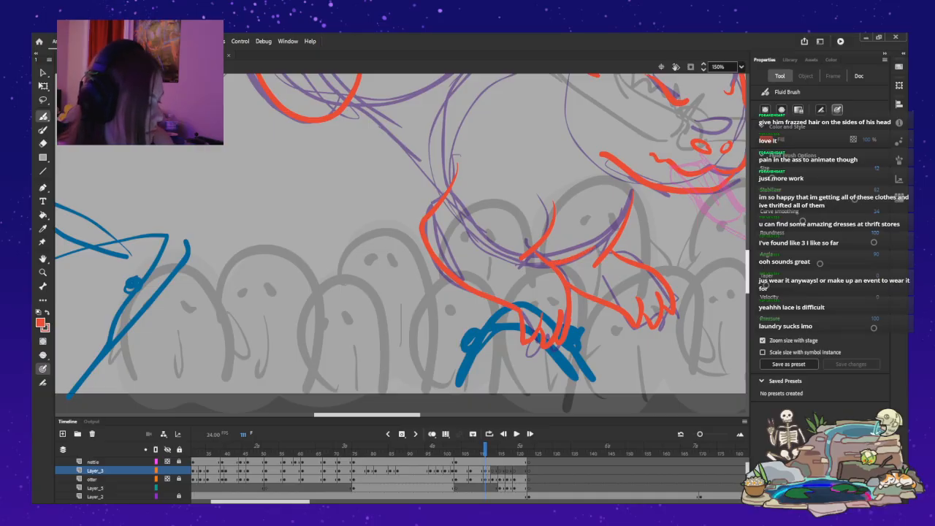
Ink the belly as a slightly curved diagonal line from the thigh down to the near foreleg's elbow.
left_click_drag(747, 272, 747, 254)
left_click_drag(355, 251, 431, 340)
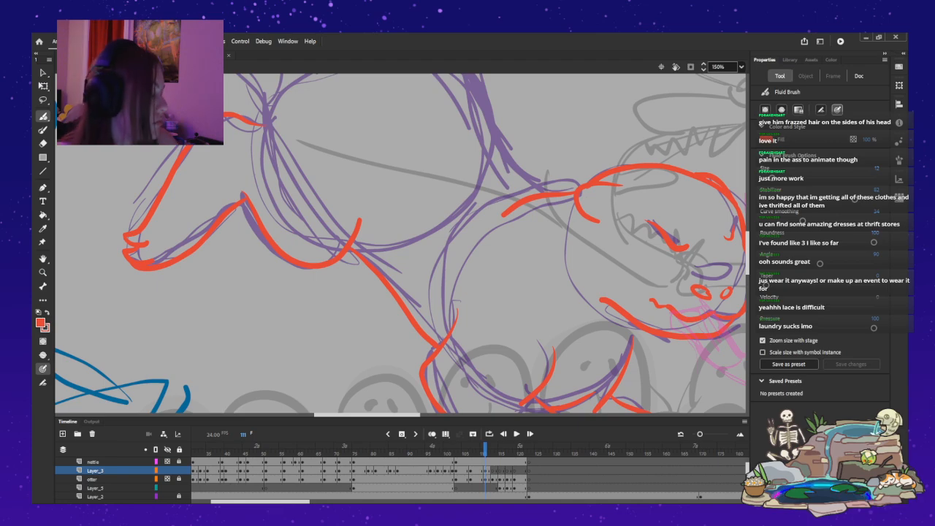
key("ctrl+z")
left_click_drag(358, 256, 435, 345)
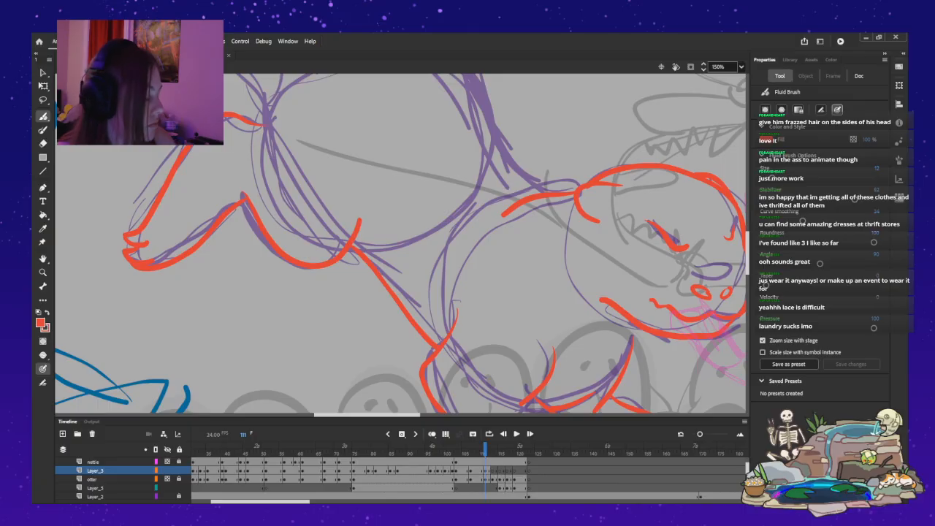
Move the red eye strokes slightly lower on the otter's face, and return to the Fluid Brush.
left_click_drag(747, 253, 747, 245)
left_click_drag(368, 415, 412, 415)
key("v")
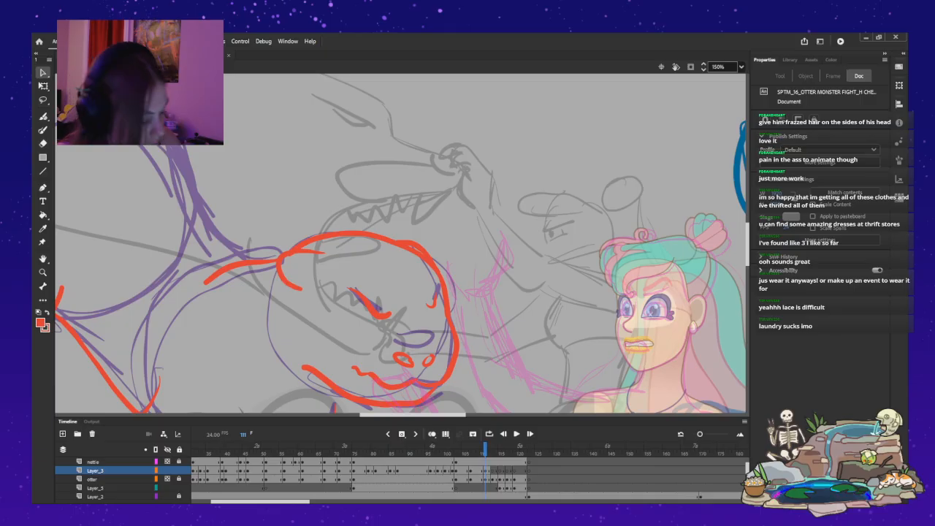
left_click(453, 332)
left_click(375, 309, "shift")
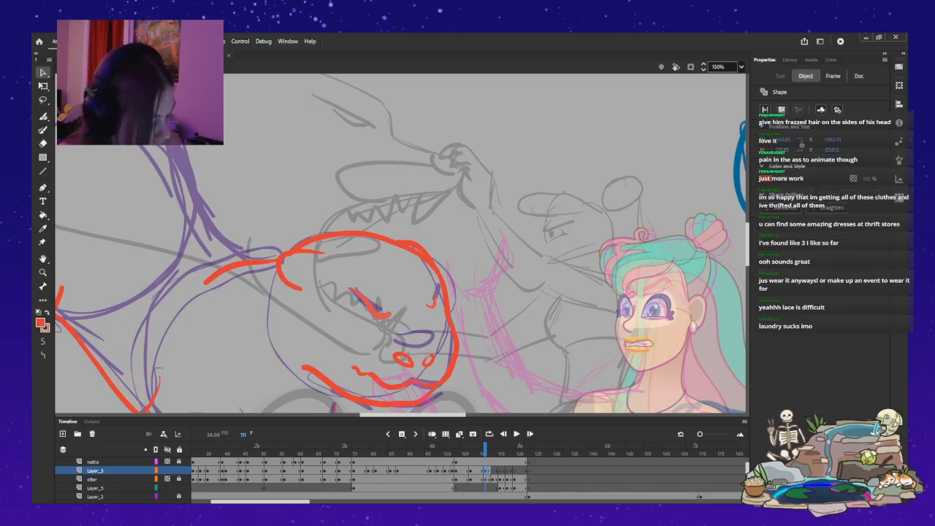
left_click_drag(378, 312, 380, 319)
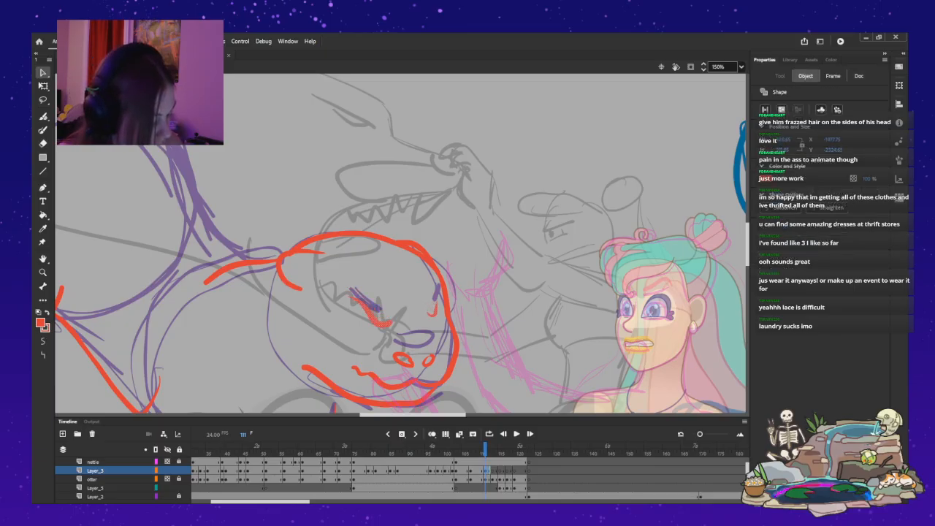
key("Escape")
key("b")
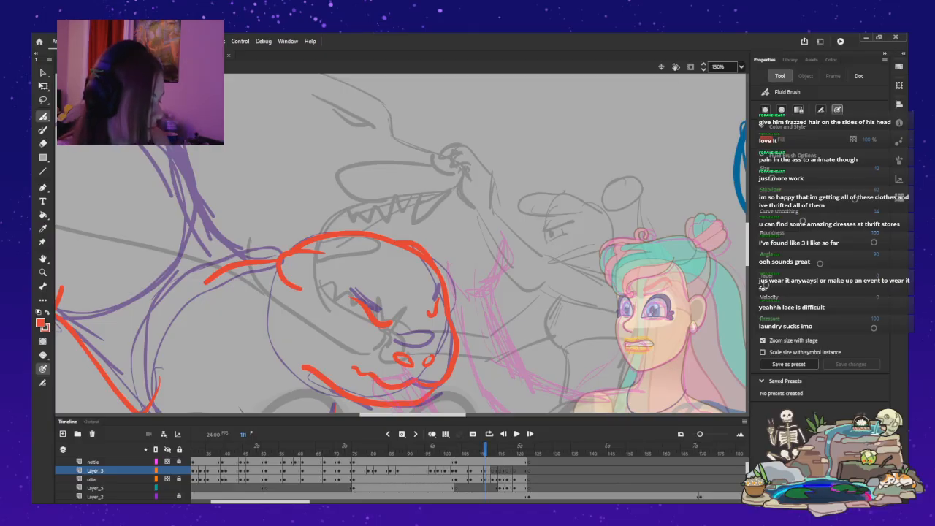
left_click_drag(413, 415, 352, 415)
scroll(402, 241, "up", 4)
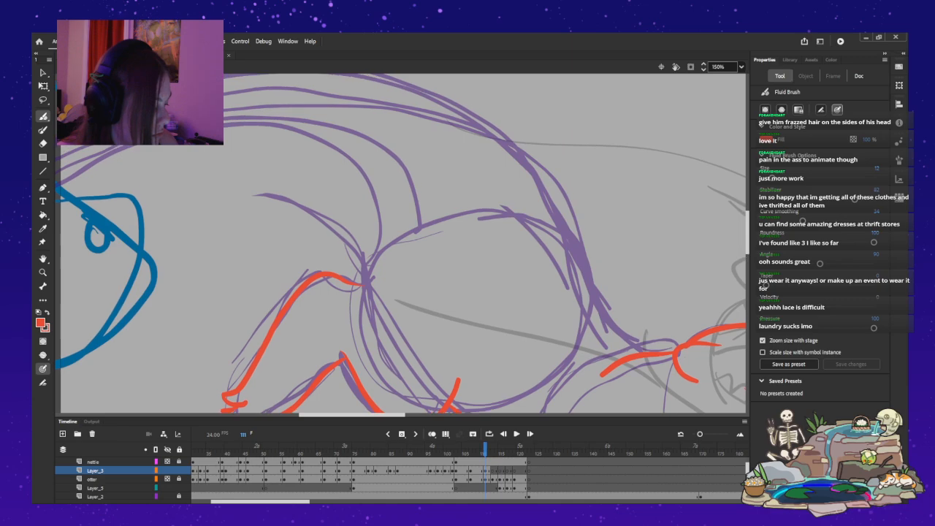
mouse_move(628, 348)
left_mouse_down()
mouse_move(488, 151)
mouse_move(367, 86)
mouse_move(59, 155)
left_mouse_up()
key("ctrl+z")
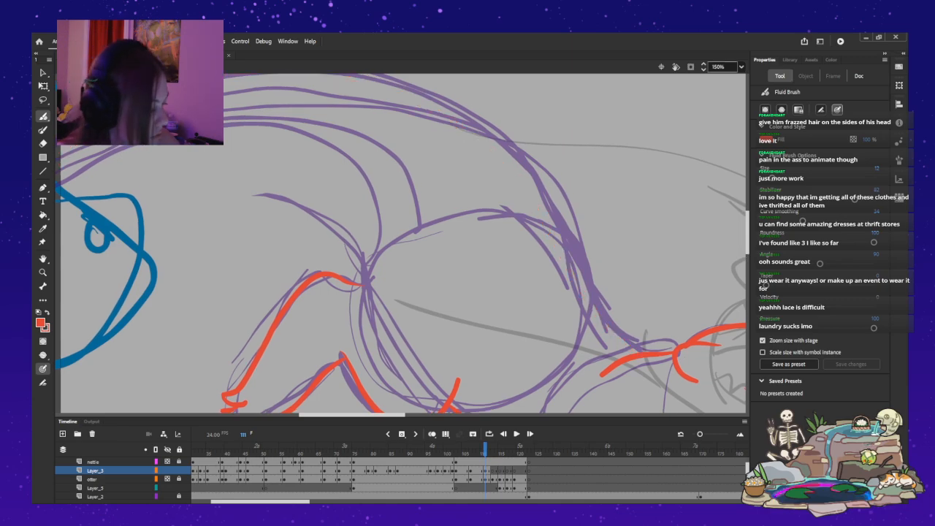
key("ctrl+minus")
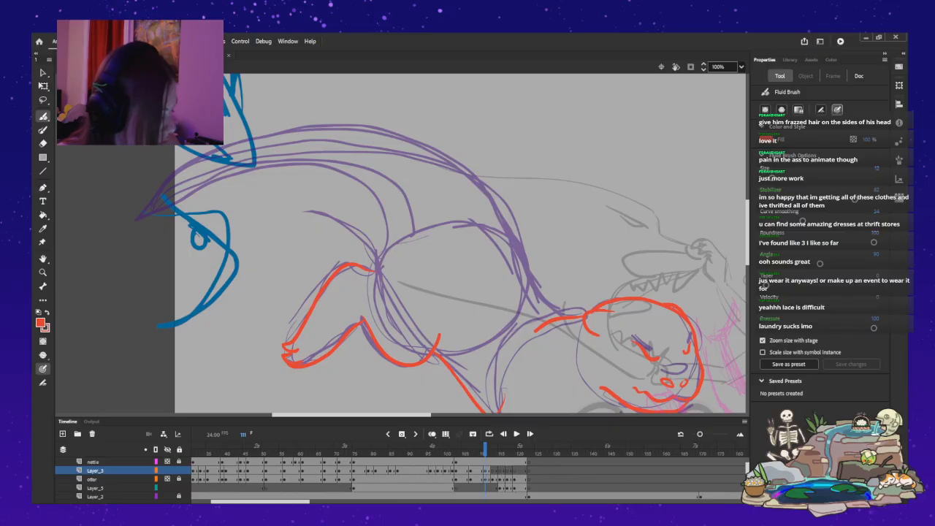
left_click_drag(549, 313, 504, 225)
mouse_move(415, 140)
left_mouse_down()
mouse_move(342, 125)
mouse_move(255, 133)
mouse_move(154, 208)
mouse_move(135, 237)
left_mouse_up()
key("ctrl+z")
Ink the otter's neck curve behind the head, and continue the outline along the arched back to the tail's far end.
left_click_drag(522, 270, 583, 314)
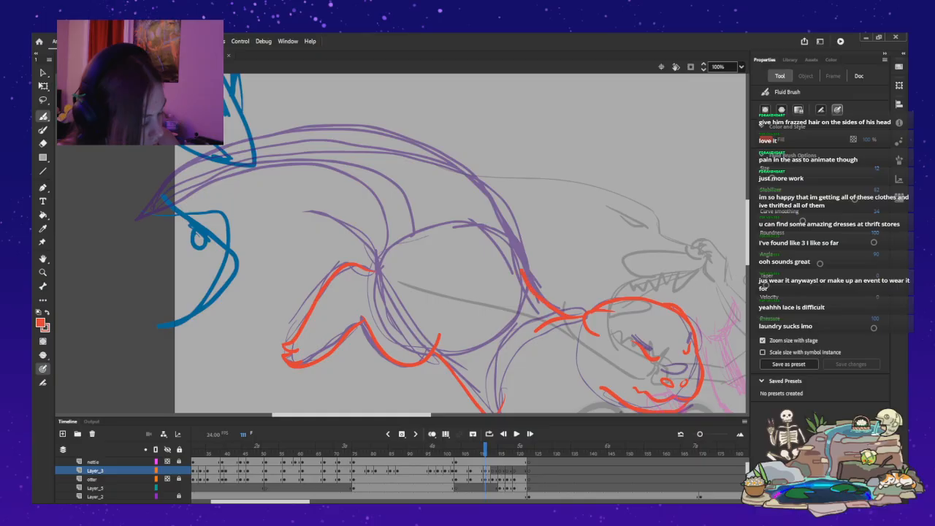
key("ctrl+z")
left_click_drag(526, 268, 553, 303)
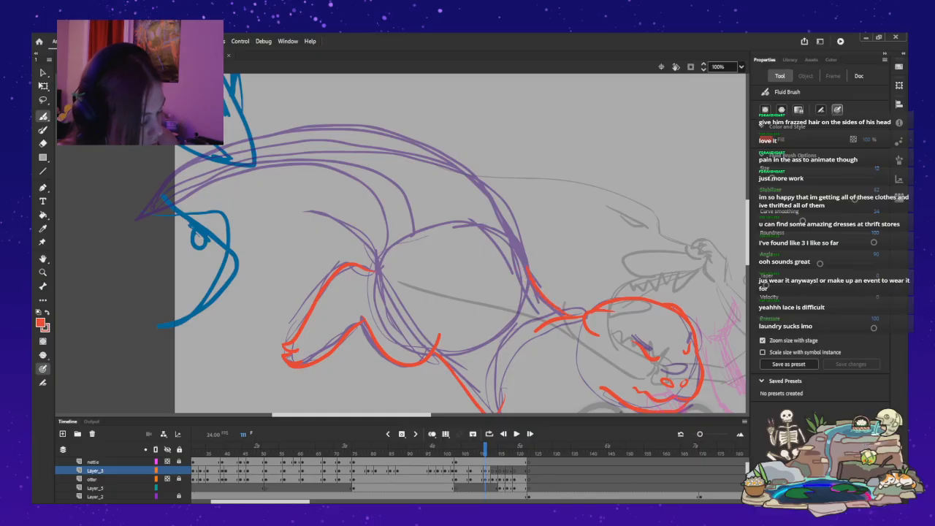
mouse_move(515, 230)
left_mouse_down()
mouse_move(461, 167)
mouse_move(393, 136)
mouse_move(326, 128)
mouse_move(247, 146)
mouse_move(191, 181)
mouse_move(159, 230)
left_mouse_up()
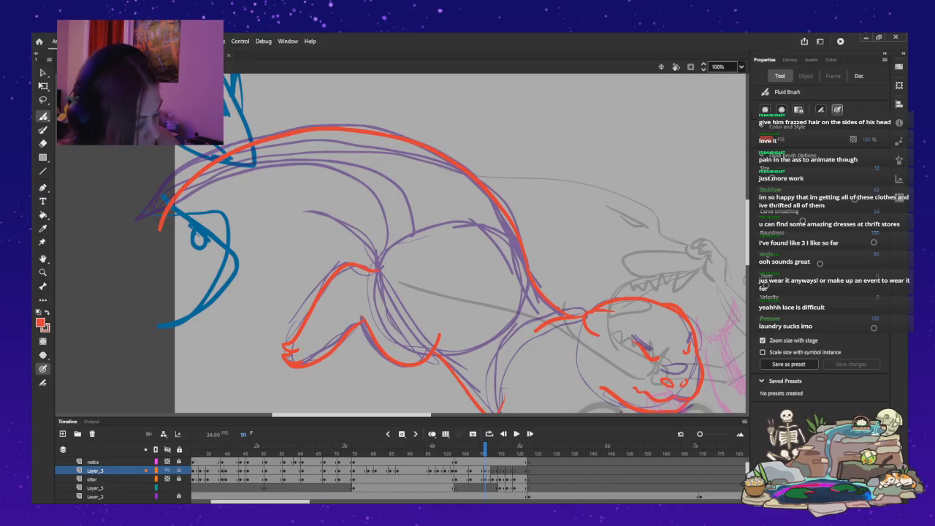
Ink the tail's underside as a long arch from the rump down to the tail's far end.
mouse_move(378, 256)
left_mouse_down()
mouse_move(335, 194)
mouse_move(292, 179)
mouse_move(227, 187)
mouse_move(178, 217)
mouse_move(154, 289)
left_mouse_up()
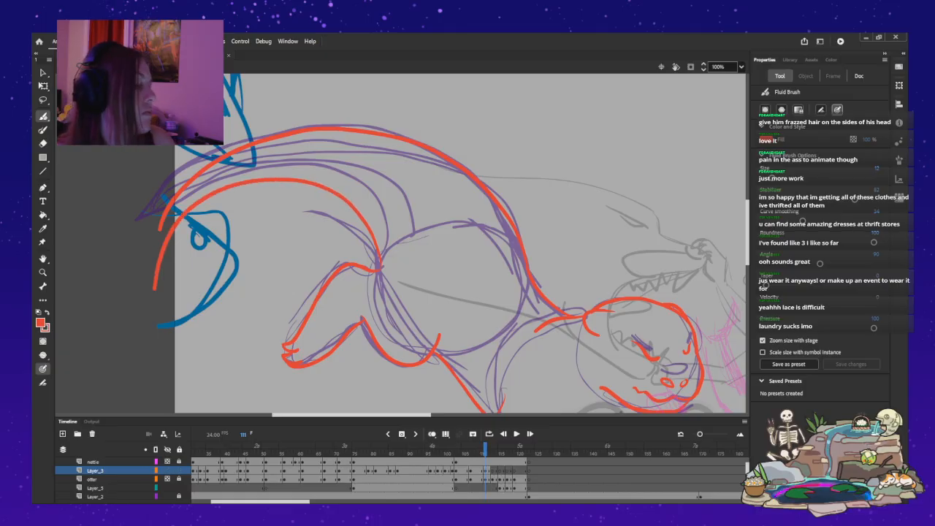
key("ctrl+z")
mouse_move(189, 212)
left_mouse_down()
mouse_move(241, 177)
mouse_move(289, 172)
mouse_move(332, 180)
mouse_move(355, 199)
mouse_move(375, 252)
left_mouse_up()
key("ctrl+z")
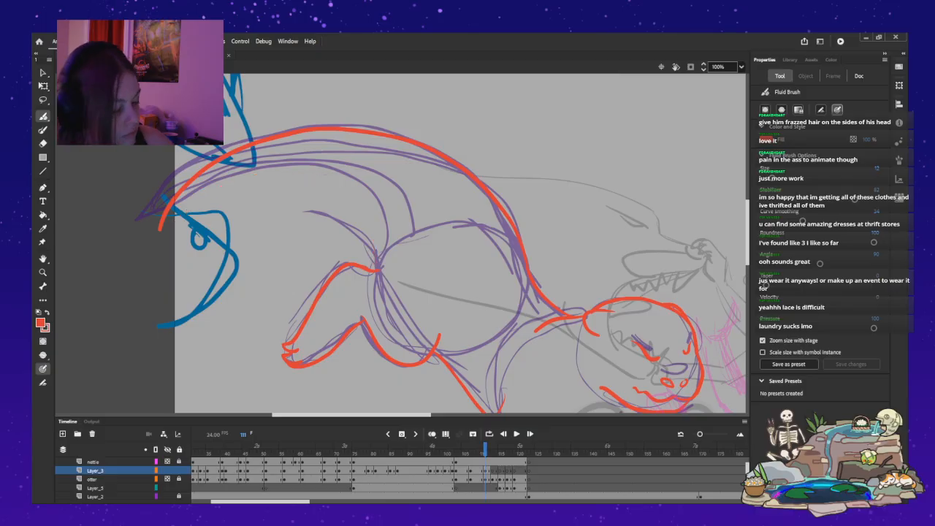
mouse_move(163, 227)
left_mouse_down()
mouse_move(289, 173)
mouse_move(336, 182)
mouse_move(360, 206)
mouse_move(380, 268)
mouse_move(397, 251)
mouse_move(367, 201)
mouse_move(328, 174)
mouse_move(279, 169)
mouse_move(224, 181)
mouse_move(150, 261)
left_mouse_up()
key("ctrl+z")
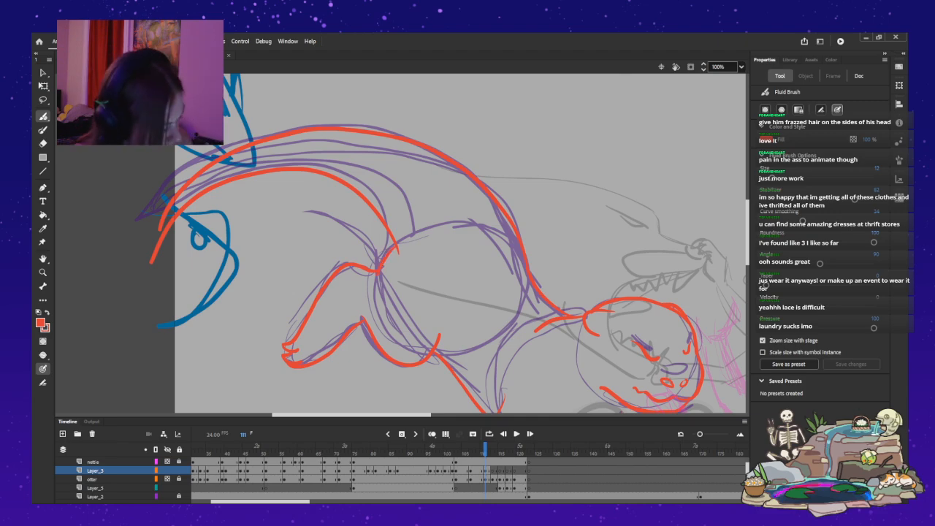
Ink a thin inner contour just below the back line, running from the upper tail down to the shoulder.
mouse_move(533, 307)
left_mouse_down()
mouse_move(440, 193)
mouse_move(340, 133)
left_mouse_up()
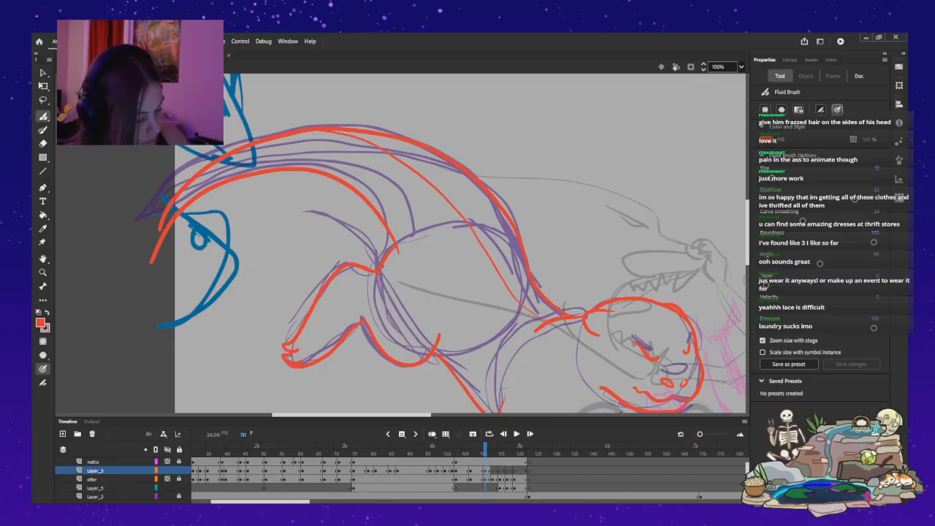
key("ctrl+z")
left_click_drag(503, 278, 446, 195)
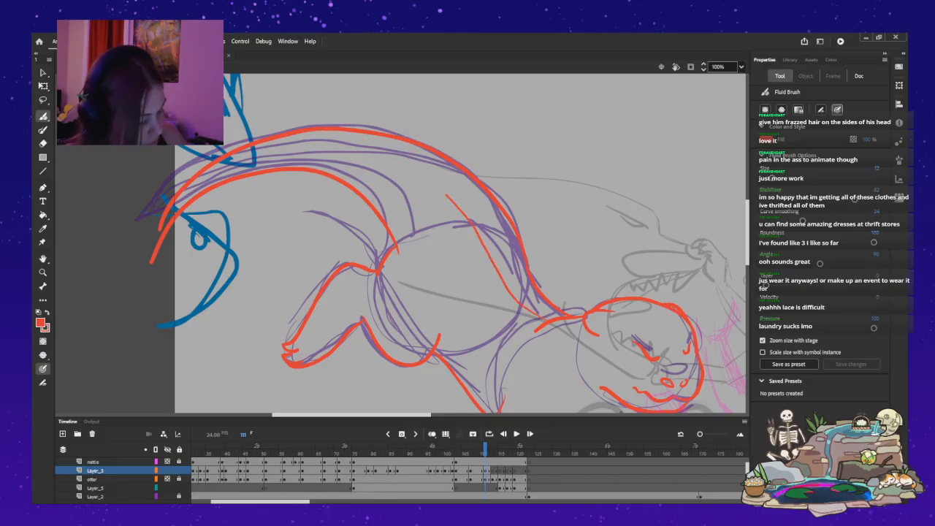
mouse_move(368, 138)
left_mouse_down()
mouse_move(273, 140)
mouse_move(186, 187)
left_mouse_up()
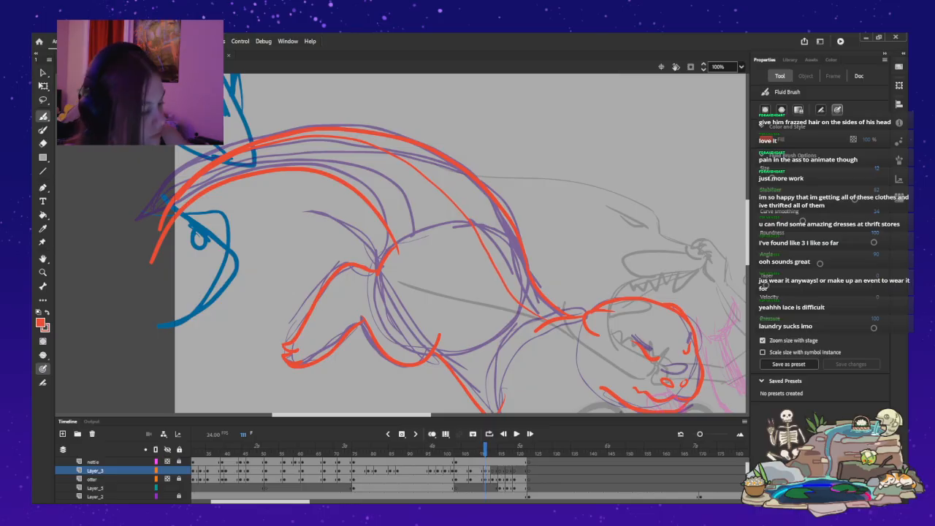
mouse_move(748, 232)
left_mouse_down()
mouse_move(747, 245)
mouse_move(747, 234)
left_mouse_up()
key("ctrl+z")
left_click_drag(358, 136, 418, 157)
key("ctrl+z")
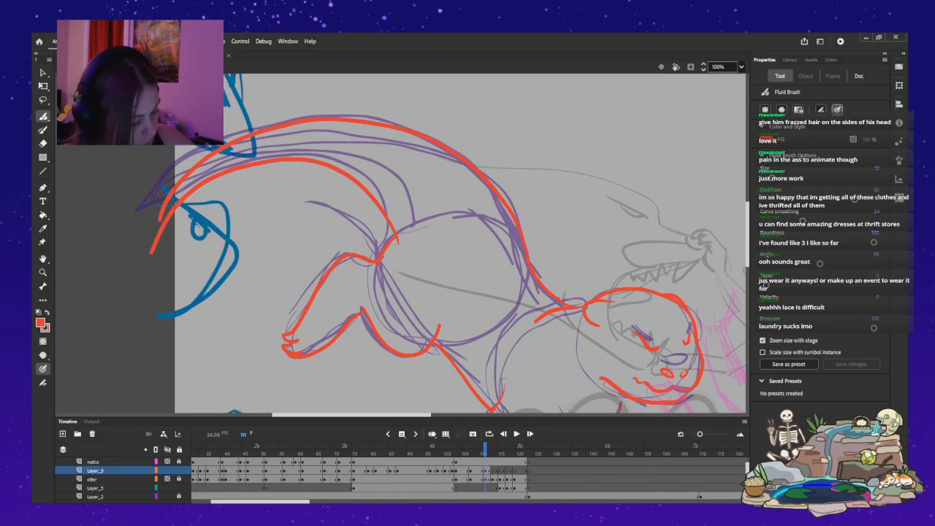
left_click_drag(365, 129, 437, 165)
left_click_drag(473, 199, 501, 248)
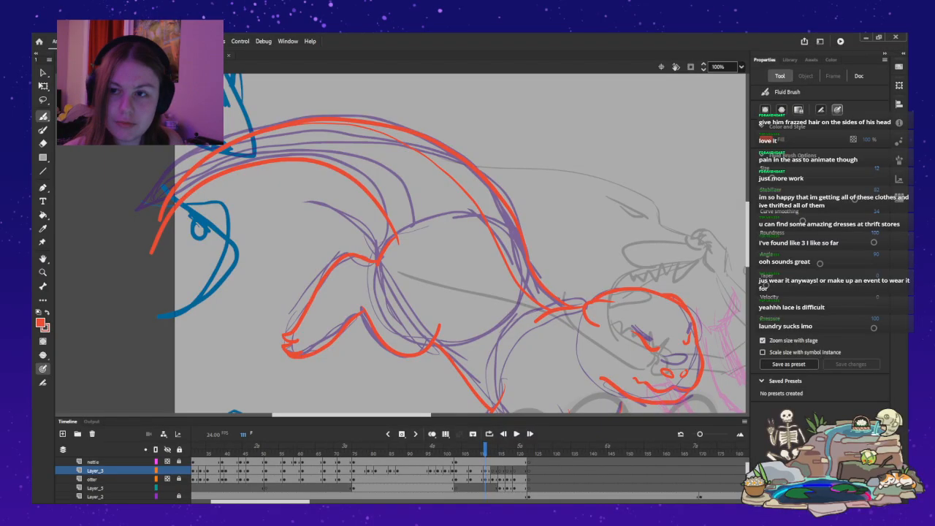
Insert a blank keyframe at frame 113 on Layer_3, and ink the otter's angry slanted eyes and its nose.
scroll(460, 243, "down", 3)
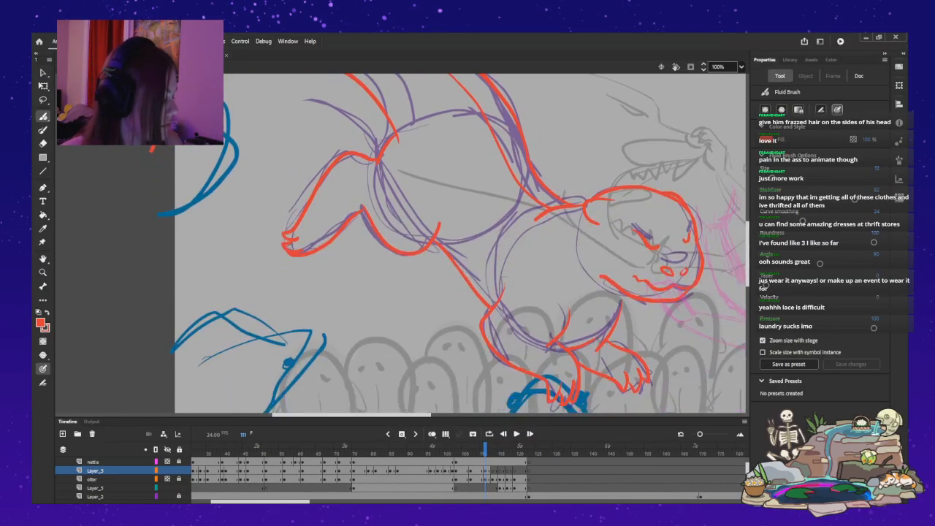
scroll(460, 244, "up", 3)
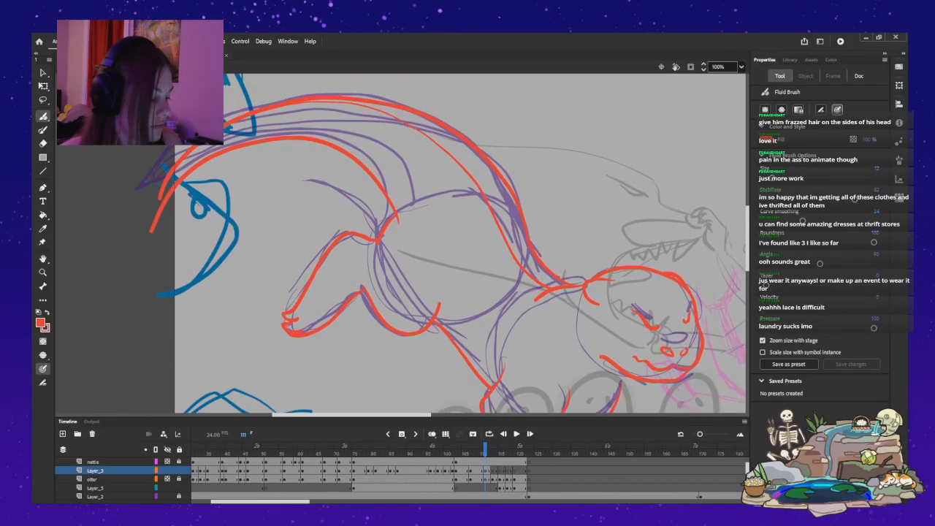
key("period")
key("period")
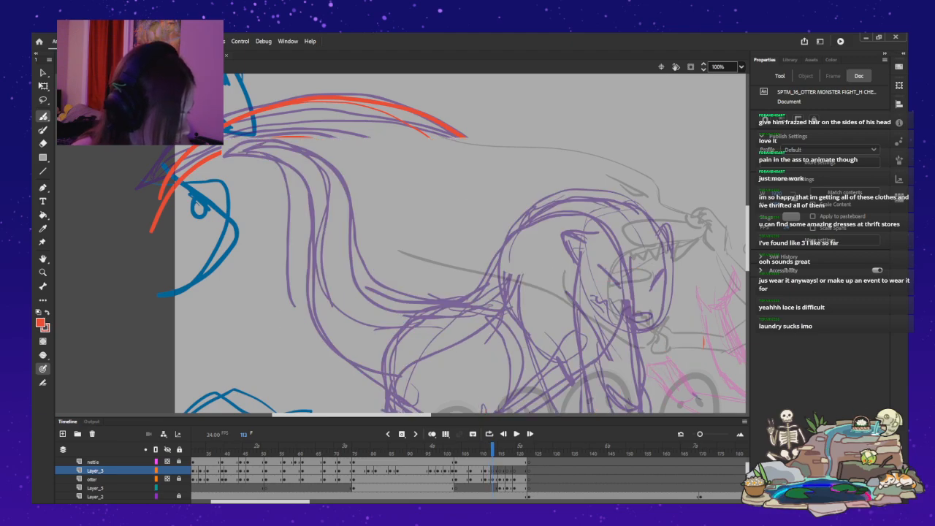
key("F7")
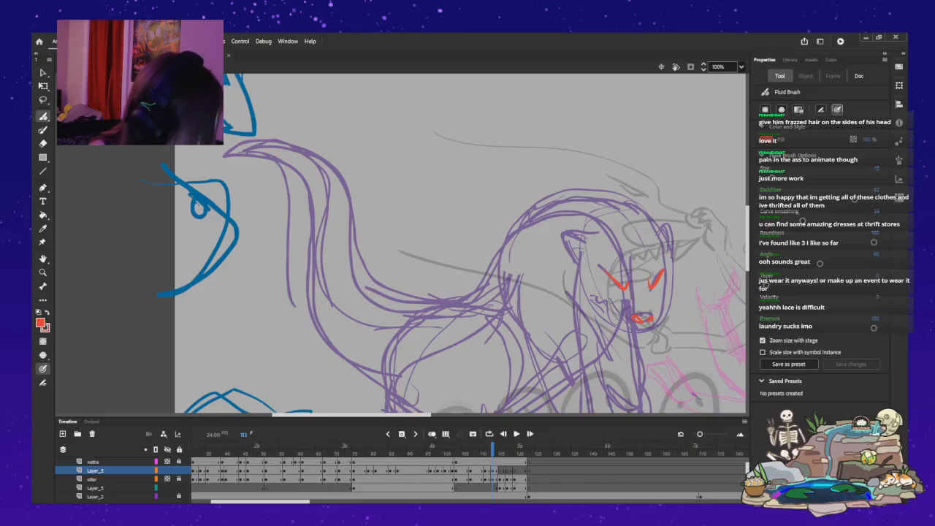
Ink the rounded muzzle under the nose with a jagged mouth line rising along the near cheek.
left_click_drag(656, 235, 671, 233)
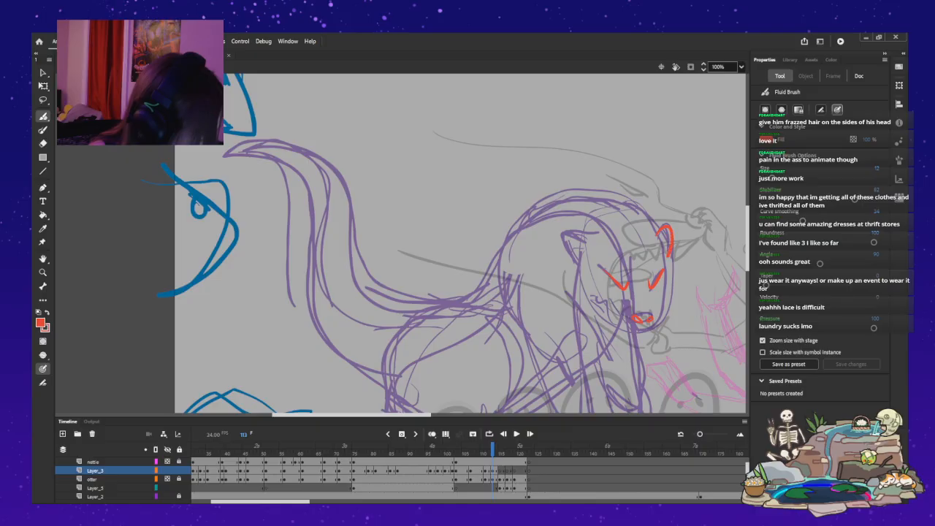
key("ctrl+z")
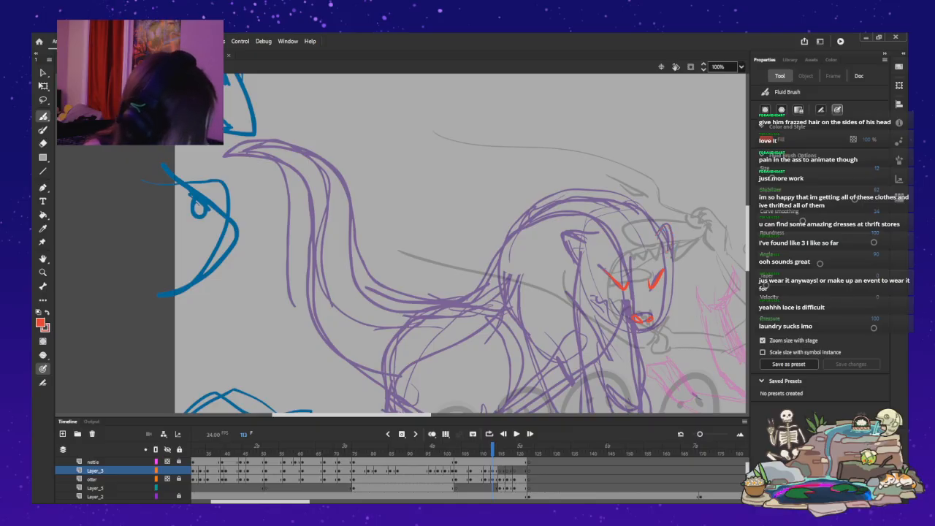
mouse_move(662, 320)
left_mouse_down()
mouse_move(650, 329)
mouse_move(609, 320)
mouse_move(598, 298)
left_mouse_up()
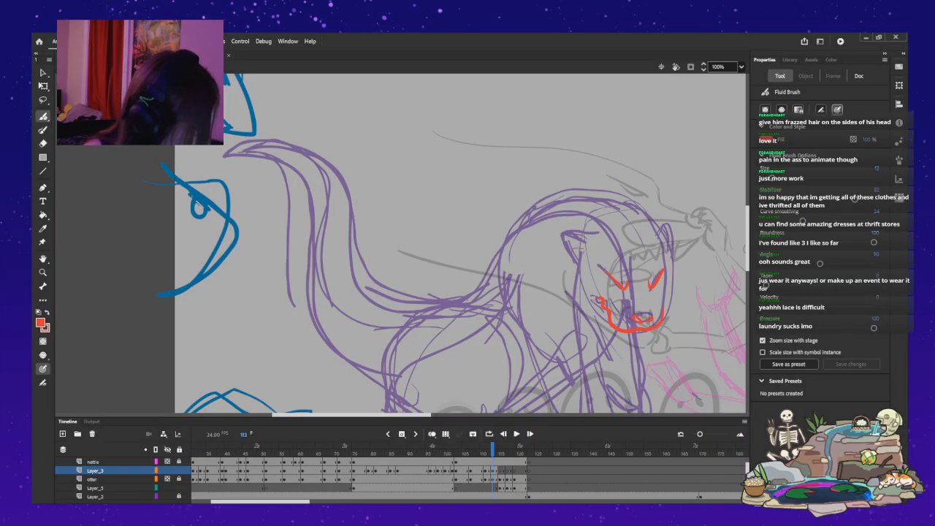
Ink the far side of the face and the domed curve over the head and shoulders.
mouse_move(663, 314)
left_mouse_down()
mouse_move(669, 241)
mouse_move(655, 203)
mouse_move(553, 197)
left_mouse_up()
left_click_drag(504, 260, 510, 310)
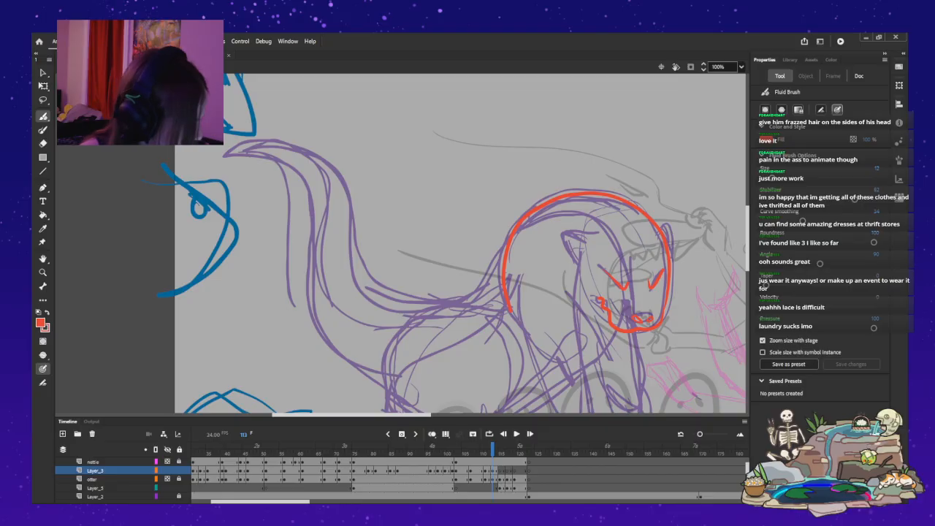
key("ctrl+z")
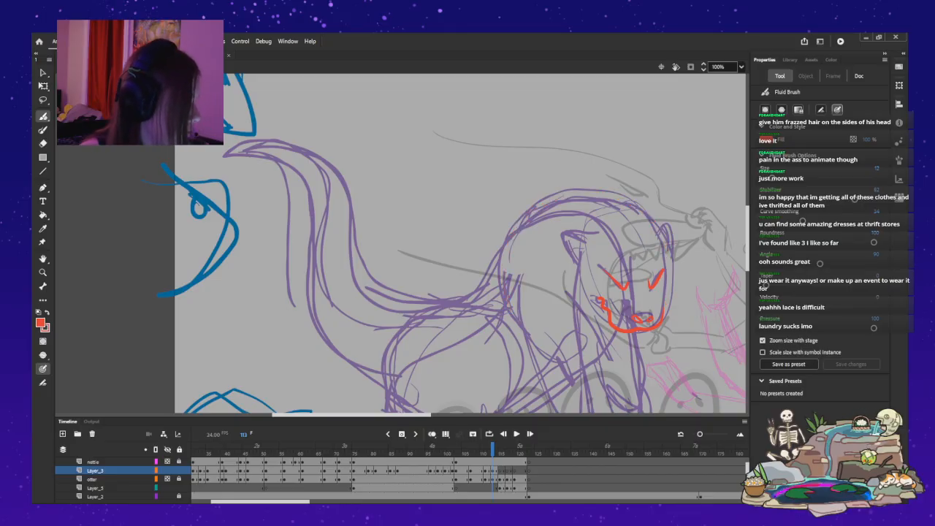
left_click_drag(669, 257, 665, 278)
mouse_move(634, 204)
left_mouse_down()
mouse_move(593, 198)
mouse_move(536, 210)
mouse_move(516, 226)
mouse_move(499, 282)
left_mouse_up()
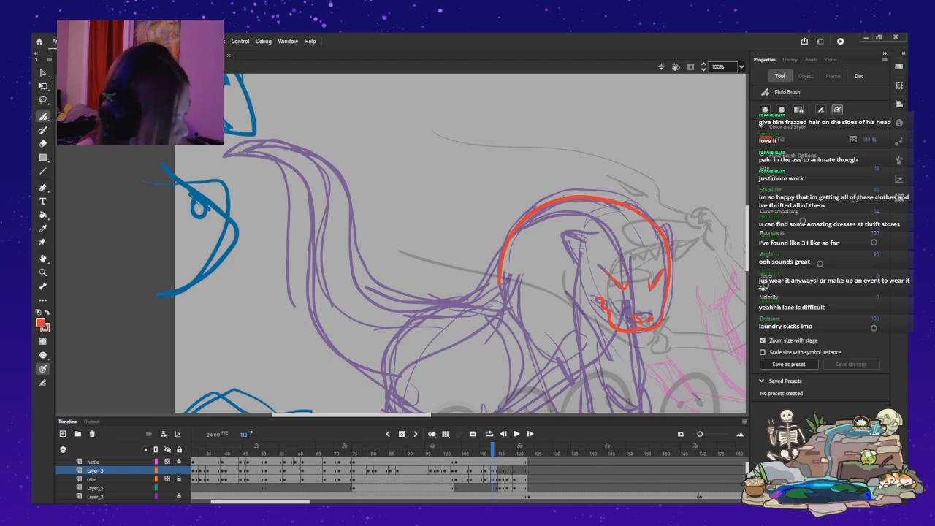
Ink the back line dipping behind the shoulders and curving over the haunch to the rump.
left_click_drag(502, 273, 462, 308)
key("ctrl+z")
left_click_drag(503, 275, 463, 302)
key("ctrl+z")
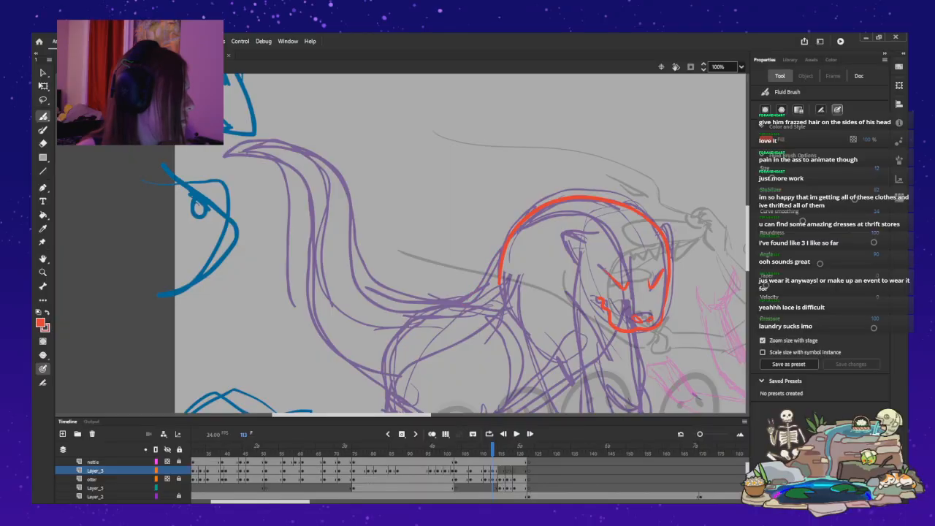
left_click_drag(499, 282, 430, 305)
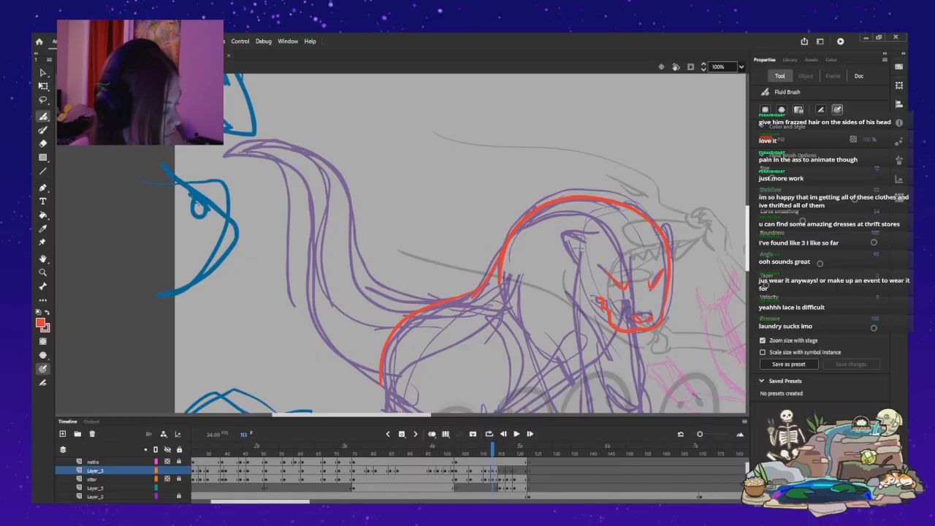
Ink the thigh's curved front and lower edge, and try an outline for the hind foot.
scroll(460, 244, "down", 5)
mouse_move(498, 290)
left_mouse_down()
mouse_move(488, 336)
mouse_move(437, 353)
left_mouse_up()
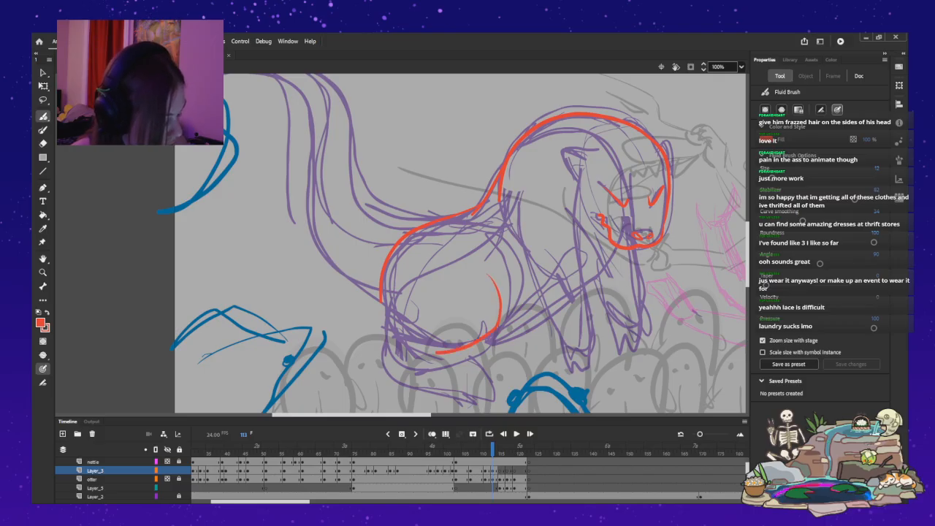
left_click_drag(379, 373, 447, 380)
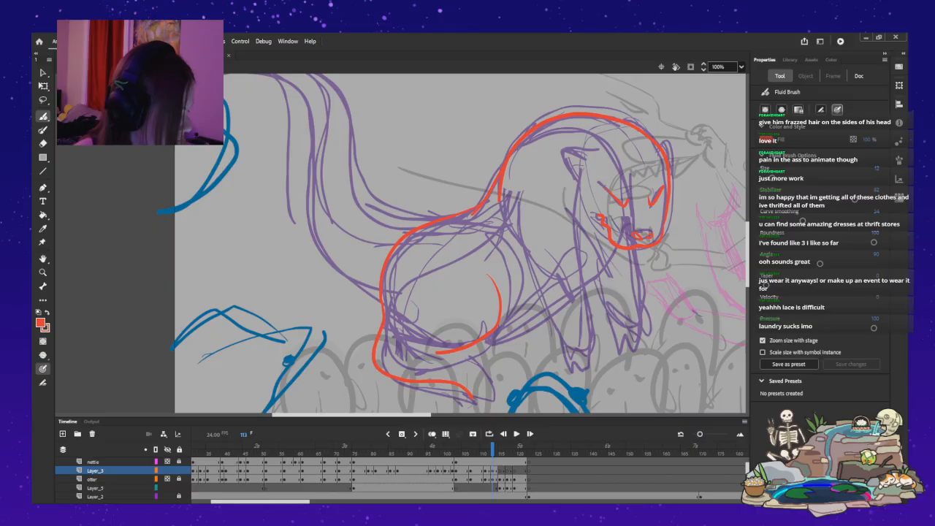
key("ctrl+z")
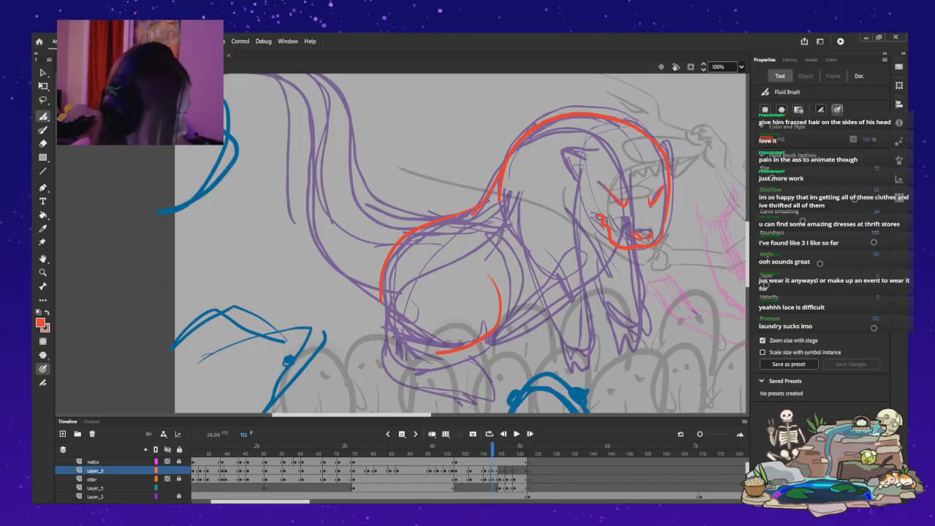
Ink the near cheek line from the muzzle up past the mouth, and both rounded ears on the head.
left_click_drag(603, 241, 618, 250)
left_click_drag(579, 201, 609, 241)
key("ctrl+z")
key("ctrl+z")
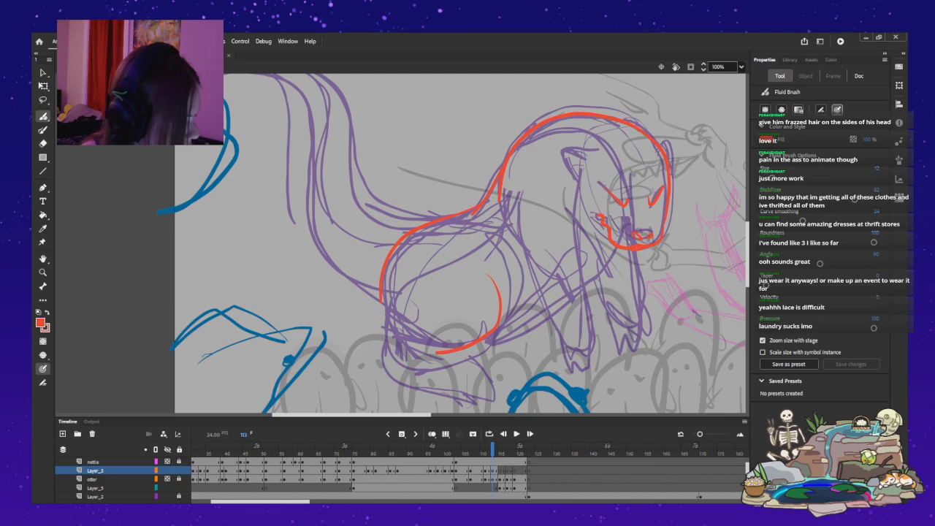
left_click_drag(605, 243, 581, 209)
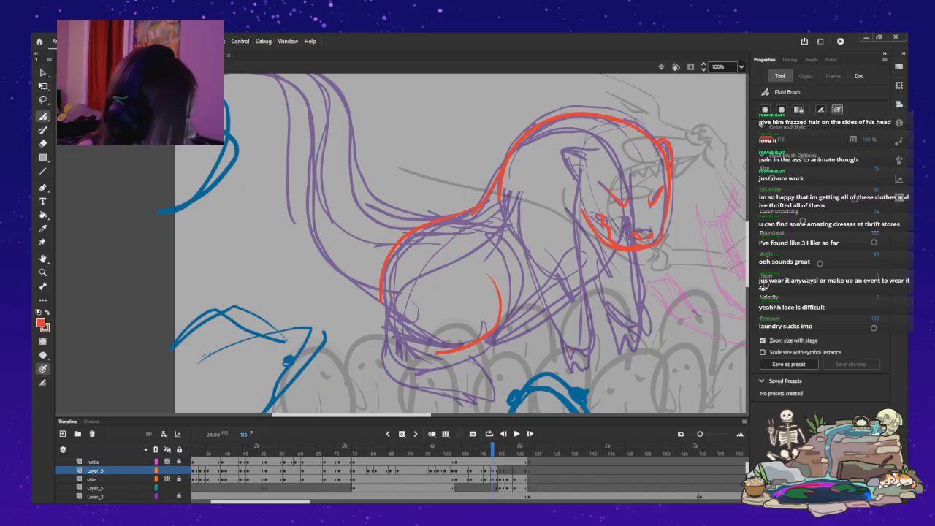
left_click_drag(573, 143, 579, 179)
key("ctrl+z")
mouse_move(584, 143)
left_mouse_down()
mouse_move(574, 160)
mouse_move(579, 175)
left_mouse_up()
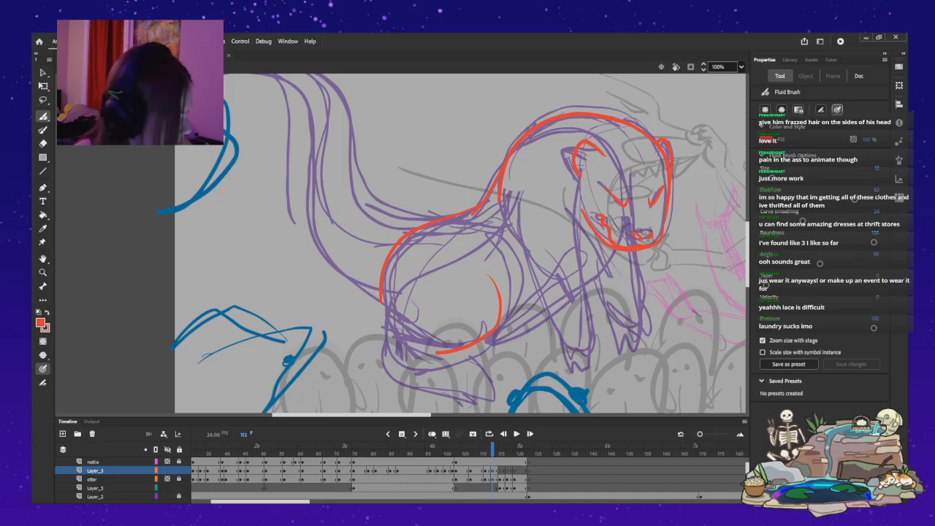
Ink the front and rear edges of the near foreleg, from the chest and shoulder down to the paw.
left_click_drag(588, 265, 586, 282)
left_click_drag(523, 213, 524, 244)
left_click_drag(542, 291, 549, 302)
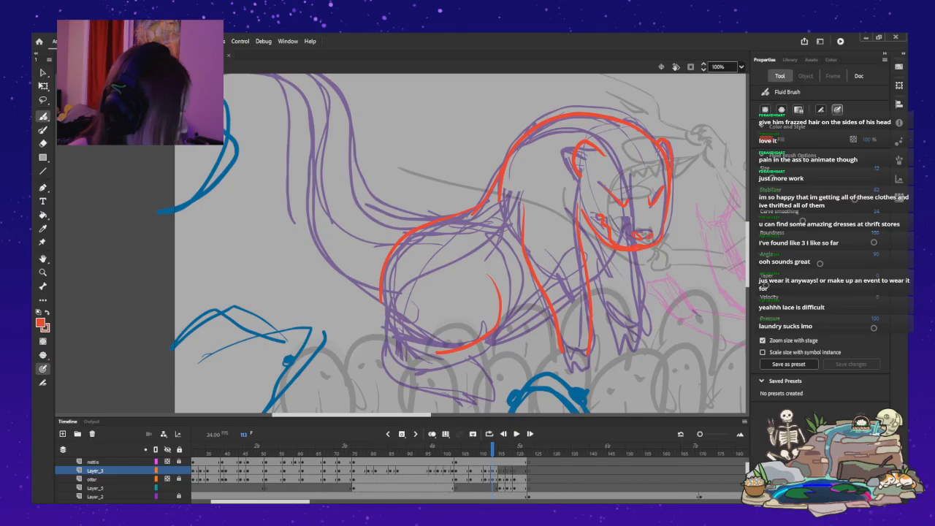
On frame 112, replace the two front paws, inking the leg ends and clawed toes again in red.
key("comma")
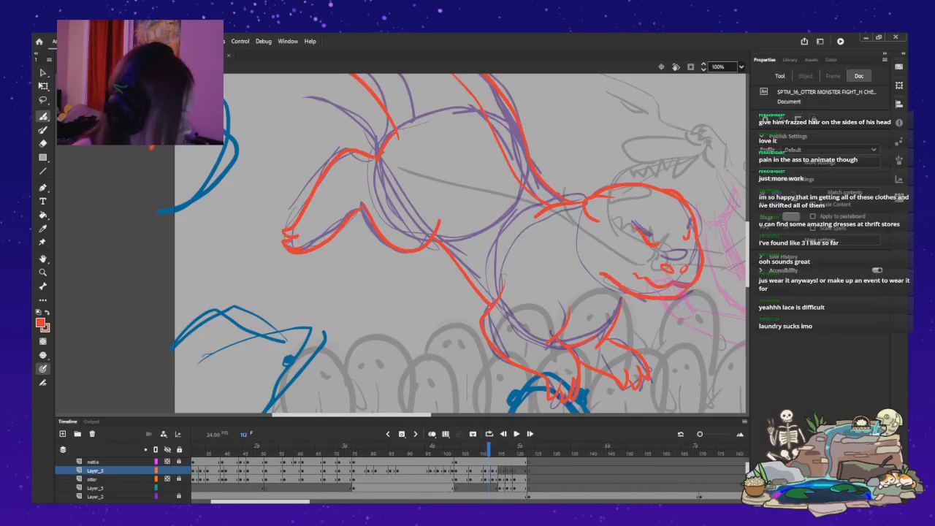
mouse_move(552, 394)
left_mouse_down()
mouse_move(581, 386)
mouse_move(585, 369)
mouse_move(668, 387)
mouse_move(642, 366)
mouse_move(661, 362)
left_mouse_up()
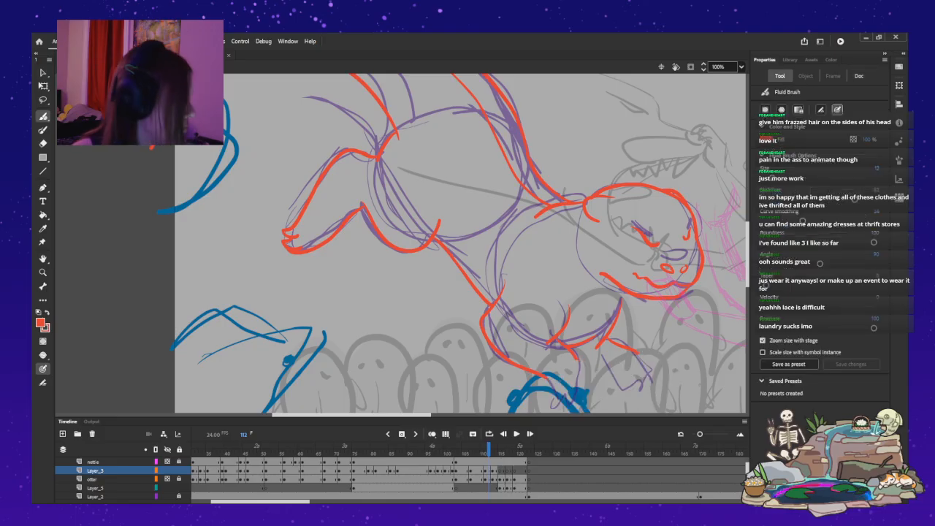
left_click_drag(578, 351, 596, 366)
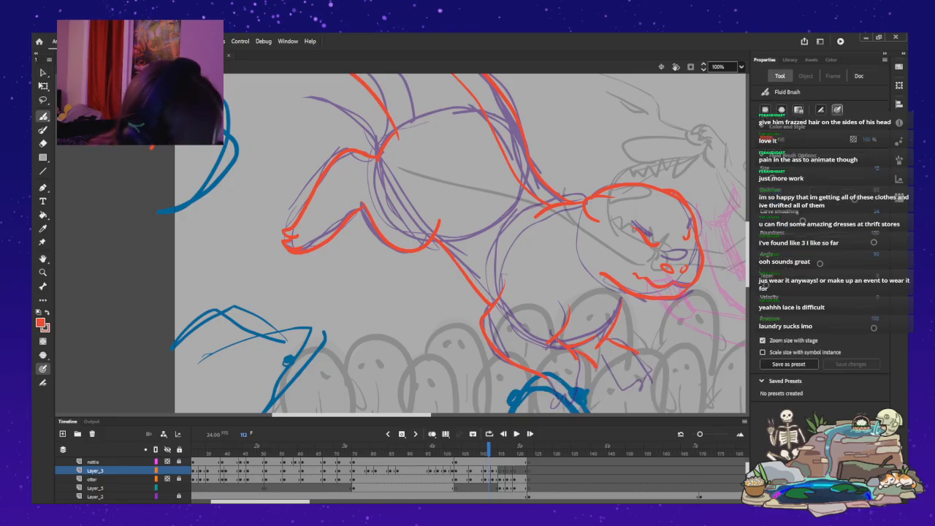
mouse_move(589, 366)
left_mouse_down()
mouse_move(600, 372)
mouse_move(593, 385)
left_mouse_up()
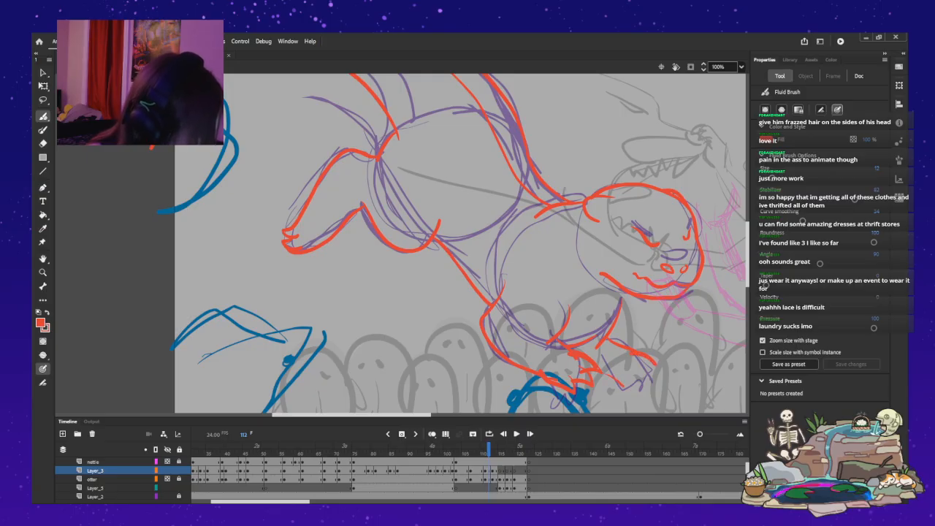
key("ctrl+z")
left_click_drag(631, 373, 632, 387)
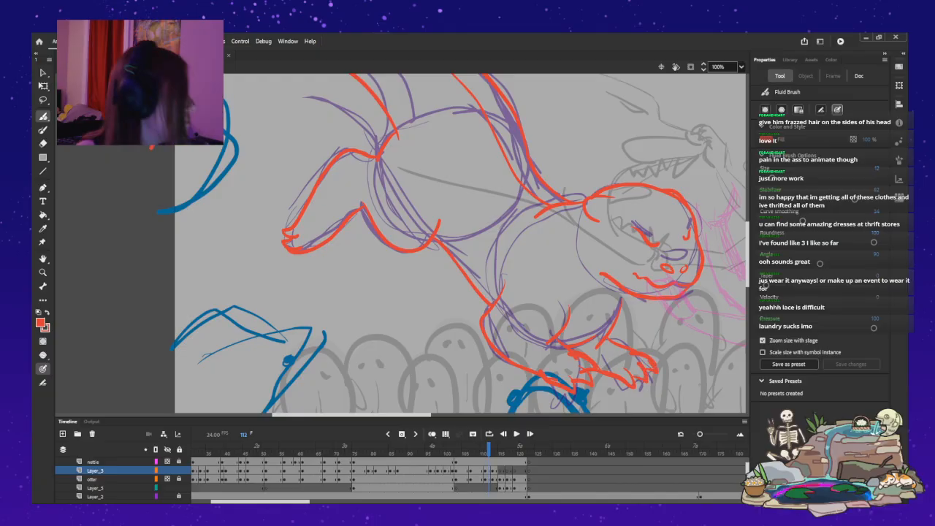
On frame 113, ink the far foreleg, the toes of both front paws, and the belly line running back to the thigh.
key("period")
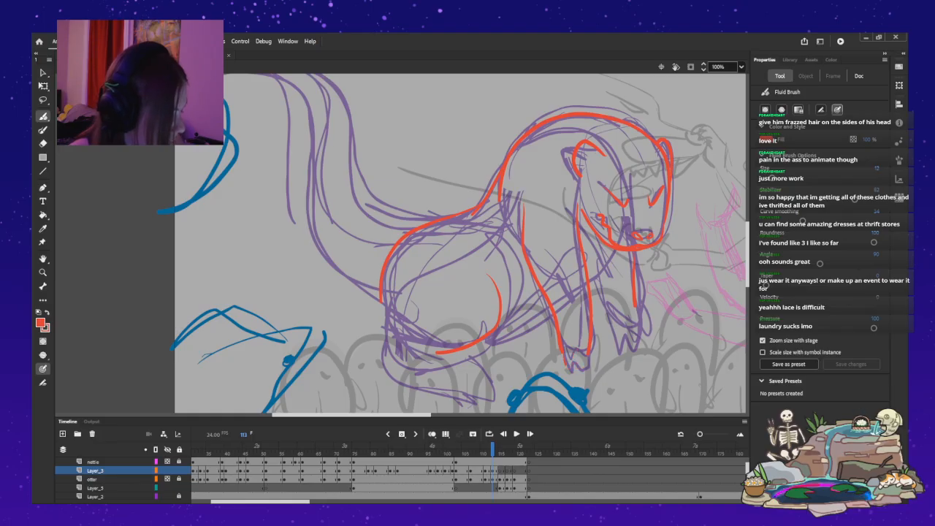
mouse_move(567, 366)
left_mouse_down()
mouse_move(575, 351)
mouse_move(581, 365)
left_mouse_up()
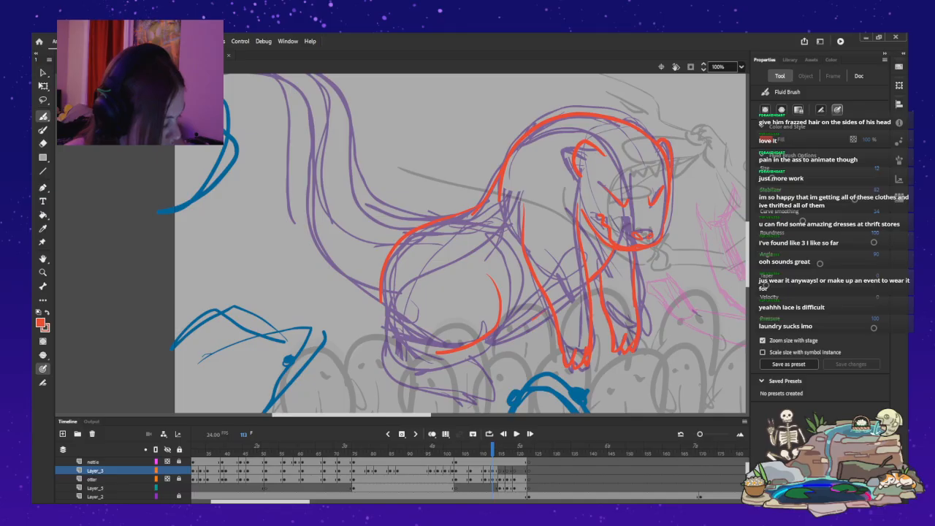
left_click_drag(512, 329, 525, 321)
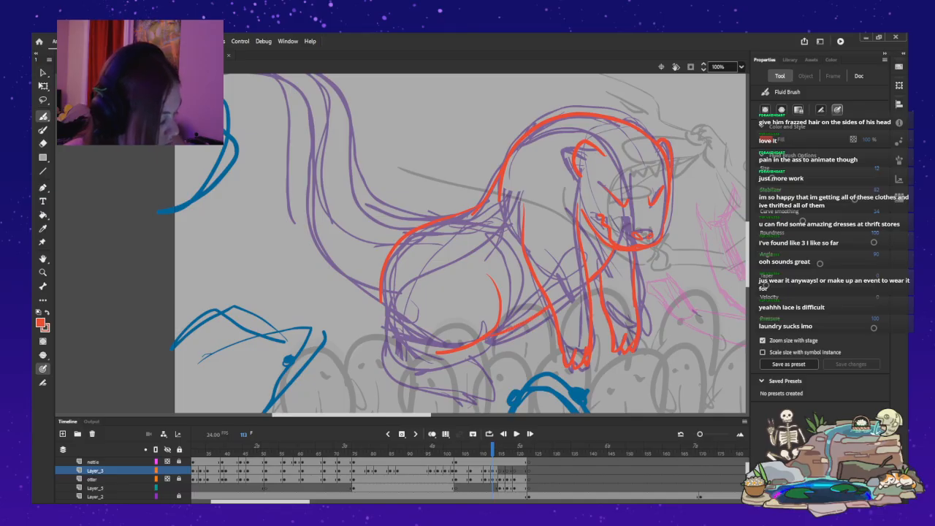
Ink the near hind leg from the rump down into a long clawed foot, and the far hind foot with its toes.
mouse_move(381, 306)
left_mouse_down()
mouse_move(375, 359)
mouse_move(396, 375)
mouse_move(447, 385)
left_mouse_up()
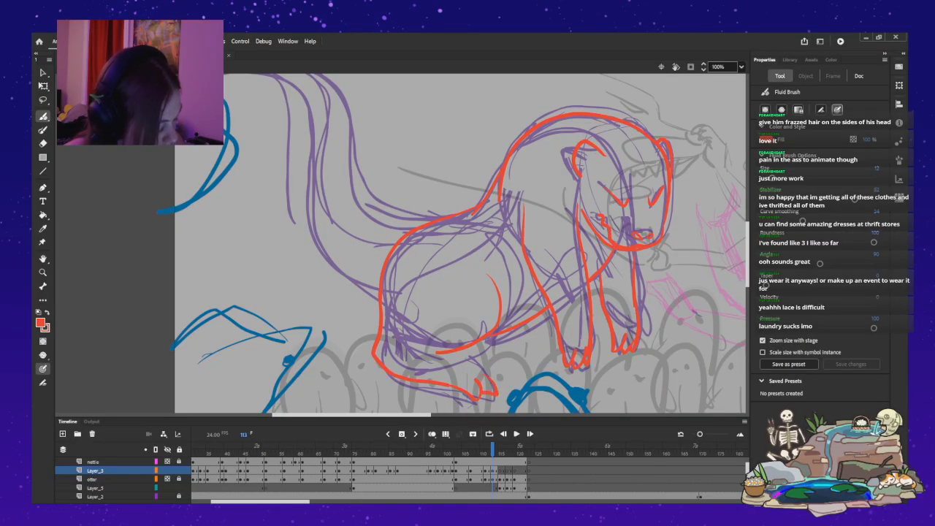
left_click_drag(482, 362, 502, 375)
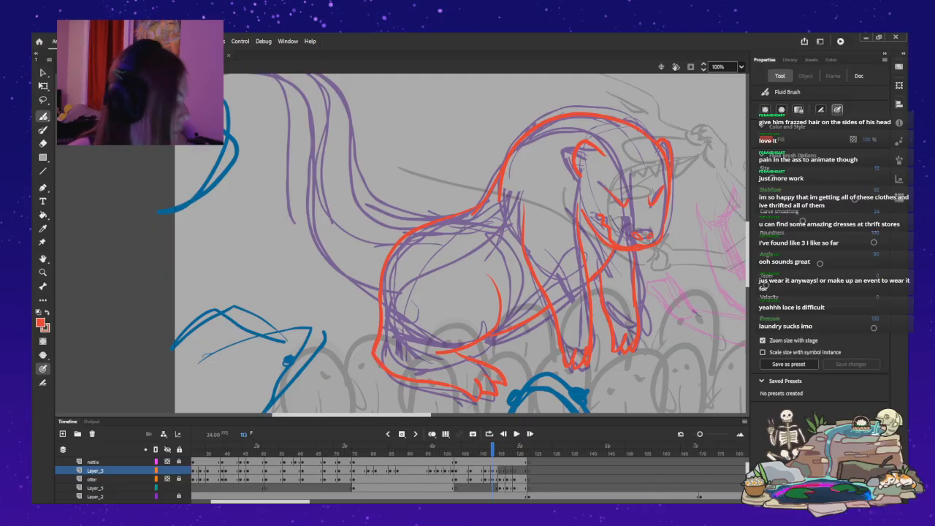
left_click_drag(437, 352, 530, 346)
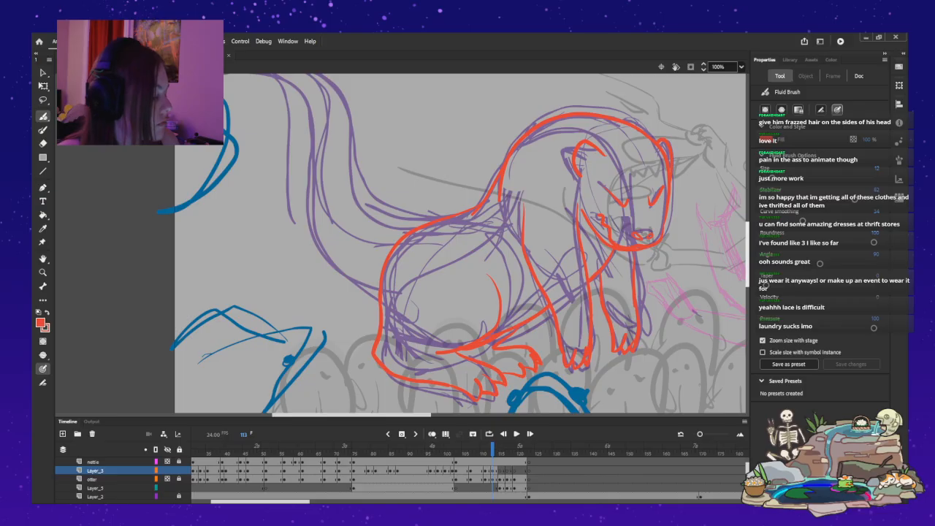
Ink both edges of the raised S-shaped tail, from the rump up to a pointed tip curling backward.
scroll(460, 241, "up", 3)
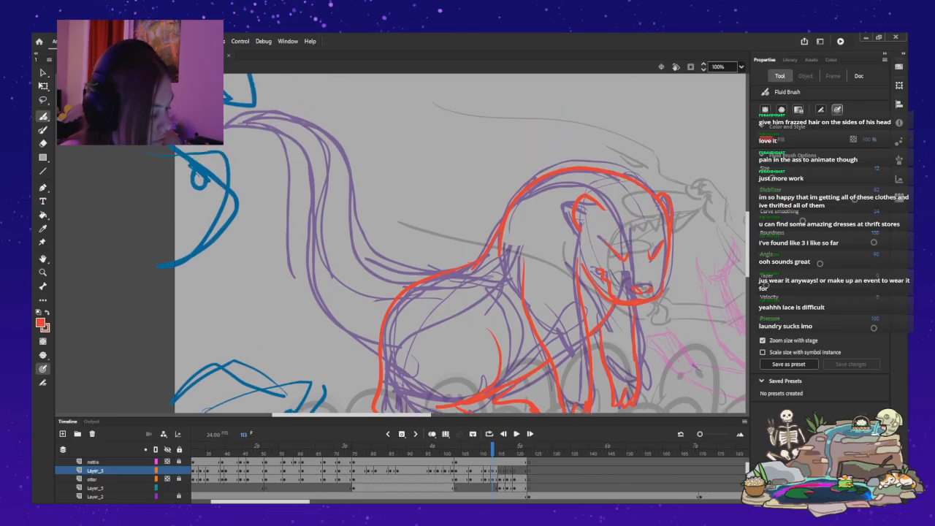
mouse_move(406, 292)
left_mouse_down()
mouse_move(333, 262)
mouse_move(318, 155)
mouse_move(239, 122)
left_mouse_up()
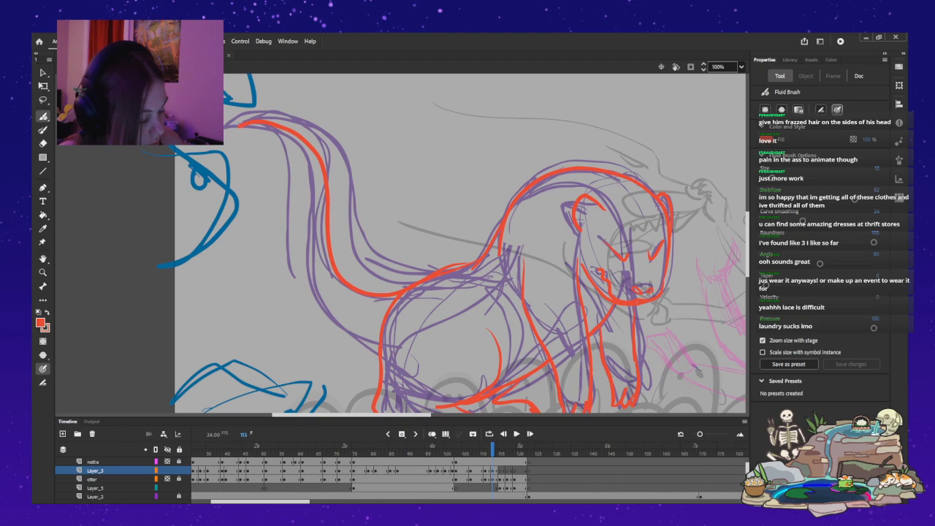
key("ctrl+z")
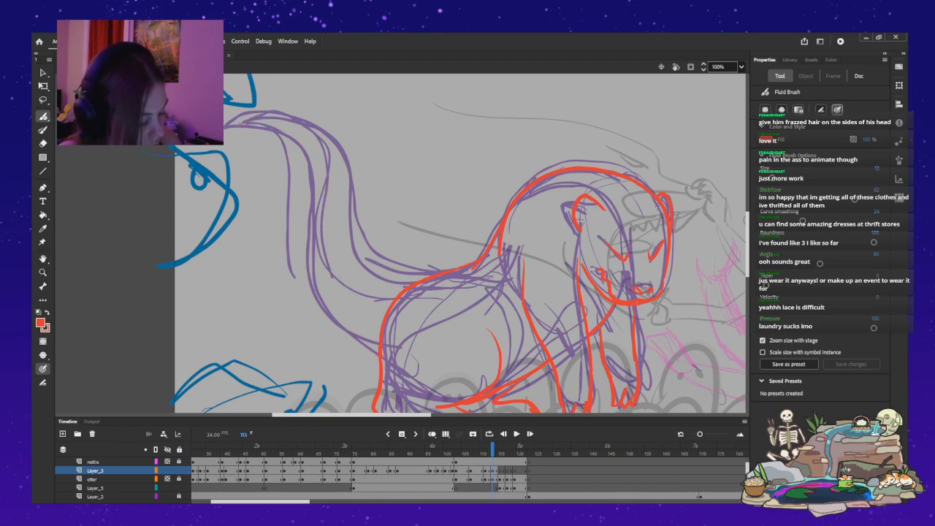
mouse_move(378, 355)
left_mouse_down()
mouse_move(321, 327)
mouse_move(294, 290)
mouse_move(304, 166)
mouse_move(278, 149)
mouse_move(237, 155)
mouse_move(275, 132)
left_mouse_up()
left_click_drag(325, 149, 349, 197)
key("ctrl+z")
left_click_drag(350, 250, 346, 197)
left_click_drag(339, 162, 285, 132)
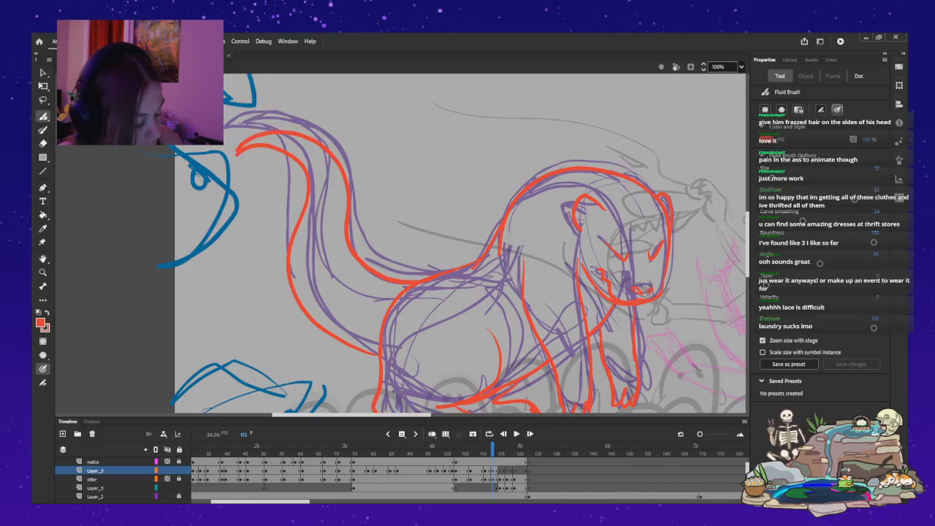
left_click_drag(237, 153, 232, 158)
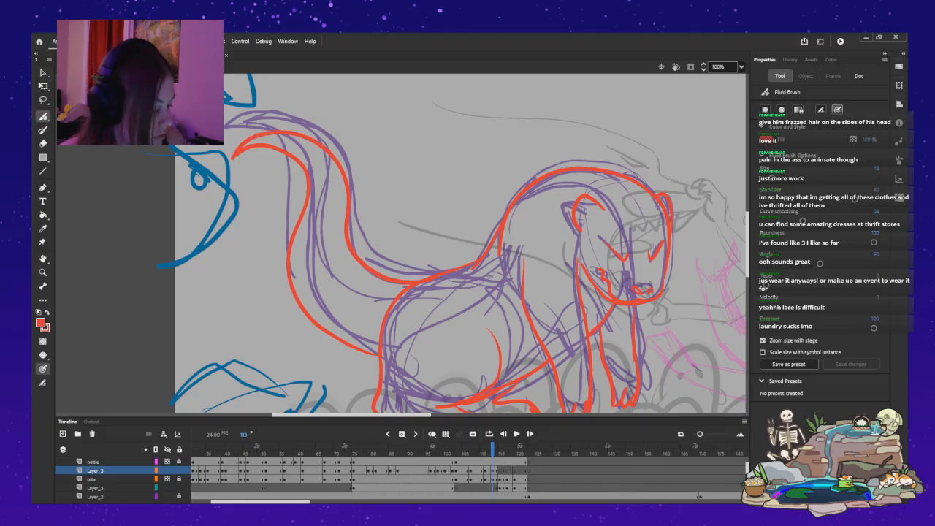
Ink a thin inner line following the tail's upper edge, from the upper bend down to the base of the tail.
left_click_drag(334, 247, 352, 272)
left_click_drag(333, 198, 329, 222)
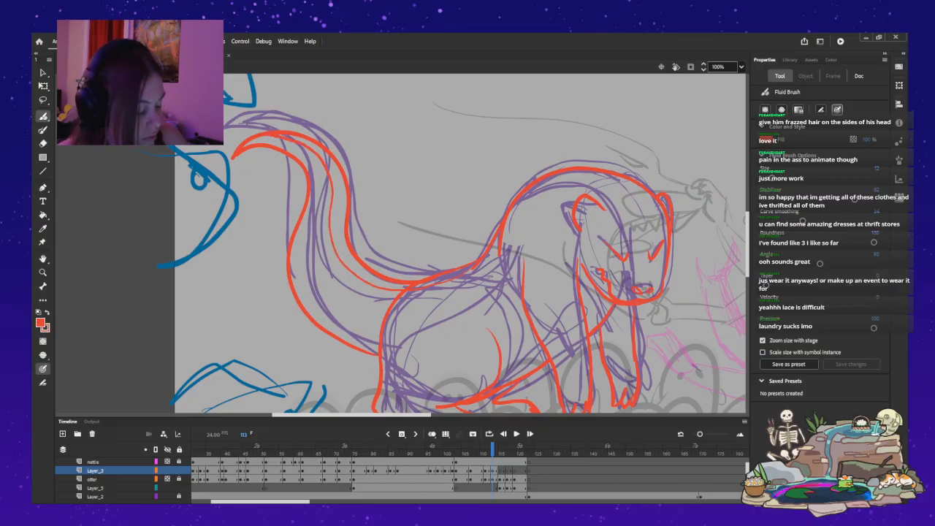
key("ctrl+z")
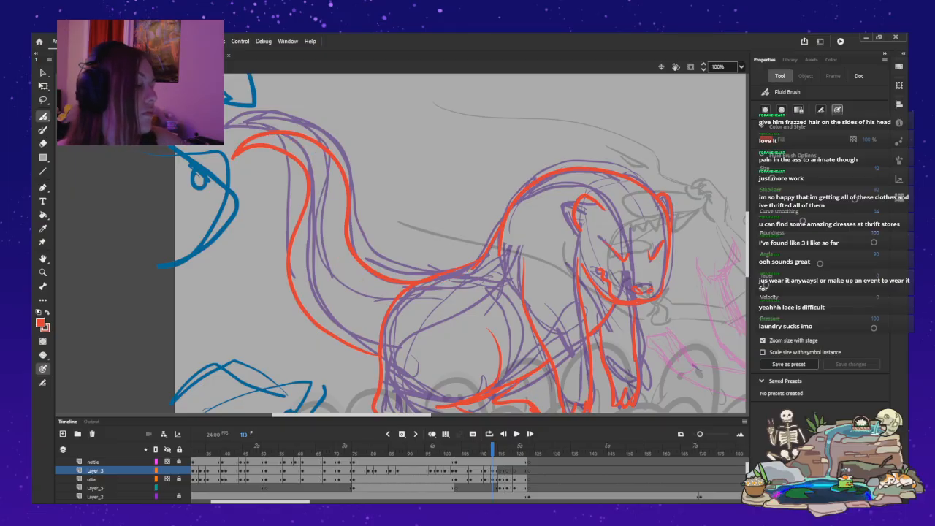
left_click_drag(322, 159, 333, 184)
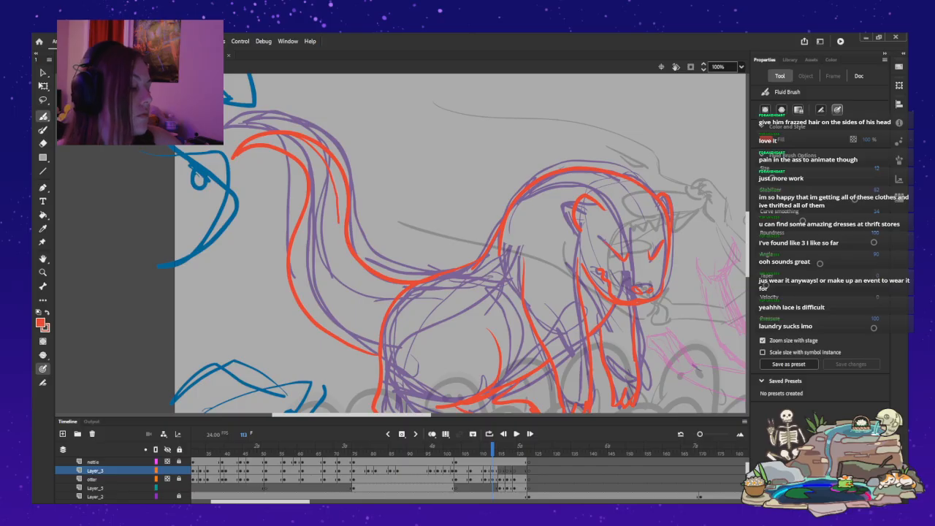
mouse_move(338, 222)
left_mouse_down()
mouse_move(354, 264)
mouse_move(409, 285)
left_mouse_up()
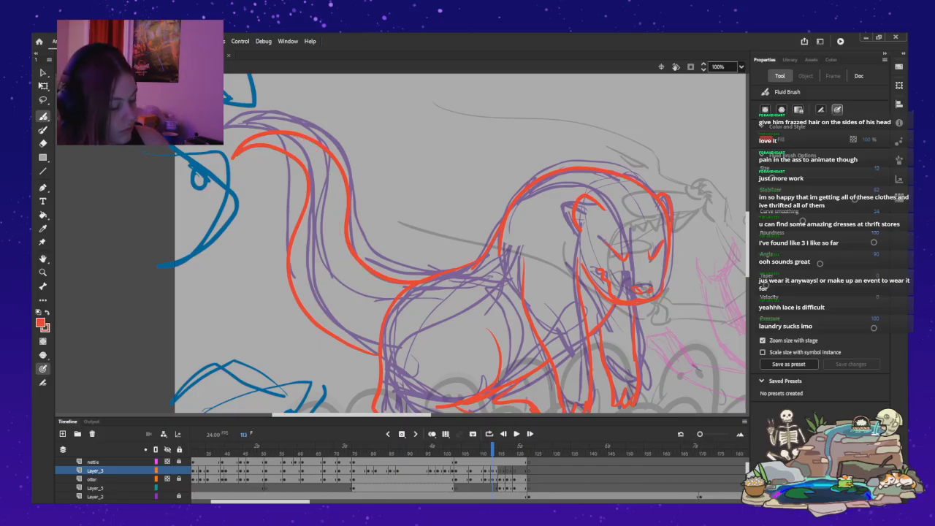
mouse_move(385, 284)
left_mouse_down()
mouse_move(357, 269)
mouse_move(336, 234)
left_mouse_up()
left_click_drag(339, 200, 329, 165)
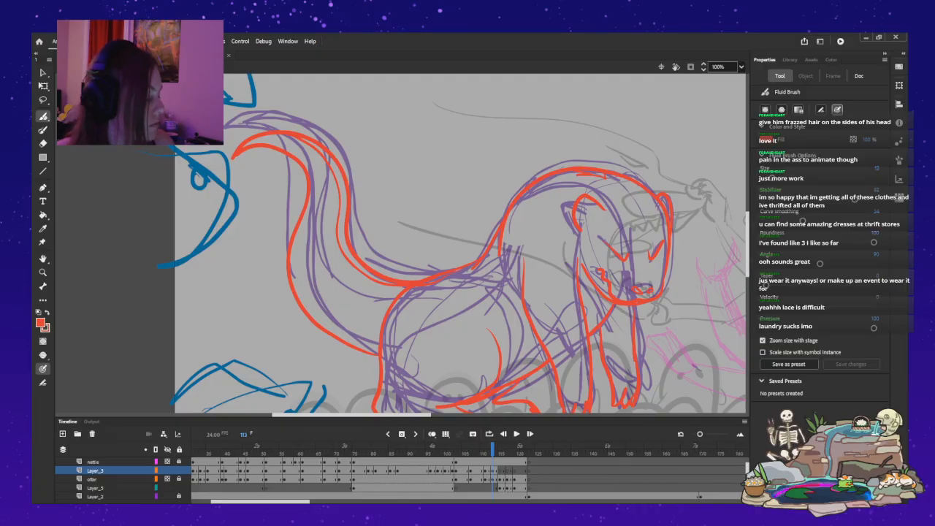
Go to frame 115 and ink the two slanted oval nostrils on the otter's front-facing head at 200% zoom.
scroll(460, 244, "down", 3)
key("period")
key("period")
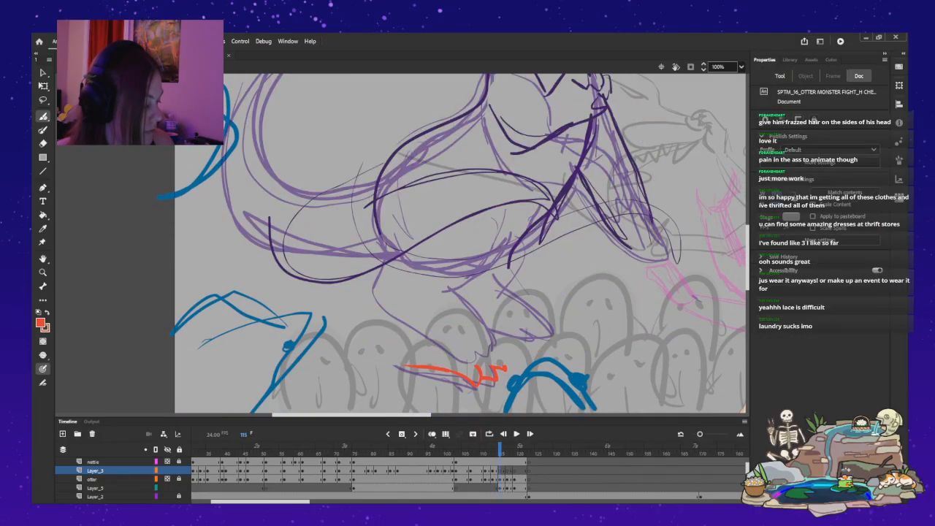
scroll(461, 243, "up", 7)
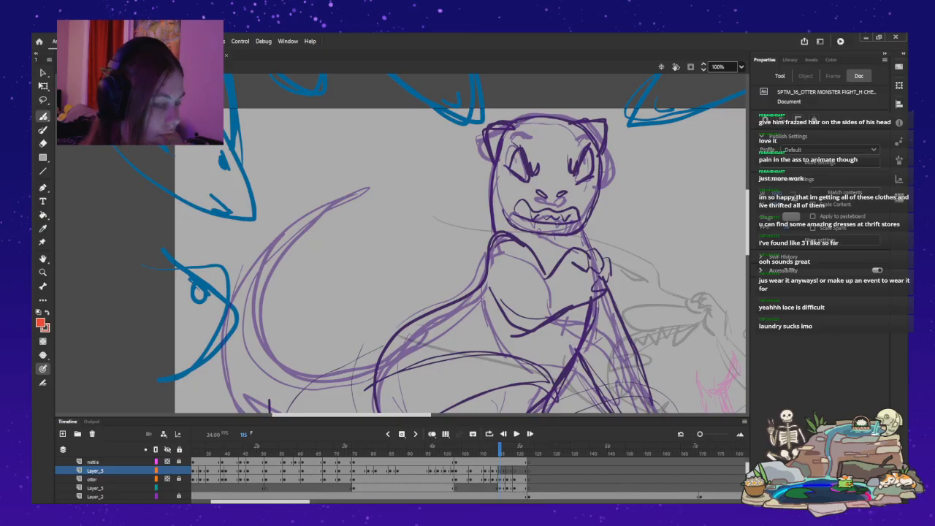
key("ctrl+equal")
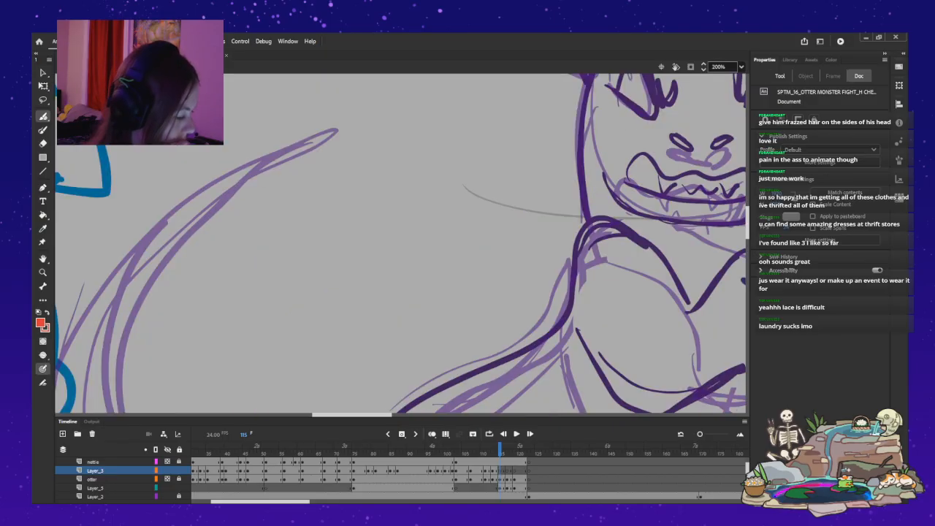
left_click_drag(408, 244, 400, 243)
left_click_drag(353, 415, 380, 415)
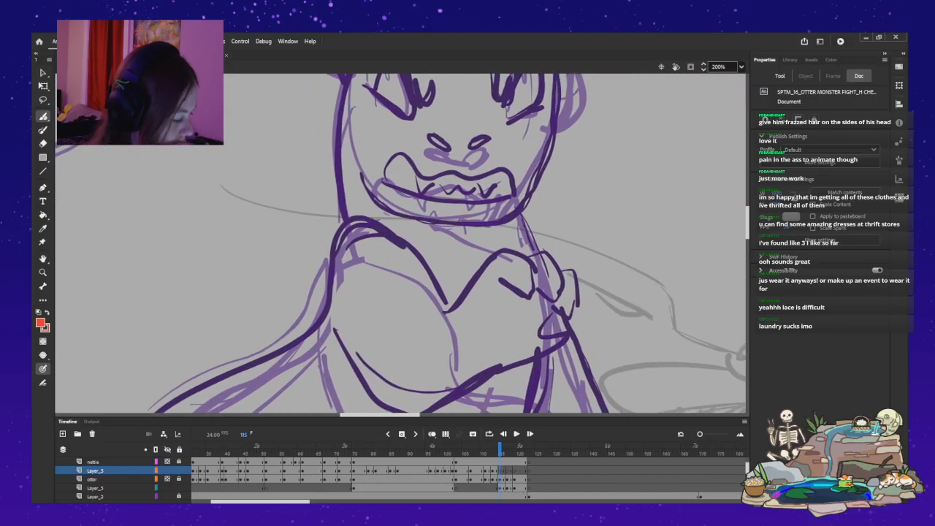
left_click_drag(747, 222, 747, 209)
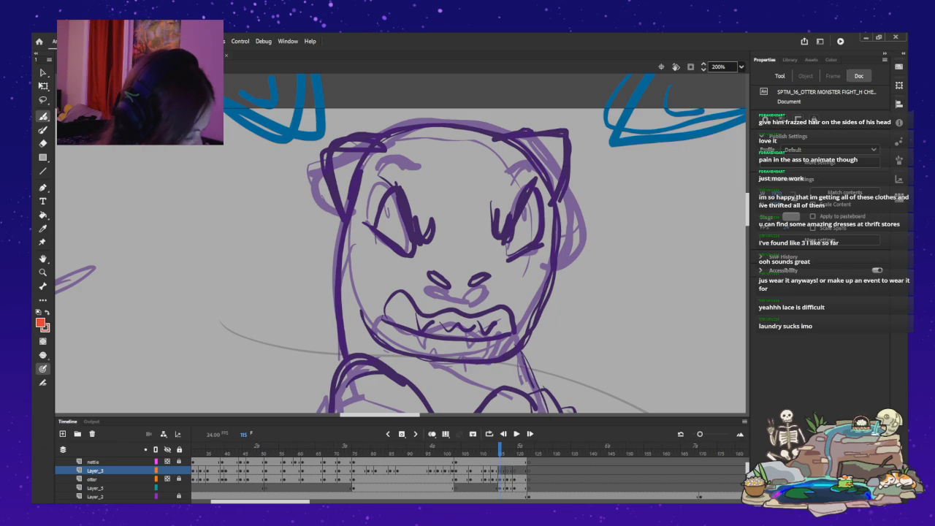
left_click_drag(430, 270, 447, 285)
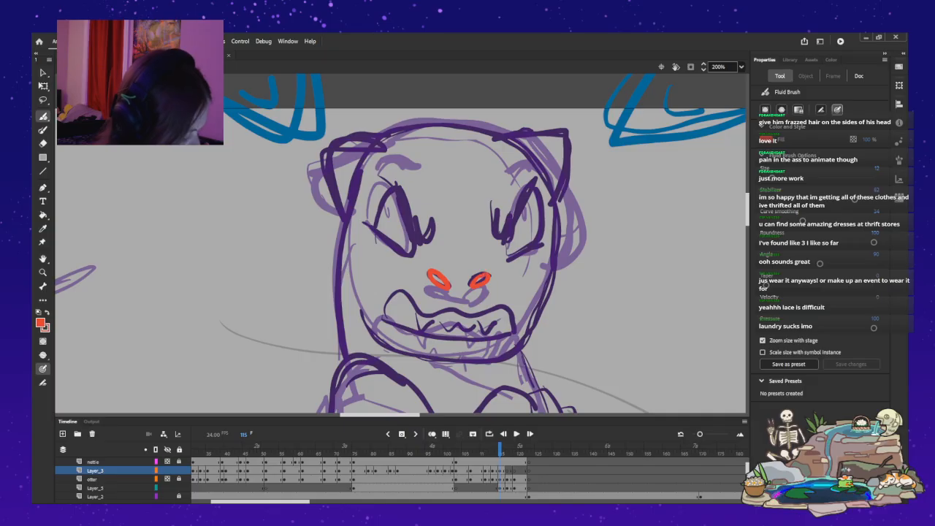
Ink both angry eyes, with steep upper lines hooking at the inner corners and slanted lower lids beneath.
left_click_drag(390, 184, 419, 243)
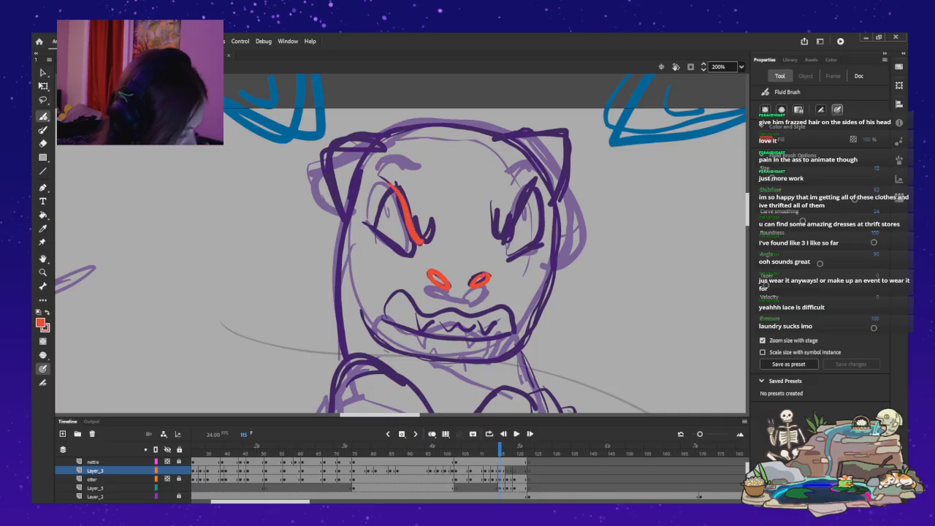
mouse_move(497, 220)
left_mouse_down()
mouse_move(504, 235)
mouse_move(539, 186)
left_mouse_up()
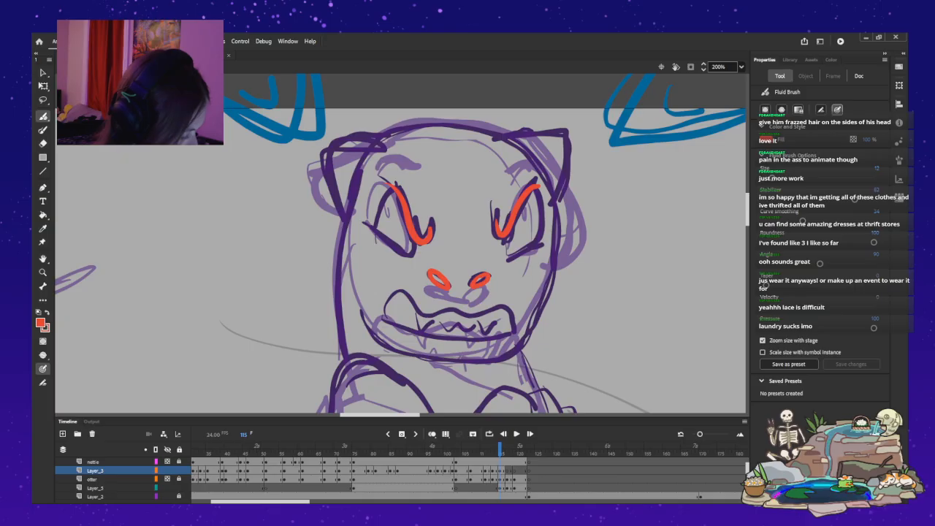
left_click_drag(370, 227, 409, 255)
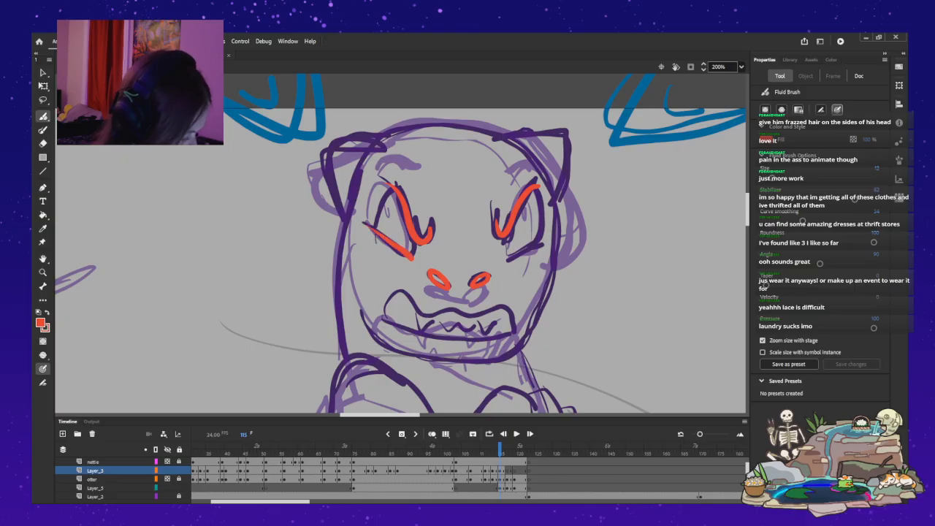
key("ctrl+z")
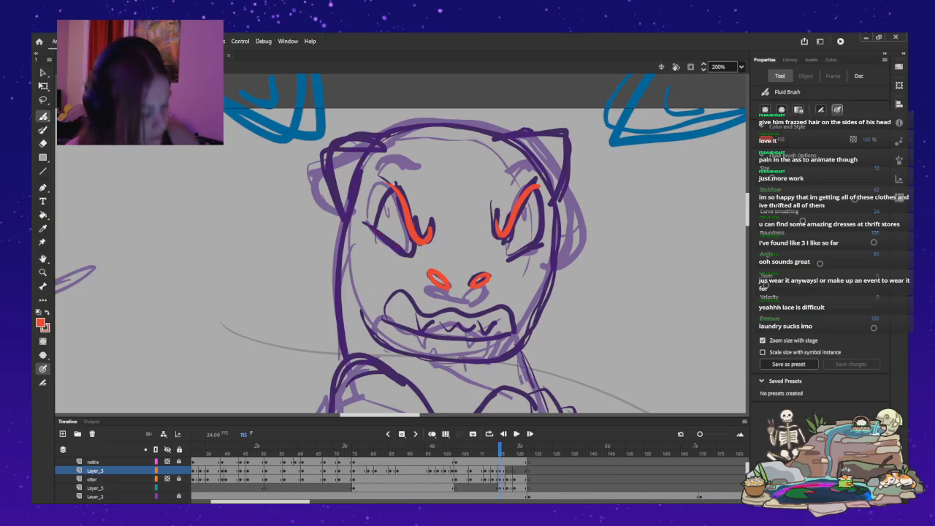
left_click_drag(371, 232, 417, 257)
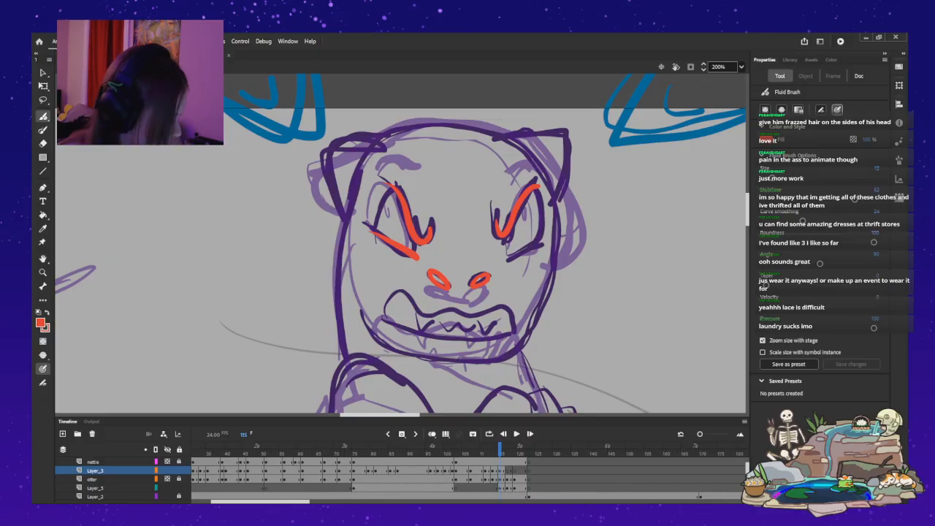
mouse_move(509, 250)
left_mouse_down()
mouse_move(540, 231)
mouse_move(505, 254)
left_mouse_up()
key("ctrl+z")
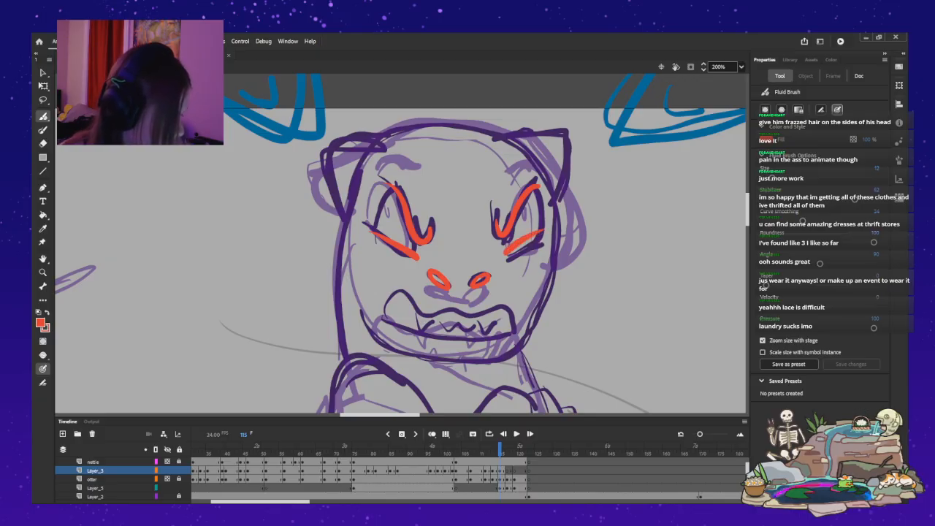
Ink the wavy snarling upper lip across the muzzle, arching at both ends and running down to the mouth corners.
mouse_move(452, 309)
left_mouse_down()
mouse_move(423, 316)
mouse_move(414, 305)
mouse_move(507, 304)
mouse_move(495, 309)
left_mouse_up()
key("ctrl+z")
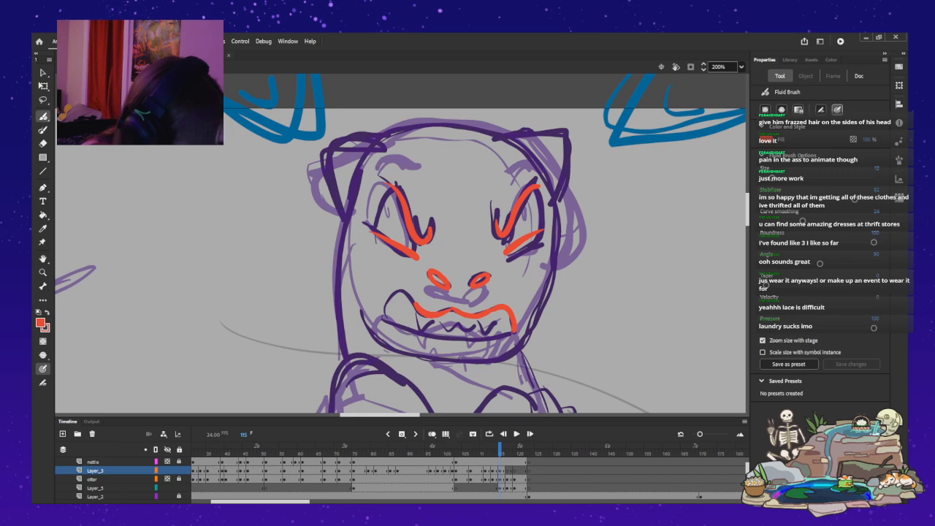
mouse_move(413, 303)
left_mouse_down()
mouse_move(391, 290)
mouse_move(381, 318)
left_mouse_up()
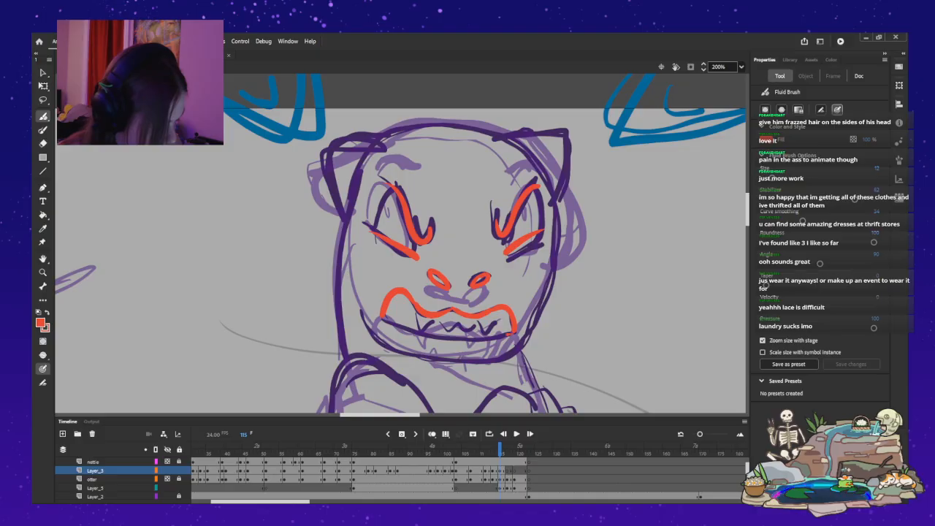
Ink the lower lip as one curved line beneath the teeth, joining both corners of the snarling mouth.
mouse_move(488, 338)
left_mouse_down()
mouse_move(447, 340)
mouse_move(385, 316)
left_mouse_up()
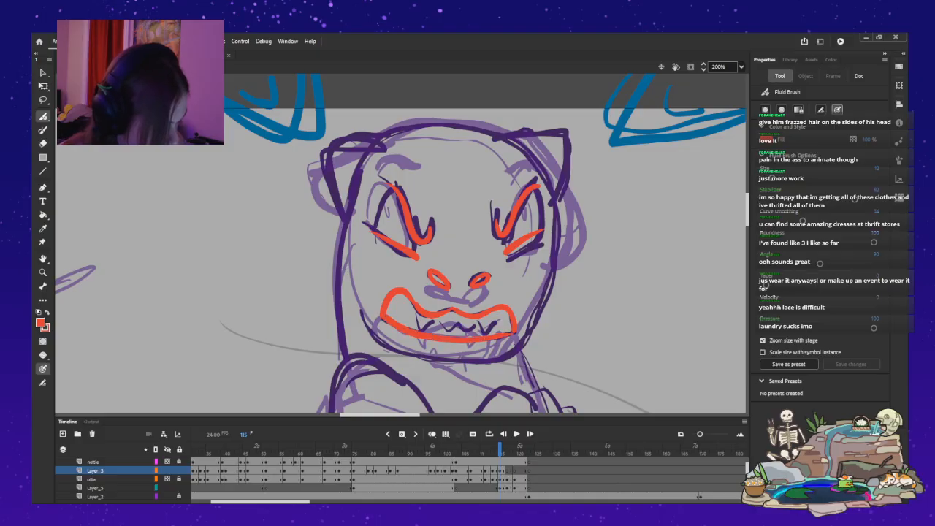
key("ctrl+z")
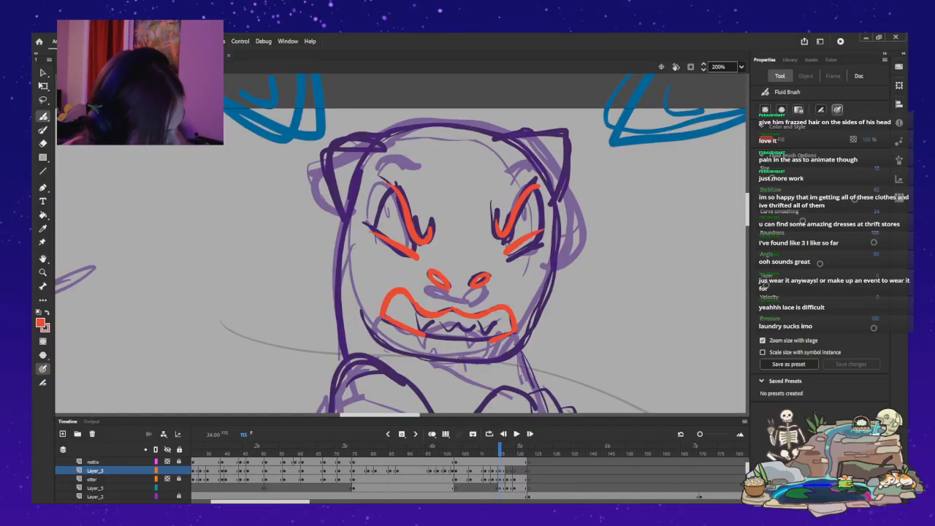
left_click_drag(480, 343, 424, 335)
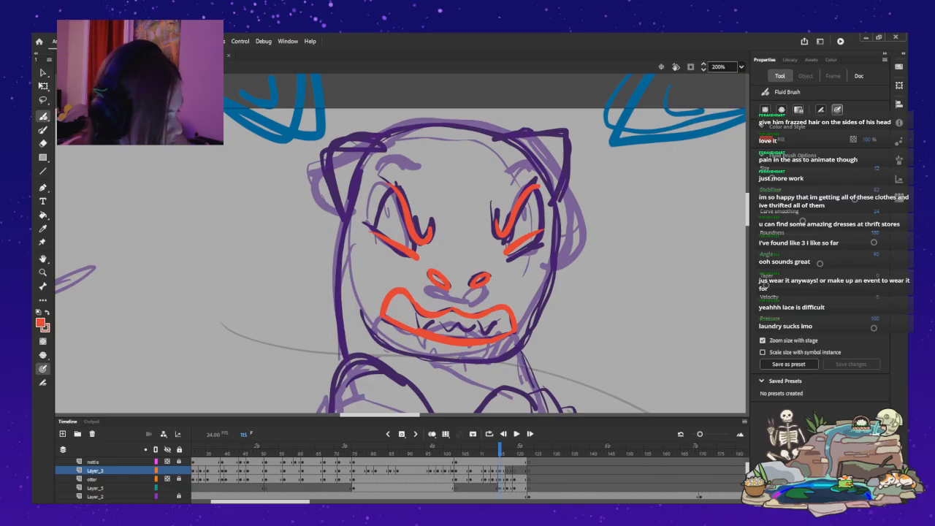
Ink the left ear as a rounded arch from the top of the head down to the side of the face.
mouse_move(343, 353)
left_mouse_down()
mouse_move(335, 264)
mouse_move(366, 157)
mouse_move(399, 131)
mouse_move(442, 125)
left_mouse_up()
key("ctrl+z")
mouse_move(393, 151)
left_mouse_down()
mouse_move(336, 138)
mouse_move(330, 172)
mouse_move(334, 206)
left_mouse_up()
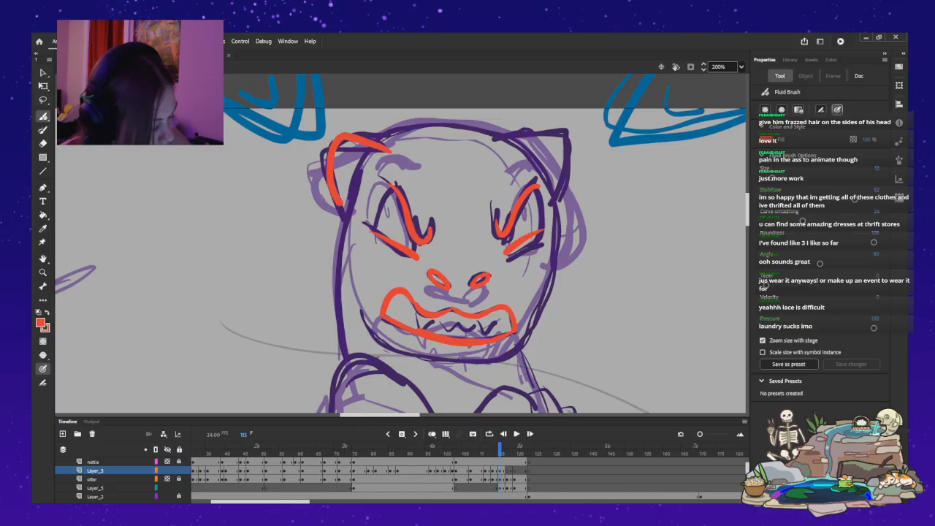
key("ctrl+z")
mouse_move(385, 144)
left_mouse_down()
mouse_move(345, 124)
mouse_move(331, 143)
mouse_move(328, 181)
mouse_move(343, 214)
left_mouse_up()
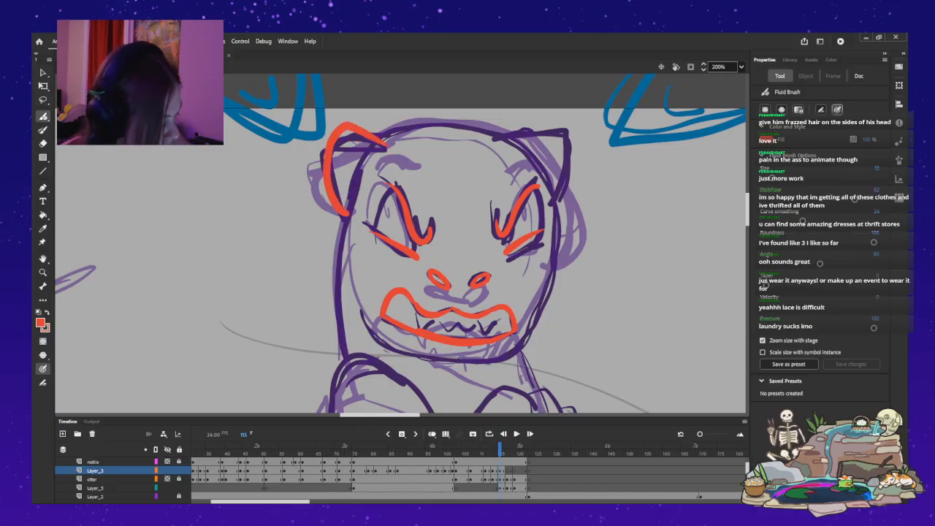
Ink the head contour from the left ear over the crown and down the right side to the jaw.
key("ctrl+z")
left_click_drag(377, 135, 471, 124)
key("ctrl+z")
mouse_move(515, 354)
left_mouse_down()
mouse_move(554, 252)
mouse_move(555, 217)
mouse_move(535, 162)
mouse_move(493, 130)
mouse_move(457, 119)
mouse_move(381, 138)
left_mouse_up()
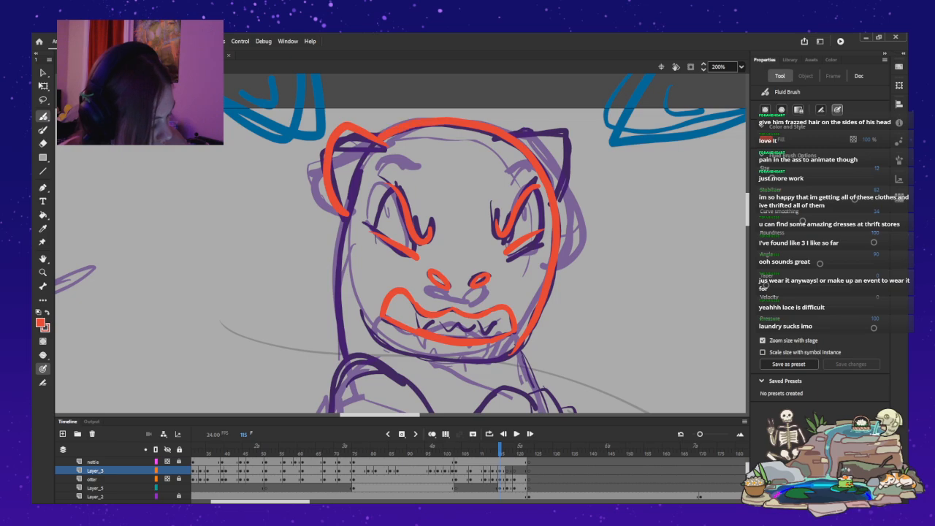
Ink the rounded jaw line below the mouth, from the left cheek across the chin to the right side of the head.
mouse_move(515, 344)
left_mouse_down()
mouse_move(510, 355)
mouse_move(449, 363)
mouse_move(400, 349)
mouse_move(356, 296)
left_mouse_up()
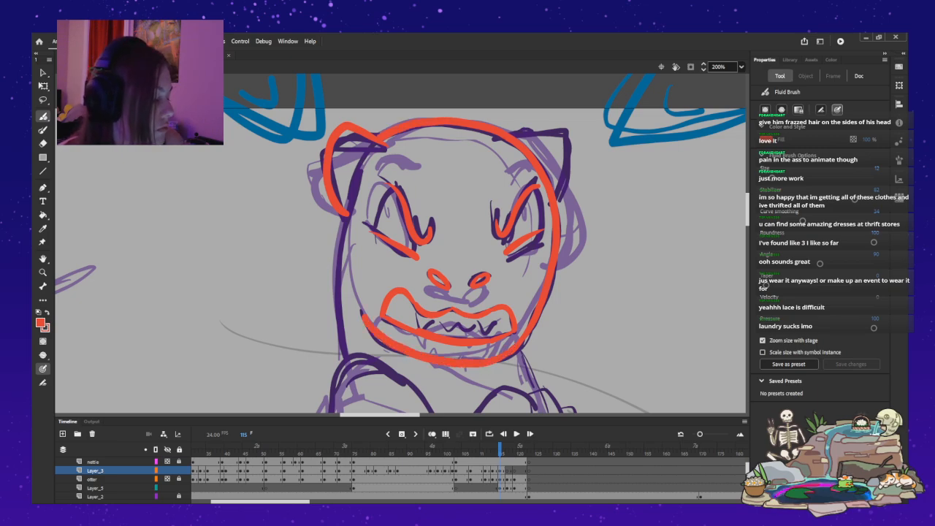
key("ctrl+z")
mouse_move(361, 308)
left_mouse_down()
mouse_move(371, 333)
mouse_move(409, 351)
mouse_move(470, 358)
mouse_move(514, 349)
left_mouse_up()
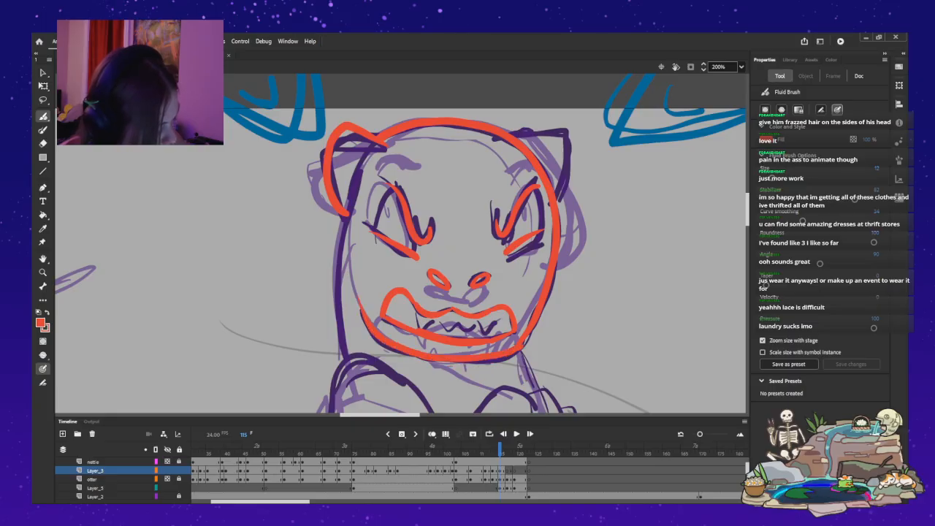
mouse_move(359, 308)
left_mouse_down()
mouse_move(394, 349)
mouse_move(450, 359)
left_mouse_up()
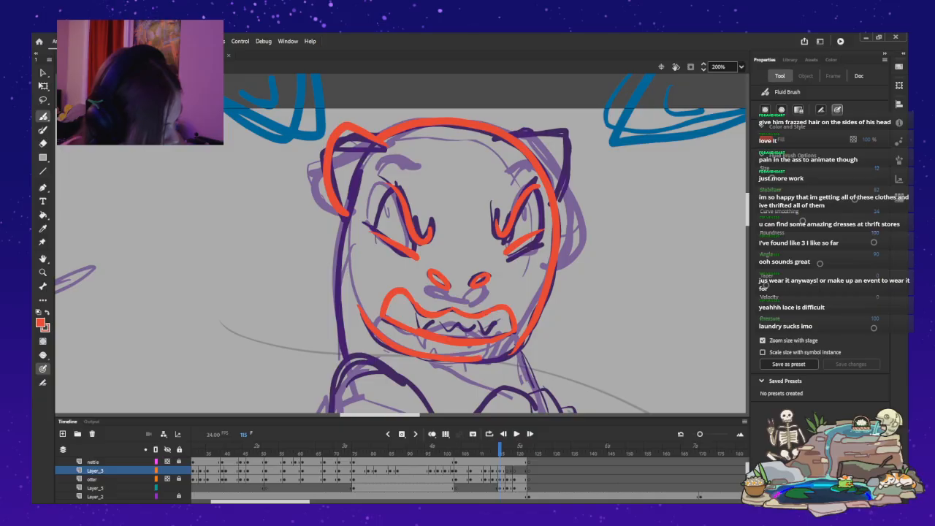
key("ctrl+z")
mouse_move(467, 363)
left_mouse_down()
mouse_move(401, 350)
mouse_move(378, 336)
left_mouse_up()
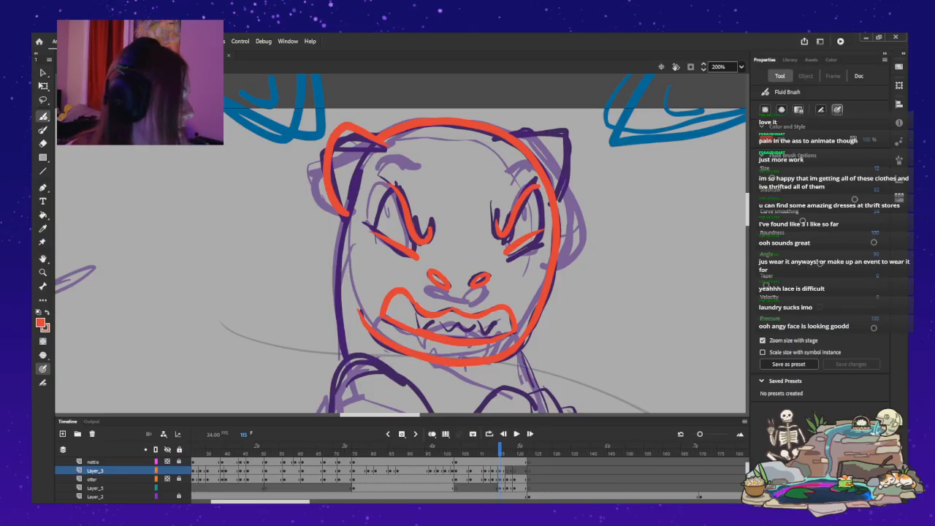
Ink the right ear as a rounded arch joining the top and side of the head contour.
mouse_move(557, 136)
left_mouse_down()
mouse_move(561, 196)
mouse_move(550, 129)
mouse_move(520, 115)
mouse_move(552, 127)
mouse_move(558, 201)
left_mouse_up()
key("ctrl+z")
key("ctrl+z")
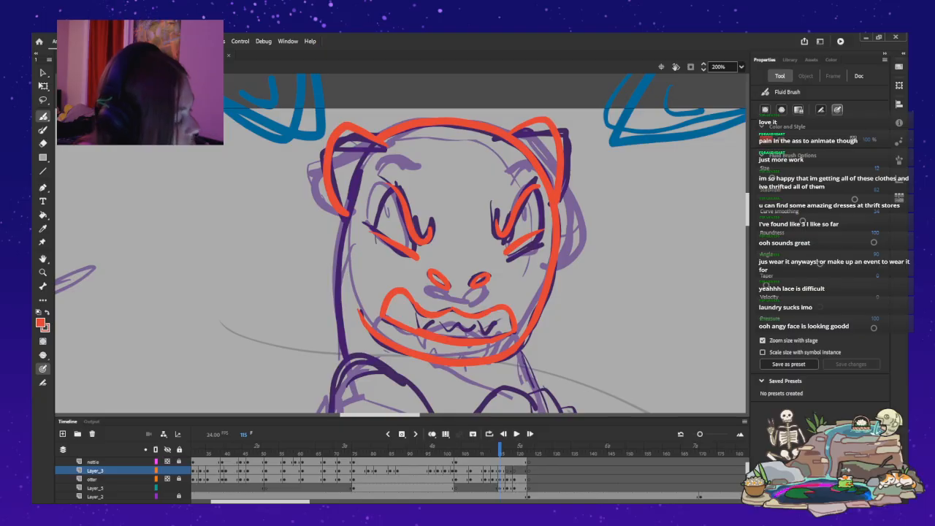
Ink the clenched paw in front of the chest, from the upper wrist line across its three curled fingers.
scroll(400, 243, "down", 5)
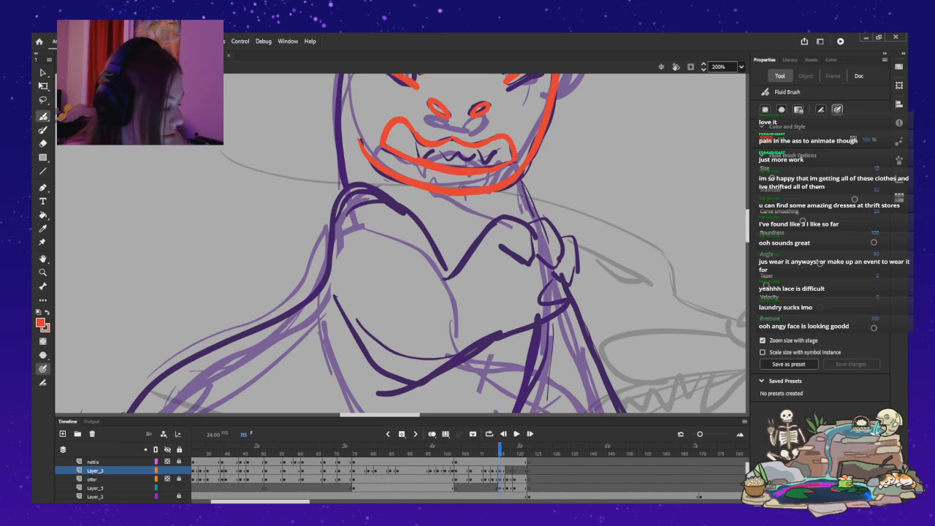
scroll(400, 243, "up", 10)
scroll(400, 244, "down", 15)
scroll(401, 244, "up", 4)
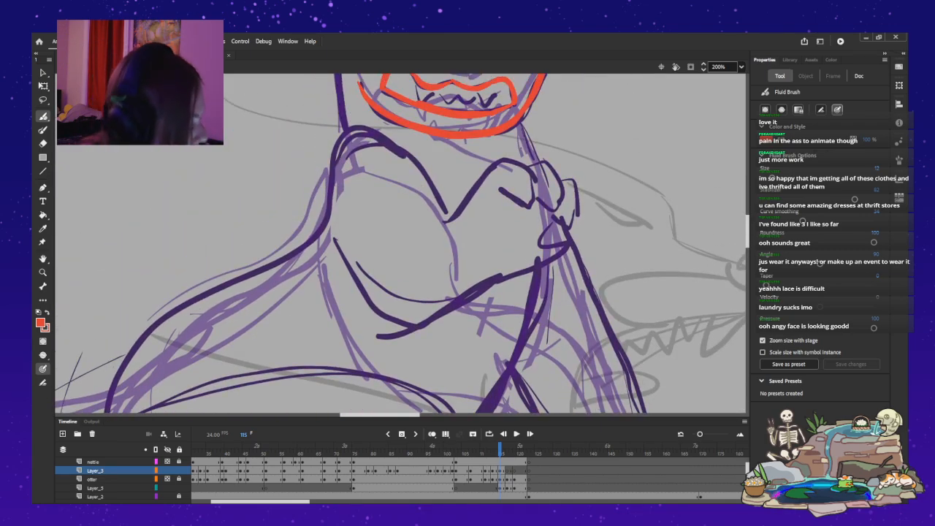
mouse_move(433, 225)
left_mouse_down()
mouse_move(500, 159)
mouse_move(530, 174)
mouse_move(533, 208)
mouse_move(501, 188)
left_mouse_up()
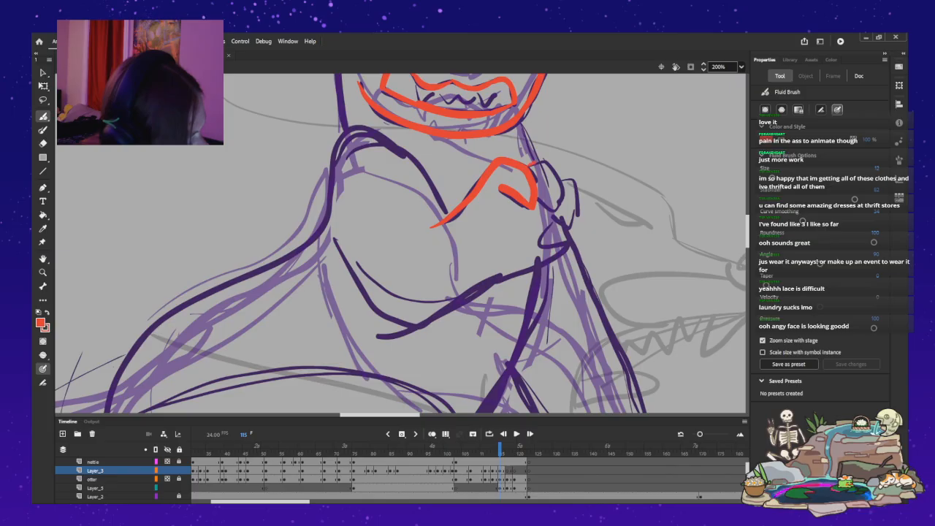
left_click_drag(554, 168, 562, 207)
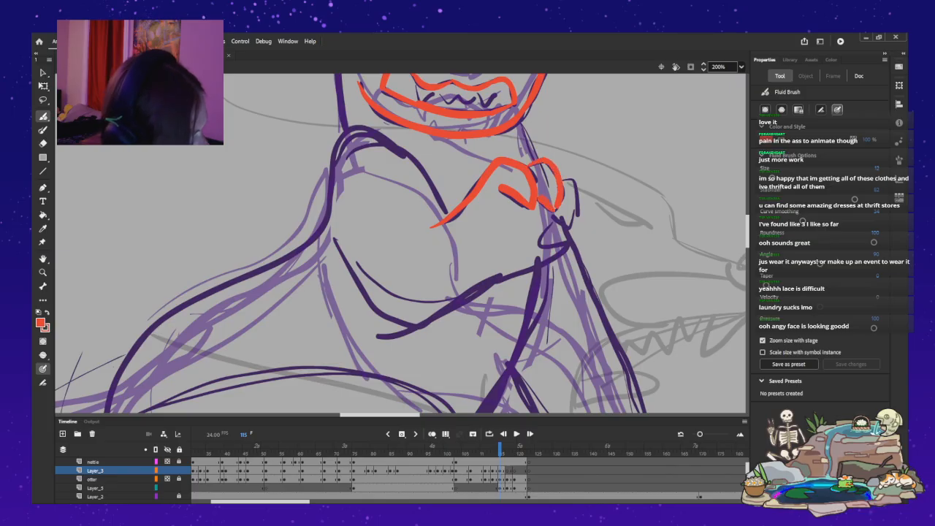
key("ctrl+z")
left_click_drag(531, 159, 550, 164)
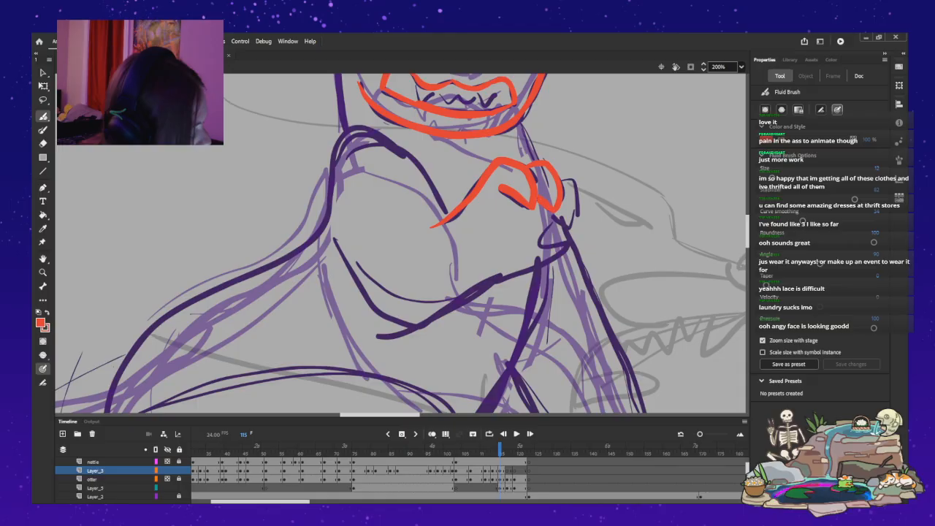
left_click_drag(573, 180, 579, 212)
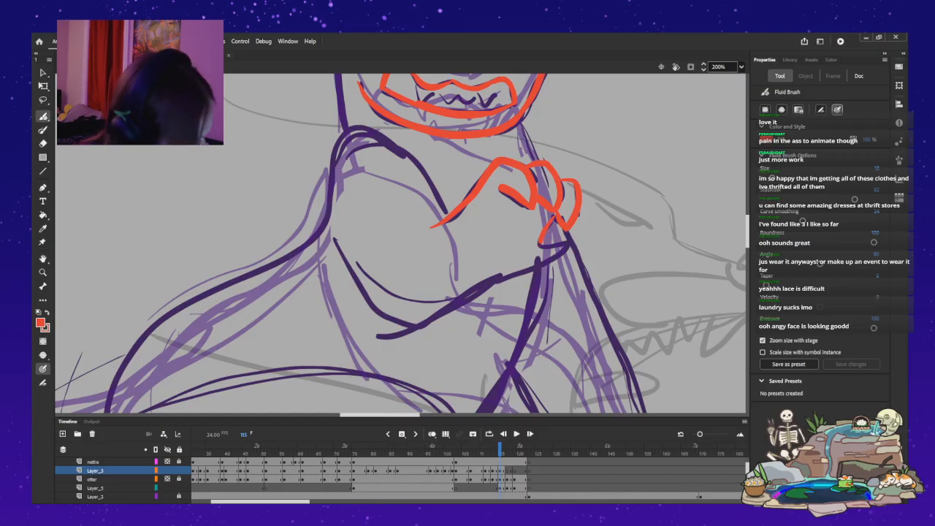
Ink the short flat fold beneath the curled fingers and the paw's underside curving back to the wrist.
left_click_drag(494, 278, 574, 235)
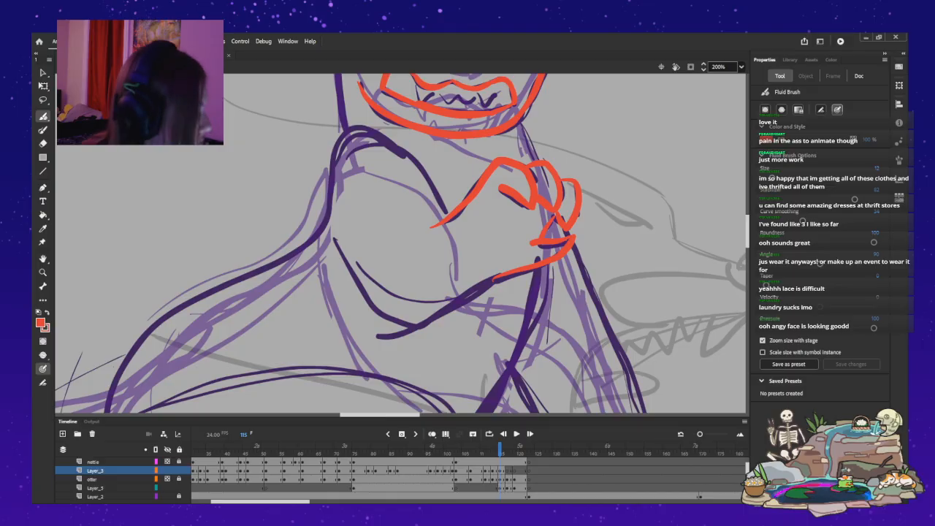
left_click_drag(548, 235, 579, 233)
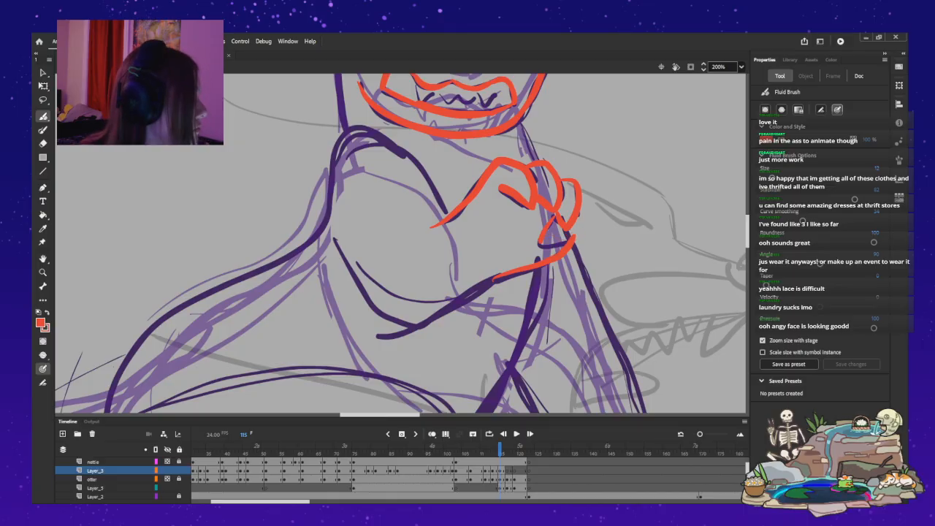
key("ctrl+z")
key("ctrl+z")
mouse_move(544, 238)
left_mouse_down()
mouse_move(576, 240)
mouse_move(543, 265)
mouse_move(481, 286)
left_mouse_up()
key("ctrl+z")
key("ctrl+z")
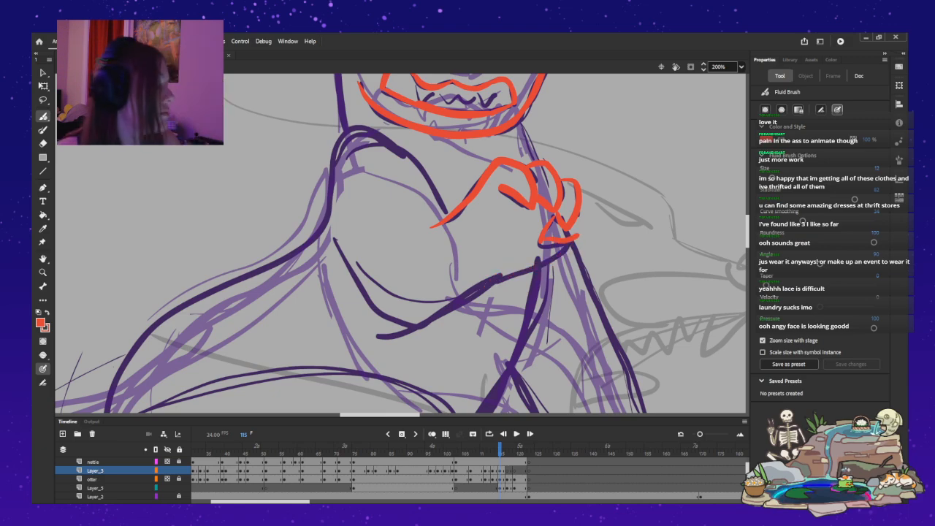
key("ctrl+z")
mouse_move(564, 239)
left_mouse_down()
mouse_move(577, 233)
mouse_move(541, 268)
mouse_move(489, 283)
left_mouse_up()
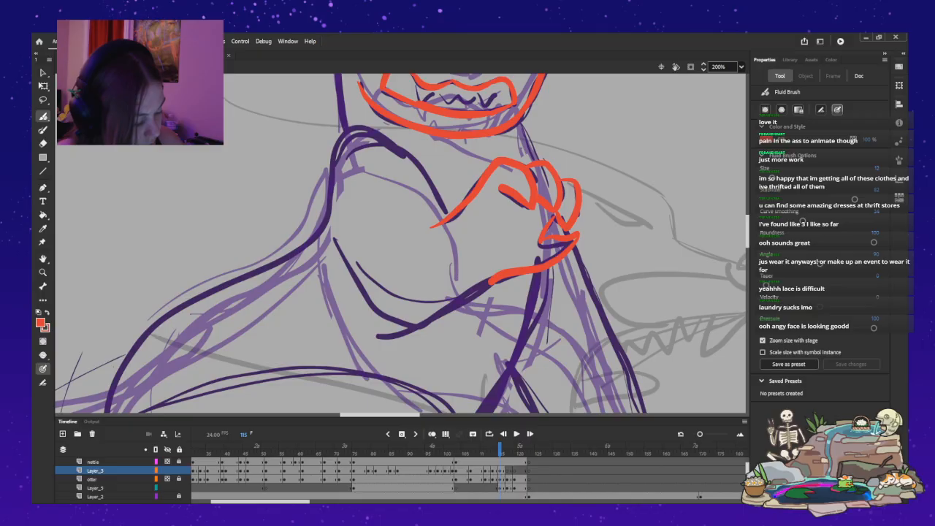
key("ctrl+z")
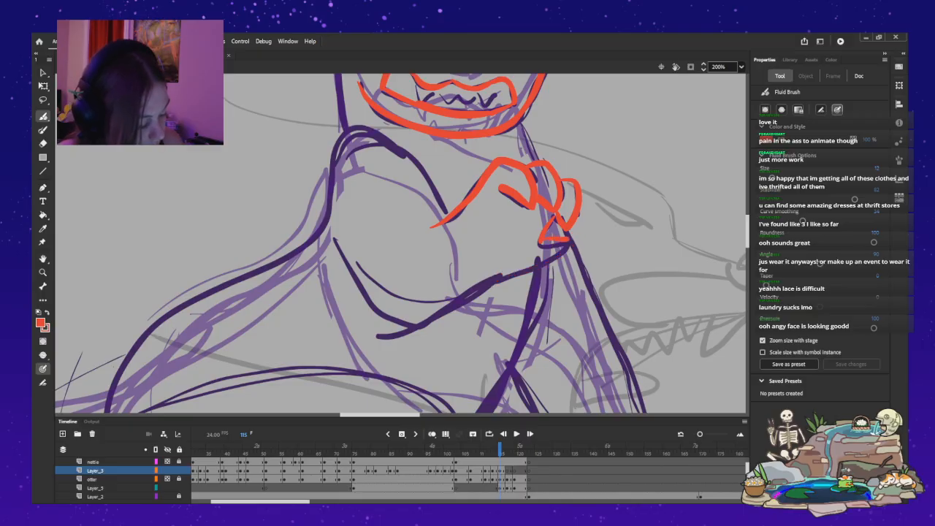
left_click_drag(566, 251, 488, 280)
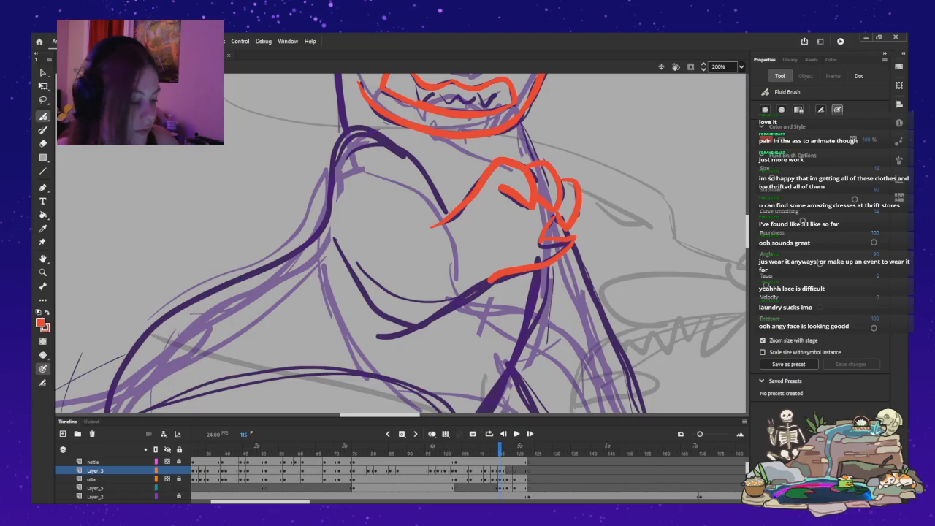
Ink the bent arm, arching over the shoulder to the wrist and running along the forearm's lower edge around the elbow.
mouse_move(442, 209)
left_mouse_down()
mouse_move(404, 153)
mouse_move(369, 131)
mouse_move(341, 137)
mouse_move(323, 232)
mouse_move(350, 274)
mouse_move(420, 322)
mouse_move(491, 279)
mouse_move(420, 323)
left_mouse_up()
key("ctrl+z")
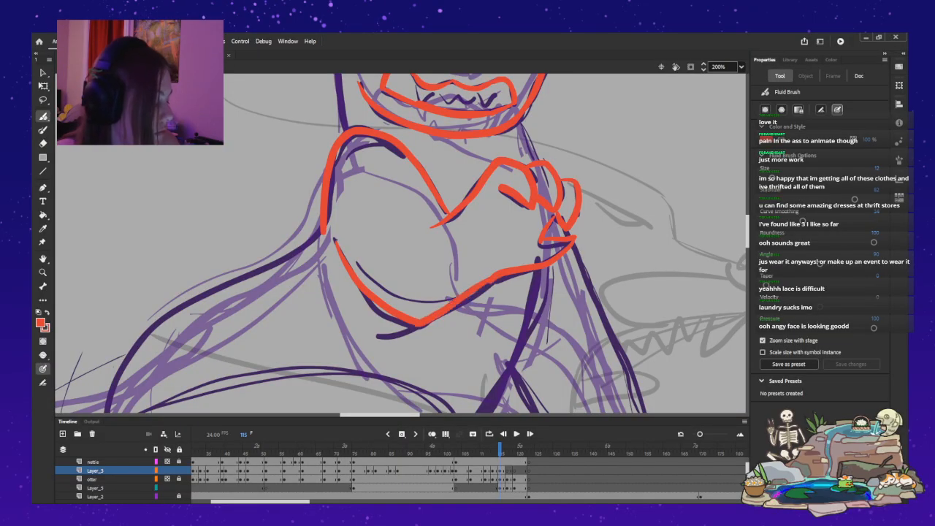
key("ctrl+z")
left_click_drag(489, 281, 421, 323)
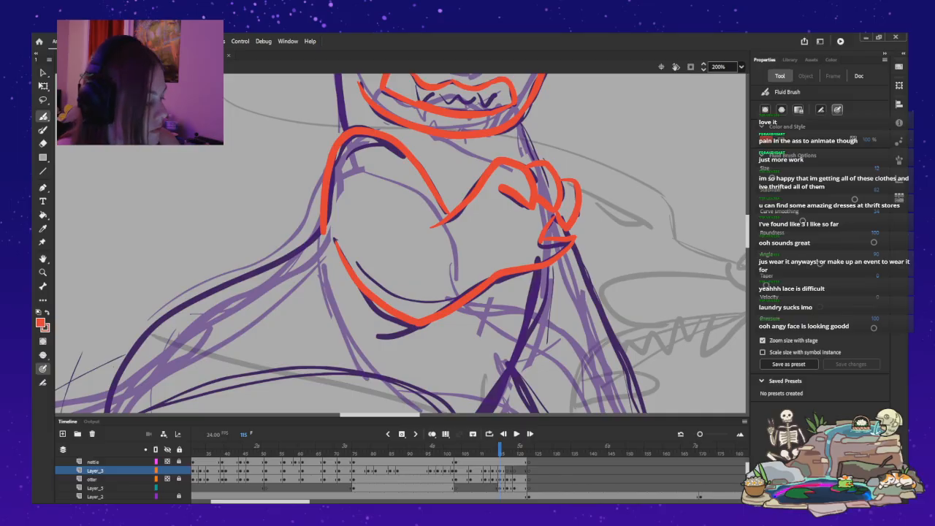
Ink the left side of the head from the ear down to the shoulder, and the short neck line from the jaw to the paw.
scroll(400, 243, "up", 9)
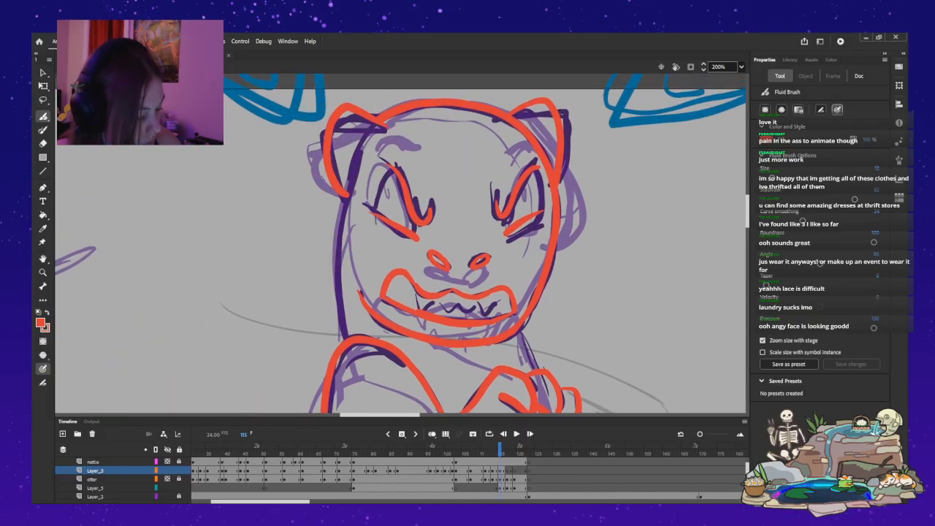
left_click_drag(341, 199, 344, 339)
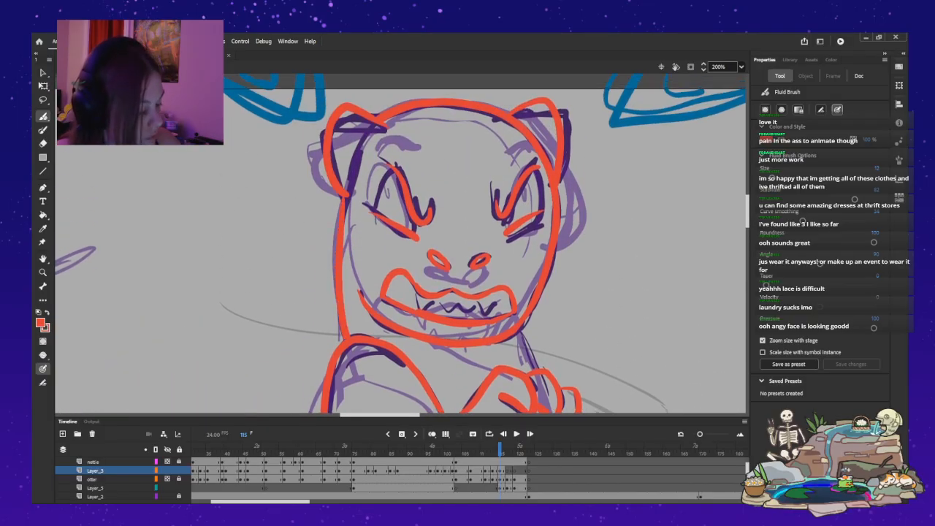
key("ctrl+z")
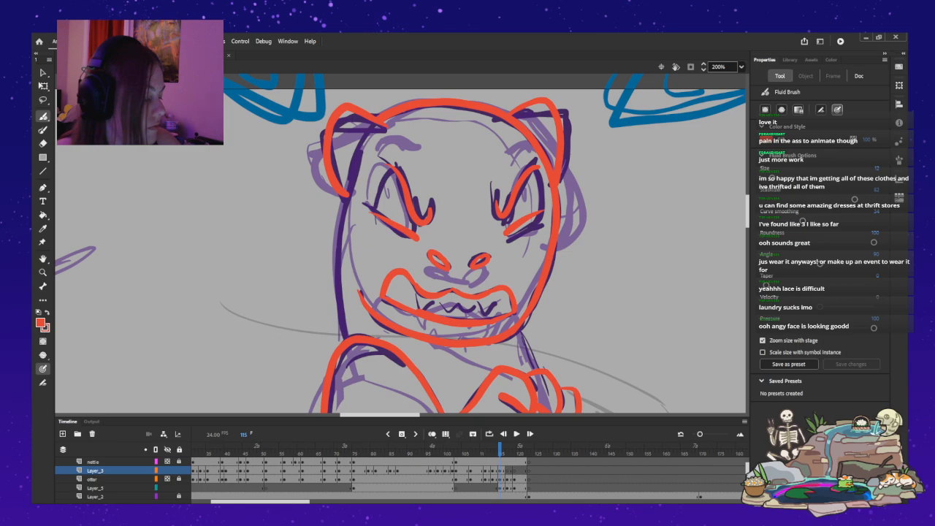
left_click_drag(335, 215, 340, 315)
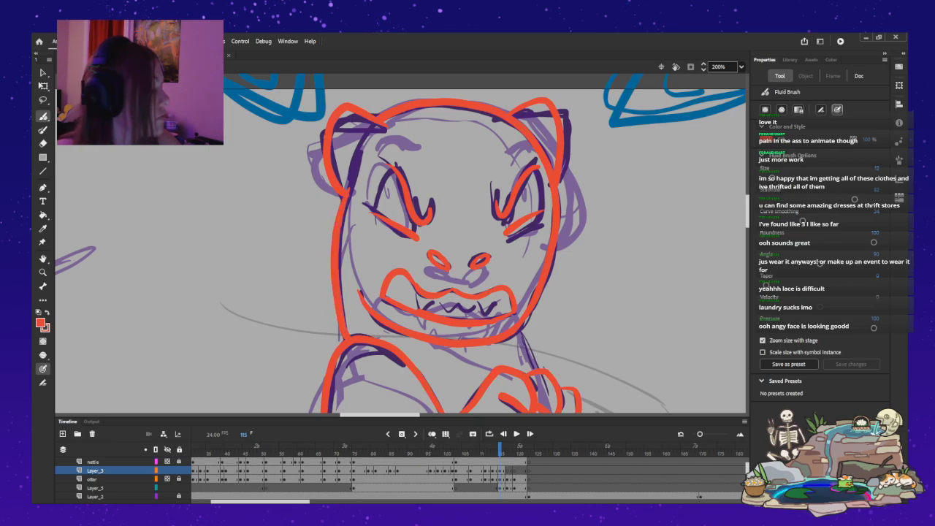
key("ctrl+z")
mouse_move(345, 199)
left_mouse_down()
mouse_move(338, 289)
mouse_move(346, 329)
left_mouse_up()
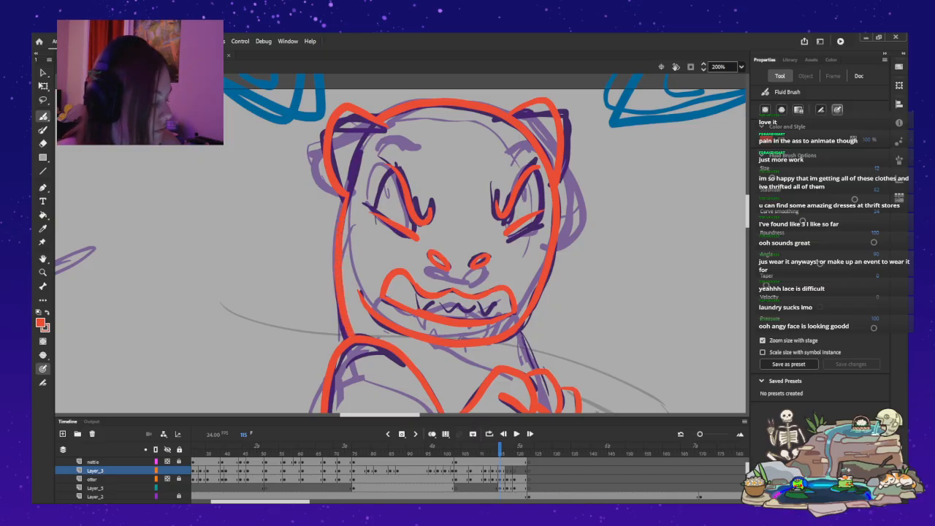
key("ctrl+z")
left_click_drag(345, 200, 337, 317)
left_click_drag(521, 329, 537, 361)
key("ctrl+z")
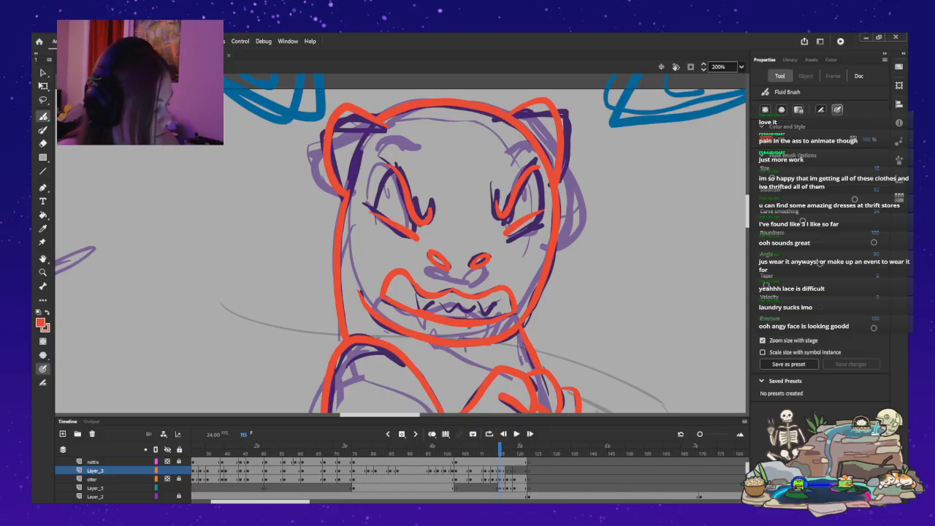
scroll(400, 243, "down", 5)
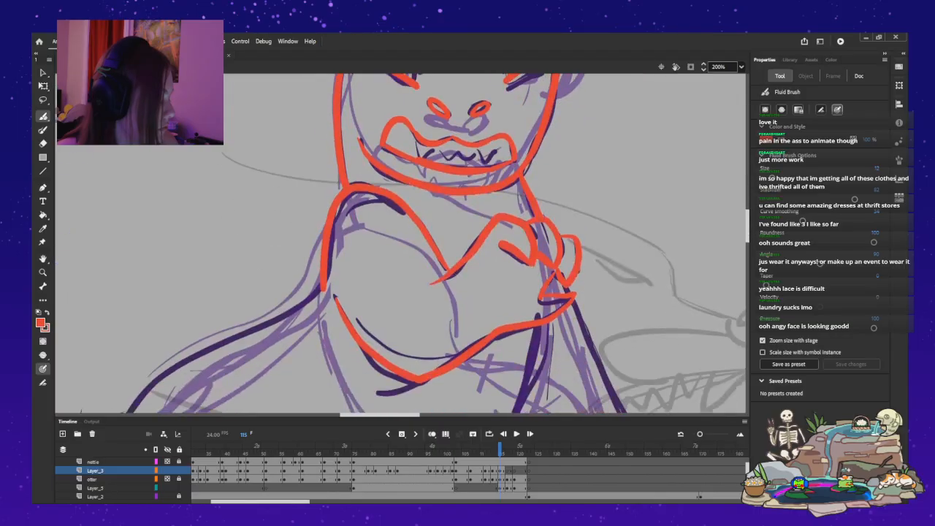
scroll(400, 243, "down", 4)
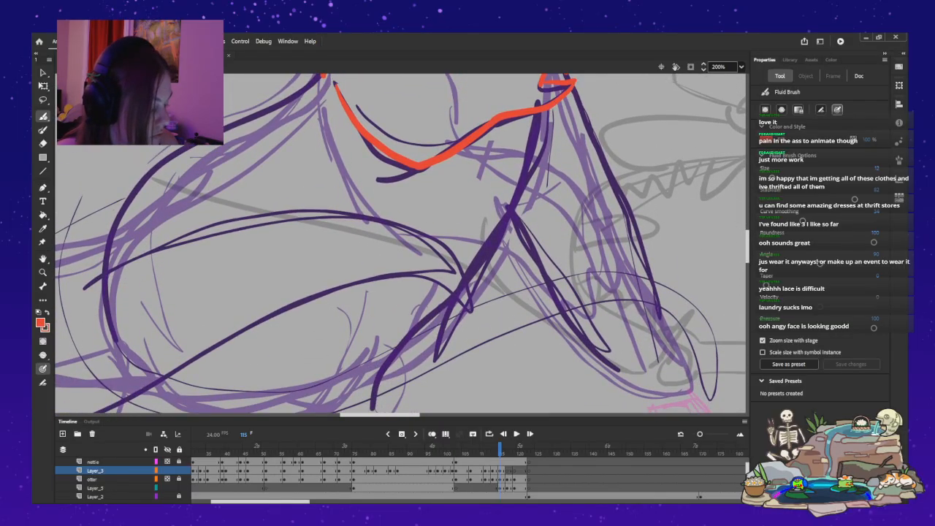
scroll(400, 243, "up", 2)
mouse_move(541, 135)
left_mouse_down()
mouse_move(536, 187)
mouse_move(481, 297)
mouse_move(376, 410)
left_mouse_up()
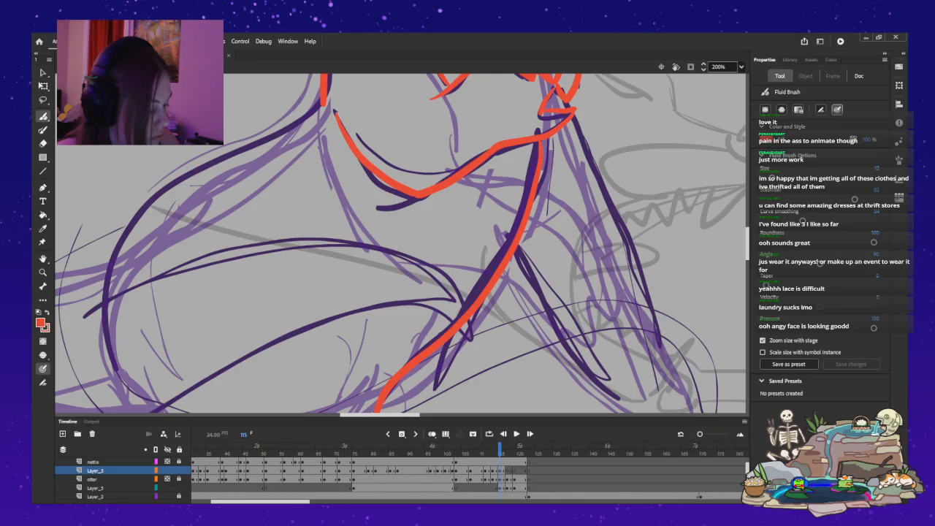
key("ctrl+z")
left_click_drag(542, 138, 537, 162)
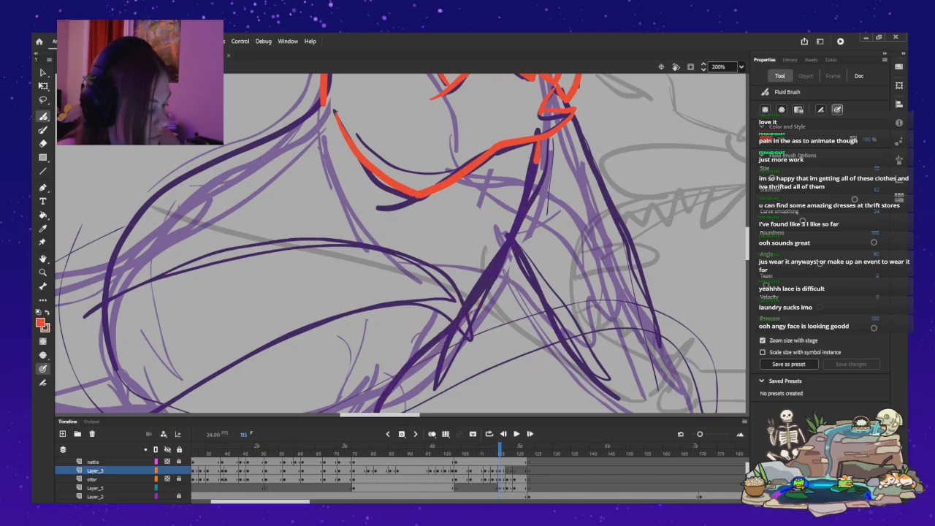
key("ctrl+z")
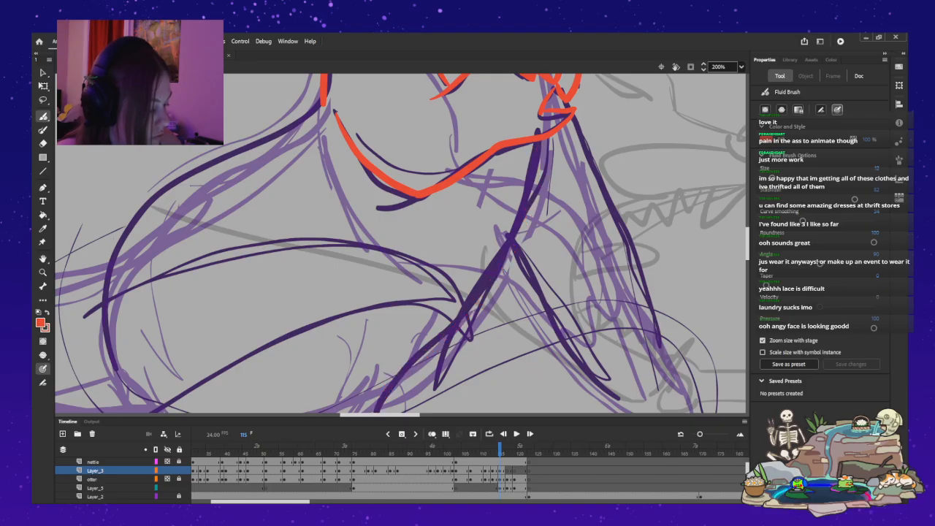
left_click_drag(541, 141, 378, 412)
key("ctrl+z")
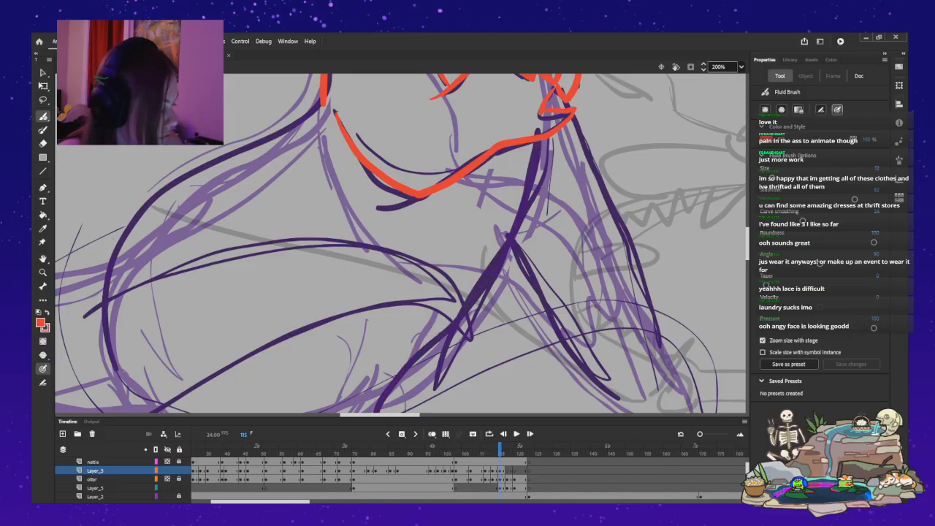
Ink the belly line from beneath the clenched paw down to the thigh, and the back's curve from the shoulder to the hip.
key("ctrl+minus")
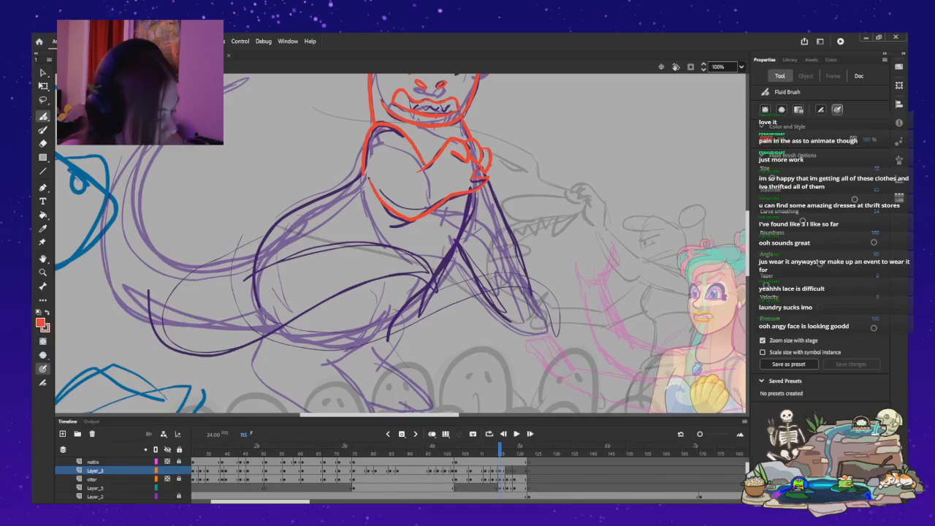
mouse_move(388, 330)
left_mouse_down()
mouse_move(460, 232)
mouse_move(470, 191)
left_mouse_up()
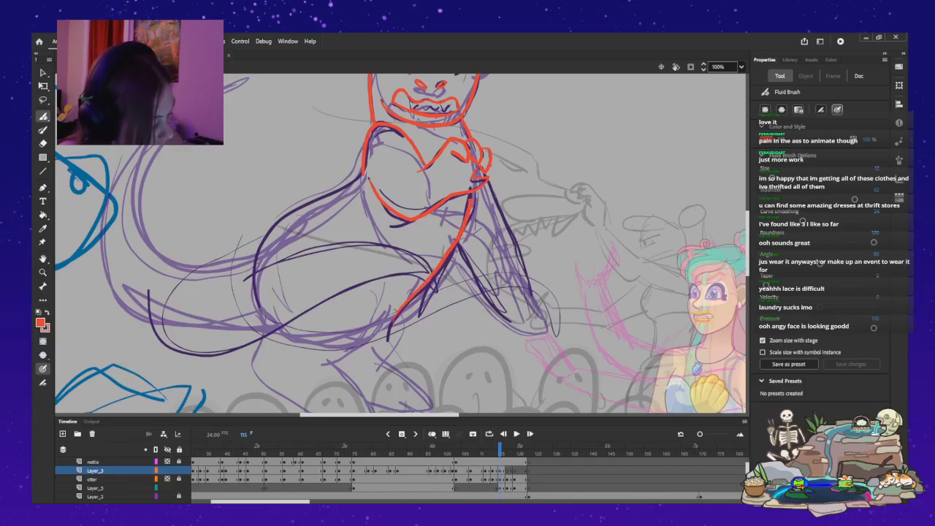
key("ctrl+z")
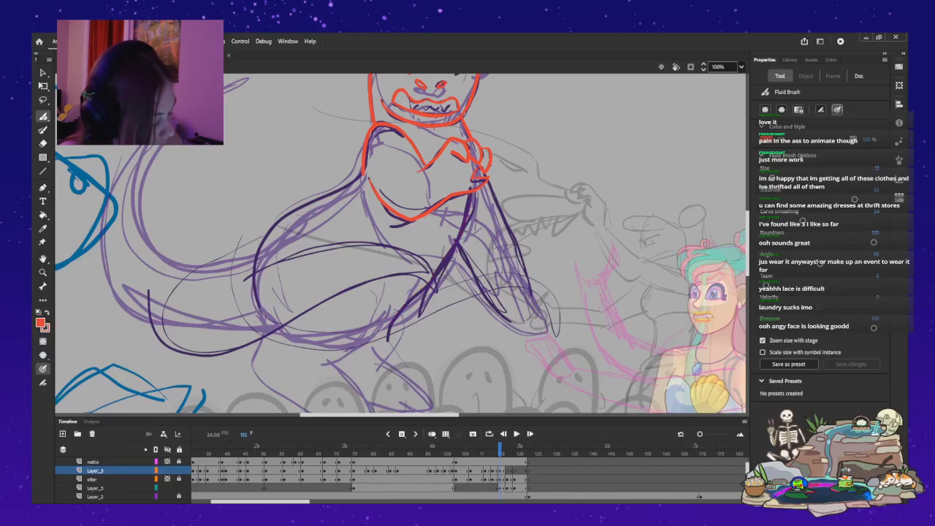
mouse_move(404, 306)
left_mouse_down()
mouse_move(444, 260)
mouse_move(469, 203)
left_mouse_up()
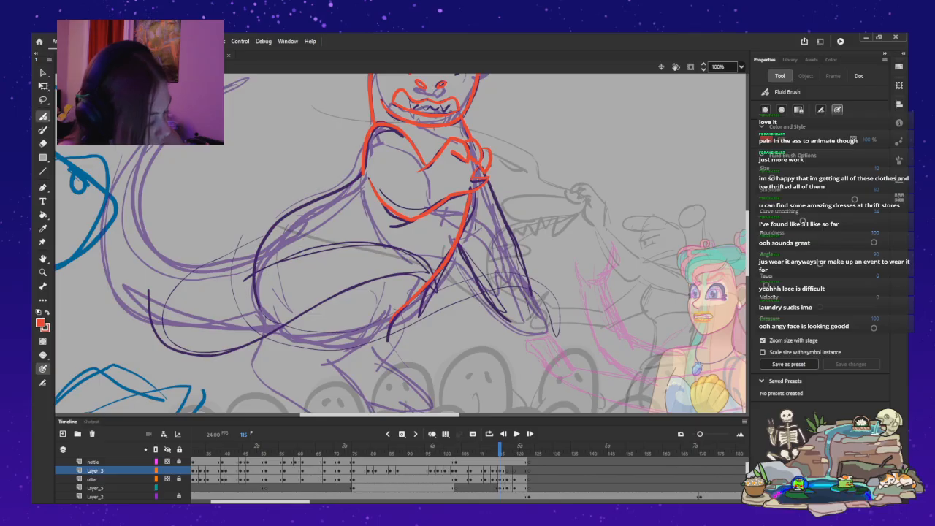
mouse_move(358, 176)
left_mouse_down()
mouse_move(279, 221)
mouse_move(248, 278)
left_mouse_up()
Ink the rounded thigh with its inner fold, and both edges of the straight arm reaching down in front of the torso.
mouse_move(255, 238)
left_mouse_down()
mouse_move(163, 296)
mouse_move(215, 358)
mouse_move(371, 298)
mouse_move(337, 262)
mouse_move(215, 288)
left_mouse_up()
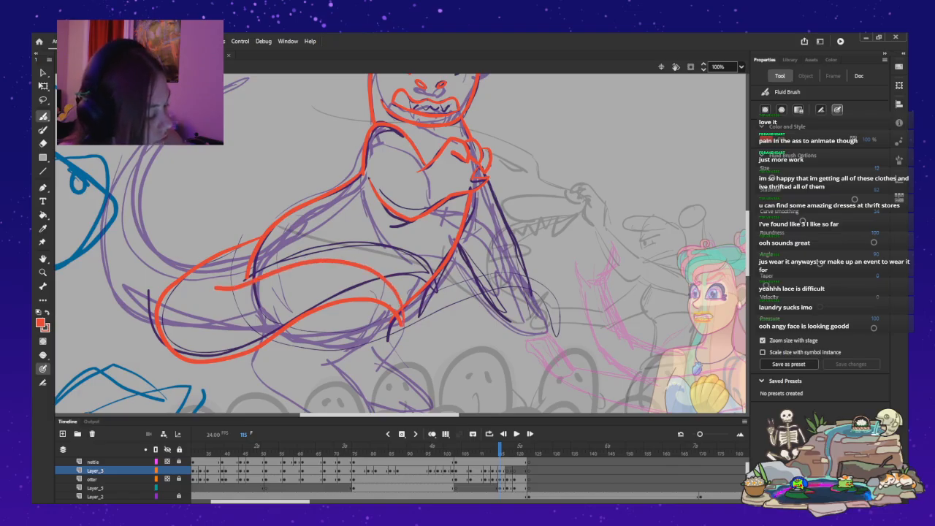
left_click_drag(489, 180, 535, 294)
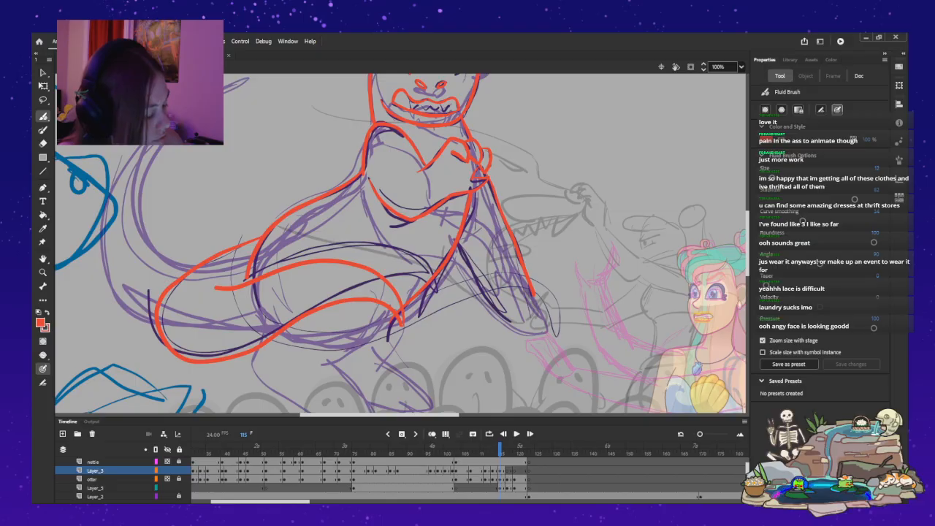
left_click_drag(479, 280, 511, 318)
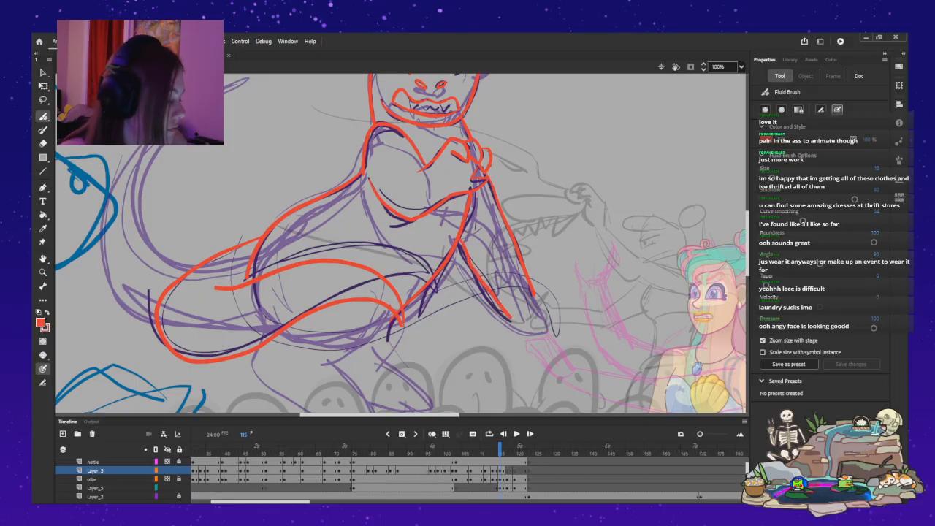
Step through frames 115 to 121 to compare the inked pose with the rough poses that follow it.
scroll(401, 244, "up", 3)
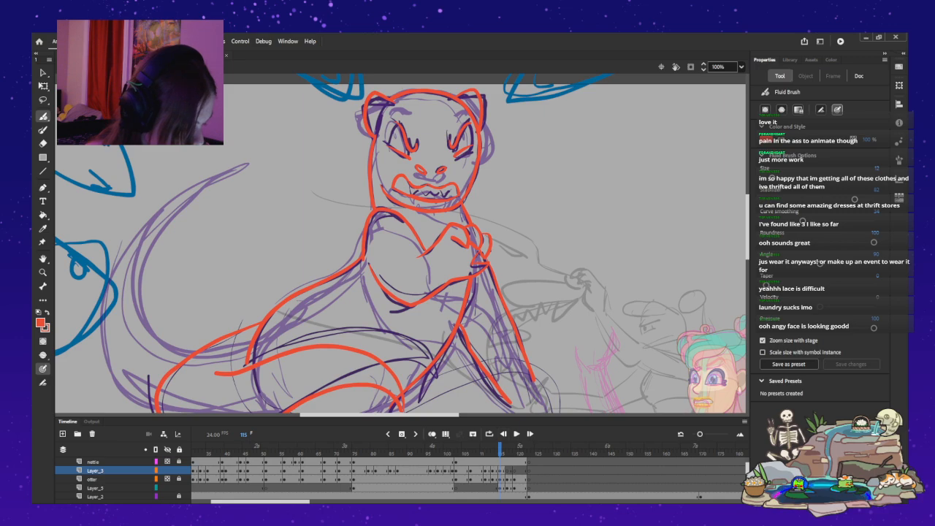
key("comma")
key("period")
key("period")
key("period")
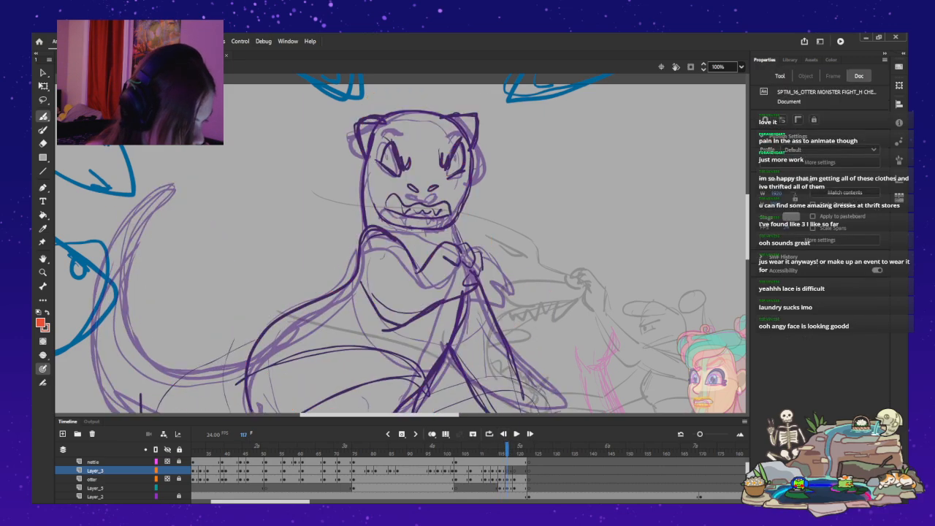
key("period")
key("period")
key("period")
key("period")
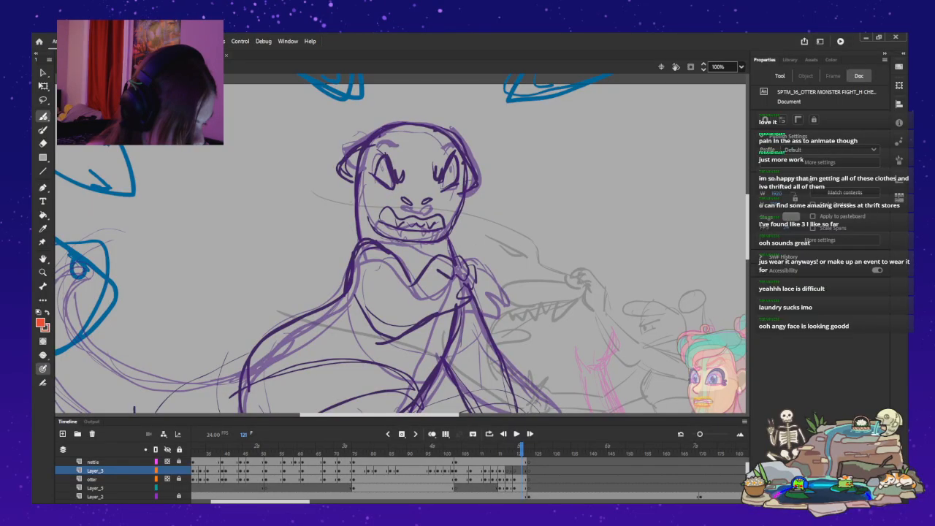
key("comma")
key("comma")
key("comma")
key("comma")
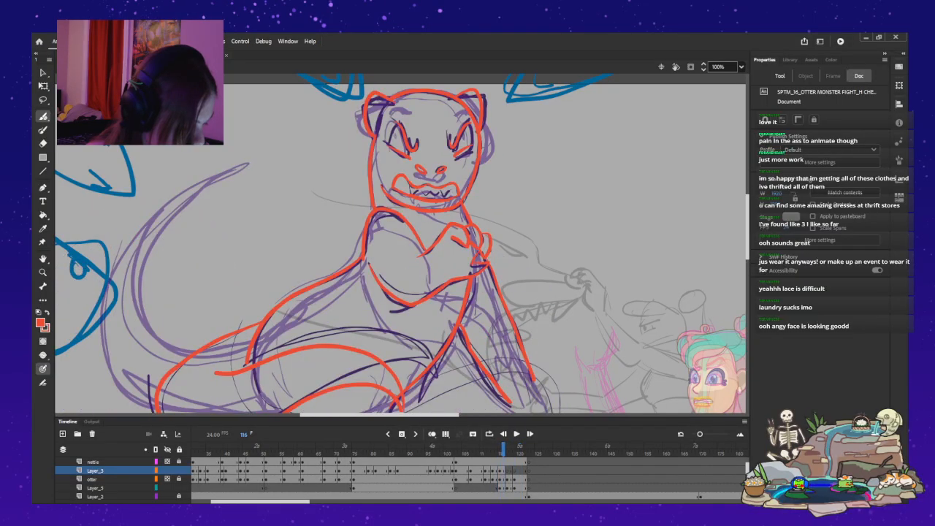
key("comma")
key("period")
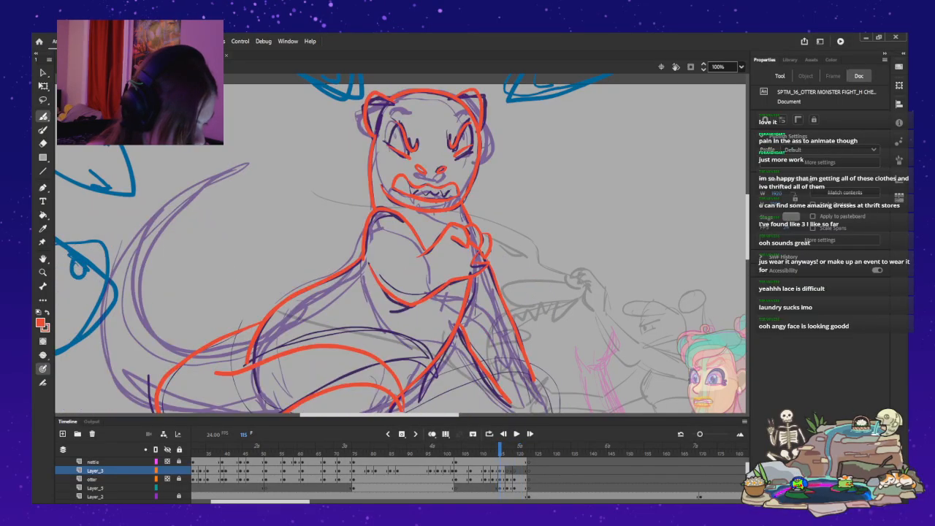
key("comma")
key("period")
Undo the thigh lines and the straight arm's lines on frame 115.
scroll(400, 243, "down", 3)
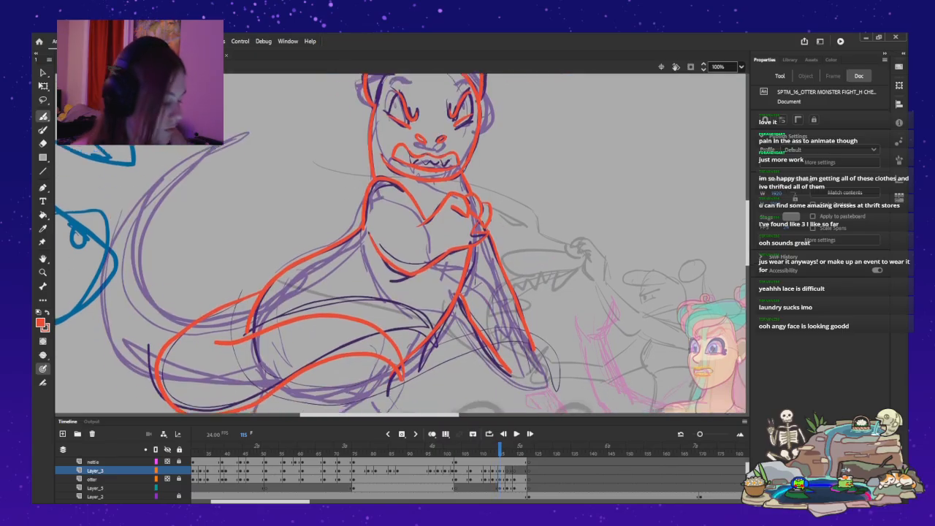
key("ctrl+z")
key("ctrl+z")
key("ctrl+z")
key("ctrl+z")
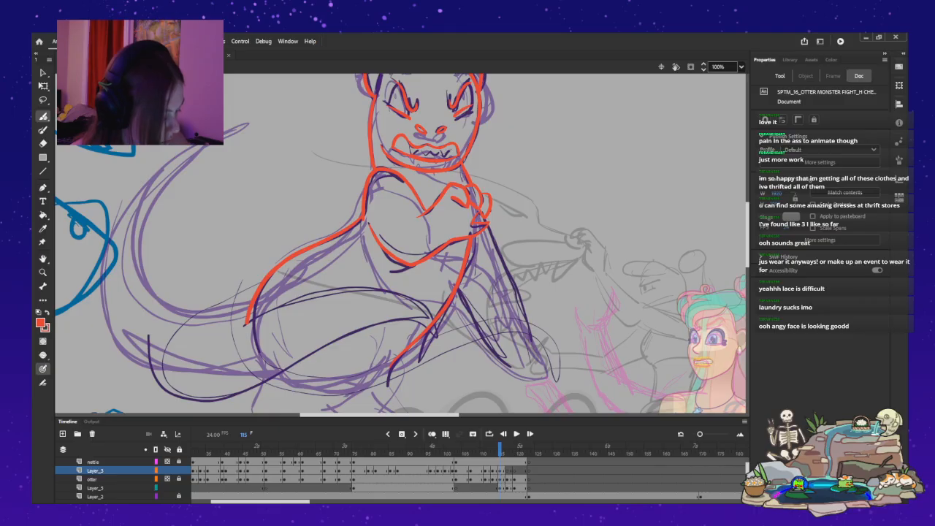
key("ctrl+z")
Ink the outer and inner edges of the straight arm reaching down in front of the torso on frame 115.
left_click_drag(505, 274, 536, 336)
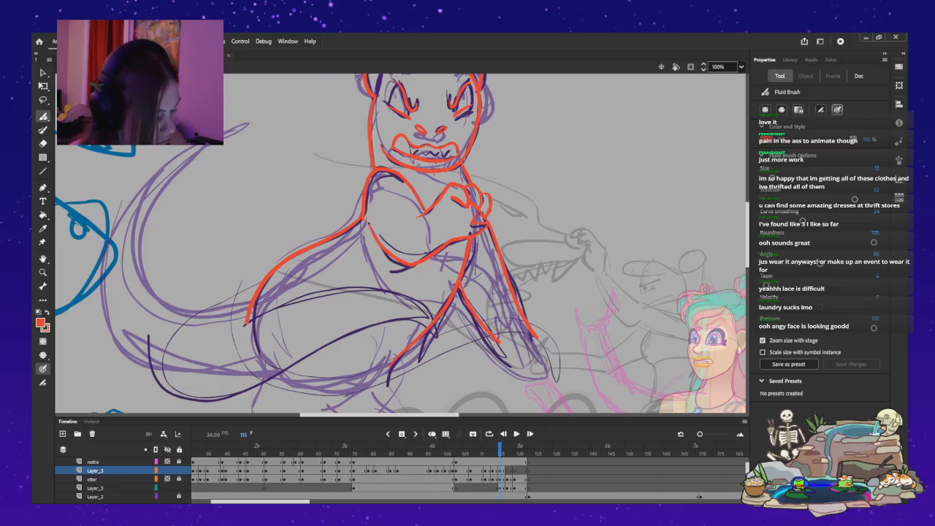
left_click_drag(500, 342, 520, 358)
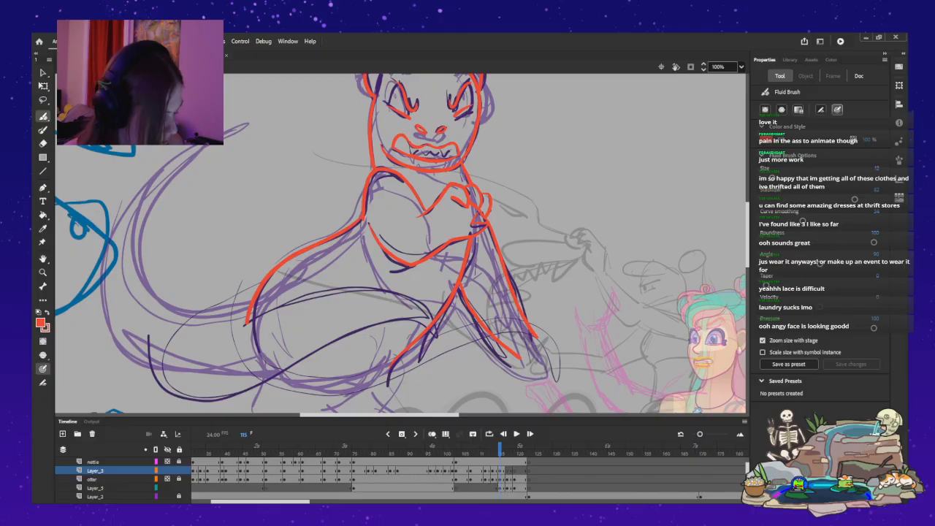
Go to frame 117 and ink the wavy upper lip of the snarling mouth from corner to corner.
key("period")
key("period")
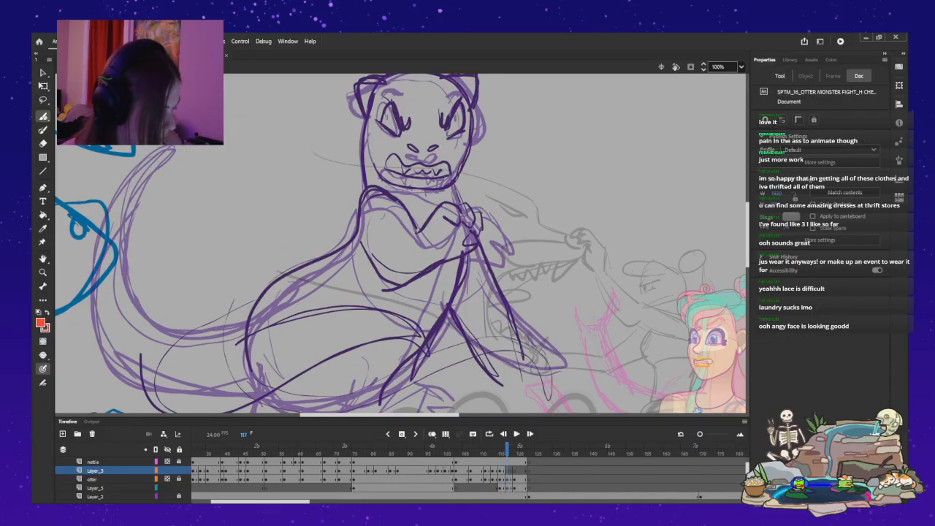
scroll(401, 243, "up", 3)
key("period")
key("period")
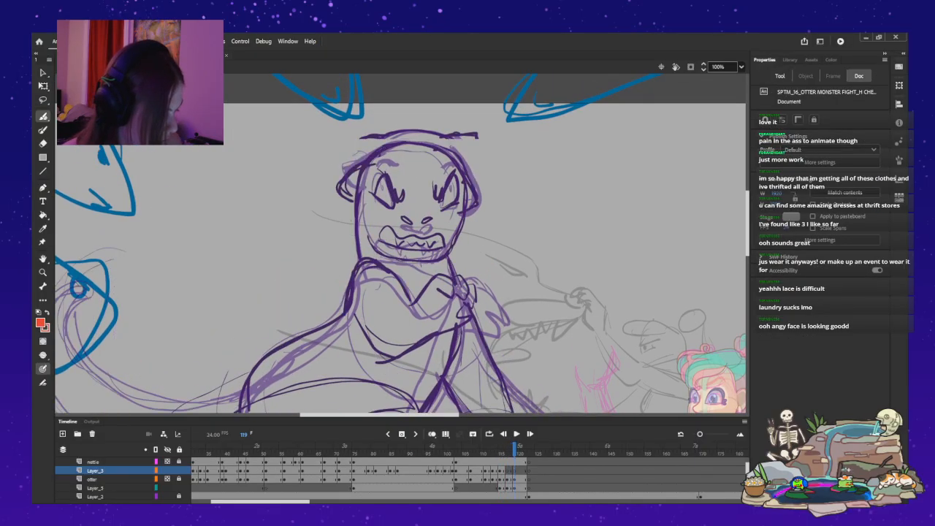
key("comma")
key("comma")
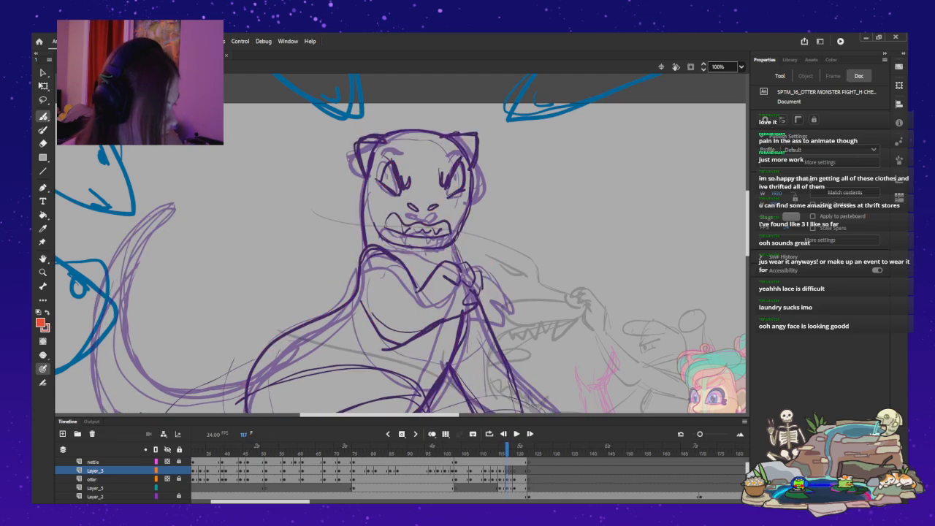
key("ctrl+equal")
scroll(400, 243, "up", 5)
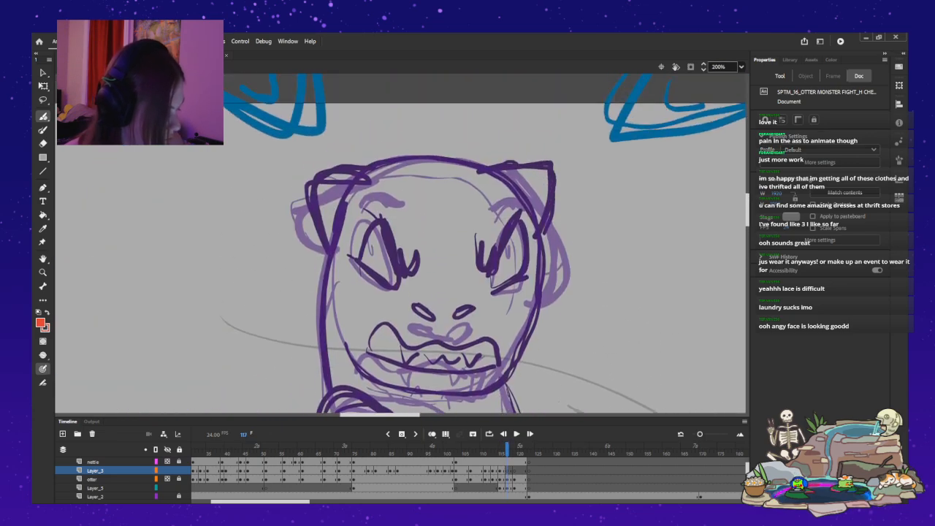
mouse_move(439, 340)
left_mouse_down()
mouse_move(414, 348)
mouse_move(398, 334)
mouse_move(460, 347)
mouse_move(482, 339)
mouse_move(499, 362)
left_mouse_up()
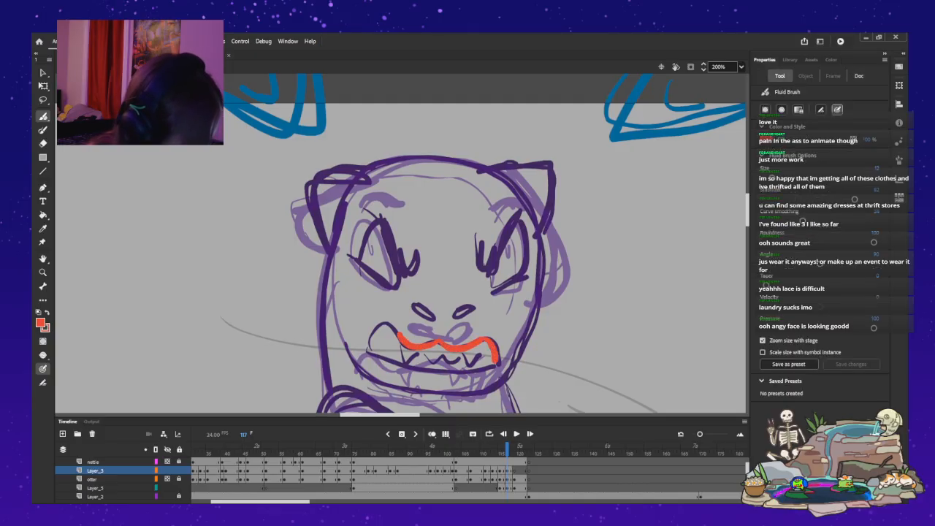
left_click_drag(398, 334, 380, 325)
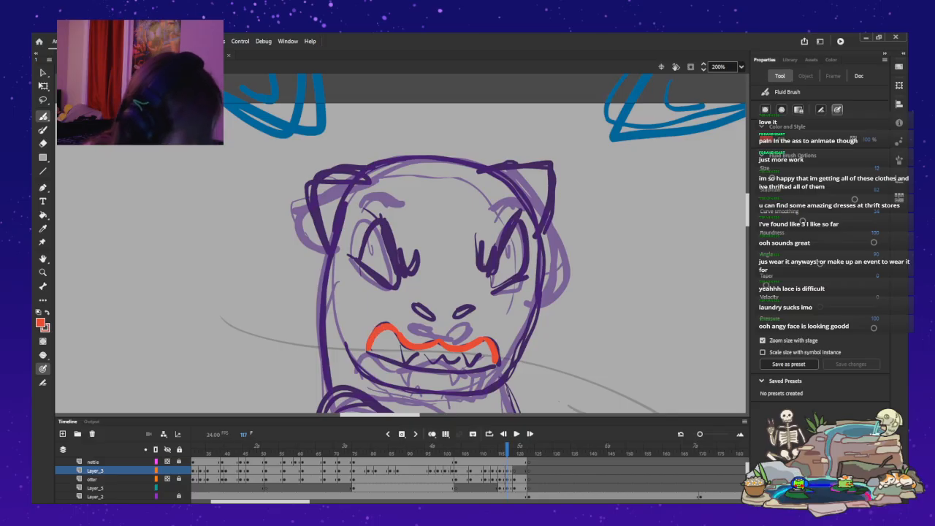
Ink the angry slanted brow and lower lid of each eye, and the two oval nostrils.
left_click_drag(373, 221, 411, 276)
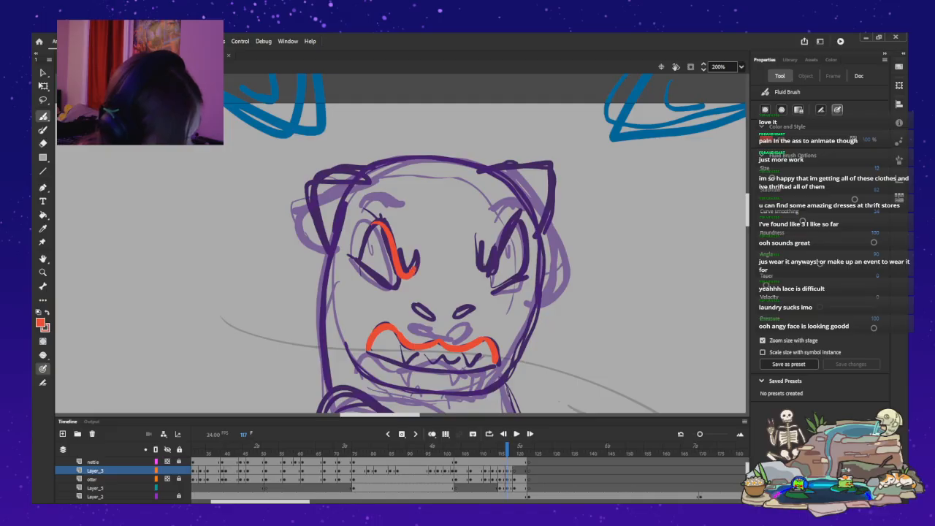
left_click_drag(483, 273, 521, 220)
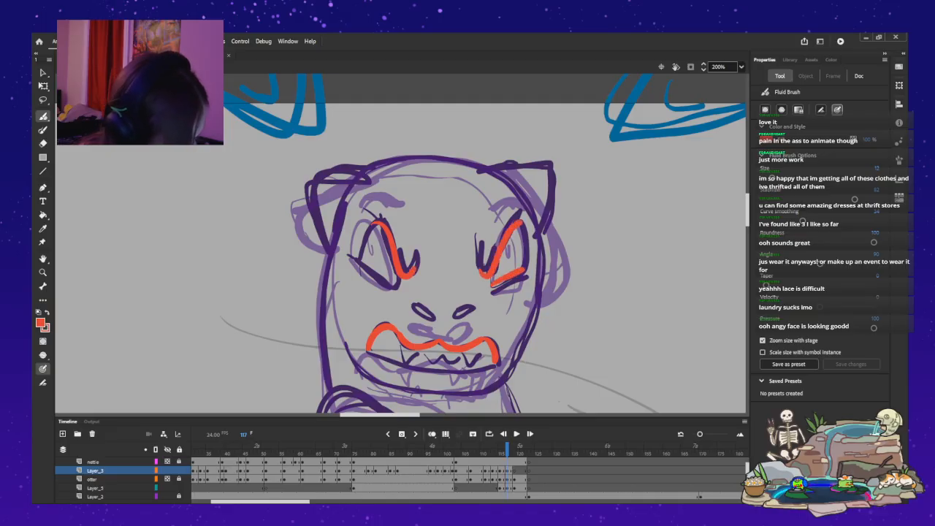
left_click_drag(351, 257, 399, 286)
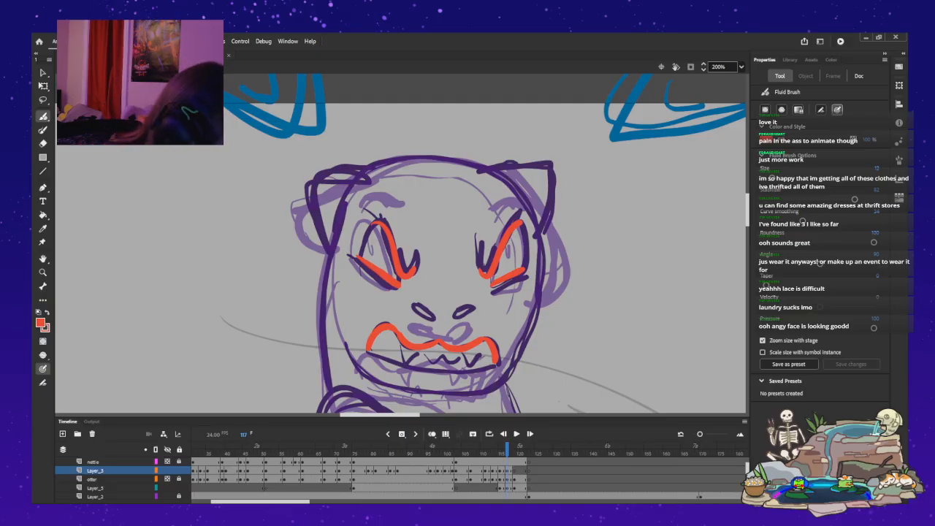
mouse_move(423, 302)
left_mouse_down()
mouse_move(411, 308)
mouse_move(432, 321)
left_mouse_up()
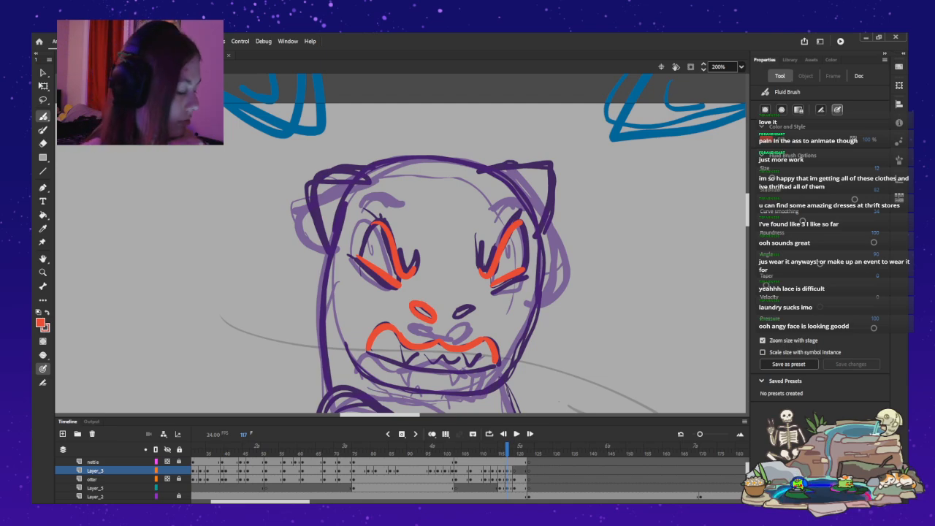
left_click_drag(470, 307, 456, 316)
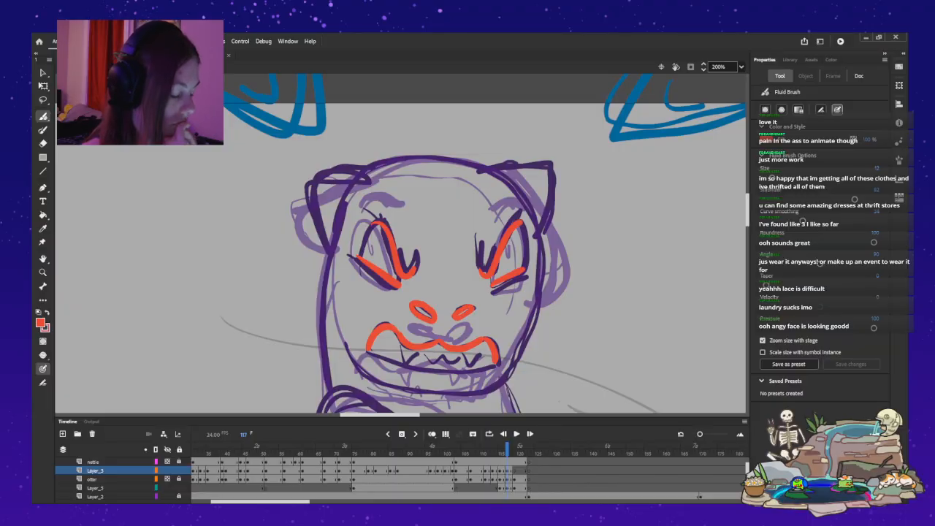
Ink the mouth's lower edge between both corners to close the snarling mouth shape.
scroll(400, 244, "down", 5)
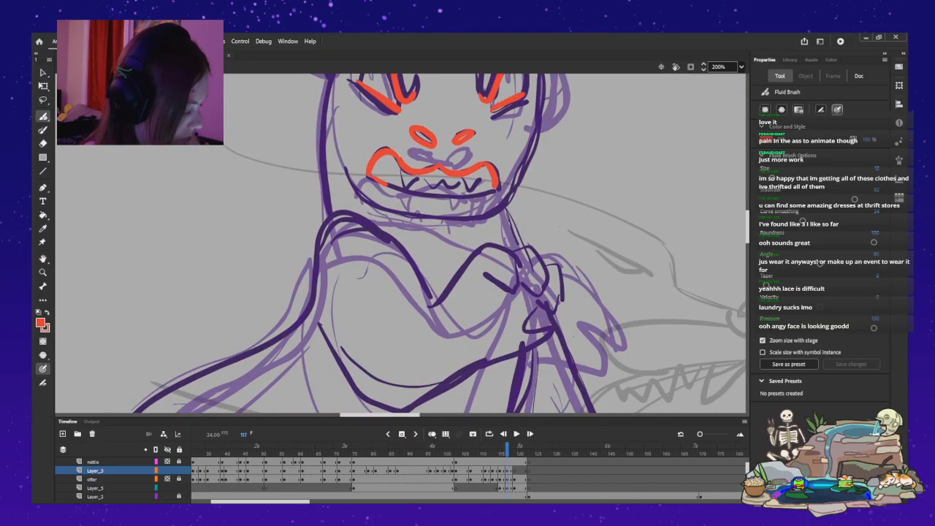
left_click_drag(419, 193, 429, 194)
left_click_drag(495, 188, 479, 194)
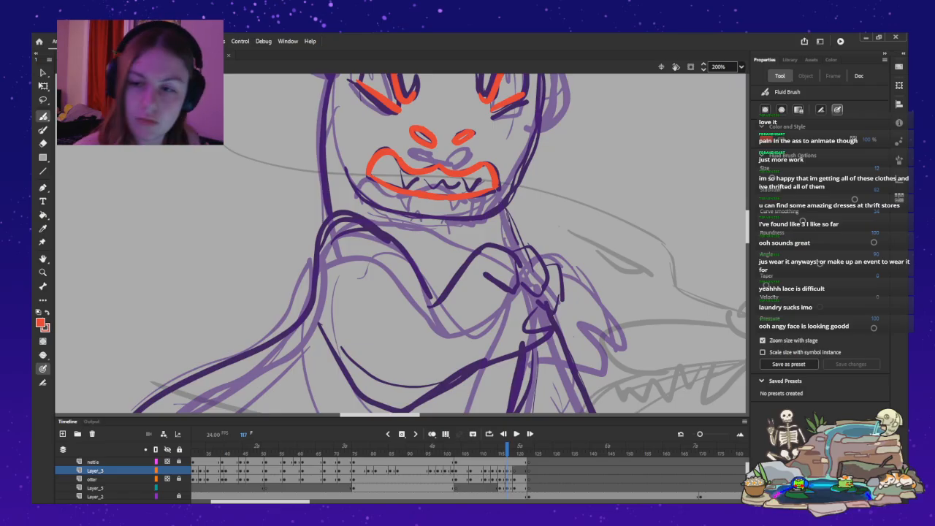
Undo the mouth's lower edge and ink it again as a smoother curve between both corners.
key("ctrl+z")
key("ctrl+z")
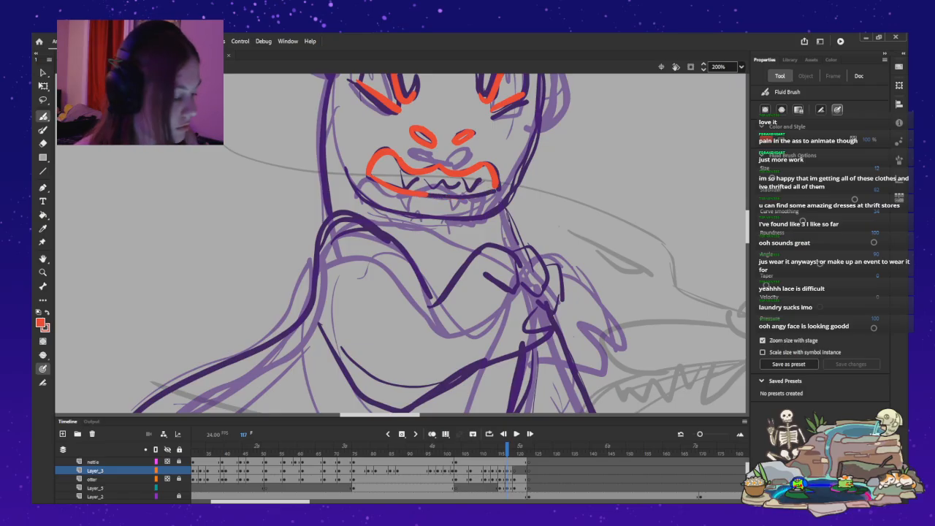
key("ctrl+z")
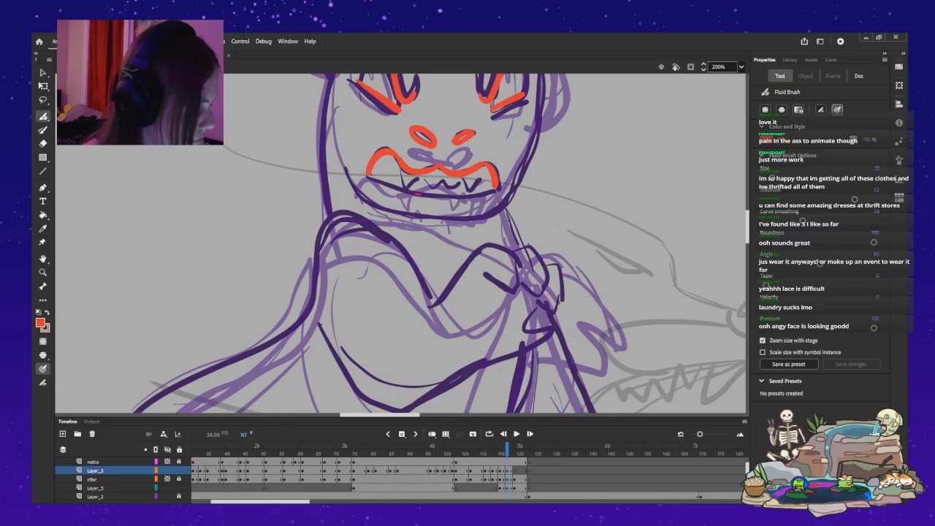
left_click_drag(436, 197, 496, 188)
key("ctrl+z")
mouse_move(370, 176)
left_mouse_down()
mouse_move(414, 192)
mouse_move(369, 173)
left_mouse_up()
key("ctrl+z")
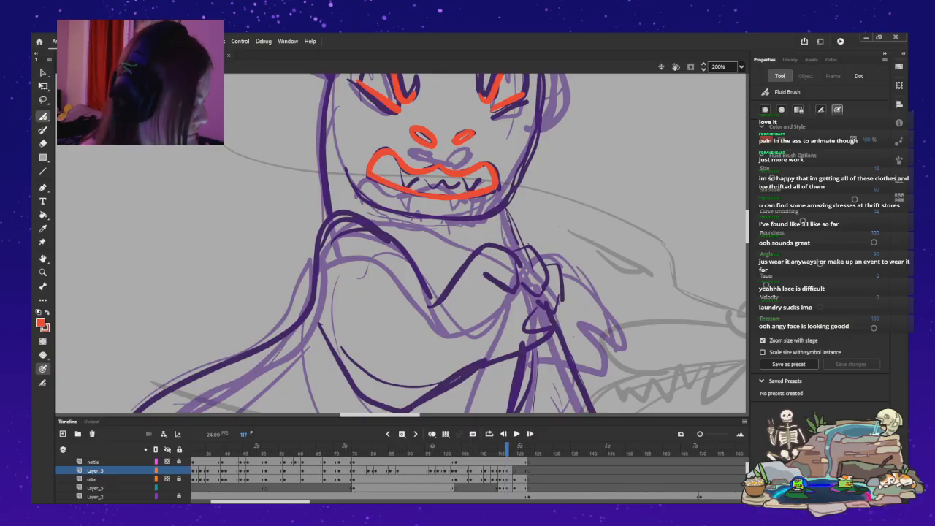
Ink the upper edge of the bent arm from the shoulder to the hand, and add the hand's rounded fingers.
mouse_move(318, 240)
left_mouse_down()
mouse_move(333, 219)
mouse_move(371, 217)
mouse_move(398, 244)
mouse_move(428, 303)
mouse_move(418, 309)
mouse_move(493, 245)
mouse_move(514, 261)
mouse_move(516, 287)
mouse_move(493, 279)
left_mouse_up()
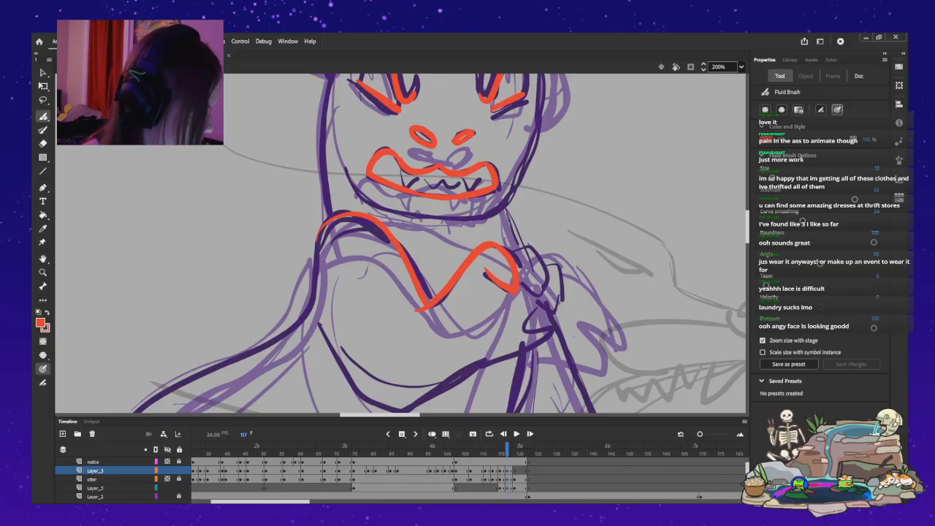
left_click_drag(544, 265, 539, 296)
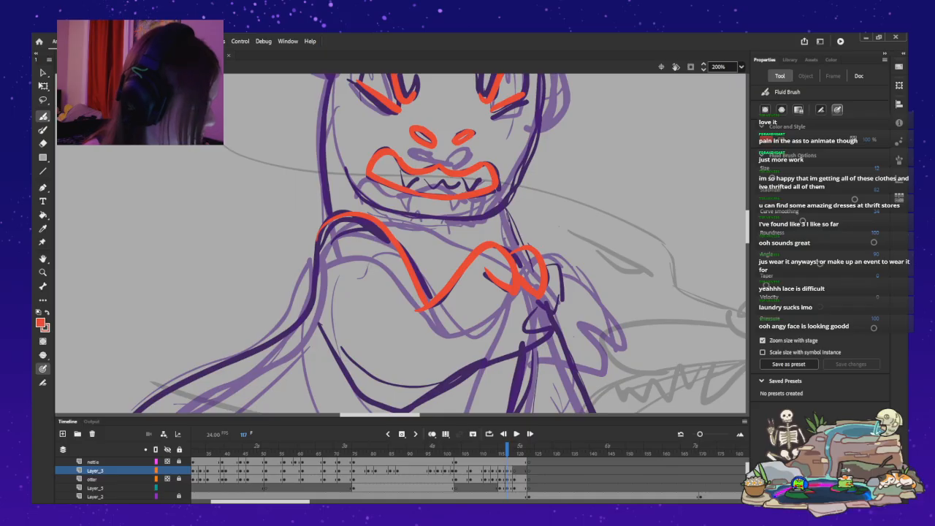
left_click_drag(561, 279, 555, 305)
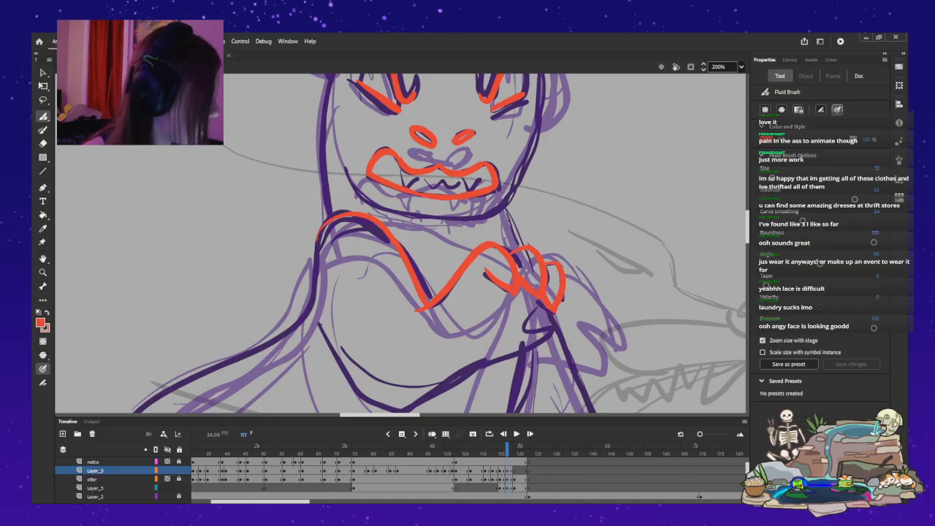
Ink the pointed thumb below the fingers and carry the line into the underside of the bent forearm.
mouse_move(537, 304)
left_mouse_down()
mouse_move(563, 316)
mouse_move(552, 333)
mouse_move(535, 315)
mouse_move(560, 331)
mouse_move(482, 359)
left_mouse_up()
key("ctrl+z")
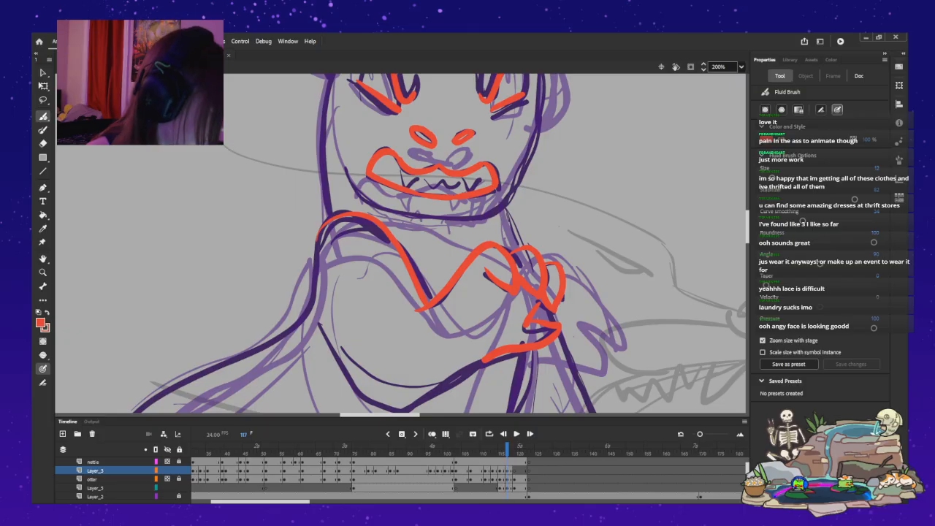
key("ctrl+z")
left_click_drag(555, 338, 469, 361)
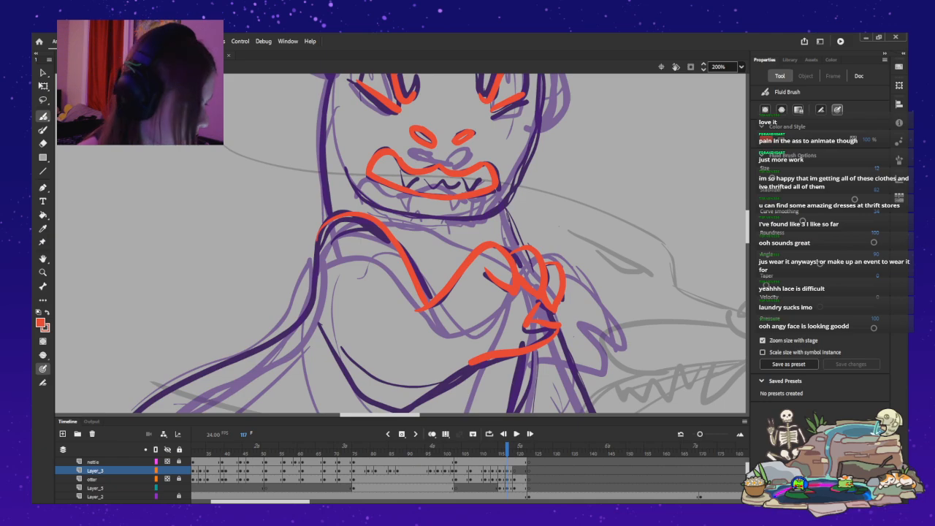
Ink the round head outline with its two pointed ears, and both neck lines down to the shoulders.
scroll(401, 243, "up", 5)
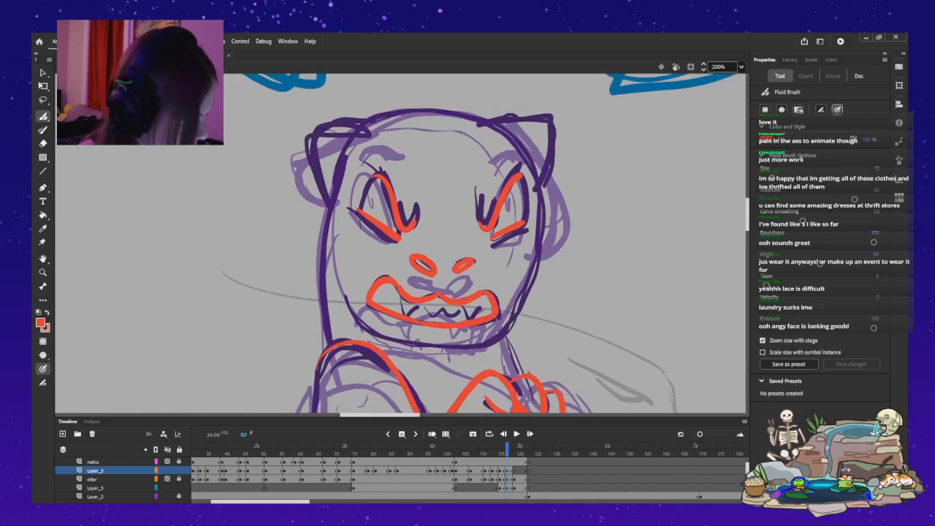
mouse_move(513, 312)
left_mouse_down()
mouse_move(535, 260)
mouse_move(537, 175)
mouse_move(493, 122)
mouse_move(455, 109)
mouse_move(395, 113)
mouse_move(378, 132)
mouse_move(312, 132)
mouse_move(300, 139)
mouse_move(302, 165)
mouse_move(332, 195)
left_mouse_up()
key("ctrl+z")
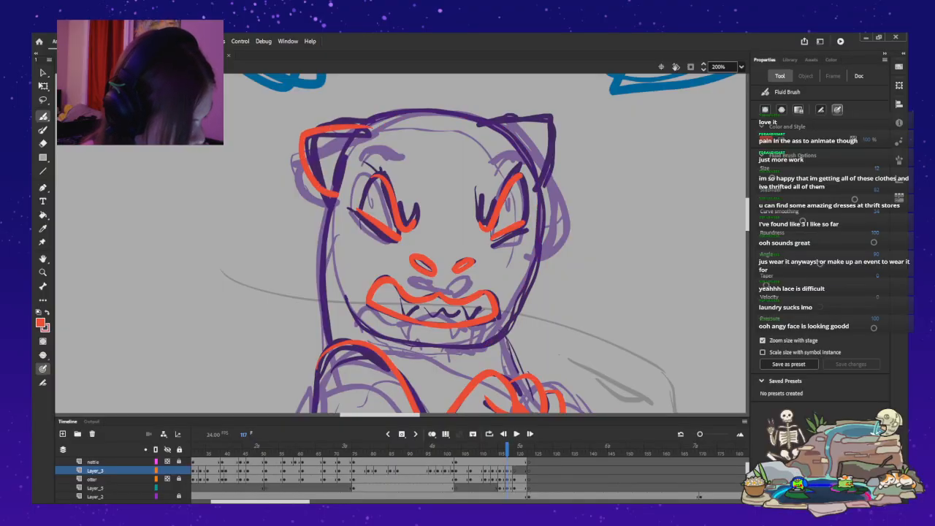
mouse_move(520, 120)
left_mouse_down()
mouse_move(544, 120)
mouse_move(535, 127)
mouse_move(543, 178)
left_mouse_up()
key("ctrl+z")
key("ctrl+z")
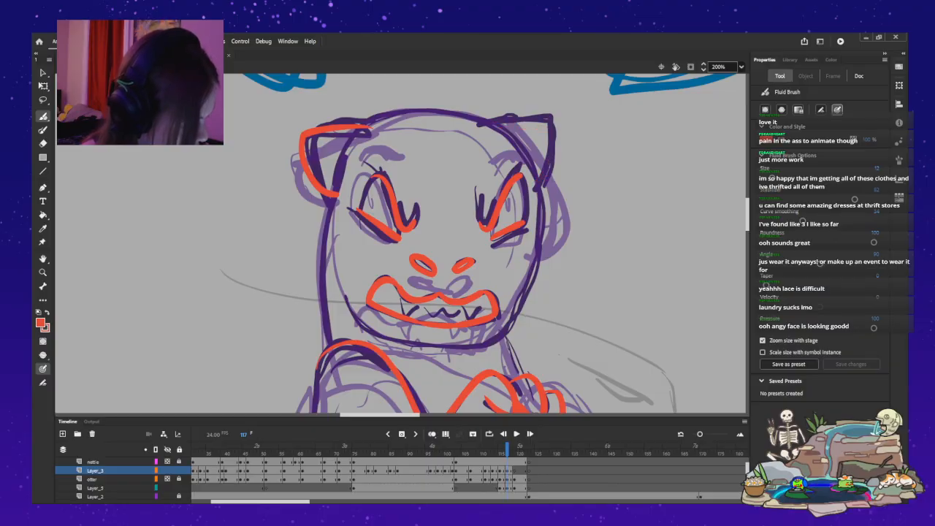
mouse_move(347, 302)
left_mouse_down()
mouse_move(408, 343)
mouse_move(450, 349)
mouse_move(499, 333)
mouse_move(520, 305)
mouse_move(540, 187)
mouse_move(517, 138)
mouse_move(462, 111)
mouse_move(360, 122)
left_mouse_up()
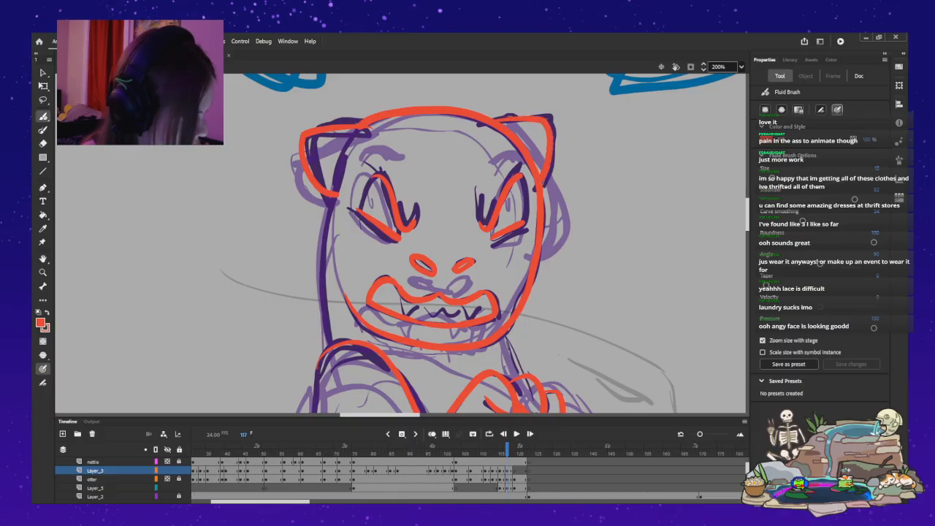
mouse_move(330, 198)
left_mouse_down()
mouse_move(321, 329)
mouse_move(333, 346)
left_mouse_up()
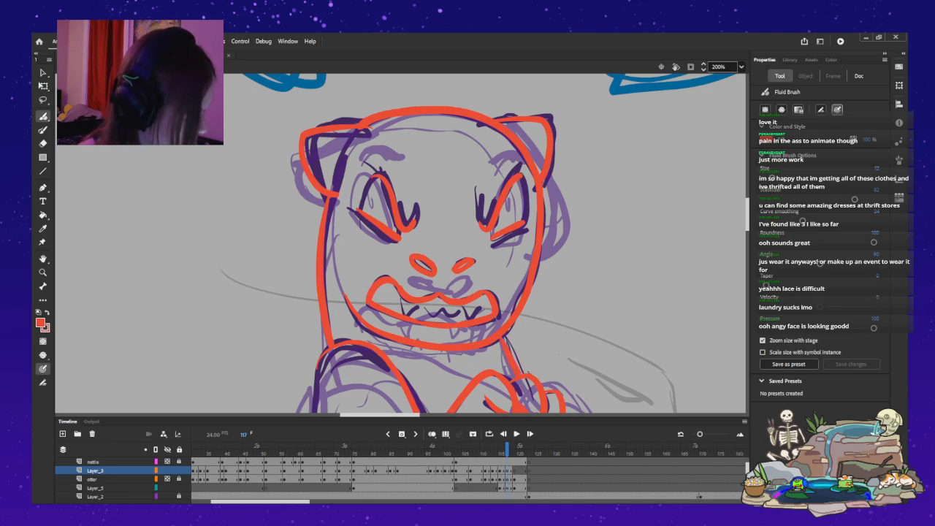
Ink the long back contour from the shoulder down to the hip, and the bent arm's lower edge around the elbow.
scroll(400, 244, "down", 5)
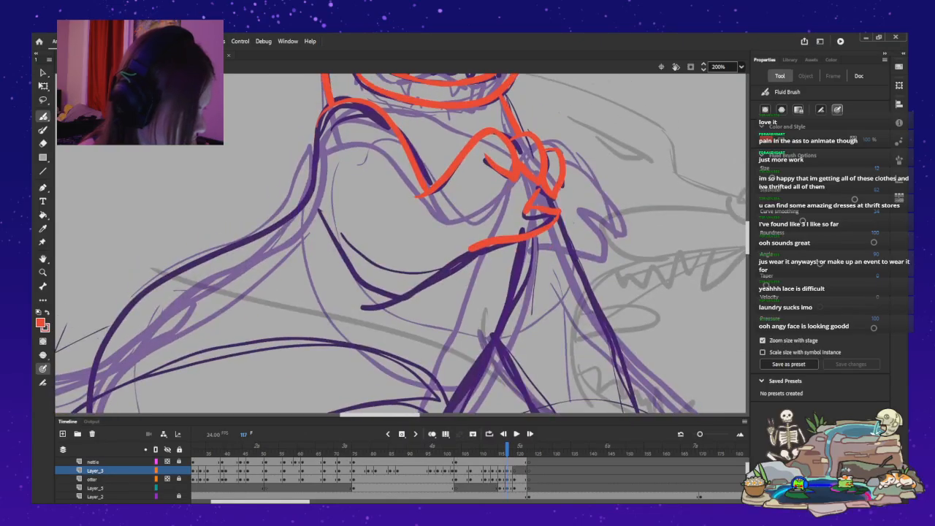
mouse_move(319, 121)
left_mouse_down()
mouse_move(303, 191)
mouse_move(272, 225)
mouse_move(143, 292)
mouse_move(85, 400)
left_mouse_up()
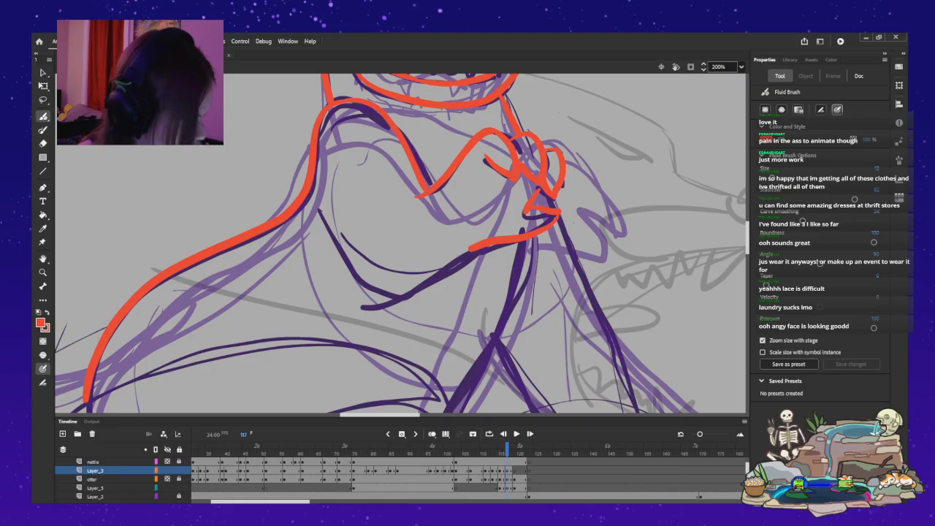
mouse_move(324, 221)
left_mouse_down()
mouse_move(346, 259)
mouse_move(393, 295)
left_mouse_up()
left_click_drag(471, 247, 391, 296)
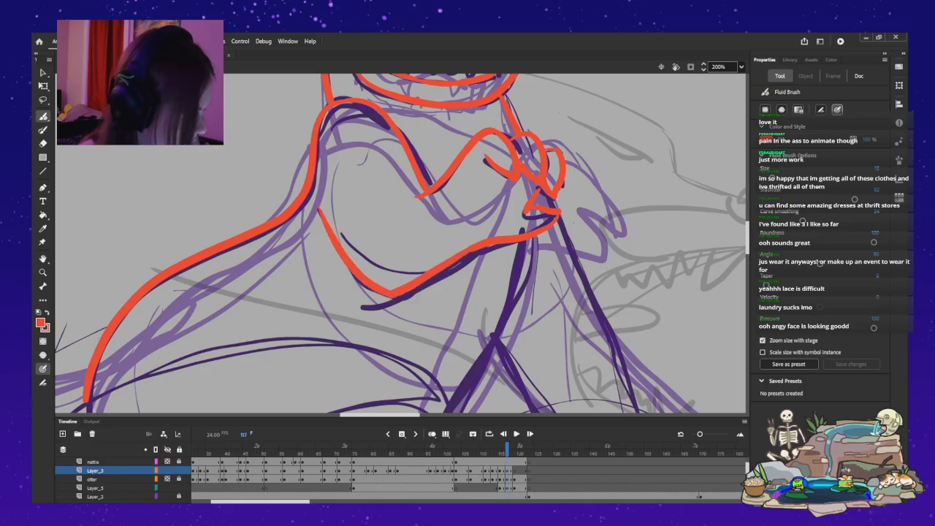
key("ctrl+z")
left_click_drag(470, 247, 391, 296)
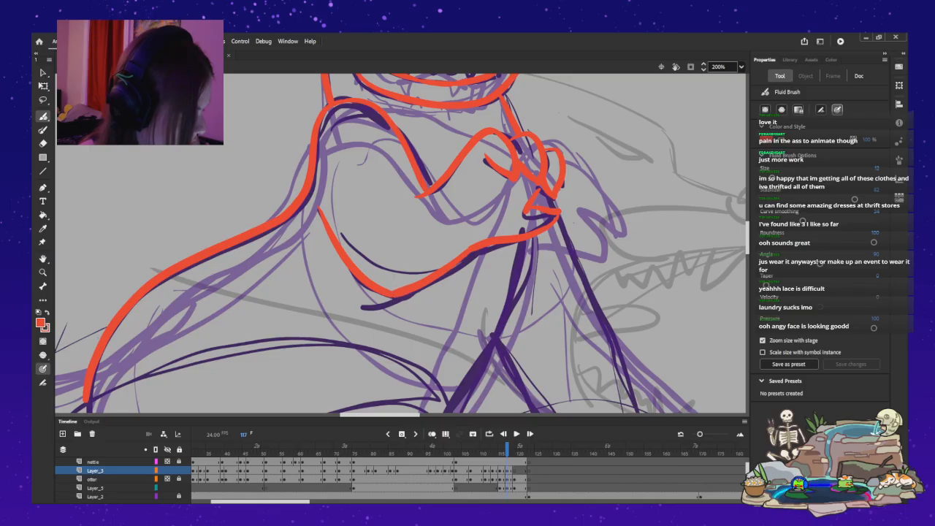
Ink the torso's front line from beneath the bent forearm down to the lower belly.
scroll(400, 243, "down", 5)
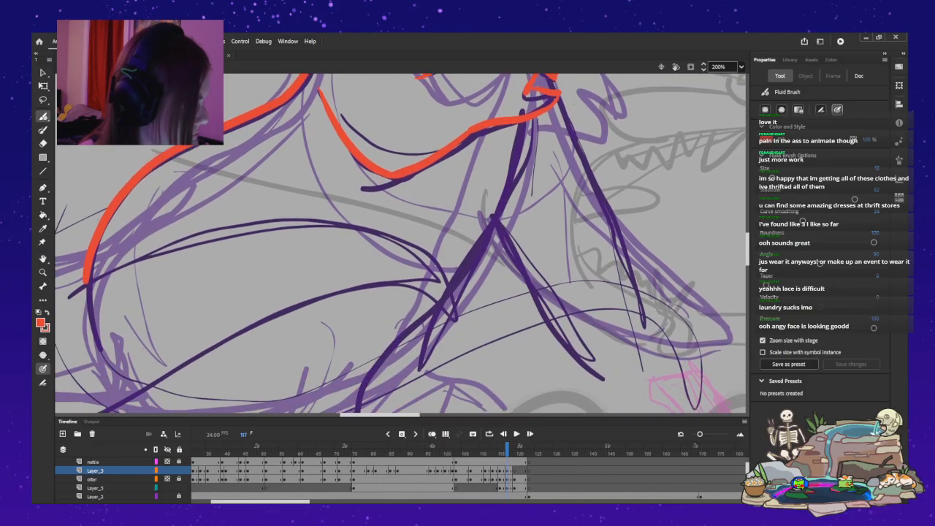
scroll(401, 244, "up", 5)
scroll(401, 243, "down", 5)
mouse_move(527, 122)
left_mouse_down()
mouse_move(511, 176)
mouse_move(438, 301)
mouse_move(356, 410)
left_mouse_up()
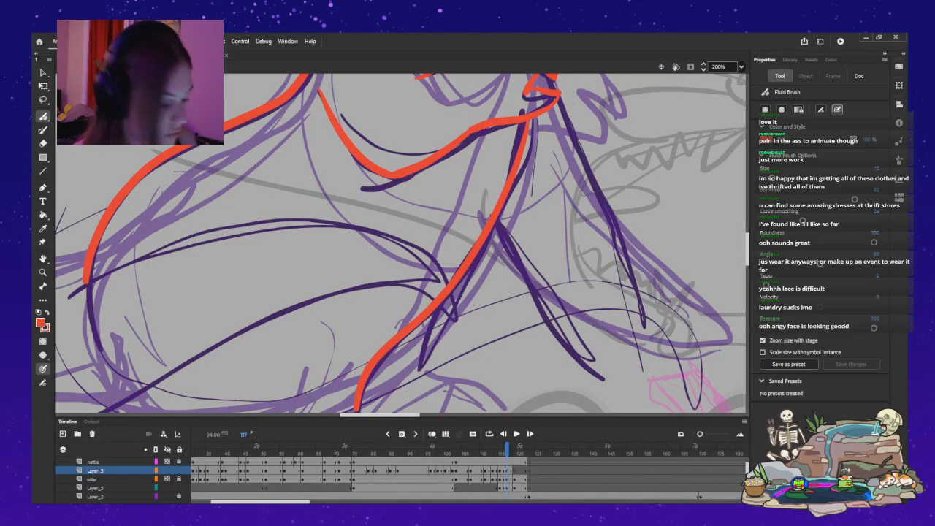
Ink the outer and inner edges of the straight arm reaching down in front of the torso on frame 117.
scroll(400, 244, "up", 1)
scroll(400, 243, "up", 2)
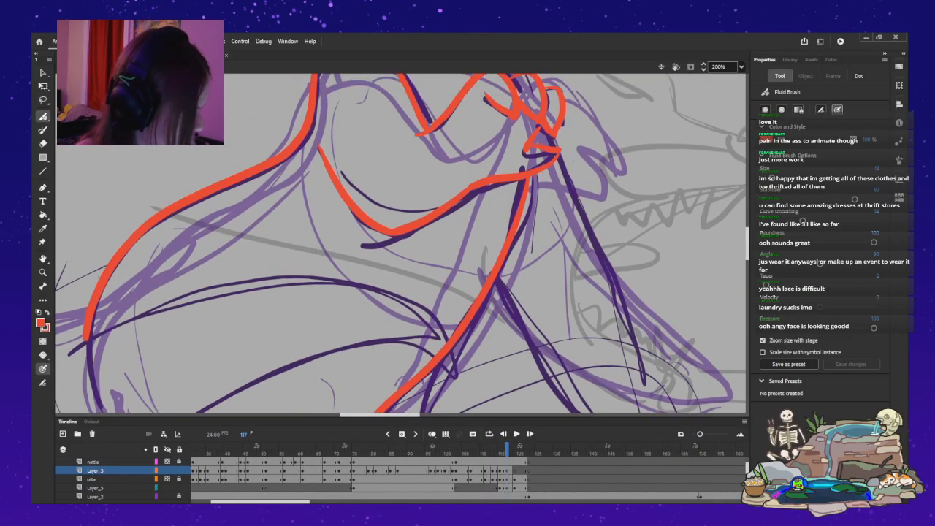
mouse_move(559, 150)
left_mouse_down()
mouse_move(641, 325)
mouse_move(661, 402)
left_mouse_up()
mouse_move(501, 269)
left_mouse_down()
mouse_move(558, 371)
mouse_move(597, 411)
left_mouse_up()
key("ctrl+z")
key("ctrl+z")
mouse_move(558, 150)
left_mouse_down()
mouse_move(629, 316)
mouse_move(666, 381)
left_mouse_up()
mouse_move(497, 281)
left_mouse_down()
mouse_move(546, 363)
mouse_move(597, 411)
left_mouse_up()
scroll(402, 244, "up", 8)
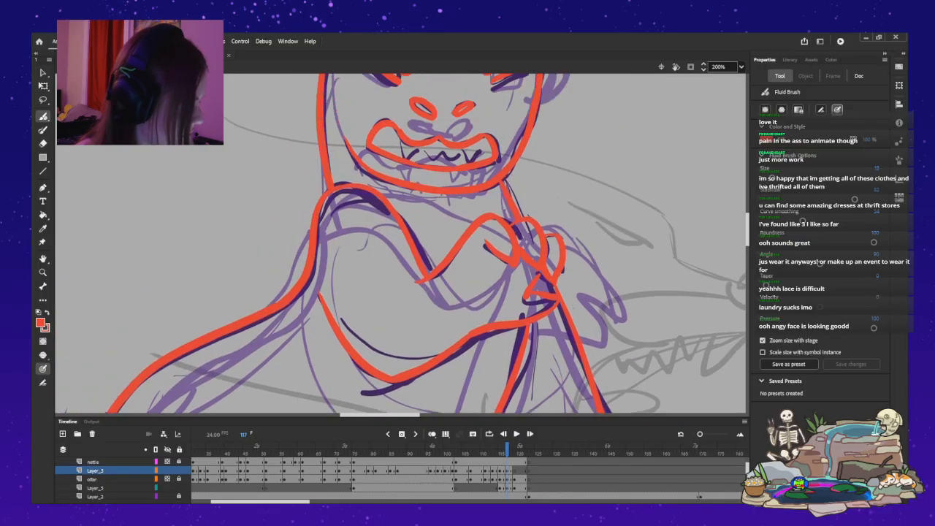
scroll(409, 243, "up", 1)
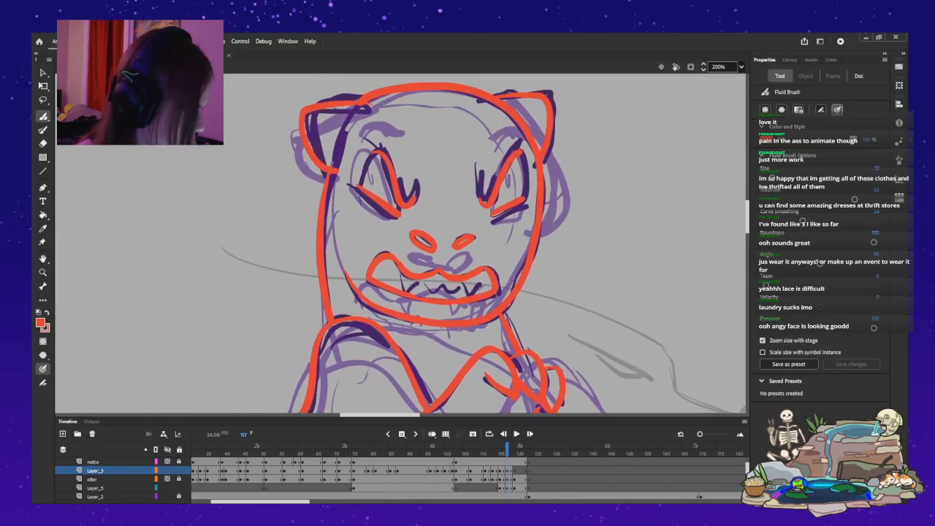
scroll(409, 244, "down", 3)
scroll(402, 243, "down", 10)
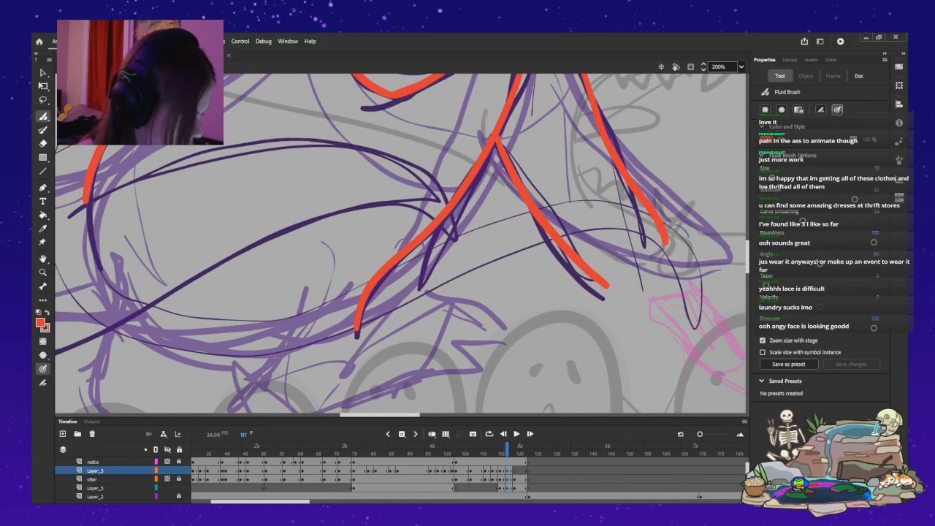
Go to frame 119 and ink the wavy middle part of the snarling upper lip below the nose.
key("period")
key("period")
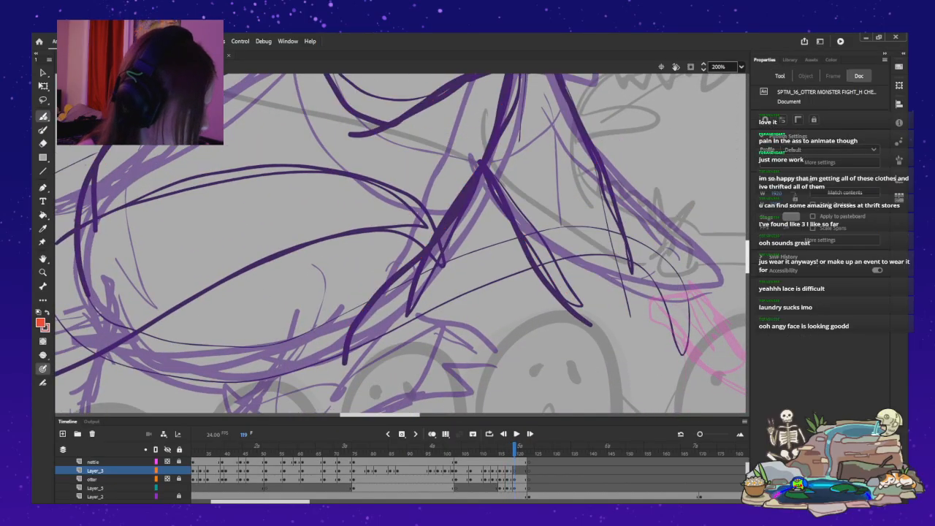
scroll(401, 243, "up", 10)
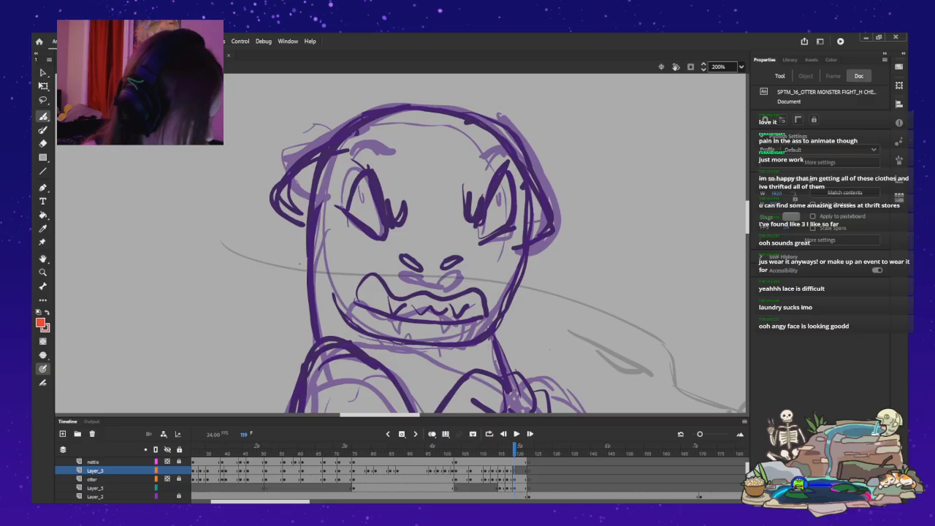
mouse_move(425, 293)
left_mouse_down()
mouse_move(387, 291)
mouse_move(429, 294)
mouse_move(407, 299)
mouse_move(387, 289)
left_mouse_up()
key("ctrl+z")
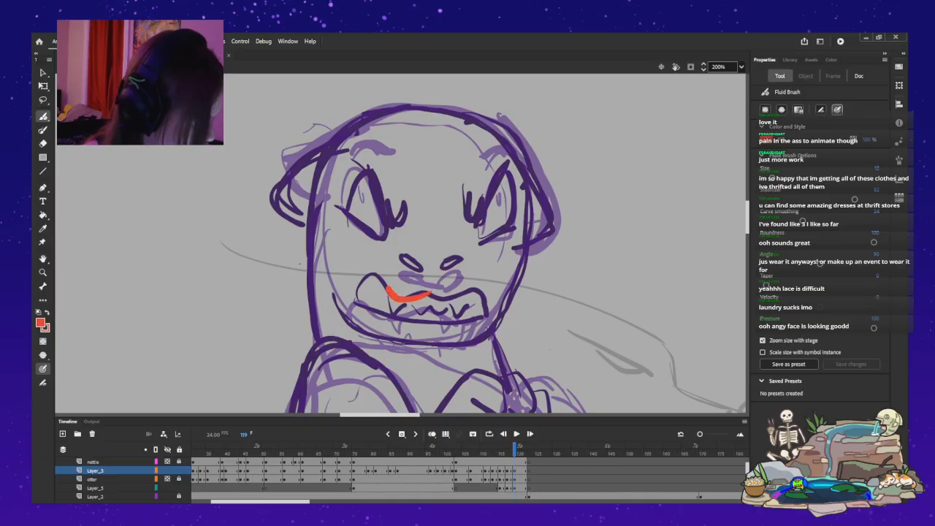
left_click_drag(444, 300, 459, 297)
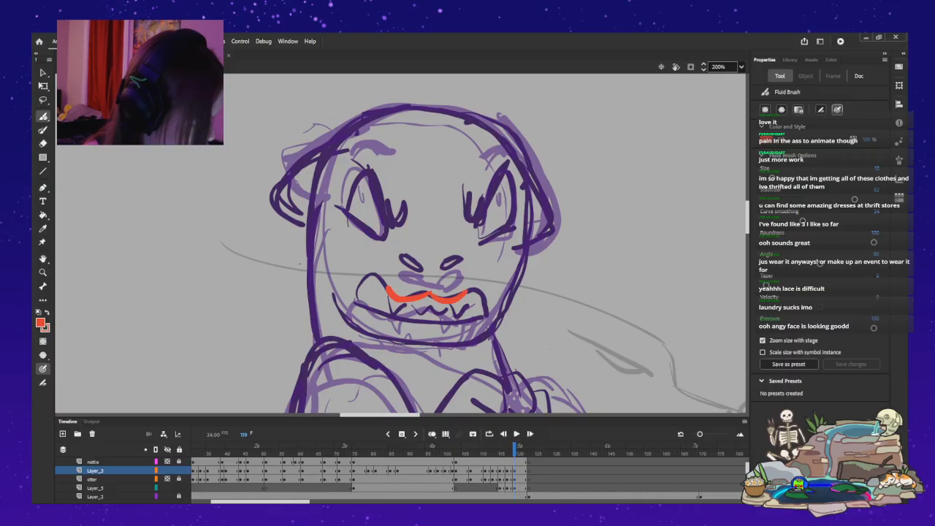
Ink the raised corners on both sides of the mouth and its lower edge to close the snarl.
mouse_move(388, 291)
left_mouse_down()
mouse_move(358, 279)
mouse_move(353, 297)
mouse_move(409, 324)
left_mouse_up()
key("ctrl+z")
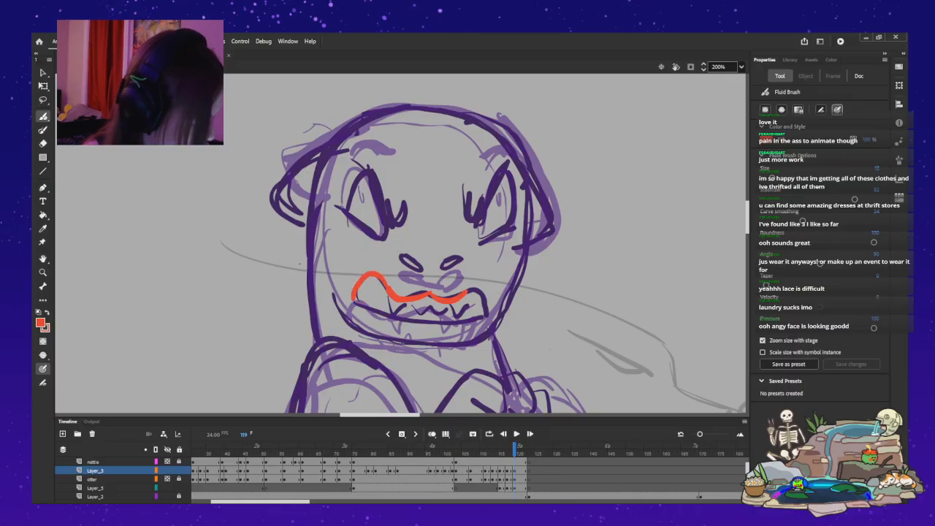
left_click_drag(356, 301, 412, 322)
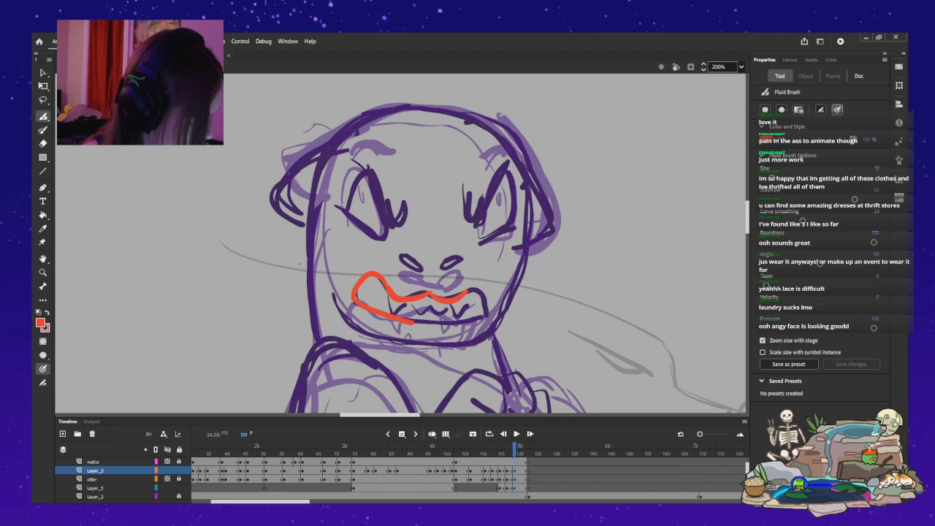
mouse_move(468, 290)
left_mouse_down()
mouse_move(479, 294)
mouse_move(484, 314)
left_mouse_up()
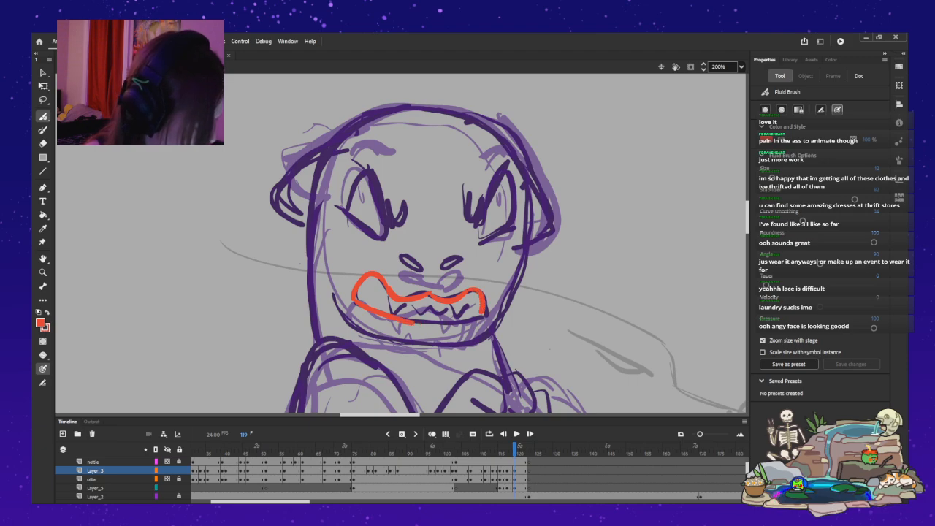
left_click_drag(458, 322, 480, 314)
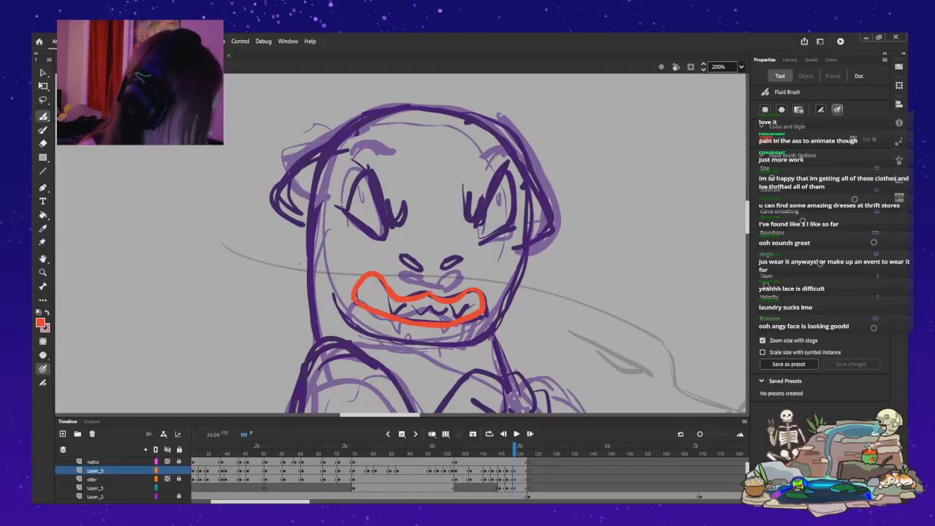
Ink the slanted inner line of the right-hand eye down to its curled inner corner on frame 119.
left_click_drag(469, 228, 515, 184)
key("ctrl+z")
key("ctrl+z")
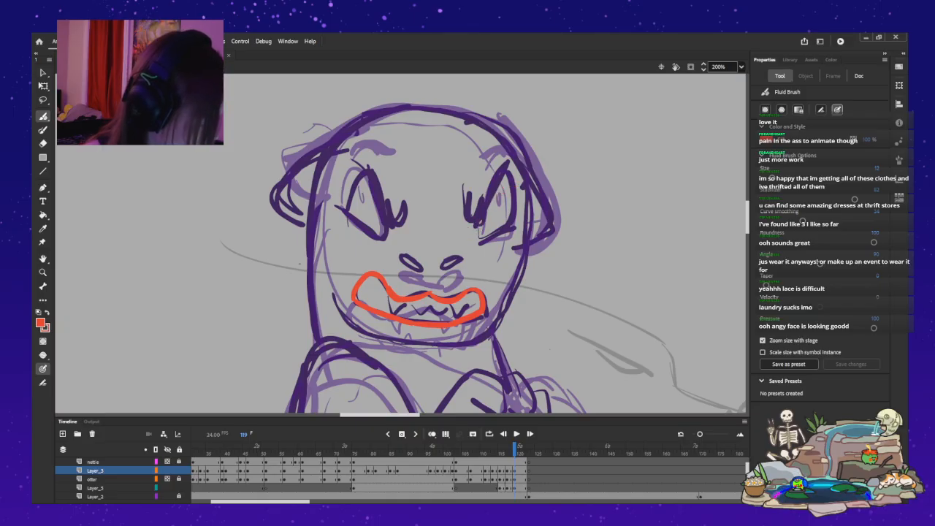
left_click_drag(514, 185, 465, 231)
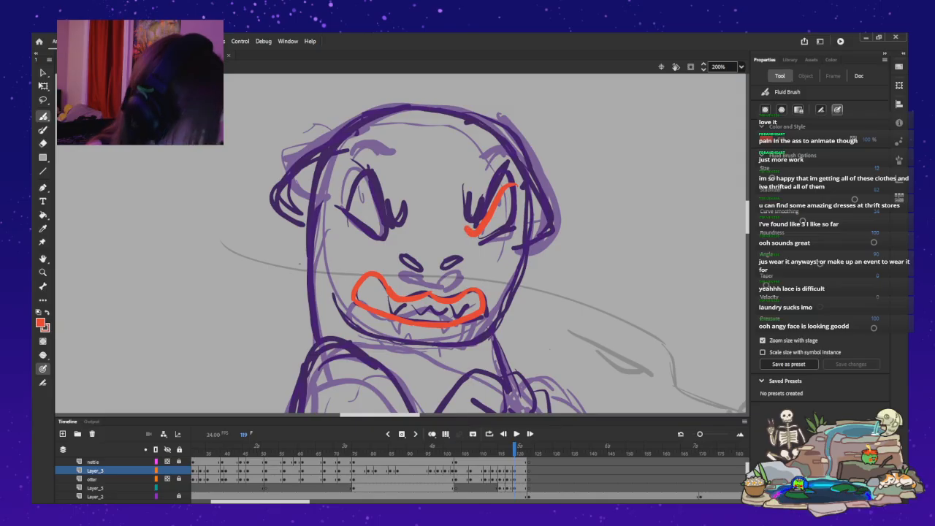
left_click_drag(348, 181, 395, 233)
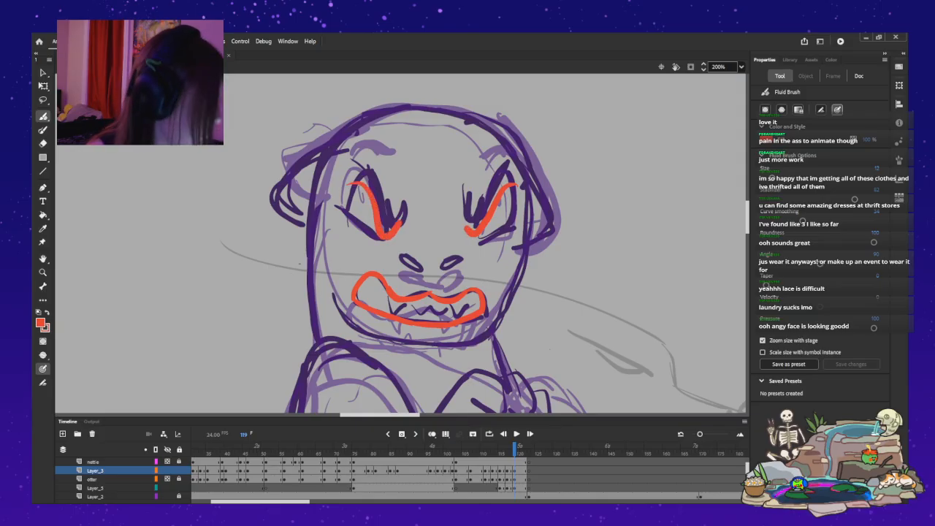
key("ctrl+z")
left_click_drag(362, 184, 401, 224)
key("ctrl+z")
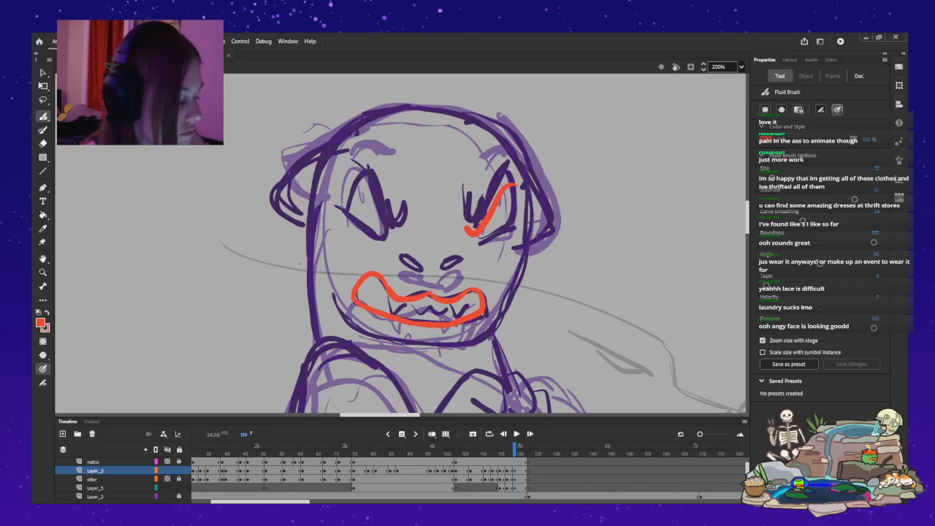
mouse_move(346, 188)
left_mouse_down()
mouse_move(377, 199)
mouse_move(383, 235)
left_mouse_up()
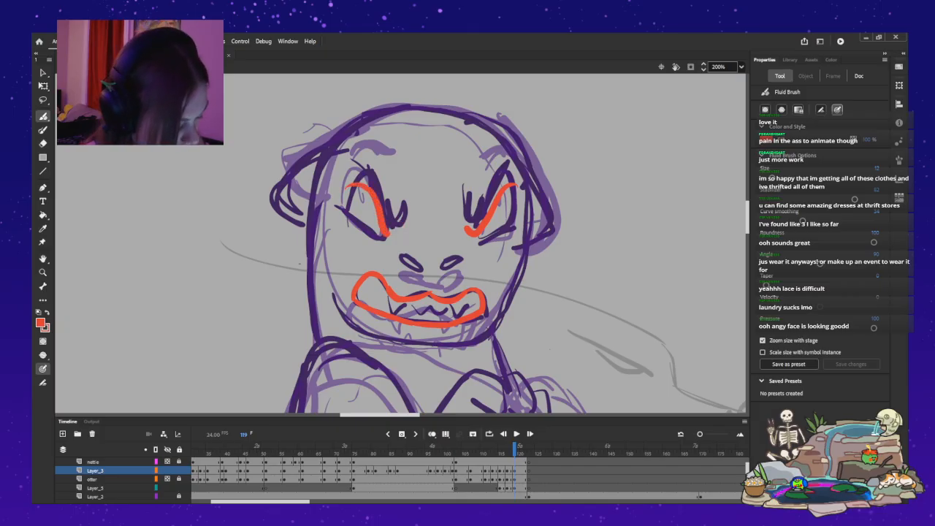
key("ctrl+z")
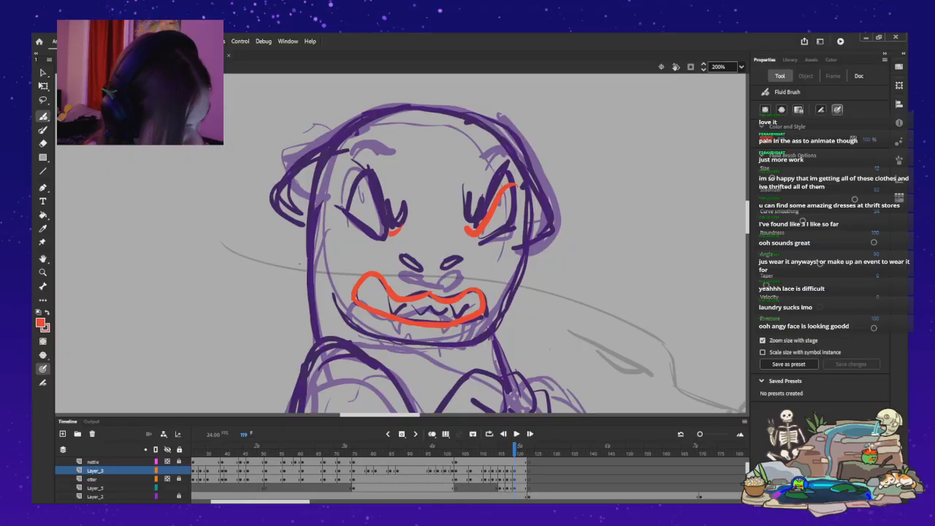
left_click_drag(383, 222, 352, 185)
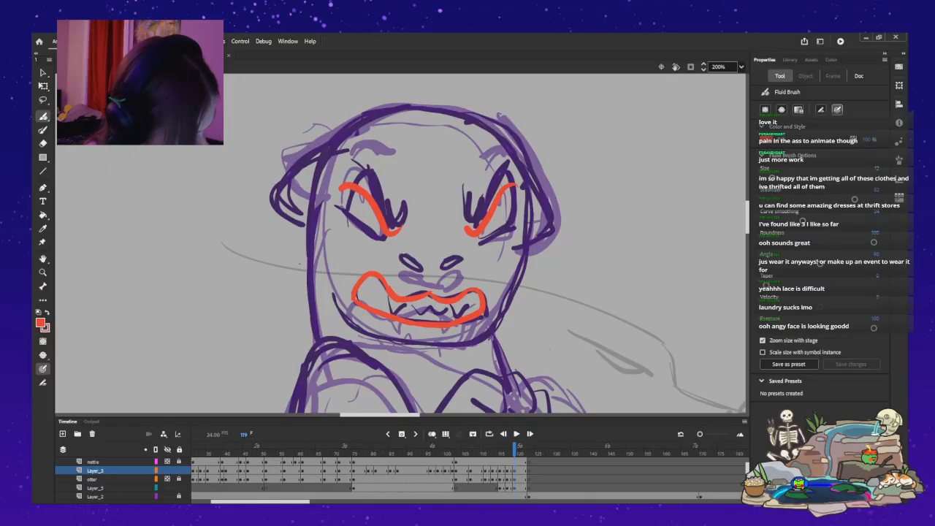
key("ctrl+z")
left_click_drag(369, 183, 381, 211)
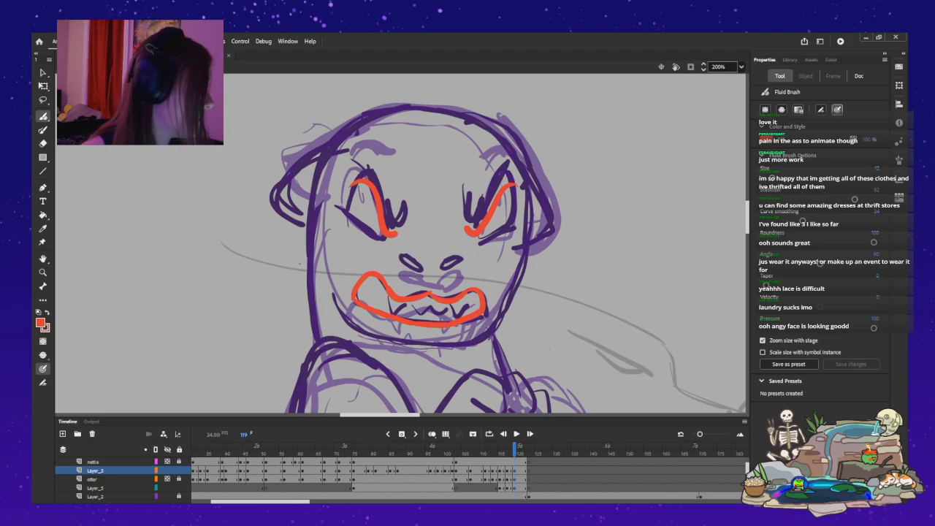
key("ctrl+z")
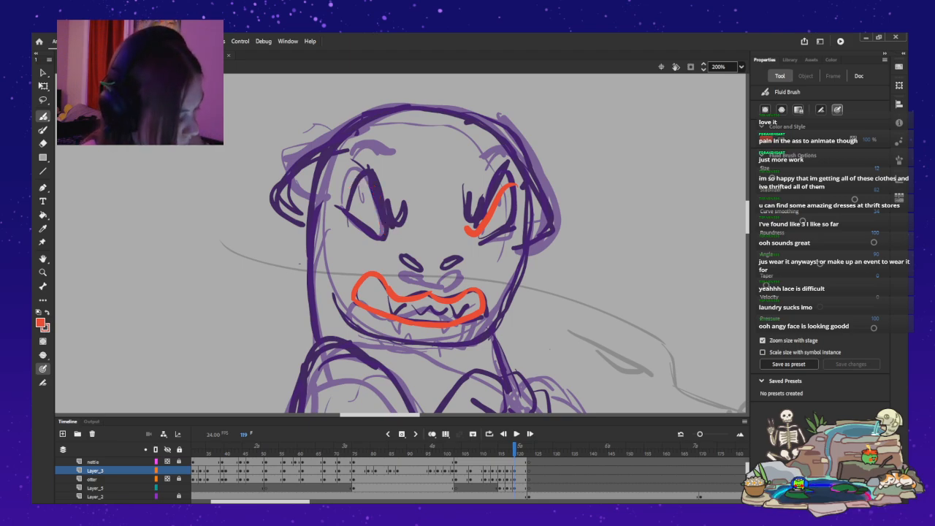
Ink the left-hand eye's slanted inner line with its curled corner, plus the lower lids of both eyes.
mouse_move(348, 181)
left_mouse_down()
mouse_move(374, 199)
mouse_move(387, 235)
mouse_move(398, 231)
left_mouse_up()
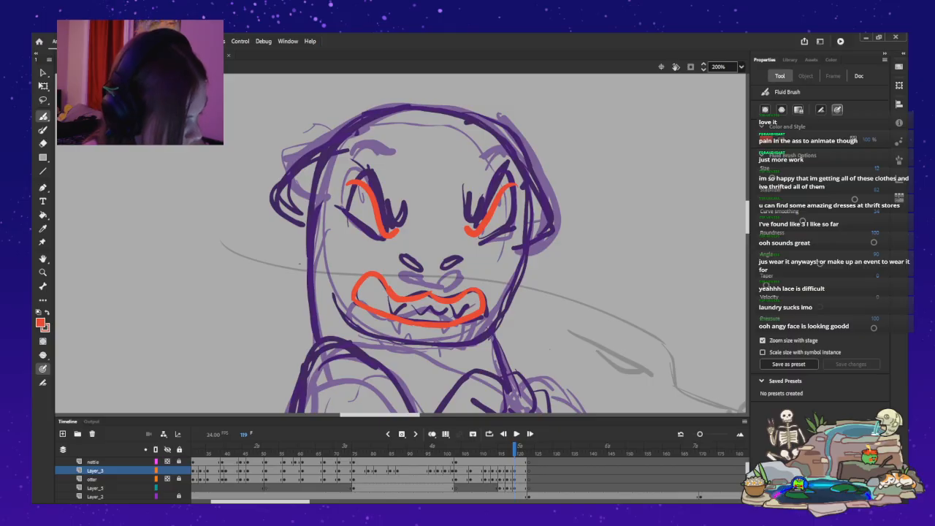
left_click_drag(342, 216, 384, 244)
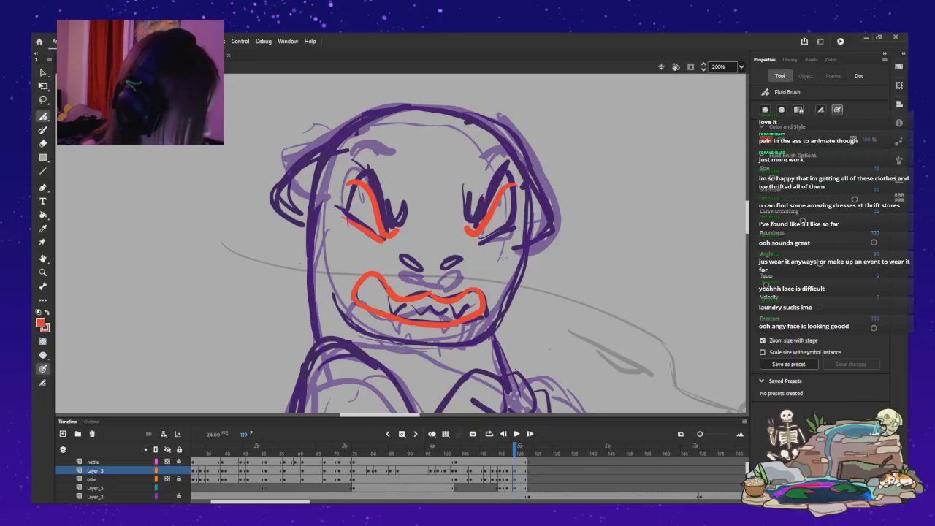
left_click_drag(478, 238, 490, 234)
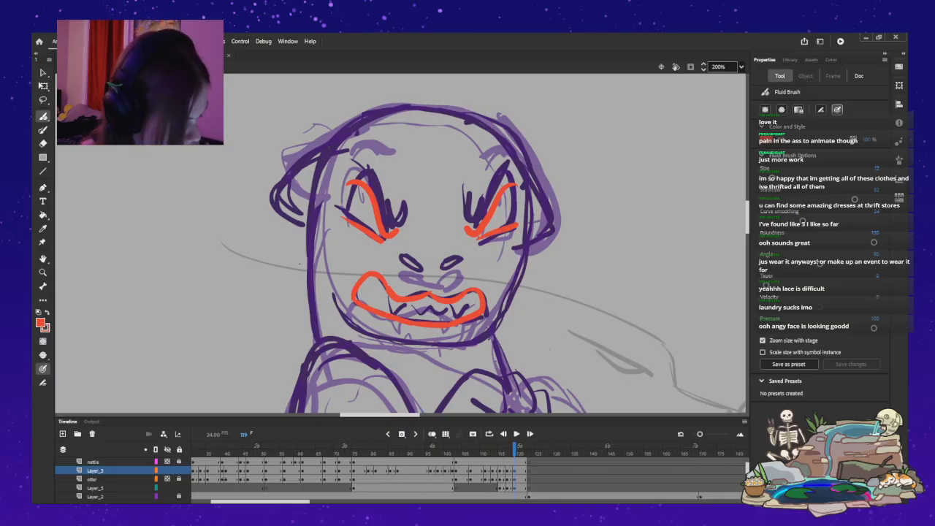
Ink both nostrils and the head outline from the chin around the right-hand cheek and over the crown.
left_click_drag(413, 263, 402, 258)
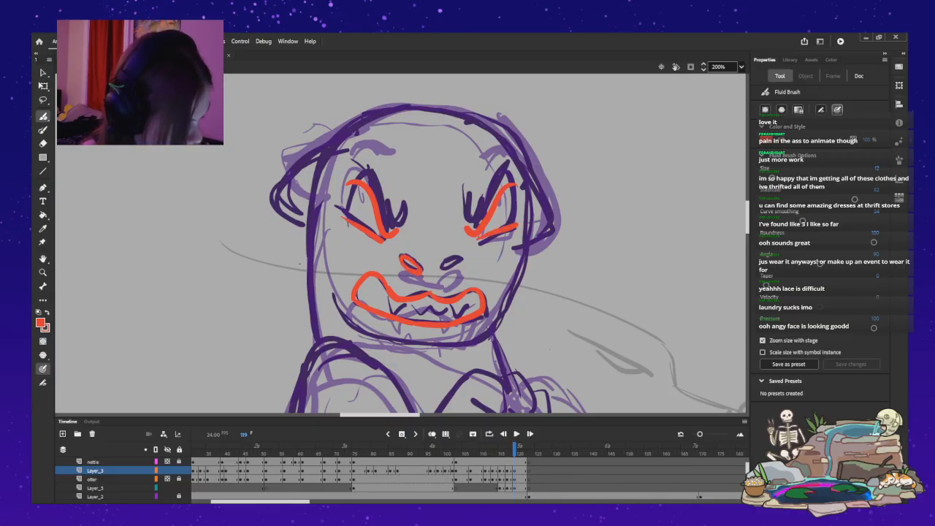
mouse_move(451, 260)
left_mouse_down()
mouse_move(443, 266)
mouse_move(458, 261)
left_mouse_up()
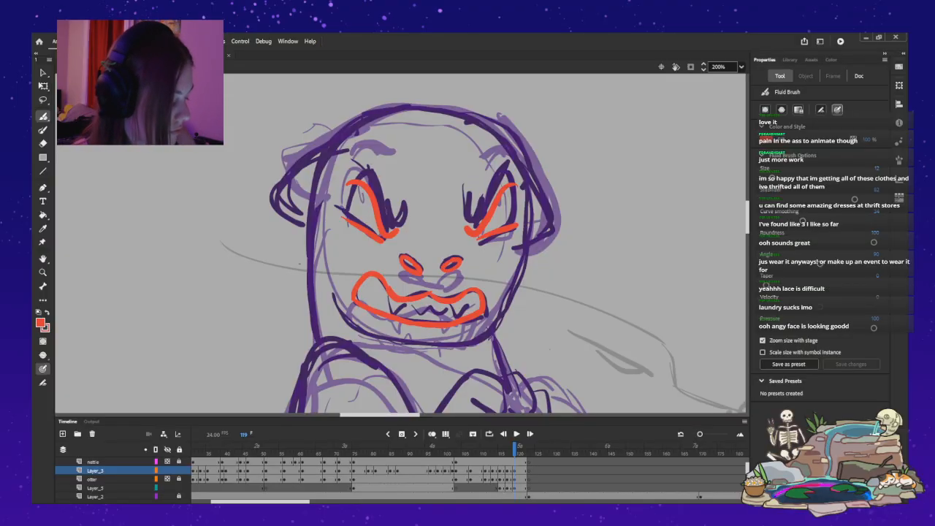
mouse_move(336, 299)
left_mouse_down()
mouse_move(406, 340)
mouse_move(485, 332)
mouse_move(522, 259)
mouse_move(525, 183)
mouse_move(505, 144)
mouse_move(463, 115)
mouse_move(416, 108)
mouse_move(355, 125)
mouse_move(319, 166)
left_mouse_up()
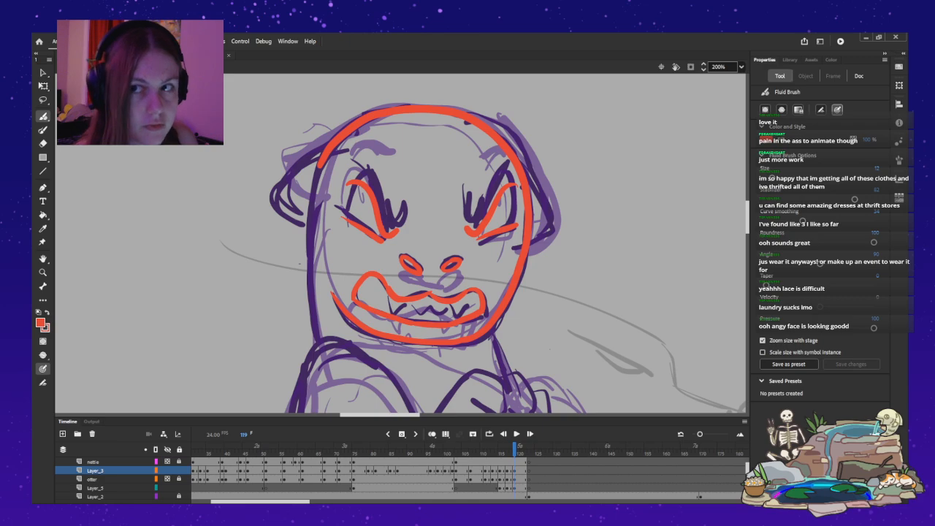
Ink both folded ears and the head's left-hand side line running down to the shoulder.
mouse_move(312, 159)
left_mouse_down()
mouse_move(274, 196)
mouse_move(280, 220)
mouse_move(309, 219)
mouse_move(315, 344)
left_mouse_up()
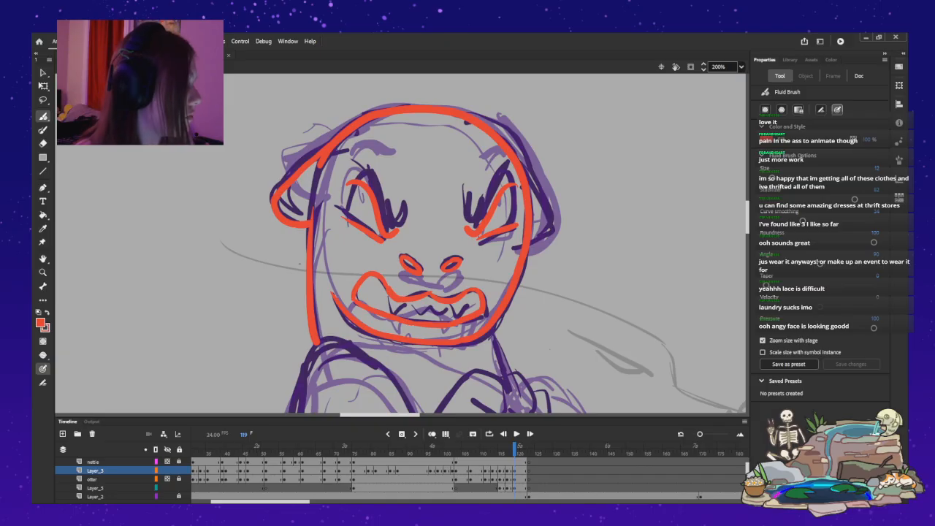
left_click_drag(495, 133, 535, 176)
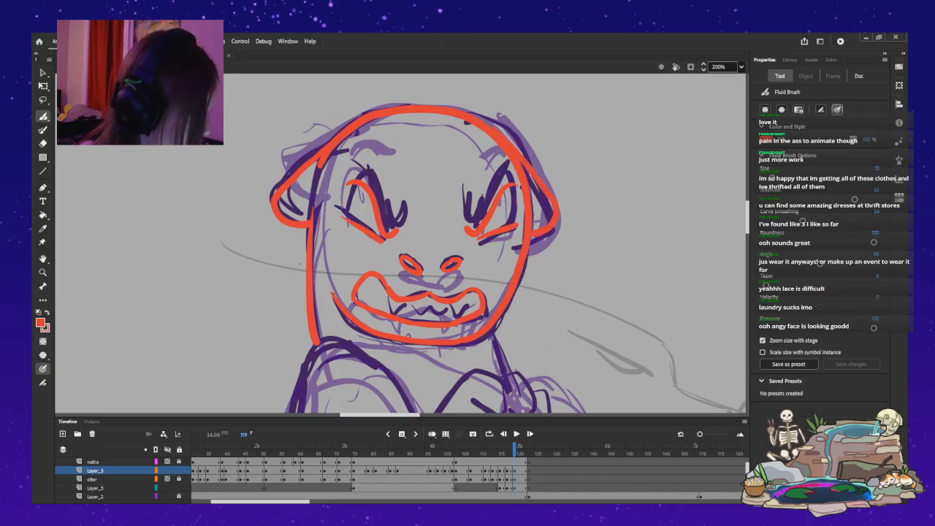
key("ctrl+z")
left_click_drag(522, 159, 554, 209)
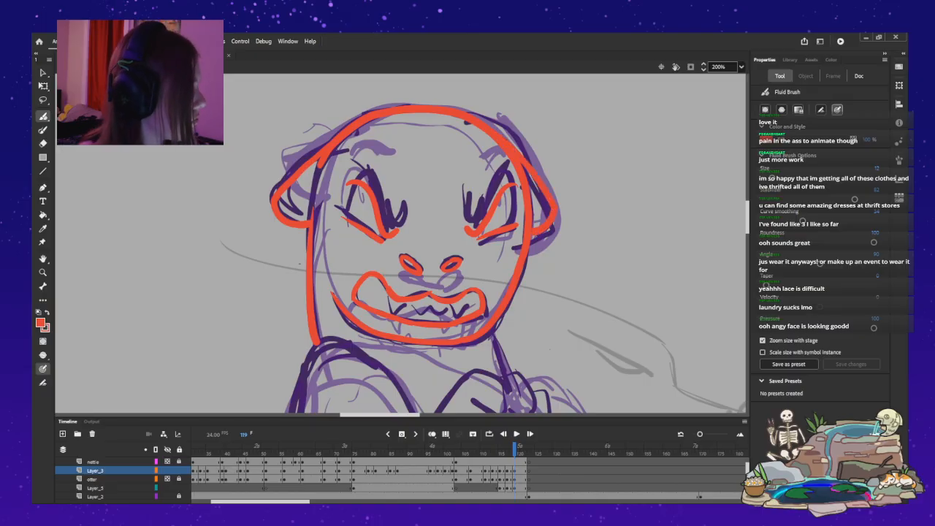
Ink the bent forearm's upper edge from the elbow crease over the wrist and the fist's first two curled fingers.
scroll(402, 241, "down", 5)
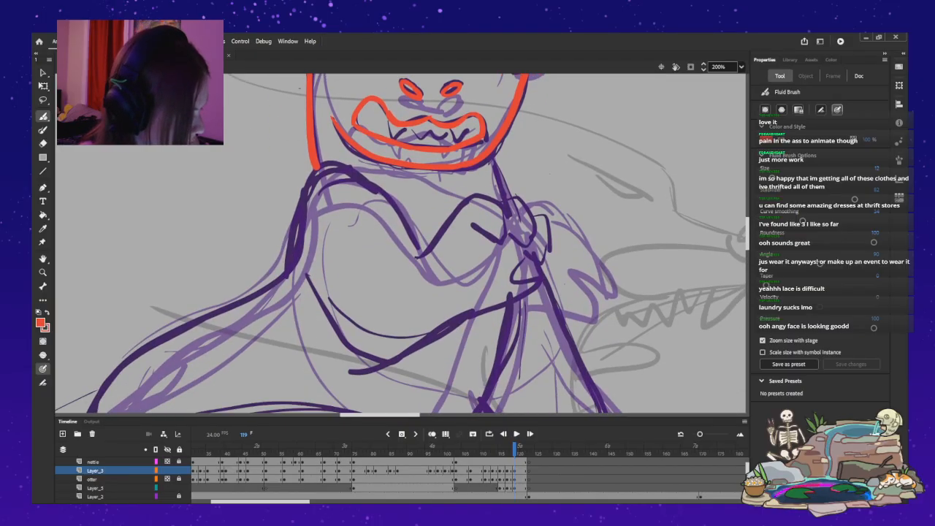
mouse_move(417, 257)
left_mouse_down()
mouse_move(474, 195)
mouse_move(499, 206)
mouse_move(506, 233)
left_mouse_up()
key("ctrl+z")
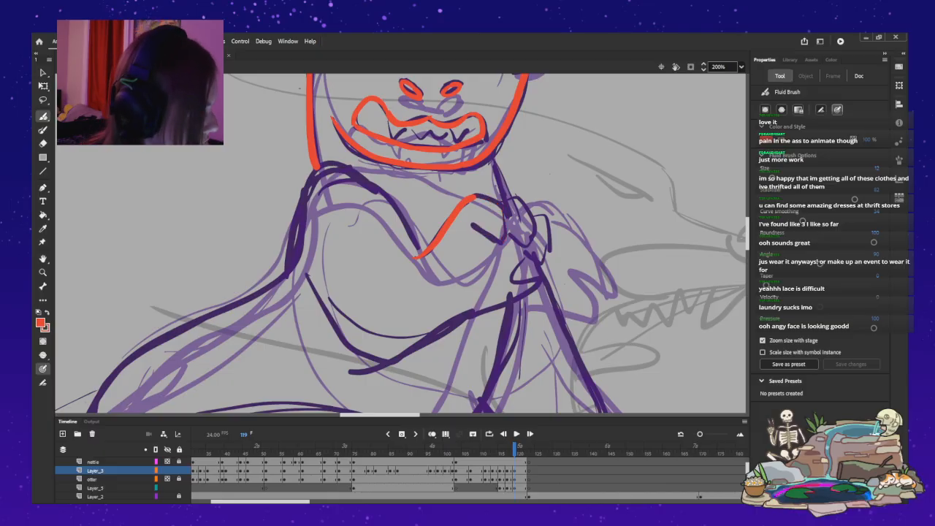
key("ctrl+z")
mouse_move(417, 256)
left_mouse_down()
mouse_move(469, 197)
mouse_move(484, 193)
mouse_move(507, 214)
mouse_move(498, 241)
mouse_move(472, 221)
mouse_move(510, 198)
mouse_move(536, 224)
left_mouse_up()
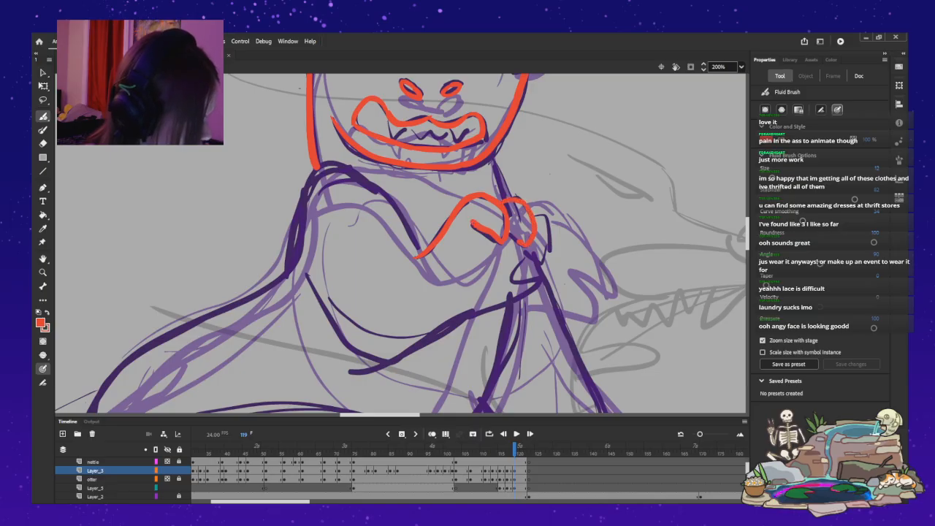
mouse_move(536, 215)
left_mouse_down()
mouse_move(547, 218)
mouse_move(539, 261)
left_mouse_up()
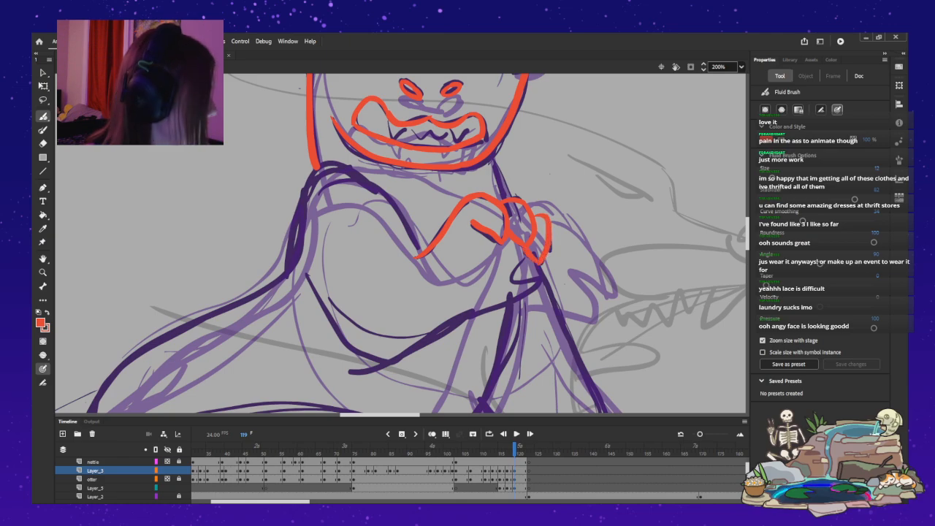
Ink the fist's lowest finger and the rest of the bent arm's outline along the shoulder, forearm underside and elbow.
mouse_move(523, 264)
left_mouse_down()
mouse_move(508, 280)
mouse_move(548, 271)
mouse_move(531, 279)
mouse_move(538, 293)
mouse_move(452, 321)
left_mouse_up()
mouse_move(290, 271)
left_mouse_down()
mouse_move(296, 213)
mouse_move(320, 168)
mouse_move(357, 166)
mouse_move(400, 213)
left_mouse_up()
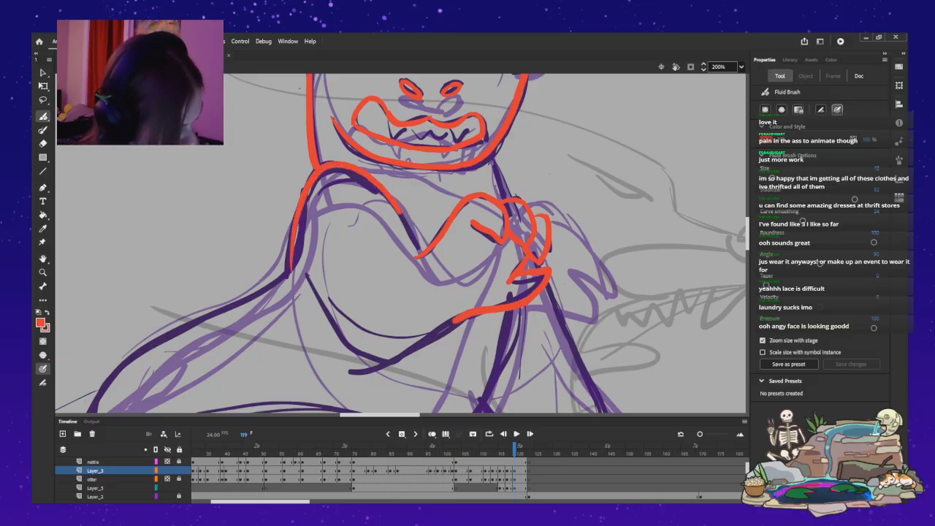
mouse_move(306, 279)
left_mouse_down()
mouse_move(365, 355)
mouse_move(389, 362)
left_mouse_up()
left_click_drag(444, 324, 389, 361)
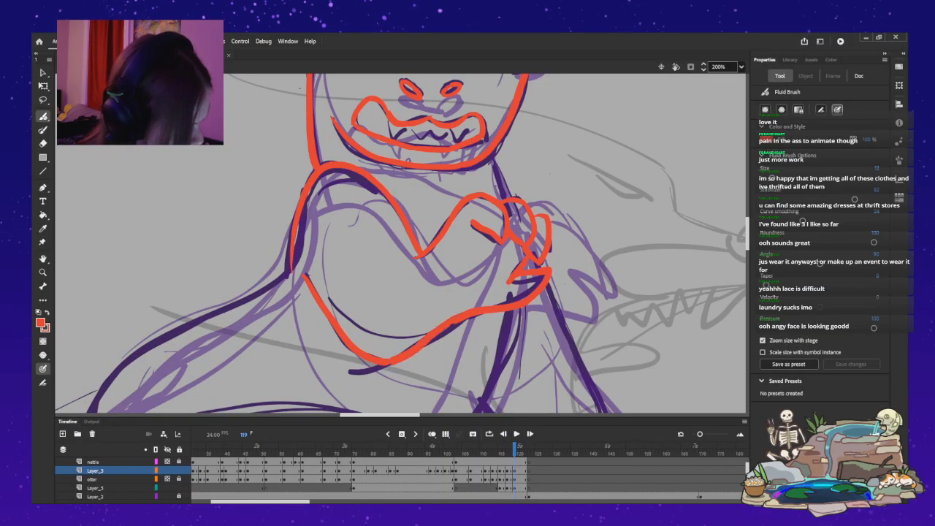
key("ctrl+z")
left_click_drag(453, 319, 388, 361)
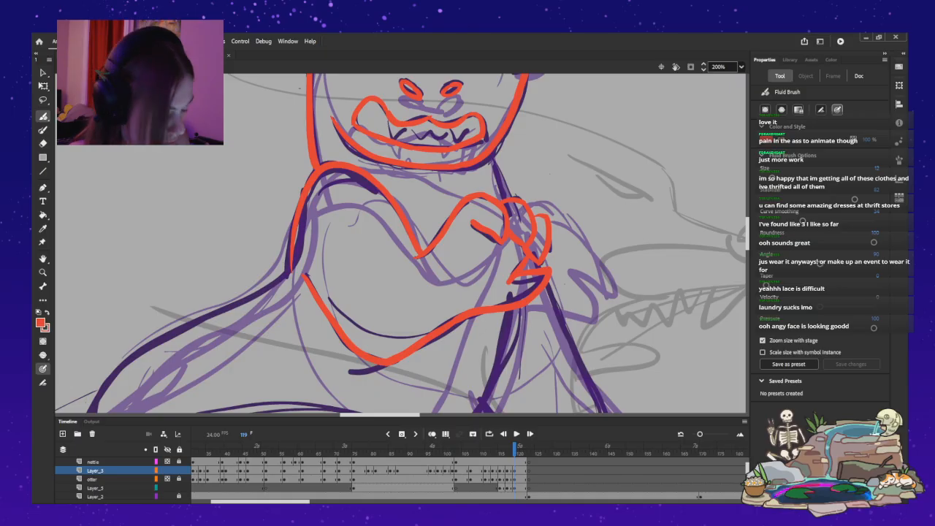
Ink the neck line from the jaw to the fist and the back outline from the upper arm down to the rump.
left_click_drag(380, 415, 369, 414)
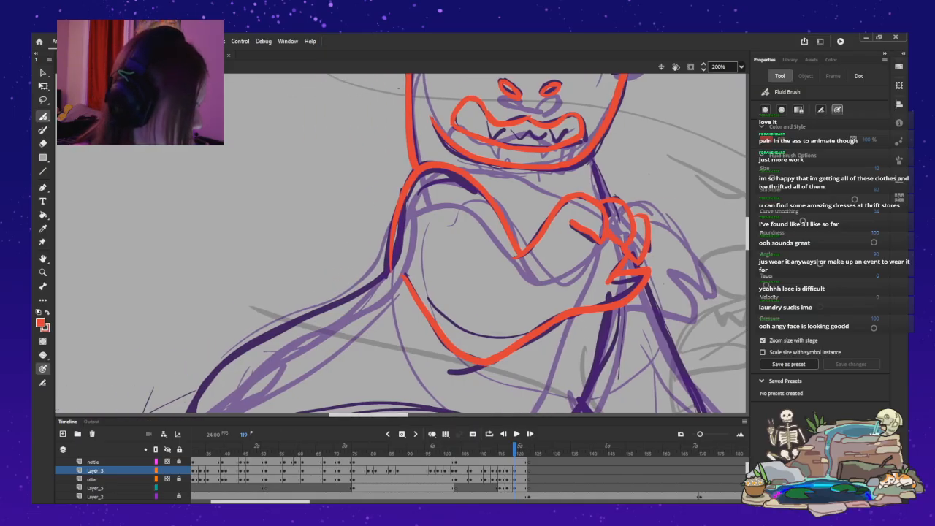
left_click_drag(591, 164, 604, 196)
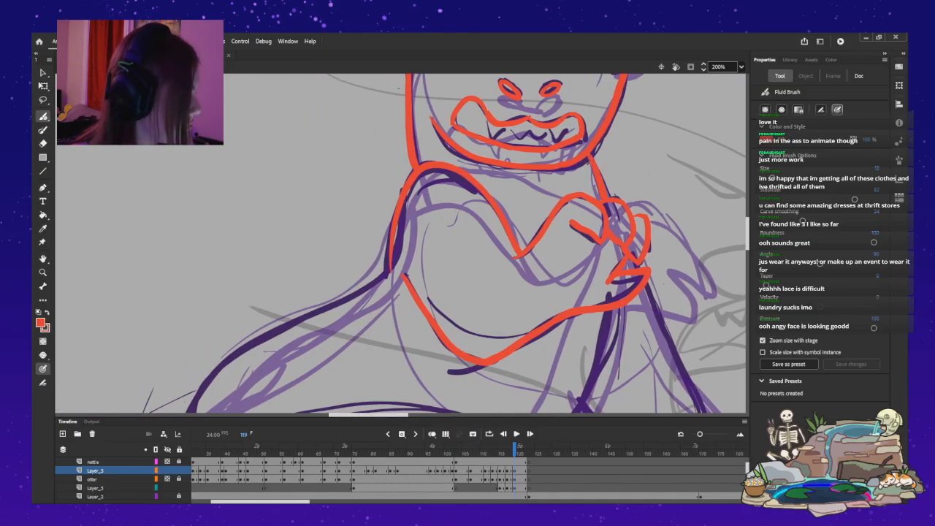
scroll(402, 244, "down", 5)
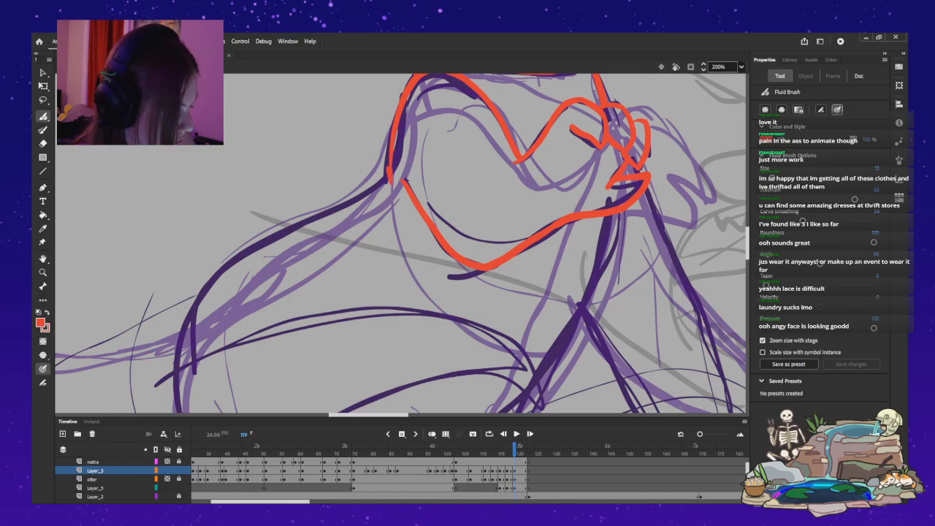
left_click_drag(394, 131, 405, 102)
key("ctrl+z")
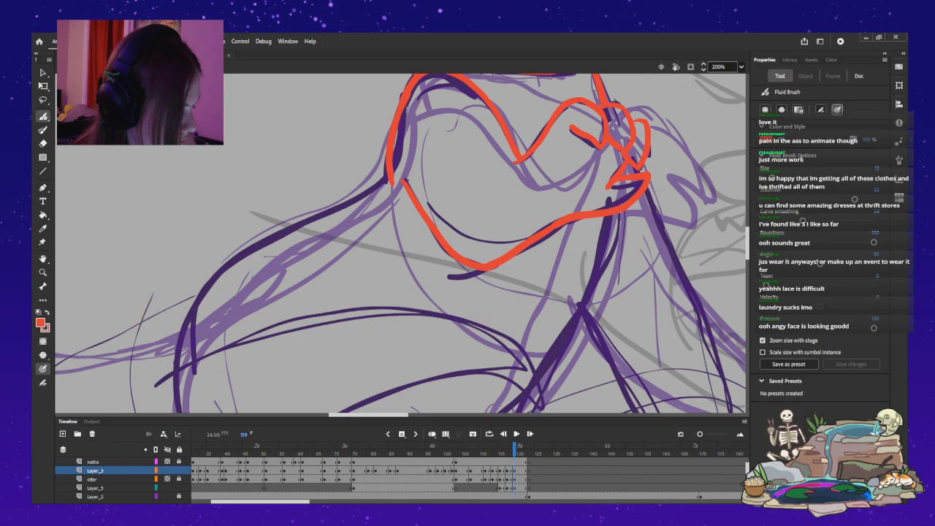
left_click_drag(390, 183, 406, 96)
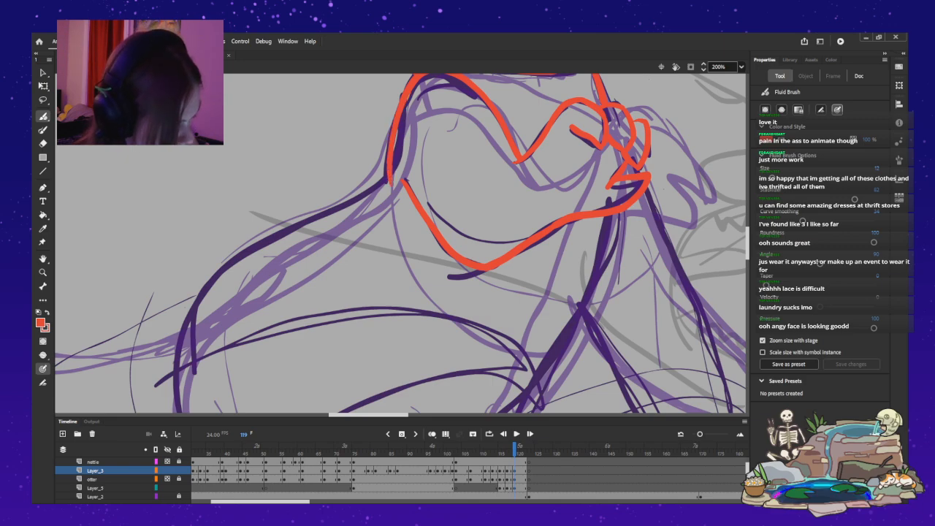
mouse_move(387, 179)
left_mouse_down()
mouse_move(209, 285)
mouse_move(175, 391)
left_mouse_up()
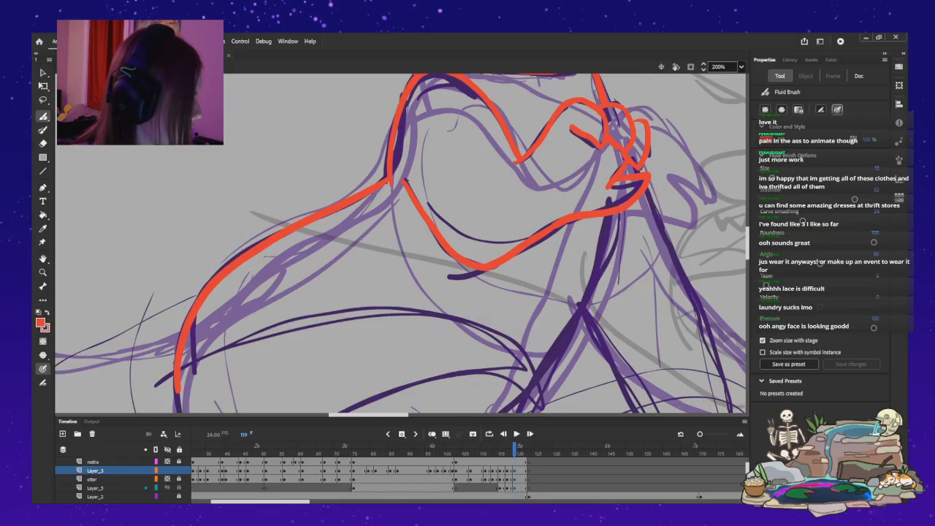
Ink the straight arm's outer and inner edges and the torso's front line from beneath the bent forearm to the lower belly.
scroll(402, 243, "down", 3)
scroll(401, 243, "up", 2)
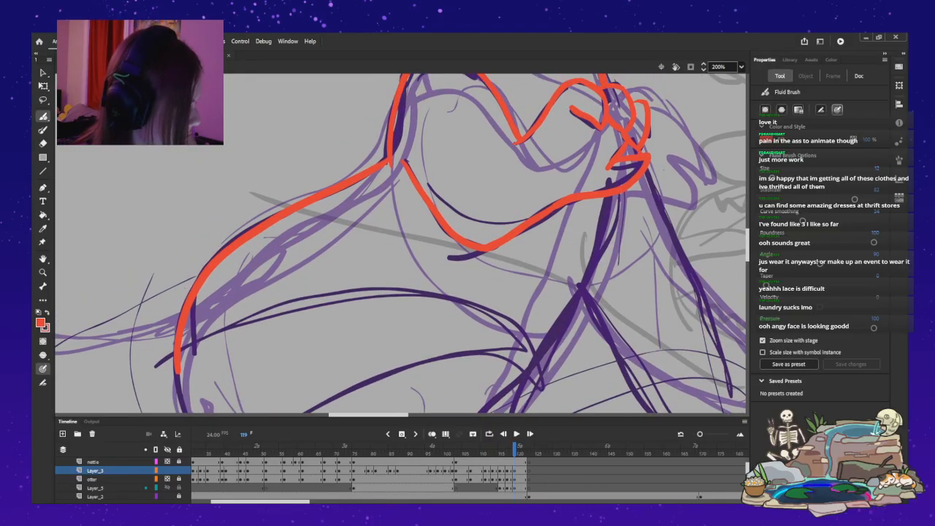
left_click_drag(645, 167, 734, 354)
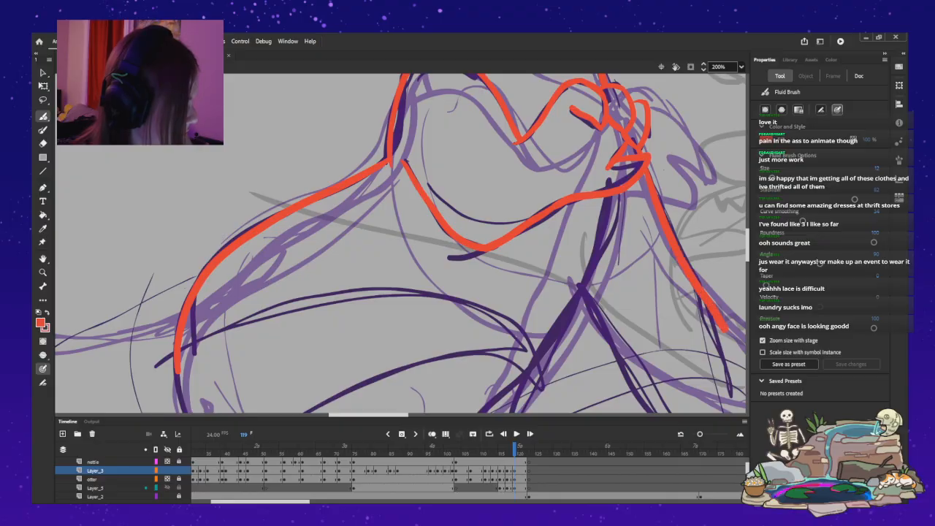
scroll(585, 219, "down", 5)
left_click_drag(581, 168, 687, 306)
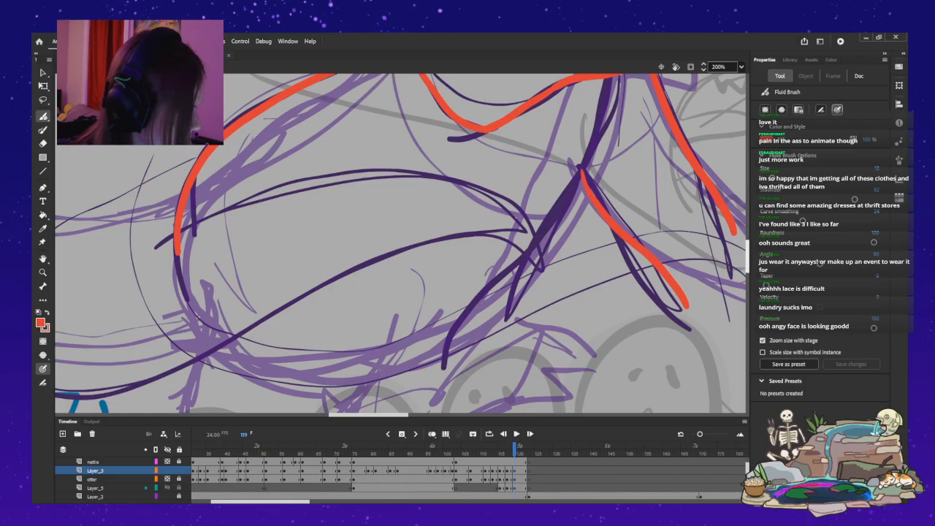
scroll(402, 243, "up", 3)
mouse_move(595, 175)
left_mouse_down()
mouse_move(563, 241)
mouse_move(480, 334)
mouse_move(437, 408)
left_mouse_up()
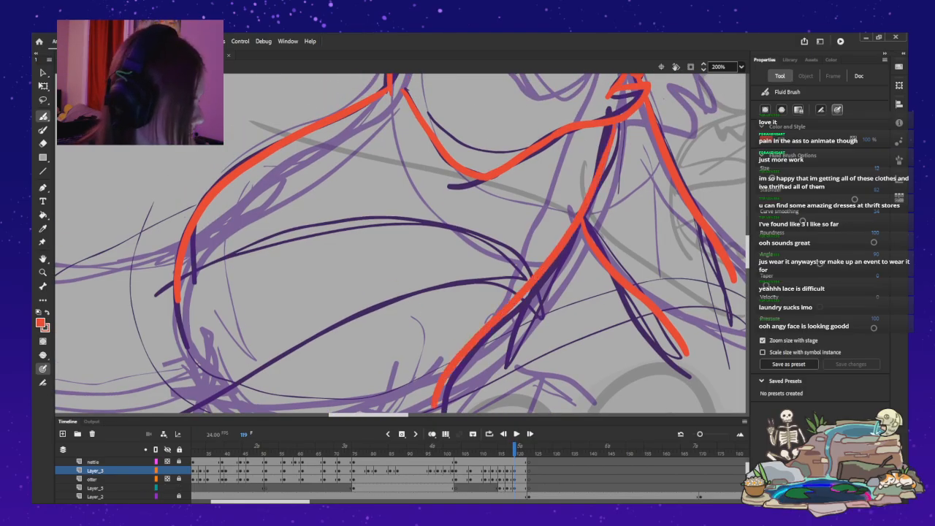
Show the whole stage and hide the rough sketch layers otter and Layer_5, leaving the red ink on Layer_3 visible.
scroll(402, 243, "up", 10)
scroll(532, 243, "up", 3)
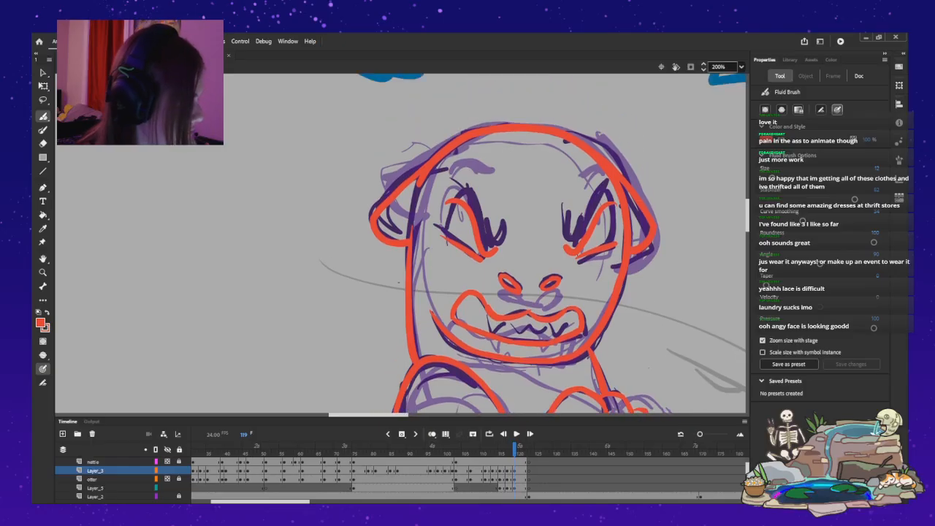
key("ctrl+2")
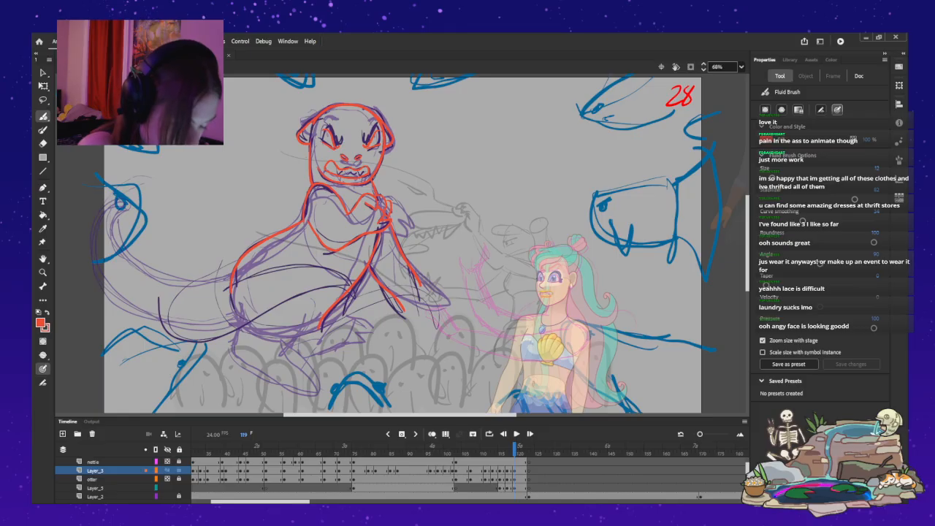
left_click(167, 470)
left_click(167, 470)
left_click(167, 480)
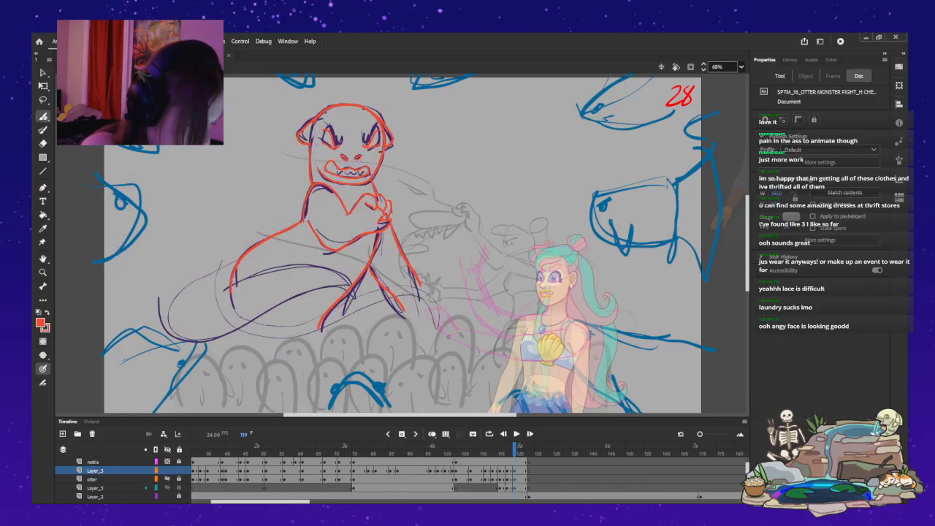
left_click(168, 488)
Flip back and forth through the inked poses from frame 119 back to frame 110 to check the motion and linework.
key("comma")
key("comma")
key("comma")
key("comma")
key("comma")
key("comma")
key("comma")
key("comma")
key("comma")
key("comma")
key("comma")
key("period")
key("period")
key("period")
key("period")
key("period")
key("period")
key("period")
key("period")
key("period")
key("period")
key("comma")
key("comma")
key("comma")
key("comma")
key("comma")
key("comma")
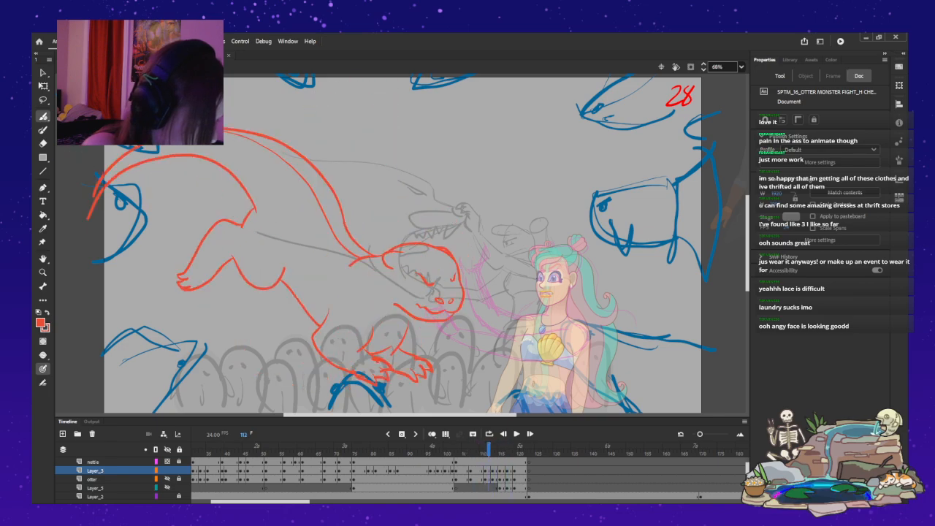
key("comma")
key("comma")
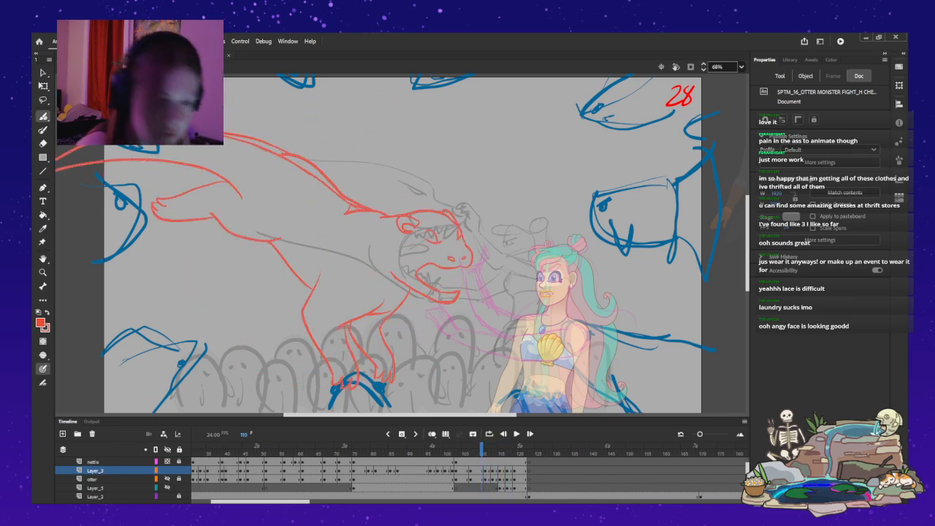
Close the open tip of the otter monster's lower jaw on frame 110 with a short curved red stroke.
key("z")
left_click(466, 282)
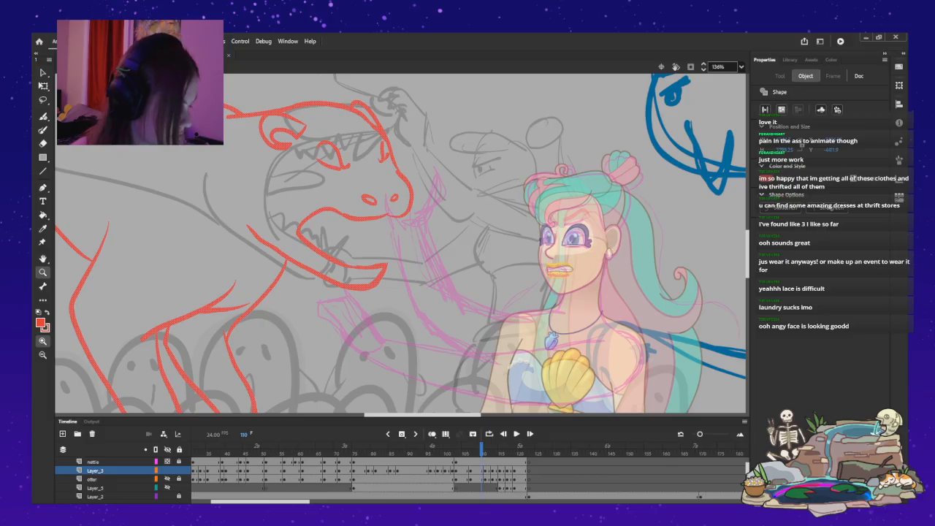
left_click(327, 284)
left_click_drag(447, 241, 405, 292)
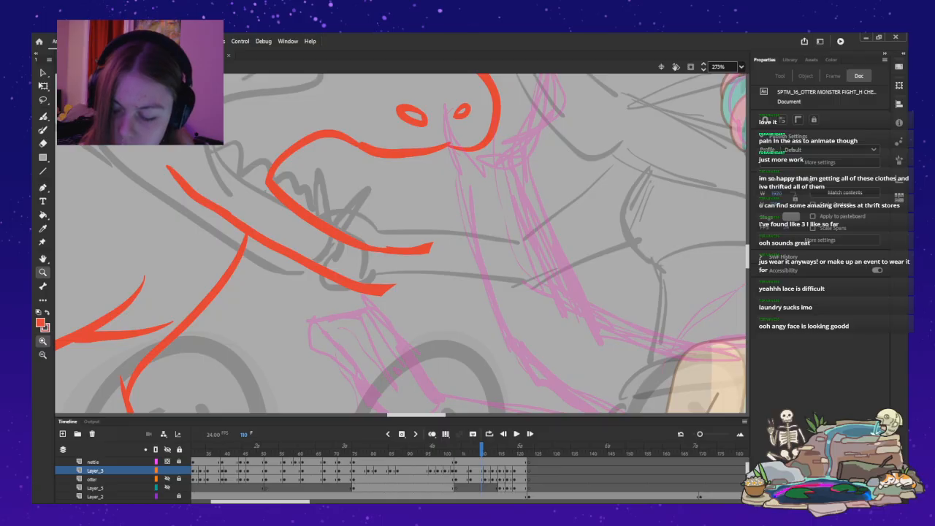
key("b")
mouse_move(431, 246)
left_mouse_down()
mouse_move(413, 276)
mouse_move(383, 292)
left_mouse_up()
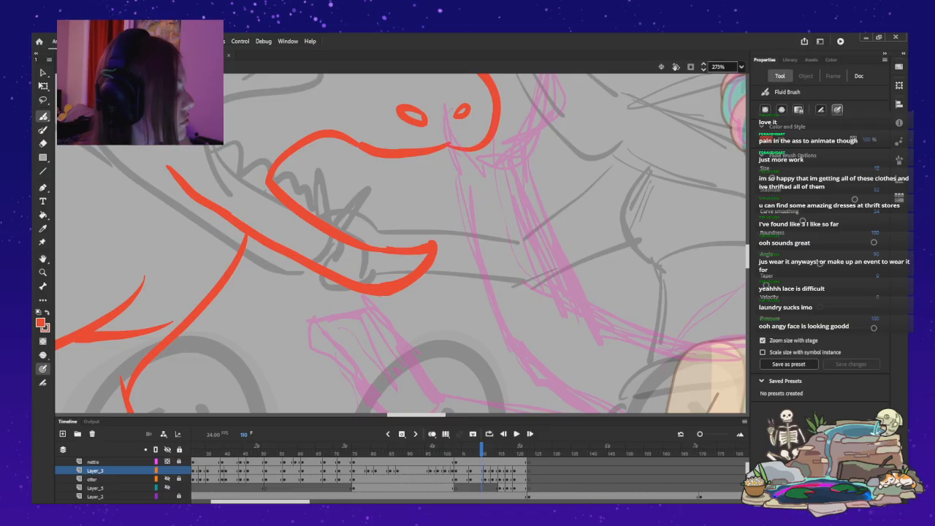
key("ctrl+2")
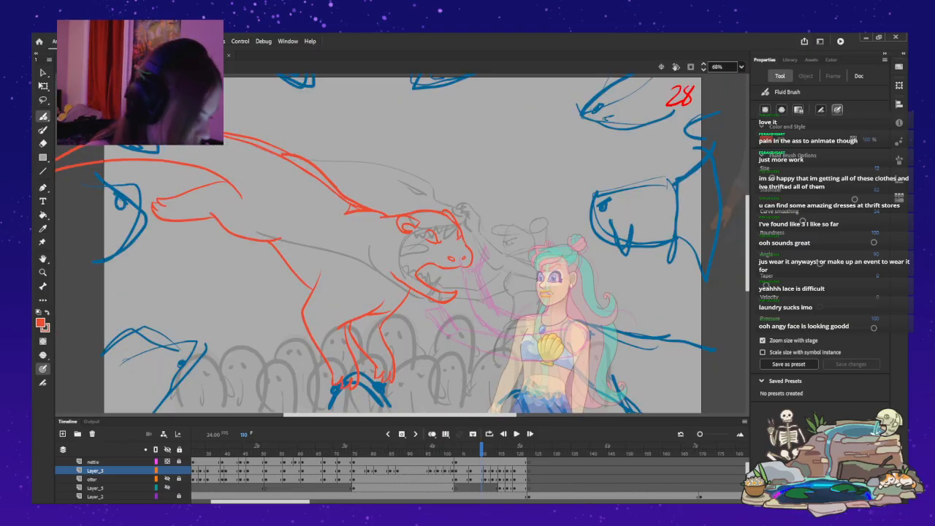
Play the inked otter animation repeatedly from around frame 103 to review the movement.
mouse_move(481, 448)
left_mouse_down()
mouse_move(456, 448)
mouse_move(518, 448)
mouse_move(456, 449)
left_mouse_up()
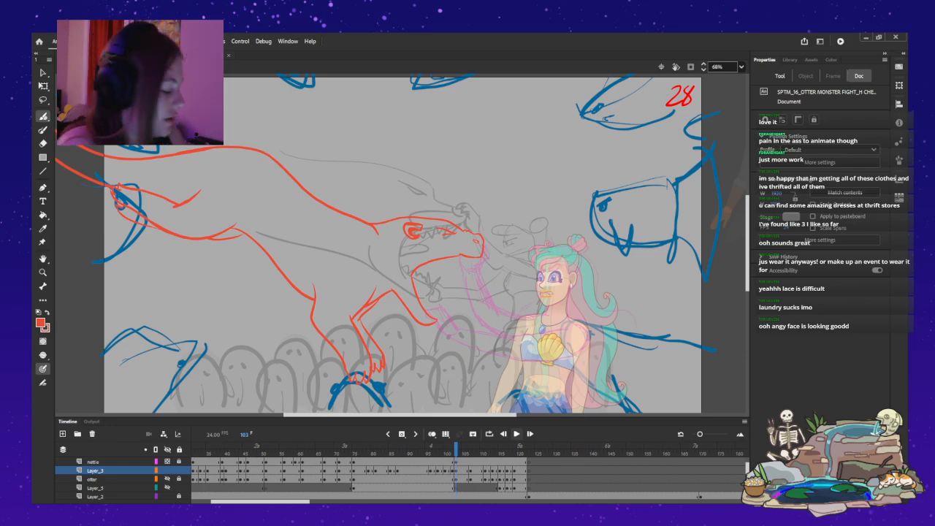
key("Return")
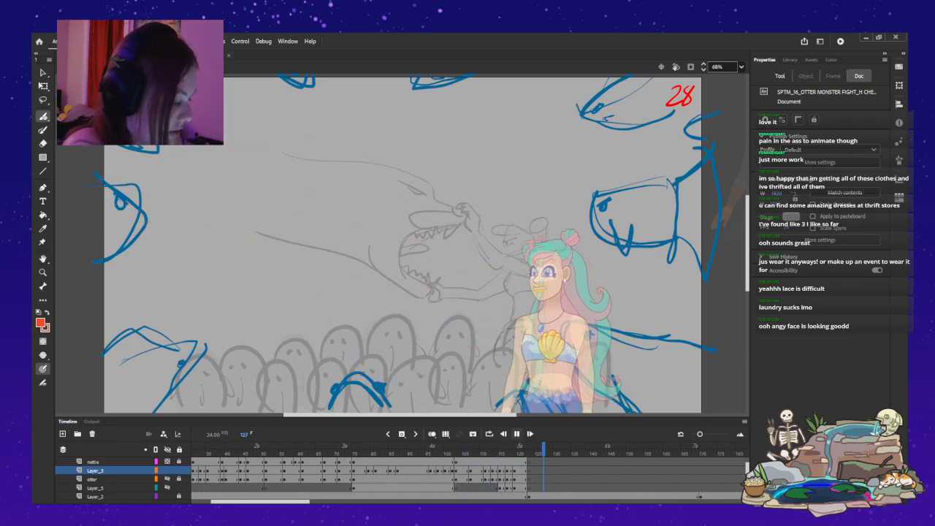
left_click(455, 462)
key("Return")
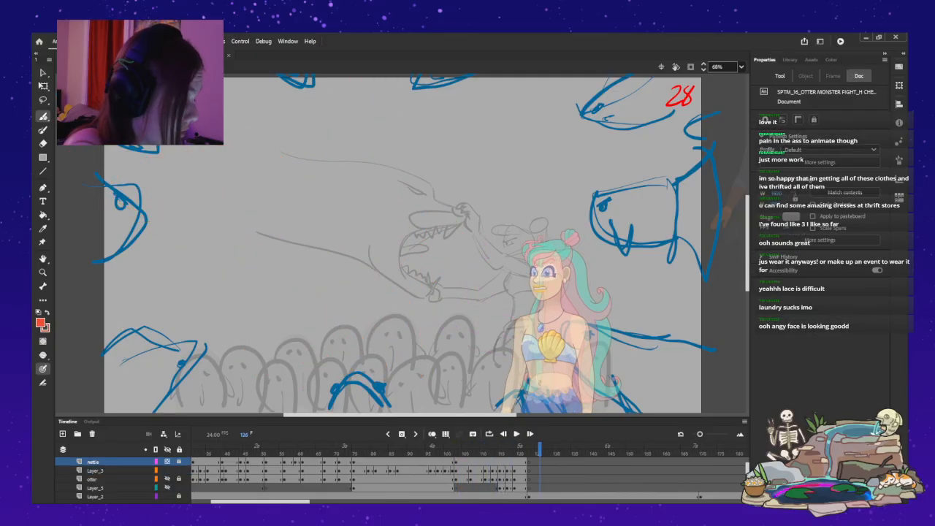
left_click(455, 462)
key("Return")
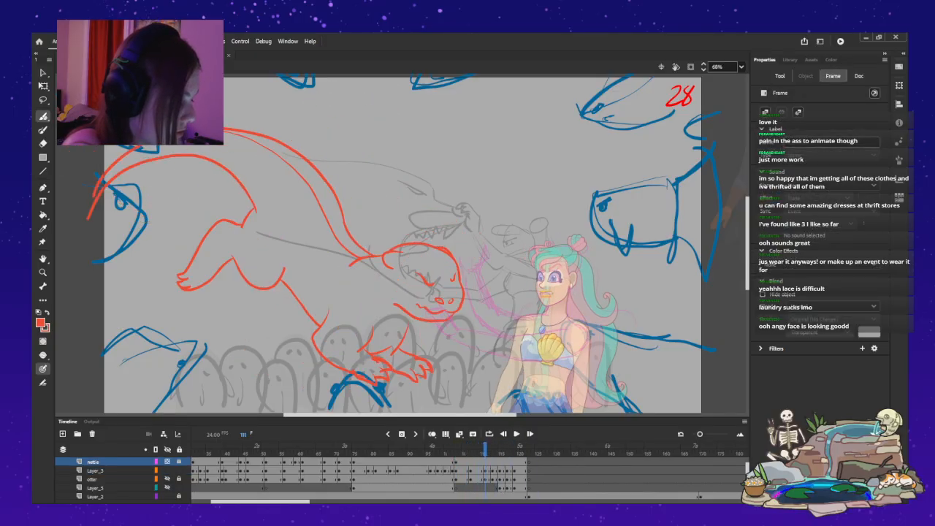
left_click_drag(485, 447, 452, 447)
key("Return")
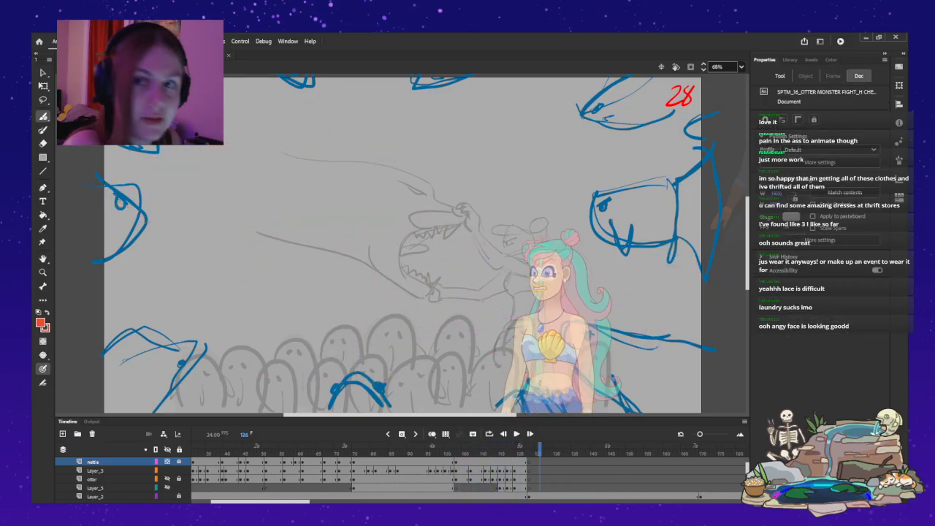